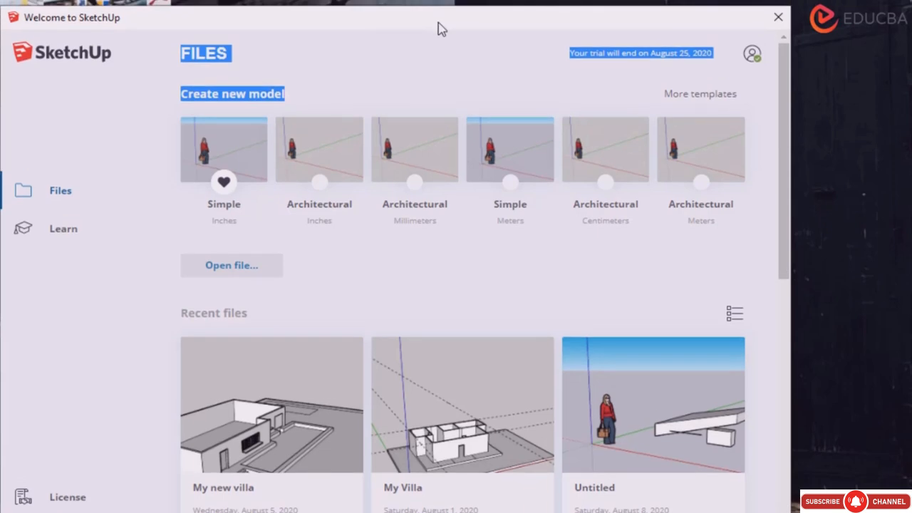
Create a new model from the Architectural Inches template.
{"action": "left_click", "coordinate": [455, 61]}
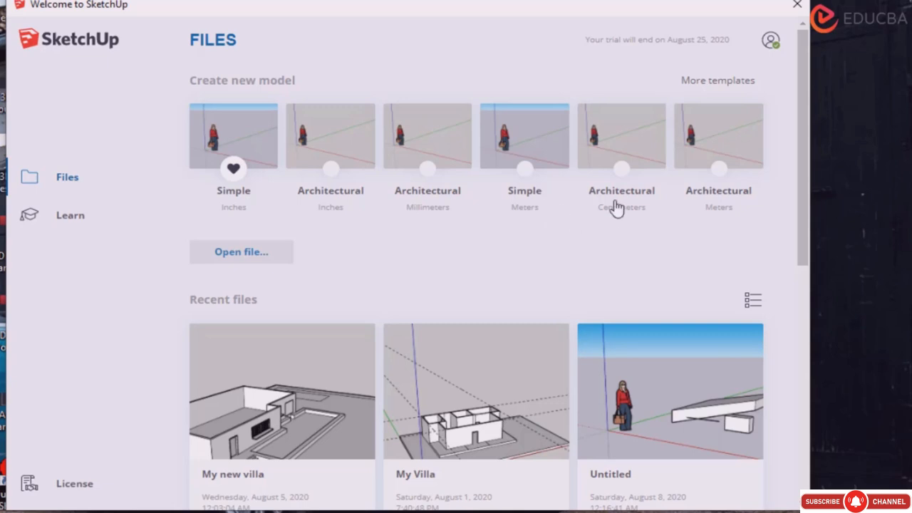
{"action": "mouse_move", "coordinate": [494, 6]}
{"action": "left_mouse_down"}
{"action": "mouse_move", "coordinate": [511, 7]}
{"action": "mouse_move", "coordinate": [481, 12]}
{"action": "left_mouse_up"}
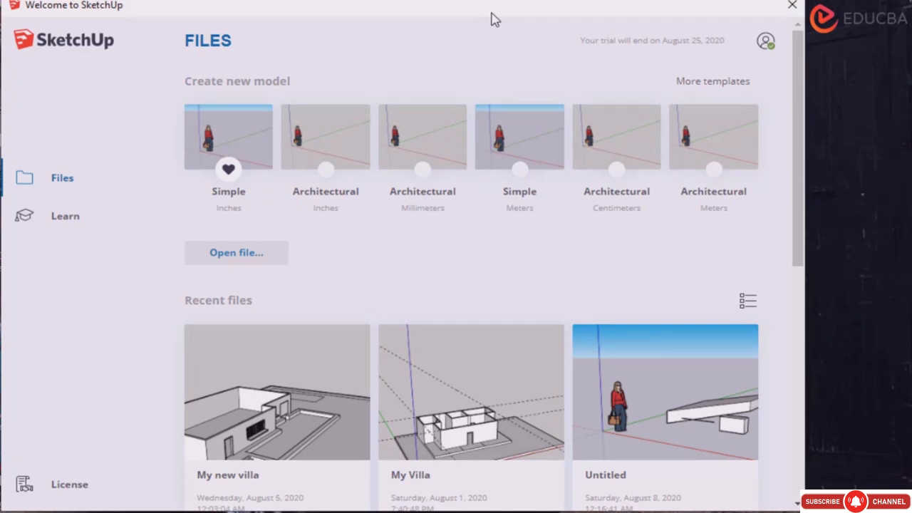
{"action": "left_click", "coordinate": [348, 148]}
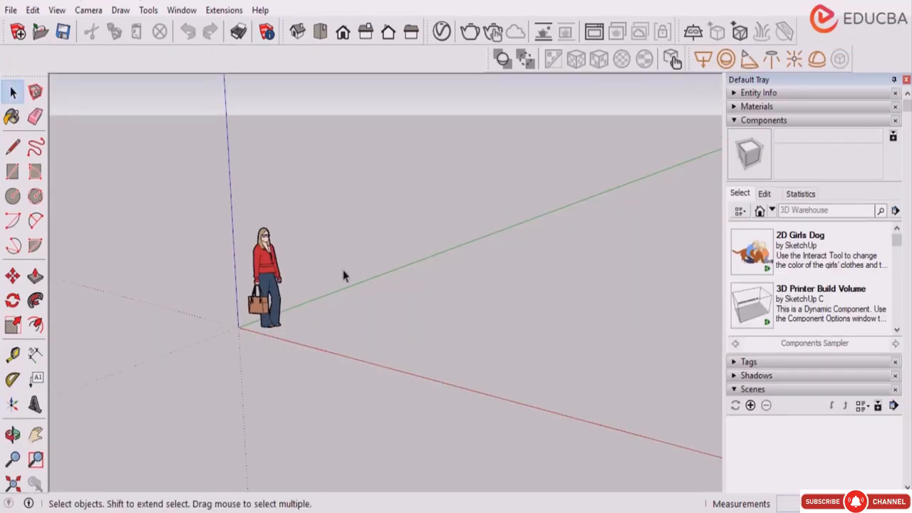
{"action": "scroll", "coordinate": [335, 281], "scroll_direction": "down", "scroll_amount": 3}
{"action": "middle_click_drag", "start_coordinate": [331, 285], "coordinate": [378, 305]}
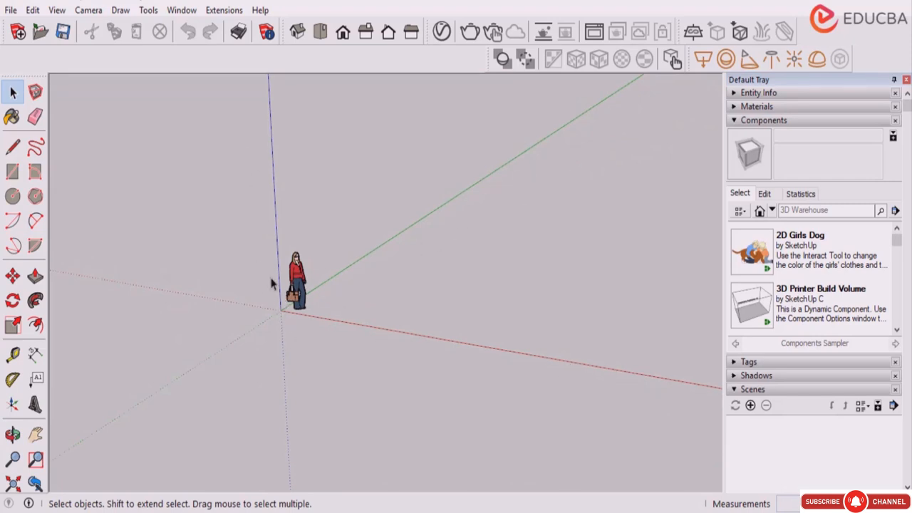
{"action": "scroll", "coordinate": [403, 240], "scroll_direction": "down", "scroll_amount": 2}
{"action": "middle_click_drag", "start_coordinate": [371, 285], "coordinate": [463, 333]}
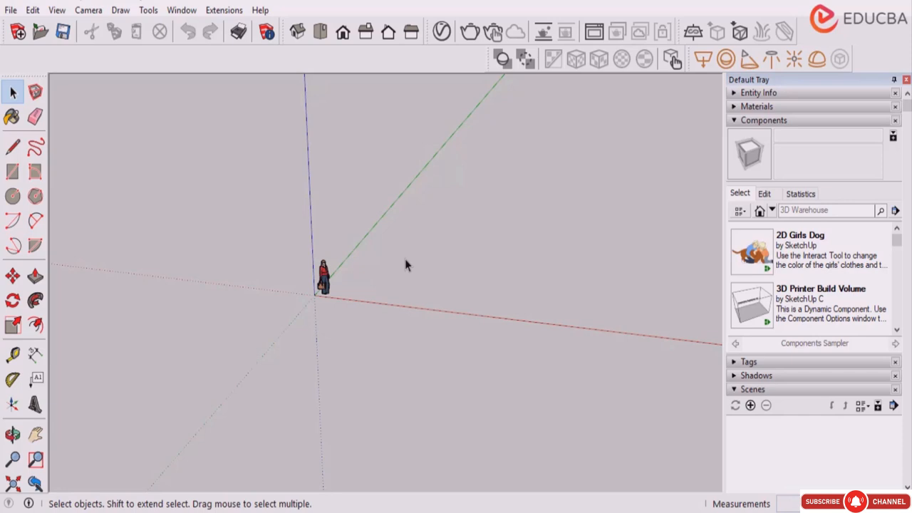
{"action": "scroll", "coordinate": [405, 261], "scroll_direction": "down", "scroll_amount": 2}
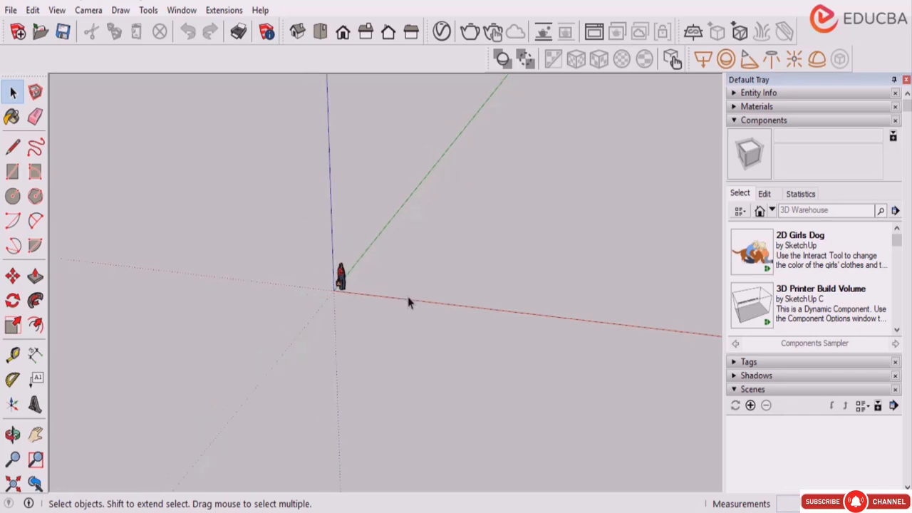
{"action": "mouse_move", "coordinate": [399, 273]}
{"action": "middle_mouse_down"}
{"action": "mouse_move", "coordinate": [388, 295]}
{"action": "mouse_move", "coordinate": [400, 283]}
{"action": "middle_mouse_up"}
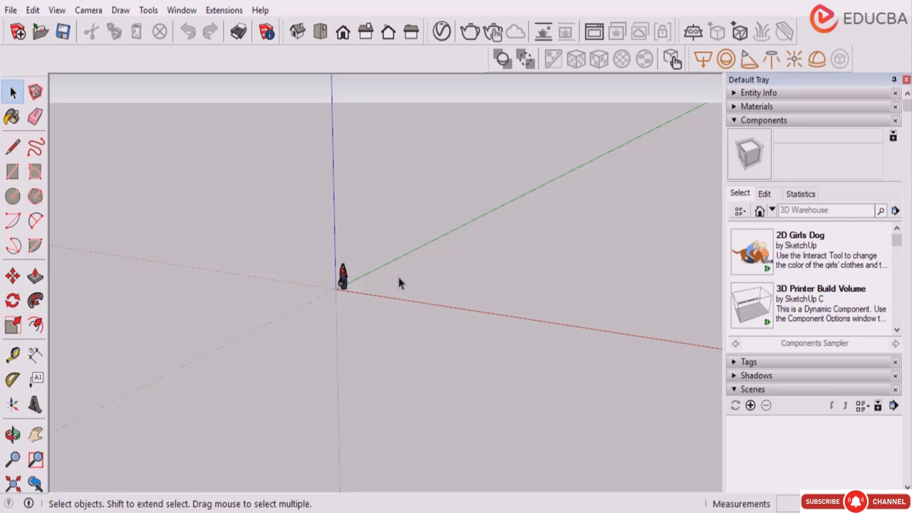
{"action": "scroll", "coordinate": [355, 300], "scroll_direction": "down", "scroll_amount": 1}
{"action": "middle_click_drag", "start_coordinate": [343, 331], "coordinate": [366, 311]}
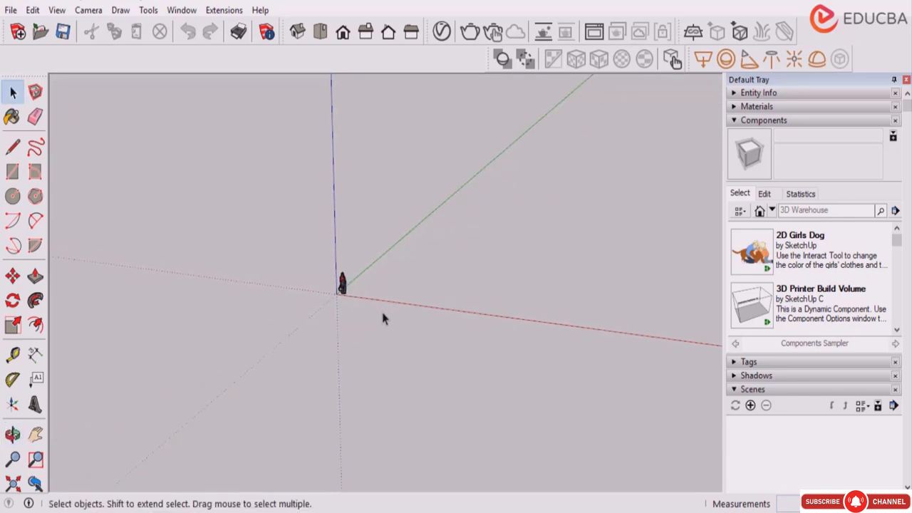
{"action": "scroll", "coordinate": [371, 292], "scroll_direction": "up", "scroll_amount": 2}
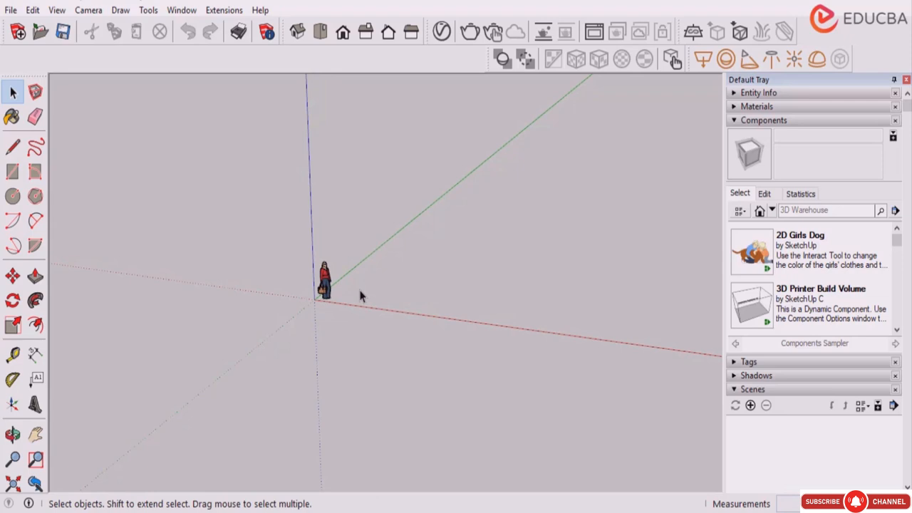
{"action": "scroll", "coordinate": [356, 307], "scroll_direction": "down", "scroll_amount": 3}
{"action": "scroll", "coordinate": [355, 307], "scroll_direction": "up", "scroll_amount": 4}
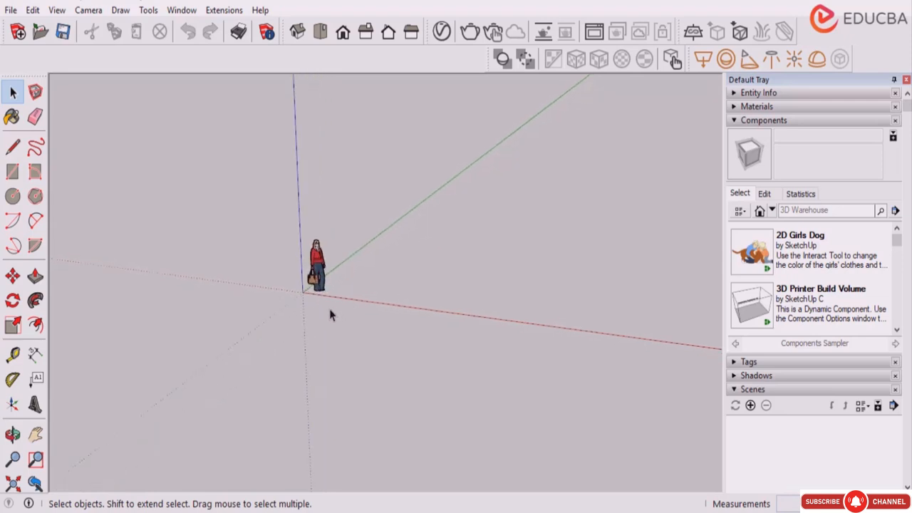
{"action": "middle_click_drag", "start_coordinate": [329, 309], "coordinate": [327, 293]}
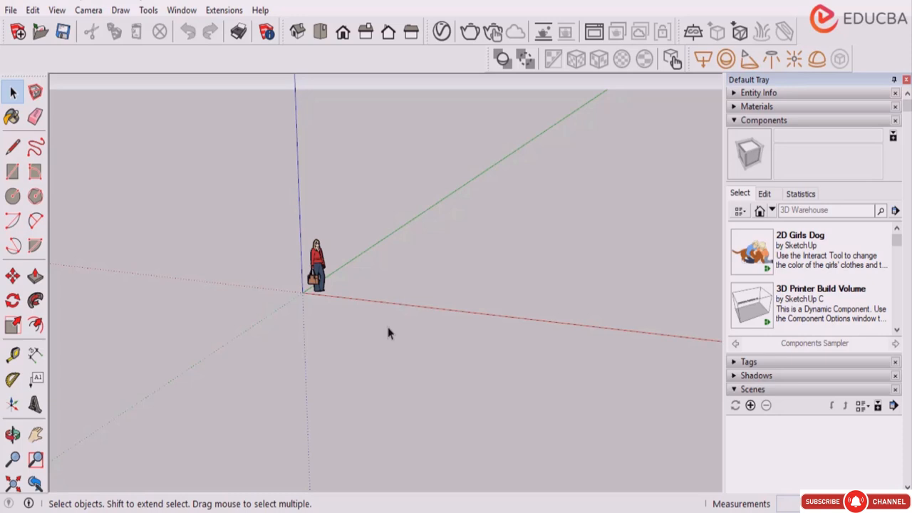
{"action": "middle_click_drag", "start_coordinate": [387, 332], "coordinate": [388, 364]}
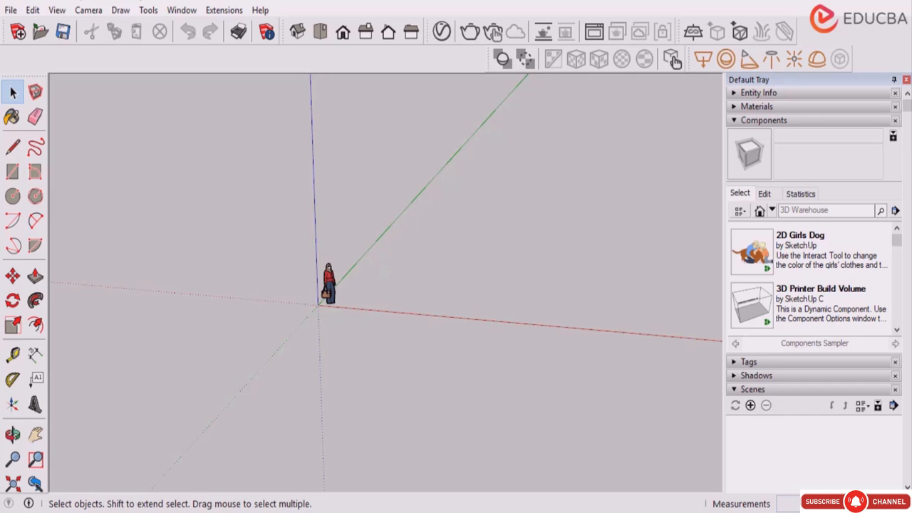
Open the Calculator app and compute the square root of 2400.
{"action": "key", "text": "super"}
{"action": "type", "text": "cal"}
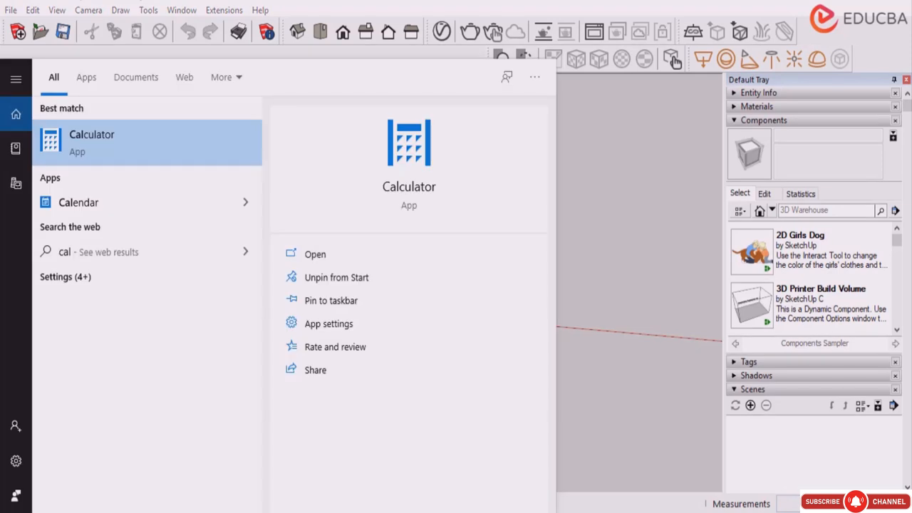
{"action": "key", "text": "Return"}
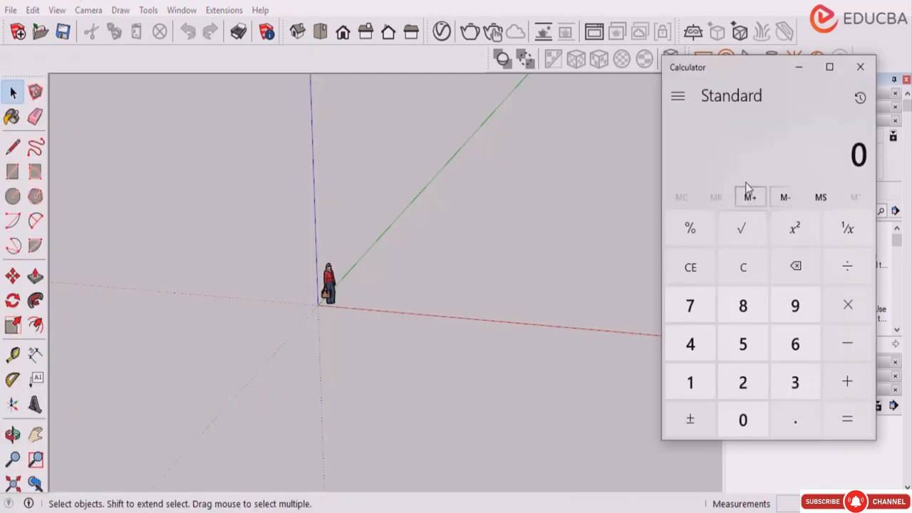
{"action": "type", "text": "2400"}
{"action": "left_click", "coordinate": [724, 239]}
{"action": "left_click", "coordinate": [709, 265]}
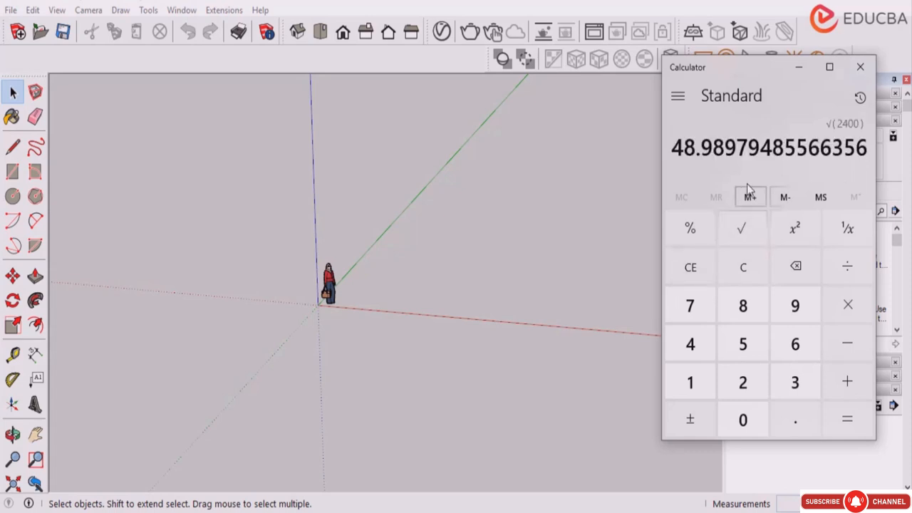
Calculate 2400 divided by 50, and repeat the division as a check.
{"action": "type", "text": "240"}
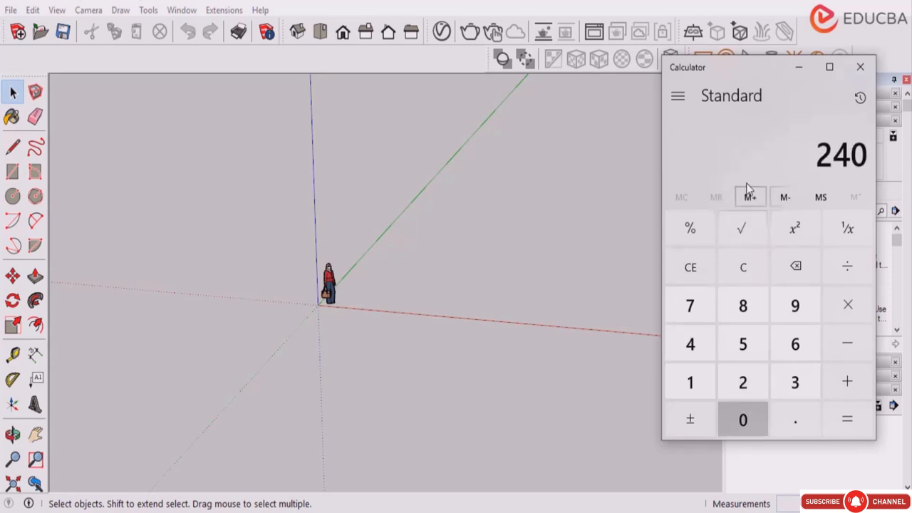
{"action": "type", "text": "050"}
{"action": "key", "text": "Return"}
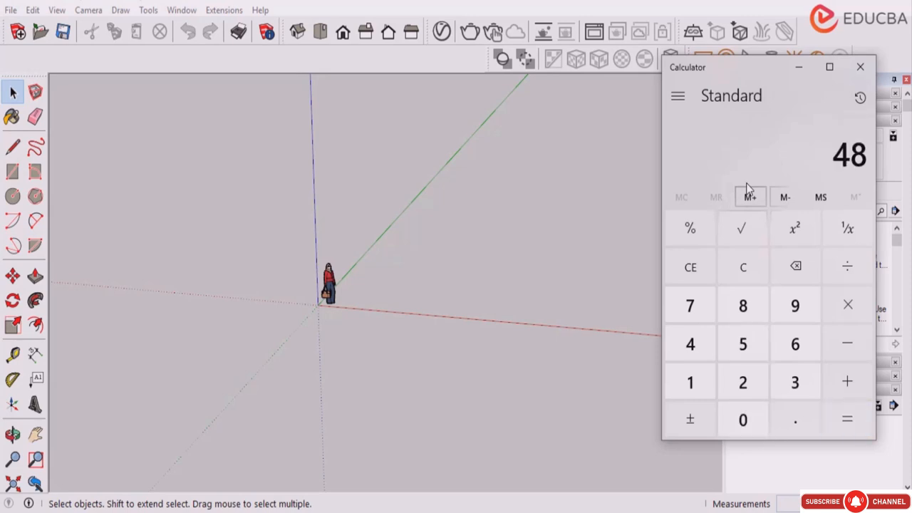
{"action": "key", "text": "Escape"}
{"action": "type", "text": "2400/5"}
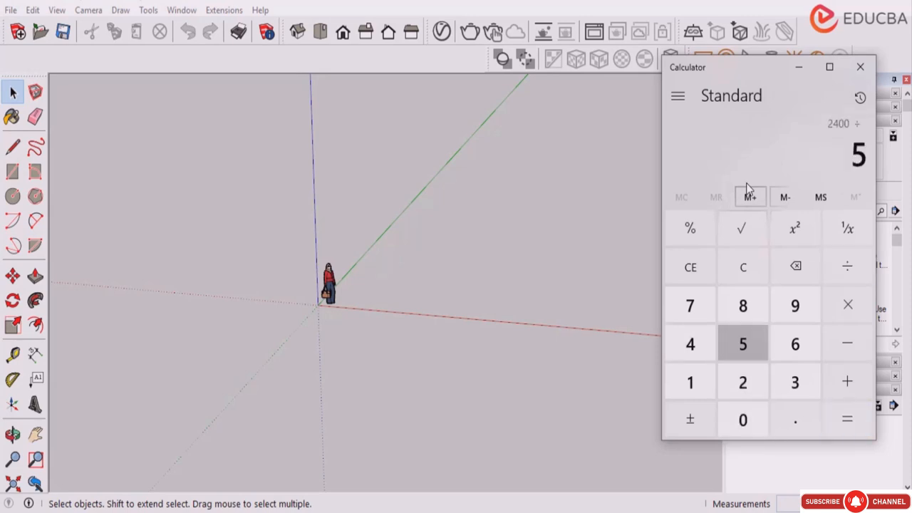
{"action": "type", "text": "0"}
{"action": "key", "text": "Return"}
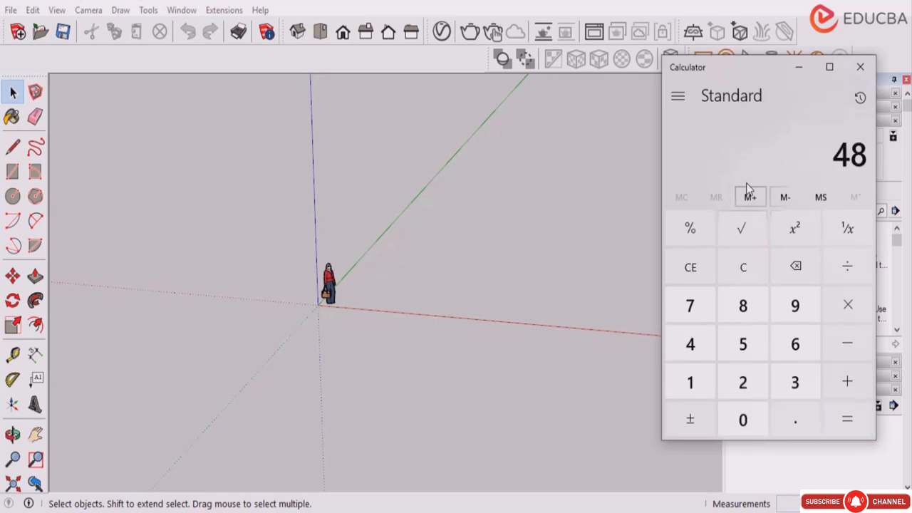
Calculate 2400 divided by 60 and minimize the calculator to return to SketchUp.
{"action": "key", "text": "Escape"}
{"action": "type", "text": "24"}
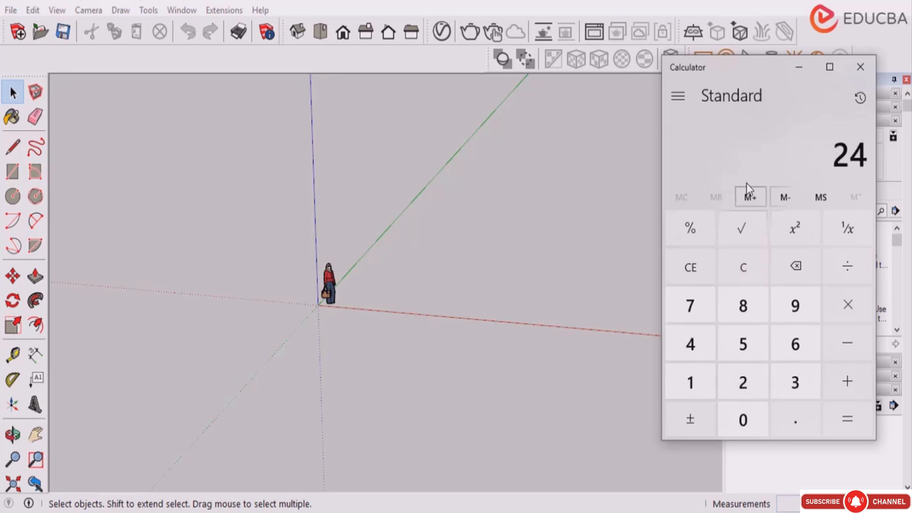
{"action": "type", "text": "0060"}
{"action": "key", "text": "Return"}
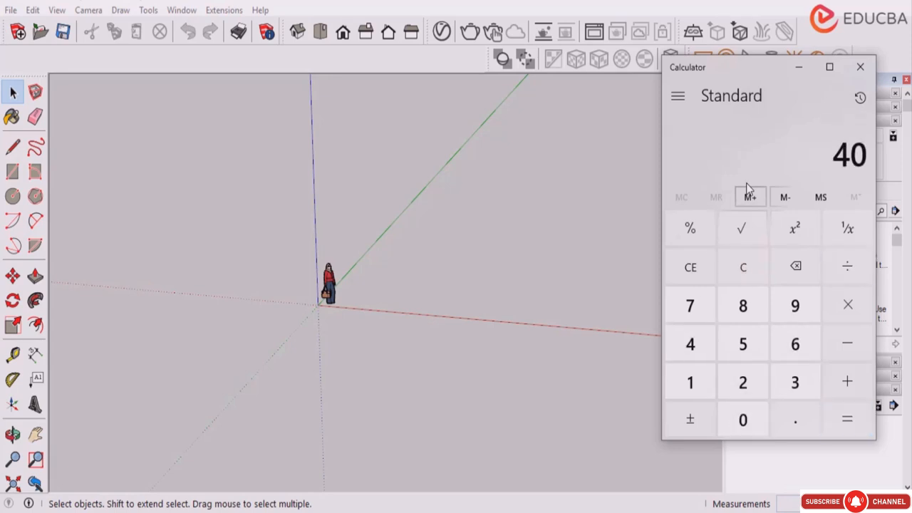
{"action": "left_click", "coordinate": [798, 67]}
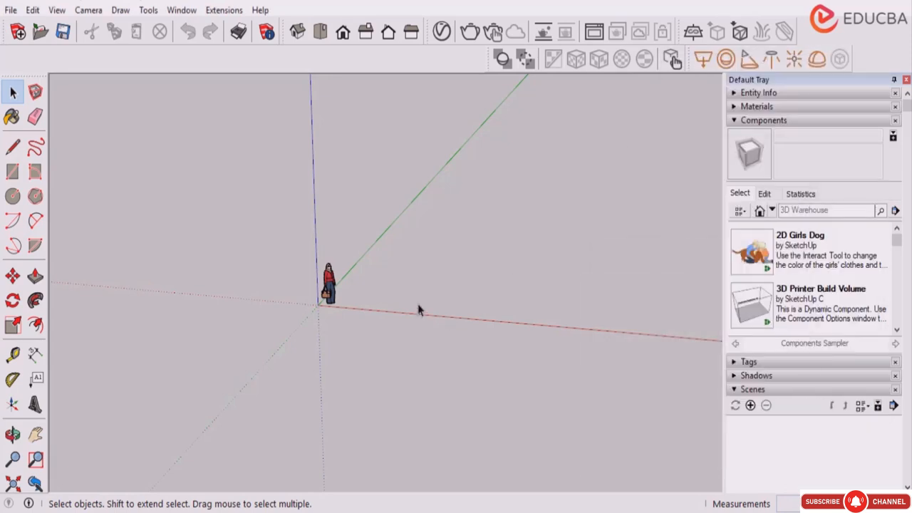
Try a rectangle from the origin with dimensions 60',40 and undo it.
{"action": "scroll", "coordinate": [402, 303], "scroll_direction": "down", "scroll_amount": 3}
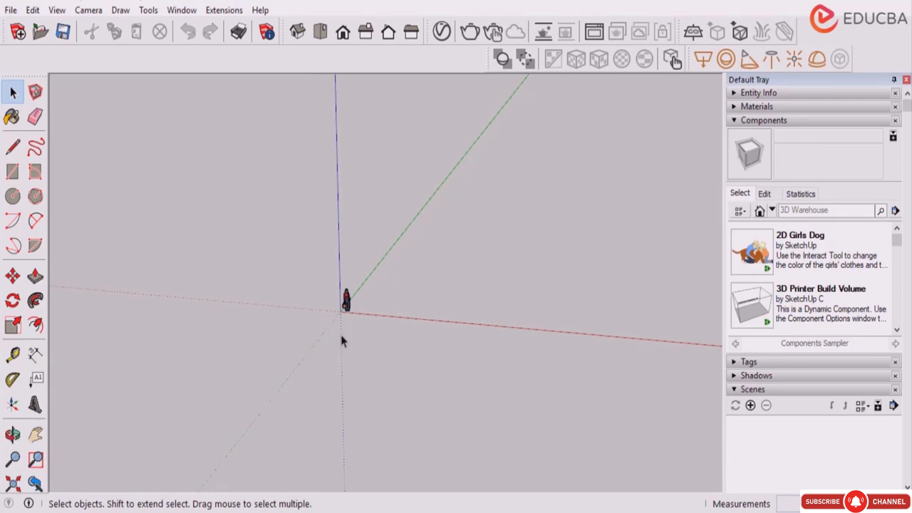
{"action": "key", "text": "r"}
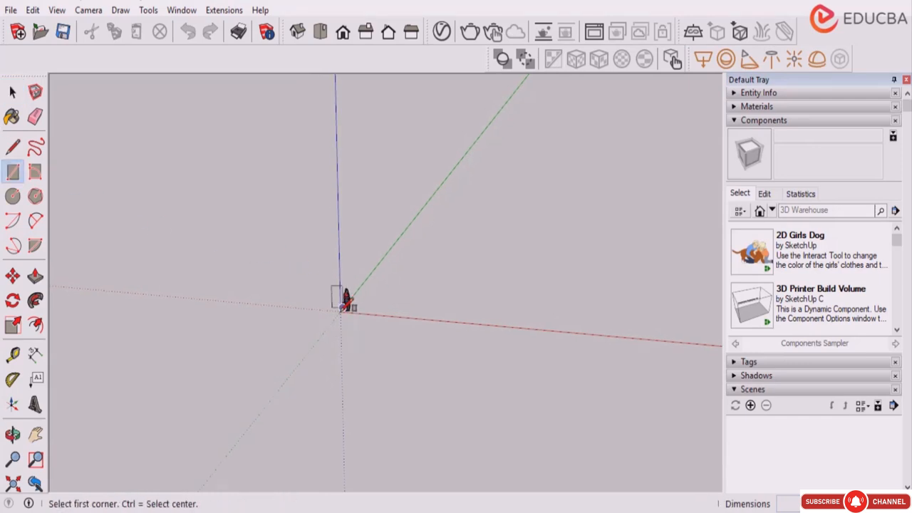
{"action": "scroll", "coordinate": [346, 304], "scroll_direction": "up", "scroll_amount": 3}
{"action": "left_click", "coordinate": [345, 312]}
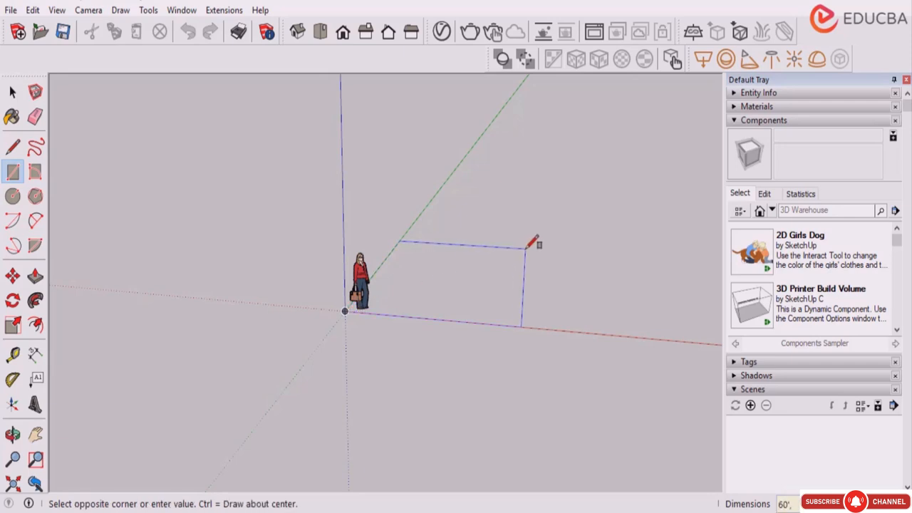
{"action": "type", "text": "60',40"}
{"action": "key", "text": "Return"}
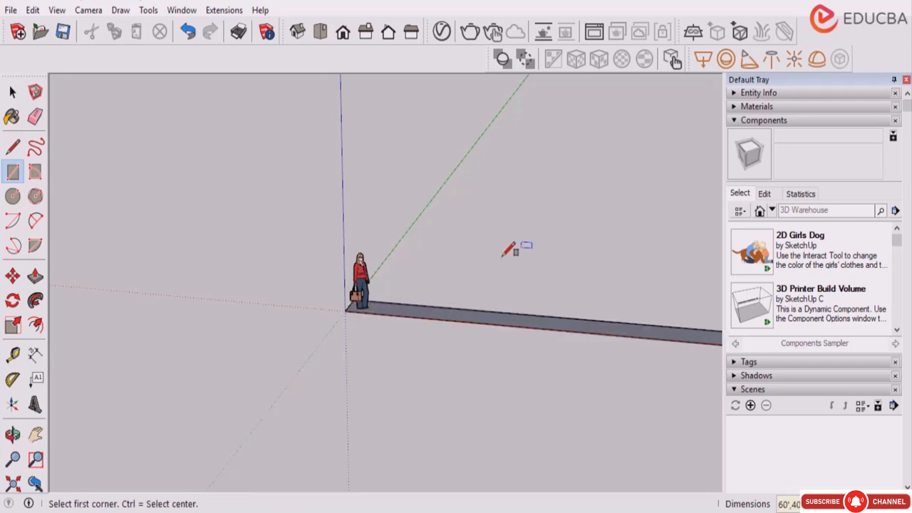
{"action": "key", "text": "ctrl+z"}
Draw a 60' by 40' rectangle on the ground from the origin along the red and green axes.
{"action": "left_click", "coordinate": [346, 309]}
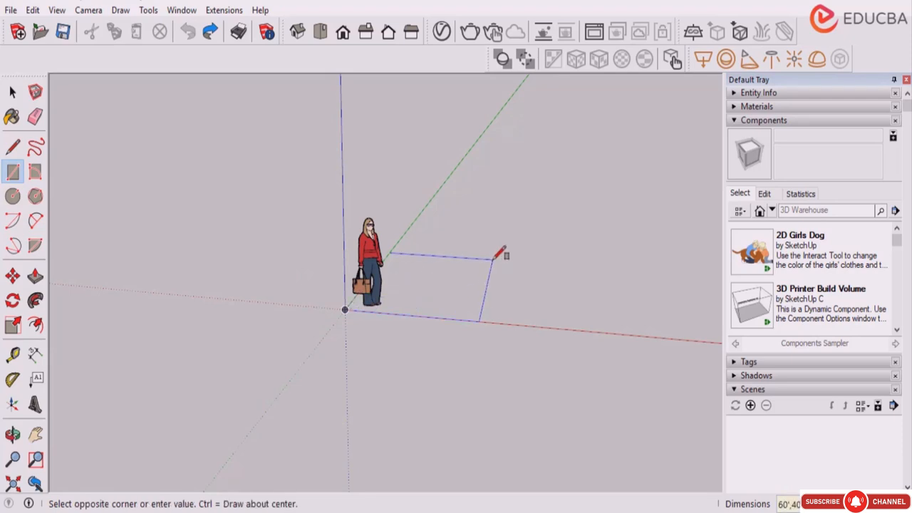
{"action": "key", "text": "Return"}
{"action": "scroll", "coordinate": [271, 216], "scroll_direction": "down", "scroll_amount": 3}
{"action": "scroll", "coordinate": [293, 372], "scroll_direction": "down", "scroll_amount": 3}
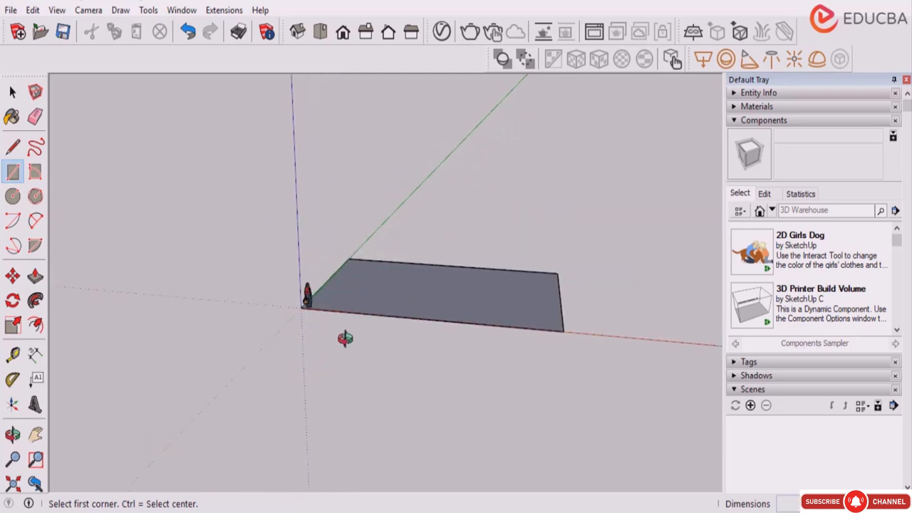
{"action": "middle_click_drag", "start_coordinate": [345, 340], "coordinate": [456, 328]}
{"action": "left_click", "coordinate": [13, 92]}
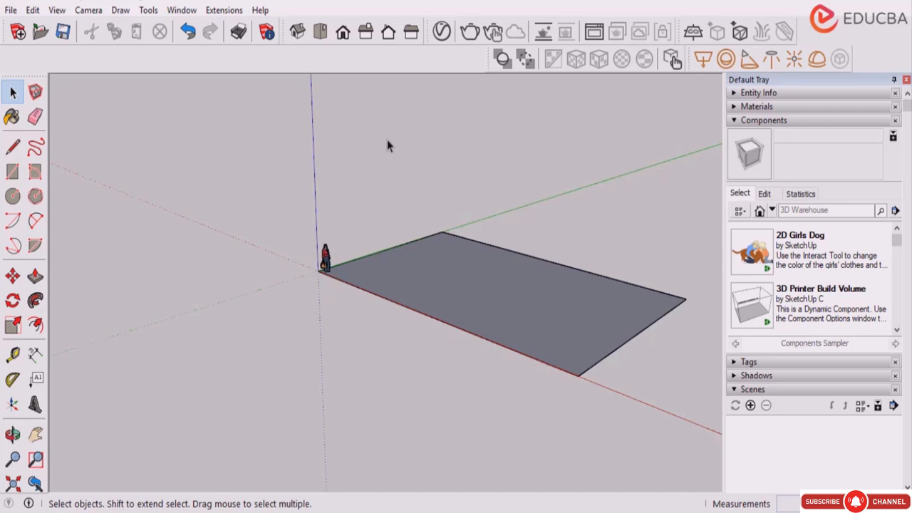
Switch to the top view and offset the rectangle's outline inward by 8 inches.
{"action": "left_click", "coordinate": [321, 34]}
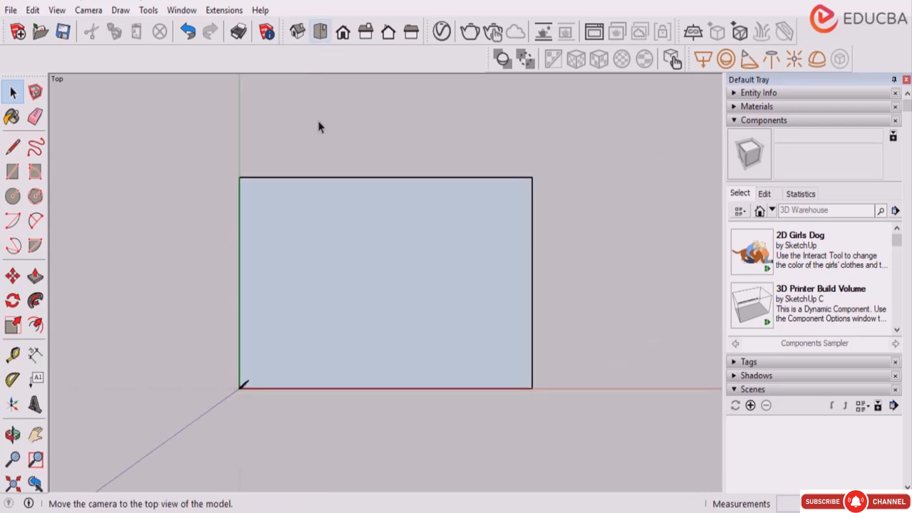
{"action": "scroll", "coordinate": [239, 421], "scroll_direction": "up", "scroll_amount": 1}
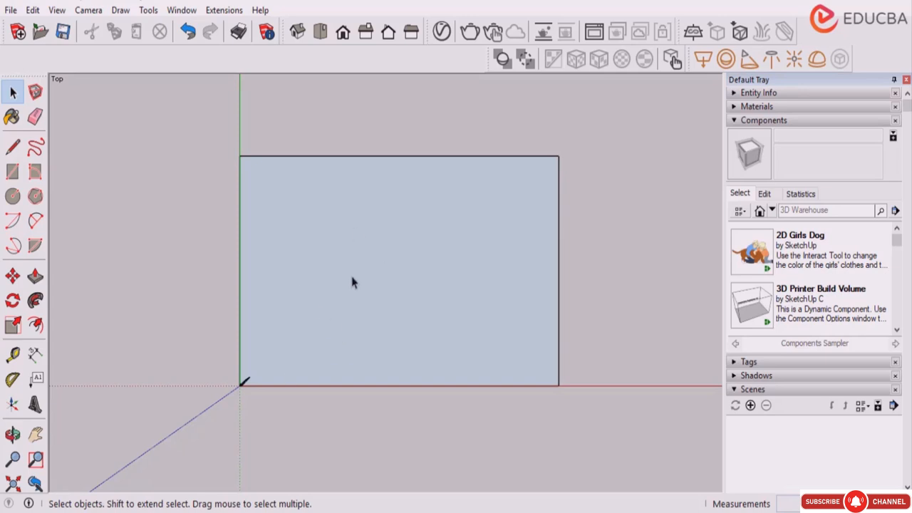
{"action": "scroll", "coordinate": [249, 285], "scroll_direction": "up", "scroll_amount": 1}
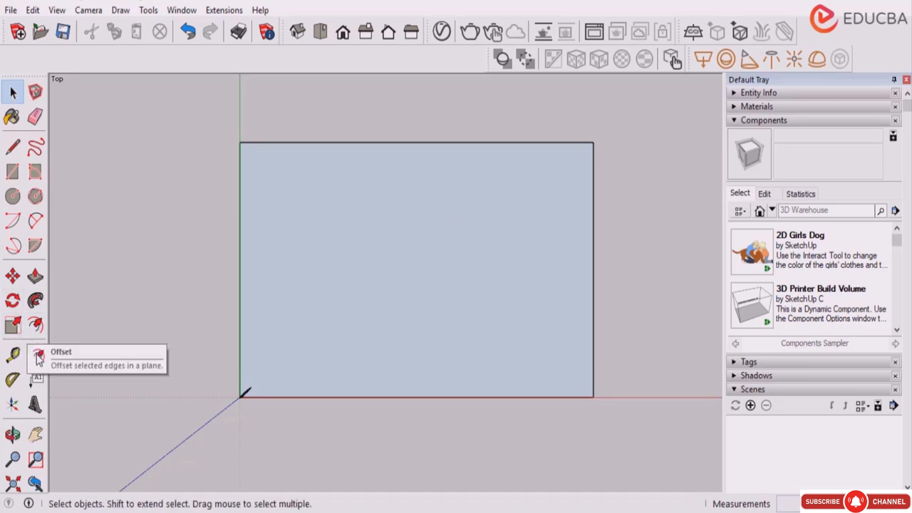
{"action": "left_click", "coordinate": [36, 325]}
{"action": "left_click", "coordinate": [399, 142]}
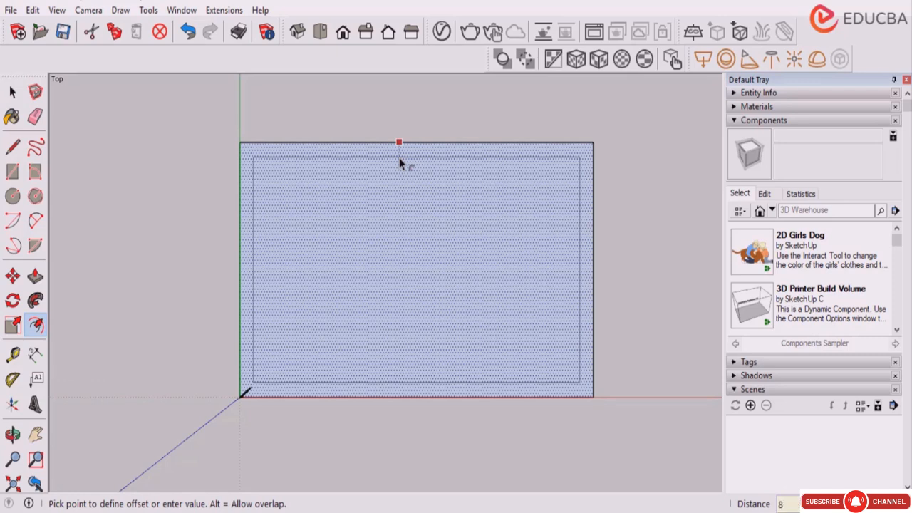
{"action": "key", "text": "Return"}
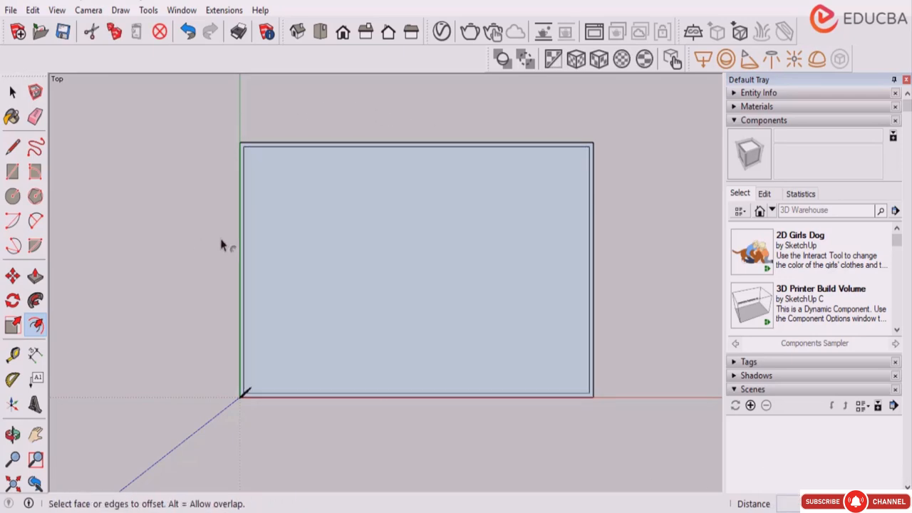
{"action": "left_click", "coordinate": [291, 237]}
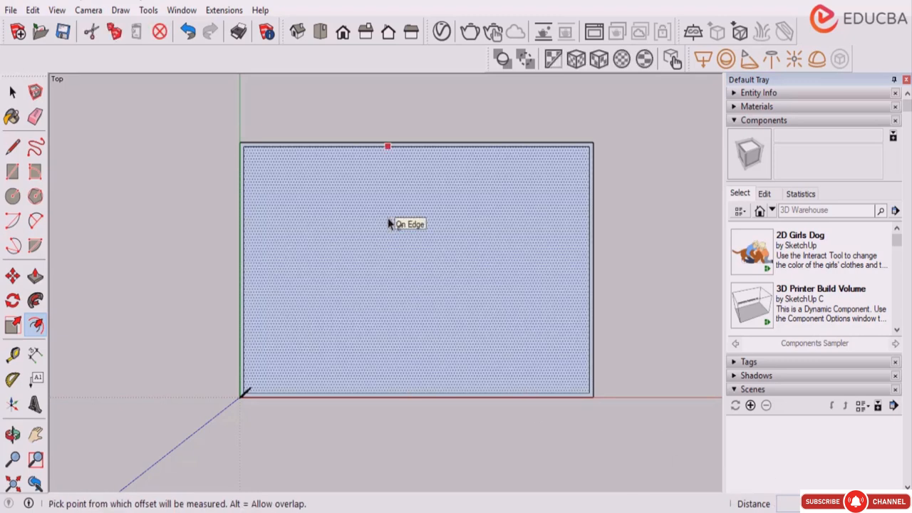
{"action": "key", "text": "Escape"}
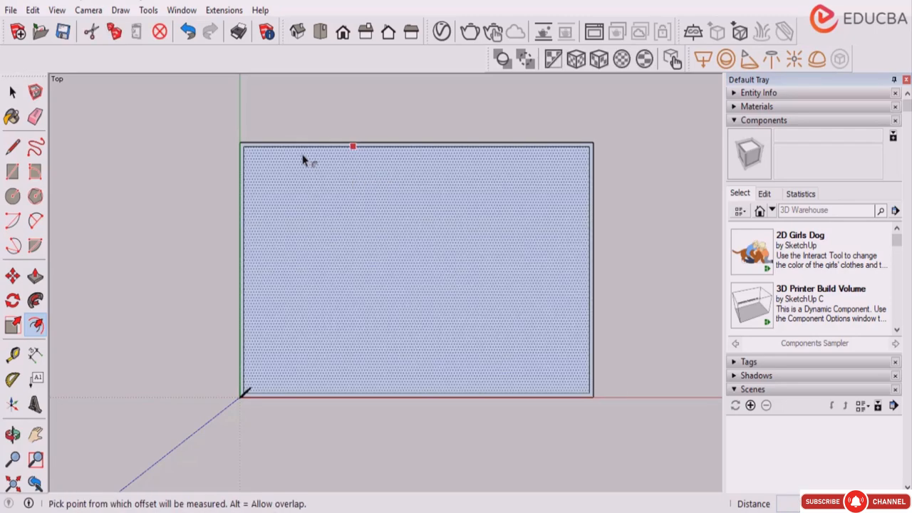
{"action": "left_click", "coordinate": [471, 274]}
{"action": "key", "text": "space"}
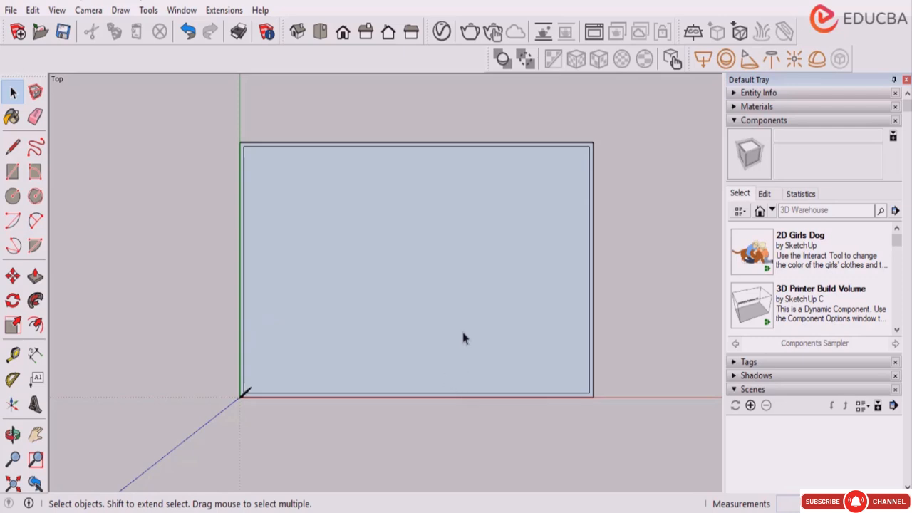
Place a vertical Tape Measure guide 6' inward from the inner outline's right edge.
{"action": "scroll", "coordinate": [463, 338], "scroll_direction": "down", "scroll_amount": 1}
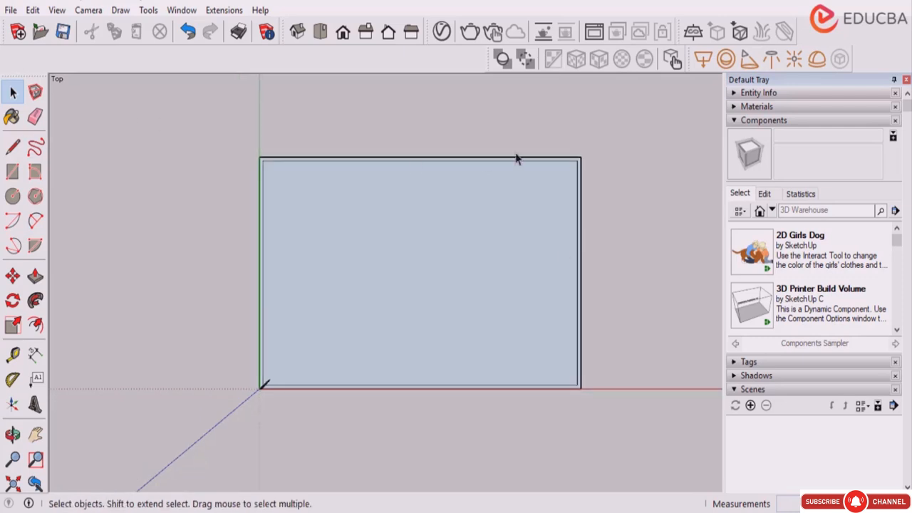
{"action": "left_click", "coordinate": [12, 354]}
{"action": "scroll", "coordinate": [593, 374], "scroll_direction": "up", "scroll_amount": 2}
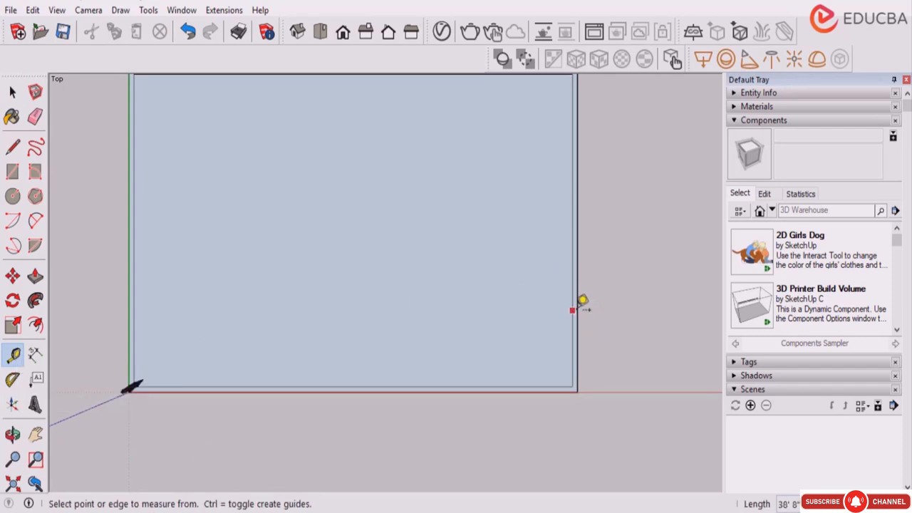
{"action": "scroll", "coordinate": [577, 356], "scroll_direction": "up", "scroll_amount": 2}
{"action": "left_click", "coordinate": [576, 354]}
{"action": "scroll", "coordinate": [506, 342], "scroll_direction": "down", "scroll_amount": 2}
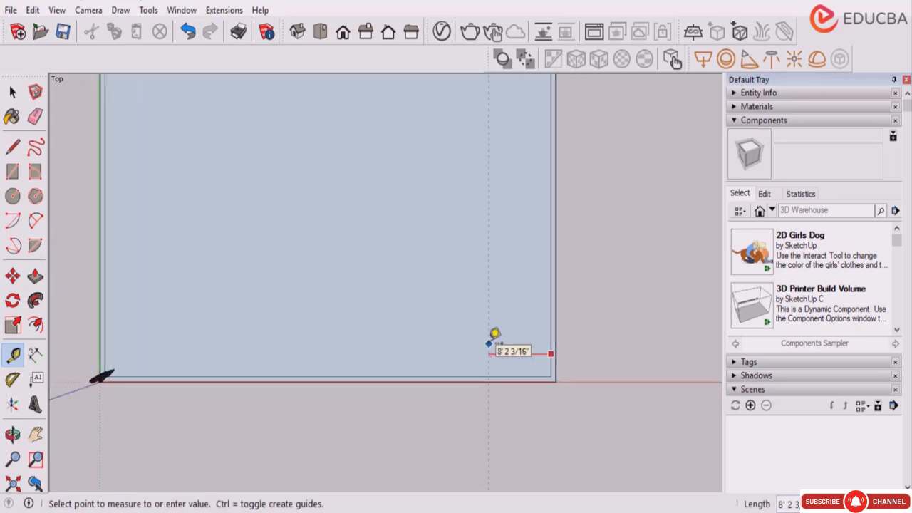
{"action": "type", "text": "6'"}
{"action": "key", "text": "Return"}
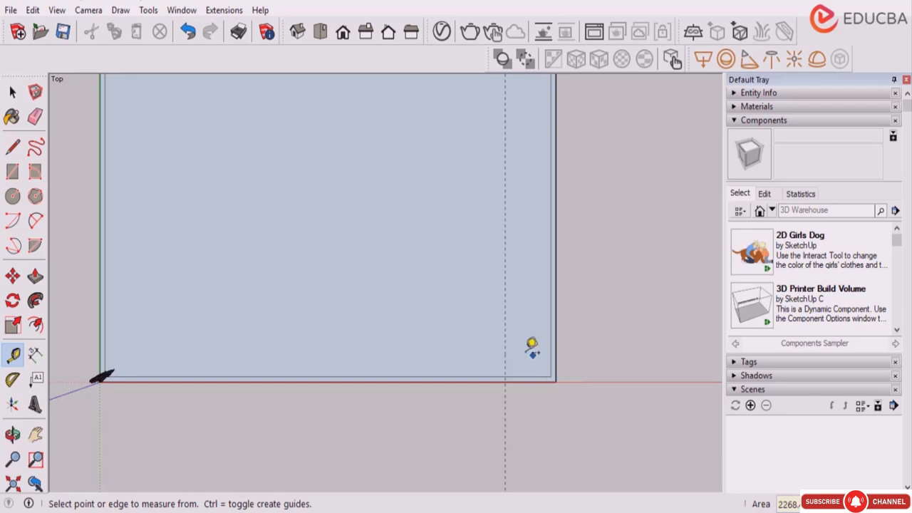
Place a horizontal guide from the inner outline's lower edge up to the midpoint of its right edge.
{"action": "scroll", "coordinate": [531, 349], "scroll_direction": "up", "scroll_amount": 2}
{"action": "left_click", "coordinate": [531, 376]}
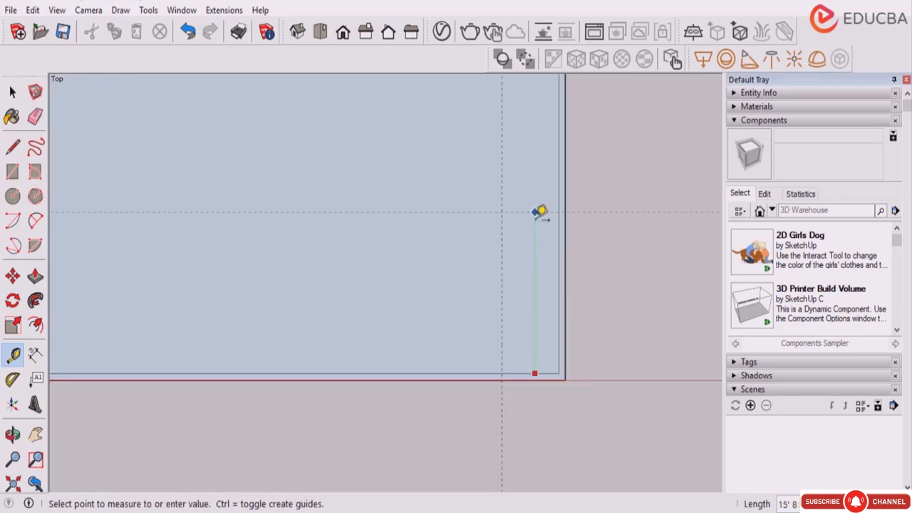
{"action": "scroll", "coordinate": [543, 208], "scroll_direction": "down", "scroll_amount": 2}
{"action": "left_click", "coordinate": [549, 203]}
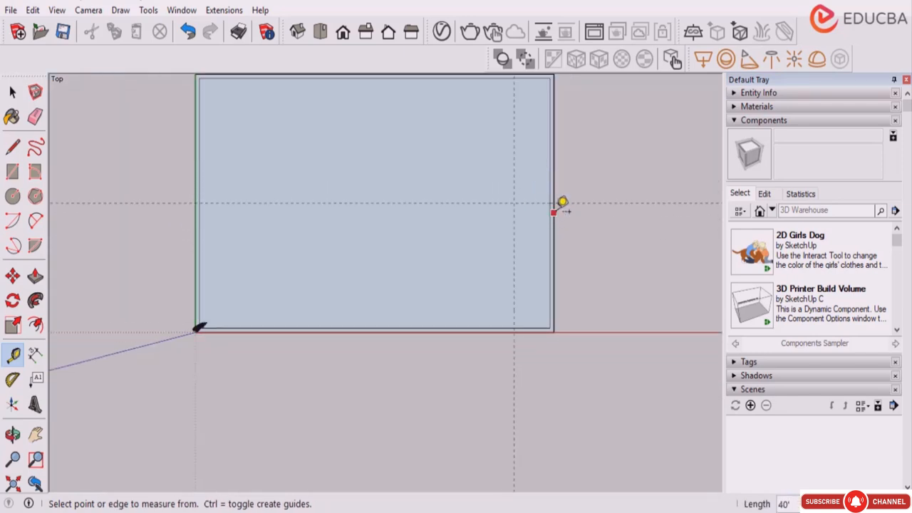
Try a horizontal guide 2' above the middle guide and delete it.
{"action": "left_click", "coordinate": [529, 203]}
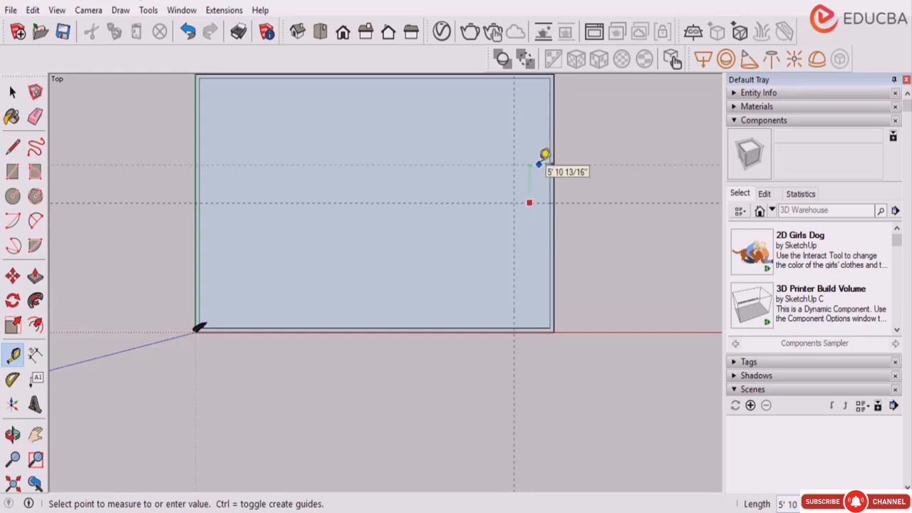
{"action": "type", "text": "2'"}
{"action": "key", "text": "Return"}
{"action": "left_click", "coordinate": [544, 190]}
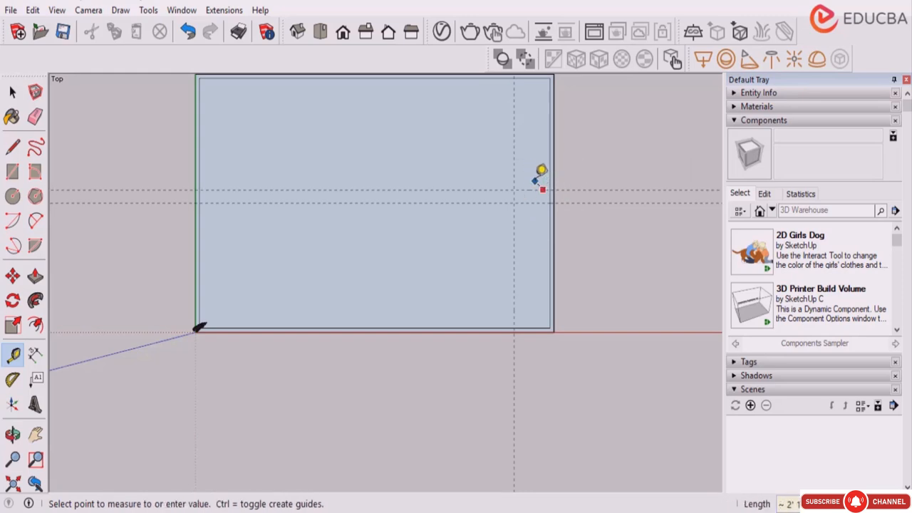
{"action": "left_click", "coordinate": [524, 203]}
{"action": "key", "text": "space"}
{"action": "scroll", "coordinate": [534, 189], "scroll_direction": "up", "scroll_amount": 2}
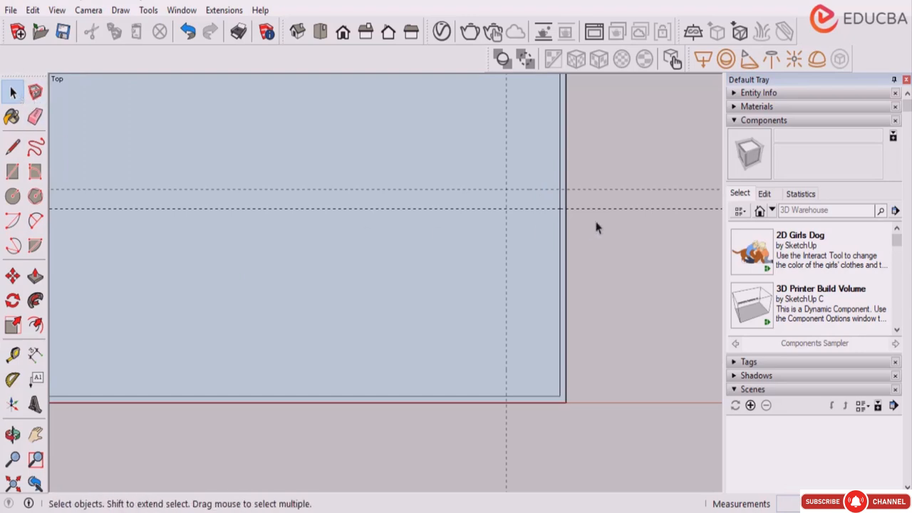
{"action": "left_click", "coordinate": [597, 190]}
{"action": "key", "text": "Delete"}
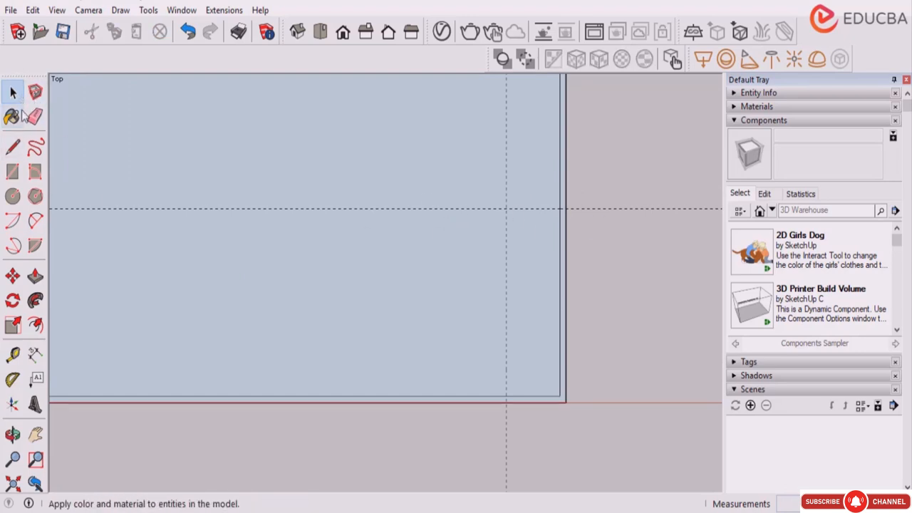
Place a horizontal guide 4' above the plot's middle guide.
{"action": "left_click", "coordinate": [13, 356]}
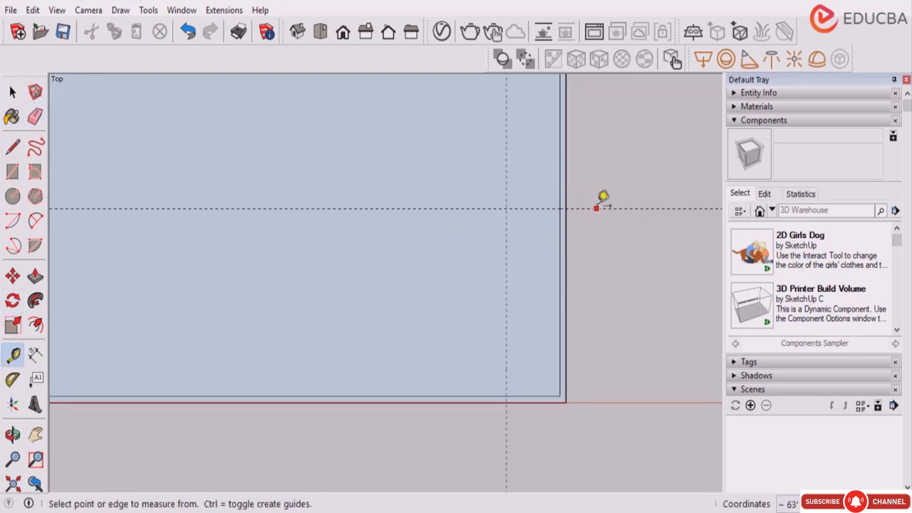
{"action": "left_click", "coordinate": [596, 208]}
{"action": "type", "text": "4'"}
{"action": "key", "text": "Return"}
Place a second vertical guide 40' to the left of the existing vertical guide.
{"action": "scroll", "coordinate": [602, 168], "scroll_direction": "down", "scroll_amount": 3}
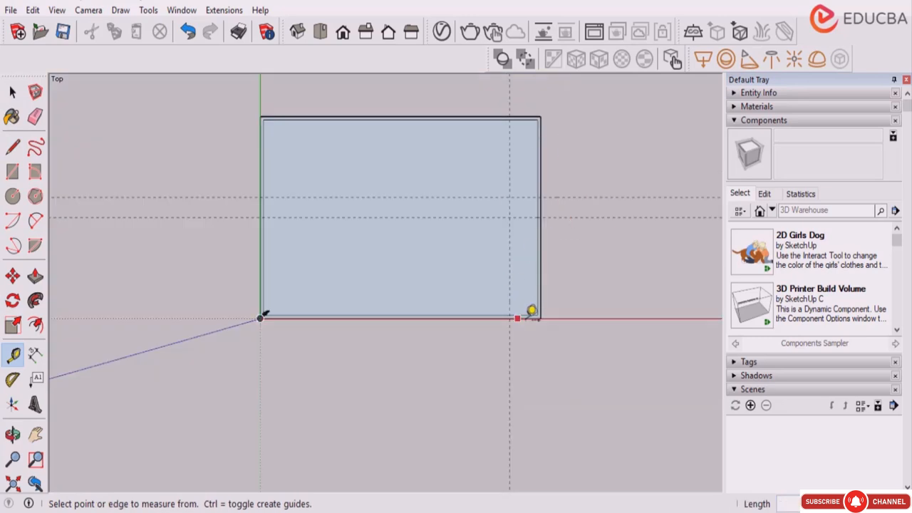
{"action": "left_click", "coordinate": [509, 342]}
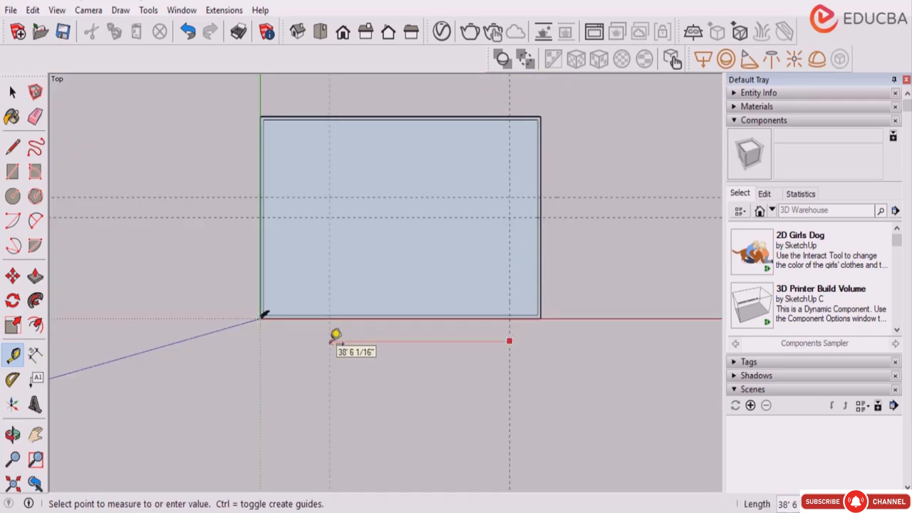
{"action": "type", "text": "40'"}
{"action": "key", "text": "Return"}
{"action": "scroll", "coordinate": [360, 320], "scroll_direction": "down", "scroll_amount": 1}
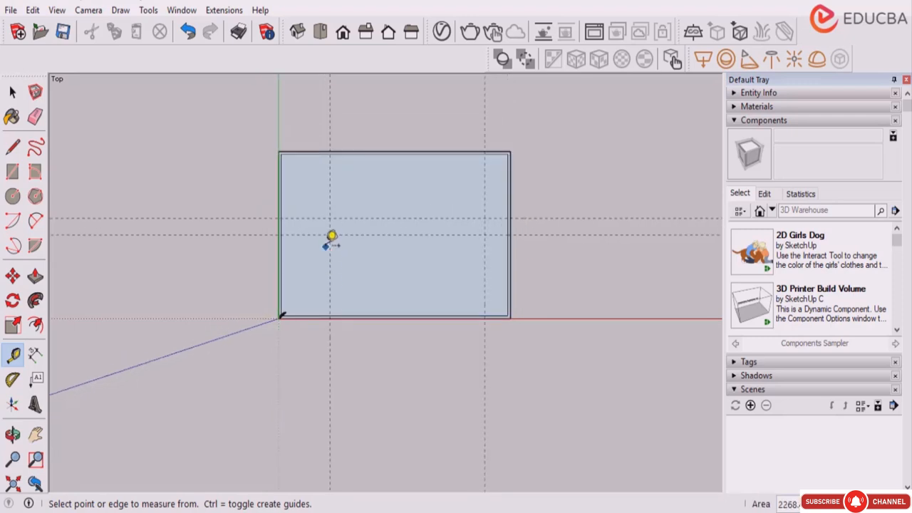
Place a horizontal guide 2' below the plot's outer upper edge and another one 2' below that.
{"action": "scroll", "coordinate": [292, 148], "scroll_direction": "up", "scroll_amount": 2}
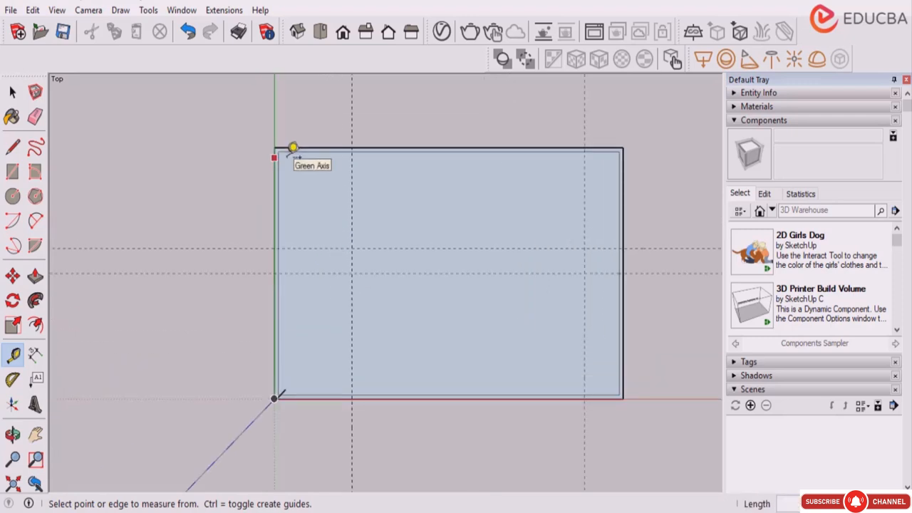
{"action": "scroll", "coordinate": [292, 147], "scroll_direction": "up", "scroll_amount": 3}
{"action": "left_click", "coordinate": [301, 141]}
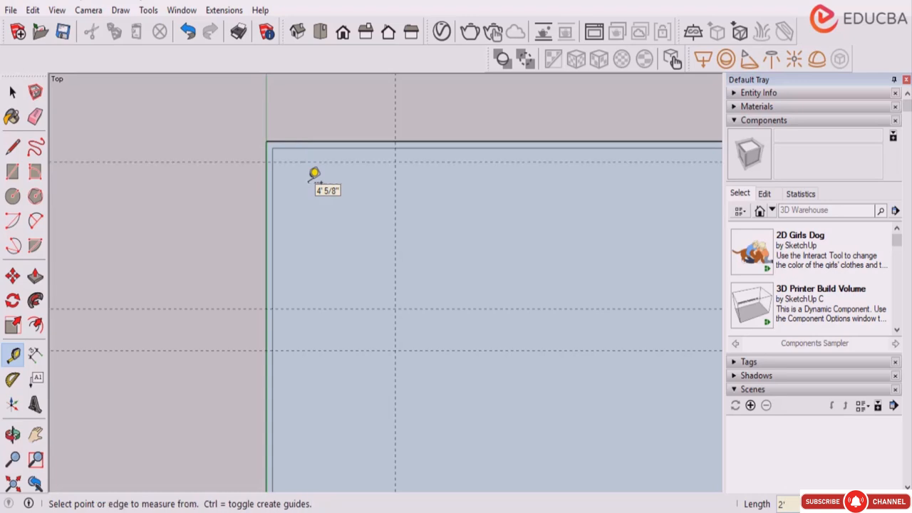
{"action": "left_click", "coordinate": [297, 163]}
{"action": "left_click", "coordinate": [297, 162]}
{"action": "left_click", "coordinate": [316, 183]}
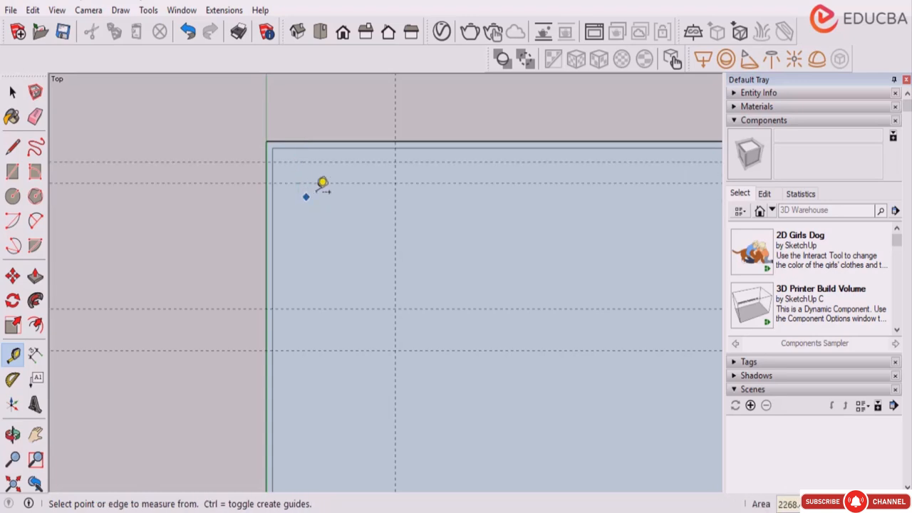
Erase the guide nearest the plot's upper edge, keeping the one 4' below the edge.
{"action": "left_click", "coordinate": [12, 91]}
{"action": "left_click", "coordinate": [35, 116]}
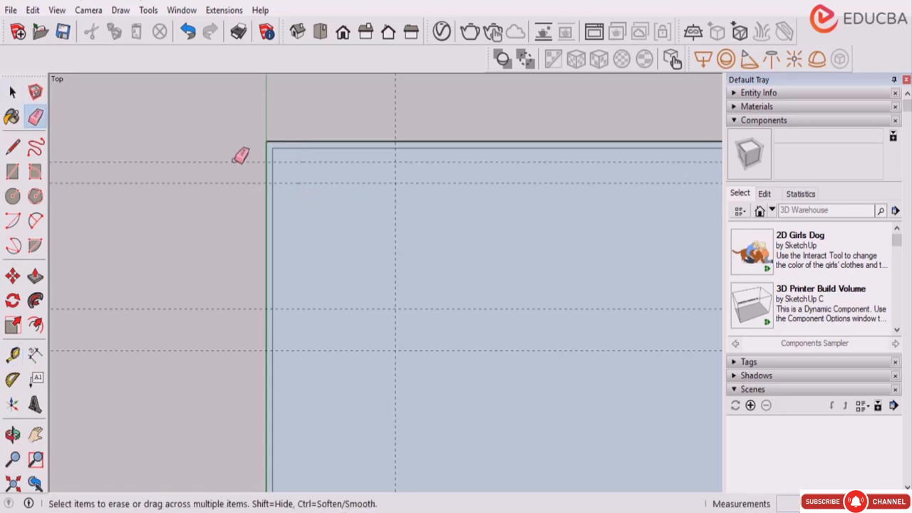
{"action": "left_click", "coordinate": [204, 162]}
{"action": "scroll", "coordinate": [199, 180], "scroll_direction": "down", "scroll_amount": 2}
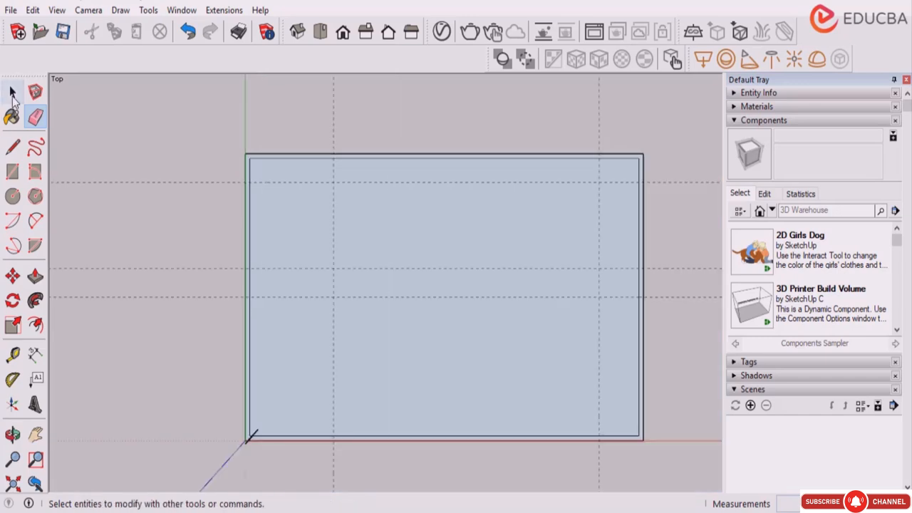
{"action": "left_click", "coordinate": [13, 94]}
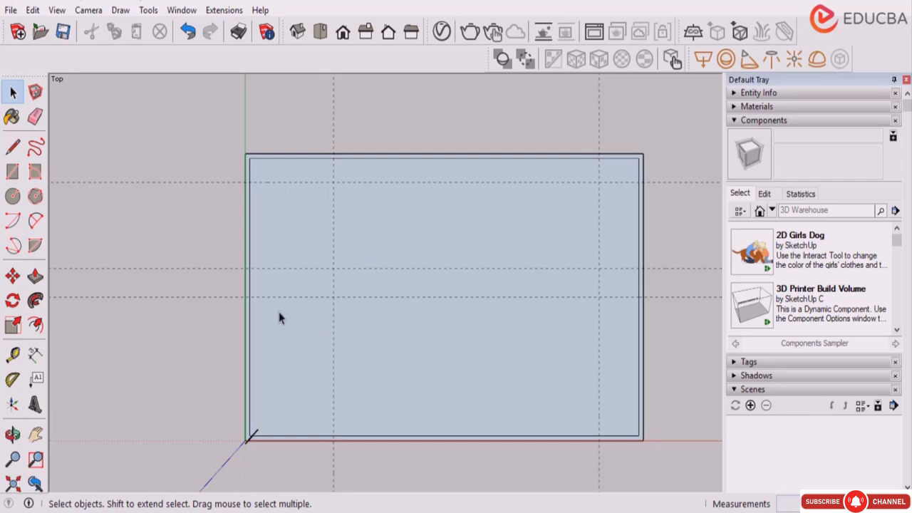
Place a vertical guide 4' inward from the plot's outer left edge.
{"action": "scroll", "coordinate": [315, 326], "scroll_direction": "down", "scroll_amount": 1}
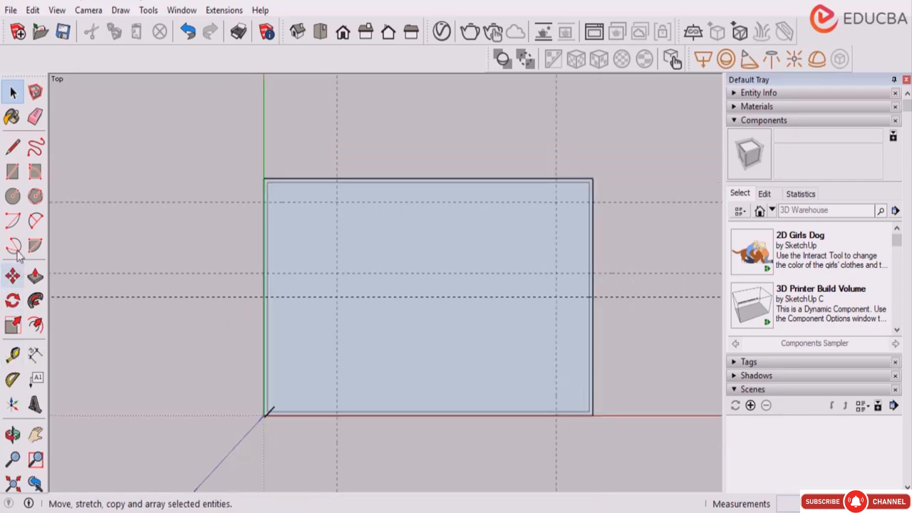
{"action": "left_click", "coordinate": [14, 146]}
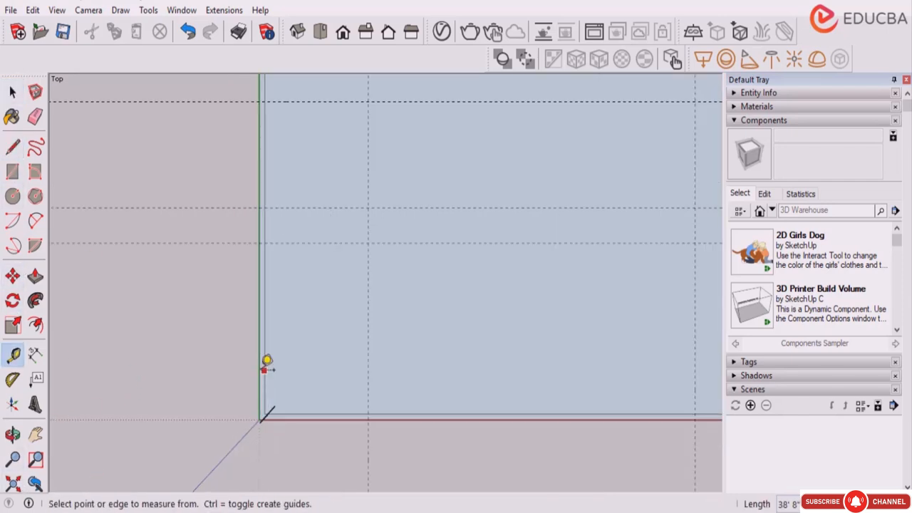
{"action": "left_click", "coordinate": [258, 366]}
{"action": "scroll", "coordinate": [304, 366], "scroll_direction": "down", "scroll_amount": 1}
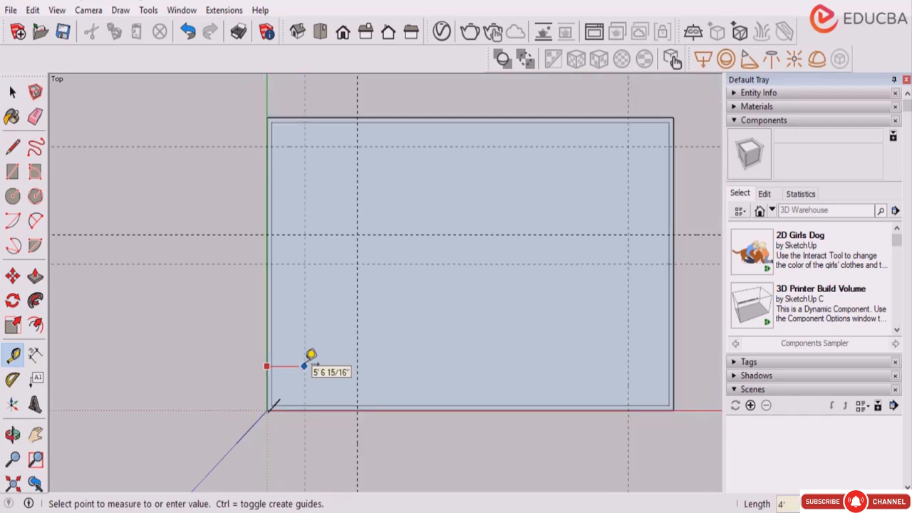
{"action": "left_click", "coordinate": [294, 366]}
Draw lines along the guides to enclose a 4' square in the plot's upper-left corner.
{"action": "left_click", "coordinate": [14, 146]}
{"action": "scroll", "coordinate": [305, 112], "scroll_direction": "up", "scroll_amount": 2}
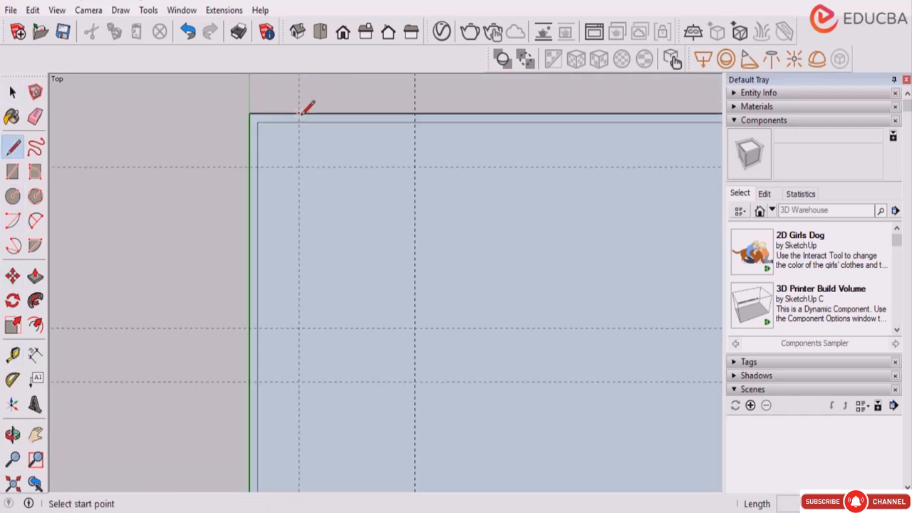
{"action": "scroll", "coordinate": [254, 214], "scroll_direction": "down", "scroll_amount": 1}
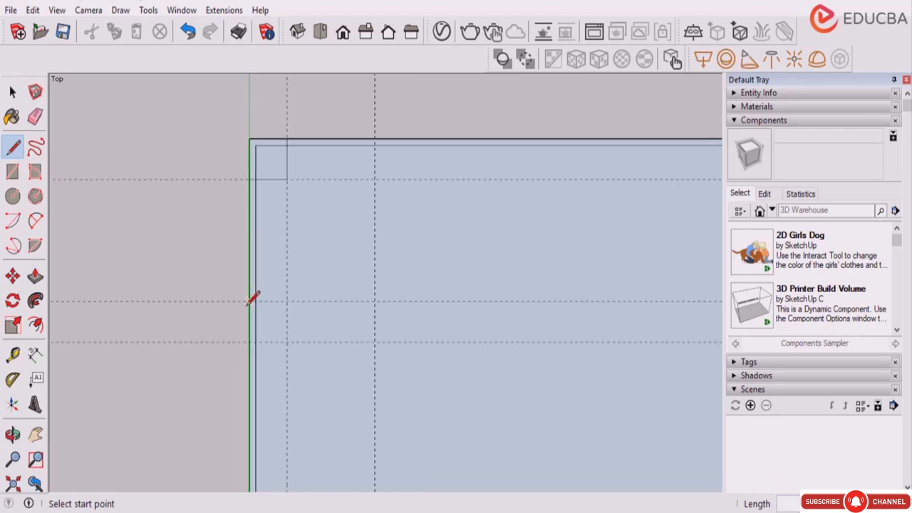
Draw a 4' line inward from the plot's left edge along the second guide from the top, then 24' down to the lower edge.
{"action": "left_click", "coordinate": [249, 299]}
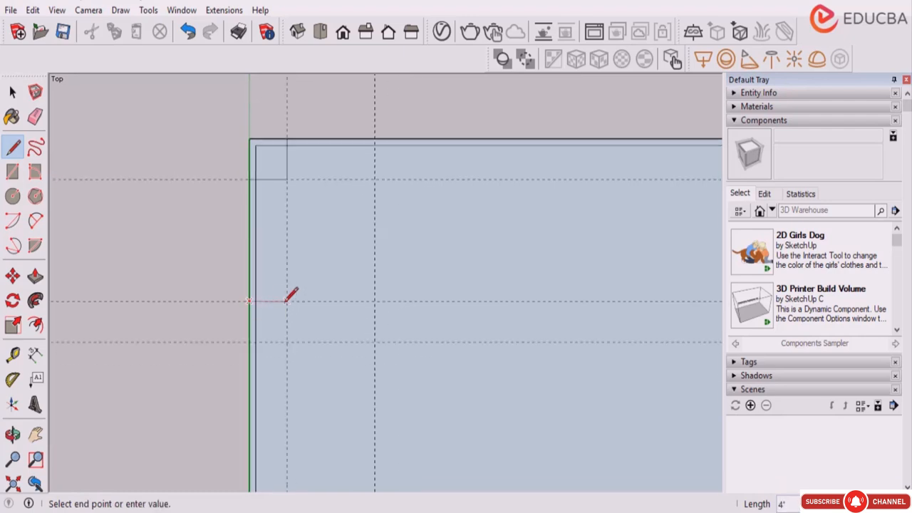
{"action": "scroll", "coordinate": [286, 299], "scroll_direction": "down", "scroll_amount": 1}
{"action": "left_click", "coordinate": [285, 299]}
{"action": "scroll", "coordinate": [289, 265], "scroll_direction": "down", "scroll_amount": 1}
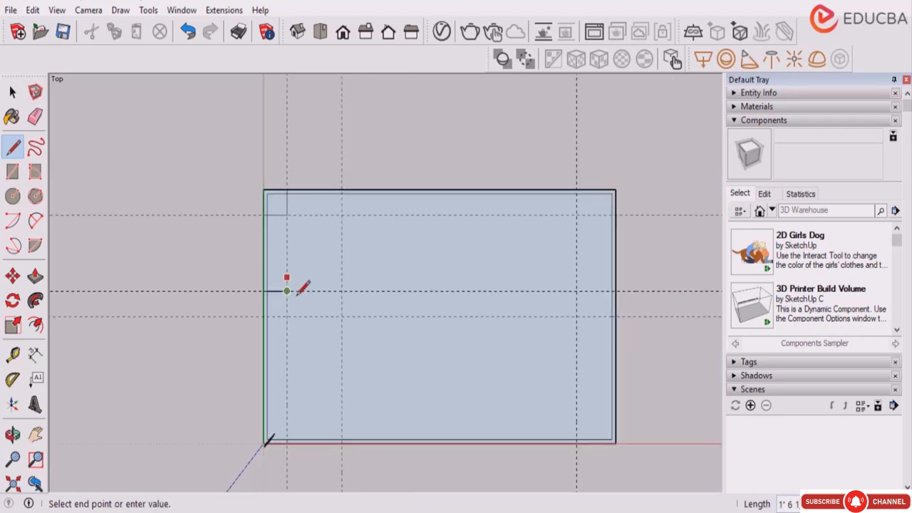
{"action": "scroll", "coordinate": [292, 441], "scroll_direction": "up", "scroll_amount": 1}
{"action": "left_click", "coordinate": [285, 439]}
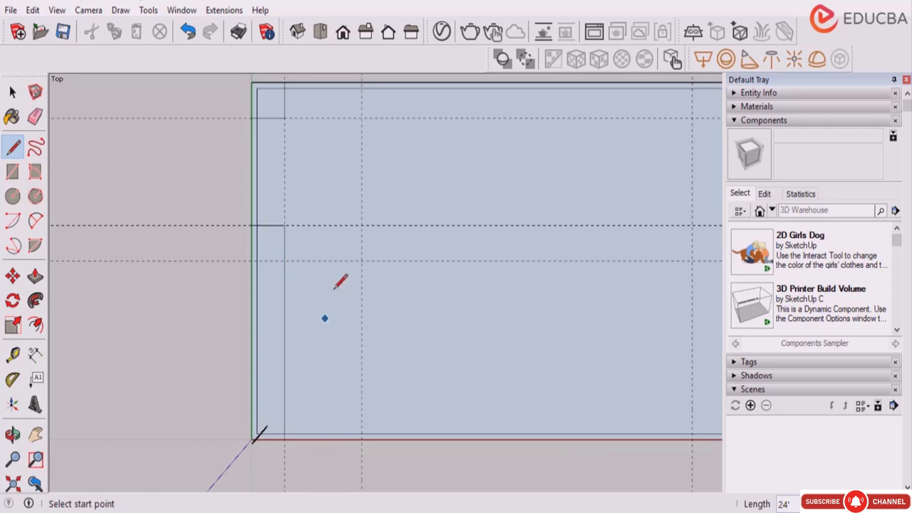
{"action": "scroll", "coordinate": [336, 285], "scroll_direction": "down", "scroll_amount": 1}
Delete all the guides, and undo back to before the lines of the left strip.
{"action": "left_click", "coordinate": [12, 93]}
{"action": "left_click", "coordinate": [35, 116]}
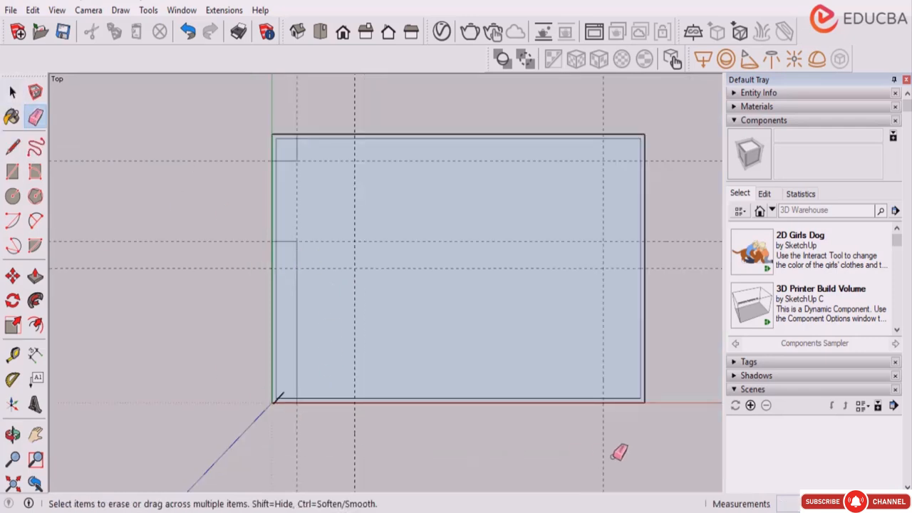
{"action": "scroll", "coordinate": [271, 450], "scroll_direction": "down", "scroll_amount": 1}
{"action": "key", "text": "Delete"}
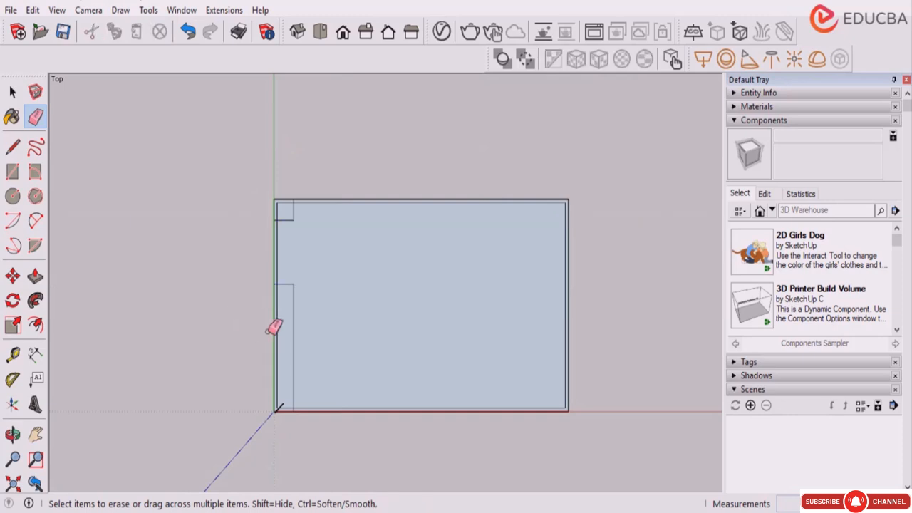
{"action": "key", "text": "ctrl+z"}
Draw a line from the plot's left edge along the second horizontal guide to the first vertical guide, then about 24' down to the lower edge.
{"action": "key", "text": "l"}
{"action": "scroll", "coordinate": [274, 324], "scroll_direction": "up", "scroll_amount": 2}
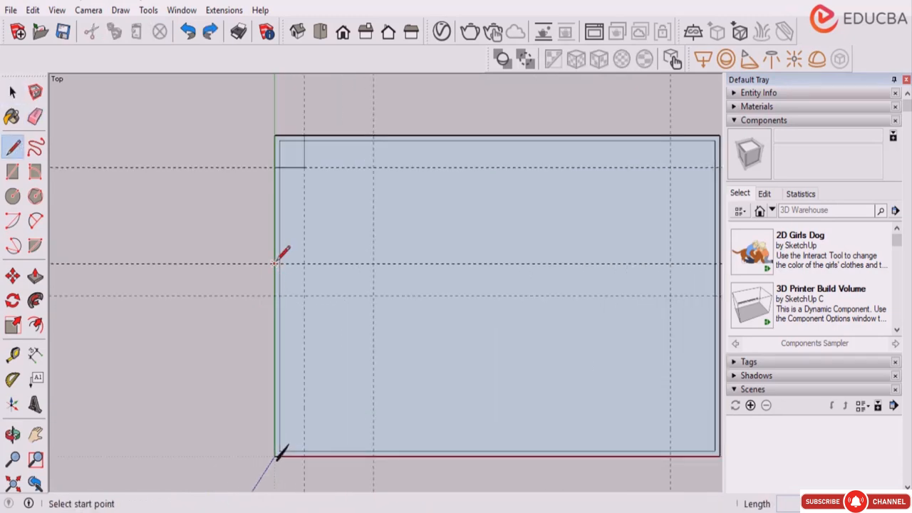
{"action": "left_click", "coordinate": [276, 263]}
{"action": "left_click", "coordinate": [304, 264]}
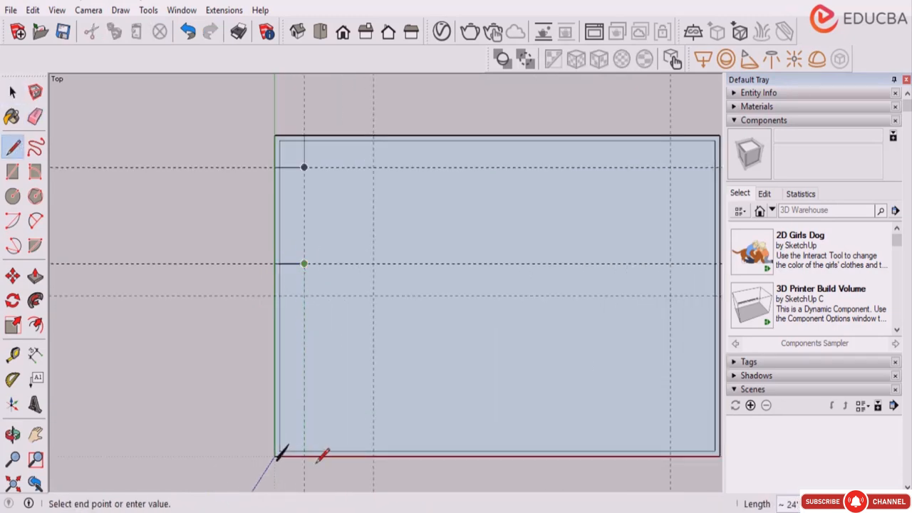
{"action": "key", "text": "Escape"}
{"action": "scroll", "coordinate": [307, 253], "scroll_direction": "down", "scroll_amount": 2}
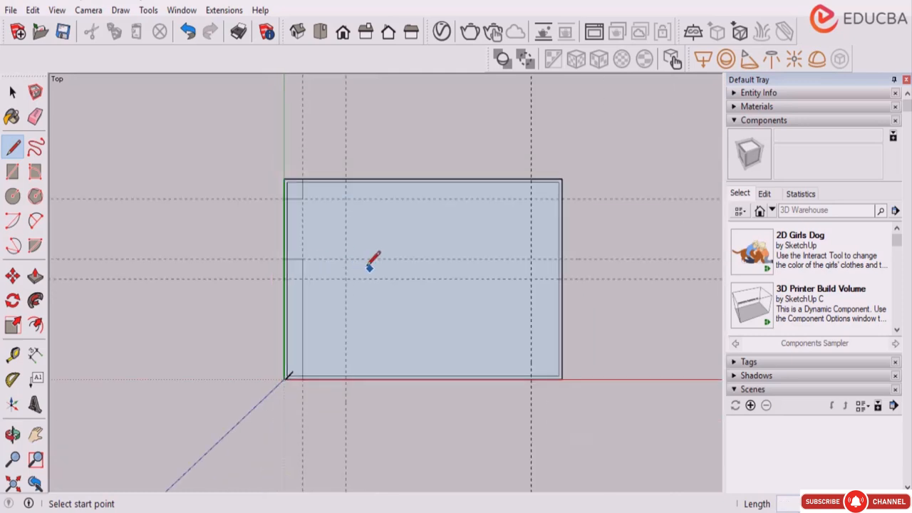
Draw a 6' 8" line inward from the plot's right edge along the lowest horizontal guide, then down the rightmost guide to the lower edge.
{"action": "scroll", "coordinate": [562, 283], "scroll_direction": "up", "scroll_amount": 2}
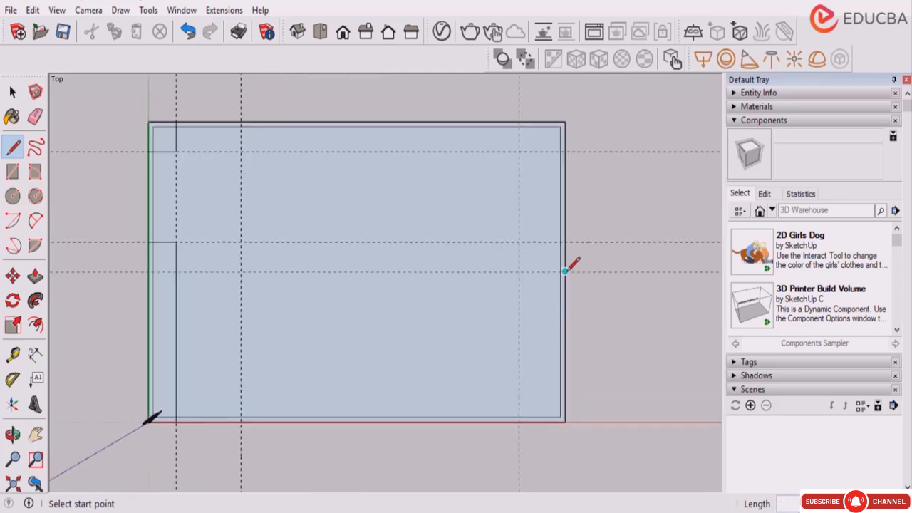
{"action": "left_click", "coordinate": [565, 270]}
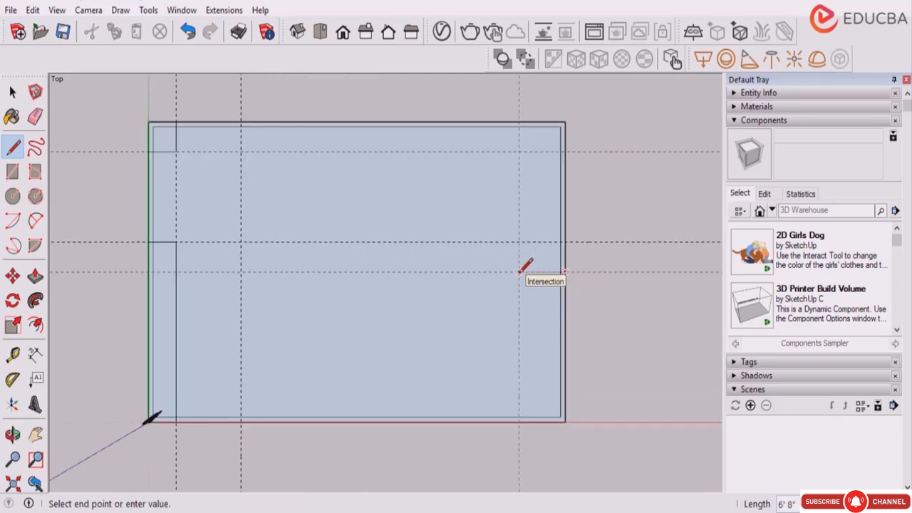
{"action": "left_click", "coordinate": [519, 271]}
{"action": "left_click", "coordinate": [519, 420]}
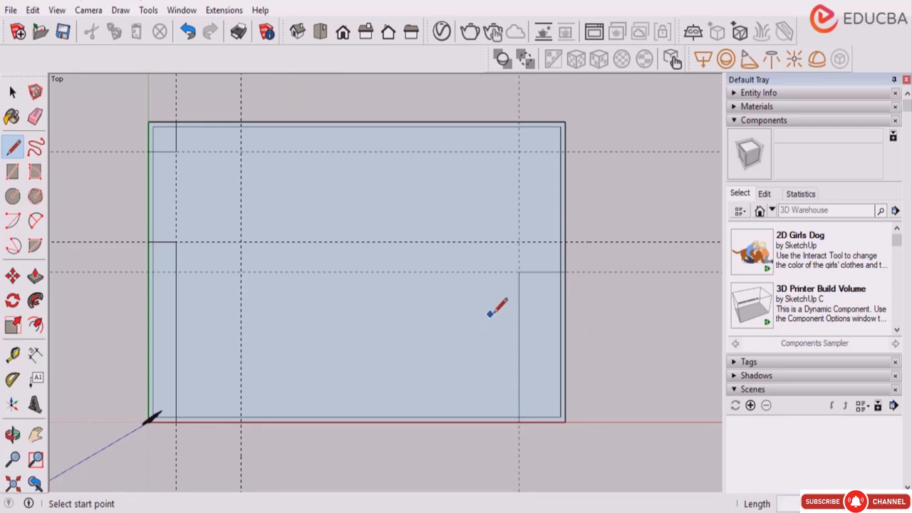
{"action": "scroll", "coordinate": [496, 307], "scroll_direction": "down", "scroll_amount": 2}
{"action": "left_click", "coordinate": [13, 92]}
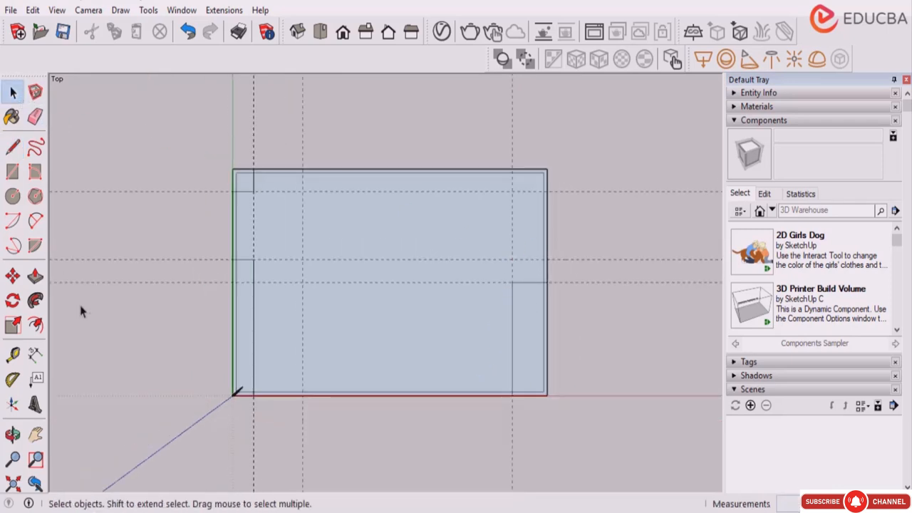
Place a horizontal guide slightly above the second horizontal guide from the top.
{"action": "left_click", "coordinate": [12, 354]}
{"action": "scroll", "coordinate": [500, 256], "scroll_direction": "up", "scroll_amount": 2}
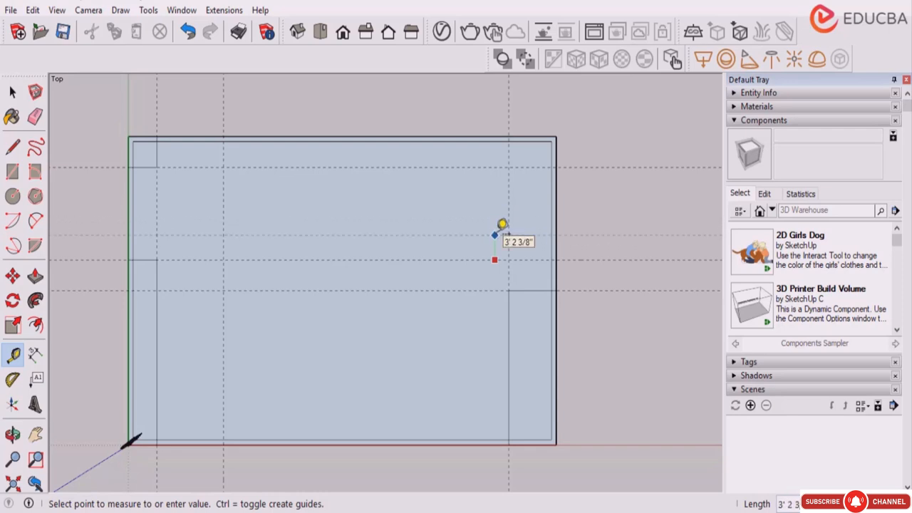
{"action": "key", "text": "Return"}
{"action": "key", "text": "space"}
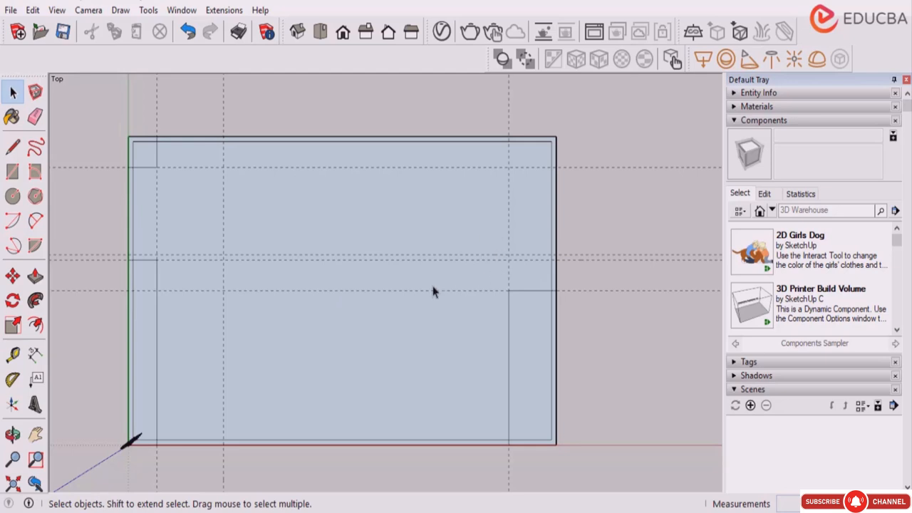
{"action": "scroll", "coordinate": [399, 239], "scroll_direction": "down", "scroll_amount": 1}
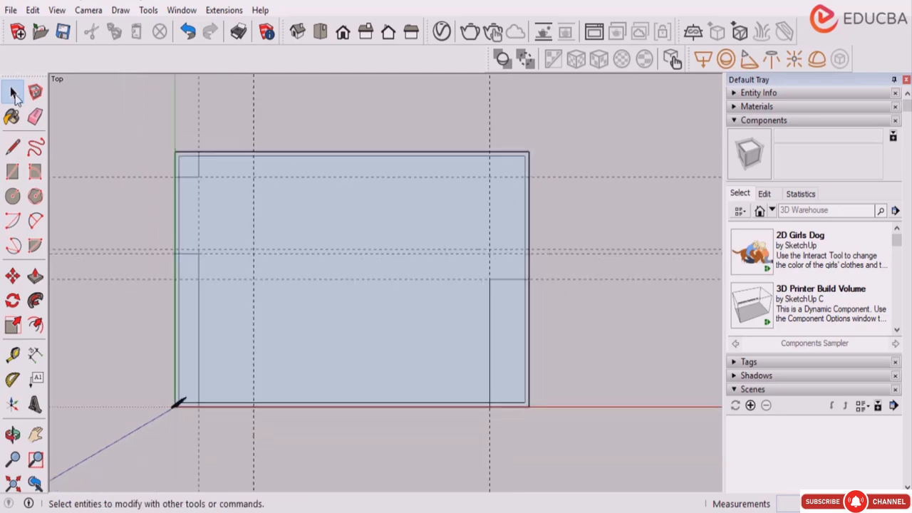
Offset a vertical guide 4' to the right of the second vertical guide, and erase the guide it was measured from.
{"action": "left_click", "coordinate": [13, 354]}
{"action": "left_click", "coordinate": [253, 347]}
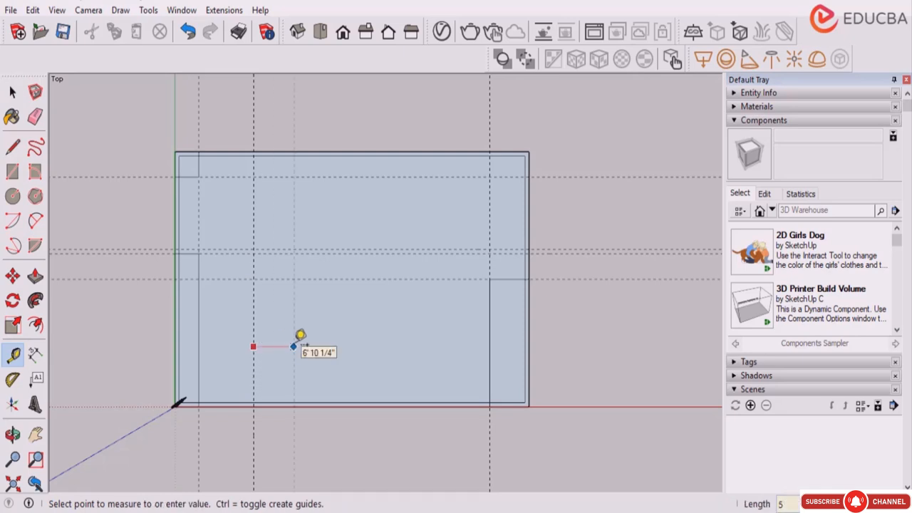
{"action": "type", "text": "4'"}
{"action": "key", "text": "Return"}
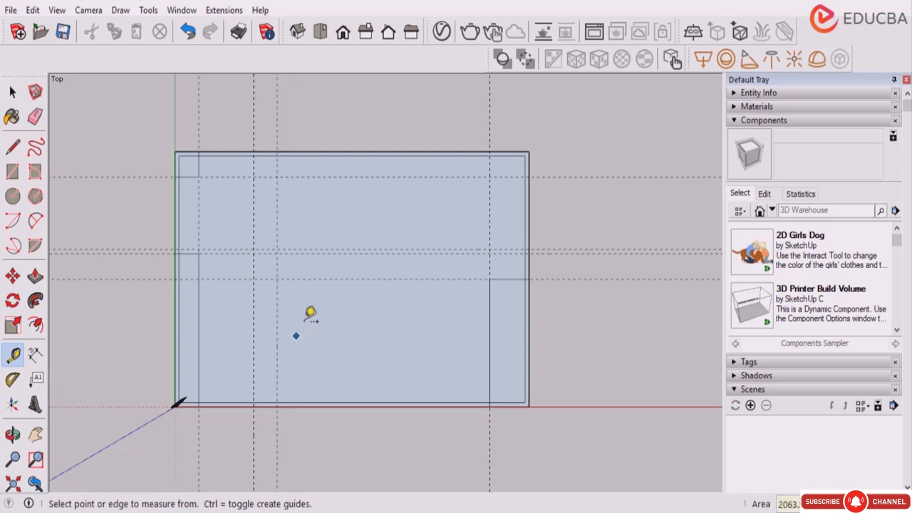
{"action": "left_click", "coordinate": [35, 116]}
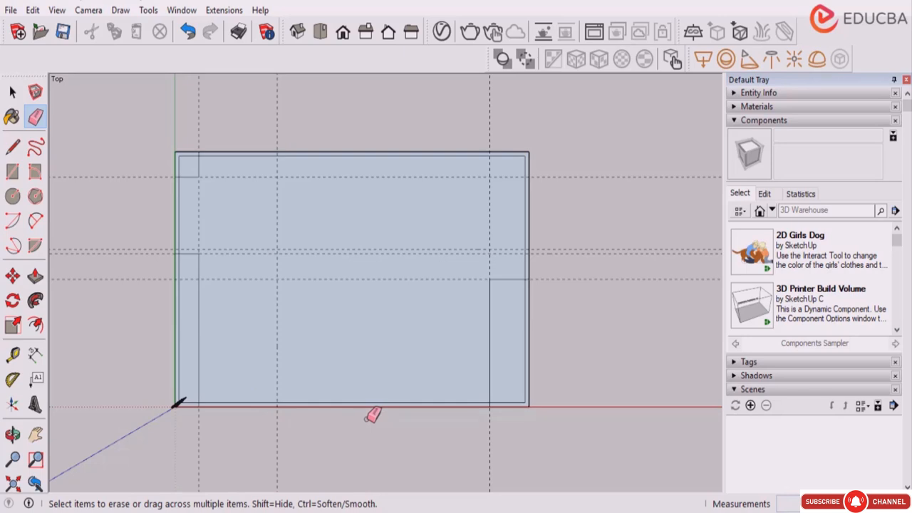
{"action": "left_click", "coordinate": [13, 92]}
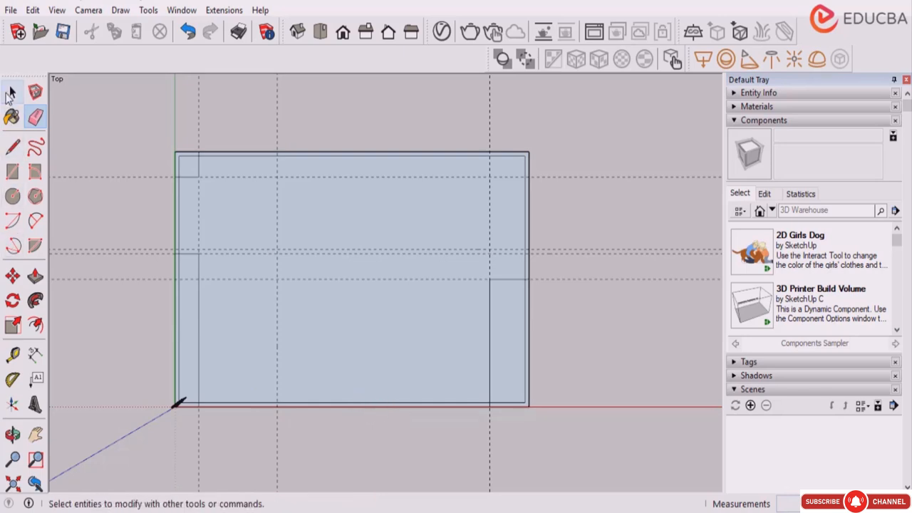
Place a horizontal guide 4' above the plot's lower edge.
{"action": "left_click", "coordinate": [13, 354]}
{"action": "scroll", "coordinate": [274, 388], "scroll_direction": "up", "scroll_amount": 3}
{"action": "left_click", "coordinate": [256, 414]}
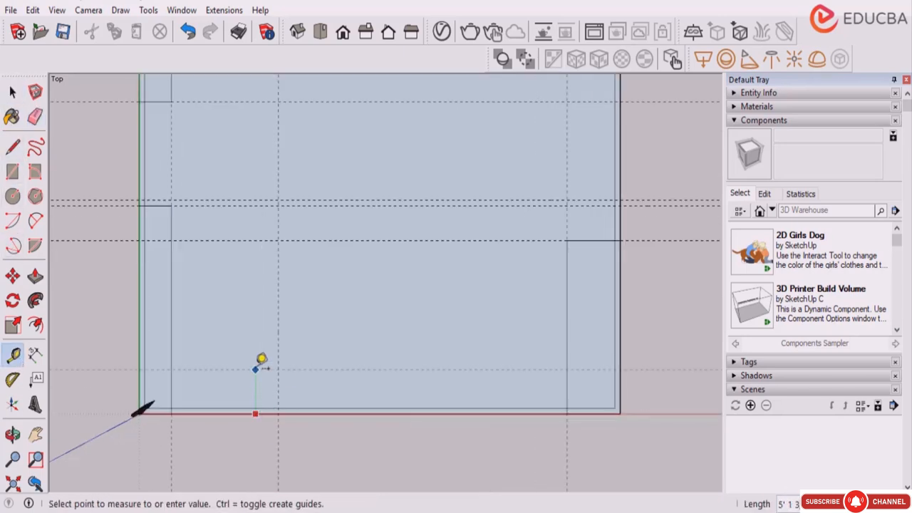
{"action": "left_click", "coordinate": [256, 368]}
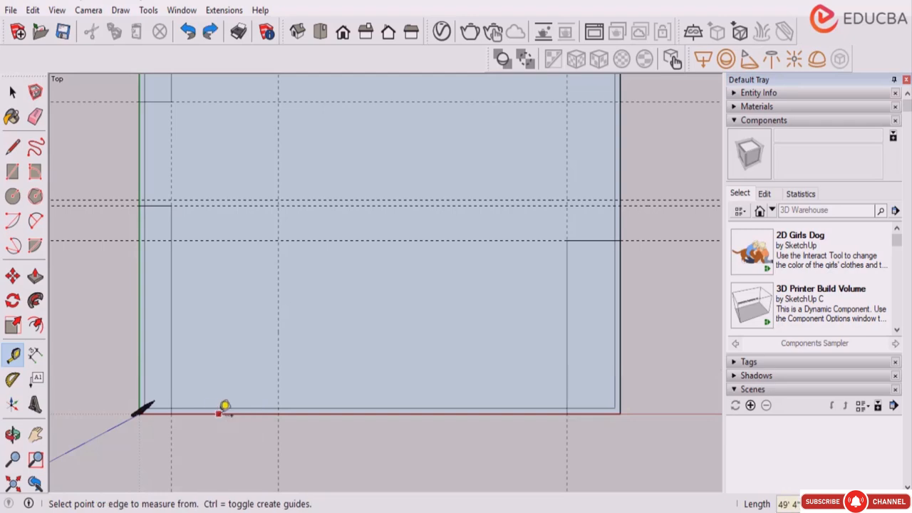
{"action": "left_click", "coordinate": [219, 413]}
{"action": "type", "text": "4"}
{"action": "key", "text": "Return"}
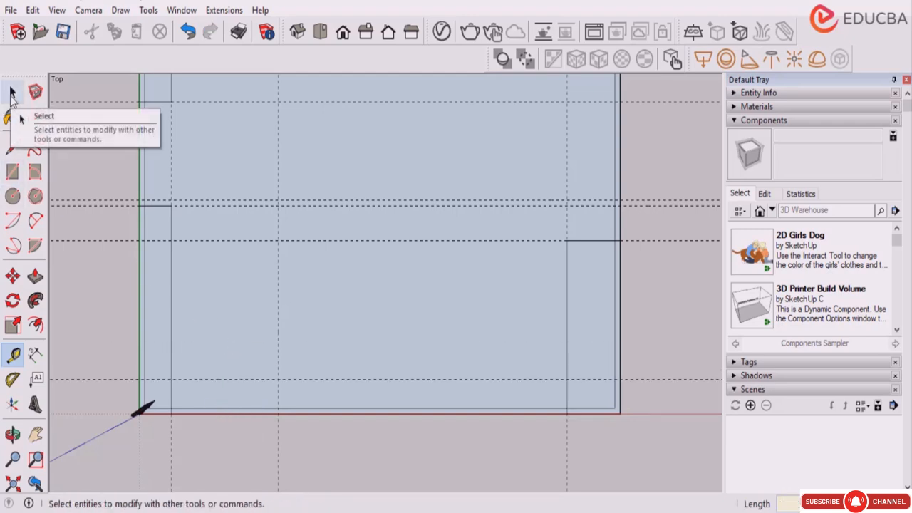
Offset another guide 2' above the lowest horizontal guide, and erase the guide it was measured from.
{"action": "left_click", "coordinate": [218, 379]}
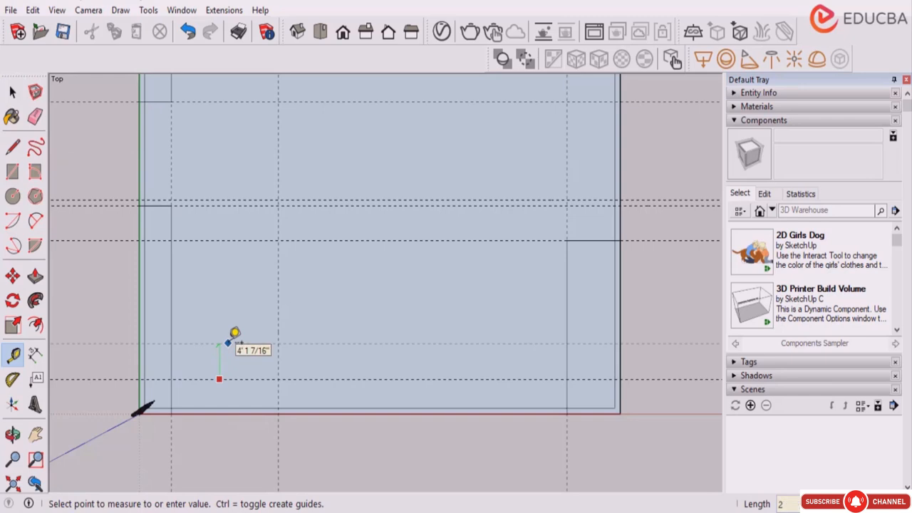
{"action": "key", "text": "e"}
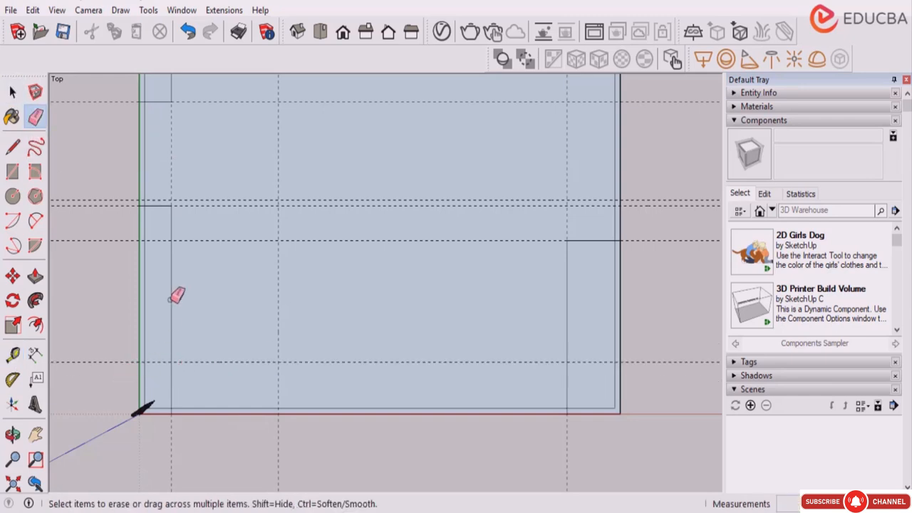
{"action": "left_click", "coordinate": [12, 91]}
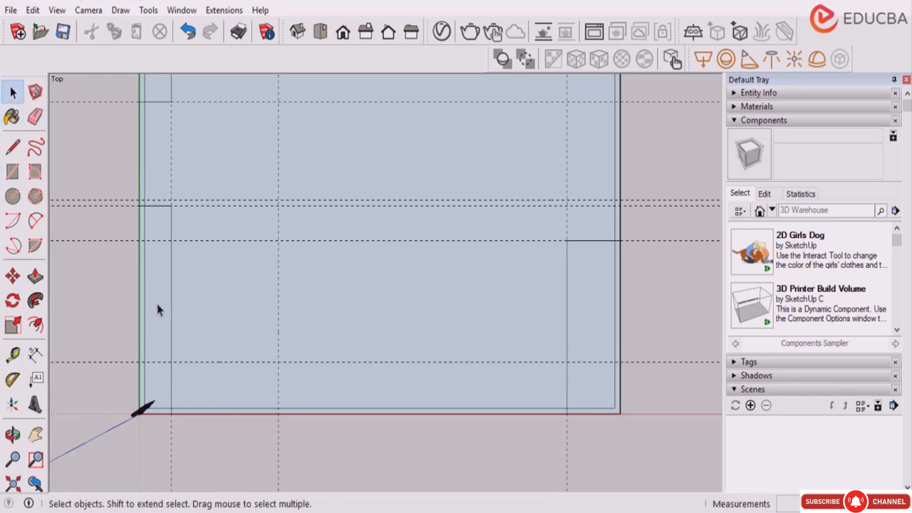
Draw a line along the lowest horizontal guide from the left strip to the second vertical guide, then 6' down to the lower edge.
{"action": "left_click", "coordinate": [12, 146]}
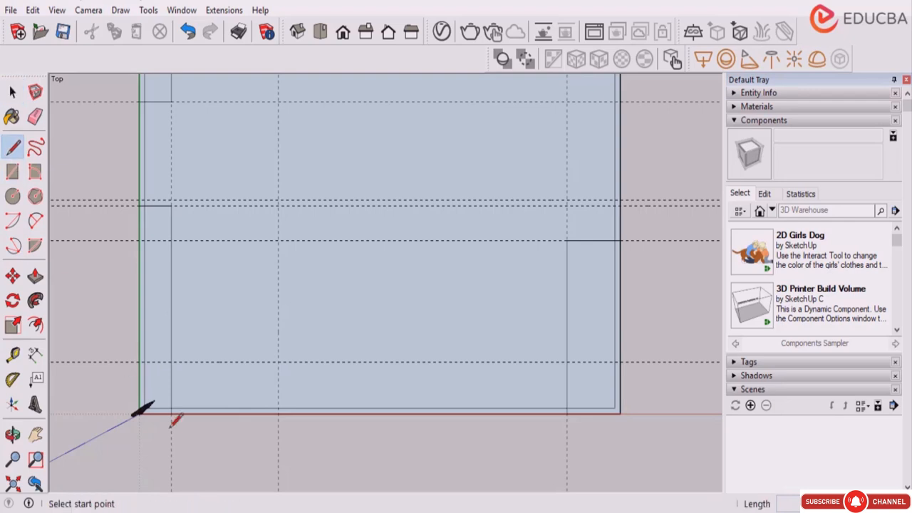
{"action": "left_click", "coordinate": [171, 361]}
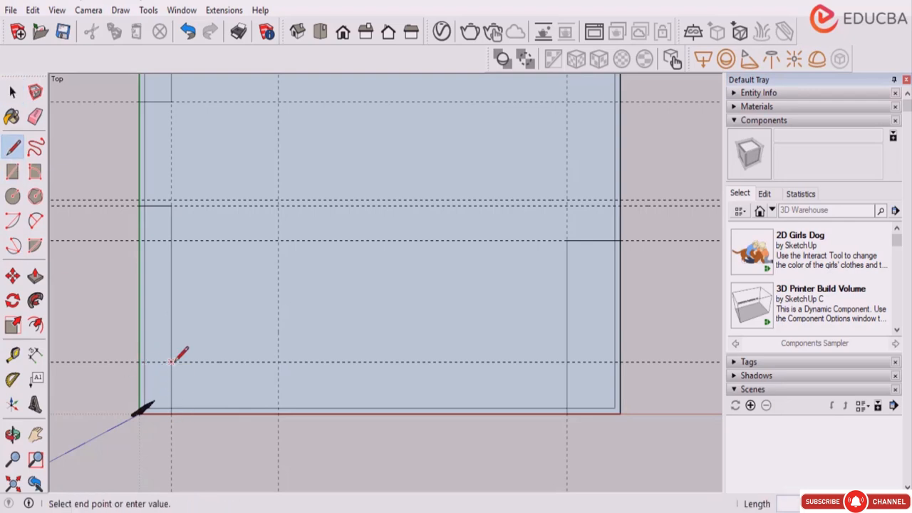
{"action": "left_click", "coordinate": [278, 361]}
{"action": "left_click", "coordinate": [278, 412]}
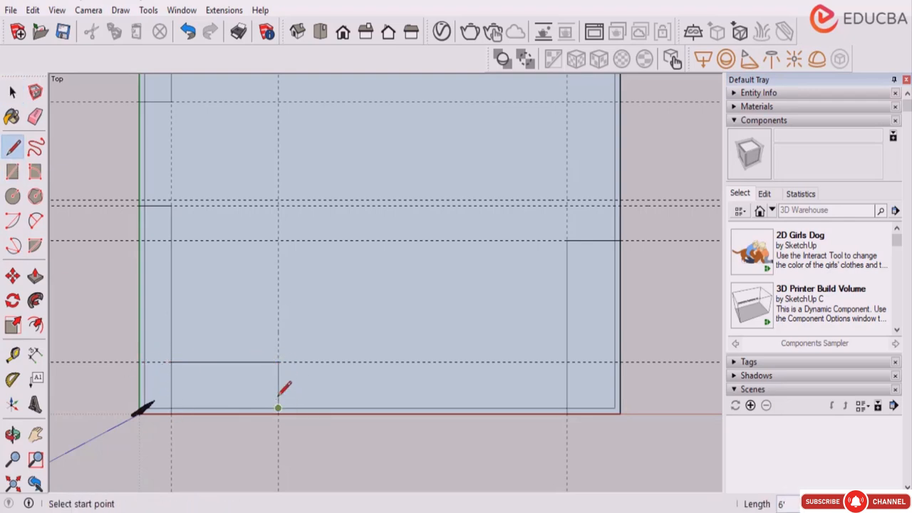
{"action": "scroll", "coordinate": [347, 340], "scroll_direction": "down", "scroll_amount": 2}
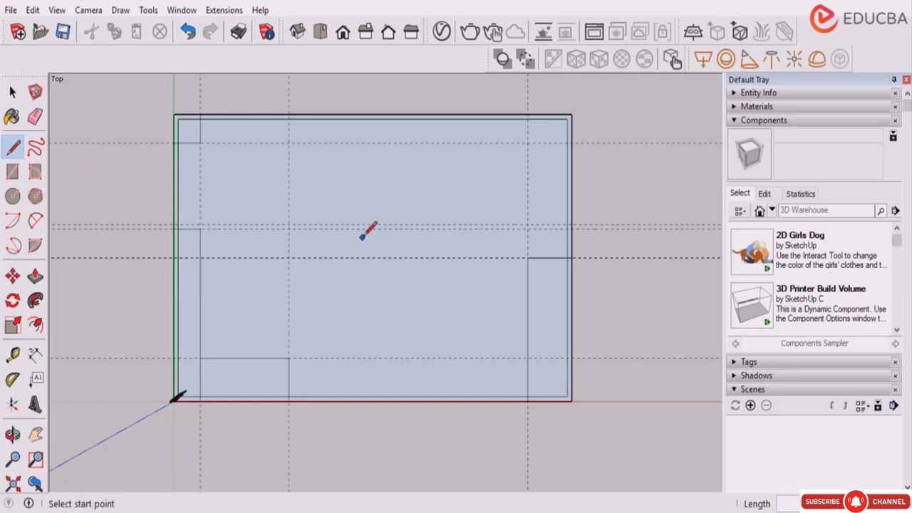
Place a vertical guide 8" to the right of the second vertical guide.
{"action": "left_click", "coordinate": [13, 354]}
{"action": "scroll", "coordinate": [291, 286], "scroll_direction": "up", "scroll_amount": 2}
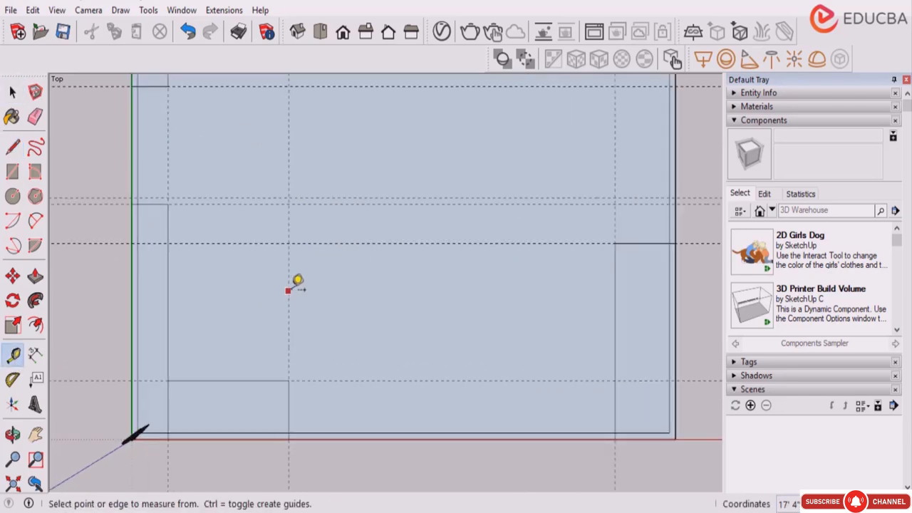
{"action": "left_click", "coordinate": [288, 290]}
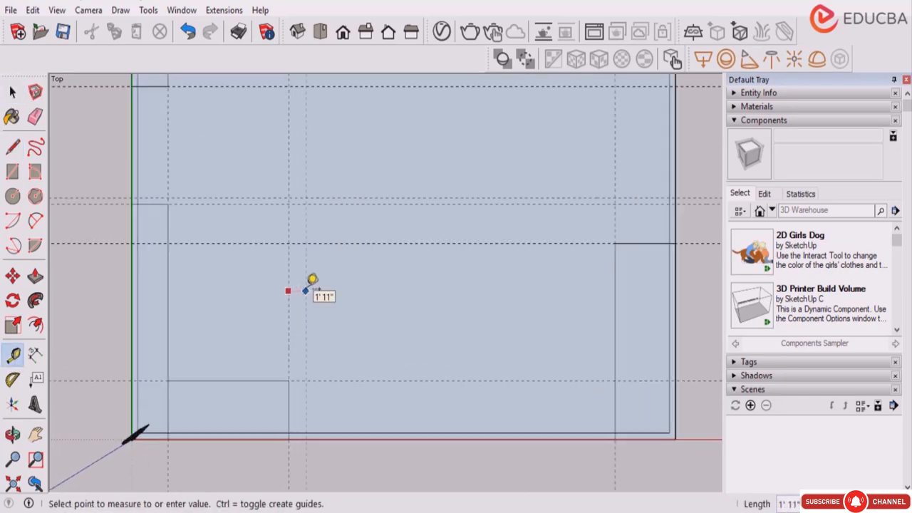
{"action": "type", "text": "8"}
{"action": "key", "text": "Return"}
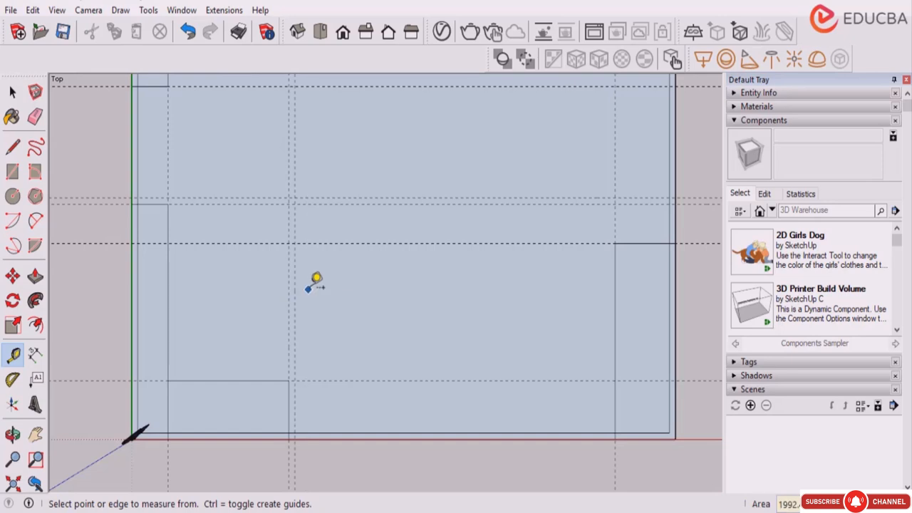
{"action": "left_click", "coordinate": [12, 91]}
Draw a line from the plot's right edge along the second horizontal guide to the second vertical guide, then 18' 8" down to the lower-left rectangle's corner.
{"action": "key", "text": "l"}
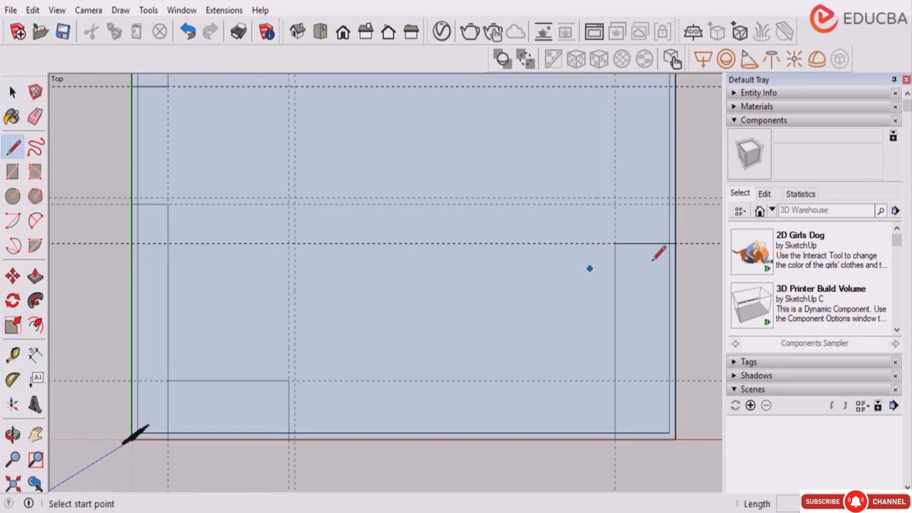
{"action": "scroll", "coordinate": [680, 203], "scroll_direction": "up", "scroll_amount": 1}
{"action": "left_click", "coordinate": [675, 196]}
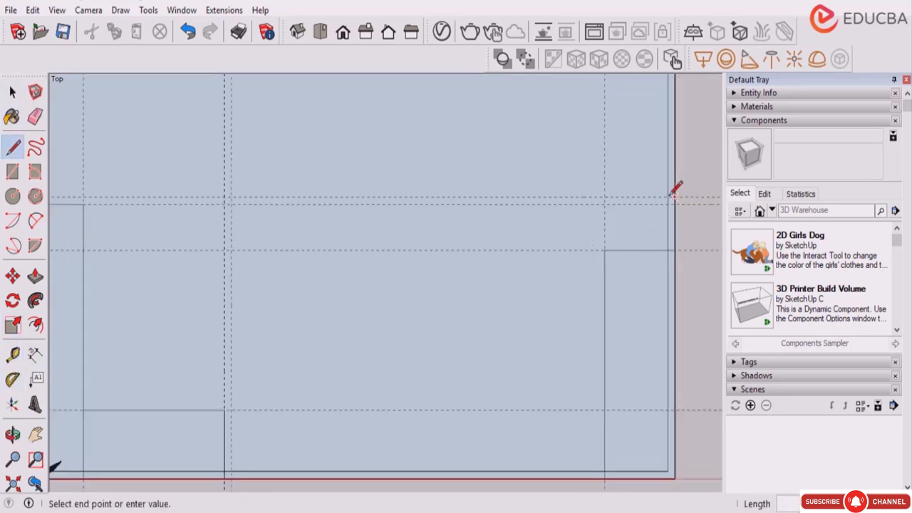
{"action": "left_click", "coordinate": [226, 188]}
{"action": "scroll", "coordinate": [227, 189], "scroll_direction": "down", "scroll_amount": 1}
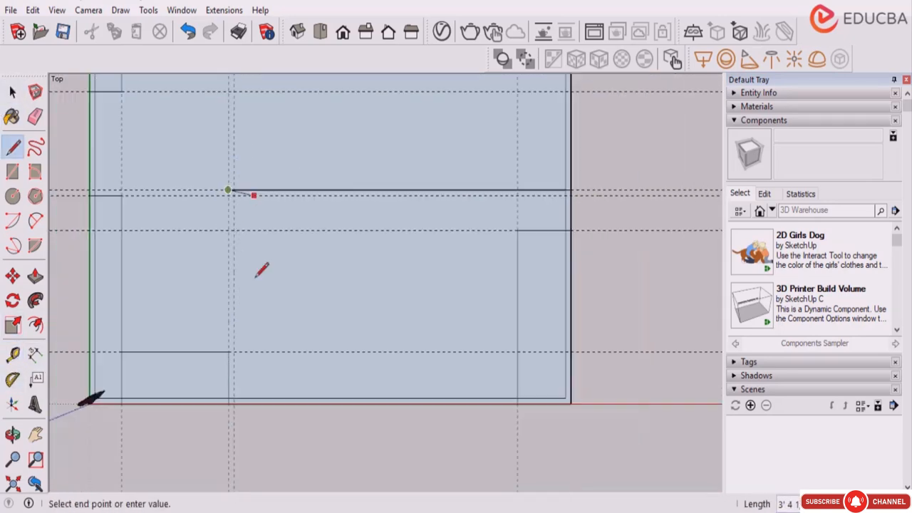
{"action": "left_click", "coordinate": [229, 350]}
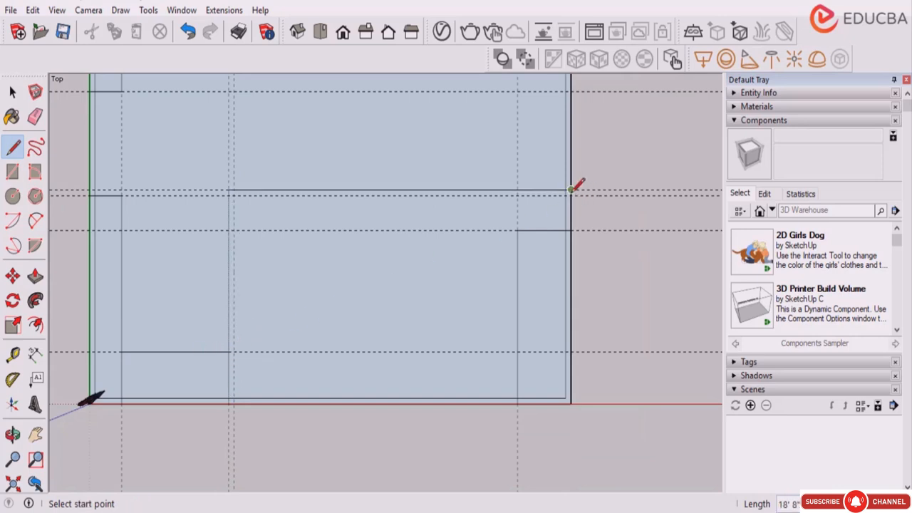
Draw the parallel inner wall line from the right edge along the third horizontal guide to the third vertical guide, then down to the lower edge.
{"action": "scroll", "coordinate": [574, 196], "scroll_direction": "up", "scroll_amount": 1}
{"action": "scroll", "coordinate": [571, 188], "scroll_direction": "up", "scroll_amount": 1}
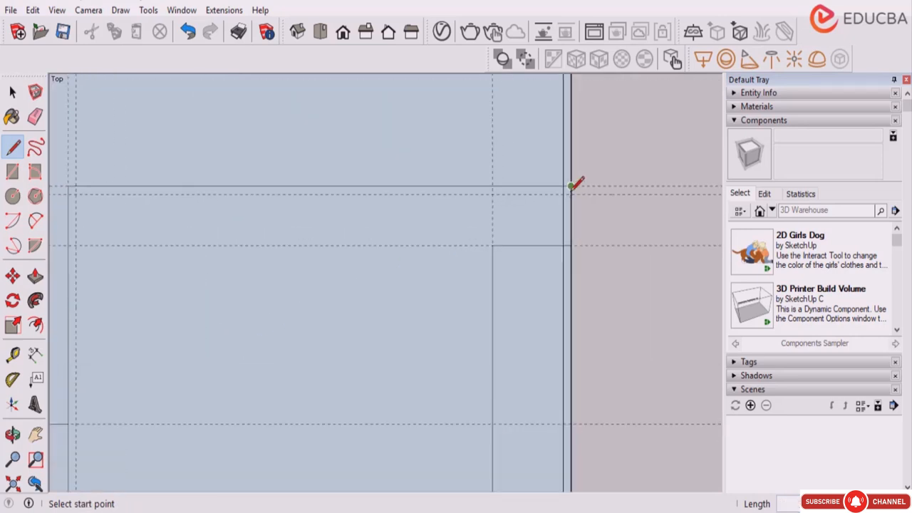
{"action": "left_click", "coordinate": [571, 192]}
{"action": "scroll", "coordinate": [478, 233], "scroll_direction": "down", "scroll_amount": 1}
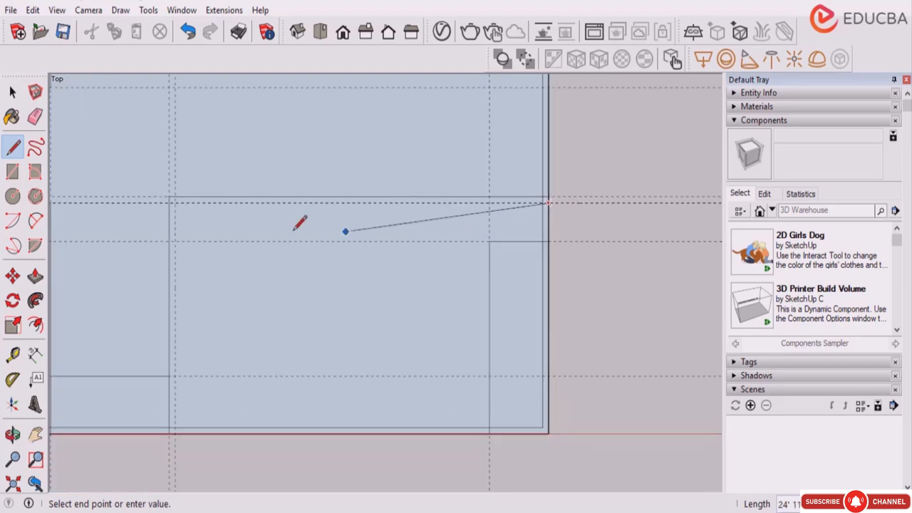
{"action": "left_click", "coordinate": [174, 203]}
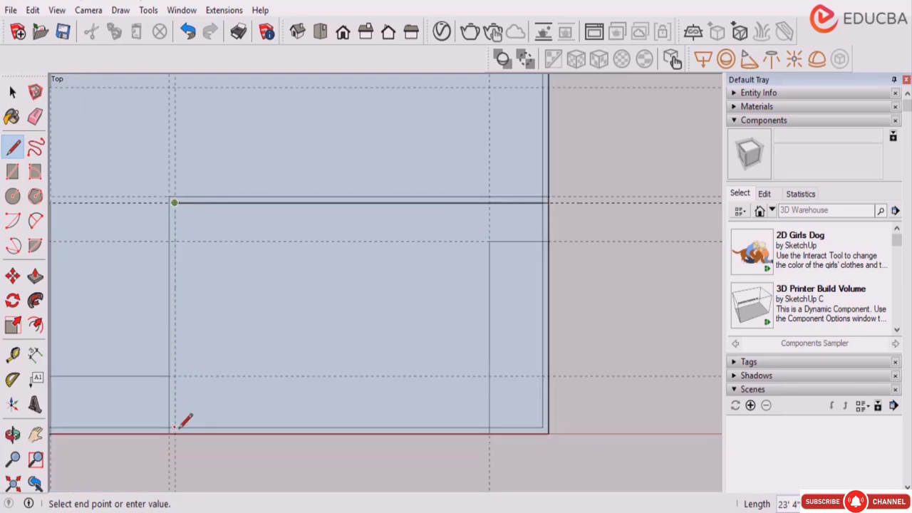
{"action": "left_click", "coordinate": [175, 433]}
{"action": "scroll", "coordinate": [399, 285], "scroll_direction": "down", "scroll_amount": 2}
{"action": "left_click", "coordinate": [12, 92]}
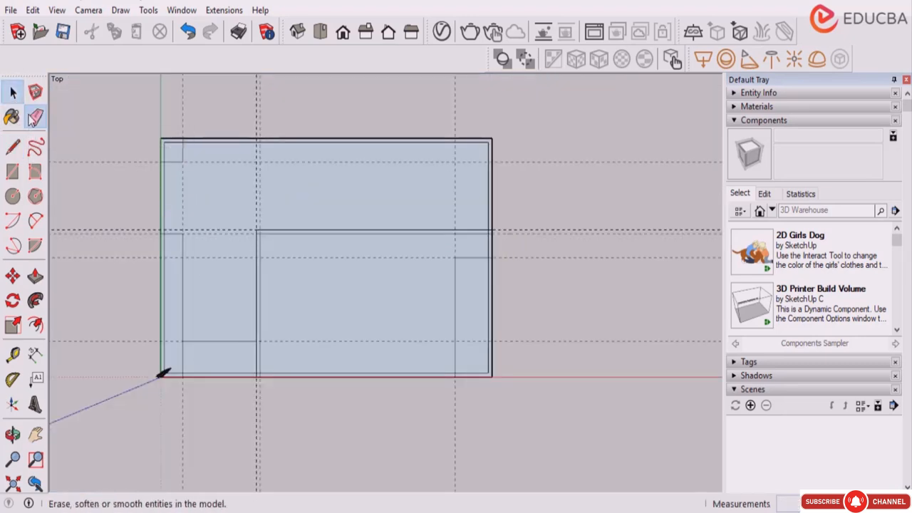
Erase all the construction guides around the plot.
{"action": "left_click", "coordinate": [35, 117]}
{"action": "scroll", "coordinate": [570, 178], "scroll_direction": "down", "scroll_amount": 1}
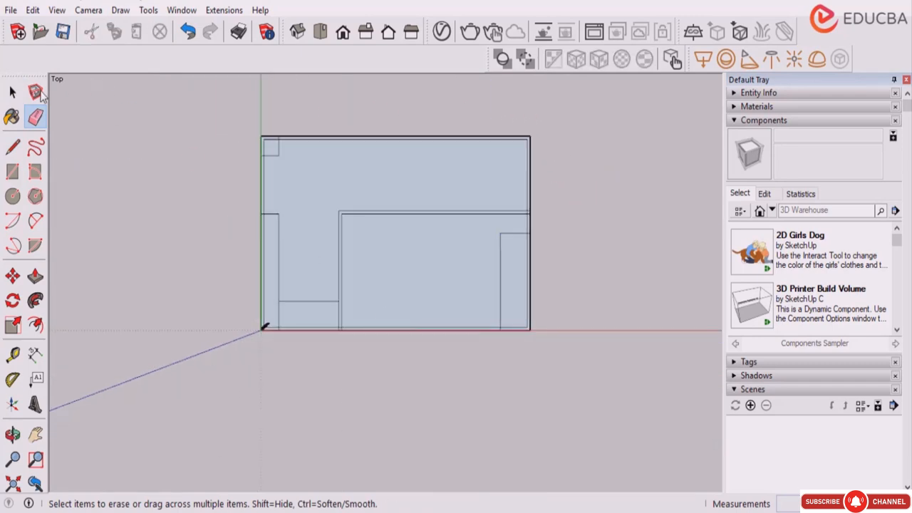
{"action": "left_click", "coordinate": [12, 92]}
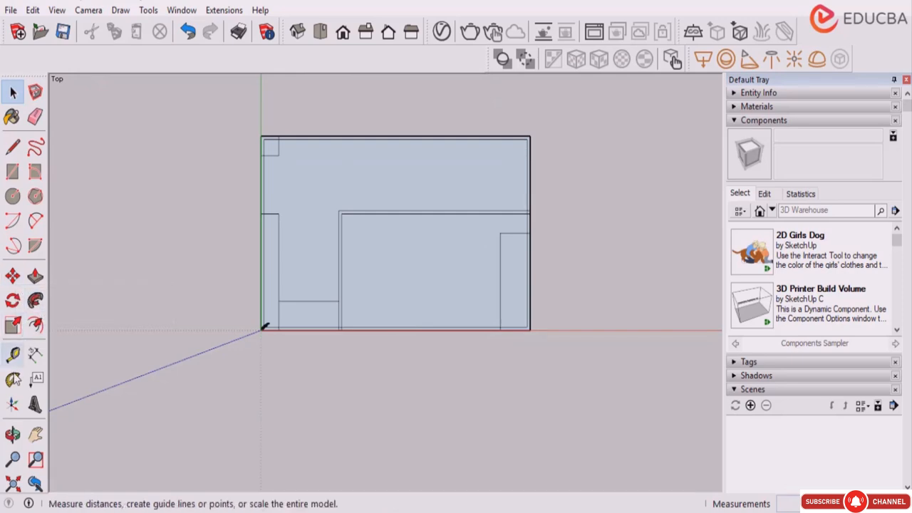
Erase the outer edges around the lower-left strip and rectangle, cutting that corner out of the plot.
{"action": "left_click", "coordinate": [35, 117]}
{"action": "scroll", "coordinate": [285, 317], "scroll_direction": "up", "scroll_amount": 5}
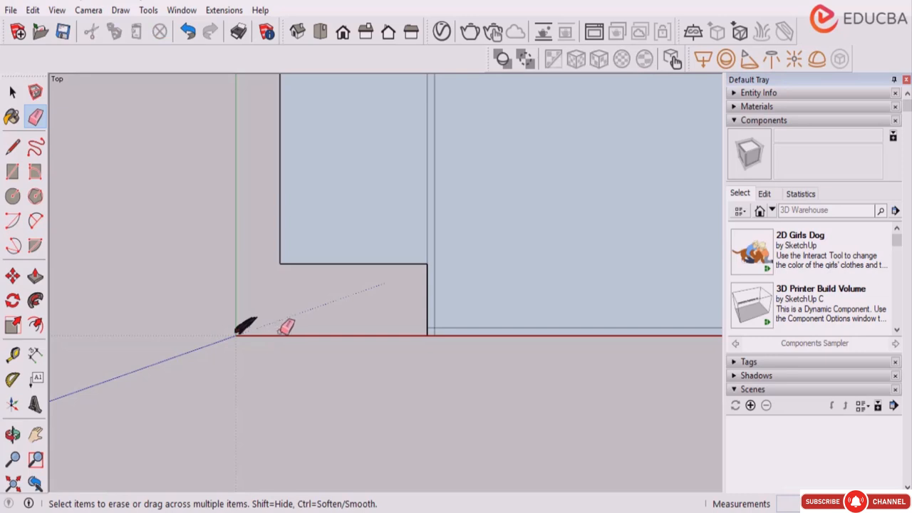
{"action": "scroll", "coordinate": [328, 335], "scroll_direction": "down", "scroll_amount": 2}
{"action": "key", "text": "space"}
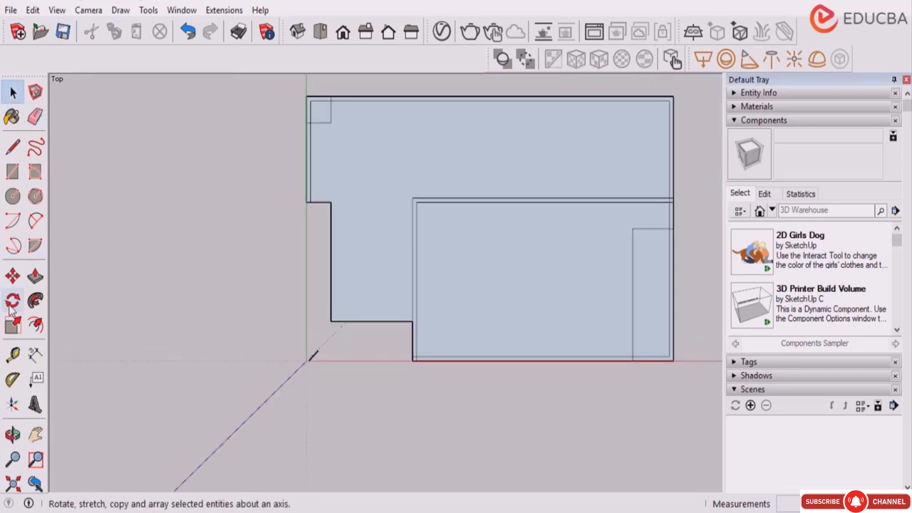
Place guides 8" inside the outer edges of the stepped lower-left outline.
{"action": "left_click", "coordinate": [12, 354]}
{"action": "scroll", "coordinate": [321, 336], "scroll_direction": "up", "scroll_amount": 2}
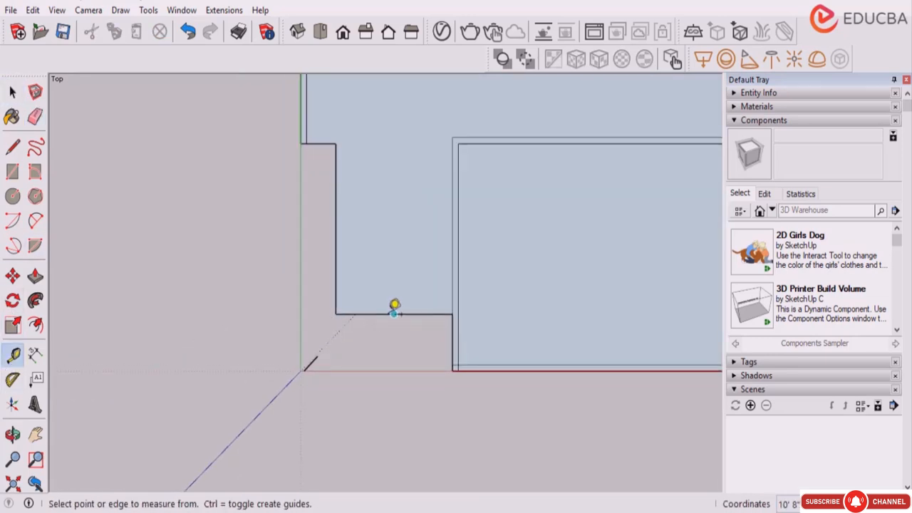
{"action": "left_click", "coordinate": [393, 313]}
{"action": "key", "text": "Return"}
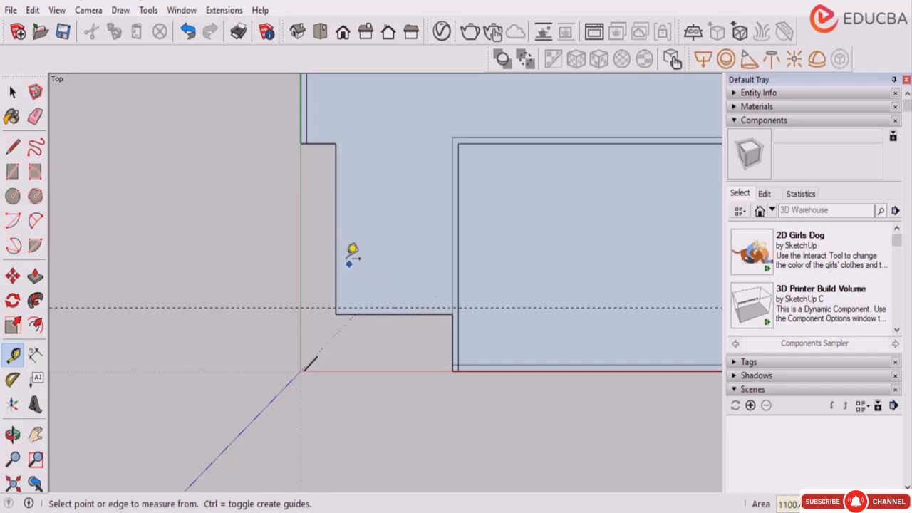
{"action": "left_click", "coordinate": [336, 248]}
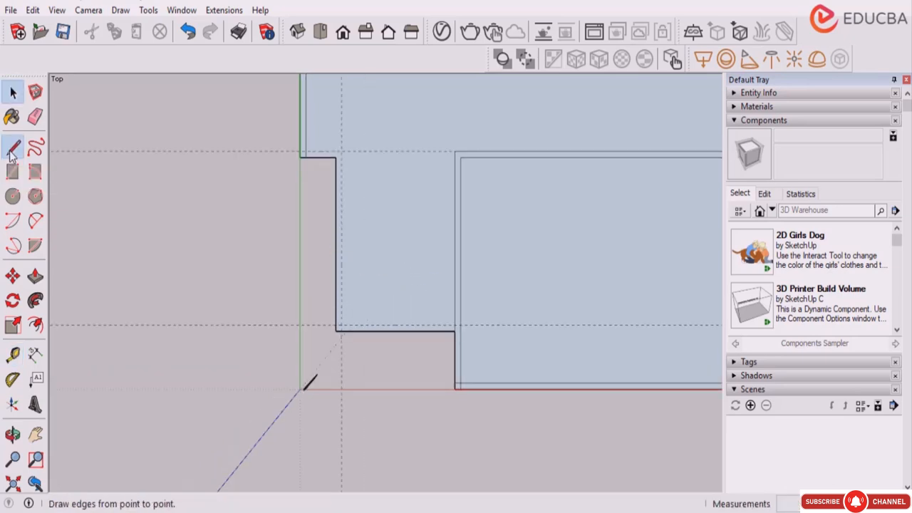
Draw the inner wall lines along the guides around the lower-left step.
{"action": "left_click", "coordinate": [13, 149]}
{"action": "scroll", "coordinate": [320, 157], "scroll_direction": "up", "scroll_amount": 2}
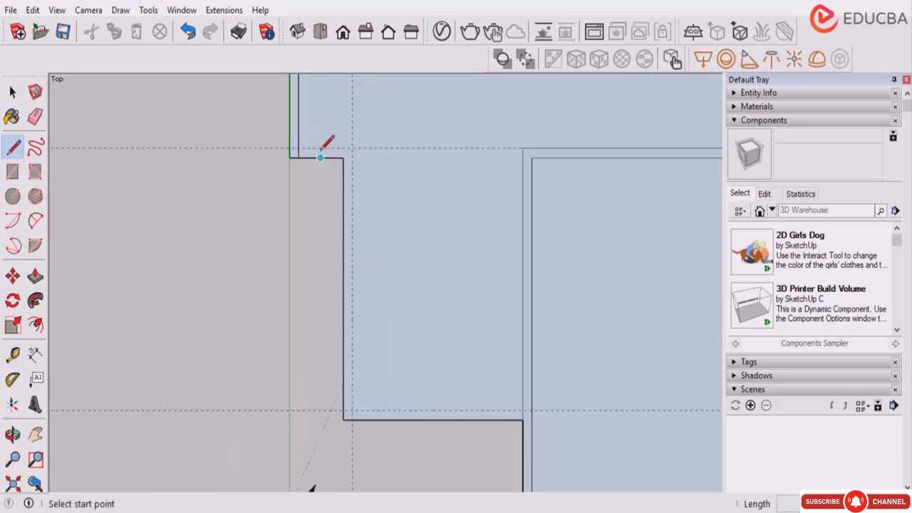
{"action": "left_click", "coordinate": [303, 147]}
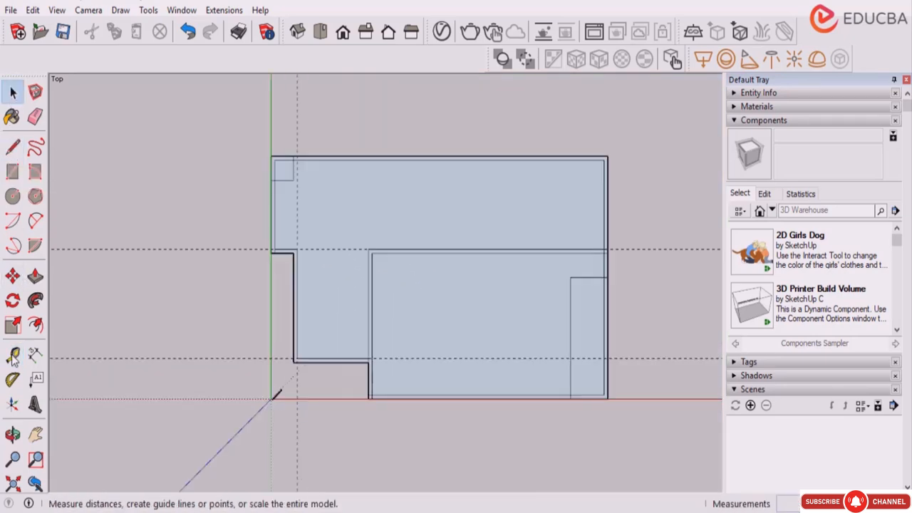
Place guides 8" inside the upper and left edges of the lower-right rectangle.
{"action": "left_click", "coordinate": [14, 358]}
{"action": "scroll", "coordinate": [583, 301], "scroll_direction": "up", "scroll_amount": 2}
{"action": "left_click", "coordinate": [587, 268]}
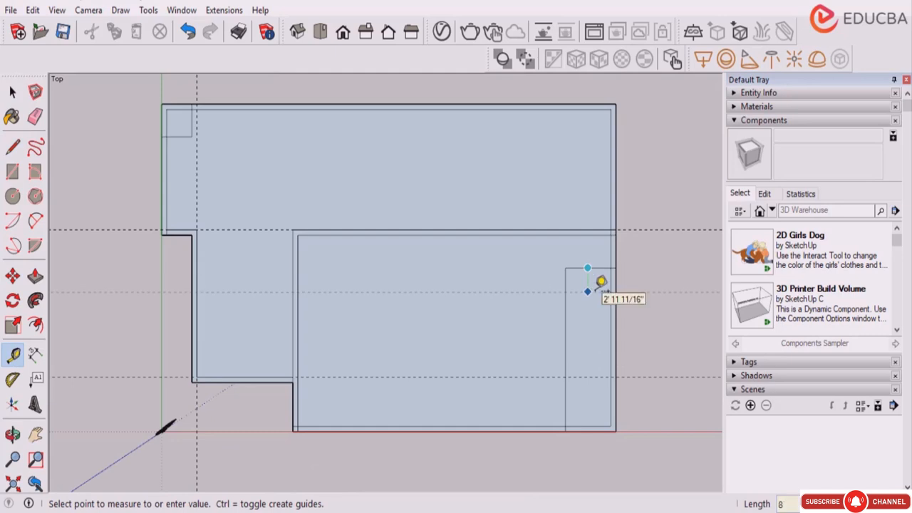
{"action": "left_click", "coordinate": [588, 276]}
{"action": "left_click", "coordinate": [566, 294]}
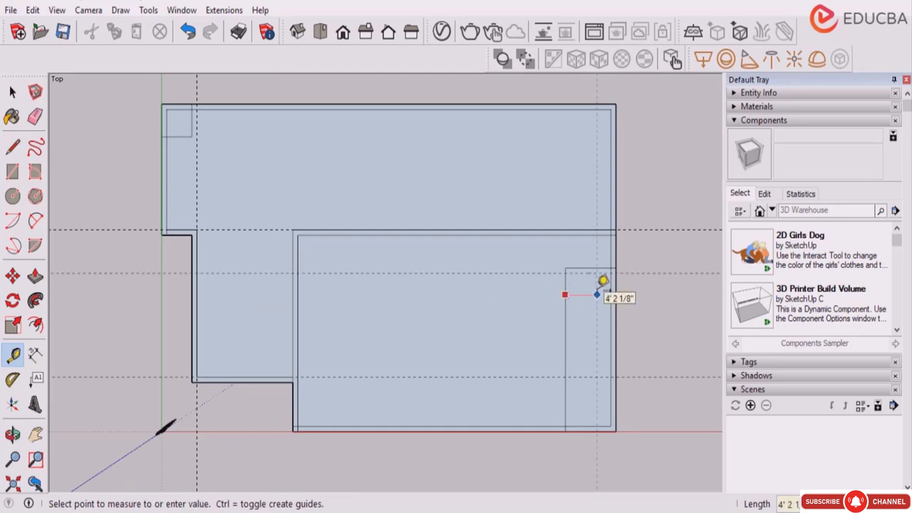
{"action": "type", "text": "8"}
{"action": "key", "text": "Return"}
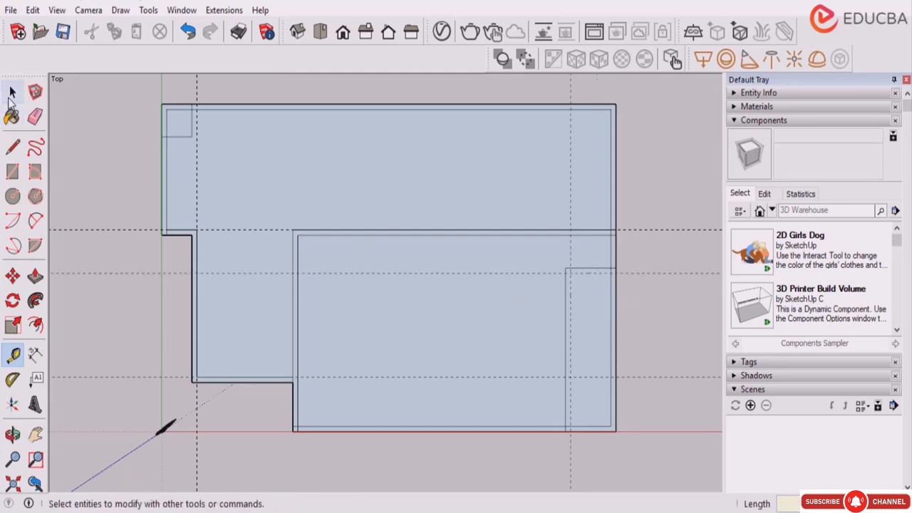
Draw the lower-right rectangle's inner wall lines: 6' from the plot's right edge along the horizontal guide, and along the vertical guide down to the lower edge.
{"action": "left_click", "coordinate": [13, 147]}
{"action": "scroll", "coordinate": [619, 280], "scroll_direction": "up", "scroll_amount": 2}
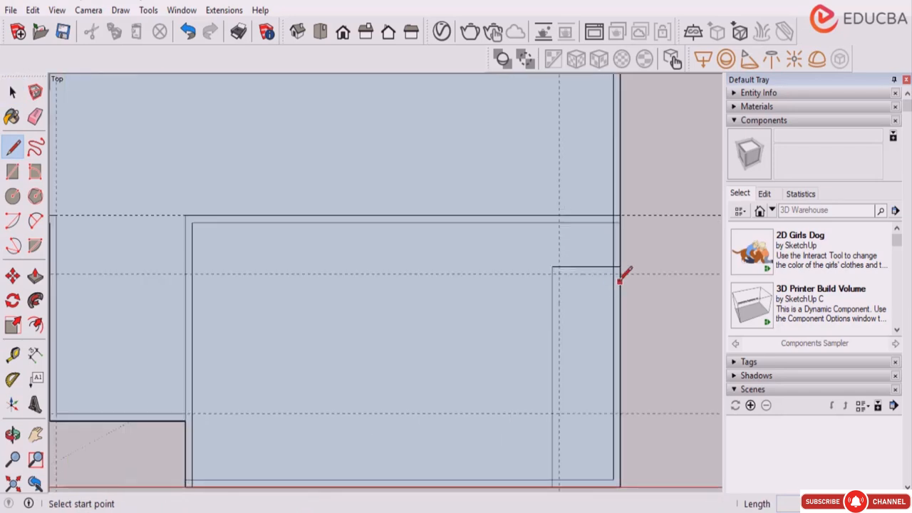
{"action": "left_click", "coordinate": [620, 273]}
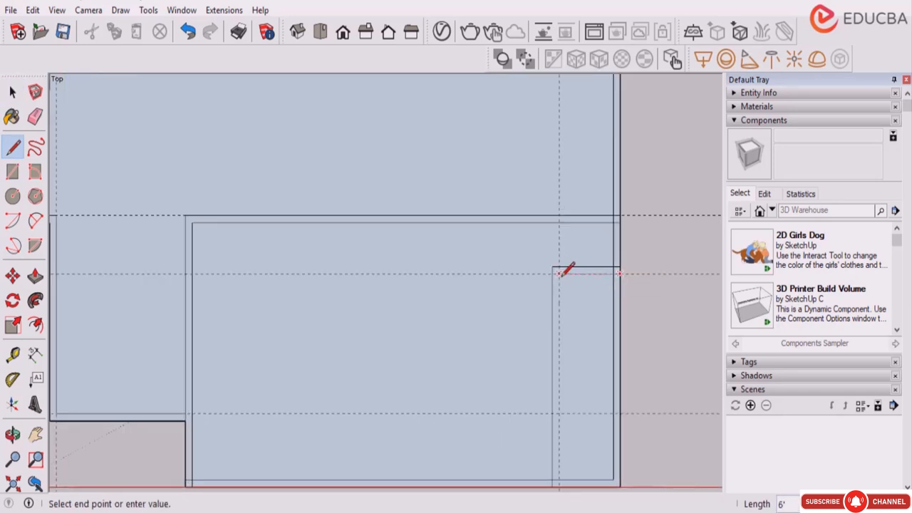
{"action": "left_click", "coordinate": [559, 273]}
{"action": "scroll", "coordinate": [559, 273], "scroll_direction": "down", "scroll_amount": 2}
{"action": "left_click", "coordinate": [560, 441]}
{"action": "scroll", "coordinate": [561, 442], "scroll_direction": "up", "scroll_amount": 2}
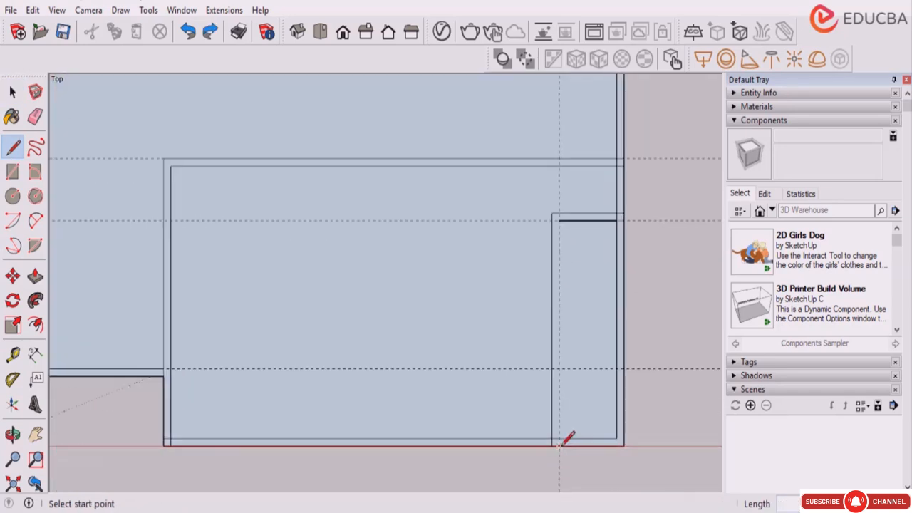
{"action": "left_click", "coordinate": [559, 446]}
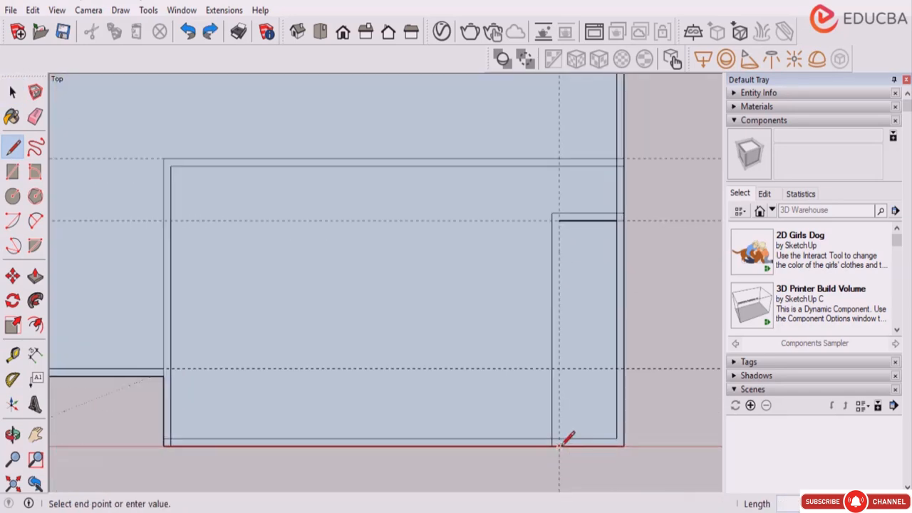
{"action": "left_click", "coordinate": [559, 220]}
{"action": "scroll", "coordinate": [545, 245], "scroll_direction": "down", "scroll_amount": 2}
Erase the remaining guides and the outer edges around the small upper-left rectangle, cutting out that corner.
{"action": "left_click", "coordinate": [35, 116]}
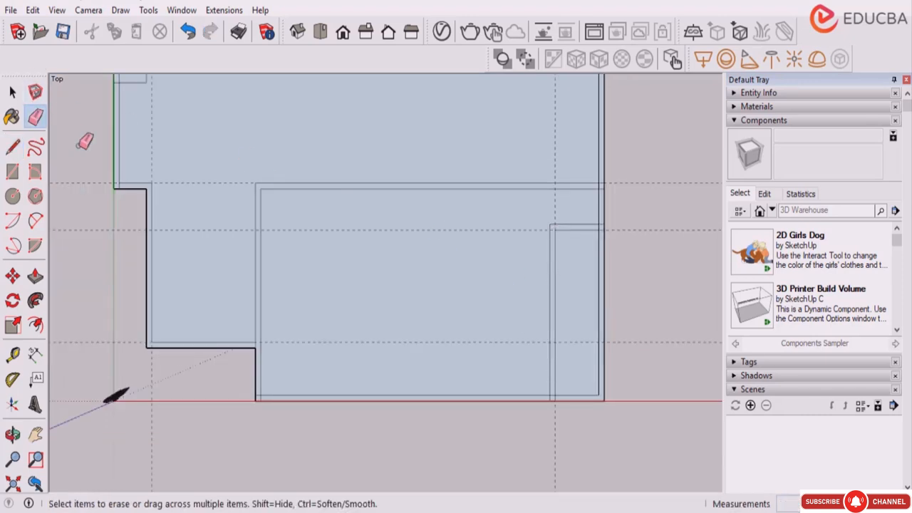
{"action": "scroll", "coordinate": [196, 234], "scroll_direction": "down", "scroll_amount": 2}
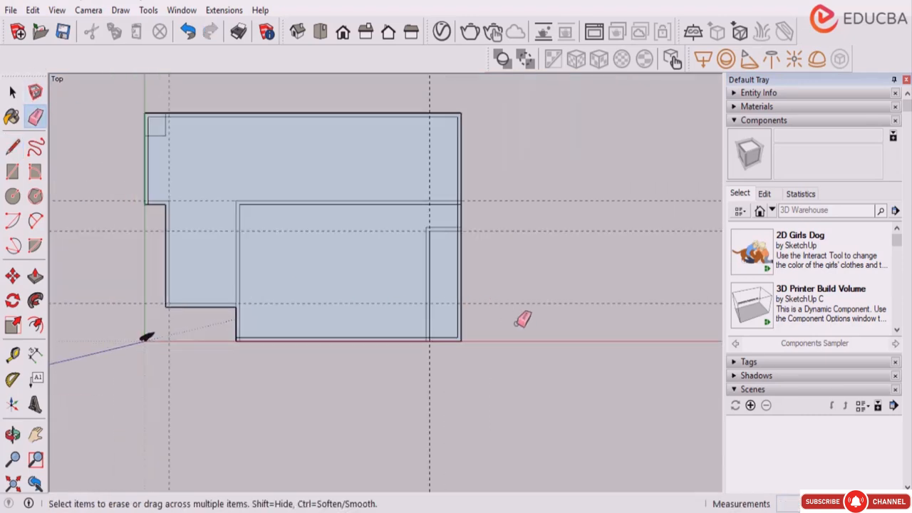
{"action": "left_click", "coordinate": [429, 101]}
Place guides 8" inside the upper-left notch's two edges and draw the inner wall lines along them.
{"action": "left_click", "coordinate": [178, 151]}
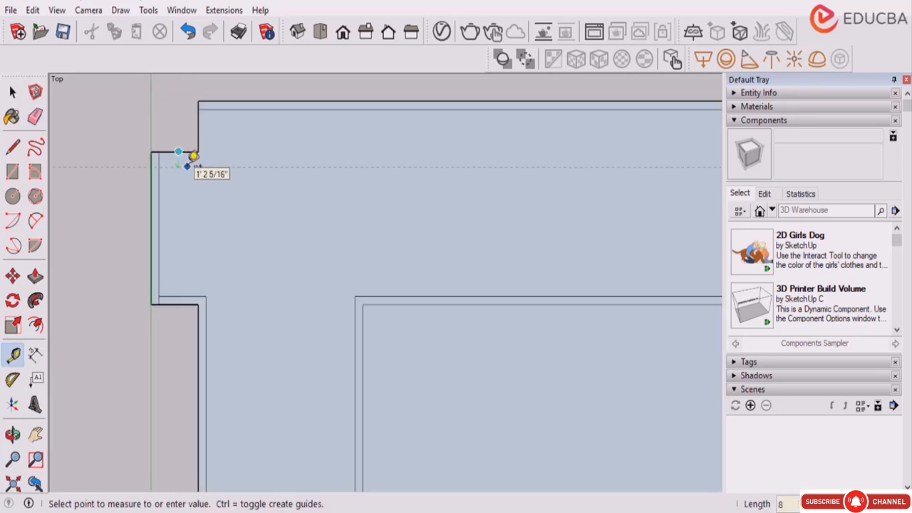
{"action": "type", "text": "8"}
{"action": "key", "text": "Return"}
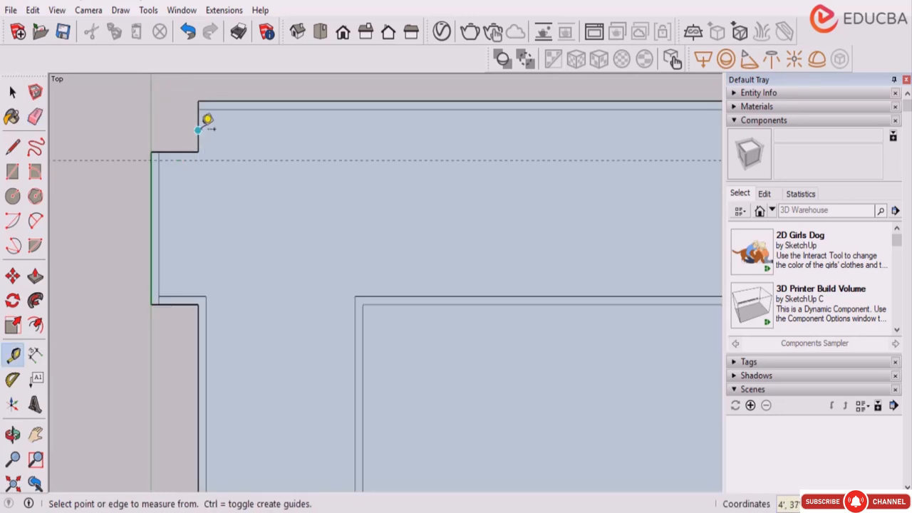
{"action": "left_click", "coordinate": [198, 129]}
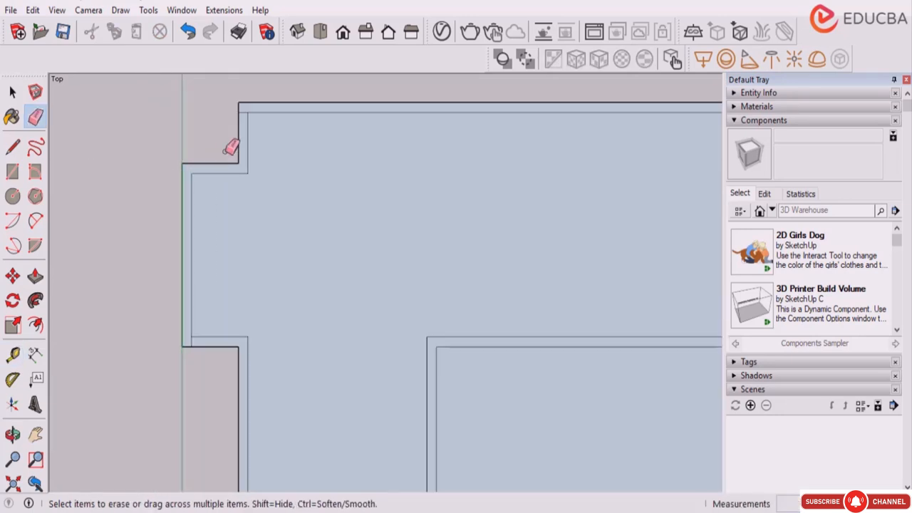
Erase the leftover line stubs crossing the wall at the upper-left notch and the left wall's corners.
{"action": "scroll", "coordinate": [238, 121], "scroll_direction": "up", "scroll_amount": 1}
{"action": "left_click", "coordinate": [241, 109]}
{"action": "scroll", "coordinate": [226, 193], "scroll_direction": "down", "scroll_amount": 3}
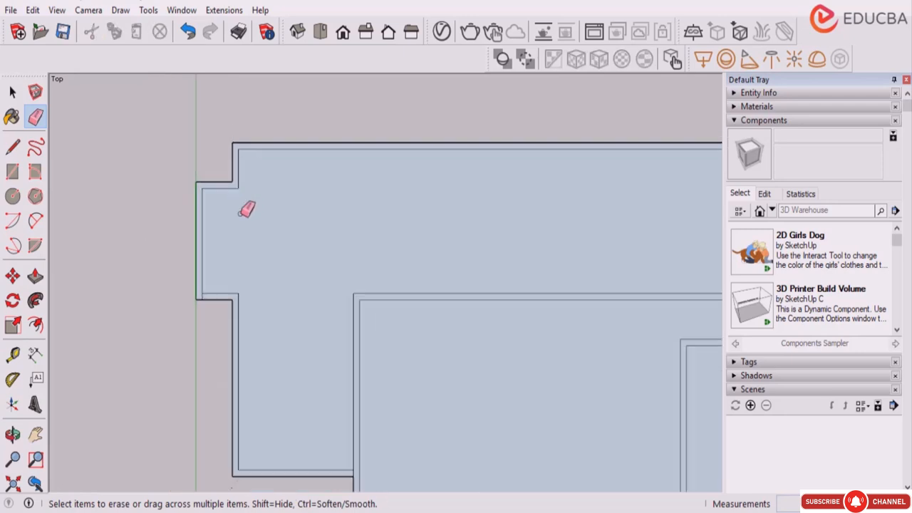
{"action": "scroll", "coordinate": [211, 285], "scroll_direction": "up", "scroll_amount": 4}
{"action": "scroll", "coordinate": [224, 208], "scroll_direction": "down", "scroll_amount": 5}
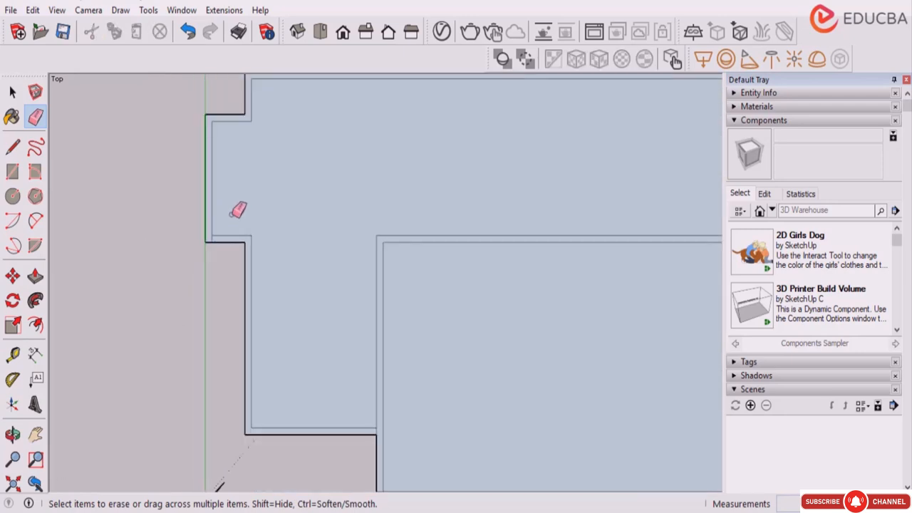
{"action": "scroll", "coordinate": [222, 228], "scroll_direction": "up", "scroll_amount": 8}
{"action": "left_click", "coordinate": [201, 254]}
{"action": "scroll", "coordinate": [209, 182], "scroll_direction": "down", "scroll_amount": 1}
{"action": "scroll", "coordinate": [209, 181], "scroll_direction": "down", "scroll_amount": 5}
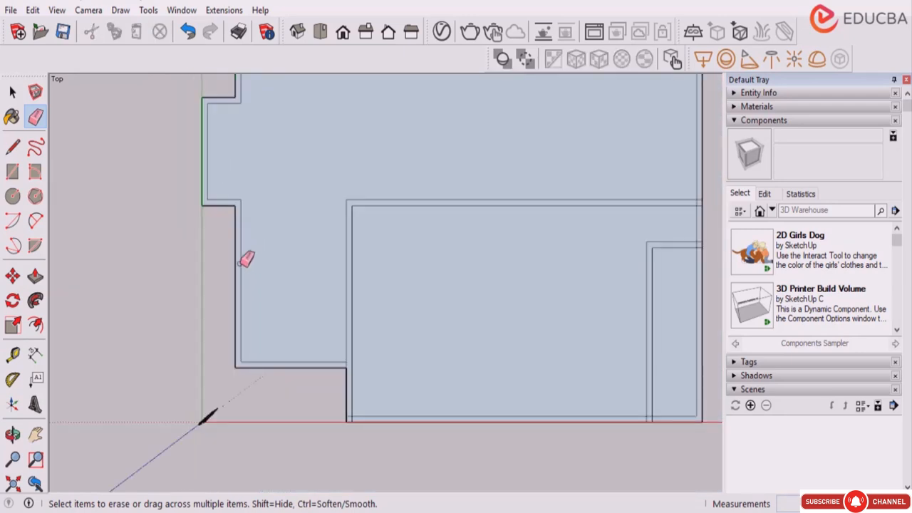
Erase the overlapping line stubs where the middle partition meets the lower-left step and lower wall.
{"action": "scroll", "coordinate": [233, 374], "scroll_direction": "up", "scroll_amount": 2}
{"action": "scroll", "coordinate": [390, 379], "scroll_direction": "up", "scroll_amount": 2}
{"action": "scroll", "coordinate": [409, 357], "scroll_direction": "up", "scroll_amount": 2}
{"action": "left_click", "coordinate": [408, 356]}
{"action": "scroll", "coordinate": [310, 292], "scroll_direction": "down", "scroll_amount": 4}
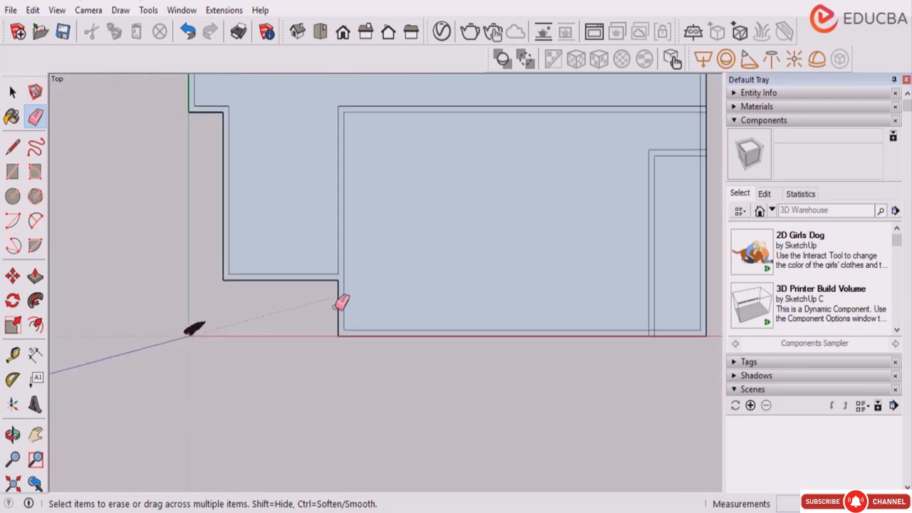
Erase the partition line segments that cross the thickness of the right and lower outer walls.
{"action": "scroll", "coordinate": [603, 147], "scroll_direction": "up", "scroll_amount": 5}
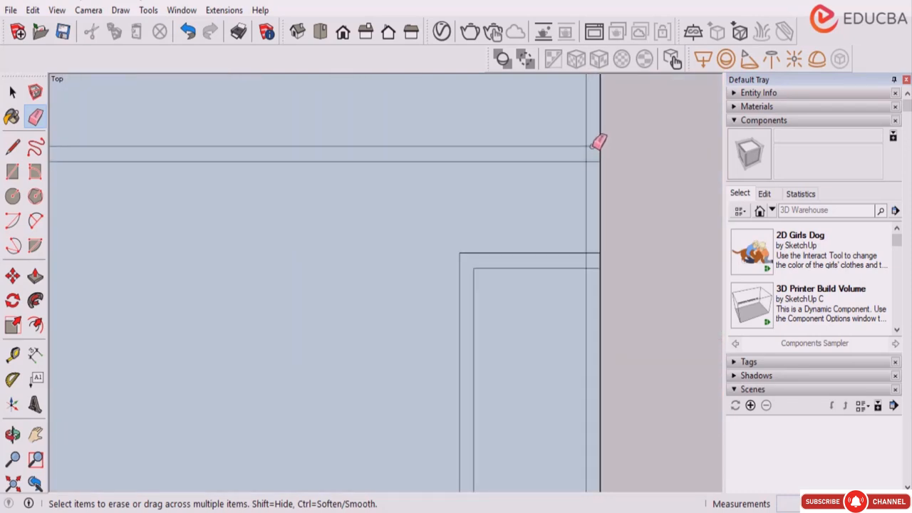
{"action": "left_click", "coordinate": [591, 161]}
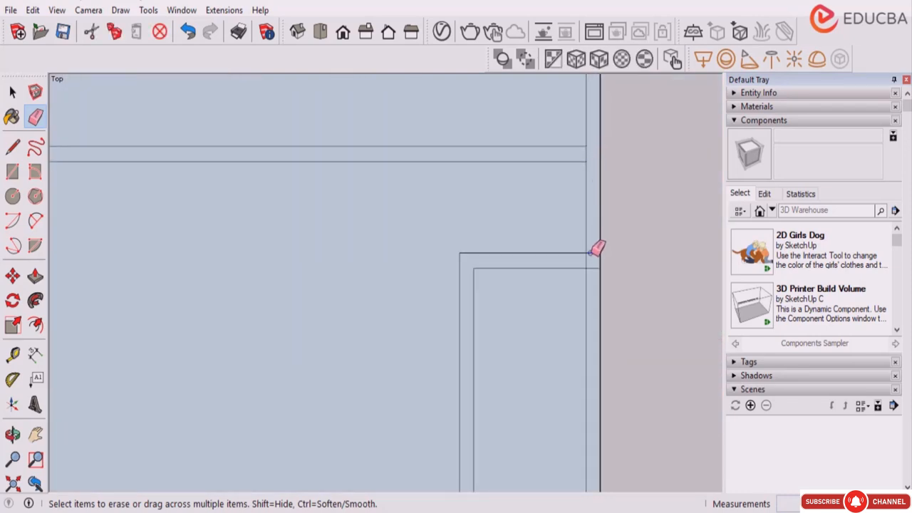
{"action": "scroll", "coordinate": [528, 253], "scroll_direction": "down", "scroll_amount": 3}
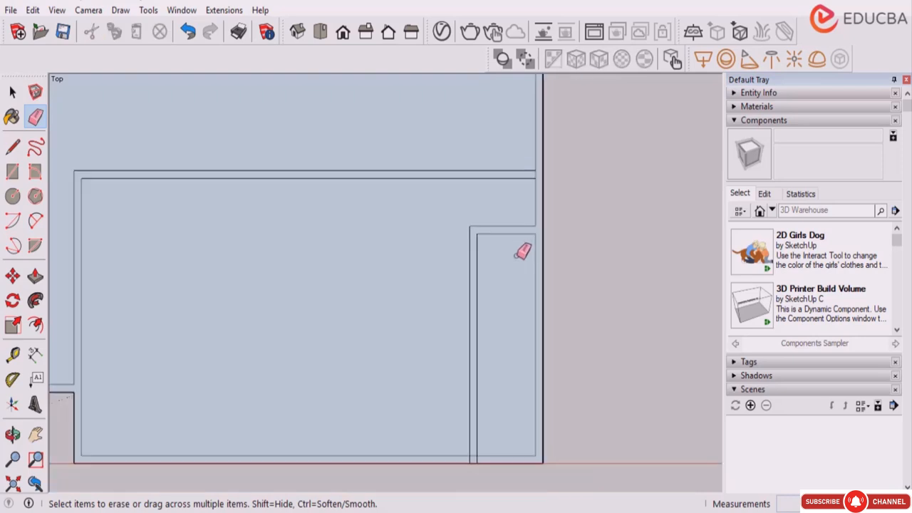
{"action": "scroll", "coordinate": [481, 396], "scroll_direction": "up", "scroll_amount": 2}
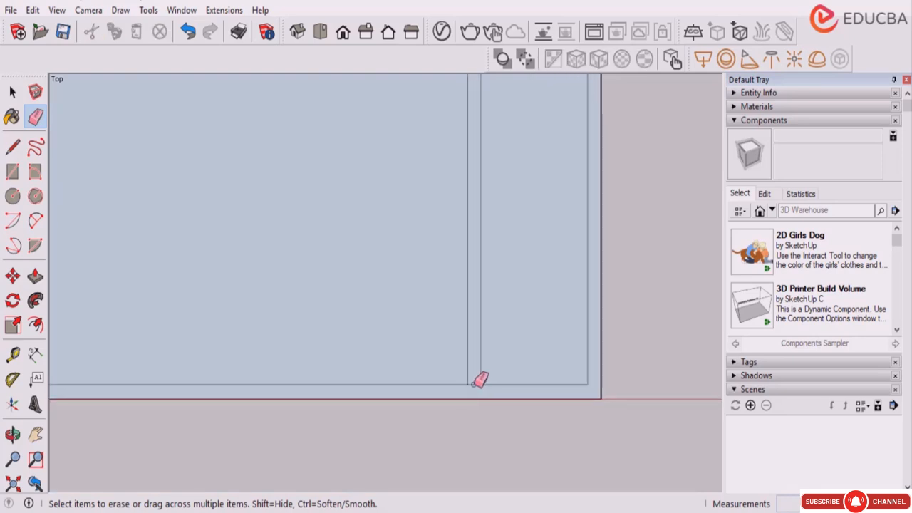
{"action": "scroll", "coordinate": [481, 379], "scroll_direction": "down", "scroll_amount": 4}
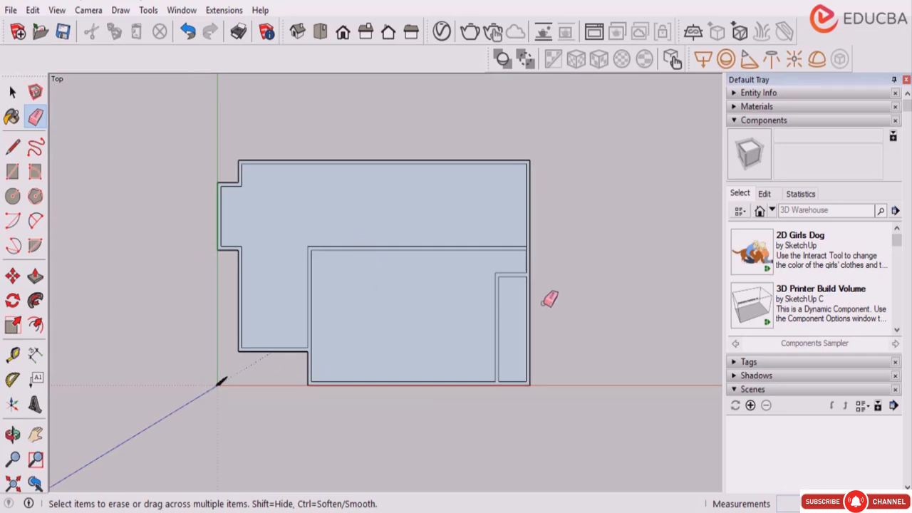
Draw short lines extending the lower-right rectangle's wall lines to the plot's right and lower outer edges.
{"action": "scroll", "coordinate": [544, 281], "scroll_direction": "up", "scroll_amount": 1}
{"action": "left_click", "coordinate": [12, 93]}
{"action": "left_click", "coordinate": [12, 92]}
{"action": "scroll", "coordinate": [517, 272], "scroll_direction": "up", "scroll_amount": 1}
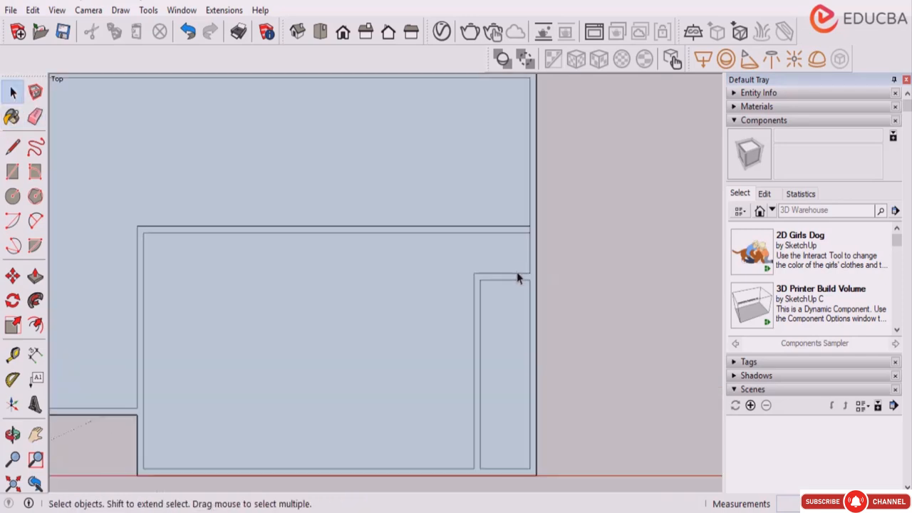
{"action": "left_click", "coordinate": [12, 146]}
{"action": "scroll", "coordinate": [525, 279], "scroll_direction": "up", "scroll_amount": 1}
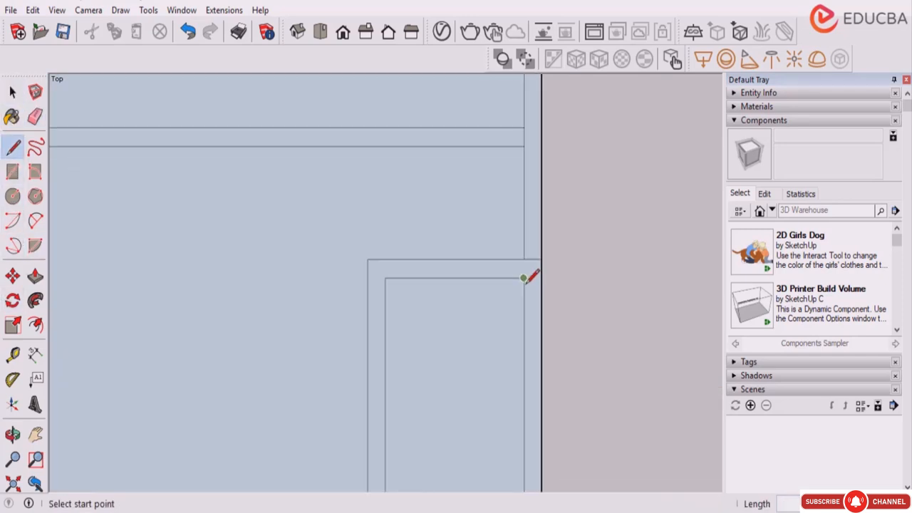
{"action": "left_click", "coordinate": [523, 278]}
{"action": "left_click", "coordinate": [542, 277]}
{"action": "scroll", "coordinate": [349, 346], "scroll_direction": "down", "scroll_amount": 3}
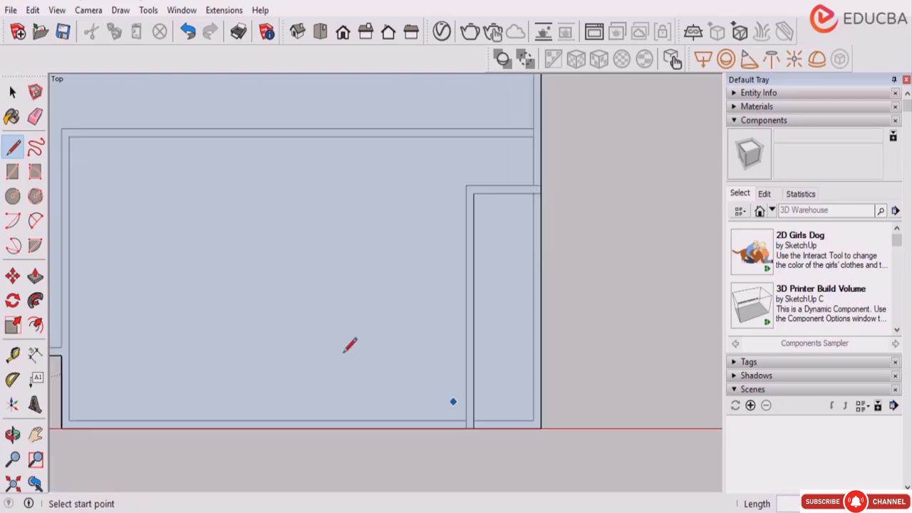
Erase the outer wall edges and leftover stubs around the lower-right rectangle, cutting that corner out of the plan.
{"action": "left_click", "coordinate": [35, 116]}
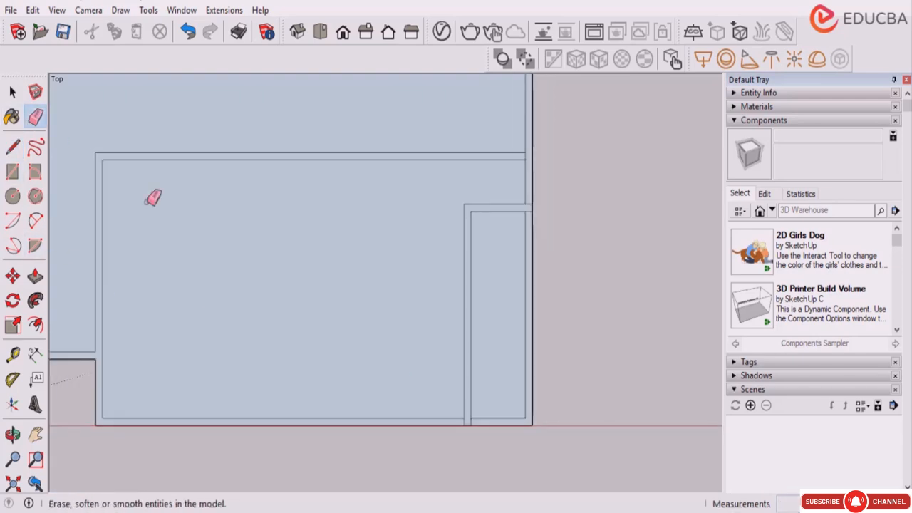
{"action": "left_click", "coordinate": [532, 291]}
{"action": "scroll", "coordinate": [470, 425], "scroll_direction": "up", "scroll_amount": 2}
{"action": "scroll", "coordinate": [479, 425], "scroll_direction": "down", "scroll_amount": 3}
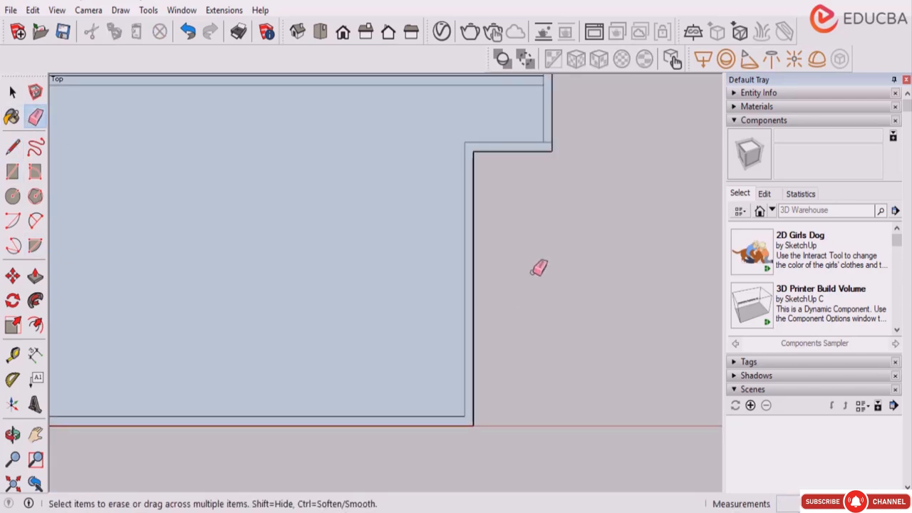
{"action": "scroll", "coordinate": [547, 181], "scroll_direction": "up", "scroll_amount": 4}
{"action": "scroll", "coordinate": [588, 306], "scroll_direction": "down", "scroll_amount": 5}
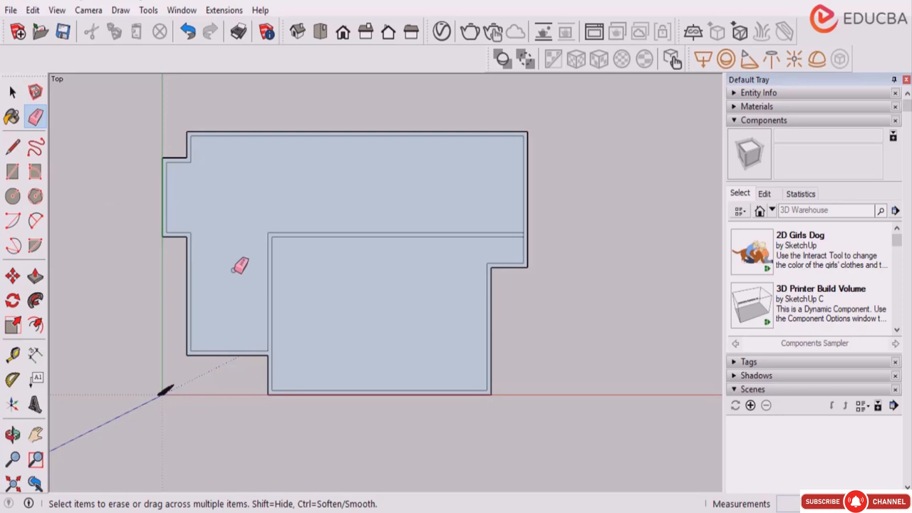
{"action": "scroll", "coordinate": [237, 274], "scroll_direction": "up", "scroll_amount": 1}
{"action": "scroll", "coordinate": [340, 221], "scroll_direction": "down", "scroll_amount": 1}
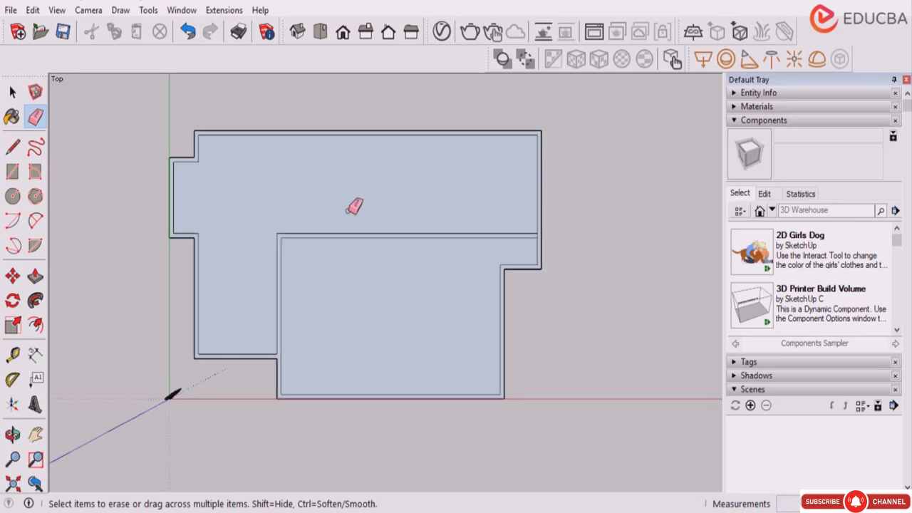
{"action": "scroll", "coordinate": [473, 235], "scroll_direction": "down", "scroll_amount": 1}
{"action": "left_click", "coordinate": [15, 95]}
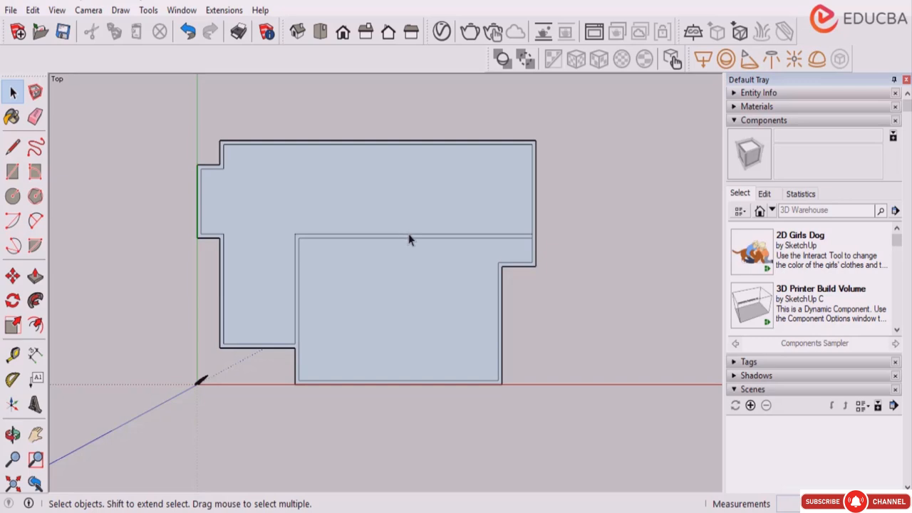
{"action": "scroll", "coordinate": [569, 307], "scroll_direction": "down", "scroll_amount": 1}
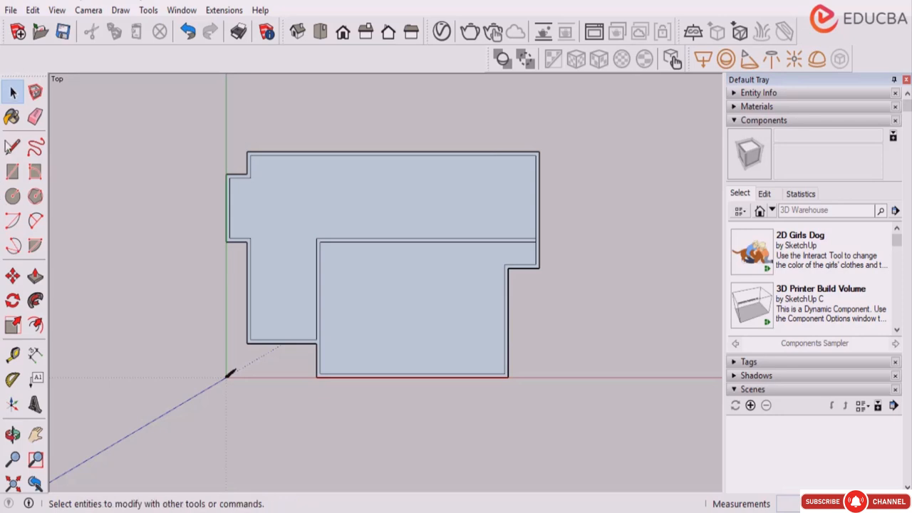
Place a horizontal guide 9' 8" above the lower wall's inner line, through the midpoint of the lower room's right wall.
{"action": "left_click", "coordinate": [13, 355]}
{"action": "scroll", "coordinate": [440, 418], "scroll_direction": "up", "scroll_amount": 4}
{"action": "left_click", "coordinate": [549, 331]}
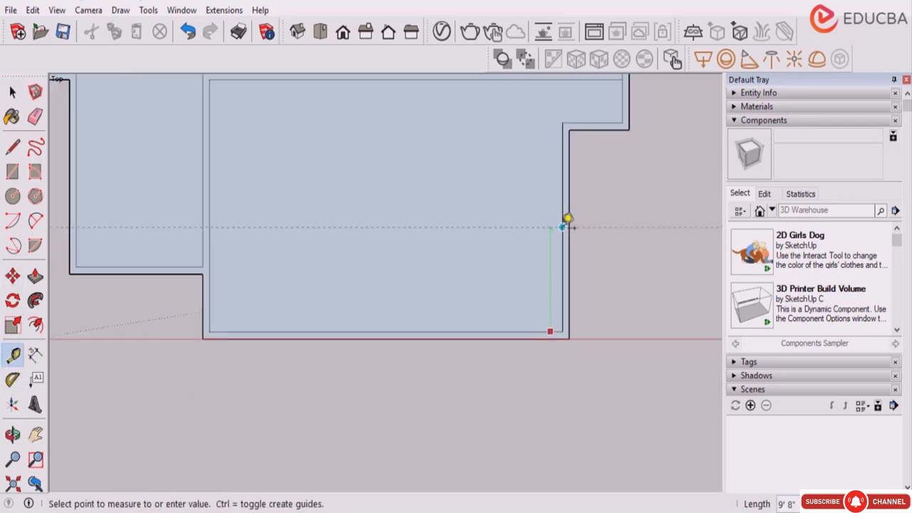
{"action": "left_click", "coordinate": [561, 226]}
{"action": "left_click", "coordinate": [12, 91]}
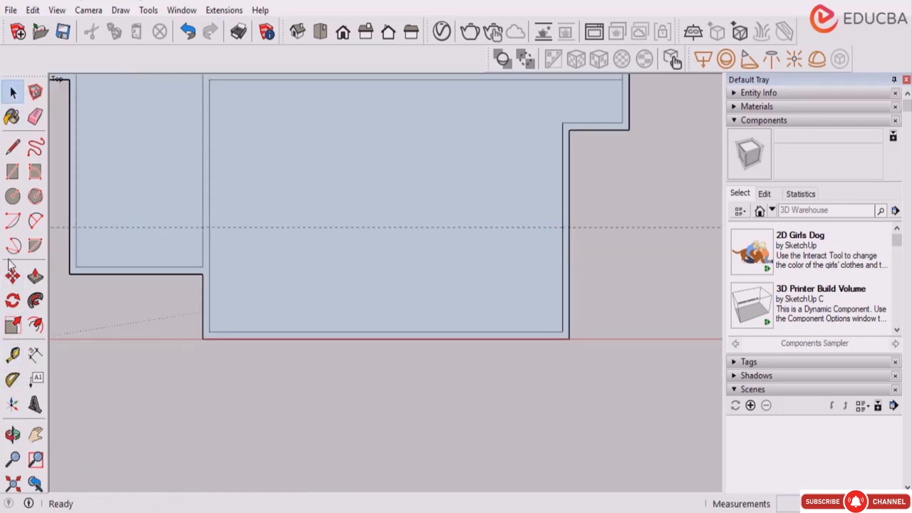
Offset two parallel guides from the right wall's midpoint guide, one above and one below at equal distances.
{"action": "left_click", "coordinate": [13, 355]}
{"action": "scroll", "coordinate": [503, 245], "scroll_direction": "up", "scroll_amount": 2}
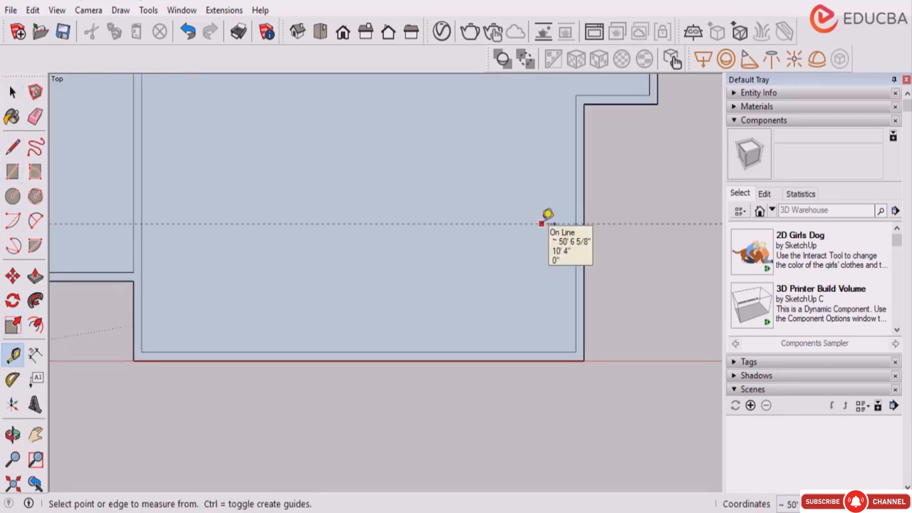
{"action": "left_click", "coordinate": [542, 223]}
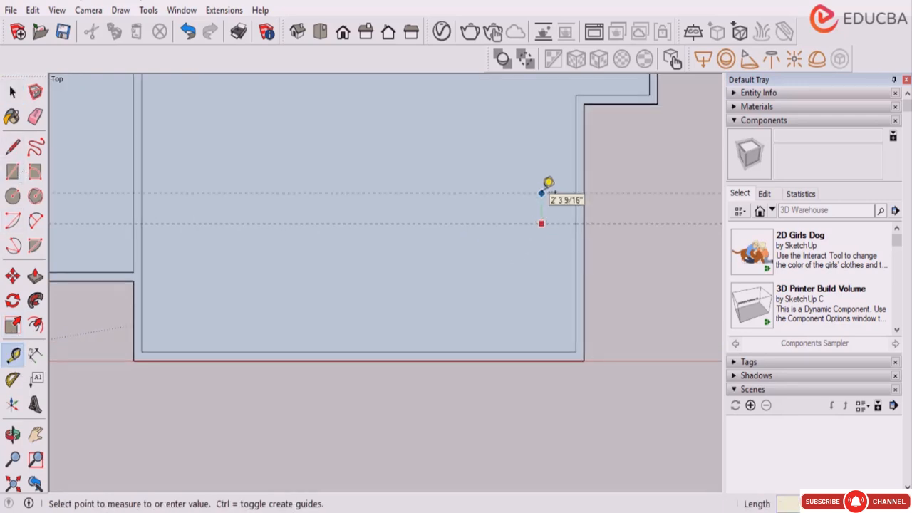
{"action": "left_click", "coordinate": [545, 224]}
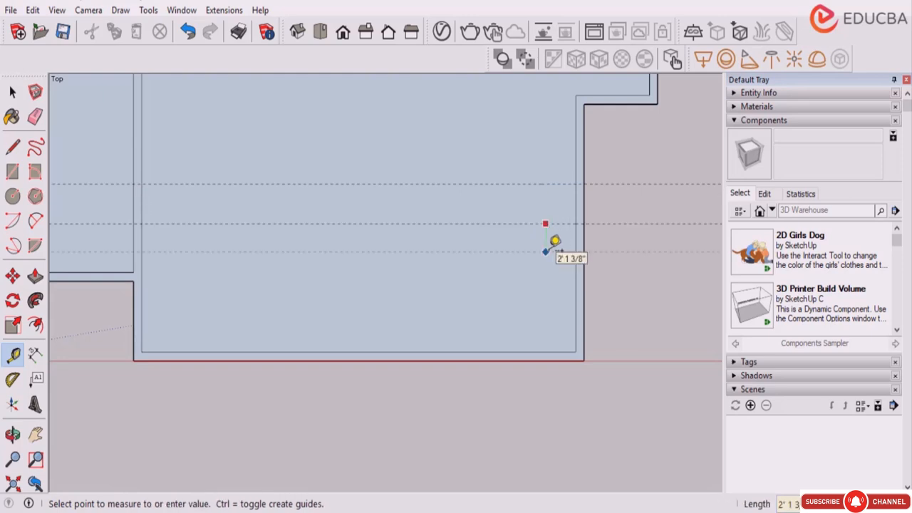
{"action": "key", "text": "Return"}
{"action": "key", "text": "space"}
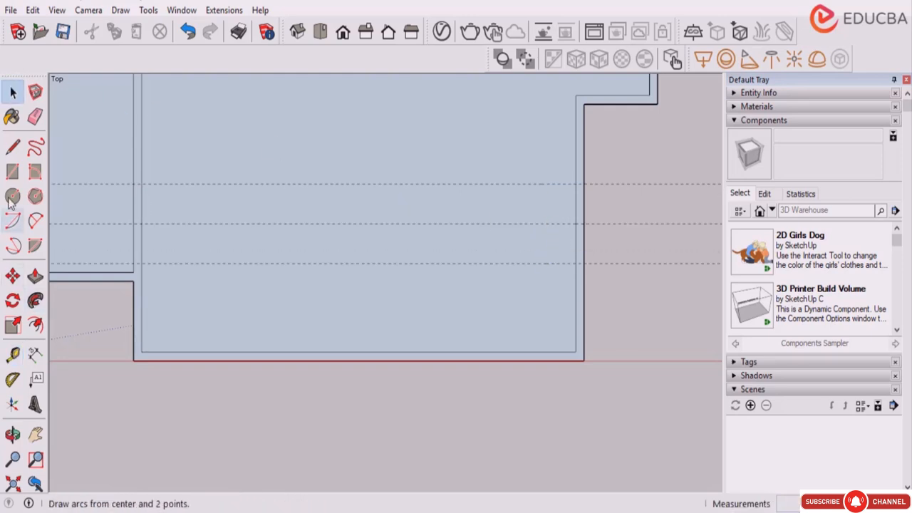
Draw 8" lines across the thickness of the lower room's right wall along the upper and lower guides.
{"action": "left_click", "coordinate": [12, 146]}
{"action": "scroll", "coordinate": [608, 168], "scroll_direction": "up", "scroll_amount": 1}
{"action": "scroll", "coordinate": [602, 175], "scroll_direction": "up", "scroll_amount": 1}
{"action": "left_click", "coordinate": [565, 186]}
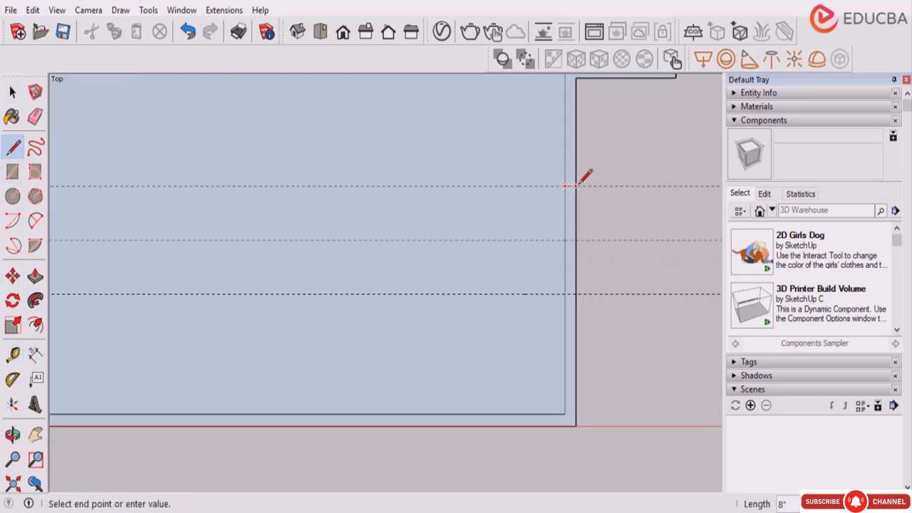
{"action": "left_click", "coordinate": [576, 186]}
{"action": "left_click", "coordinate": [567, 294]}
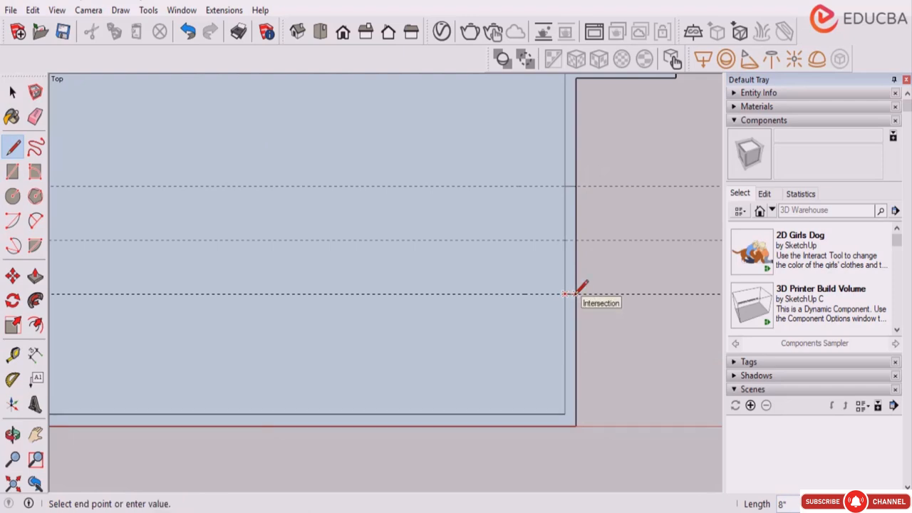
Erase the three horizontal guides crossing the lower room's right wall.
{"action": "scroll", "coordinate": [579, 290], "scroll_direction": "down", "scroll_amount": 1}
{"action": "key", "text": "e"}
{"action": "left_click_drag", "start_coordinate": [647, 213], "coordinate": [640, 293]}
{"action": "scroll", "coordinate": [634, 291], "scroll_direction": "down", "scroll_amount": 3}
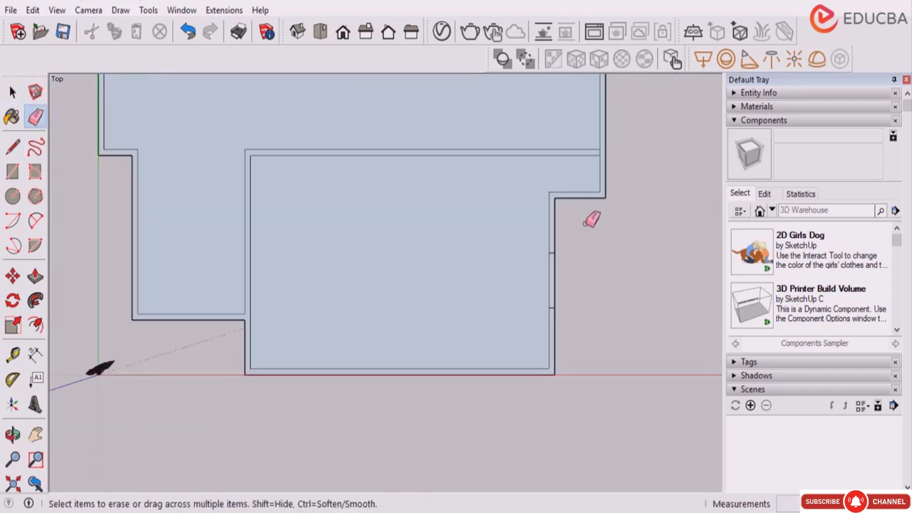
{"action": "scroll", "coordinate": [536, 272], "scroll_direction": "up", "scroll_amount": 2}
{"action": "scroll", "coordinate": [560, 289], "scroll_direction": "down", "scroll_amount": 3}
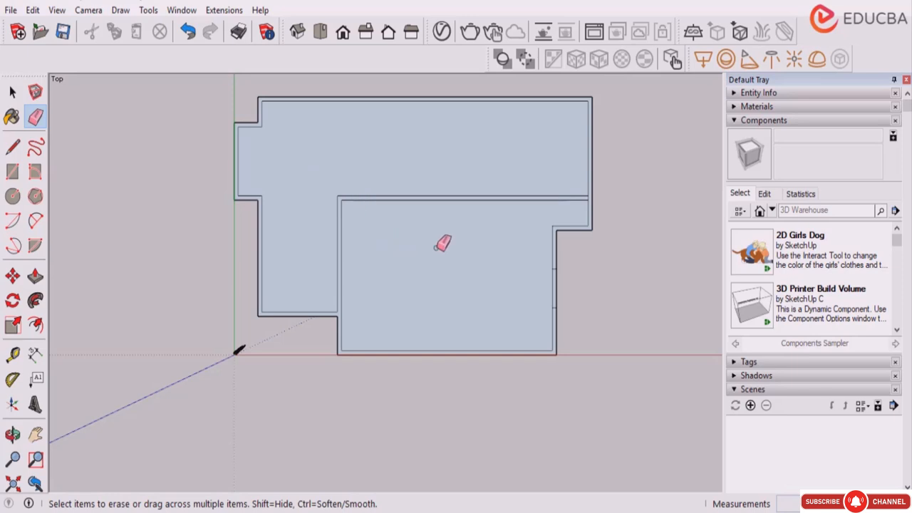
Place a horizontal guide 9' above the lower-left wall's inner line, through the midpoint of the vertical partition.
{"action": "left_click", "coordinate": [13, 92]}
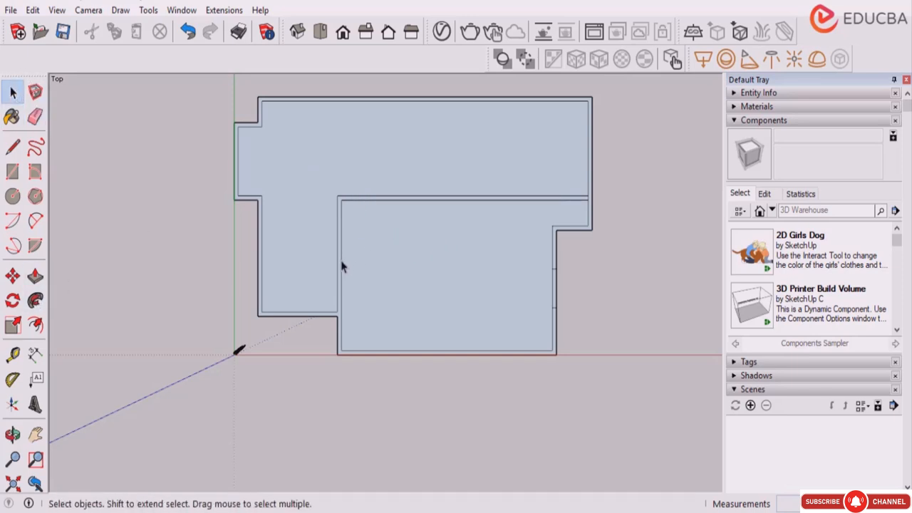
{"action": "left_click", "coordinate": [13, 353]}
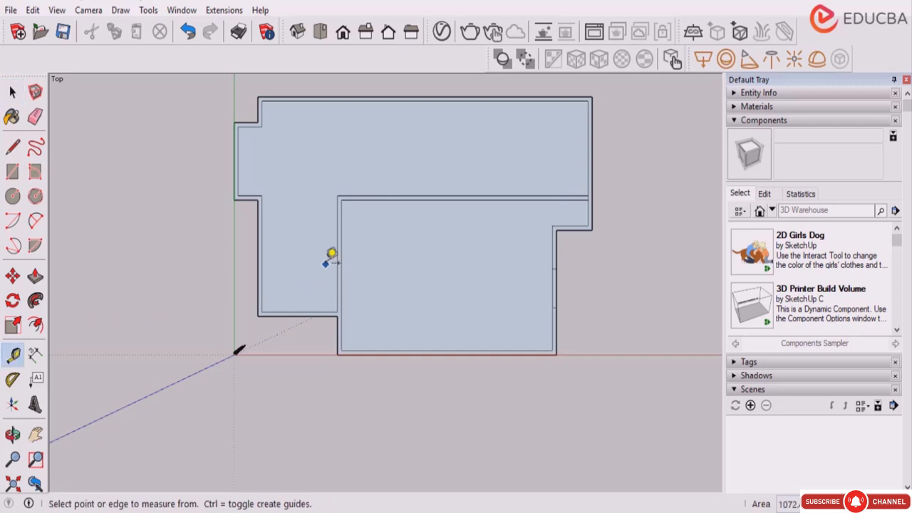
{"action": "scroll", "coordinate": [332, 306], "scroll_direction": "up", "scroll_amount": 2}
{"action": "left_click", "coordinate": [330, 316]}
{"action": "scroll", "coordinate": [348, 236], "scroll_direction": "up", "scroll_amount": 1}
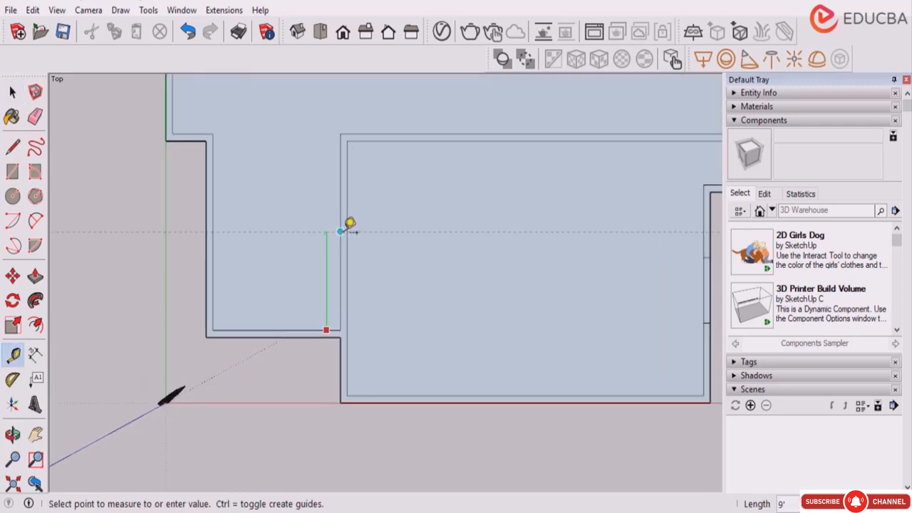
{"action": "left_click", "coordinate": [341, 231]}
{"action": "scroll", "coordinate": [340, 230], "scroll_direction": "down", "scroll_amount": 1}
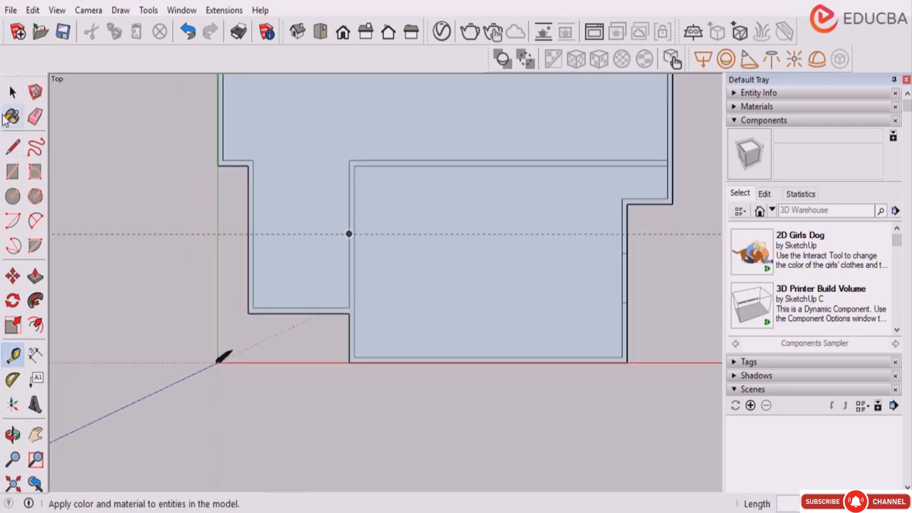
{"action": "left_click", "coordinate": [12, 92]}
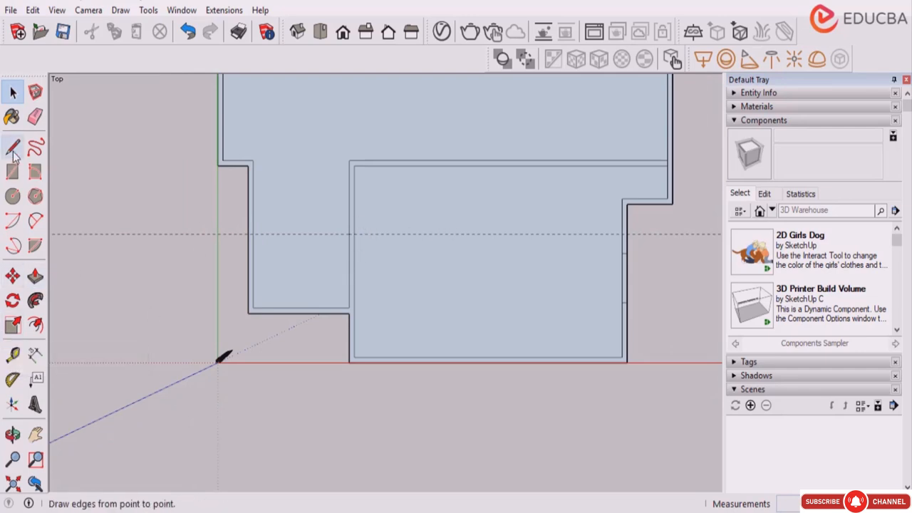
Offset two parallel guides from the vertical partition's midpoint guide, one above and one below at equal distances.
{"action": "left_click", "coordinate": [13, 355]}
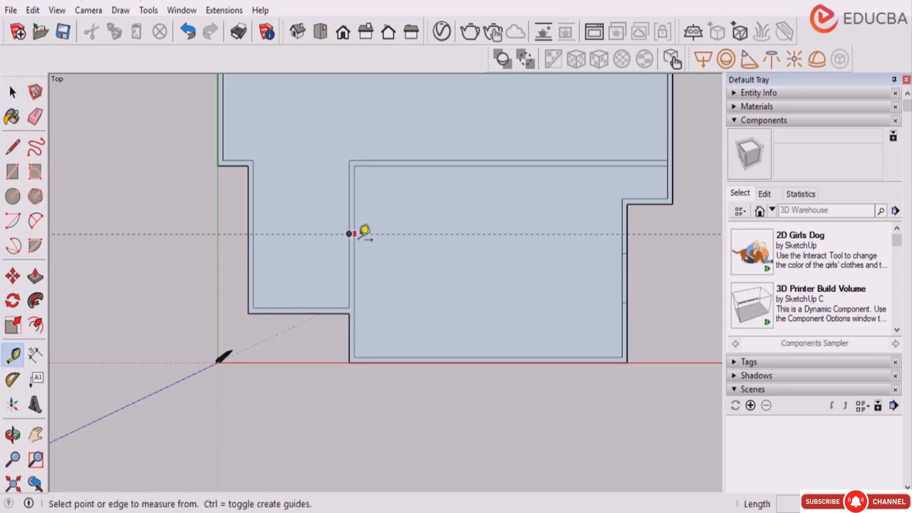
{"action": "scroll", "coordinate": [360, 230], "scroll_direction": "up", "scroll_amount": 2}
{"action": "left_click", "coordinate": [366, 230]}
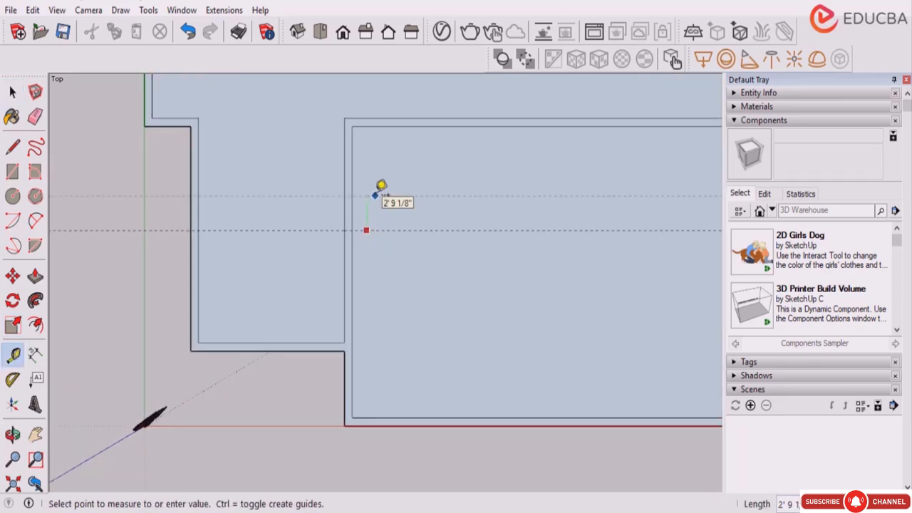
{"action": "left_click", "coordinate": [376, 195]}
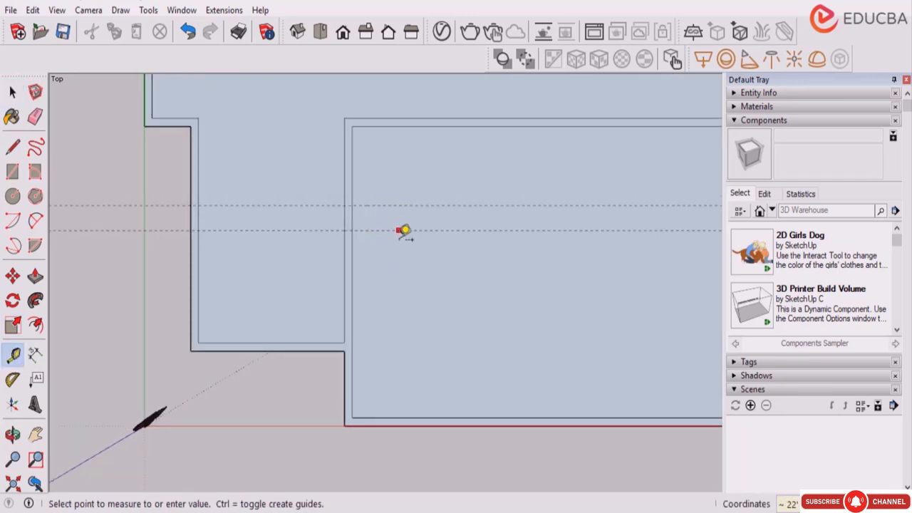
{"action": "left_click", "coordinate": [398, 230]}
{"action": "key", "text": "Return"}
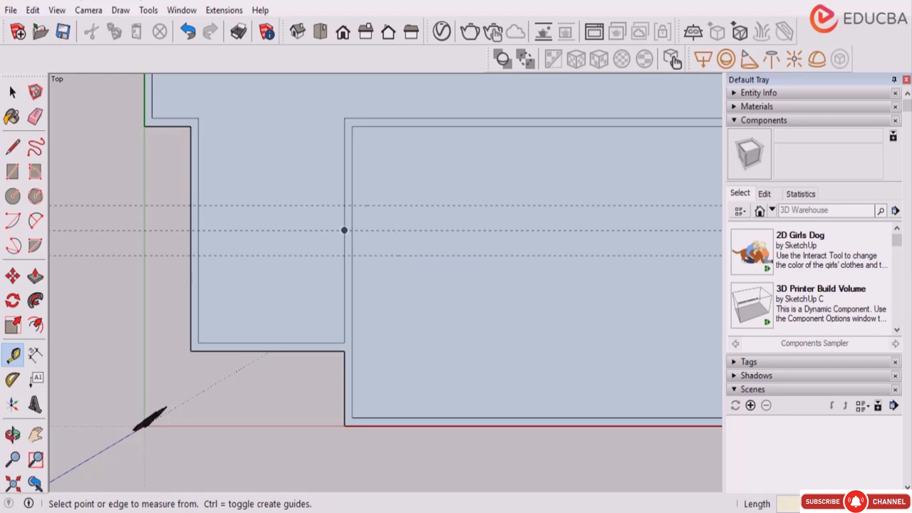
Draw short lines across the vertical partition's thickness along the upper and lower guides.
{"action": "scroll", "coordinate": [344, 228], "scroll_direction": "down", "scroll_amount": 1}
{"action": "key", "text": "l"}
{"action": "scroll", "coordinate": [335, 212], "scroll_direction": "up", "scroll_amount": 1}
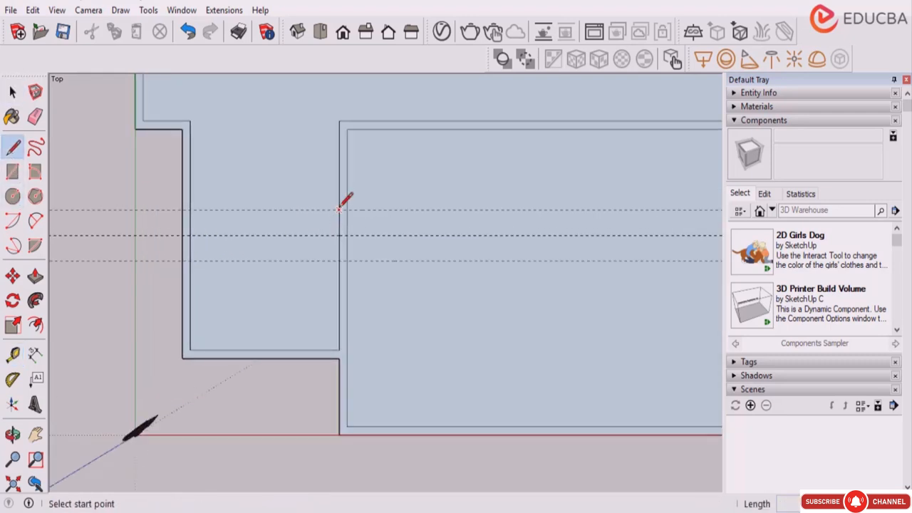
{"action": "left_click", "coordinate": [339, 209]}
{"action": "key", "text": "Escape"}
{"action": "scroll", "coordinate": [342, 250], "scroll_direction": "up", "scroll_amount": 1}
{"action": "left_click", "coordinate": [336, 258]}
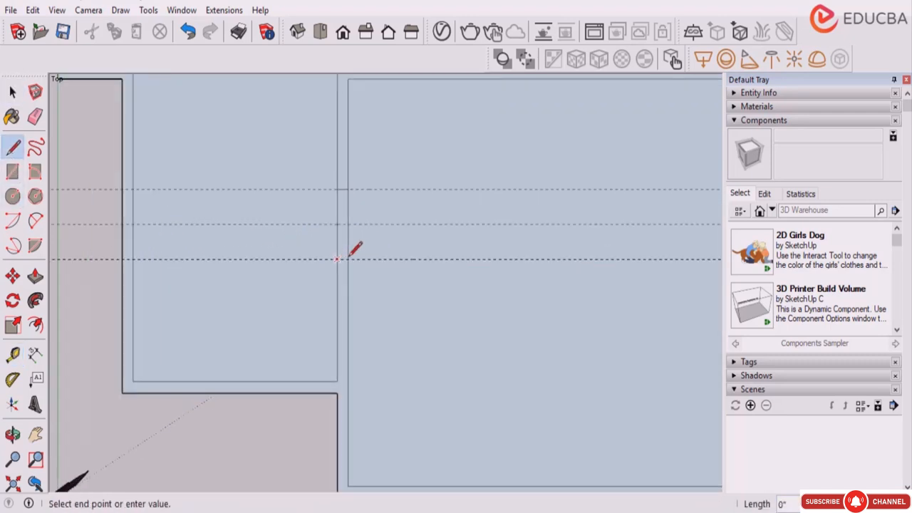
{"action": "key", "text": "Escape"}
Delete the three horizontal guides crossing the vertical partition.
{"action": "scroll", "coordinate": [397, 282], "scroll_direction": "down", "scroll_amount": 2}
{"action": "key", "text": "space"}
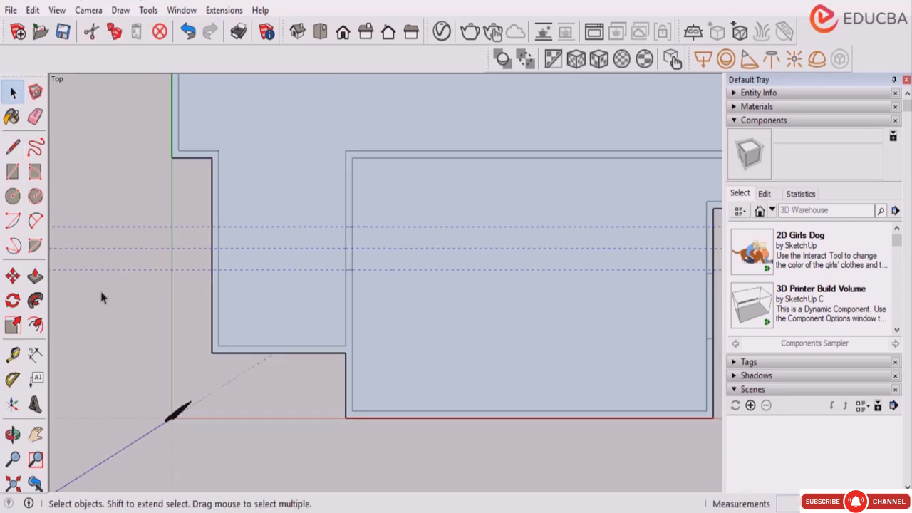
{"action": "key", "text": "Delete"}
{"action": "scroll", "coordinate": [311, 320], "scroll_direction": "down", "scroll_amount": 2}
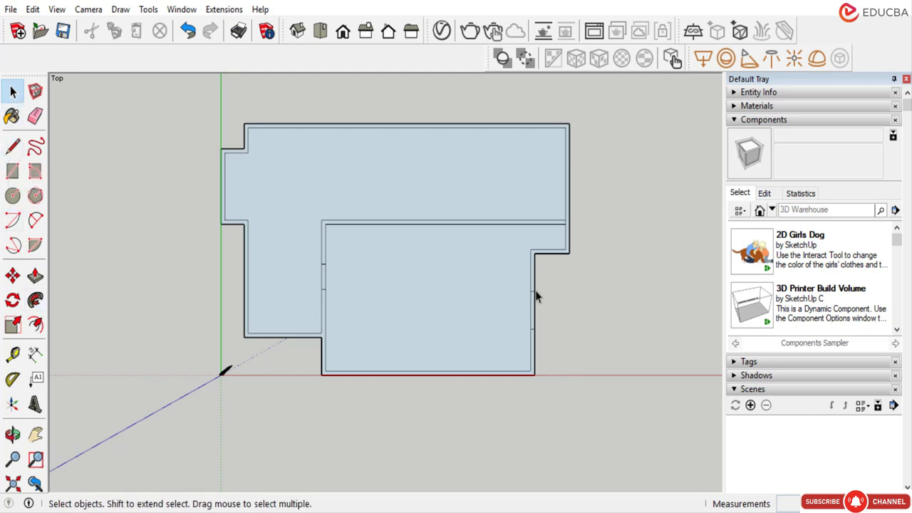
Move the two opening lines in the lower room's right wall 6' down along the wall.
{"action": "scroll", "coordinate": [536, 307], "scroll_direction": "up", "scroll_amount": 2}
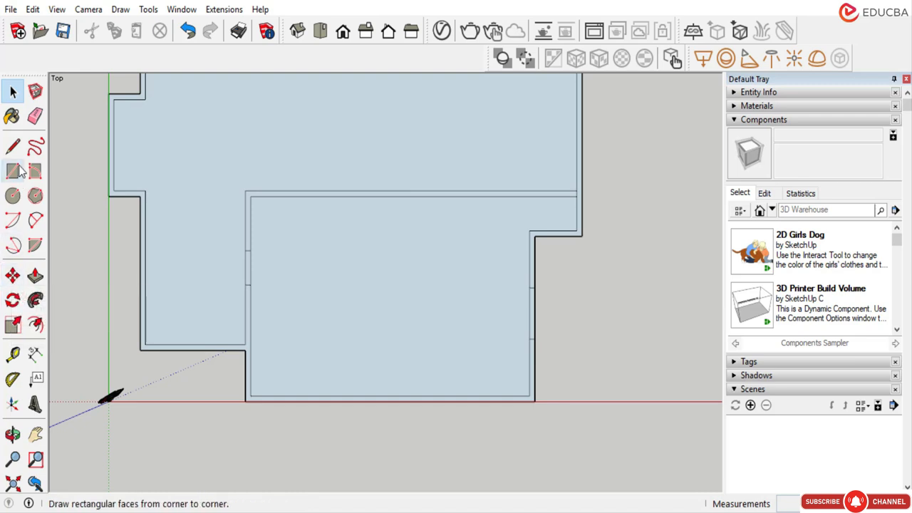
{"action": "scroll", "coordinate": [543, 292], "scroll_direction": "up", "scroll_amount": 2}
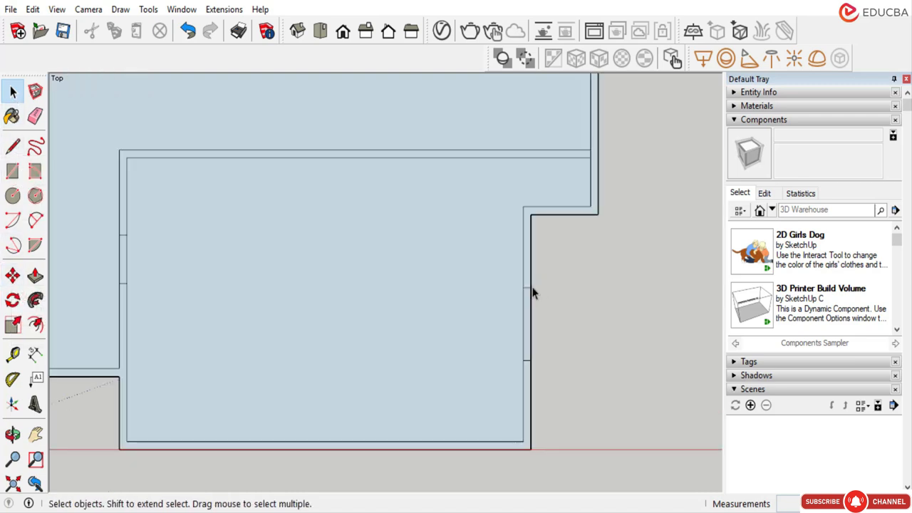
{"action": "left_click", "coordinate": [528, 292]}
{"action": "scroll", "coordinate": [531, 376], "scroll_direction": "up", "scroll_amount": 2}
{"action": "left_click", "coordinate": [536, 360], "text": "shift"}
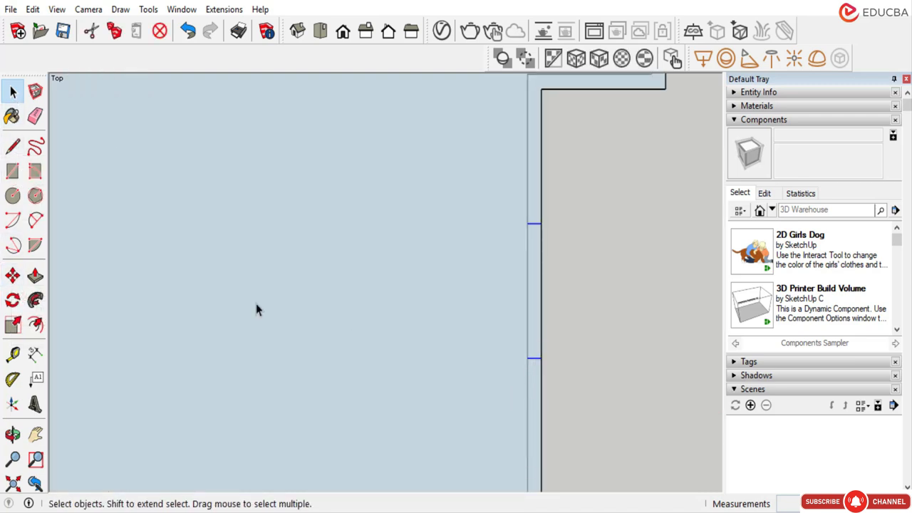
{"action": "left_click", "coordinate": [13, 276]}
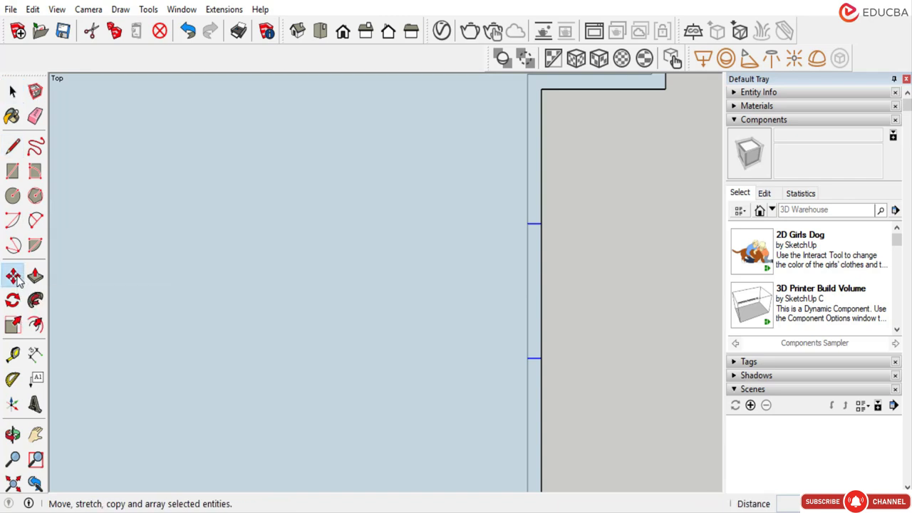
{"action": "left_click", "coordinate": [578, 324]}
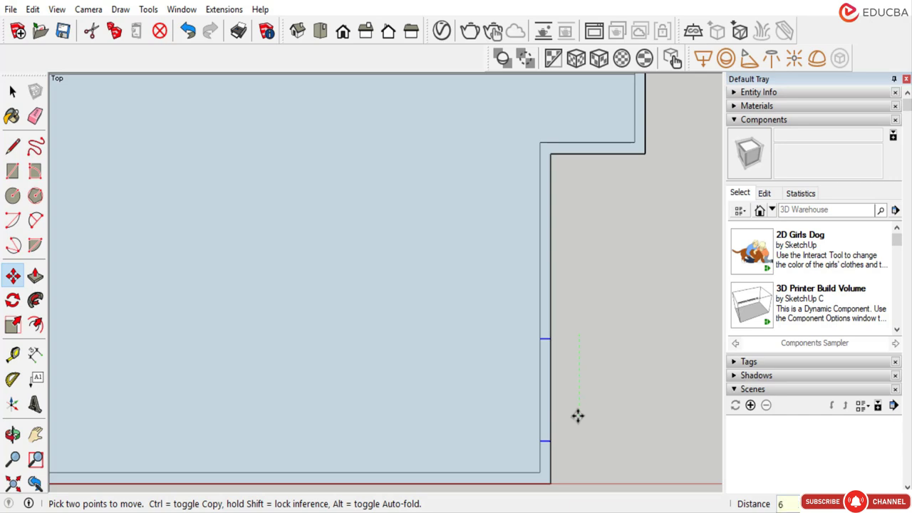
{"action": "type", "text": "6'"}
{"action": "key", "text": "Return"}
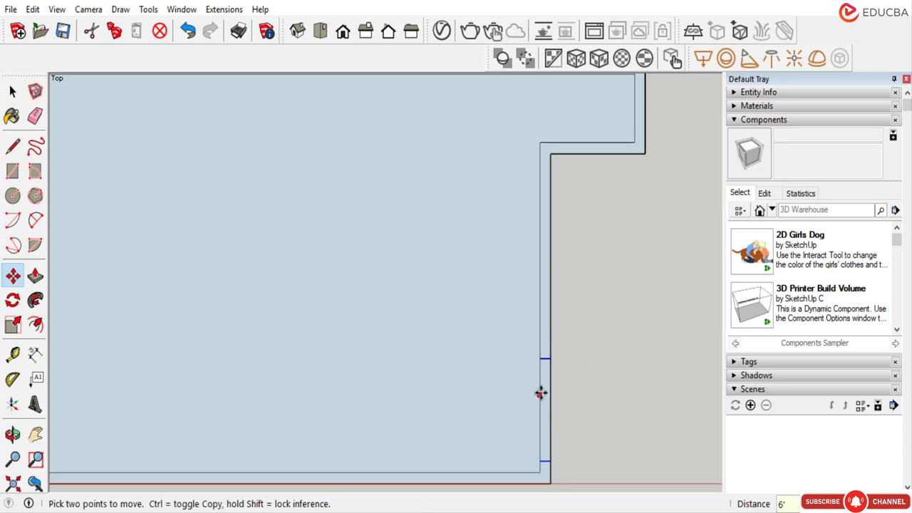
{"action": "scroll", "coordinate": [563, 335], "scroll_direction": "down", "scroll_amount": 3}
{"action": "left_click", "coordinate": [13, 91]}
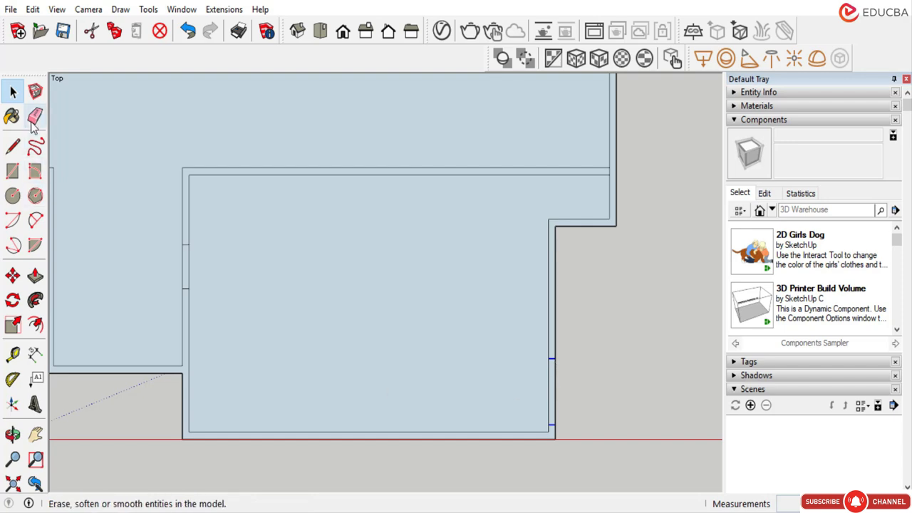
Create two vertical guides inside the lower room, one 18" from the right wall's inner face and another 18" beyond it.
{"action": "left_click", "coordinate": [13, 355]}
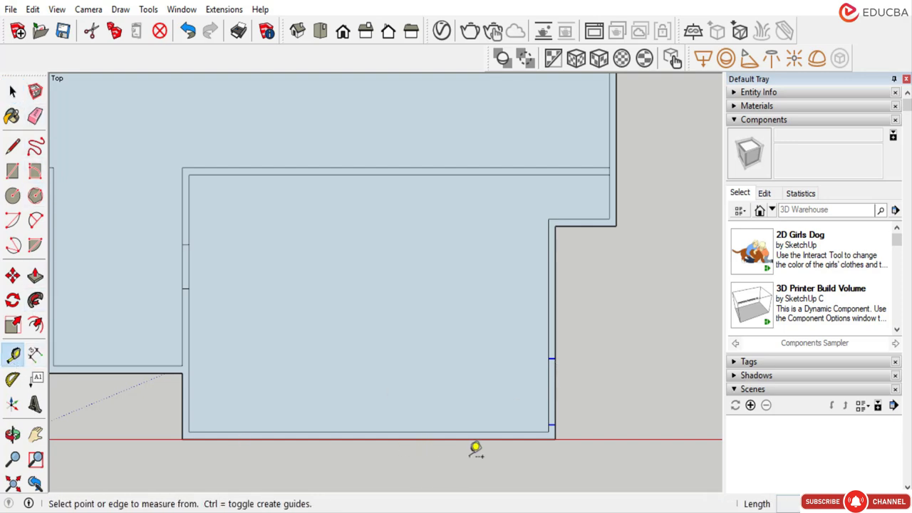
{"action": "scroll", "coordinate": [549, 376], "scroll_direction": "up", "scroll_amount": 2}
{"action": "left_click", "coordinate": [544, 367]}
{"action": "scroll", "coordinate": [543, 367], "scroll_direction": "up", "scroll_amount": 1}
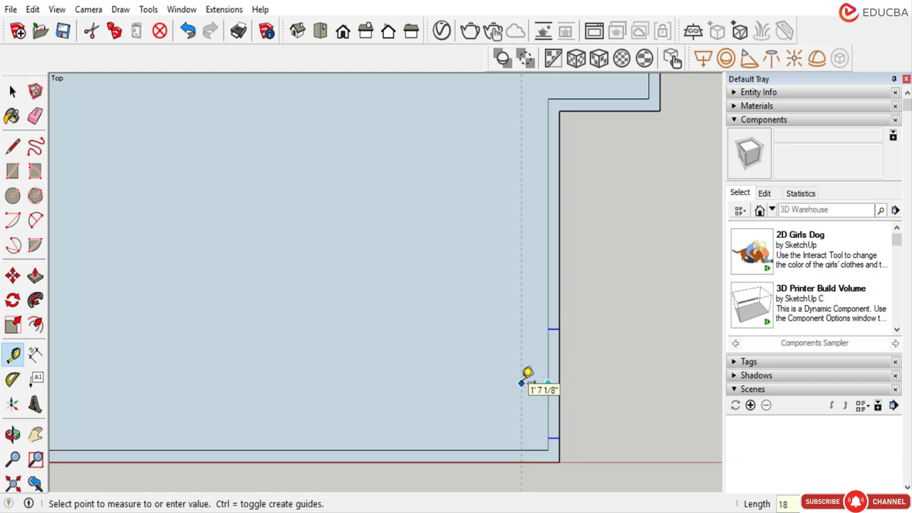
{"action": "left_click", "coordinate": [522, 381]}
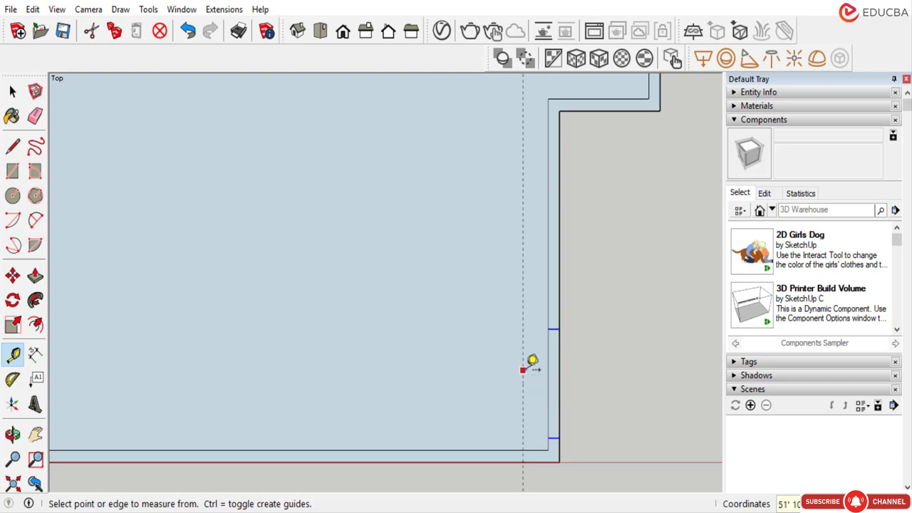
{"action": "left_click", "coordinate": [523, 369]}
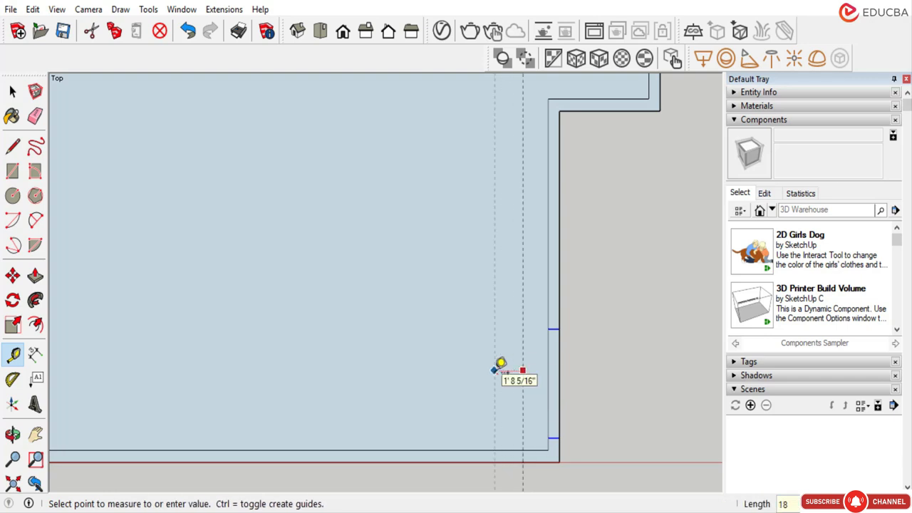
{"action": "left_click", "coordinate": [495, 369]}
Offset a horizontal guide 18" above the upper opening line in the lower room's right wall.
{"action": "scroll", "coordinate": [555, 315], "scroll_direction": "up", "scroll_amount": 3}
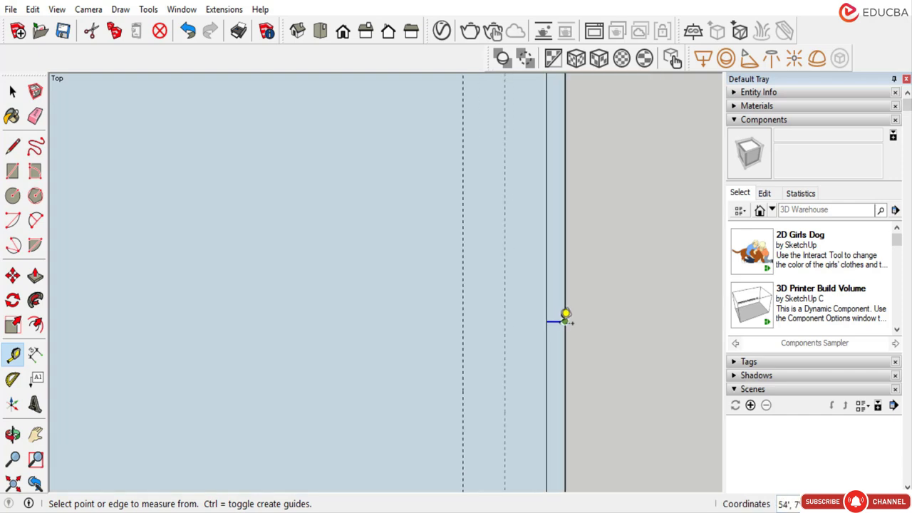
{"action": "left_click", "coordinate": [556, 320]}
{"action": "left_click", "coordinate": [556, 272]}
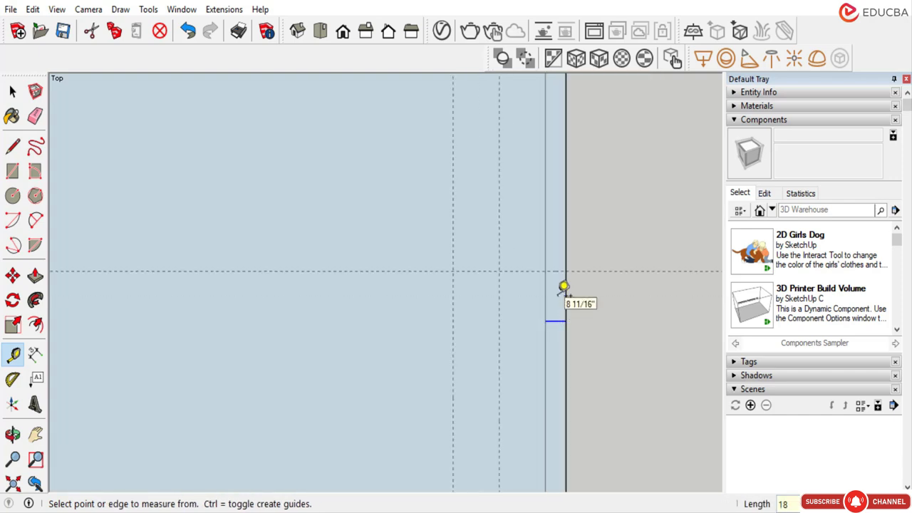
Try to place a second horizontal guide 18" above the first, starting from the first guide's midpoint within the wall thickness.
{"action": "scroll", "coordinate": [557, 274], "scroll_direction": "up", "scroll_amount": 1}
{"action": "left_click", "coordinate": [557, 268]}
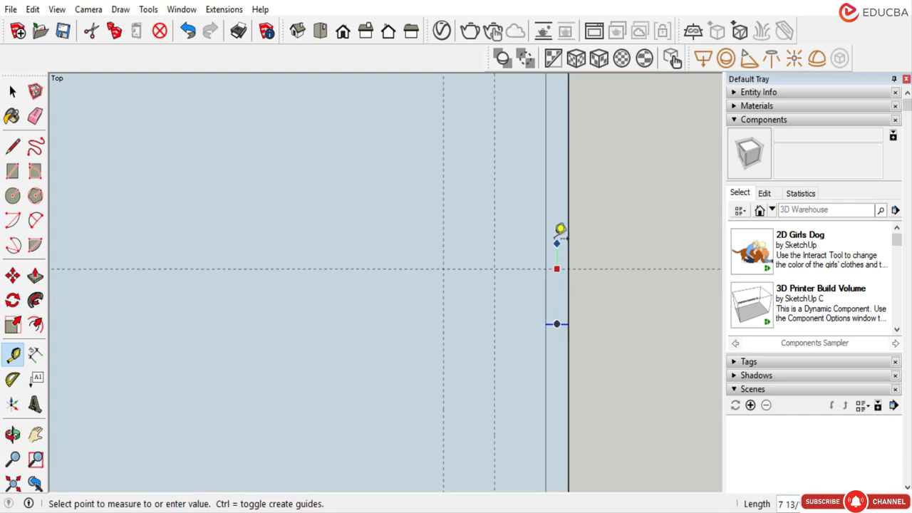
{"action": "type", "text": "18"}
{"action": "key", "text": "Return"}
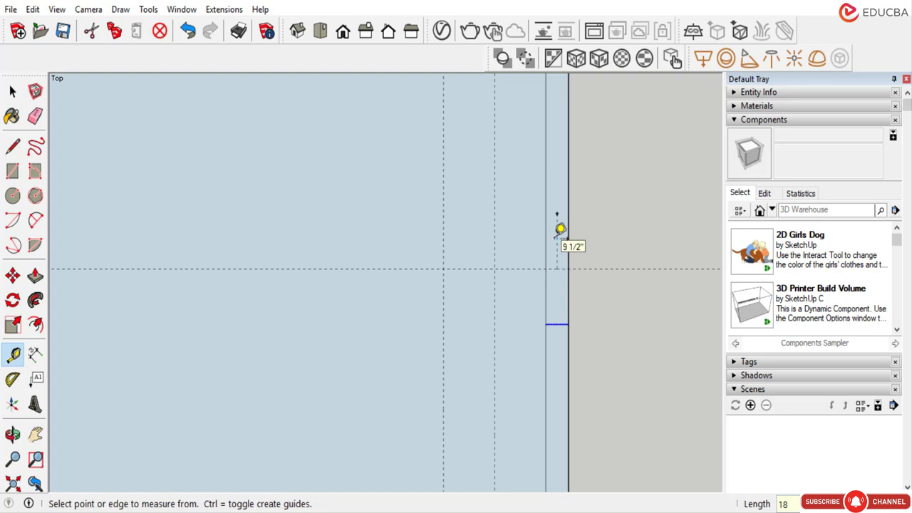
{"action": "left_click", "coordinate": [11, 93]}
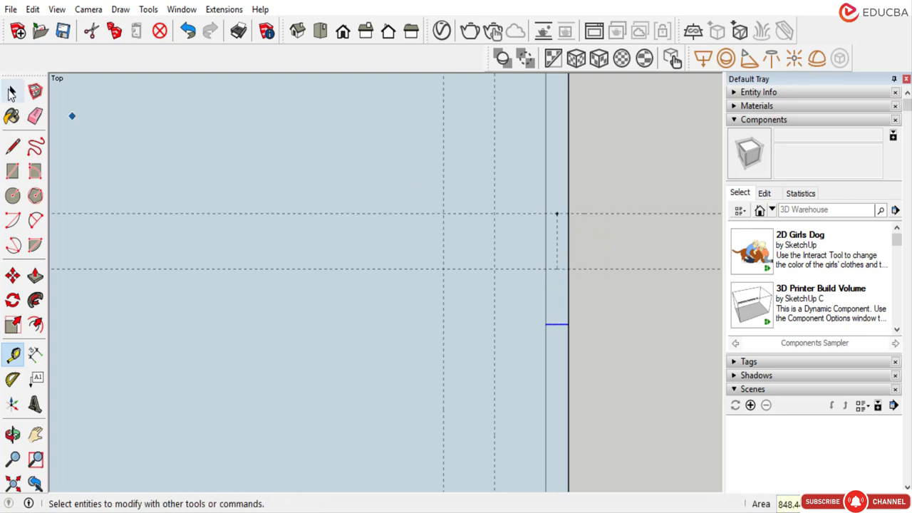
Offset a second horizontal guide 18" above the first one.
{"action": "type", "text": "18"}
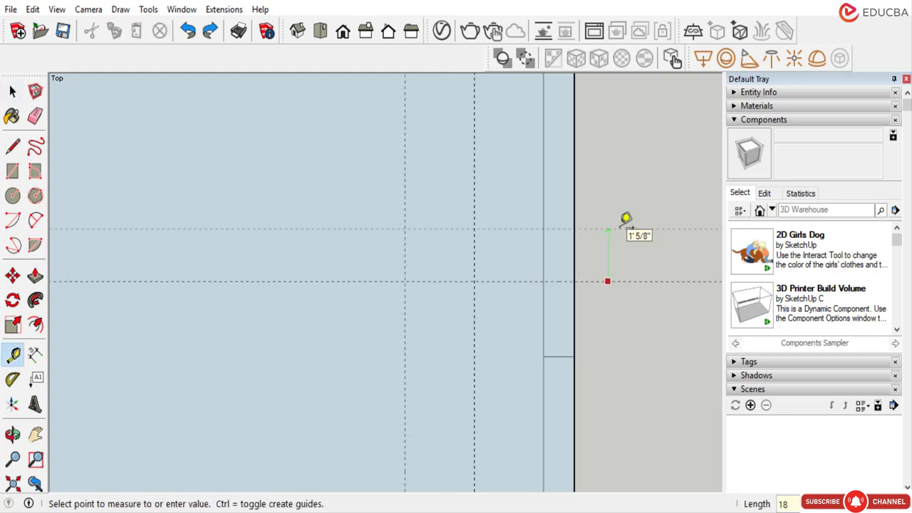
{"action": "key", "text": "Return"}
{"action": "scroll", "coordinate": [566, 230], "scroll_direction": "down", "scroll_amount": 3}
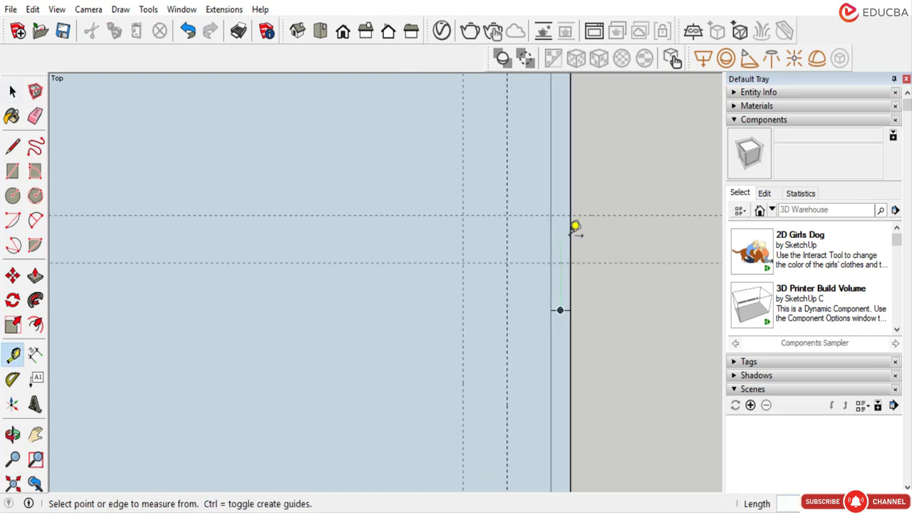
{"action": "scroll", "coordinate": [577, 228], "scroll_direction": "down", "scroll_amount": 2}
{"action": "left_click", "coordinate": [12, 91]}
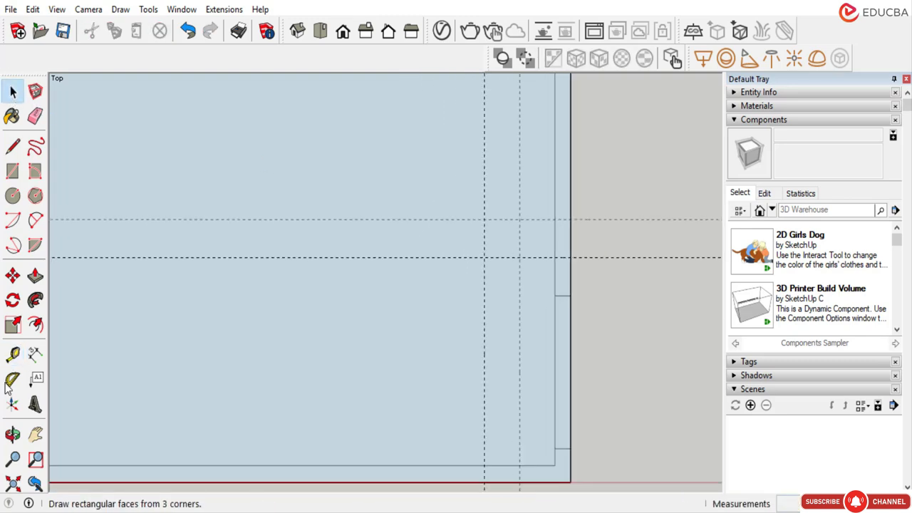
Draw the inner L-shaped outline along the nearest guides, from the right wall 18" inward and 8' 2" down to the lower wall.
{"action": "left_click", "coordinate": [13, 146]}
{"action": "scroll", "coordinate": [550, 274], "scroll_direction": "up", "scroll_amount": 2}
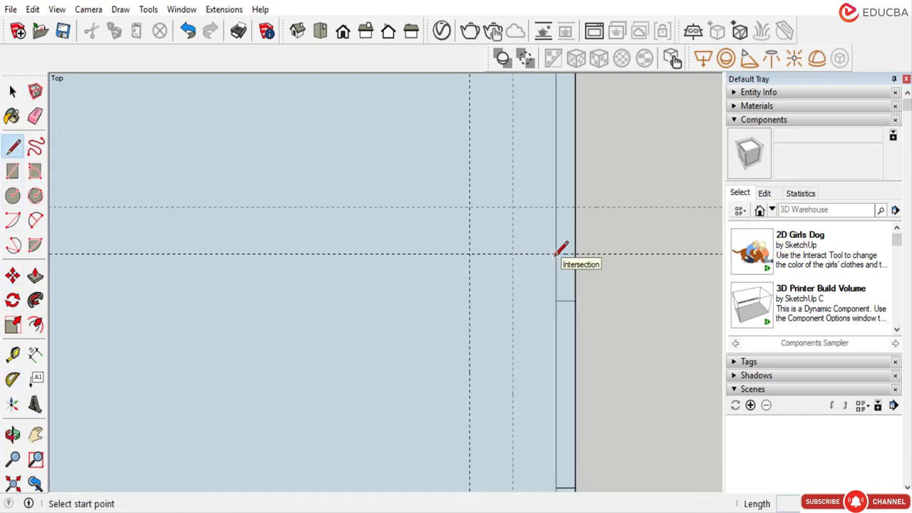
{"action": "left_click", "coordinate": [556, 253]}
{"action": "left_click", "coordinate": [512, 254]}
{"action": "scroll", "coordinate": [546, 328], "scroll_direction": "down", "scroll_amount": 1}
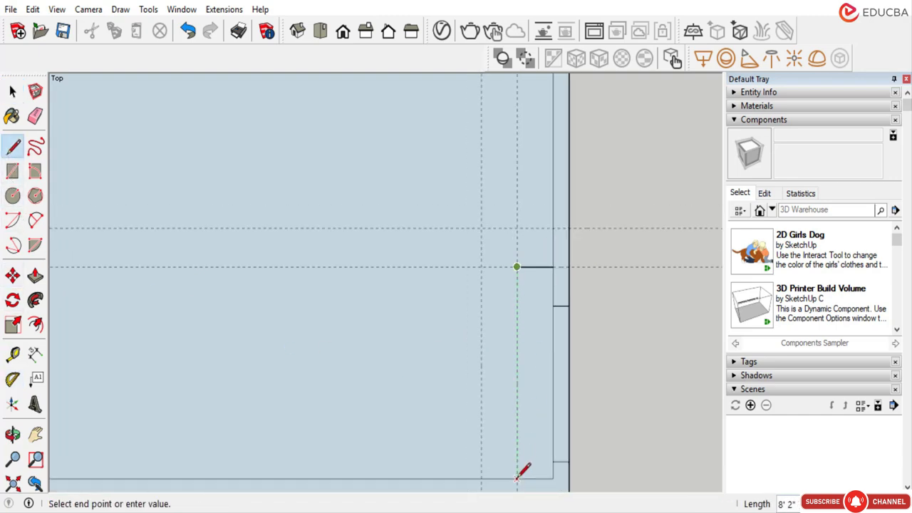
{"action": "left_click", "coordinate": [517, 477]}
Draw the outer L-shaped outline along the farther guides, 3' inward from the right wall and 9' 8" down to the lower wall.
{"action": "left_click", "coordinate": [553, 228]}
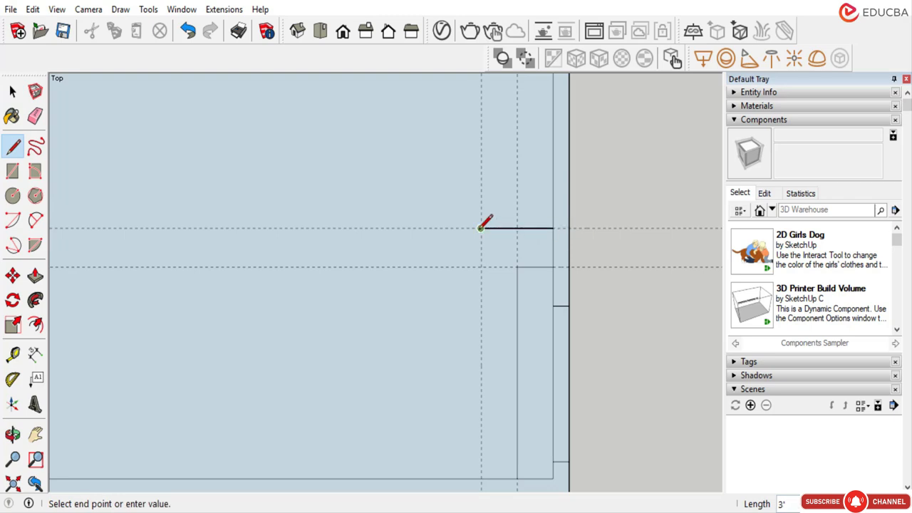
{"action": "left_click", "coordinate": [481, 228]}
{"action": "scroll", "coordinate": [474, 285], "scroll_direction": "down", "scroll_amount": 2}
{"action": "left_click", "coordinate": [479, 418]}
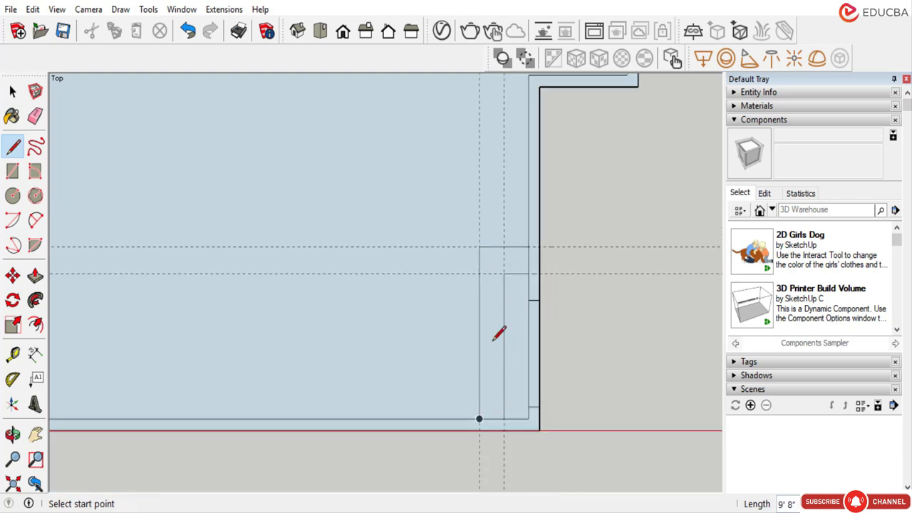
Delete the two vertical and two horizontal guides around the L-shaped outlines.
{"action": "left_click", "coordinate": [14, 98]}
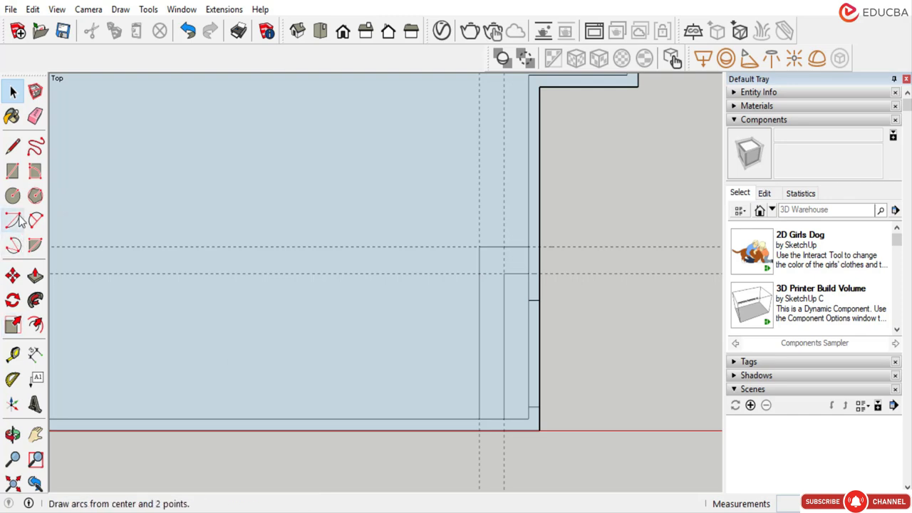
{"action": "left_click", "coordinate": [35, 116]}
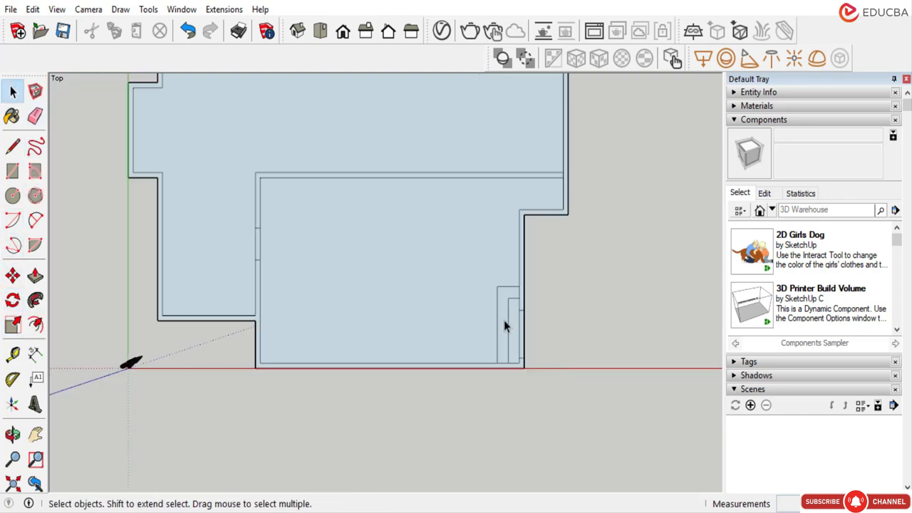
{"action": "scroll", "coordinate": [527, 333], "scroll_direction": "up", "scroll_amount": 2}
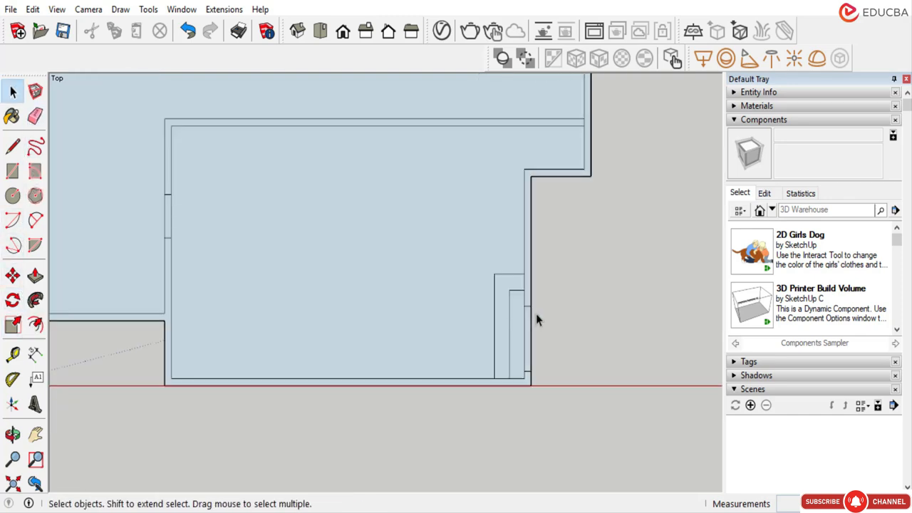
{"action": "scroll", "coordinate": [556, 305], "scroll_direction": "down", "scroll_amount": 4}
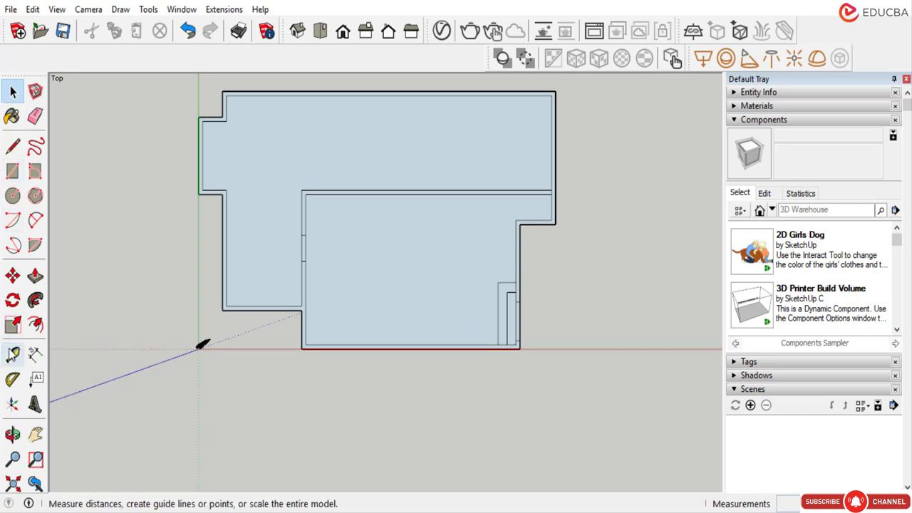
Create a vertical guide across the lower room about 16' 2" from the partition's inner face.
{"action": "left_click", "coordinate": [10, 351]}
{"action": "scroll", "coordinate": [388, 347], "scroll_direction": "up", "scroll_amount": 1}
{"action": "left_click", "coordinate": [298, 322]}
{"action": "scroll", "coordinate": [404, 314], "scroll_direction": "down", "scroll_amount": 1}
{"action": "left_click", "coordinate": [404, 333]}
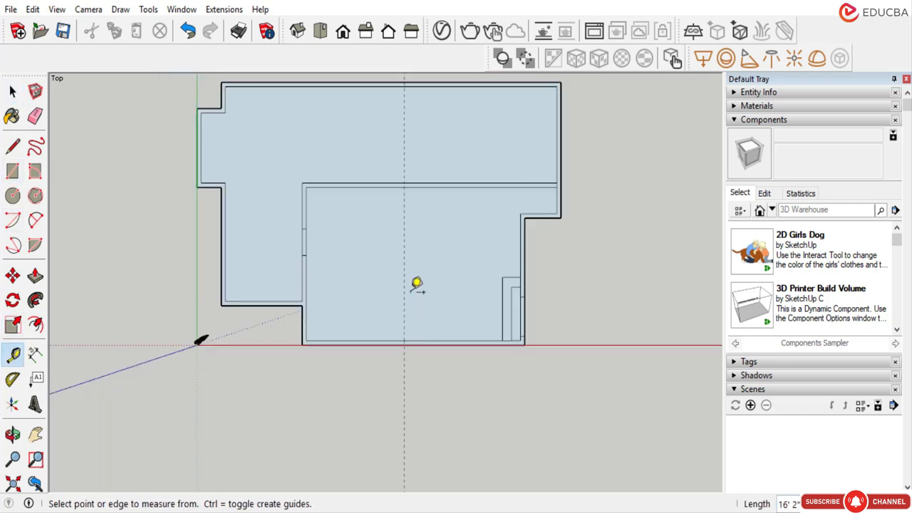
{"action": "scroll", "coordinate": [371, 189], "scroll_direction": "up", "scroll_amount": 1}
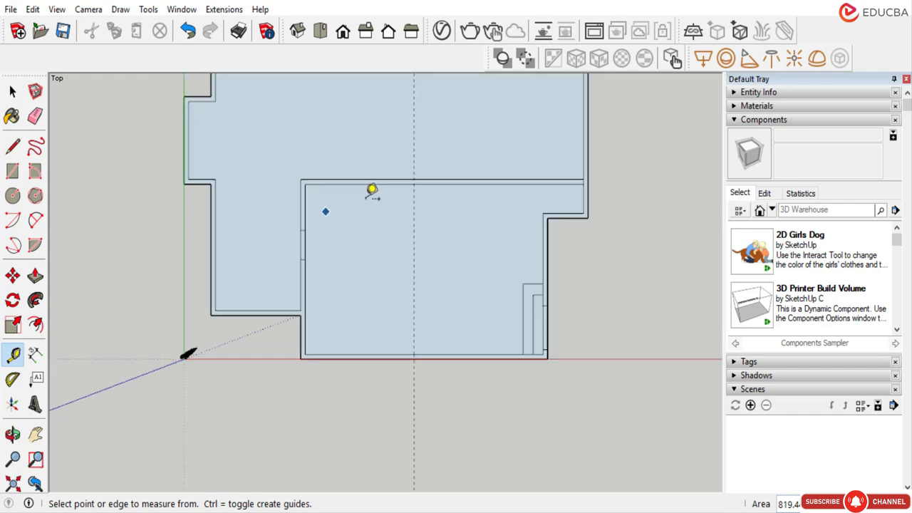
{"action": "scroll", "coordinate": [371, 191], "scroll_direction": "up", "scroll_amount": 1}
{"action": "scroll", "coordinate": [307, 342], "scroll_direction": "up", "scroll_amount": 1}
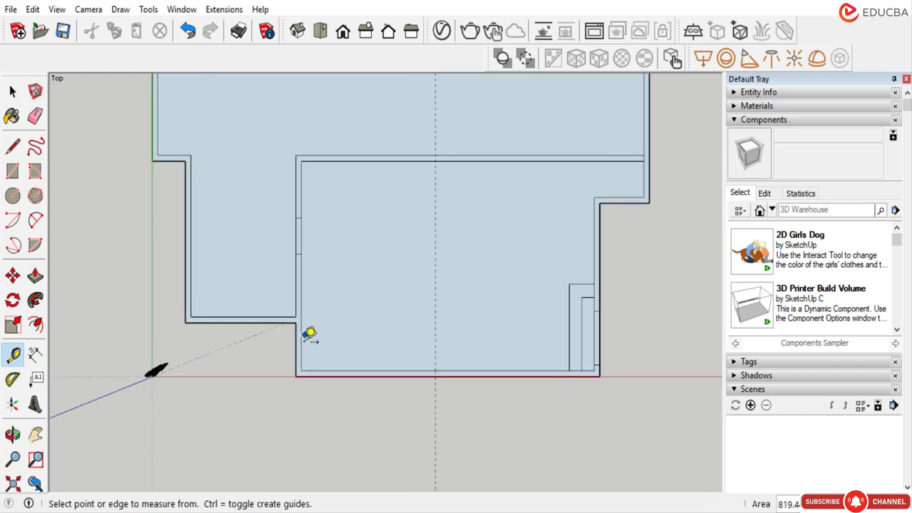
{"action": "left_click", "coordinate": [331, 370]}
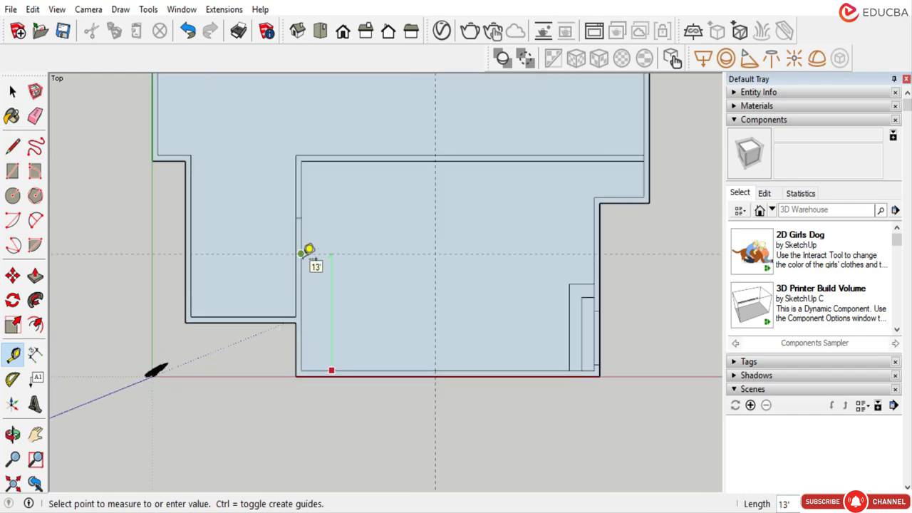
{"action": "key", "text": "space"}
Draw a 23' 4" line along the vertical guide between the lower room's upper and lower inner wall faces, and delete the guide.
{"action": "left_click", "coordinate": [12, 146]}
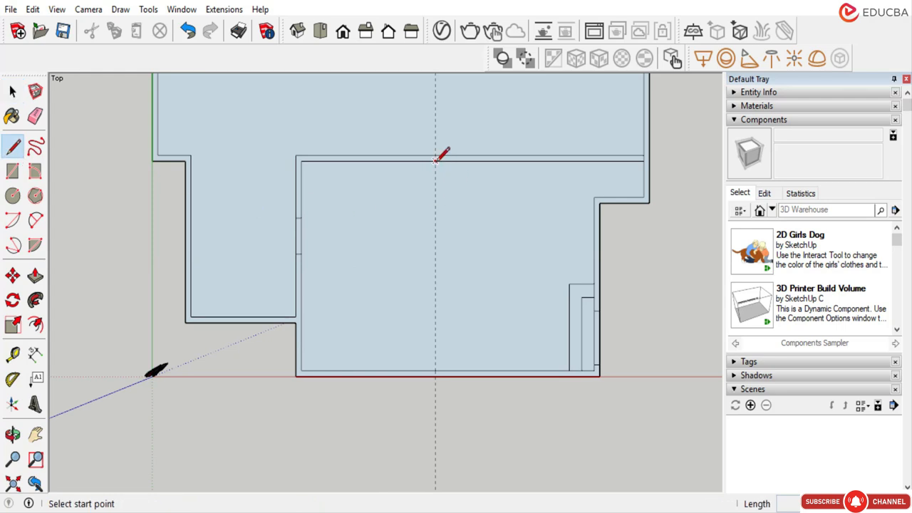
{"action": "left_click", "coordinate": [436, 160]}
{"action": "left_click", "coordinate": [435, 371]}
{"action": "left_click", "coordinate": [12, 91]}
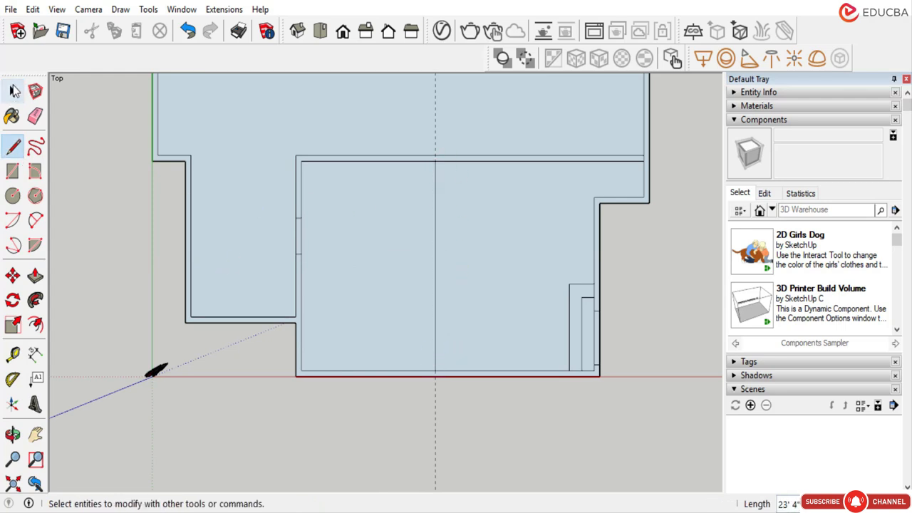
{"action": "left_click", "coordinate": [13, 91]}
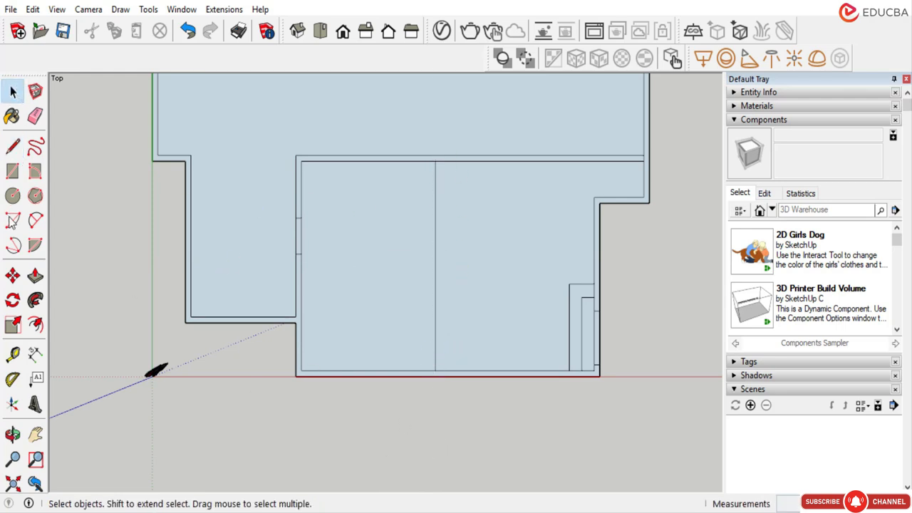
Add a horizontal guide through the midpoint of the new dividing line and a vertical guide along that line.
{"action": "left_click", "coordinate": [13, 354]}
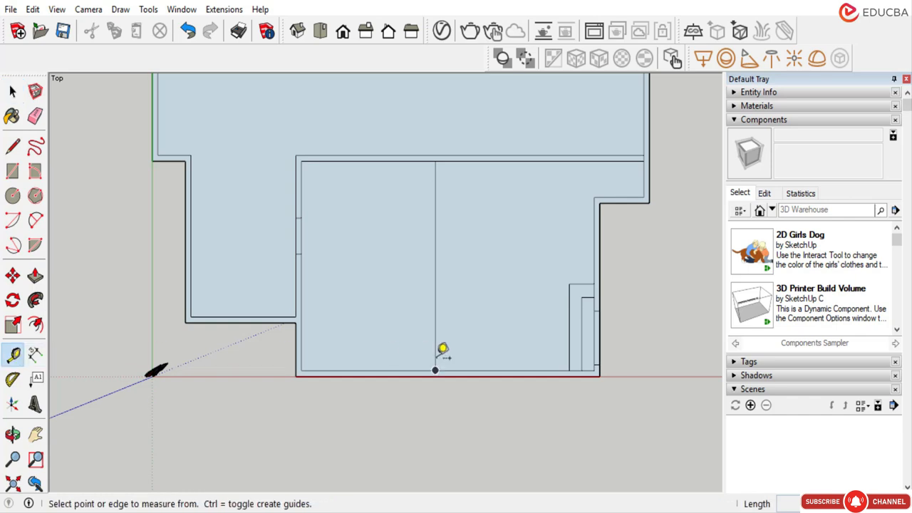
{"action": "left_click", "coordinate": [476, 372]}
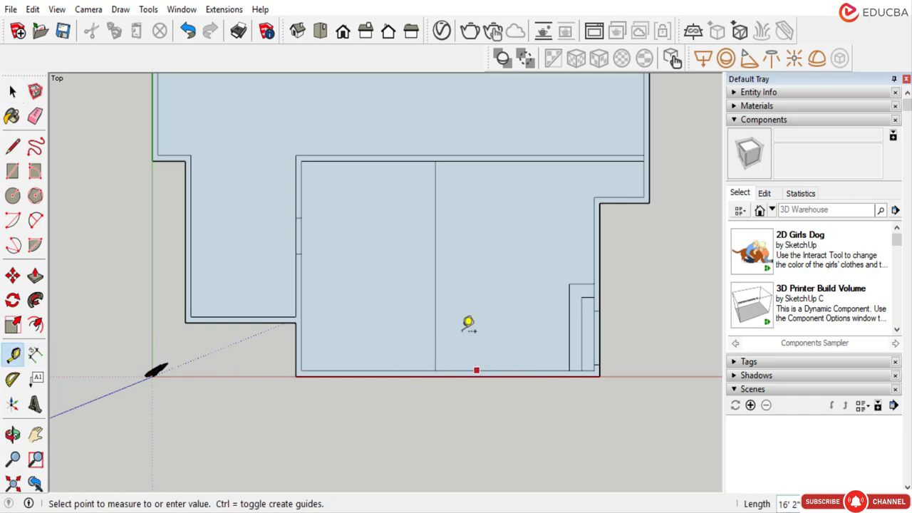
{"action": "left_click", "coordinate": [443, 255]}
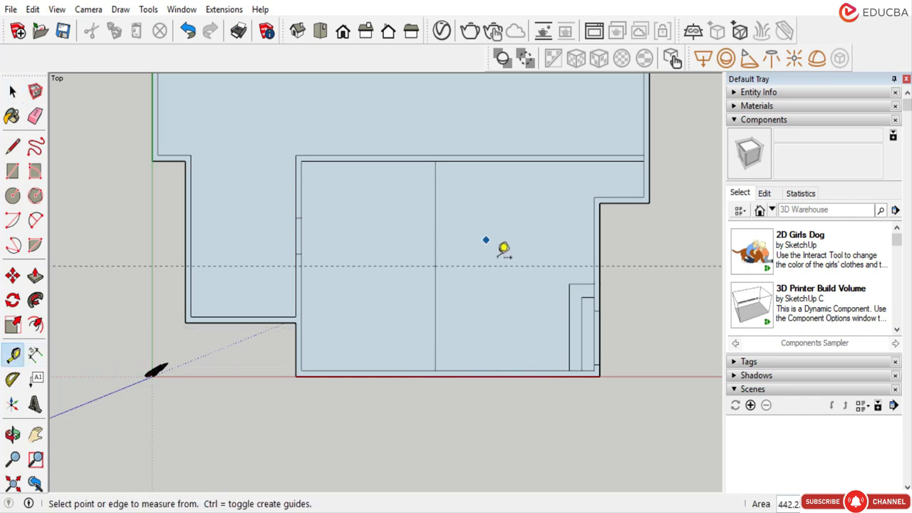
{"action": "left_click", "coordinate": [13, 91]}
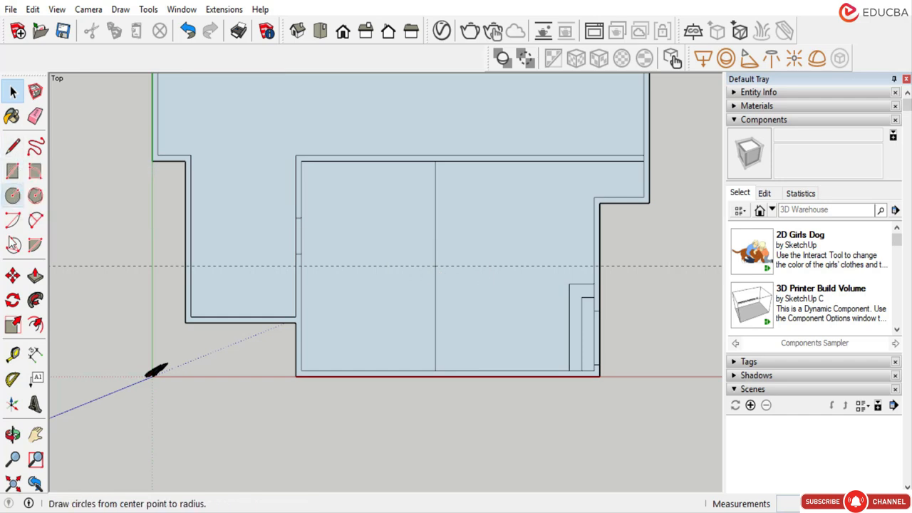
{"action": "left_click", "coordinate": [13, 354]}
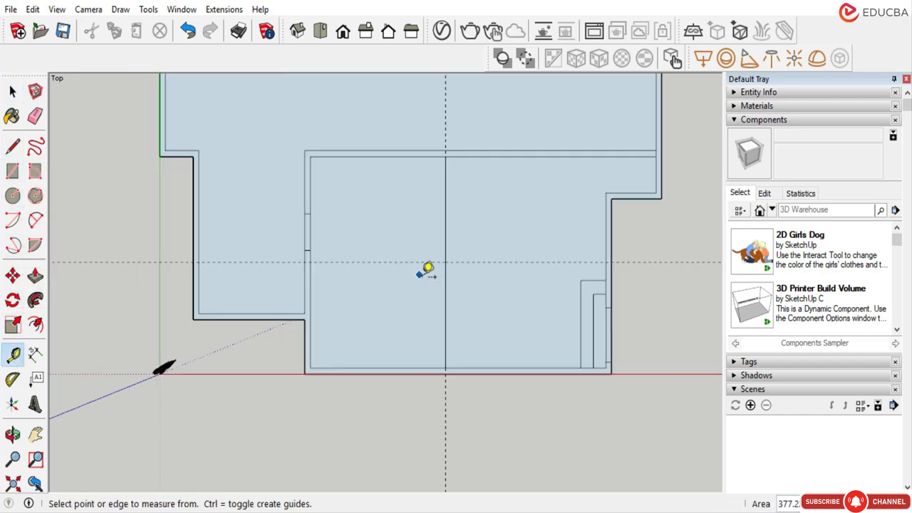
{"action": "scroll", "coordinate": [425, 271], "scroll_direction": "down", "scroll_amount": 1}
{"action": "left_click", "coordinate": [35, 116]}
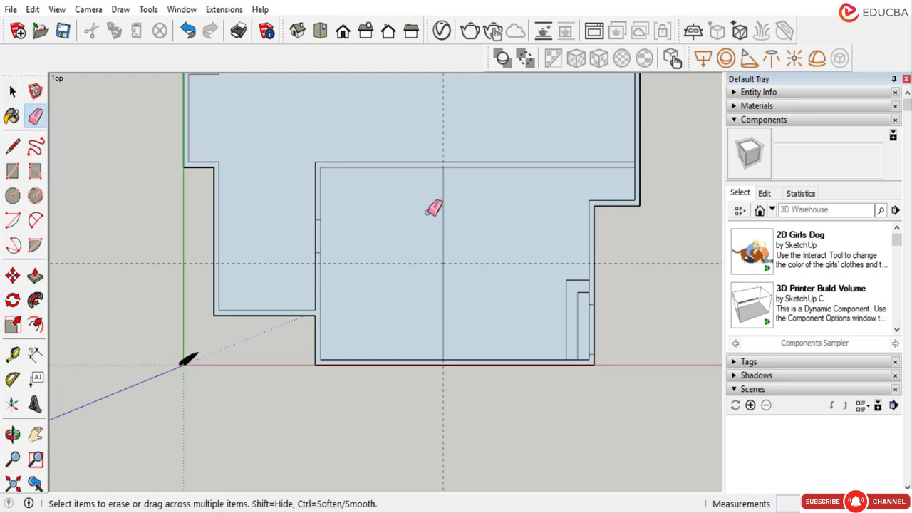
{"action": "left_click", "coordinate": [12, 91]}
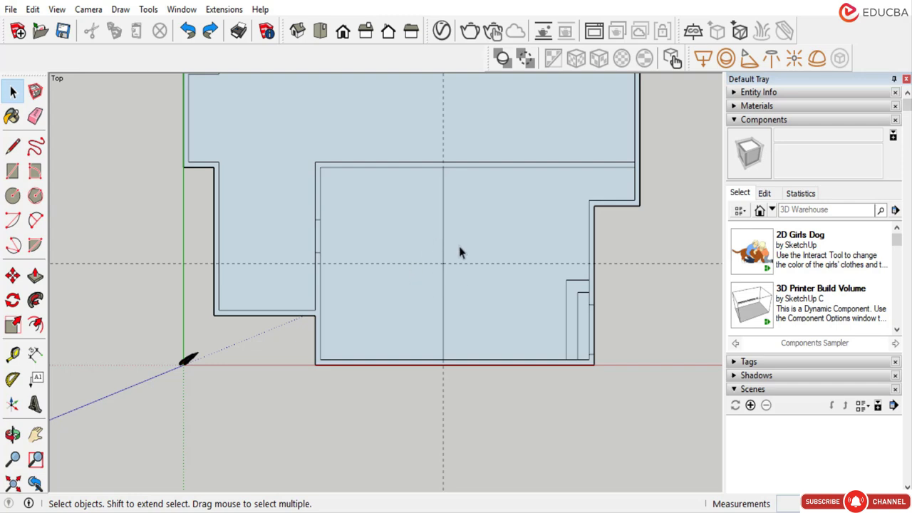
{"action": "left_click", "coordinate": [16, 93]}
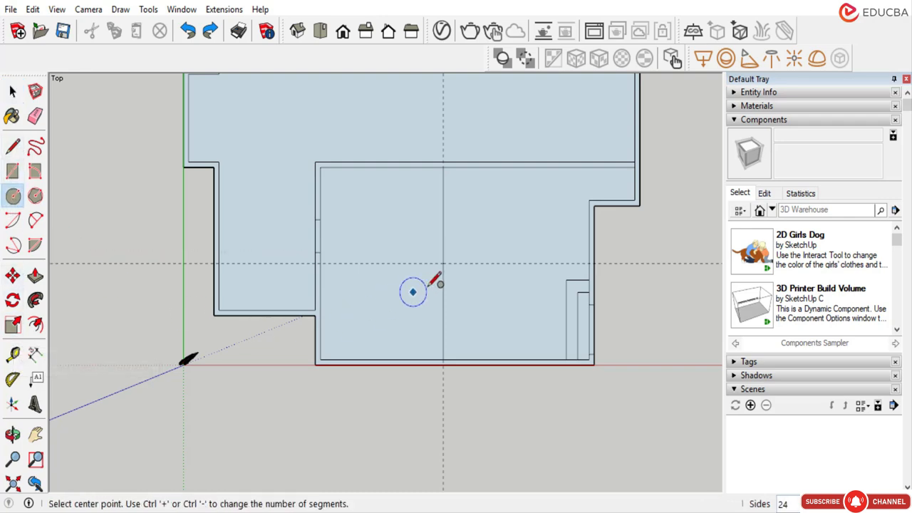
Try drawing two concentric circles centred on the guides' intersection in the lower room, the outer with a 5' radius.
{"action": "scroll", "coordinate": [413, 291], "scroll_direction": "up", "scroll_amount": 2}
{"action": "left_click", "coordinate": [444, 259]}
{"action": "scroll", "coordinate": [438, 255], "scroll_direction": "up", "scroll_amount": 3}
{"action": "key", "text": "Escape"}
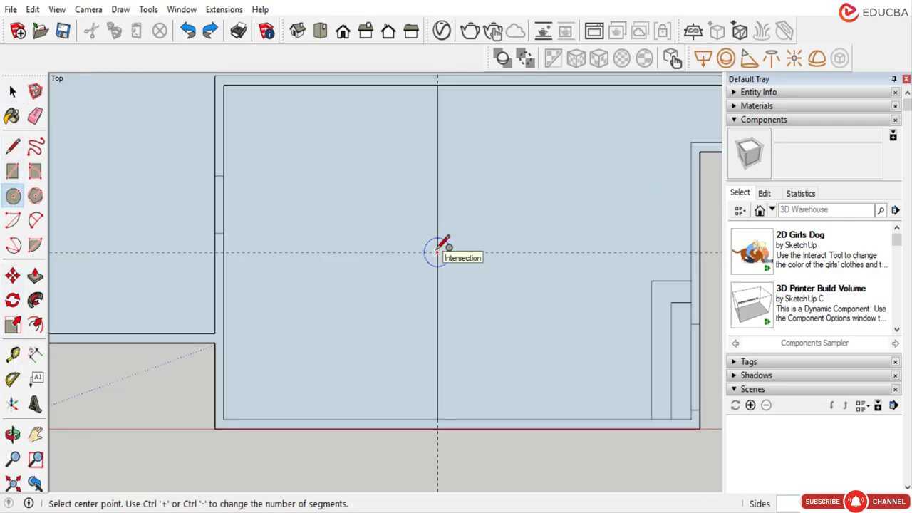
{"action": "left_click", "coordinate": [437, 252]}
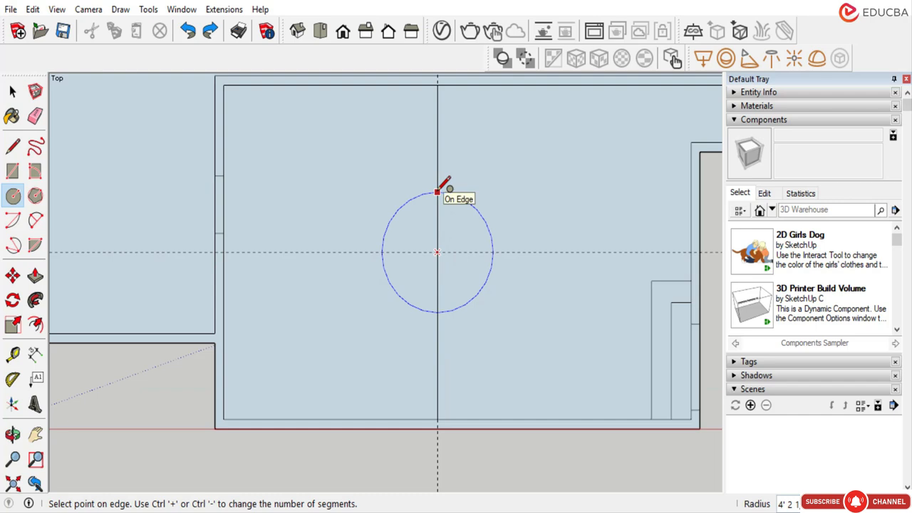
{"action": "left_click", "coordinate": [437, 191]}
{"action": "scroll", "coordinate": [436, 249], "scroll_direction": "down", "scroll_amount": 1}
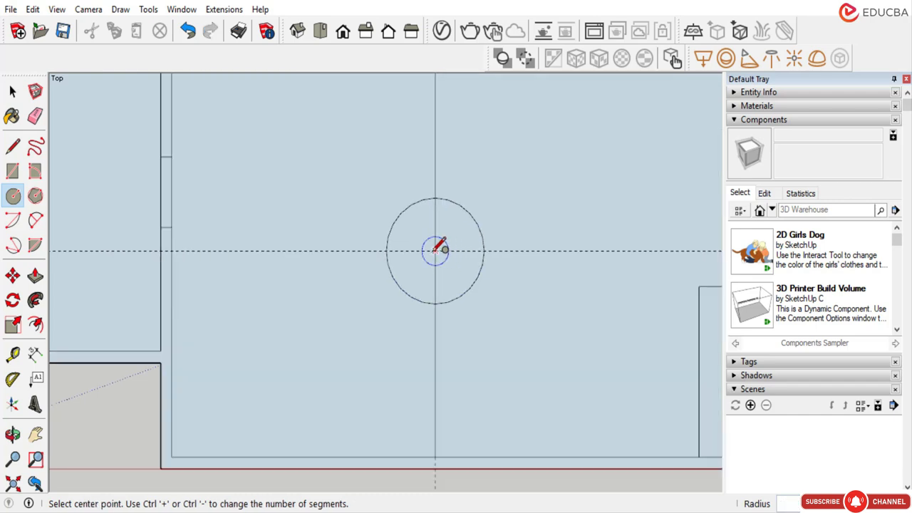
{"action": "left_click", "coordinate": [435, 250]}
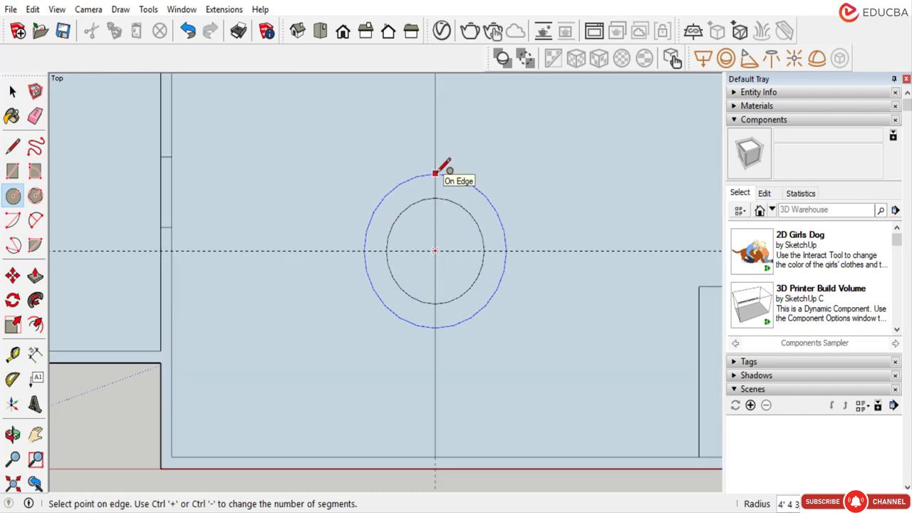
{"action": "left_click", "coordinate": [436, 171]}
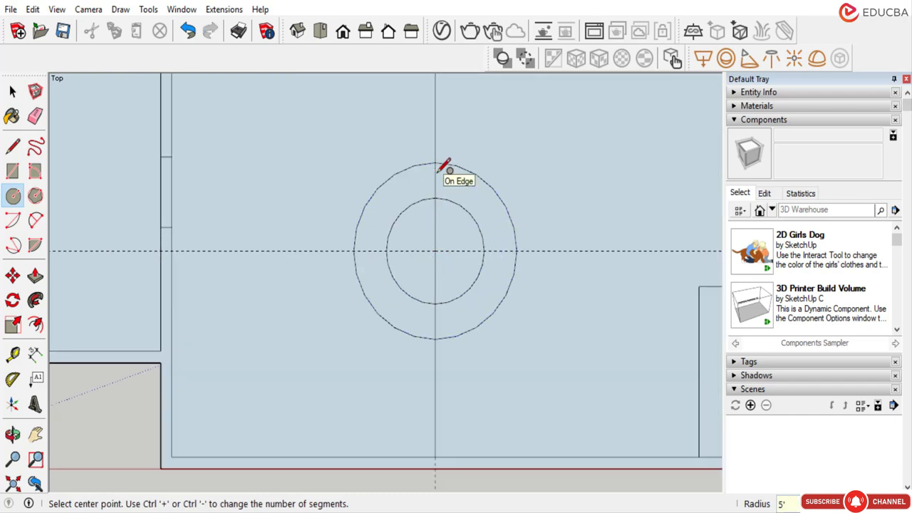
Try adding a third circle of radius 7 at the same centre, and undo all the concentric circles.
{"action": "left_click", "coordinate": [436, 250]}
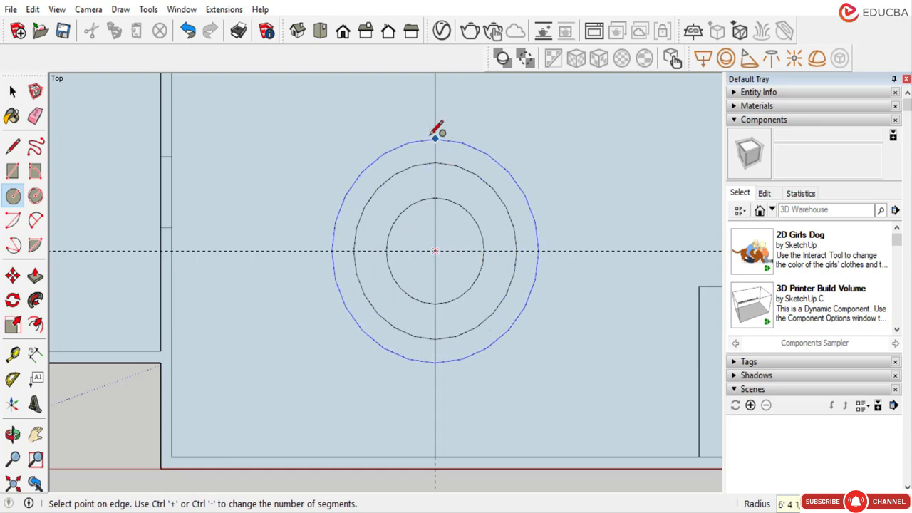
{"action": "key", "text": "Escape"}
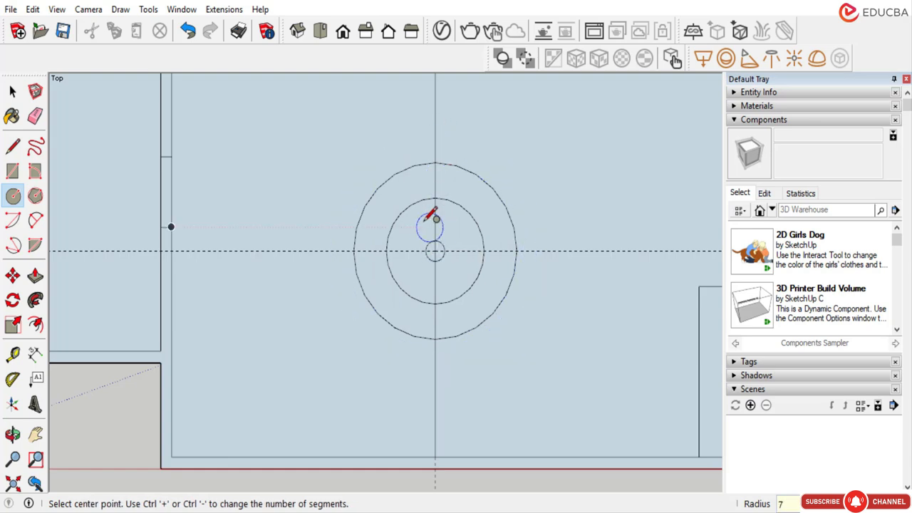
{"action": "key", "text": "ctrl+z"}
{"action": "key", "text": "ctrl+z"}
Draw a circle of about 2' radius centred on the intersection of the guides in the lower room.
{"action": "scroll", "coordinate": [433, 249], "scroll_direction": "up", "scroll_amount": 1}
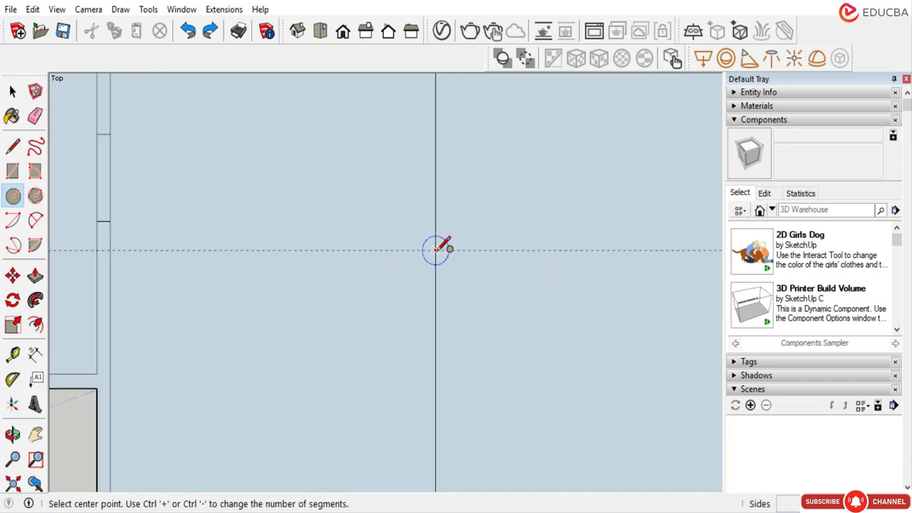
{"action": "left_click", "coordinate": [435, 250]}
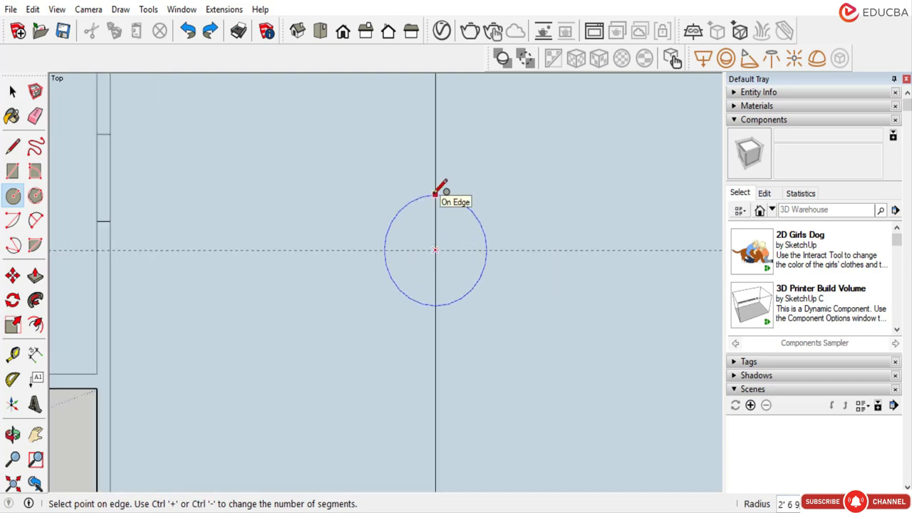
{"action": "left_click", "coordinate": [435, 193]}
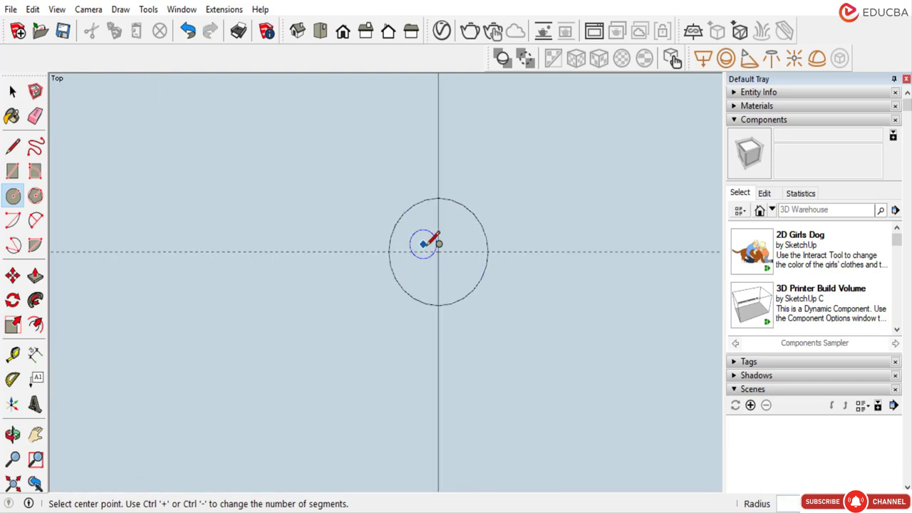
{"action": "key", "text": "space"}
{"action": "left_click", "coordinate": [35, 326]}
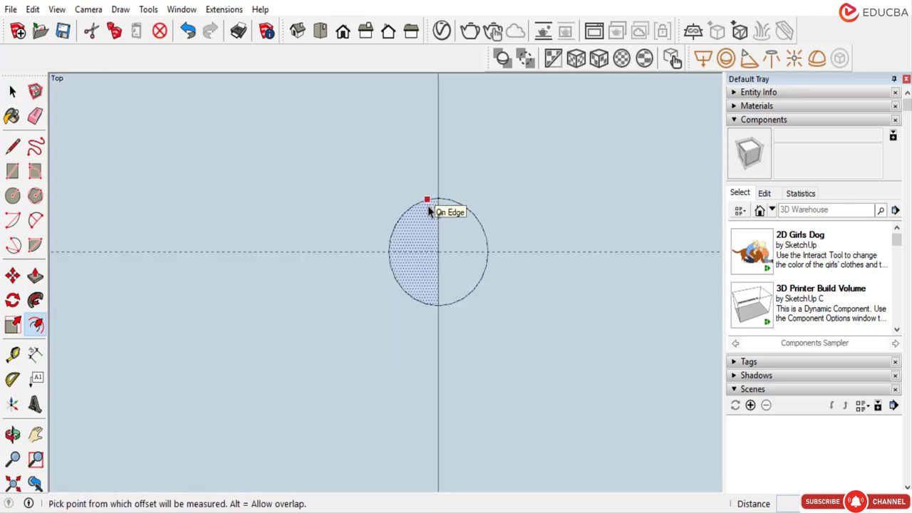
{"action": "key", "text": "space"}
{"action": "scroll", "coordinate": [181, 227], "scroll_direction": "down", "scroll_amount": 5}
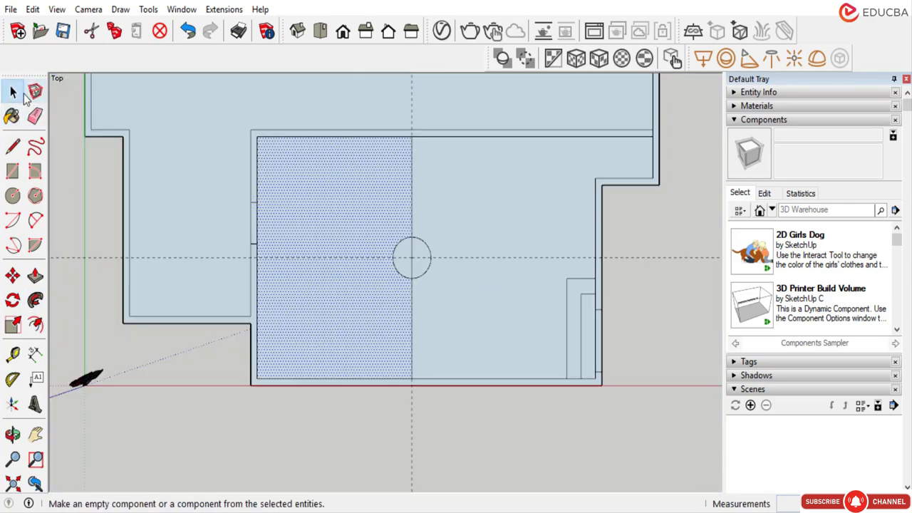
{"action": "scroll", "coordinate": [435, 278], "scroll_direction": "up", "scroll_amount": 3}
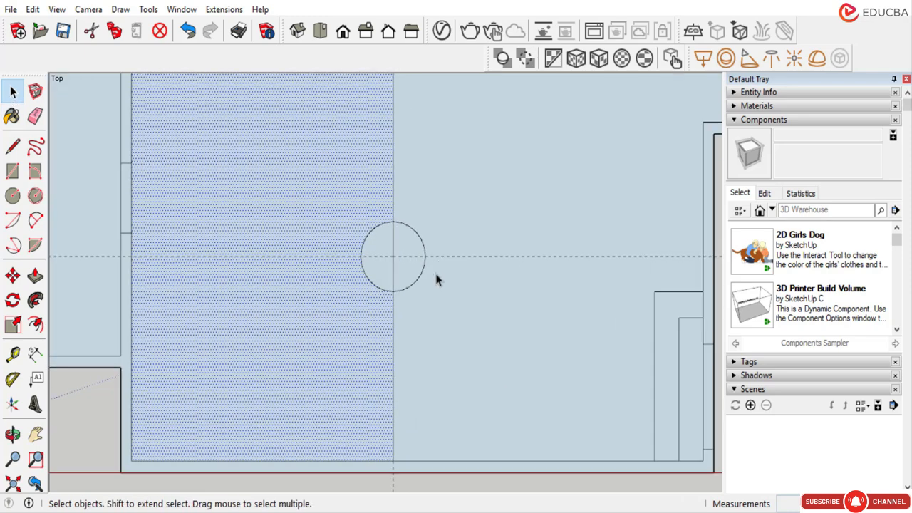
{"action": "scroll", "coordinate": [436, 278], "scroll_direction": "down", "scroll_amount": 2}
{"action": "left_click", "coordinate": [682, 399]}
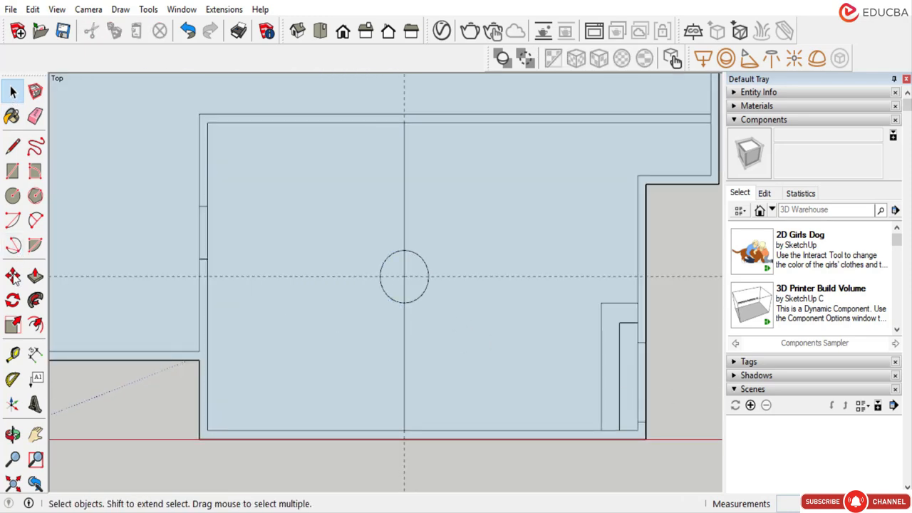
Draw two larger circles concentric with the small one at even spacing, the outermost with a 6' radius.
{"action": "left_click", "coordinate": [13, 196]}
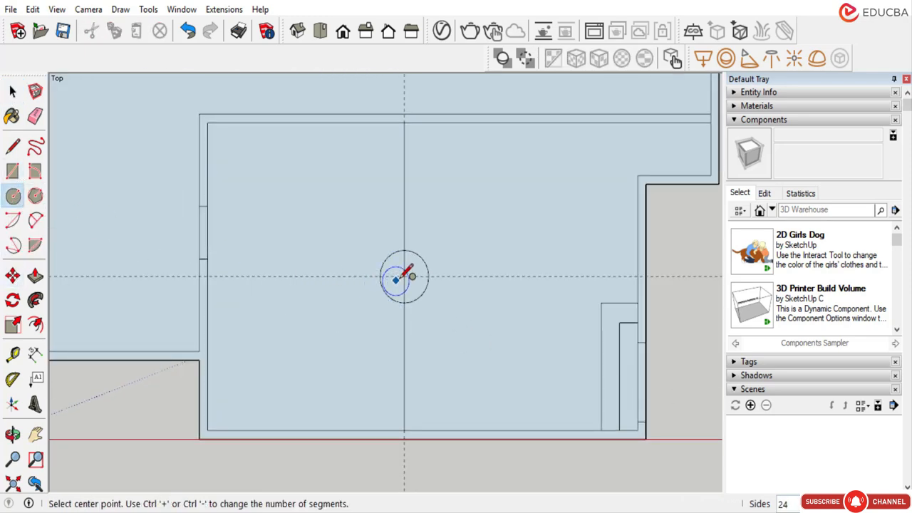
{"action": "scroll", "coordinate": [406, 273], "scroll_direction": "up", "scroll_amount": 3}
{"action": "left_click", "coordinate": [407, 273]}
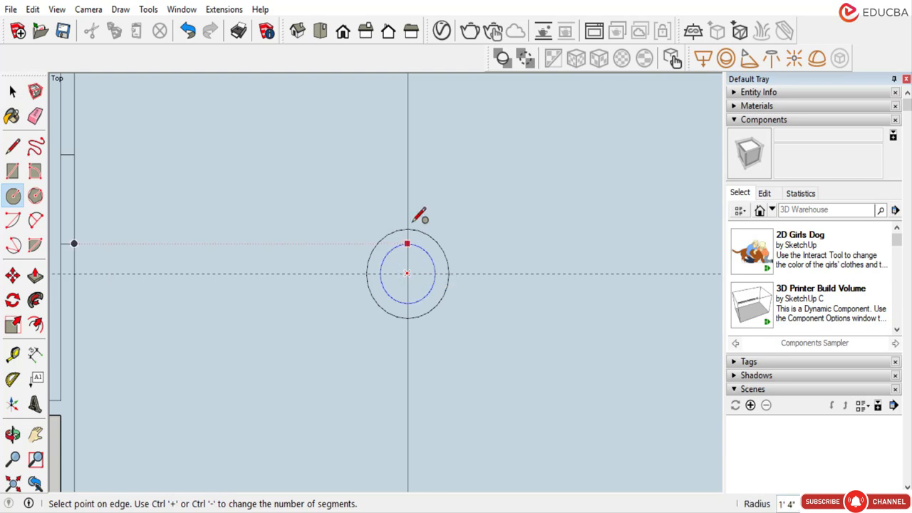
{"action": "left_click", "coordinate": [408, 184]}
{"action": "left_click", "coordinate": [407, 273]}
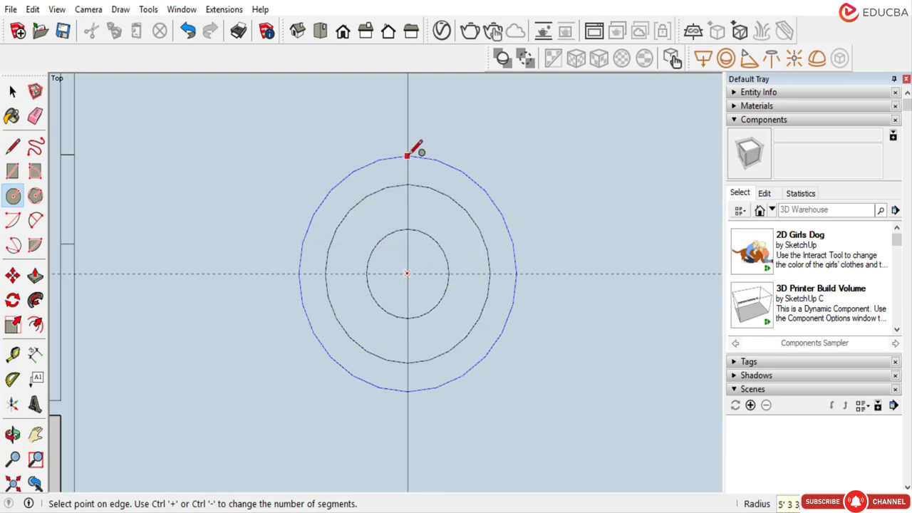
{"action": "left_click", "coordinate": [408, 150]}
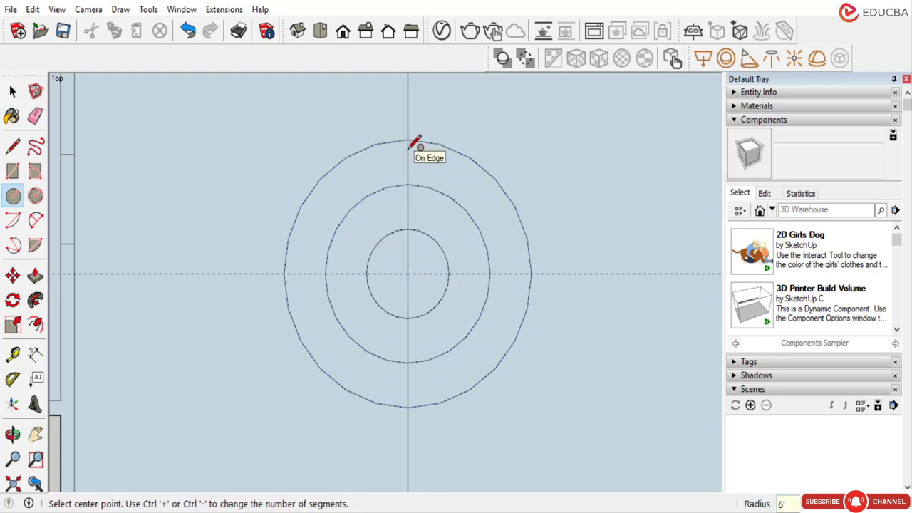
{"action": "scroll", "coordinate": [464, 290], "scroll_direction": "down", "scroll_amount": 4}
{"action": "left_click", "coordinate": [12, 92]}
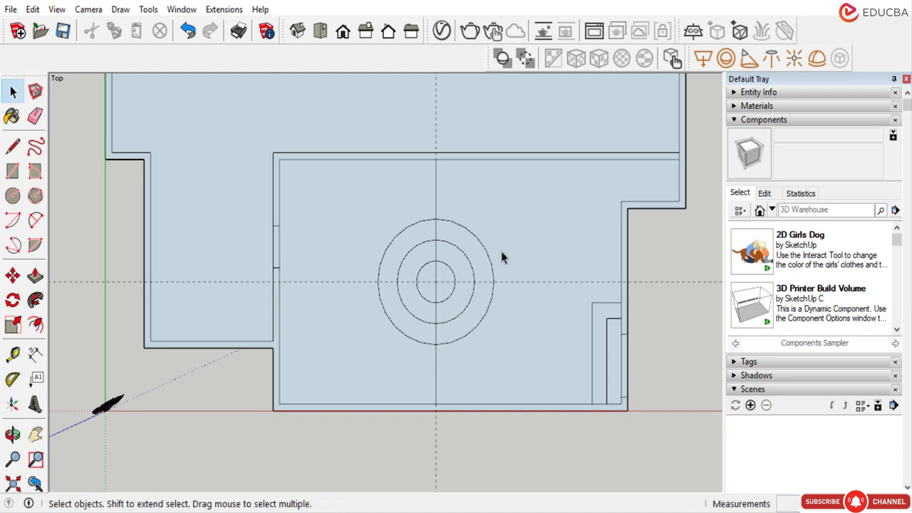
Erase the lower room's vertical dividing line and both guides, keeping only the three concentric circles.
{"action": "scroll", "coordinate": [440, 306], "scroll_direction": "up", "scroll_amount": 1}
{"action": "scroll", "coordinate": [429, 240], "scroll_direction": "down", "scroll_amount": 2}
{"action": "left_click", "coordinate": [35, 116]}
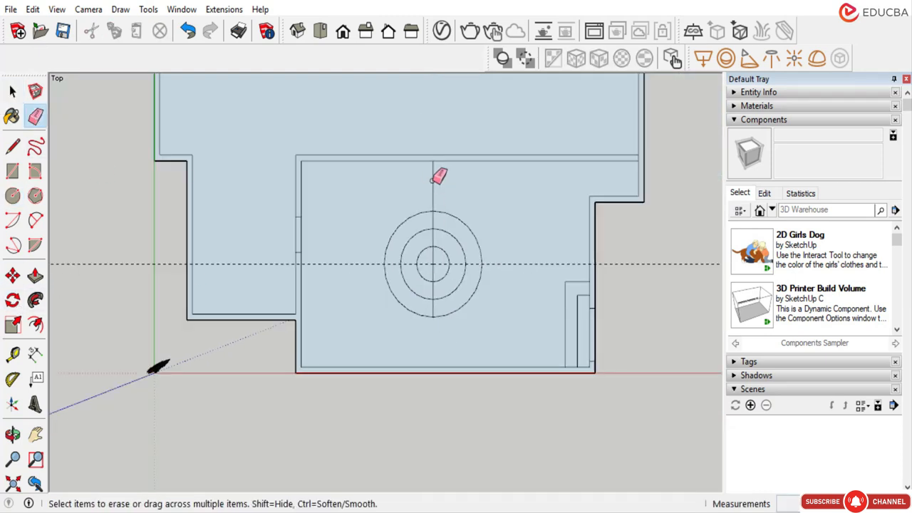
{"action": "scroll", "coordinate": [433, 241], "scroll_direction": "up", "scroll_amount": 2}
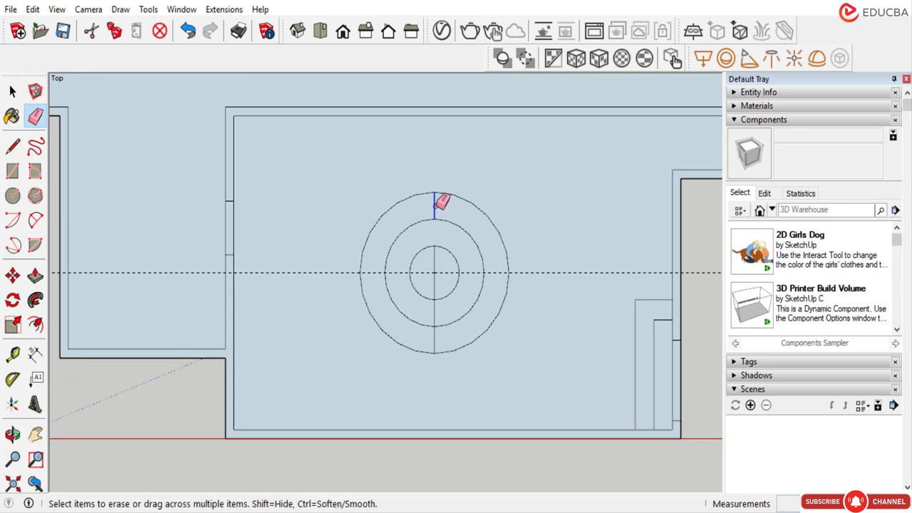
{"action": "left_click_drag", "start_coordinate": [435, 208], "coordinate": [434, 329]}
{"action": "scroll", "coordinate": [433, 329], "scroll_direction": "down", "scroll_amount": 1}
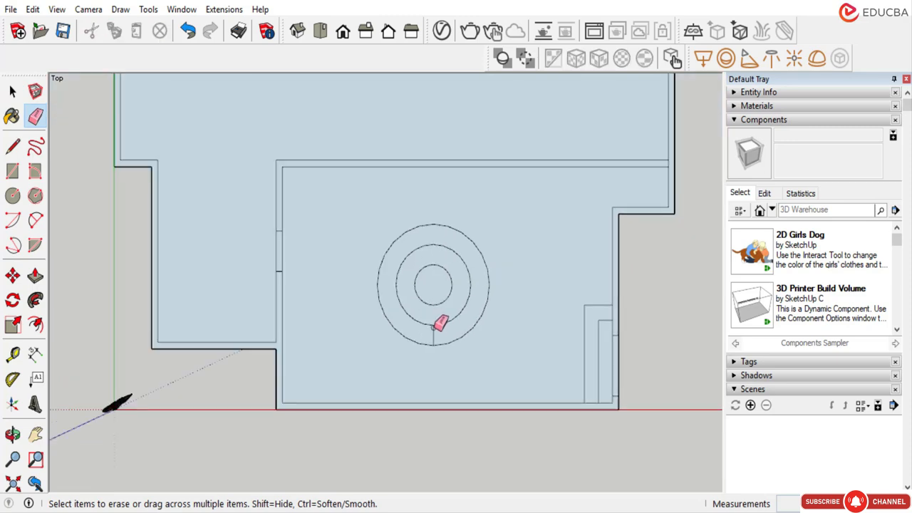
{"action": "left_click", "coordinate": [434, 333]}
{"action": "key", "text": "space"}
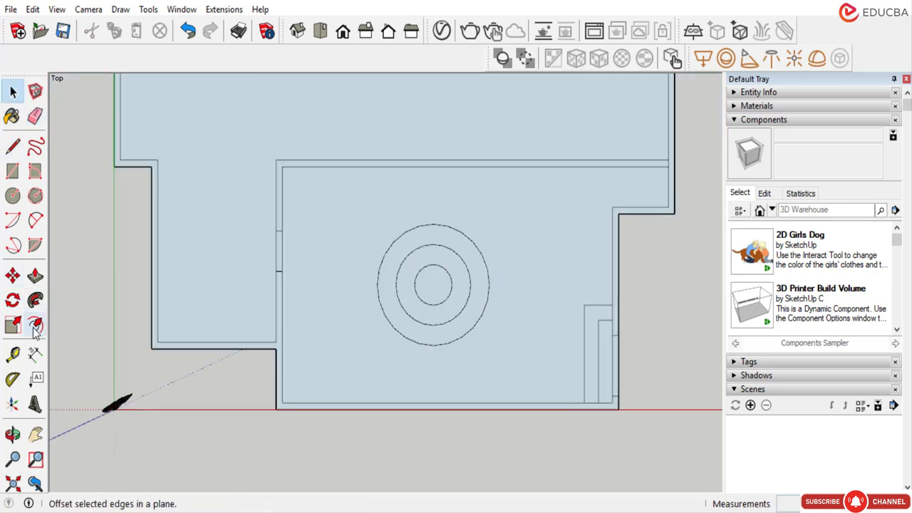
Offset each of the three concentric circles inward by about 4" to form narrow rings.
{"action": "left_click", "coordinate": [36, 326]}
{"action": "scroll", "coordinate": [437, 234], "scroll_direction": "up", "scroll_amount": 3}
{"action": "left_click", "coordinate": [424, 226]}
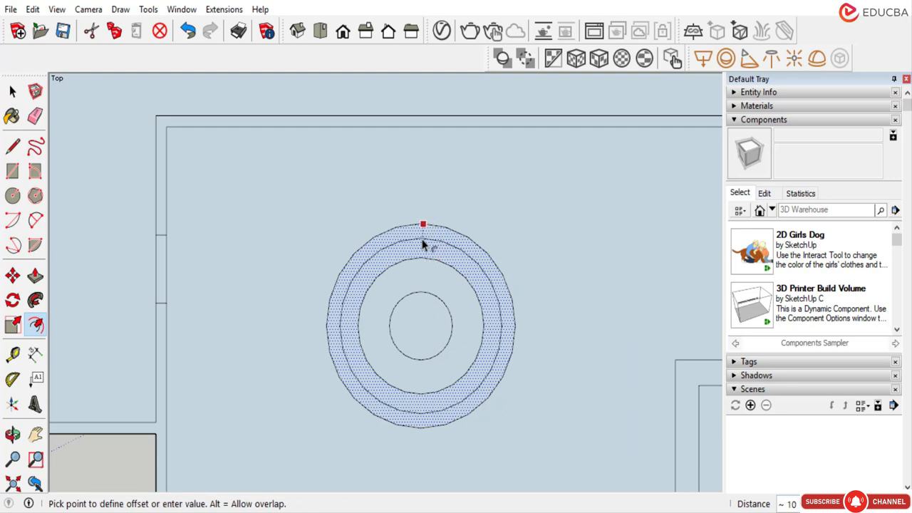
{"action": "left_click", "coordinate": [423, 245]}
{"action": "scroll", "coordinate": [420, 260], "scroll_direction": "up", "scroll_amount": 1}
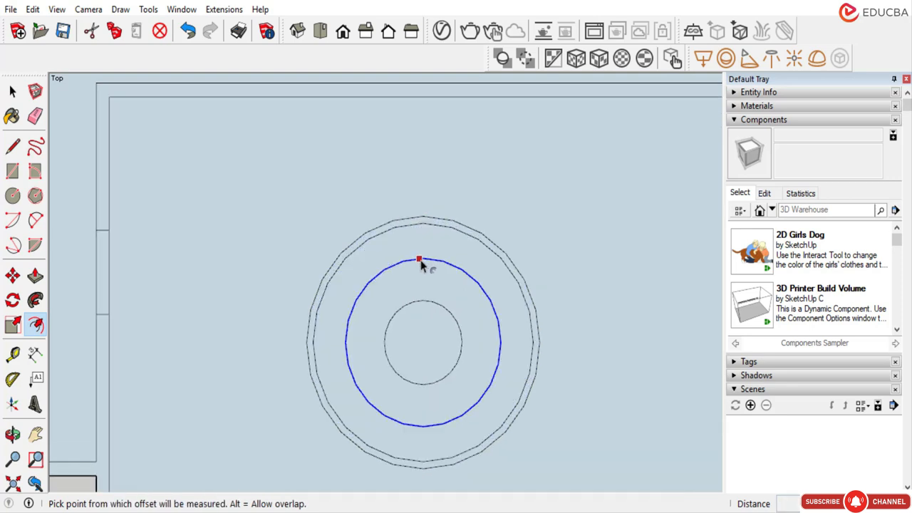
{"action": "scroll", "coordinate": [445, 337], "scroll_direction": "up", "scroll_amount": 1}
{"action": "left_click", "coordinate": [418, 316]}
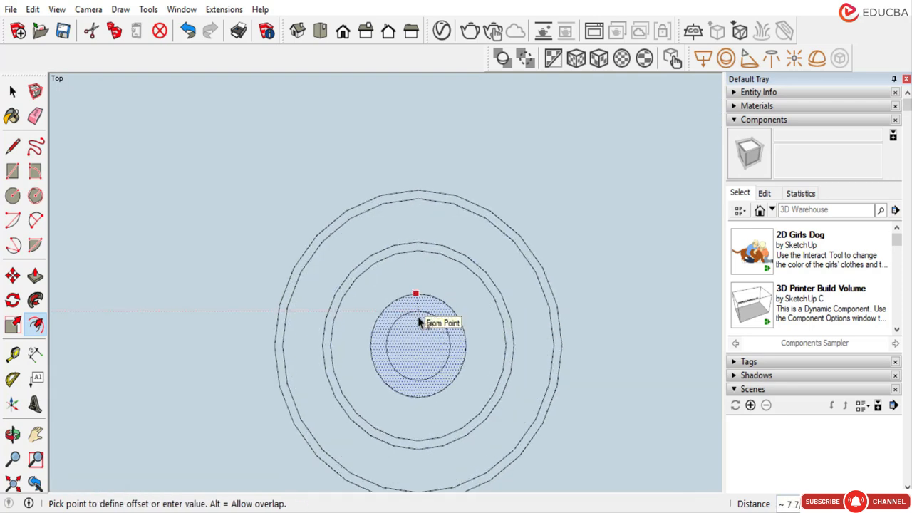
{"action": "left_click", "coordinate": [418, 322]}
{"action": "scroll", "coordinate": [427, 303], "scroll_direction": "down", "scroll_amount": 3}
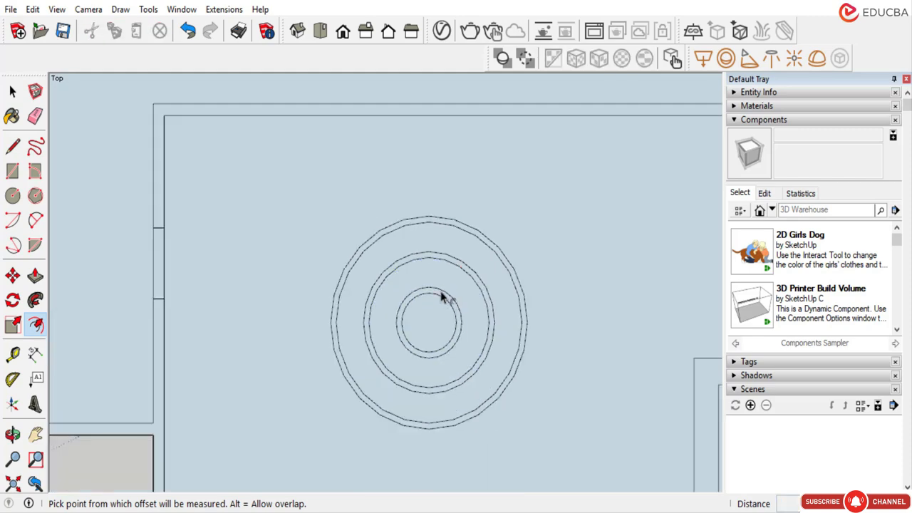
{"action": "left_click", "coordinate": [12, 92]}
{"action": "scroll", "coordinate": [541, 258], "scroll_direction": "down", "scroll_amount": 1}
{"action": "scroll", "coordinate": [436, 325], "scroll_direction": "up", "scroll_amount": 1}
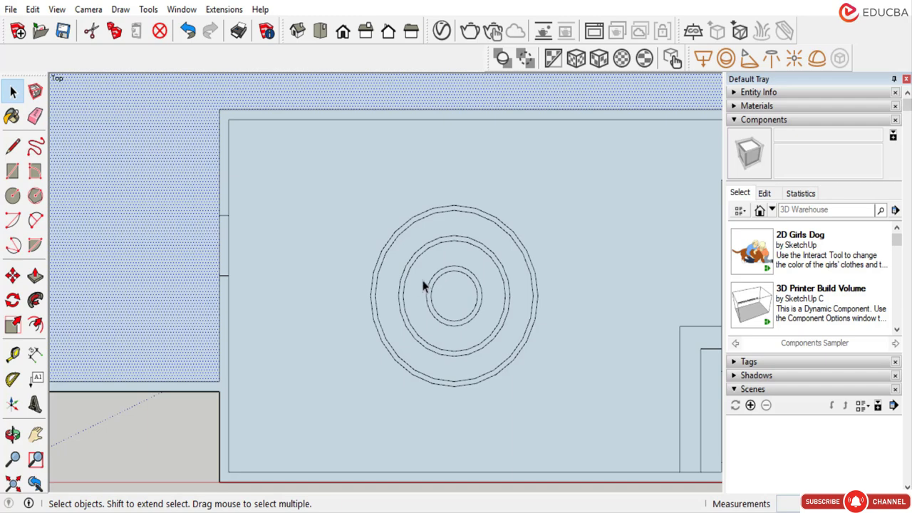
{"action": "scroll", "coordinate": [448, 235], "scroll_direction": "down", "scroll_amount": 1}
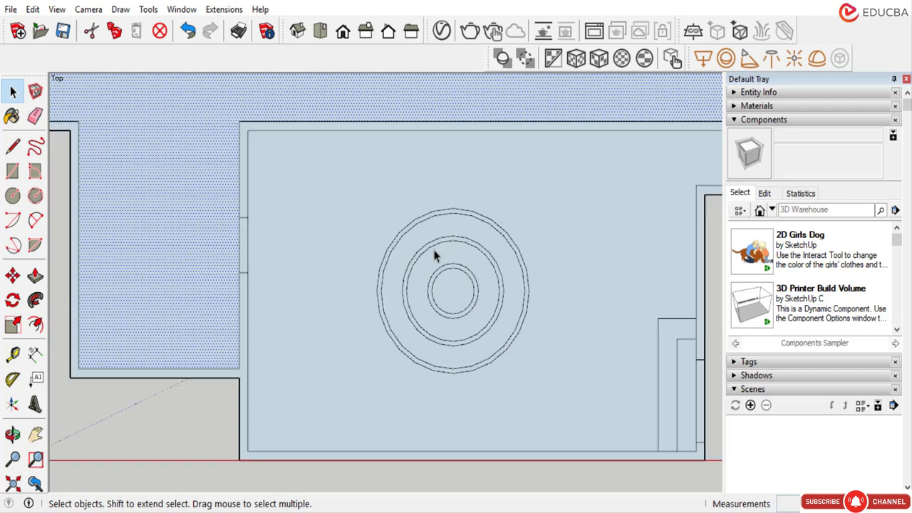
{"action": "scroll", "coordinate": [371, 256], "scroll_direction": "down", "scroll_amount": 1}
{"action": "scroll", "coordinate": [295, 177], "scroll_direction": "down", "scroll_amount": 1}
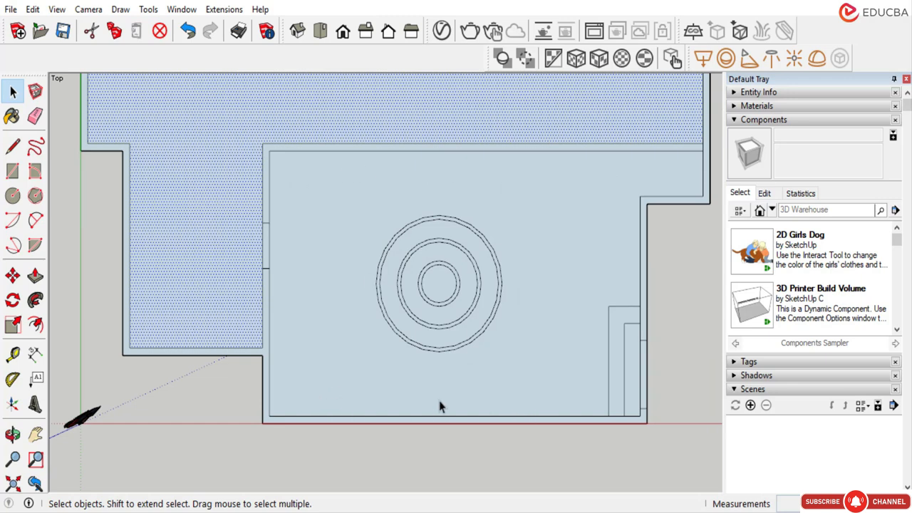
{"action": "scroll", "coordinate": [484, 270], "scroll_direction": "down", "scroll_amount": 1}
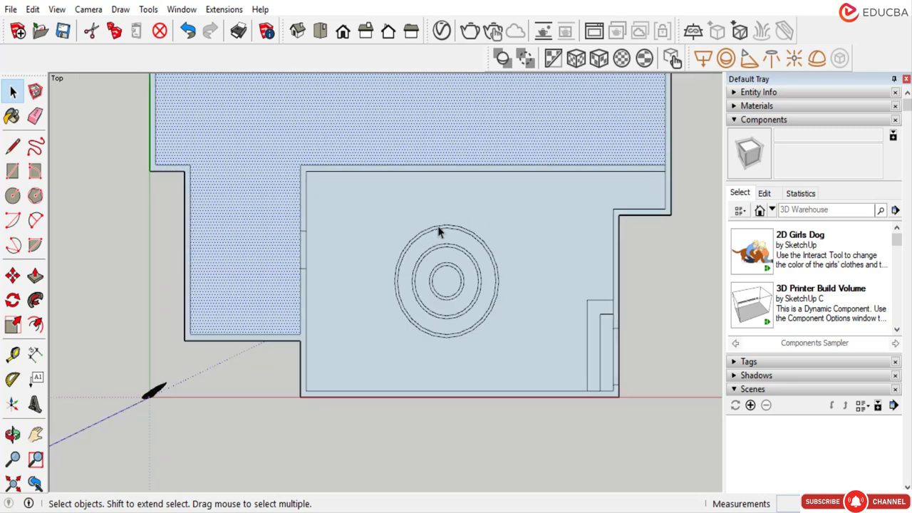
{"action": "scroll", "coordinate": [311, 347], "scroll_direction": "down", "scroll_amount": 1}
{"action": "left_click", "coordinate": [192, 298]}
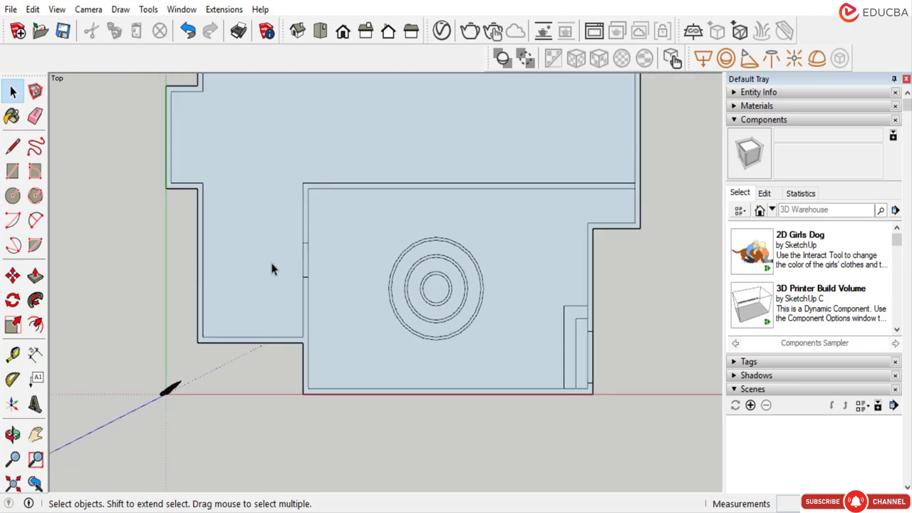
Place two horizontal guides in the left alcove, each 1' inside its lower and upper inner walls.
{"action": "scroll", "coordinate": [261, 229], "scroll_direction": "down", "scroll_amount": 1}
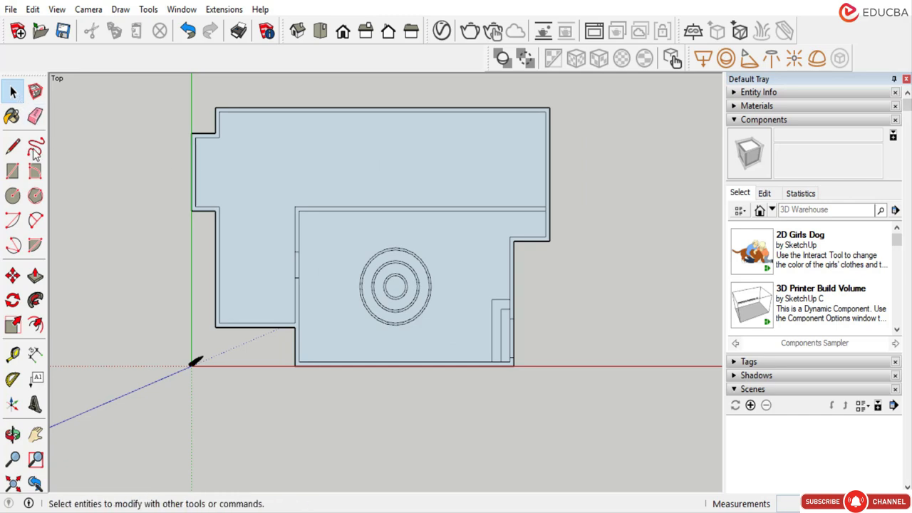
{"action": "scroll", "coordinate": [187, 190], "scroll_direction": "up", "scroll_amount": 2}
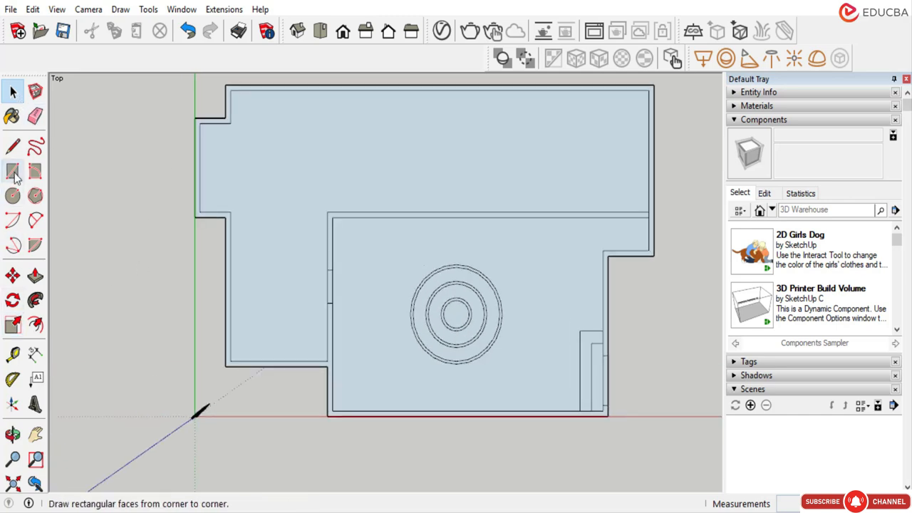
{"action": "left_click", "coordinate": [12, 354]}
{"action": "scroll", "coordinate": [217, 202], "scroll_direction": "up", "scroll_amount": 2}
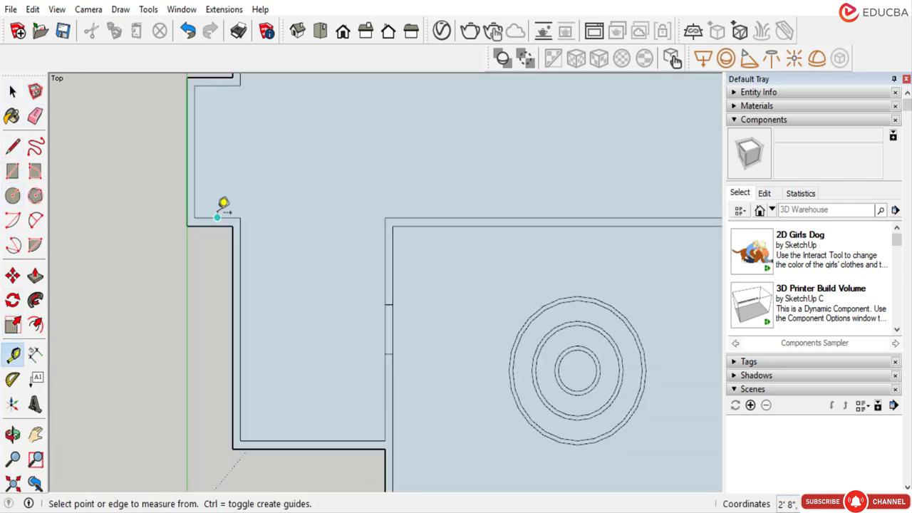
{"action": "left_click", "coordinate": [217, 216]}
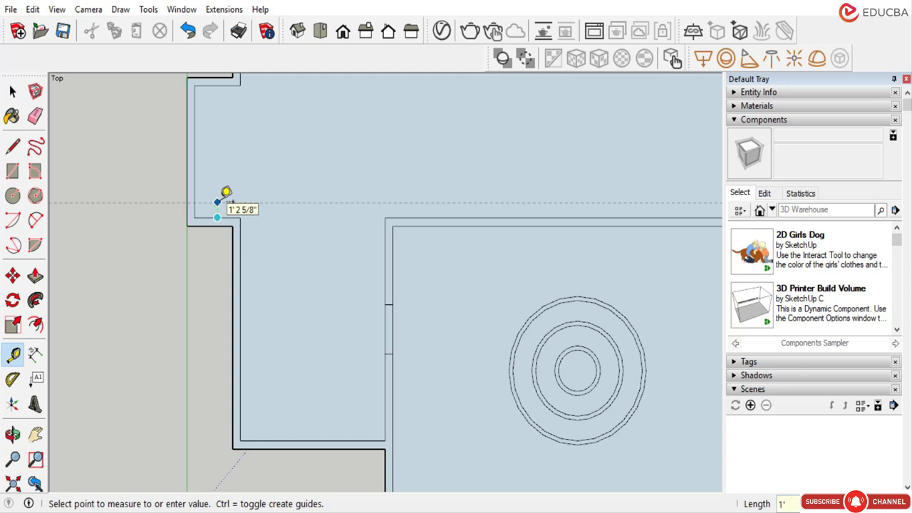
{"action": "left_click", "coordinate": [217, 202]}
{"action": "left_click", "coordinate": [217, 86]}
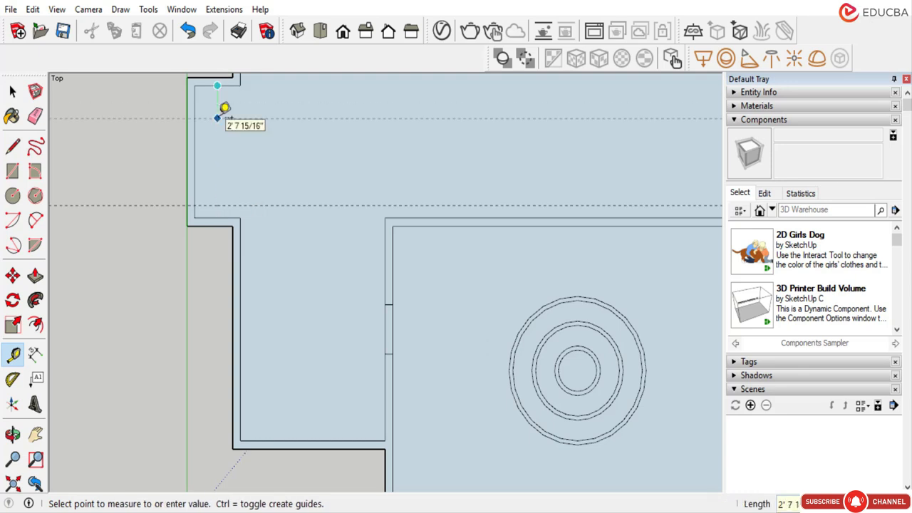
{"action": "type", "text": "1"}
{"action": "key", "text": "Return"}
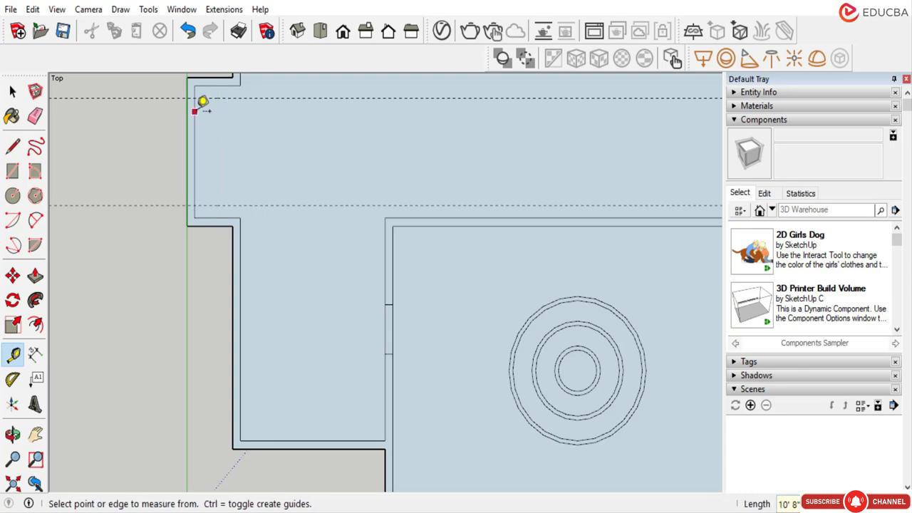
Place a vertical guide 1' inside the alcove's left inner wall and another about 4' further right.
{"action": "left_click", "coordinate": [195, 111]}
{"action": "type", "text": "1'"}
{"action": "key", "text": "Return"}
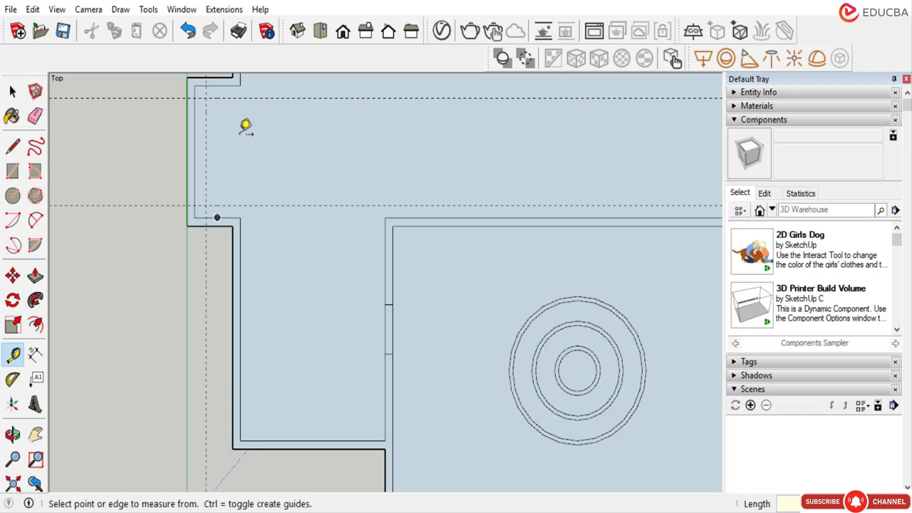
{"action": "left_click", "coordinate": [205, 126]}
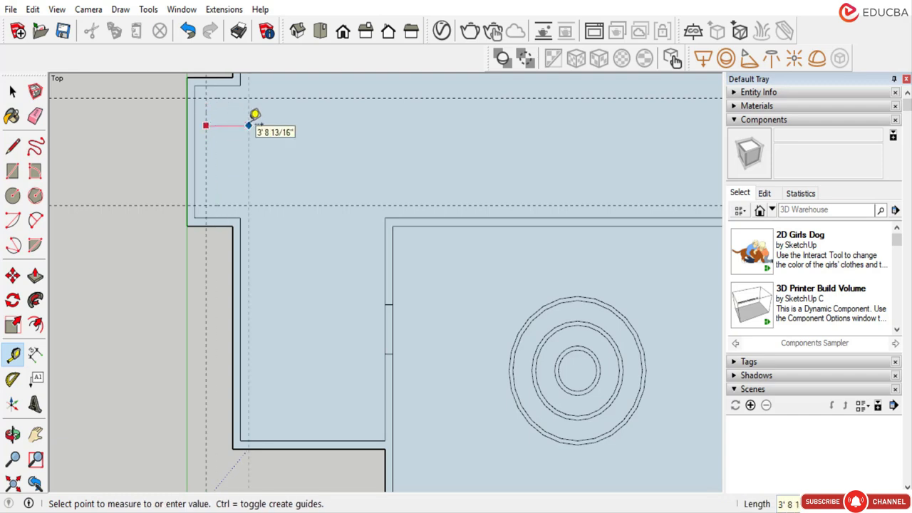
{"action": "key", "text": "Return"}
Draw a rectangle between the four guide intersections in the alcove and erase the guides.
{"action": "left_click", "coordinate": [13, 91]}
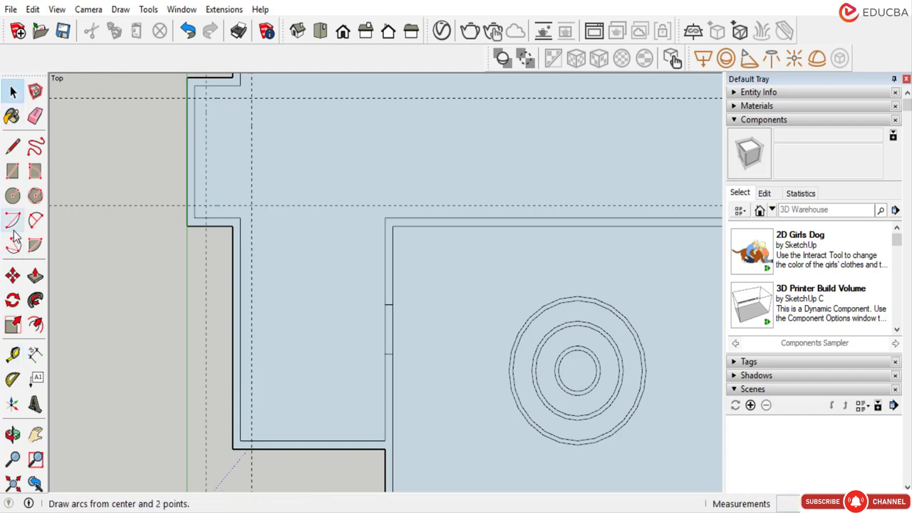
{"action": "left_click", "coordinate": [12, 173]}
{"action": "scroll", "coordinate": [187, 103], "scroll_direction": "up", "scroll_amount": 1}
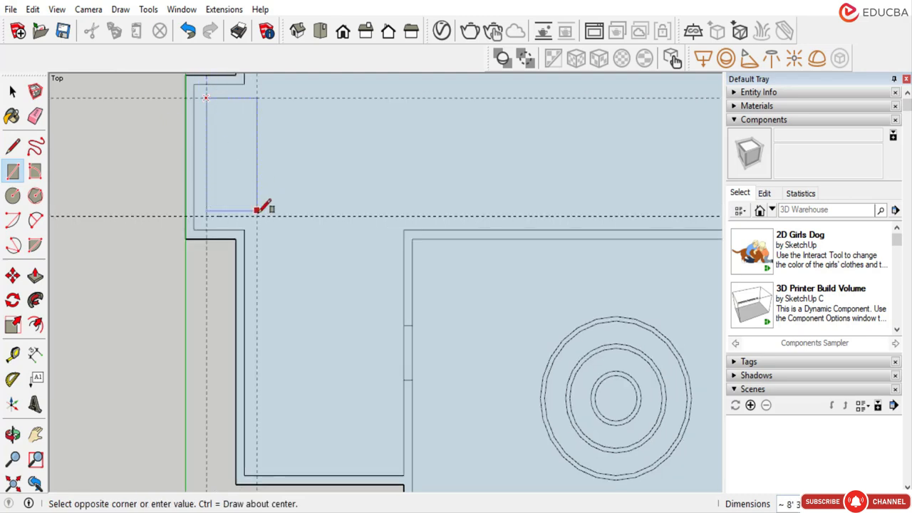
{"action": "scroll", "coordinate": [260, 211], "scroll_direction": "down", "scroll_amount": 3}
{"action": "left_click", "coordinate": [36, 116]}
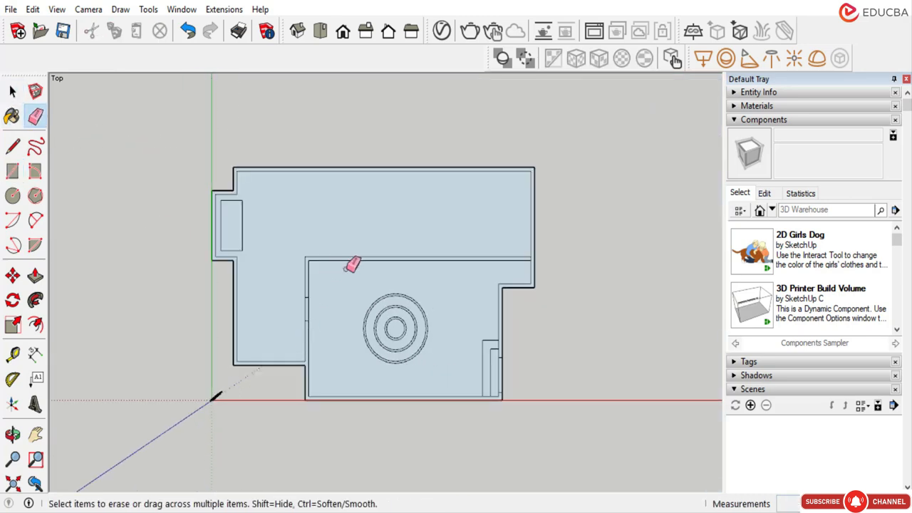
{"action": "scroll", "coordinate": [413, 361], "scroll_direction": "up", "scroll_amount": 1}
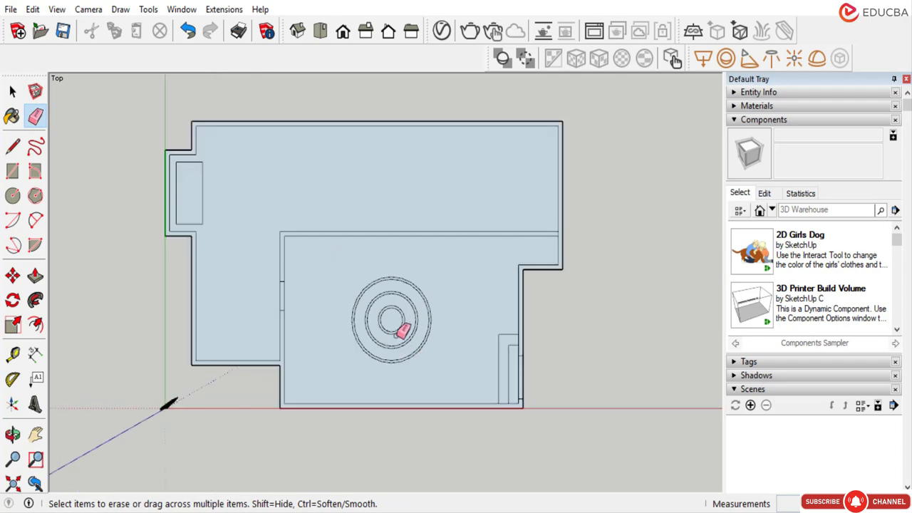
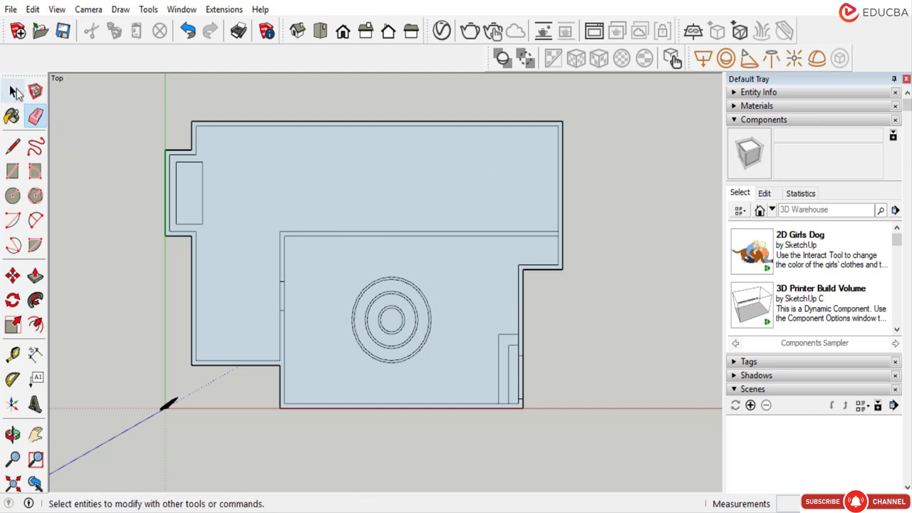
Place a vertical guide 15' from the upper room's right inner wall and a second one 2' to its left.
{"action": "left_click", "coordinate": [12, 91]}
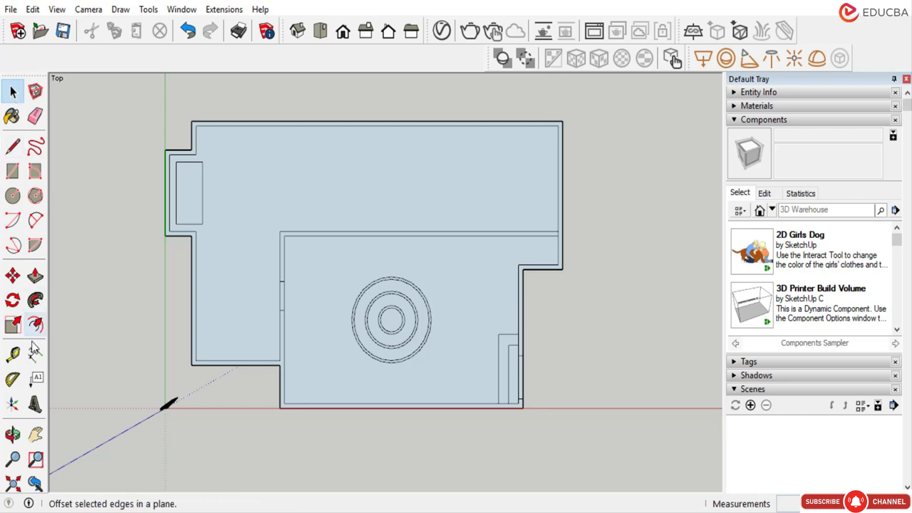
{"action": "left_click", "coordinate": [12, 354]}
{"action": "scroll", "coordinate": [534, 178], "scroll_direction": "up", "scroll_amount": 2}
{"action": "scroll", "coordinate": [462, 140], "scroll_direction": "down", "scroll_amount": 1}
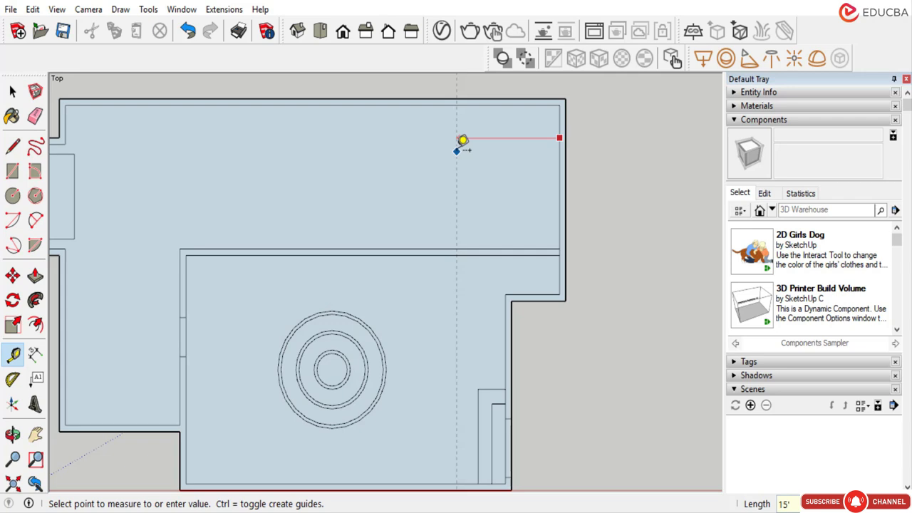
{"action": "left_click", "coordinate": [462, 141]}
{"action": "scroll", "coordinate": [438, 221], "scroll_direction": "down", "scroll_amount": 1}
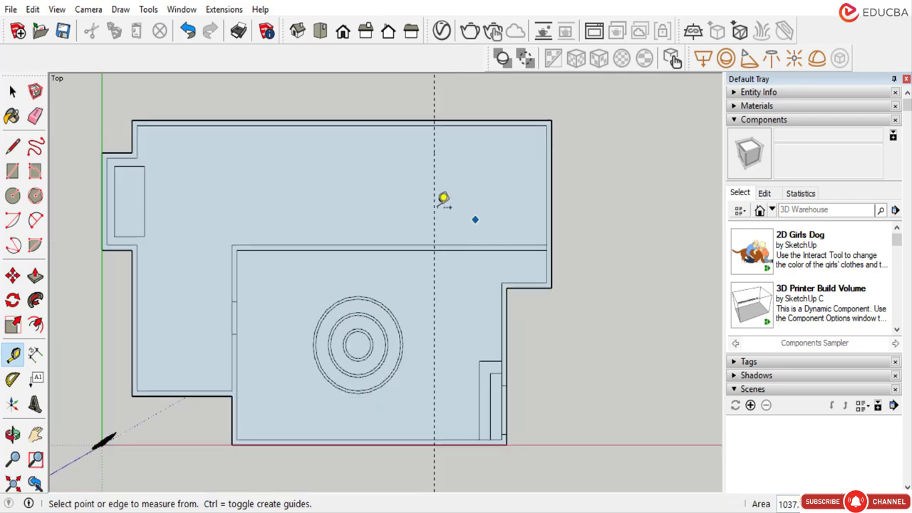
{"action": "scroll", "coordinate": [434, 139], "scroll_direction": "up", "scroll_amount": 1}
{"action": "left_click", "coordinate": [434, 150]}
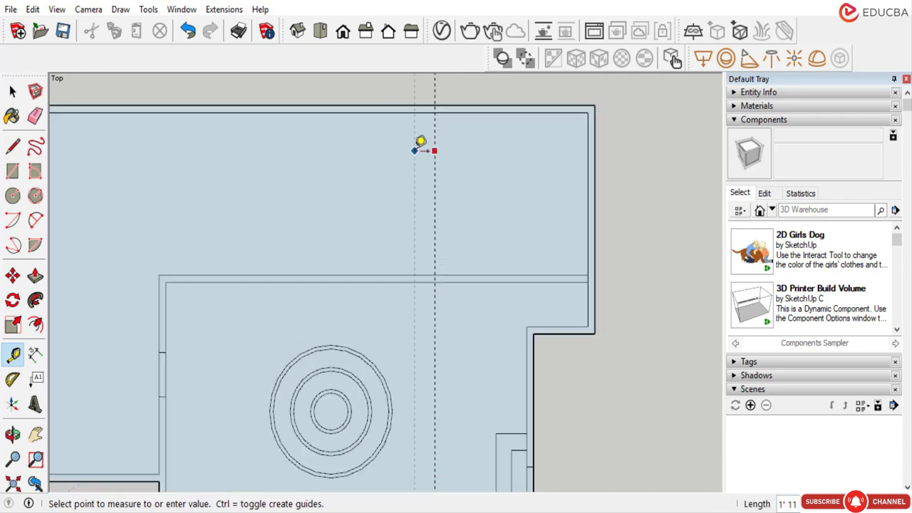
{"action": "type", "text": "2'"}
{"action": "key", "text": "Return"}
{"action": "scroll", "coordinate": [427, 203], "scroll_direction": "down", "scroll_amount": 1}
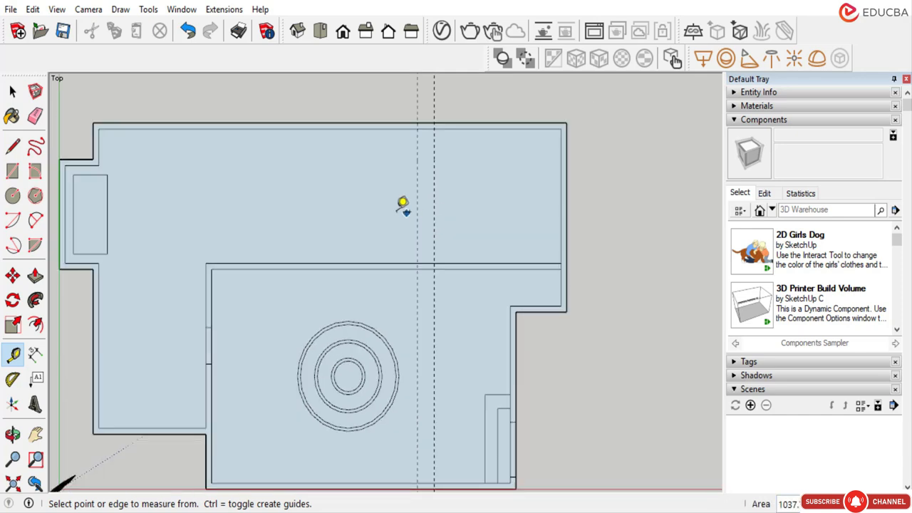
Add a vertical guide 1' left of the leftmost guide and another 8' beyond it in the upper room.
{"action": "left_click", "coordinate": [422, 149]}
{"action": "scroll", "coordinate": [409, 142], "scroll_direction": "up", "scroll_amount": 2}
{"action": "type", "text": "10"}
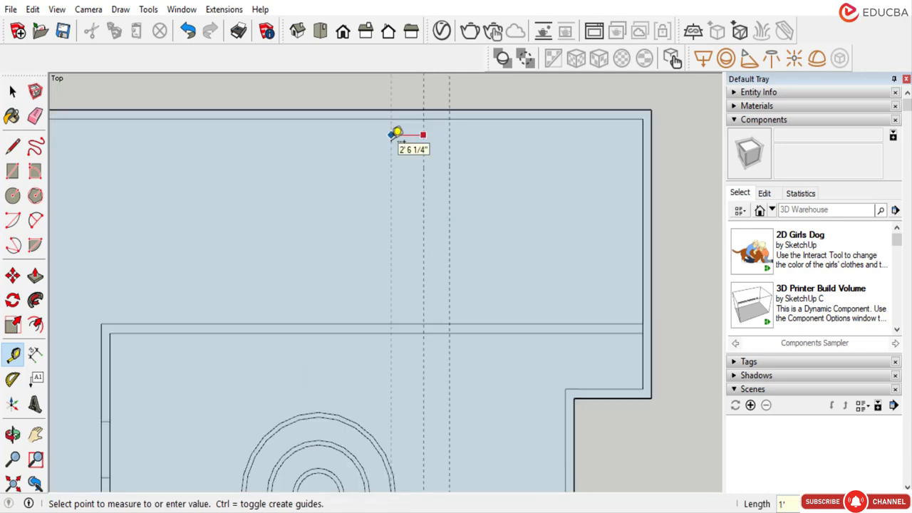
{"action": "type", "text": "'"}
{"action": "key", "text": "Return"}
{"action": "left_click", "coordinate": [411, 138]}
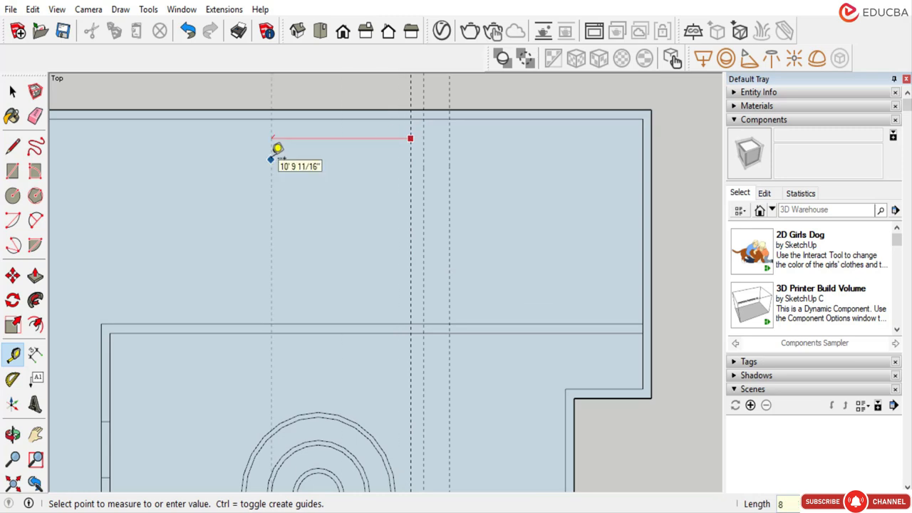
{"action": "key", "text": "Return"}
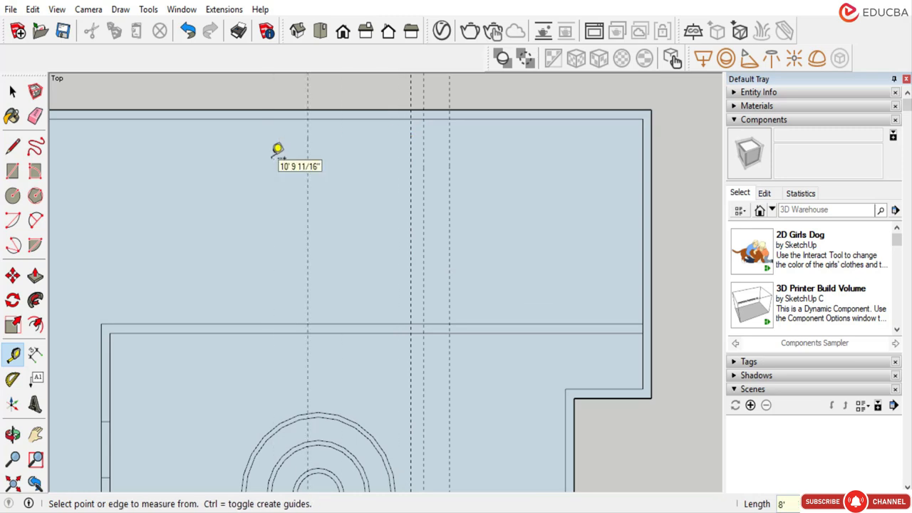
{"action": "scroll", "coordinate": [307, 164], "scroll_direction": "down", "scroll_amount": 2}
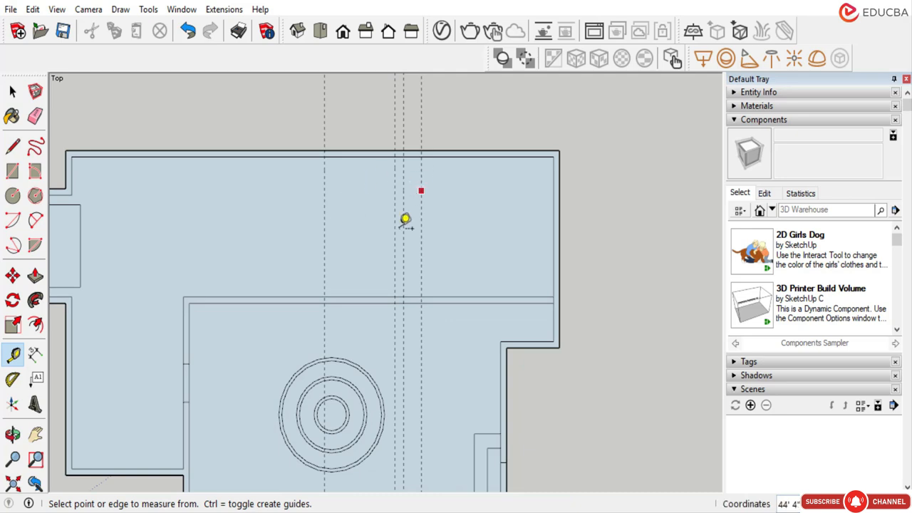
{"action": "scroll", "coordinate": [408, 214], "scroll_direction": "down", "scroll_amount": 1}
{"action": "scroll", "coordinate": [362, 186], "scroll_direction": "up", "scroll_amount": 1}
{"action": "left_click", "coordinate": [12, 89]}
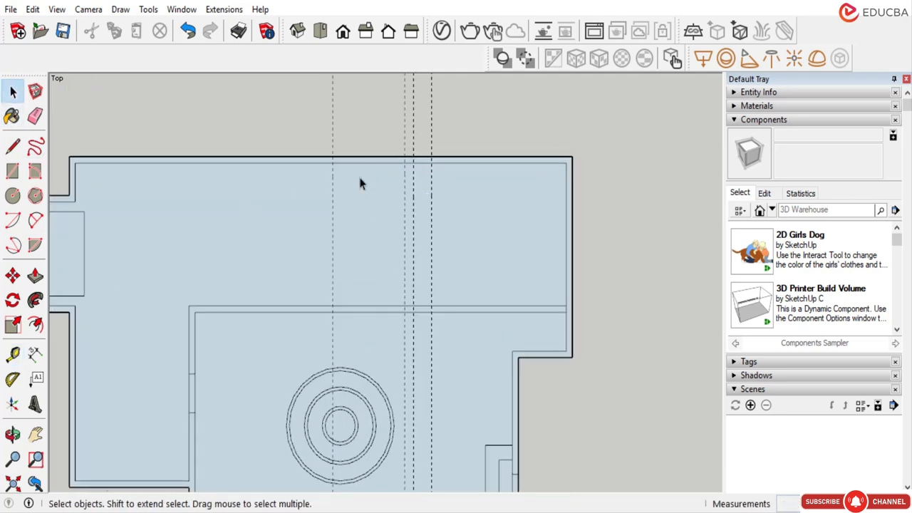
{"action": "scroll", "coordinate": [379, 184], "scroll_direction": "down", "scroll_amount": 1}
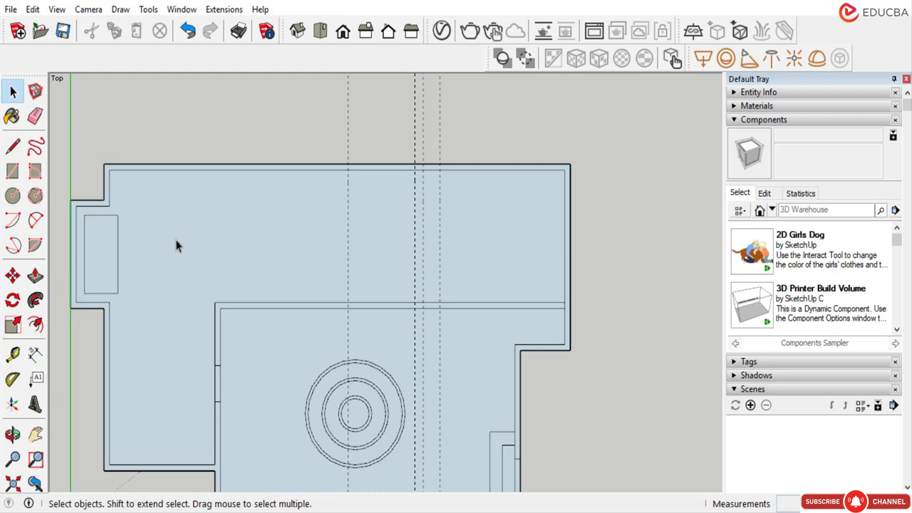
{"action": "left_click", "coordinate": [12, 354]}
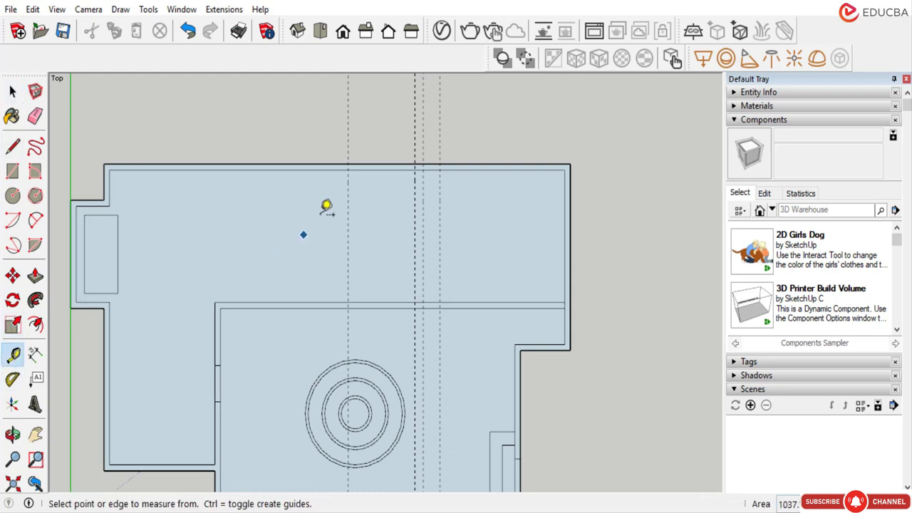
{"action": "scroll", "coordinate": [354, 183], "scroll_direction": "up", "scroll_amount": 1}
{"action": "left_click", "coordinate": [351, 184]}
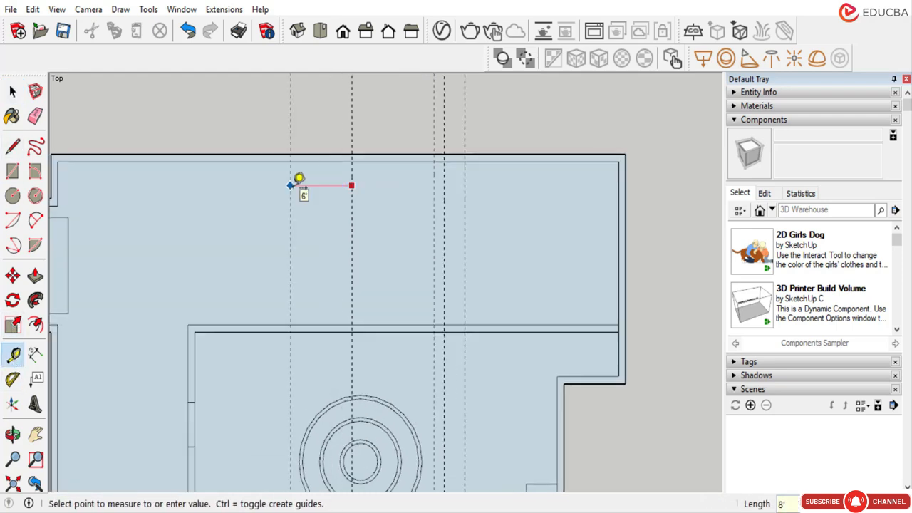
{"action": "key", "text": "Return"}
Place a vertical guide 2' left of the leftmost guide and another 8' further left across the upper room.
{"action": "left_click", "coordinate": [13, 354]}
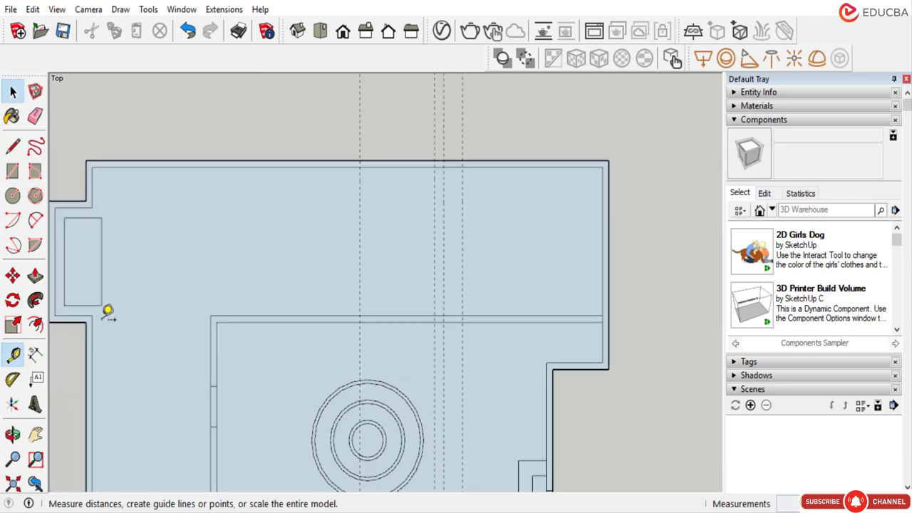
{"action": "left_click", "coordinate": [360, 114]}
{"action": "type", "text": "2"}
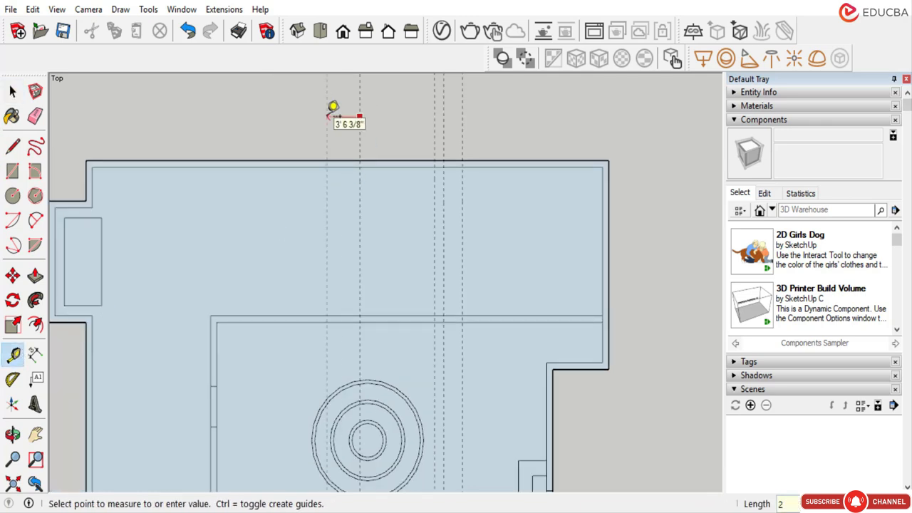
{"action": "key", "text": "Return"}
{"action": "left_click", "coordinate": [340, 119]}
{"action": "type", "text": "8"}
{"action": "key", "text": "Return"}
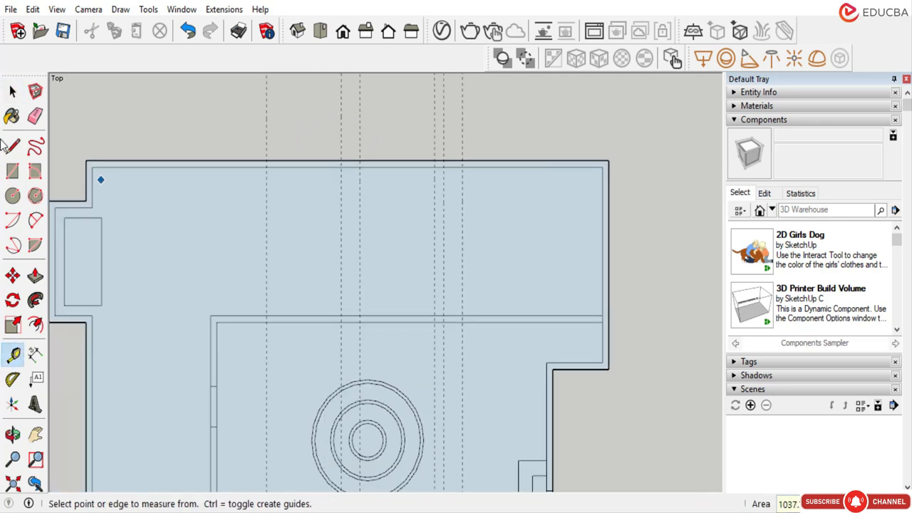
{"action": "left_click", "coordinate": [12, 91]}
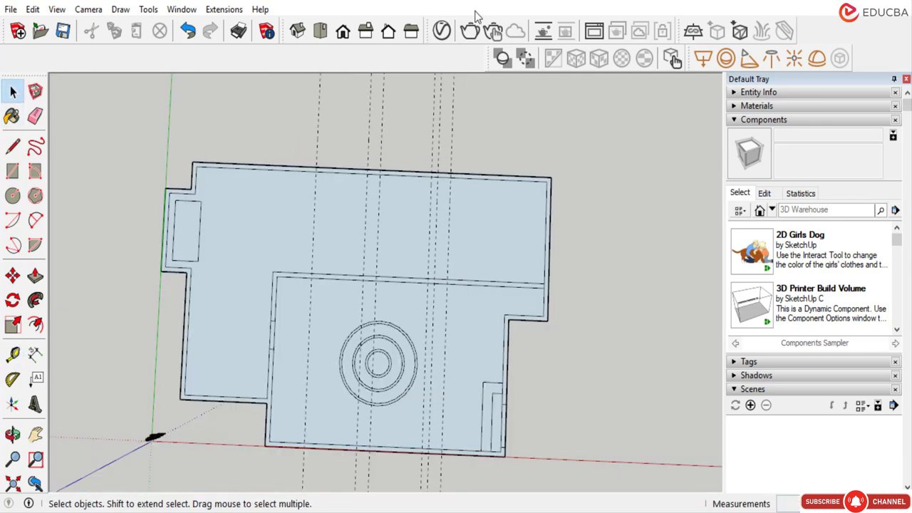
In top view, place a horizontal guide about 1' below the upper room's top inner wall and another 6' below it.
{"action": "left_click", "coordinate": [318, 31]}
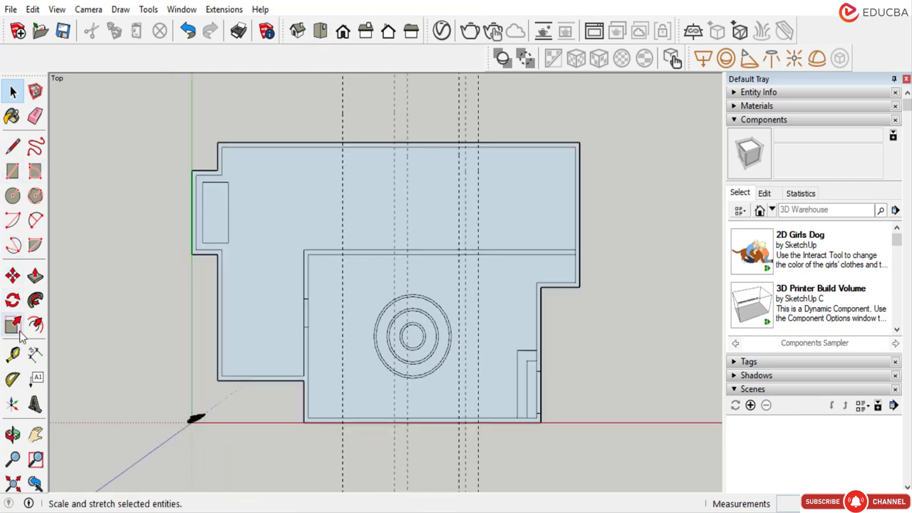
{"action": "left_click", "coordinate": [13, 354]}
{"action": "scroll", "coordinate": [354, 146], "scroll_direction": "up", "scroll_amount": 2}
{"action": "scroll", "coordinate": [352, 148], "scroll_direction": "up", "scroll_amount": 1}
{"action": "left_click", "coordinate": [359, 143]}
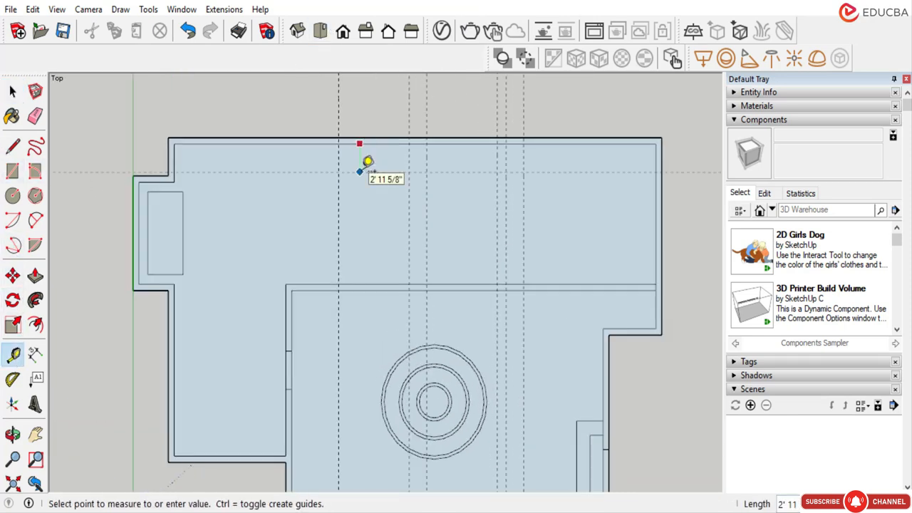
{"action": "key", "text": "Return"}
{"action": "left_click", "coordinate": [376, 154]}
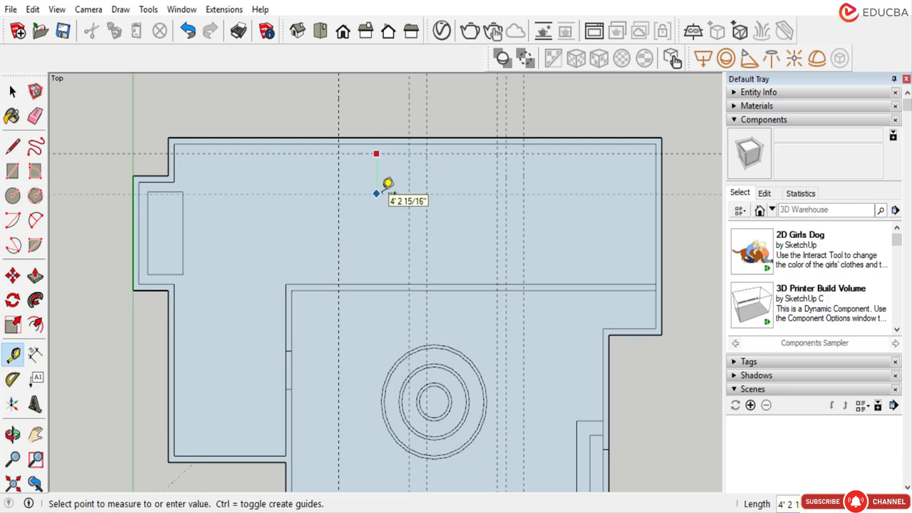
{"action": "type", "text": "6'"}
{"action": "key", "text": "Return"}
Draw an 8' by 6' rectangle between the guide intersections in the upper room.
{"action": "key", "text": "r"}
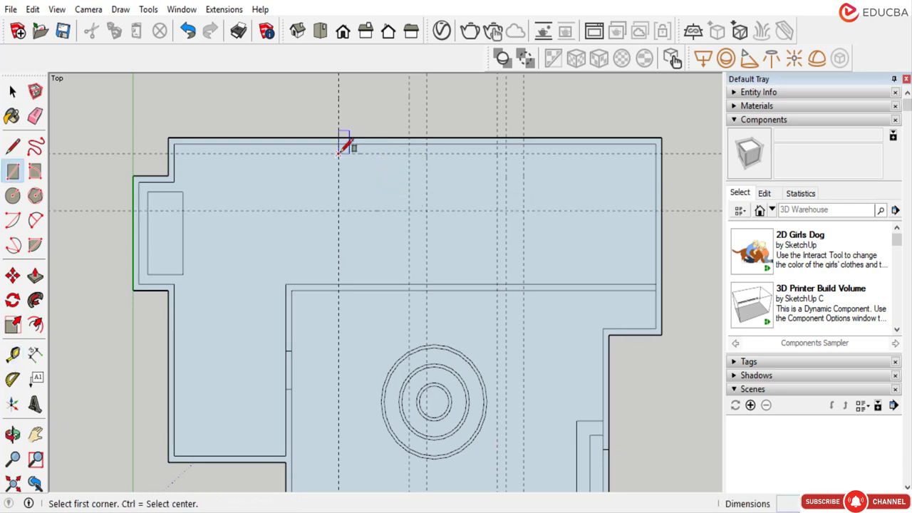
{"action": "left_click", "coordinate": [339, 153]}
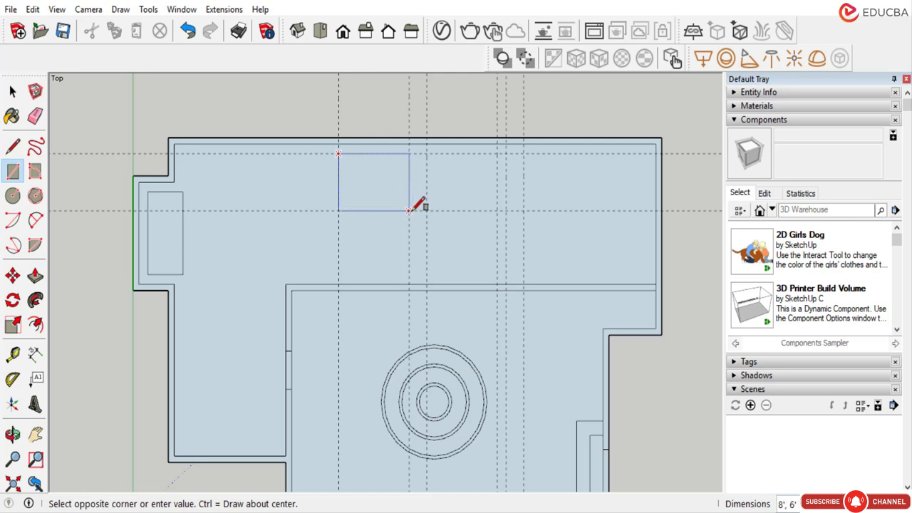
{"action": "left_click", "coordinate": [410, 210]}
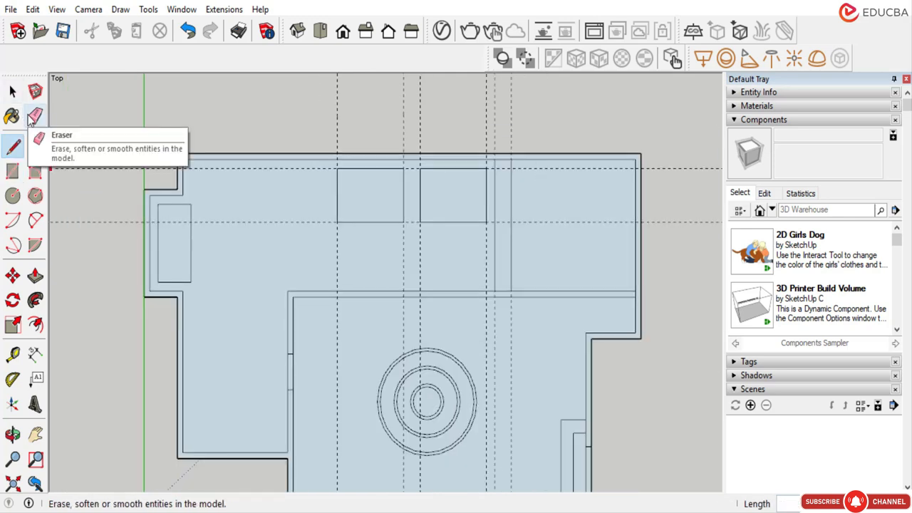
Erase all the vertical and horizontal guides used for the upper room's rectangles.
{"action": "left_click", "coordinate": [36, 116]}
{"action": "left_click_drag", "start_coordinate": [539, 116], "coordinate": [321, 116]}
{"action": "scroll", "coordinate": [563, 225], "scroll_direction": "down", "scroll_amount": 1}
{"action": "left_click_drag", "start_coordinate": [619, 163], "coordinate": [619, 222]}
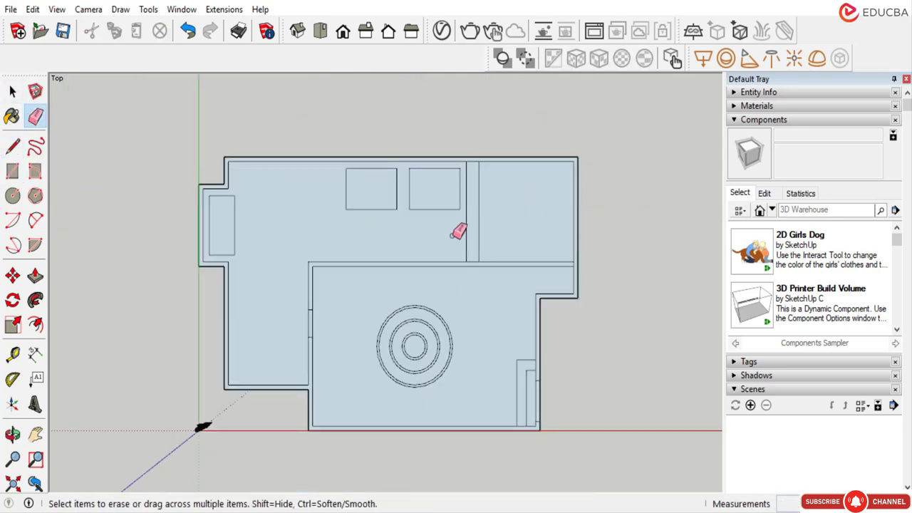
{"action": "key", "text": "space"}
Place a vertical guide 4' to the left of the partition wall's left face in the narrow lower-left area.
{"action": "scroll", "coordinate": [353, 225], "scroll_direction": "up", "scroll_amount": 1}
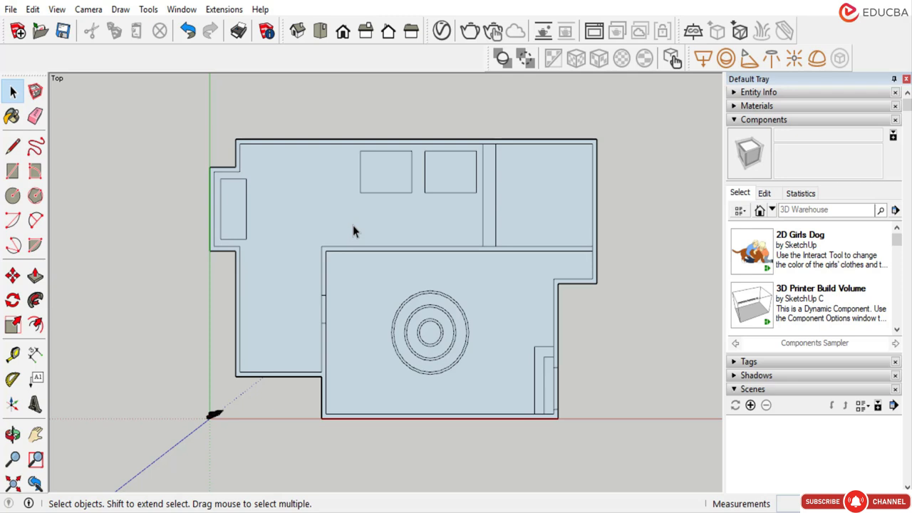
{"action": "scroll", "coordinate": [352, 225], "scroll_direction": "up", "scroll_amount": 3}
{"action": "key", "text": "t"}
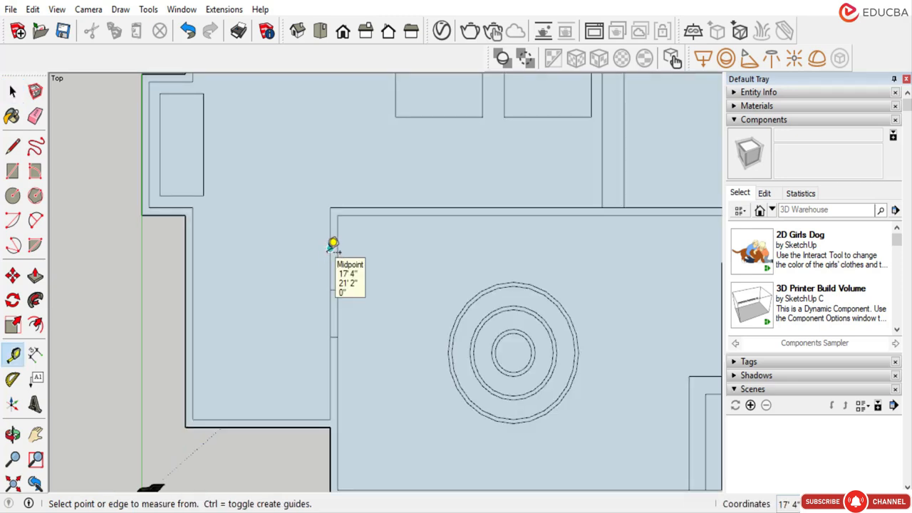
{"action": "left_click", "coordinate": [329, 248]}
{"action": "scroll", "coordinate": [291, 248], "scroll_direction": "down", "scroll_amount": 1}
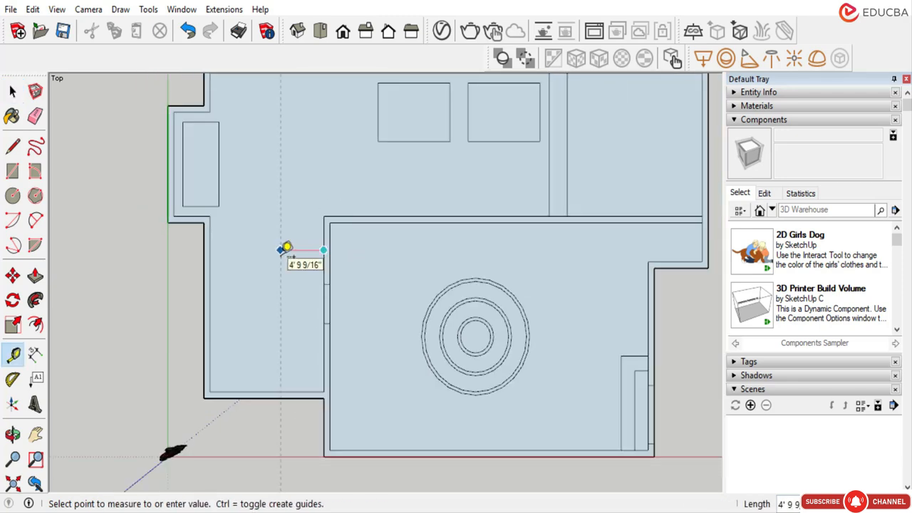
{"action": "left_click", "coordinate": [284, 248]}
{"action": "scroll", "coordinate": [282, 374], "scroll_direction": "up", "scroll_amount": 1}
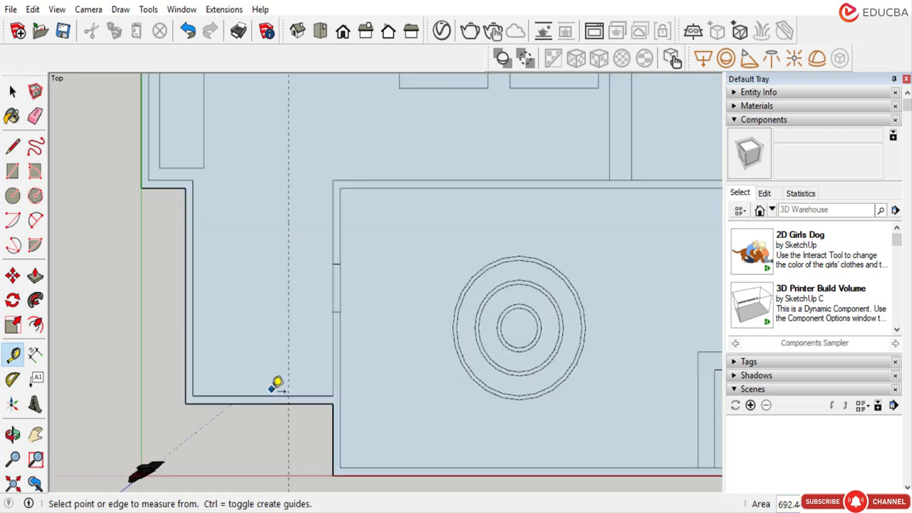
Place a horizontal guide 4' above the lower-left area's bottom inner wall and another 10' above it.
{"action": "left_click", "coordinate": [262, 395]}
{"action": "left_click", "coordinate": [262, 346]}
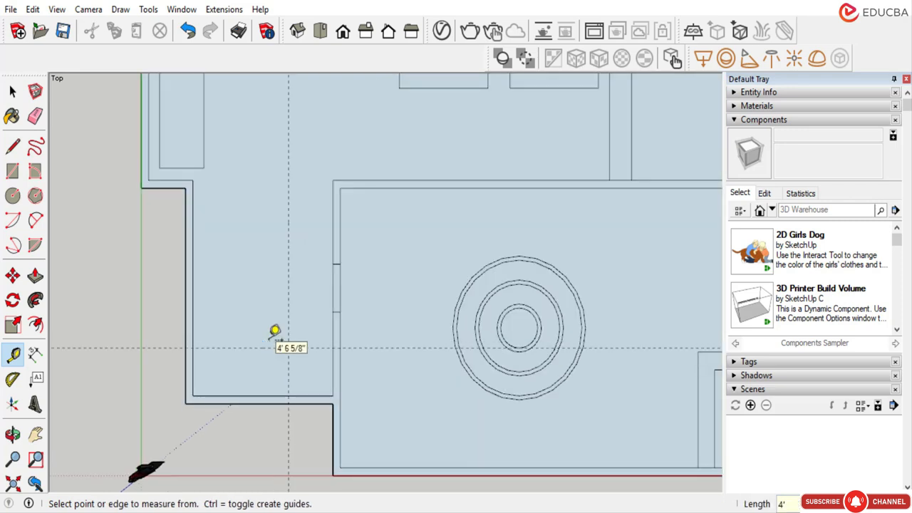
{"action": "left_click", "coordinate": [262, 348]}
{"action": "key", "text": "Escape"}
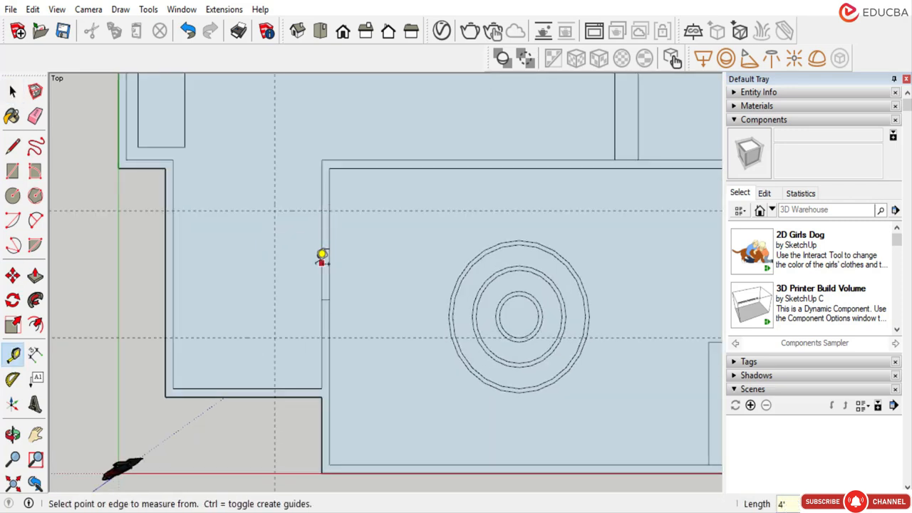
Draw lines along the guides to form a 4' by 10' rectangle against the partition wall's left face.
{"action": "scroll", "coordinate": [293, 286], "scroll_direction": "down", "scroll_amount": 2}
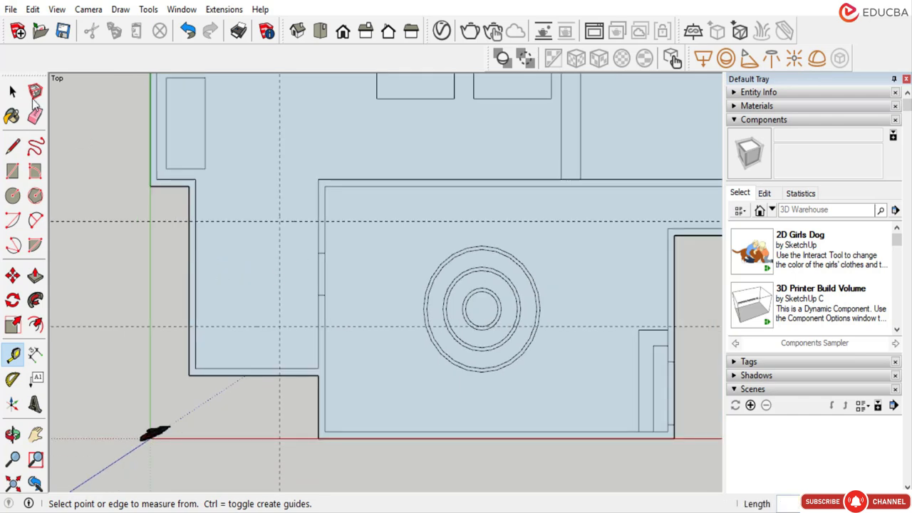
{"action": "left_click", "coordinate": [12, 91]}
{"action": "key", "text": "l"}
{"action": "scroll", "coordinate": [324, 214], "scroll_direction": "up", "scroll_amount": 2}
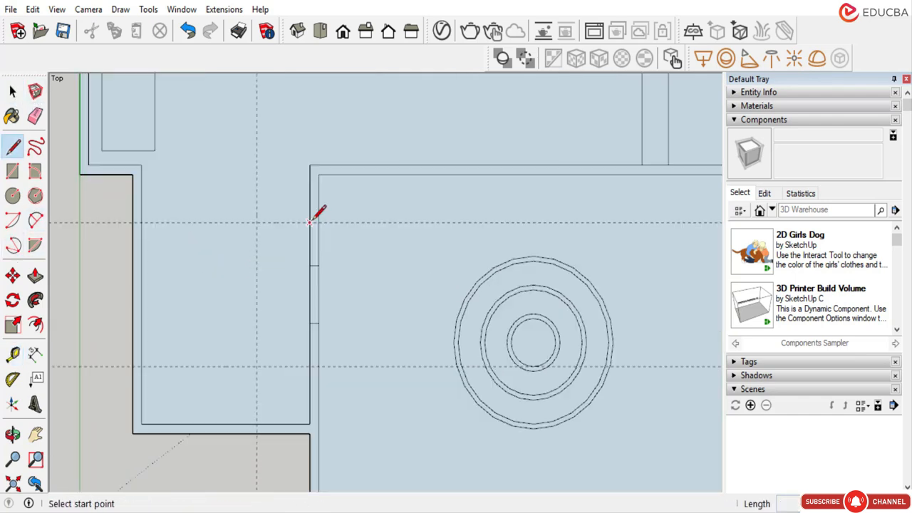
{"action": "left_click", "coordinate": [309, 222]}
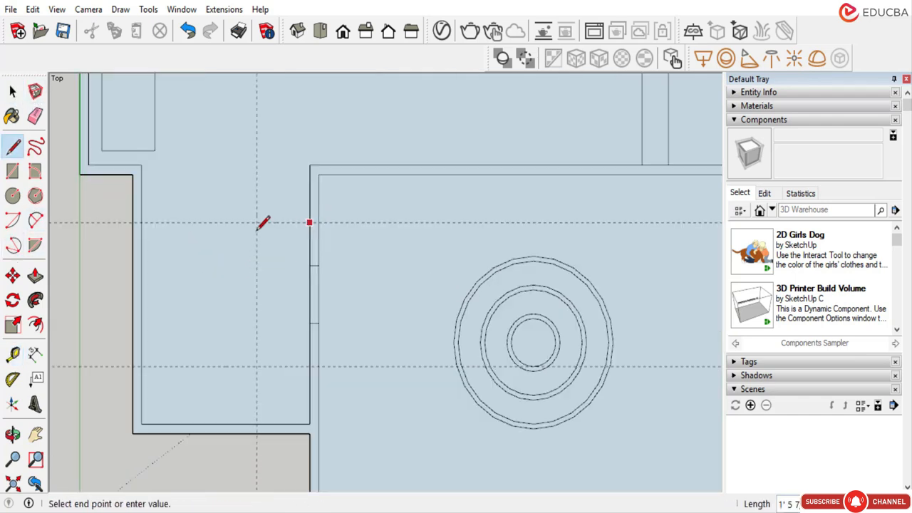
{"action": "left_click", "coordinate": [256, 367]}
{"action": "left_click", "coordinate": [309, 366]}
{"action": "scroll", "coordinate": [259, 300], "scroll_direction": "down", "scroll_amount": 1}
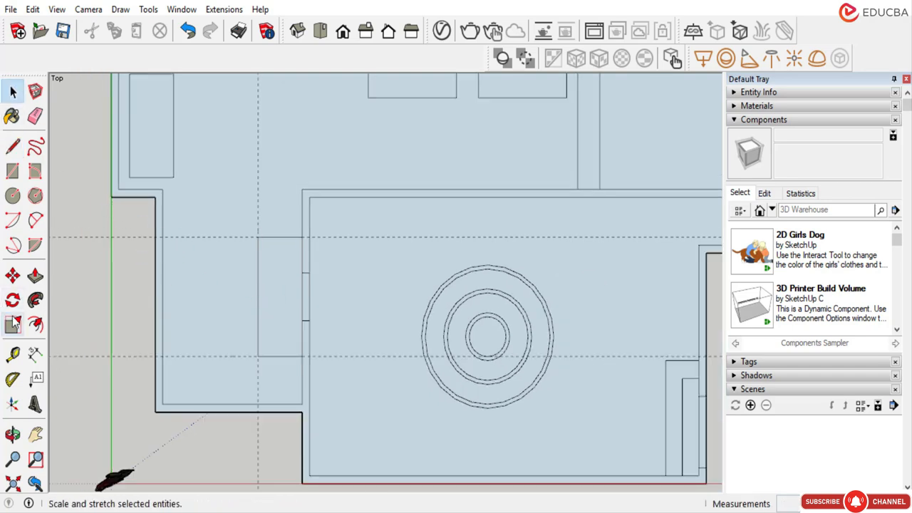
Place a vertical guide 4" left of the guide along the new rectangle's left edge.
{"action": "left_click", "coordinate": [12, 354]}
{"action": "scroll", "coordinate": [252, 242], "scroll_direction": "up", "scroll_amount": 1}
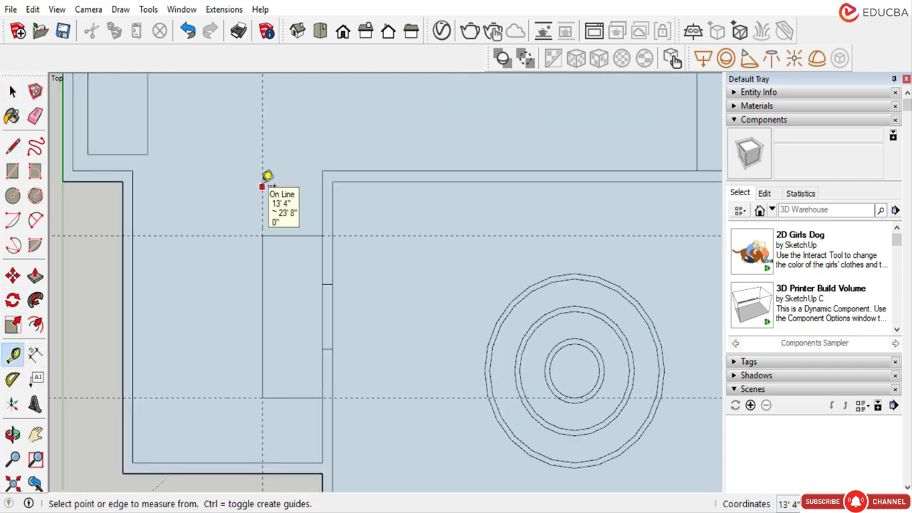
{"action": "left_click", "coordinate": [265, 179]}
{"action": "scroll", "coordinate": [245, 186], "scroll_direction": "up", "scroll_amount": 1}
{"action": "key", "text": "Escape"}
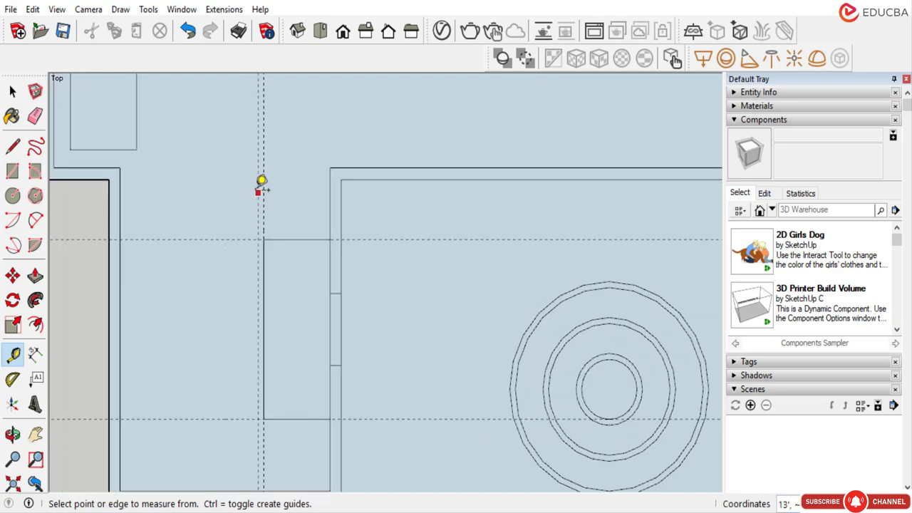
Try placing a vertical guide 2' left of the leftmost guide and starting one more beyond it.
{"action": "left_click", "coordinate": [261, 180]}
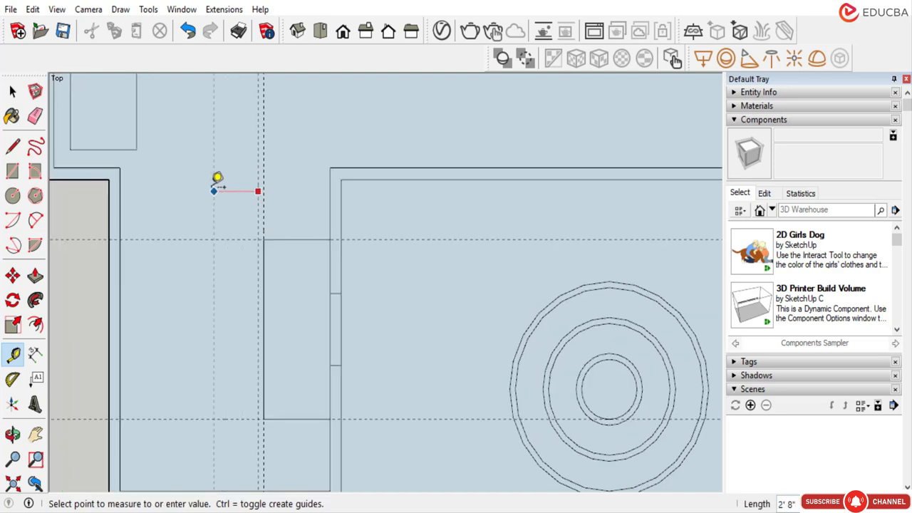
{"action": "type", "text": "2'"}
{"action": "key", "text": "Return"}
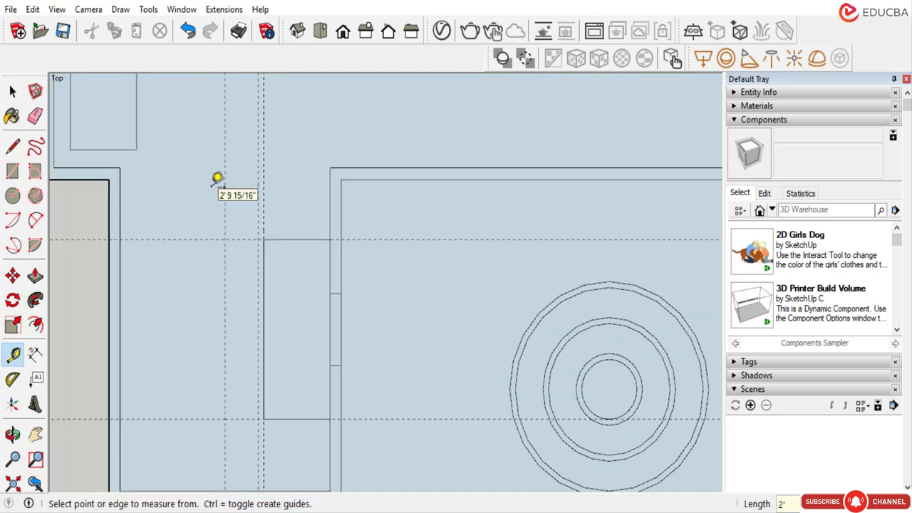
{"action": "left_click", "coordinate": [225, 186]}
{"action": "type", "text": "4"}
{"action": "key", "text": "Escape"}
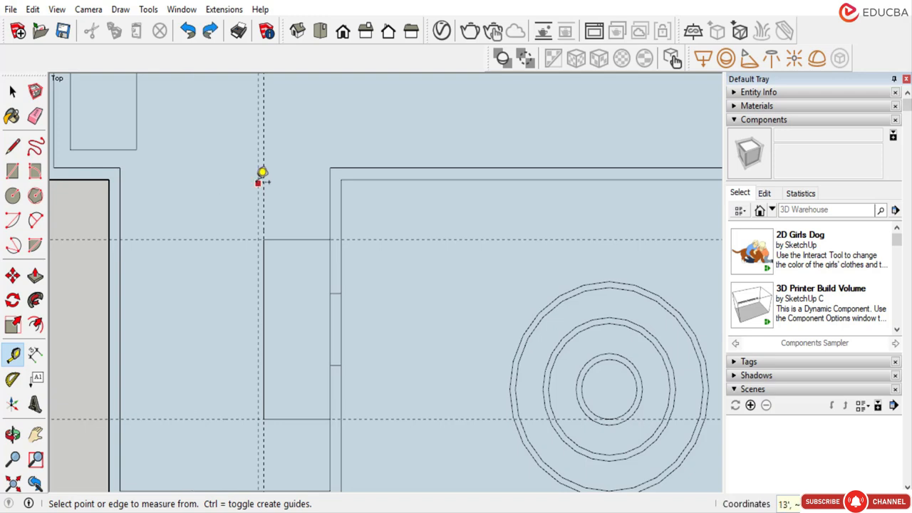
Place three more vertical guides moving left from the leftmost guide, spaced 3', 4" and about 3' in turn.
{"action": "left_click", "coordinate": [225, 184]}
{"action": "type", "text": "3'"}
{"action": "key", "text": "Return"}
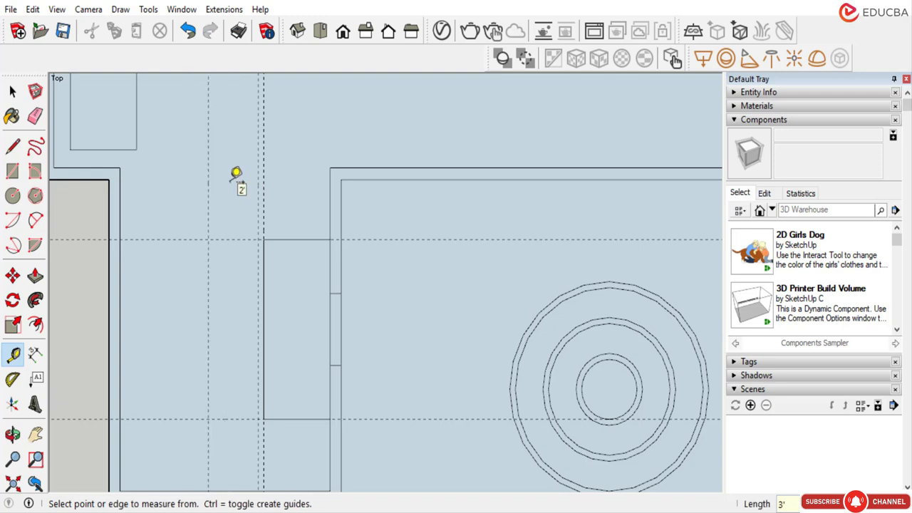
{"action": "left_click", "coordinate": [208, 173]}
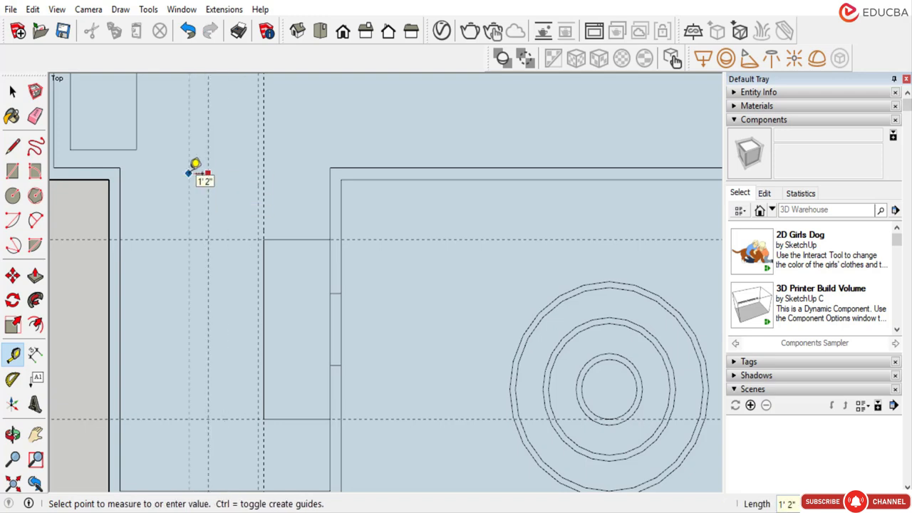
{"action": "key", "text": "Return"}
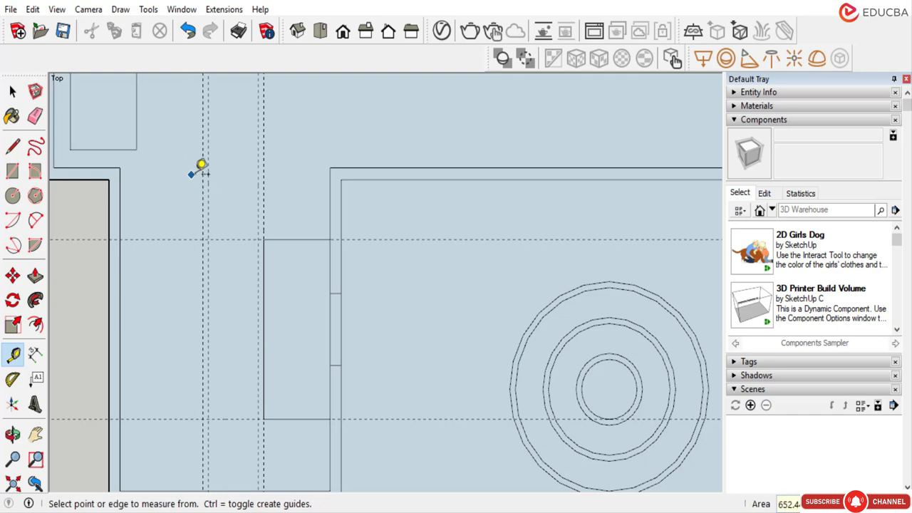
{"action": "left_click", "coordinate": [202, 170]}
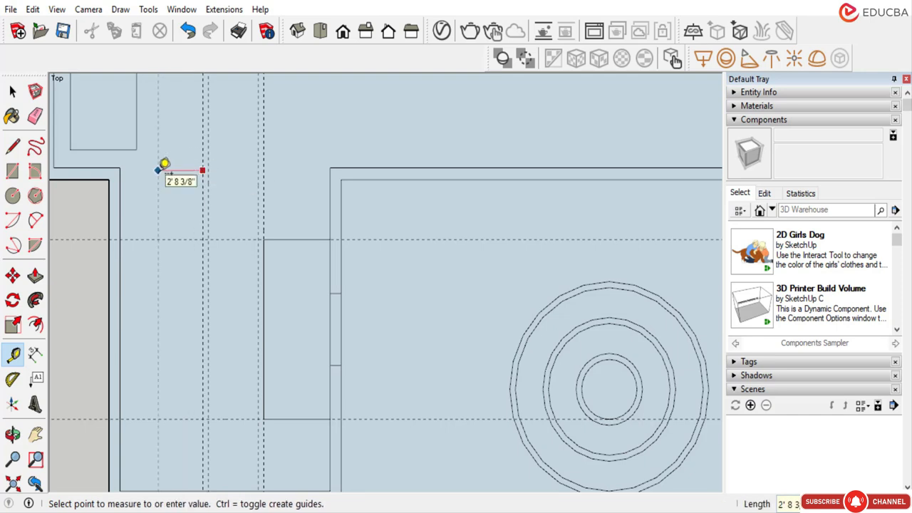
{"action": "left_click", "coordinate": [159, 169]}
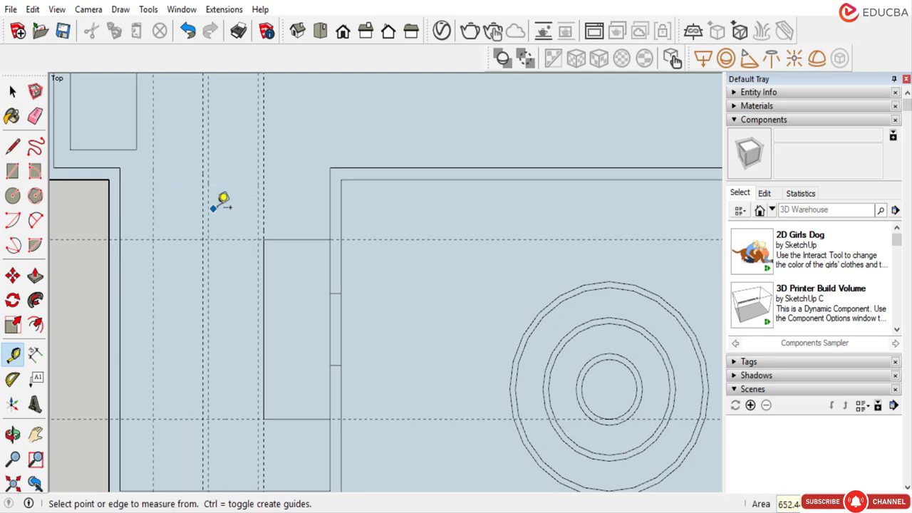
Try placing a horizontal guide 4' above the guide along the new rectangle's bottom edge.
{"action": "scroll", "coordinate": [224, 202], "scroll_direction": "down", "scroll_amount": 2}
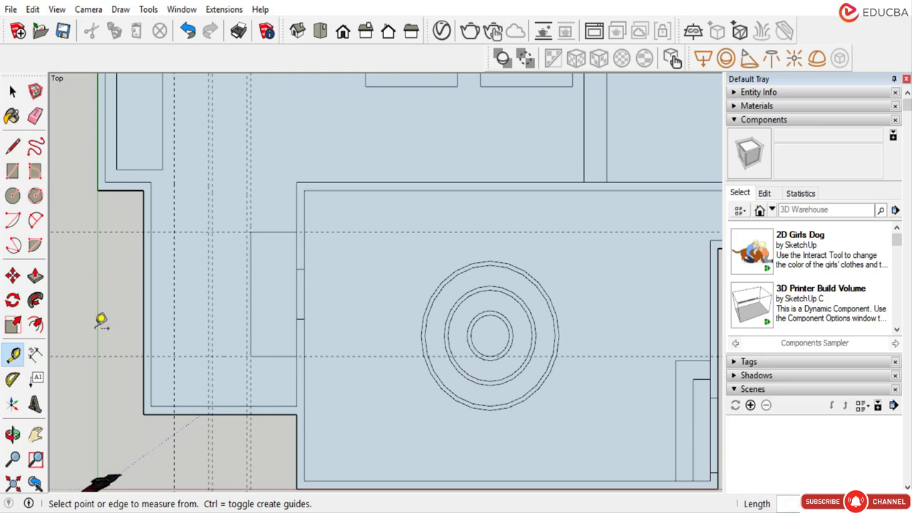
{"action": "scroll", "coordinate": [203, 342], "scroll_direction": "up", "scroll_amount": 1}
{"action": "left_click", "coordinate": [190, 361]}
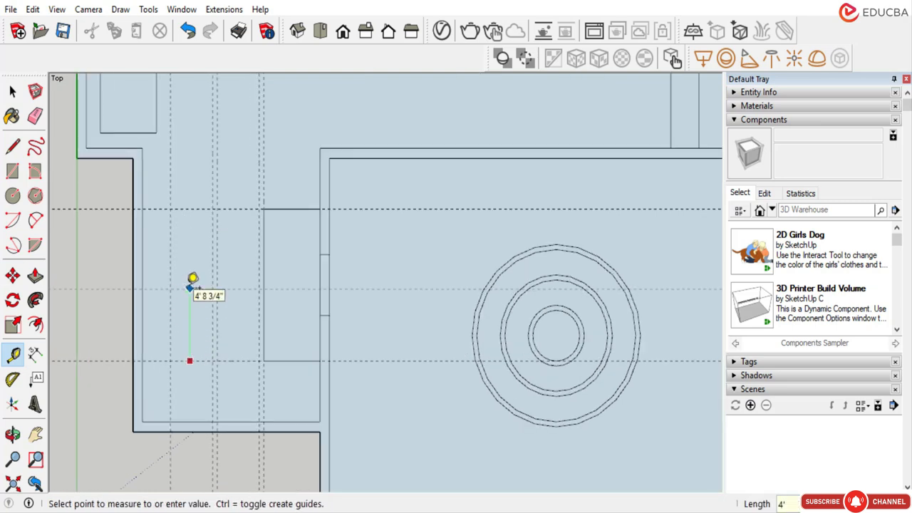
{"action": "left_click", "coordinate": [191, 287]}
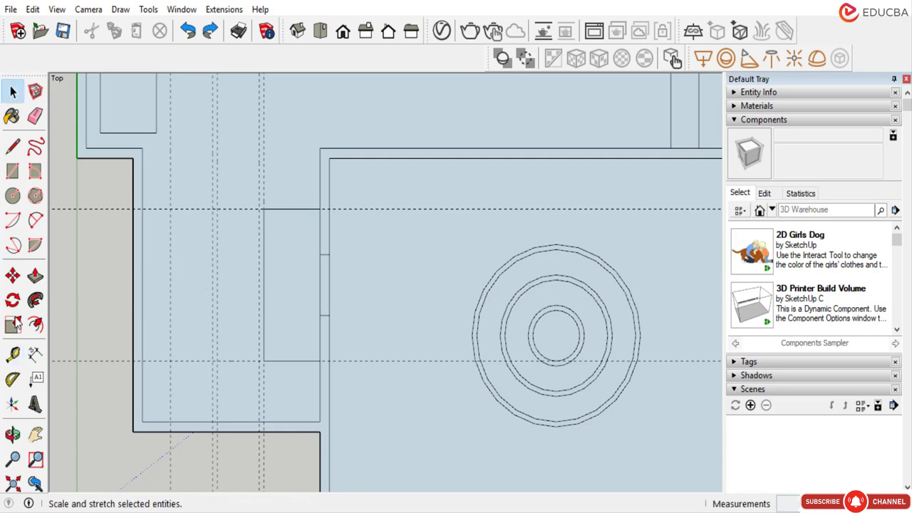
Place two horizontal guides at the new rectangle's mid-height, the higher 4'8" below its top edge, and another 4" above that top edge.
{"action": "scroll", "coordinate": [195, 279], "scroll_direction": "up", "scroll_amount": 1}
{"action": "left_click", "coordinate": [192, 284]}
{"action": "left_click", "coordinate": [185, 184]}
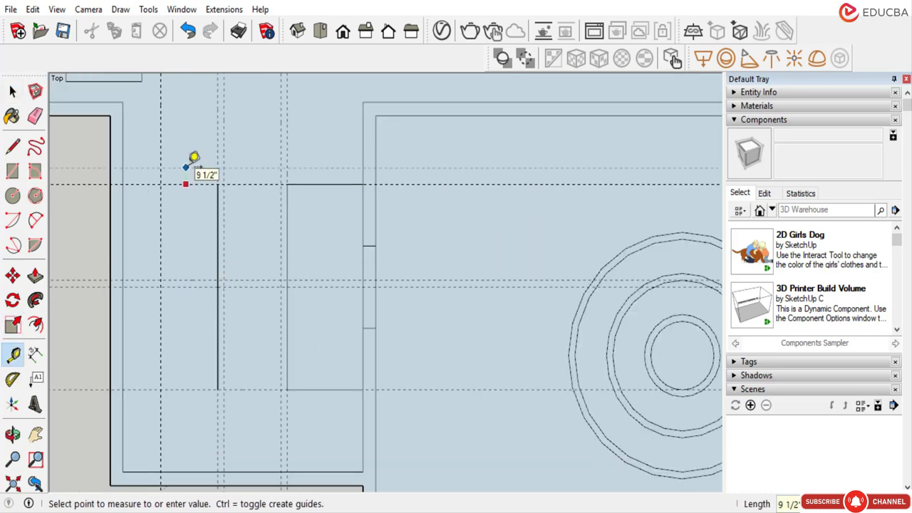
{"action": "left_click", "coordinate": [187, 166]}
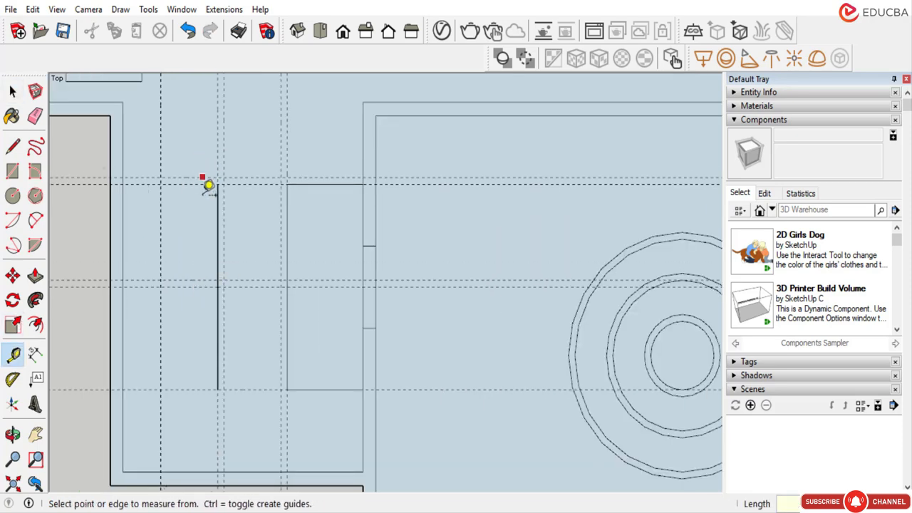
Place a horizontal guide about 4' above the guide just over the new rectangle's top edge.
{"action": "scroll", "coordinate": [203, 176], "scroll_direction": "down", "scroll_amount": 1}
{"action": "left_click", "coordinate": [197, 182]}
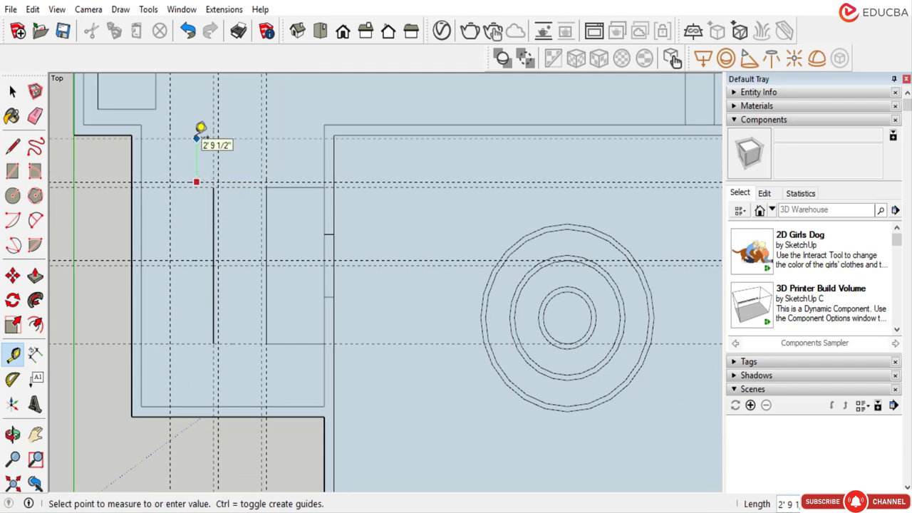
{"action": "left_click", "coordinate": [200, 127]}
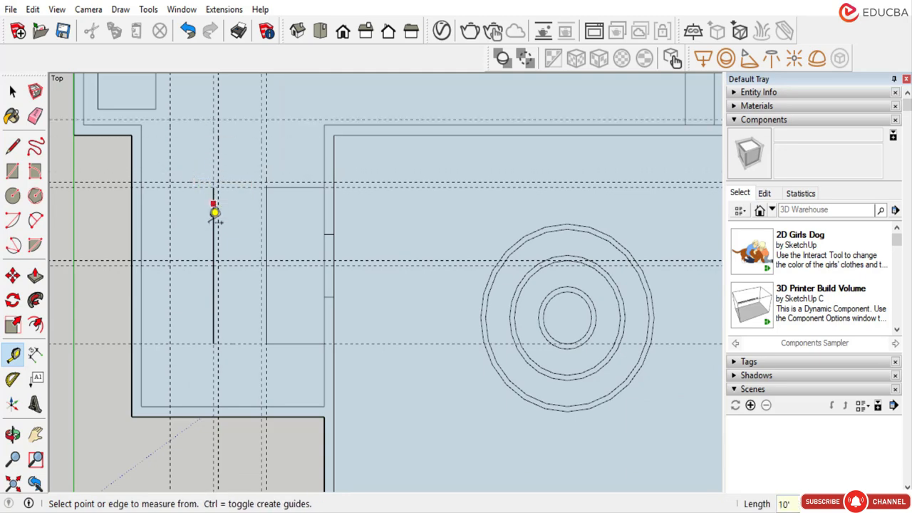
{"action": "scroll", "coordinate": [207, 244], "scroll_direction": "down", "scroll_amount": 1}
{"action": "left_click", "coordinate": [9, 93]}
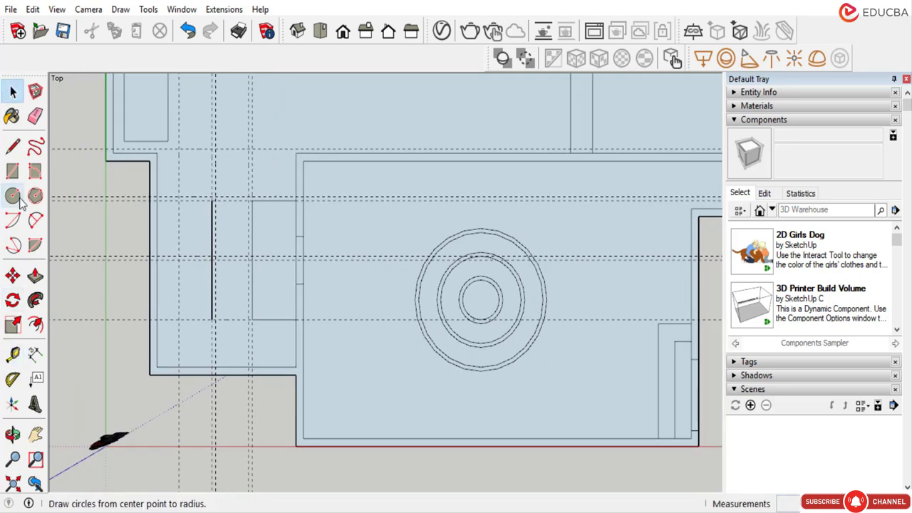
{"action": "left_click", "coordinate": [12, 171]}
{"action": "scroll", "coordinate": [149, 157], "scroll_direction": "up", "scroll_amount": 1}
{"action": "scroll", "coordinate": [171, 150], "scroll_direction": "up", "scroll_amount": 1}
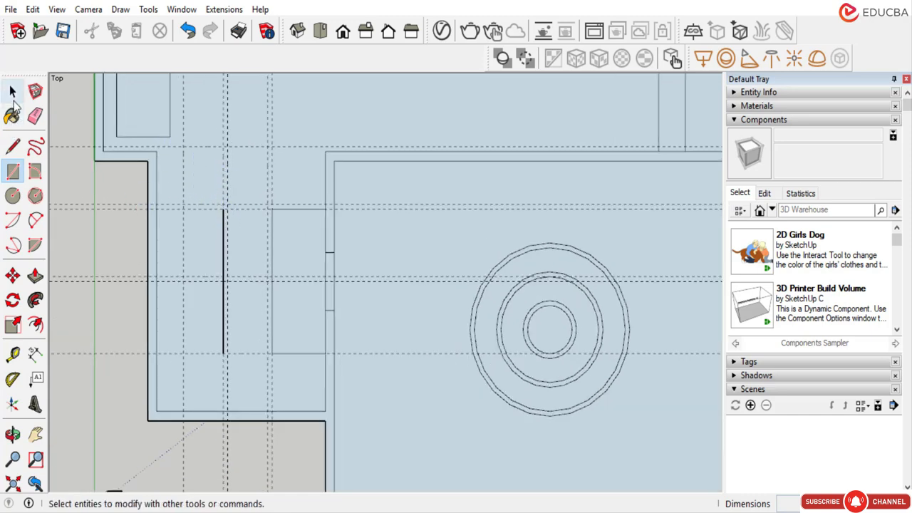
Measure the distance along the leftmost vertical guide from the rectangle's top-edge guide to the higher mid-height guide.
{"action": "left_click", "coordinate": [35, 354]}
{"action": "scroll", "coordinate": [178, 214], "scroll_direction": "up", "scroll_amount": 1}
{"action": "left_click", "coordinate": [185, 204]}
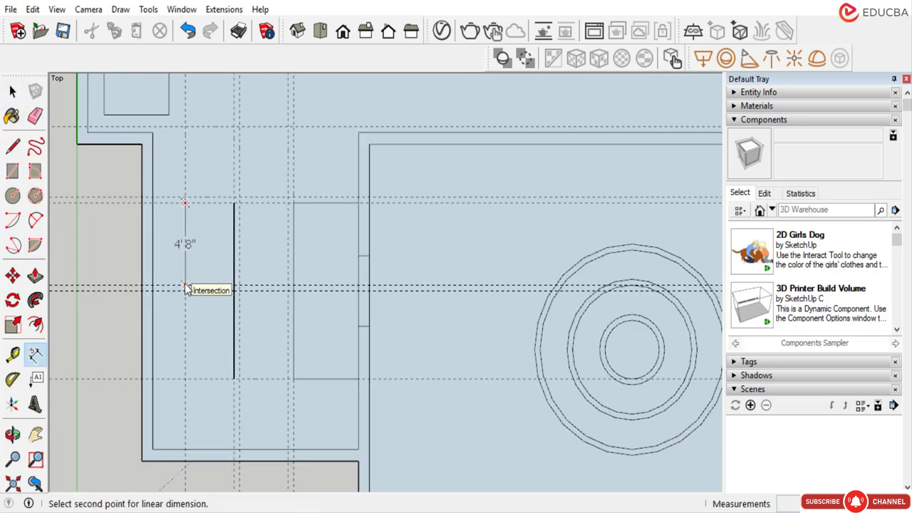
{"action": "left_click", "coordinate": [186, 287]}
{"action": "scroll", "coordinate": [187, 288], "scroll_direction": "down", "scroll_amount": 1}
{"action": "key", "text": "Escape"}
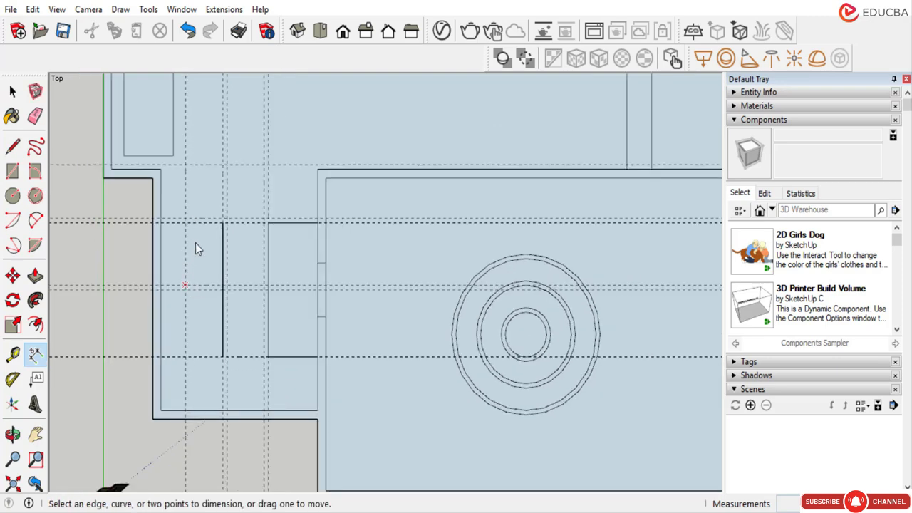
Replace the topmost horizontal guide with one 5' above the guide just over the new rectangle's top edge.
{"action": "key", "text": "space"}
{"action": "left_click", "coordinate": [195, 165]}
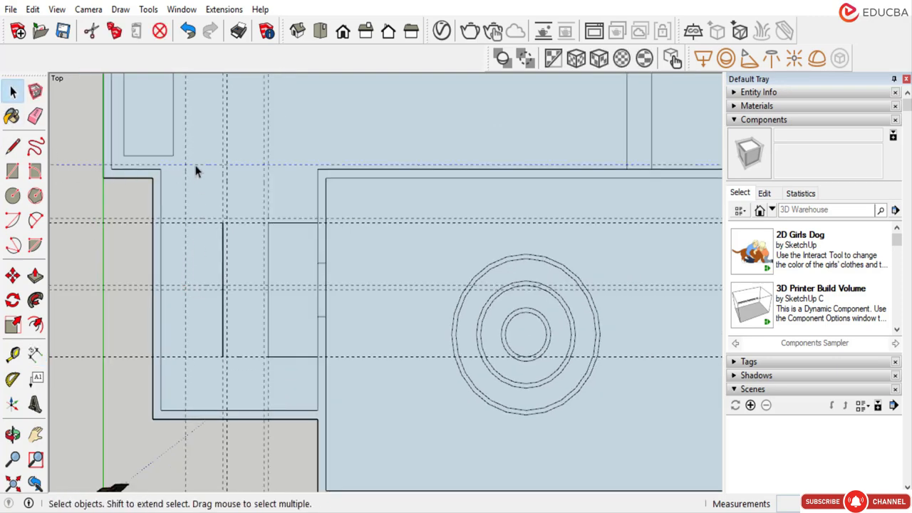
{"action": "key", "text": "Delete"}
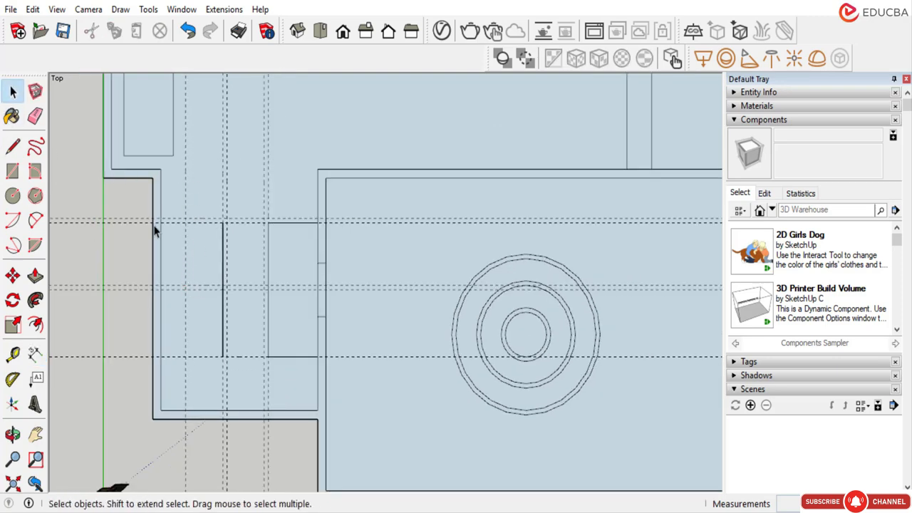
{"action": "left_click", "coordinate": [13, 354]}
{"action": "scroll", "coordinate": [217, 204], "scroll_direction": "up", "scroll_amount": 1}
{"action": "left_click", "coordinate": [208, 218]}
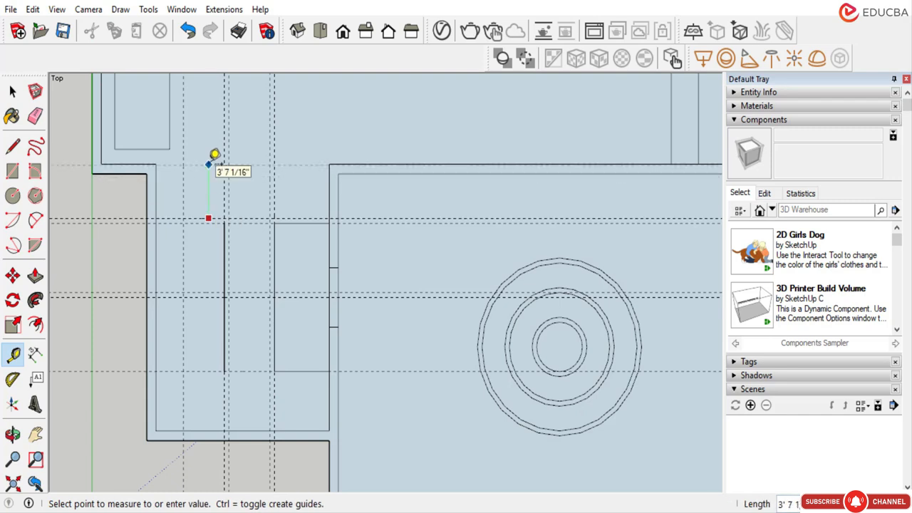
{"action": "type", "text": "5'"}
{"action": "key", "text": "Return"}
{"action": "key", "text": "space"}
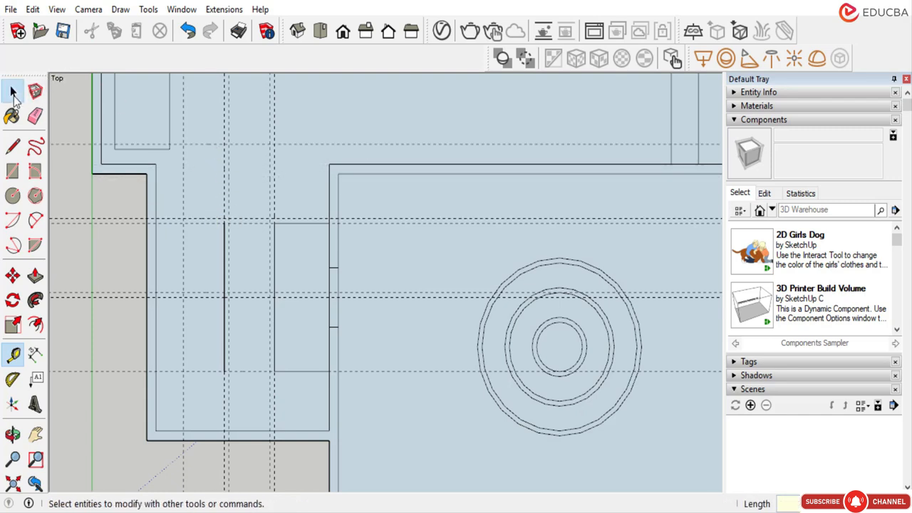
Draw a 5' by 3' rectangle between the two outermost horizontal guides of the 5' spacing, starting at the leftmost vertical guide.
{"action": "scroll", "coordinate": [223, 253], "scroll_direction": "down", "scroll_amount": 1}
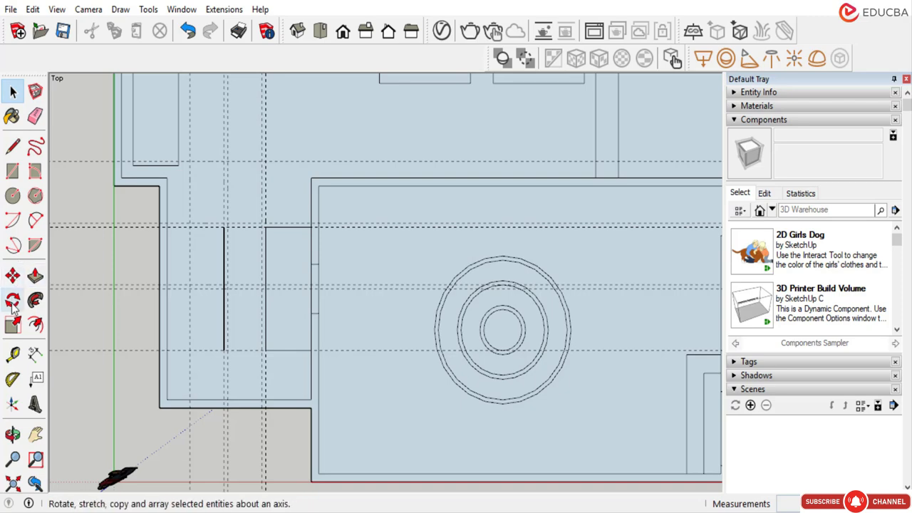
{"action": "left_click", "coordinate": [13, 171]}
{"action": "scroll", "coordinate": [189, 163], "scroll_direction": "up", "scroll_amount": 2}
{"action": "left_click", "coordinate": [191, 158]}
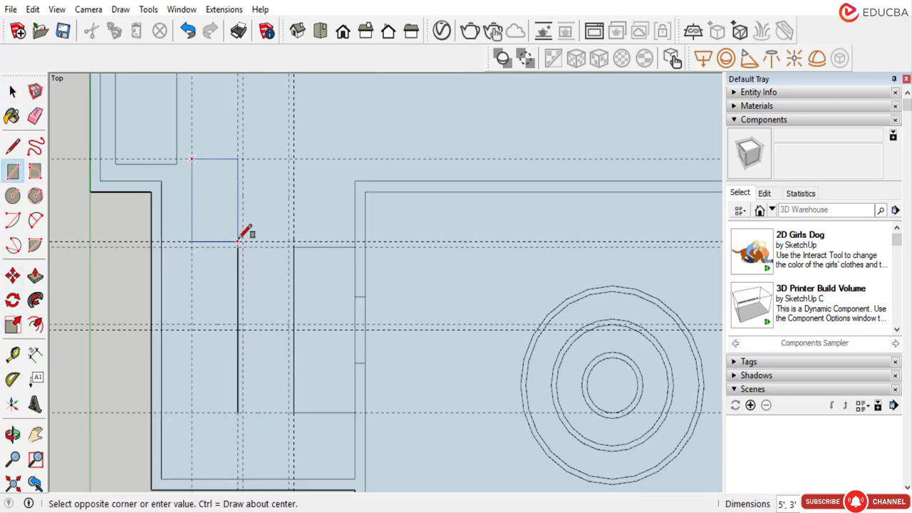
{"action": "left_click", "coordinate": [237, 239]}
Draw a second rectangle between the next pair of vertical guides, from the rectangle's top-edge guide down to the higher mid-height guide.
{"action": "scroll", "coordinate": [242, 238], "scroll_direction": "up", "scroll_amount": 2}
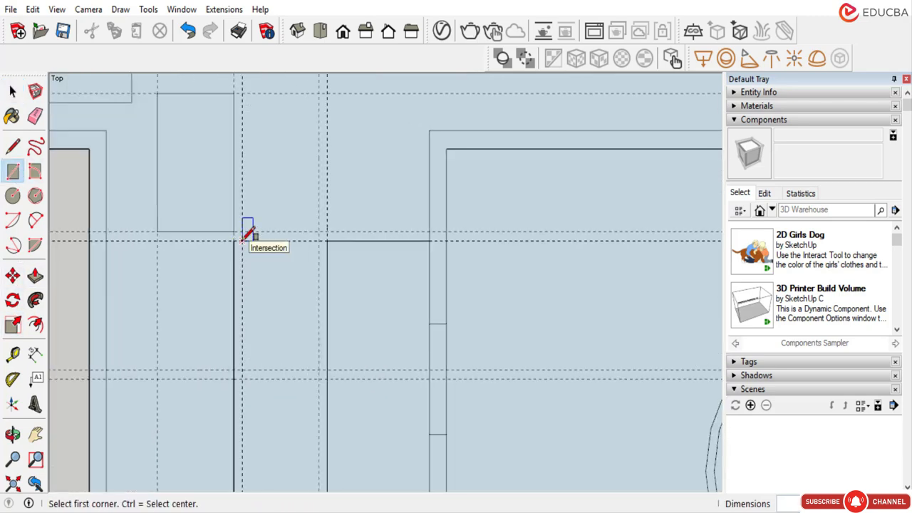
{"action": "left_click", "coordinate": [243, 241]}
{"action": "left_click", "coordinate": [318, 370]}
{"action": "scroll", "coordinate": [276, 243], "scroll_direction": "down", "scroll_amount": 2}
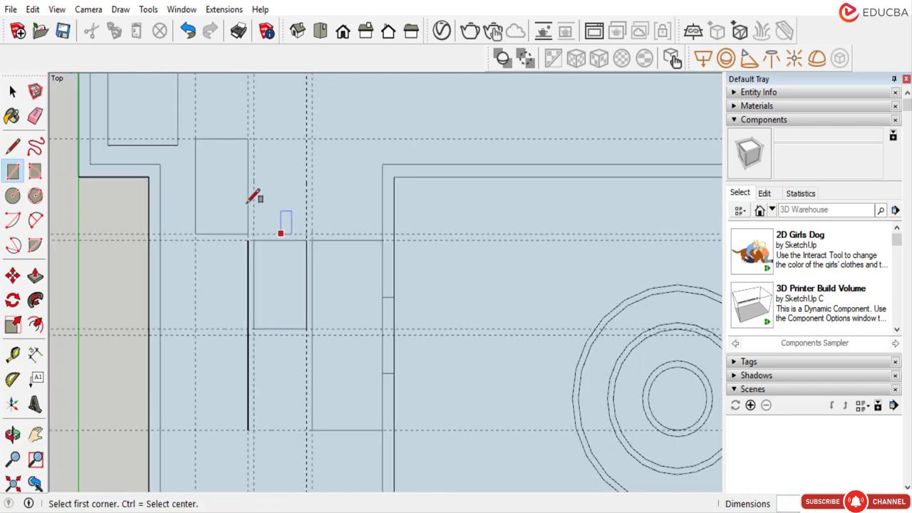
Erase the construction guides and the stray vertical edge beside the two small rectangles.
{"action": "key", "text": "e"}
{"action": "scroll", "coordinate": [270, 223], "scroll_direction": "down", "scroll_amount": 3}
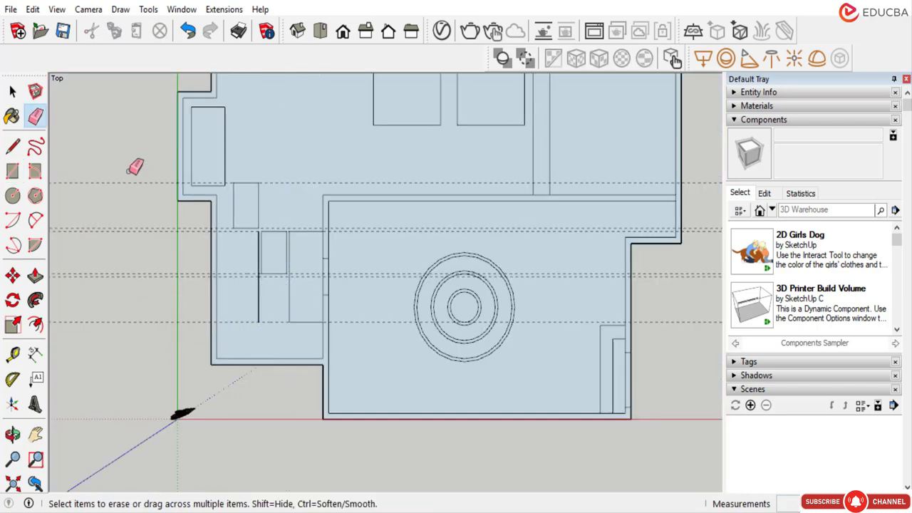
{"action": "left_click_drag", "start_coordinate": [129, 171], "coordinate": [110, 327]}
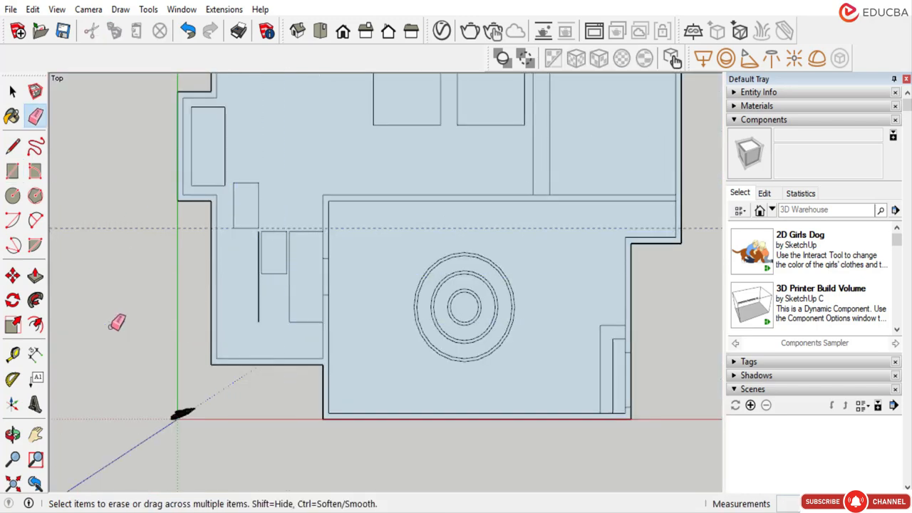
{"action": "left_click", "coordinate": [259, 297]}
{"action": "scroll", "coordinate": [214, 250], "scroll_direction": "up", "scroll_amount": 1}
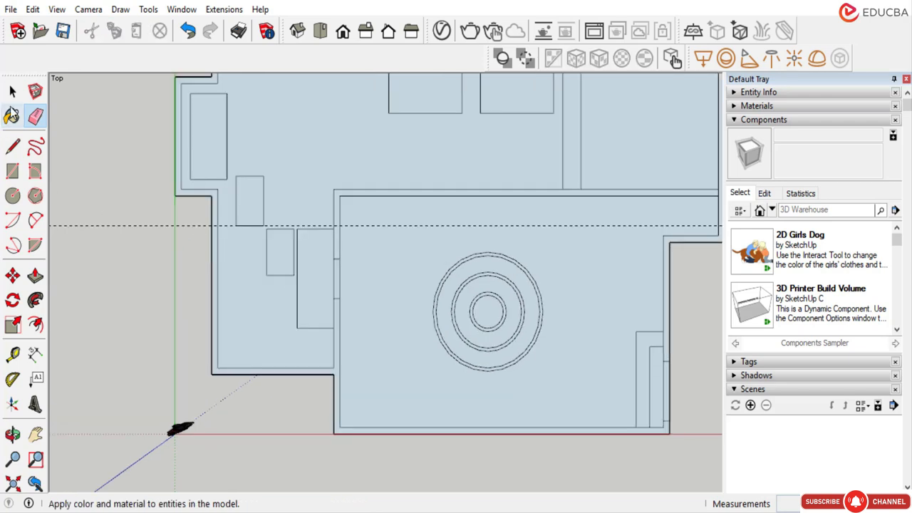
{"action": "left_click", "coordinate": [12, 91]}
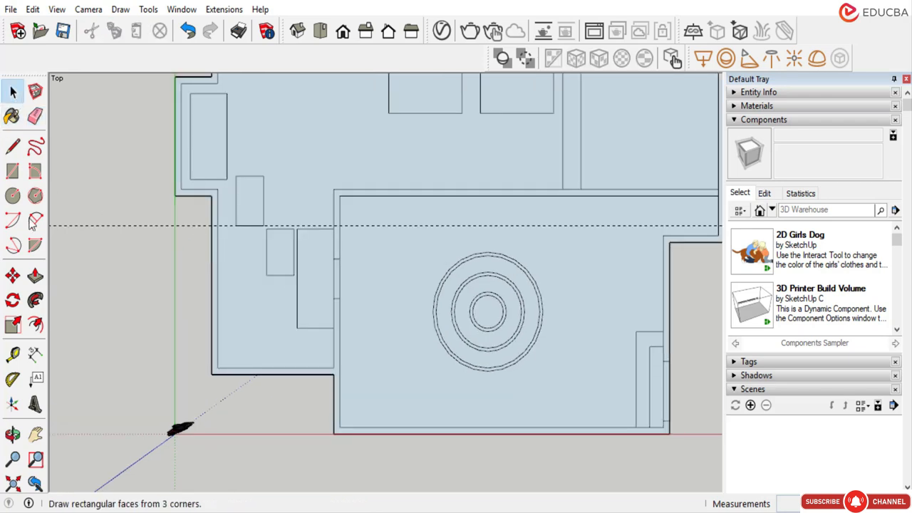
{"action": "left_click", "coordinate": [161, 227]}
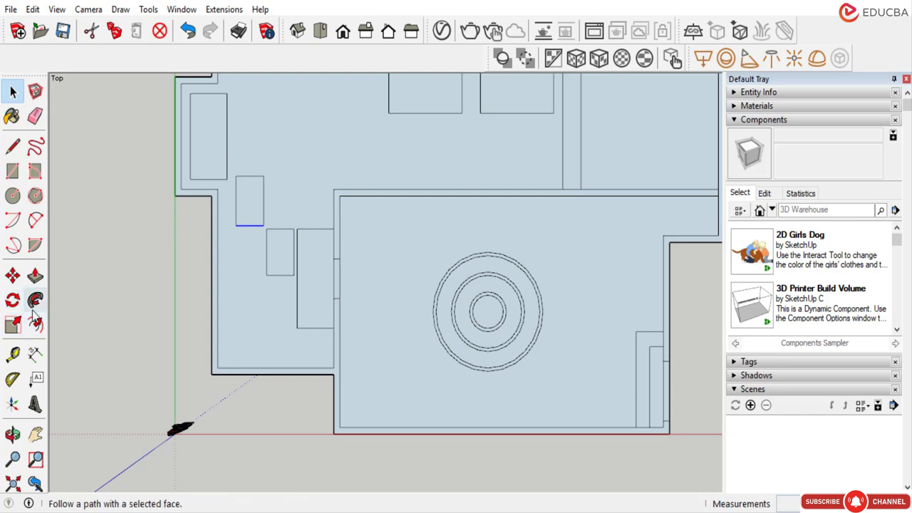
Lengthen the upper small rectangle by moving its bottom edge 3' downward.
{"action": "left_click", "coordinate": [12, 275]}
{"action": "scroll", "coordinate": [230, 258], "scroll_direction": "up", "scroll_amount": 1}
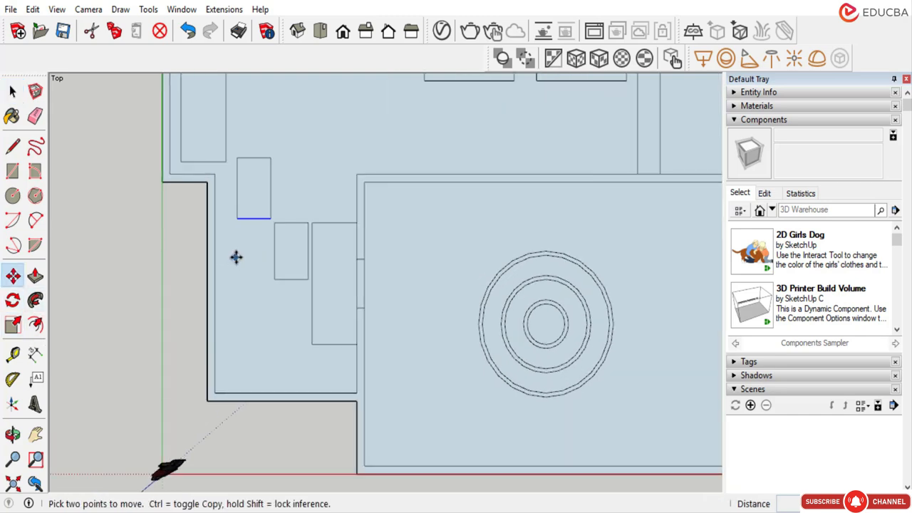
{"action": "left_click", "coordinate": [237, 260]}
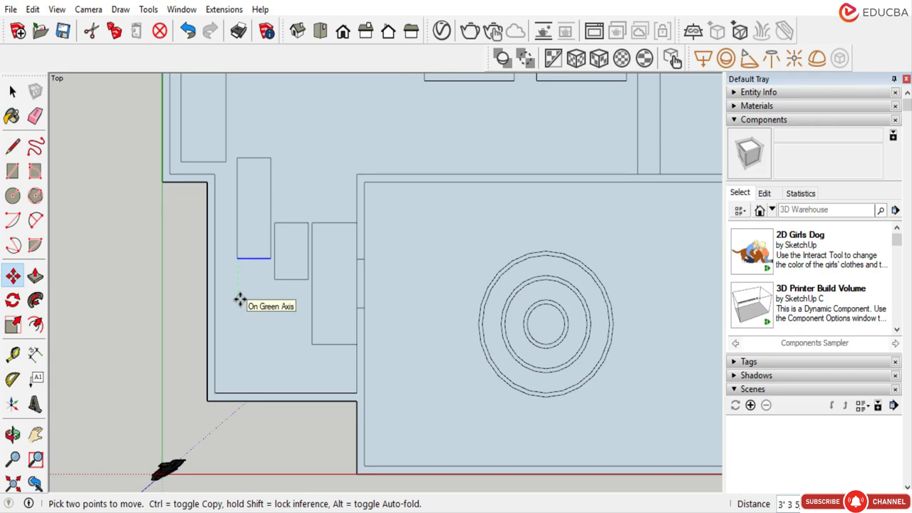
{"action": "type", "text": "4"}
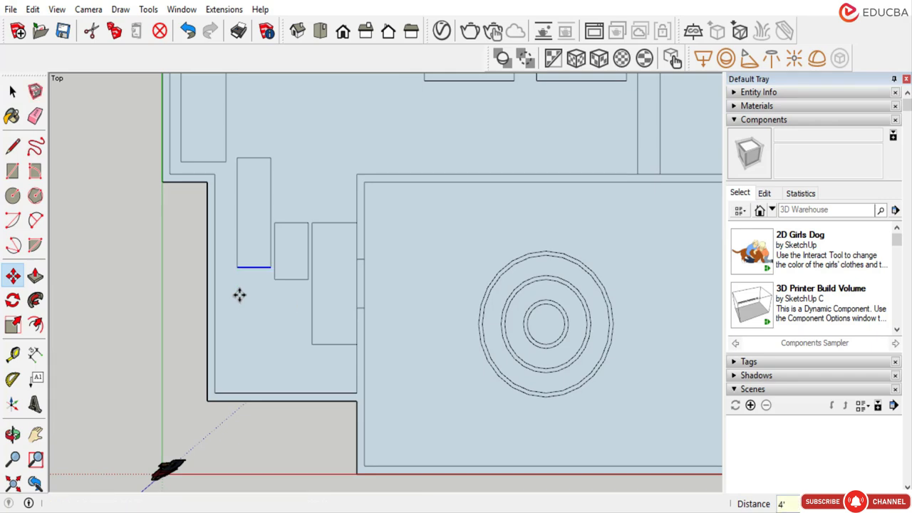
{"action": "type", "text": "'3'"}
{"action": "key", "text": "Return"}
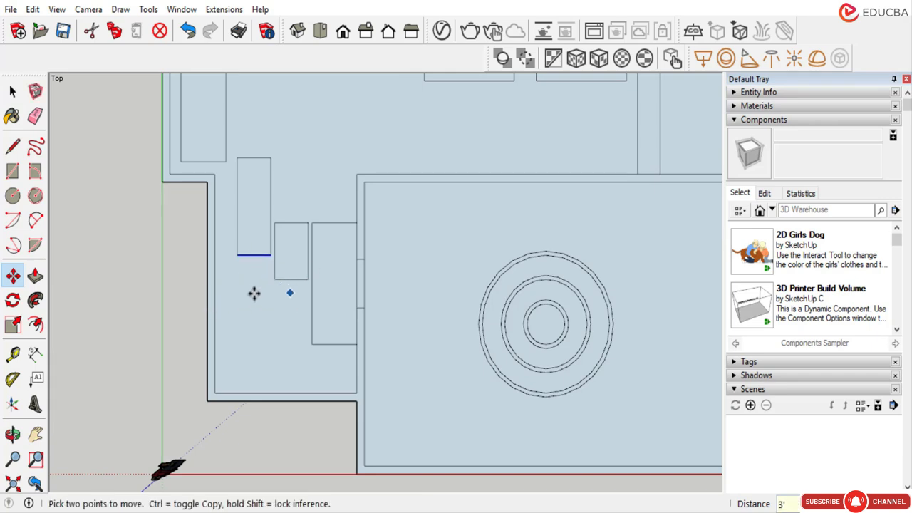
{"action": "scroll", "coordinate": [251, 292], "scroll_direction": "down", "scroll_amount": 2}
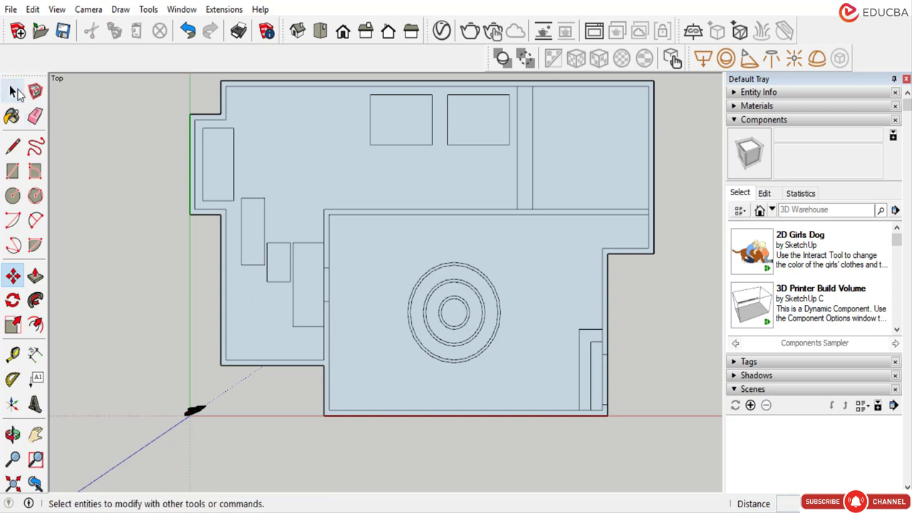
{"action": "left_click", "coordinate": [15, 93]}
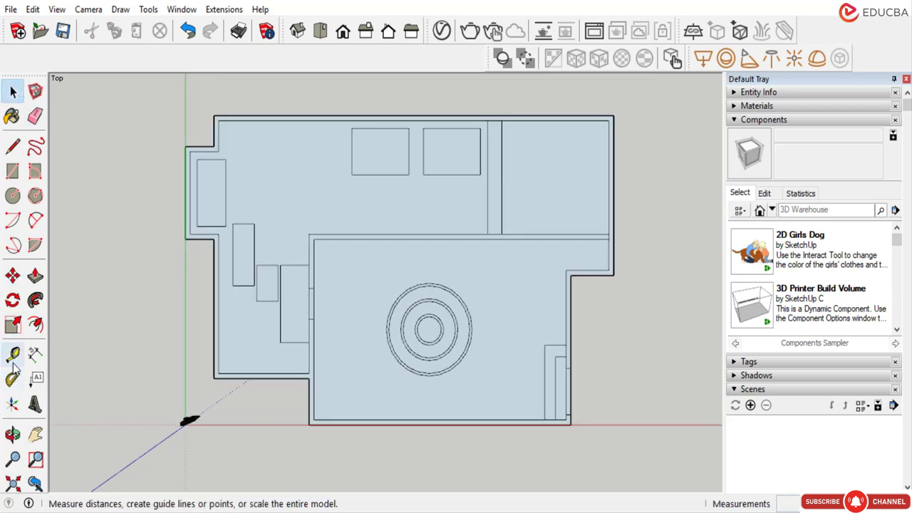
Place a horizontal guide just above the lengthened rectangle's top edge, another farther above it, and vertical guides along its two sides.
{"action": "left_click", "coordinate": [12, 355]}
{"action": "scroll", "coordinate": [249, 226], "scroll_direction": "up", "scroll_amount": 3}
{"action": "left_click", "coordinate": [246, 214]}
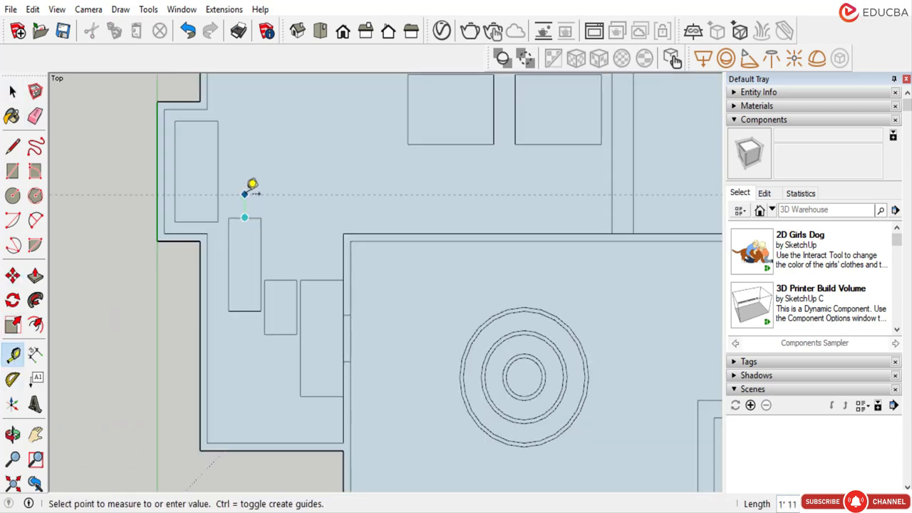
{"action": "left_click", "coordinate": [261, 200]}
{"action": "left_click", "coordinate": [279, 214]}
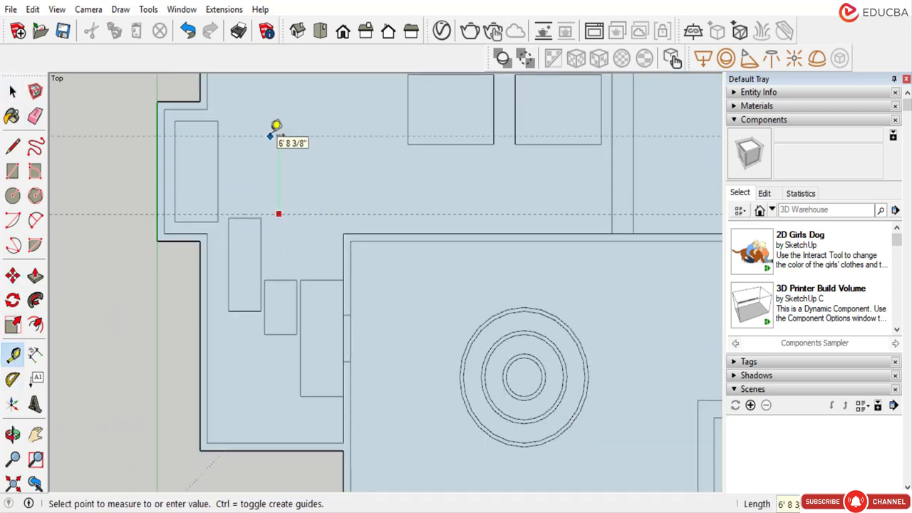
{"action": "left_click", "coordinate": [278, 135]}
{"action": "left_click", "coordinate": [13, 91]}
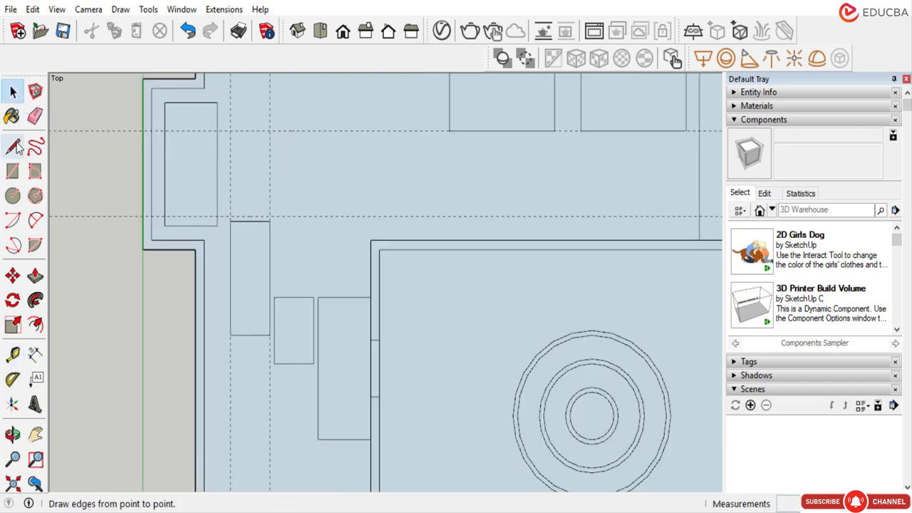
Draw a rectangle between the two vertical guides, from the upper horizontal guide down to the lengthened rectangle.
{"action": "left_click", "coordinate": [13, 171]}
{"action": "left_click", "coordinate": [230, 131]}
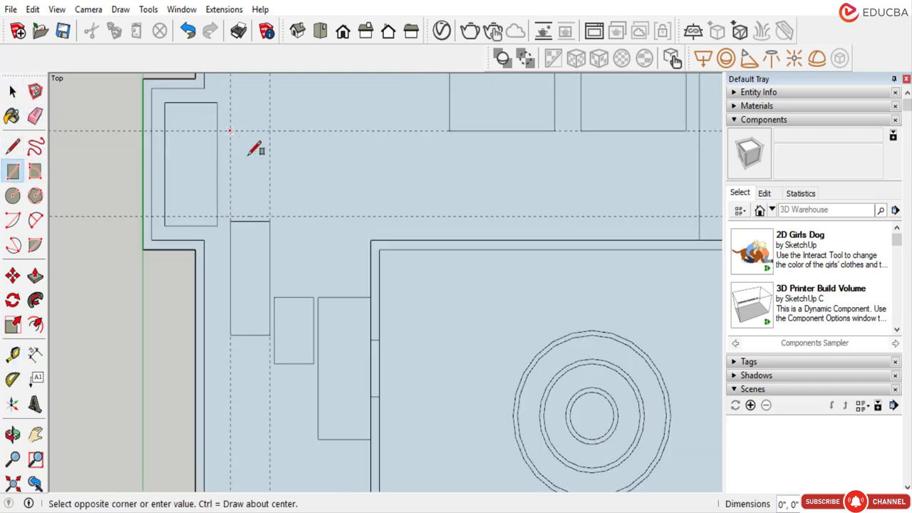
{"action": "left_click", "coordinate": [269, 208]}
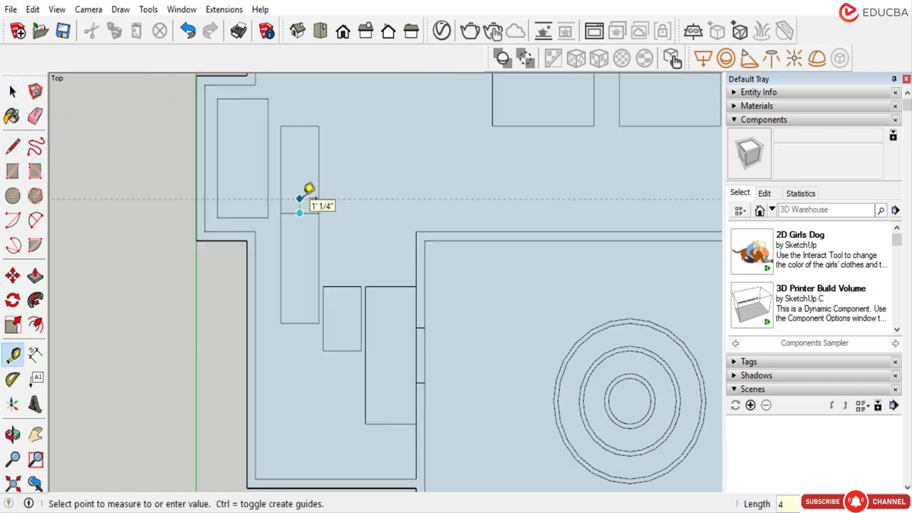
Separate the two stacked rectangles with a 4" gap, using a horizontal guide above their shared edge.
{"action": "left_click", "coordinate": [308, 190]}
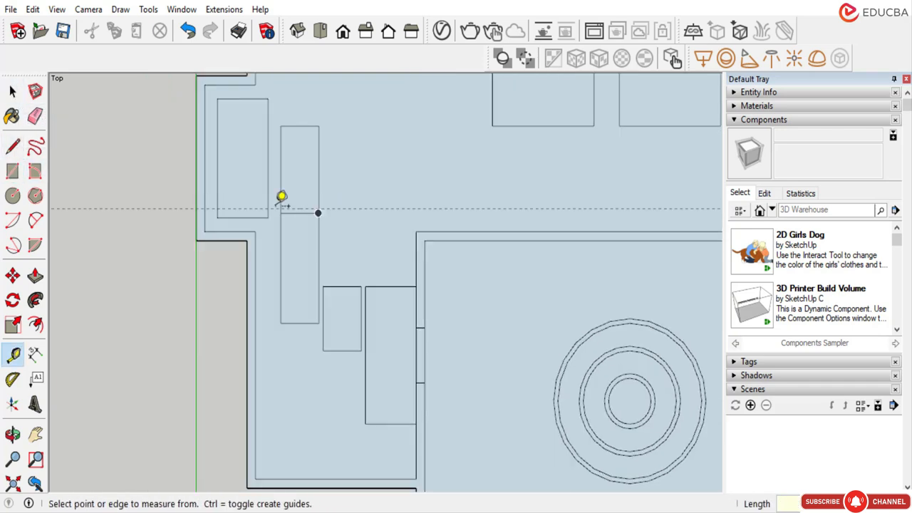
{"action": "left_click", "coordinate": [12, 115]}
{"action": "left_click", "coordinate": [13, 91]}
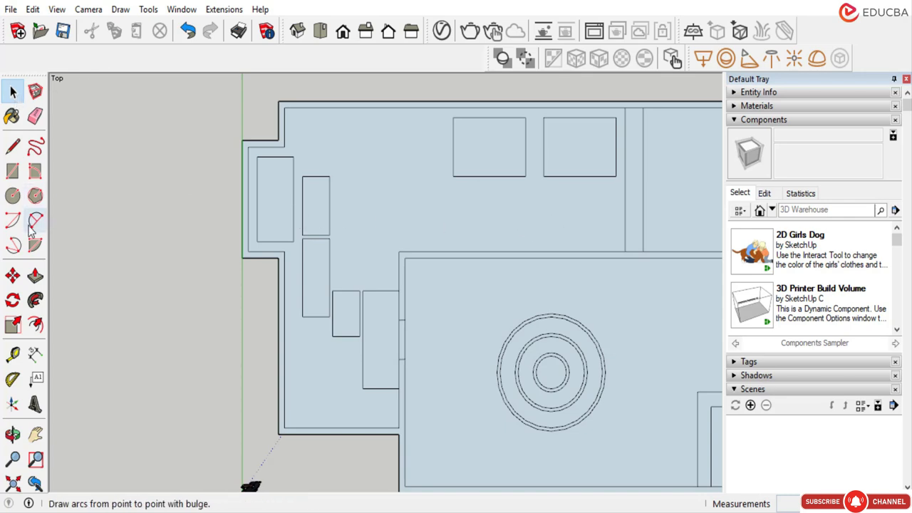
{"action": "left_click", "coordinate": [35, 146]}
{"action": "scroll", "coordinate": [333, 202], "scroll_direction": "up", "scroll_amount": 2}
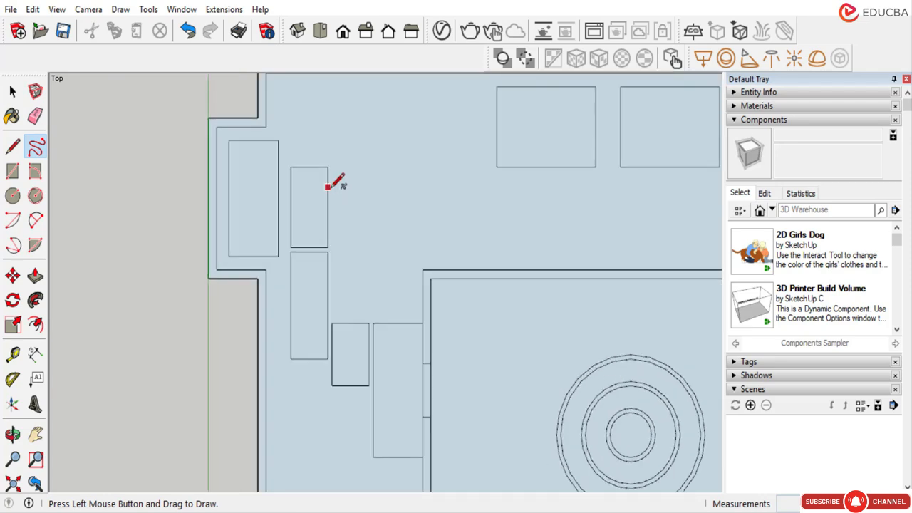
{"action": "left_click_drag", "start_coordinate": [328, 195], "coordinate": [470, 191]}
{"action": "scroll", "coordinate": [470, 191], "scroll_direction": "down", "scroll_amount": 2}
{"action": "key", "text": "ctrl+z"}
Draw a wavy freehand curve from the uppermost narrow rectangle's right side across the room to the partition wall.
{"action": "scroll", "coordinate": [648, 186], "scroll_direction": "up", "scroll_amount": 2}
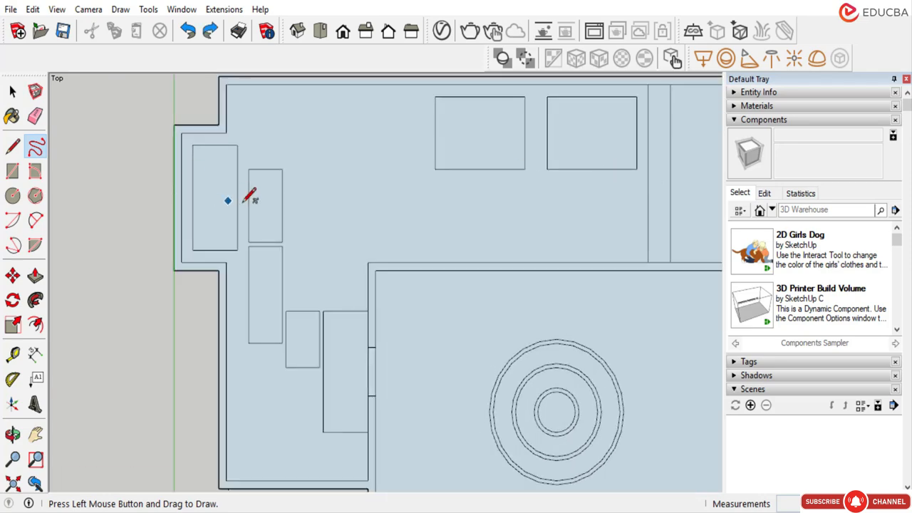
{"action": "scroll", "coordinate": [281, 196], "scroll_direction": "up", "scroll_amount": 1}
{"action": "scroll", "coordinate": [184, 214], "scroll_direction": "down", "scroll_amount": 1}
{"action": "middle_click_drag", "start_coordinate": [299, 206], "coordinate": [223, 204], "text": "shift"}
{"action": "key", "text": "space"}
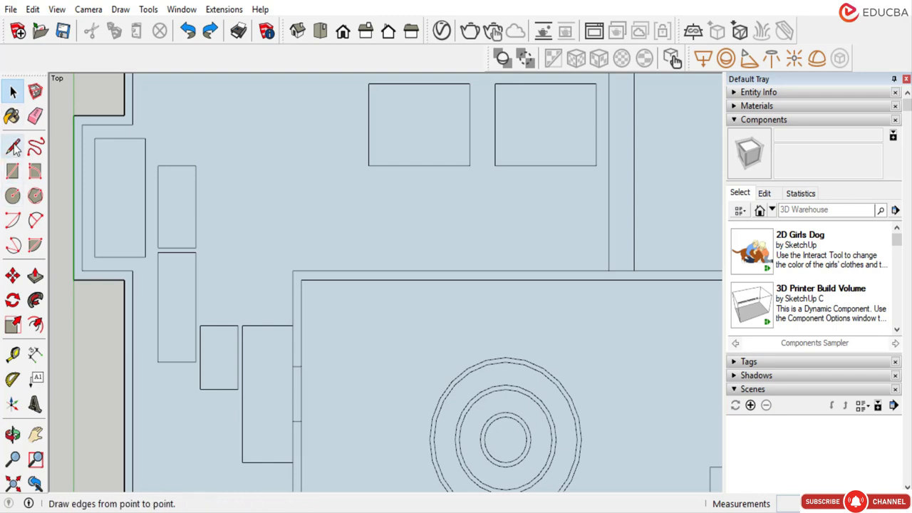
{"action": "left_click", "coordinate": [36, 146]}
{"action": "scroll", "coordinate": [199, 199], "scroll_direction": "up", "scroll_amount": 1}
{"action": "mouse_move", "coordinate": [196, 193]}
{"action": "left_mouse_down"}
{"action": "mouse_move", "coordinate": [267, 177]}
{"action": "mouse_move", "coordinate": [306, 187]}
{"action": "left_mouse_up"}
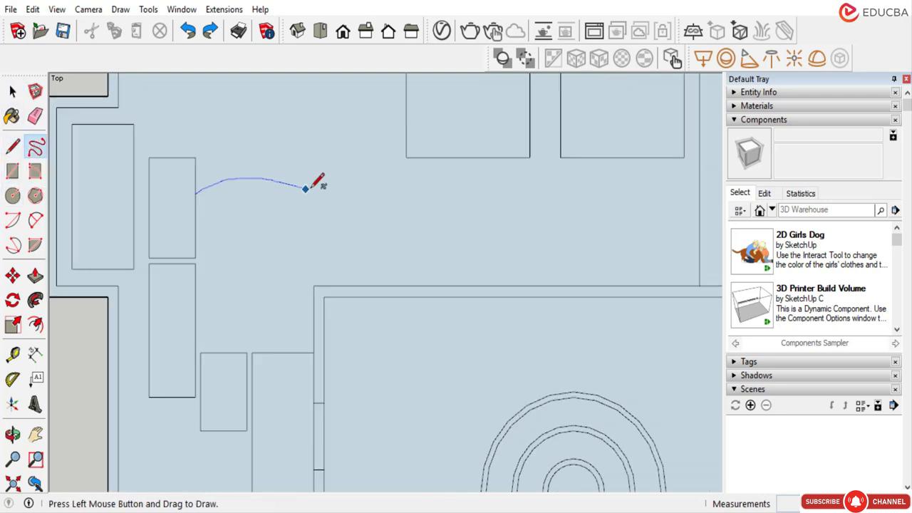
{"action": "mouse_move", "coordinate": [366, 198]}
{"action": "left_mouse_down"}
{"action": "mouse_move", "coordinate": [444, 175]}
{"action": "mouse_move", "coordinate": [698, 164]}
{"action": "left_mouse_up"}
{"action": "key", "text": "space"}
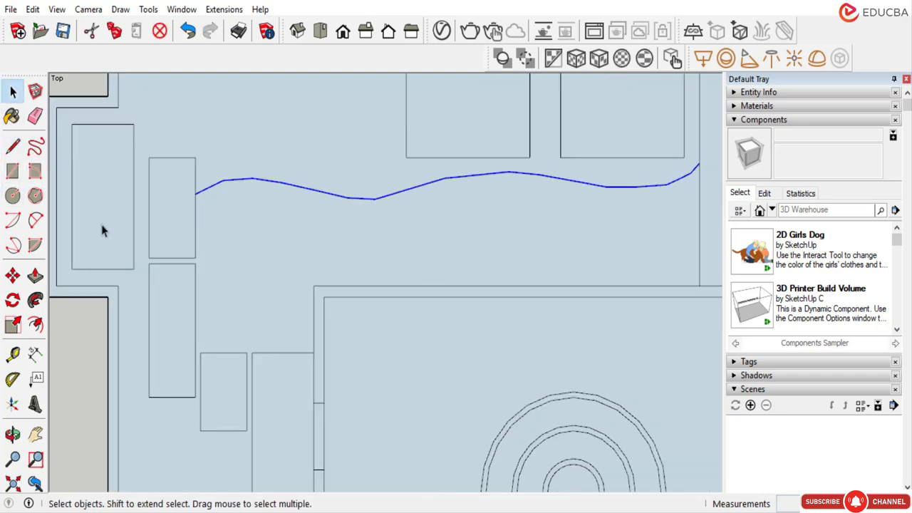
Try copying the freehand curve 6' downward, then undo the copy.
{"action": "left_click", "coordinate": [13, 275]}
{"action": "left_click", "coordinate": [276, 244]}
{"action": "key", "text": "ctrl"}
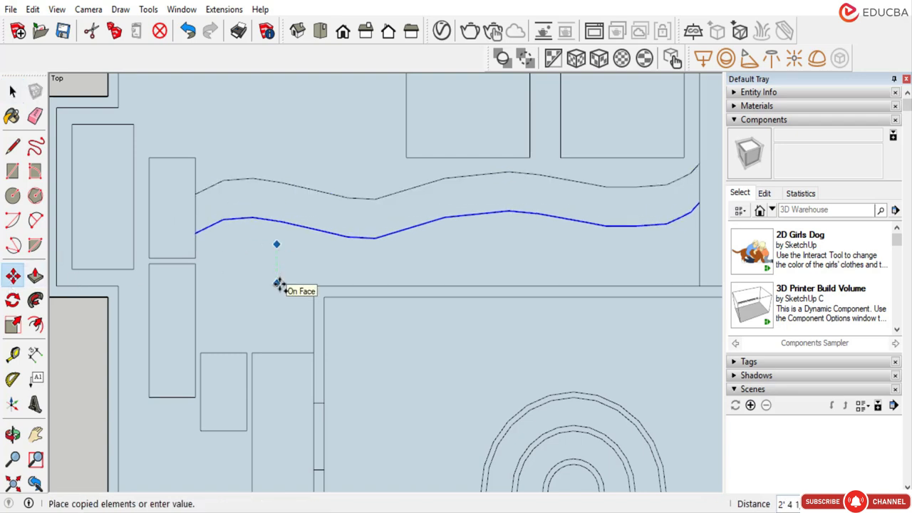
{"action": "type", "text": "6'"}
{"action": "key", "text": "Return"}
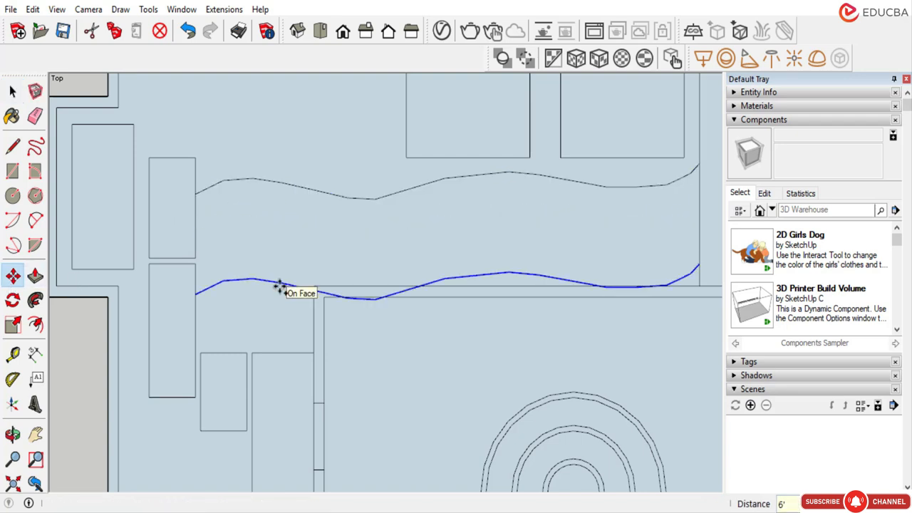
{"action": "key", "text": "ctrl+z"}
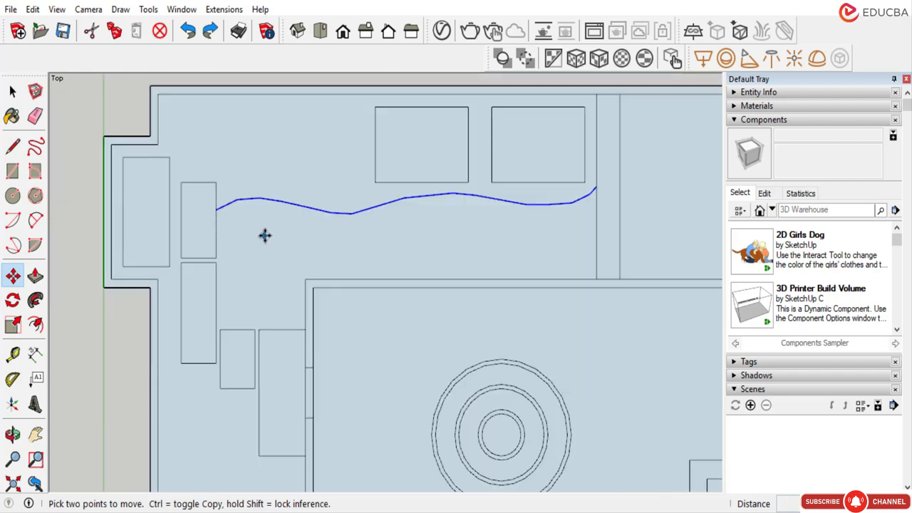
Copy the wavy freehand curve straight down, spanning from the second narrow rectangle's right side near its upper corner to the partition wall.
{"action": "left_click", "coordinate": [264, 235]}
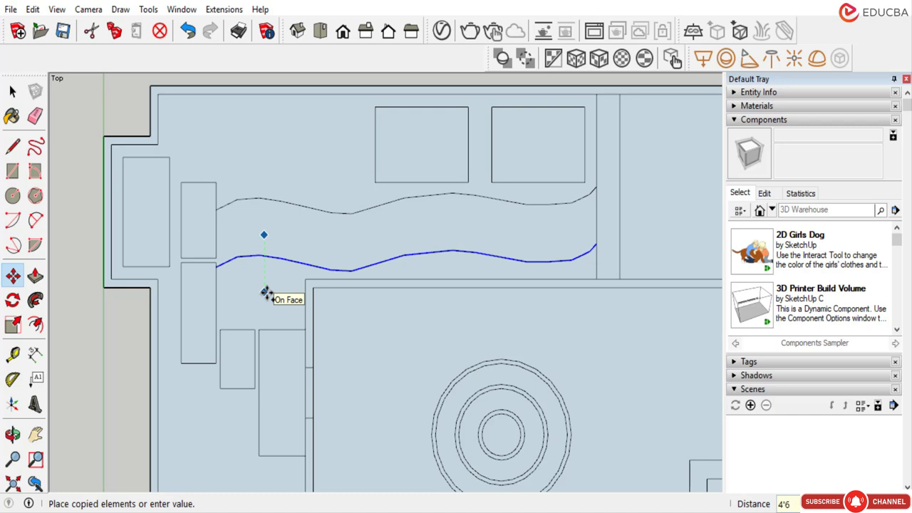
{"action": "left_click", "coordinate": [268, 294]}
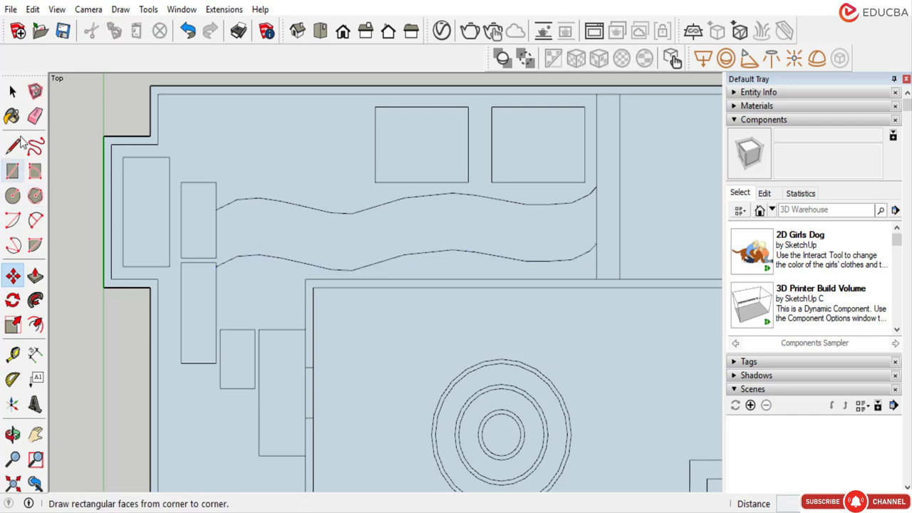
{"action": "left_click", "coordinate": [12, 91]}
{"action": "scroll", "coordinate": [341, 214], "scroll_direction": "down", "scroll_amount": 2}
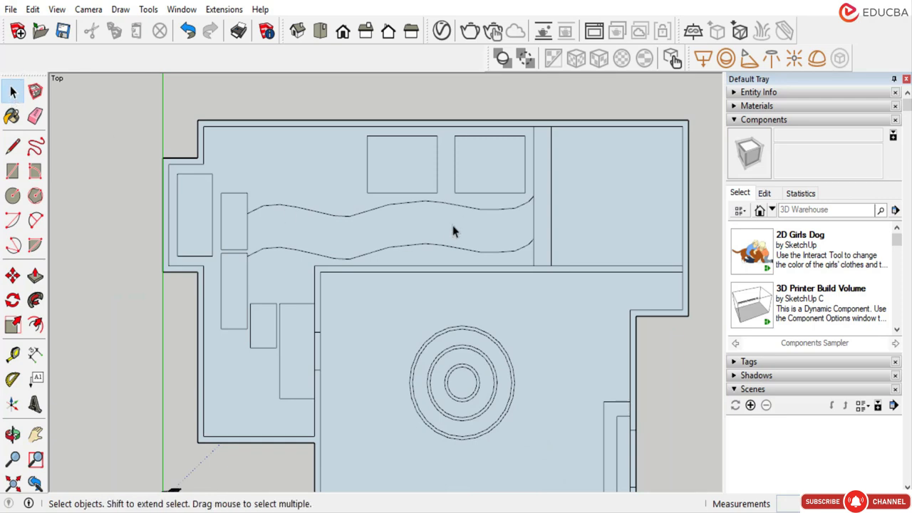
Draw two horizontal lines across the partition wall, each continuing from the right end of one wavy curve to the wall's far edge.
{"action": "left_click", "coordinate": [13, 146]}
{"action": "scroll", "coordinate": [532, 194], "scroll_direction": "up", "scroll_amount": 2}
{"action": "left_click", "coordinate": [526, 194]}
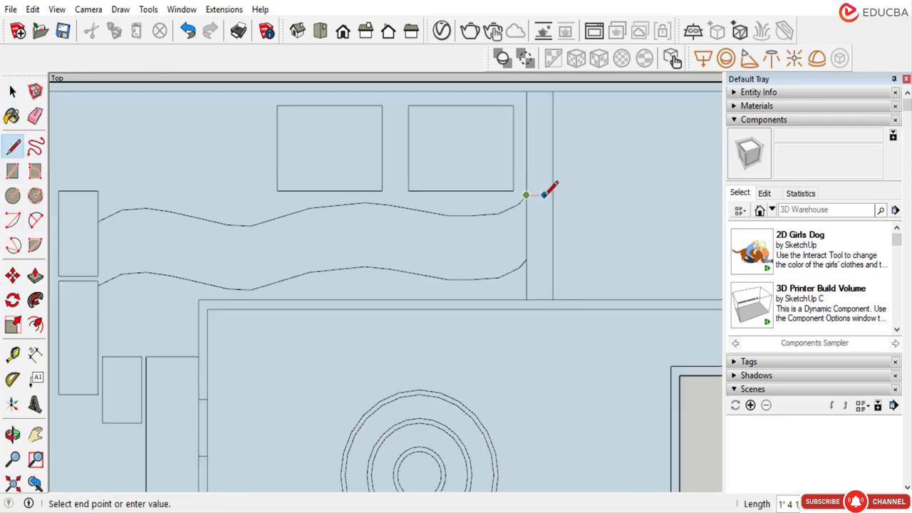
{"action": "left_click", "coordinate": [552, 194]}
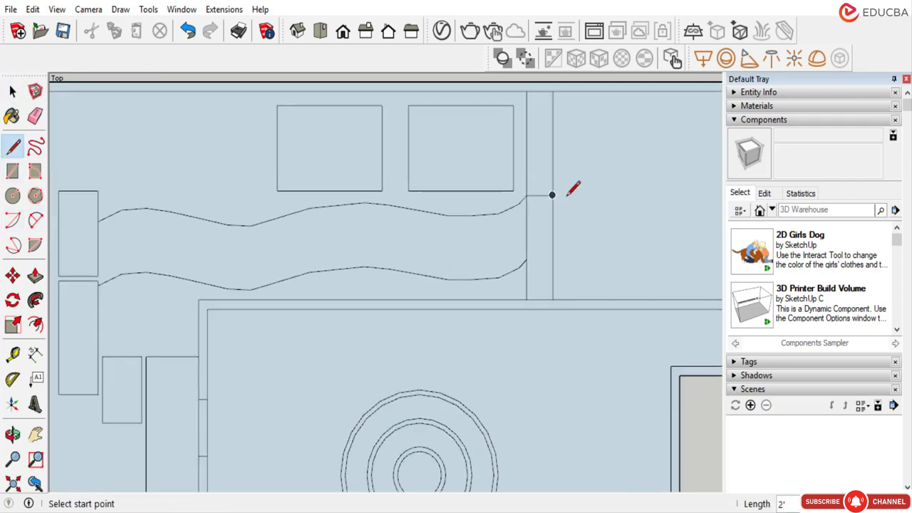
{"action": "left_click", "coordinate": [526, 259]}
{"action": "left_click", "coordinate": [552, 258]}
{"action": "scroll", "coordinate": [471, 234], "scroll_direction": "down", "scroll_amount": 2}
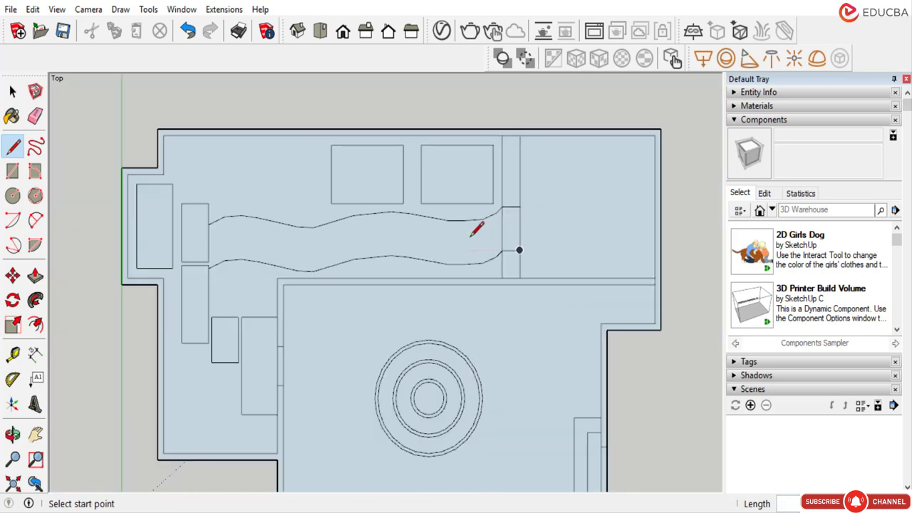
{"action": "left_click", "coordinate": [12, 91]}
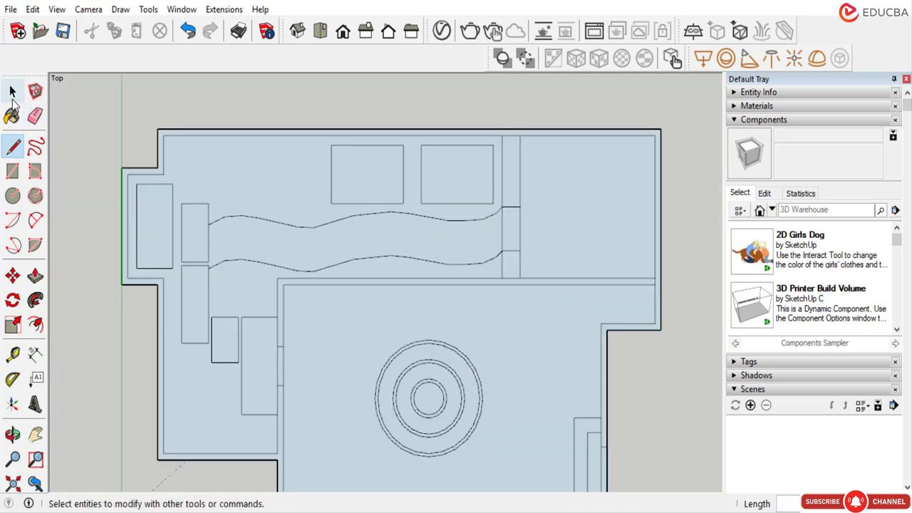
{"action": "left_click", "coordinate": [12, 354]}
{"action": "scroll", "coordinate": [552, 218], "scroll_direction": "up", "scroll_amount": 2}
{"action": "key", "text": "space"}
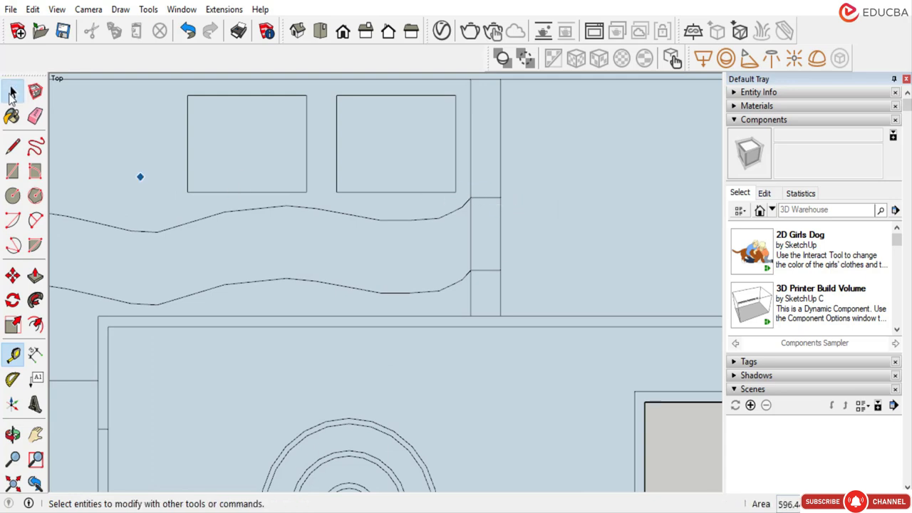
{"action": "left_click", "coordinate": [35, 354]}
{"action": "scroll", "coordinate": [456, 229], "scroll_direction": "up", "scroll_amount": 1}
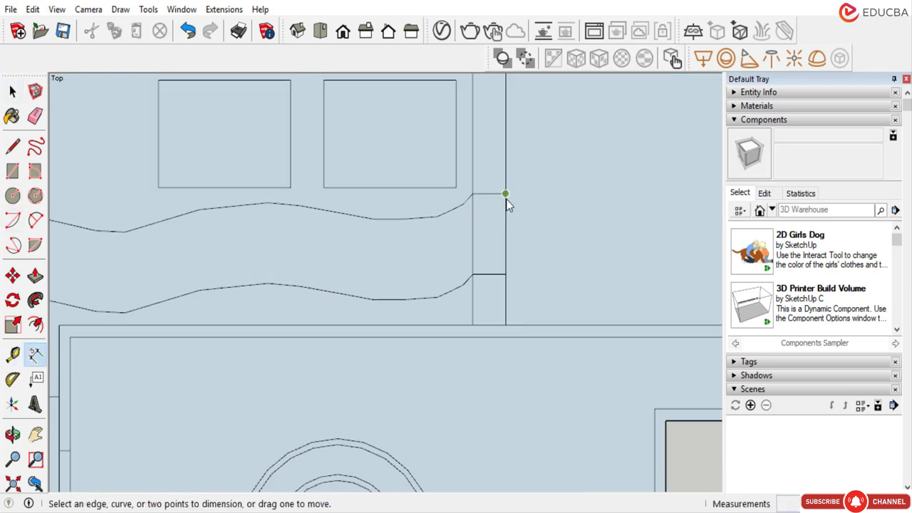
{"action": "left_click", "coordinate": [505, 194]}
{"action": "key", "text": "Escape"}
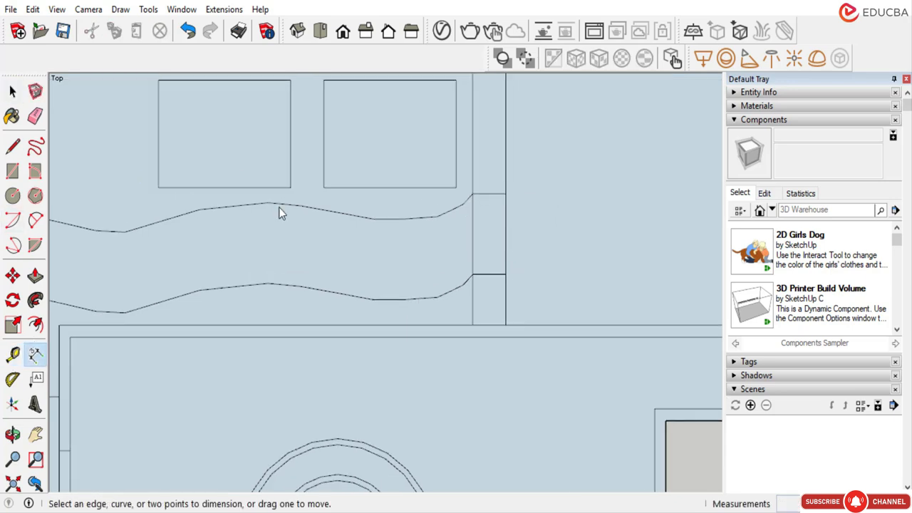
{"action": "left_click", "coordinate": [12, 91]}
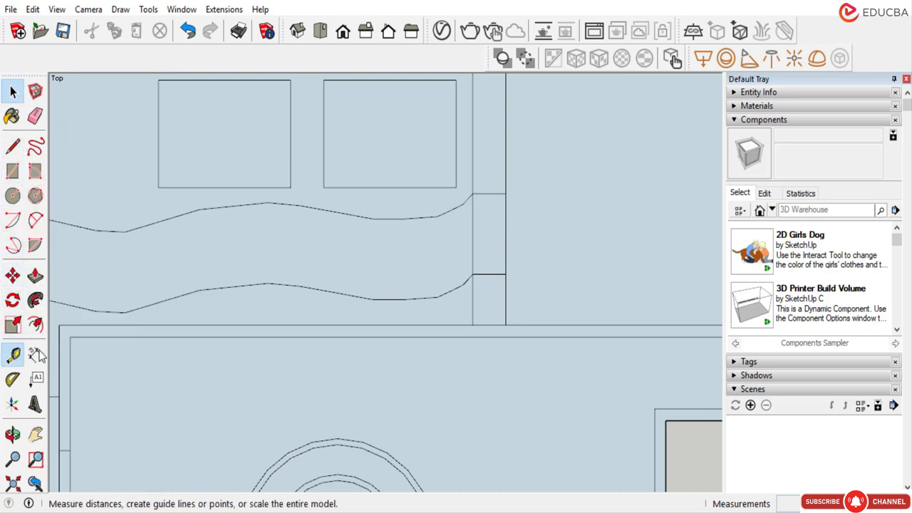
Place a horizontal guide 3 inches below the upper edge of the opening where the wavy path meets the partition wall.
{"action": "left_click", "coordinate": [12, 354]}
{"action": "scroll", "coordinate": [483, 192], "scroll_direction": "up", "scroll_amount": 1}
{"action": "left_click", "coordinate": [485, 187]}
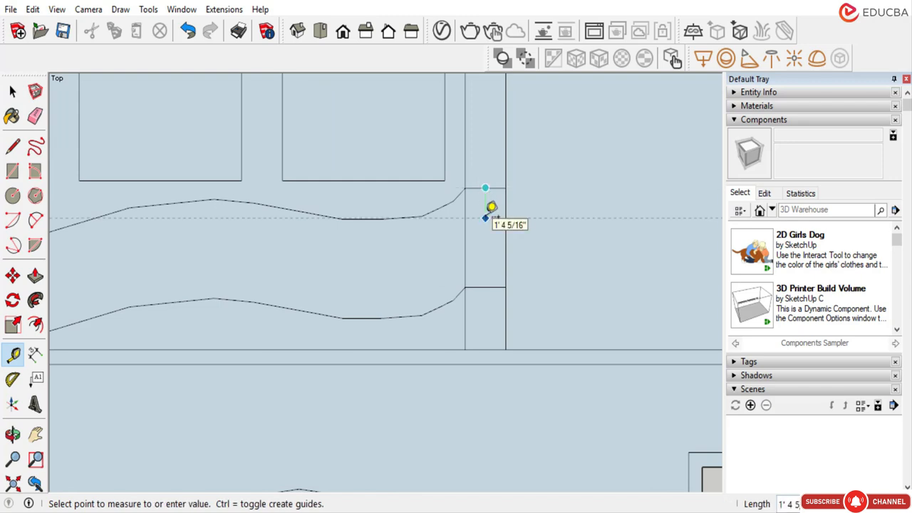
{"action": "type", "text": "3"}
{"action": "key", "text": "Return"}
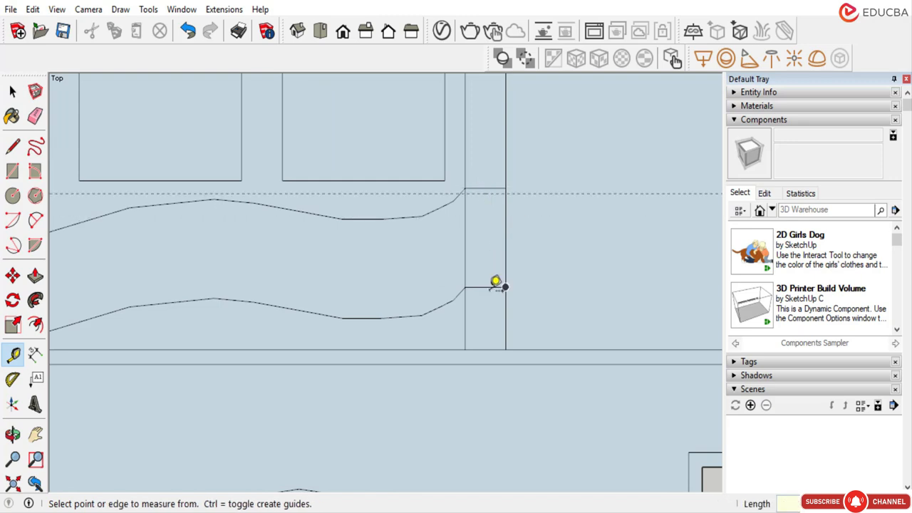
Place a second horizontal guide 3 inches above the lower edge of the same wall opening.
{"action": "left_click", "coordinate": [505, 286]}
{"action": "left_click", "coordinate": [488, 286]}
{"action": "left_click", "coordinate": [485, 287]}
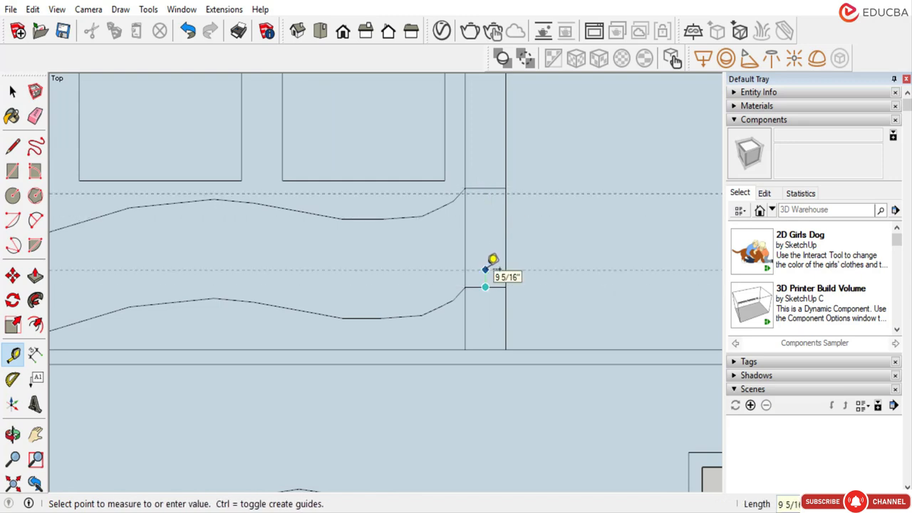
{"action": "type", "text": "3"}
{"action": "key", "text": "Return"}
{"action": "key", "text": "space"}
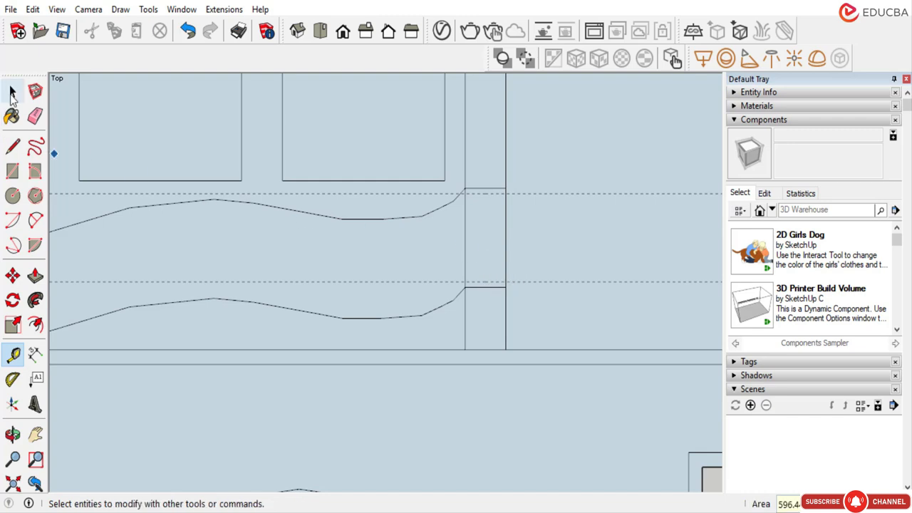
Draw lines across the wall thickness along the two guides at the opening.
{"action": "left_click", "coordinate": [13, 146]}
{"action": "scroll", "coordinate": [470, 189], "scroll_direction": "up", "scroll_amount": 1}
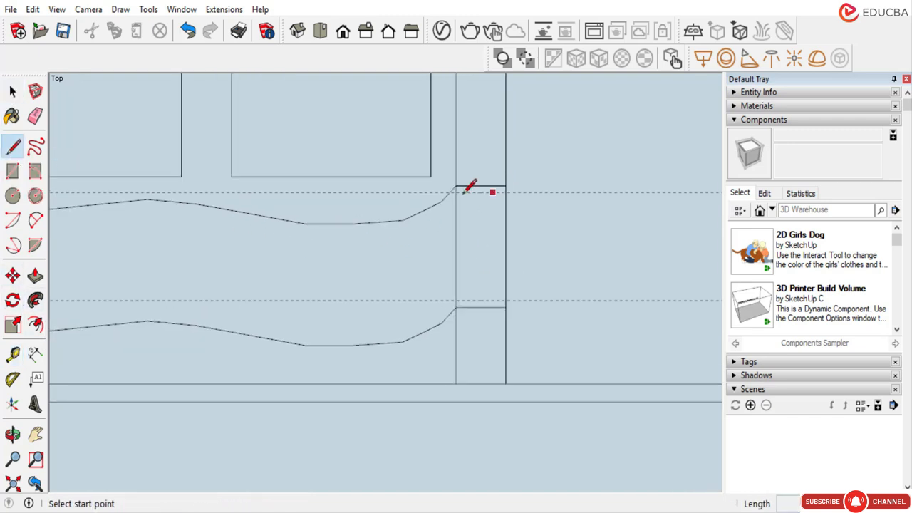
{"action": "left_click", "coordinate": [456, 187]}
{"action": "left_click", "coordinate": [506, 186]}
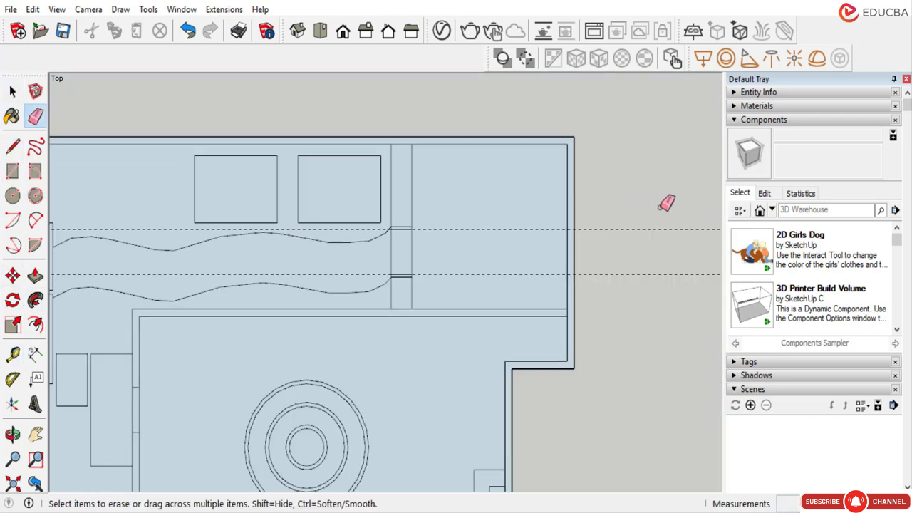
Erase both horizontal guide lines running through the wall opening.
{"action": "mouse_move", "coordinate": [666, 203]}
{"action": "left_mouse_down"}
{"action": "mouse_move", "coordinate": [655, 280]}
{"action": "mouse_move", "coordinate": [586, 261]}
{"action": "left_mouse_up"}
{"action": "scroll", "coordinate": [542, 263], "scroll_direction": "down", "scroll_amount": 2}
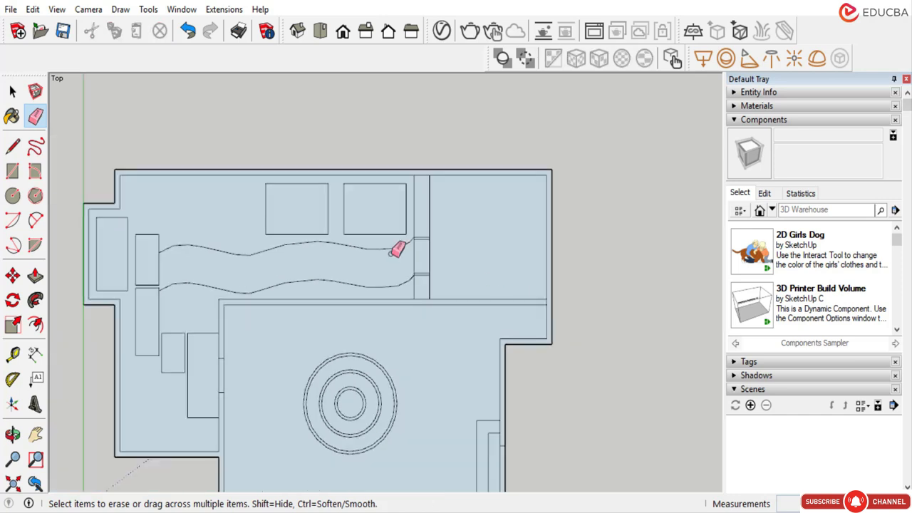
{"action": "left_click", "coordinate": [13, 91]}
{"action": "scroll", "coordinate": [238, 324], "scroll_direction": "down", "scroll_amount": 1}
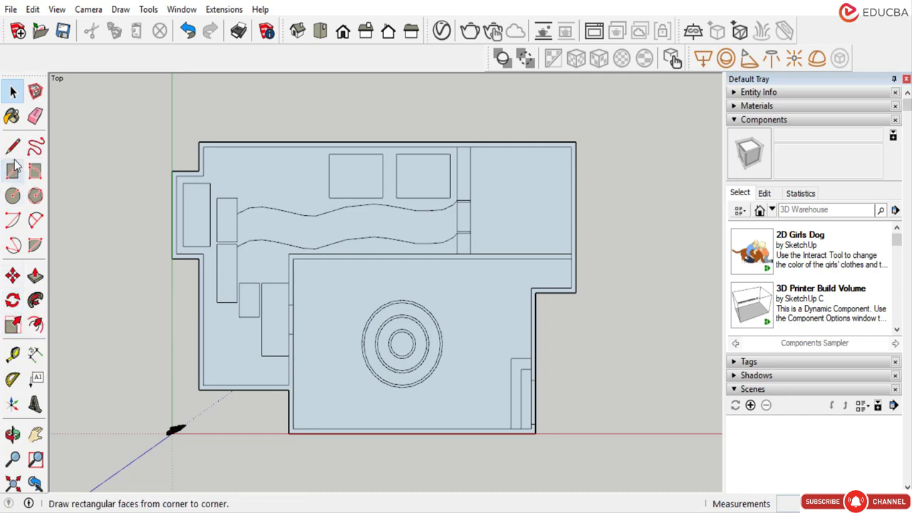
Place a horizontal guide below the upper inner boundary wall edge, crossing the area above the wavy path.
{"action": "left_click", "coordinate": [13, 354]}
{"action": "scroll", "coordinate": [292, 182], "scroll_direction": "up", "scroll_amount": 2}
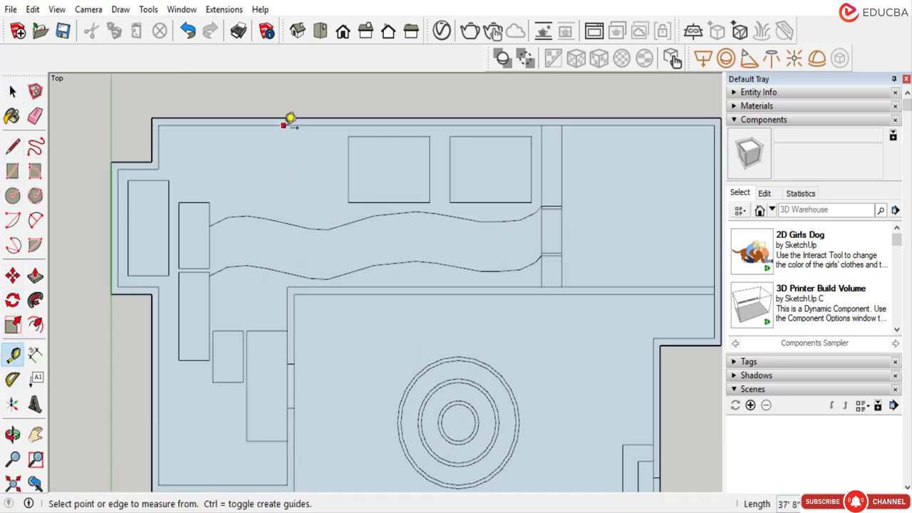
{"action": "left_click", "coordinate": [283, 126]}
{"action": "left_click", "coordinate": [292, 191]}
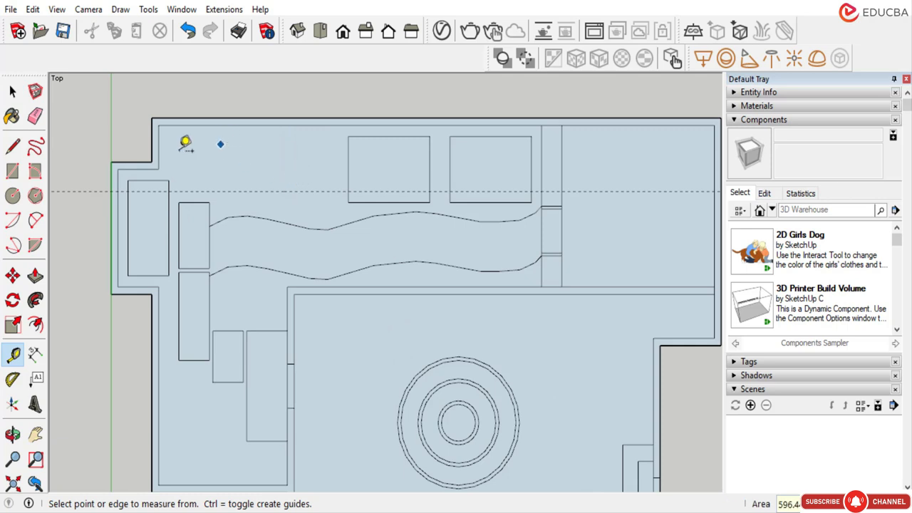
Try a vertical guide 8 feet from the inner face of the upper-left boundary wall.
{"action": "scroll", "coordinate": [159, 136], "scroll_direction": "up", "scroll_amount": 1}
{"action": "left_click", "coordinate": [159, 147]}
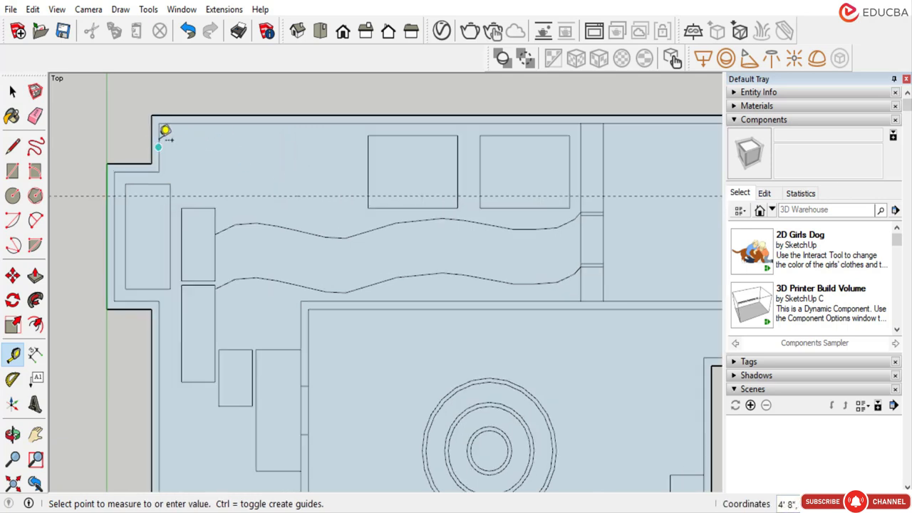
{"action": "left_click", "coordinate": [255, 148]}
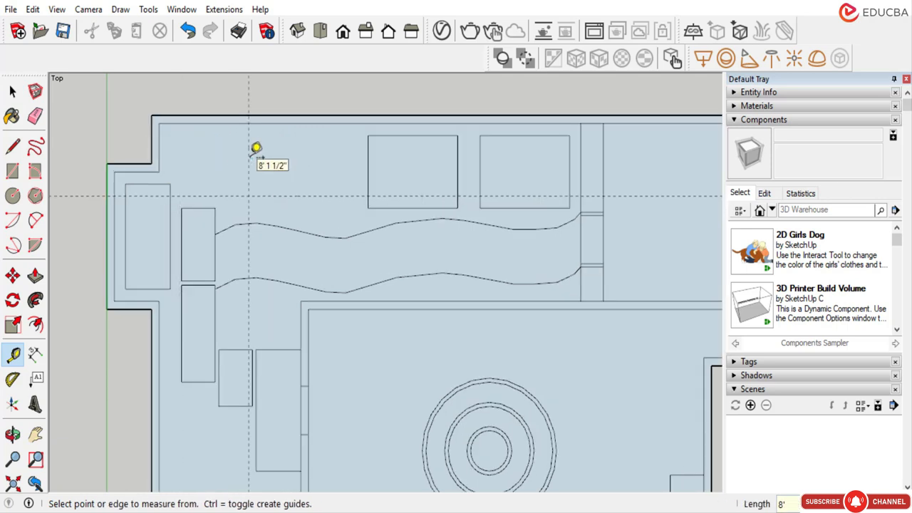
{"action": "key", "text": "ctrl+z"}
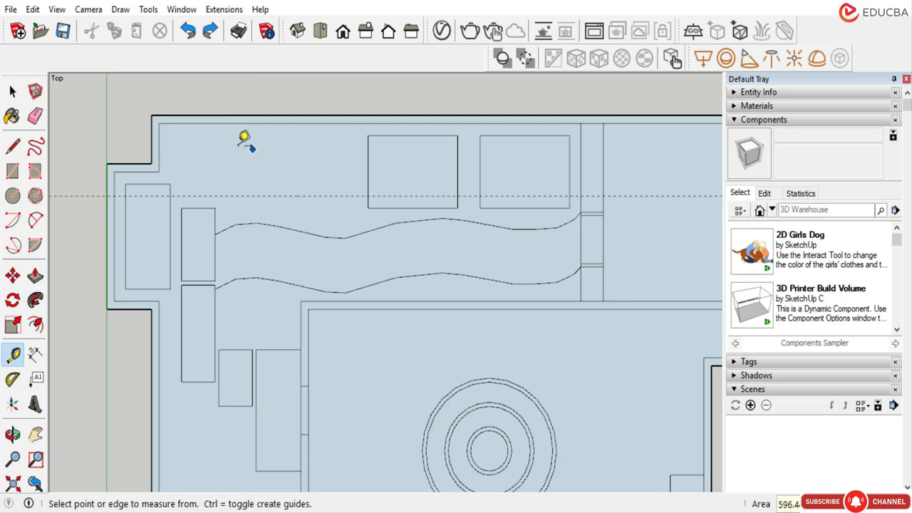
Place a vertical guide 6 feet from the upper-left inner wall edge and another one 10 feet to its right.
{"action": "left_click", "coordinate": [158, 135]}
{"action": "left_click", "coordinate": [226, 137]}
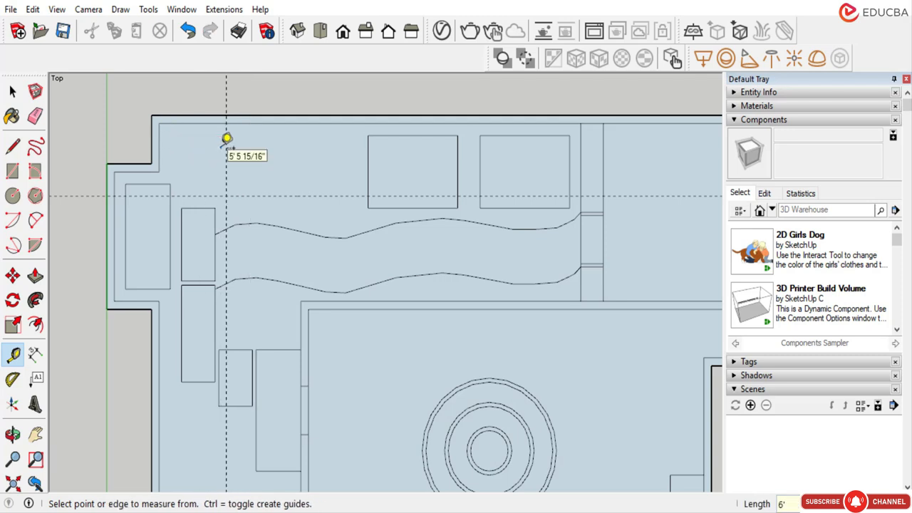
{"action": "left_click", "coordinate": [226, 149]}
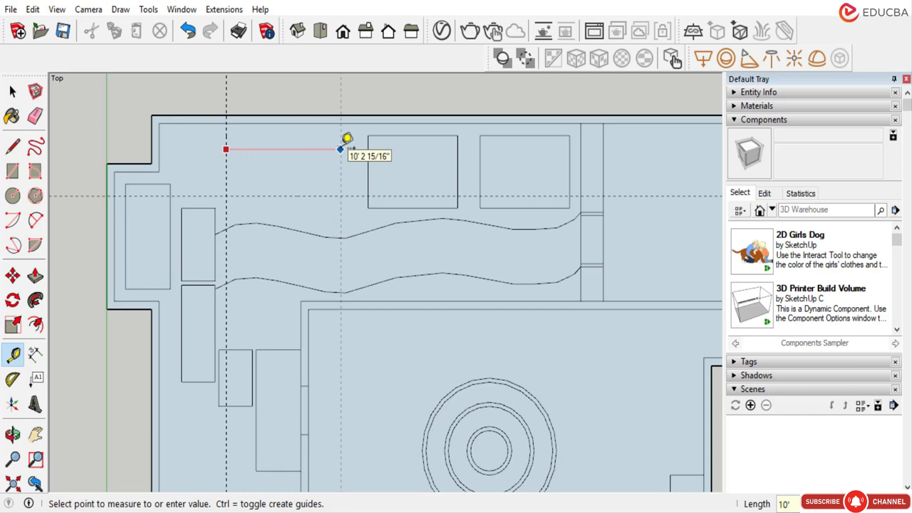
{"action": "left_click", "coordinate": [340, 149]}
Copy the short vertical line below the upper-left rectangle to the right, ending it on the wavy path's upper edge.
{"action": "left_click", "coordinate": [12, 91]}
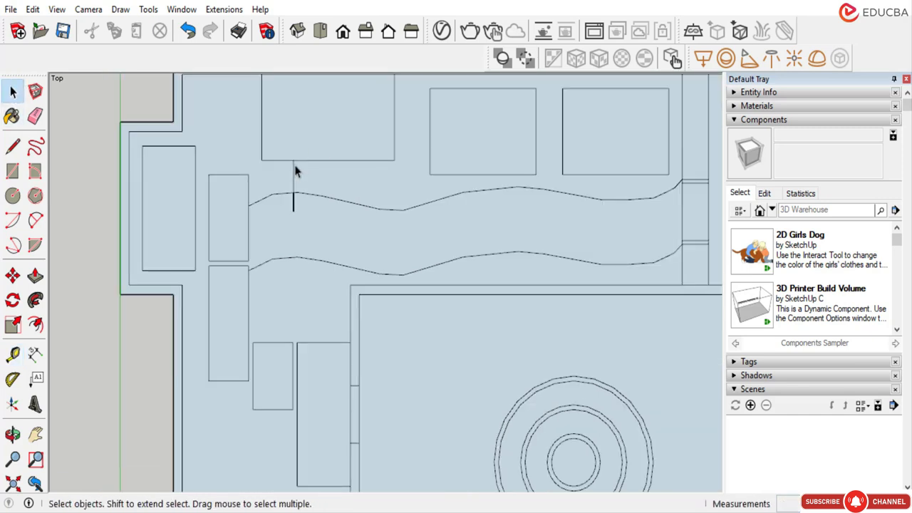
{"action": "left_click", "coordinate": [294, 171]}
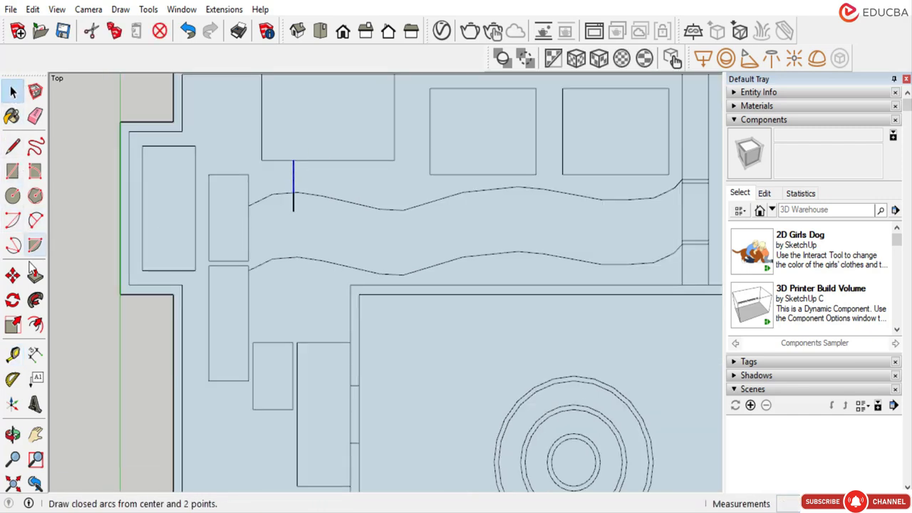
{"action": "left_click", "coordinate": [14, 276]}
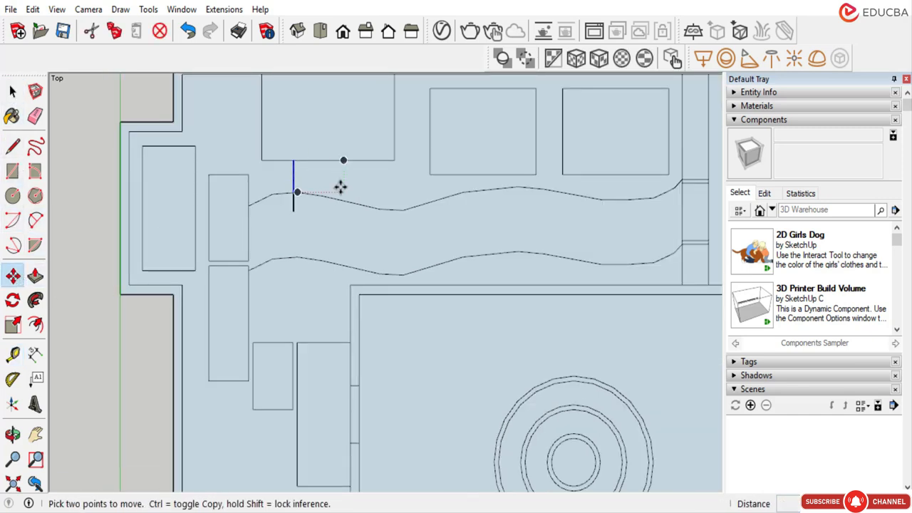
{"action": "left_click", "coordinate": [295, 196]}
{"action": "scroll", "coordinate": [359, 187], "scroll_direction": "up", "scroll_amount": 1}
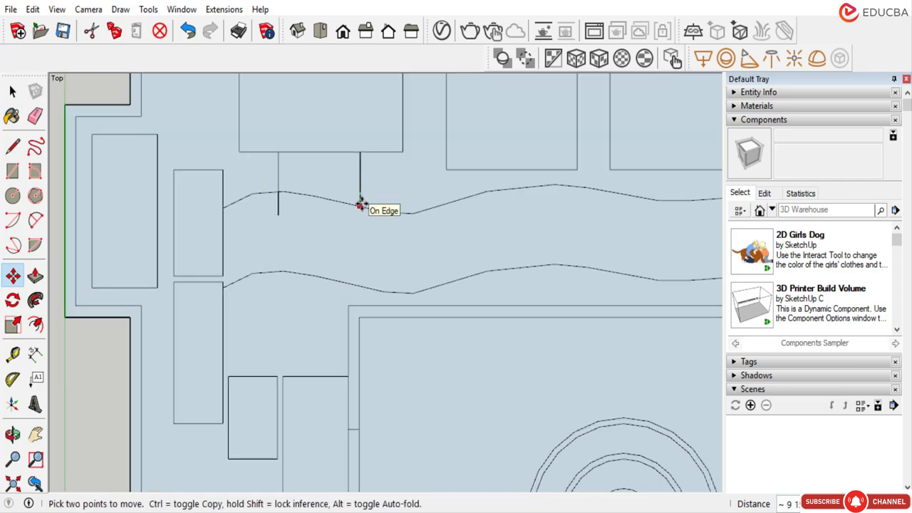
{"action": "left_click", "coordinate": [362, 205]}
{"action": "left_click", "coordinate": [13, 92]}
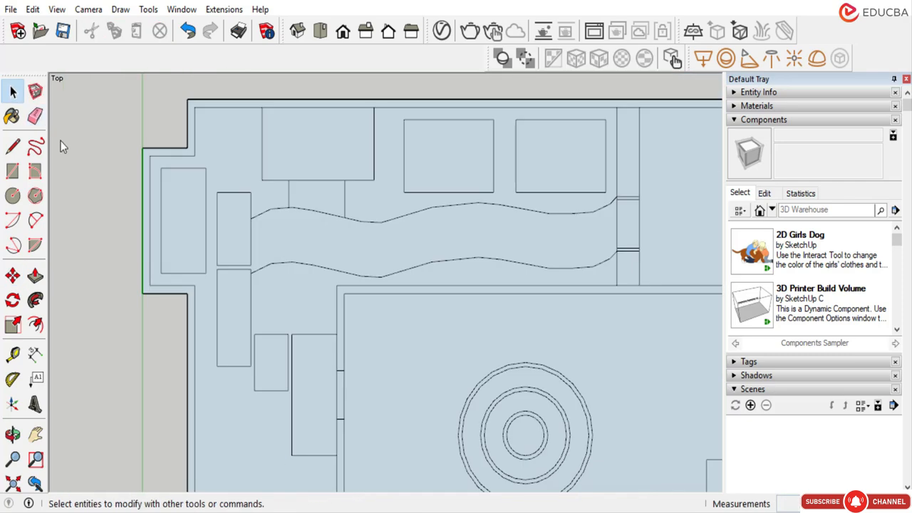
{"action": "scroll", "coordinate": [392, 208], "scroll_direction": "down", "scroll_amount": 3}
{"action": "scroll", "coordinate": [485, 260], "scroll_direction": "up", "scroll_amount": 1}
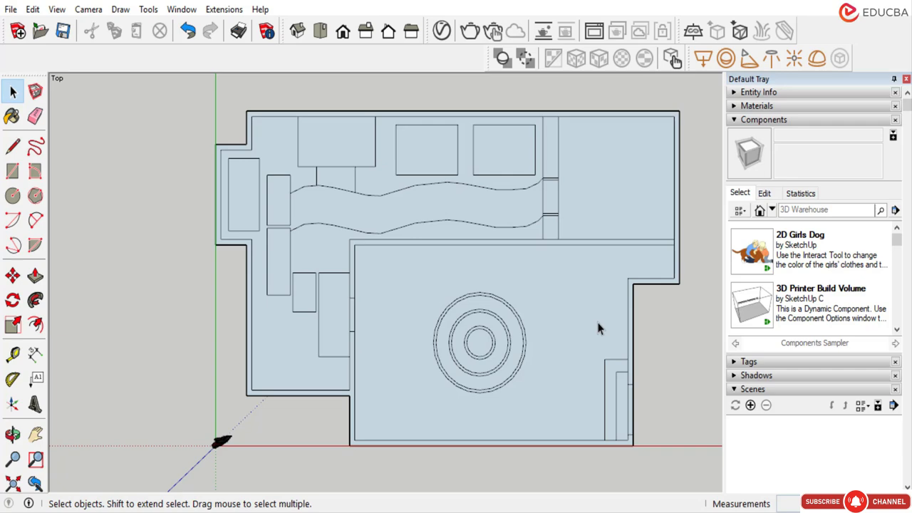
{"action": "scroll", "coordinate": [279, 186], "scroll_direction": "down", "scroll_amount": 1}
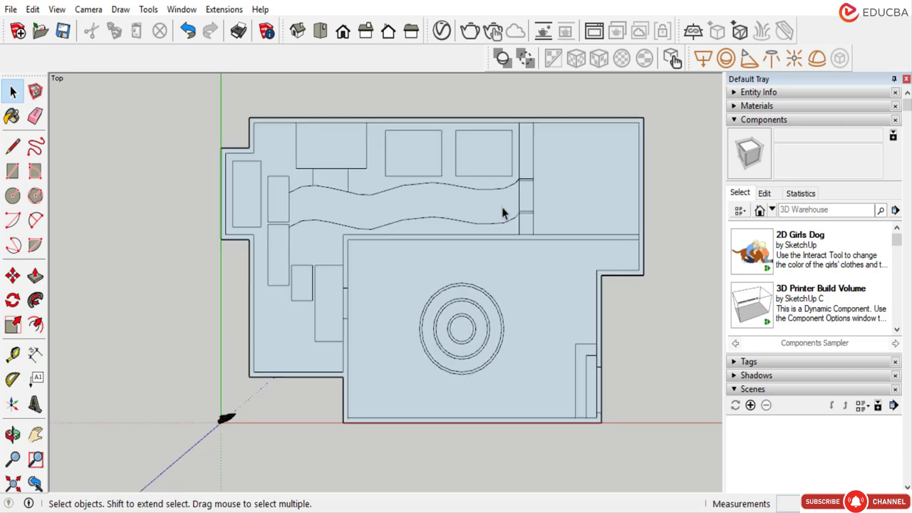
{"action": "scroll", "coordinate": [498, 211], "scroll_direction": "up", "scroll_amount": 1}
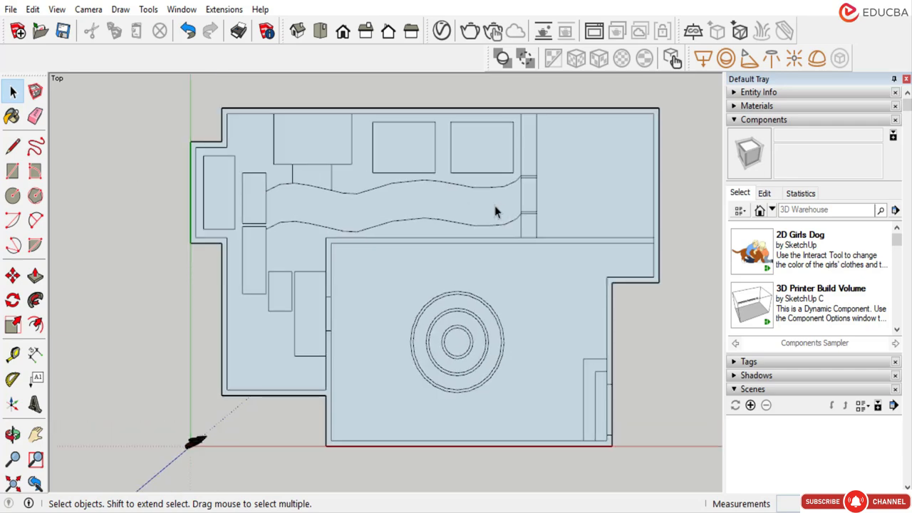
Start saving the model and choose the Desktop as the save location.
{"action": "key", "text": "ctrl+s"}
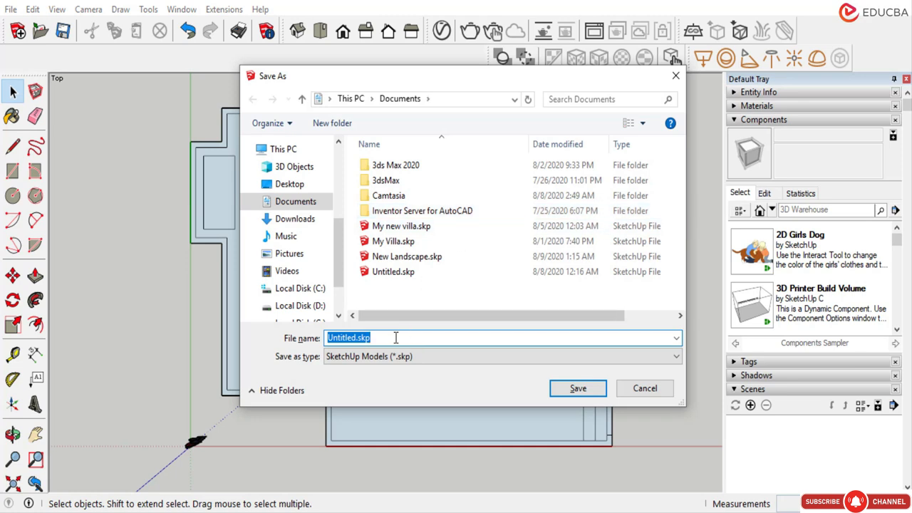
{"action": "left_click_drag", "start_coordinate": [364, 79], "coordinate": [366, 85]}
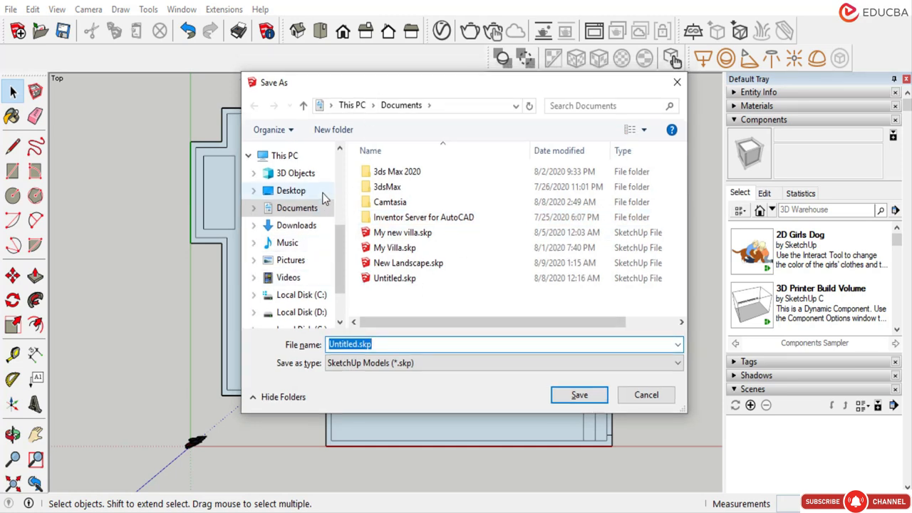
{"action": "left_click", "coordinate": [290, 192]}
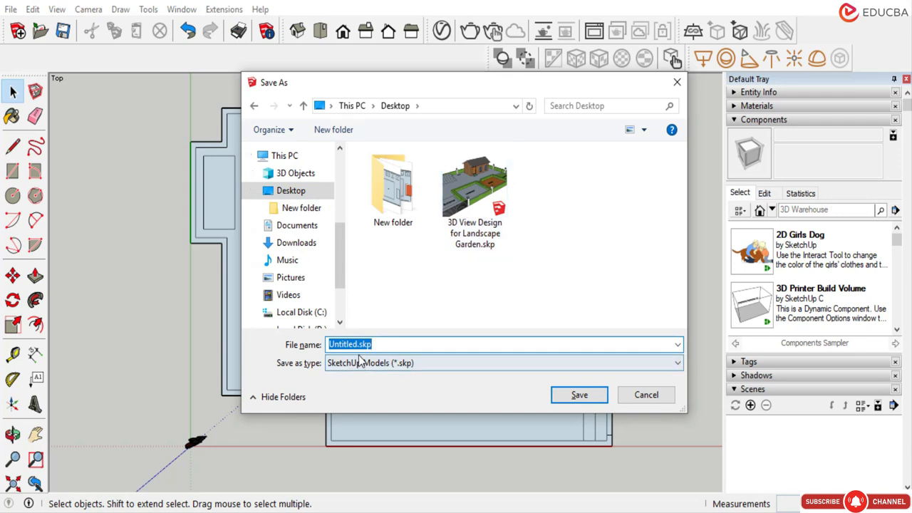
{"action": "left_click", "coordinate": [329, 344]}
{"action": "key", "text": "Delete"}
{"action": "key", "text": "Delete"}
{"action": "key", "text": "Delete"}
{"action": "key", "text": "Delete"}
{"action": "key", "text": "Delete"}
{"action": "key", "text": "Delete"}
{"action": "key", "text": "Delete"}
{"action": "key", "text": "Delete"}
{"action": "key", "text": "Delete"}
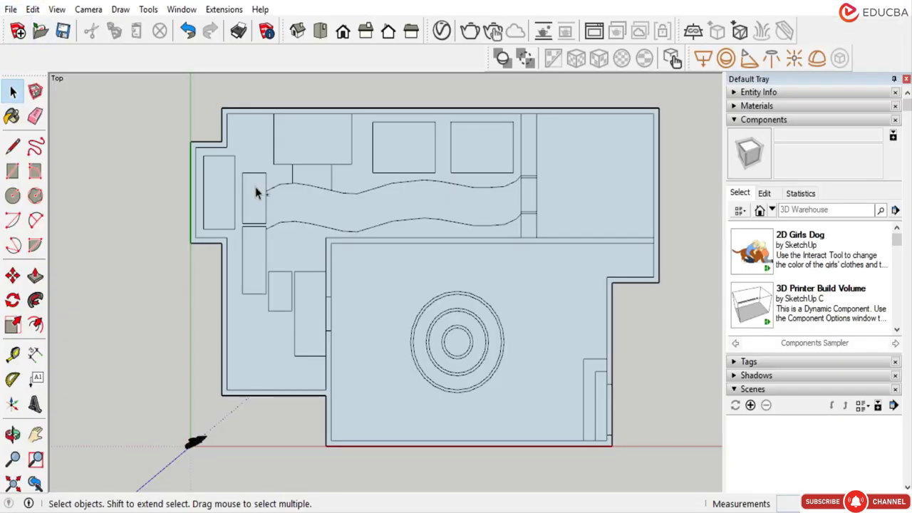
Save the model on the Desktop under the file name "3D View for Landscape Garden".
{"action": "key", "text": "ctrl+s"}
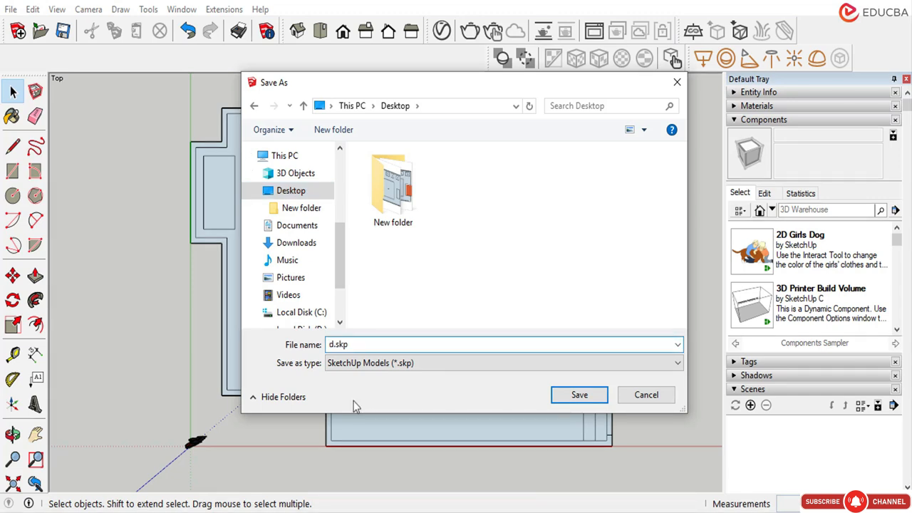
{"action": "key", "text": "BackSpace"}
{"action": "type", "text": "3D View for Landsca"}
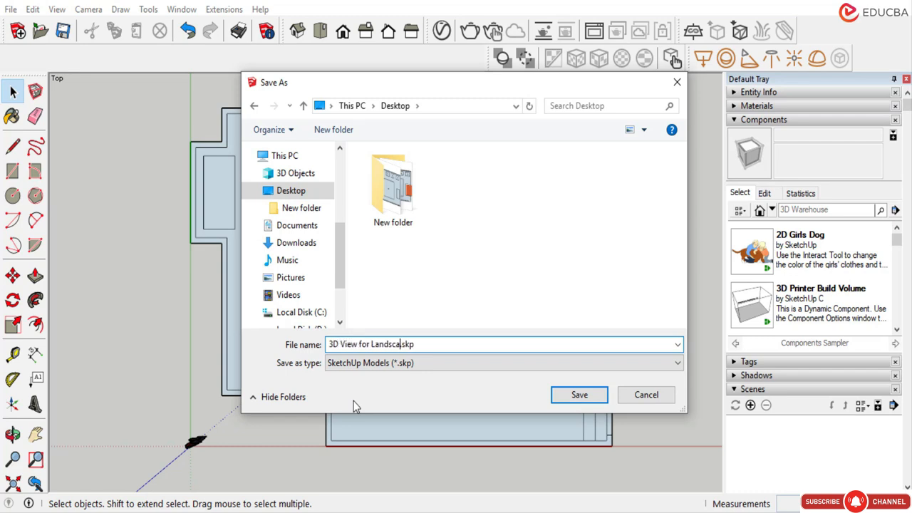
{"action": "type", "text": "pe Garden"}
{"action": "left_click", "coordinate": [574, 396]}
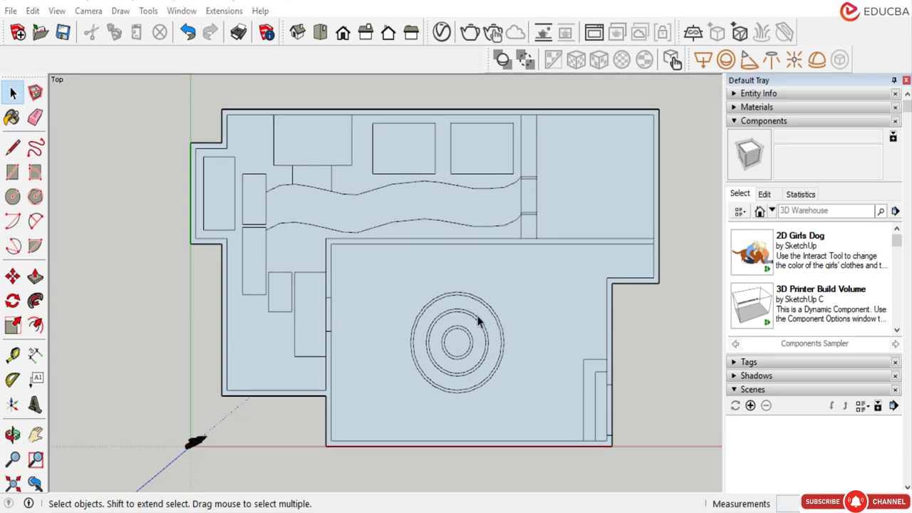
{"action": "scroll", "coordinate": [394, 283], "scroll_direction": "down", "scroll_amount": 2}
{"action": "scroll", "coordinate": [470, 313], "scroll_direction": "up", "scroll_amount": 3}
{"action": "scroll", "coordinate": [417, 328], "scroll_direction": "down", "scroll_amount": 1}
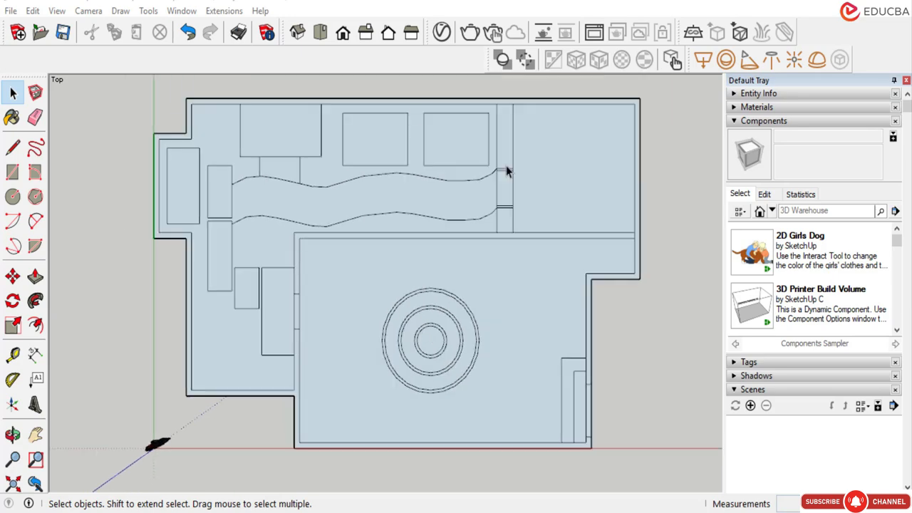
Switch the garden layout to the isometric view and examine the whole plan in 3D.
{"action": "left_click", "coordinate": [297, 33]}
{"action": "scroll", "coordinate": [340, 333], "scroll_direction": "down", "scroll_amount": 2}
{"action": "mouse_move", "coordinate": [340, 333]}
{"action": "middle_mouse_down"}
{"action": "mouse_move", "coordinate": [285, 352]}
{"action": "mouse_move", "coordinate": [401, 372]}
{"action": "mouse_move", "coordinate": [280, 335]}
{"action": "mouse_move", "coordinate": [356, 291]}
{"action": "mouse_move", "coordinate": [507, 289]}
{"action": "mouse_move", "coordinate": [441, 295]}
{"action": "middle_mouse_up"}
{"action": "scroll", "coordinate": [376, 299], "scroll_direction": "up", "scroll_amount": 3}
{"action": "scroll", "coordinate": [338, 356], "scroll_direction": "down", "scroll_amount": 3}
{"action": "scroll", "coordinate": [334, 399], "scroll_direction": "up", "scroll_amount": 4}
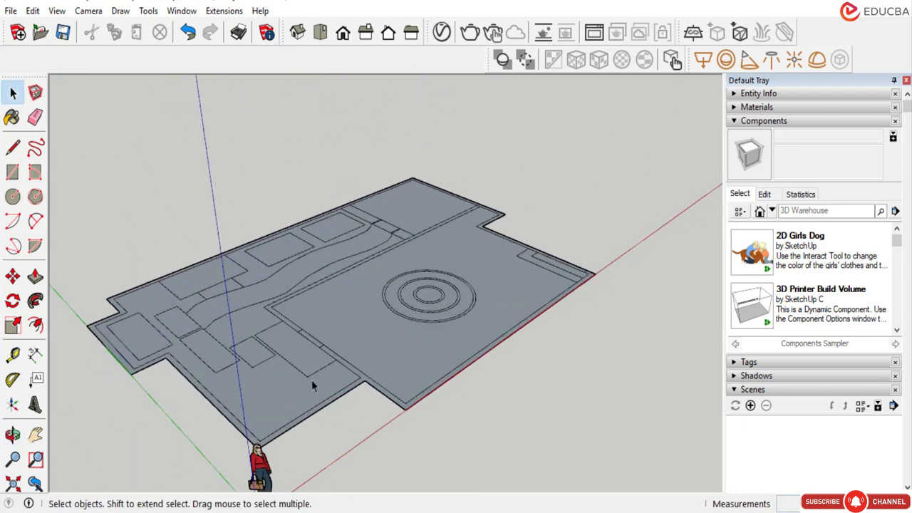
{"action": "scroll", "coordinate": [356, 362], "scroll_direction": "down", "scroll_amount": 1}
{"action": "mouse_move", "coordinate": [361, 364]}
{"action": "middle_mouse_down"}
{"action": "mouse_move", "coordinate": [316, 349]}
{"action": "mouse_move", "coordinate": [455, 278]}
{"action": "middle_mouse_up"}
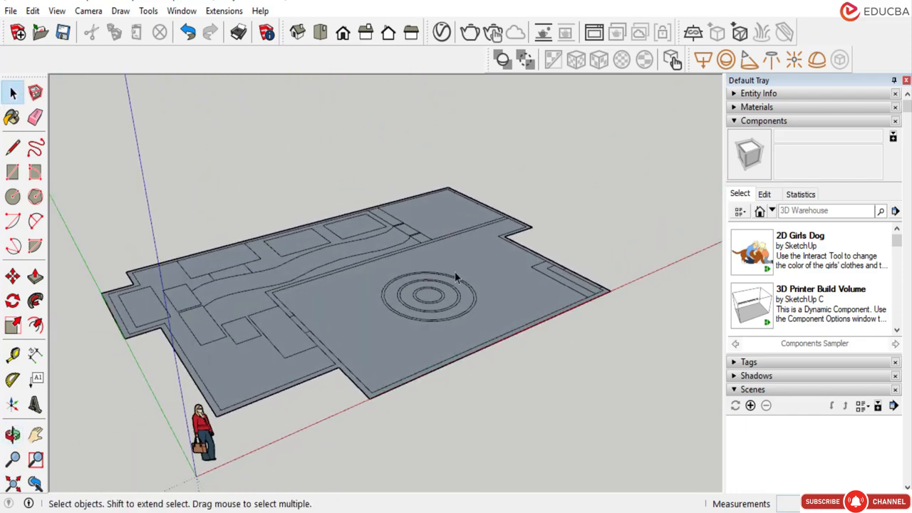
{"action": "middle_click_drag", "start_coordinate": [303, 364], "coordinate": [301, 291]}
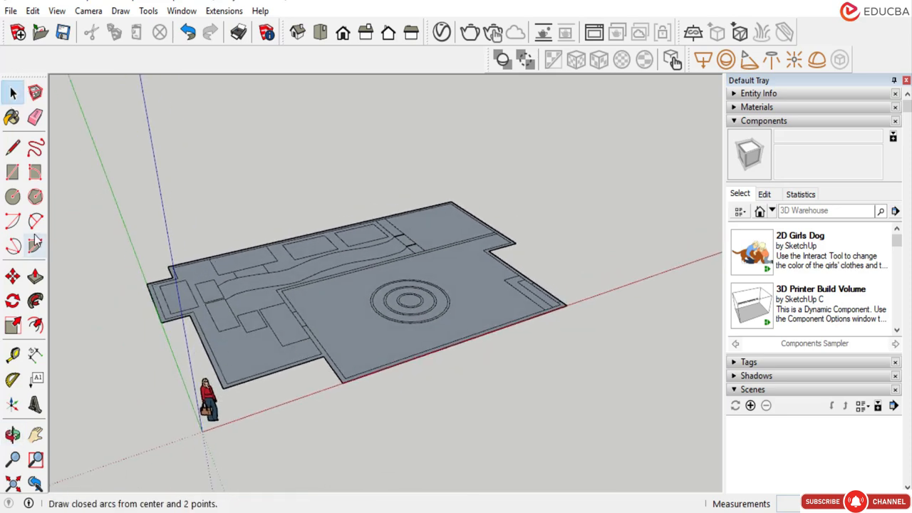
{"action": "scroll", "coordinate": [273, 332], "scroll_direction": "up", "scroll_amount": 3}
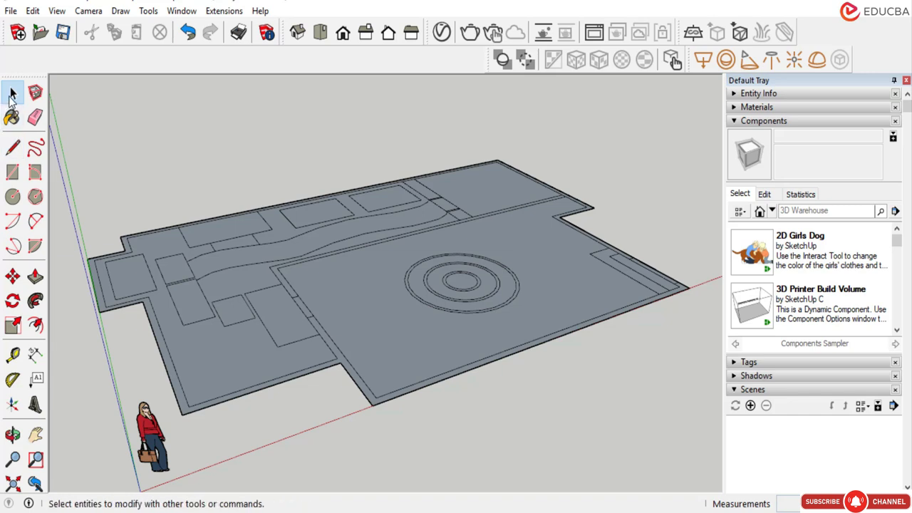
Extrude the outer boundary wall outline of the garden 5 feet upward with Push/Pull.
{"action": "left_click", "coordinate": [35, 277]}
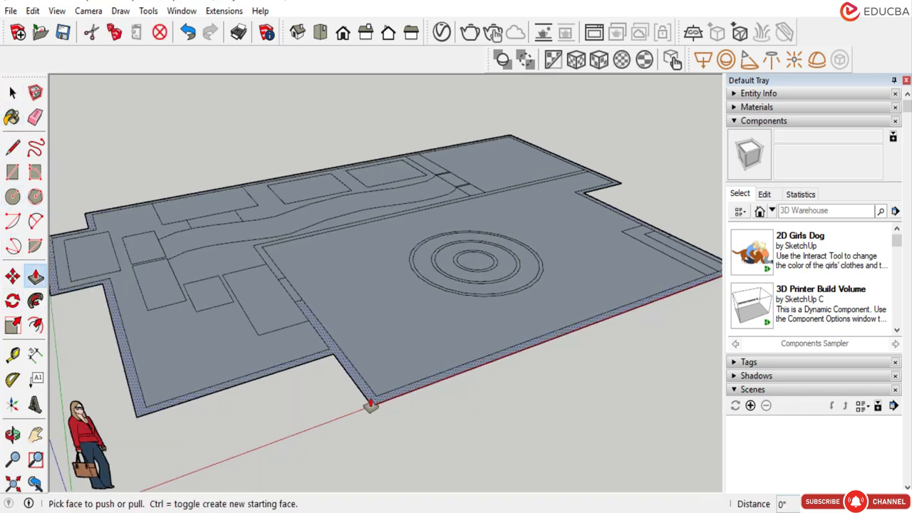
{"action": "scroll", "coordinate": [370, 403], "scroll_direction": "up", "scroll_amount": 2}
{"action": "left_click_drag", "start_coordinate": [372, 399], "coordinate": [371, 340]}
{"action": "scroll", "coordinate": [521, 297], "scroll_direction": "down", "scroll_amount": 5}
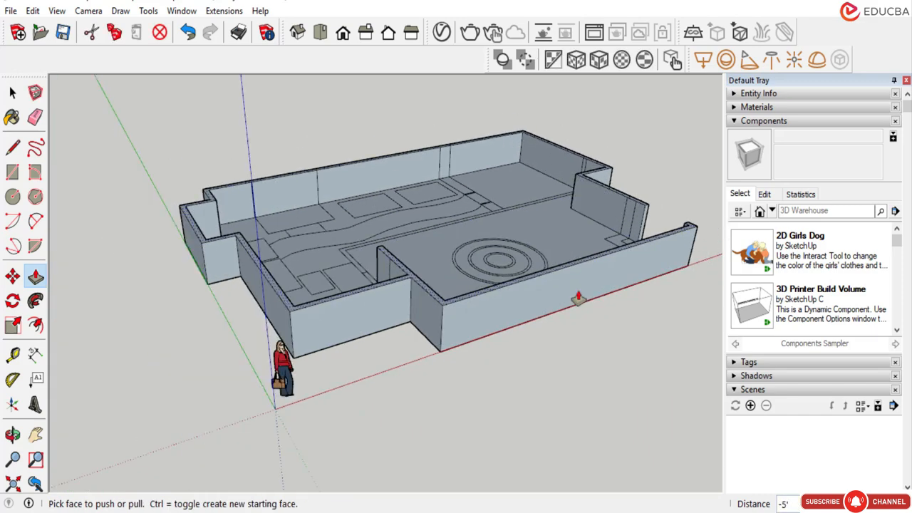
{"action": "middle_click_drag", "start_coordinate": [643, 163], "coordinate": [394, 278]}
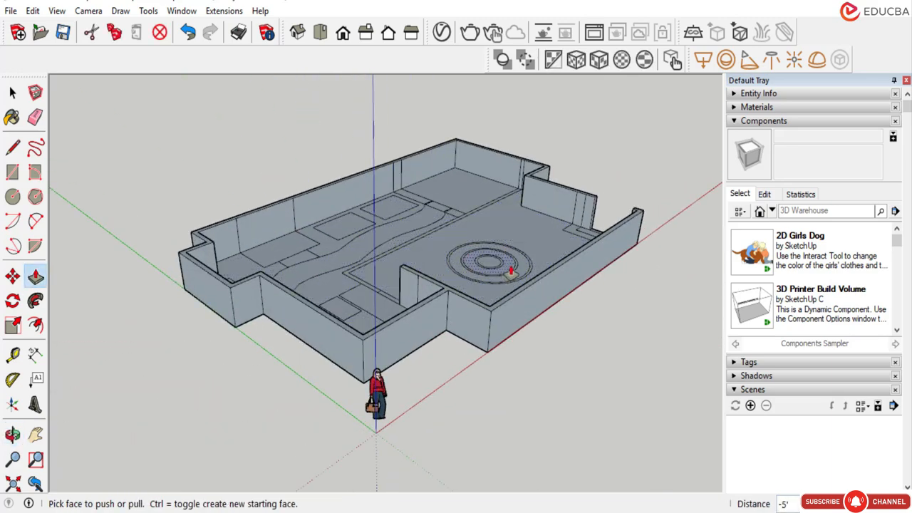
Extrude the inner dividing wall beside the circular feature's area 2 feet upward.
{"action": "scroll", "coordinate": [485, 216], "scroll_direction": "up", "scroll_amount": 4}
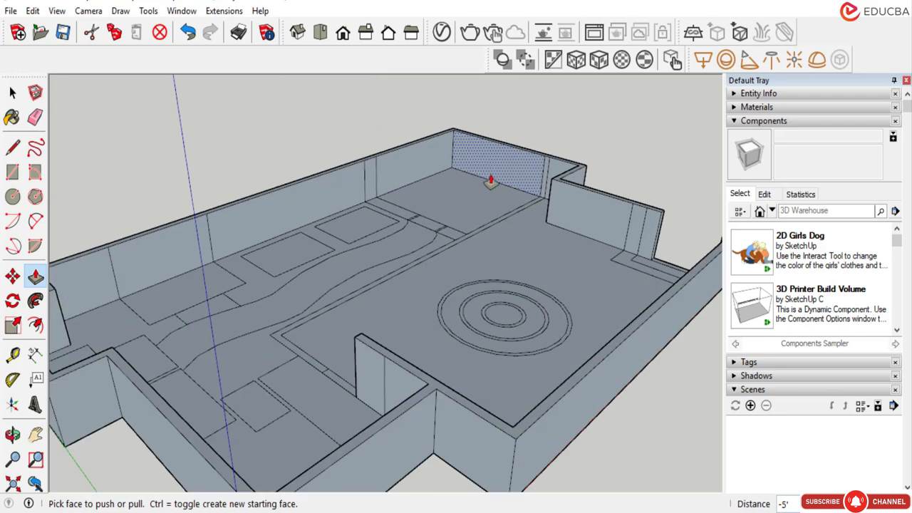
{"action": "scroll", "coordinate": [476, 193], "scroll_direction": "down", "scroll_amount": 3}
{"action": "middle_click_drag", "start_coordinate": [482, 305], "coordinate": [511, 256]}
{"action": "scroll", "coordinate": [509, 254], "scroll_direction": "up", "scroll_amount": 5}
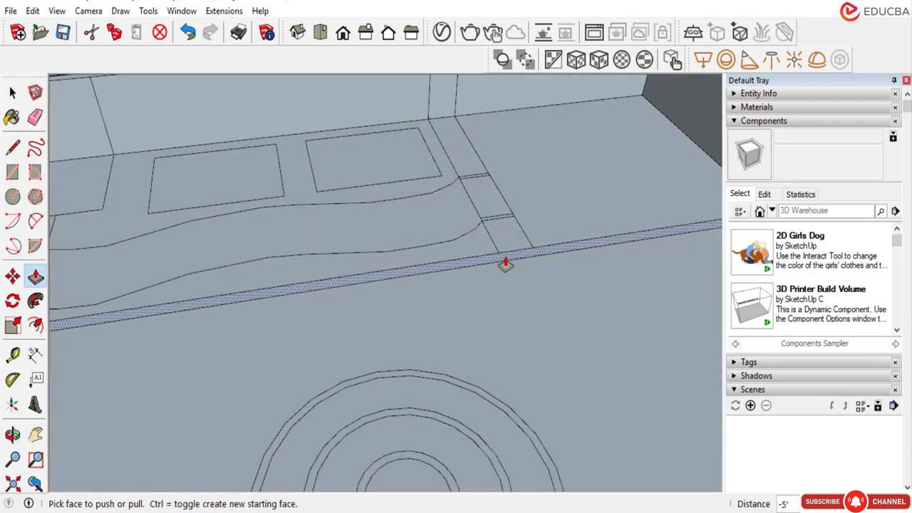
{"action": "left_click_drag", "start_coordinate": [487, 263], "coordinate": [492, 233]}
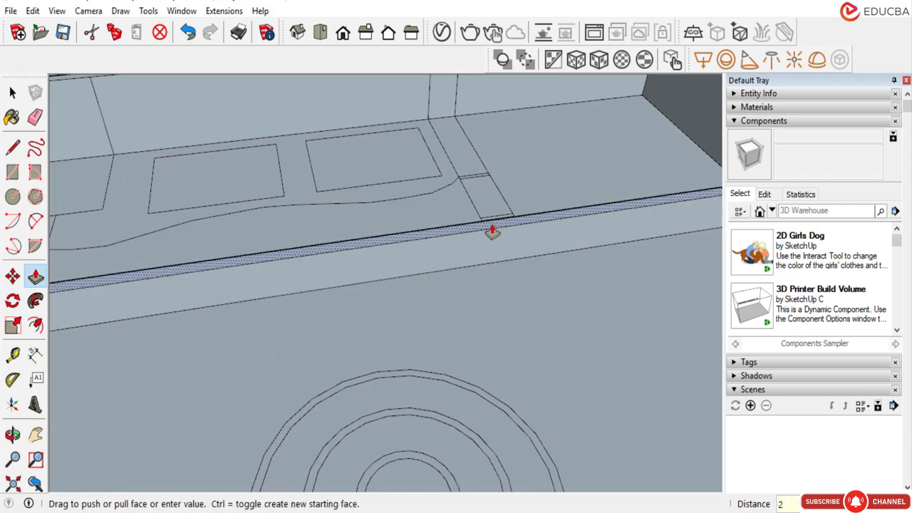
{"action": "left_click", "coordinate": [680, 191]}
{"action": "scroll", "coordinate": [378, 340], "scroll_direction": "down", "scroll_amount": 6}
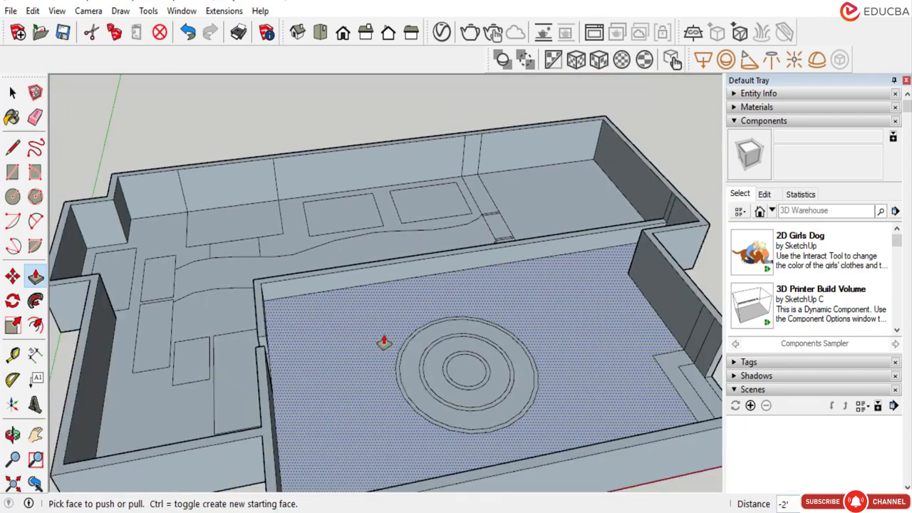
Extrude the two narrow rectangles flanking the end of the wavy path 2 feet upward.
{"action": "middle_click_drag", "start_coordinate": [300, 325], "coordinate": [366, 320]}
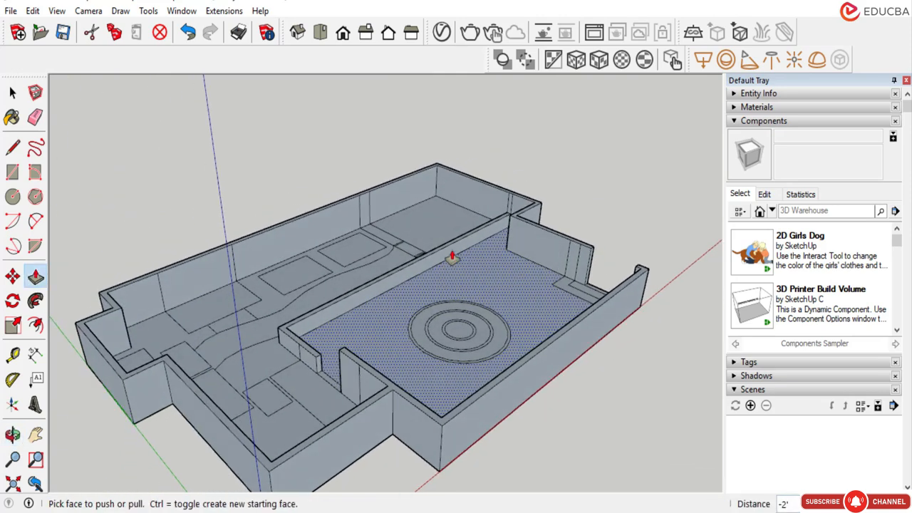
{"action": "scroll", "coordinate": [386, 237], "scroll_direction": "up", "scroll_amount": 5}
{"action": "left_click_drag", "start_coordinate": [385, 236], "coordinate": [386, 214]}
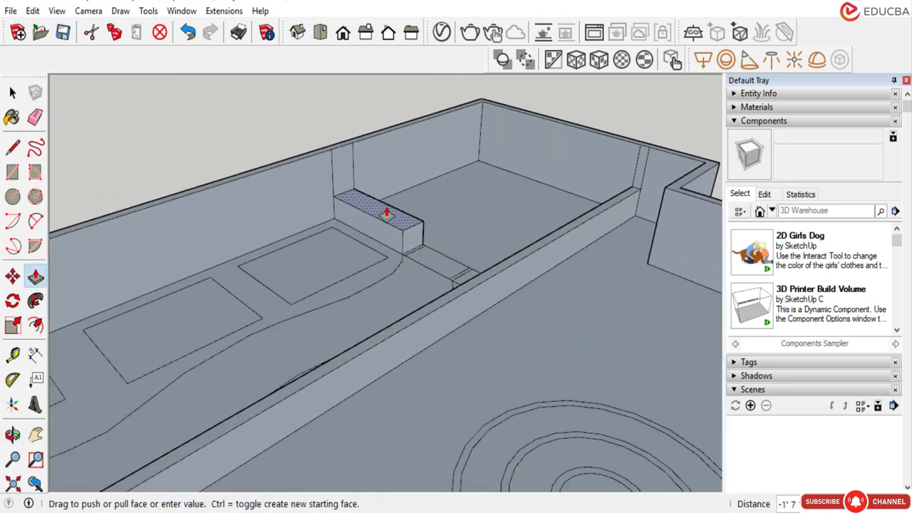
{"action": "key", "text": "Return"}
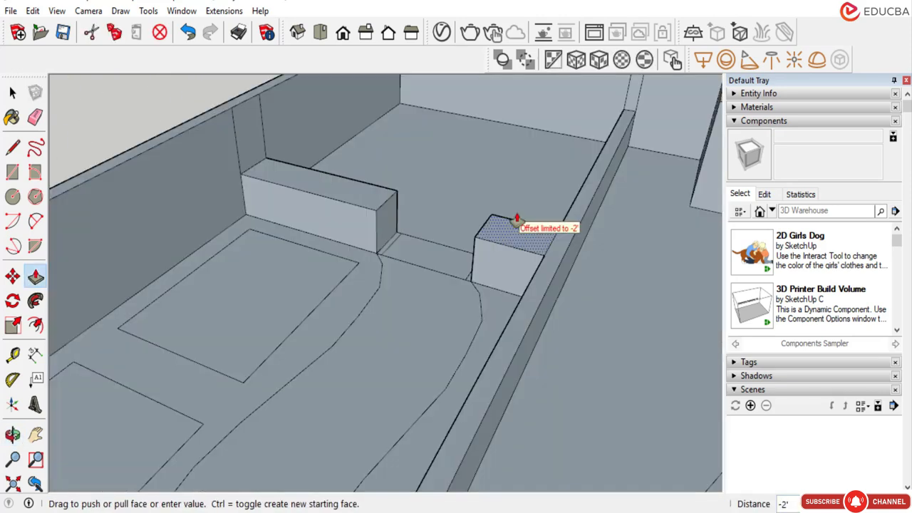
{"action": "type", "text": "2'"}
{"action": "key", "text": "Return"}
Examine the raised walls and blocks from several angles, ending at the steps by the outer wall opening.
{"action": "scroll", "coordinate": [518, 220], "scroll_direction": "down", "scroll_amount": 7}
{"action": "middle_click_drag", "start_coordinate": [474, 288], "coordinate": [321, 317]}
{"action": "scroll", "coordinate": [390, 349], "scroll_direction": "up", "scroll_amount": 1}
{"action": "scroll", "coordinate": [390, 349], "scroll_direction": "up", "scroll_amount": 1}
{"action": "scroll", "coordinate": [378, 320], "scroll_direction": "down", "scroll_amount": 3}
{"action": "scroll", "coordinate": [513, 306], "scroll_direction": "up", "scroll_amount": 5}
{"action": "middle_click_drag", "start_coordinate": [512, 299], "coordinate": [637, 329]}
{"action": "scroll", "coordinate": [555, 285], "scroll_direction": "down", "scroll_amount": 3}
{"action": "scroll", "coordinate": [528, 274], "scroll_direction": "down", "scroll_amount": 3}
{"action": "scroll", "coordinate": [518, 146], "scroll_direction": "up", "scroll_amount": 5}
{"action": "middle_click_drag", "start_coordinate": [505, 170], "coordinate": [484, 108]}
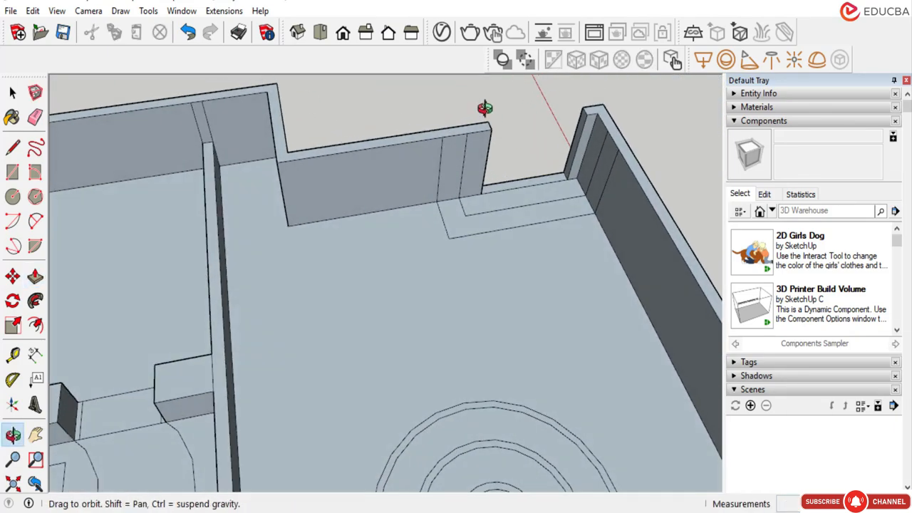
Try to raise the inner entrance step, and measure the sill height at the wall opening with the Dimension tool.
{"action": "scroll", "coordinate": [536, 161], "scroll_direction": "up", "scroll_amount": 4}
{"action": "left_click", "coordinate": [529, 203]}
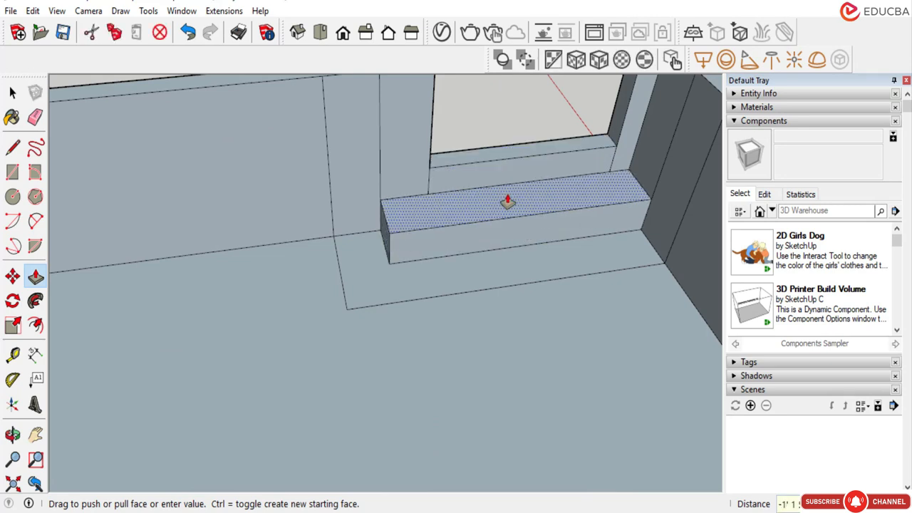
{"action": "key", "text": "d"}
{"action": "left_click", "coordinate": [616, 147]}
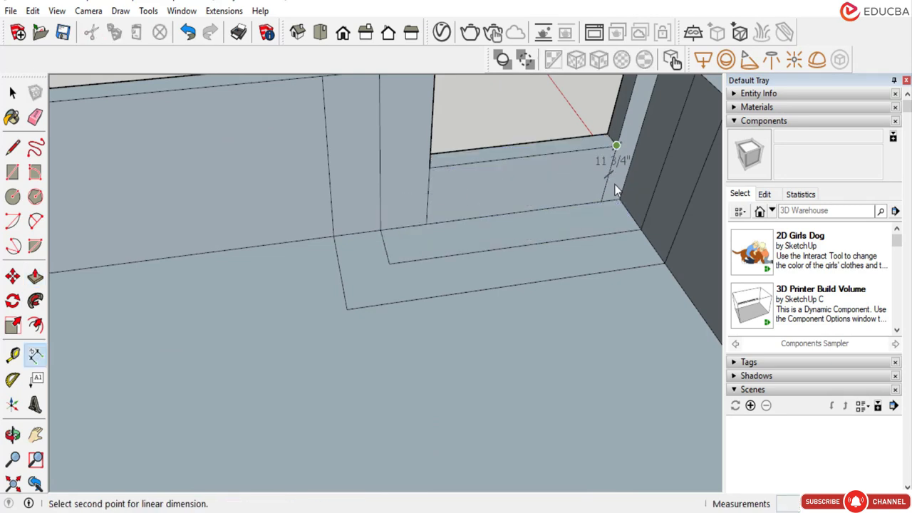
{"action": "left_click", "coordinate": [607, 203]}
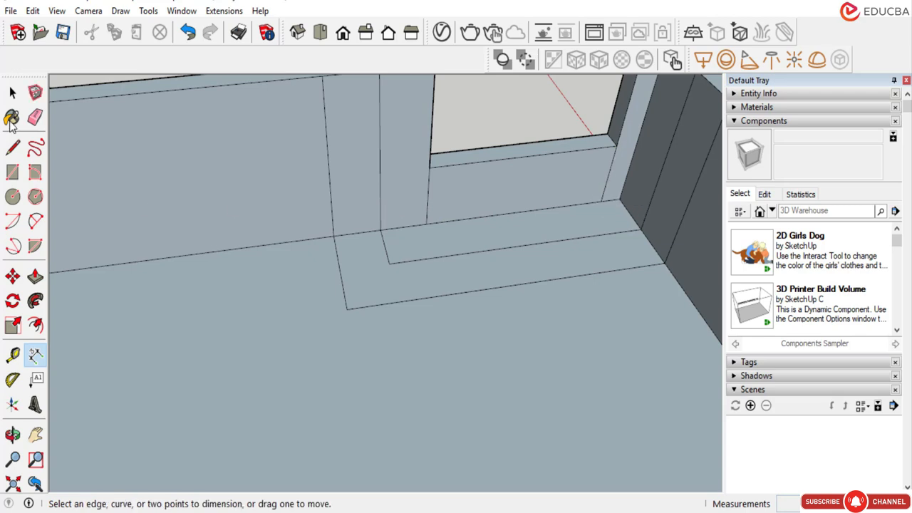
{"action": "left_click", "coordinate": [11, 93]}
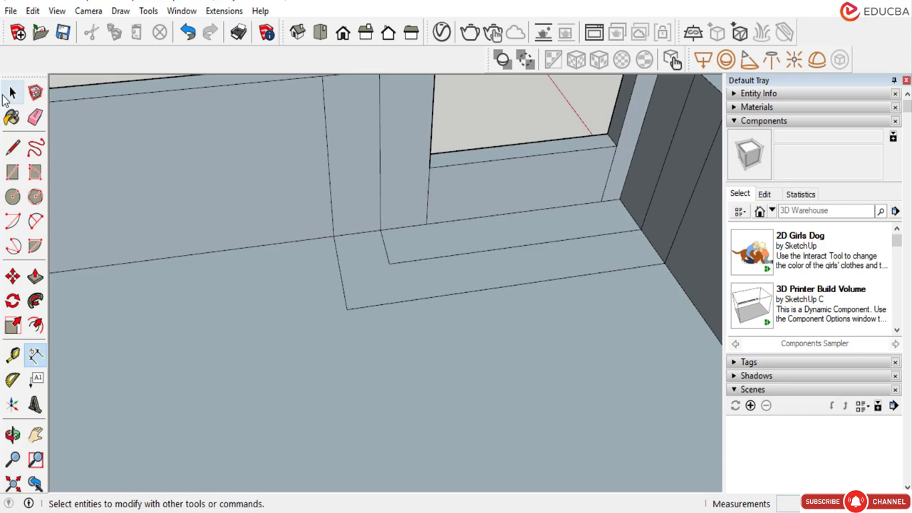
{"action": "left_click", "coordinate": [10, 94]}
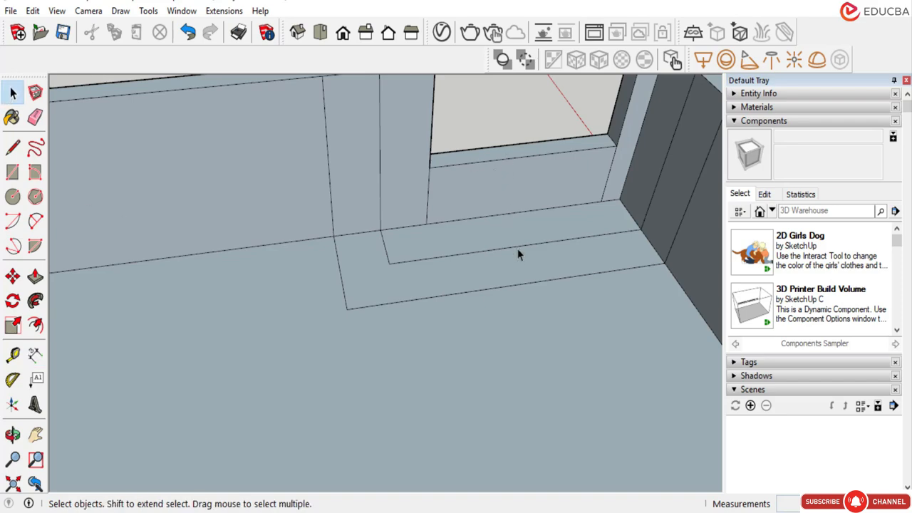
Raise the inner step at the wall opening with Push/Pull, keeping its top below the sill.
{"action": "left_click", "coordinate": [35, 279]}
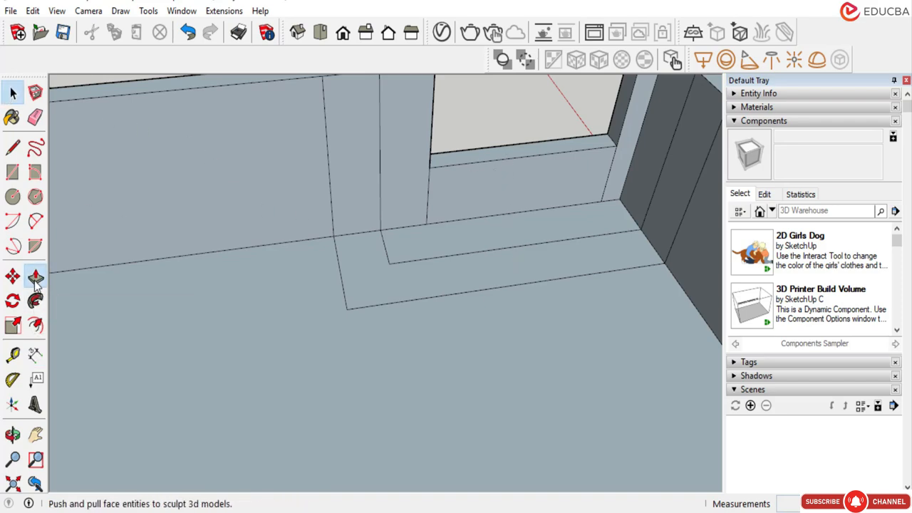
{"action": "left_click", "coordinate": [36, 279]}
{"action": "left_click_drag", "start_coordinate": [479, 237], "coordinate": [482, 198]}
Extrude the outer L-shaped step around the inner entrance step 8 inches upward.
{"action": "left_click", "coordinate": [518, 262]}
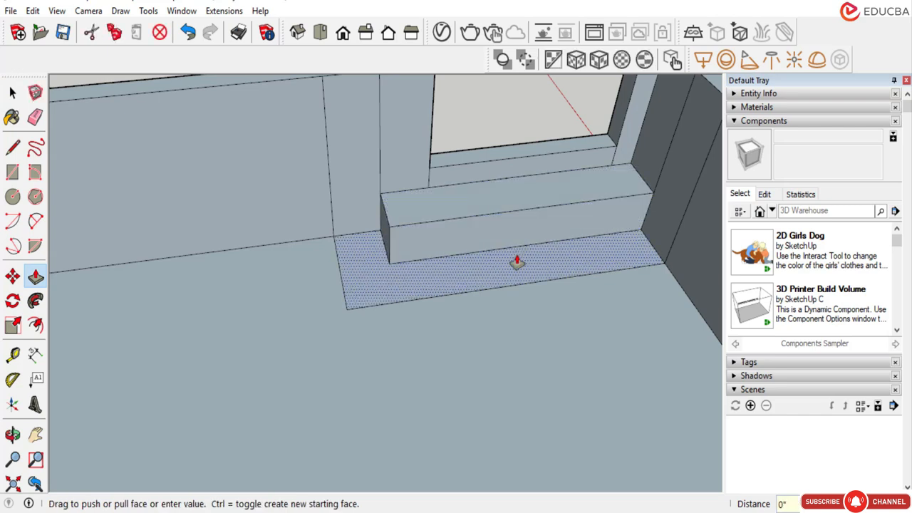
{"action": "left_click_drag", "start_coordinate": [518, 262], "coordinate": [518, 245]}
{"action": "type", "text": "8\""}
{"action": "key", "text": "Return"}
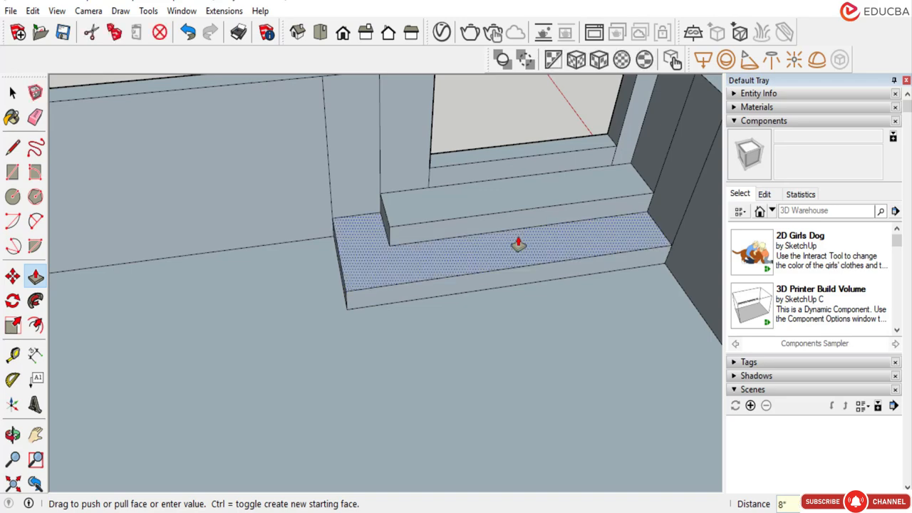
Erase the leftover vertical edges on the wall faces on both sides of the entrance steps.
{"action": "scroll", "coordinate": [459, 240], "scroll_direction": "down", "scroll_amount": 3}
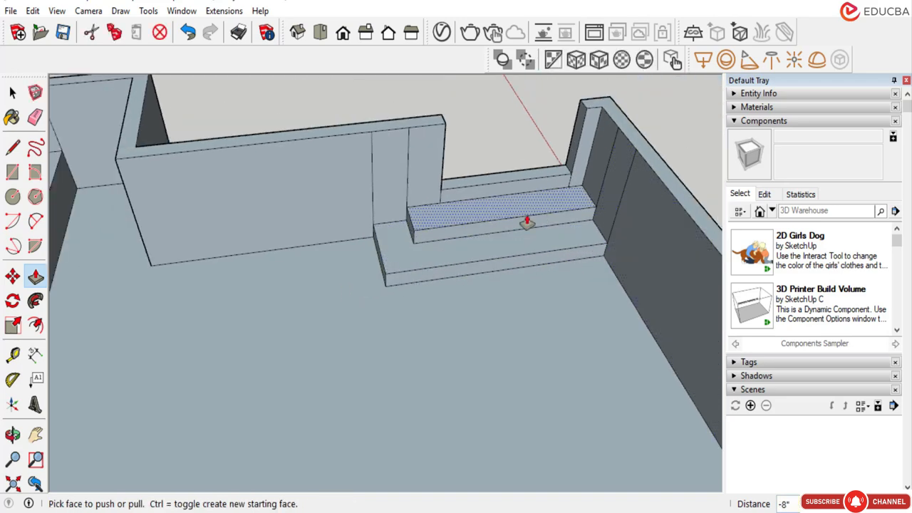
{"action": "scroll", "coordinate": [525, 220], "scroll_direction": "up", "scroll_amount": 1}
{"action": "left_click", "coordinate": [12, 93]}
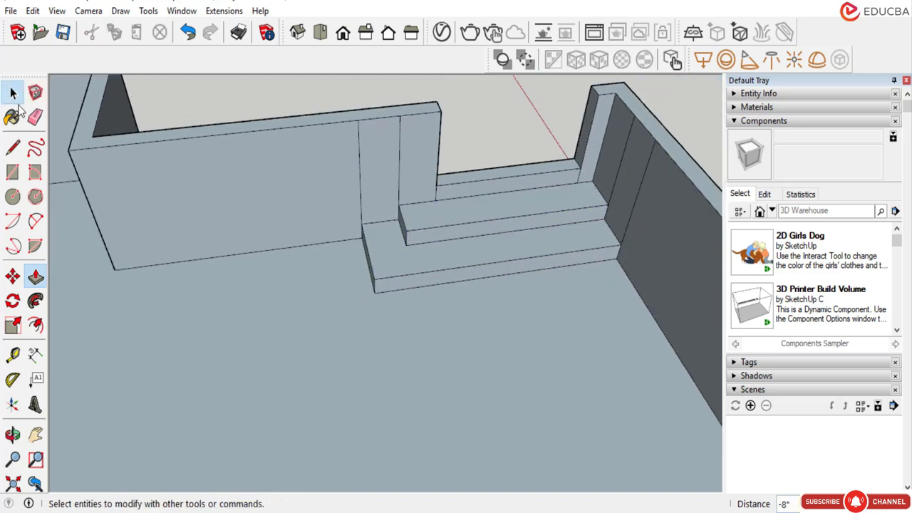
{"action": "left_click", "coordinate": [35, 117]}
{"action": "left_click", "coordinate": [360, 149]}
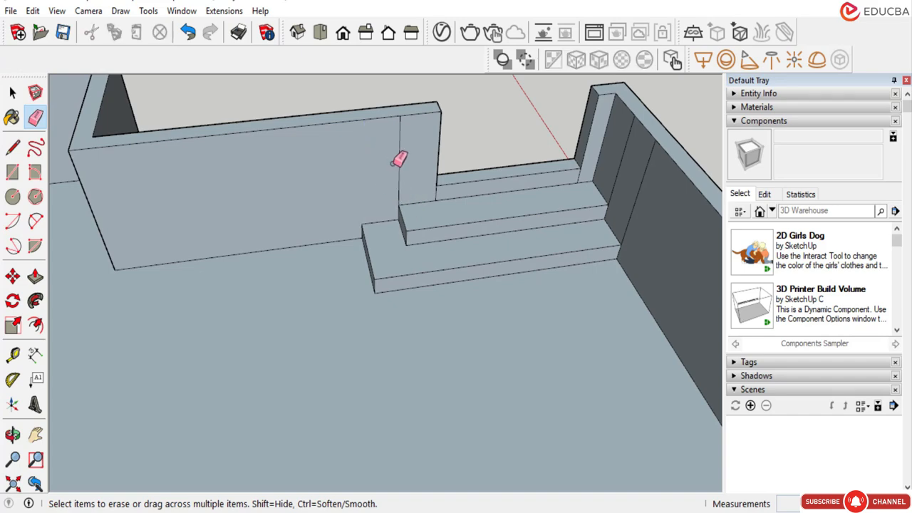
{"action": "left_click", "coordinate": [400, 163]}
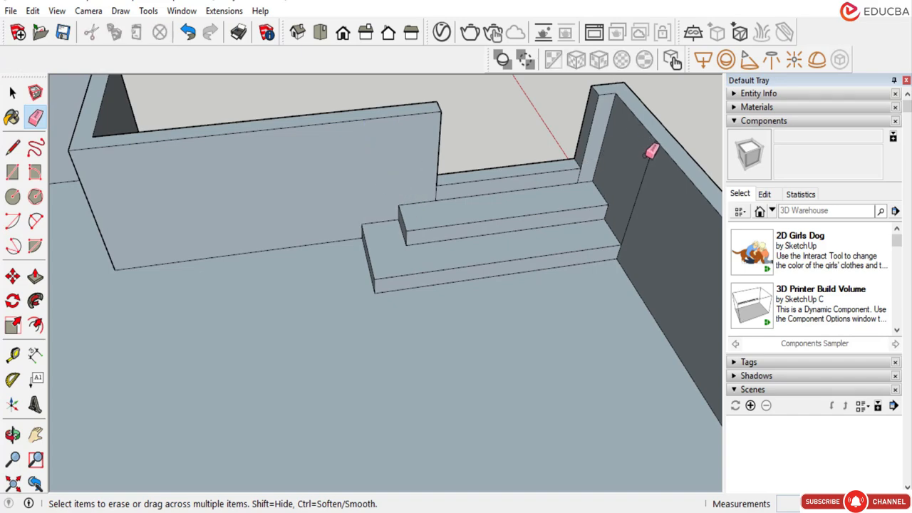
{"action": "mouse_move", "coordinate": [655, 153]}
{"action": "middle_mouse_down"}
{"action": "mouse_move", "coordinate": [342, 260]}
{"action": "mouse_move", "coordinate": [505, 240]}
{"action": "mouse_move", "coordinate": [485, 291]}
{"action": "mouse_move", "coordinate": [179, 202]}
{"action": "mouse_move", "coordinate": [419, 364]}
{"action": "mouse_move", "coordinate": [475, 374]}
{"action": "mouse_move", "coordinate": [418, 411]}
{"action": "mouse_move", "coordinate": [265, 305]}
{"action": "middle_mouse_up"}
Extend the outer face of the entrance sill outward by 1' 6" beyond the boundary wall.
{"action": "left_click", "coordinate": [13, 94]}
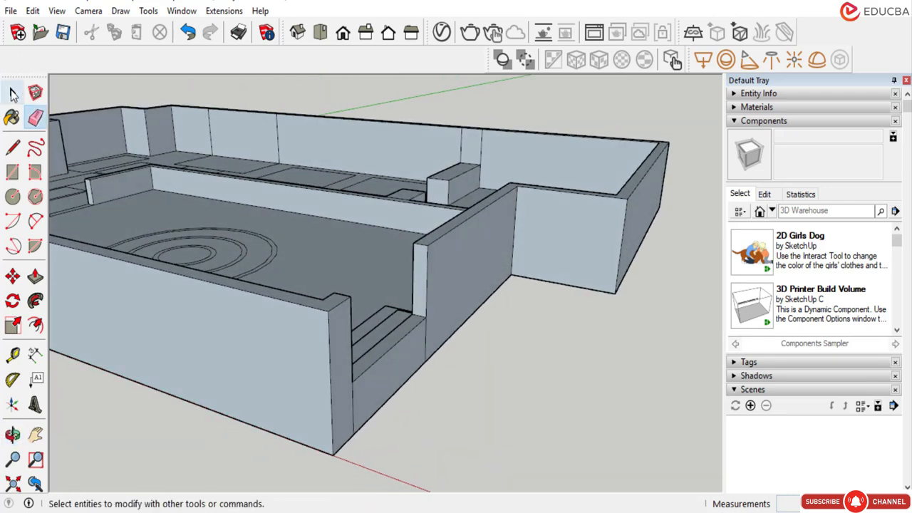
{"action": "left_click", "coordinate": [35, 277]}
{"action": "scroll", "coordinate": [400, 360], "scroll_direction": "up", "scroll_amount": 2}
{"action": "left_click_drag", "start_coordinate": [400, 359], "coordinate": [423, 365]}
{"action": "type", "text": "1' 6\""}
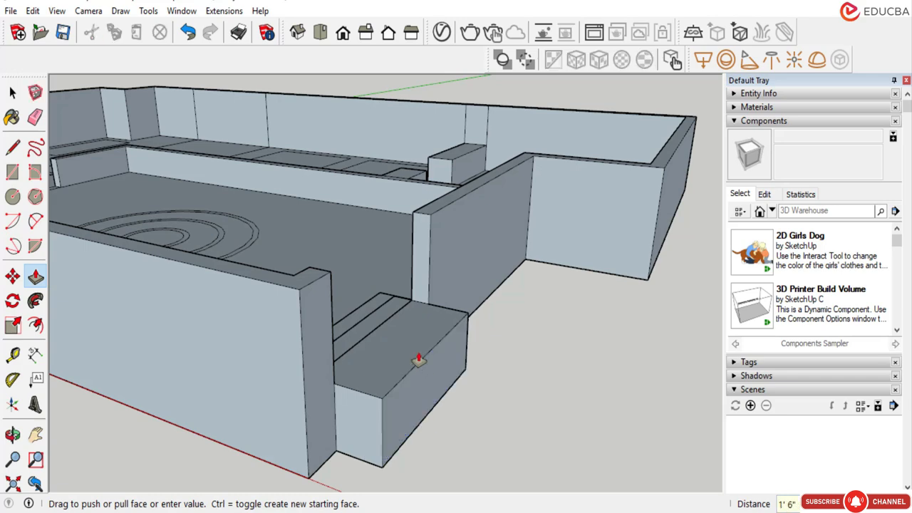
{"action": "left_click", "coordinate": [418, 360]}
{"action": "scroll", "coordinate": [417, 385], "scroll_direction": "down", "scroll_amount": 3}
{"action": "middle_click_drag", "start_coordinate": [418, 392], "coordinate": [364, 410]}
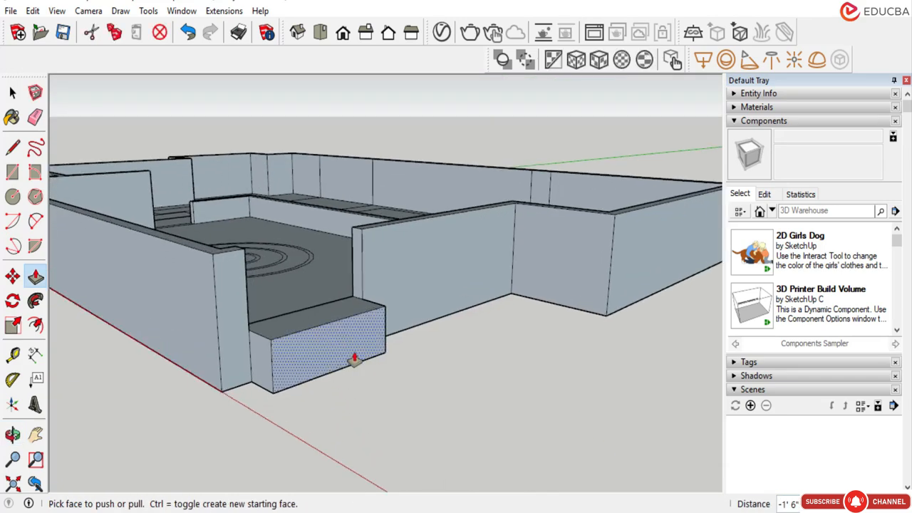
Examine the extruded garden model from several angles, checking the entrance steps, planter outlines and path area.
{"action": "scroll", "coordinate": [354, 360], "scroll_direction": "down", "scroll_amount": 5}
{"action": "middle_click_drag", "start_coordinate": [281, 352], "coordinate": [541, 319]}
{"action": "scroll", "coordinate": [430, 279], "scroll_direction": "up", "scroll_amount": 3}
{"action": "scroll", "coordinate": [450, 312], "scroll_direction": "down", "scroll_amount": 3}
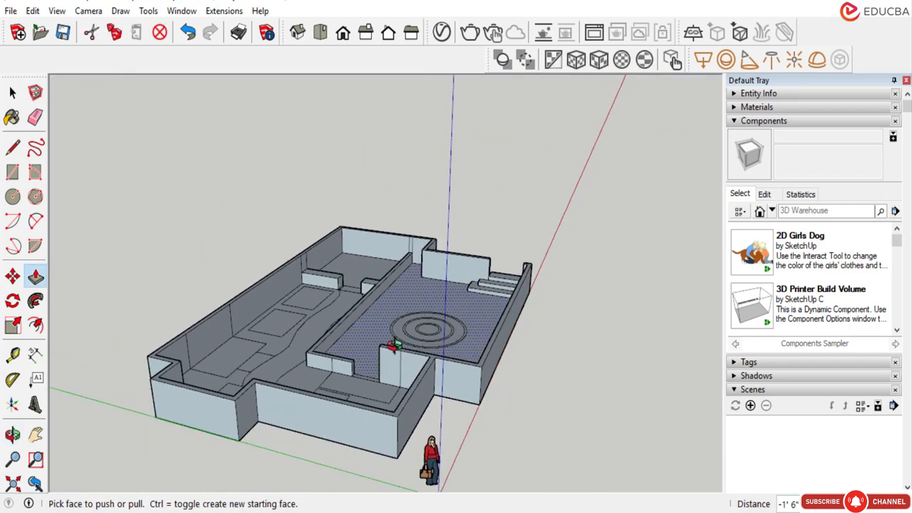
{"action": "middle_click_drag", "start_coordinate": [392, 347], "coordinate": [415, 336]}
{"action": "middle_click_drag", "start_coordinate": [501, 310], "coordinate": [472, 332]}
{"action": "scroll", "coordinate": [439, 272], "scroll_direction": "up", "scroll_amount": 3}
{"action": "scroll", "coordinate": [439, 272], "scroll_direction": "up", "scroll_amount": 5}
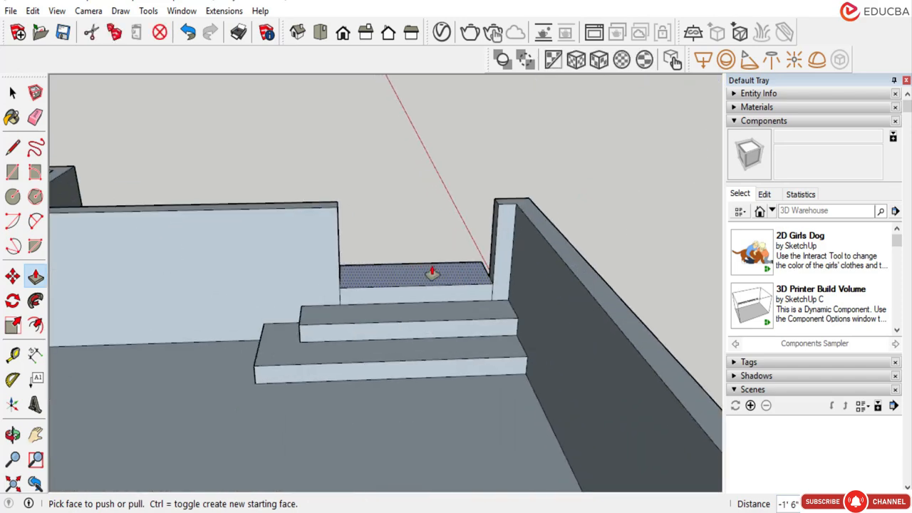
{"action": "middle_click_drag", "start_coordinate": [430, 274], "coordinate": [344, 363]}
{"action": "scroll", "coordinate": [443, 267], "scroll_direction": "down", "scroll_amount": 3}
{"action": "middle_click_drag", "start_coordinate": [538, 235], "coordinate": [399, 264]}
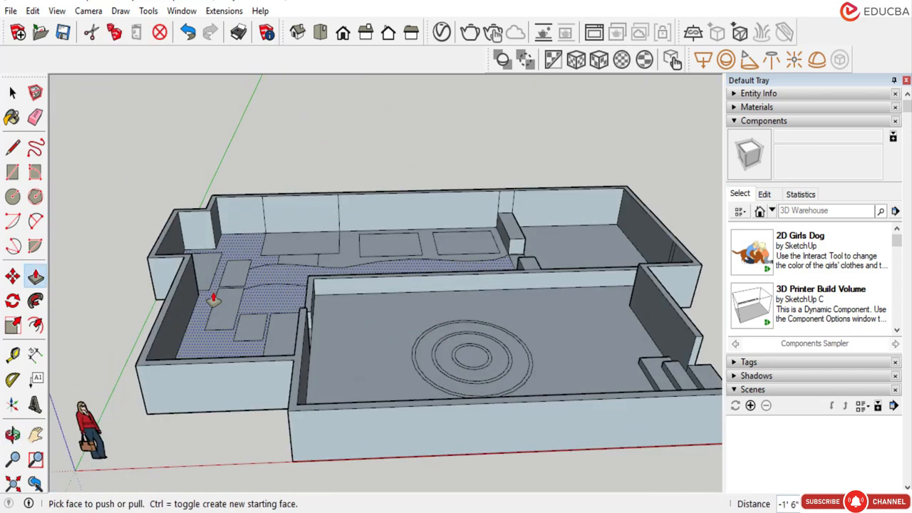
{"action": "scroll", "coordinate": [236, 274], "scroll_direction": "up", "scroll_amount": 2}
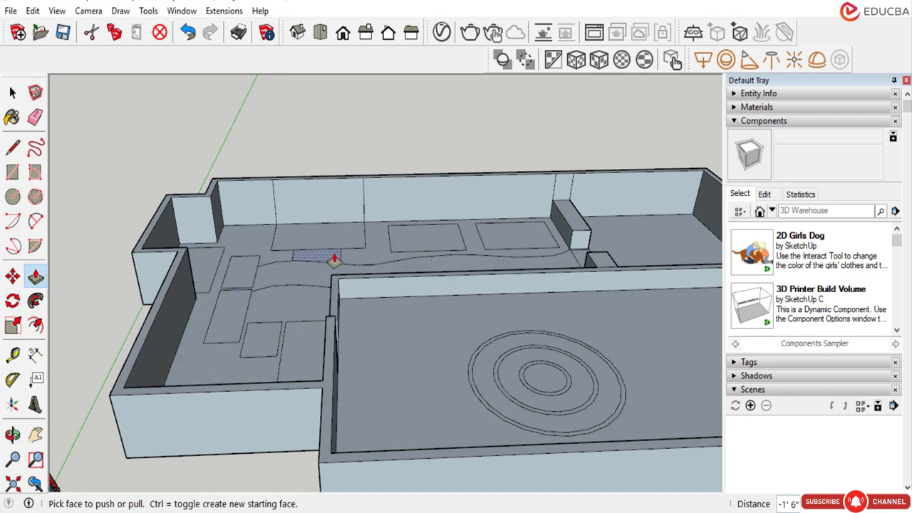
{"action": "scroll", "coordinate": [342, 258], "scroll_direction": "down", "scroll_amount": 5}
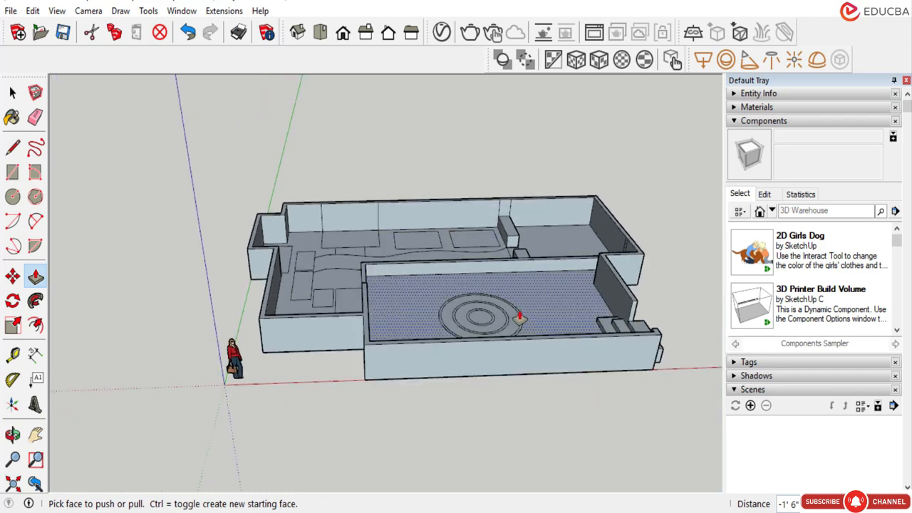
Try to copy the back-wall garden rectangle farther from the raised block straight up, with a distance of 8.
{"action": "scroll", "coordinate": [401, 263], "scroll_direction": "up", "scroll_amount": 3}
{"action": "scroll", "coordinate": [269, 273], "scroll_direction": "down", "scroll_amount": 2}
{"action": "key", "text": "space"}
{"action": "middle_click_drag", "start_coordinate": [268, 273], "coordinate": [361, 285]}
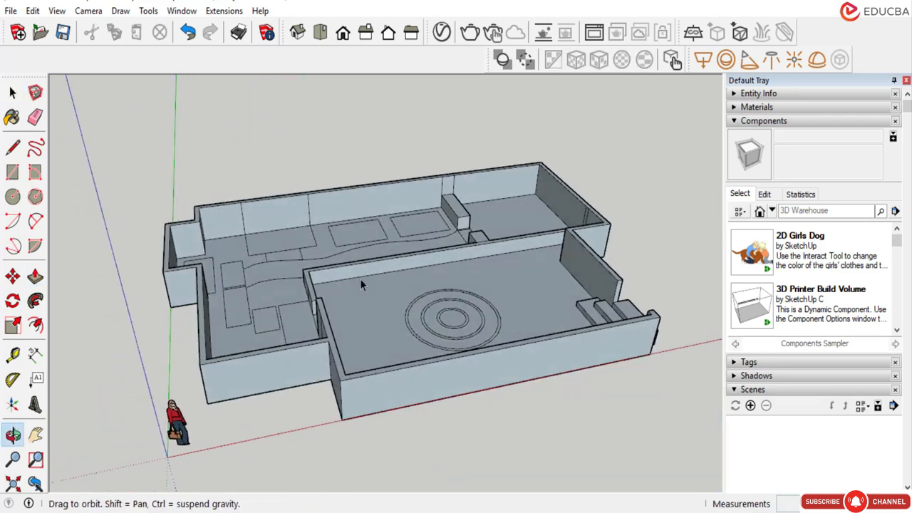
{"action": "scroll", "coordinate": [360, 283], "scroll_direction": "up", "scroll_amount": 4}
{"action": "left_click", "coordinate": [349, 233]}
{"action": "scroll", "coordinate": [335, 239], "scroll_direction": "up", "scroll_amount": 1}
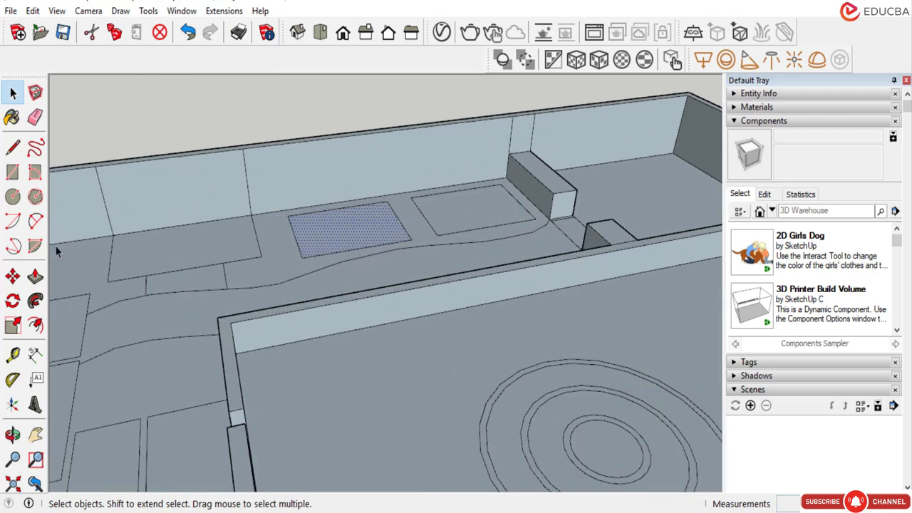
{"action": "left_click", "coordinate": [13, 276]}
{"action": "scroll", "coordinate": [314, 228], "scroll_direction": "up", "scroll_amount": 2}
{"action": "left_click", "coordinate": [329, 244]}
{"action": "key", "text": "ctrl"}
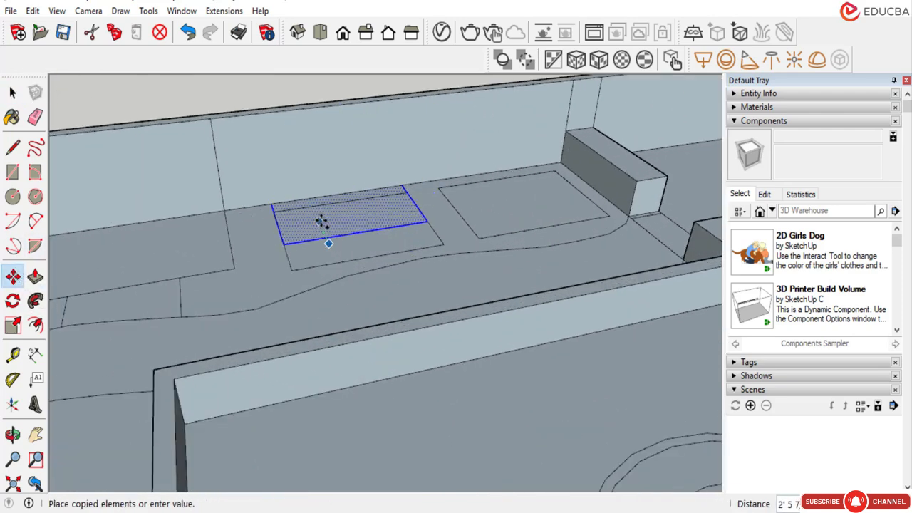
{"action": "scroll", "coordinate": [322, 163], "scroll_direction": "down", "scroll_amount": 5}
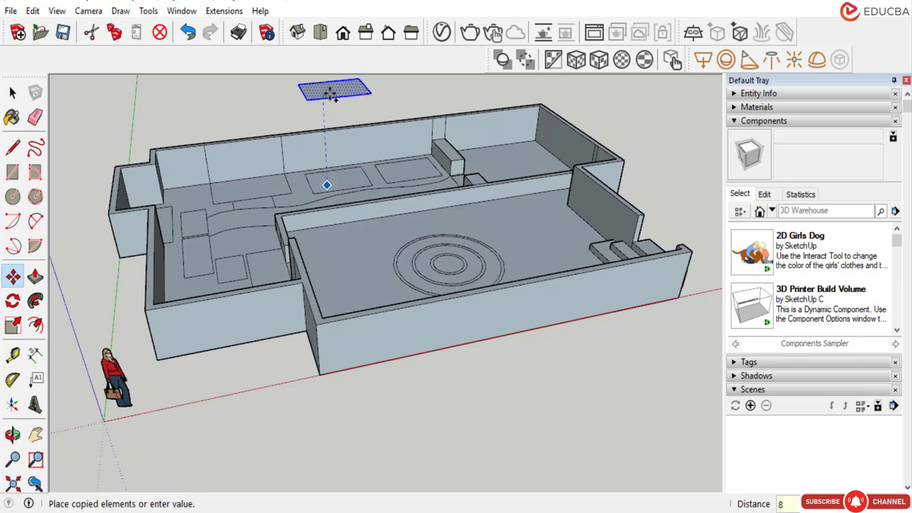
{"action": "key", "text": "Return"}
{"action": "scroll", "coordinate": [310, 189], "scroll_direction": "up", "scroll_amount": 3}
{"action": "middle_click_drag", "start_coordinate": [309, 189], "coordinate": [273, 161]}
{"action": "scroll", "coordinate": [321, 161], "scroll_direction": "down", "scroll_amount": 4}
{"action": "scroll", "coordinate": [350, 220], "scroll_direction": "up", "scroll_amount": 5}
{"action": "middle_click_drag", "start_coordinate": [350, 220], "coordinate": [336, 252]}
{"action": "scroll", "coordinate": [332, 253], "scroll_direction": "up", "scroll_amount": 2}
{"action": "key", "text": "Escape"}
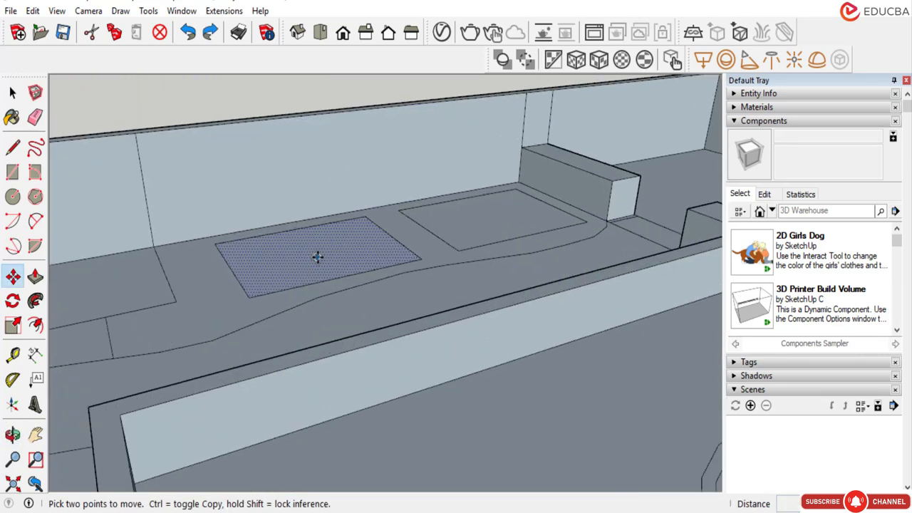
{"action": "left_click", "coordinate": [318, 257]}
{"action": "key", "text": "Escape"}
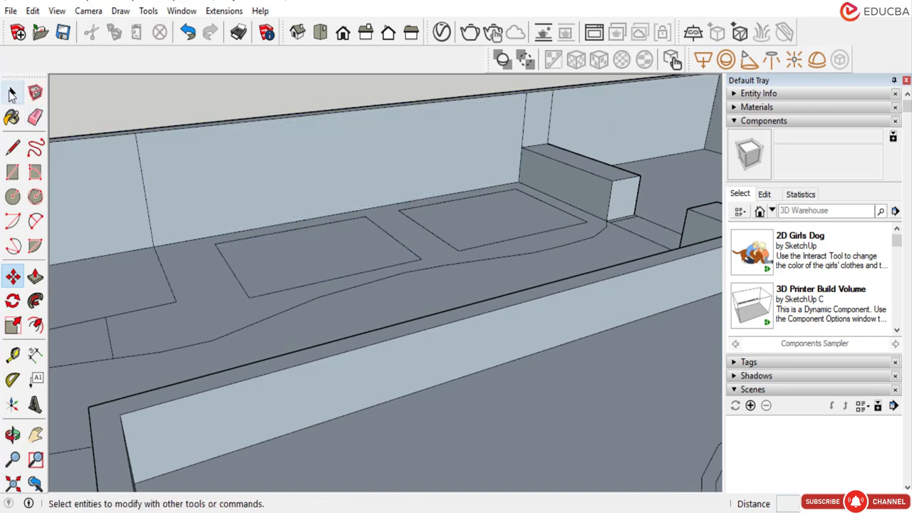
Copy the back-wall garden rectangle farther from the raised block 10' straight up along the blue axis.
{"action": "left_click", "coordinate": [12, 93]}
{"action": "scroll", "coordinate": [246, 129], "scroll_direction": "down", "scroll_amount": 2}
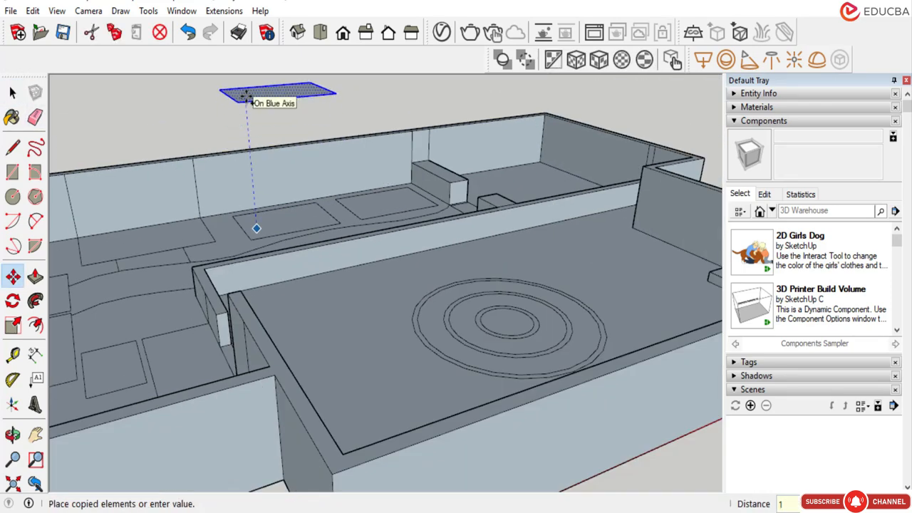
{"action": "key", "text": "Return"}
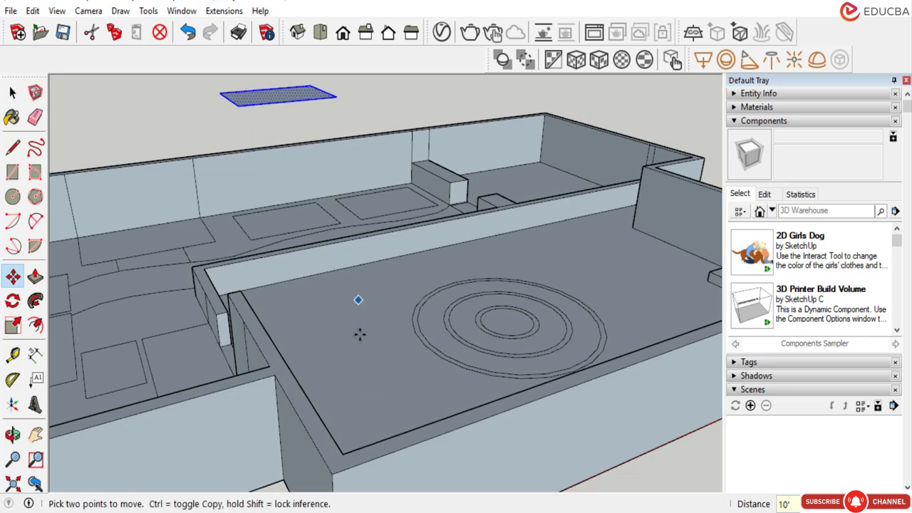
{"action": "scroll", "coordinate": [358, 387], "scroll_direction": "down", "scroll_amount": 3}
{"action": "scroll", "coordinate": [359, 213], "scroll_direction": "up", "scroll_amount": 4}
{"action": "left_click", "coordinate": [12, 93]}
{"action": "left_click", "coordinate": [11, 93]}
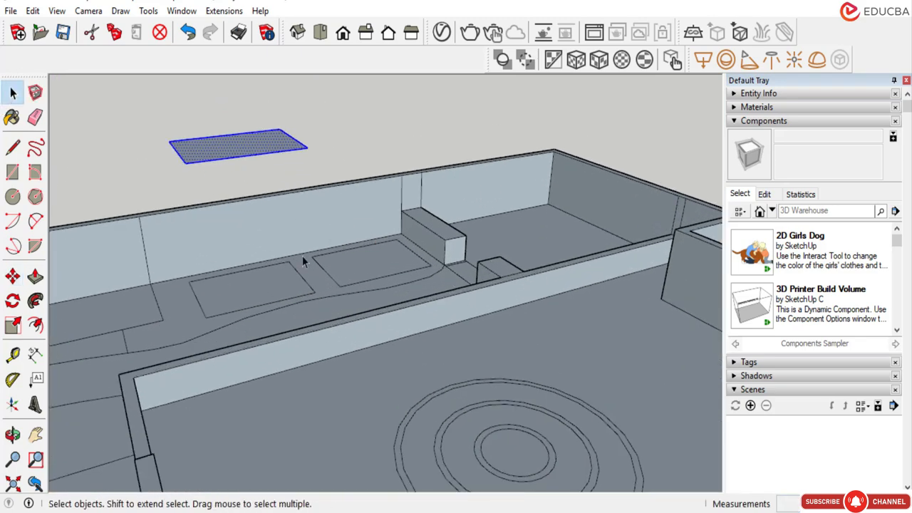
Copy the garden rectangle beside the raised block straight up along the blue axis, level with the first raised copy.
{"action": "left_click", "coordinate": [371, 262]}
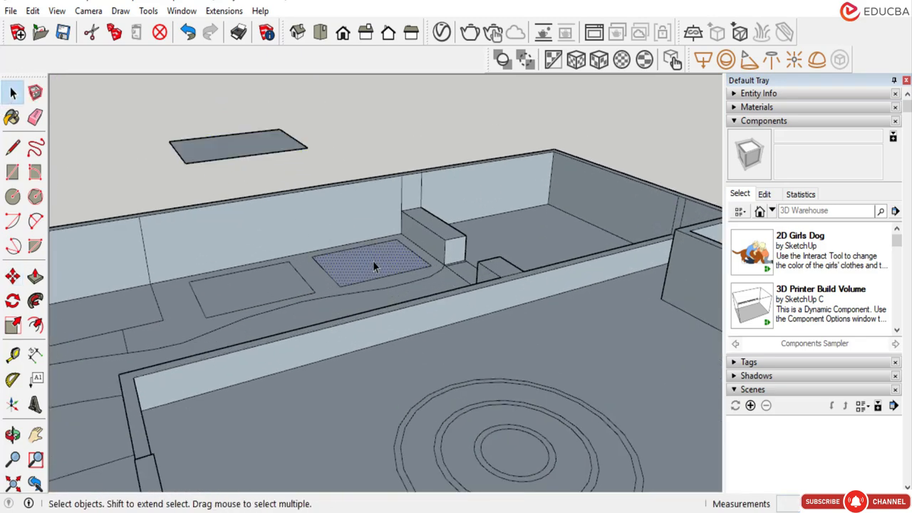
{"action": "left_click", "coordinate": [12, 276]}
{"action": "key", "text": "ctrl"}
{"action": "left_click", "coordinate": [370, 262]}
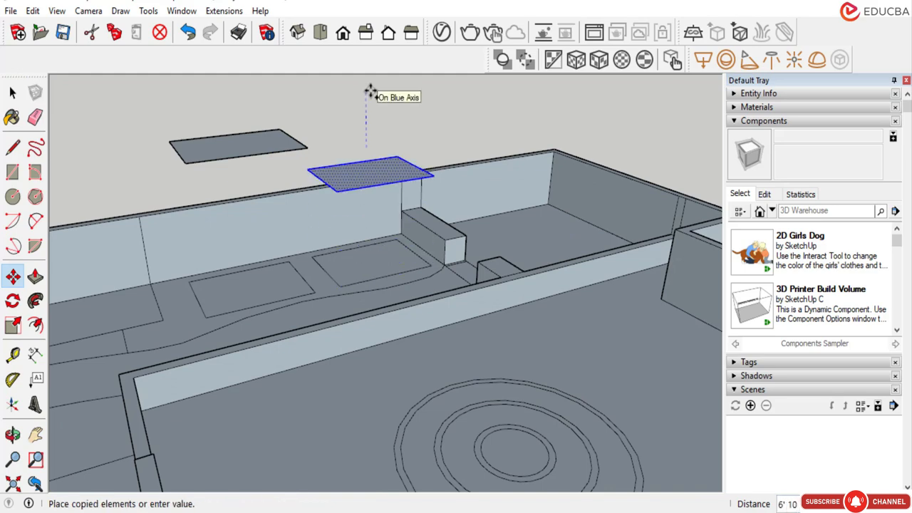
{"action": "left_click", "coordinate": [370, 91]}
{"action": "scroll", "coordinate": [364, 145], "scroll_direction": "down", "scroll_amount": 3}
{"action": "scroll", "coordinate": [367, 153], "scroll_direction": "up", "scroll_amount": 3}
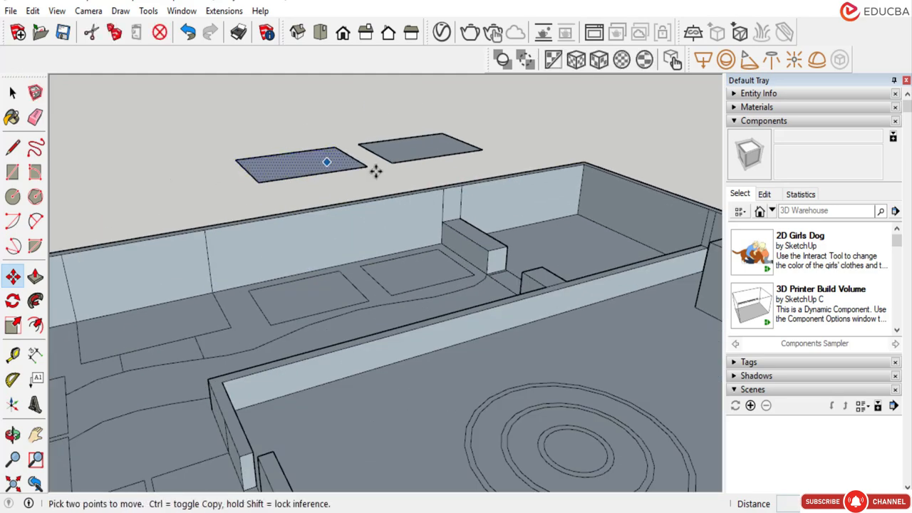
{"action": "left_click", "coordinate": [13, 93]}
{"action": "scroll", "coordinate": [387, 259], "scroll_direction": "down", "scroll_amount": 3}
{"action": "scroll", "coordinate": [385, 260], "scroll_direction": "up", "scroll_amount": 2}
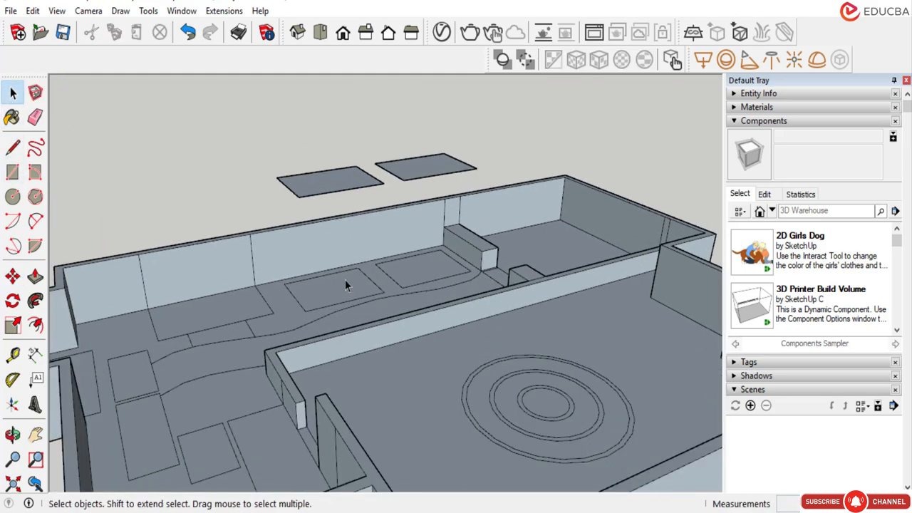
Draw a 6,6 post square inside each of the four corners of the ground rectangle farther from the raised block.
{"action": "left_click", "coordinate": [12, 172]}
{"action": "scroll", "coordinate": [306, 285], "scroll_direction": "up", "scroll_amount": 8}
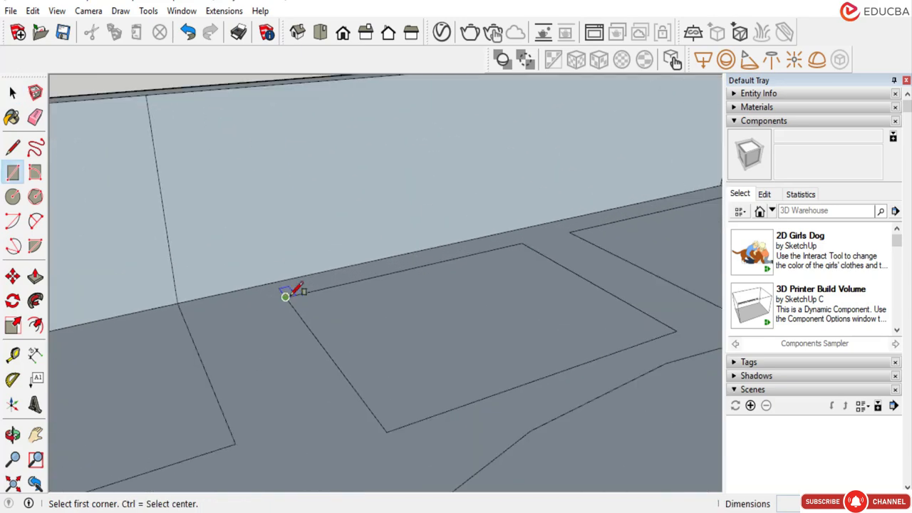
{"action": "left_click", "coordinate": [285, 296]}
{"action": "scroll", "coordinate": [313, 307], "scroll_direction": "up", "scroll_amount": 2}
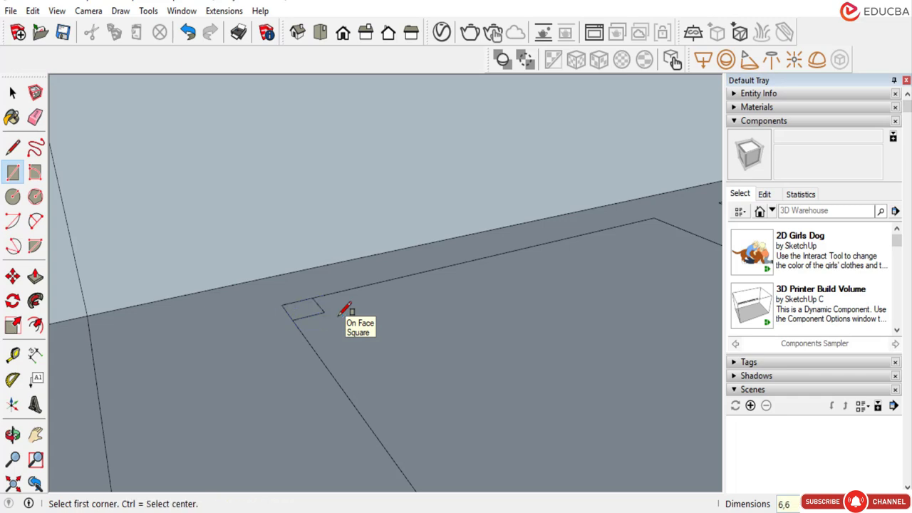
{"action": "scroll", "coordinate": [315, 289], "scroll_direction": "down", "scroll_amount": 4}
{"action": "scroll", "coordinate": [393, 415], "scroll_direction": "up", "scroll_amount": 2}
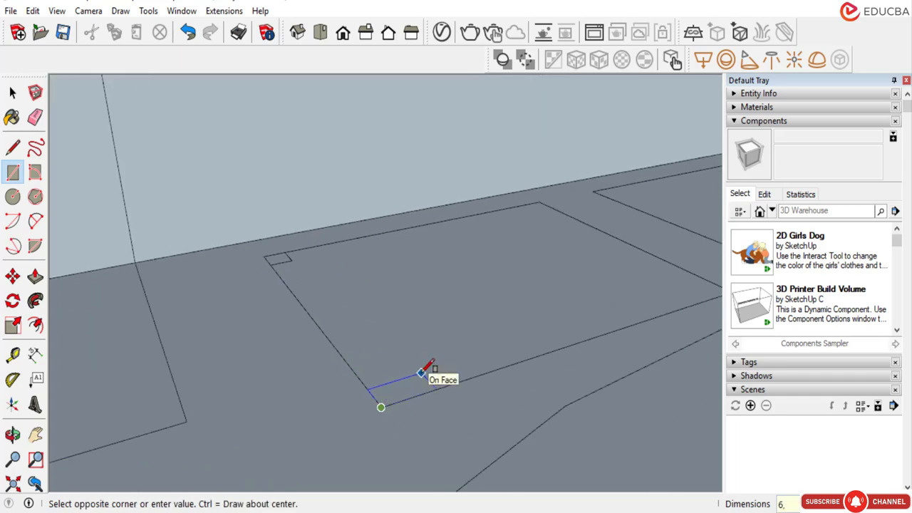
{"action": "scroll", "coordinate": [584, 235], "scroll_direction": "up", "scroll_amount": 3}
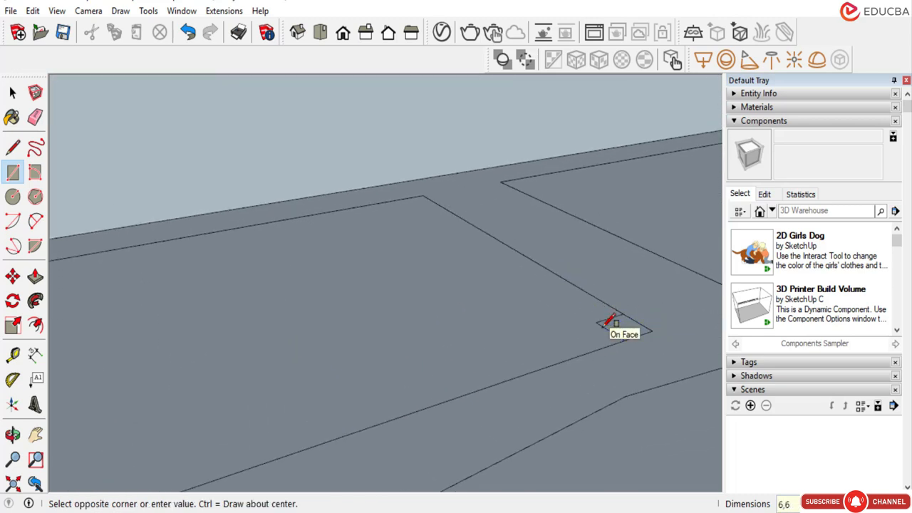
{"action": "scroll", "coordinate": [423, 194], "scroll_direction": "up", "scroll_amount": 2}
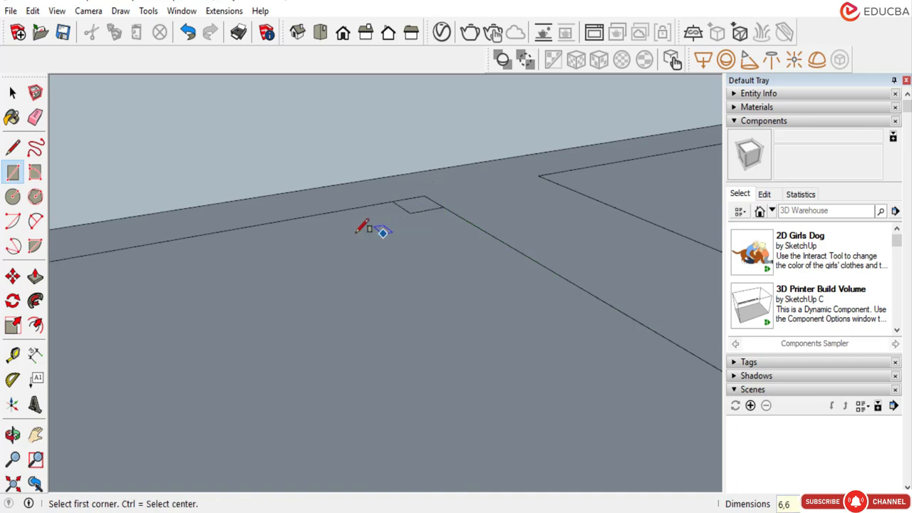
Draw matching post squares inside the four corners of the ground rectangle beside the raised block.
{"action": "scroll", "coordinate": [357, 232], "scroll_direction": "down", "scroll_amount": 5}
{"action": "scroll", "coordinate": [431, 230], "scroll_direction": "up", "scroll_amount": 4}
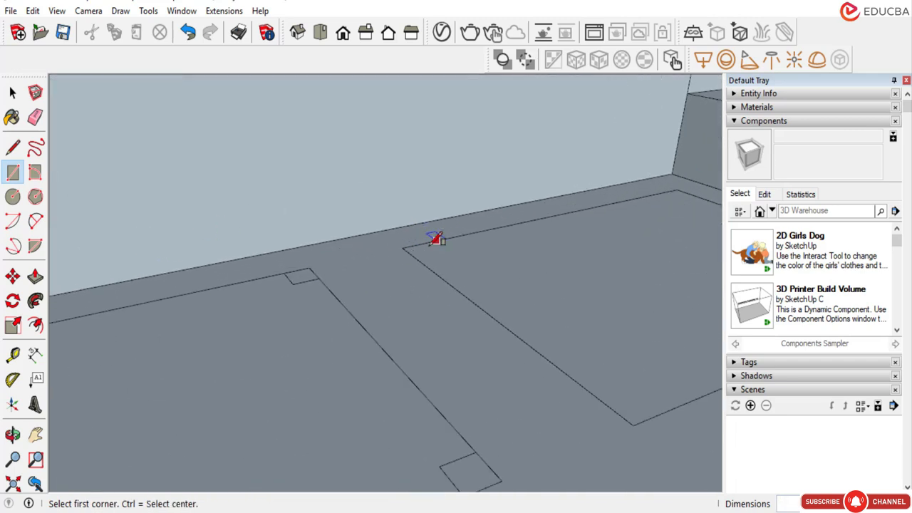
{"action": "left_click", "coordinate": [391, 249]}
{"action": "left_click", "coordinate": [445, 258]}
{"action": "scroll", "coordinate": [428, 249], "scroll_direction": "down", "scroll_amount": 2}
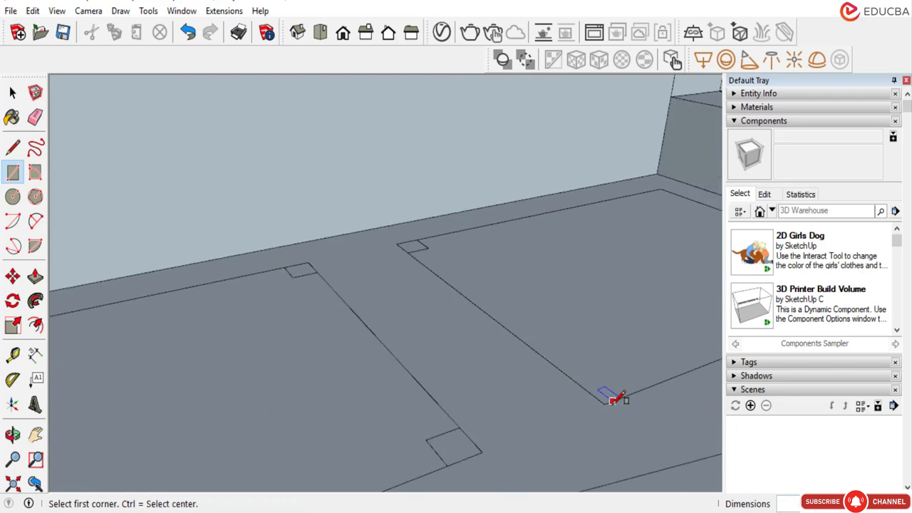
{"action": "left_click", "coordinate": [620, 362]}
{"action": "scroll", "coordinate": [281, 350], "scroll_direction": "down", "scroll_amount": 5}
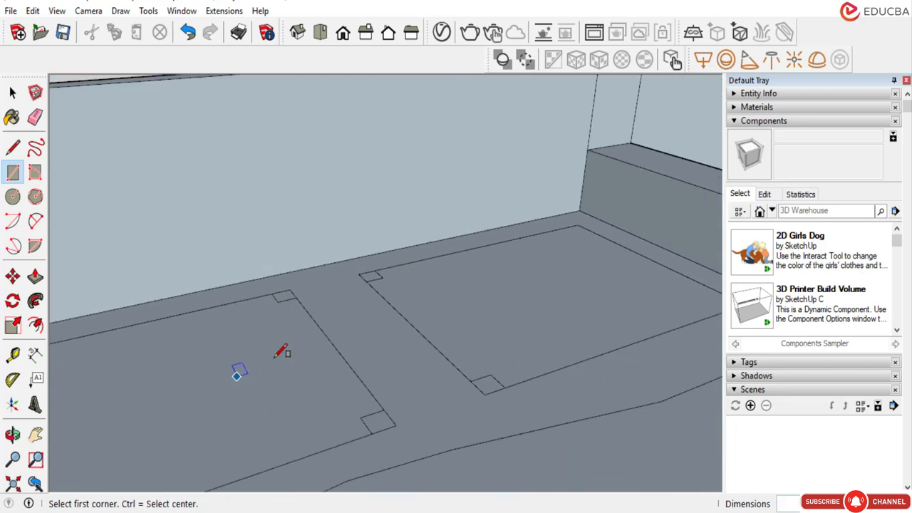
{"action": "left_click", "coordinate": [12, 93]}
{"action": "left_click", "coordinate": [13, 94]}
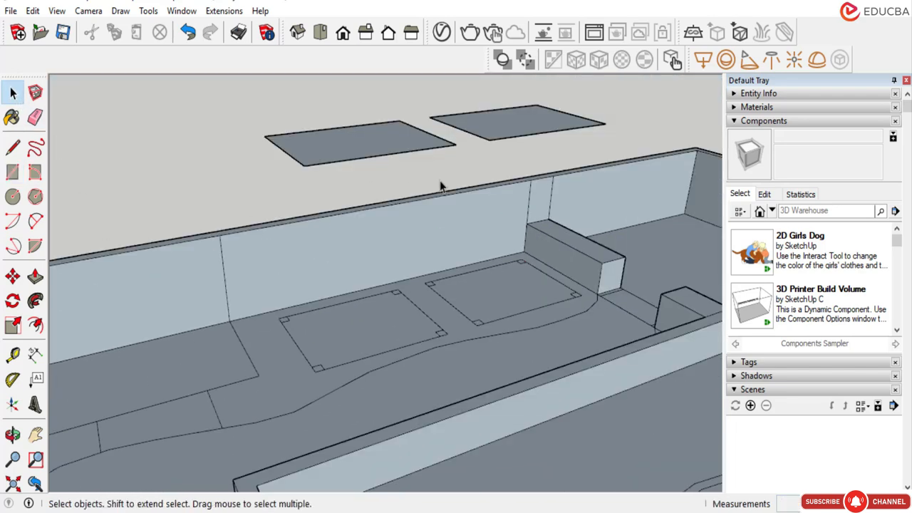
Extrude the first rectangle's path-side corner square farthest from the raised block 10' upward into a post.
{"action": "left_click", "coordinate": [34, 276]}
{"action": "scroll", "coordinate": [317, 365], "scroll_direction": "up", "scroll_amount": 4}
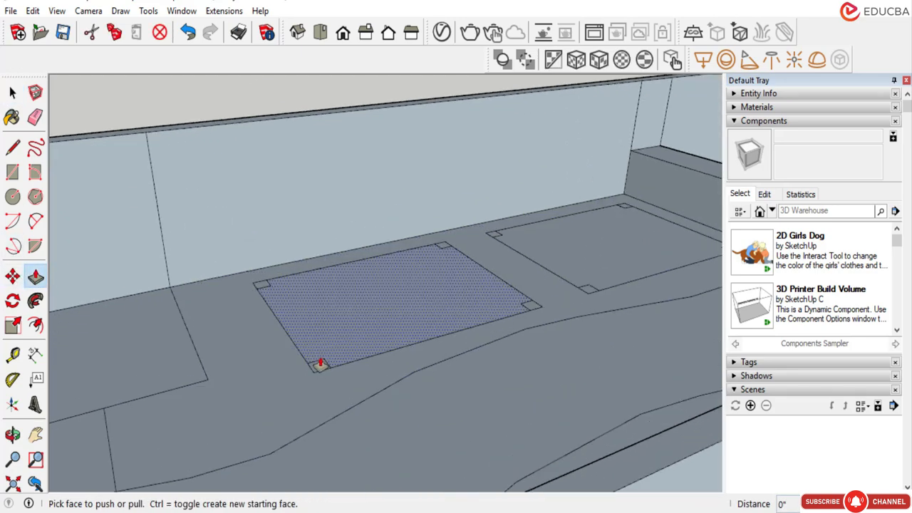
{"action": "left_click", "coordinate": [320, 366]}
{"action": "scroll", "coordinate": [322, 206], "scroll_direction": "down", "scroll_amount": 3}
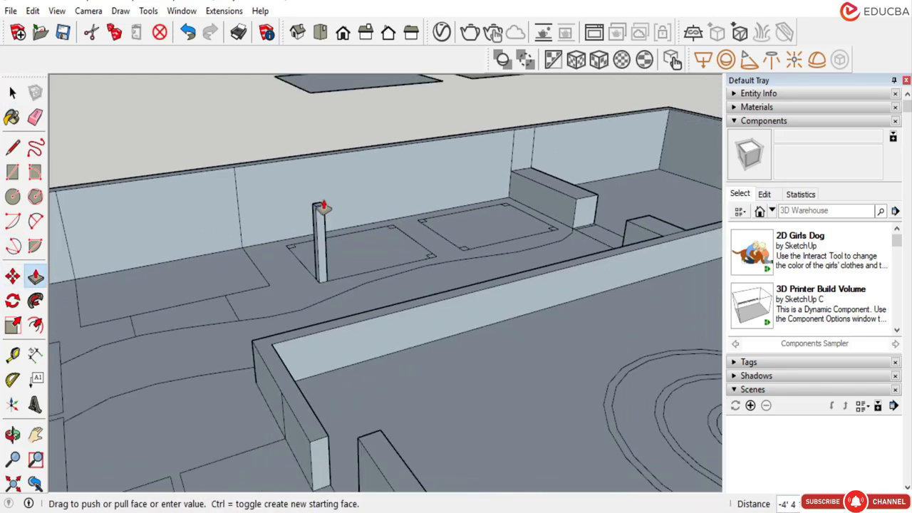
{"action": "type", "text": "10'"}
{"action": "key", "text": "Return"}
Extrude the first rectangle's other path-side corner square, nearer the second rectangle, 10' upward into a post.
{"action": "scroll", "coordinate": [548, 231], "scroll_direction": "up", "scroll_amount": 4}
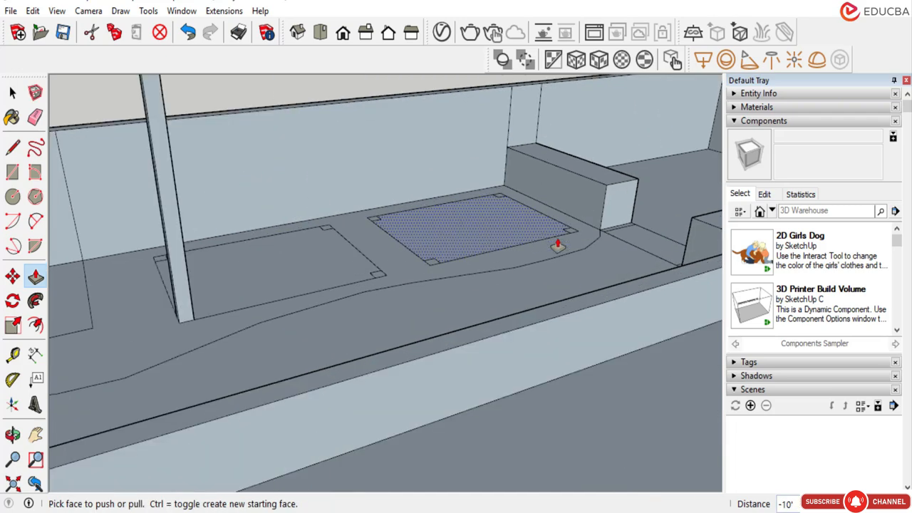
{"action": "scroll", "coordinate": [354, 280], "scroll_direction": "up", "scroll_amount": 1}
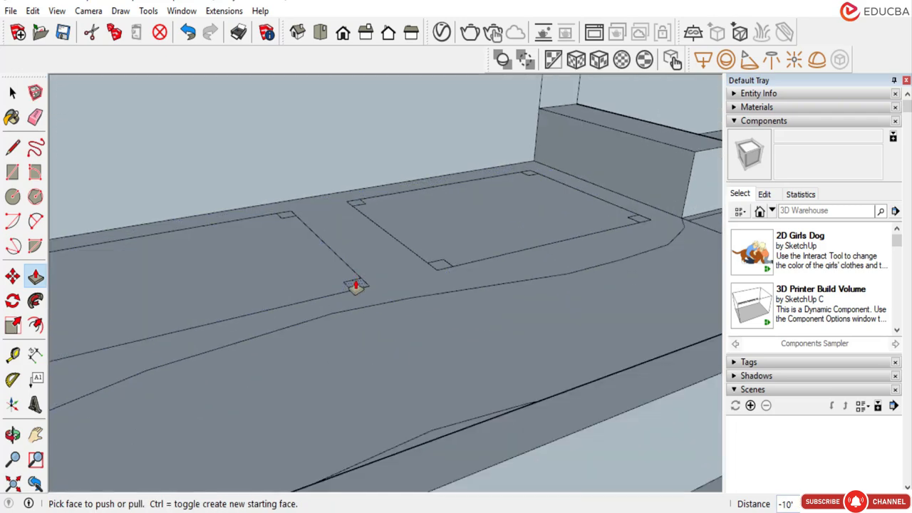
{"action": "left_click", "coordinate": [355, 285]}
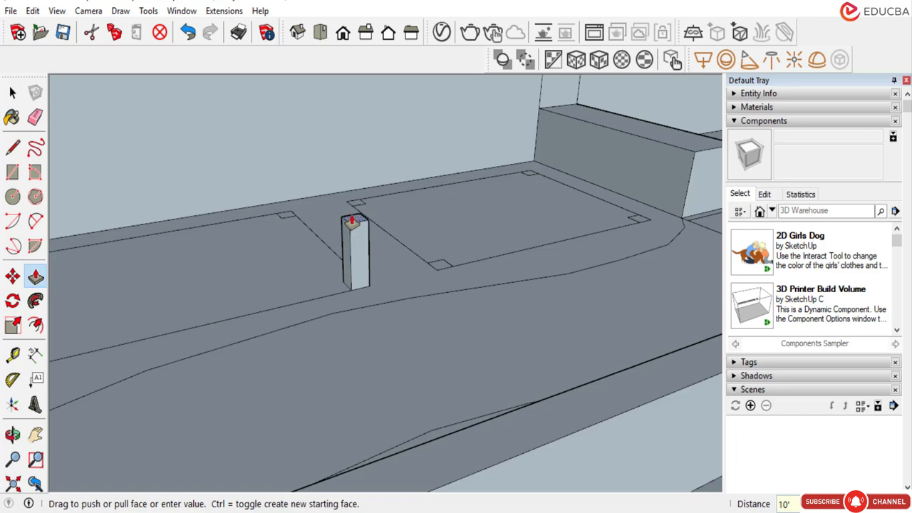
{"action": "key", "text": "Return"}
{"action": "scroll", "coordinate": [342, 328], "scroll_direction": "down", "scroll_amount": 4}
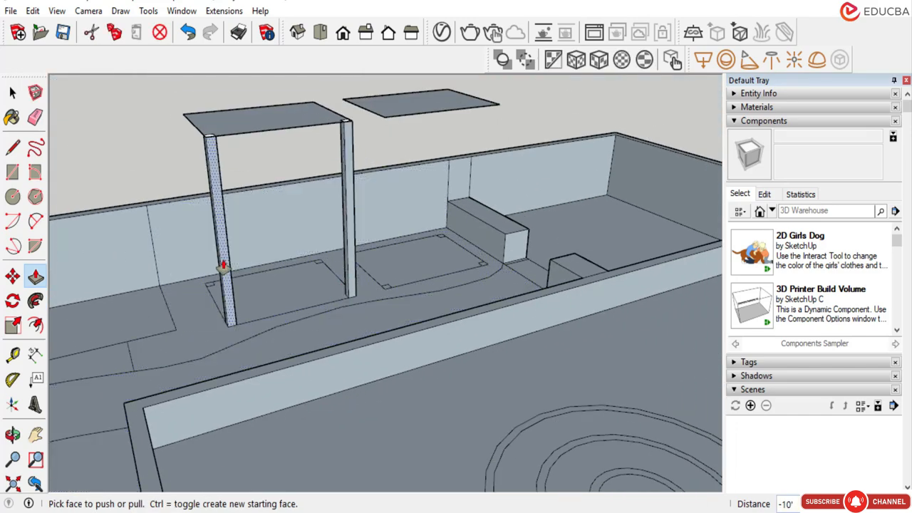
Extrude the first rectangle's wall-side corner square farthest from the raised block 10' upward into a post.
{"action": "middle_click_drag", "start_coordinate": [223, 265], "coordinate": [257, 474]}
{"action": "scroll", "coordinate": [261, 366], "scroll_direction": "up", "scroll_amount": 5}
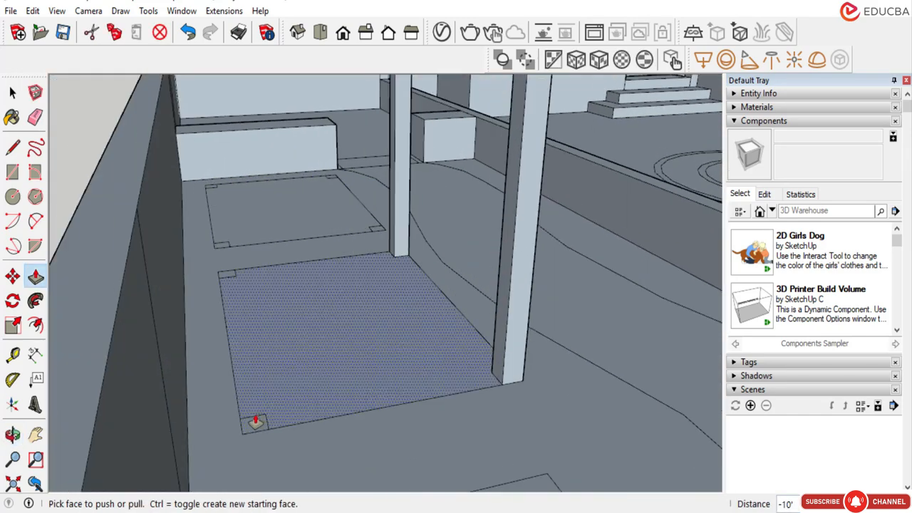
{"action": "left_click", "coordinate": [255, 423]}
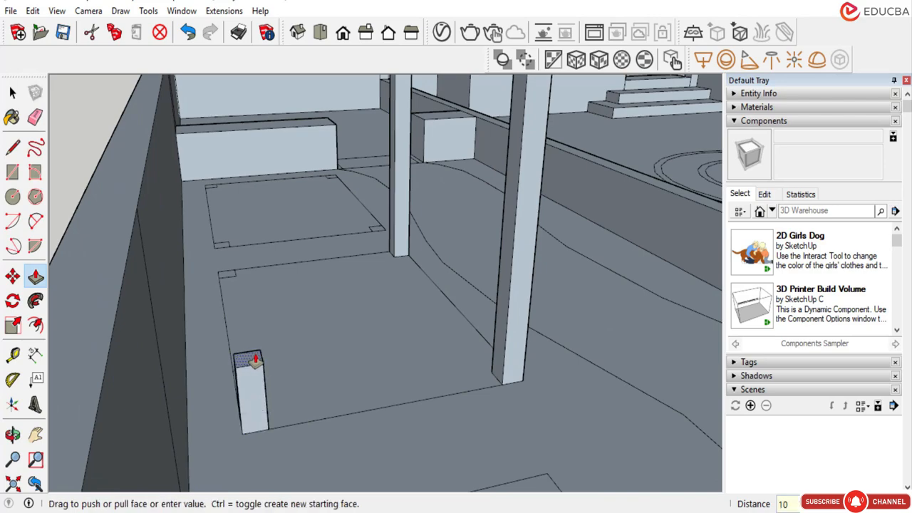
{"action": "type", "text": "10'"}
{"action": "key", "text": "Return"}
Extrude the first rectangle's remaining wall-side corner square upward to match the other 10' posts.
{"action": "scroll", "coordinate": [275, 359], "scroll_direction": "down", "scroll_amount": 4}
{"action": "middle_click_drag", "start_coordinate": [339, 362], "coordinate": [456, 177]}
{"action": "scroll", "coordinate": [432, 181], "scroll_direction": "up", "scroll_amount": 6}
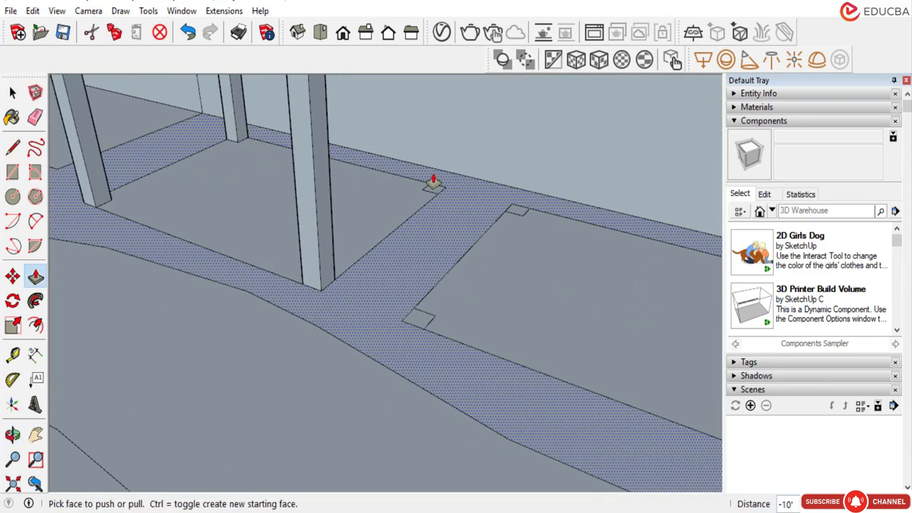
{"action": "left_click", "coordinate": [436, 198]}
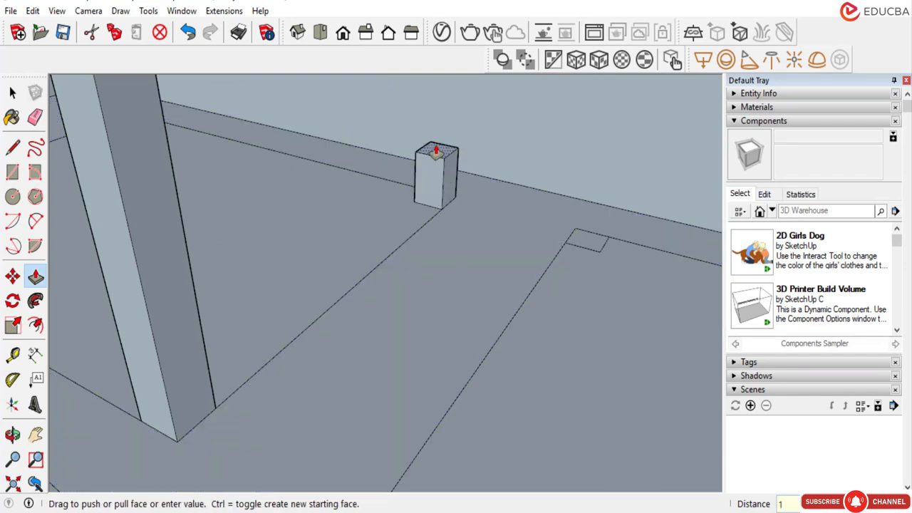
{"action": "double_click", "coordinate": [436, 151]}
Extrude the second rectangle's wall-side corner square nearest the first rectangle 10' upward into a post.
{"action": "scroll", "coordinate": [574, 234], "scroll_direction": "down", "scroll_amount": 3}
{"action": "left_click", "coordinate": [568, 235]}
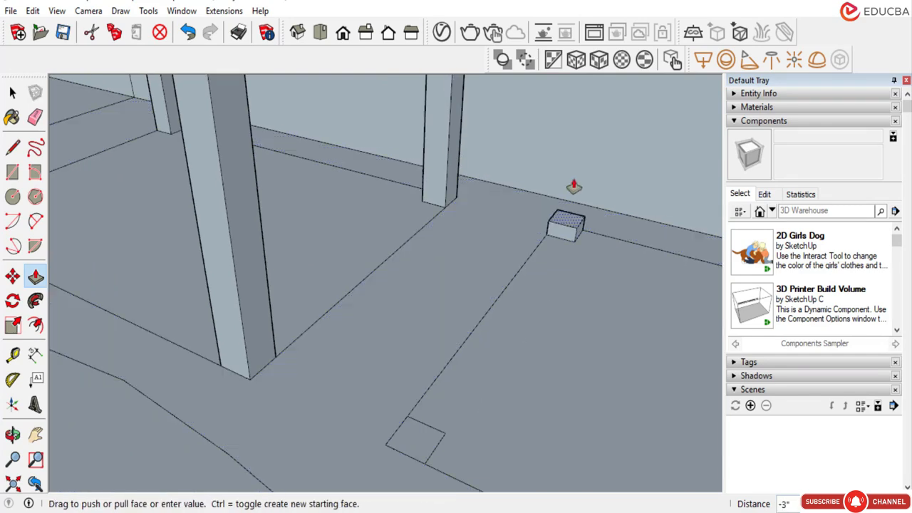
{"action": "type", "text": "10'"}
{"action": "key", "text": "Return"}
Extrude the second rectangle's path-side corner square nearest the first rectangle 10' upward into a post.
{"action": "scroll", "coordinate": [539, 194], "scroll_direction": "down", "scroll_amount": 3}
{"action": "scroll", "coordinate": [499, 333], "scroll_direction": "up", "scroll_amount": 2}
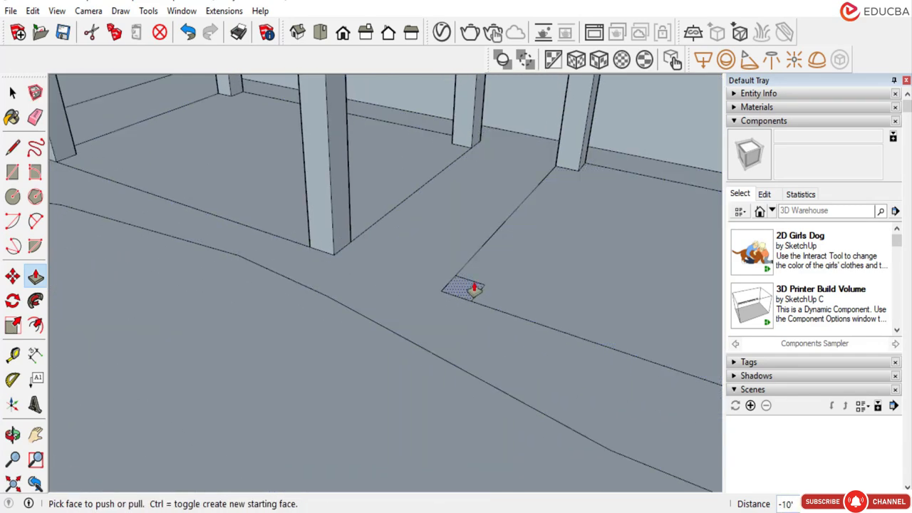
{"action": "left_click", "coordinate": [476, 277]}
{"action": "key", "text": "Escape"}
{"action": "left_click", "coordinate": [461, 287]}
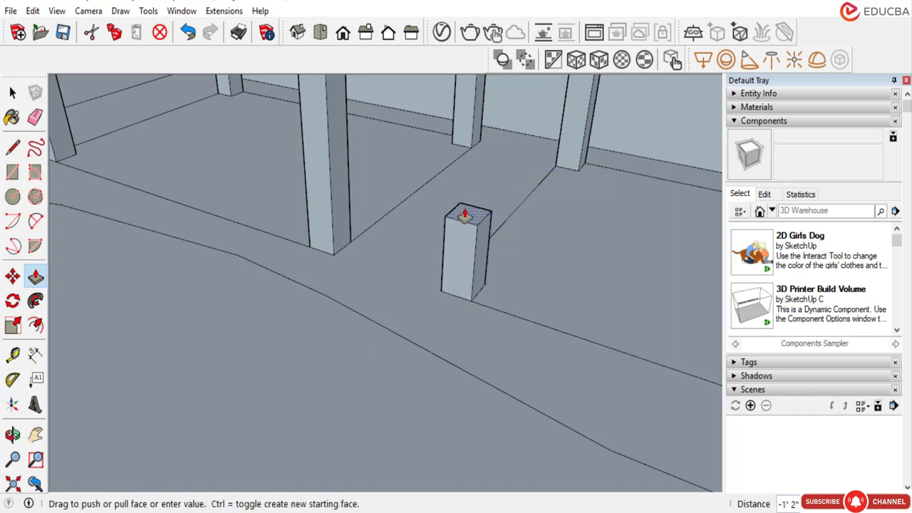
{"action": "key", "text": "Return"}
Extrude the second rectangle's remaining two corner squares, on the side nearest the raised block, 10' upward into posts.
{"action": "scroll", "coordinate": [358, 226], "scroll_direction": "down", "scroll_amount": 5}
{"action": "scroll", "coordinate": [563, 316], "scroll_direction": "up", "scroll_amount": 4}
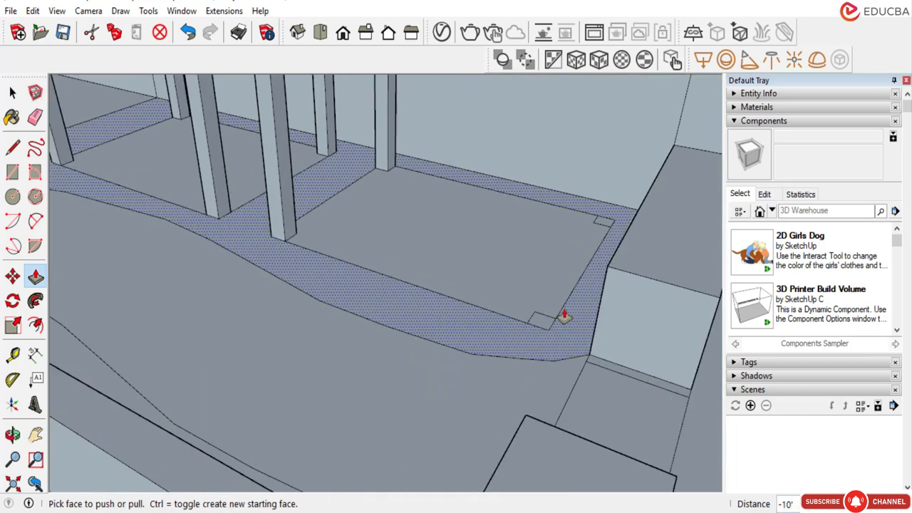
{"action": "left_click", "coordinate": [536, 325]}
{"action": "type", "text": "10'"}
{"action": "key", "text": "Return"}
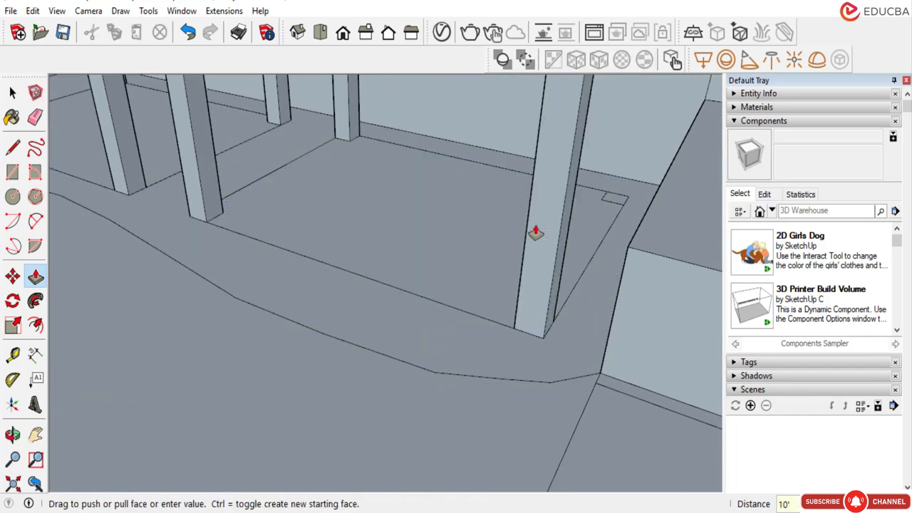
{"action": "scroll", "coordinate": [541, 214], "scroll_direction": "down", "scroll_amount": 4}
{"action": "middle_click_drag", "start_coordinate": [457, 253], "coordinate": [606, 206]}
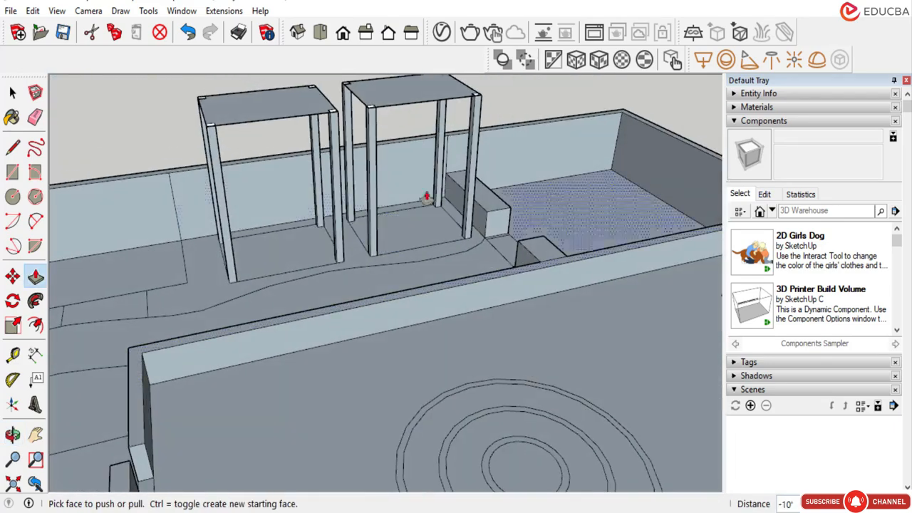
Extrude the floor between the first canopy's four posts 1' upward into a raised base.
{"action": "scroll", "coordinate": [385, 207], "scroll_direction": "down", "scroll_amount": 4}
{"action": "middle_click_drag", "start_coordinate": [320, 256], "coordinate": [392, 229]}
{"action": "scroll", "coordinate": [306, 246], "scroll_direction": "up", "scroll_amount": 3}
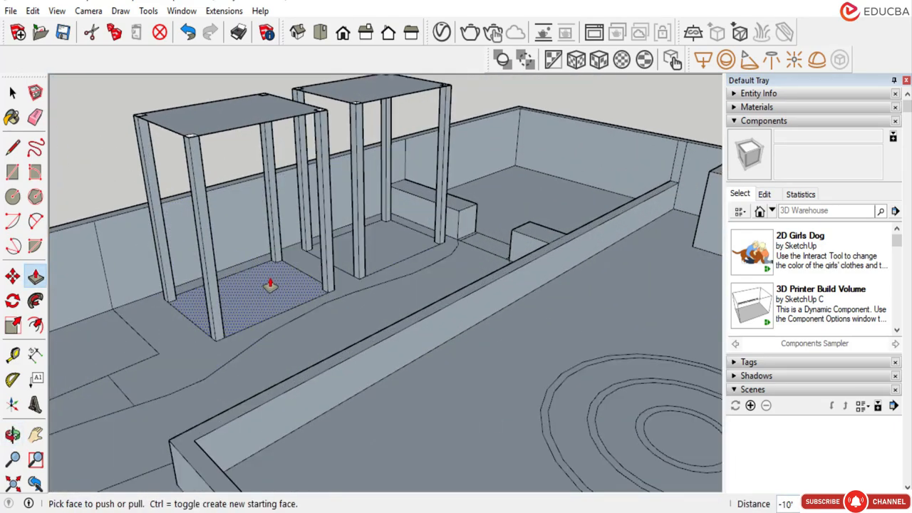
{"action": "left_click", "coordinate": [270, 285]}
{"action": "key", "text": "Return"}
Extrude the floor between the second canopy's four posts 1' upward to match the first base.
{"action": "scroll", "coordinate": [394, 259], "scroll_direction": "up", "scroll_amount": 5}
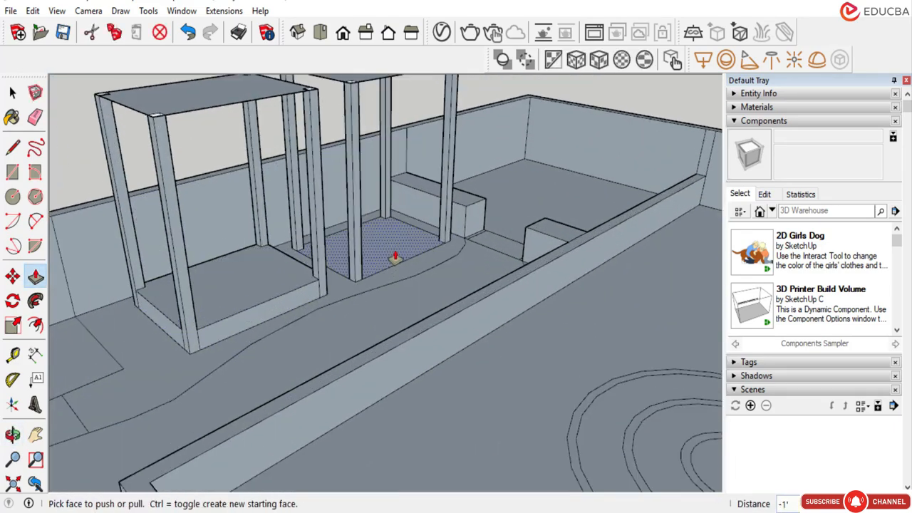
{"action": "left_click", "coordinate": [394, 221]}
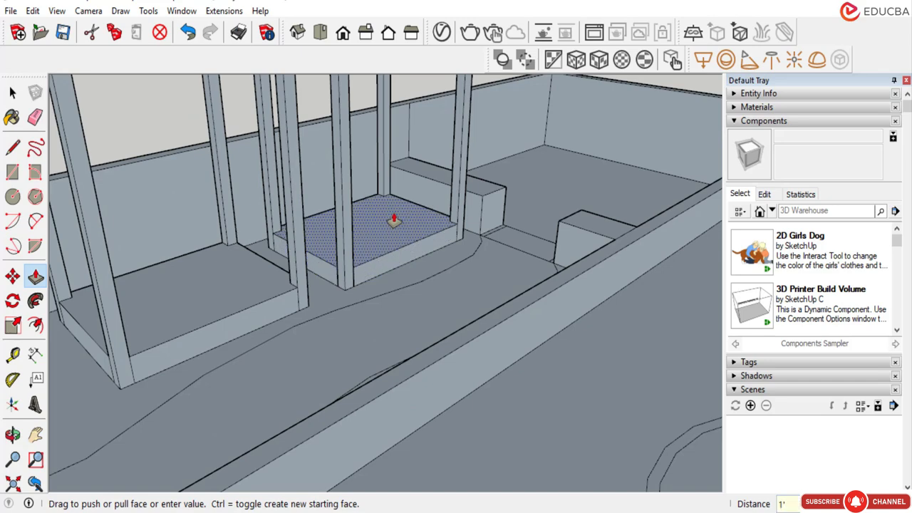
{"action": "key", "text": "Return"}
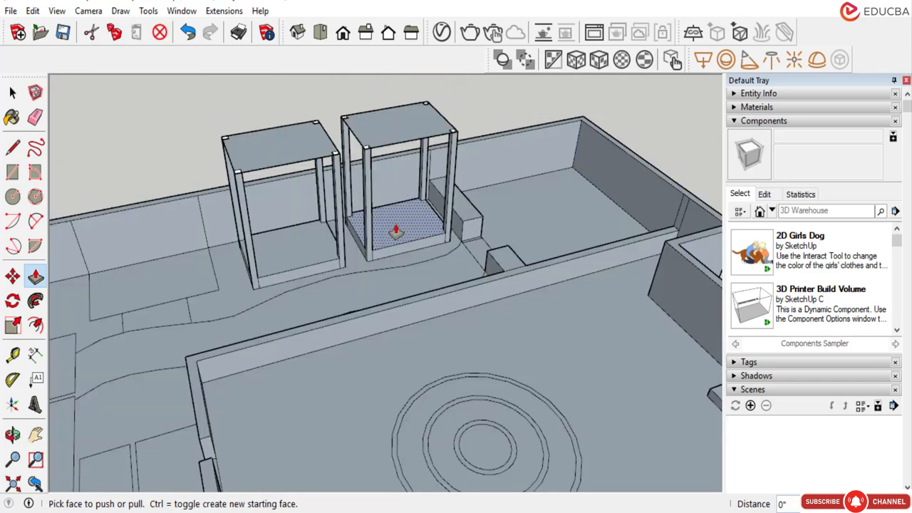
Extrude the large rectangle against the wall beside the first canopy 6" upward into a low platform.
{"action": "scroll", "coordinate": [309, 242], "scroll_direction": "up", "scroll_amount": 4}
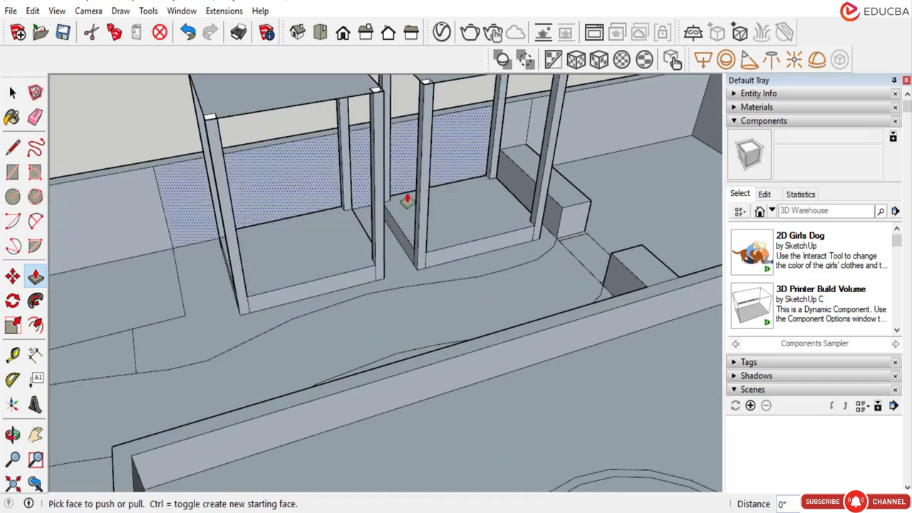
{"action": "scroll", "coordinate": [295, 240], "scroll_direction": "down", "scroll_amount": 5}
{"action": "middle_click_drag", "start_coordinate": [302, 244], "coordinate": [383, 173]}
{"action": "scroll", "coordinate": [356, 221], "scroll_direction": "up", "scroll_amount": 5}
{"action": "left_click", "coordinate": [363, 221]}
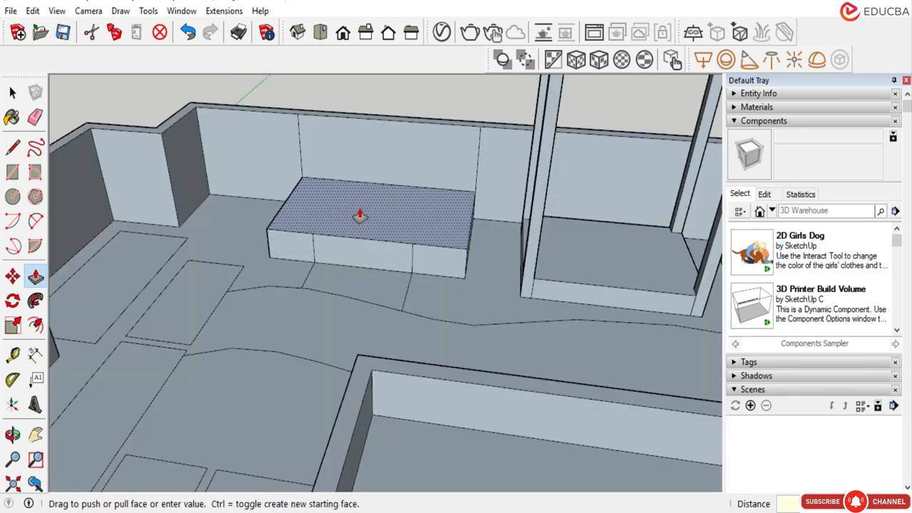
{"action": "key", "text": "Return"}
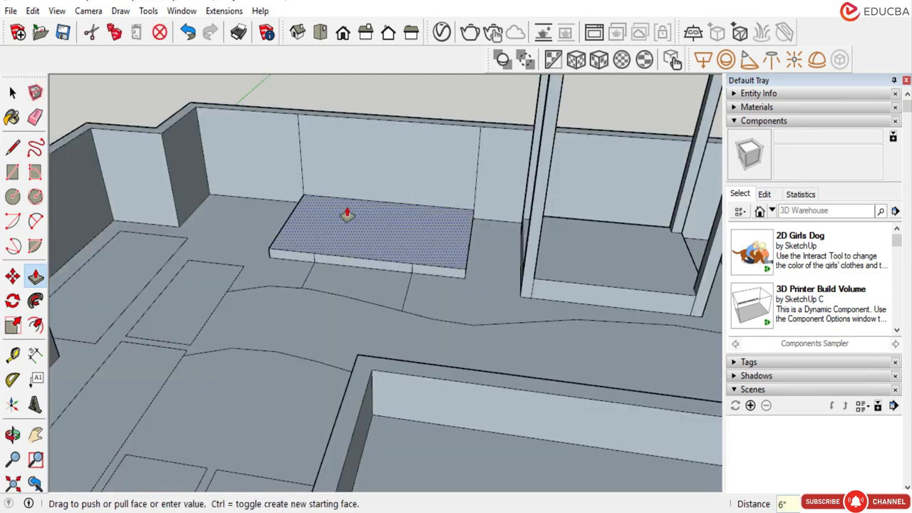
Copy the rectangle in the walled recess 2" straight up along the blue axis.
{"action": "scroll", "coordinate": [352, 222], "scroll_direction": "down", "scroll_amount": 3}
{"action": "scroll", "coordinate": [214, 256], "scroll_direction": "up", "scroll_amount": 3}
{"action": "middle_click_drag", "start_coordinate": [405, 189], "coordinate": [224, 240]}
{"action": "scroll", "coordinate": [301, 235], "scroll_direction": "down", "scroll_amount": 2}
{"action": "scroll", "coordinate": [311, 228], "scroll_direction": "up", "scroll_amount": 2}
{"action": "key", "text": "space"}
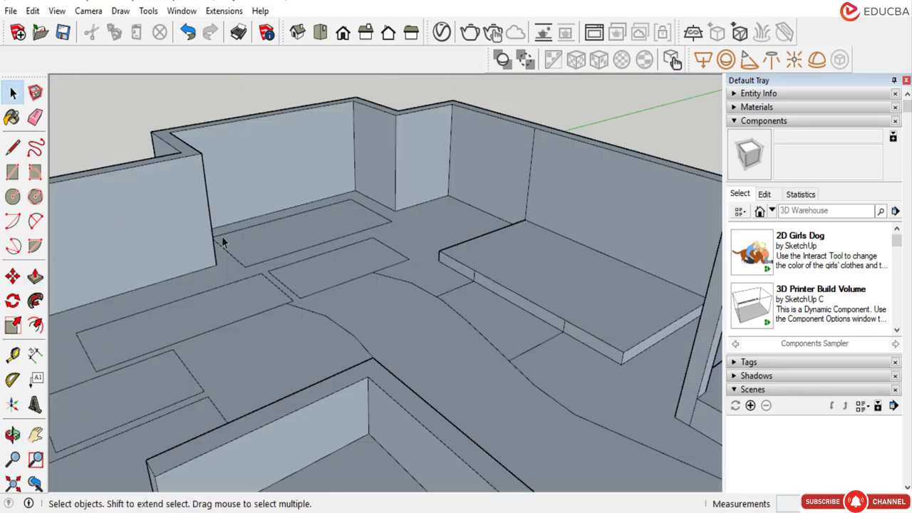
{"action": "scroll", "coordinate": [241, 236], "scroll_direction": "up", "scroll_amount": 3}
{"action": "left_click", "coordinate": [275, 245]}
{"action": "scroll", "coordinate": [171, 261], "scroll_direction": "up", "scroll_amount": 2}
{"action": "key", "text": "m"}
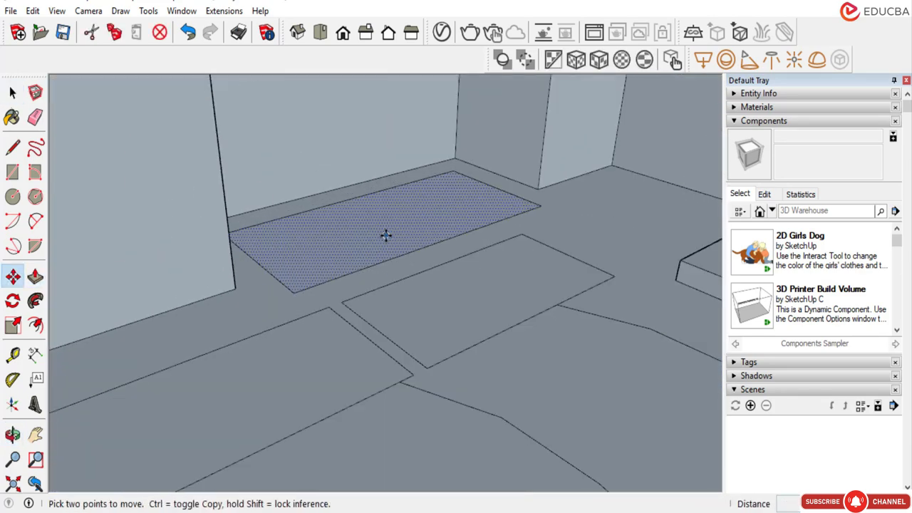
{"action": "scroll", "coordinate": [385, 232], "scroll_direction": "up", "scroll_amount": 2}
{"action": "left_click", "coordinate": [387, 219]}
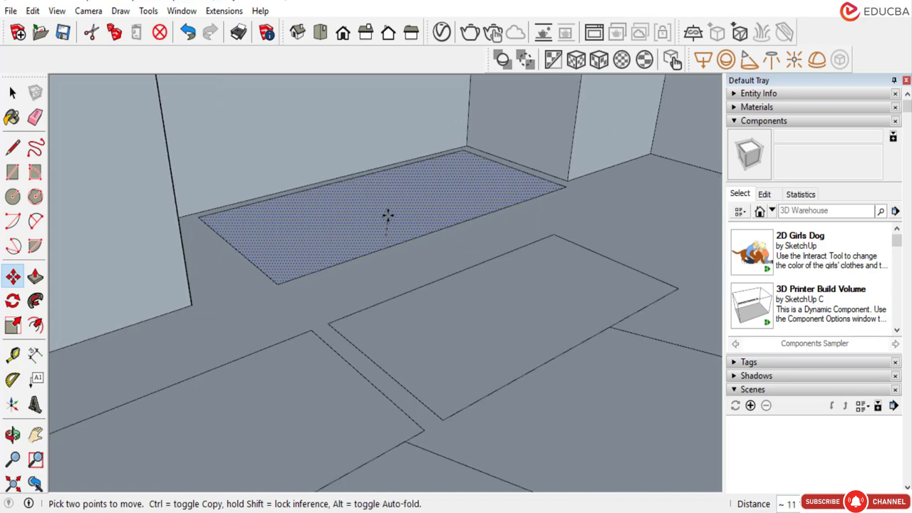
{"action": "key", "text": "Escape"}
{"action": "scroll", "coordinate": [318, 244], "scroll_direction": "up", "scroll_amount": 2}
{"action": "left_click", "coordinate": [318, 273]}
{"action": "key", "text": "ctrl"}
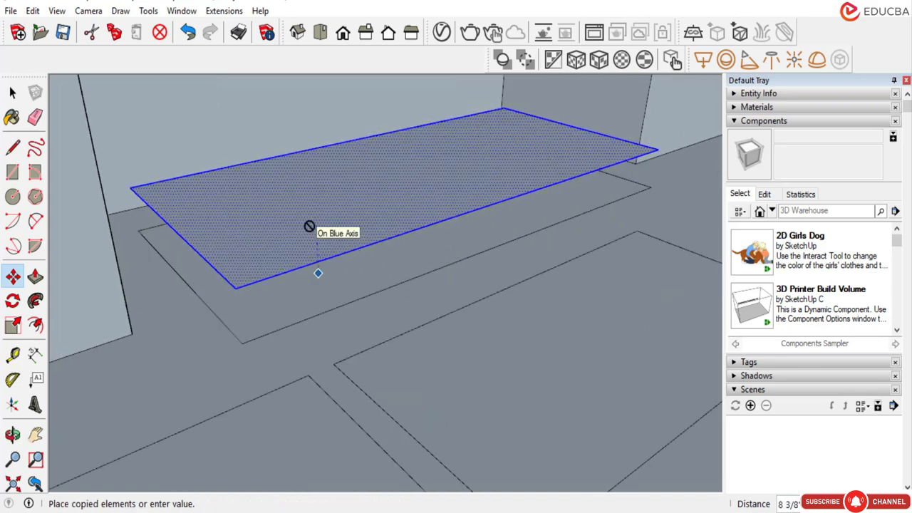
{"action": "scroll", "coordinate": [309, 227], "scroll_direction": "up", "scroll_amount": 2}
{"action": "scroll", "coordinate": [310, 235], "scroll_direction": "down", "scroll_amount": 3}
{"action": "type", "text": "2"}
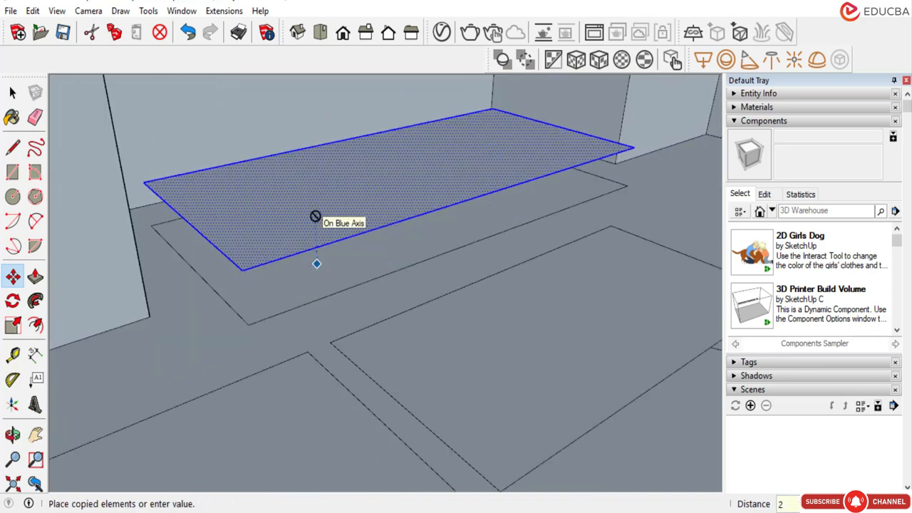
{"action": "key", "text": "Return"}
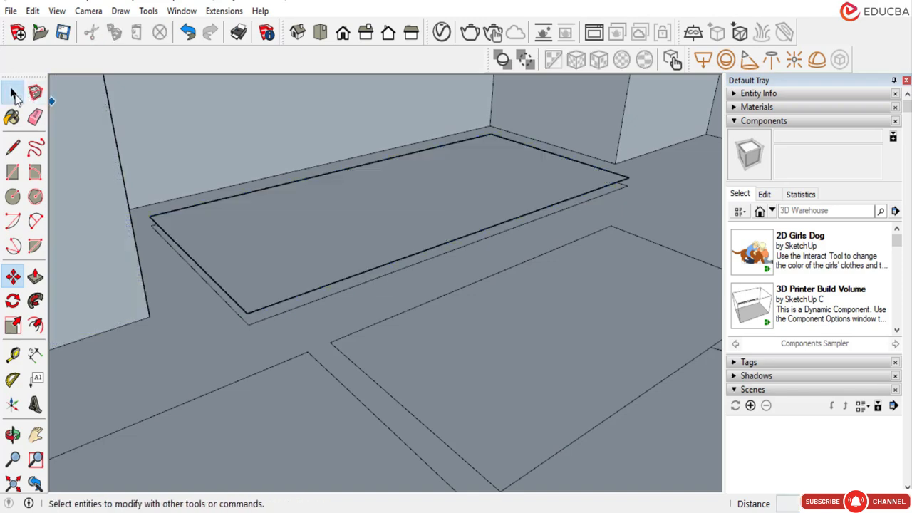
Extrude the copied recess rectangle by 2" so it forms a slab reaching the ground.
{"action": "left_click", "coordinate": [12, 92]}
{"action": "left_click", "coordinate": [35, 276]}
{"action": "left_click", "coordinate": [271, 261]}
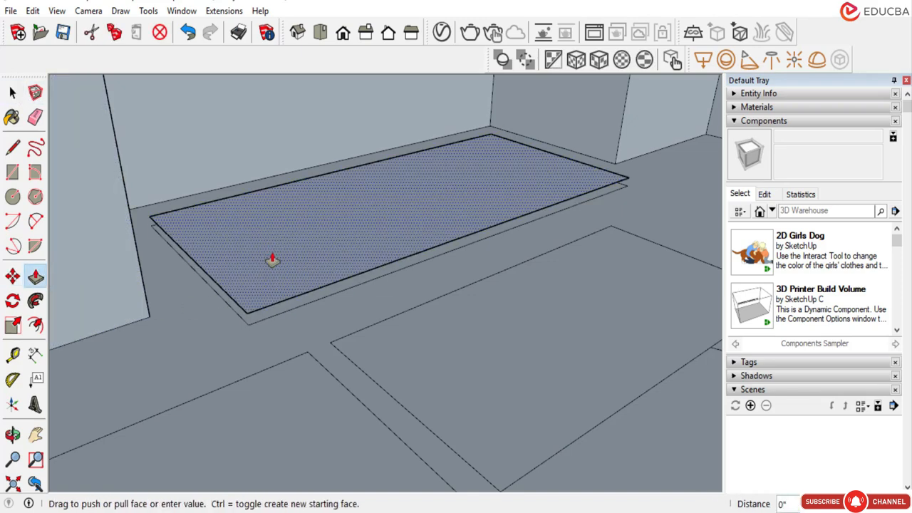
{"action": "type", "text": "2"}
{"action": "key", "text": "Return"}
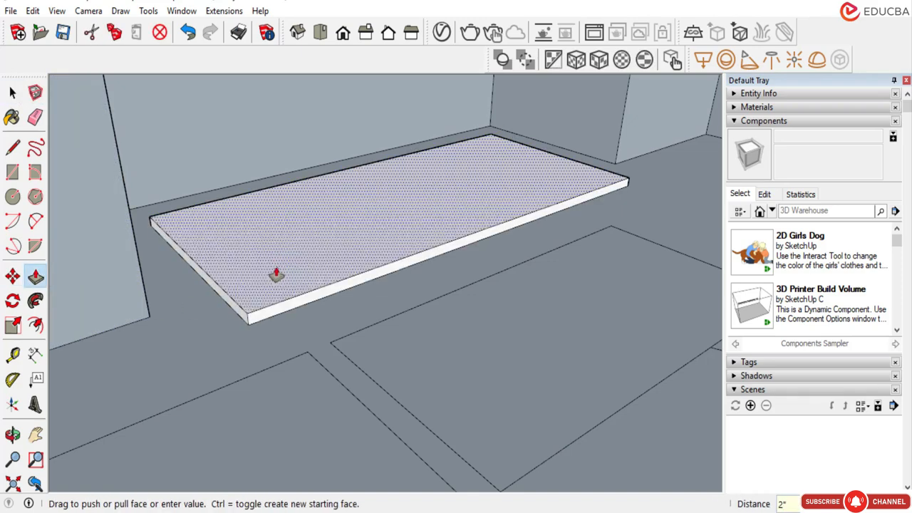
Extrude the long paving rectangle next to the recess slab 1" upward.
{"action": "scroll", "coordinate": [350, 290], "scroll_direction": "down", "scroll_amount": 1}
{"action": "scroll", "coordinate": [217, 194], "scroll_direction": "down", "scroll_amount": 5}
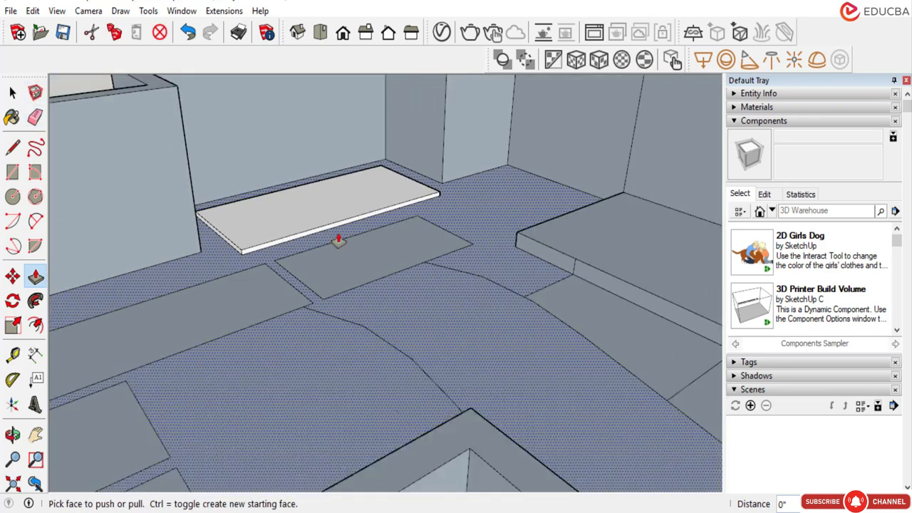
{"action": "middle_click_drag", "start_coordinate": [318, 215], "coordinate": [281, 219]}
{"action": "scroll", "coordinate": [282, 220], "scroll_direction": "up", "scroll_amount": 2}
{"action": "scroll", "coordinate": [293, 217], "scroll_direction": "down", "scroll_amount": 4}
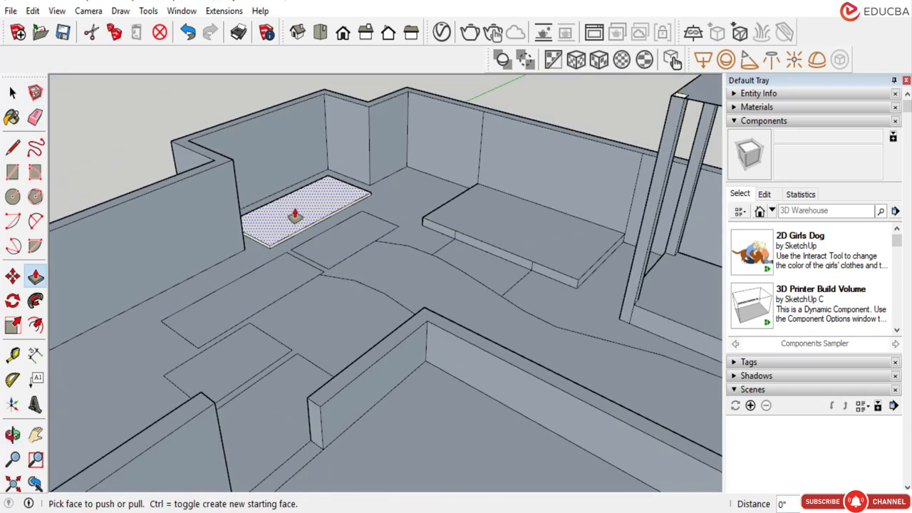
{"action": "middle_click_drag", "start_coordinate": [285, 325], "coordinate": [312, 326]}
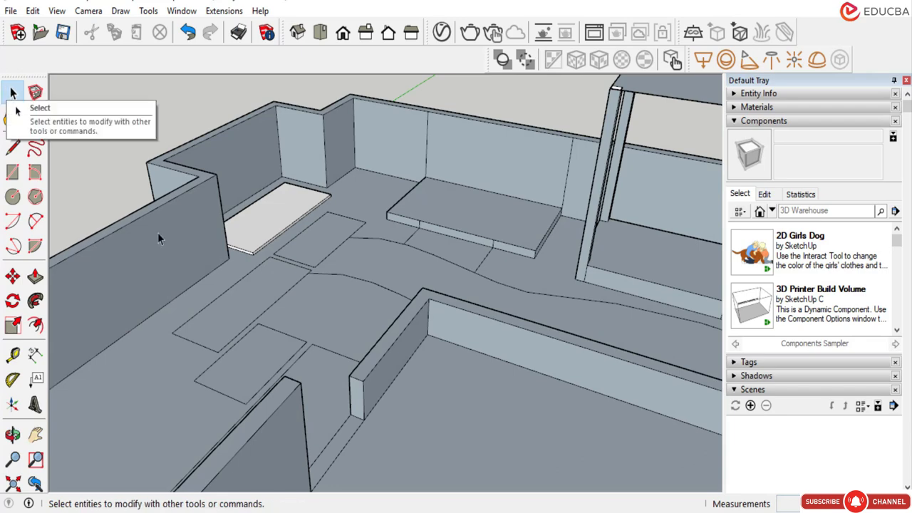
{"action": "key", "text": "p"}
{"action": "scroll", "coordinate": [220, 317], "scroll_direction": "up", "scroll_amount": 2}
{"action": "left_click", "coordinate": [220, 315]}
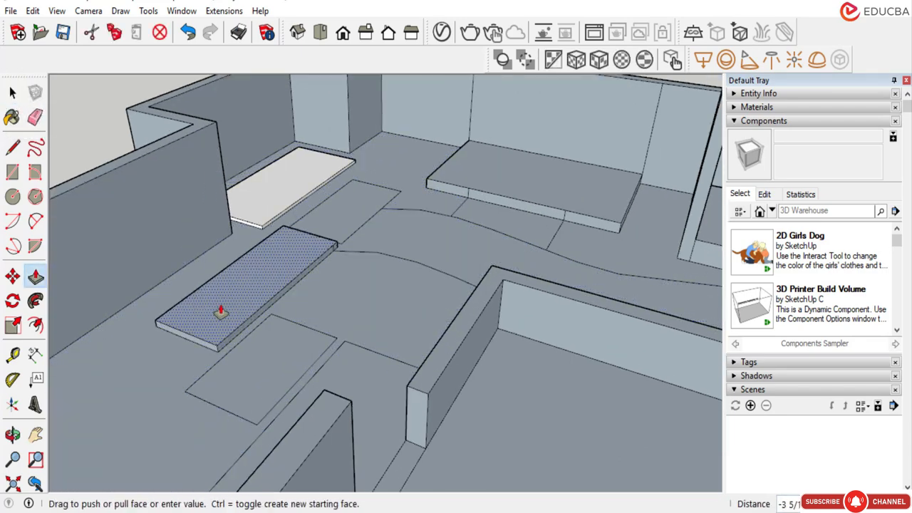
{"action": "type", "text": "1"}
{"action": "key", "text": "Return"}
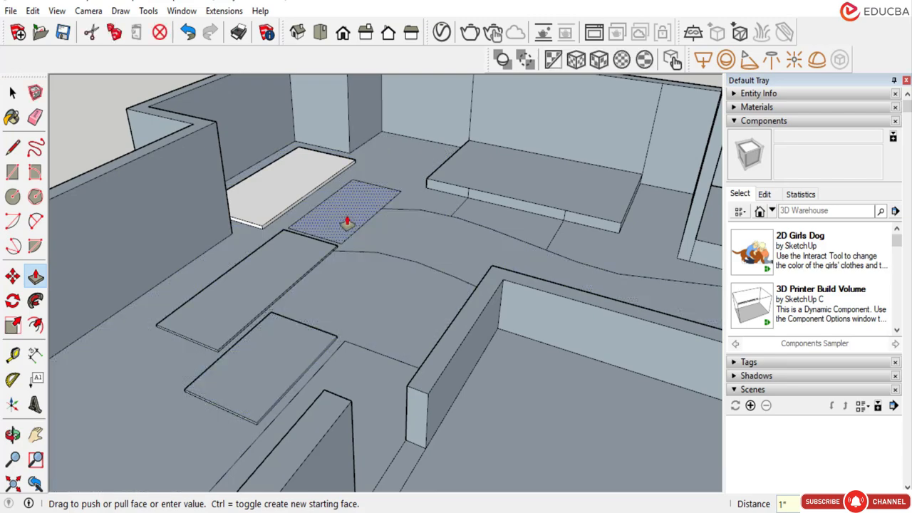
Extrude the remaining paving rectangles, including the one at the courtyard opening, to the same 1" height.
{"action": "scroll", "coordinate": [321, 244], "scroll_direction": "down", "scroll_amount": 3}
{"action": "middle_click_drag", "start_coordinate": [316, 238], "coordinate": [449, 274]}
{"action": "scroll", "coordinate": [384, 342], "scroll_direction": "up", "scroll_amount": 3}
{"action": "double_click", "coordinate": [374, 340]}
{"action": "middle_click_drag", "start_coordinate": [371, 327], "coordinate": [285, 306]}
{"action": "scroll", "coordinate": [206, 207], "scroll_direction": "down", "scroll_amount": 3}
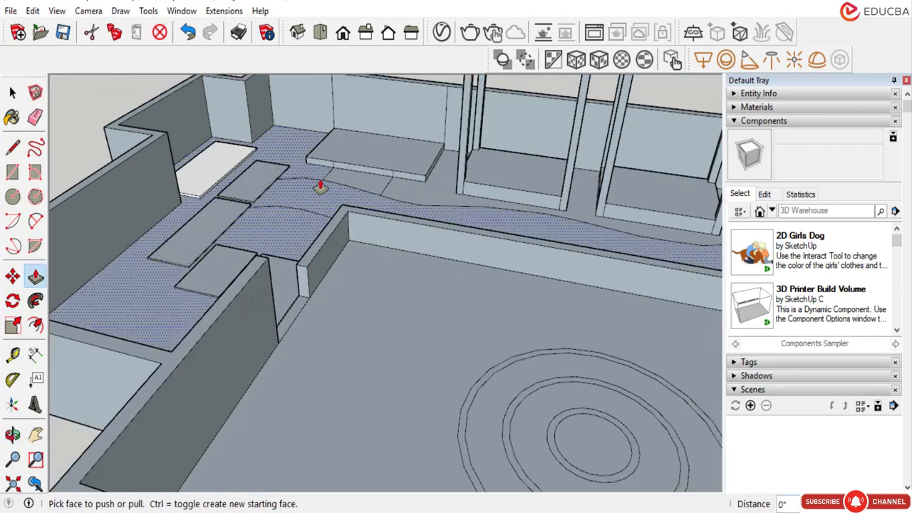
Examine the whole garden model from several sides for areas that are still flat.
{"action": "scroll", "coordinate": [321, 187], "scroll_direction": "down", "scroll_amount": 5}
{"action": "middle_click_drag", "start_coordinate": [237, 210], "coordinate": [78, 146]}
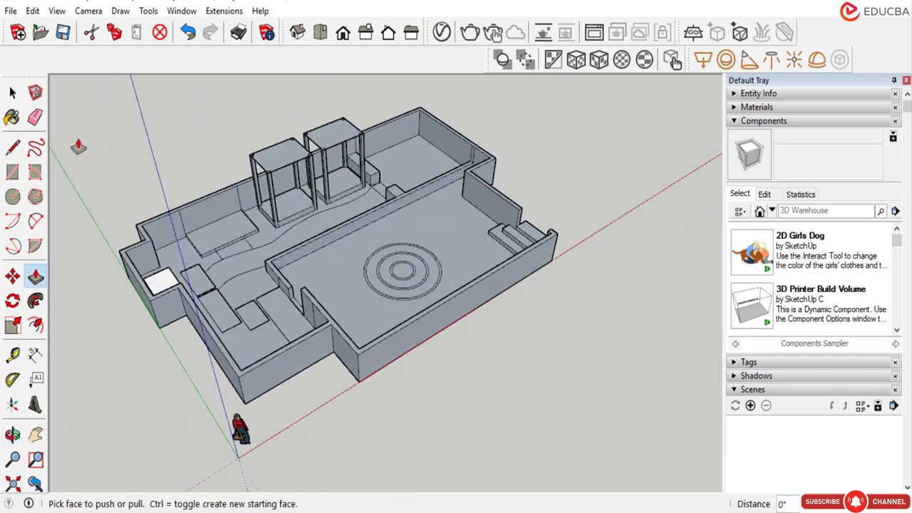
{"action": "left_click", "coordinate": [12, 93]}
{"action": "scroll", "coordinate": [302, 176], "scroll_direction": "up", "scroll_amount": 4}
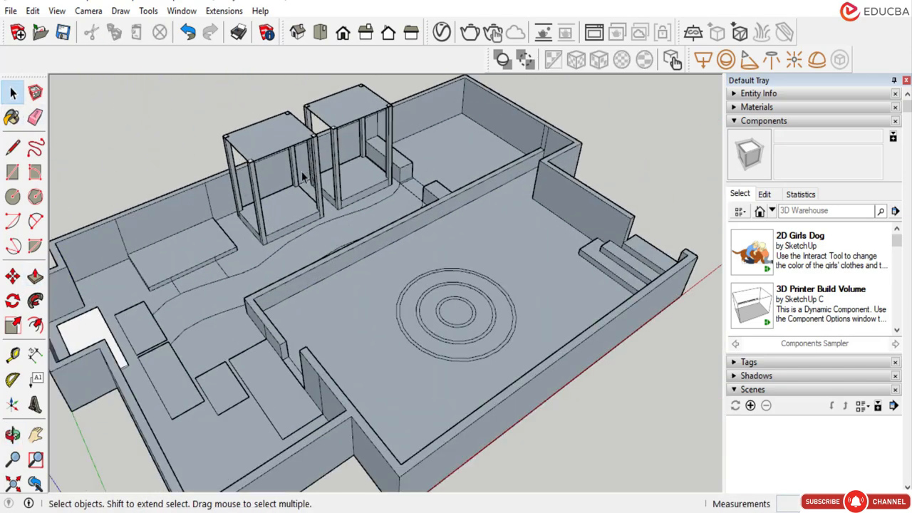
{"action": "scroll", "coordinate": [303, 177], "scroll_direction": "down", "scroll_amount": 2}
{"action": "middle_click_drag", "start_coordinate": [303, 176], "coordinate": [539, 187]}
{"action": "scroll", "coordinate": [499, 164], "scroll_direction": "up", "scroll_amount": 4}
{"action": "scroll", "coordinate": [448, 220], "scroll_direction": "down", "scroll_amount": 1}
{"action": "middle_click_drag", "start_coordinate": [447, 220], "coordinate": [594, 185]}
{"action": "scroll", "coordinate": [440, 148], "scroll_direction": "down", "scroll_amount": 3}
{"action": "scroll", "coordinate": [261, 286], "scroll_direction": "down", "scroll_amount": 1}
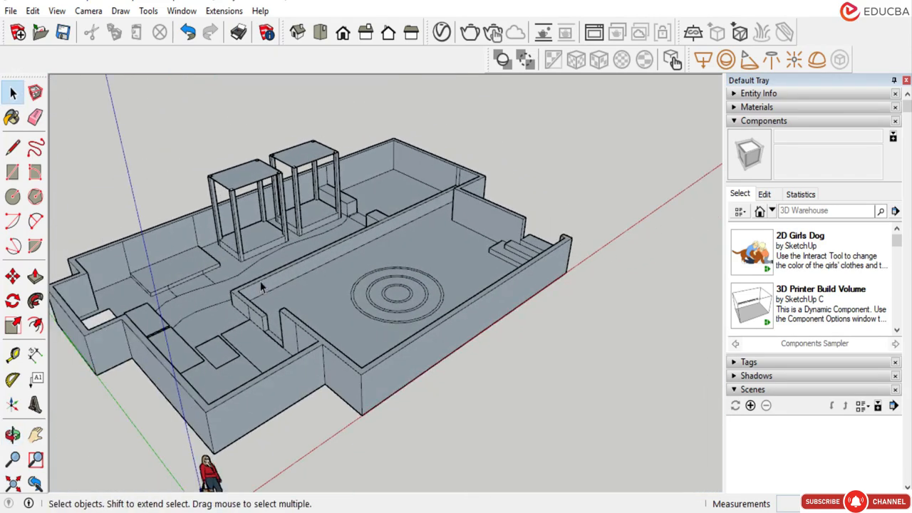
Extrude the small area between the low wall platform and the curved path 2" upward into a step.
{"action": "scroll", "coordinate": [261, 286], "scroll_direction": "up", "scroll_amount": 2}
{"action": "key", "text": "p"}
{"action": "scroll", "coordinate": [246, 315], "scroll_direction": "up", "scroll_amount": 2}
{"action": "scroll", "coordinate": [292, 264], "scroll_direction": "up", "scroll_amount": 2}
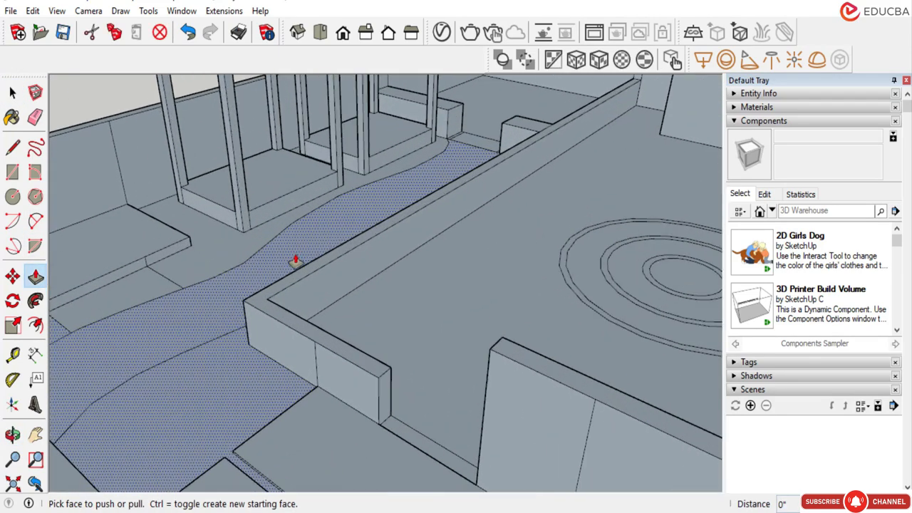
{"action": "middle_click_drag", "start_coordinate": [295, 261], "coordinate": [419, 246]}
{"action": "scroll", "coordinate": [185, 271], "scroll_direction": "up", "scroll_amount": 3}
{"action": "left_click_drag", "start_coordinate": [185, 271], "coordinate": [187, 260]}
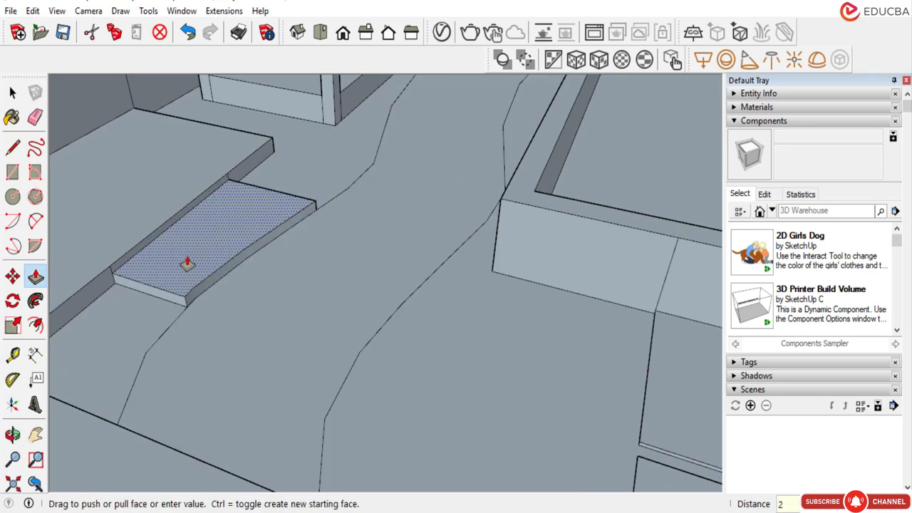
{"action": "key", "text": "Return"}
Try to extrude the outermost narrow ring of the courtyard's circular feature 2' upward.
{"action": "scroll", "coordinate": [335, 257], "scroll_direction": "down", "scroll_amount": 6}
{"action": "middle_click_drag", "start_coordinate": [349, 258], "coordinate": [492, 275]}
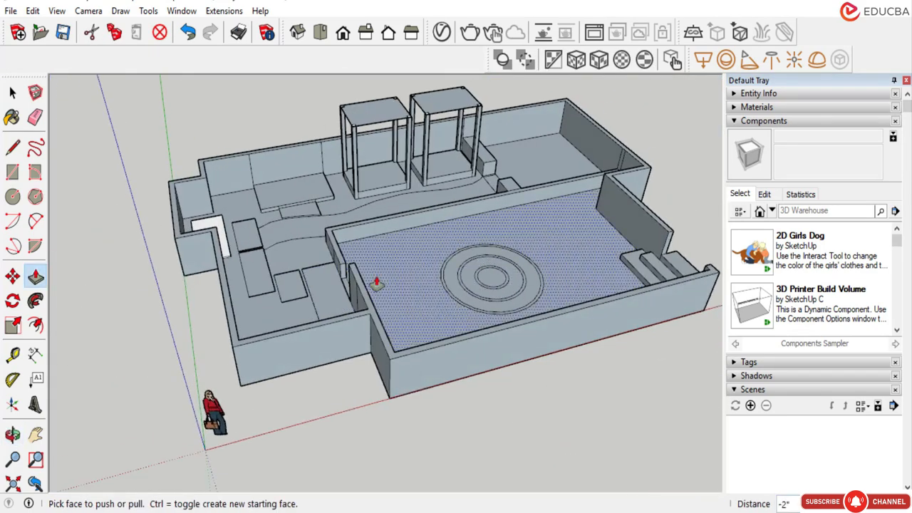
{"action": "middle_click_drag", "start_coordinate": [377, 283], "coordinate": [441, 270]}
{"action": "scroll", "coordinate": [470, 263], "scroll_direction": "up", "scroll_amount": 5}
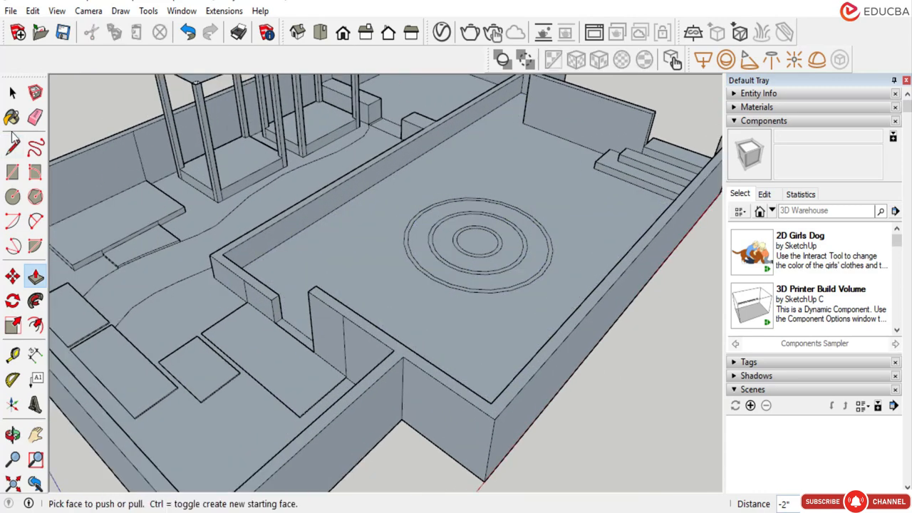
{"action": "scroll", "coordinate": [515, 259], "scroll_direction": "up", "scroll_amount": 2}
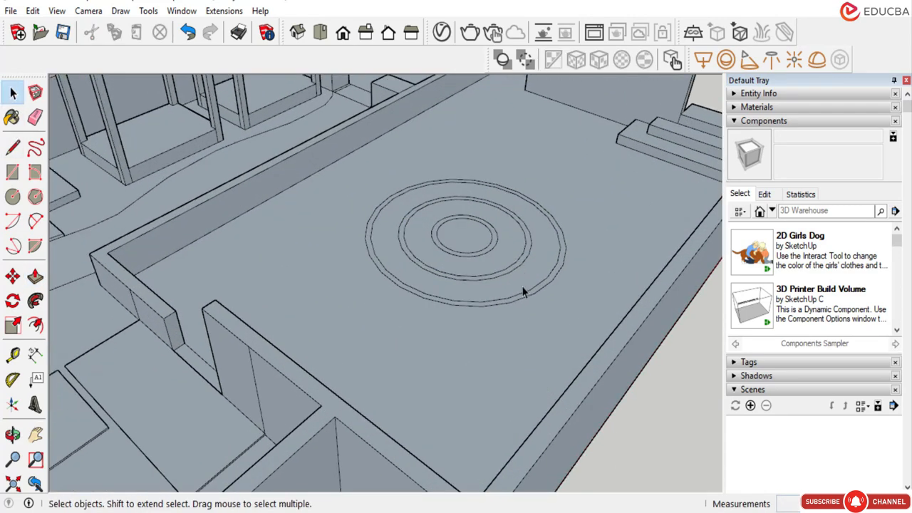
{"action": "middle_click_drag", "start_coordinate": [513, 283], "coordinate": [490, 266]}
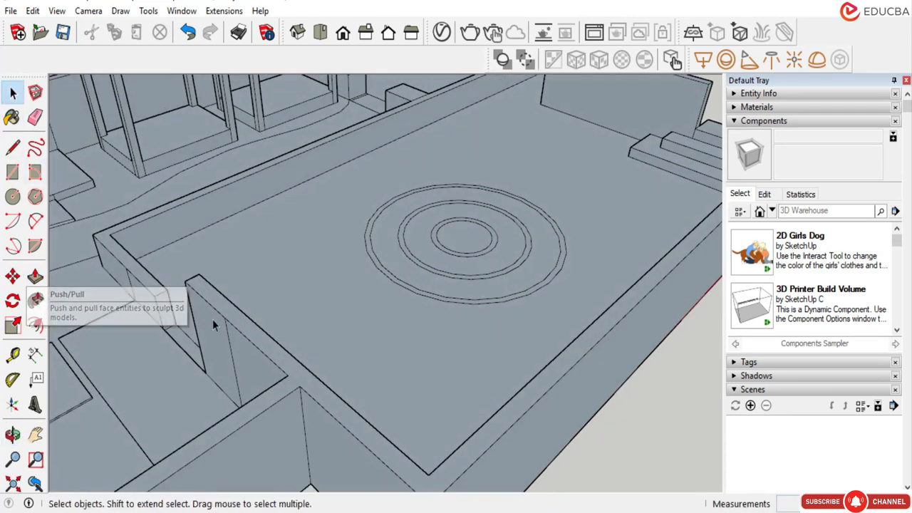
{"action": "left_click", "coordinate": [34, 280]}
{"action": "scroll", "coordinate": [437, 299], "scroll_direction": "up", "scroll_amount": 4}
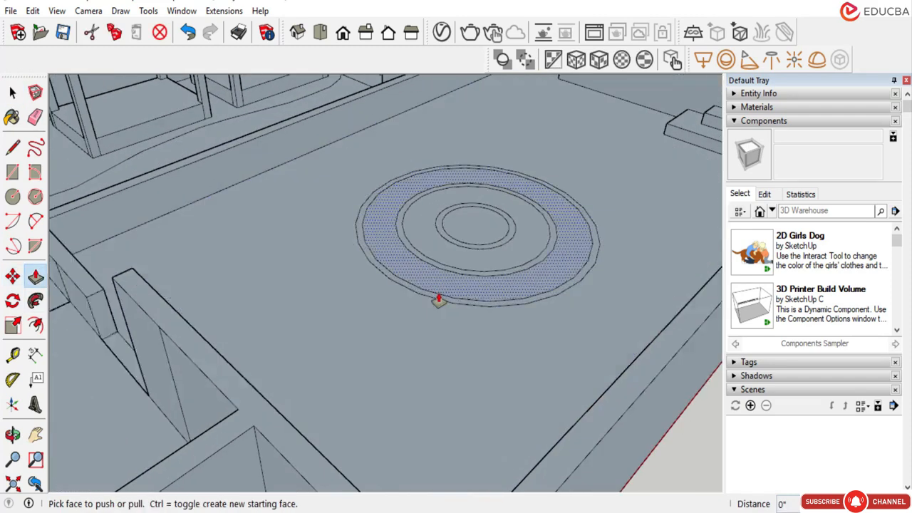
{"action": "left_click", "coordinate": [439, 302]}
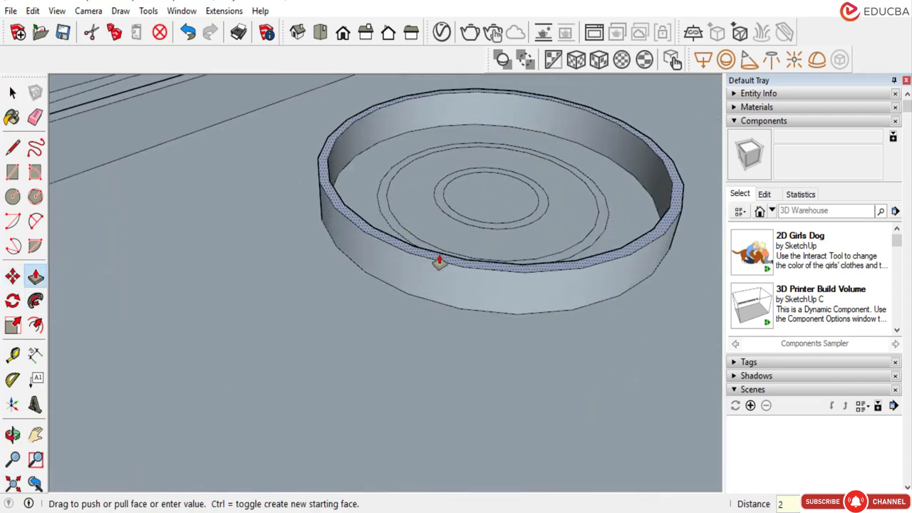
{"action": "scroll", "coordinate": [439, 261], "scroll_direction": "down", "scroll_amount": 3}
{"action": "key", "text": "ctrl+z"}
Extrude the outermost narrow ring of the courtyard's circular feature 1' upward.
{"action": "scroll", "coordinate": [444, 254], "scroll_direction": "up", "scroll_amount": 5}
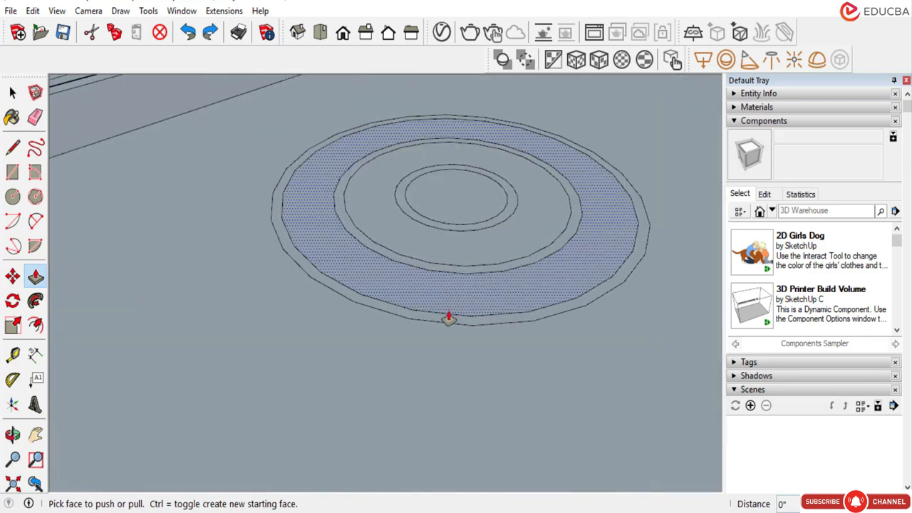
{"action": "left_click_drag", "start_coordinate": [449, 318], "coordinate": [458, 288]}
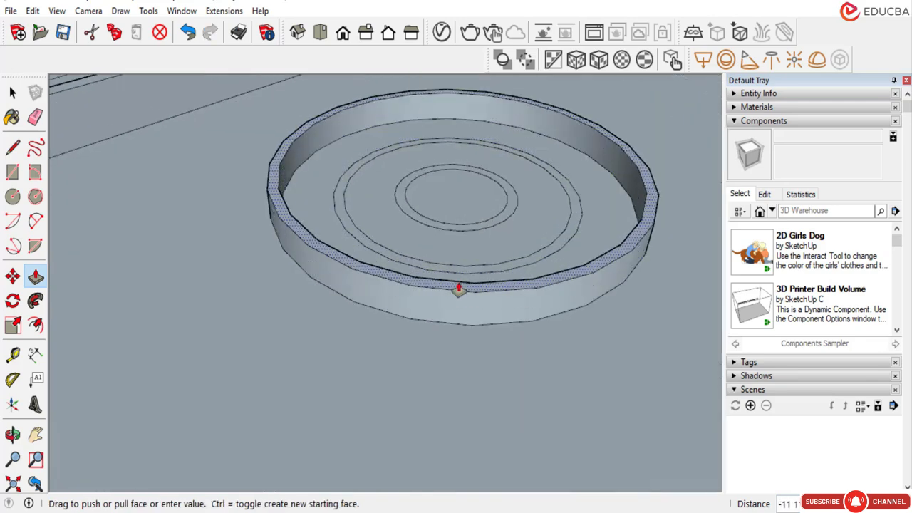
{"action": "type", "text": "1"}
{"action": "key", "text": "Return"}
Extrude the middle narrow ring of the circular feature 2' upward.
{"action": "scroll", "coordinate": [435, 273], "scroll_direction": "up", "scroll_amount": 5}
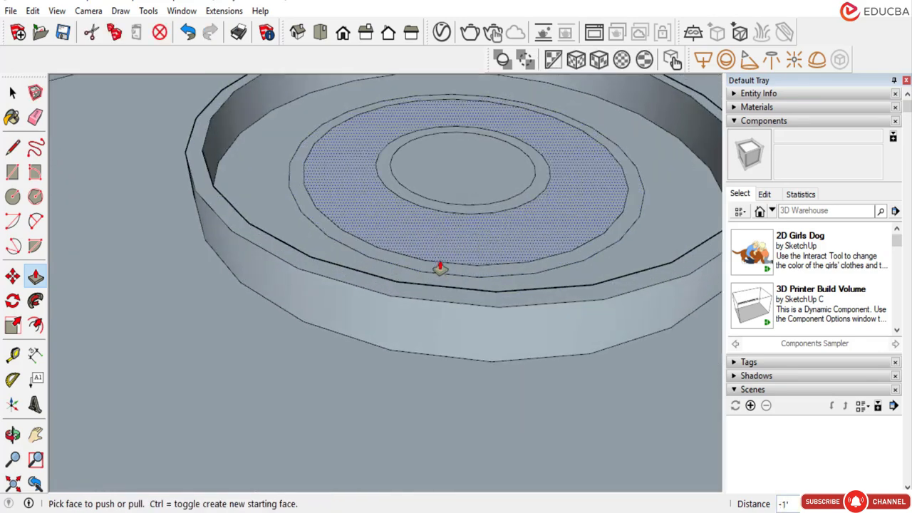
{"action": "left_click_drag", "start_coordinate": [439, 268], "coordinate": [440, 246]}
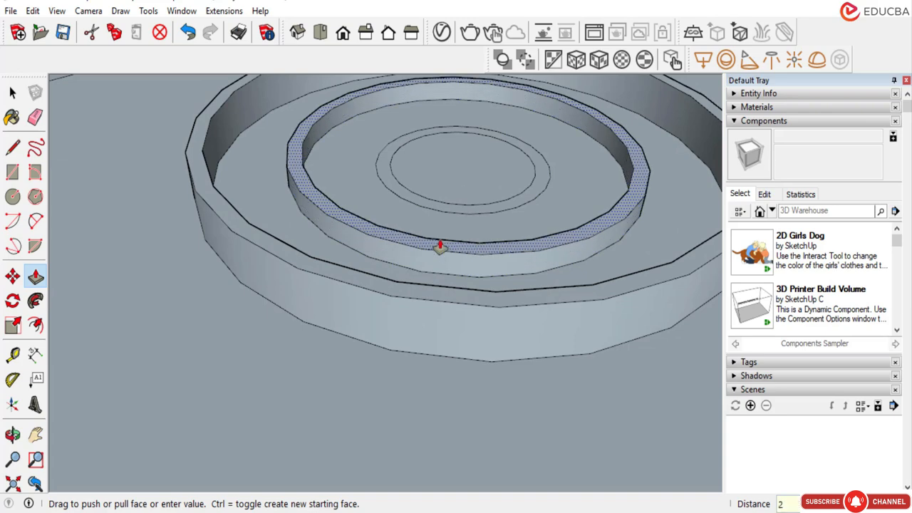
{"action": "key", "text": "Return"}
Extrude the innermost narrow ring of the circular feature 3' upward.
{"action": "scroll", "coordinate": [420, 269], "scroll_direction": "down", "scroll_amount": 2}
{"action": "scroll", "coordinate": [474, 161], "scroll_direction": "up", "scroll_amount": 3}
{"action": "left_click", "coordinate": [527, 174]}
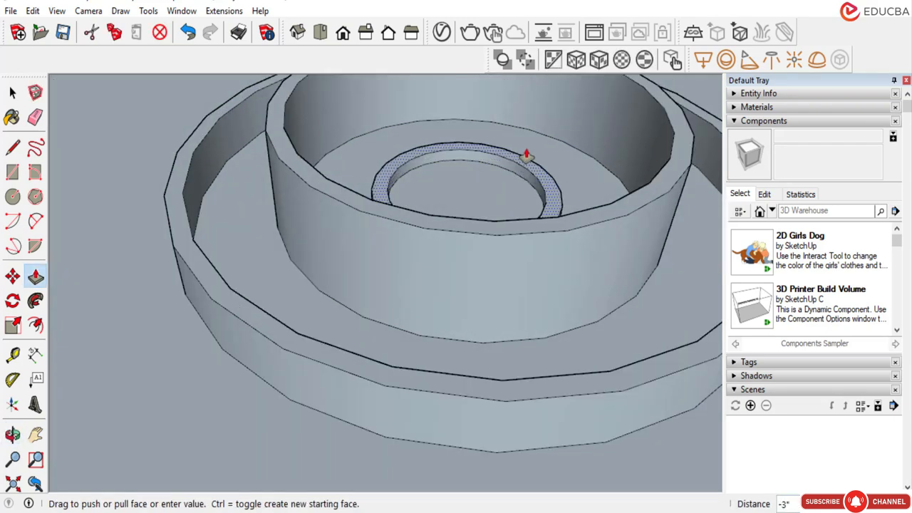
{"action": "key", "text": "Return"}
Raise the floor between the outer and middle rings of the circular feature by 6".
{"action": "scroll", "coordinate": [431, 235], "scroll_direction": "down", "scroll_amount": 5}
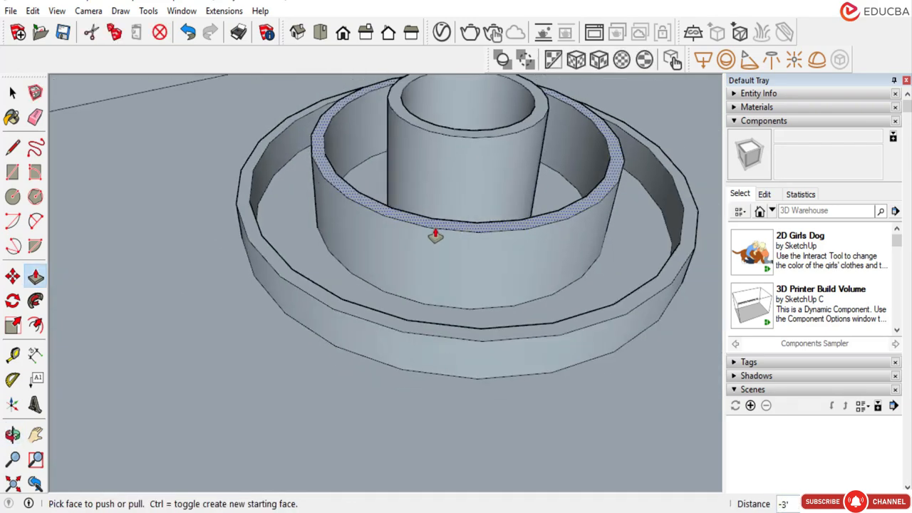
{"action": "middle_click_drag", "start_coordinate": [431, 236], "coordinate": [464, 218]}
{"action": "scroll", "coordinate": [464, 218], "scroll_direction": "up", "scroll_amount": 3}
{"action": "scroll", "coordinate": [473, 213], "scroll_direction": "down", "scroll_amount": 4}
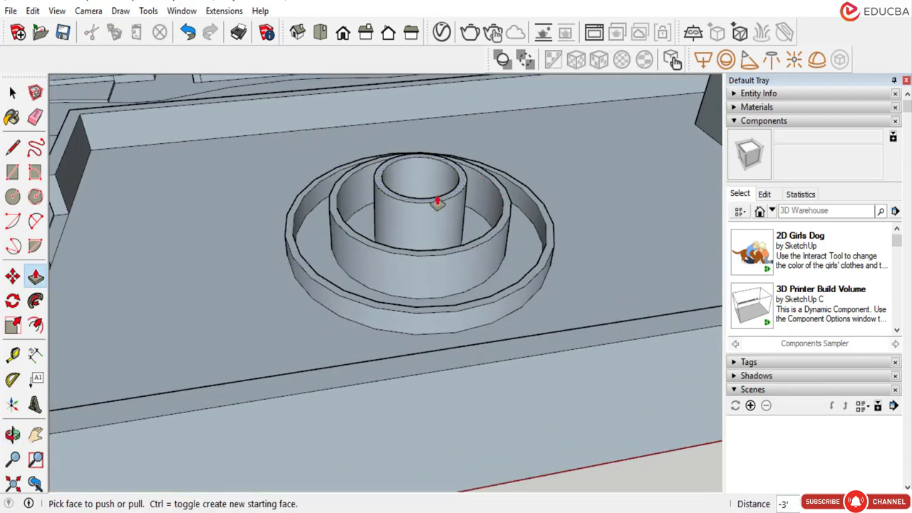
{"action": "middle_click_drag", "start_coordinate": [495, 256], "coordinate": [485, 174]}
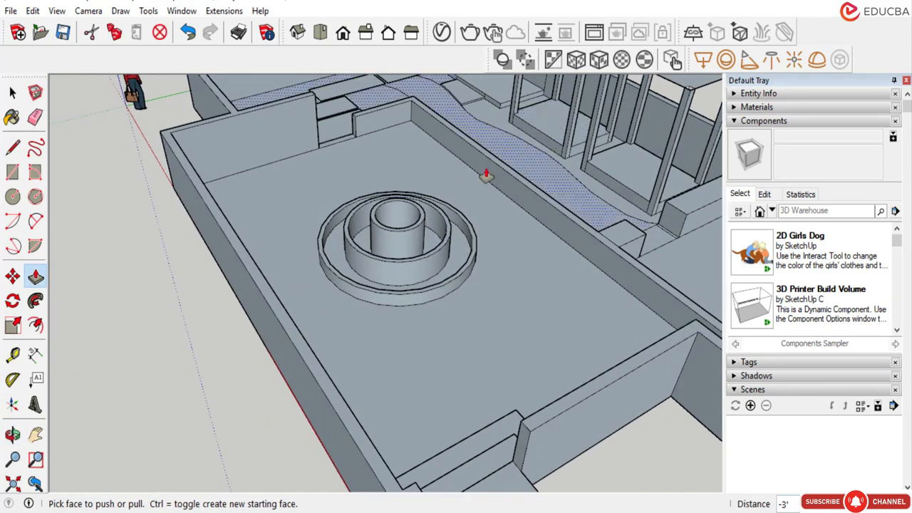
{"action": "scroll", "coordinate": [454, 262], "scroll_direction": "up", "scroll_amount": 3}
{"action": "left_click_drag", "start_coordinate": [456, 261], "coordinate": [458, 246]}
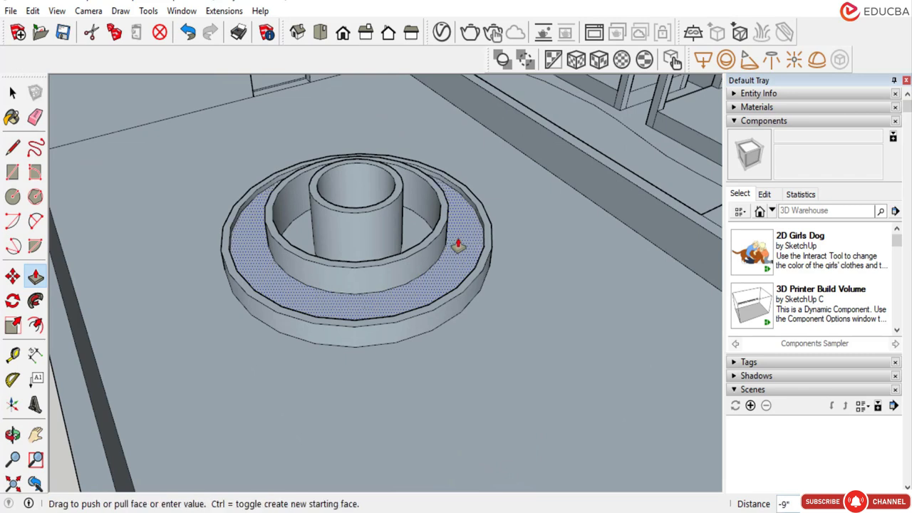
{"action": "key", "text": "Return"}
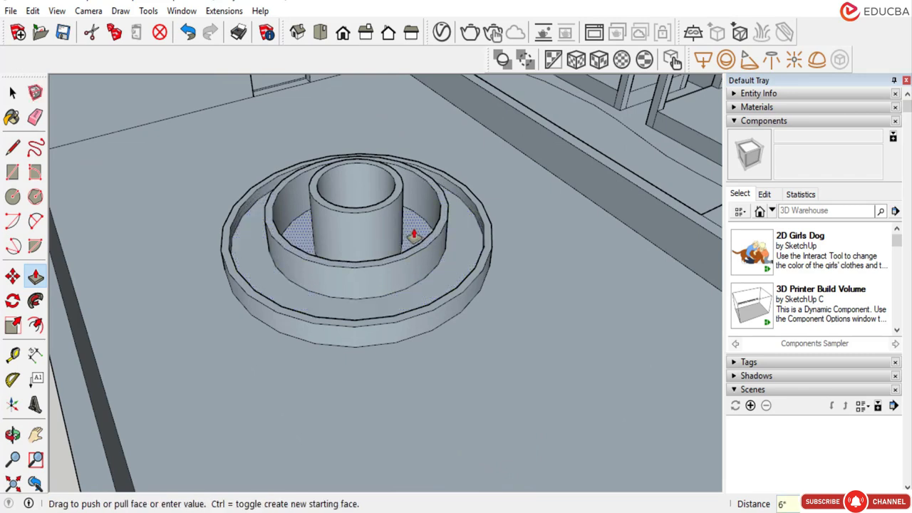
Try to raise the floor between the middle and inner rings by 6".
{"action": "scroll", "coordinate": [415, 234], "scroll_direction": "up", "scroll_amount": 3}
{"action": "left_click", "coordinate": [419, 229]}
{"action": "type", "text": "6"}
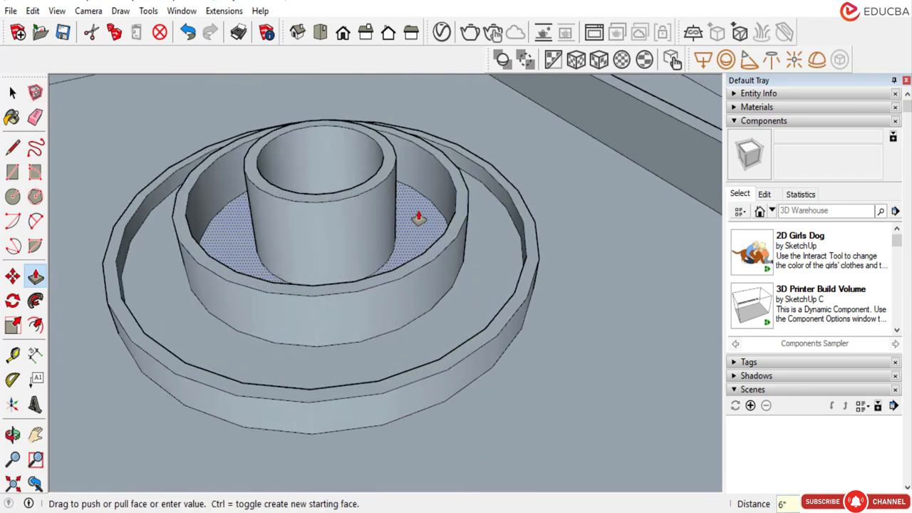
{"action": "key", "text": "Return"}
{"action": "middle_click_drag", "start_coordinate": [352, 198], "coordinate": [334, 257]}
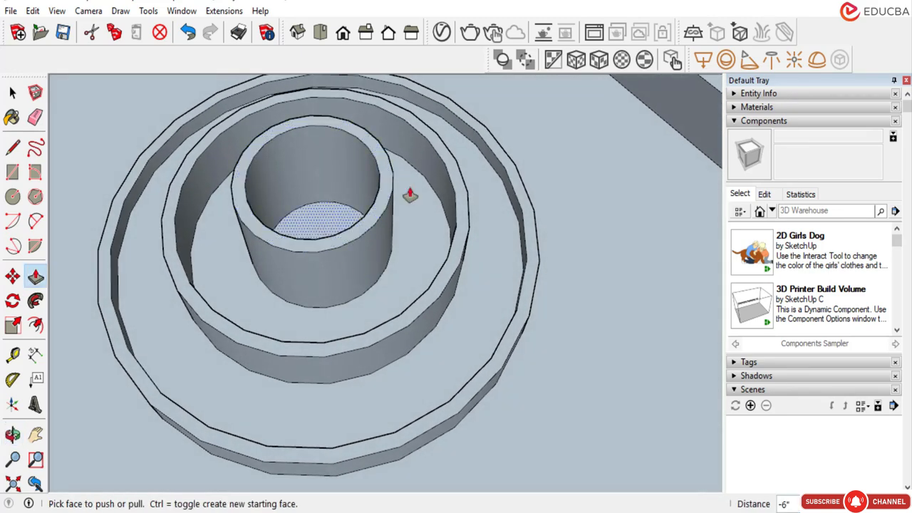
{"action": "key", "text": "ctrl+z"}
Raise the floor between the middle and inner rings, and raise the central disc by 1' 6".
{"action": "left_click", "coordinate": [421, 242]}
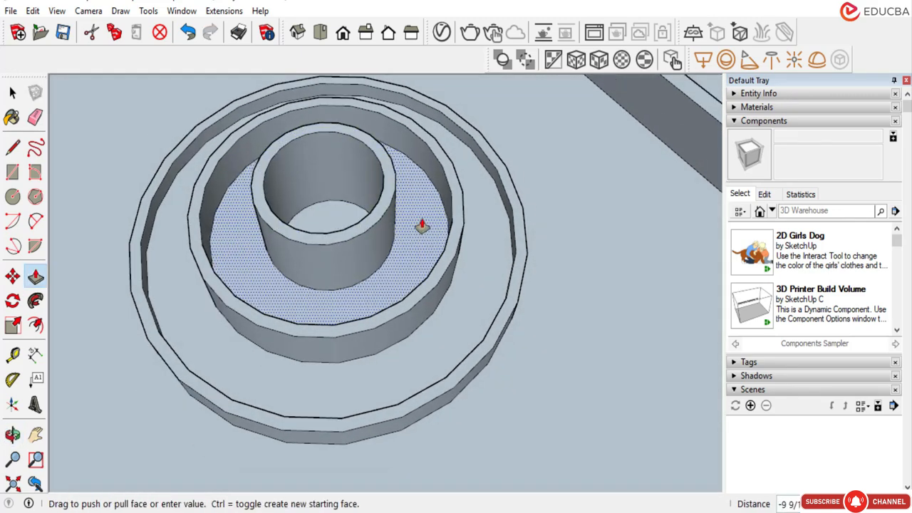
{"action": "left_click", "coordinate": [339, 221]}
{"action": "left_click", "coordinate": [337, 181]}
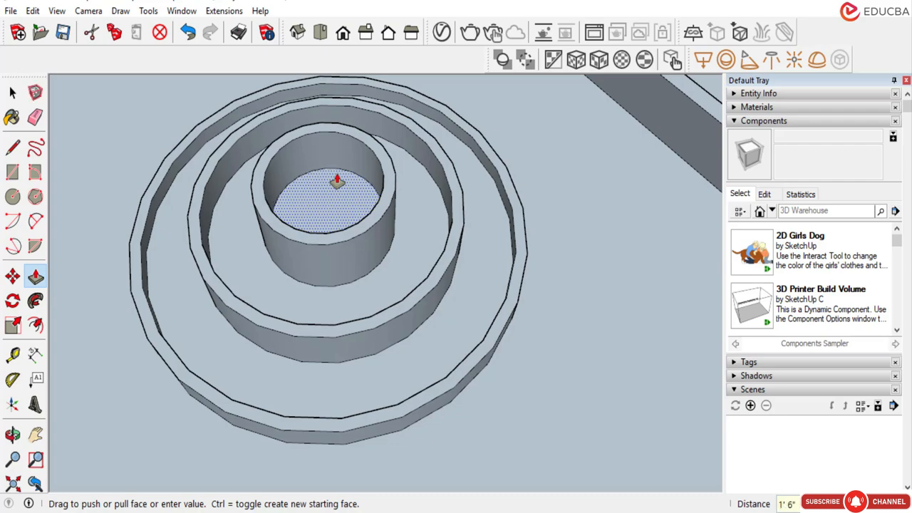
Examine the whole garden model and its tiered circular feature from several sides.
{"action": "scroll", "coordinate": [442, 240], "scroll_direction": "down", "scroll_amount": 3}
{"action": "middle_click_drag", "start_coordinate": [442, 240], "coordinate": [463, 257]}
{"action": "scroll", "coordinate": [453, 253], "scroll_direction": "down", "scroll_amount": 2}
{"action": "scroll", "coordinate": [410, 269], "scroll_direction": "up", "scroll_amount": 3}
{"action": "scroll", "coordinate": [513, 191], "scroll_direction": "down", "scroll_amount": 3}
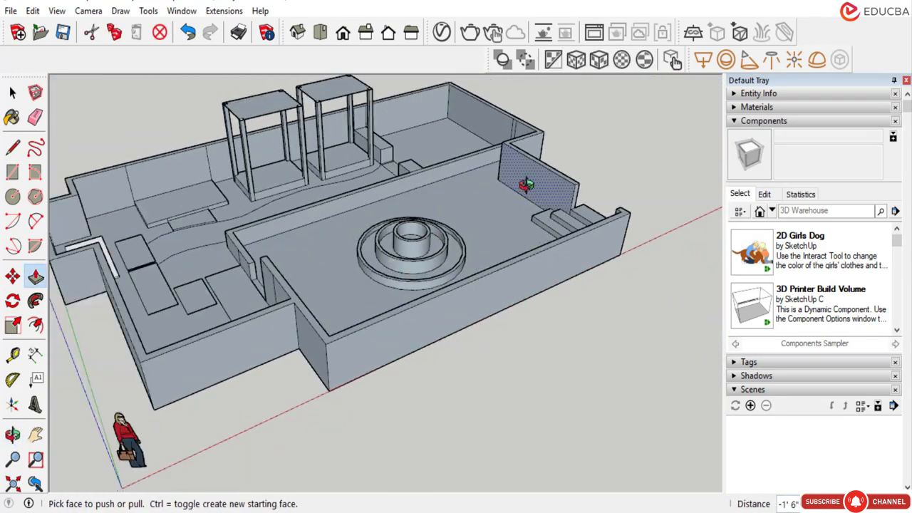
{"action": "middle_click_drag", "start_coordinate": [527, 185], "coordinate": [465, 223]}
{"action": "middle_click_drag", "start_coordinate": [328, 271], "coordinate": [397, 228]}
{"action": "scroll", "coordinate": [404, 240], "scroll_direction": "down", "scroll_amount": 3}
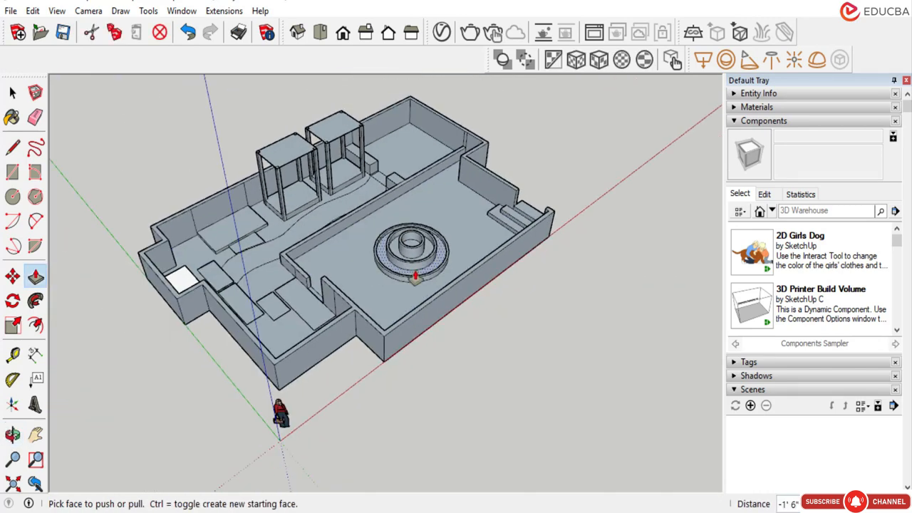
{"action": "middle_click_drag", "start_coordinate": [391, 278], "coordinate": [400, 255]}
{"action": "scroll", "coordinate": [399, 257], "scroll_direction": "up", "scroll_amount": 3}
{"action": "middle_click_drag", "start_coordinate": [235, 206], "coordinate": [423, 233]}
Open the materials library at the Tile collection.
{"action": "key", "text": "space"}
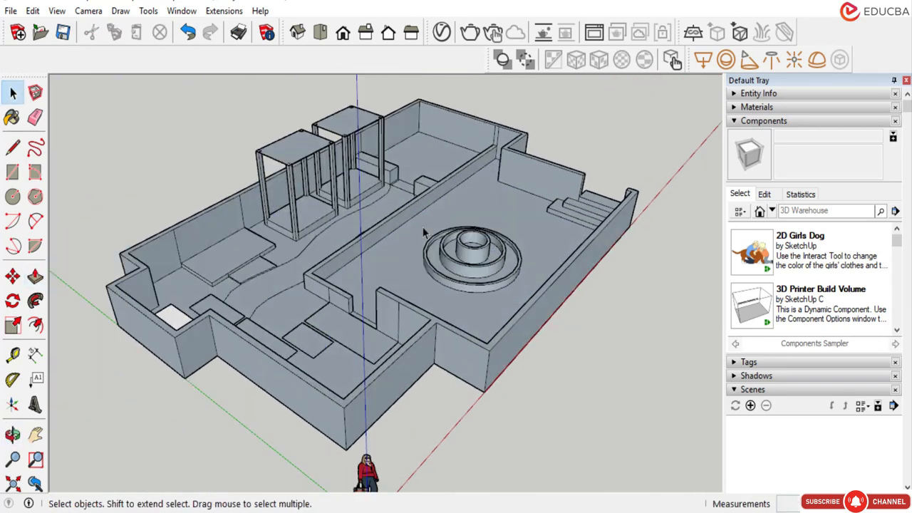
{"action": "left_click", "coordinate": [746, 107]}
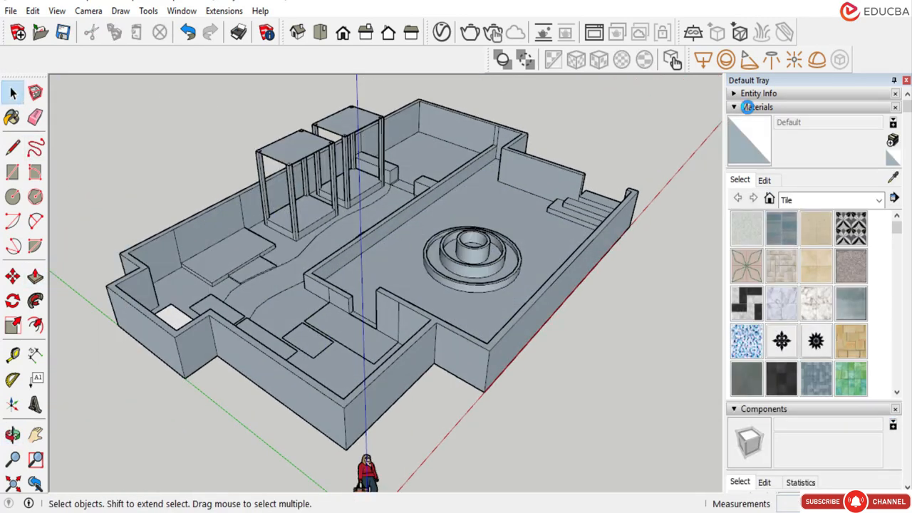
{"action": "left_click", "coordinate": [808, 201]}
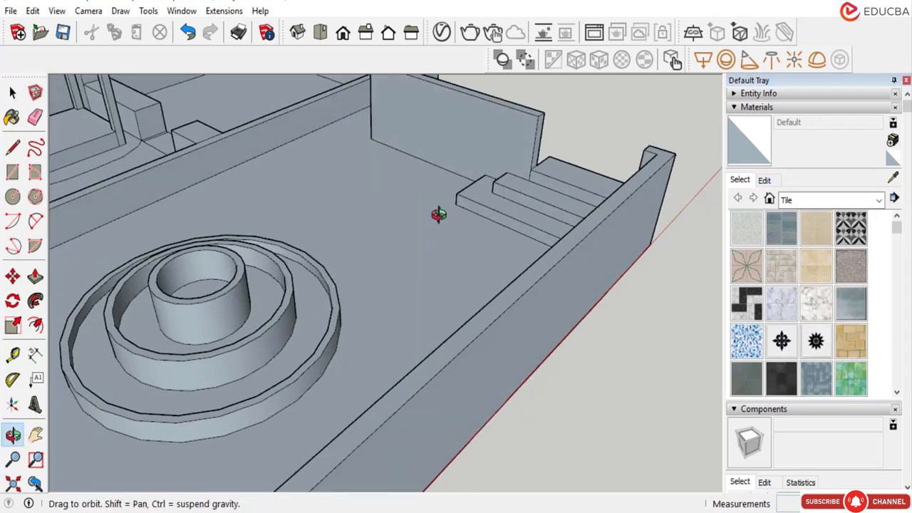
Examine the steps at the courtyard entrance up close from several angles.
{"action": "middle_click_drag", "start_coordinate": [438, 214], "coordinate": [451, 224]}
{"action": "scroll", "coordinate": [451, 225], "scroll_direction": "down", "scroll_amount": 2}
{"action": "scroll", "coordinate": [575, 235], "scroll_direction": "up", "scroll_amount": 3}
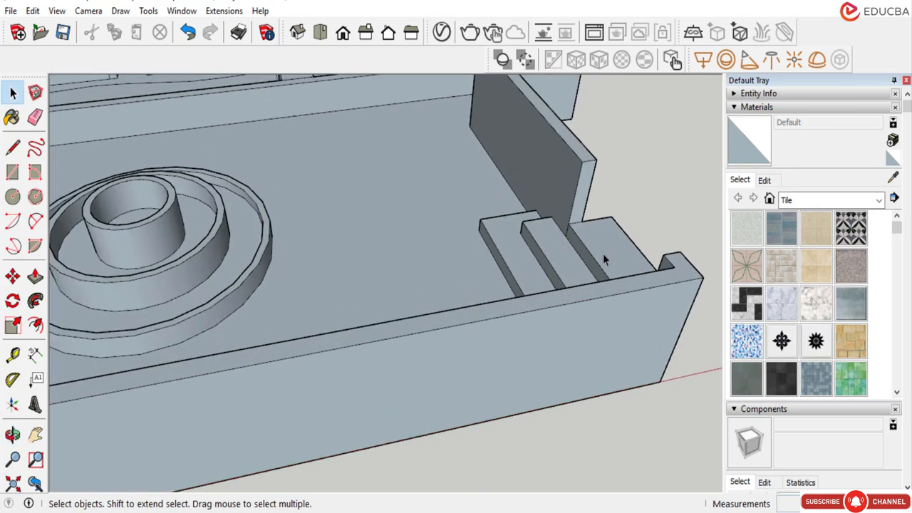
{"action": "scroll", "coordinate": [505, 260], "scroll_direction": "down", "scroll_amount": 2}
{"action": "middle_click_drag", "start_coordinate": [505, 260], "coordinate": [644, 267]}
{"action": "scroll", "coordinate": [570, 196], "scroll_direction": "up", "scroll_amount": 3}
{"action": "middle_click_drag", "start_coordinate": [389, 252], "coordinate": [488, 158]}
{"action": "middle_click_drag", "start_coordinate": [407, 175], "coordinate": [406, 157]}
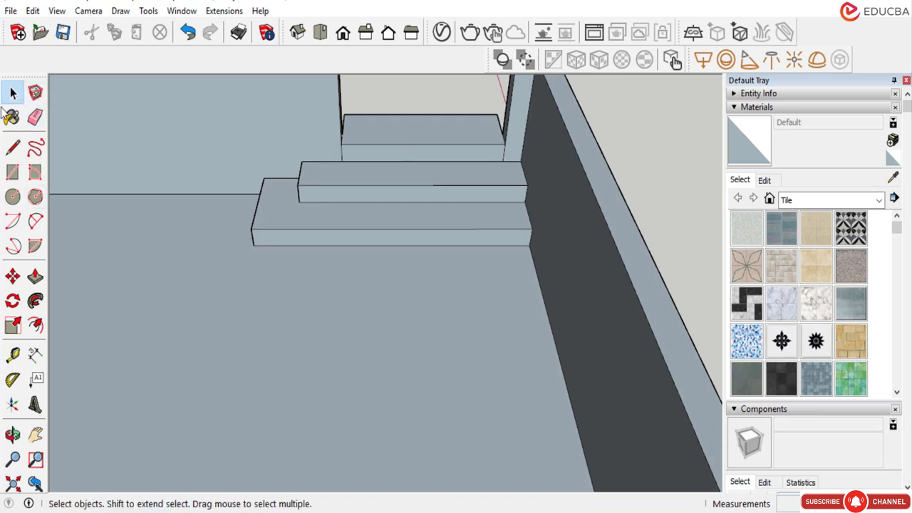
Try to copy the top face of the uppermost entrance step along the red axis.
{"action": "left_click", "coordinate": [449, 134]}
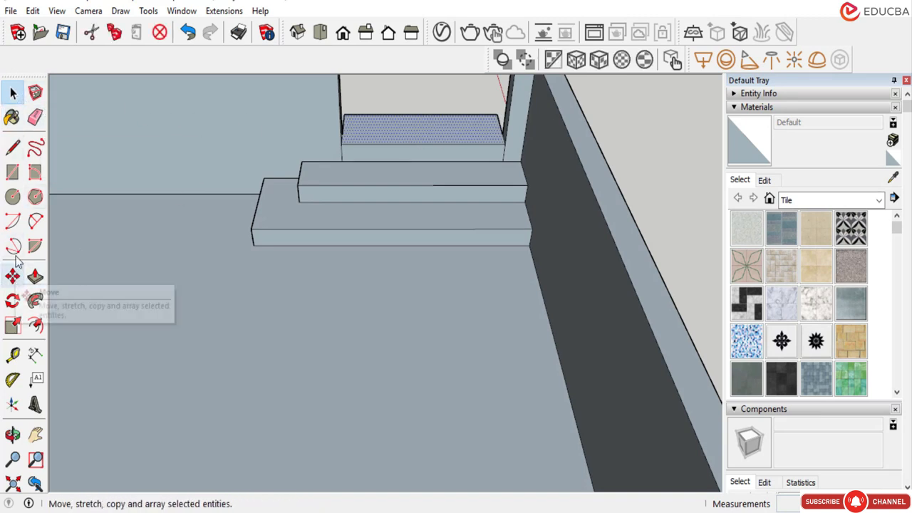
{"action": "left_click", "coordinate": [14, 279]}
{"action": "scroll", "coordinate": [445, 112], "scroll_direction": "up", "scroll_amount": 3}
{"action": "key", "text": "ctrl"}
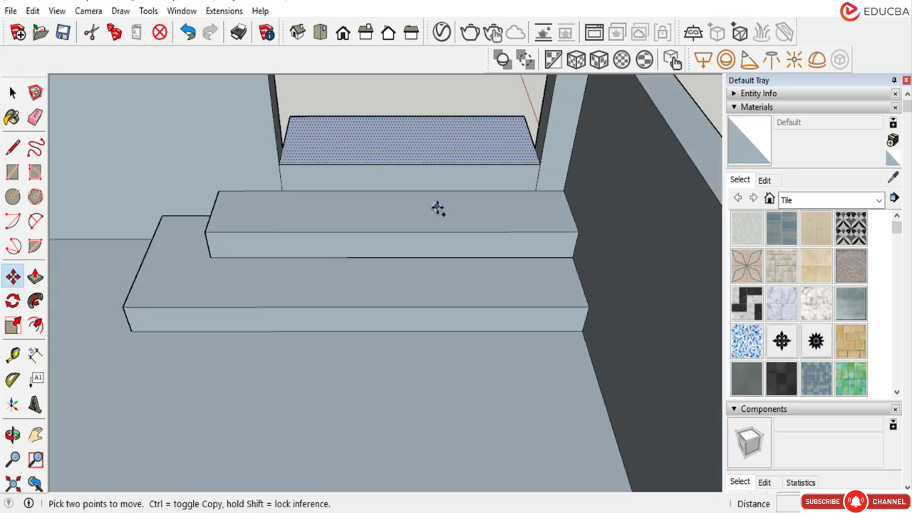
{"action": "left_click", "coordinate": [438, 206]}
{"action": "scroll", "coordinate": [438, 201], "scroll_direction": "up", "scroll_amount": 2}
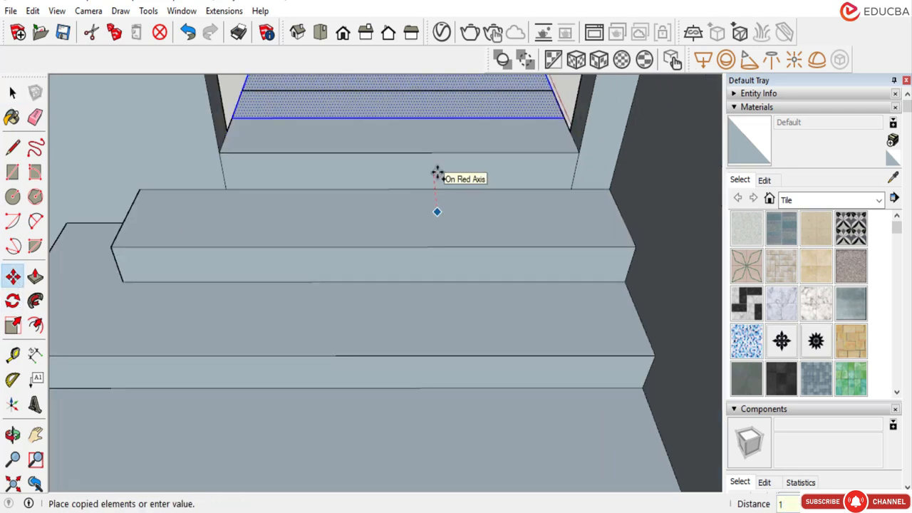
{"action": "left_click", "coordinate": [438, 174]}
Try to extrude the face at the uppermost entrance step, and undo the copied face.
{"action": "key", "text": "p"}
{"action": "scroll", "coordinate": [410, 136], "scroll_direction": "up", "scroll_amount": 2}
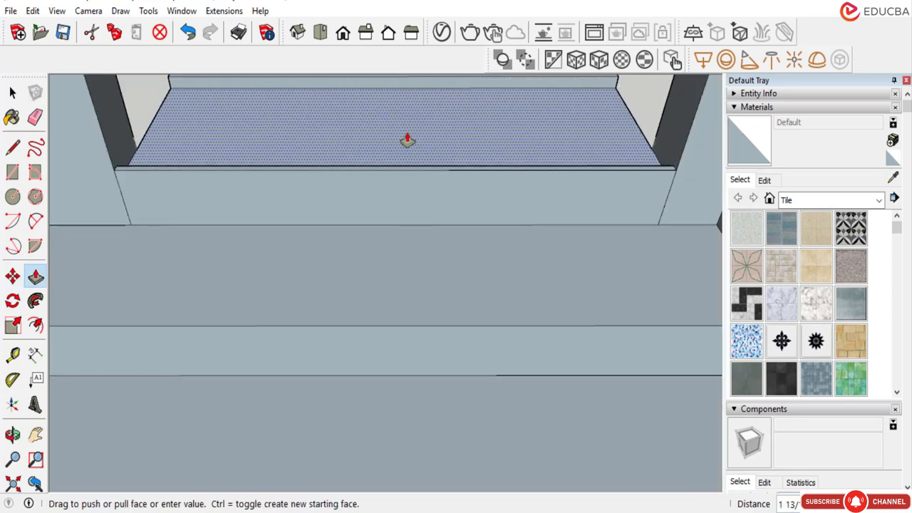
{"action": "key", "text": "Escape"}
{"action": "scroll", "coordinate": [411, 146], "scroll_direction": "down", "scroll_amount": 2}
{"action": "middle_click_drag", "start_coordinate": [473, 163], "coordinate": [493, 22]}
{"action": "scroll", "coordinate": [388, 90], "scroll_direction": "up", "scroll_amount": 2}
{"action": "key", "text": "ctrl+z"}
Try once more to copy the uppermost entrance step's top face.
{"action": "left_click", "coordinate": [14, 94]}
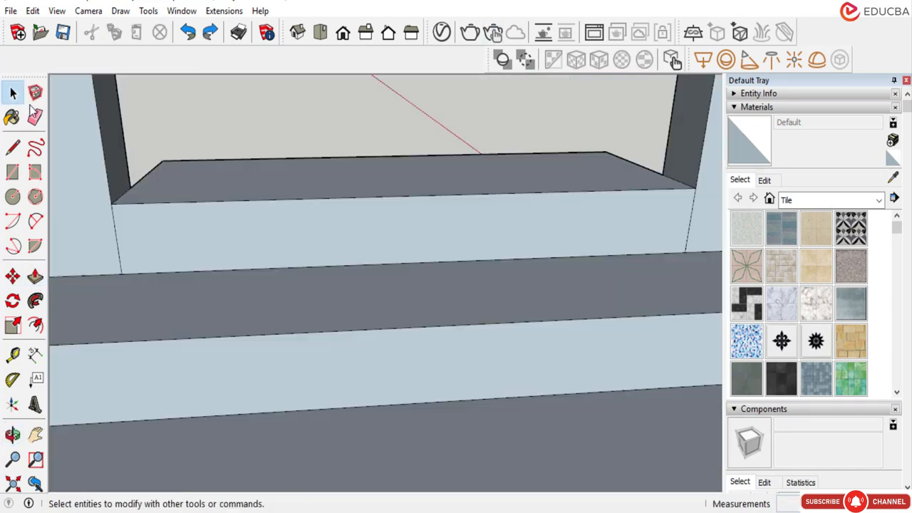
{"action": "left_click", "coordinate": [199, 183]}
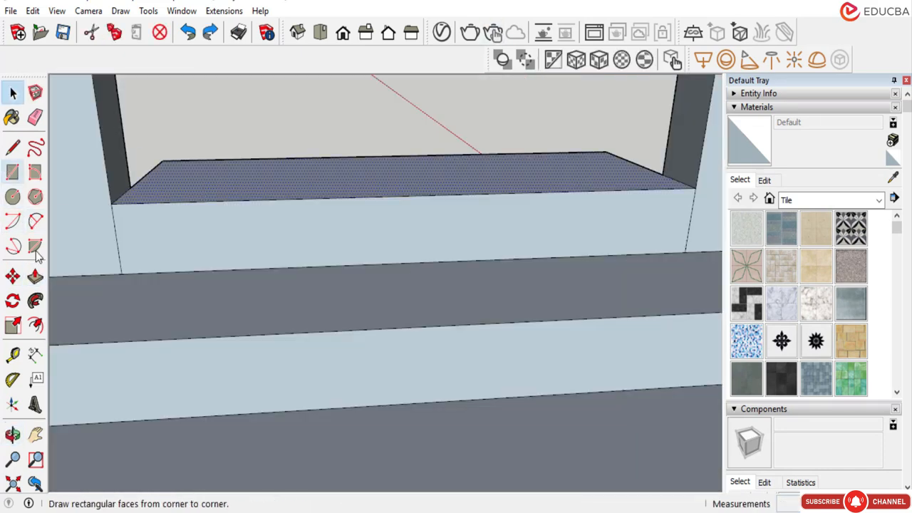
{"action": "left_click", "coordinate": [12, 277]}
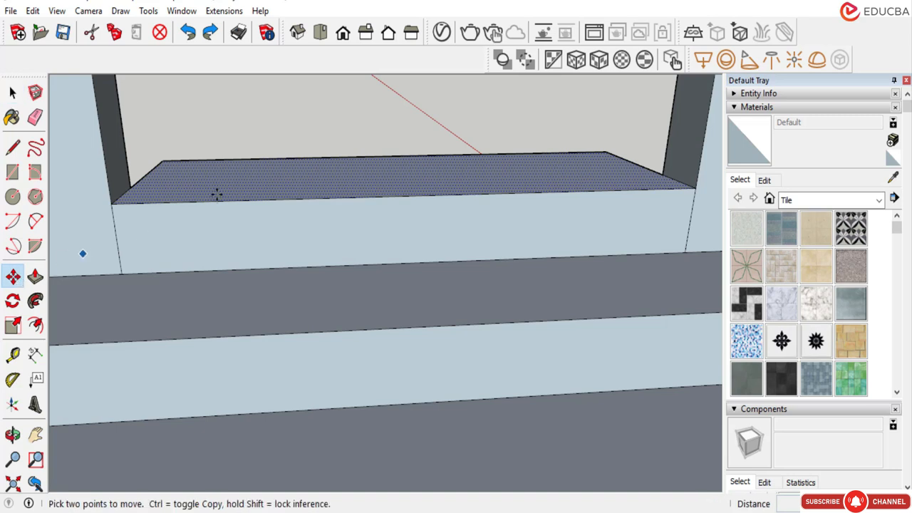
{"action": "key", "text": "ctrl"}
{"action": "left_click", "coordinate": [295, 117]}
{"action": "scroll", "coordinate": [297, 57], "scroll_direction": "down", "scroll_amount": 1}
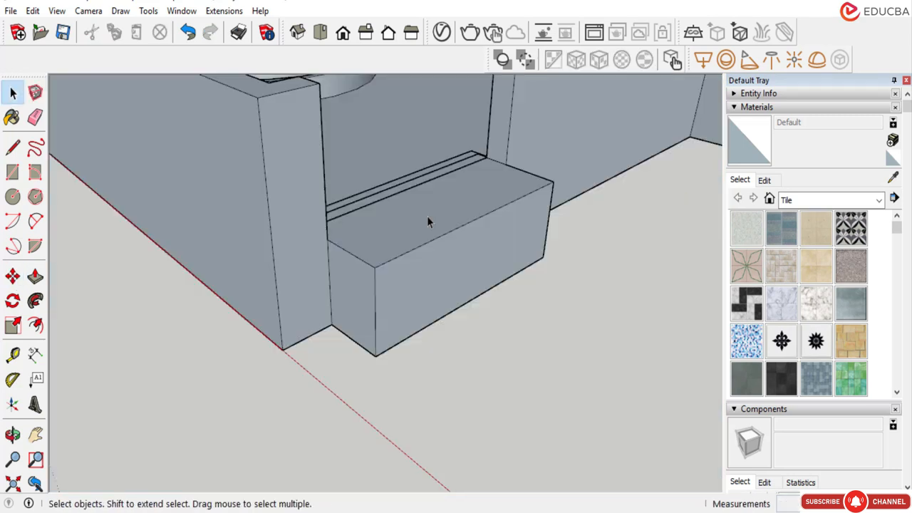
Copy the top face of the uppermost entrance step 1" up along the blue axis.
{"action": "left_click", "coordinate": [427, 222]}
{"action": "left_click", "coordinate": [12, 277]}
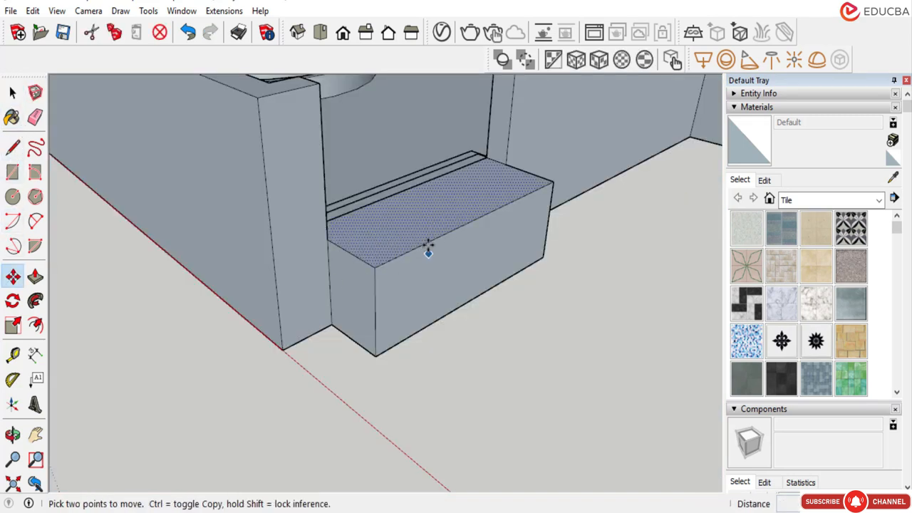
{"action": "key", "text": "ctrl"}
{"action": "left_click", "coordinate": [423, 213]}
{"action": "scroll", "coordinate": [425, 205], "scroll_direction": "up", "scroll_amount": 1}
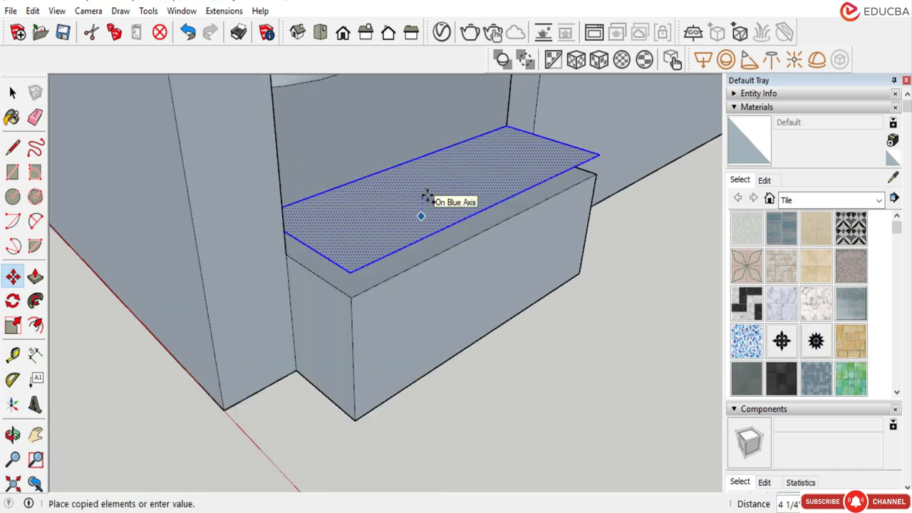
{"action": "type", "text": "1"}
{"action": "key", "text": "Return"}
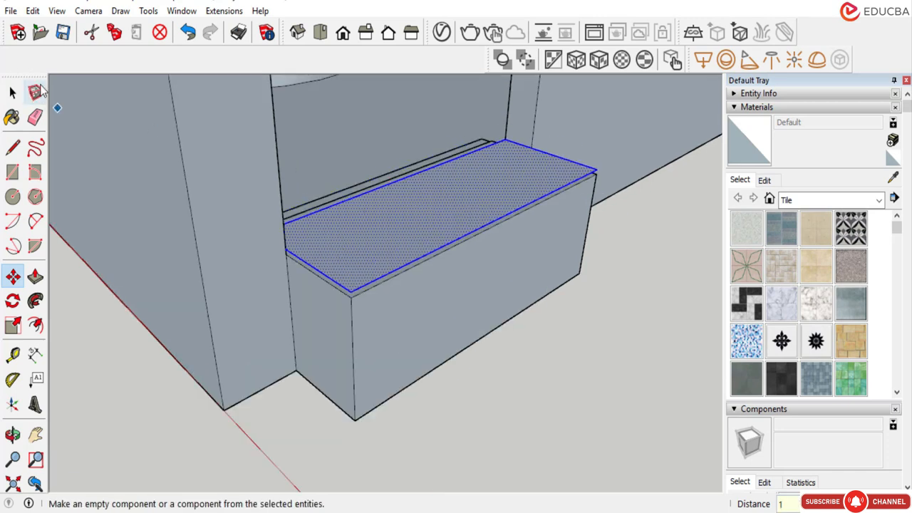
Extrude the copied face down onto the uppermost entrance step as a 1" thick tread slab.
{"action": "left_click", "coordinate": [13, 93]}
{"action": "left_click", "coordinate": [35, 277]}
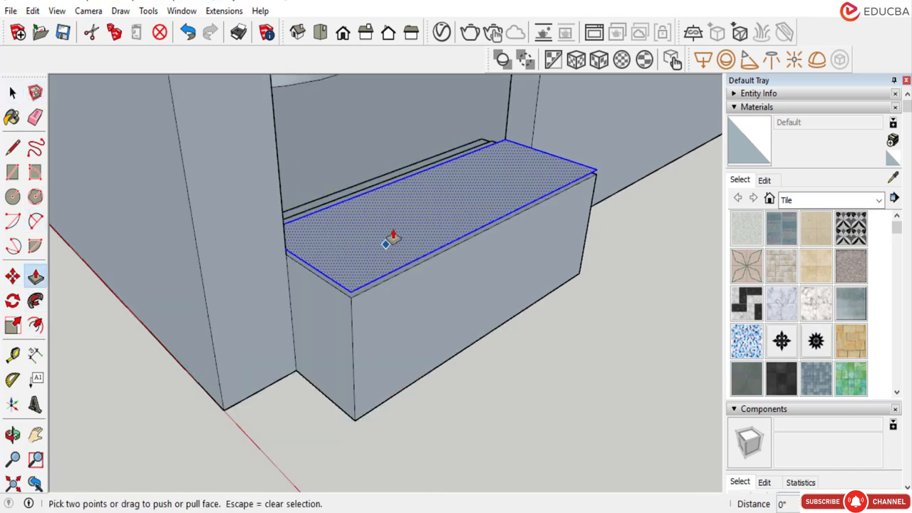
{"action": "left_click", "coordinate": [393, 235]}
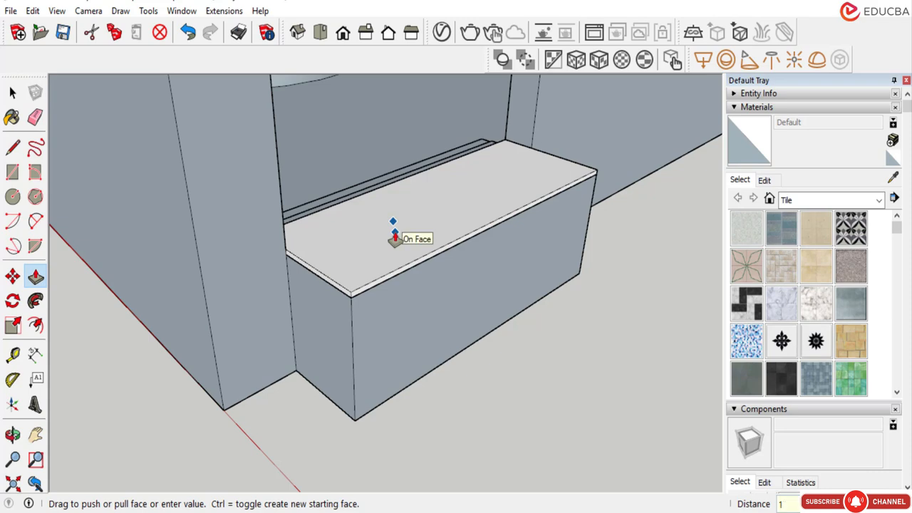
{"action": "key", "text": "Return"}
{"action": "scroll", "coordinate": [442, 238], "scroll_direction": "down", "scroll_amount": 2}
{"action": "middle_click_drag", "start_coordinate": [517, 211], "coordinate": [324, 232]}
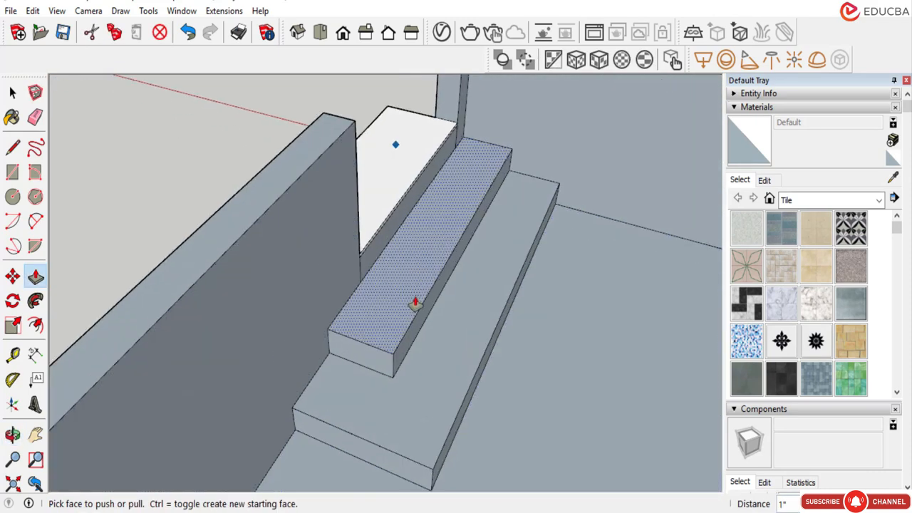
{"action": "scroll", "coordinate": [414, 304], "scroll_direction": "up", "scroll_amount": 1}
{"action": "left_click", "coordinate": [13, 92]}
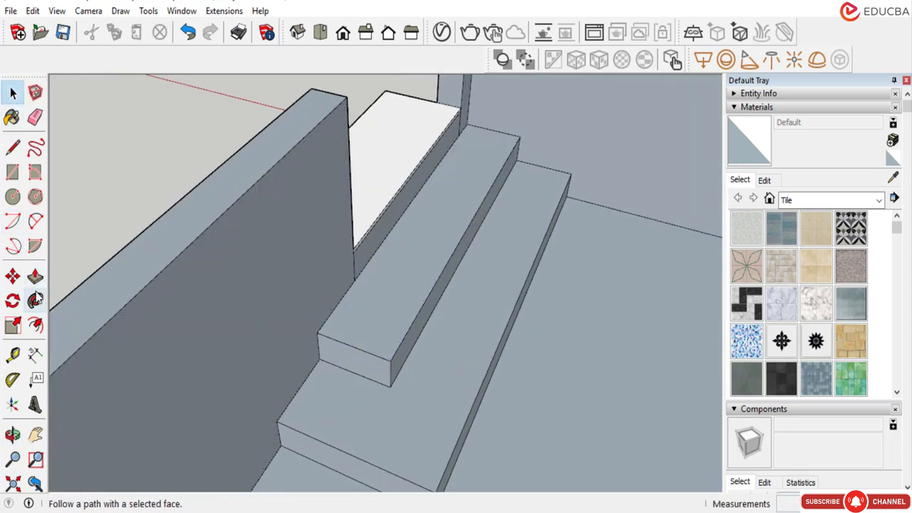
Copy the middle entrance step's top face 1" up along the blue axis.
{"action": "scroll", "coordinate": [366, 186], "scroll_direction": "down", "scroll_amount": 2}
{"action": "middle_click_drag", "start_coordinate": [372, 236], "coordinate": [400, 197]}
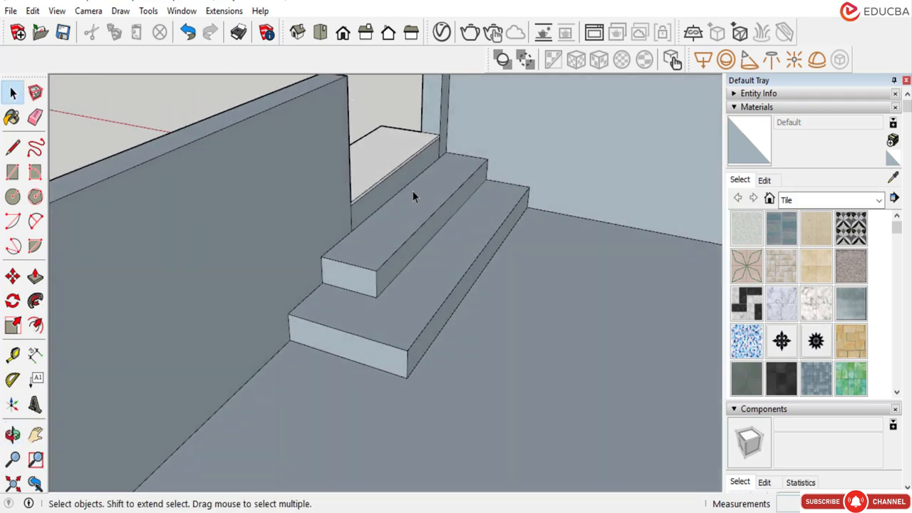
{"action": "left_click", "coordinate": [400, 234]}
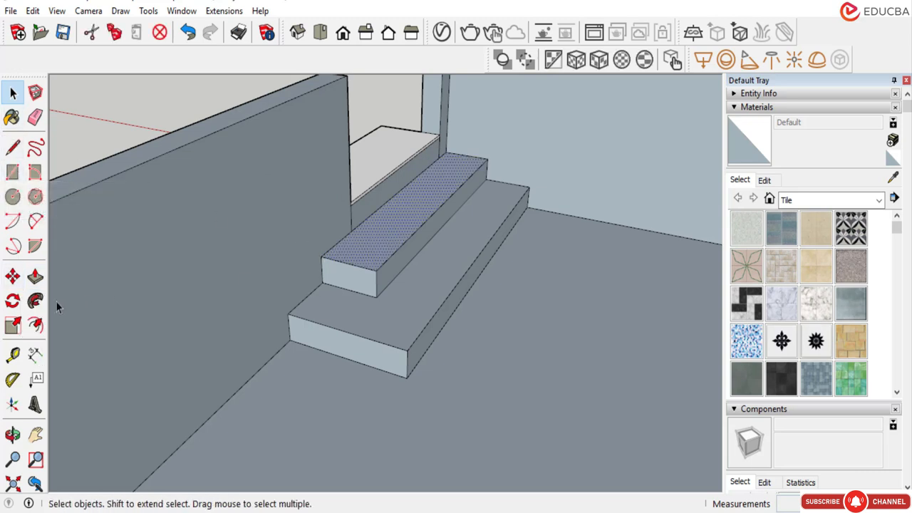
{"action": "left_click", "coordinate": [13, 277]}
{"action": "scroll", "coordinate": [394, 224], "scroll_direction": "up", "scroll_amount": 3}
{"action": "key", "text": "ctrl"}
{"action": "left_click", "coordinate": [395, 224]}
{"action": "scroll", "coordinate": [397, 217], "scroll_direction": "up", "scroll_amount": 2}
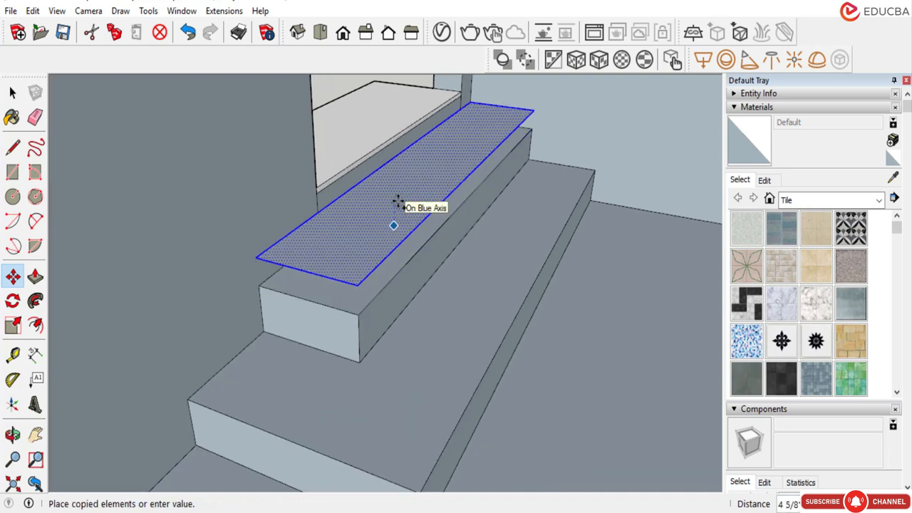
{"action": "key", "text": "Return"}
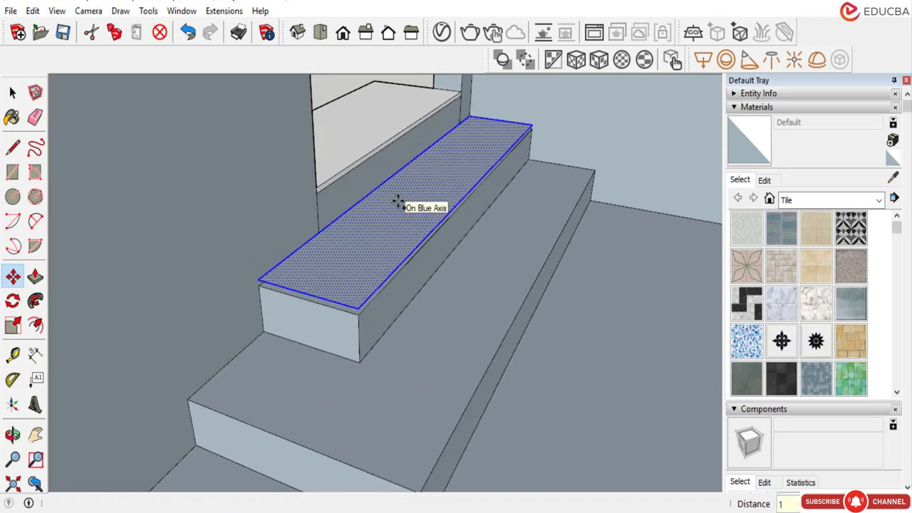
Extrude the copied face down onto the middle step to form a 1" tread slab.
{"action": "left_click", "coordinate": [35, 277]}
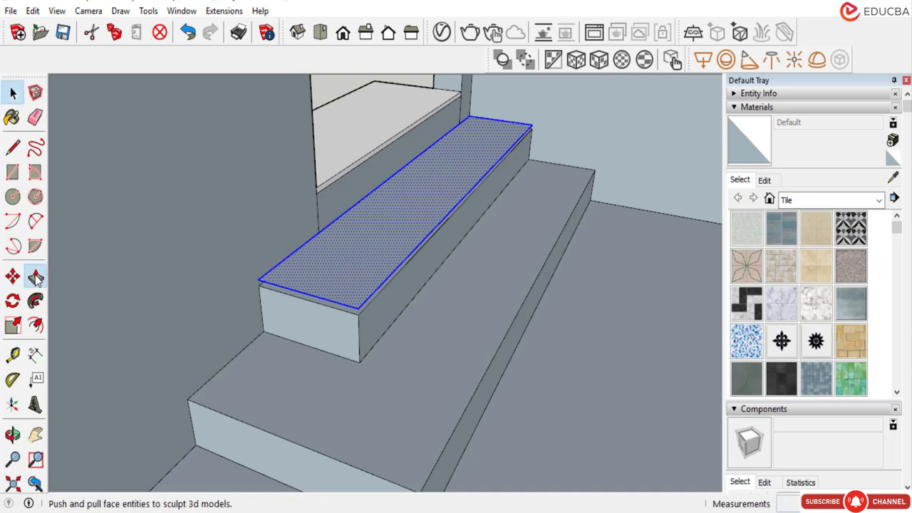
{"action": "left_click", "coordinate": [375, 249]}
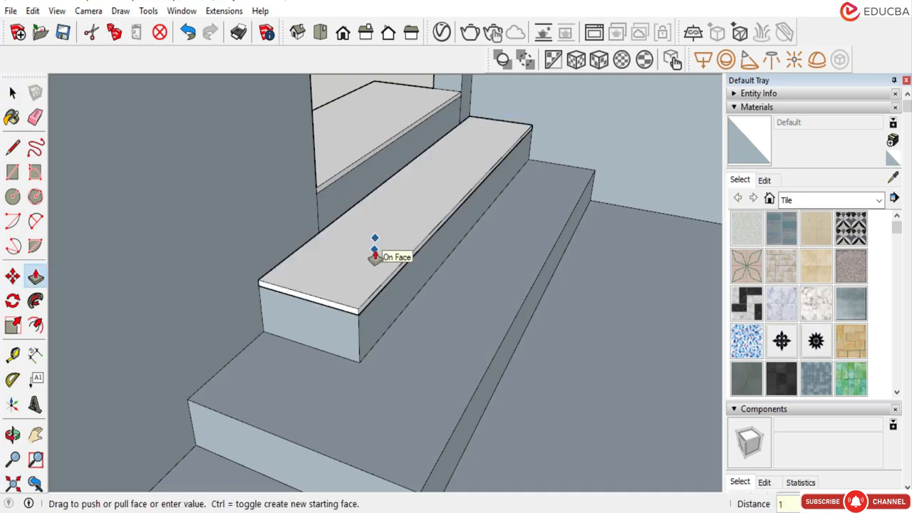
{"action": "left_click", "coordinate": [374, 246]}
{"action": "key", "text": "space"}
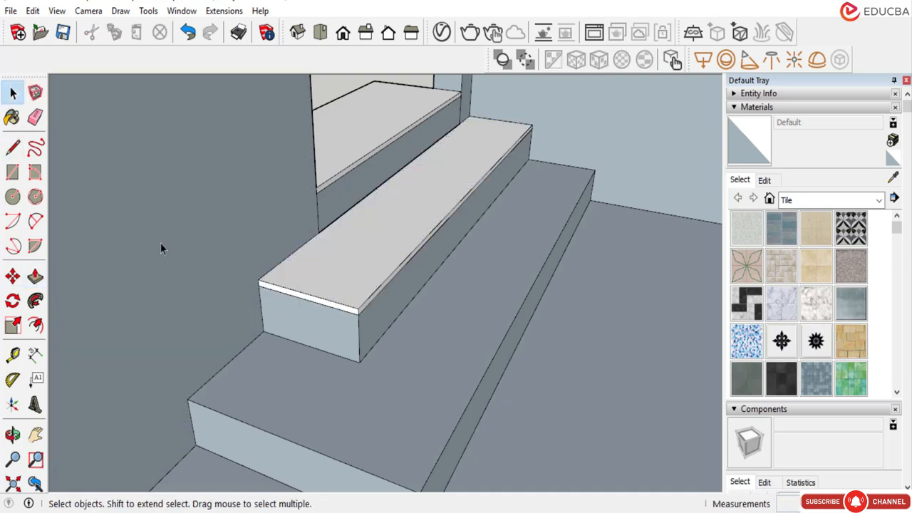
Copy the L-shaped top face of the lowest entrance step 1" up along the blue axis.
{"action": "left_click", "coordinate": [391, 359]}
{"action": "middle_click_drag", "start_coordinate": [392, 357], "coordinate": [427, 360]}
{"action": "left_click", "coordinate": [12, 277]}
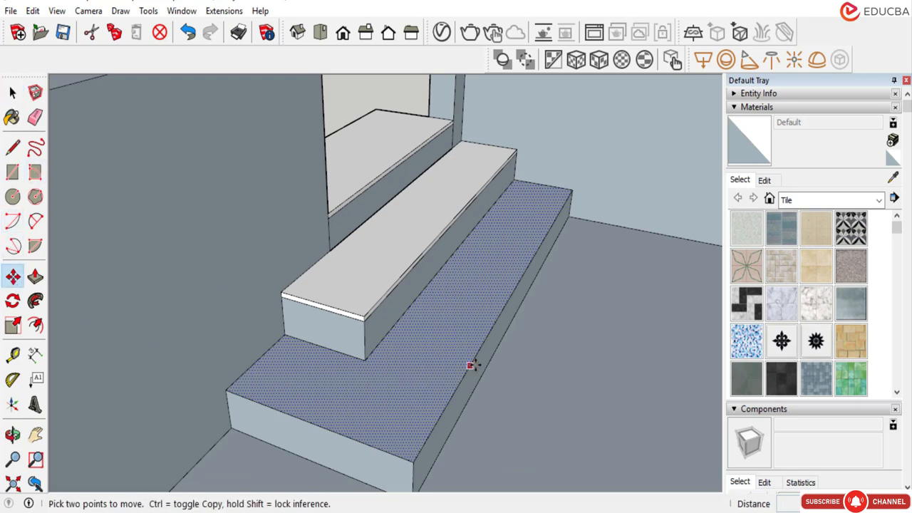
{"action": "key", "text": "ctrl"}
{"action": "left_click", "coordinate": [443, 359]}
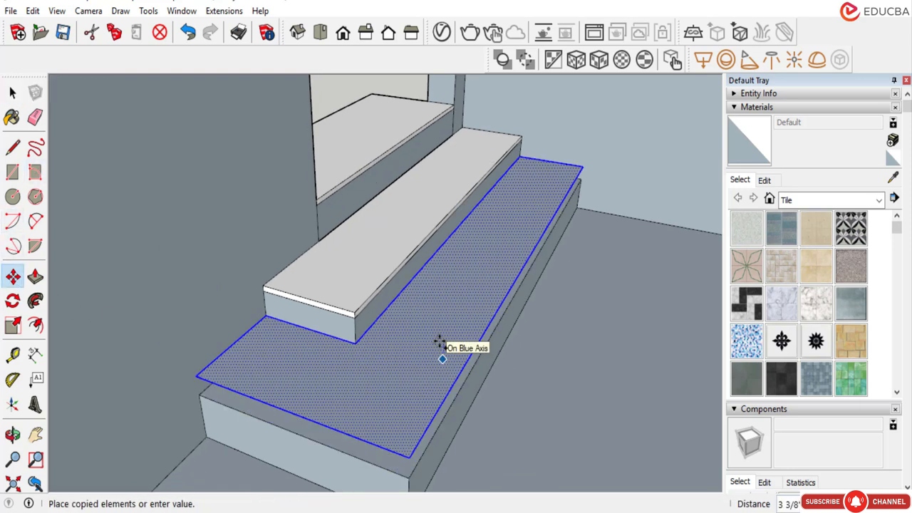
{"action": "key", "text": "Return"}
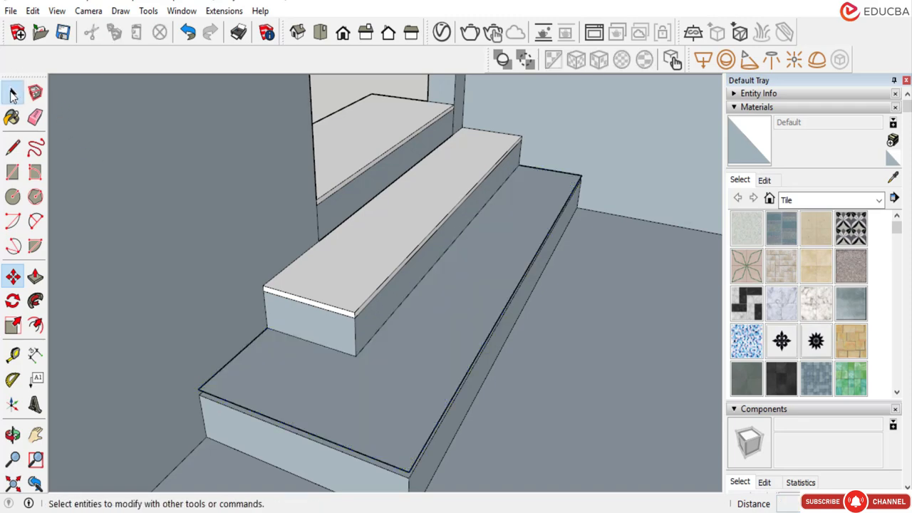
Extrude the copied L-shaped face 1" to form the lowest step's tread slab.
{"action": "left_click", "coordinate": [12, 92]}
{"action": "scroll", "coordinate": [77, 171], "scroll_direction": "down", "scroll_amount": 1}
{"action": "left_click", "coordinate": [35, 278]}
{"action": "left_click", "coordinate": [394, 344]}
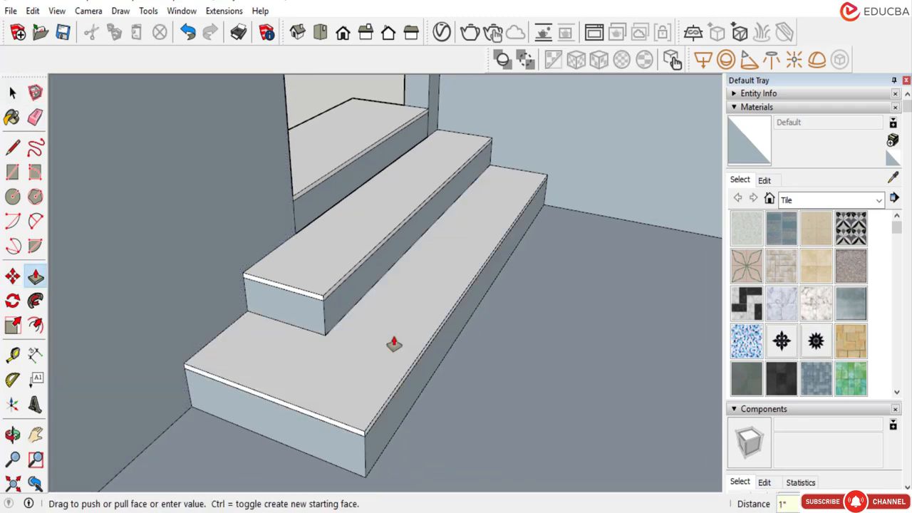
{"action": "key", "text": "Return"}
{"action": "middle_click_drag", "start_coordinate": [394, 344], "coordinate": [319, 270]}
{"action": "key", "text": "space"}
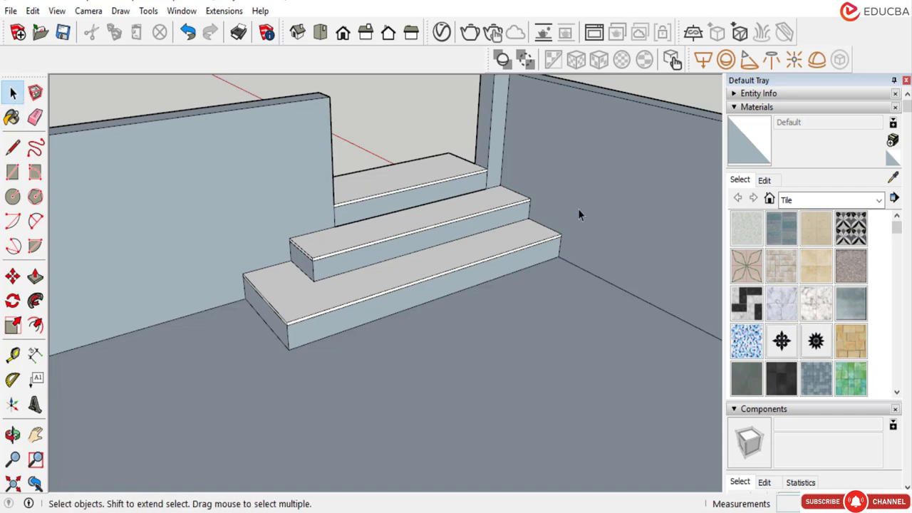
Paint the tops of all three entrance treads with the Square Glass Tile 02 material from the Tile collection.
{"action": "left_click", "coordinate": [753, 110]}
{"action": "left_click", "coordinate": [753, 111]}
{"action": "left_click", "coordinate": [798, 201]}
{"action": "left_click", "coordinate": [802, 344]}
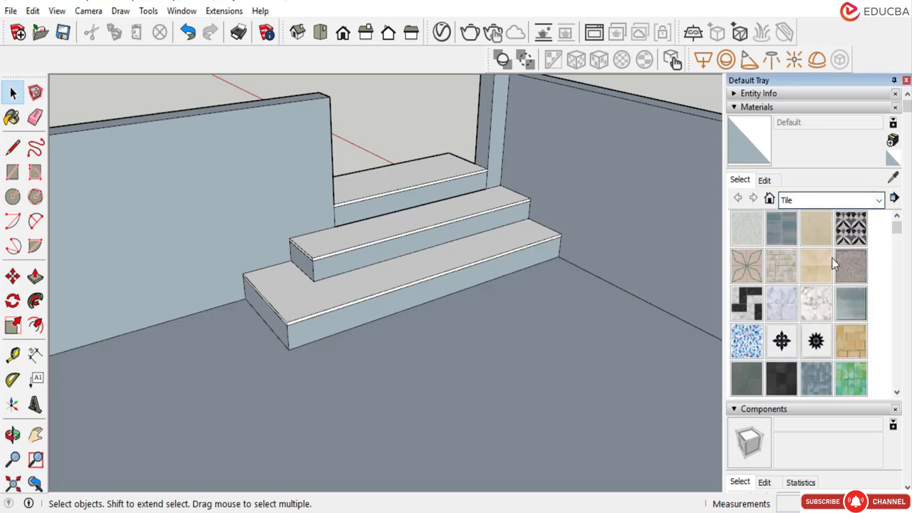
{"action": "left_click", "coordinate": [854, 388]}
{"action": "scroll", "coordinate": [403, 169], "scroll_direction": "up", "scroll_amount": 2}
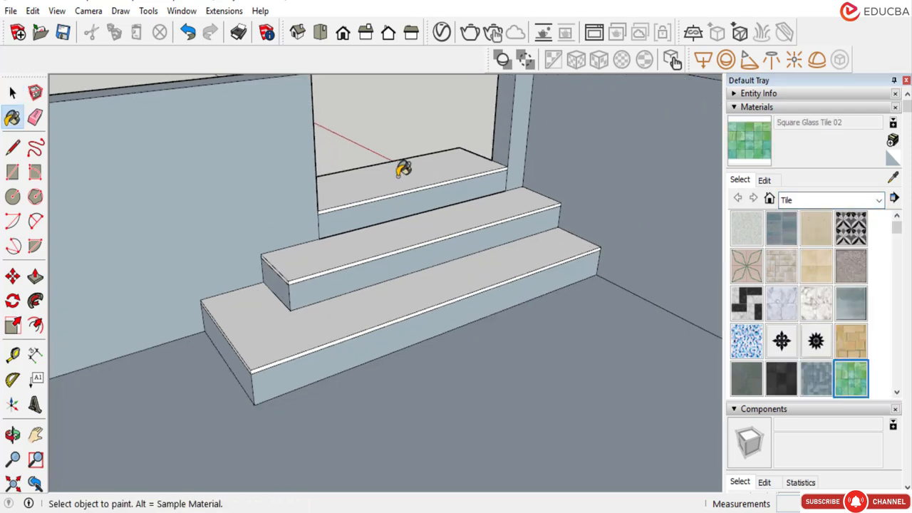
{"action": "left_click", "coordinate": [404, 168]}
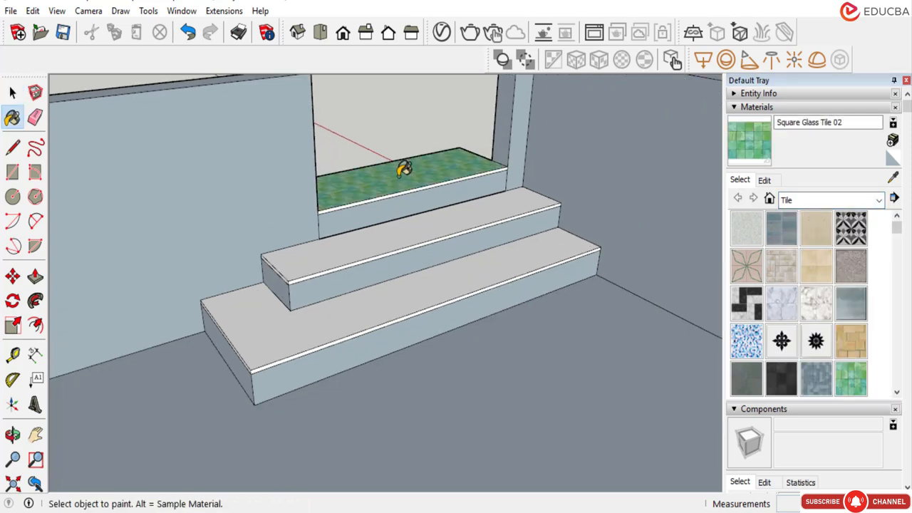
{"action": "left_click", "coordinate": [421, 220]}
{"action": "left_click", "coordinate": [431, 278]}
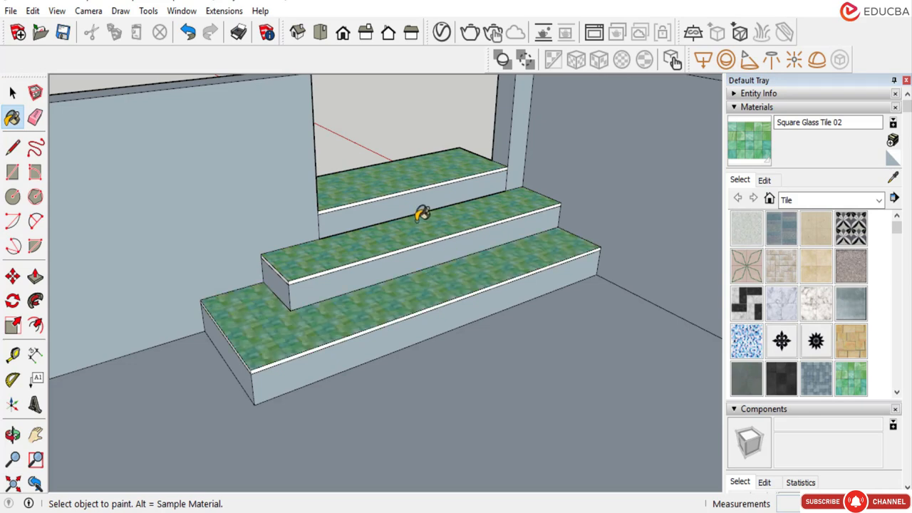
Enlarge the Square Glass Tile 02 texture on the treads, trying a width of 18" before setting it to 24".
{"action": "scroll", "coordinate": [434, 240], "scroll_direction": "down", "scroll_amount": 3}
{"action": "scroll", "coordinate": [431, 208], "scroll_direction": "up", "scroll_amount": 4}
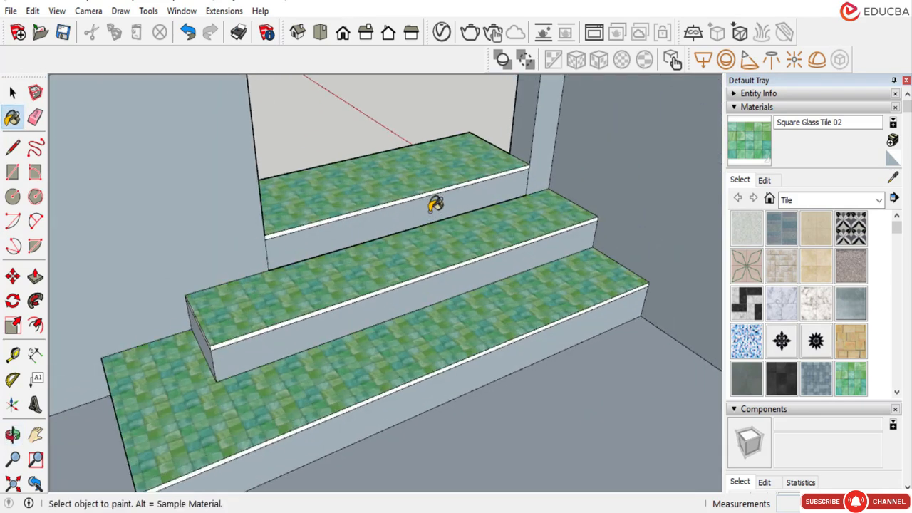
{"action": "scroll", "coordinate": [431, 208], "scroll_direction": "down", "scroll_amount": 2}
{"action": "middle_click_drag", "start_coordinate": [445, 219], "coordinate": [424, 232]}
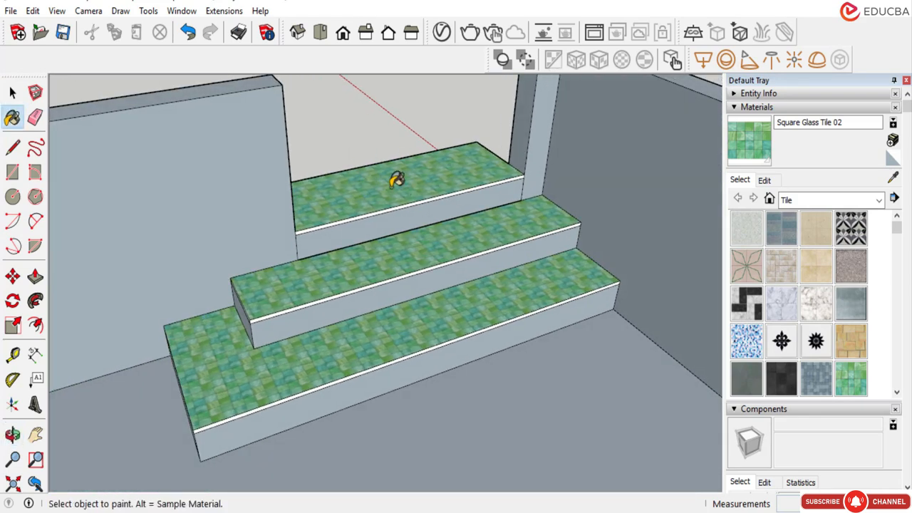
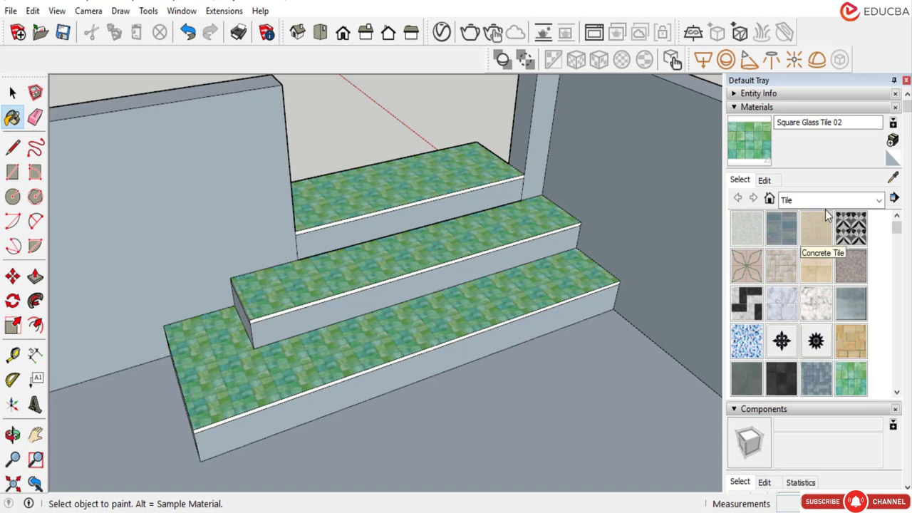
{"action": "left_click", "coordinate": [765, 180]}
{"action": "left_click", "coordinate": [759, 344]}
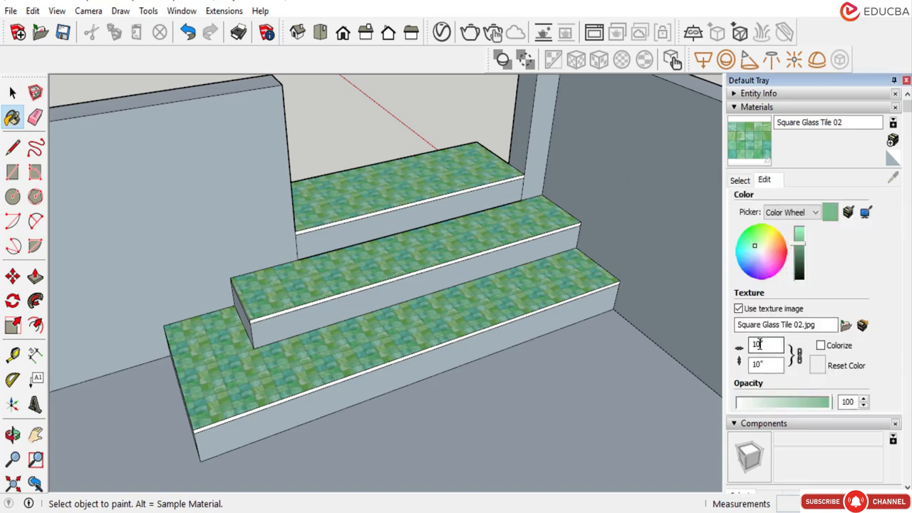
{"action": "key", "text": "BackSpace"}
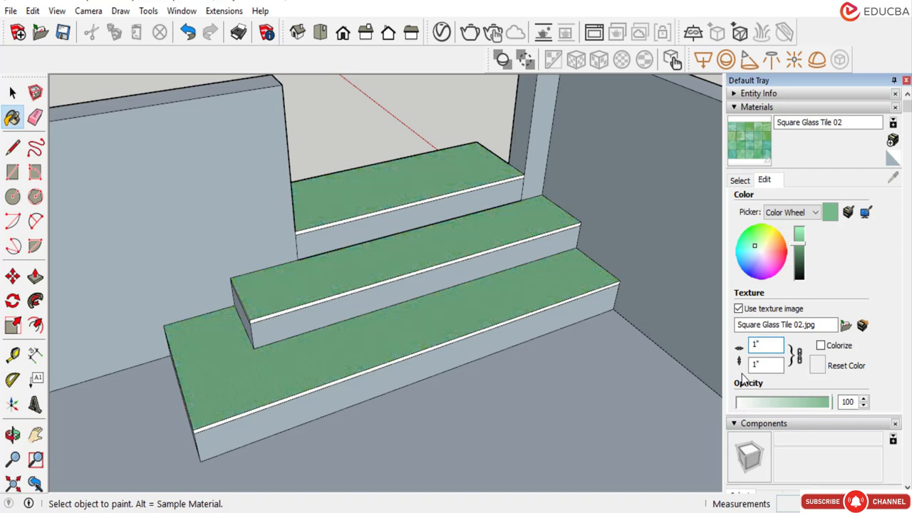
{"action": "type", "text": "8"}
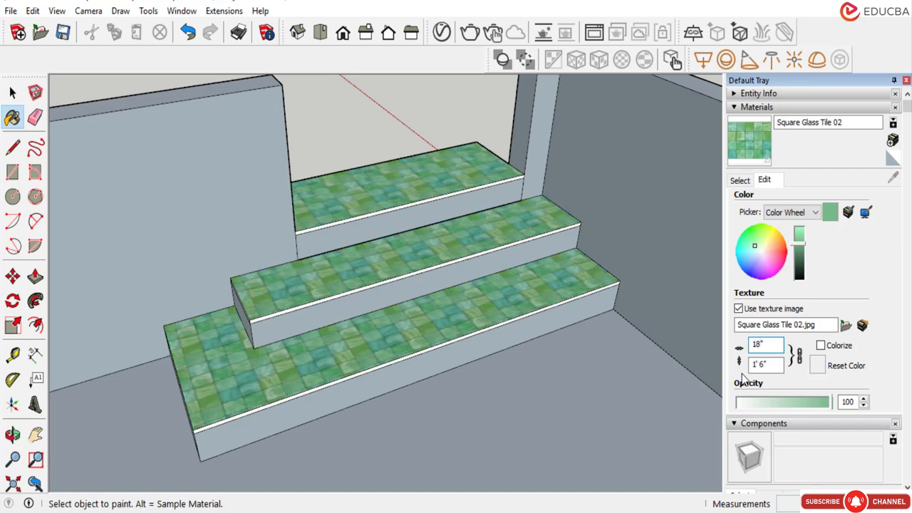
{"action": "key", "text": "BackSpace"}
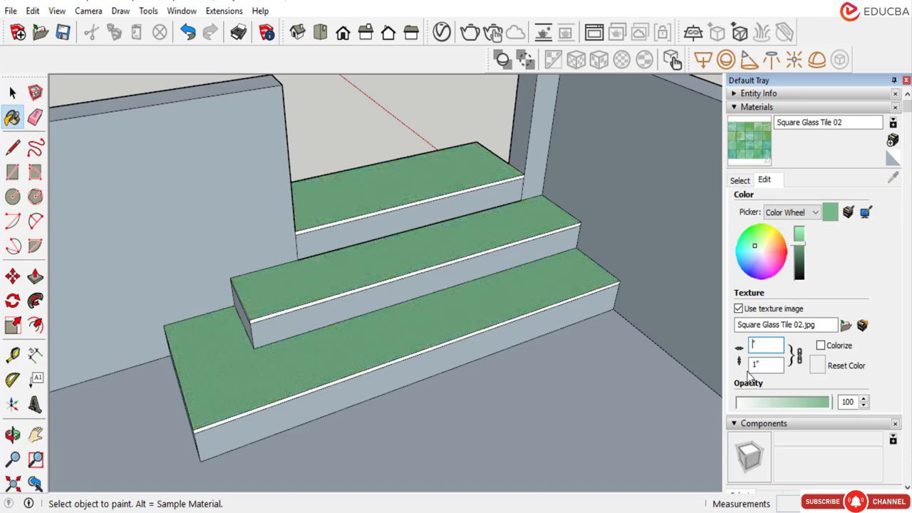
{"action": "type", "text": "4"}
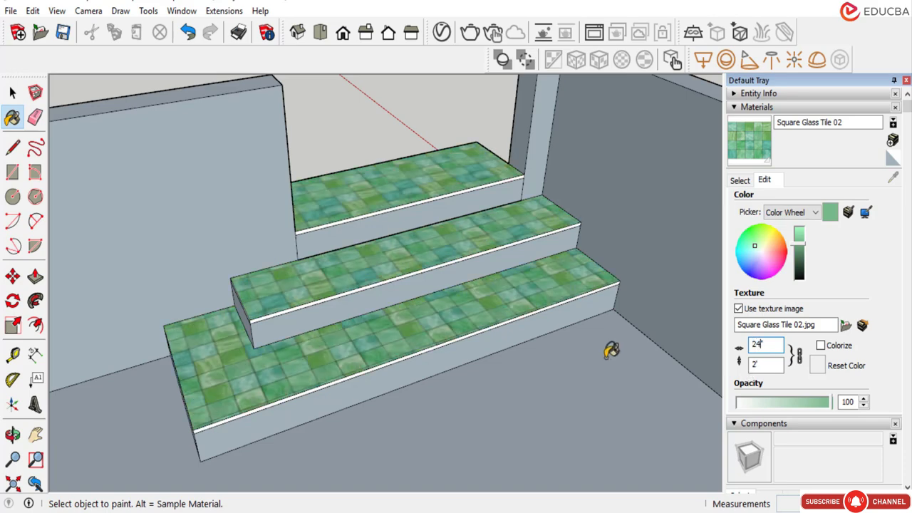
Paint the white raised slab beside the garden's far corner walls with Square Glass Tile 02.
{"action": "scroll", "coordinate": [476, 257], "scroll_direction": "down", "scroll_amount": 5}
{"action": "middle_click_drag", "start_coordinate": [470, 335], "coordinate": [403, 326]}
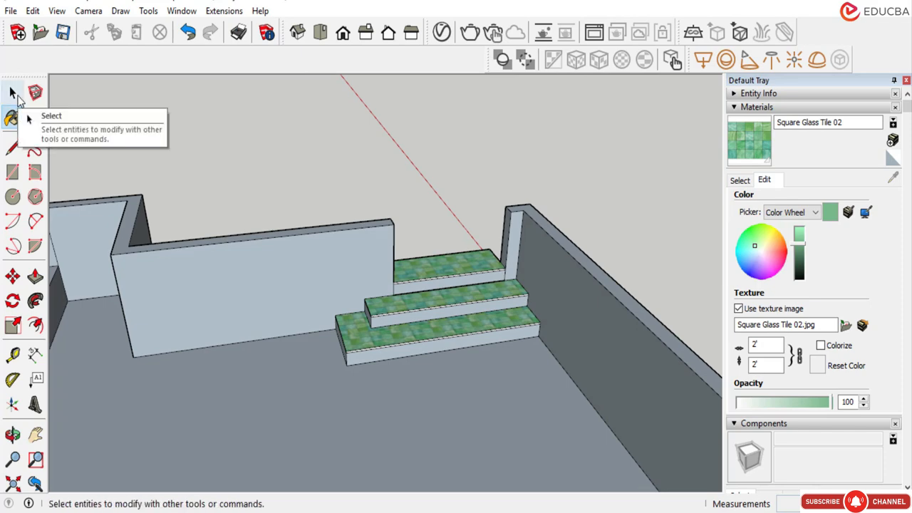
{"action": "left_click", "coordinate": [18, 100]}
{"action": "scroll", "coordinate": [287, 284], "scroll_direction": "down", "scroll_amount": 6}
{"action": "mouse_move", "coordinate": [281, 427]}
{"action": "middle_mouse_down"}
{"action": "mouse_move", "coordinate": [299, 384]}
{"action": "mouse_move", "coordinate": [79, 440]}
{"action": "middle_mouse_up"}
{"action": "mouse_move", "coordinate": [356, 325]}
{"action": "middle_mouse_down"}
{"action": "mouse_move", "coordinate": [357, 337]}
{"action": "mouse_move", "coordinate": [163, 254]}
{"action": "mouse_move", "coordinate": [133, 306]}
{"action": "middle_mouse_up"}
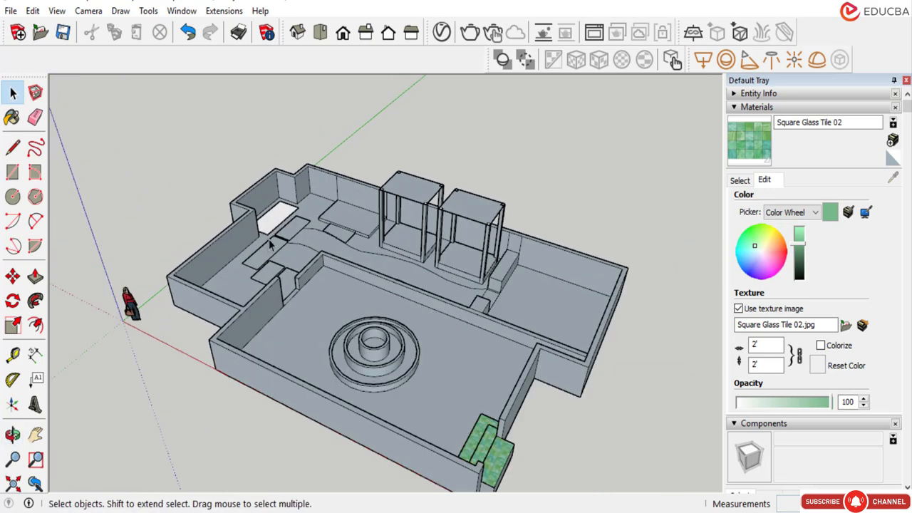
{"action": "scroll", "coordinate": [275, 209], "scroll_direction": "up", "scroll_amount": 6}
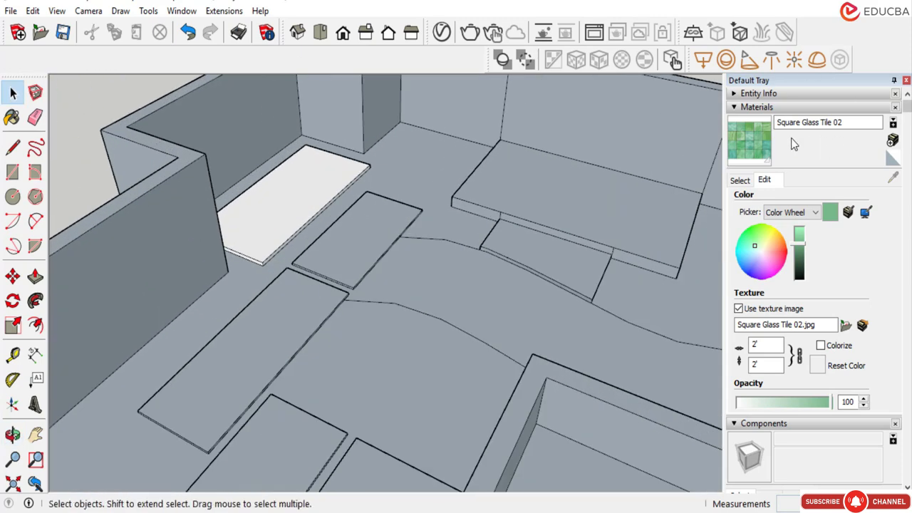
{"action": "left_click", "coordinate": [757, 137]}
{"action": "left_click", "coordinate": [303, 205]}
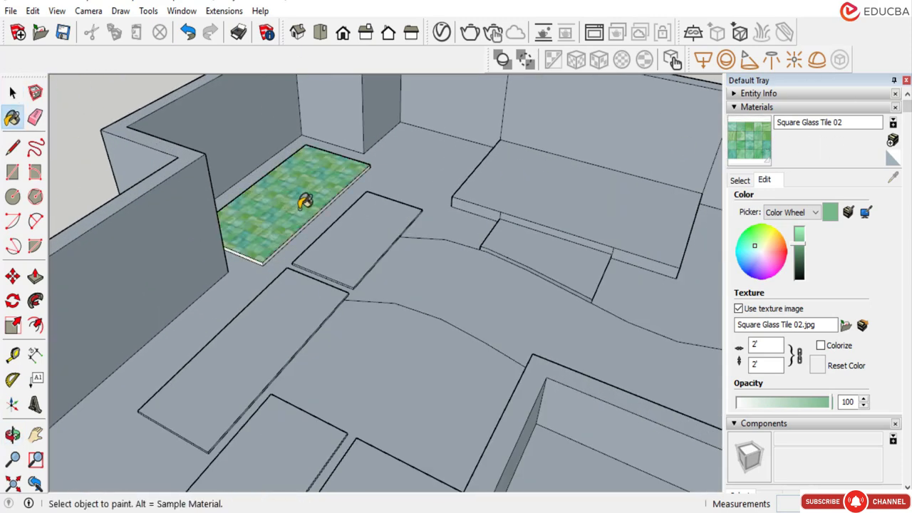
Paint the small step slab in front of the raised platform with Square Glass Tile 02.
{"action": "left_click", "coordinate": [765, 179]}
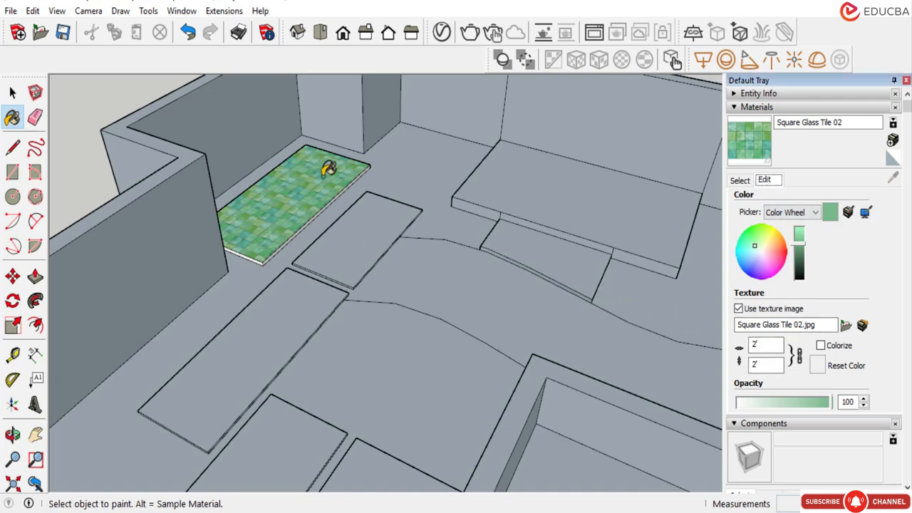
{"action": "scroll", "coordinate": [327, 178], "scroll_direction": "down", "scroll_amount": 3}
{"action": "scroll", "coordinate": [349, 256], "scroll_direction": "down", "scroll_amount": 3}
{"action": "middle_click_drag", "start_coordinate": [338, 240], "coordinate": [389, 238]}
{"action": "scroll", "coordinate": [395, 225], "scroll_direction": "up", "scroll_amount": 5}
{"action": "left_click", "coordinate": [401, 213]}
{"action": "scroll", "coordinate": [407, 171], "scroll_direction": "down", "scroll_amount": 2}
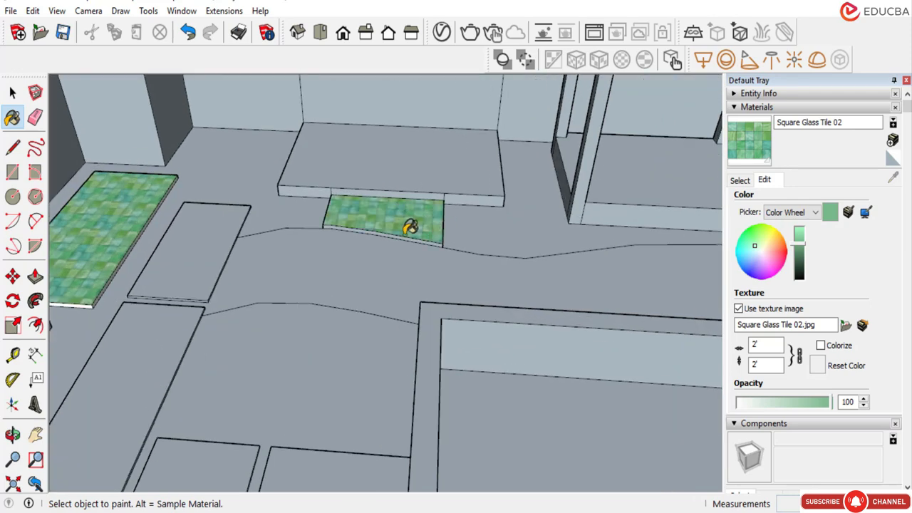
{"action": "scroll", "coordinate": [325, 228], "scroll_direction": "up", "scroll_amount": 3}
{"action": "scroll", "coordinate": [366, 184], "scroll_direction": "down", "scroll_amount": 3}
{"action": "scroll", "coordinate": [406, 216], "scroll_direction": "up", "scroll_amount": 2}
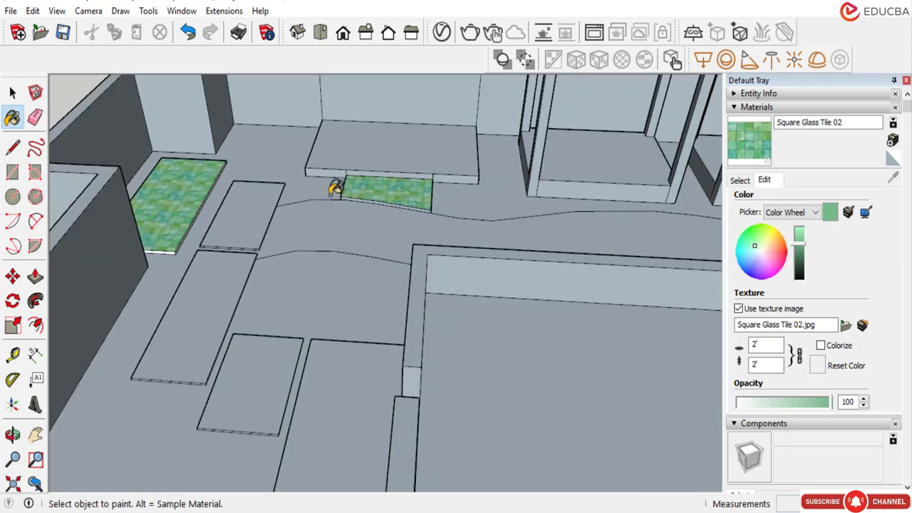
Paint the floor slabs of both pergolas with Square Glass Tile 02.
{"action": "scroll", "coordinate": [322, 141], "scroll_direction": "down", "scroll_amount": 3}
{"action": "middle_click_drag", "start_coordinate": [322, 140], "coordinate": [405, 174]}
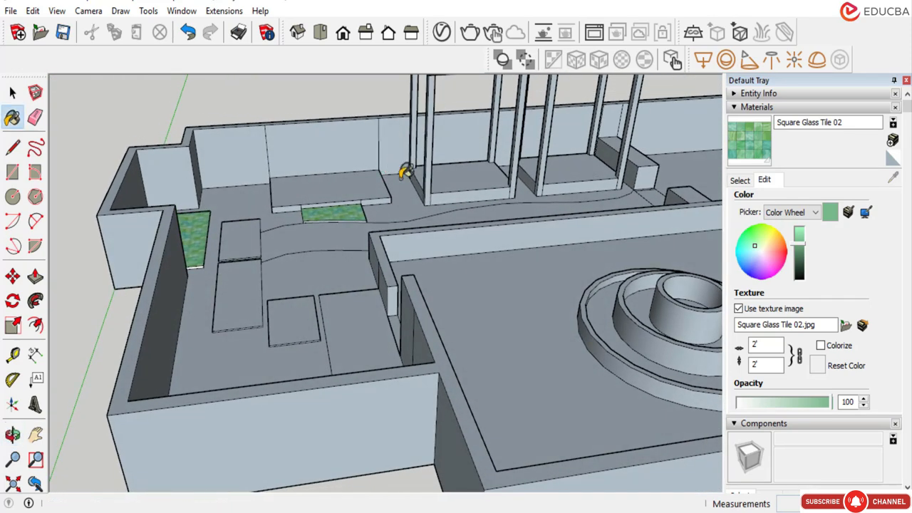
{"action": "scroll", "coordinate": [490, 178], "scroll_direction": "up", "scroll_amount": 2}
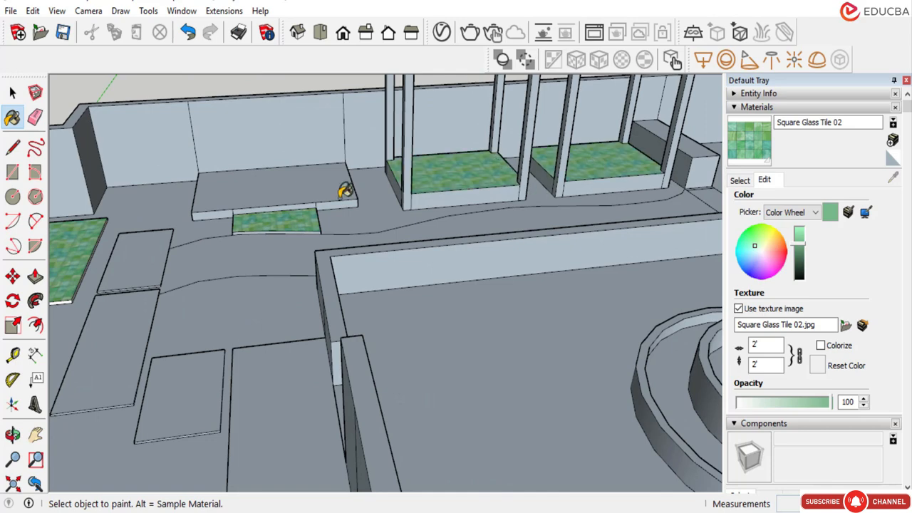
{"action": "scroll", "coordinate": [344, 241], "scroll_direction": "down", "scroll_amount": 5}
{"action": "mouse_move", "coordinate": [389, 240]}
{"action": "middle_mouse_down"}
{"action": "mouse_move", "coordinate": [434, 322]}
{"action": "mouse_move", "coordinate": [563, 235]}
{"action": "mouse_move", "coordinate": [509, 223]}
{"action": "middle_mouse_up"}
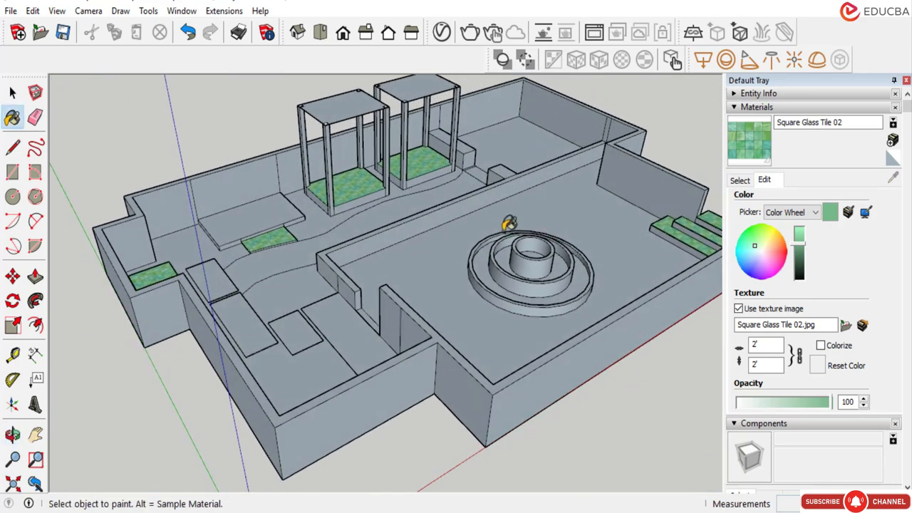
{"action": "scroll", "coordinate": [371, 264], "scroll_direction": "down", "scroll_amount": 4}
{"action": "middle_click_drag", "start_coordinate": [300, 267], "coordinate": [310, 233]}
{"action": "scroll", "coordinate": [311, 231], "scroll_direction": "up", "scroll_amount": 3}
{"action": "scroll", "coordinate": [277, 213], "scroll_direction": "up", "scroll_amount": 2}
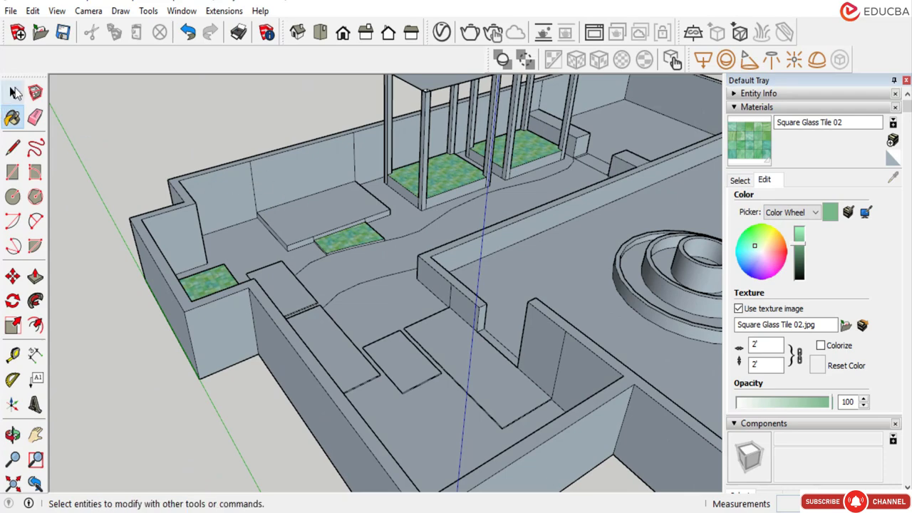
Erase the stray vertical edges dividing the inner wall face behind the raised platform.
{"action": "left_click", "coordinate": [12, 93]}
{"action": "scroll", "coordinate": [206, 182], "scroll_direction": "down", "scroll_amount": 4}
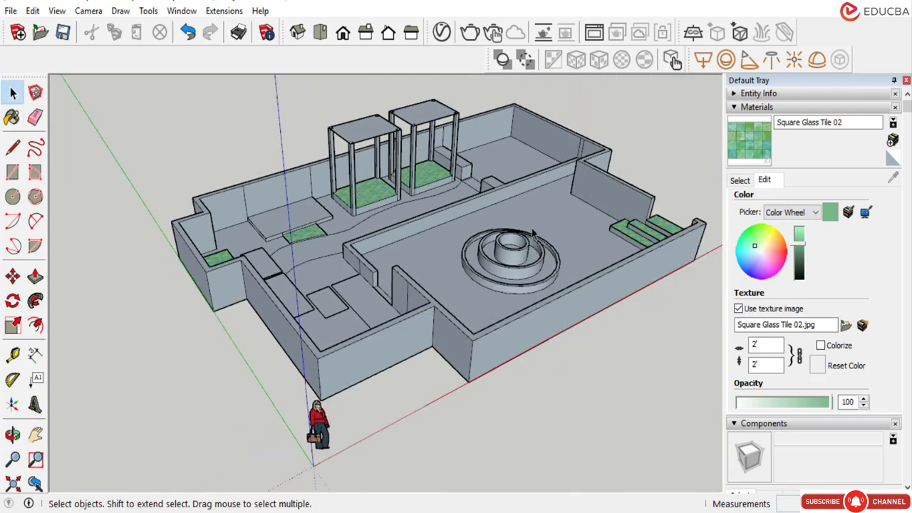
{"action": "middle_click_drag", "start_coordinate": [533, 234], "coordinate": [582, 216]}
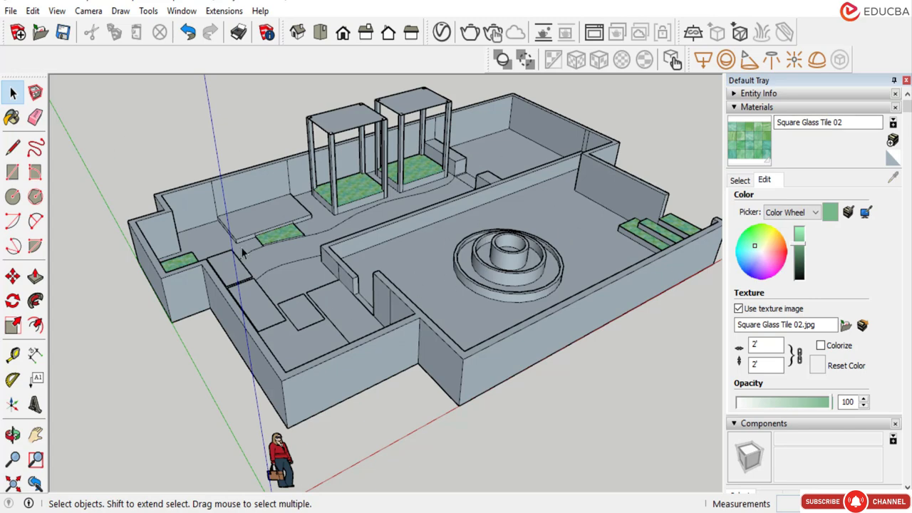
{"action": "left_click", "coordinate": [35, 117]}
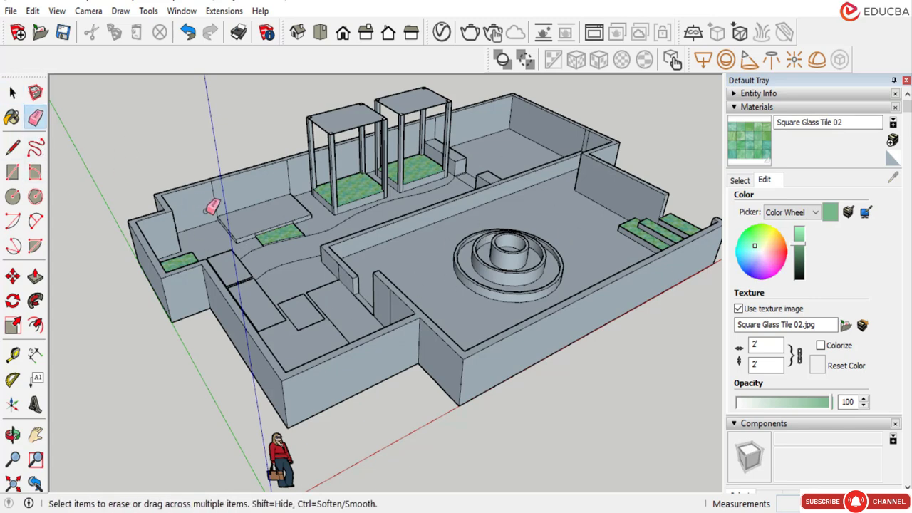
{"action": "scroll", "coordinate": [217, 191], "scroll_direction": "up", "scroll_amount": 3}
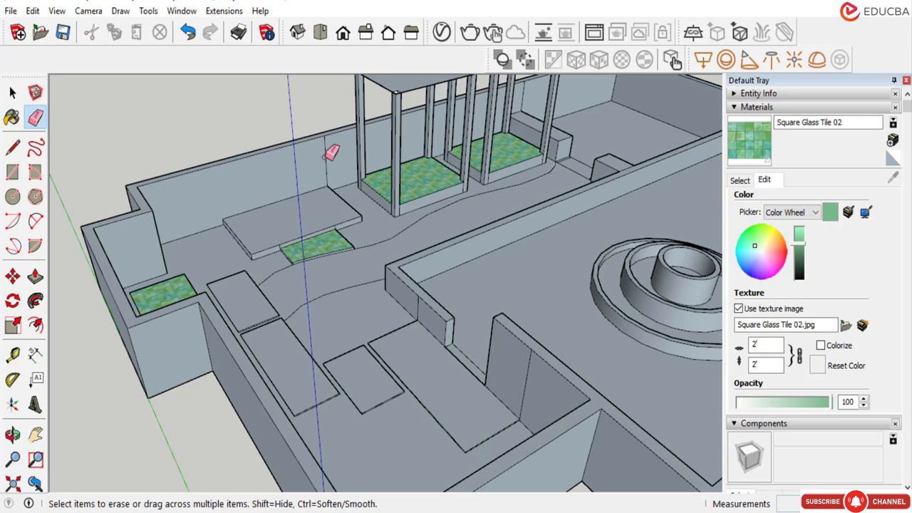
{"action": "scroll", "coordinate": [331, 153], "scroll_direction": "down", "scroll_amount": 6}
{"action": "middle_click_drag", "start_coordinate": [316, 271], "coordinate": [342, 299]}
{"action": "key", "text": "space"}
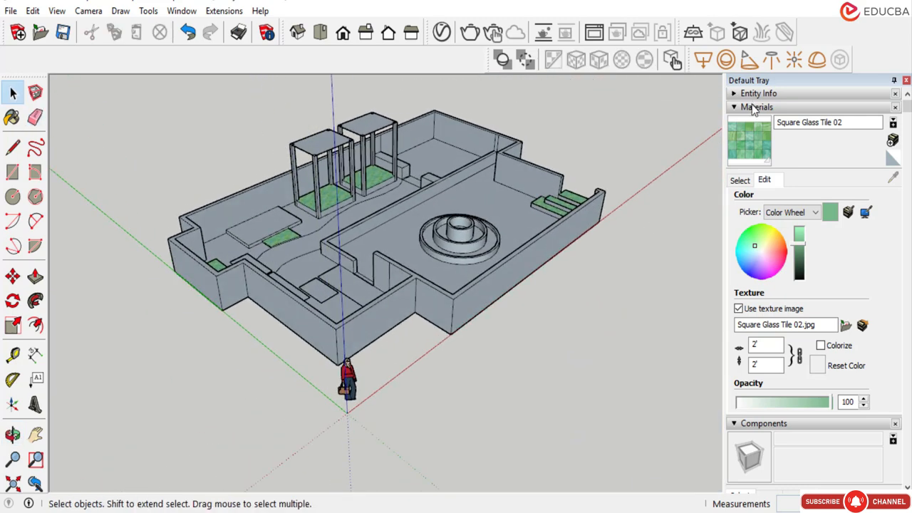
Paint the outer faces of the front boundary walls with Grass Dark Green from the Landscaping, Fencing and Vegetation collection.
{"action": "left_click", "coordinate": [755, 107]}
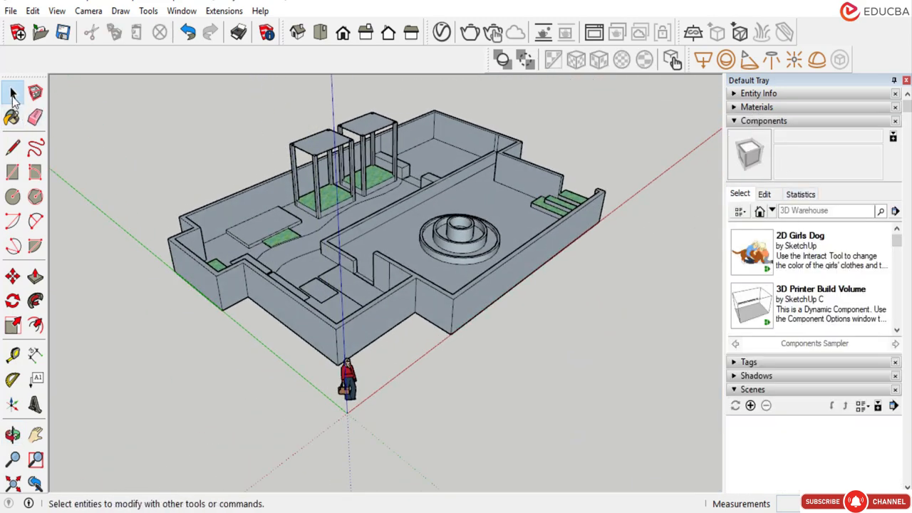
{"action": "scroll", "coordinate": [463, 278], "scroll_direction": "up", "scroll_amount": 2}
{"action": "left_click", "coordinate": [758, 108]}
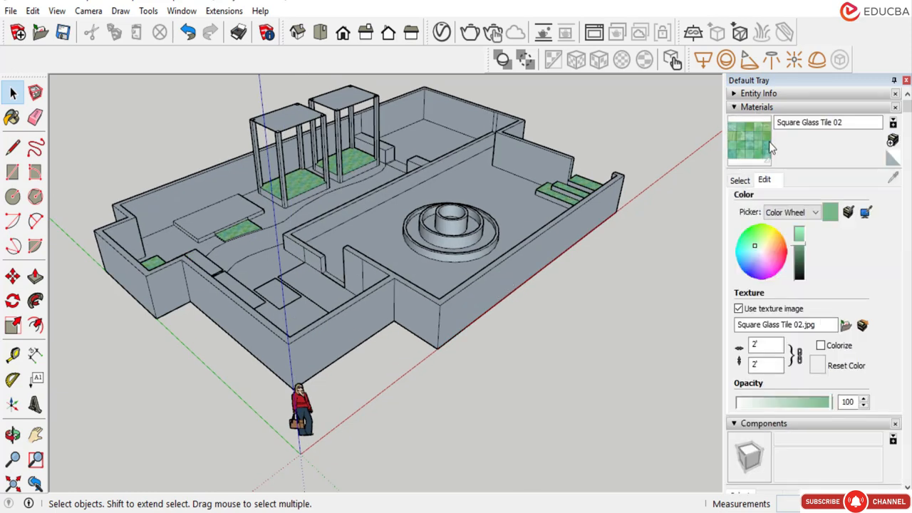
{"action": "left_click", "coordinate": [740, 180]}
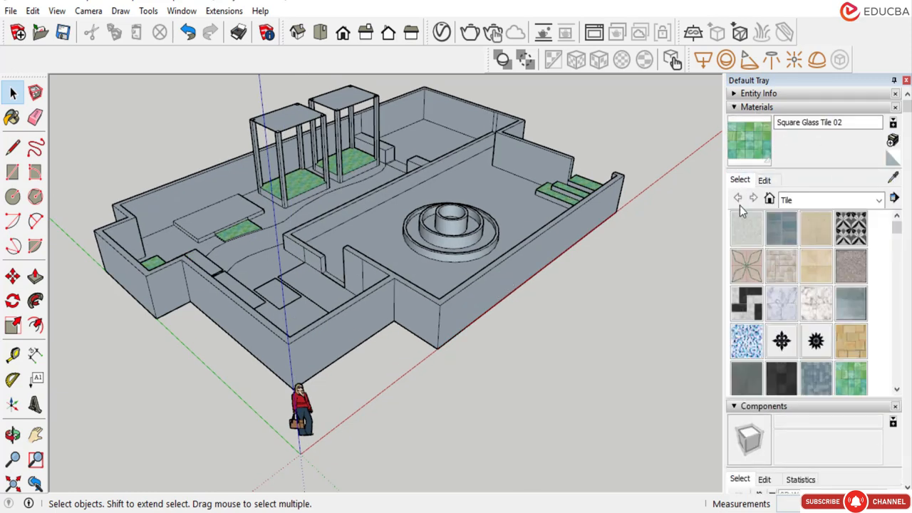
{"action": "left_click", "coordinate": [808, 201]}
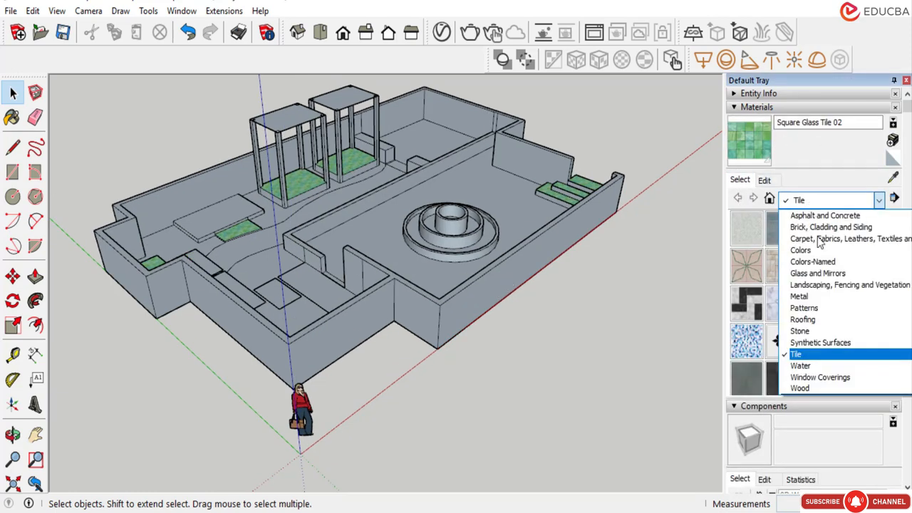
{"action": "left_click", "coordinate": [820, 285]}
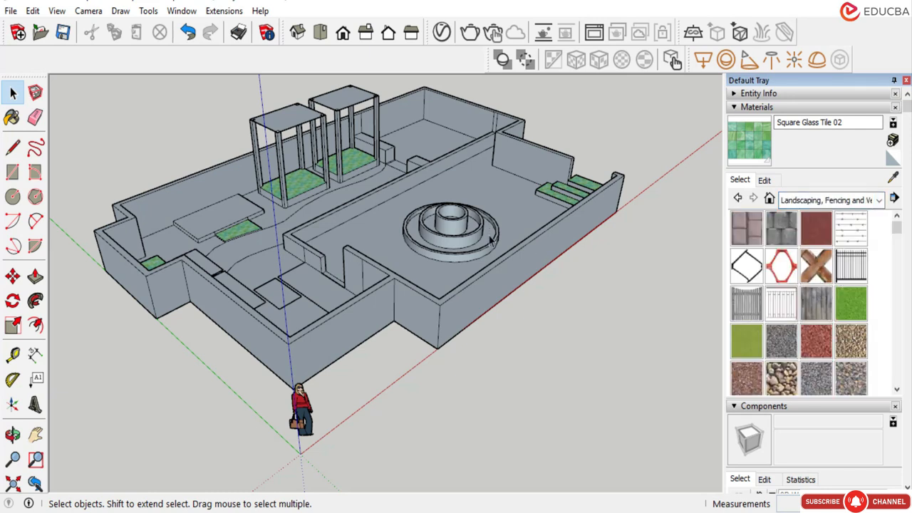
{"action": "left_click", "coordinate": [844, 301]}
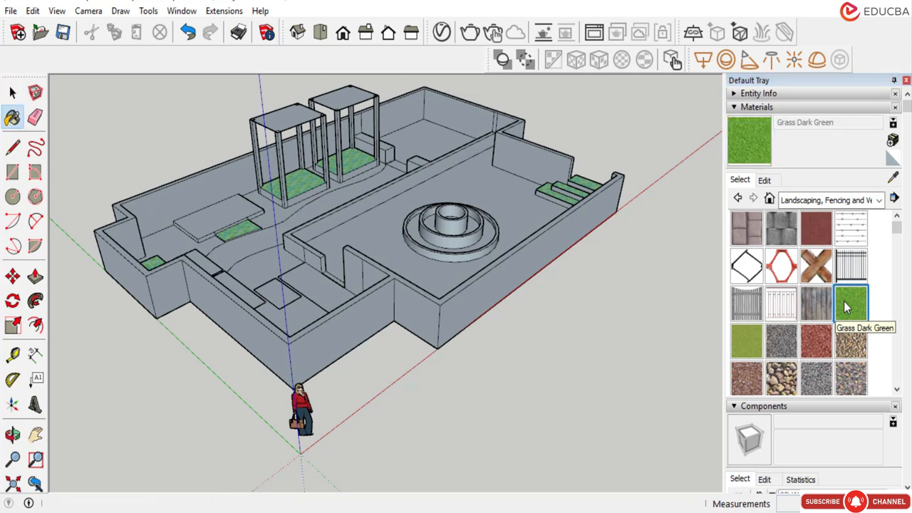
{"action": "scroll", "coordinate": [470, 312], "scroll_direction": "up", "scroll_amount": 3}
{"action": "left_click", "coordinate": [488, 291]}
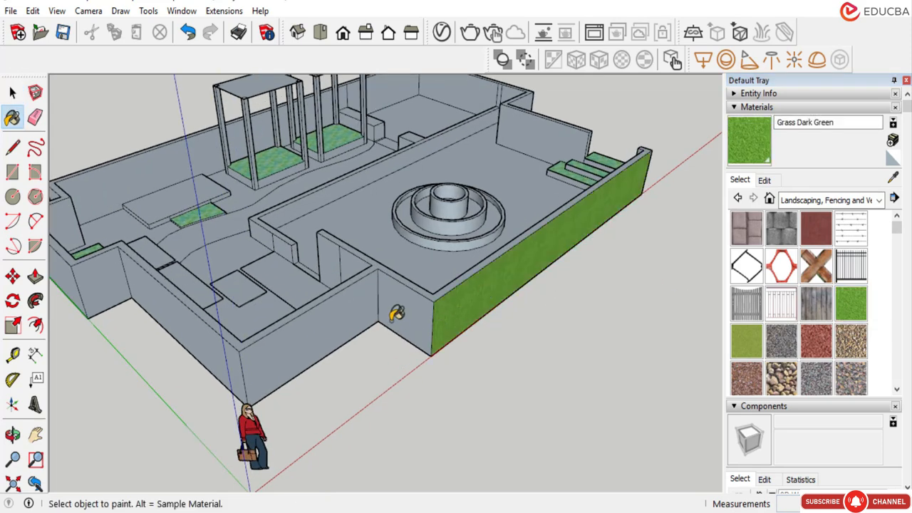
{"action": "left_click", "coordinate": [401, 311]}
{"action": "left_click", "coordinate": [353, 305]}
Paint the remaining outer boundary wall faces around the pergola and entrance sides with Grass Dark Green.
{"action": "mouse_move", "coordinate": [326, 334]}
{"action": "middle_mouse_down"}
{"action": "mouse_move", "coordinate": [492, 279]}
{"action": "mouse_move", "coordinate": [427, 179]}
{"action": "middle_mouse_up"}
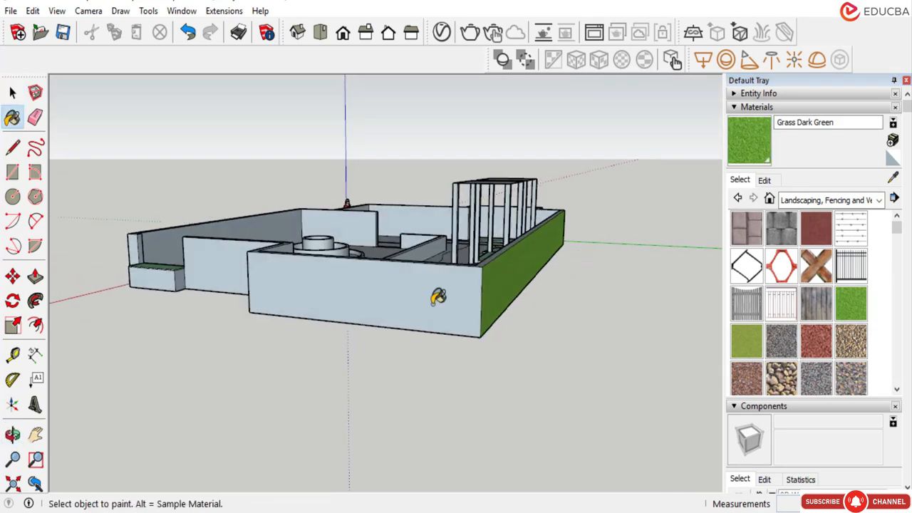
{"action": "left_click", "coordinate": [245, 298]}
{"action": "middle_click_drag", "start_coordinate": [235, 295], "coordinate": [481, 299]}
{"action": "left_click", "coordinate": [505, 269]}
{"action": "left_click", "coordinate": [449, 274]}
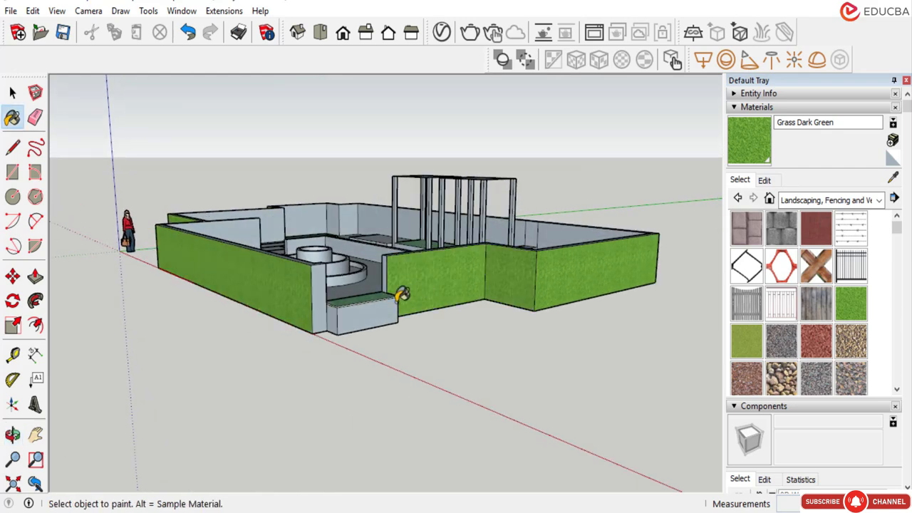
Paint the sides of the entrance step block and the adjoining wall ends with Grass Dark Green.
{"action": "scroll", "coordinate": [386, 303], "scroll_direction": "up", "scroll_amount": 2}
{"action": "left_click", "coordinate": [356, 311]}
{"action": "scroll", "coordinate": [292, 328], "scroll_direction": "up", "scroll_amount": 1}
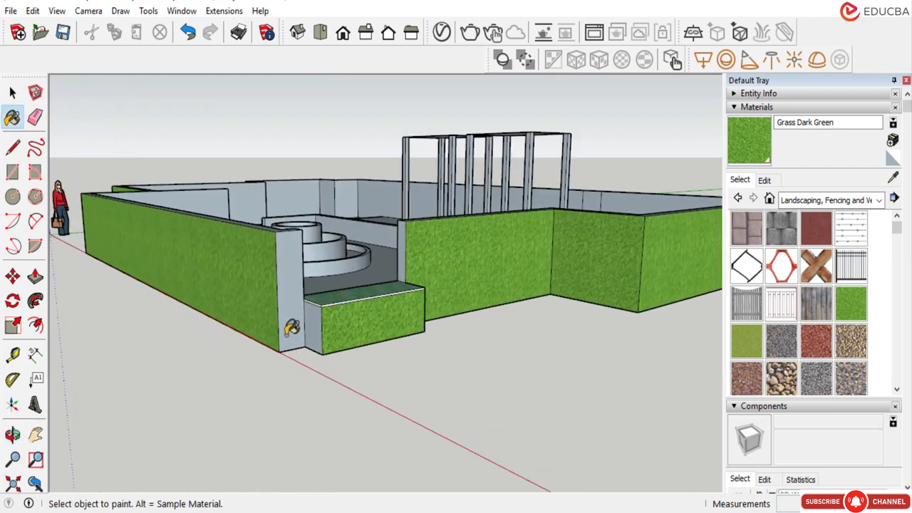
{"action": "left_click", "coordinate": [321, 321]}
{"action": "left_click", "coordinate": [298, 306]}
{"action": "mouse_move", "coordinate": [301, 305]}
{"action": "middle_mouse_down"}
{"action": "mouse_move", "coordinate": [627, 326]}
{"action": "mouse_move", "coordinate": [252, 356]}
{"action": "mouse_move", "coordinate": [225, 350]}
{"action": "mouse_move", "coordinate": [472, 374]}
{"action": "mouse_move", "coordinate": [228, 373]}
{"action": "mouse_move", "coordinate": [556, 383]}
{"action": "mouse_move", "coordinate": [291, 296]}
{"action": "middle_mouse_up"}
Paint the inner faces of the boundary walls around the fountain court and the far garden end with Grass Dark Green.
{"action": "scroll", "coordinate": [213, 356], "scroll_direction": "down", "scroll_amount": 2}
{"action": "middle_click_drag", "start_coordinate": [214, 356], "coordinate": [130, 350]}
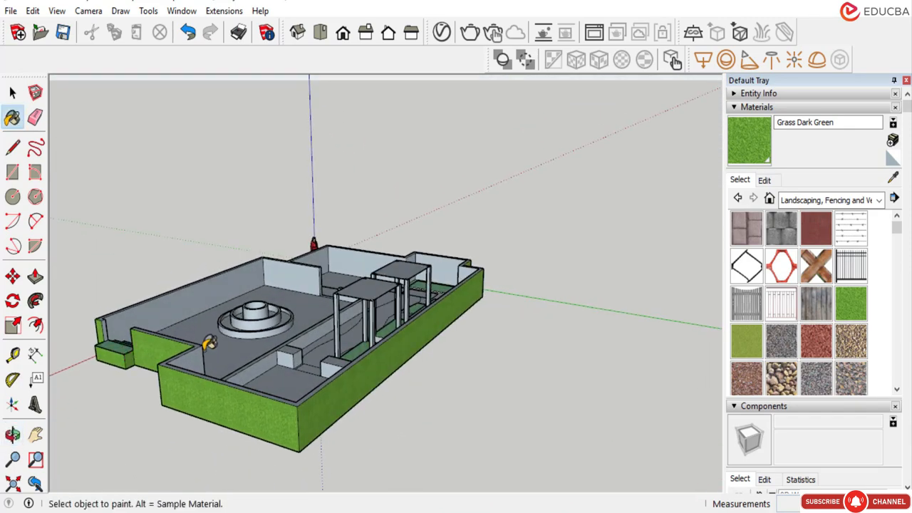
{"action": "scroll", "coordinate": [135, 315], "scroll_direction": "up", "scroll_amount": 2}
{"action": "scroll", "coordinate": [127, 315], "scroll_direction": "up", "scroll_amount": 3}
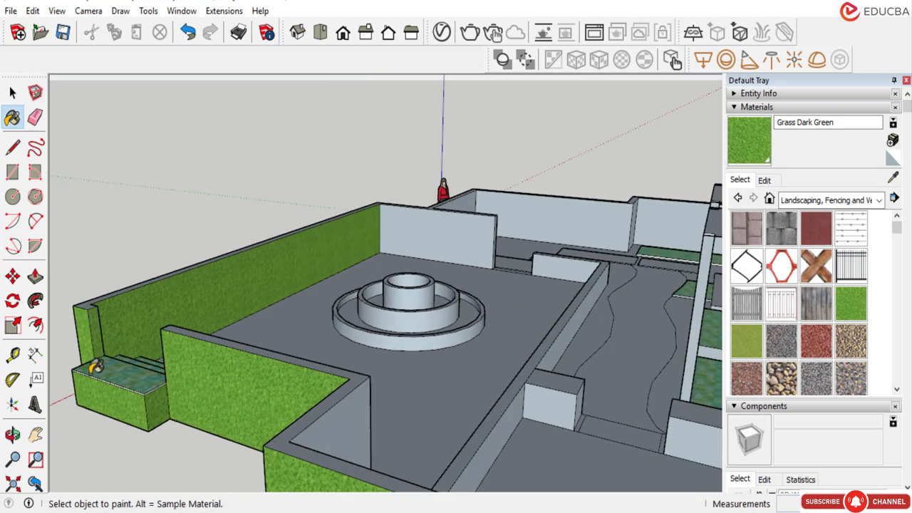
{"action": "scroll", "coordinate": [270, 314], "scroll_direction": "down", "scroll_amount": 3}
{"action": "scroll", "coordinate": [271, 314], "scroll_direction": "down", "scroll_amount": 1}
{"action": "scroll", "coordinate": [242, 378], "scroll_direction": "up", "scroll_amount": 2}
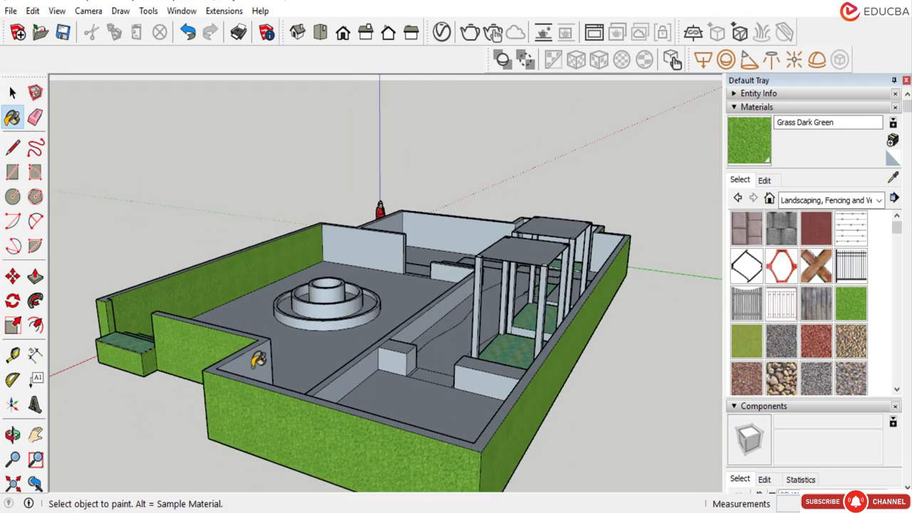
{"action": "middle_click_drag", "start_coordinate": [306, 346], "coordinate": [183, 209]}
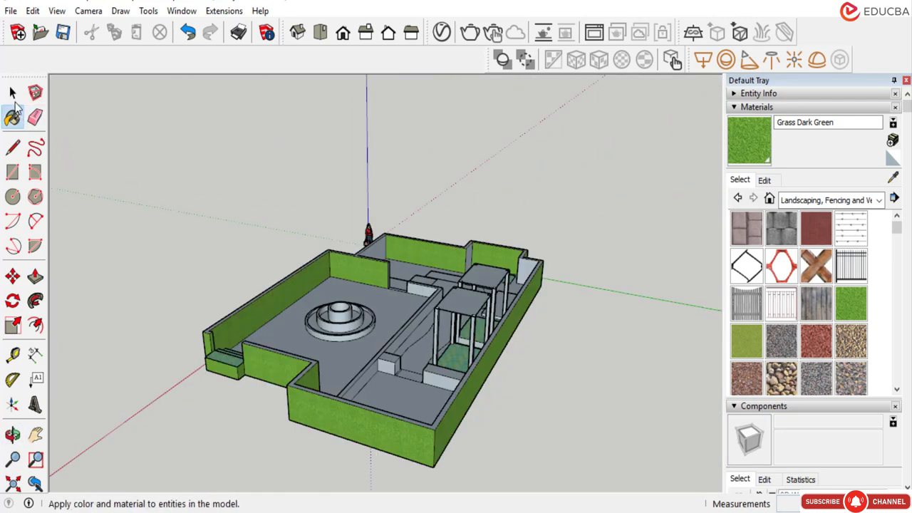
Erase the leftover vertical edges on the inner face of the long wall behind the pergolas.
{"action": "left_click", "coordinate": [35, 116]}
{"action": "scroll", "coordinate": [491, 250], "scroll_direction": "up", "scroll_amount": 2}
{"action": "scroll", "coordinate": [402, 267], "scroll_direction": "up", "scroll_amount": 2}
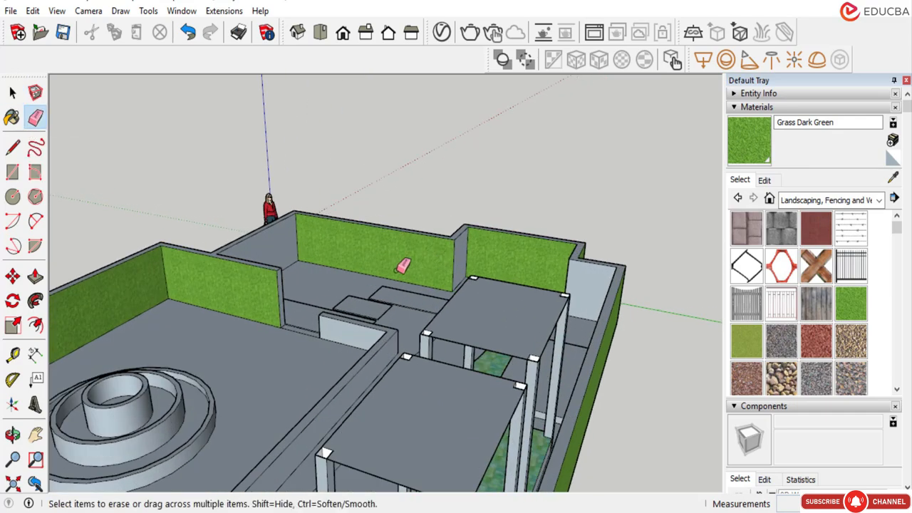
{"action": "scroll", "coordinate": [451, 258], "scroll_direction": "up", "scroll_amount": 1}
{"action": "scroll", "coordinate": [446, 250], "scroll_direction": "down", "scroll_amount": 3}
{"action": "middle_click_drag", "start_coordinate": [516, 391], "coordinate": [743, 383]}
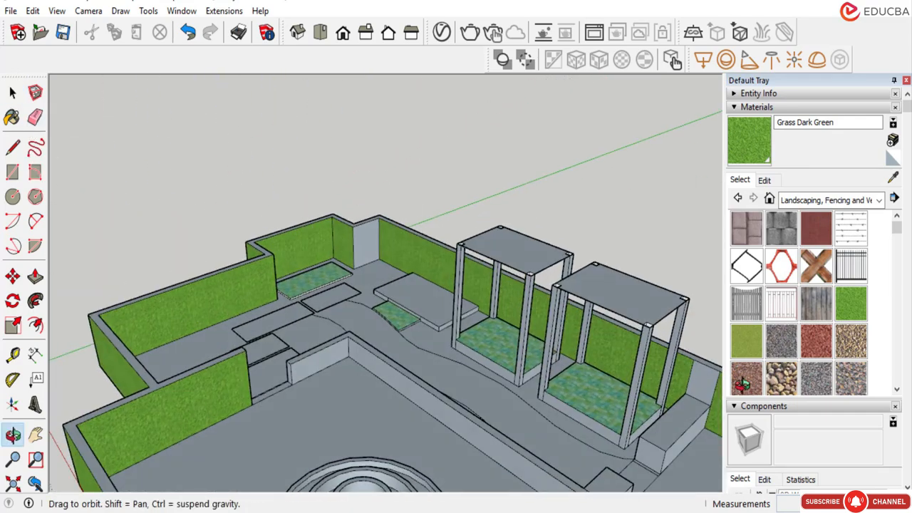
{"action": "scroll", "coordinate": [644, 349], "scroll_direction": "up", "scroll_amount": 1}
{"action": "mouse_move", "coordinate": [645, 365]}
{"action": "middle_mouse_down"}
{"action": "mouse_move", "coordinate": [606, 342]}
{"action": "mouse_move", "coordinate": [686, 407]}
{"action": "mouse_move", "coordinate": [728, 395]}
{"action": "middle_mouse_up"}
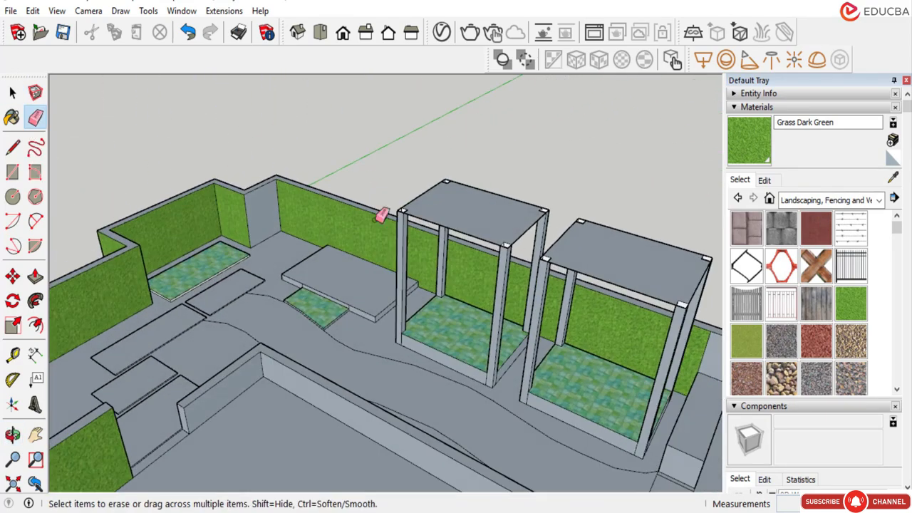
{"action": "scroll", "coordinate": [335, 235], "scroll_direction": "down", "scroll_amount": 3}
{"action": "middle_click_drag", "start_coordinate": [494, 342], "coordinate": [544, 314]}
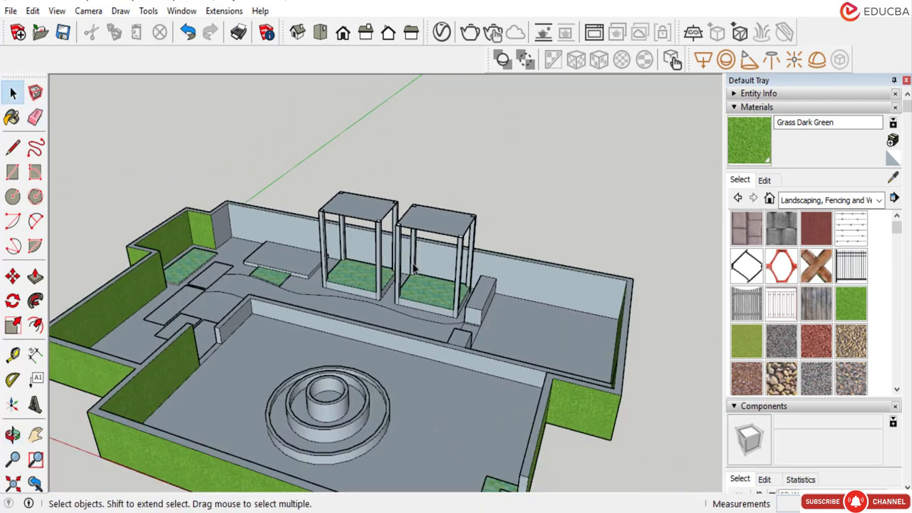
{"action": "middle_click_drag", "start_coordinate": [415, 268], "coordinate": [456, 265]}
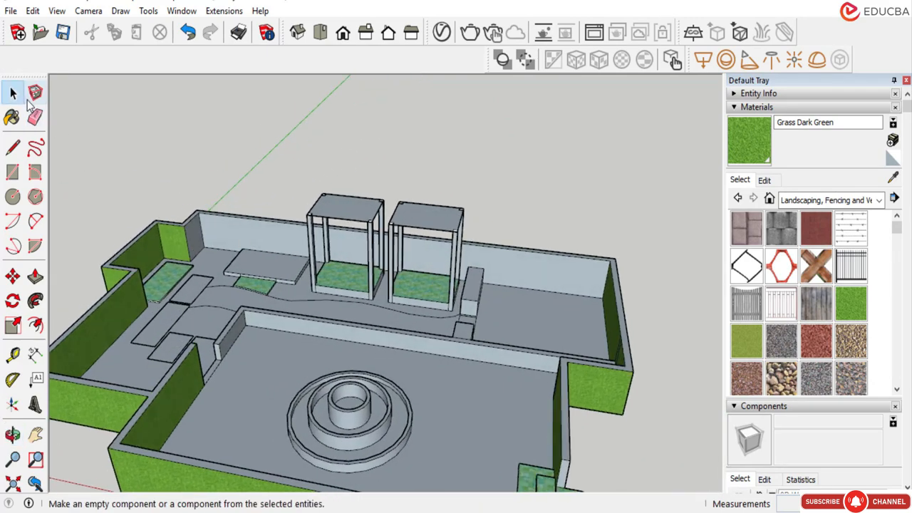
Paint the merged inner wall face behind the pergolas and the remaining inner boundary faces with Grass Dark Green.
{"action": "left_click", "coordinate": [748, 142]}
{"action": "left_click", "coordinate": [525, 258]}
{"action": "mouse_move", "coordinate": [539, 327]}
{"action": "middle_mouse_down"}
{"action": "mouse_move", "coordinate": [584, 347]}
{"action": "mouse_move", "coordinate": [643, 330]}
{"action": "mouse_move", "coordinate": [639, 339]}
{"action": "mouse_move", "coordinate": [627, 335]}
{"action": "mouse_move", "coordinate": [641, 327]}
{"action": "mouse_move", "coordinate": [617, 307]}
{"action": "middle_mouse_up"}
{"action": "mouse_move", "coordinate": [290, 347]}
{"action": "middle_mouse_down"}
{"action": "mouse_move", "coordinate": [604, 373]}
{"action": "mouse_move", "coordinate": [321, 261]}
{"action": "mouse_move", "coordinate": [440, 326]}
{"action": "mouse_move", "coordinate": [444, 281]}
{"action": "mouse_move", "coordinate": [407, 307]}
{"action": "mouse_move", "coordinate": [400, 272]}
{"action": "middle_mouse_up"}
{"action": "scroll", "coordinate": [444, 281], "scroll_direction": "up", "scroll_amount": 3}
{"action": "scroll", "coordinate": [393, 344], "scroll_direction": "down", "scroll_amount": 3}
{"action": "middle_click_drag", "start_coordinate": [322, 373], "coordinate": [424, 346]}
{"action": "mouse_move", "coordinate": [315, 346]}
{"action": "middle_mouse_down"}
{"action": "mouse_move", "coordinate": [367, 355]}
{"action": "mouse_move", "coordinate": [466, 306]}
{"action": "mouse_move", "coordinate": [442, 306]}
{"action": "middle_mouse_up"}
{"action": "left_click", "coordinate": [13, 93]}
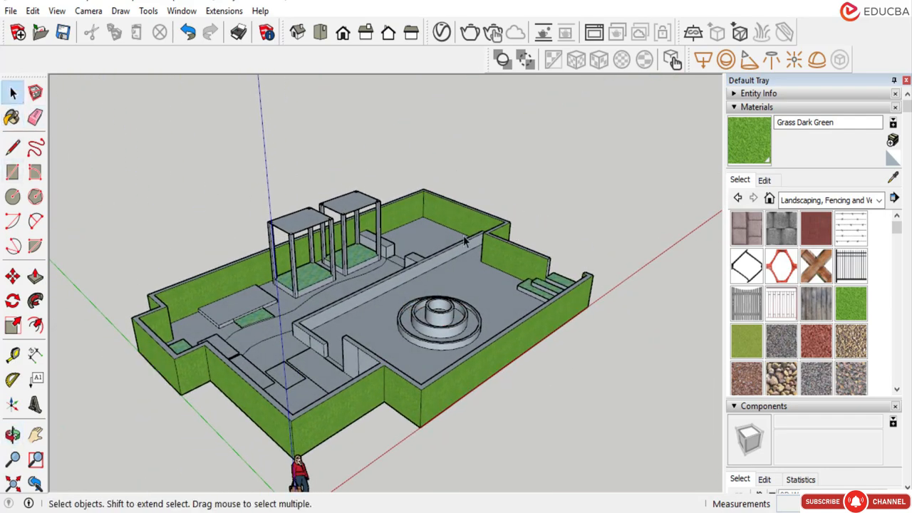
Paint the ground of the court around the circular fountain with Grass Light Green.
{"action": "left_click", "coordinate": [761, 107]}
{"action": "left_click", "coordinate": [762, 109]}
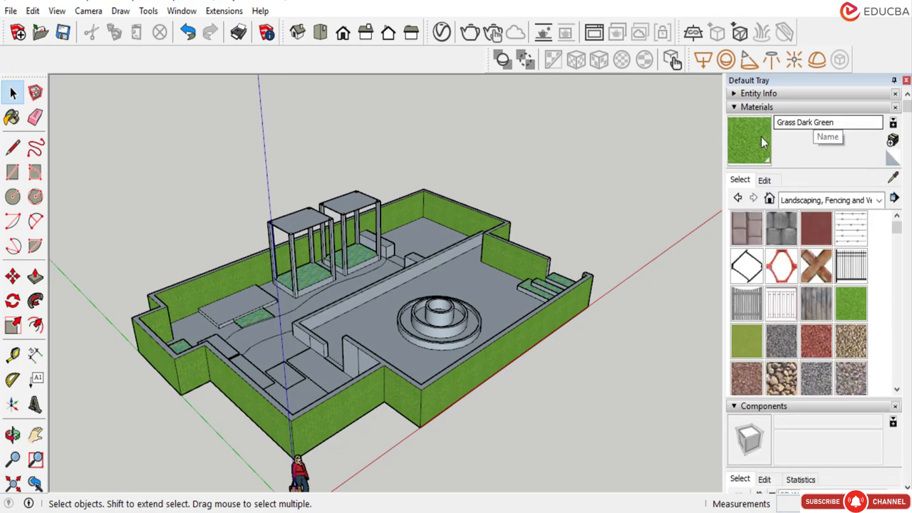
{"action": "left_click", "coordinate": [746, 340]}
{"action": "left_click", "coordinate": [500, 290]}
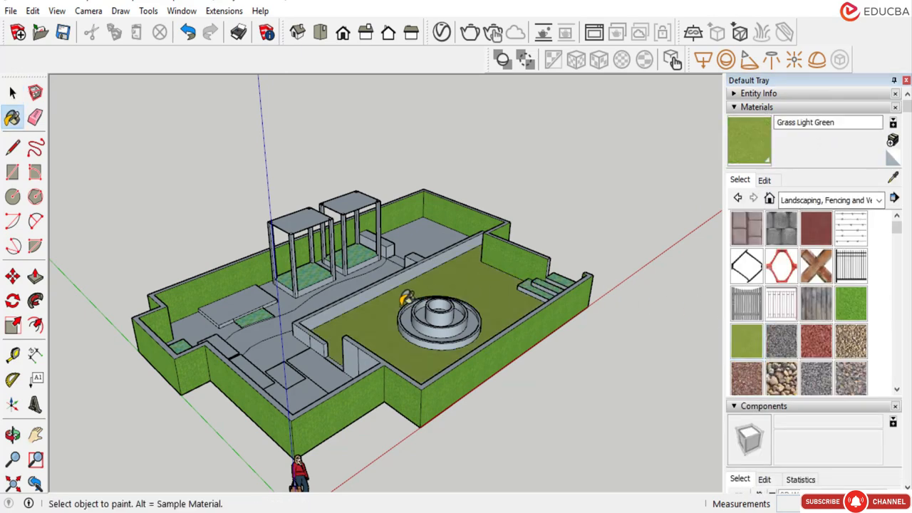
Paint the ground strip around the pergolas with Grass Light Green, undoing one misplaced fill.
{"action": "scroll", "coordinate": [406, 297], "scroll_direction": "up", "scroll_amount": 3}
{"action": "scroll", "coordinate": [419, 273], "scroll_direction": "down", "scroll_amount": 1}
{"action": "left_click", "coordinate": [438, 207]}
{"action": "key", "text": "ctrl+z"}
{"action": "scroll", "coordinate": [377, 218], "scroll_direction": "up", "scroll_amount": 1}
{"action": "left_click", "coordinate": [360, 211]}
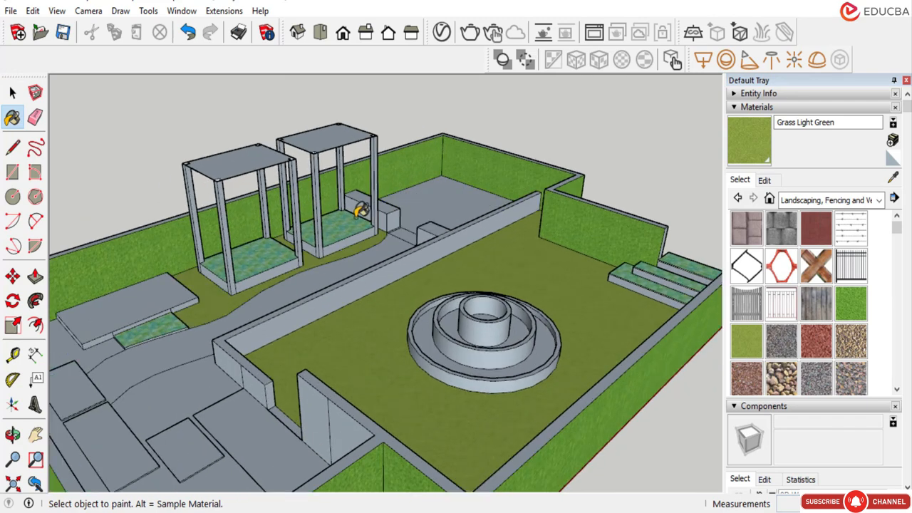
Draw a line across the gap between the two slabs at the end of the curved path to separate the path from the lawn.
{"action": "scroll", "coordinate": [265, 230], "scroll_direction": "down", "scroll_amount": 3}
{"action": "scroll", "coordinate": [177, 285], "scroll_direction": "up", "scroll_amount": 2}
{"action": "left_click", "coordinate": [223, 345]}
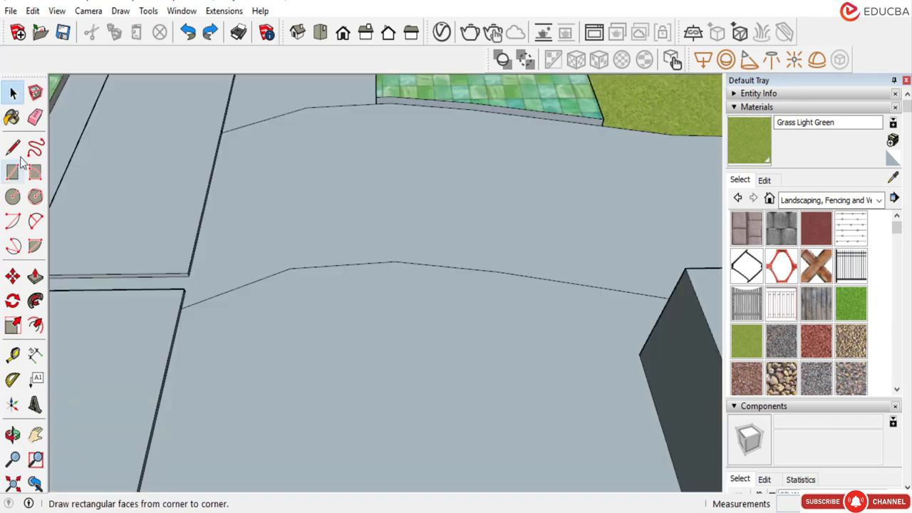
{"action": "left_click", "coordinate": [13, 148]}
{"action": "scroll", "coordinate": [206, 279], "scroll_direction": "up", "scroll_amount": 3}
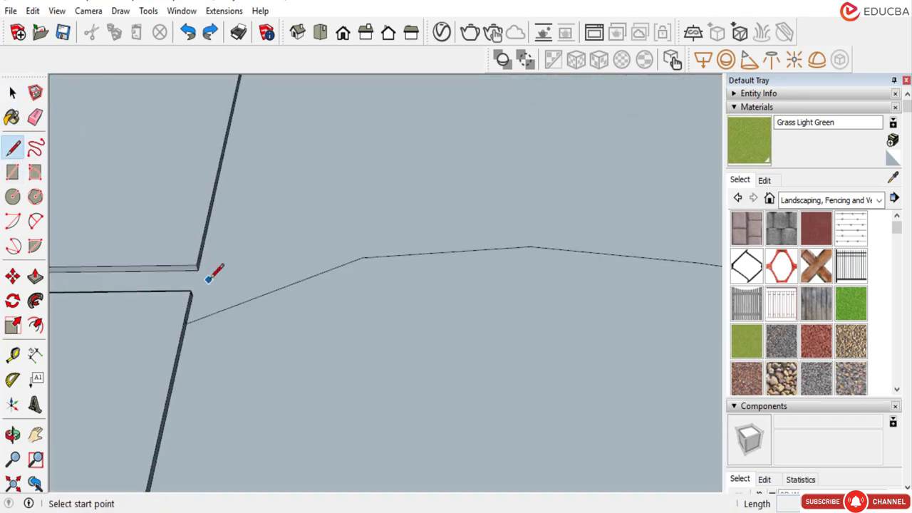
{"action": "scroll", "coordinate": [214, 252], "scroll_direction": "down", "scroll_amount": 3}
{"action": "middle_click_drag", "start_coordinate": [220, 254], "coordinate": [475, 204]}
{"action": "scroll", "coordinate": [476, 202], "scroll_direction": "down", "scroll_amount": 5}
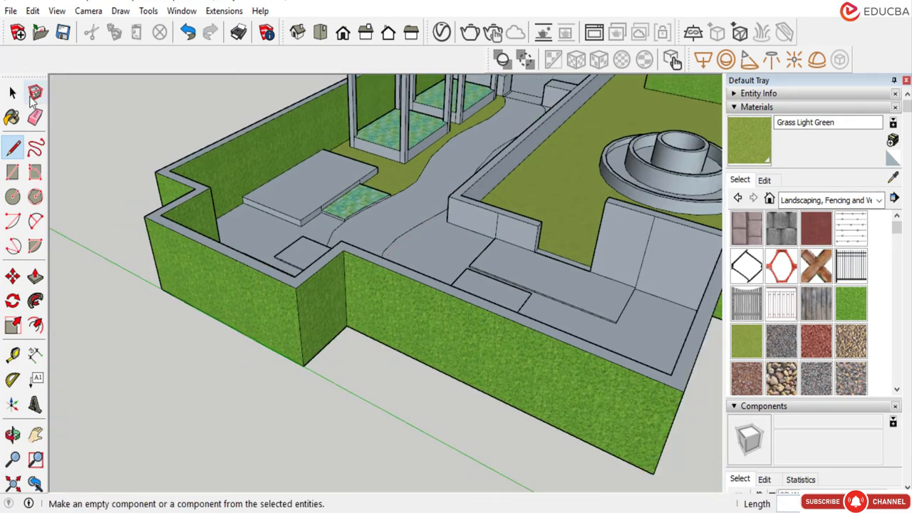
Paint the remaining ground around the slabs and beside the curved path with Grass Light Green.
{"action": "left_click", "coordinate": [16, 95]}
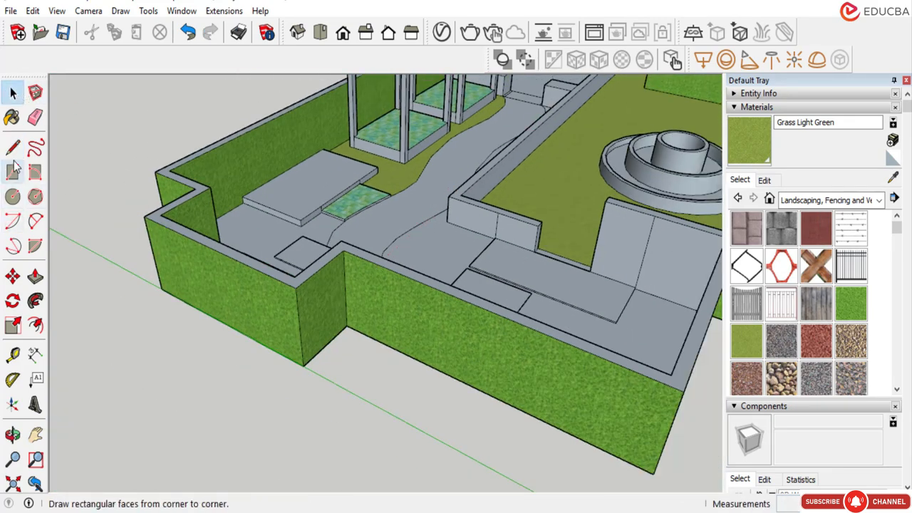
{"action": "left_click", "coordinate": [743, 132]}
{"action": "scroll", "coordinate": [477, 225], "scroll_direction": "up", "scroll_amount": 1}
{"action": "left_click", "coordinate": [428, 248]}
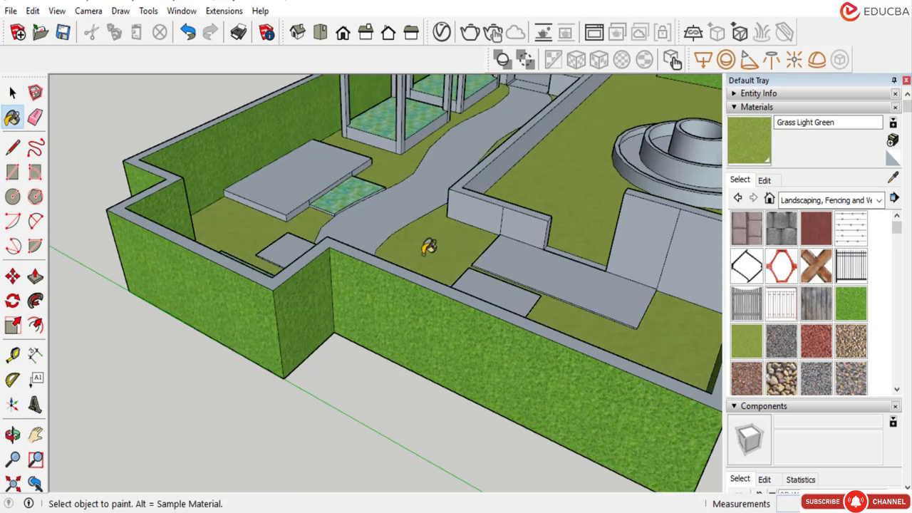
Paint the curved path between the slabs and the pergolas with Concrete Stamped Ashlar.
{"action": "scroll", "coordinate": [399, 241], "scroll_direction": "down", "scroll_amount": 2}
{"action": "middle_click_drag", "start_coordinate": [442, 269], "coordinate": [44, 287]}
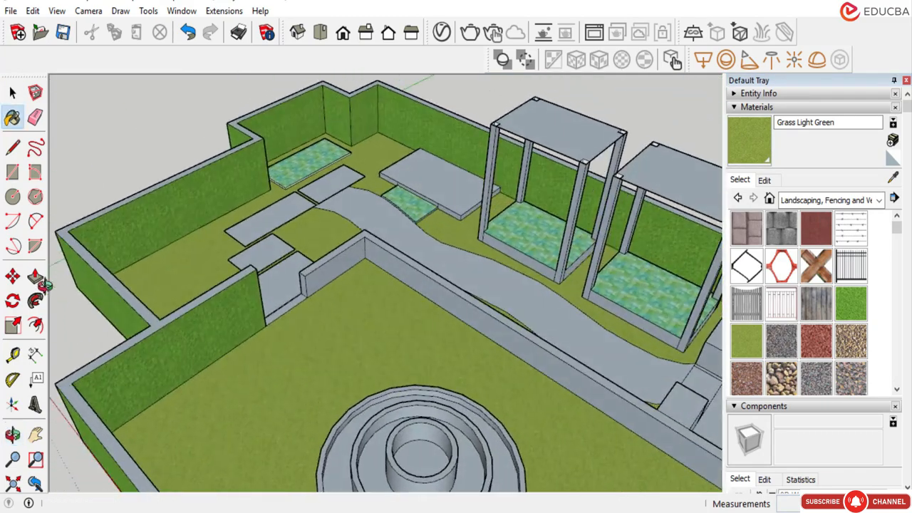
{"action": "scroll", "coordinate": [357, 213], "scroll_direction": "down", "scroll_amount": 3}
{"action": "mouse_move", "coordinate": [278, 262]}
{"action": "middle_mouse_down"}
{"action": "mouse_move", "coordinate": [600, 289]}
{"action": "mouse_move", "coordinate": [617, 306]}
{"action": "mouse_move", "coordinate": [445, 241]}
{"action": "middle_mouse_up"}
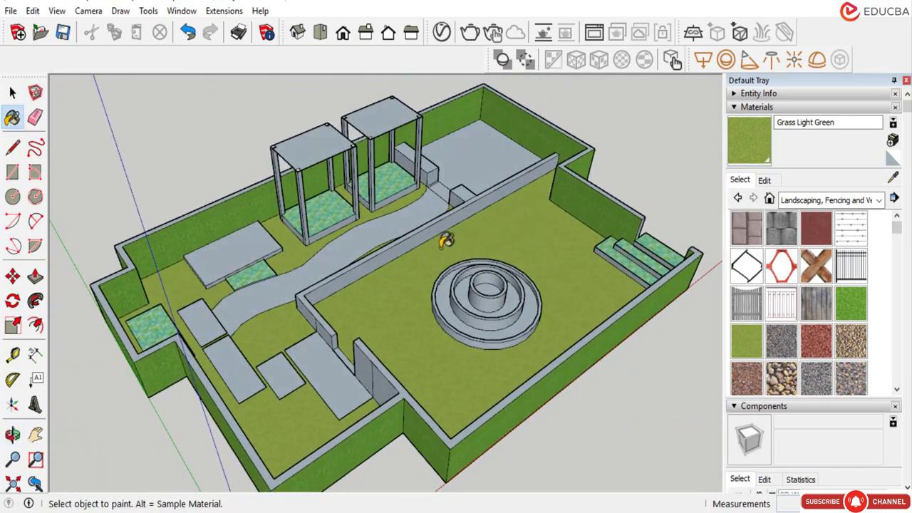
{"action": "scroll", "coordinate": [265, 312], "scroll_direction": "up", "scroll_amount": 2}
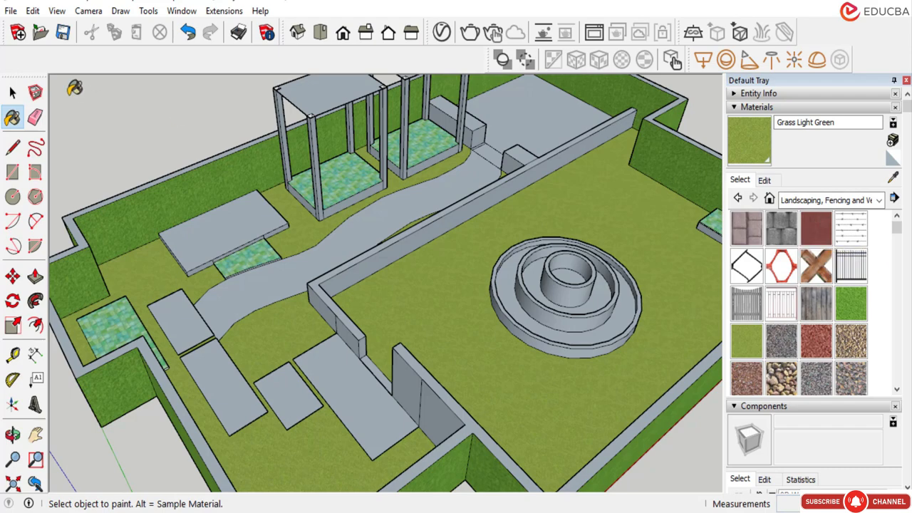
{"action": "left_click", "coordinate": [12, 92]}
{"action": "left_click", "coordinate": [811, 230]}
{"action": "scroll", "coordinate": [331, 255], "scroll_direction": "up", "scroll_amount": 2}
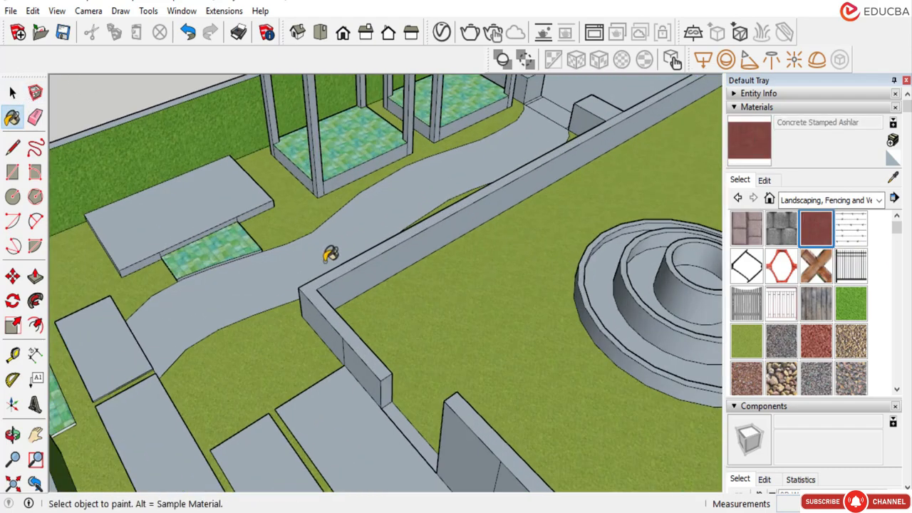
{"action": "left_click", "coordinate": [342, 238]}
{"action": "scroll", "coordinate": [285, 261], "scroll_direction": "up", "scroll_amount": 3}
{"action": "scroll", "coordinate": [326, 234], "scroll_direction": "down", "scroll_amount": 3}
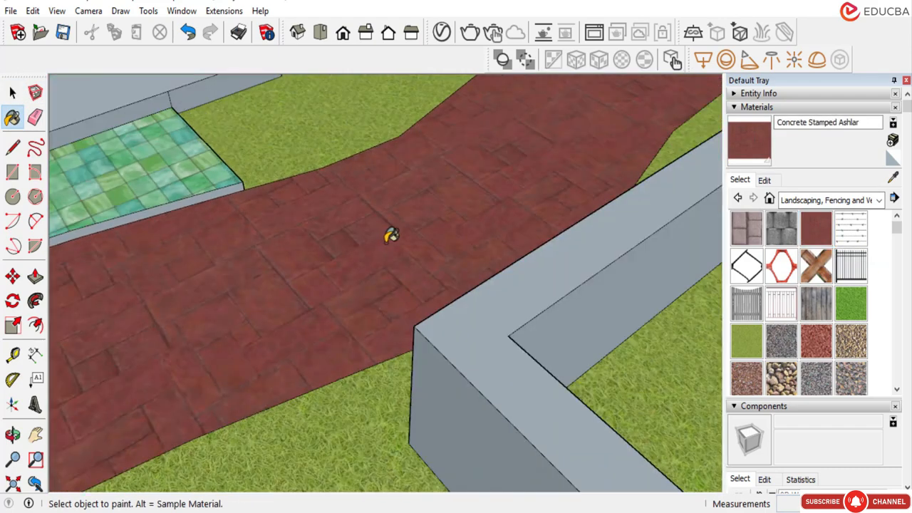
{"action": "mouse_move", "coordinate": [374, 311]}
{"action": "middle_mouse_down"}
{"action": "mouse_move", "coordinate": [311, 278]}
{"action": "mouse_move", "coordinate": [220, 261]}
{"action": "middle_mouse_up"}
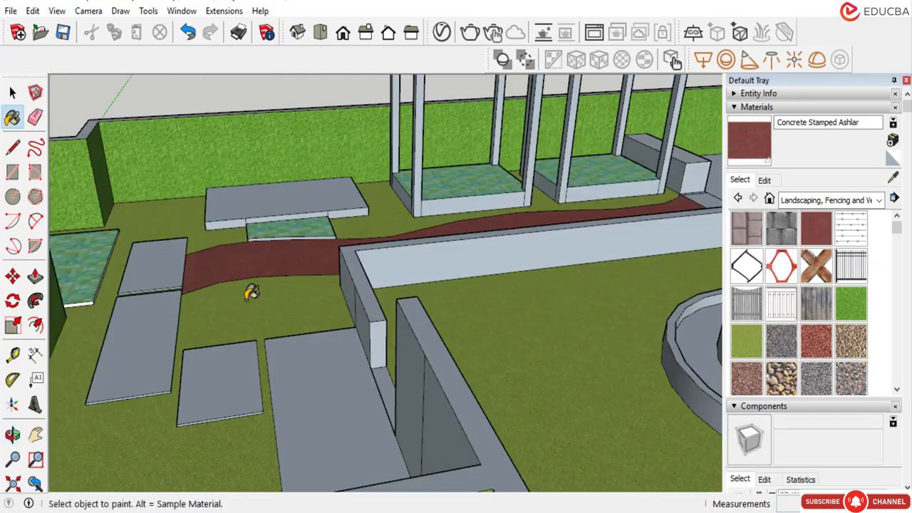
{"action": "mouse_move", "coordinate": [248, 291]}
{"action": "middle_mouse_down"}
{"action": "mouse_move", "coordinate": [258, 343]}
{"action": "mouse_move", "coordinate": [295, 320]}
{"action": "mouse_move", "coordinate": [214, 364]}
{"action": "mouse_move", "coordinate": [230, 327]}
{"action": "middle_mouse_up"}
{"action": "scroll", "coordinate": [306, 316], "scroll_direction": "down", "scroll_amount": 2}
Paint the stepping slabs, the raised platform and the terrace floor beyond the pergolas with Wood Floor Dark from the Wood materials.
{"action": "left_click", "coordinate": [12, 93]}
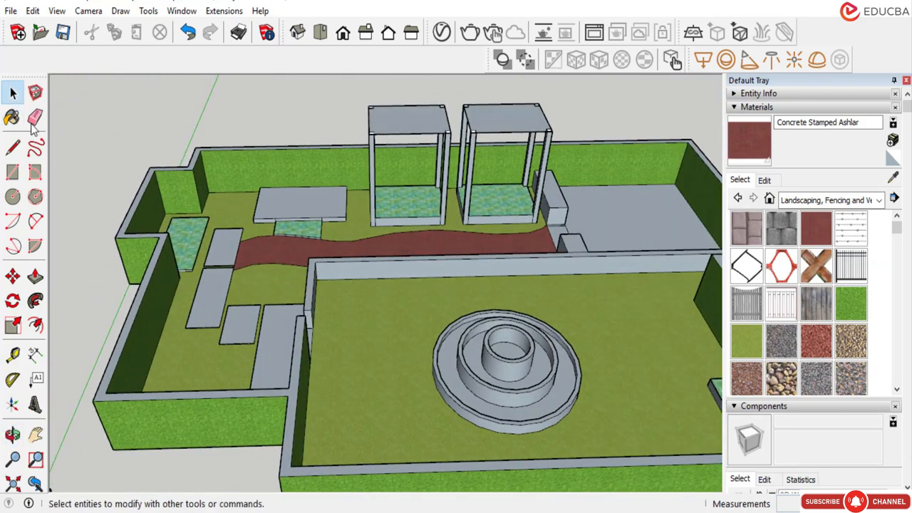
{"action": "left_click", "coordinate": [819, 200]}
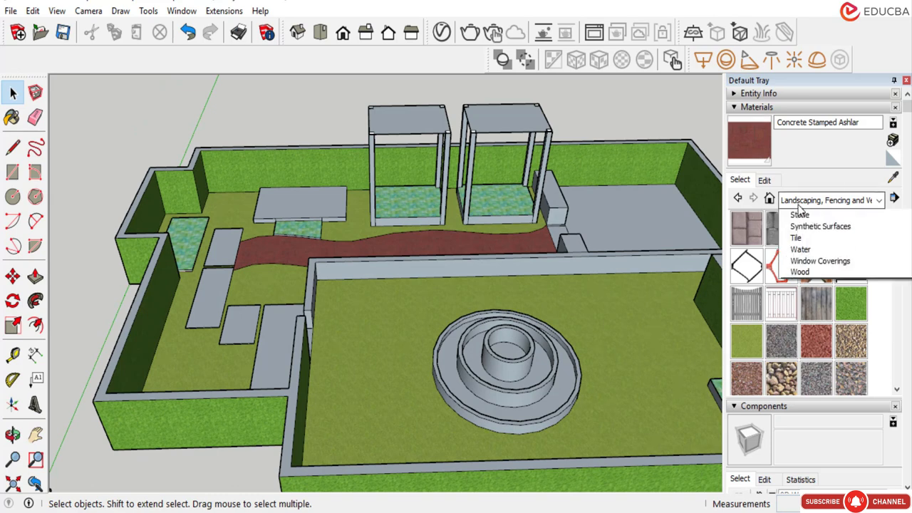
{"action": "left_click", "coordinate": [801, 389]}
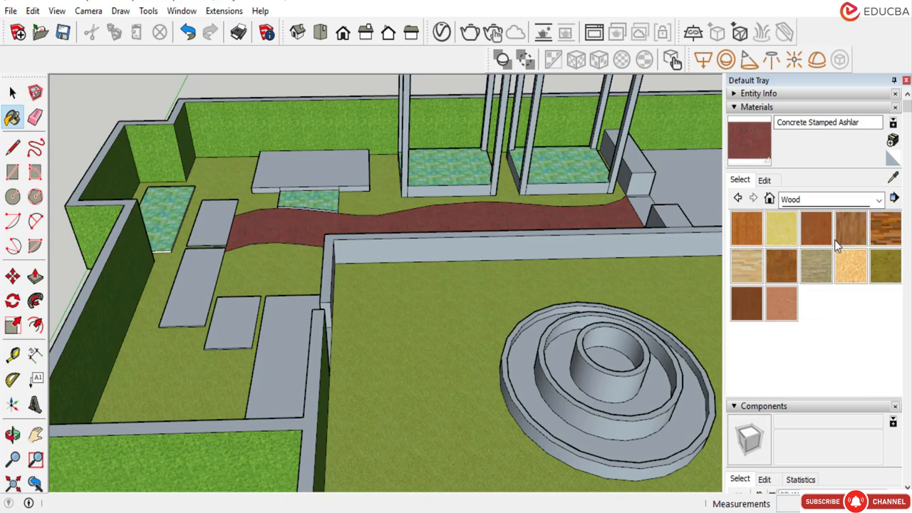
{"action": "left_click", "coordinate": [886, 240]}
{"action": "scroll", "coordinate": [423, 247], "scroll_direction": "down", "scroll_amount": 1}
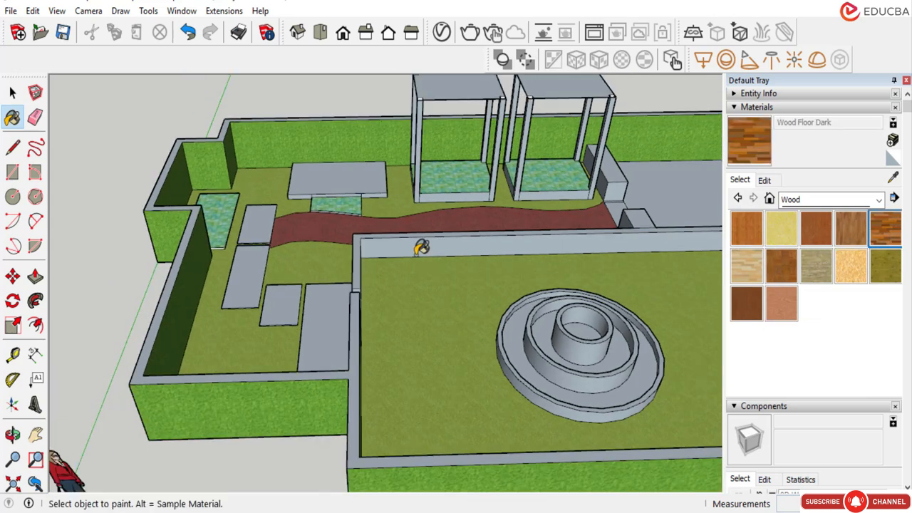
{"action": "scroll", "coordinate": [260, 266], "scroll_direction": "up", "scroll_amount": 1}
{"action": "scroll", "coordinate": [259, 266], "scroll_direction": "down", "scroll_amount": 2}
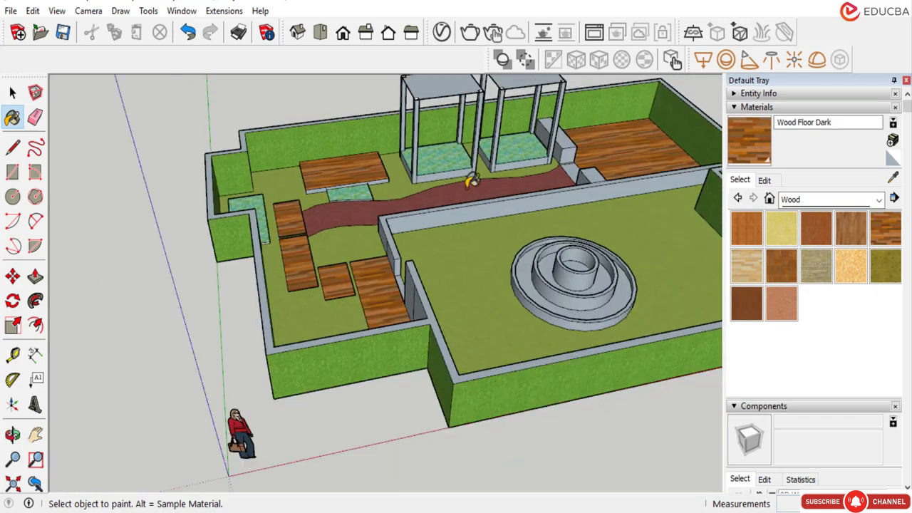
Paint the fountain-side face of the long low wall beside the curved path with Grass Dark Green.
{"action": "mouse_move", "coordinate": [466, 179]}
{"action": "middle_mouse_down"}
{"action": "mouse_move", "coordinate": [480, 325]}
{"action": "mouse_move", "coordinate": [530, 270]}
{"action": "mouse_move", "coordinate": [584, 137]}
{"action": "middle_mouse_up"}
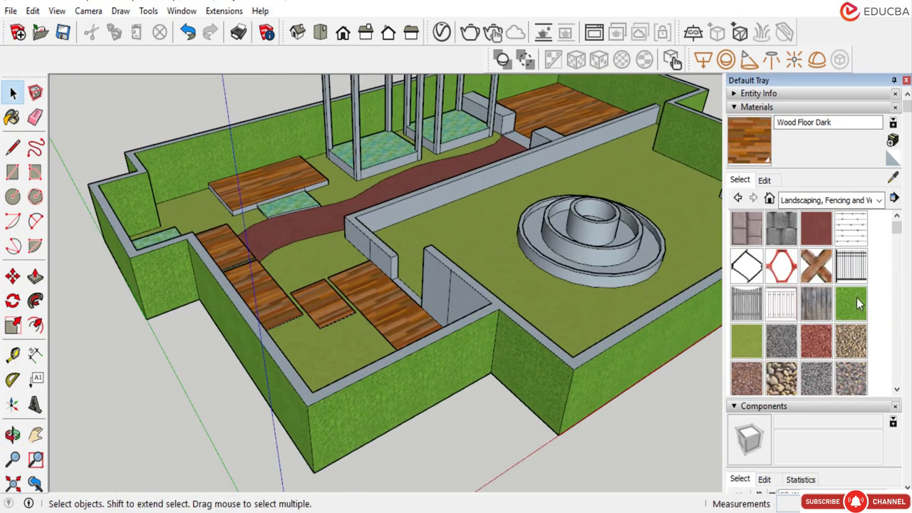
{"action": "left_click", "coordinate": [851, 304]}
{"action": "scroll", "coordinate": [393, 210], "scroll_direction": "up", "scroll_amount": 3}
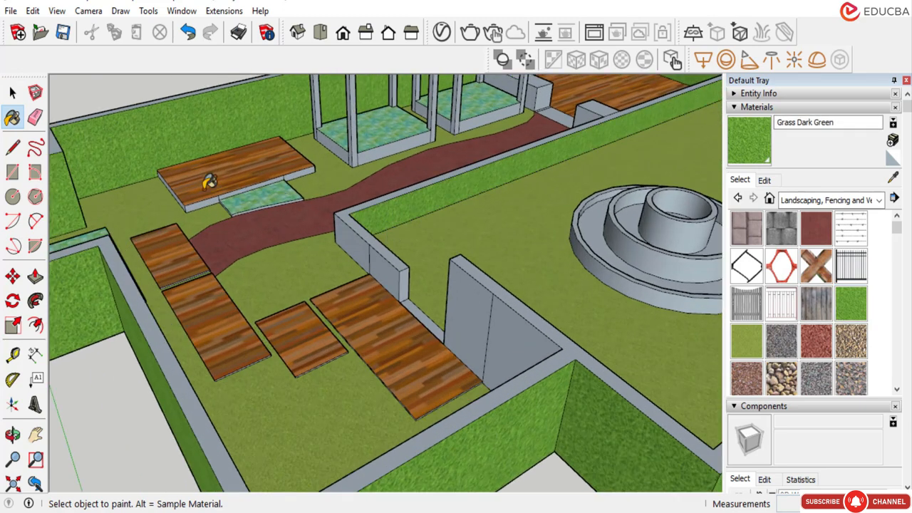
Erase the leftover vertical edges on the two short wall faces beside the opening to the fountain court.
{"action": "key", "text": "space"}
{"action": "key", "text": "e"}
{"action": "scroll", "coordinate": [376, 244], "scroll_direction": "up", "scroll_amount": 1}
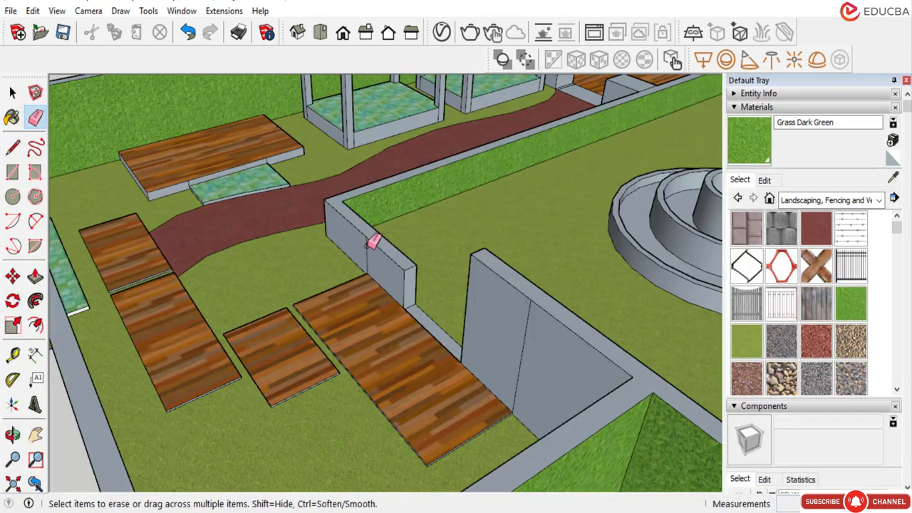
{"action": "left_click", "coordinate": [532, 315]}
{"action": "key", "text": "space"}
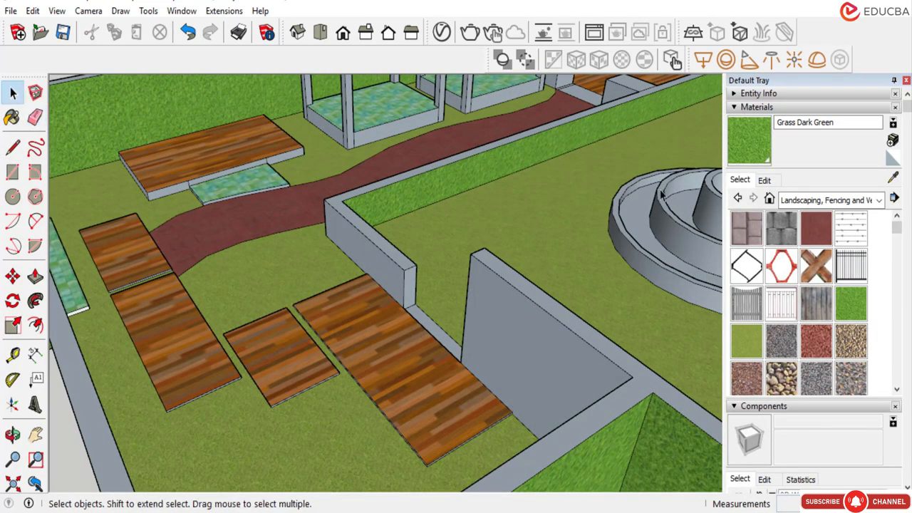
Paint the merged faces of the two short walls beside the court opening with Grass Dark Green.
{"action": "left_click", "coordinate": [737, 144]}
{"action": "left_click", "coordinate": [506, 314]}
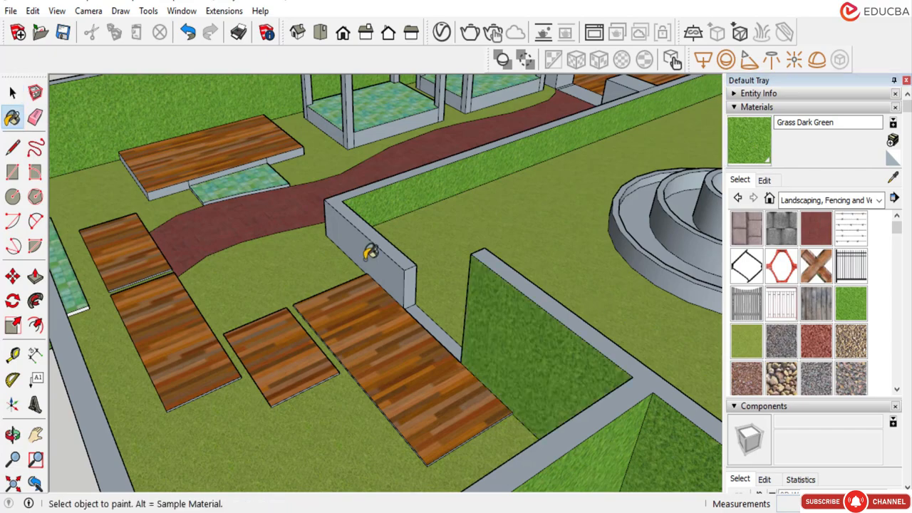
{"action": "left_click", "coordinate": [404, 257]}
Paint the top faces of the boundary walls and inner court walls with Grass Dark Green.
{"action": "mouse_move", "coordinate": [404, 256]}
{"action": "middle_mouse_down"}
{"action": "mouse_move", "coordinate": [464, 226]}
{"action": "mouse_move", "coordinate": [162, 261]}
{"action": "mouse_move", "coordinate": [515, 291]}
{"action": "mouse_move", "coordinate": [373, 258]}
{"action": "mouse_move", "coordinate": [392, 260]}
{"action": "mouse_move", "coordinate": [631, 377]}
{"action": "mouse_move", "coordinate": [607, 283]}
{"action": "middle_mouse_up"}
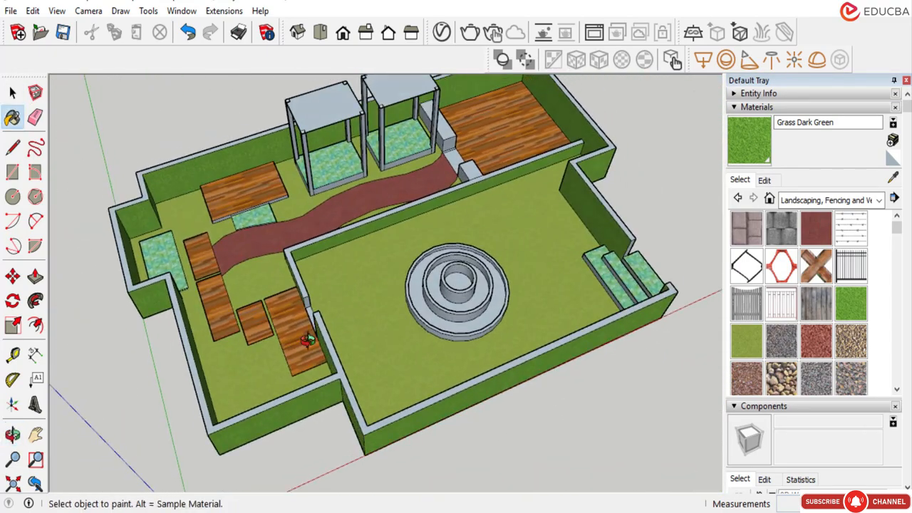
{"action": "middle_click_drag", "start_coordinate": [308, 340], "coordinate": [607, 240]}
{"action": "middle_click_drag", "start_coordinate": [332, 280], "coordinate": [302, 260]}
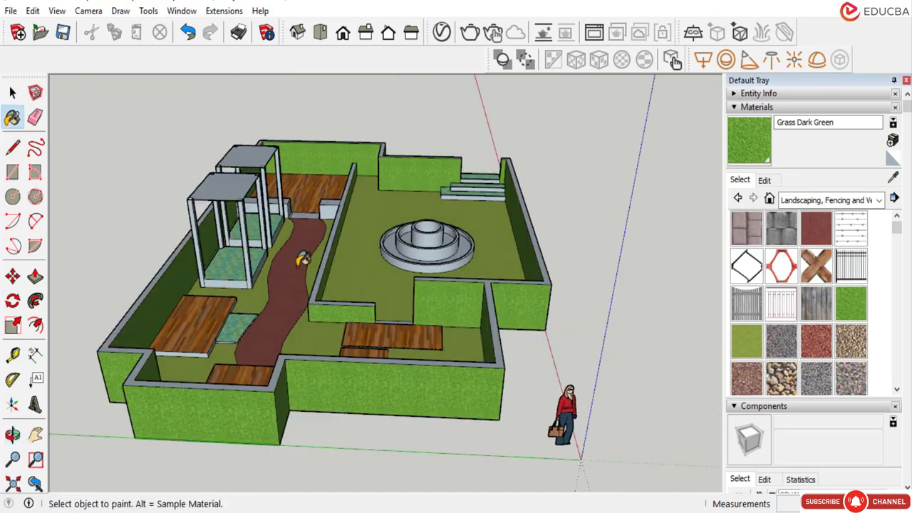
{"action": "scroll", "coordinate": [355, 290], "scroll_direction": "up", "scroll_amount": 2}
{"action": "scroll", "coordinate": [572, 255], "scroll_direction": "up", "scroll_amount": 3}
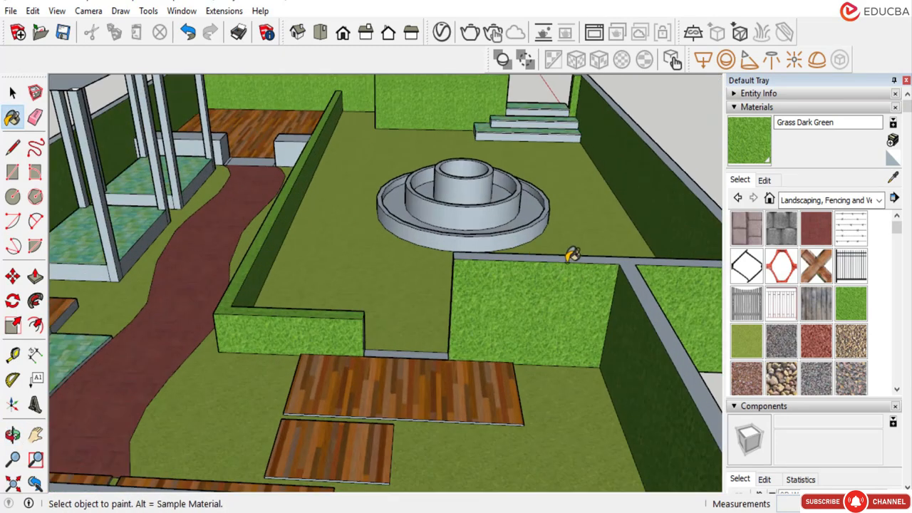
{"action": "scroll", "coordinate": [525, 322], "scroll_direction": "down", "scroll_amount": 5}
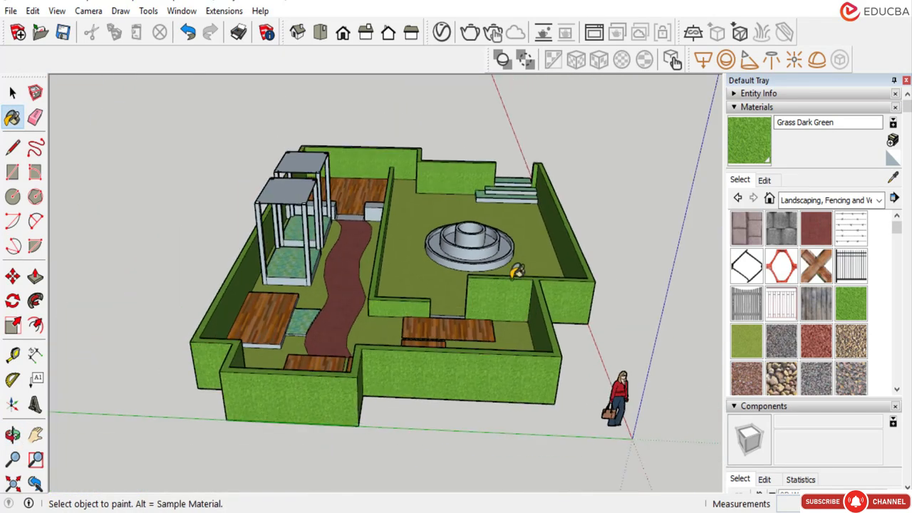
Paint the narrow wall end faces on both sides of the fountain court opening with Grass Dark Green.
{"action": "middle_click_drag", "start_coordinate": [517, 271], "coordinate": [387, 290]}
{"action": "scroll", "coordinate": [378, 300], "scroll_direction": "up", "scroll_amount": 4}
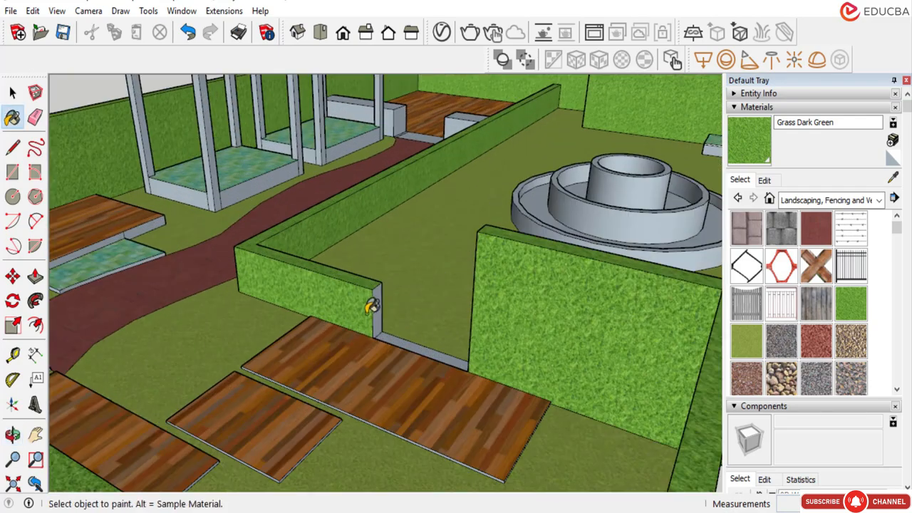
{"action": "mouse_move", "coordinate": [413, 322]}
{"action": "middle_mouse_down"}
{"action": "mouse_move", "coordinate": [569, 350]}
{"action": "mouse_move", "coordinate": [629, 249]}
{"action": "middle_mouse_up"}
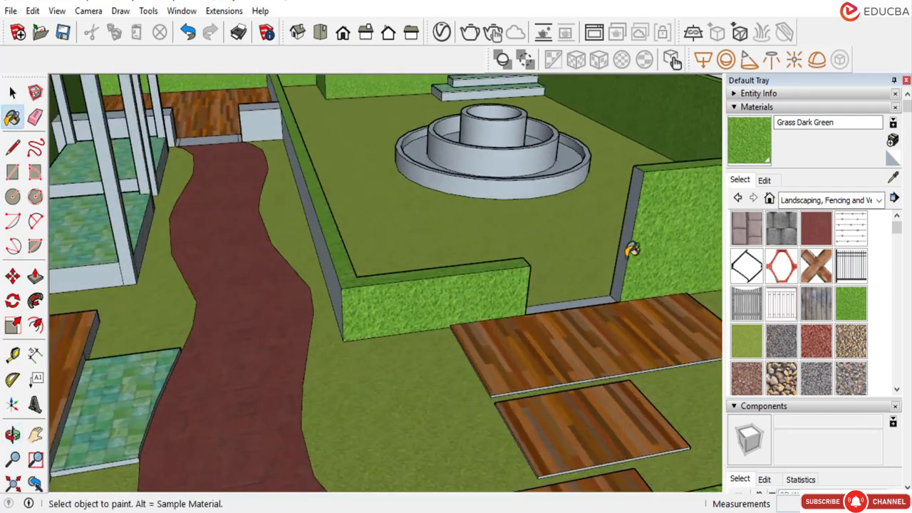
{"action": "scroll", "coordinate": [631, 242], "scroll_direction": "up", "scroll_amount": 1}
{"action": "scroll", "coordinate": [630, 242], "scroll_direction": "down", "scroll_amount": 4}
{"action": "mouse_move", "coordinate": [565, 258]}
{"action": "middle_mouse_down"}
{"action": "mouse_move", "coordinate": [418, 336]}
{"action": "mouse_move", "coordinate": [458, 336]}
{"action": "middle_mouse_up"}
{"action": "scroll", "coordinate": [433, 292], "scroll_direction": "down", "scroll_amount": 1}
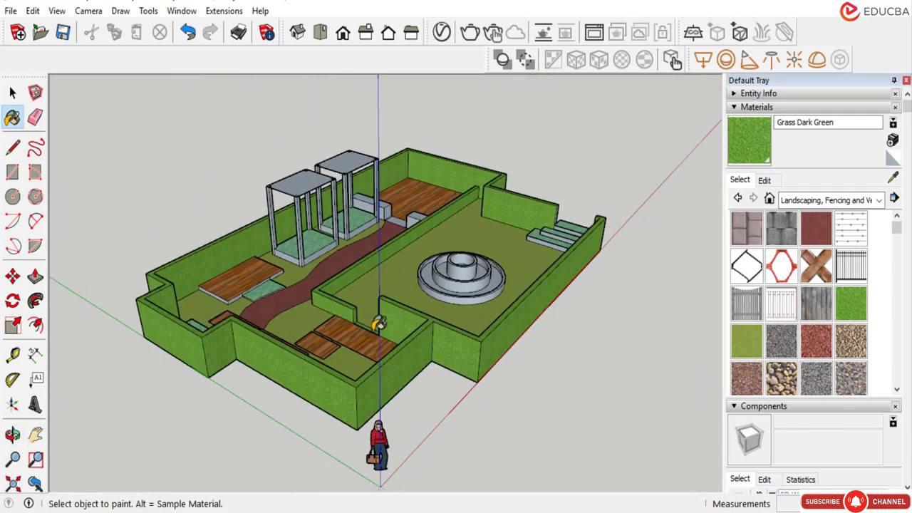
{"action": "middle_click_drag", "start_coordinate": [378, 322], "coordinate": [393, 328]}
{"action": "key", "text": "b"}
{"action": "scroll", "coordinate": [363, 321], "scroll_direction": "up", "scroll_amount": 1}
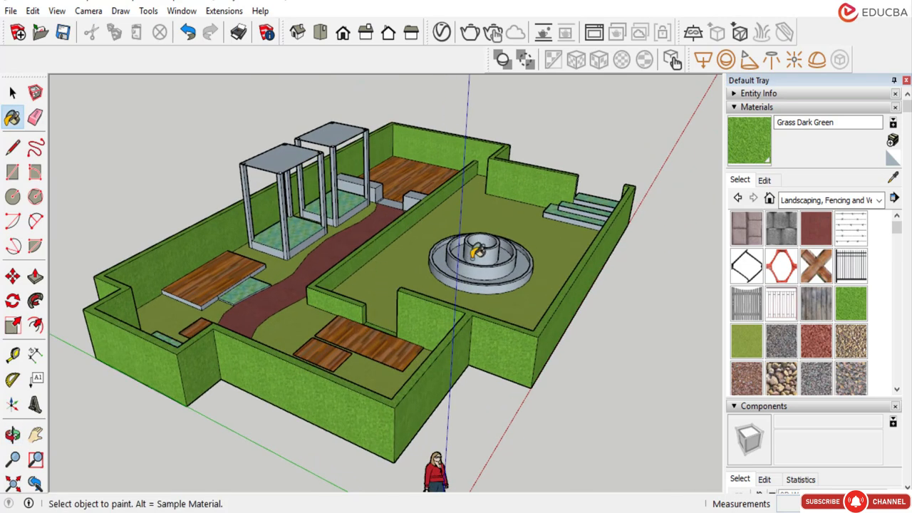
{"action": "middle_click_drag", "start_coordinate": [393, 265], "coordinate": [382, 261]}
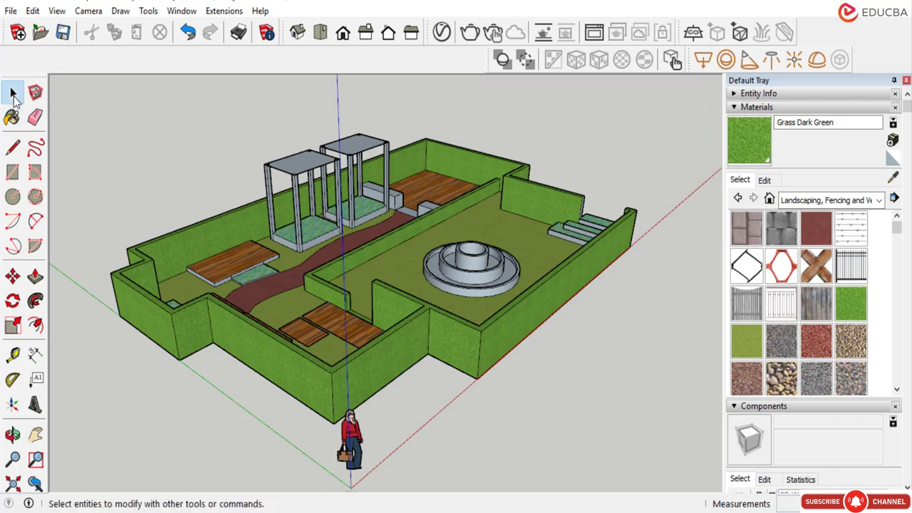
Draw a triangular gable about 2' high over the end top edge of the pergola beside the bench blocks.
{"action": "middle_click_drag", "start_coordinate": [360, 217], "coordinate": [299, 242]}
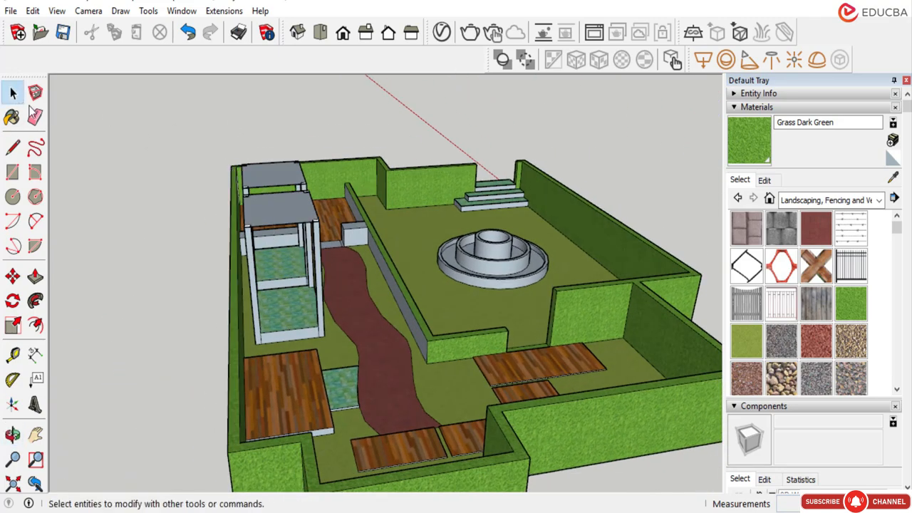
{"action": "scroll", "coordinate": [286, 279], "scroll_direction": "down", "scroll_amount": 2}
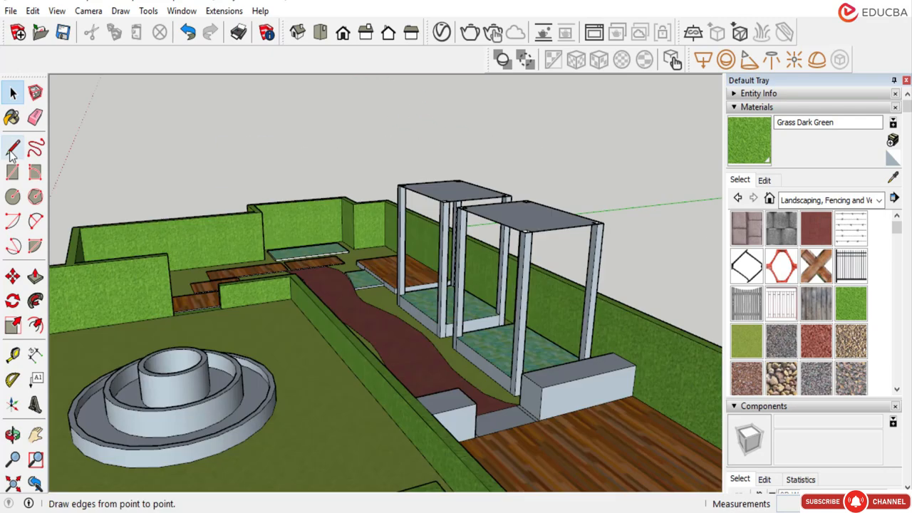
{"action": "left_click", "coordinate": [13, 148]}
{"action": "scroll", "coordinate": [577, 237], "scroll_direction": "up", "scroll_amount": 4}
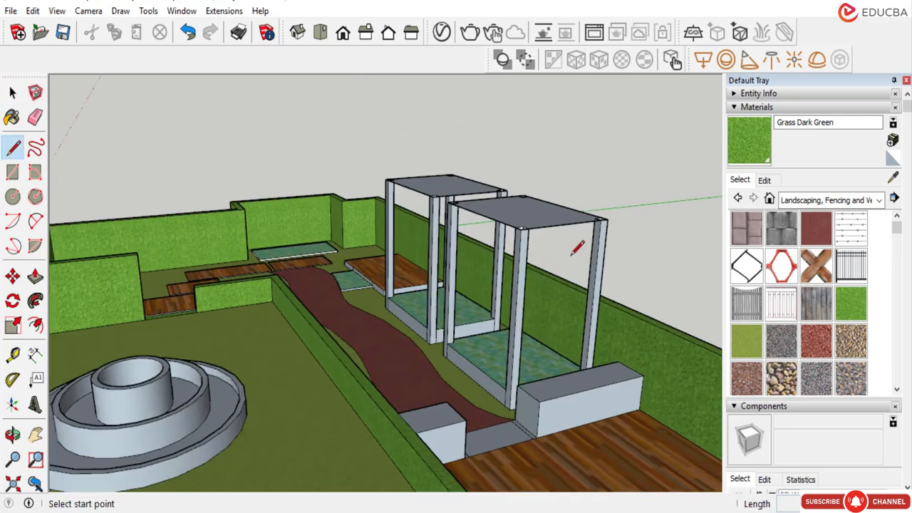
{"action": "left_click", "coordinate": [561, 201]}
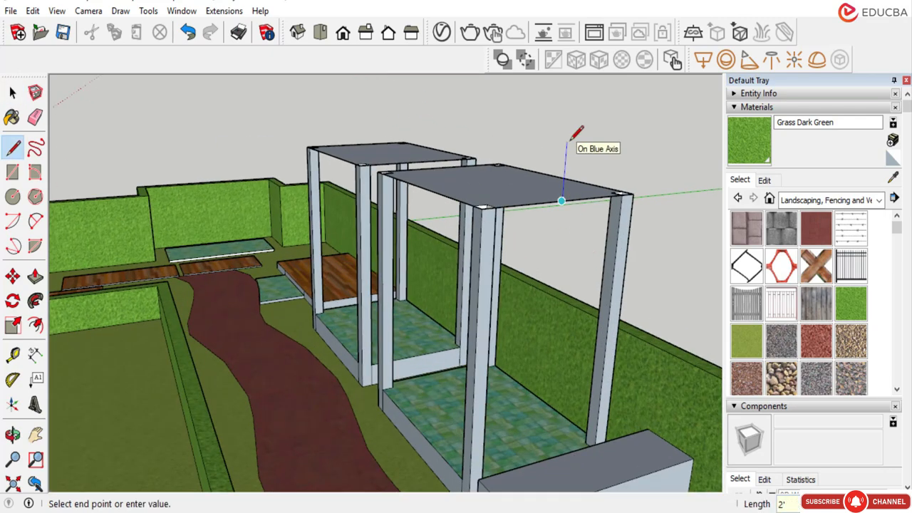
{"action": "left_click", "coordinate": [568, 132]}
{"action": "scroll", "coordinate": [499, 199], "scroll_direction": "up", "scroll_amount": 1}
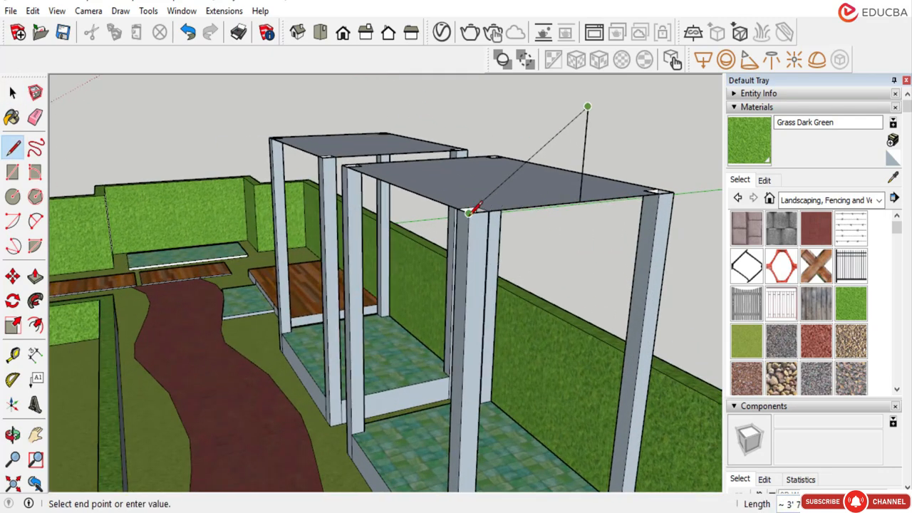
{"action": "left_click", "coordinate": [468, 212]}
{"action": "scroll", "coordinate": [394, 200], "scroll_direction": "down", "scroll_amount": 1}
{"action": "left_click", "coordinate": [549, 131]}
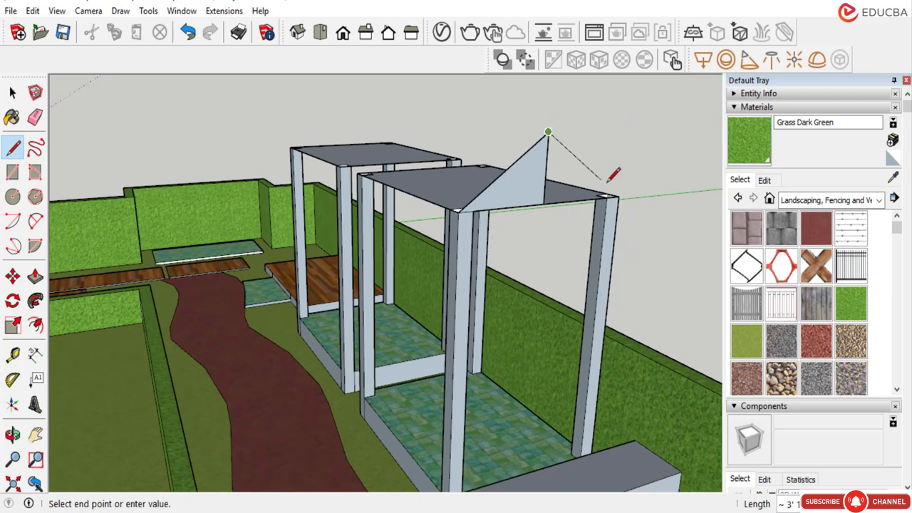
{"action": "left_click", "coordinate": [617, 196]}
Erase the vertical centre line dividing the pergola's gable triangle.
{"action": "left_click", "coordinate": [35, 118]}
{"action": "scroll", "coordinate": [499, 232], "scroll_direction": "up", "scroll_amount": 2}
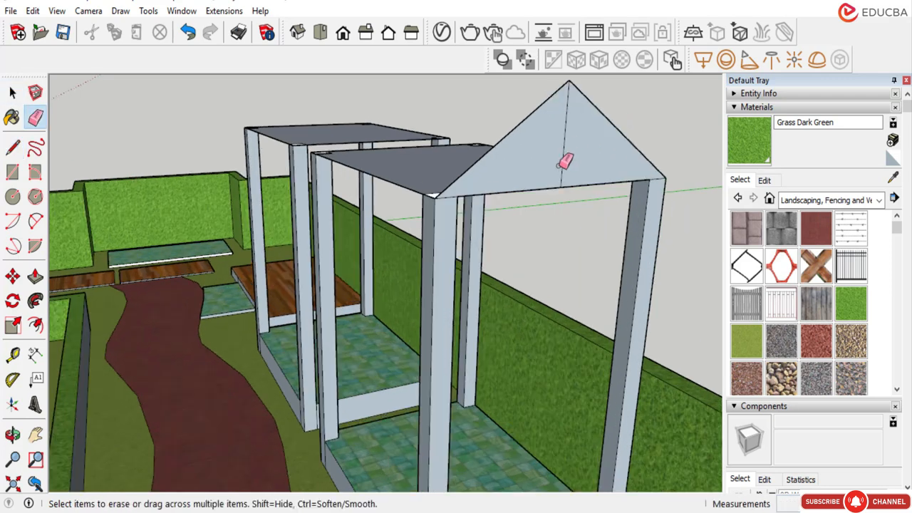
{"action": "left_click", "coordinate": [564, 163]}
{"action": "key", "text": "space"}
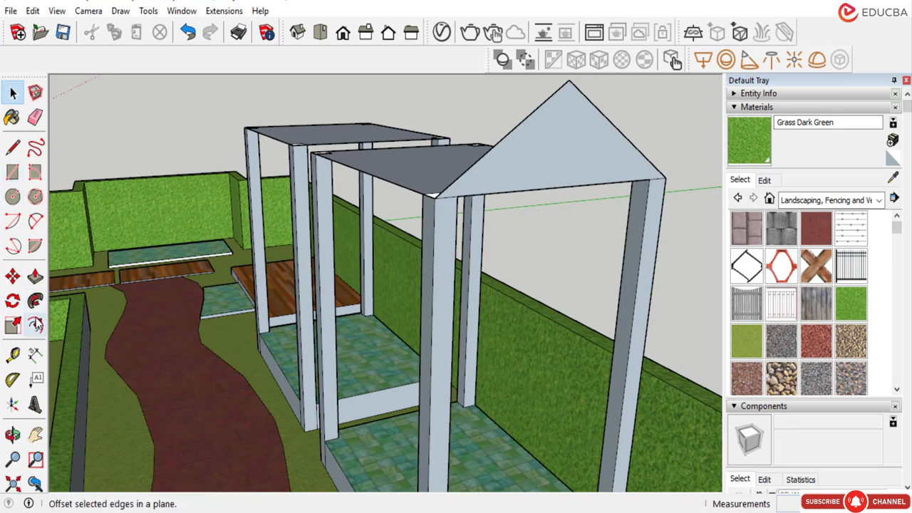
Offset the gable outline outward to form a roof border, and delete the face filling the opening between the posts below.
{"action": "left_click", "coordinate": [36, 326]}
{"action": "left_click", "coordinate": [542, 124]}
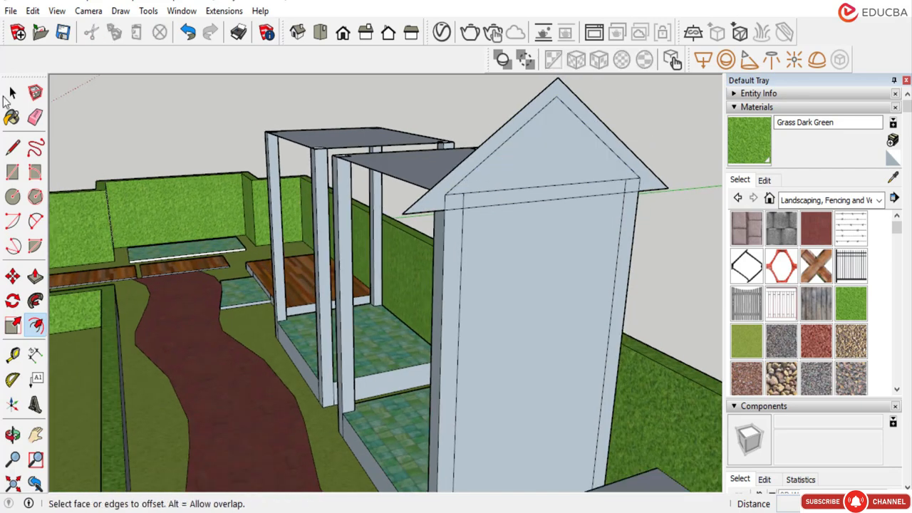
{"action": "left_click", "coordinate": [12, 92]}
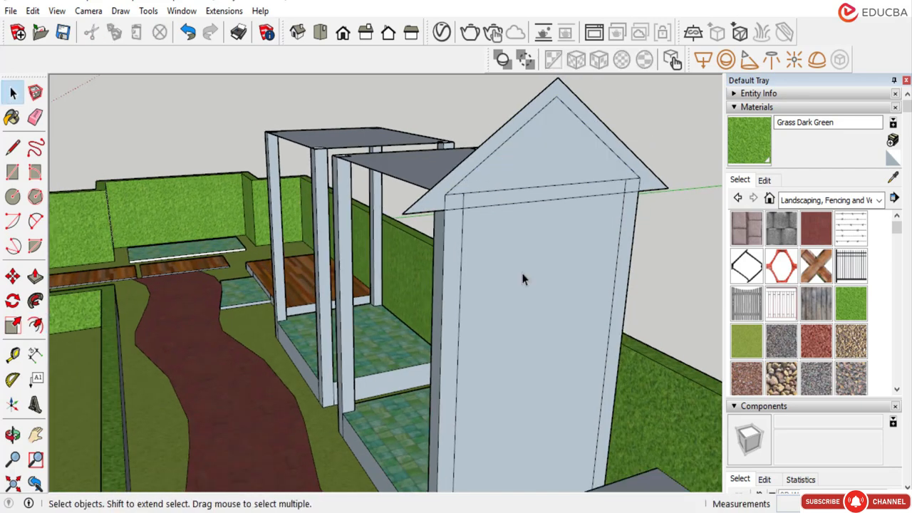
{"action": "left_click", "coordinate": [522, 278]}
{"action": "key", "text": "Delete"}
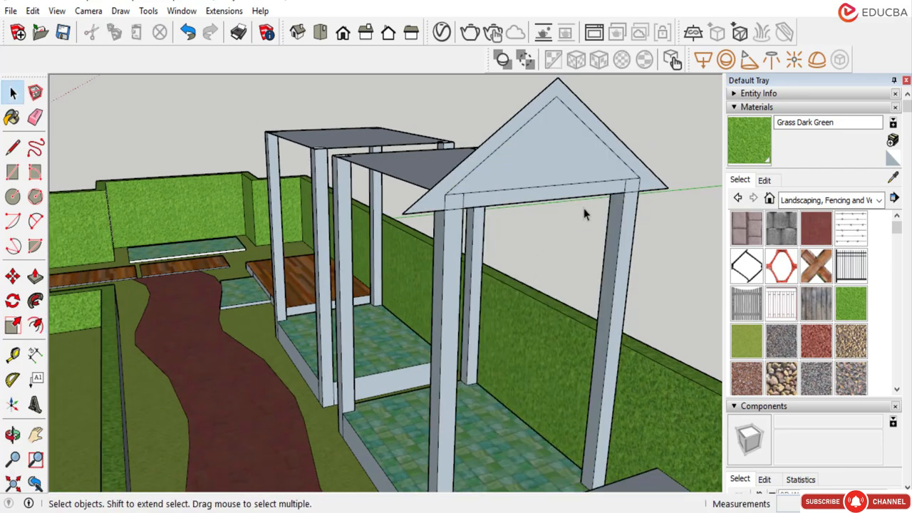
Measure the length of the gabled pergola's top between its outer post corners.
{"action": "mouse_move", "coordinate": [584, 213]}
{"action": "middle_mouse_down"}
{"action": "mouse_move", "coordinate": [503, 224]}
{"action": "mouse_move", "coordinate": [531, 243]}
{"action": "mouse_move", "coordinate": [706, 253]}
{"action": "middle_mouse_up"}
{"action": "middle_click_drag", "start_coordinate": [365, 226], "coordinate": [612, 235]}
{"action": "left_click", "coordinate": [36, 354]}
{"action": "scroll", "coordinate": [121, 167], "scroll_direction": "up", "scroll_amount": 5}
{"action": "scroll", "coordinate": [191, 100], "scroll_direction": "up", "scroll_amount": 1}
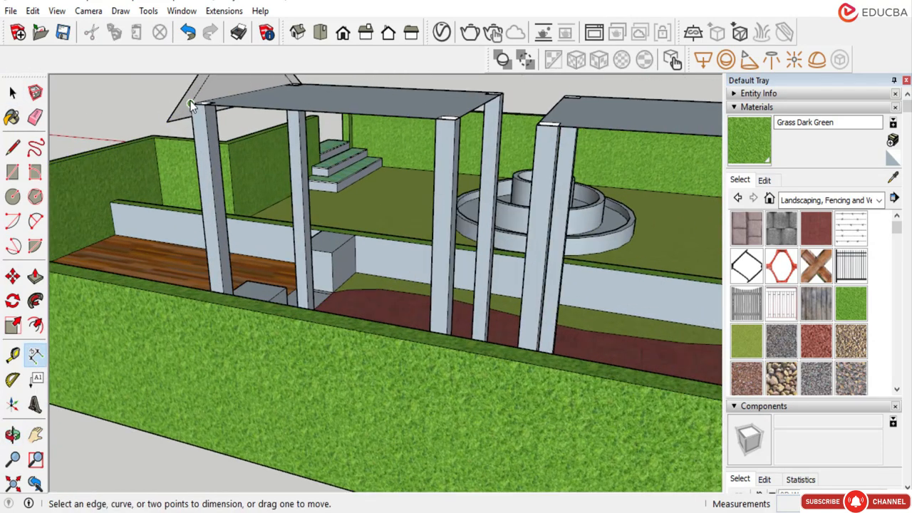
{"action": "left_click", "coordinate": [190, 102]}
{"action": "left_click", "coordinate": [457, 121]}
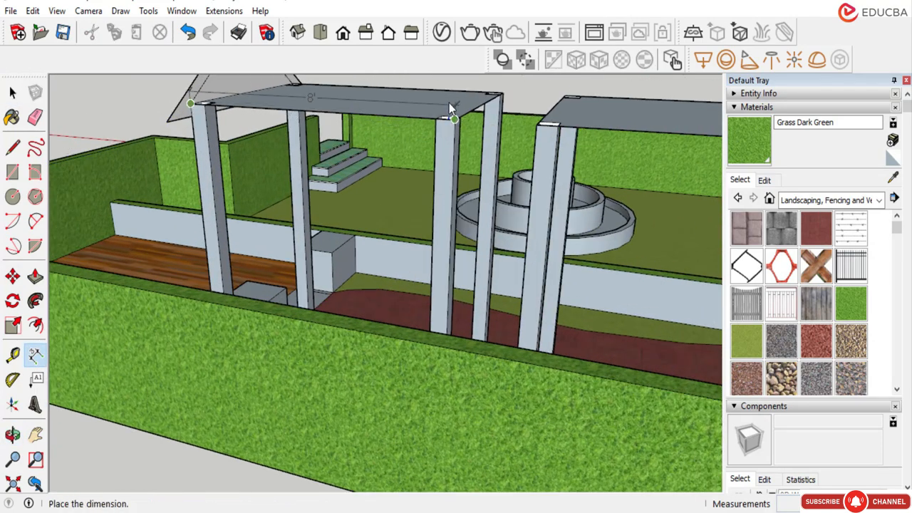
{"action": "key", "text": "Escape"}
Extrude the offset gable border along the pergola's full length to form a pitched roof.
{"action": "scroll", "coordinate": [117, 231], "scroll_direction": "down", "scroll_amount": 3}
{"action": "left_click", "coordinate": [36, 276]}
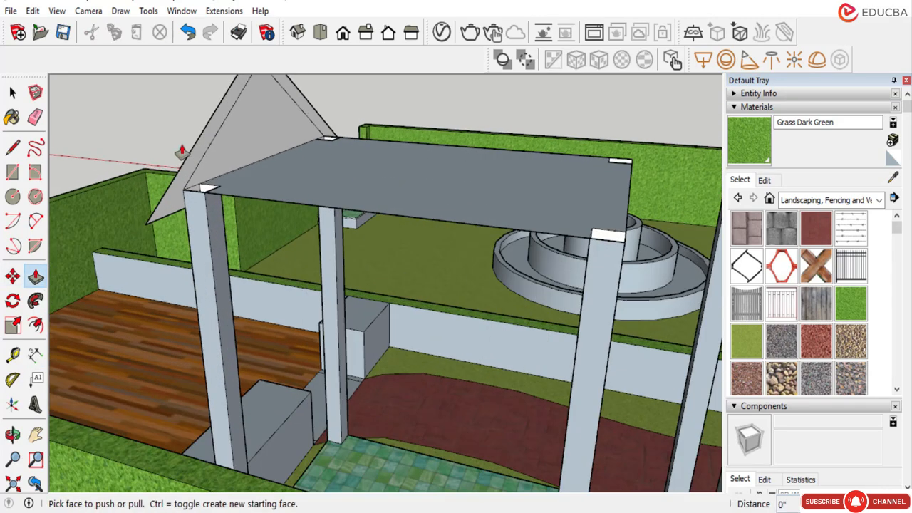
{"action": "scroll", "coordinate": [192, 157], "scroll_direction": "up", "scroll_amount": 3}
{"action": "left_click", "coordinate": [200, 158]}
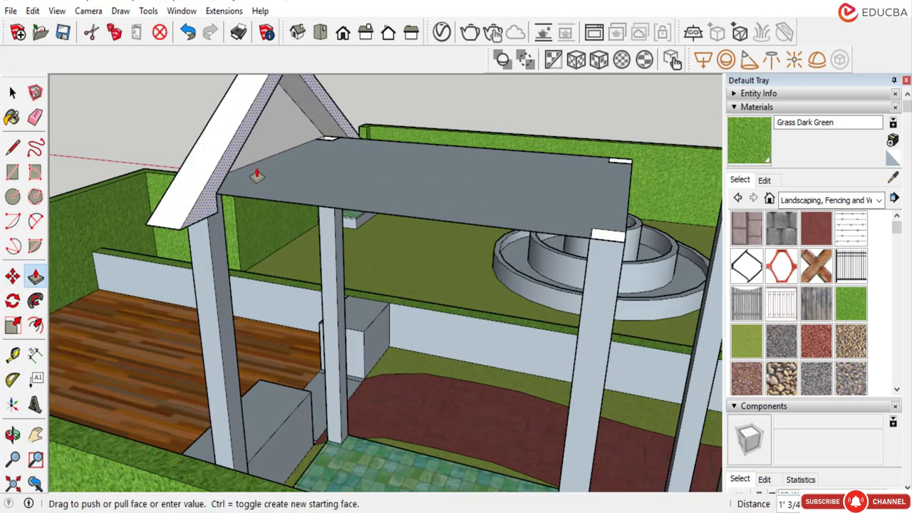
{"action": "scroll", "coordinate": [422, 204], "scroll_direction": "down", "scroll_amount": 1}
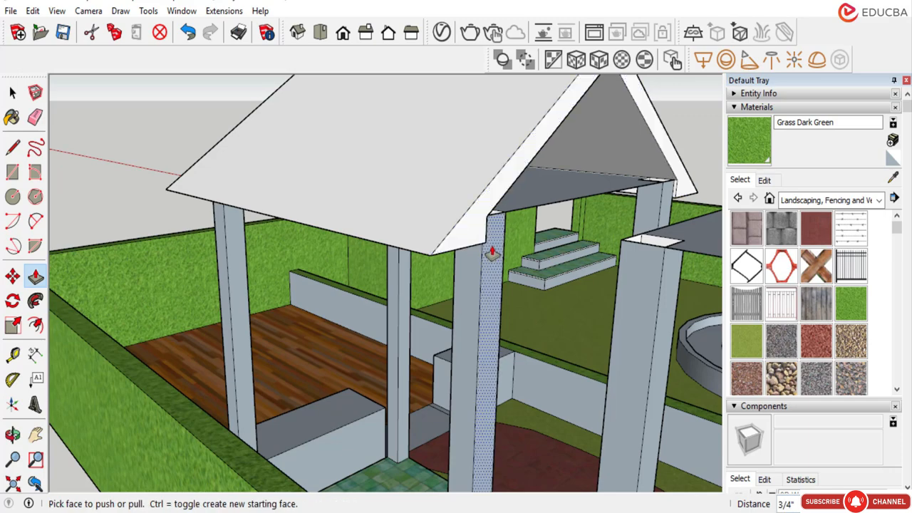
Extend the end faces of the pitched roof 3" to overhang the pergola posts.
{"action": "left_click", "coordinate": [492, 250]}
{"action": "middle_click_drag", "start_coordinate": [491, 251], "coordinate": [563, 169]}
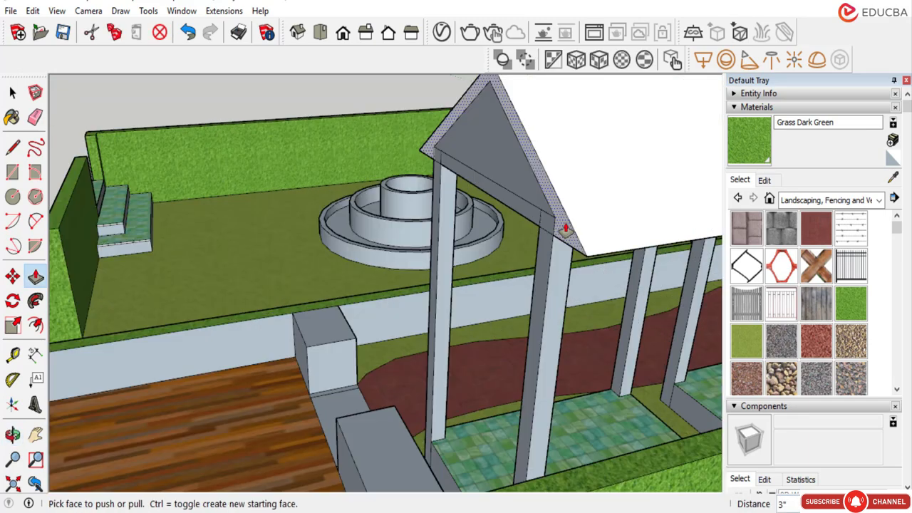
{"action": "left_click", "coordinate": [526, 240]}
{"action": "type", "text": "3"}
{"action": "key", "text": "Return"}
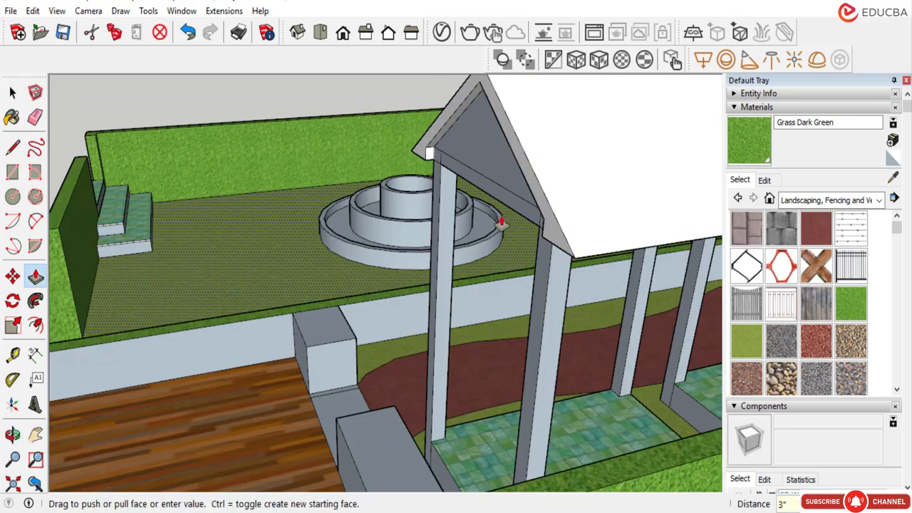
Delete the flat top face of the pergola beneath the pitched roof.
{"action": "key", "text": "space"}
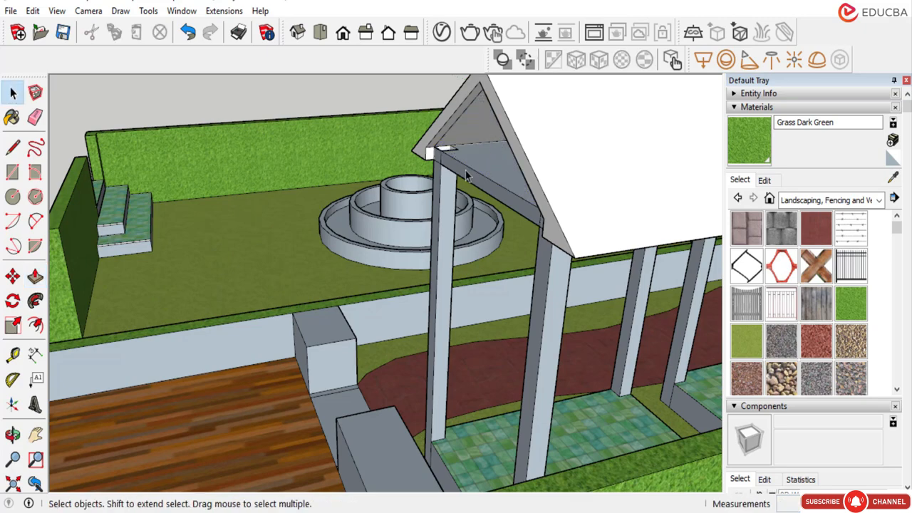
{"action": "middle_click_drag", "start_coordinate": [459, 169], "coordinate": [230, 166]}
{"action": "left_click", "coordinate": [398, 195]}
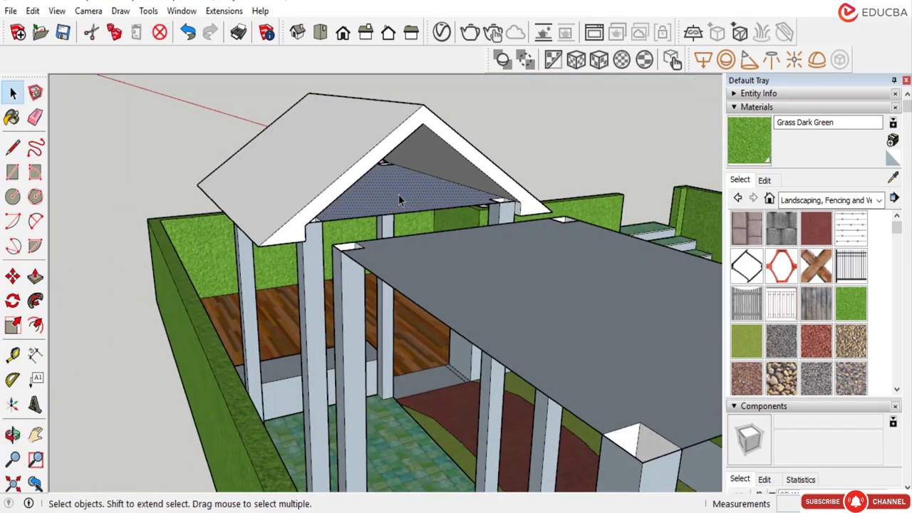
{"action": "key", "text": "Delete"}
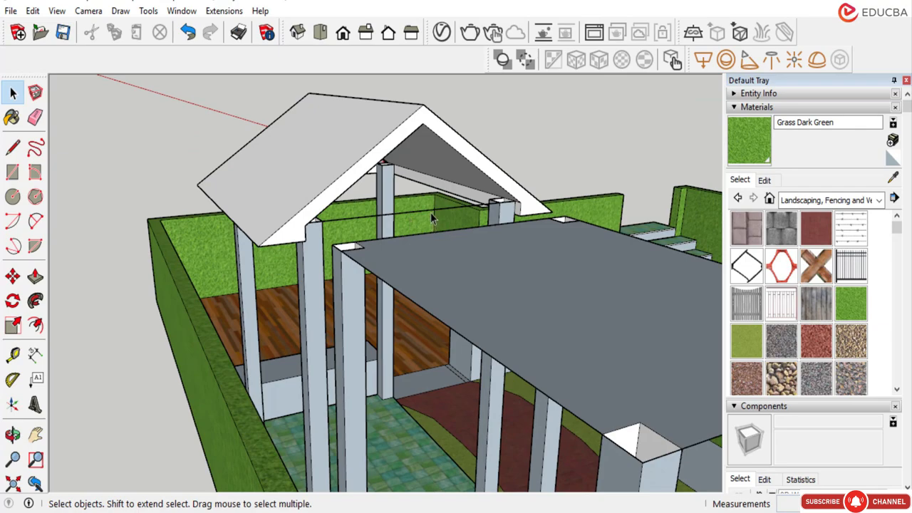
Copy the pitched roof 10' across onto the second pergola, using matching bottom post corners as reference points.
{"action": "mouse_move", "coordinate": [431, 219]}
{"action": "middle_mouse_down"}
{"action": "mouse_move", "coordinate": [424, 261]}
{"action": "mouse_move", "coordinate": [411, 213]}
{"action": "mouse_move", "coordinate": [244, 169]}
{"action": "mouse_move", "coordinate": [193, 67]}
{"action": "mouse_move", "coordinate": [193, 81]}
{"action": "middle_mouse_up"}
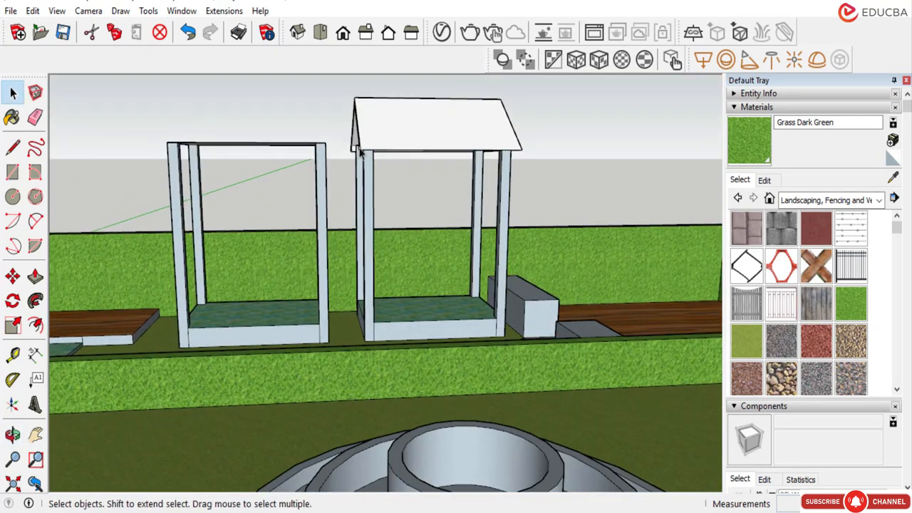
{"action": "left_click_drag", "start_coordinate": [486, 164], "coordinate": [554, 172]}
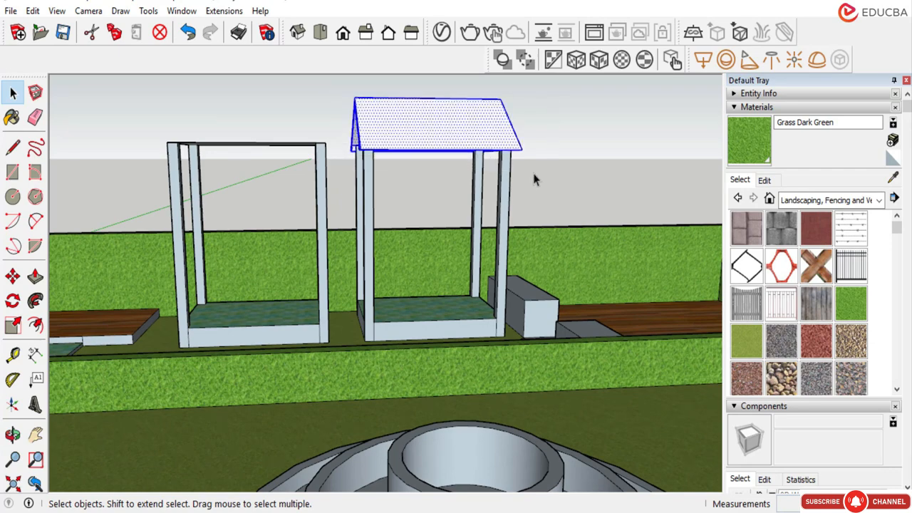
{"action": "left_click", "coordinate": [12, 275]}
{"action": "scroll", "coordinate": [520, 337], "scroll_direction": "up", "scroll_amount": 4}
{"action": "key", "text": "ctrl"}
{"action": "left_click", "coordinate": [483, 337]}
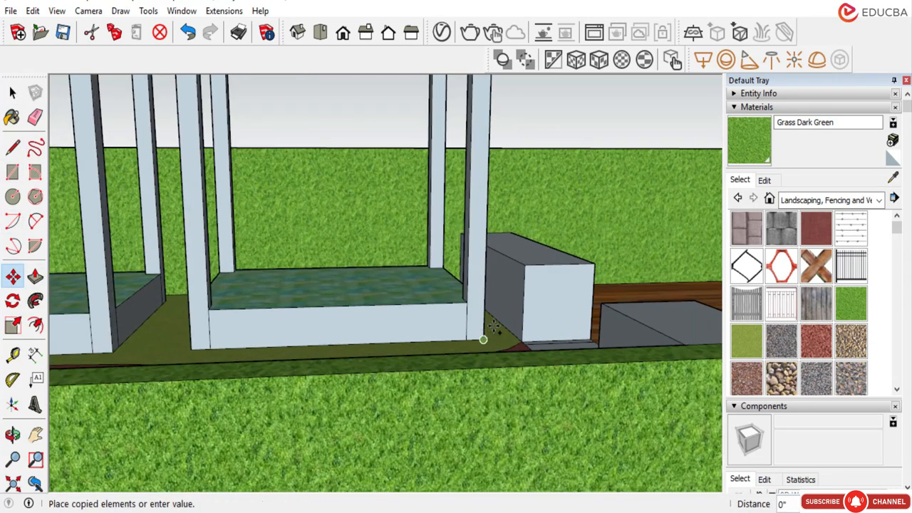
{"action": "scroll", "coordinate": [495, 332], "scroll_direction": "down", "scroll_amount": 1}
{"action": "scroll", "coordinate": [178, 339], "scroll_direction": "up", "scroll_amount": 2}
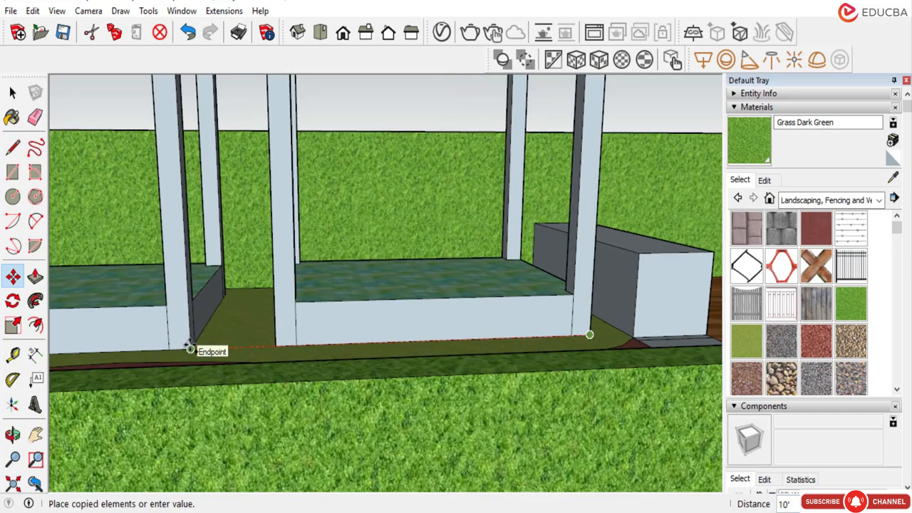
{"action": "left_click", "coordinate": [190, 348]}
Examine the two roofed pergolas and the overall garden model from several sides.
{"action": "scroll", "coordinate": [452, 311], "scroll_direction": "down", "scroll_amount": 5}
{"action": "middle_click_drag", "start_coordinate": [291, 252], "coordinate": [85, 243]}
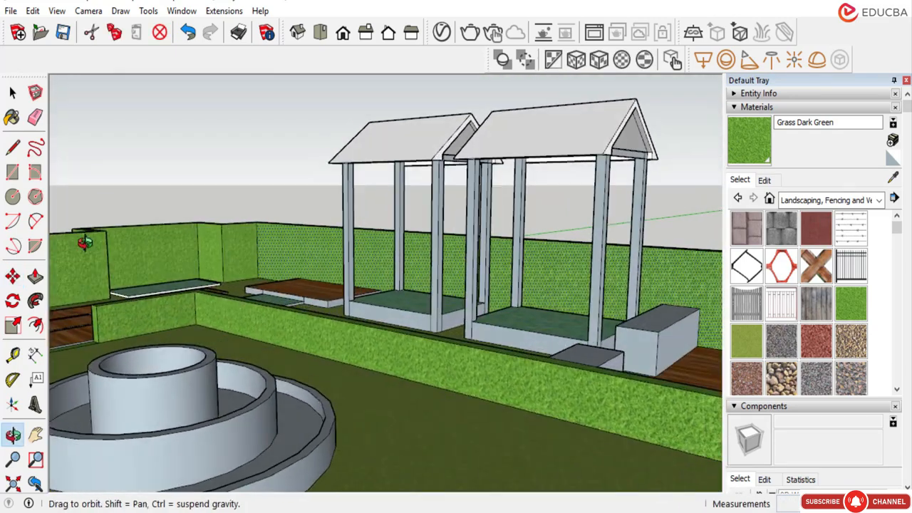
{"action": "scroll", "coordinate": [637, 134], "scroll_direction": "up", "scroll_amount": 3}
{"action": "scroll", "coordinate": [545, 197], "scroll_direction": "up", "scroll_amount": 2}
{"action": "scroll", "coordinate": [431, 253], "scroll_direction": "down", "scroll_amount": 2}
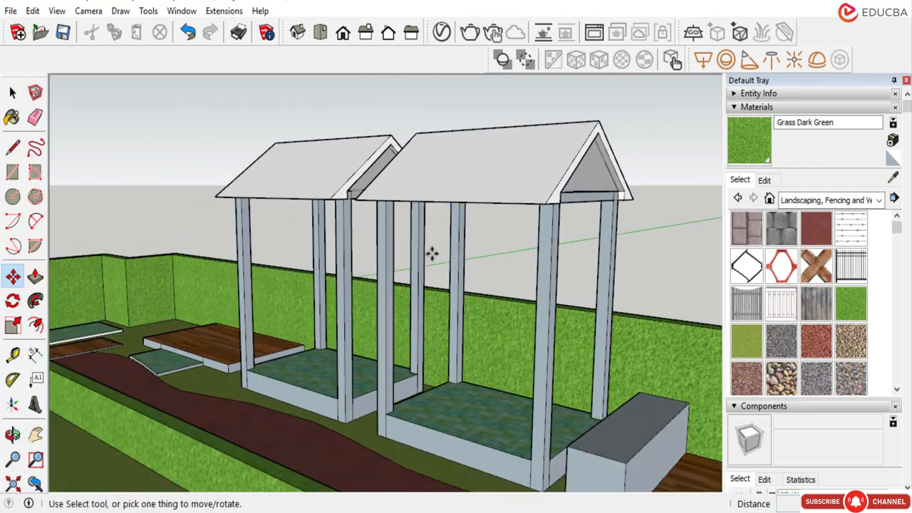
{"action": "scroll", "coordinate": [431, 254], "scroll_direction": "down", "scroll_amount": 3}
{"action": "middle_click_drag", "start_coordinate": [335, 271], "coordinate": [643, 290]}
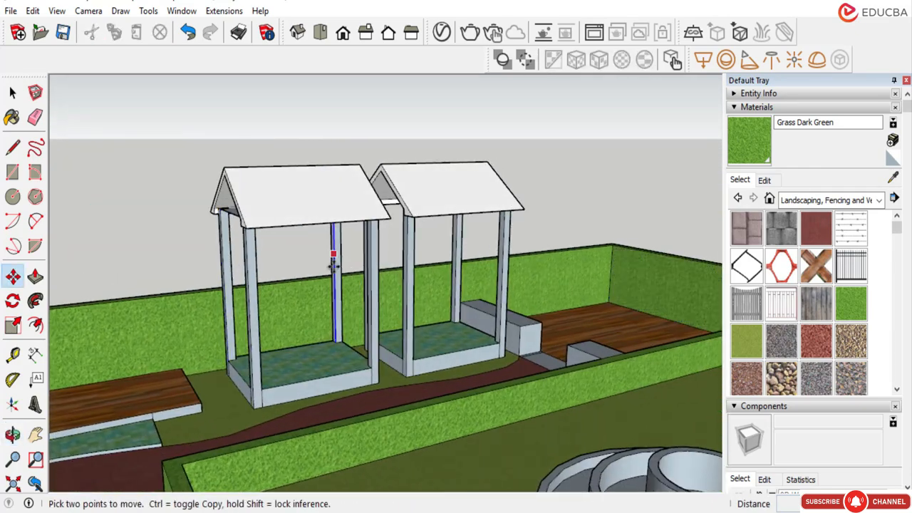
{"action": "scroll", "coordinate": [333, 265], "scroll_direction": "down", "scroll_amount": 3}
{"action": "scroll", "coordinate": [314, 206], "scroll_direction": "down", "scroll_amount": 4}
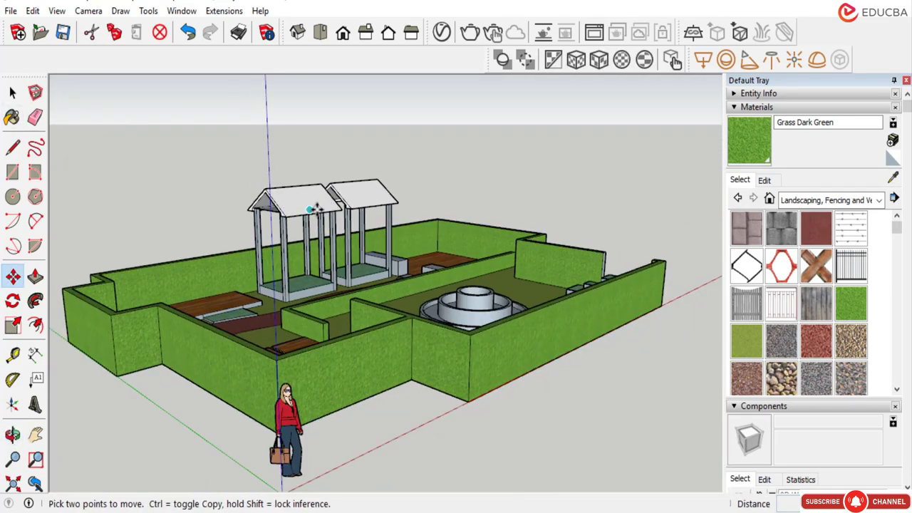
{"action": "middle_click_drag", "start_coordinate": [168, 282], "coordinate": [342, 280]}
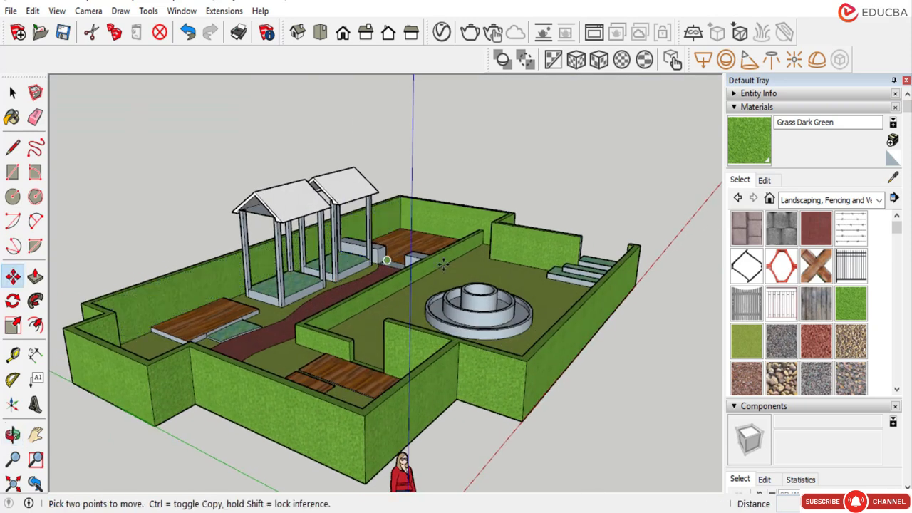
{"action": "left_click", "coordinate": [24, 94]}
{"action": "middle_click_drag", "start_coordinate": [349, 214], "coordinate": [411, 200]}
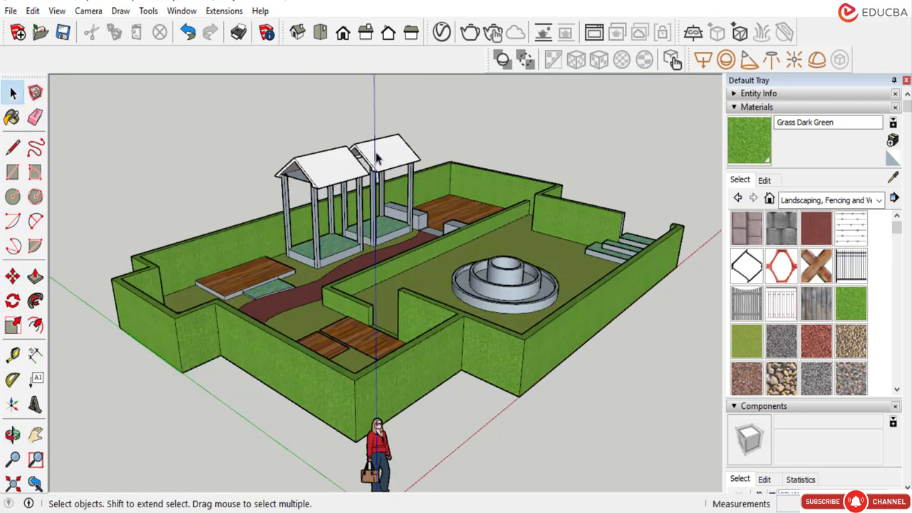
{"action": "scroll", "coordinate": [376, 158], "scroll_direction": "up", "scroll_amount": 3}
{"action": "middle_click_drag", "start_coordinate": [366, 165], "coordinate": [348, 229]}
{"action": "middle_click_drag", "start_coordinate": [320, 176], "coordinate": [410, 158]}
Paint the pitched roofs of both pergolas with the Roofing Scalloped Ornate material from the Roofing collection.
{"action": "left_click", "coordinate": [741, 178]}
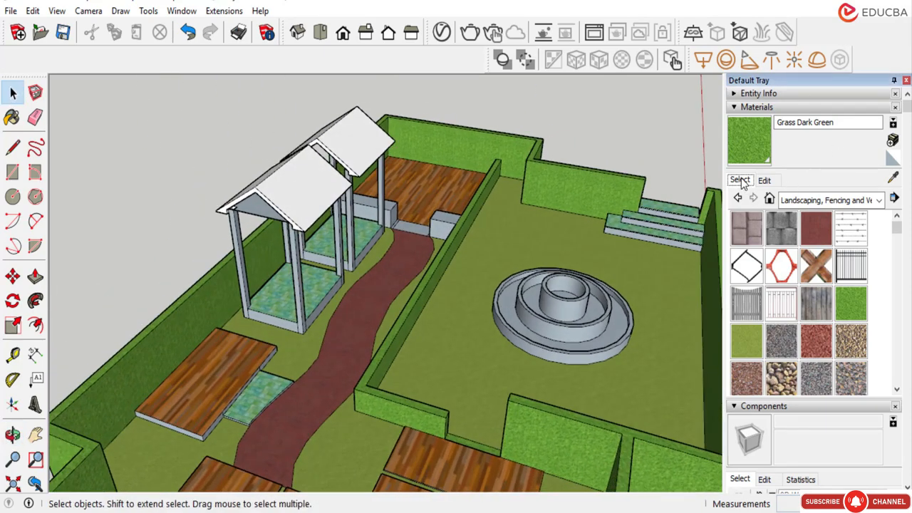
{"action": "left_click", "coordinate": [806, 202]}
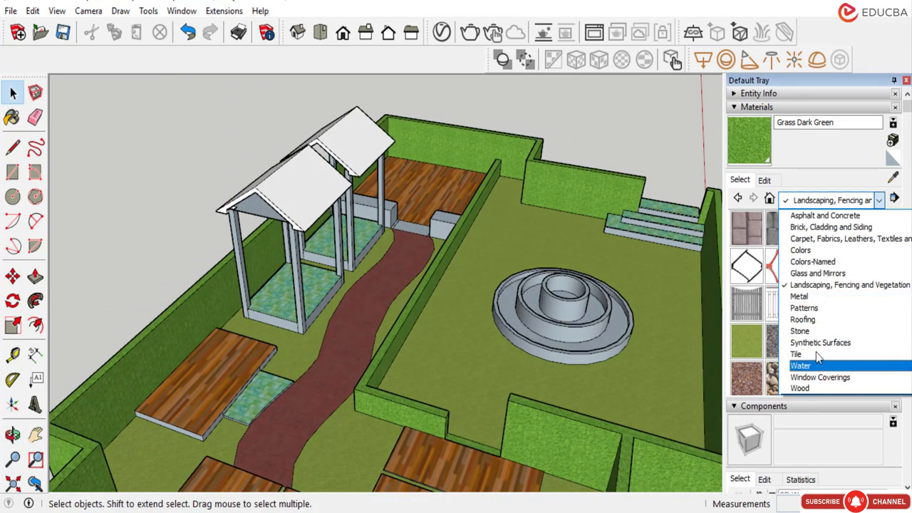
{"action": "left_click", "coordinate": [809, 321]}
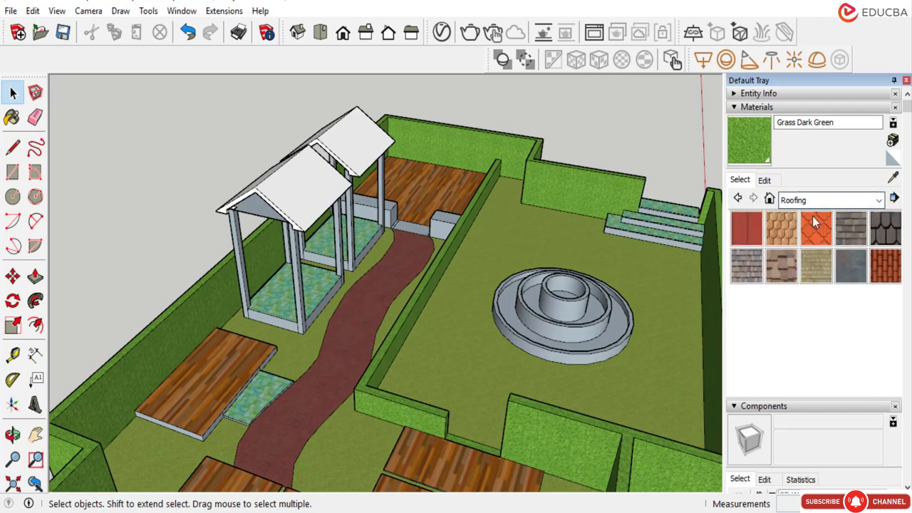
{"action": "left_click", "coordinate": [820, 236]}
{"action": "scroll", "coordinate": [328, 199], "scroll_direction": "up", "scroll_amount": 3}
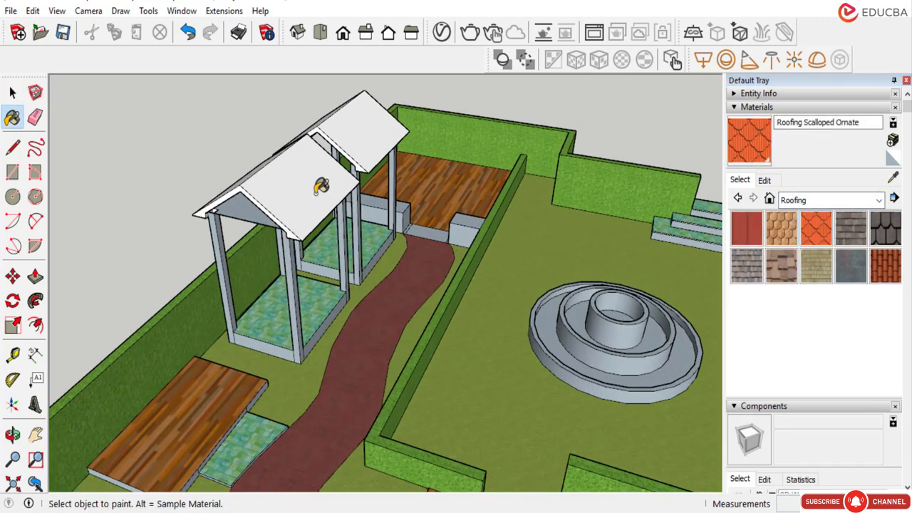
{"action": "left_click", "coordinate": [332, 184]}
Examine the roofed pergolas, fountain, steps and hedge walls of the garden model from several sides.
{"action": "scroll", "coordinate": [220, 168], "scroll_direction": "down", "scroll_amount": 6}
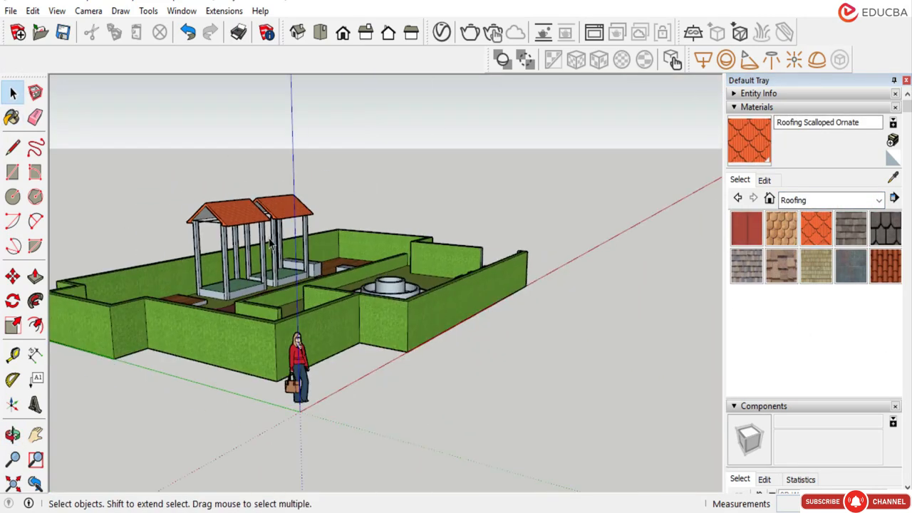
{"action": "middle_click_drag", "start_coordinate": [220, 238], "coordinate": [255, 312]}
{"action": "middle_click_drag", "start_coordinate": [285, 270], "coordinate": [285, 305]}
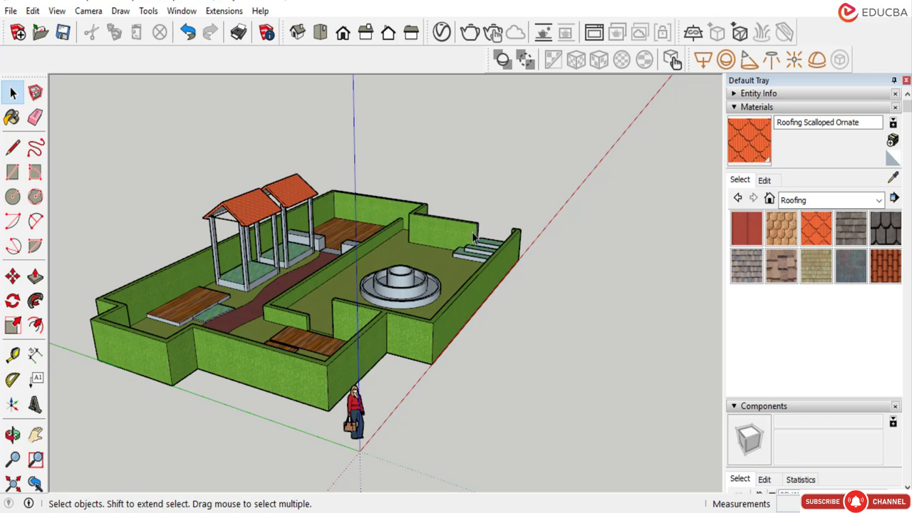
{"action": "scroll", "coordinate": [375, 280], "scroll_direction": "up", "scroll_amount": 2}
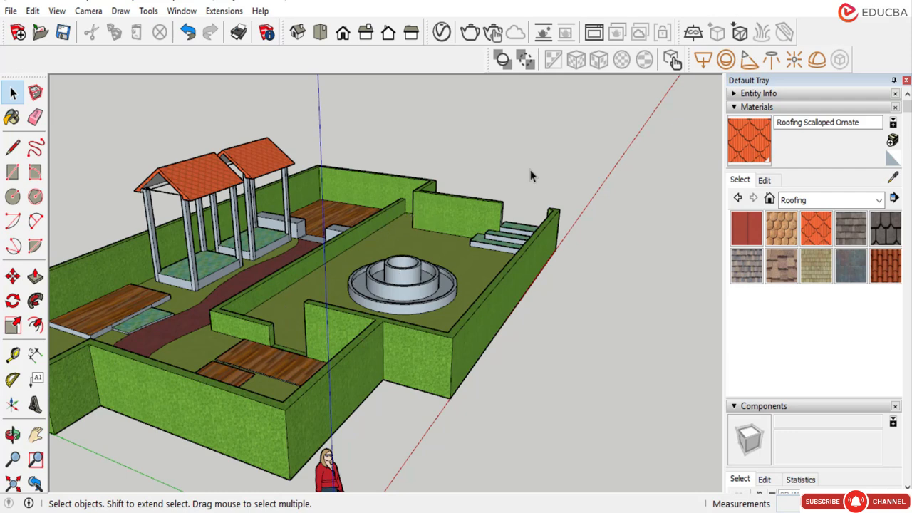
{"action": "scroll", "coordinate": [532, 176], "scroll_direction": "down", "scroll_amount": 1}
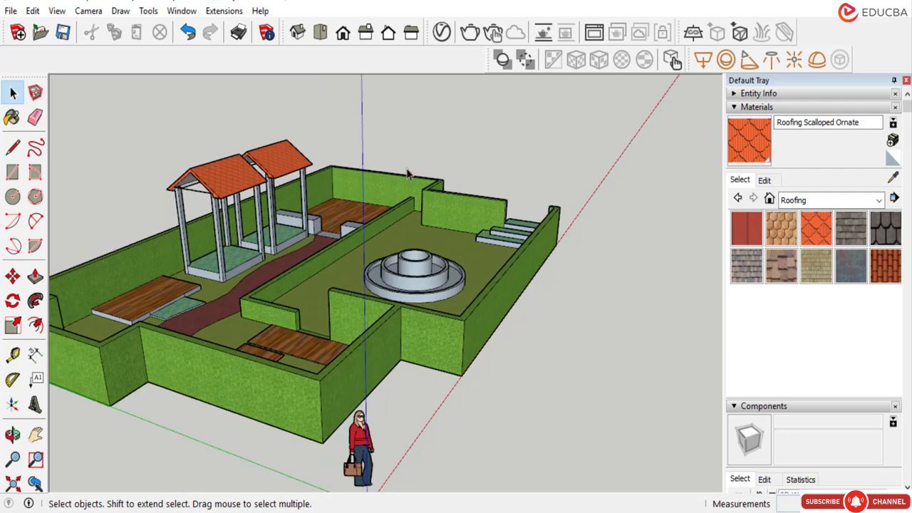
{"action": "scroll", "coordinate": [326, 365], "scroll_direction": "down", "scroll_amount": 2}
{"action": "middle_click_drag", "start_coordinate": [326, 365], "coordinate": [136, 269]}
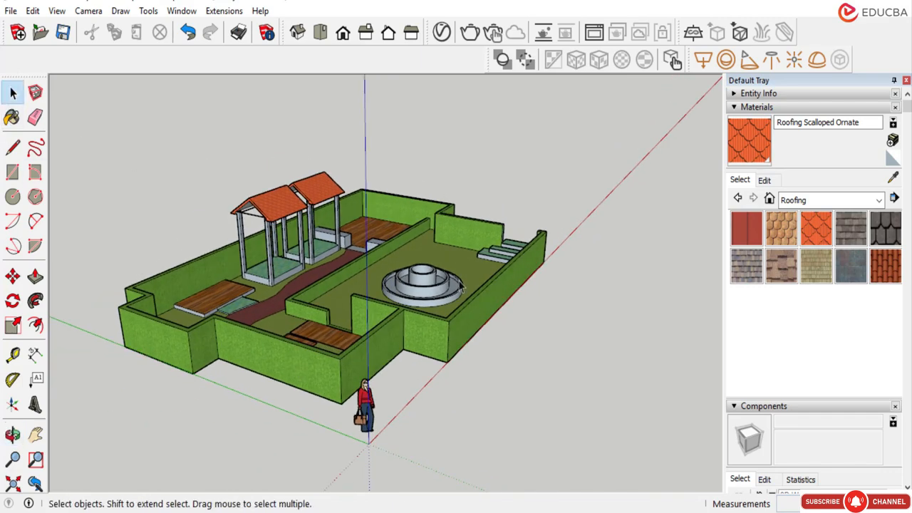
{"action": "scroll", "coordinate": [421, 284], "scroll_direction": "up", "scroll_amount": 3}
{"action": "scroll", "coordinate": [420, 284], "scroll_direction": "up", "scroll_amount": 2}
{"action": "scroll", "coordinate": [408, 288], "scroll_direction": "down", "scroll_amount": 1}
{"action": "middle_click_drag", "start_coordinate": [408, 288], "coordinate": [349, 358]}
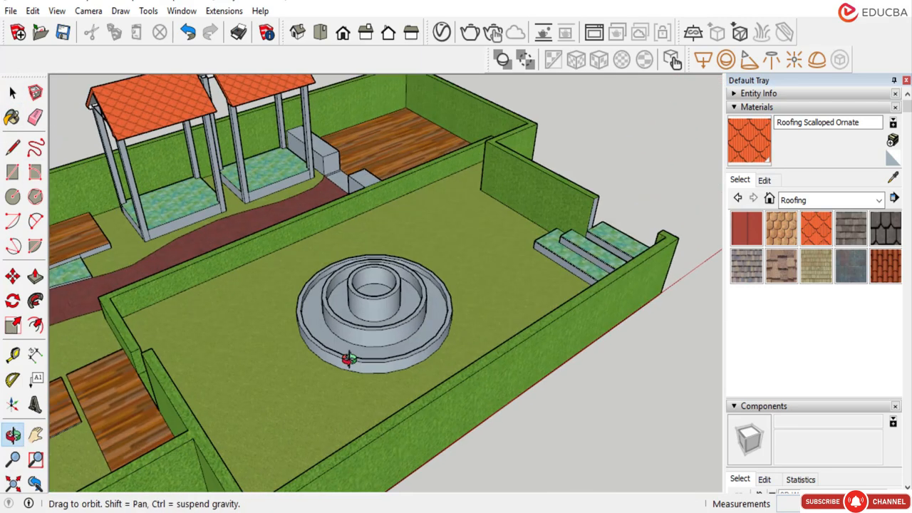
{"action": "scroll", "coordinate": [379, 288], "scroll_direction": "down", "scroll_amount": 1}
{"action": "middle_click_drag", "start_coordinate": [379, 288], "coordinate": [377, 266]}
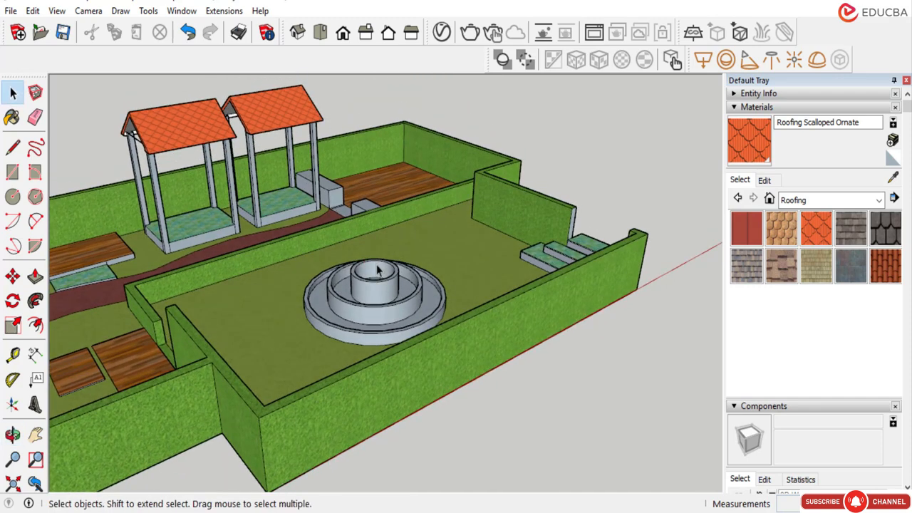
{"action": "scroll", "coordinate": [482, 225], "scroll_direction": "down", "scroll_amount": 3}
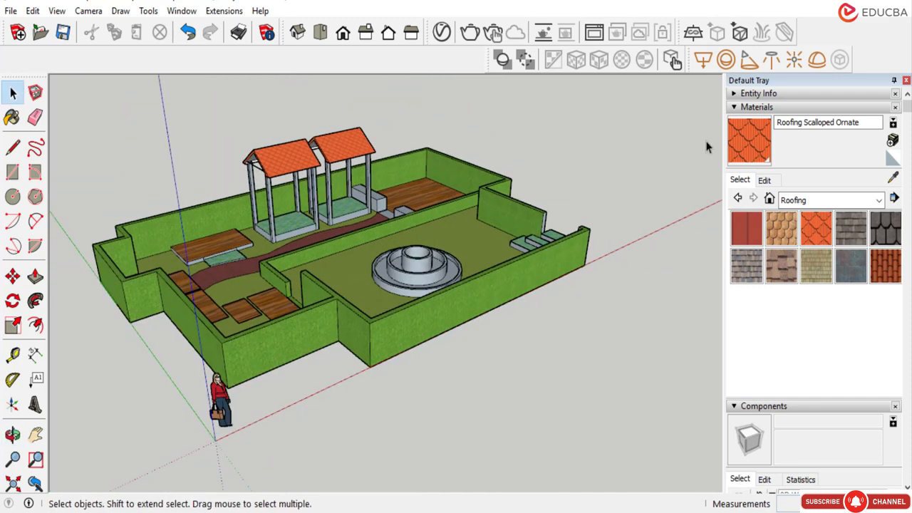
Insert the Bench component from the Components Sampler on the fountain lawn, in the corner of the low hedge.
{"action": "left_click", "coordinate": [732, 108]}
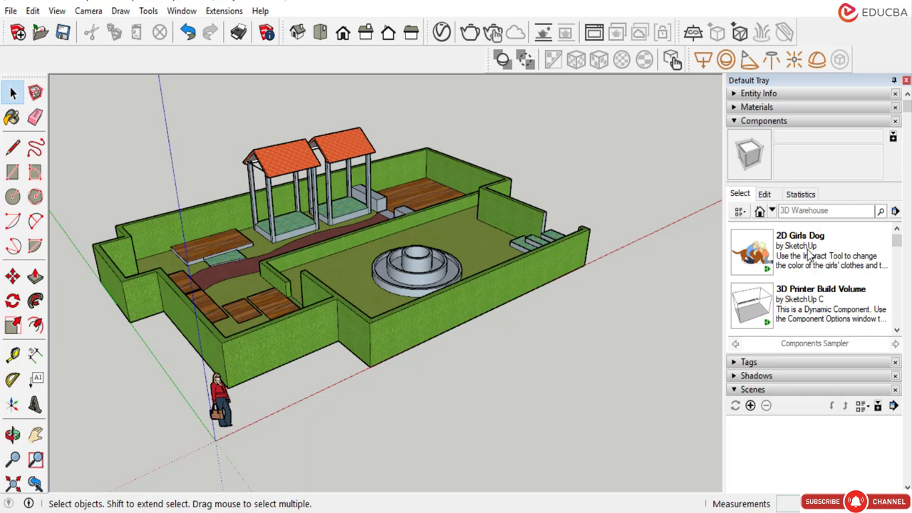
{"action": "scroll", "coordinate": [804, 258], "scroll_direction": "down", "scroll_amount": 2}
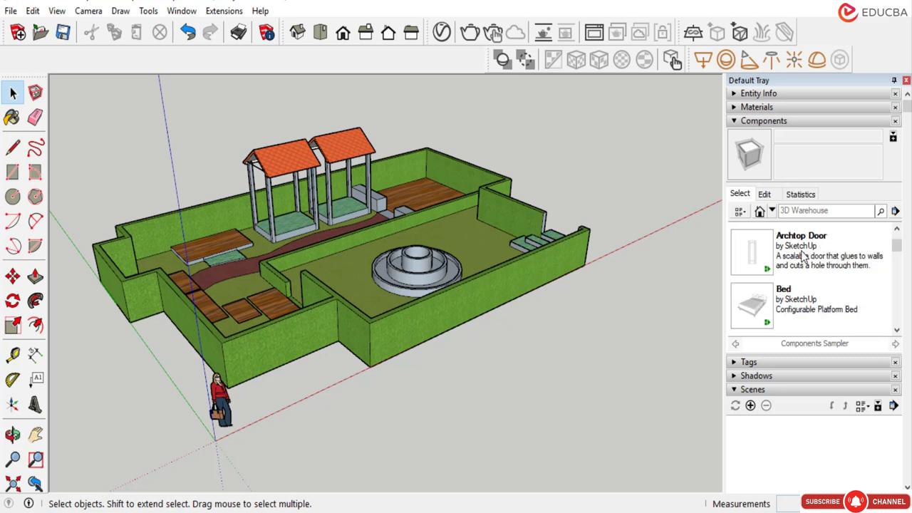
{"action": "scroll", "coordinate": [804, 281], "scroll_direction": "down", "scroll_amount": 1}
{"action": "left_click", "coordinate": [797, 311]}
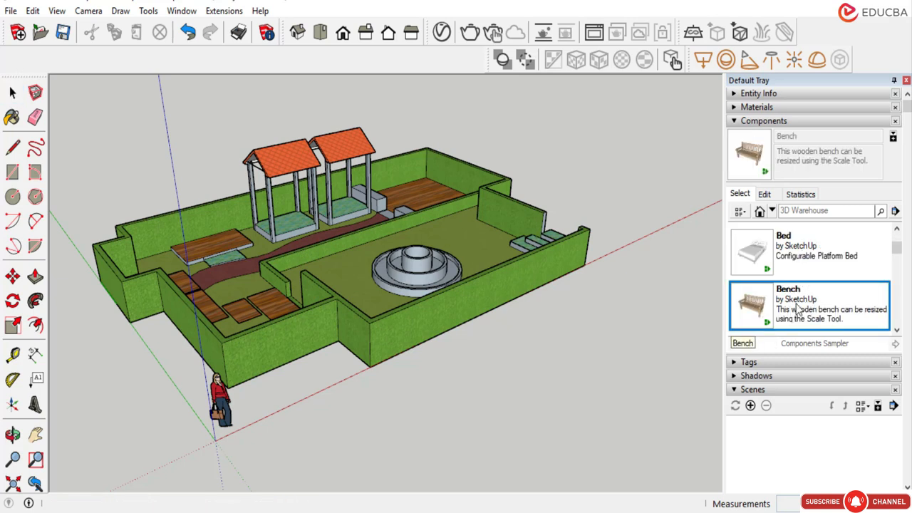
{"action": "scroll", "coordinate": [300, 277], "scroll_direction": "up", "scroll_amount": 8}
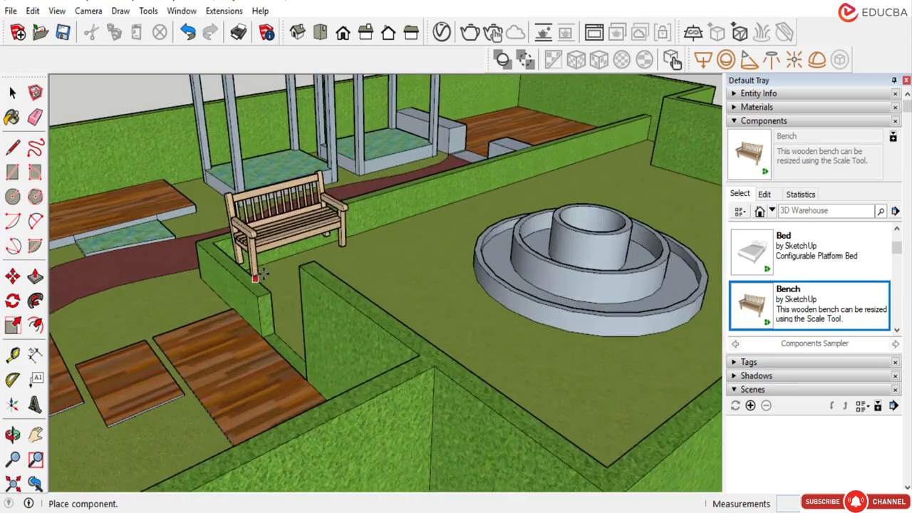
{"action": "middle_click_drag", "start_coordinate": [308, 328], "coordinate": [169, 326]}
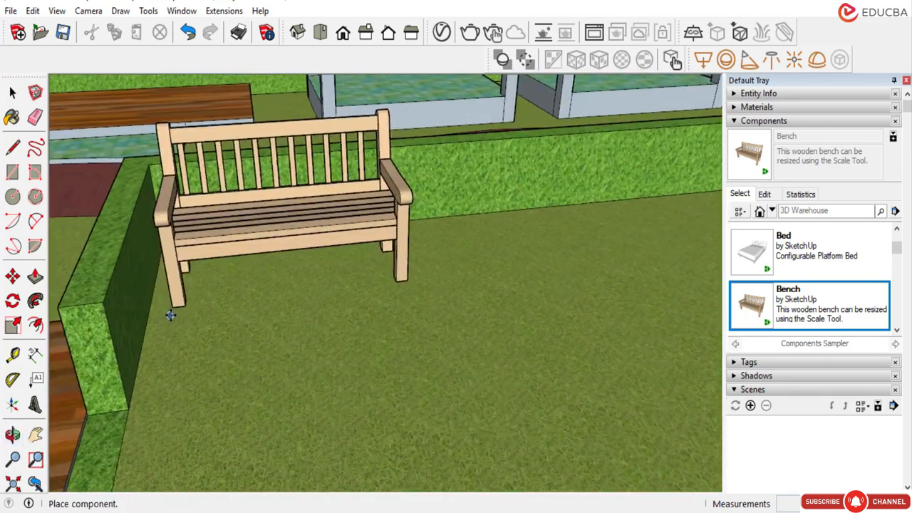
{"action": "left_click", "coordinate": [168, 294]}
{"action": "middle_click_drag", "start_coordinate": [169, 293], "coordinate": [391, 234]}
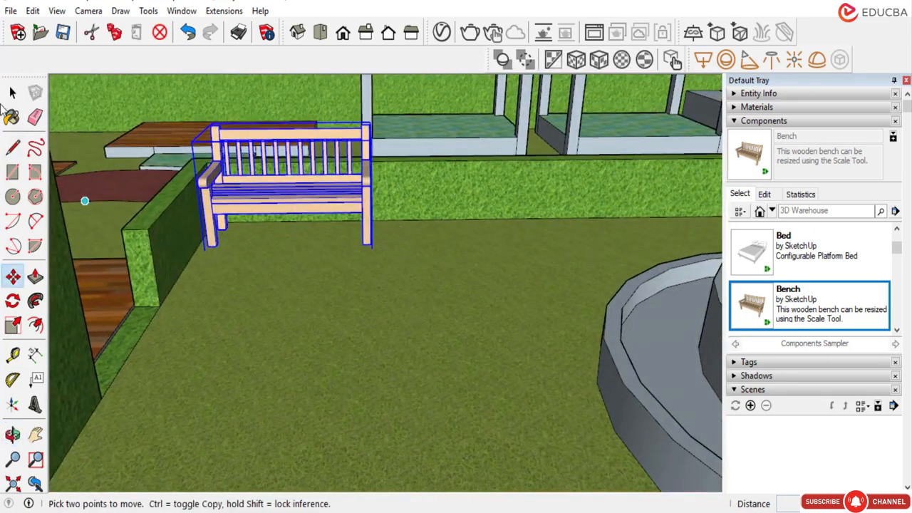
{"action": "left_click", "coordinate": [12, 93]}
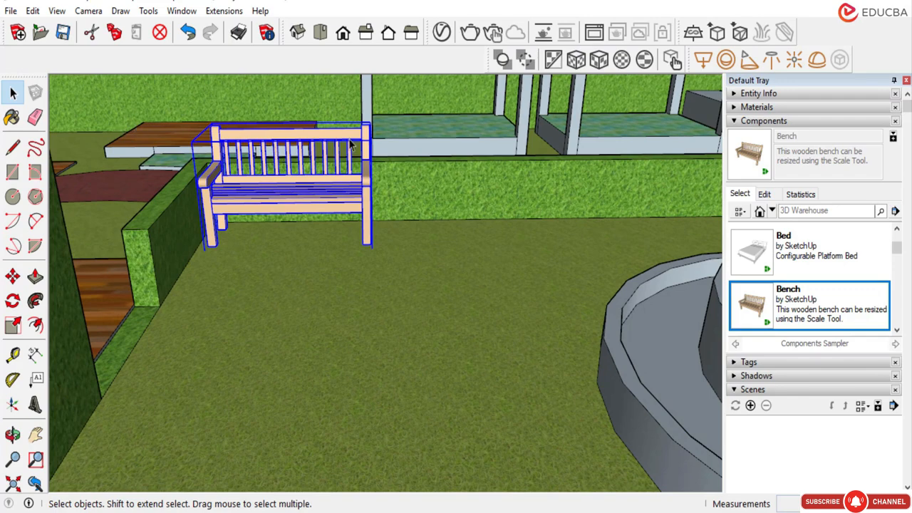
Scale the bench's length along the red axis by a factor of 1.5.
{"action": "middle_click_drag", "start_coordinate": [262, 163], "coordinate": [245, 98]}
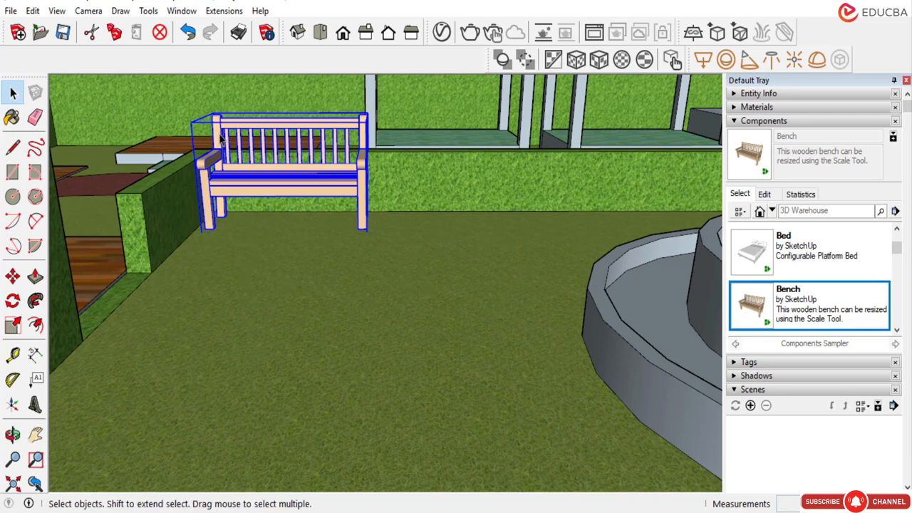
{"action": "left_click", "coordinate": [12, 325]}
{"action": "scroll", "coordinate": [373, 168], "scroll_direction": "up", "scroll_amount": 2}
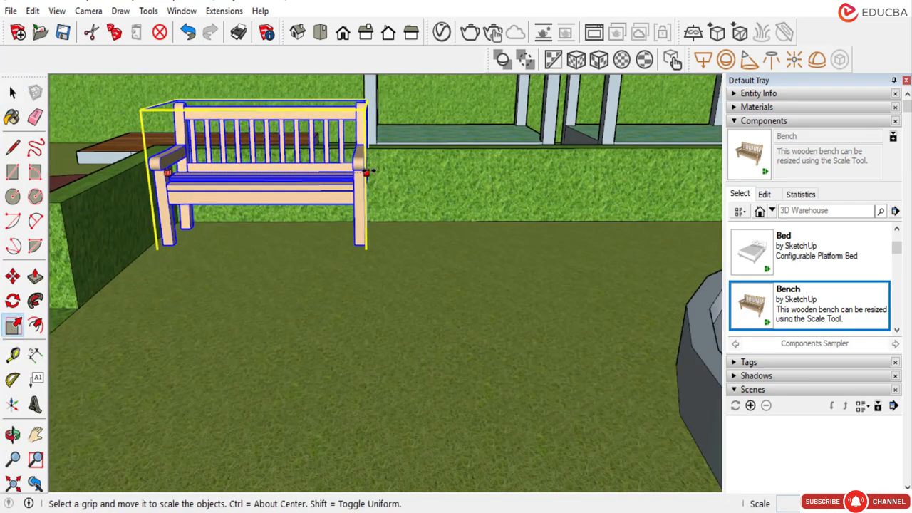
{"action": "left_click_drag", "start_coordinate": [366, 171], "coordinate": [429, 173]}
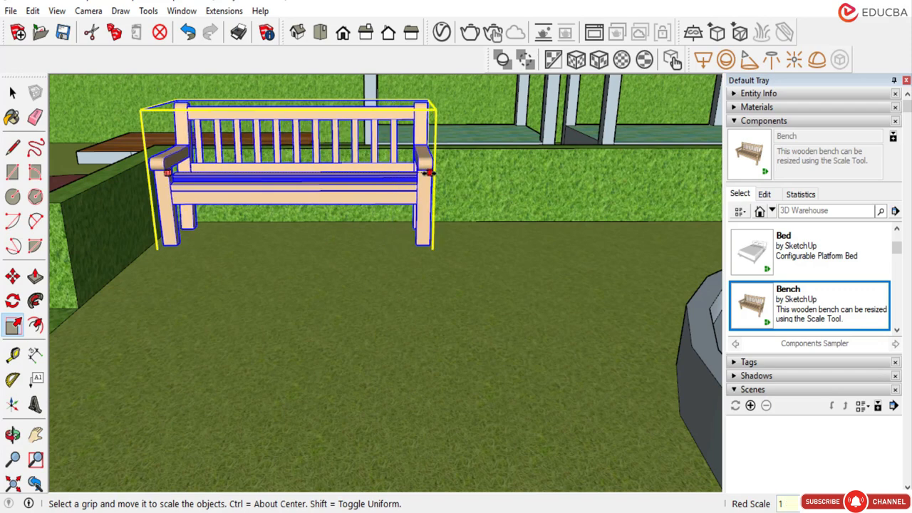
{"action": "key", "text": "Return"}
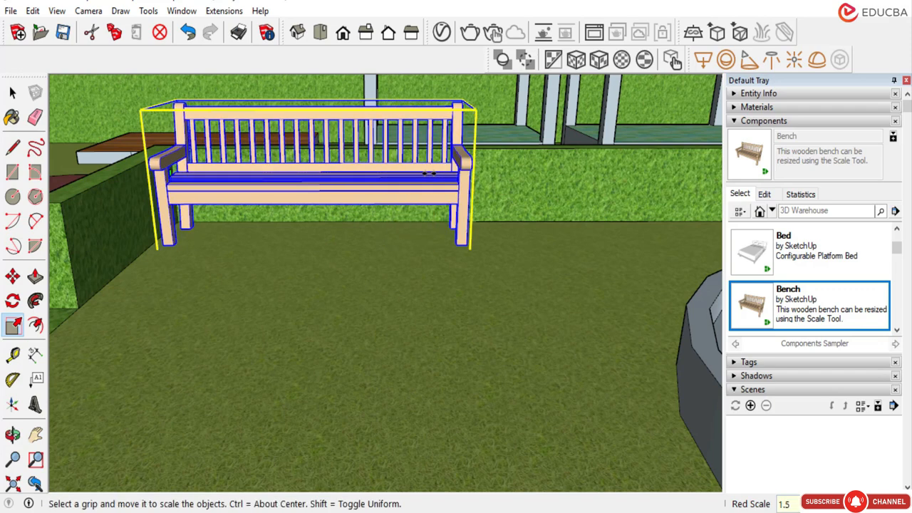
Copy the lengthened bench along the red axis to the far end of the low hedge beside the fountain lawn.
{"action": "scroll", "coordinate": [413, 225], "scroll_direction": "down", "scroll_amount": 4}
{"action": "middle_click_drag", "start_coordinate": [411, 251], "coordinate": [519, 325]}
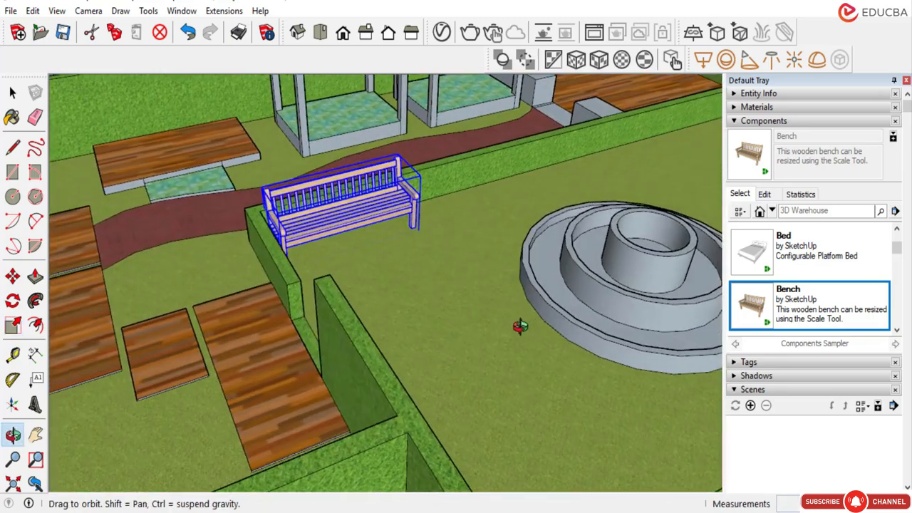
{"action": "scroll", "coordinate": [392, 277], "scroll_direction": "down", "scroll_amount": 2}
{"action": "key", "text": "space"}
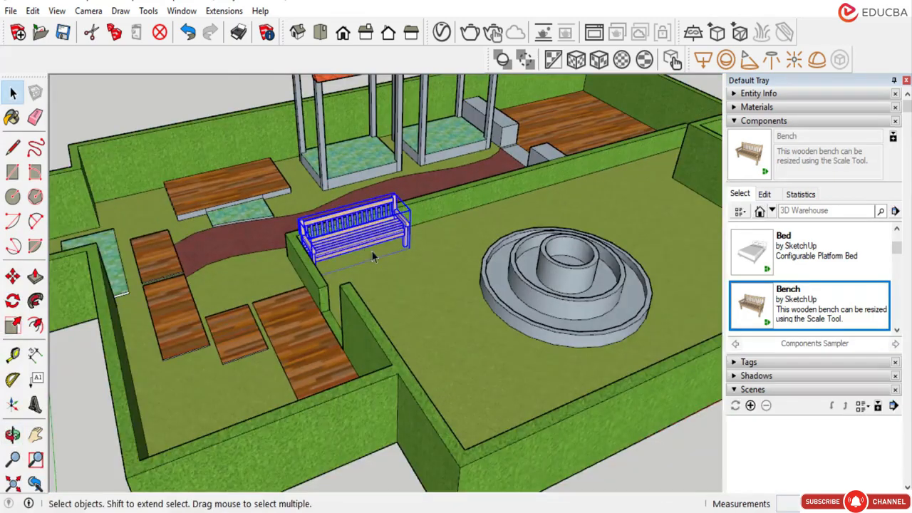
{"action": "left_click", "coordinate": [12, 277]}
{"action": "key", "text": "ctrl"}
{"action": "left_click", "coordinate": [403, 268]}
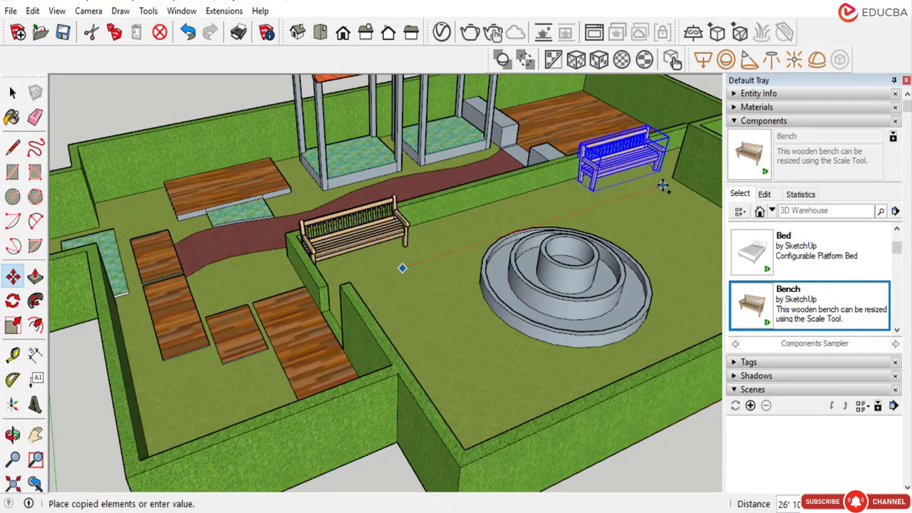
{"action": "left_click", "coordinate": [656, 203]}
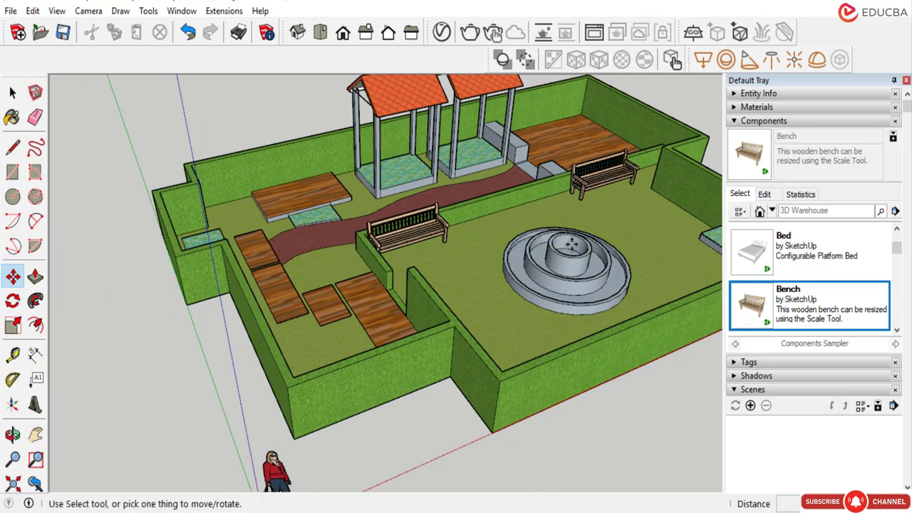
Place another Bench component on the lawn between the fountain and the short end hedge.
{"action": "middle_click_drag", "start_coordinate": [565, 244], "coordinate": [451, 244]}
{"action": "middle_click_drag", "start_coordinate": [561, 198], "coordinate": [254, 252]}
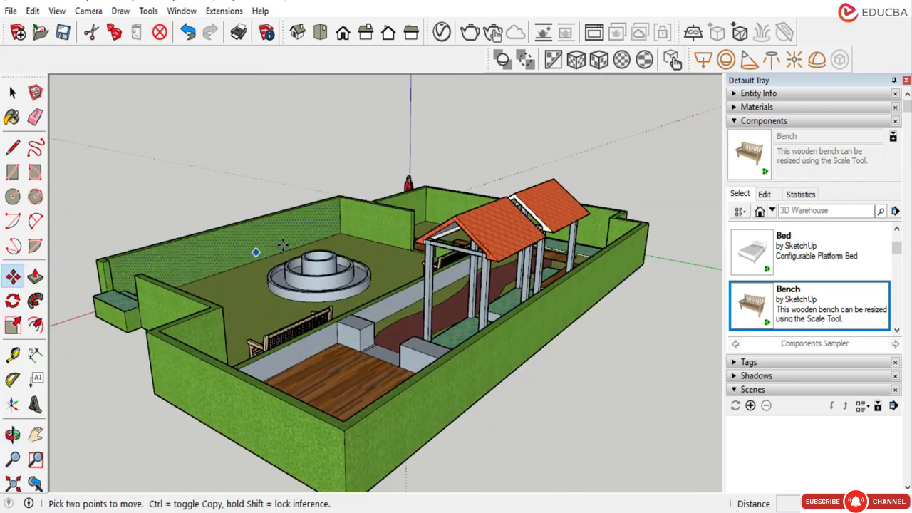
{"action": "scroll", "coordinate": [257, 252], "scroll_direction": "up", "scroll_amount": 3}
{"action": "scroll", "coordinate": [373, 252], "scroll_direction": "down", "scroll_amount": 1}
{"action": "left_click", "coordinate": [12, 93]}
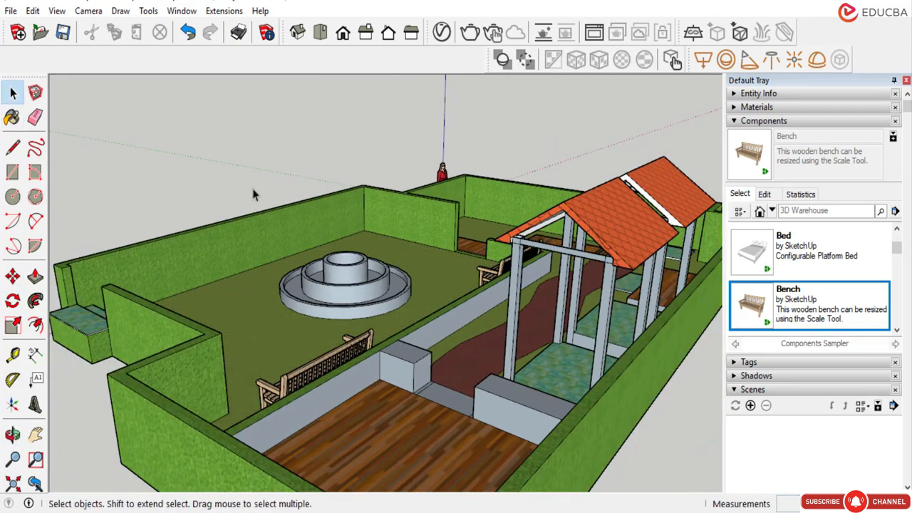
{"action": "scroll", "coordinate": [372, 268], "scroll_direction": "down", "scroll_amount": 1}
{"action": "mouse_move", "coordinate": [374, 280]}
{"action": "middle_mouse_down"}
{"action": "mouse_move", "coordinate": [384, 285]}
{"action": "mouse_move", "coordinate": [382, 272]}
{"action": "middle_mouse_up"}
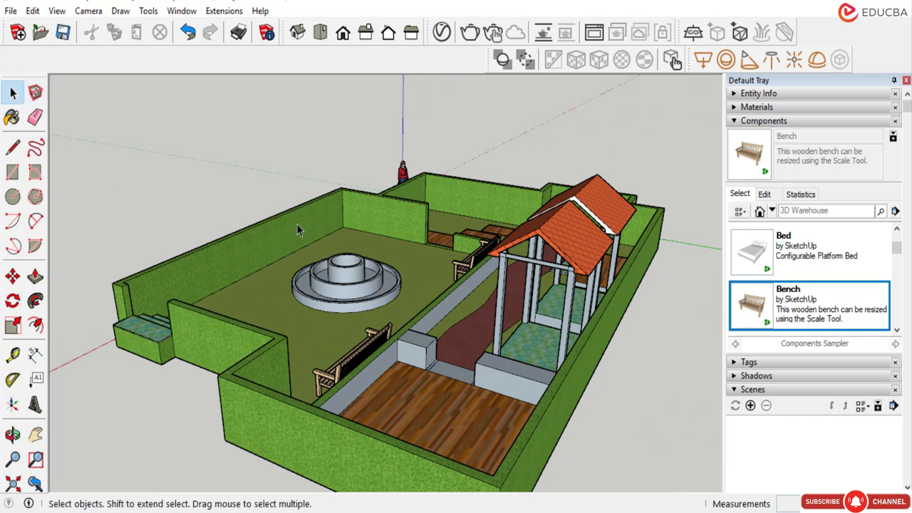
{"action": "scroll", "coordinate": [483, 272], "scroll_direction": "up", "scroll_amount": 2}
{"action": "left_click", "coordinate": [751, 306]}
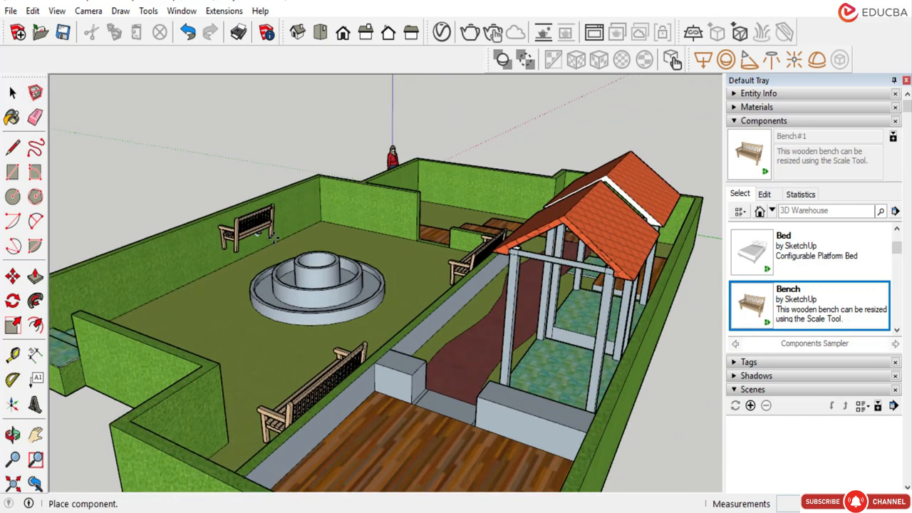
{"action": "scroll", "coordinate": [250, 225], "scroll_direction": "up", "scroll_amount": 3}
{"action": "scroll", "coordinate": [385, 243], "scroll_direction": "up", "scroll_amount": 3}
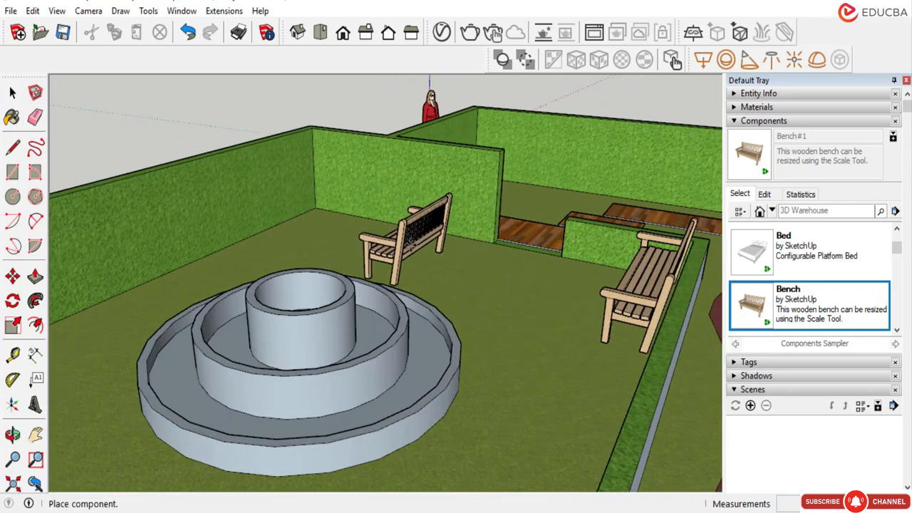
{"action": "left_click", "coordinate": [399, 284]}
Rotate the bench between the fountain and the short end hedge by about half a turn on the ground plane.
{"action": "left_click", "coordinate": [14, 92]}
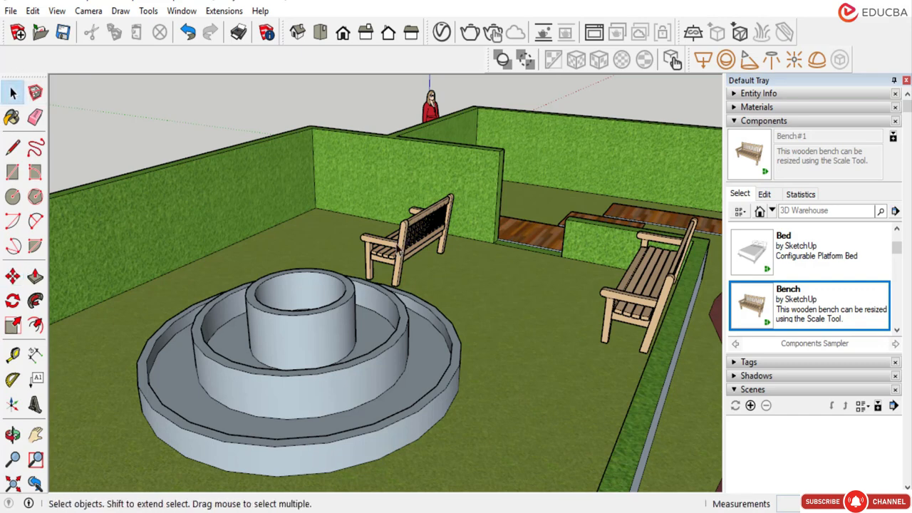
{"action": "left_click", "coordinate": [408, 239]}
{"action": "left_click", "coordinate": [12, 300]}
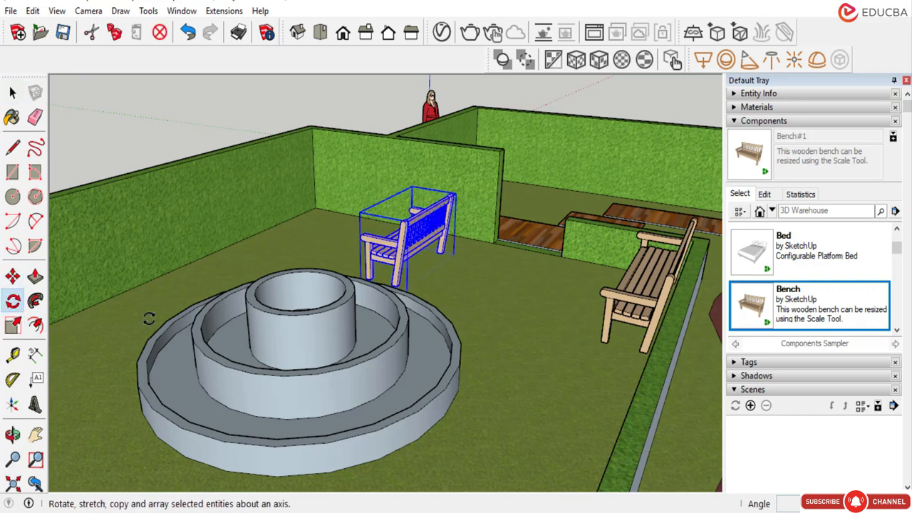
{"action": "left_click_drag", "start_coordinate": [433, 282], "coordinate": [508, 300]}
{"action": "left_click", "coordinate": [528, 307]}
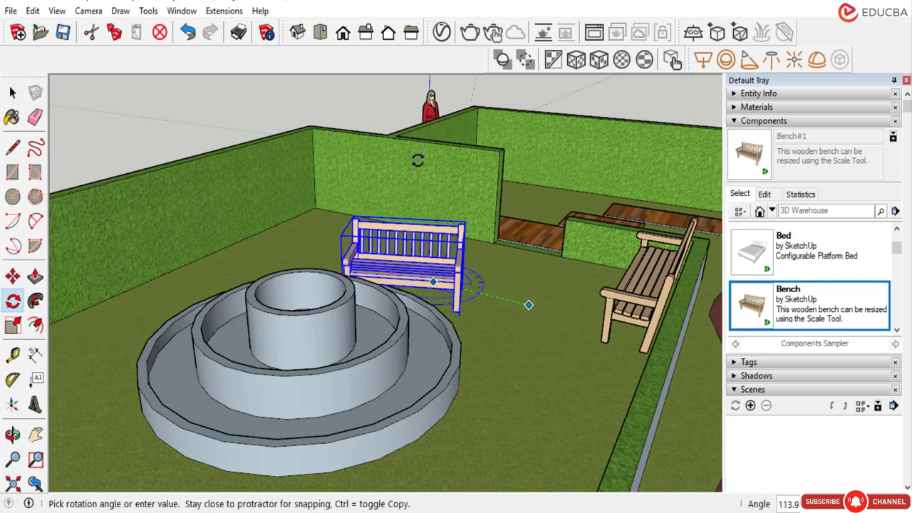
{"action": "scroll", "coordinate": [271, 243], "scroll_direction": "up", "scroll_amount": 2}
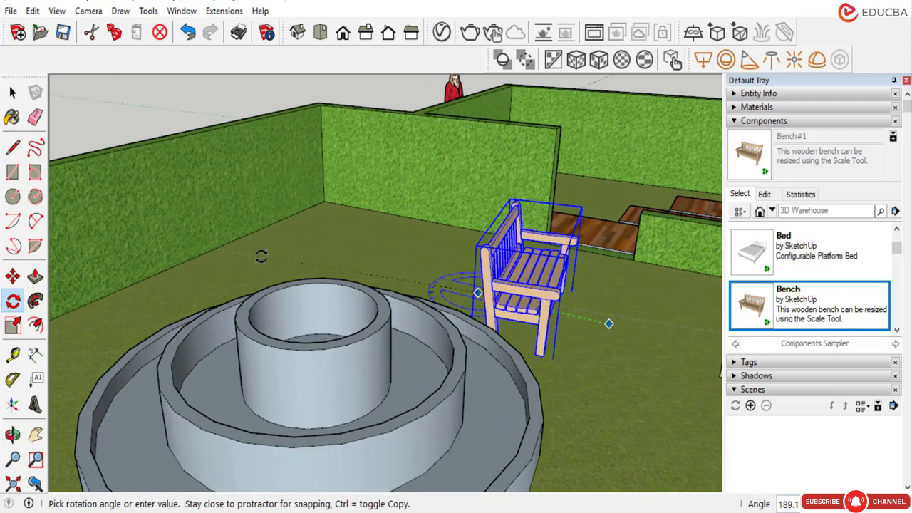
{"action": "left_click", "coordinate": [264, 254]}
Move the rotated bench across the lawn beside the short end hedge, close to the corner with the long outer hedge.
{"action": "left_click", "coordinate": [13, 93]}
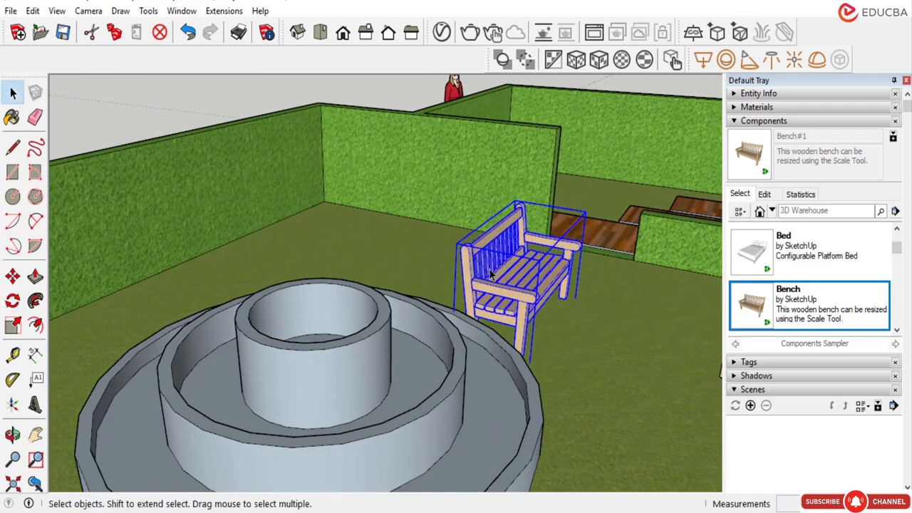
{"action": "left_click", "coordinate": [12, 277]}
{"action": "left_click", "coordinate": [527, 361]}
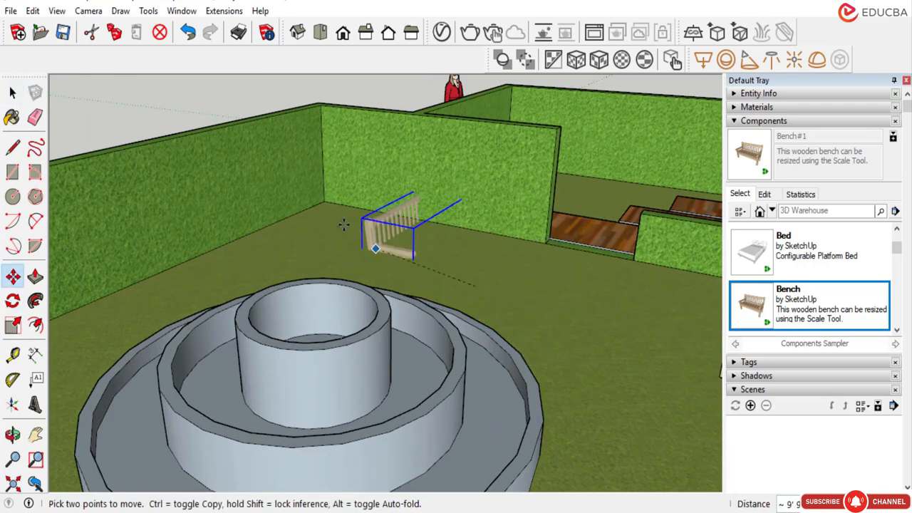
{"action": "scroll", "coordinate": [299, 228], "scroll_direction": "up", "scroll_amount": 3}
{"action": "scroll", "coordinate": [312, 232], "scroll_direction": "down", "scroll_amount": 3}
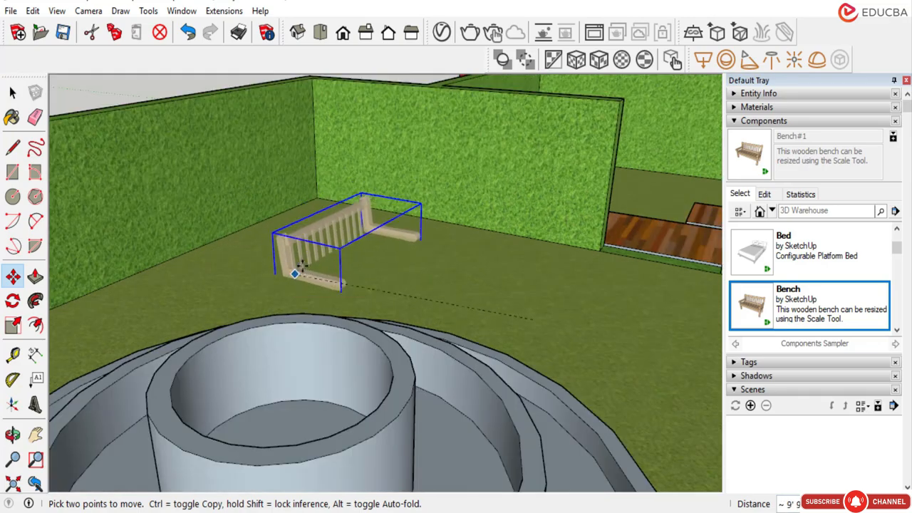
{"action": "left_click", "coordinate": [280, 247]}
Examine the bench arrangement around the fountain and the wooden platforms and ponds at the other end of the garden.
{"action": "scroll", "coordinate": [407, 173], "scroll_direction": "down", "scroll_amount": 4}
{"action": "middle_click_drag", "start_coordinate": [419, 211], "coordinate": [64, 236]}
{"action": "scroll", "coordinate": [285, 238], "scroll_direction": "down", "scroll_amount": 6}
{"action": "middle_click_drag", "start_coordinate": [334, 249], "coordinate": [656, 298]}
{"action": "middle_click_drag", "start_coordinate": [379, 309], "coordinate": [680, 281]}
{"action": "middle_click_drag", "start_coordinate": [420, 324], "coordinate": [578, 330]}
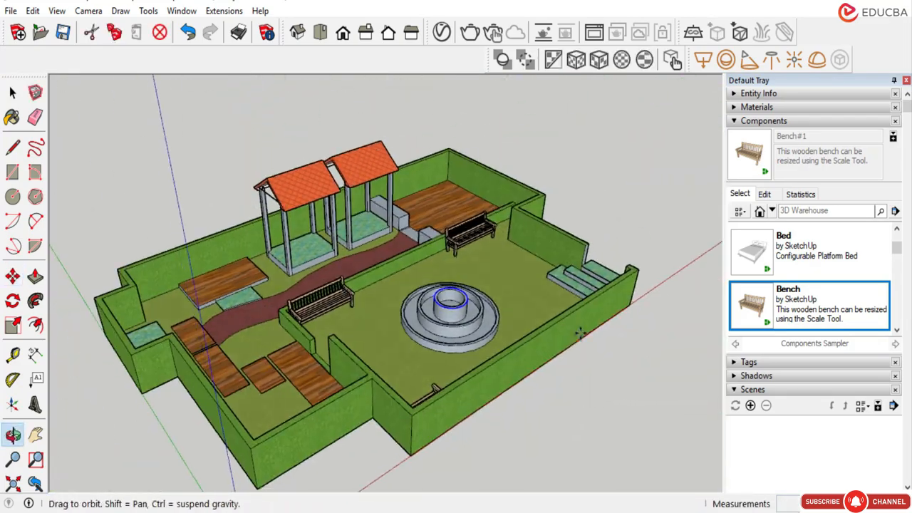
{"action": "scroll", "coordinate": [502, 292], "scroll_direction": "up", "scroll_amount": 3}
{"action": "scroll", "coordinate": [510, 218], "scroll_direction": "up", "scroll_amount": 1}
{"action": "scroll", "coordinate": [509, 211], "scroll_direction": "down", "scroll_amount": 3}
{"action": "middle_click_drag", "start_coordinate": [474, 235], "coordinate": [519, 248]}
{"action": "middle_click_drag", "start_coordinate": [374, 277], "coordinate": [130, 297]}
{"action": "scroll", "coordinate": [127, 295], "scroll_direction": "up", "scroll_amount": 2}
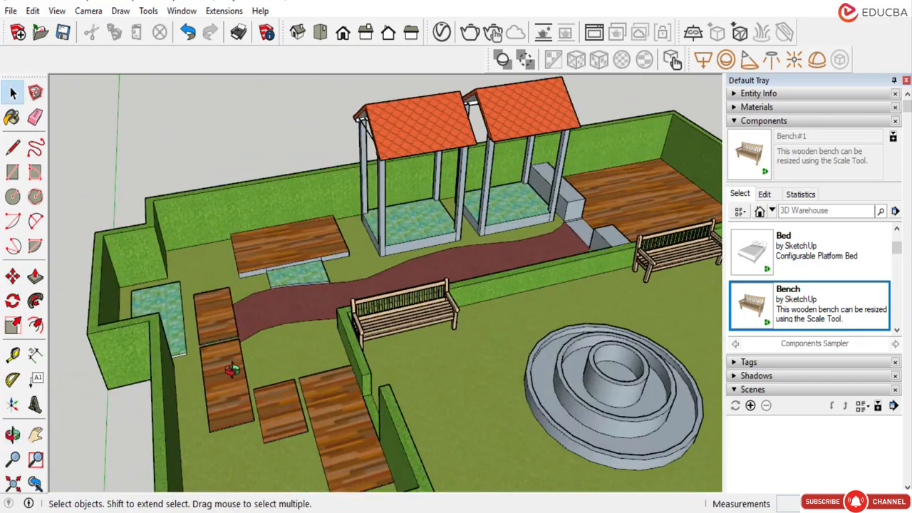
{"action": "middle_click_drag", "start_coordinate": [232, 370], "coordinate": [168, 283]}
{"action": "middle_click_drag", "start_coordinate": [177, 316], "coordinate": [128, 346]}
{"action": "scroll", "coordinate": [186, 288], "scroll_direction": "up", "scroll_amount": 4}
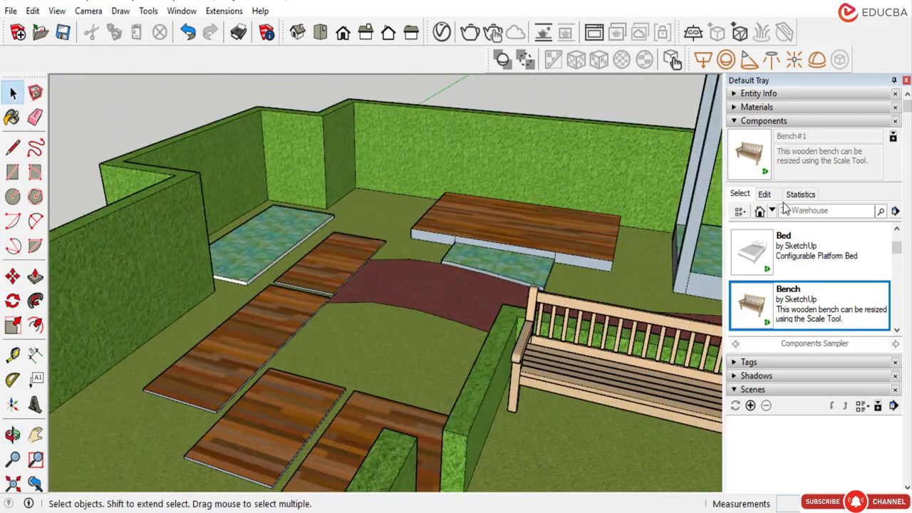
Search the 3D Warehouse components for "swings" and pick the wooden bench swing with the A-shaped frame for placement.
{"action": "scroll", "coordinate": [782, 281], "scroll_direction": "down", "scroll_amount": 6}
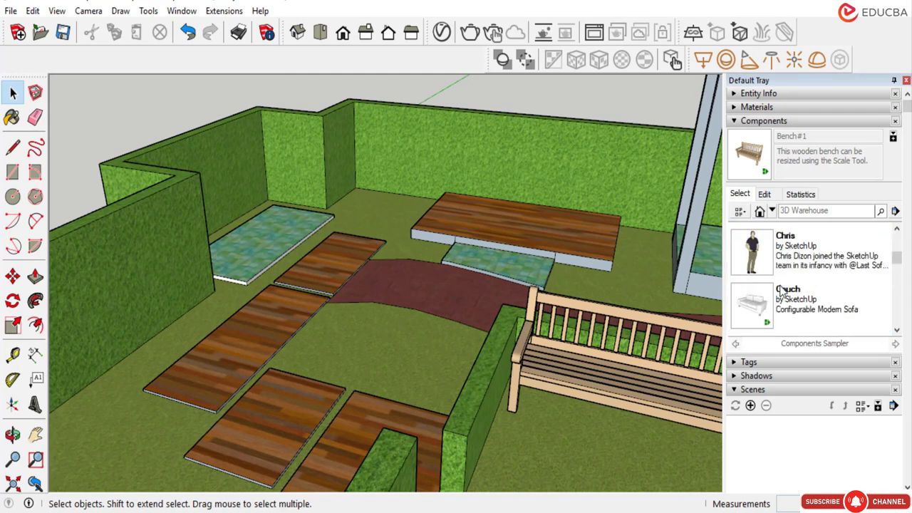
{"action": "scroll", "coordinate": [781, 290], "scroll_direction": "down", "scroll_amount": 5}
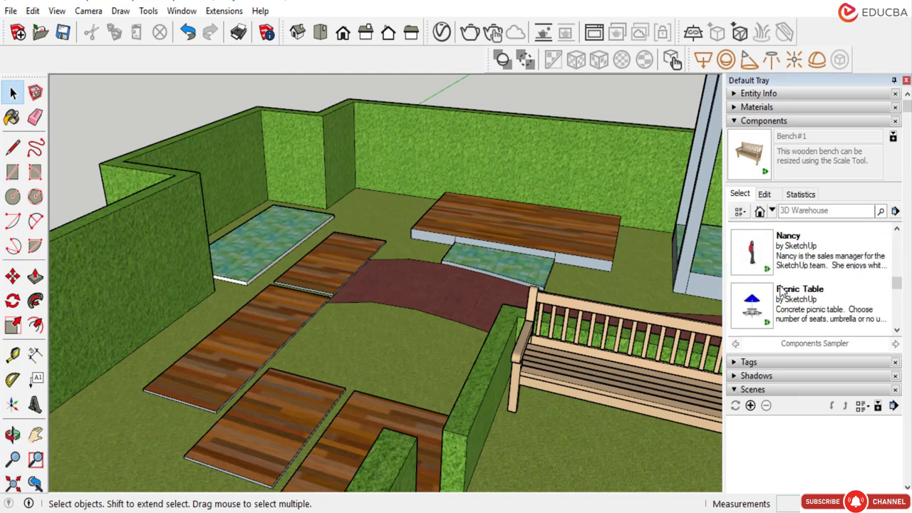
{"action": "scroll", "coordinate": [781, 290], "scroll_direction": "down", "scroll_amount": 5}
{"action": "left_click", "coordinate": [806, 211]}
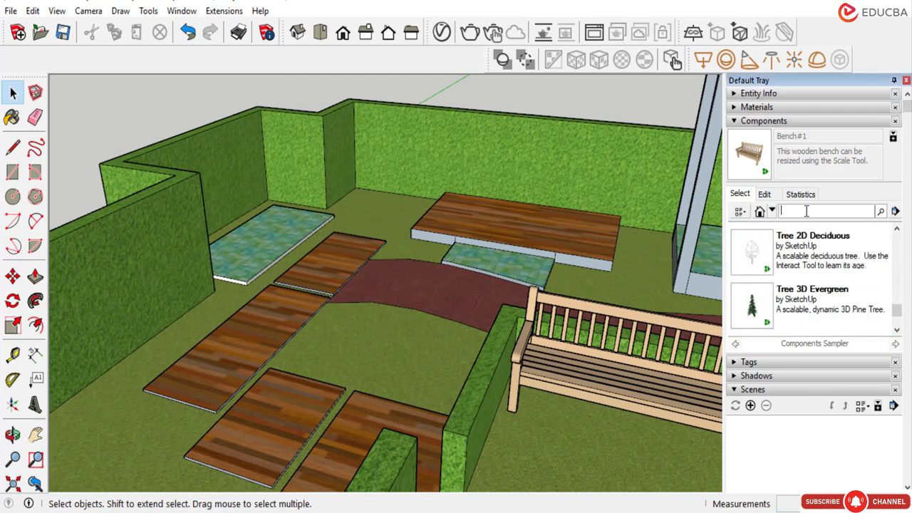
{"action": "type", "text": "swings"}
{"action": "key", "text": "Return"}
{"action": "left_click", "coordinate": [758, 309]}
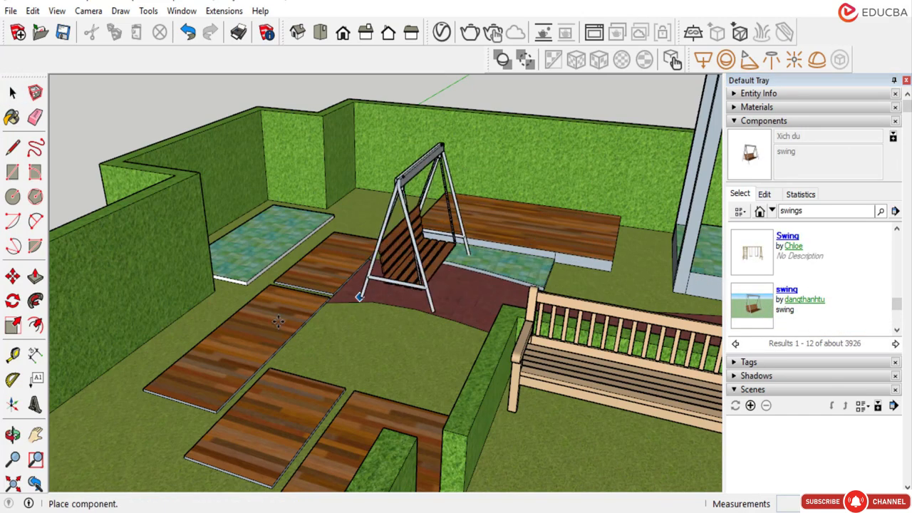
Place the swing component on the tiled slab in the hedge corner and clear the selection.
{"action": "scroll", "coordinate": [227, 255], "scroll_direction": "up", "scroll_amount": 5}
{"action": "scroll", "coordinate": [225, 253], "scroll_direction": "up", "scroll_amount": 2}
{"action": "middle_click_drag", "start_coordinate": [218, 251], "coordinate": [135, 245]}
{"action": "scroll", "coordinate": [171, 244], "scroll_direction": "up", "scroll_amount": 4}
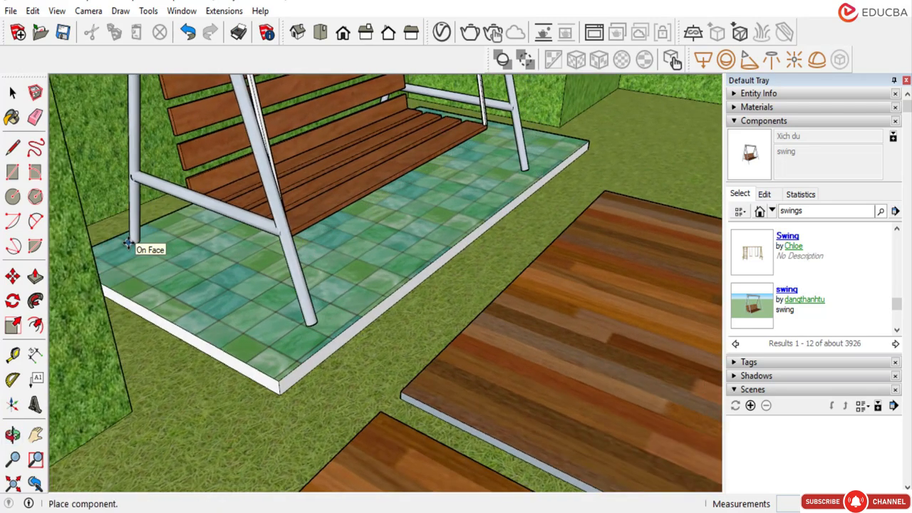
{"action": "left_click", "coordinate": [134, 246]}
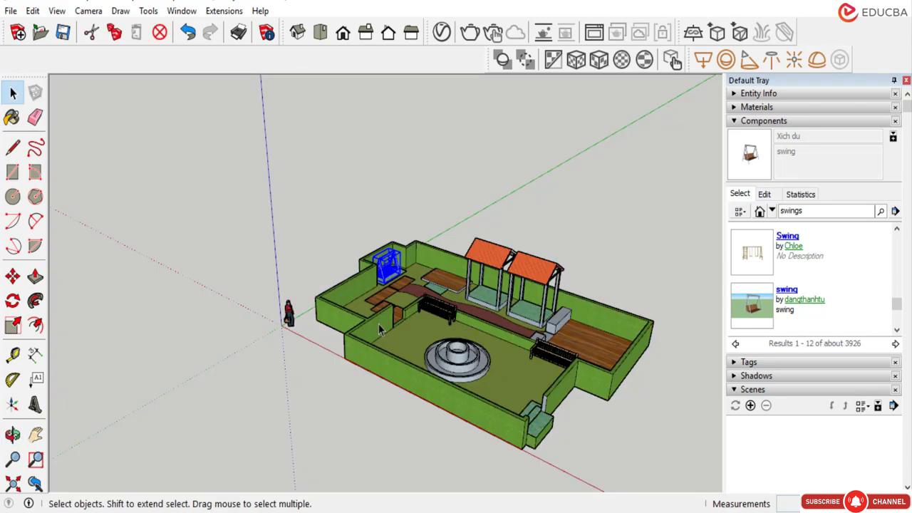
{"action": "scroll", "coordinate": [342, 299], "scroll_direction": "up", "scroll_amount": 5}
{"action": "left_click", "coordinate": [419, 243]}
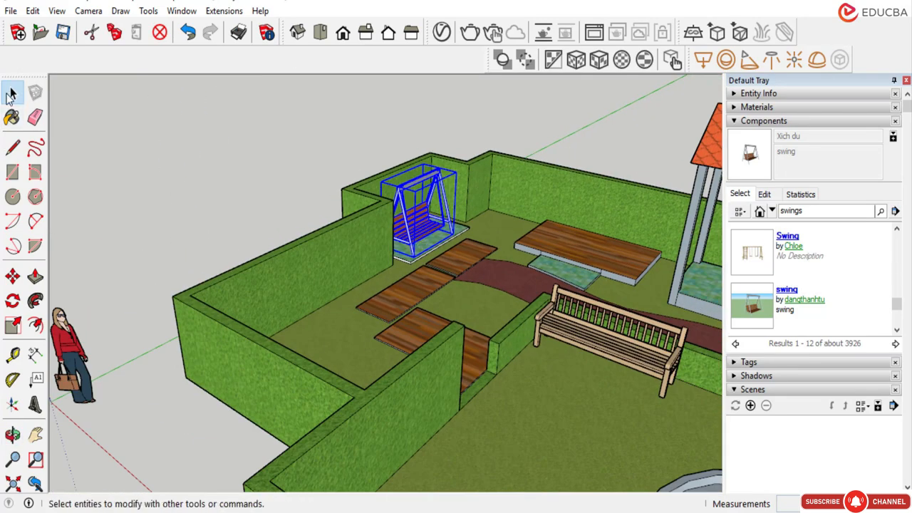
{"action": "key", "text": "Escape"}
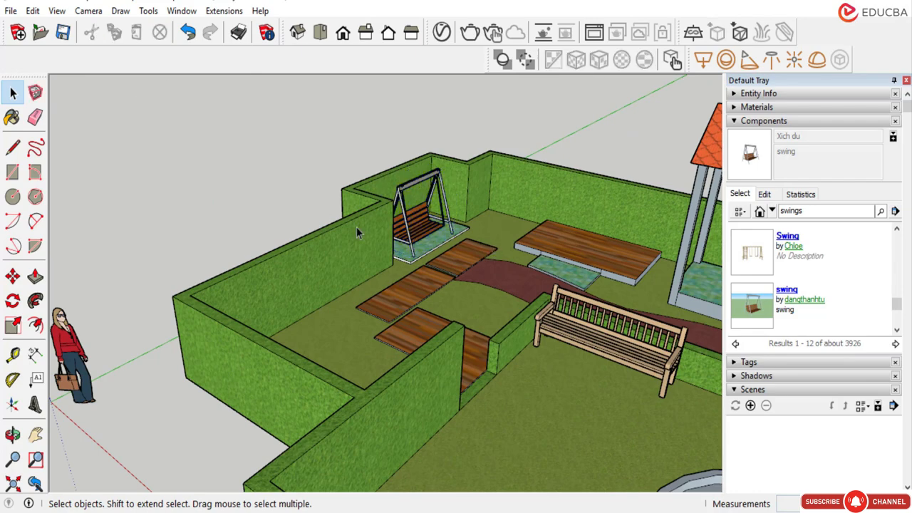
{"action": "middle_click_drag", "start_coordinate": [230, 114], "coordinate": [392, 242]}
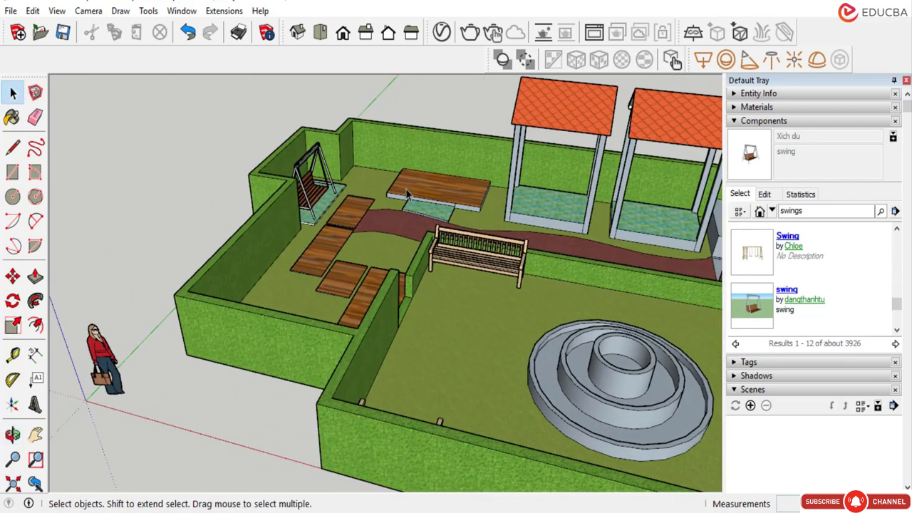
{"action": "scroll", "coordinate": [361, 214], "scroll_direction": "up", "scroll_amount": 6}
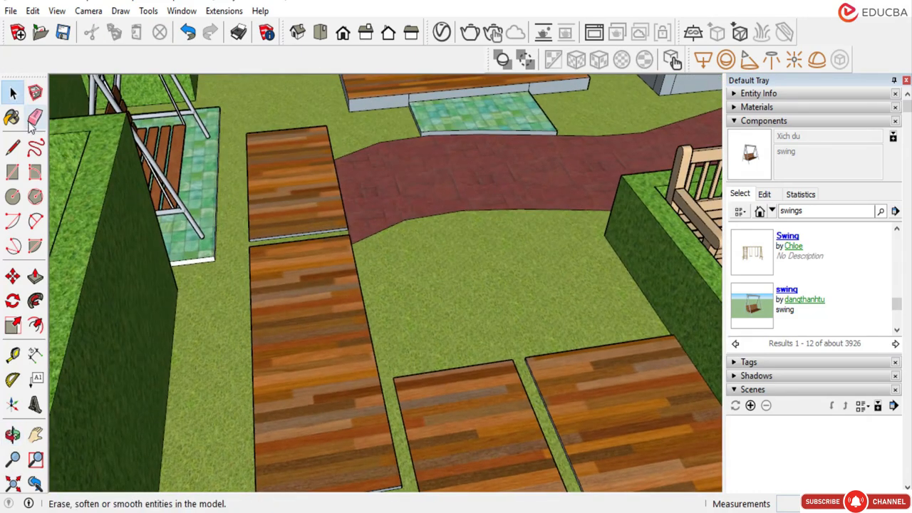
{"action": "left_click", "coordinate": [305, 211]}
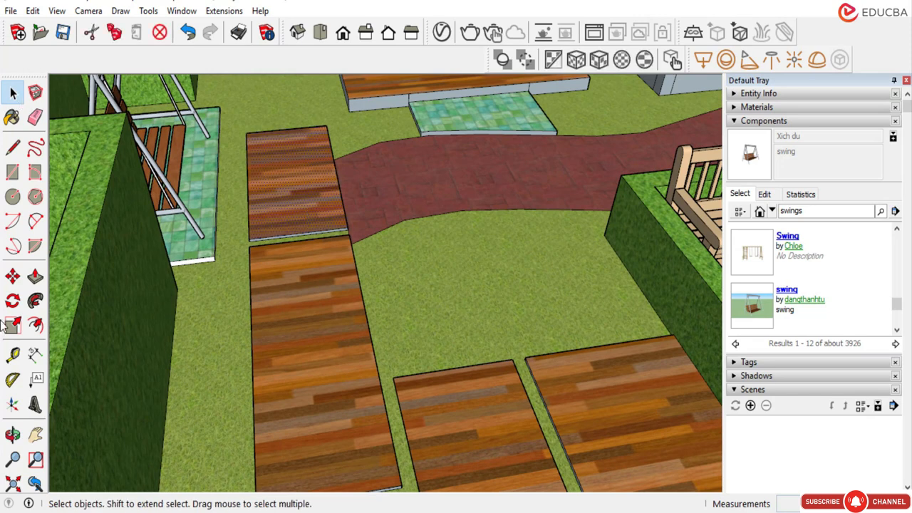
{"action": "key", "text": "ctrl+v"}
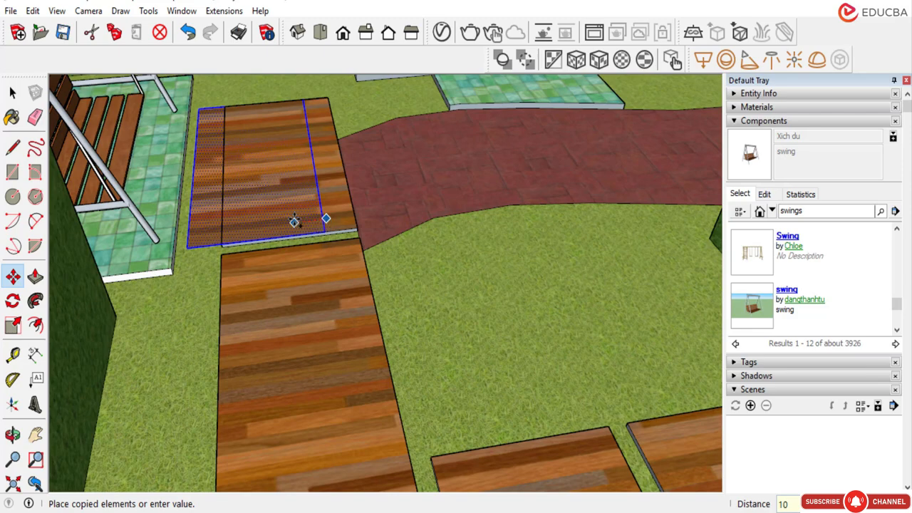
{"action": "left_click", "coordinate": [307, 240]}
{"action": "scroll", "coordinate": [333, 162], "scroll_direction": "up", "scroll_amount": 2}
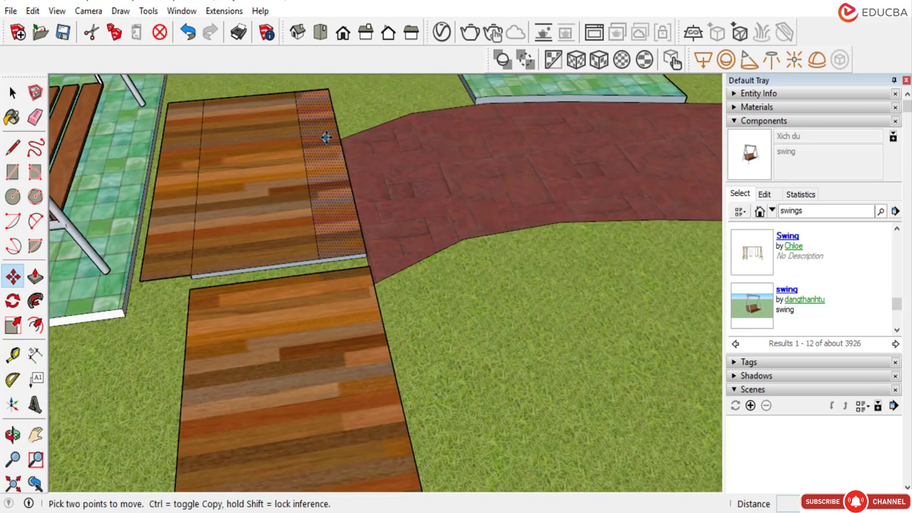
{"action": "key", "text": "space"}
{"action": "key", "text": "Delete"}
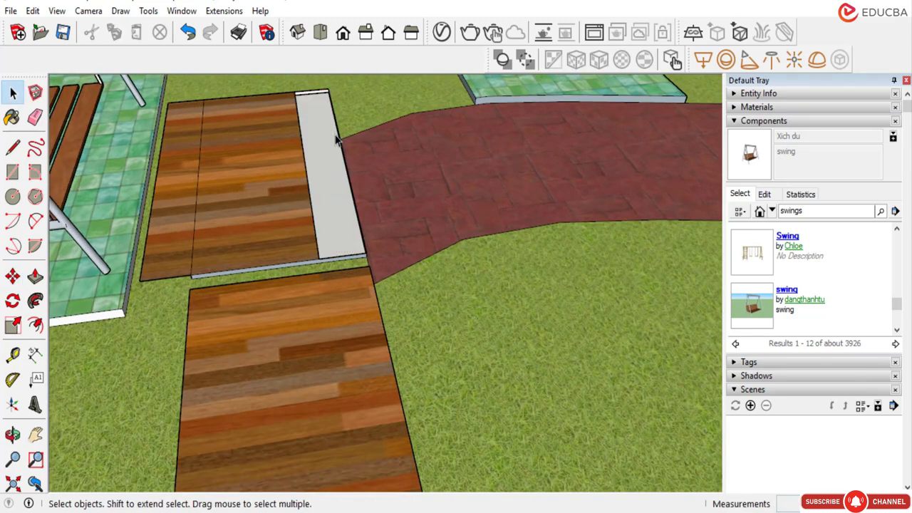
{"action": "key", "text": "ctrl+z"}
{"action": "key", "text": "ctrl+z"}
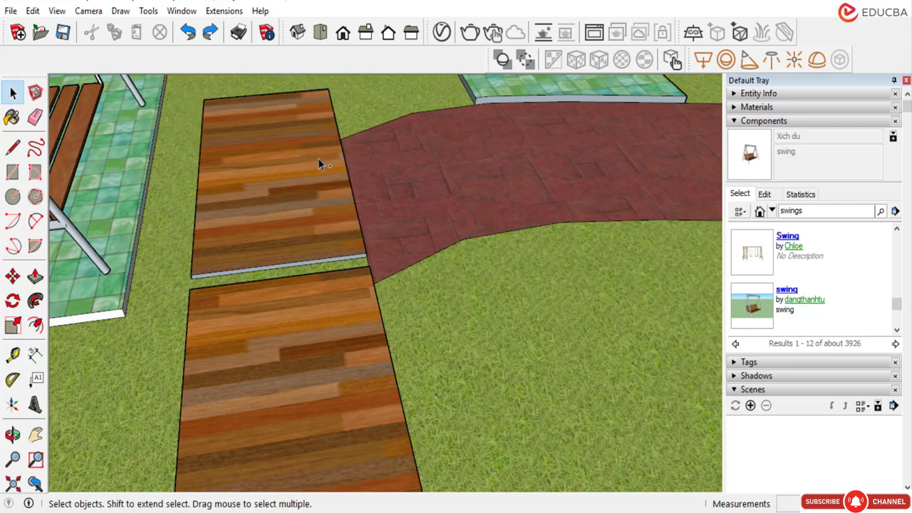
Widen the wooden slab beside the swing by moving its swing-side edge 10" along the red axis.
{"action": "middle_click_drag", "start_coordinate": [285, 244], "coordinate": [195, 267]}
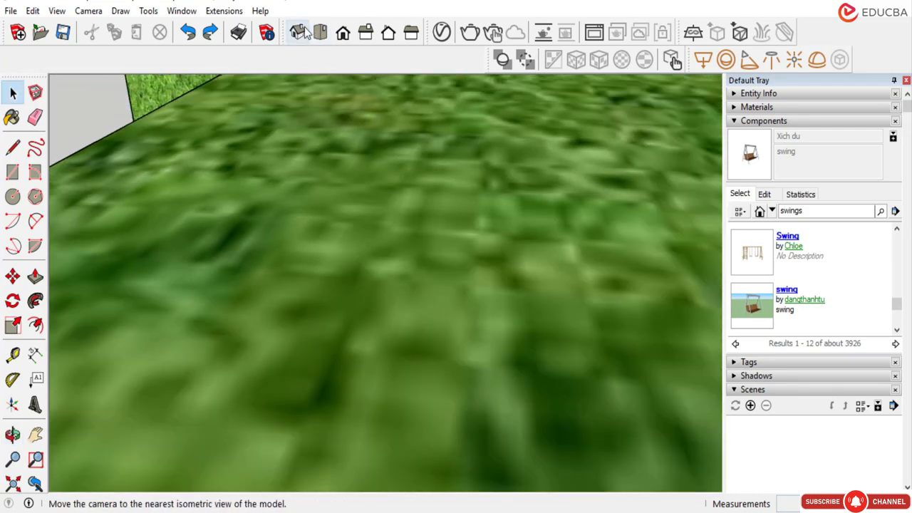
{"action": "left_click", "coordinate": [297, 32]}
{"action": "scroll", "coordinate": [294, 331], "scroll_direction": "up", "scroll_amount": 3}
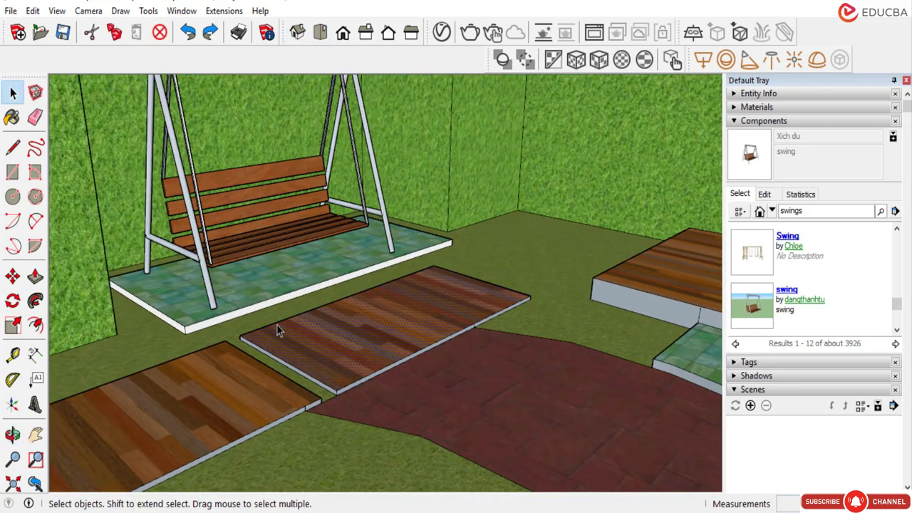
{"action": "middle_click_drag", "start_coordinate": [278, 330], "coordinate": [367, 402]}
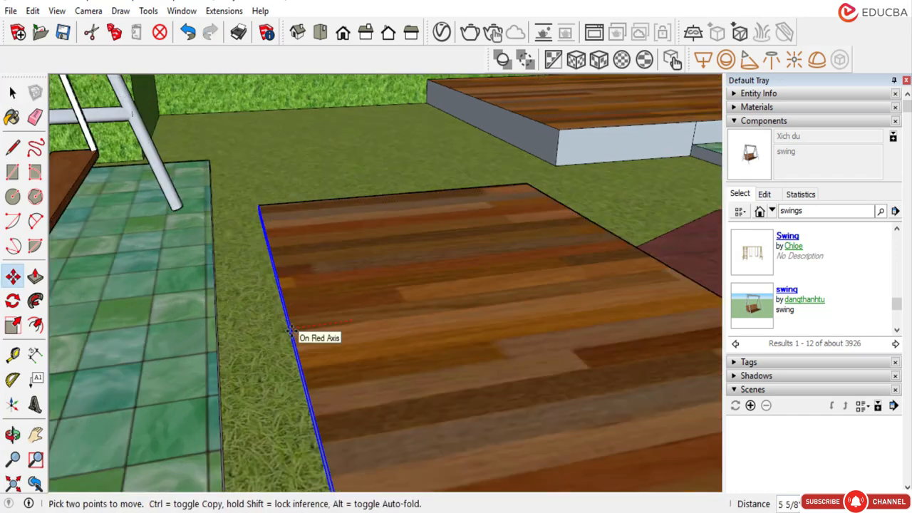
{"action": "left_click_drag", "start_coordinate": [293, 332], "coordinate": [243, 343]}
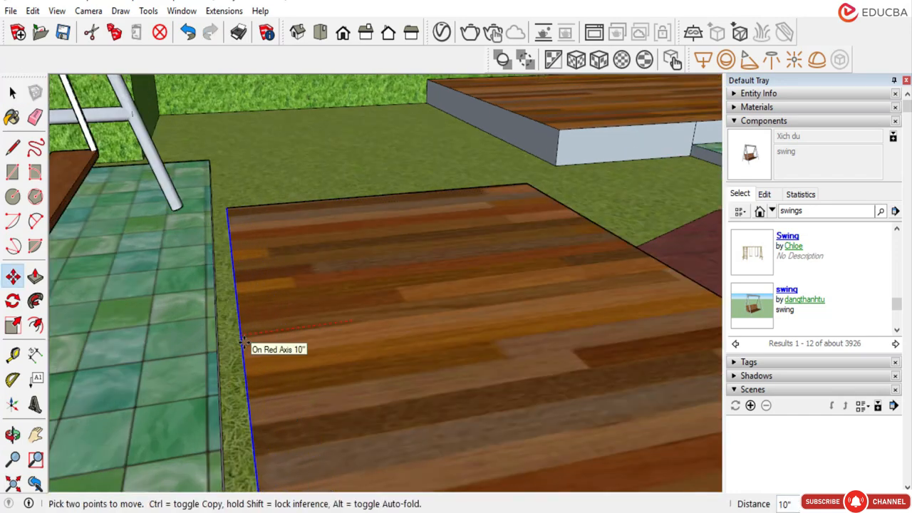
{"action": "left_click", "coordinate": [243, 344]}
Draw a line on the grass from the base corner of the low hedge beside the bench to the red path's edge.
{"action": "scroll", "coordinate": [285, 252], "scroll_direction": "down", "scroll_amount": 5}
{"action": "middle_click_drag", "start_coordinate": [364, 320], "coordinate": [364, 300]}
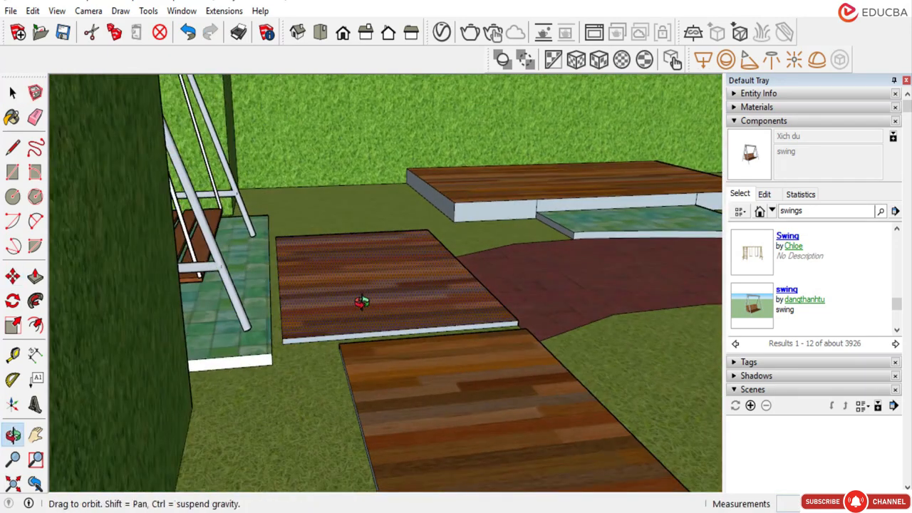
{"action": "scroll", "coordinate": [377, 324], "scroll_direction": "down", "scroll_amount": 3}
{"action": "middle_click_drag", "start_coordinate": [383, 334], "coordinate": [378, 378]}
{"action": "scroll", "coordinate": [426, 248], "scroll_direction": "down", "scroll_amount": 4}
{"action": "middle_click_drag", "start_coordinate": [425, 248], "coordinate": [429, 377]}
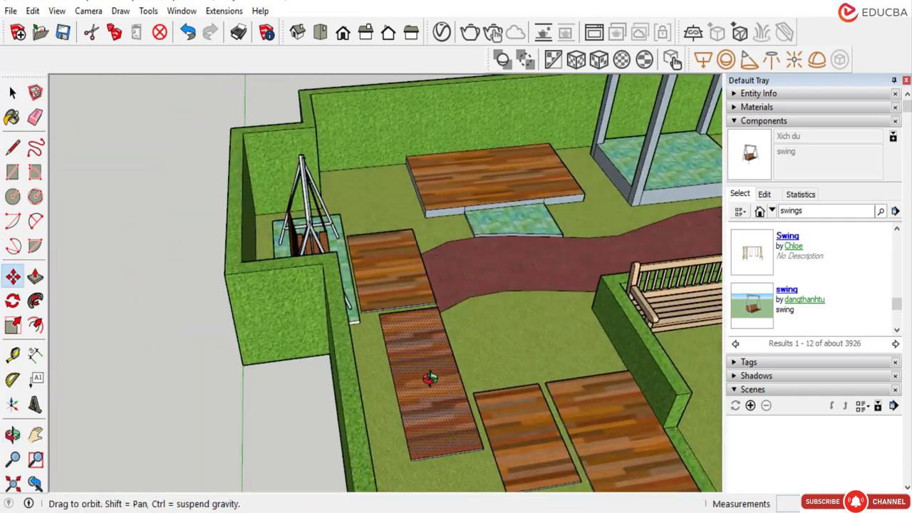
{"action": "scroll", "coordinate": [347, 226], "scroll_direction": "down", "scroll_amount": 3}
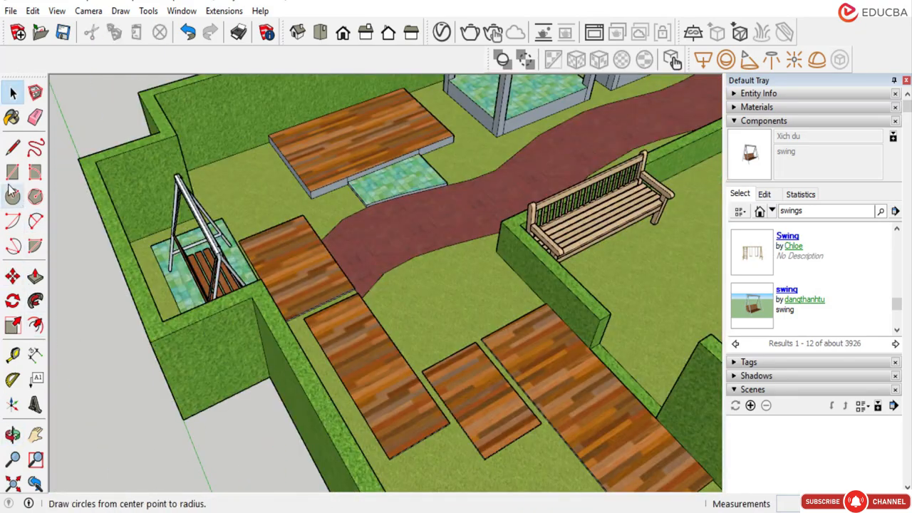
{"action": "left_click", "coordinate": [12, 148]}
{"action": "scroll", "coordinate": [499, 261], "scroll_direction": "up", "scroll_amount": 5}
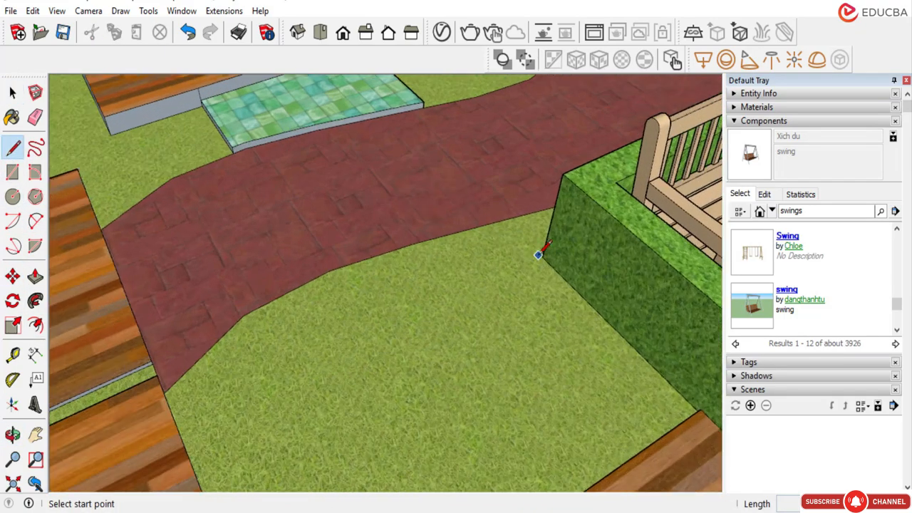
{"action": "left_click", "coordinate": [542, 257]}
{"action": "left_click", "coordinate": [505, 220]}
{"action": "scroll", "coordinate": [436, 216], "scroll_direction": "down", "scroll_amount": 6}
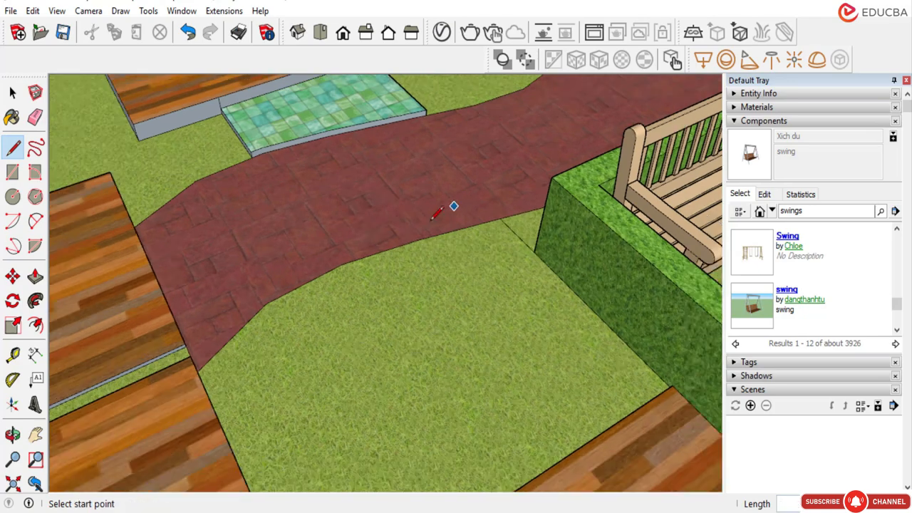
{"action": "middle_click_drag", "start_coordinate": [402, 240], "coordinate": [405, 232]}
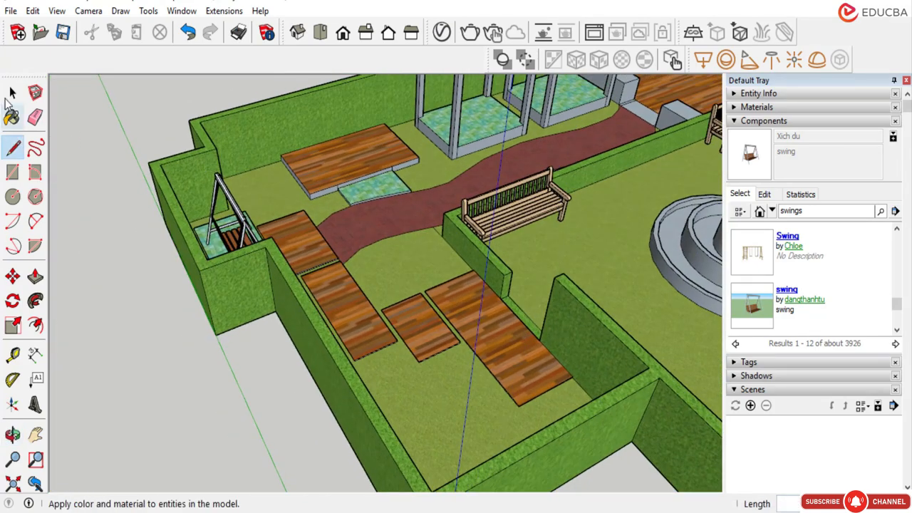
Paint the grass areas around the wooden slabs and beside the swing with the Water Light Blue material.
{"action": "left_click", "coordinate": [12, 92]}
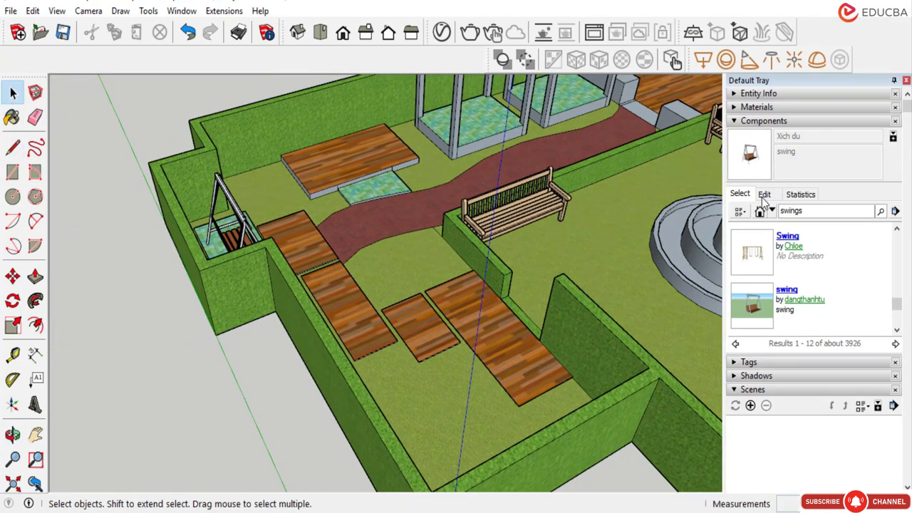
{"action": "left_click", "coordinate": [757, 107]}
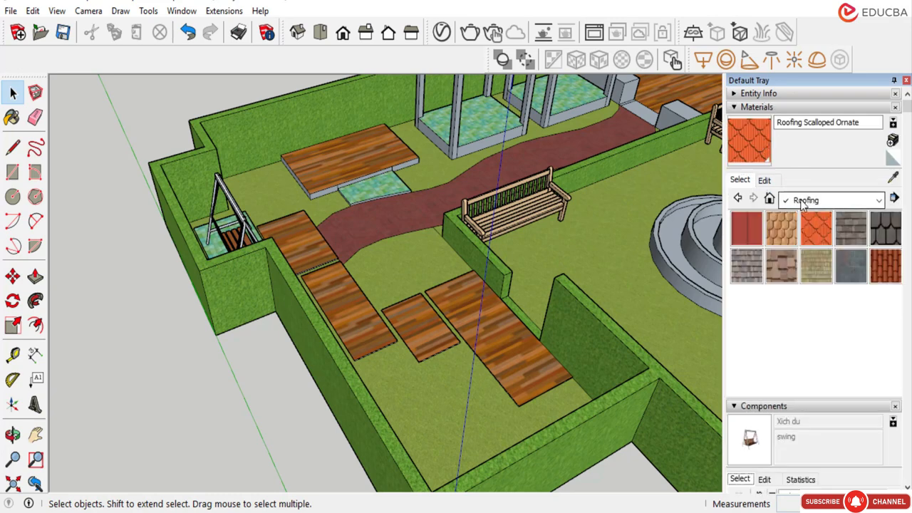
{"action": "left_click", "coordinate": [808, 200]}
{"action": "left_click", "coordinate": [817, 367]}
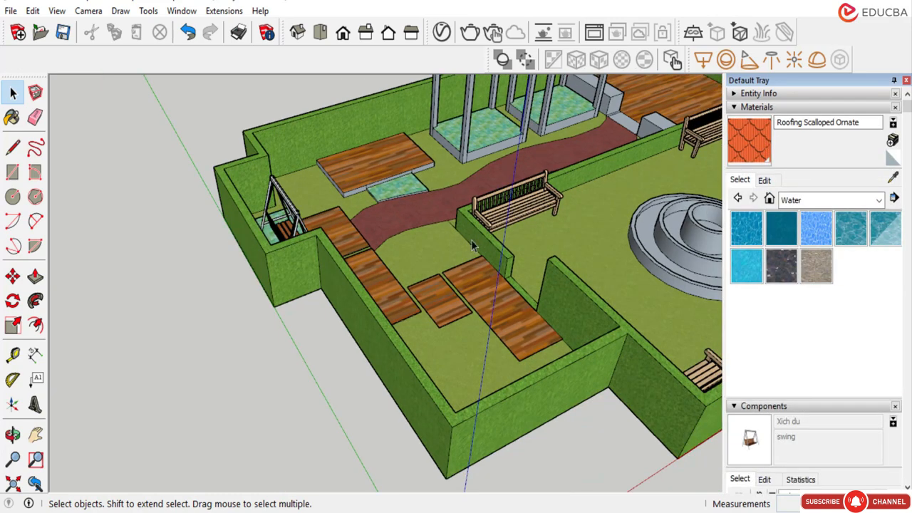
{"action": "left_click", "coordinate": [819, 232]}
{"action": "left_click", "coordinate": [438, 251]}
{"action": "left_click", "coordinate": [349, 202]}
{"action": "scroll", "coordinate": [440, 225], "scroll_direction": "down", "scroll_amount": 3}
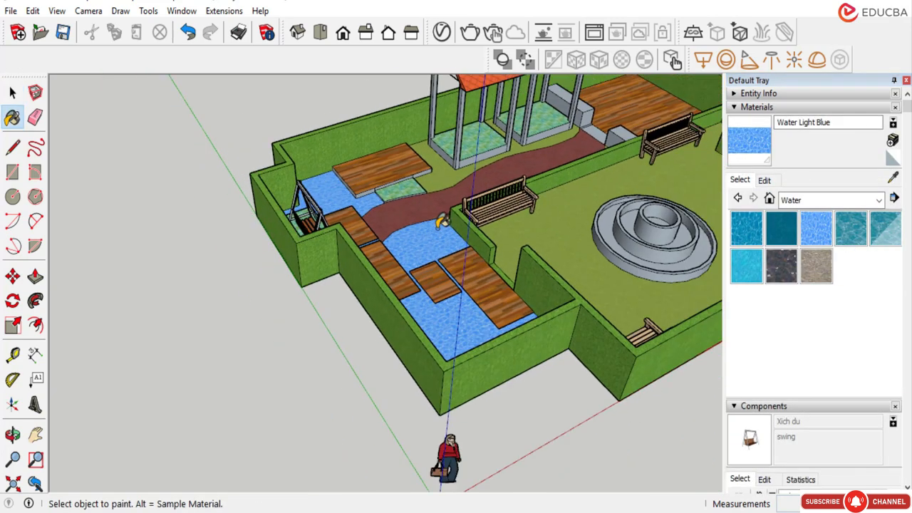
Examine the painted water areas, pavilions, benches and tiered basin of the garden from several angles.
{"action": "mouse_move", "coordinate": [439, 225]}
{"action": "middle_mouse_down"}
{"action": "mouse_move", "coordinate": [397, 188]}
{"action": "mouse_move", "coordinate": [408, 185]}
{"action": "middle_mouse_up"}
{"action": "scroll", "coordinate": [408, 185], "scroll_direction": "up", "scroll_amount": 4}
{"action": "scroll", "coordinate": [413, 200], "scroll_direction": "down", "scroll_amount": 3}
{"action": "mouse_move", "coordinate": [420, 297]}
{"action": "middle_mouse_down"}
{"action": "mouse_move", "coordinate": [376, 321]}
{"action": "mouse_move", "coordinate": [494, 346]}
{"action": "mouse_move", "coordinate": [555, 335]}
{"action": "mouse_move", "coordinate": [293, 281]}
{"action": "middle_mouse_up"}
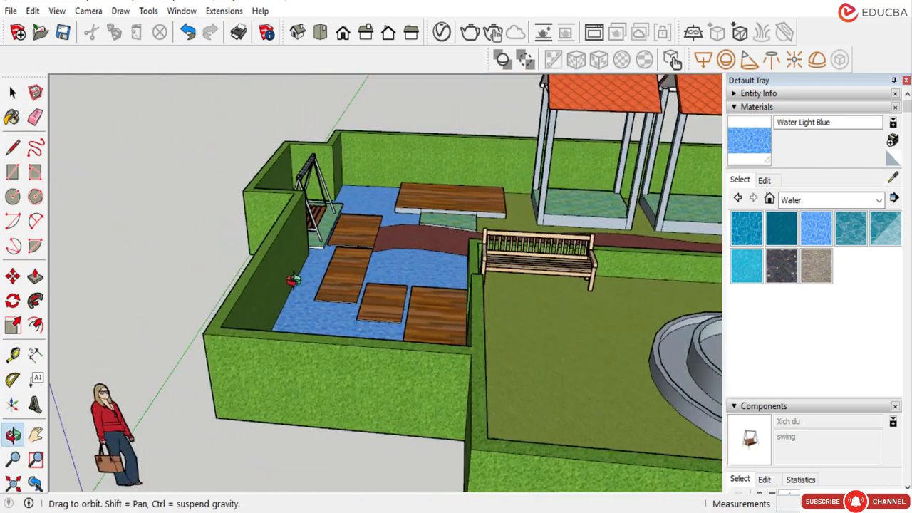
{"action": "scroll", "coordinate": [429, 275], "scroll_direction": "down", "scroll_amount": 3}
{"action": "middle_click_drag", "start_coordinate": [429, 275], "coordinate": [462, 318]}
{"action": "scroll", "coordinate": [407, 211], "scroll_direction": "up", "scroll_amount": 4}
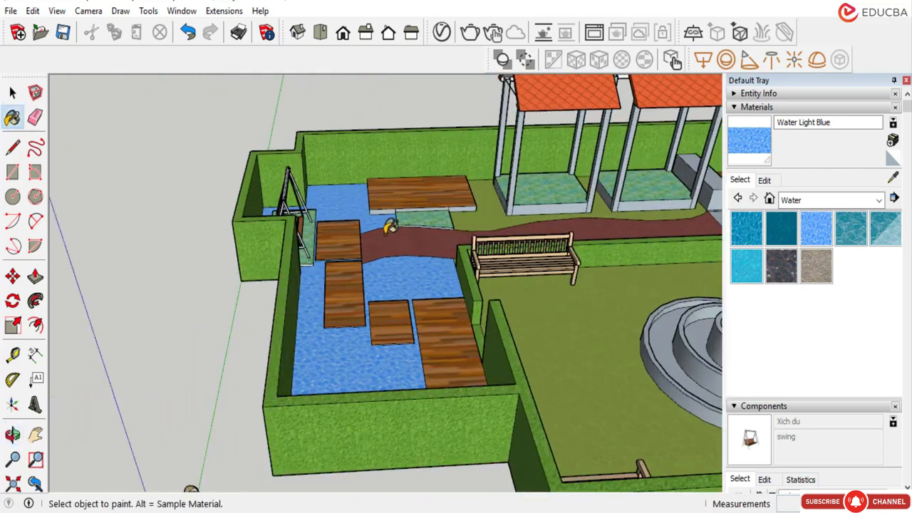
{"action": "mouse_move", "coordinate": [391, 226]}
{"action": "middle_mouse_down"}
{"action": "mouse_move", "coordinate": [401, 233]}
{"action": "mouse_move", "coordinate": [335, 240]}
{"action": "mouse_move", "coordinate": [383, 243]}
{"action": "mouse_move", "coordinate": [456, 216]}
{"action": "middle_mouse_up"}
{"action": "scroll", "coordinate": [379, 223], "scroll_direction": "down", "scroll_amount": 2}
{"action": "scroll", "coordinate": [340, 264], "scroll_direction": "up", "scroll_amount": 2}
{"action": "middle_click_drag", "start_coordinate": [339, 264], "coordinate": [445, 278]}
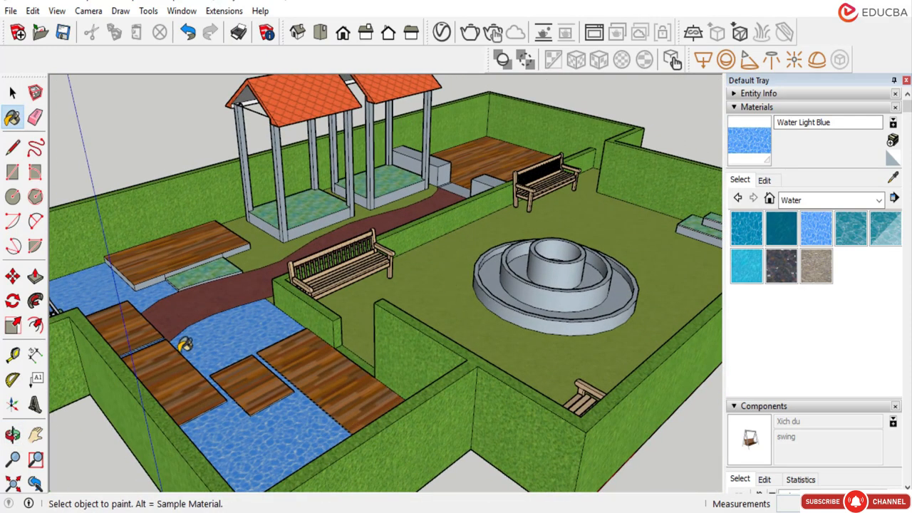
{"action": "scroll", "coordinate": [335, 285], "scroll_direction": "down", "scroll_amount": 4}
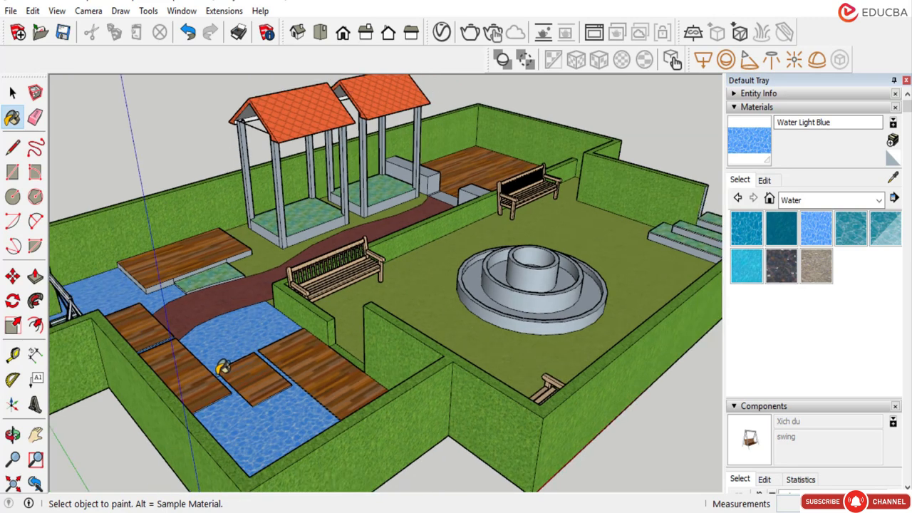
{"action": "key", "text": "space"}
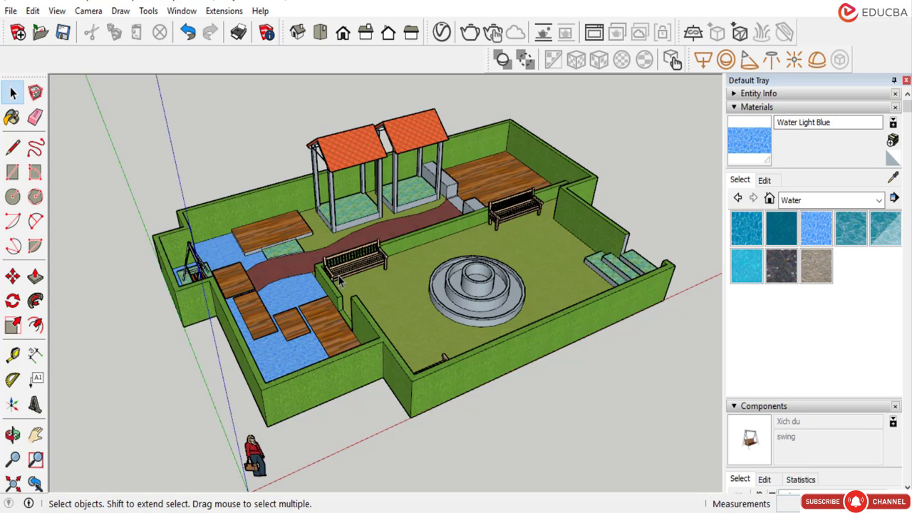
{"action": "scroll", "coordinate": [485, 301], "scroll_direction": "up", "scroll_amount": 2}
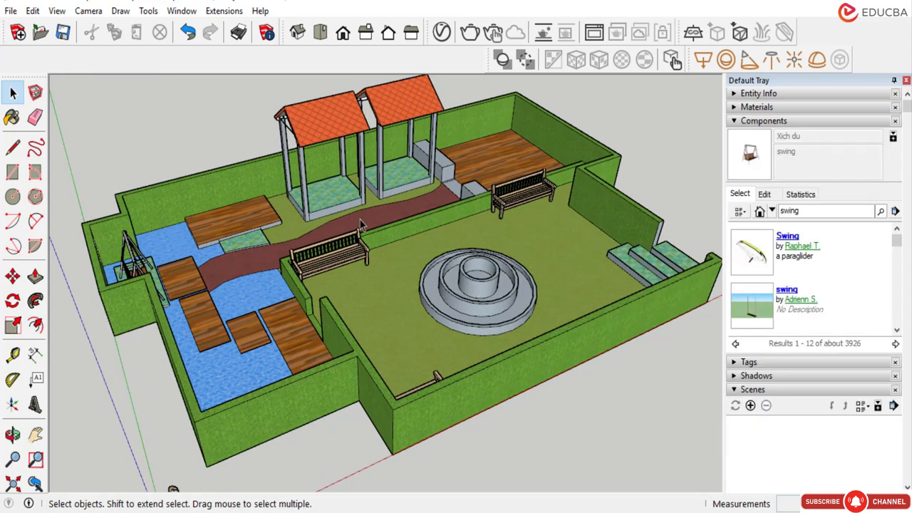
{"action": "middle_click_drag", "start_coordinate": [411, 214], "coordinate": [452, 230]}
{"action": "scroll", "coordinate": [413, 242], "scroll_direction": "up", "scroll_amount": 3}
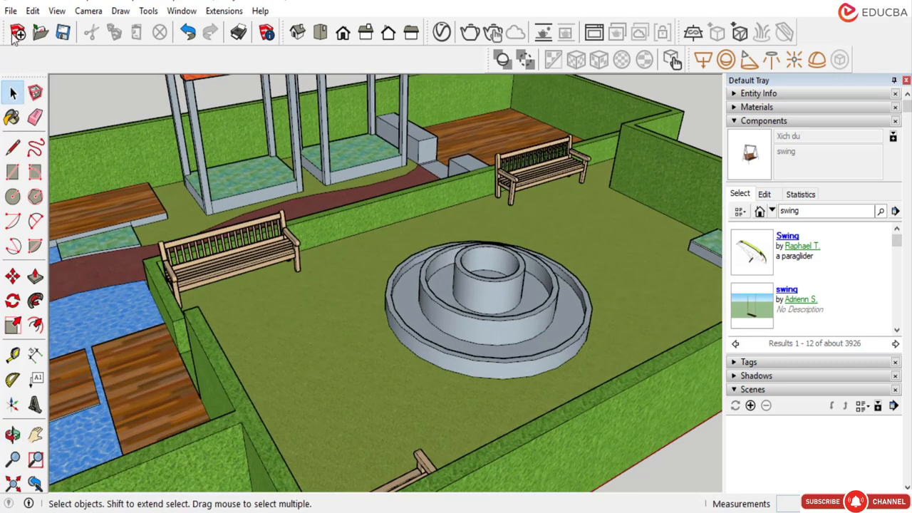
Search the 3D Warehouse for "fountain" models.
{"action": "left_click", "coordinate": [182, 11]}
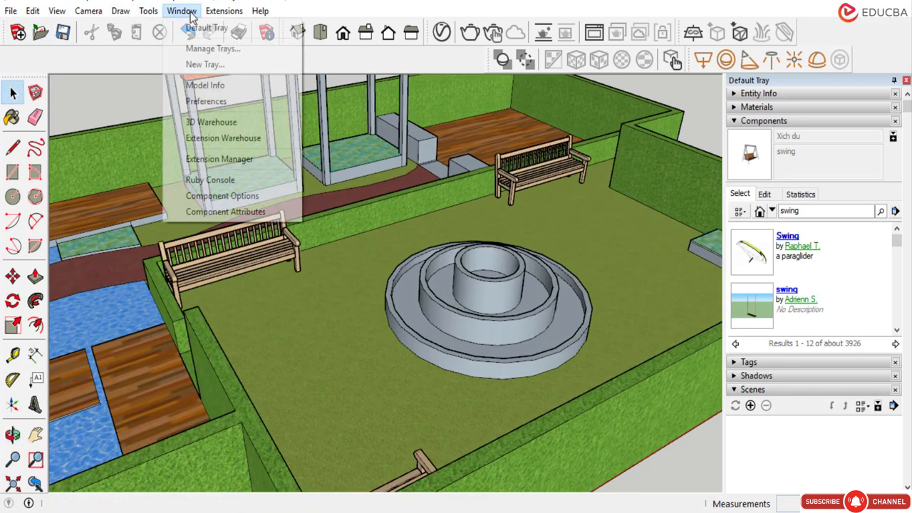
{"action": "left_click", "coordinate": [214, 122]}
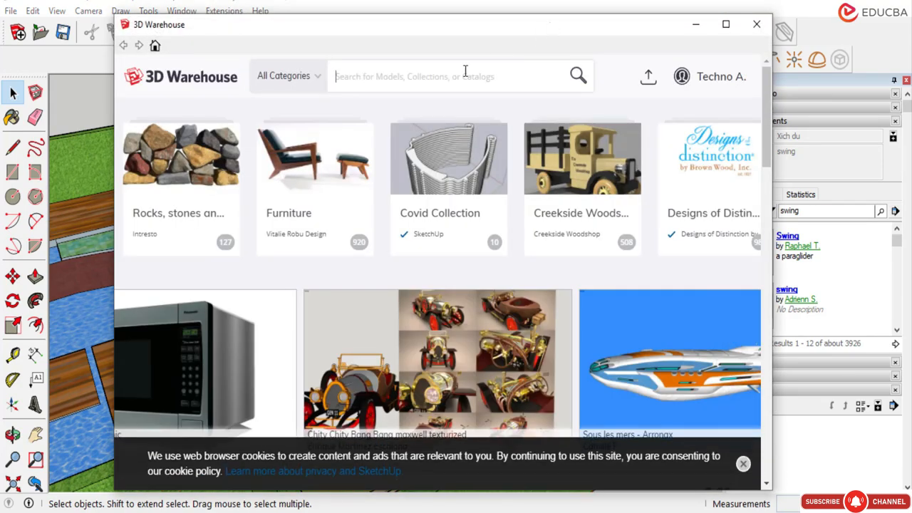
{"action": "type", "text": "fountain"}
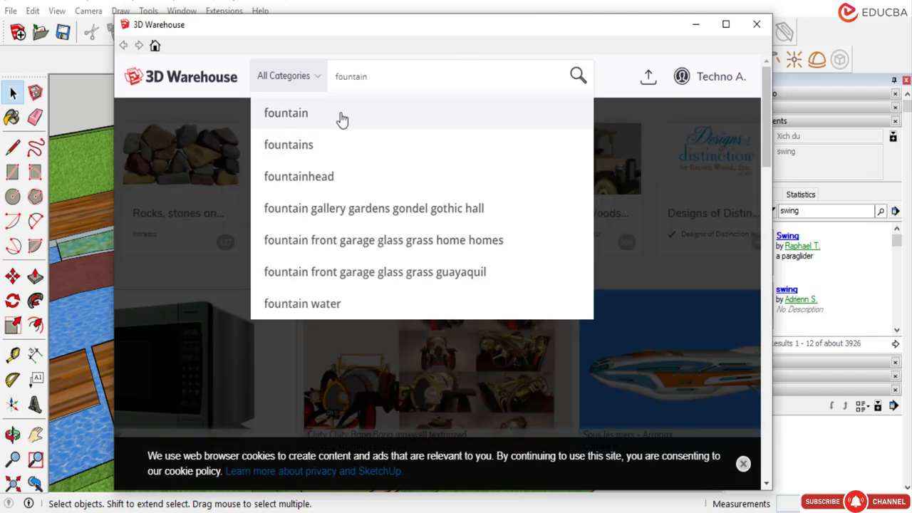
{"action": "left_click", "coordinate": [342, 116]}
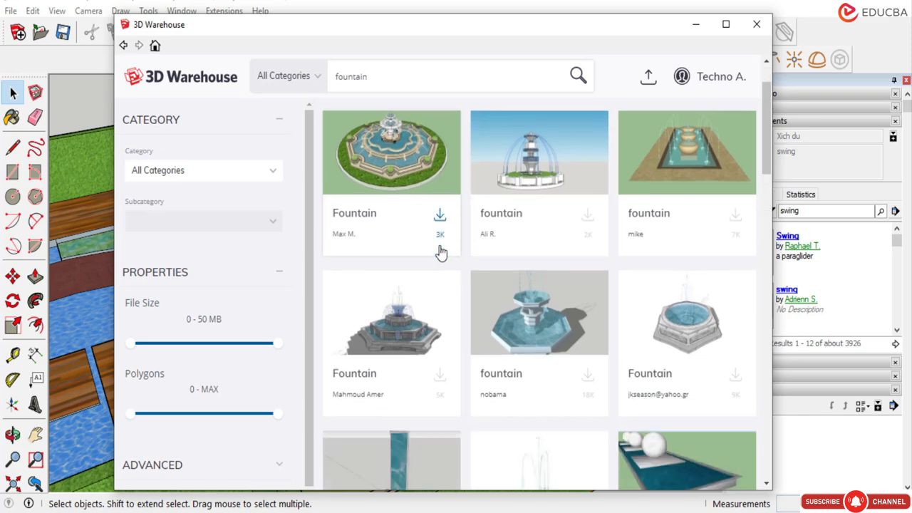
Browse the fountain search results for a tiered model that suits the round stepped basin.
{"action": "scroll", "coordinate": [441, 255], "scroll_direction": "down", "scroll_amount": 2}
{"action": "scroll", "coordinate": [442, 258], "scroll_direction": "down", "scroll_amount": 2}
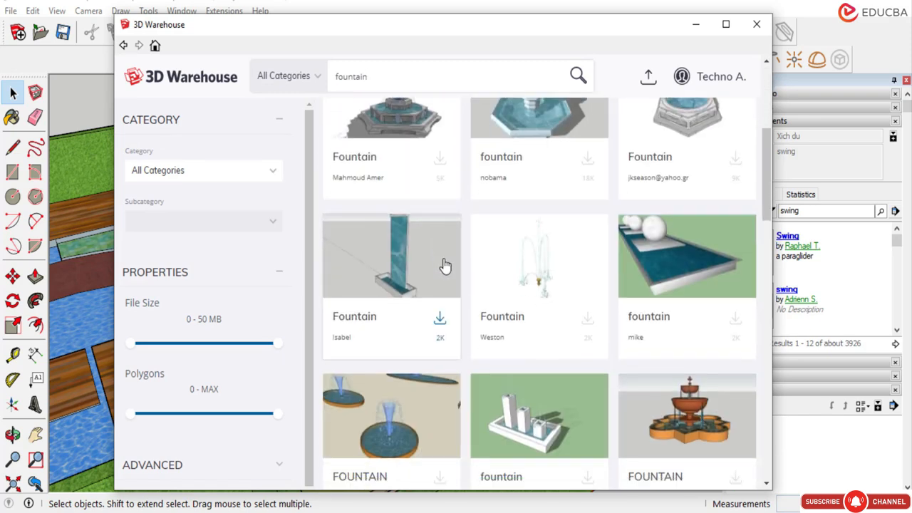
{"action": "scroll", "coordinate": [445, 266], "scroll_direction": "down", "scroll_amount": 4}
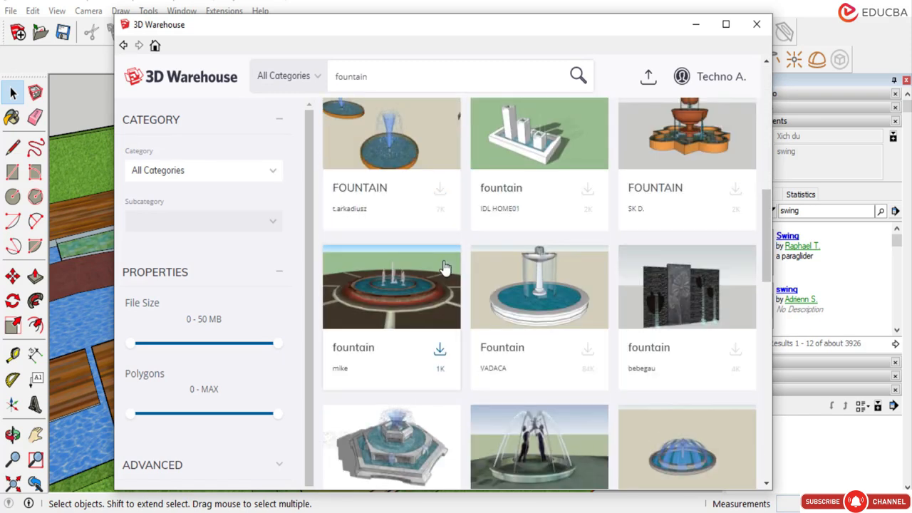
{"action": "scroll", "coordinate": [445, 267], "scroll_direction": "down", "scroll_amount": 6}
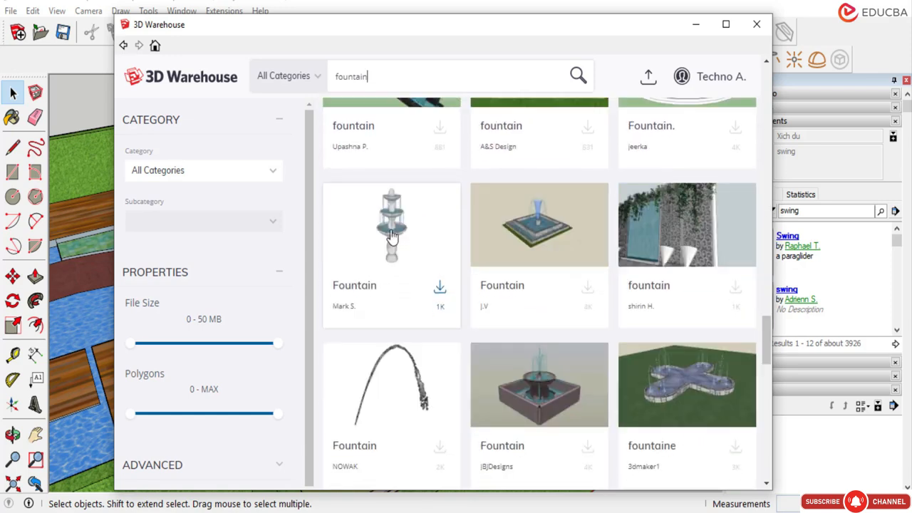
{"action": "scroll", "coordinate": [391, 237], "scroll_direction": "down", "scroll_amount": 8}
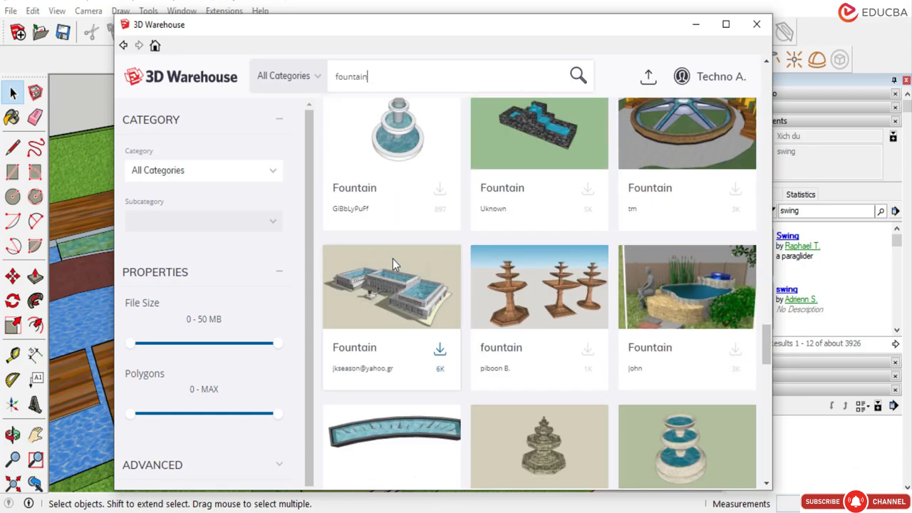
{"action": "scroll", "coordinate": [393, 263], "scroll_direction": "up", "scroll_amount": 2}
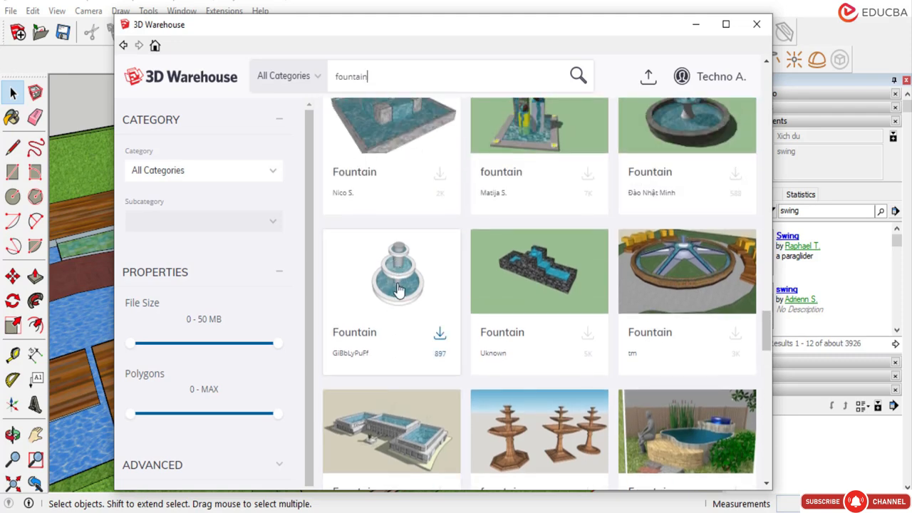
{"action": "scroll", "coordinate": [404, 290], "scroll_direction": "down", "scroll_amount": 12}
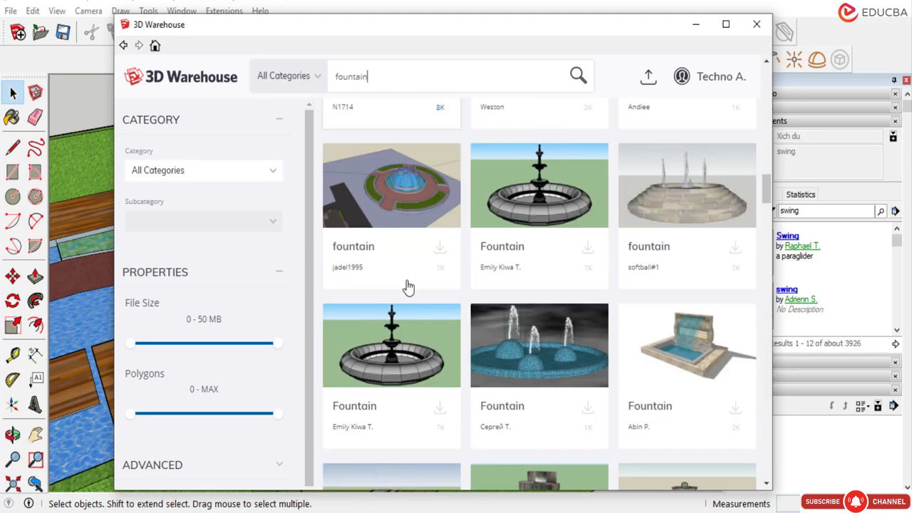
{"action": "scroll", "coordinate": [408, 287], "scroll_direction": "down", "scroll_amount": 5}
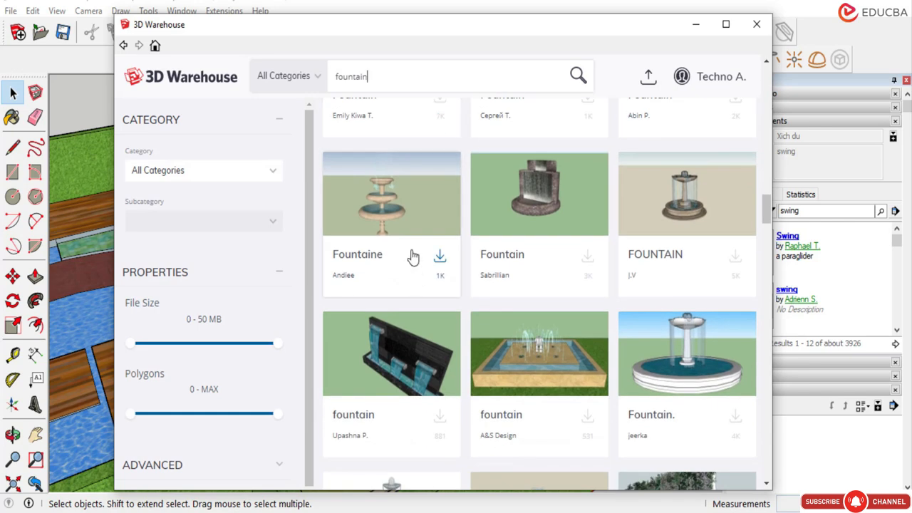
{"action": "scroll", "coordinate": [412, 232], "scroll_direction": "down", "scroll_amount": 5}
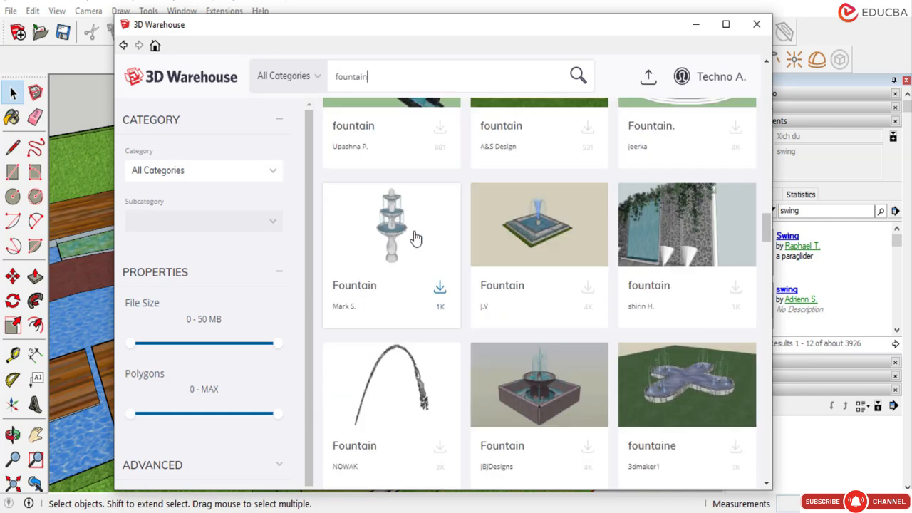
{"action": "scroll", "coordinate": [415, 237], "scroll_direction": "up", "scroll_amount": 8}
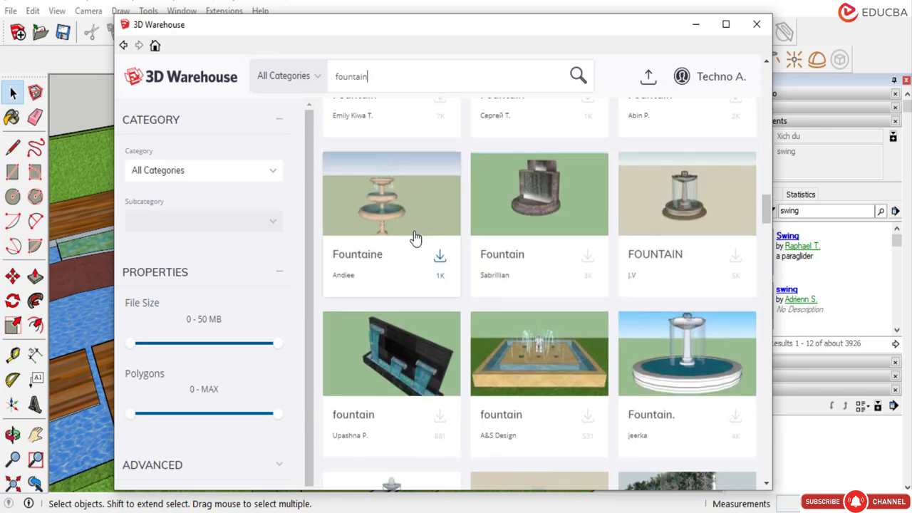
{"action": "scroll", "coordinate": [413, 240], "scroll_direction": "down", "scroll_amount": 3}
{"action": "scroll", "coordinate": [413, 278], "scroll_direction": "down", "scroll_amount": 5}
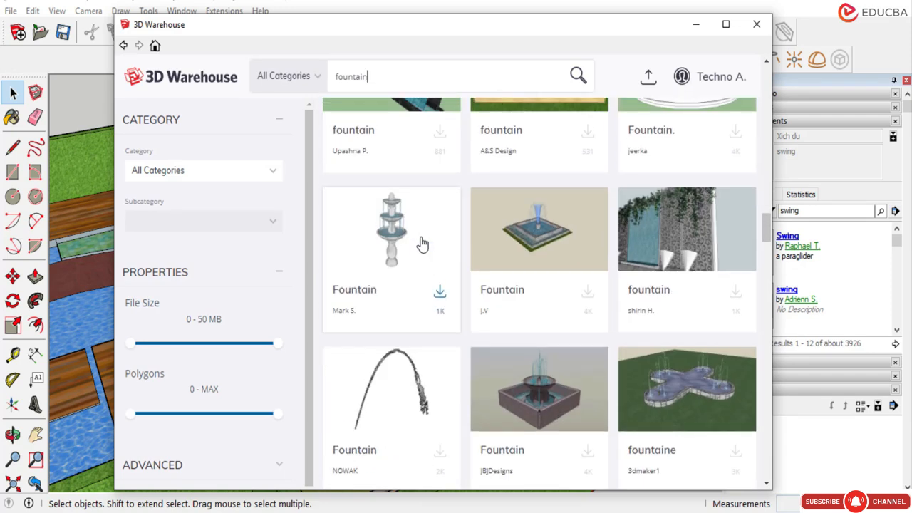
{"action": "scroll", "coordinate": [420, 246], "scroll_direction": "up", "scroll_amount": 8}
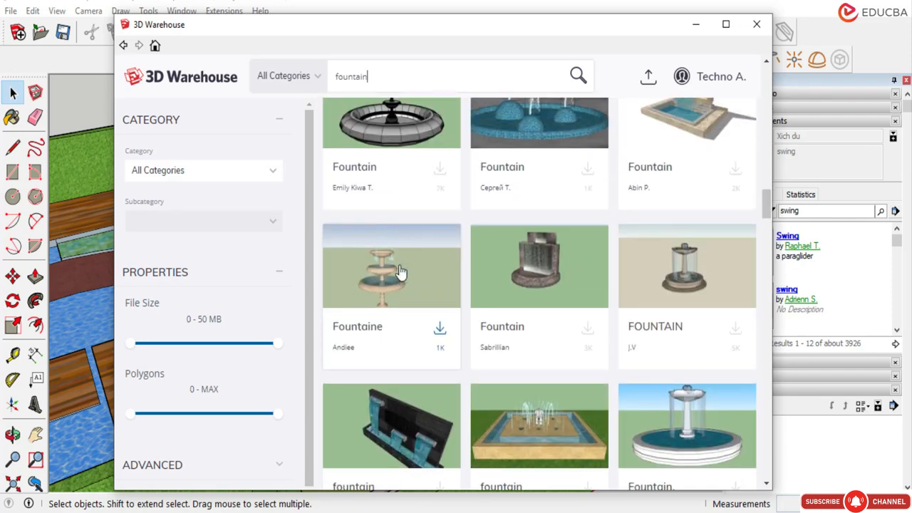
{"action": "scroll", "coordinate": [401, 272], "scroll_direction": "down", "scroll_amount": 4}
{"action": "scroll", "coordinate": [403, 271], "scroll_direction": "up", "scroll_amount": 6}
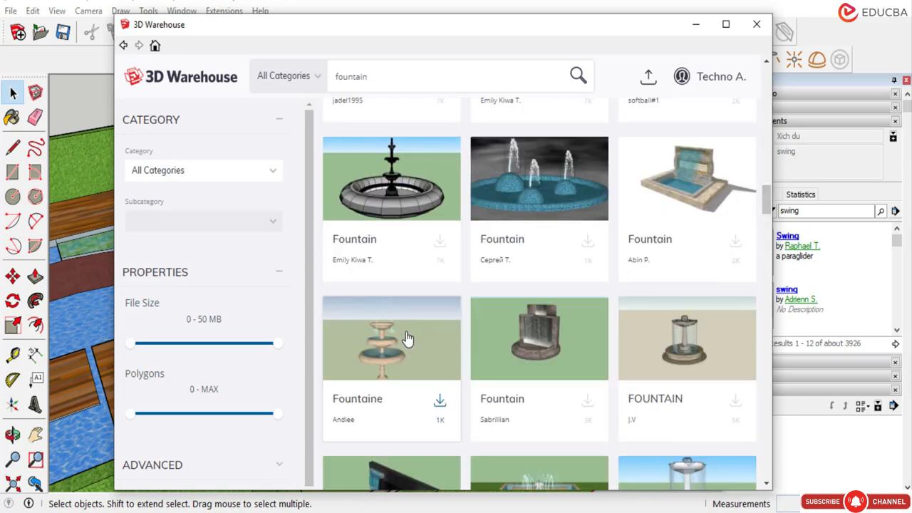
{"action": "left_click", "coordinate": [407, 339]}
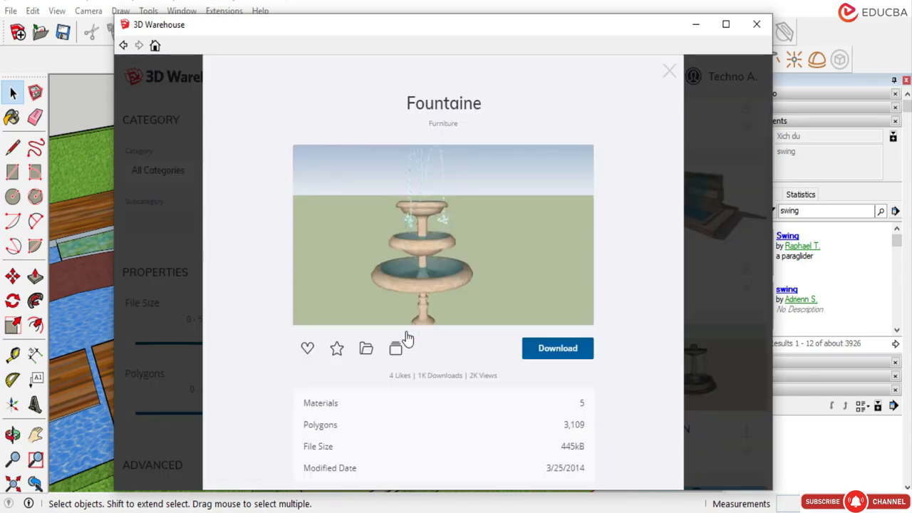
{"action": "left_click", "coordinate": [557, 349]}
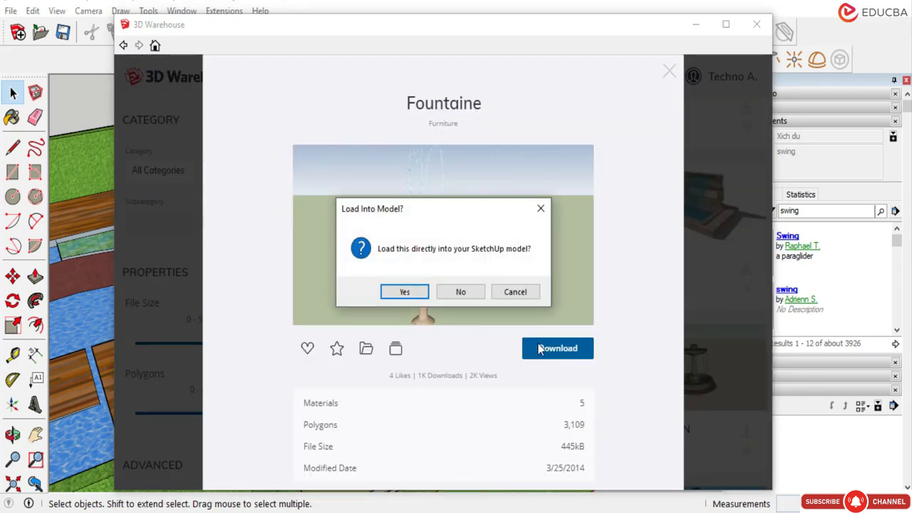
{"action": "left_click", "coordinate": [412, 292]}
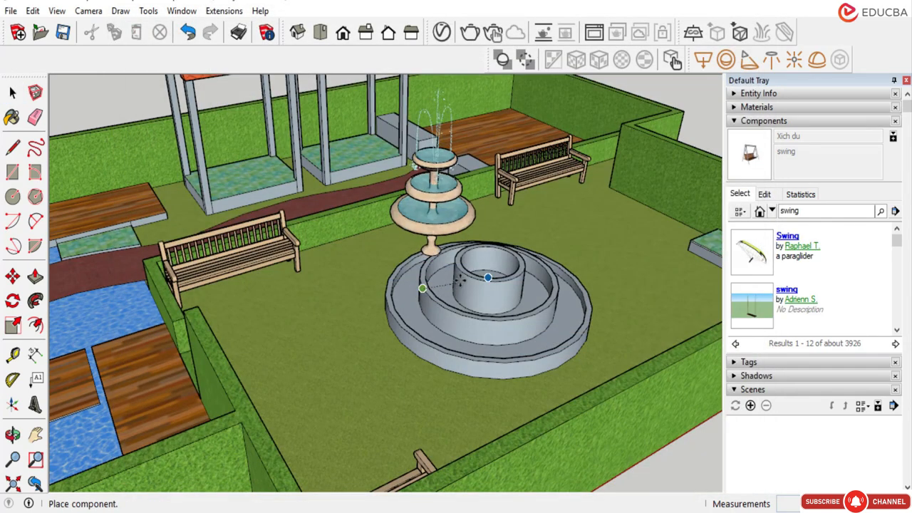
{"action": "scroll", "coordinate": [448, 292], "scroll_direction": "up", "scroll_amount": 2}
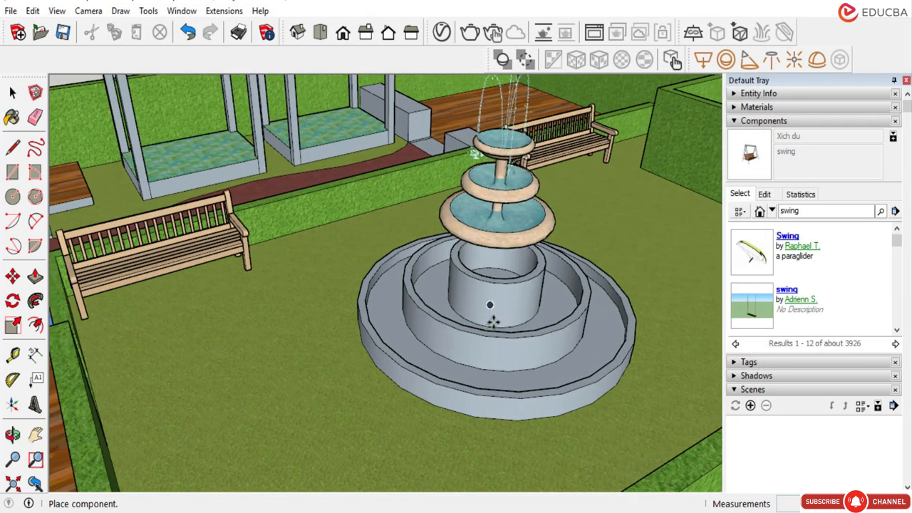
{"action": "scroll", "coordinate": [492, 285], "scroll_direction": "up", "scroll_amount": 4}
{"action": "scroll", "coordinate": [492, 265], "scroll_direction": "up", "scroll_amount": 2}
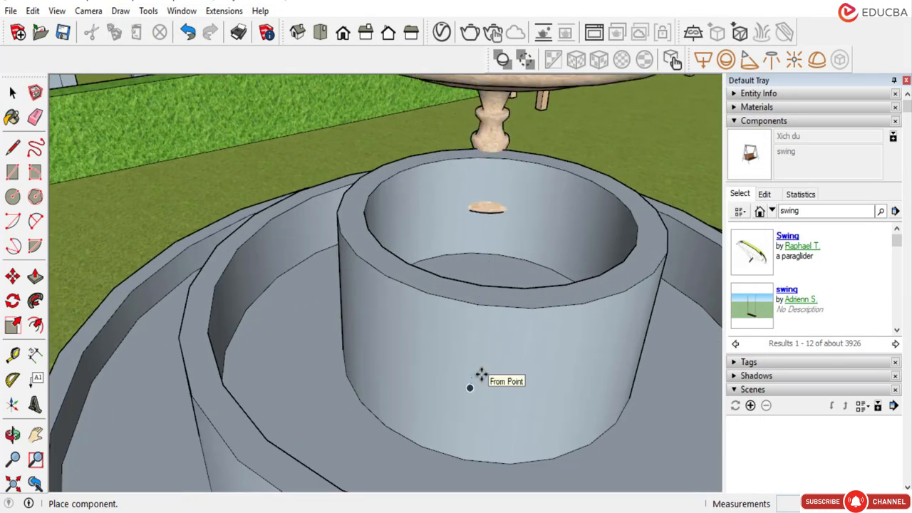
{"action": "key", "text": "Escape"}
{"action": "scroll", "coordinate": [458, 336], "scroll_direction": "down", "scroll_amount": 5}
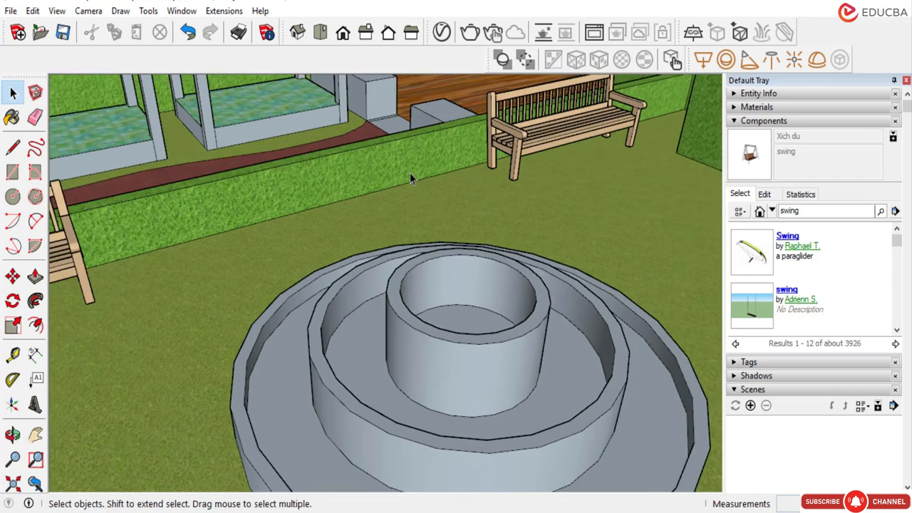
Load the three-tiered "Fountaine" model from the 3D Warehouse fountain results directly into the model and place it at the round stepped basin.
{"action": "left_click", "coordinate": [186, 11]}
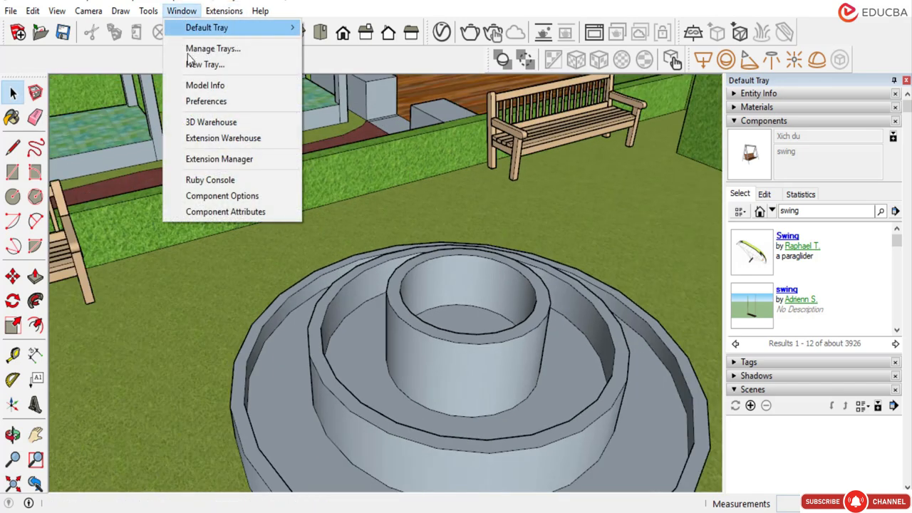
{"action": "left_click", "coordinate": [204, 122]}
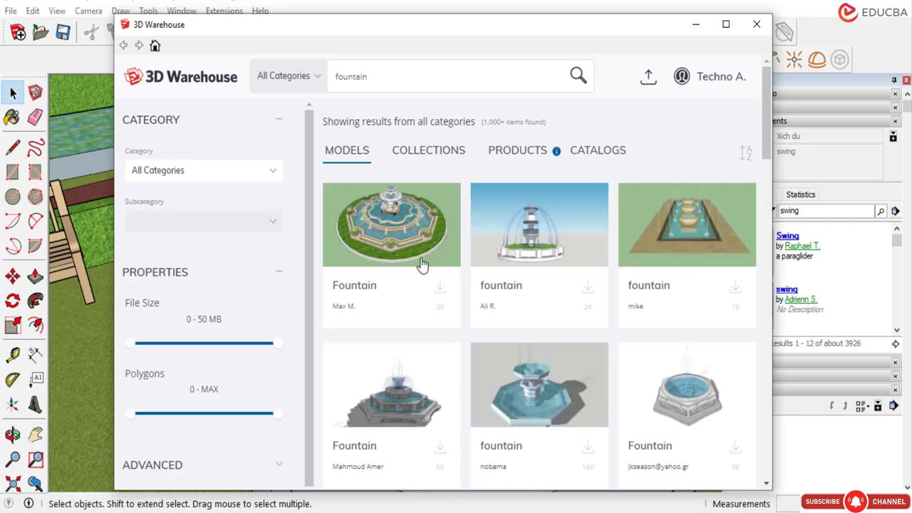
{"action": "scroll", "coordinate": [420, 285], "scroll_direction": "down", "scroll_amount": 7}
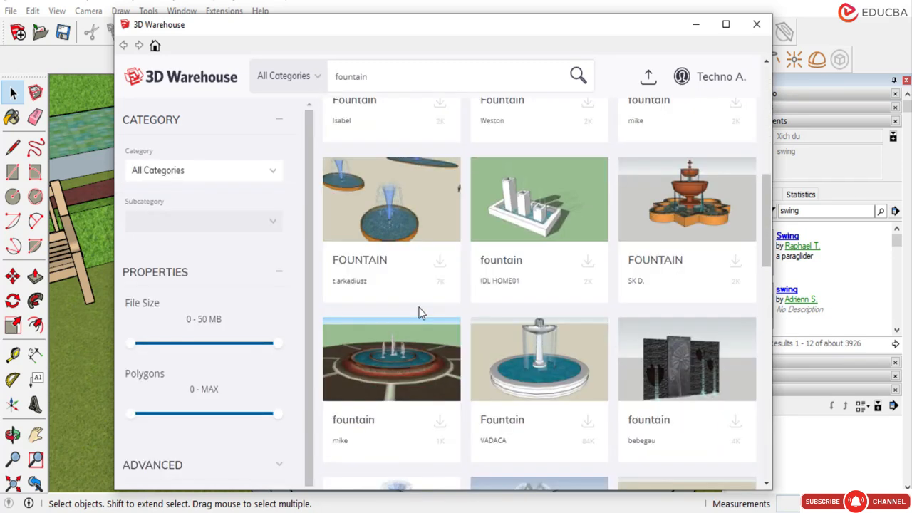
{"action": "scroll", "coordinate": [421, 314], "scroll_direction": "down", "scroll_amount": 10}
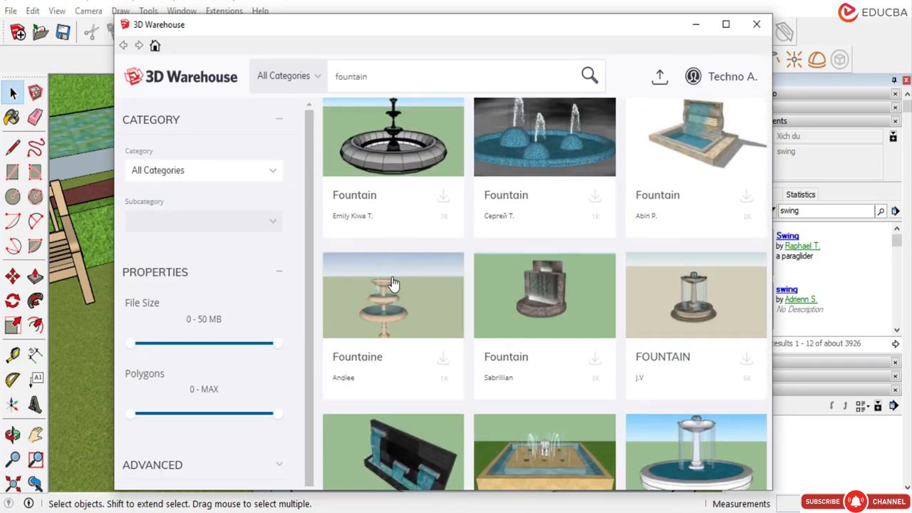
{"action": "left_click", "coordinate": [392, 284]}
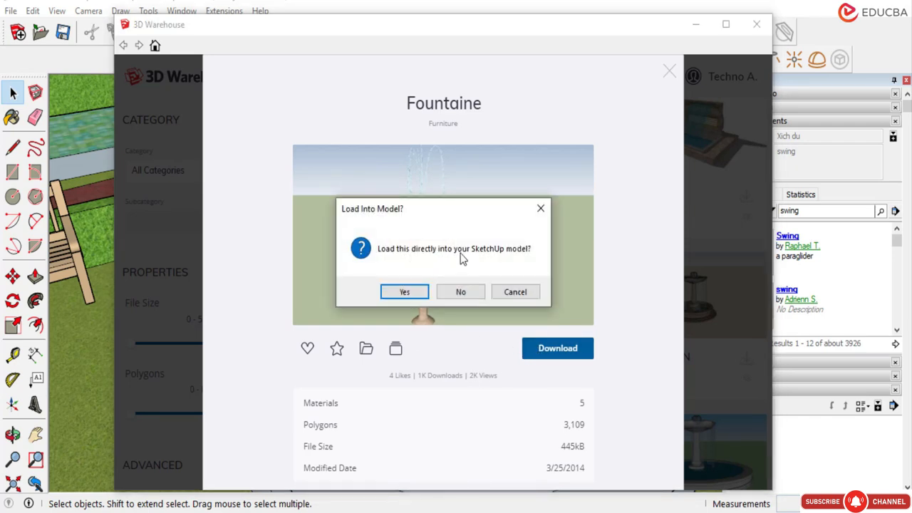
{"action": "left_click", "coordinate": [419, 294]}
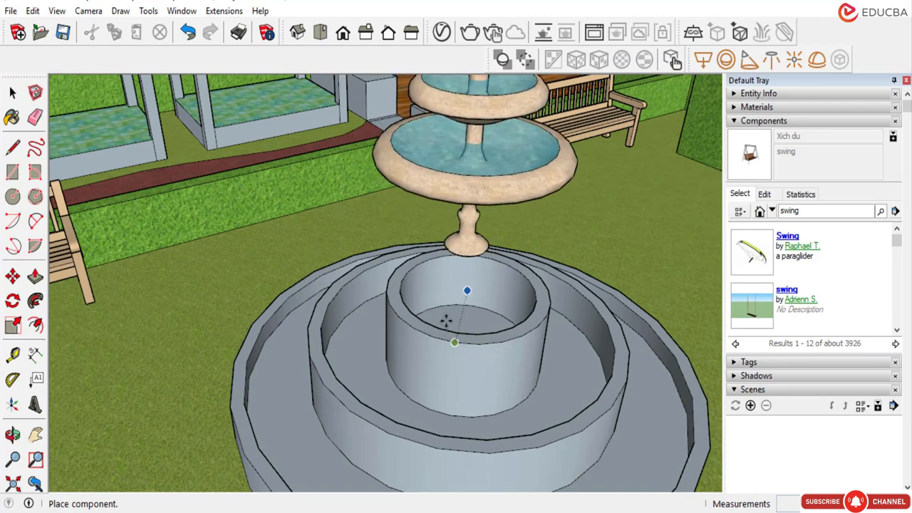
{"action": "left_click", "coordinate": [489, 314]}
{"action": "scroll", "coordinate": [503, 289], "scroll_direction": "down", "scroll_amount": 2}
{"action": "middle_click_drag", "start_coordinate": [503, 289], "coordinate": [245, 199]}
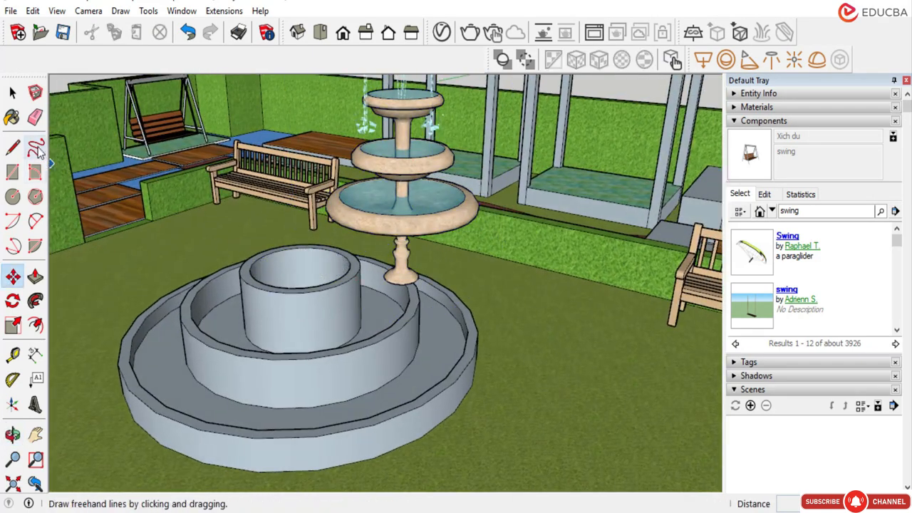
Move the three-tiered fountain away from the stepped basin onto the open grass between the two benches.
{"action": "left_click", "coordinate": [12, 93]}
{"action": "left_click", "coordinate": [411, 219]}
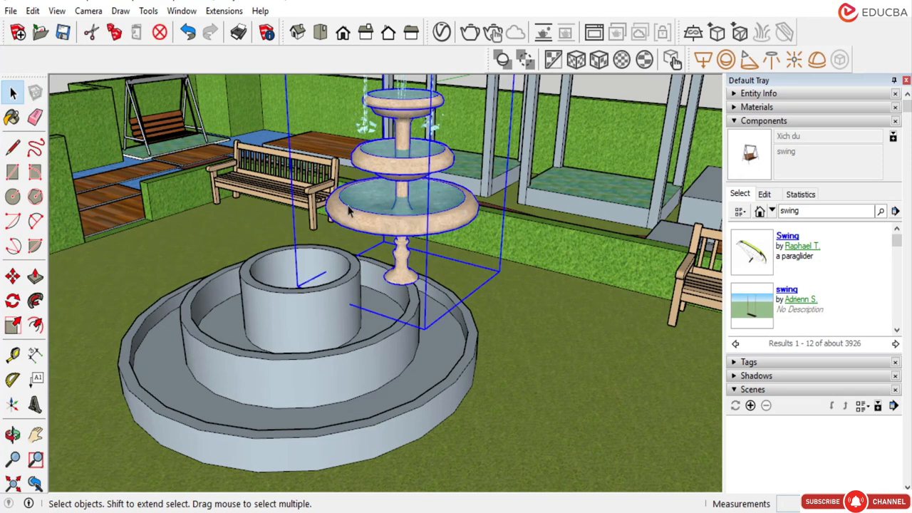
{"action": "key", "text": "m"}
{"action": "left_click", "coordinate": [401, 277]}
{"action": "left_click", "coordinate": [555, 291]}
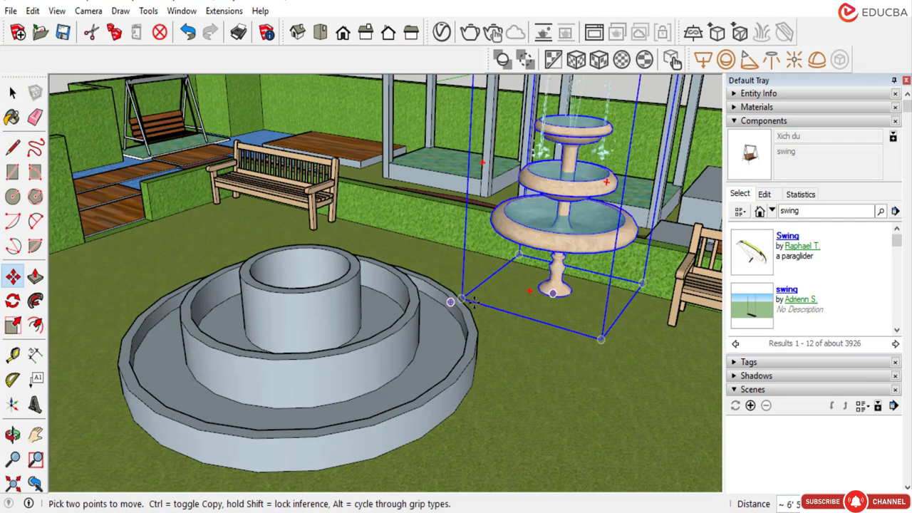
{"action": "key", "text": "Escape"}
{"action": "key", "text": "space"}
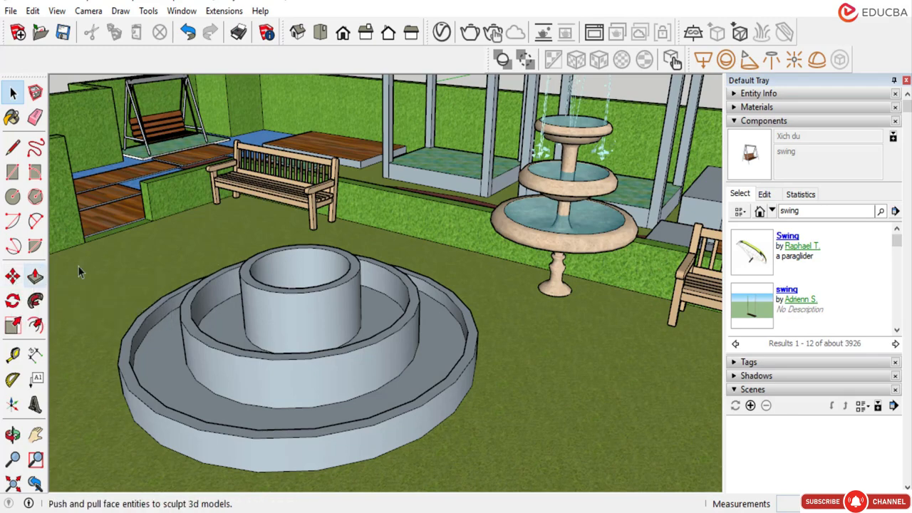
Try to draw a circle with a radius of about 1' 8" across the opening of the basin's innermost cylinder.
{"action": "left_click", "coordinate": [12, 197]}
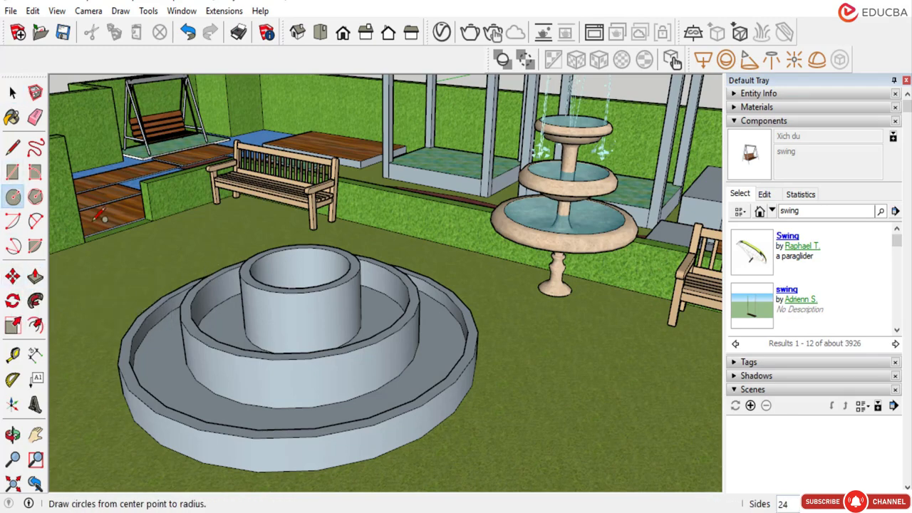
{"action": "scroll", "coordinate": [300, 268], "scroll_direction": "up", "scroll_amount": 3}
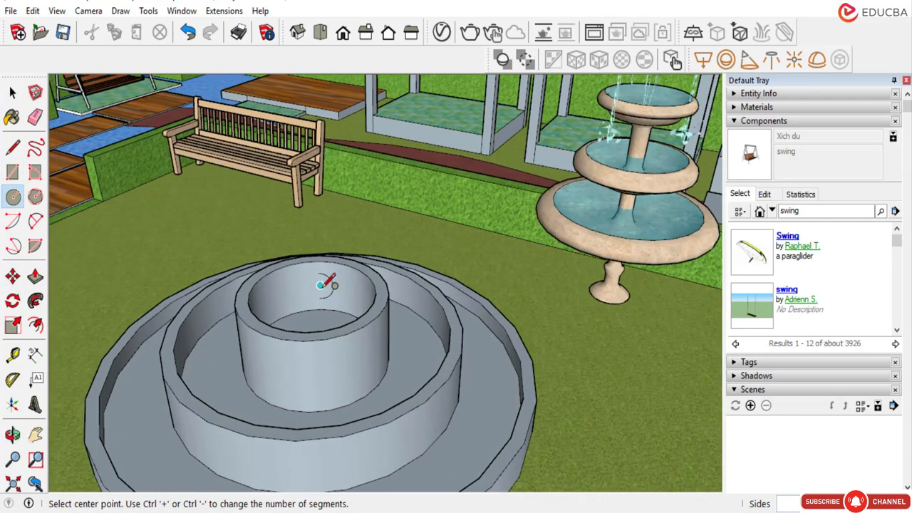
{"action": "left_click", "coordinate": [312, 293]}
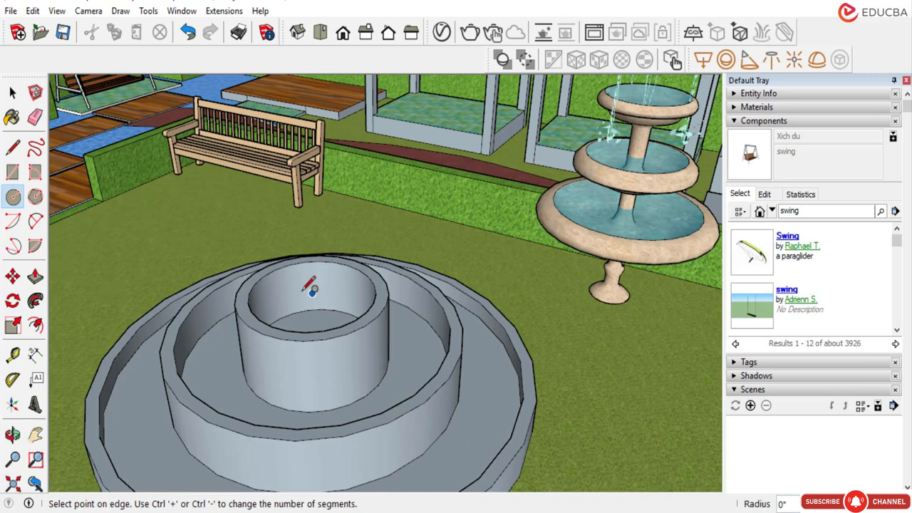
{"action": "left_click", "coordinate": [249, 300]}
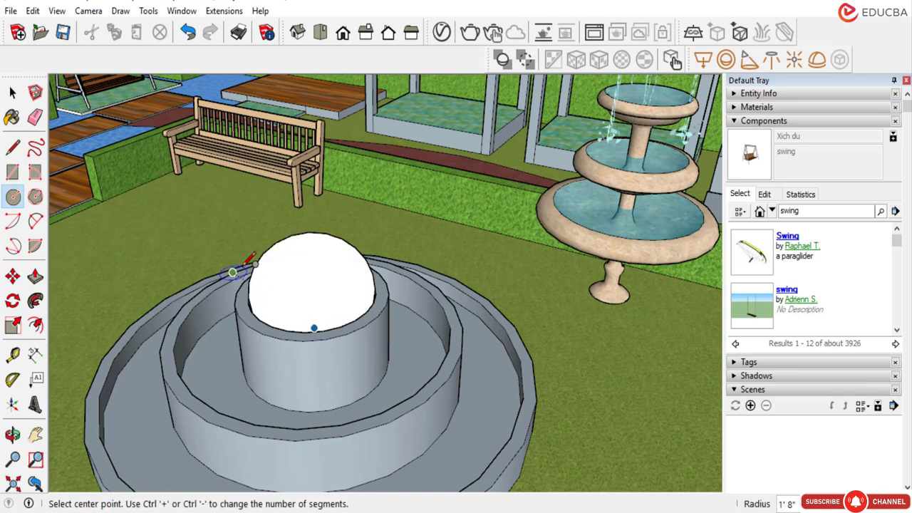
{"action": "key", "text": "ctrl+z"}
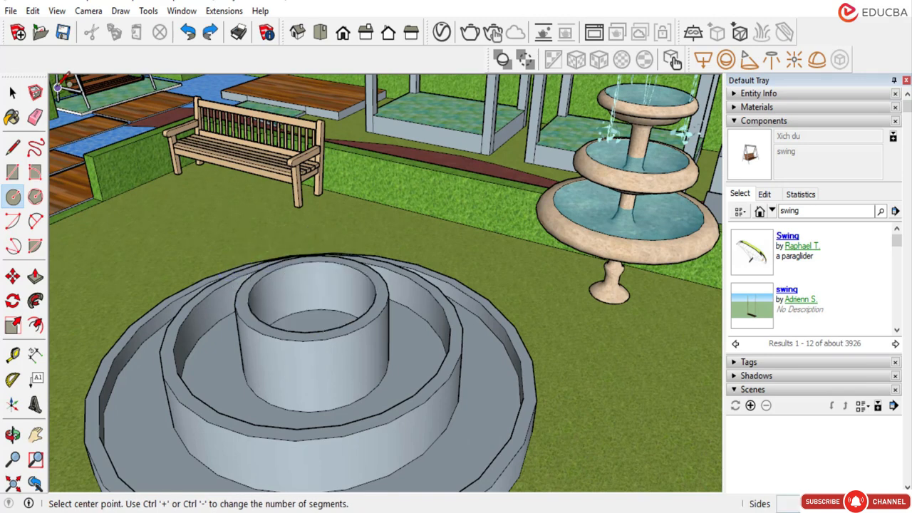
Cap the basin's innermost cylinder with a horizontal circle centred on its opening, with a radius of about 1' 8".
{"action": "middle_click_drag", "start_coordinate": [60, 81], "coordinate": [316, 389]}
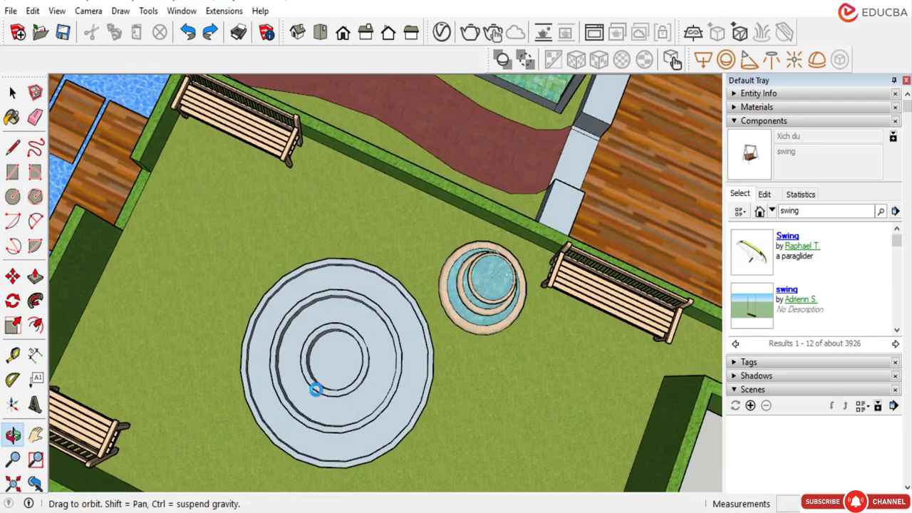
{"action": "scroll", "coordinate": [332, 358], "scroll_direction": "up", "scroll_amount": 2}
{"action": "left_click", "coordinate": [349, 351]}
{"action": "scroll", "coordinate": [348, 360], "scroll_direction": "up", "scroll_amount": 2}
{"action": "left_click", "coordinate": [337, 322]}
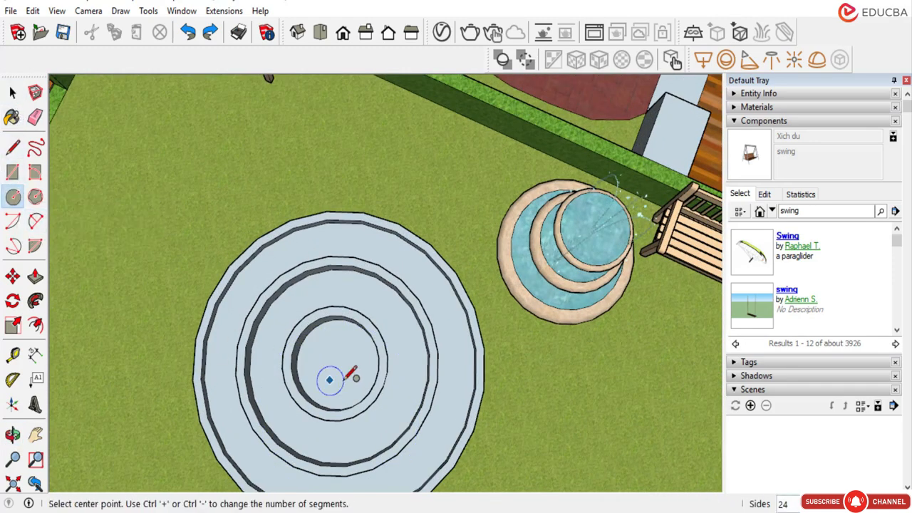
{"action": "left_click", "coordinate": [335, 362]}
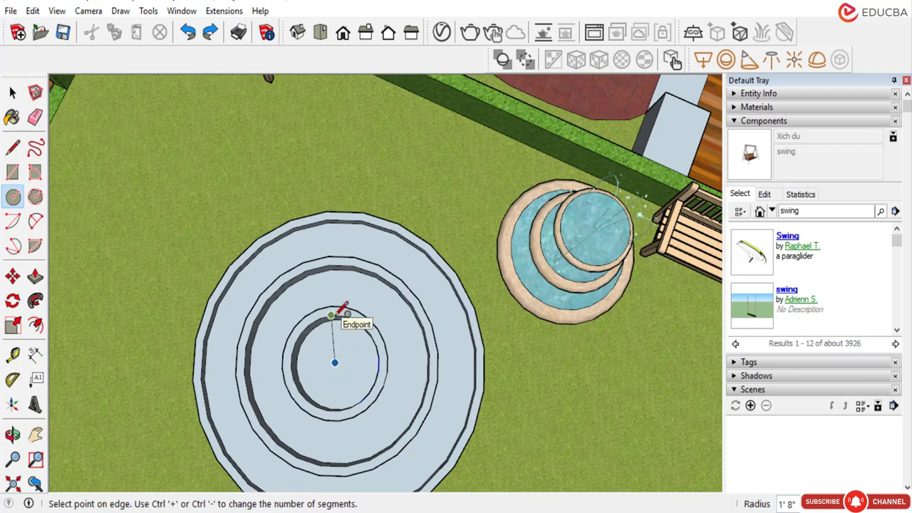
{"action": "left_click", "coordinate": [342, 311]}
Extrude the circular cap of the innermost cylinder upward with Push/Pull by a distance of 2.
{"action": "middle_click_drag", "start_coordinate": [348, 317], "coordinate": [362, 171]}
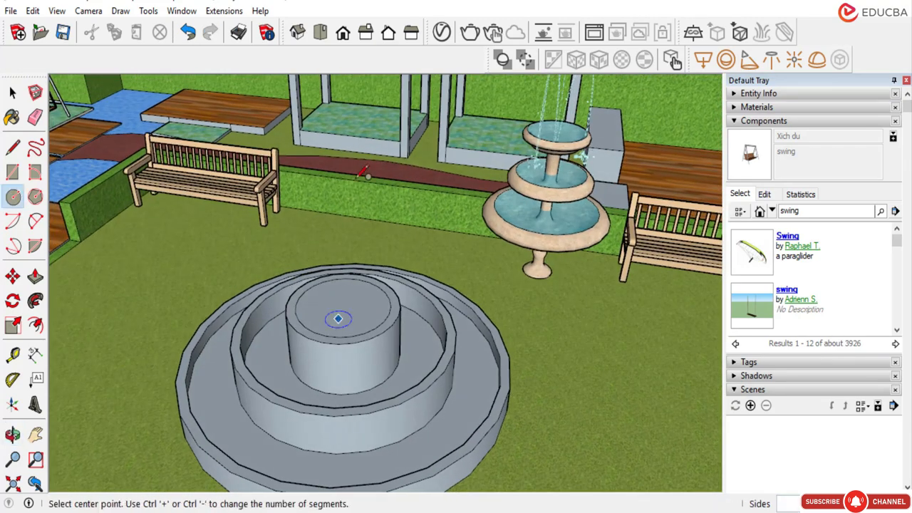
{"action": "left_click", "coordinate": [12, 92]}
{"action": "left_click", "coordinate": [35, 277]}
{"action": "left_click", "coordinate": [346, 307]}
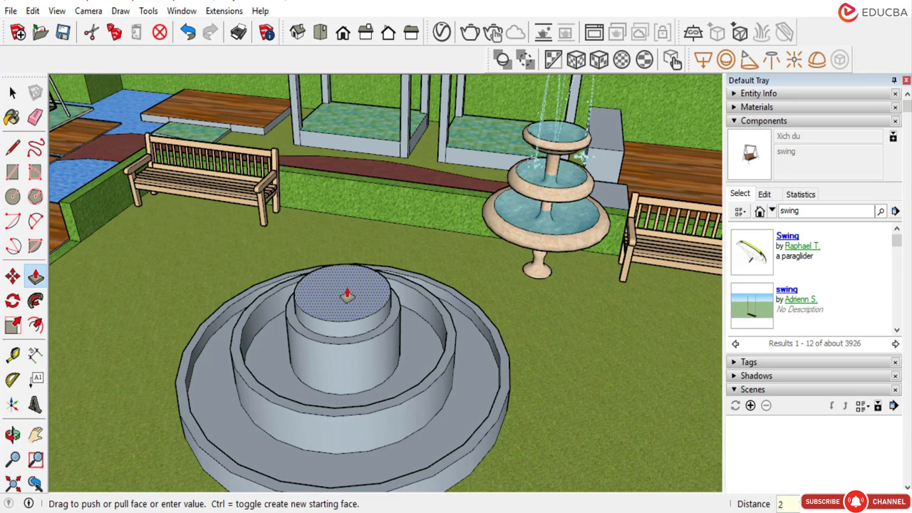
{"action": "key", "text": "Return"}
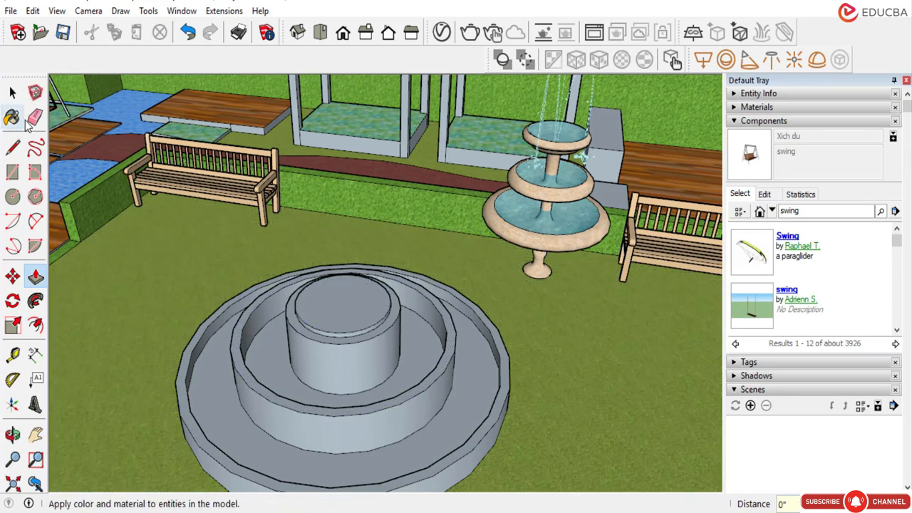
{"action": "left_click", "coordinate": [12, 93]}
{"action": "left_click", "coordinate": [547, 265]}
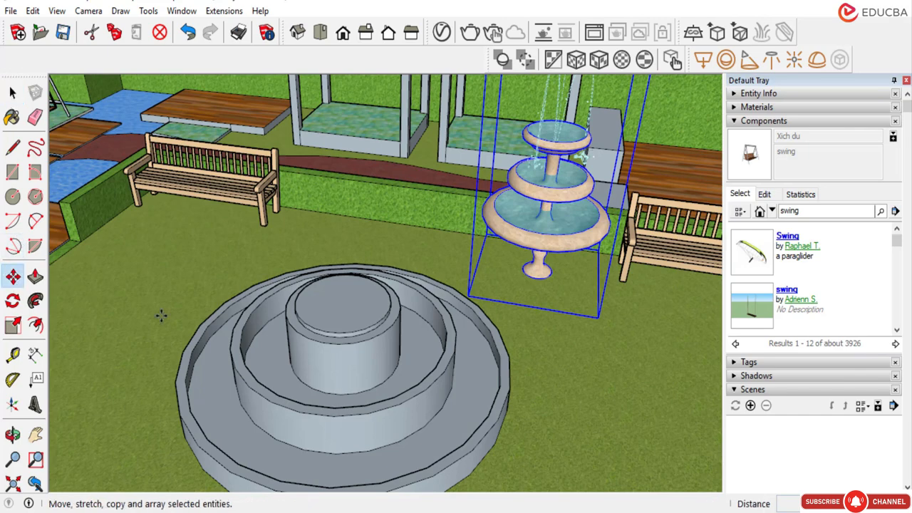
{"action": "scroll", "coordinate": [545, 226], "scroll_direction": "up", "scroll_amount": 3}
{"action": "key", "text": "q"}
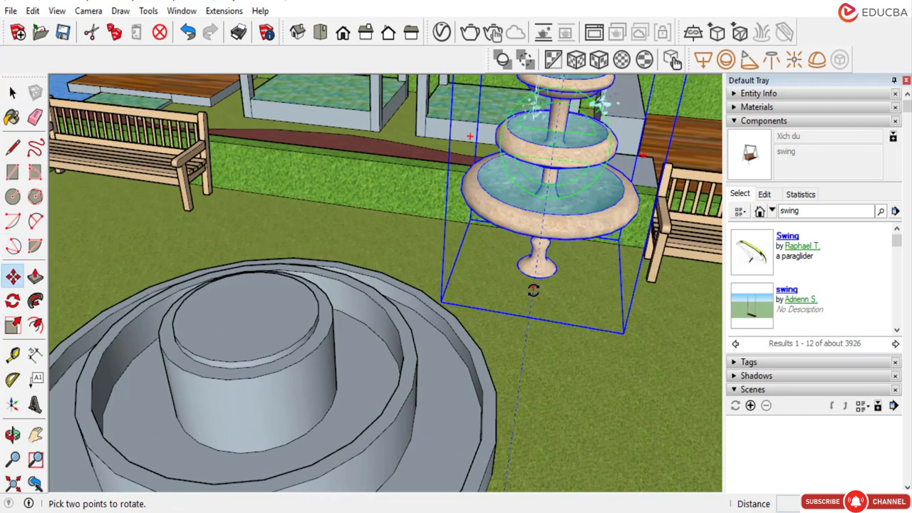
{"action": "left_click", "coordinate": [532, 290]}
{"action": "key", "text": "Escape"}
{"action": "key", "text": "space"}
{"action": "left_click", "coordinate": [539, 269]}
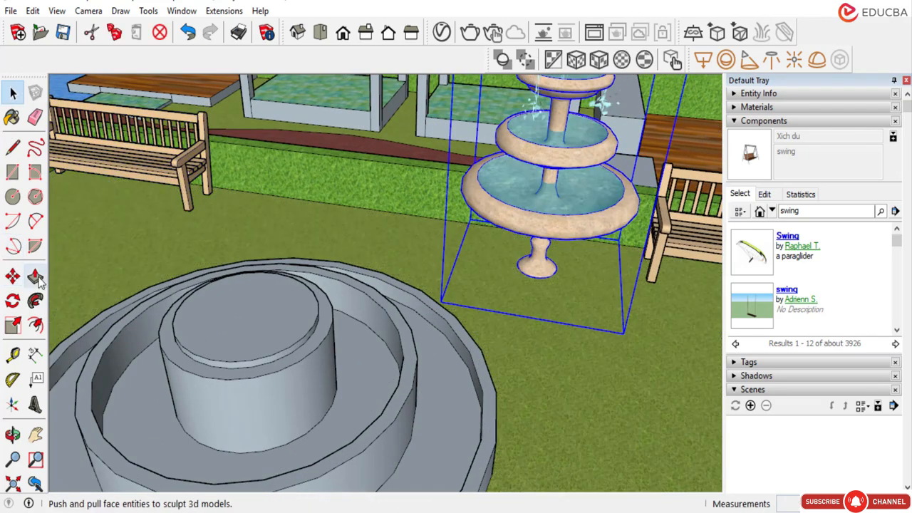
{"action": "left_click", "coordinate": [12, 277]}
{"action": "key", "text": "q"}
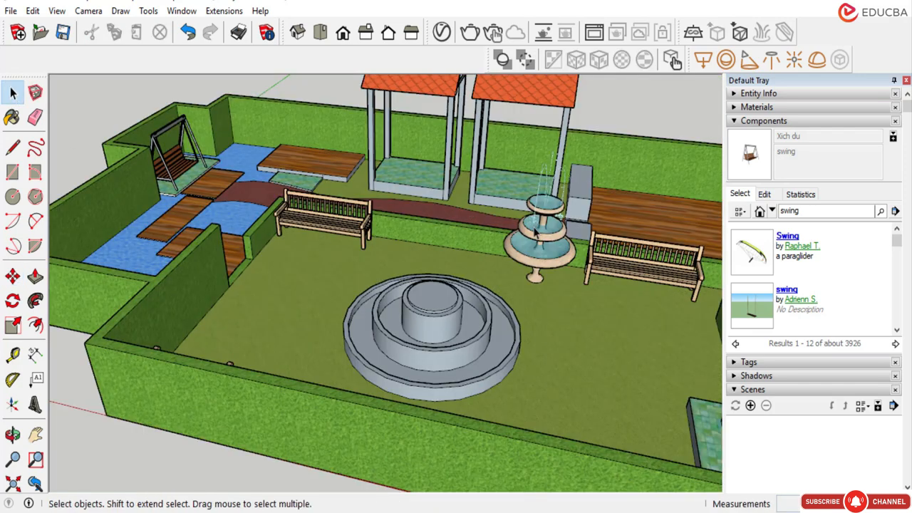
Move the three-tiered fountain by its foot onto the raised circular cap of the stepped basin.
{"action": "left_click", "coordinate": [536, 231]}
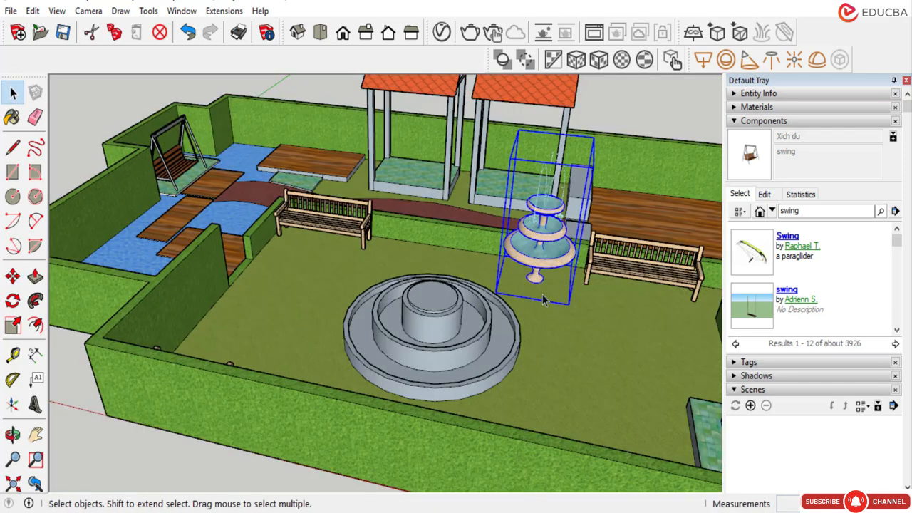
{"action": "scroll", "coordinate": [536, 281], "scroll_direction": "up", "scroll_amount": 3}
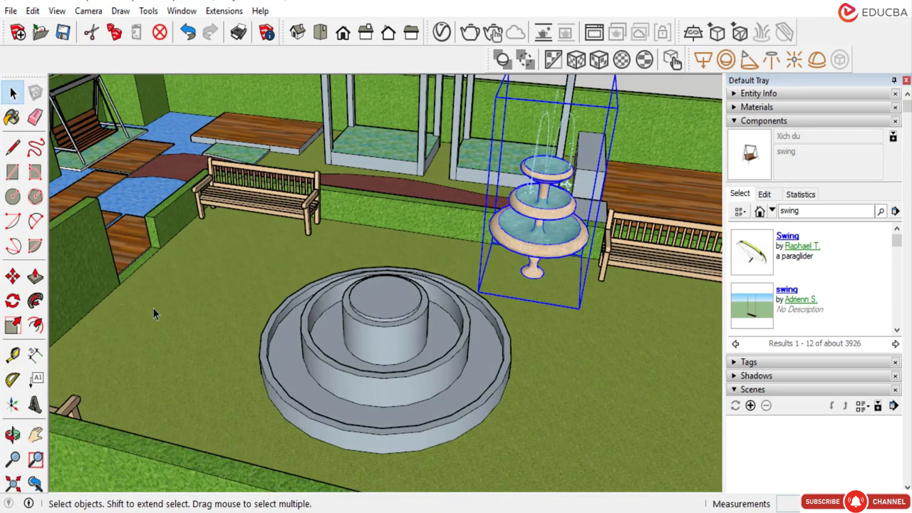
{"action": "left_click", "coordinate": [13, 276]}
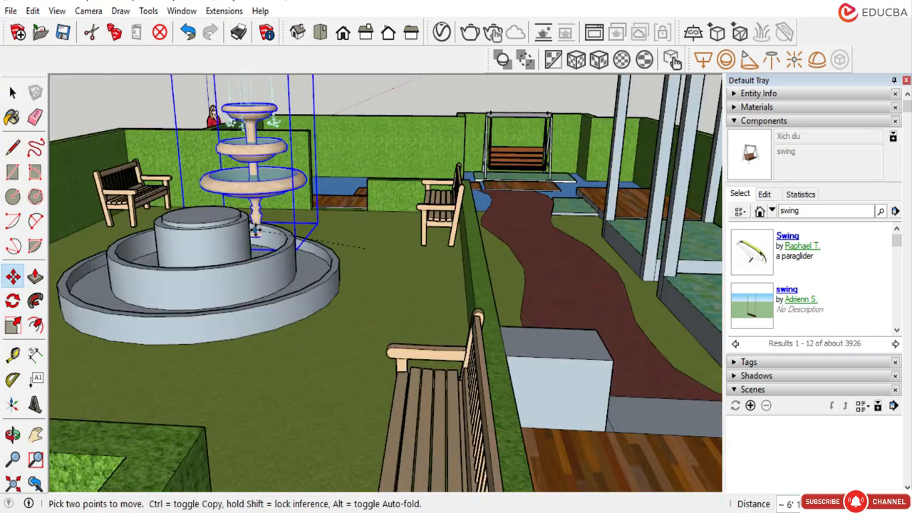
{"action": "scroll", "coordinate": [254, 230], "scroll_direction": "up", "scroll_amount": 2}
{"action": "scroll", "coordinate": [200, 214], "scroll_direction": "up", "scroll_amount": 2}
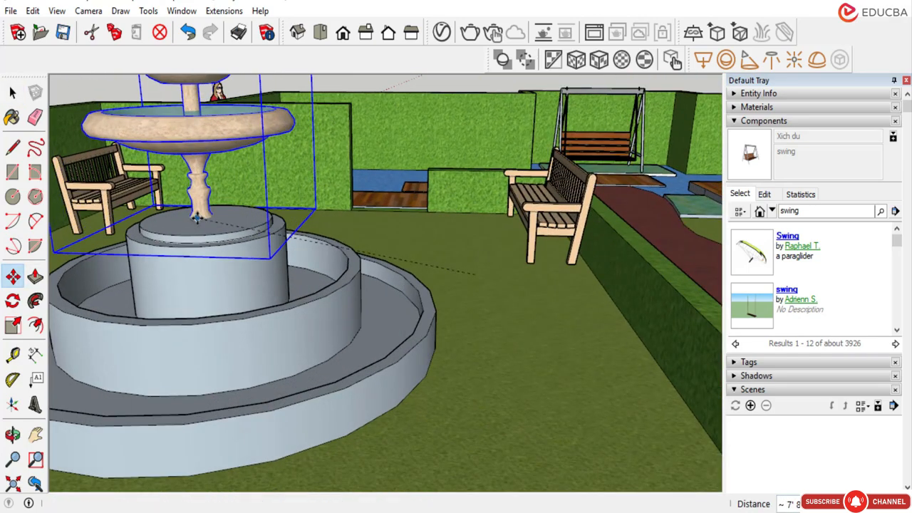
{"action": "left_click", "coordinate": [197, 217]}
Adjust the fountain's position so its foot stands at the centre of the raised circular cap.
{"action": "middle_click_drag", "start_coordinate": [240, 206], "coordinate": [131, 223]}
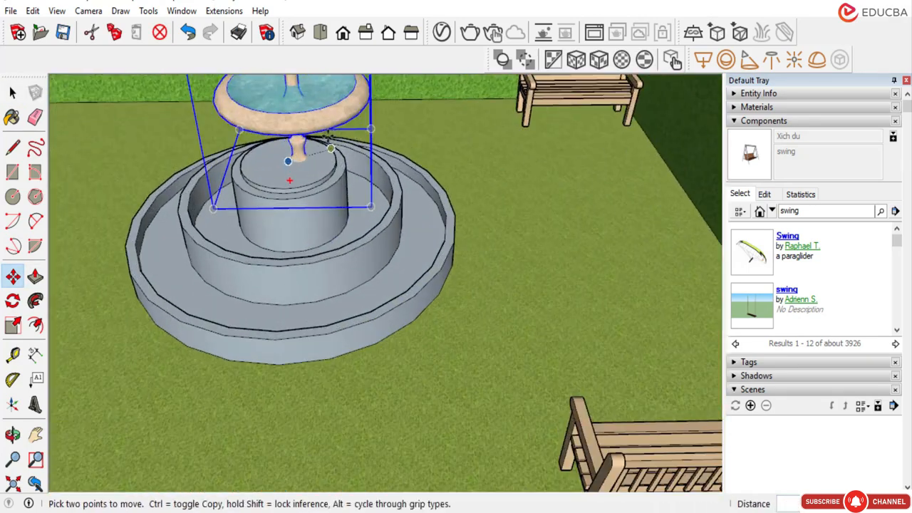
{"action": "scroll", "coordinate": [278, 153], "scroll_direction": "up", "scroll_amount": 3}
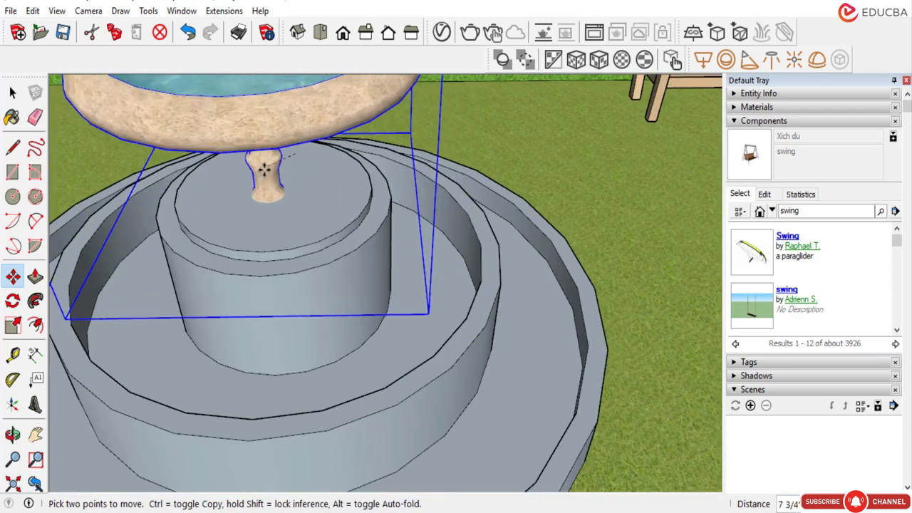
{"action": "scroll", "coordinate": [264, 169], "scroll_direction": "down", "scroll_amount": 3}
{"action": "middle_click_drag", "start_coordinate": [267, 174], "coordinate": [342, 79]}
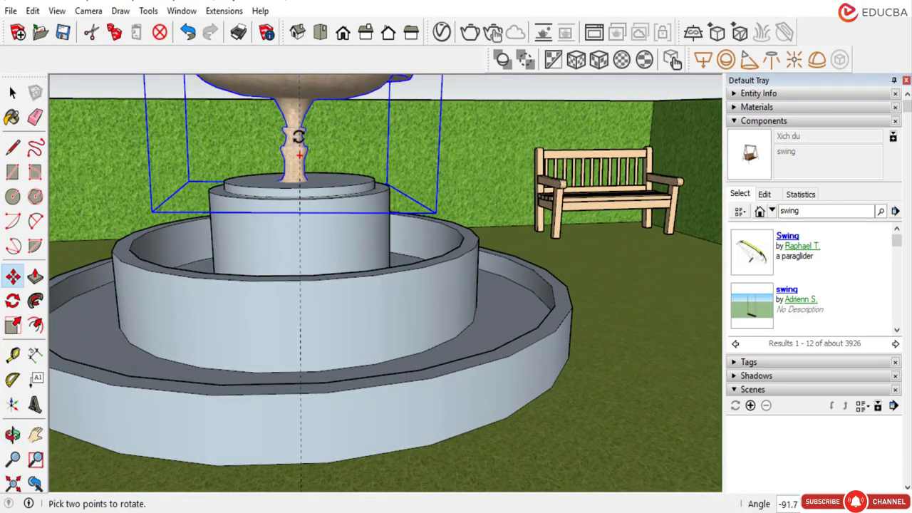
{"action": "left_click", "coordinate": [13, 93]}
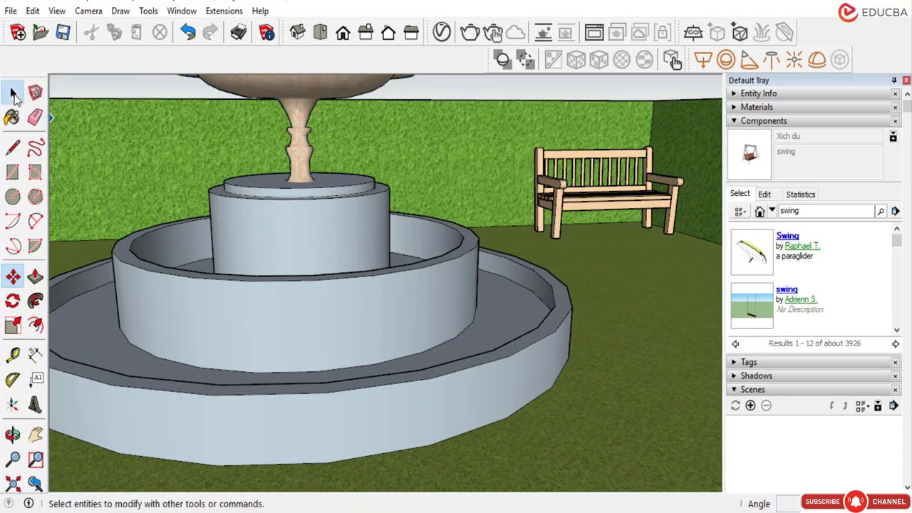
{"action": "key", "text": "m"}
Examine the whole garden with the fountain in place, including from the isometric standard view.
{"action": "scroll", "coordinate": [306, 158], "scroll_direction": "down", "scroll_amount": 10}
{"action": "middle_click_drag", "start_coordinate": [306, 158], "coordinate": [421, 273]}
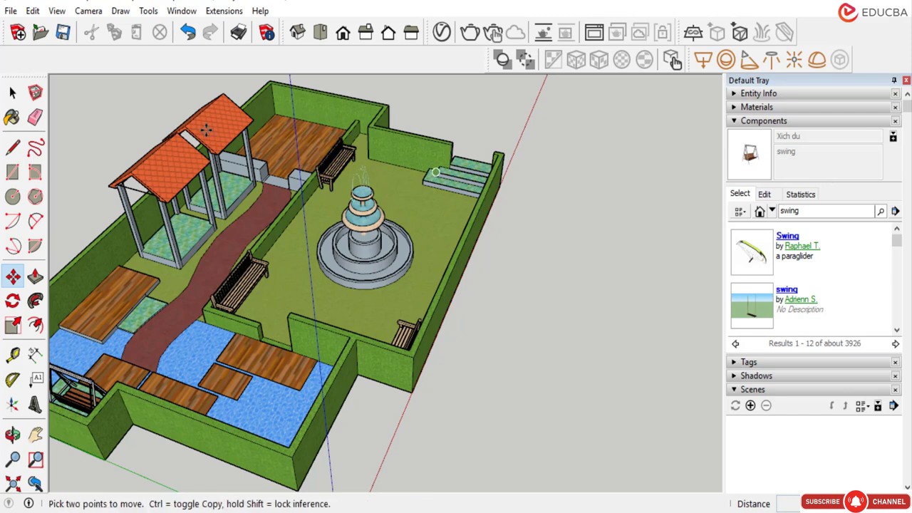
{"action": "left_click", "coordinate": [12, 92]}
{"action": "left_click", "coordinate": [298, 32]}
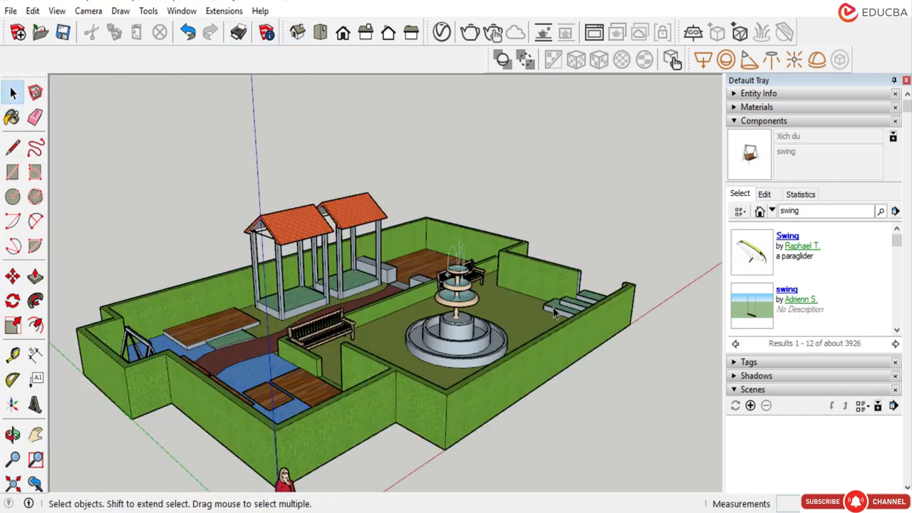
{"action": "scroll", "coordinate": [554, 313], "scroll_direction": "up", "scroll_amount": 1}
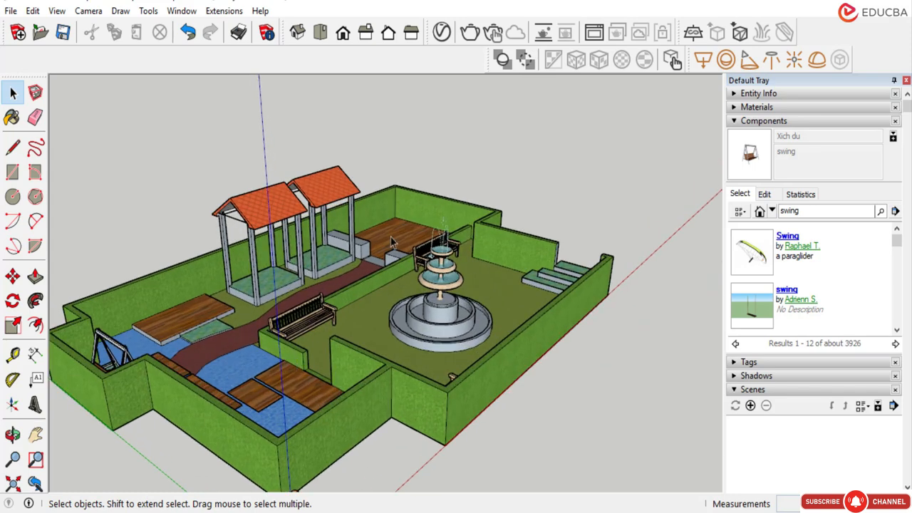
{"action": "scroll", "coordinate": [393, 244], "scroll_direction": "down", "scroll_amount": 3}
{"action": "middle_click_drag", "start_coordinate": [392, 285], "coordinate": [413, 322]}
{"action": "scroll", "coordinate": [360, 313], "scroll_direction": "up", "scroll_amount": 2}
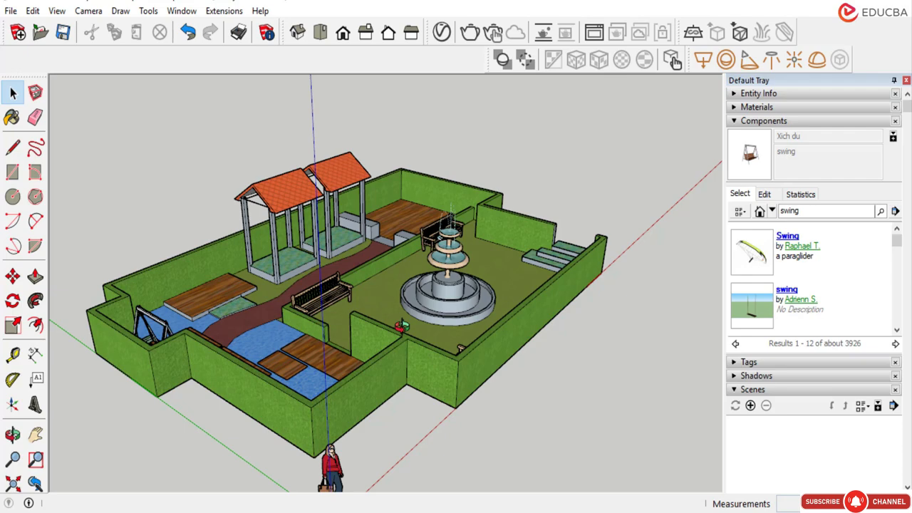
Inspect the wooden deck corner behind the fountain and bench, and return to an overview of the garden.
{"action": "middle_click_drag", "start_coordinate": [400, 316], "coordinate": [367, 267]}
{"action": "scroll", "coordinate": [493, 191], "scroll_direction": "up", "scroll_amount": 4}
{"action": "middle_click_drag", "start_coordinate": [518, 190], "coordinate": [493, 153]}
{"action": "scroll", "coordinate": [572, 147], "scroll_direction": "up", "scroll_amount": 4}
{"action": "scroll", "coordinate": [572, 147], "scroll_direction": "down", "scroll_amount": 4}
{"action": "scroll", "coordinate": [489, 149], "scroll_direction": "up", "scroll_amount": 5}
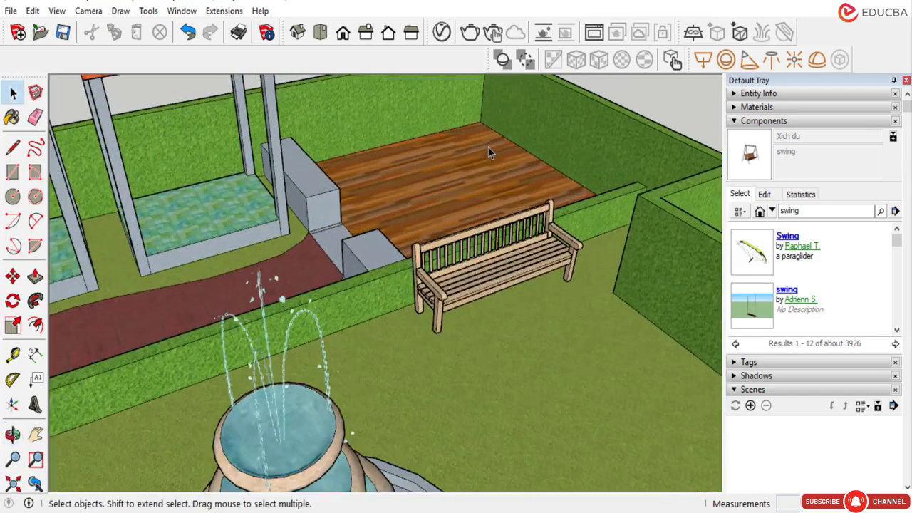
{"action": "middle_click_drag", "start_coordinate": [413, 171], "coordinate": [470, 153]}
{"action": "scroll", "coordinate": [450, 196], "scroll_direction": "down", "scroll_amount": 5}
{"action": "scroll", "coordinate": [418, 327], "scroll_direction": "down", "scroll_amount": 4}
{"action": "middle_click_drag", "start_coordinate": [448, 291], "coordinate": [465, 308]}
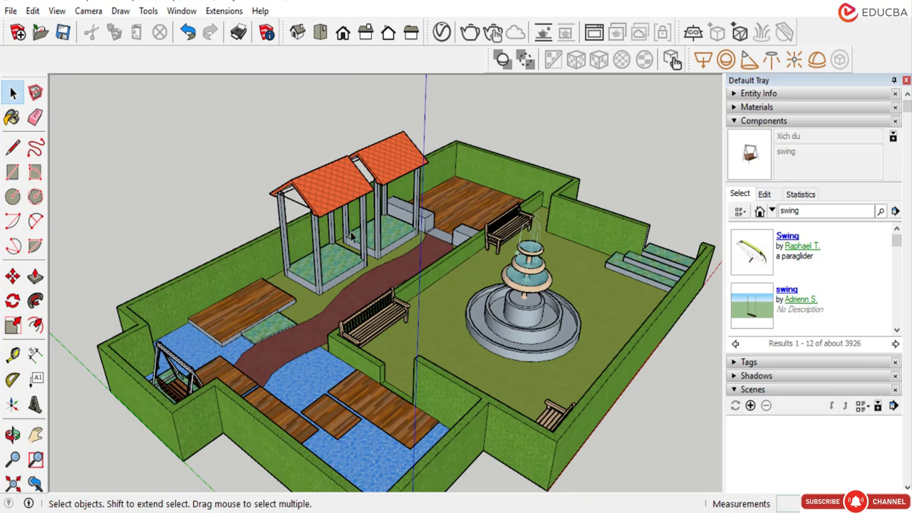
Search the 3D Warehouse for "yoga mat" models.
{"action": "scroll", "coordinate": [346, 249], "scroll_direction": "up", "scroll_amount": 3}
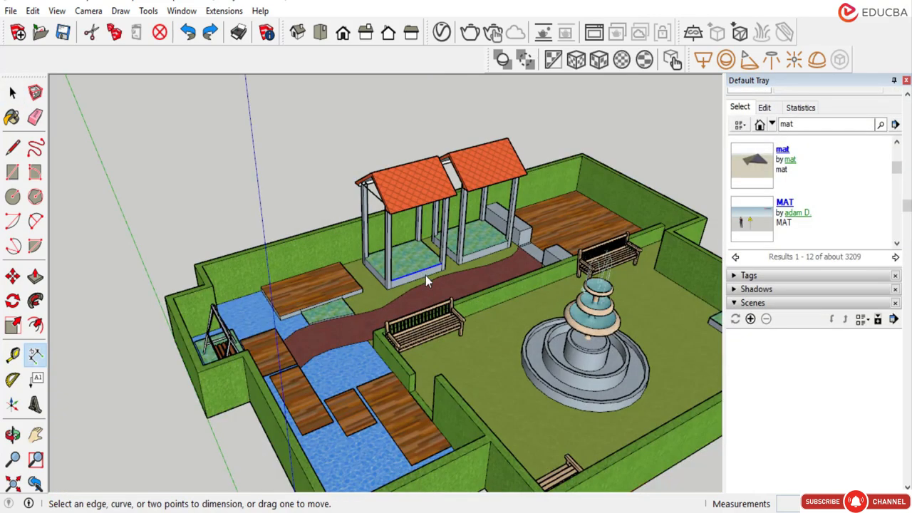
{"action": "mouse_move", "coordinate": [426, 275]}
{"action": "middle_mouse_down"}
{"action": "mouse_move", "coordinate": [452, 293]}
{"action": "mouse_move", "coordinate": [399, 285]}
{"action": "mouse_move", "coordinate": [356, 256]}
{"action": "middle_mouse_up"}
{"action": "scroll", "coordinate": [452, 293], "scroll_direction": "up", "scroll_amount": 3}
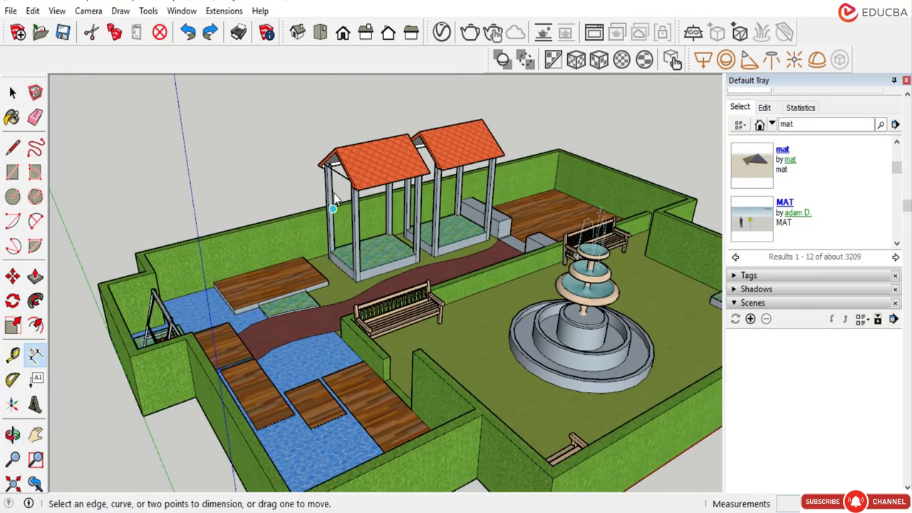
{"action": "scroll", "coordinate": [337, 241], "scroll_direction": "up", "scroll_amount": 3}
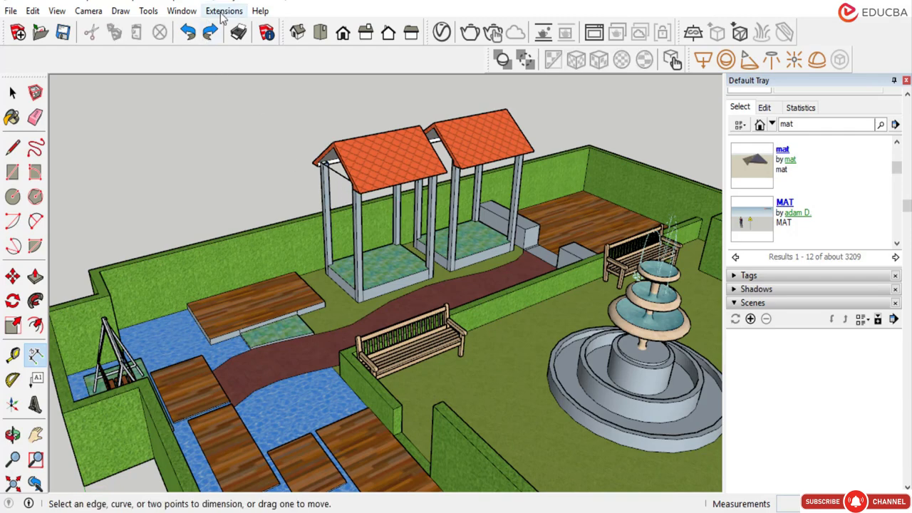
{"action": "left_click", "coordinate": [182, 11]}
{"action": "left_click", "coordinate": [207, 116]}
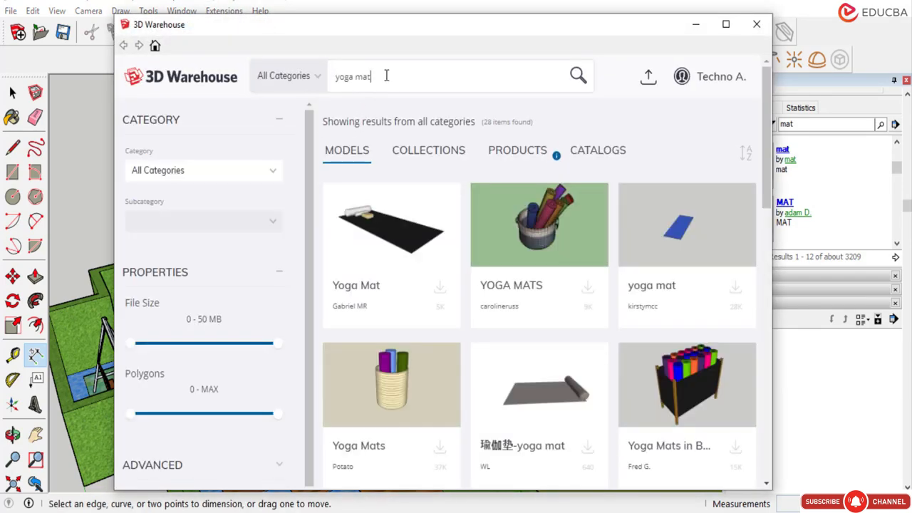
Load the blue "yoga mat" model from the 3D Warehouse and place it on the first pavilion's tiled platform.
{"action": "scroll", "coordinate": [689, 156], "scroll_direction": "down", "scroll_amount": 1}
{"action": "left_click", "coordinate": [562, 347]}
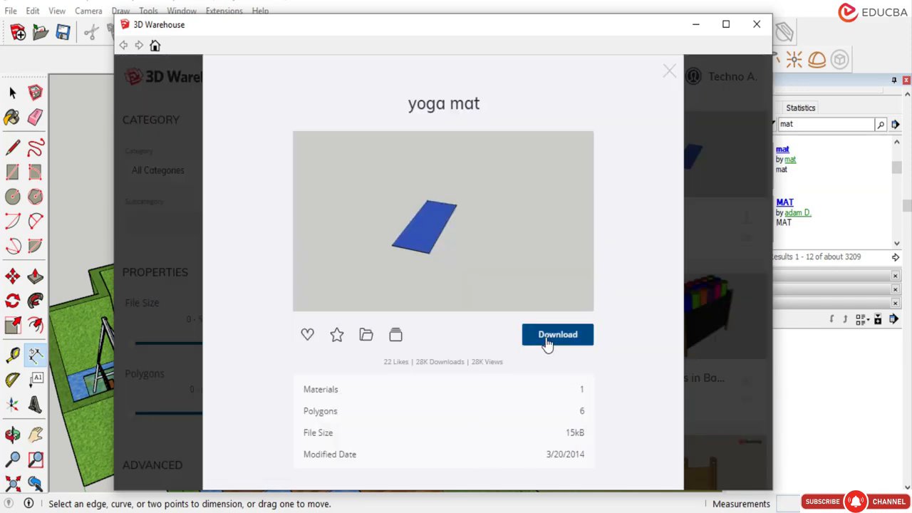
{"action": "left_click", "coordinate": [557, 334]}
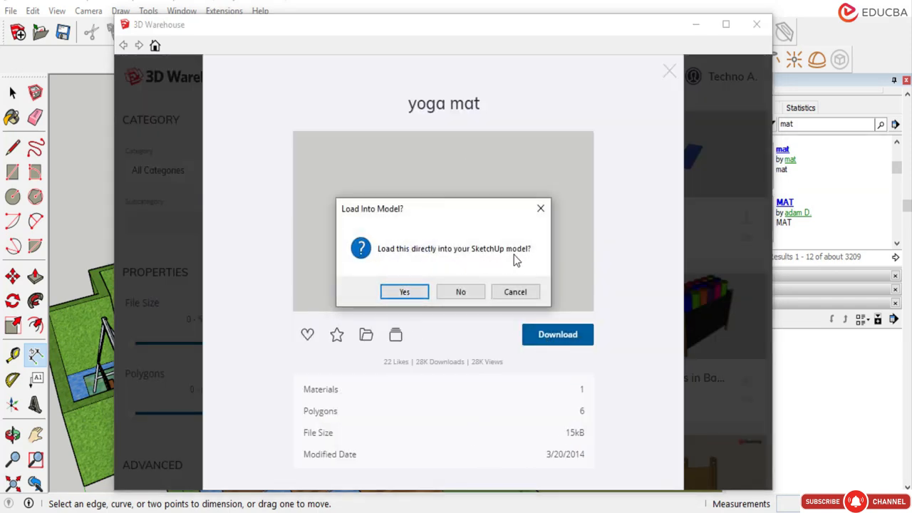
{"action": "left_click", "coordinate": [404, 292]}
{"action": "scroll", "coordinate": [368, 280], "scroll_direction": "up", "scroll_amount": 5}
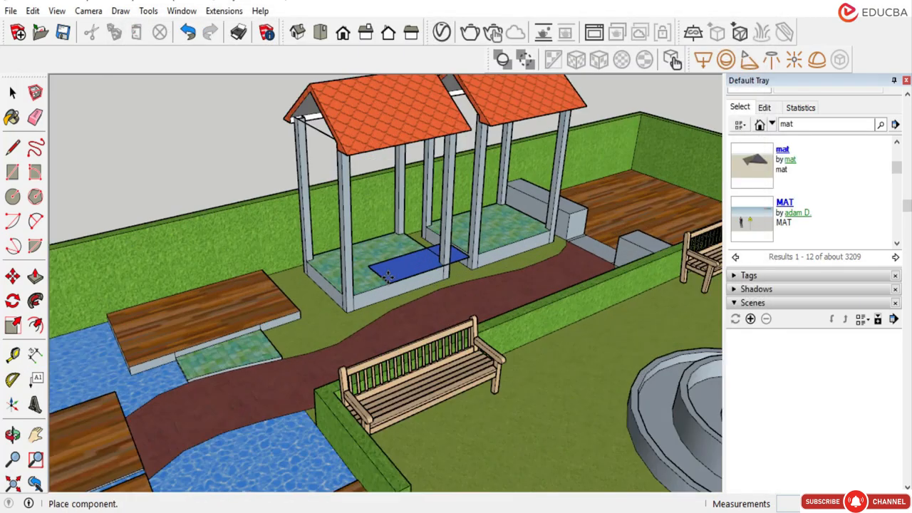
{"action": "scroll", "coordinate": [367, 280], "scroll_direction": "up", "scroll_amount": 6}
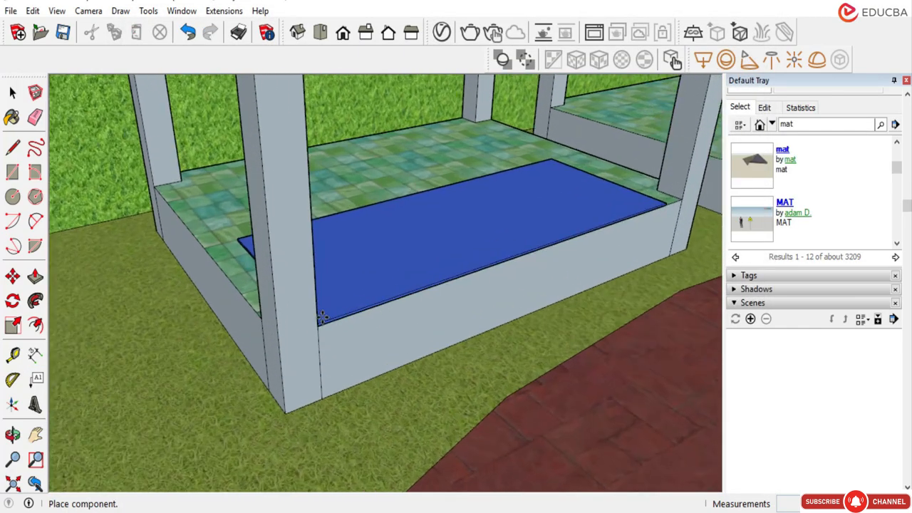
{"action": "left_click", "coordinate": [318, 326]}
Move the yoga mat inward from the platform's front edge so it lies centrally on the first pavilion's tiled floor.
{"action": "middle_click_drag", "start_coordinate": [287, 391], "coordinate": [447, 320]}
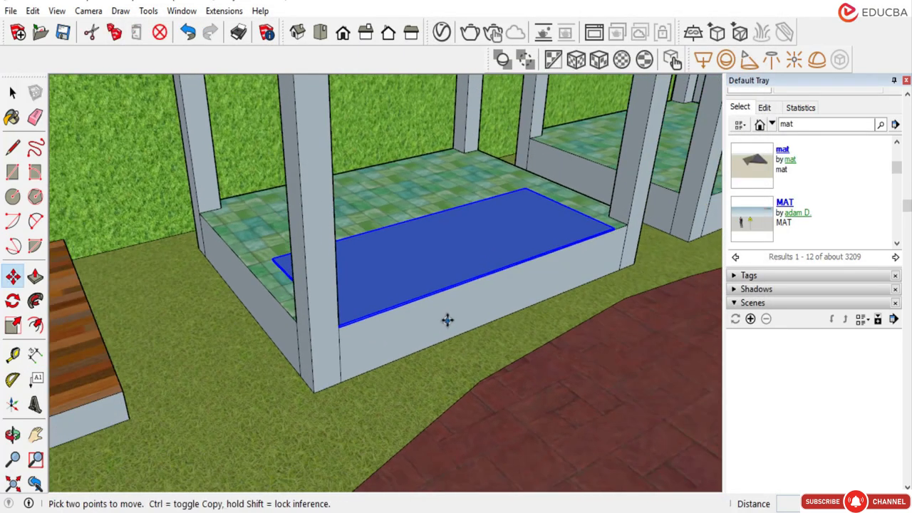
{"action": "middle_click_drag", "start_coordinate": [321, 299], "coordinate": [449, 261]}
{"action": "left_click", "coordinate": [12, 92]}
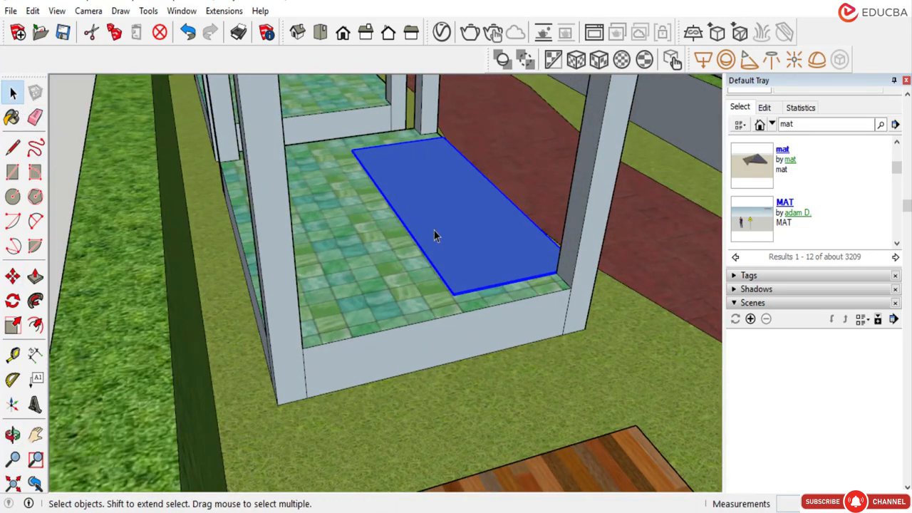
{"action": "left_click", "coordinate": [12, 276]}
{"action": "scroll", "coordinate": [394, 289], "scroll_direction": "up", "scroll_amount": 3}
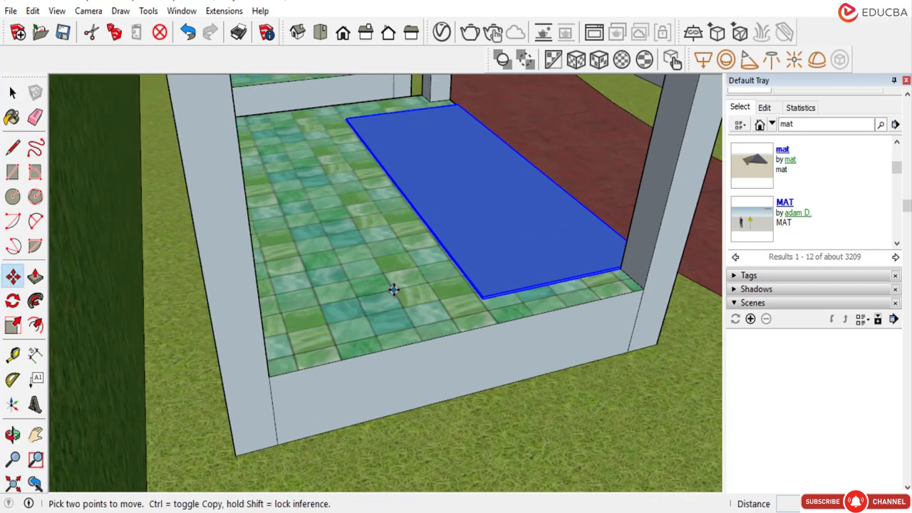
{"action": "left_click", "coordinate": [393, 289]}
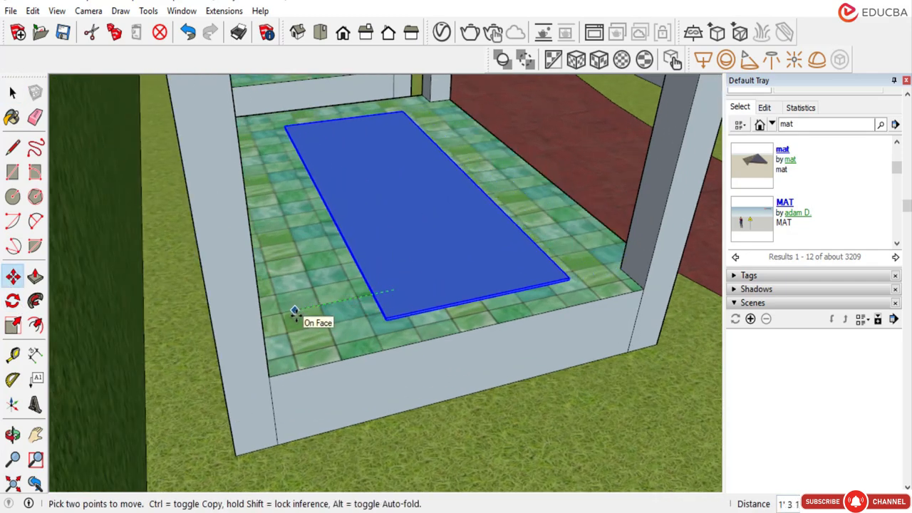
{"action": "left_click", "coordinate": [295, 312]}
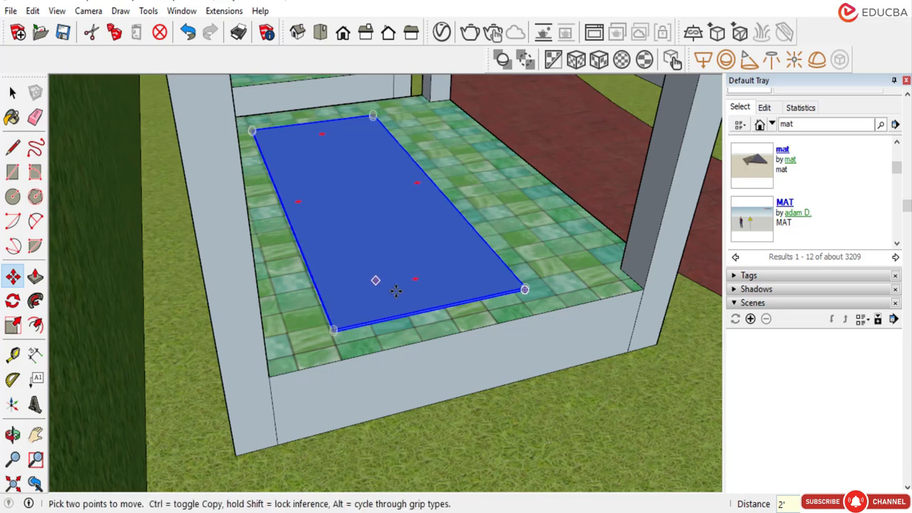
{"action": "middle_click_drag", "start_coordinate": [407, 291], "coordinate": [321, 224]}
{"action": "left_click", "coordinate": [338, 207]}
{"action": "scroll", "coordinate": [347, 214], "scroll_direction": "up", "scroll_amount": 2}
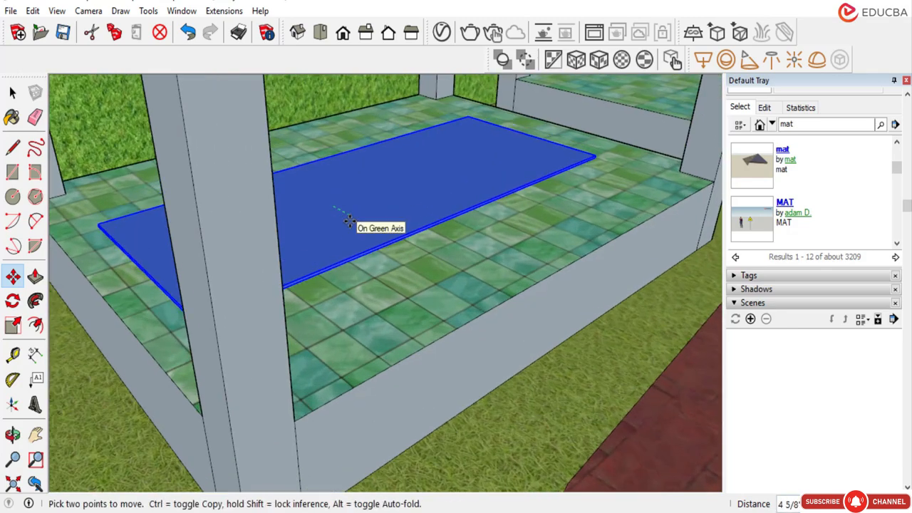
{"action": "left_click", "coordinate": [349, 222]}
{"action": "scroll", "coordinate": [349, 221], "scroll_direction": "down", "scroll_amount": 3}
{"action": "middle_click_drag", "start_coordinate": [417, 254], "coordinate": [253, 254]}
{"action": "scroll", "coordinate": [429, 260], "scroll_direction": "down", "scroll_amount": 2}
{"action": "middle_click_drag", "start_coordinate": [341, 275], "coordinate": [357, 228]}
{"action": "left_click", "coordinate": [12, 92]}
{"action": "middle_click_drag", "start_coordinate": [519, 220], "coordinate": [492, 237]}
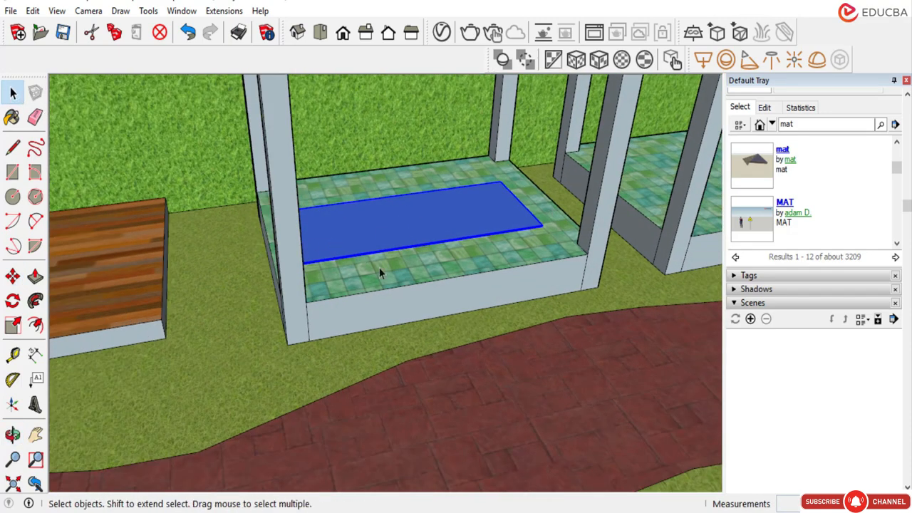
Copy the yoga mat from the first pavilion's platform to the matching position on the second pavilion's platform.
{"action": "left_click", "coordinate": [12, 276]}
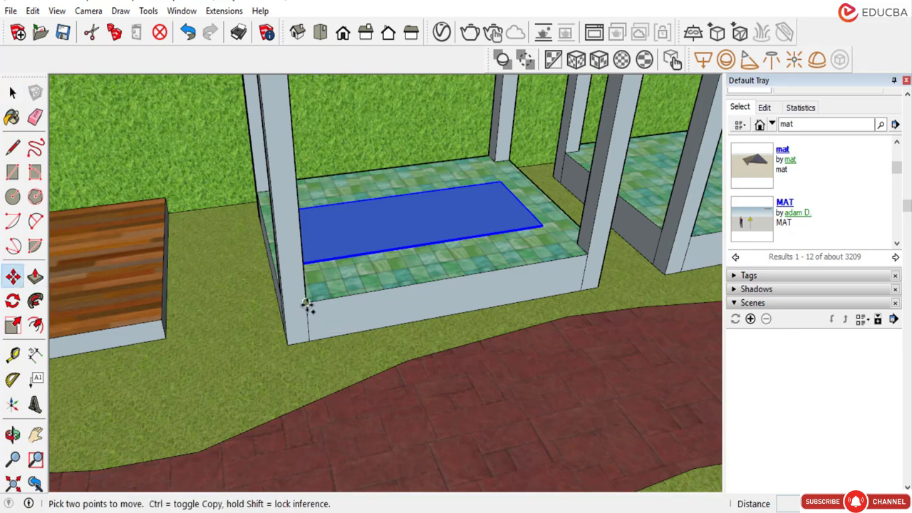
{"action": "key", "text": "ctrl"}
{"action": "left_click", "coordinate": [307, 305]}
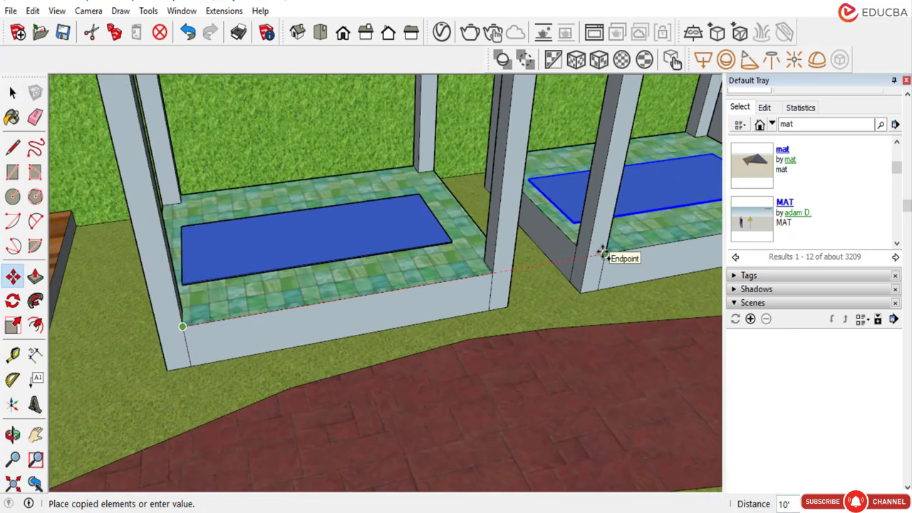
{"action": "left_click", "coordinate": [604, 254]}
{"action": "middle_click_drag", "start_coordinate": [604, 255], "coordinate": [496, 264]}
{"action": "scroll", "coordinate": [497, 264], "scroll_direction": "down", "scroll_amount": 5}
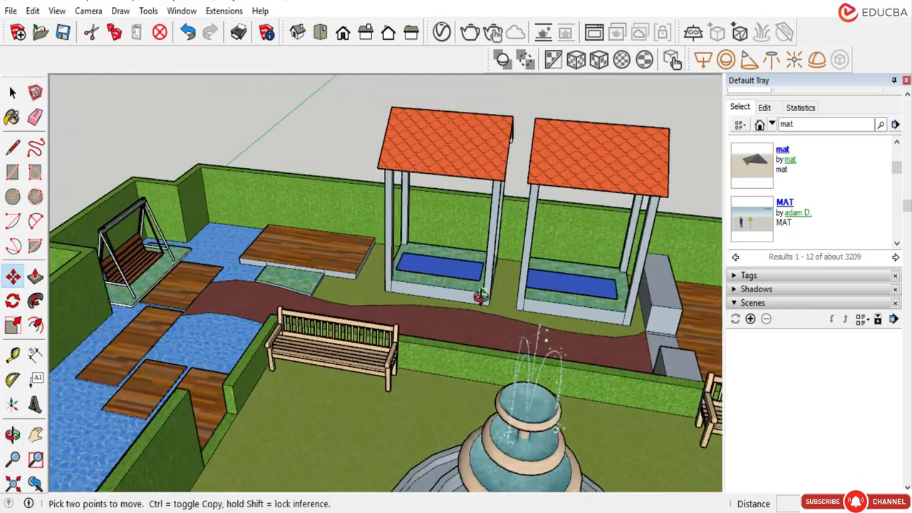
{"action": "middle_click_drag", "start_coordinate": [481, 297], "coordinate": [285, 228]}
{"action": "key", "text": "space"}
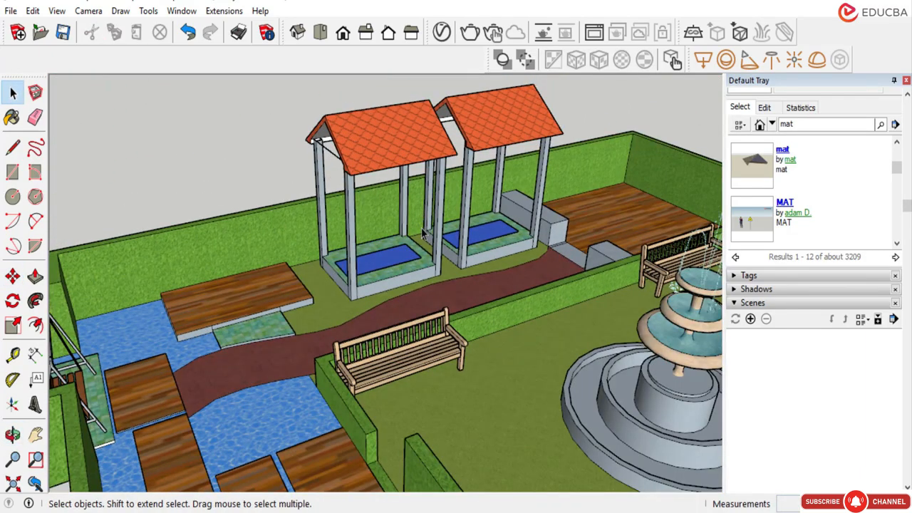
{"action": "key", "text": "ctrl+z"}
{"action": "key", "text": "ctrl+z"}
{"action": "key", "text": "ctrl+z"}
{"action": "key", "text": "ctrl+z"}
{"action": "key", "text": "ctrl+z"}
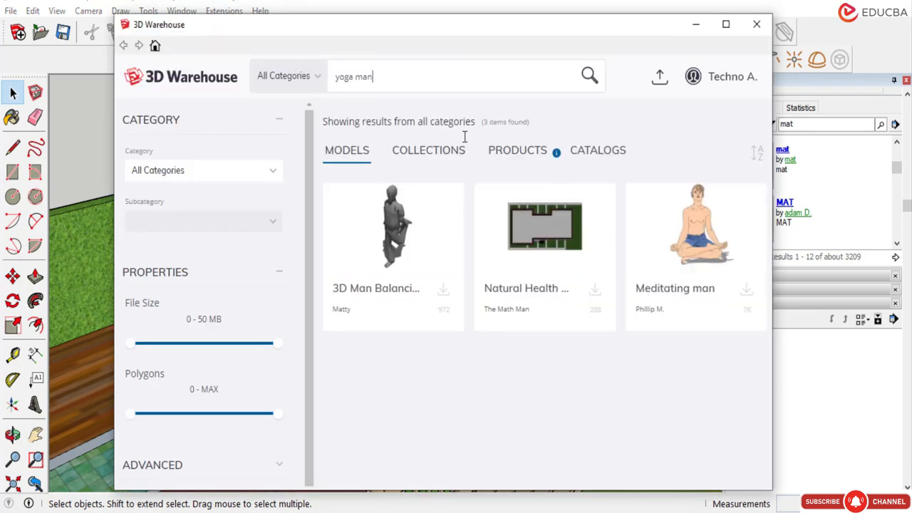
Load the "Meditating man" model from the 3D Warehouse and place it on the first pavilion's yoga mat.
{"action": "left_click", "coordinate": [696, 243]}
{"action": "left_click", "coordinate": [556, 348]}
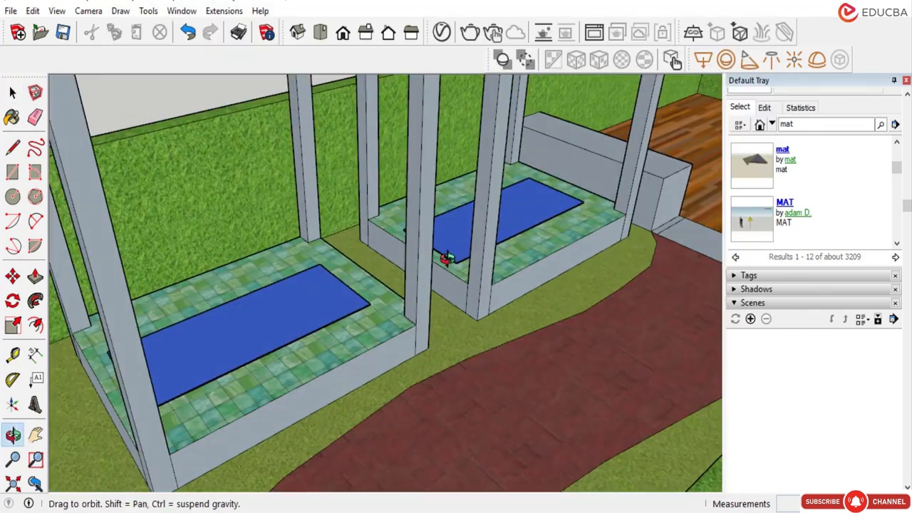
{"action": "scroll", "coordinate": [236, 344], "scroll_direction": "up", "scroll_amount": 4}
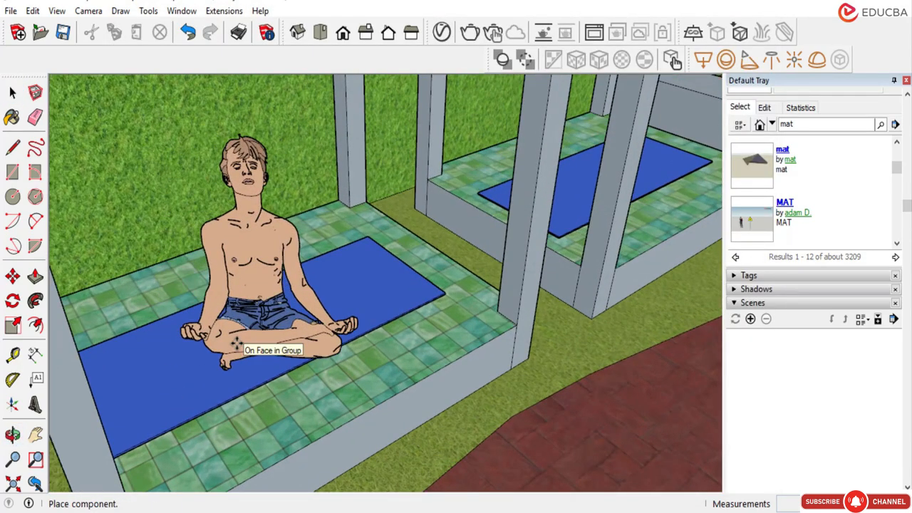
{"action": "left_click", "coordinate": [236, 343]}
Move the meditating man slightly so that he sits properly on the first pavilion's yoga mat.
{"action": "scroll", "coordinate": [305, 322], "scroll_direction": "down", "scroll_amount": 3}
{"action": "middle_click_drag", "start_coordinate": [305, 321], "coordinate": [307, 227]}
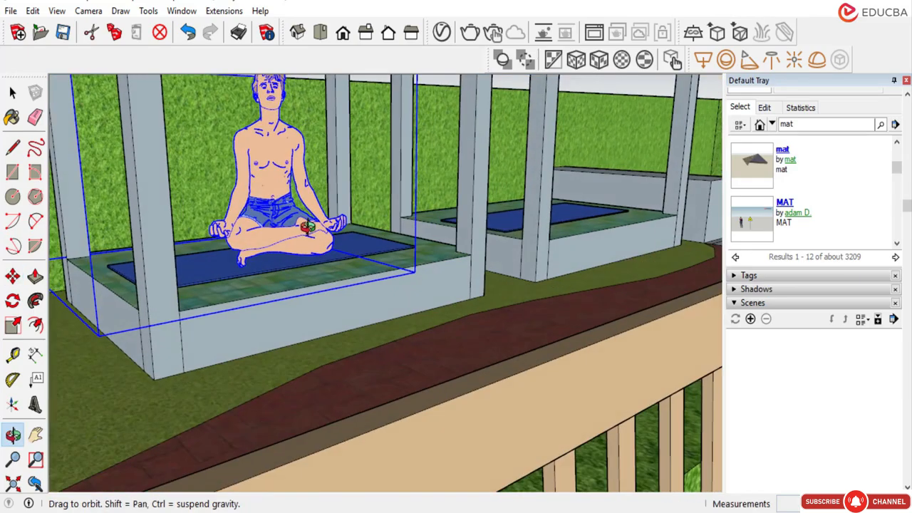
{"action": "scroll", "coordinate": [299, 243], "scroll_direction": "up", "scroll_amount": 3}
{"action": "left_click", "coordinate": [12, 94]}
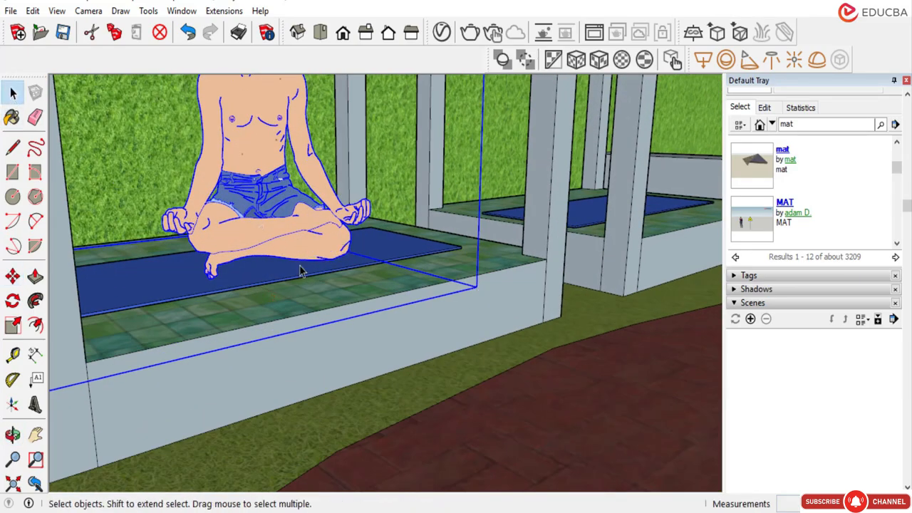
{"action": "left_click", "coordinate": [12, 276]}
{"action": "scroll", "coordinate": [305, 256], "scroll_direction": "up", "scroll_amount": 2}
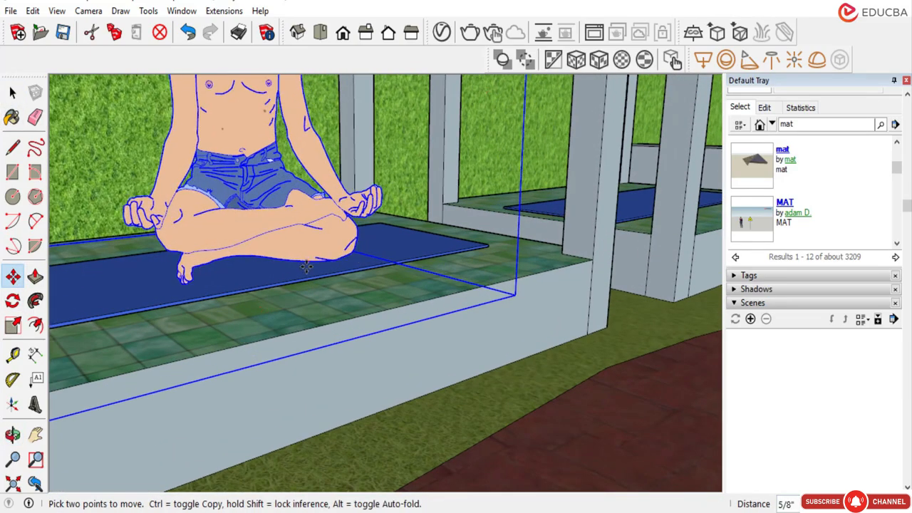
{"action": "left_click", "coordinate": [306, 266]}
{"action": "left_click", "coordinate": [331, 288]}
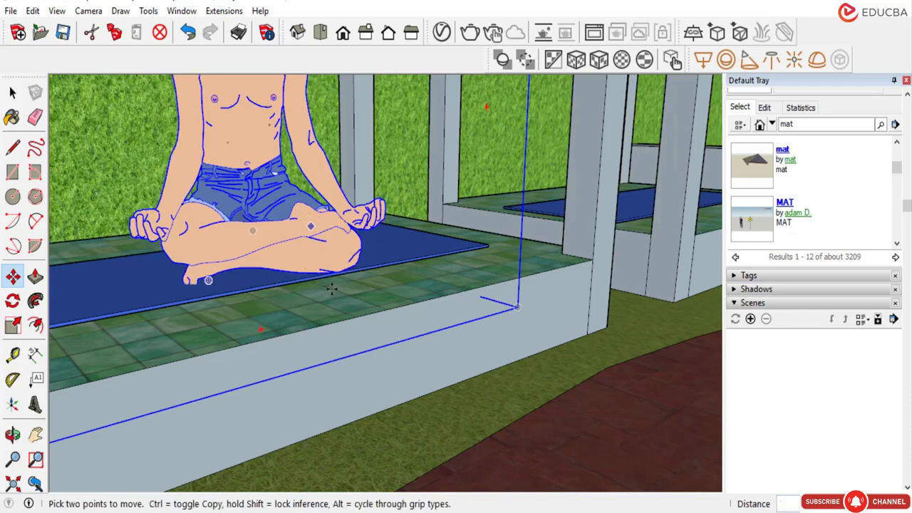
{"action": "scroll", "coordinate": [331, 288], "scroll_direction": "down", "scroll_amount": 3}
{"action": "middle_click_drag", "start_coordinate": [332, 289], "coordinate": [349, 328]}
{"action": "scroll", "coordinate": [377, 324], "scroll_direction": "down", "scroll_amount": 3}
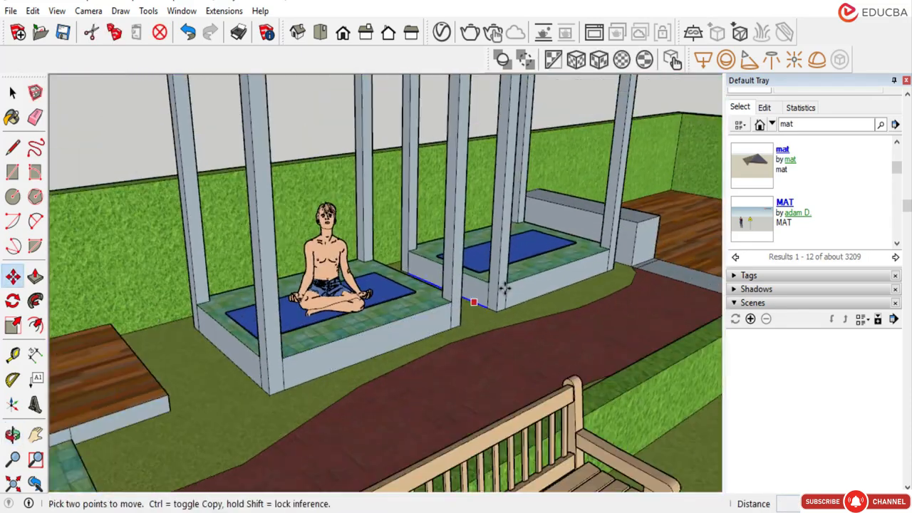
Search the 3D Warehouse for "yoga lady" models.
{"action": "scroll", "coordinate": [504, 289], "scroll_direction": "down", "scroll_amount": 1}
{"action": "middle_click_drag", "start_coordinate": [516, 285], "coordinate": [497, 271]}
{"action": "scroll", "coordinate": [540, 268], "scroll_direction": "up", "scroll_amount": 3}
{"action": "left_click", "coordinate": [182, 11]}
{"action": "mouse_move", "coordinate": [227, 26]}
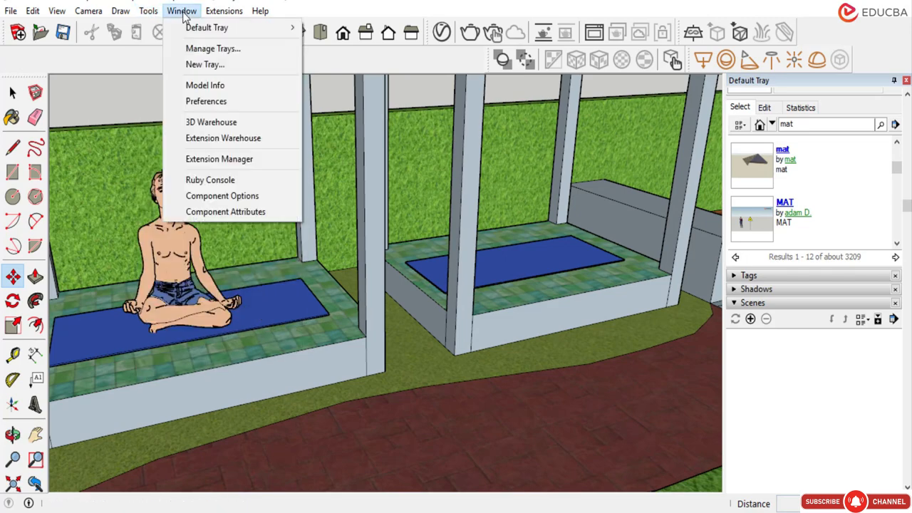
{"action": "left_click", "coordinate": [208, 122]}
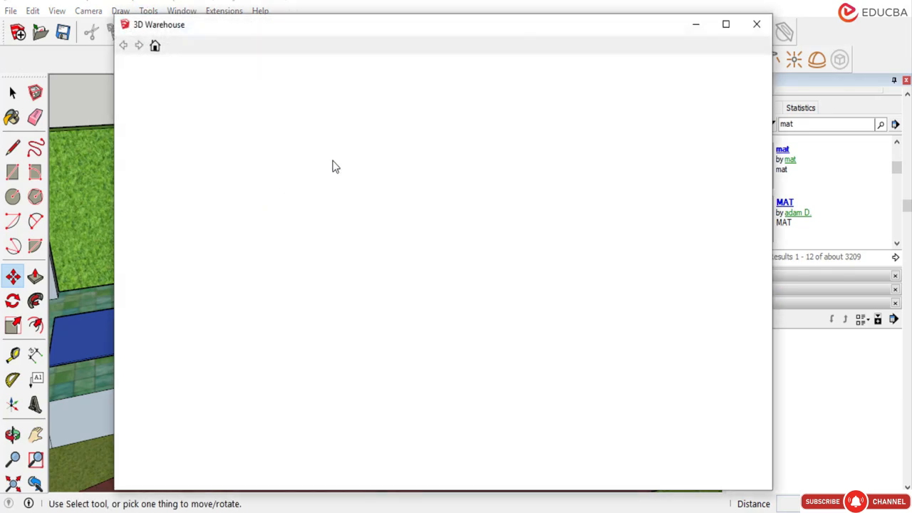
{"action": "type", "text": "lady"}
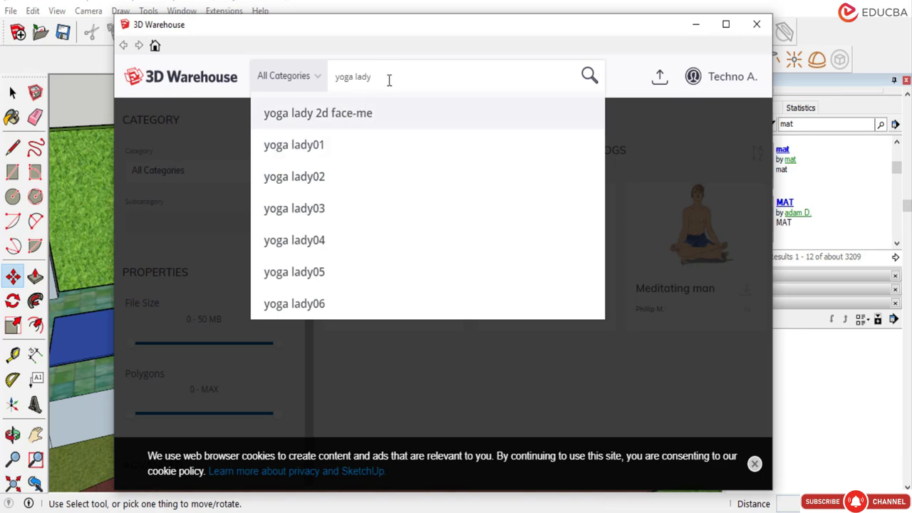
{"action": "key", "text": "Return"}
Load the "Yoga Lady (2D face-me)" model and place it on the second pavilion's yoga mat.
{"action": "left_click", "coordinate": [394, 233]}
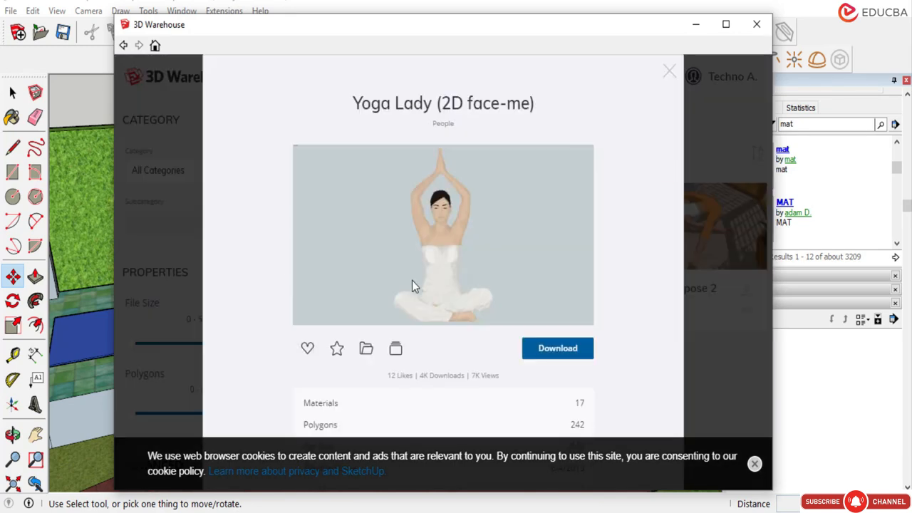
{"action": "left_click", "coordinate": [548, 348]}
{"action": "scroll", "coordinate": [498, 306], "scroll_direction": "up", "scroll_amount": 5}
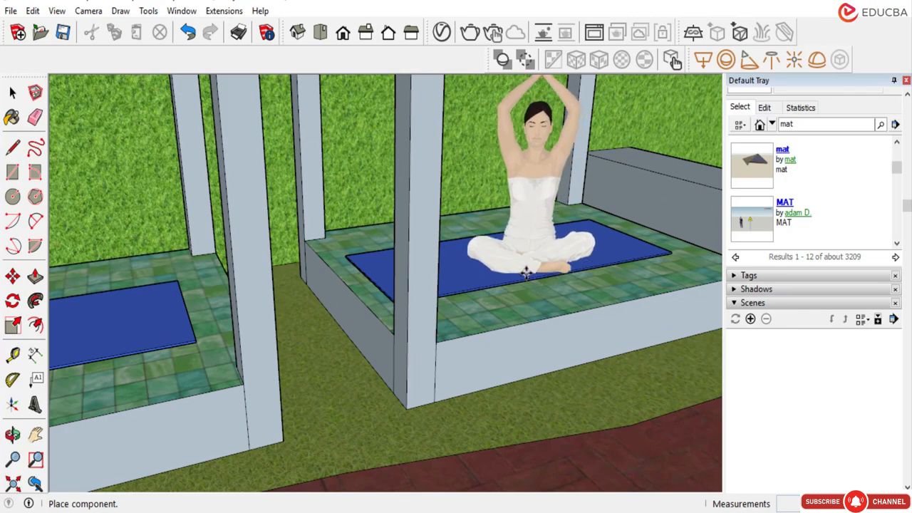
{"action": "left_click", "coordinate": [524, 270]}
Clear the selection and examine the two pavilions with their seated yoga figures within the whole garden.
{"action": "middle_click_drag", "start_coordinate": [508, 350], "coordinate": [506, 295]}
{"action": "scroll", "coordinate": [491, 288], "scroll_direction": "down", "scroll_amount": 8}
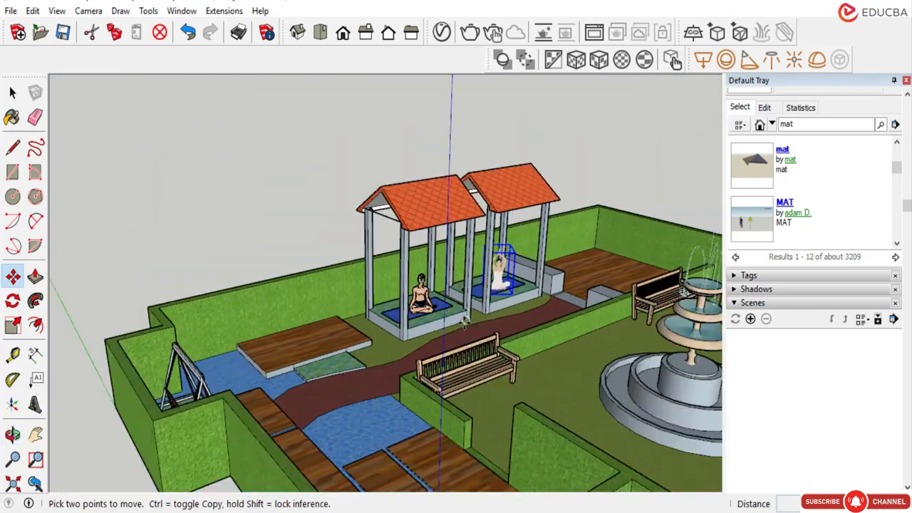
{"action": "middle_click_drag", "start_coordinate": [465, 317], "coordinate": [503, 322]}
{"action": "scroll", "coordinate": [427, 315], "scroll_direction": "down", "scroll_amount": 3}
{"action": "middle_click_drag", "start_coordinate": [414, 313], "coordinate": [407, 331]}
{"action": "left_click", "coordinate": [68, 158]}
{"action": "key", "text": "Escape"}
{"action": "key", "text": "space"}
{"action": "left_click", "coordinate": [121, 135]}
{"action": "scroll", "coordinate": [406, 327], "scroll_direction": "up", "scroll_amount": 7}
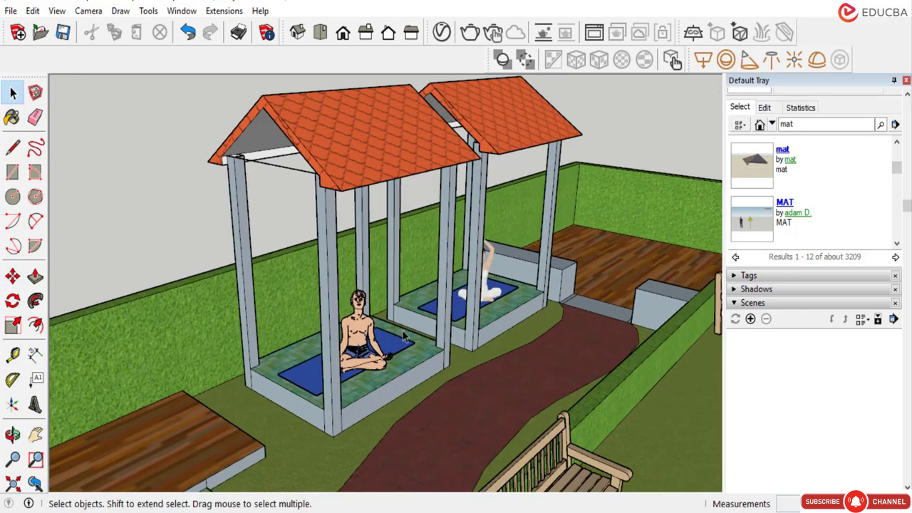
{"action": "scroll", "coordinate": [410, 312], "scroll_direction": "down", "scroll_amount": 6}
{"action": "middle_click_drag", "start_coordinate": [494, 319], "coordinate": [436, 357]}
{"action": "scroll", "coordinate": [570, 263], "scroll_direction": "up", "scroll_amount": 4}
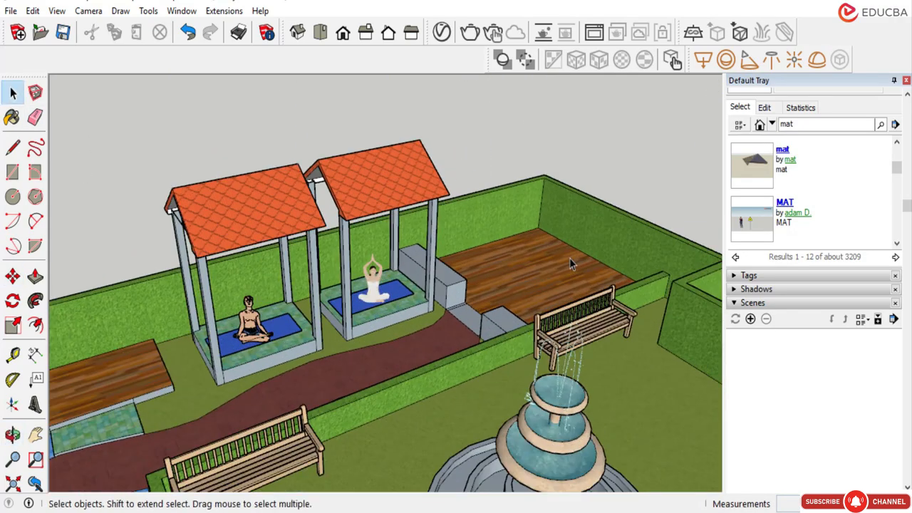
Examine the empty wooden deck in the hedge corner beside the pavilions.
{"action": "middle_click_drag", "start_coordinate": [572, 263], "coordinate": [588, 299]}
{"action": "scroll", "coordinate": [502, 284], "scroll_direction": "up", "scroll_amount": 1}
{"action": "scroll", "coordinate": [502, 283], "scroll_direction": "down", "scroll_amount": 4}
{"action": "scroll", "coordinate": [515, 253], "scroll_direction": "up", "scroll_amount": 6}
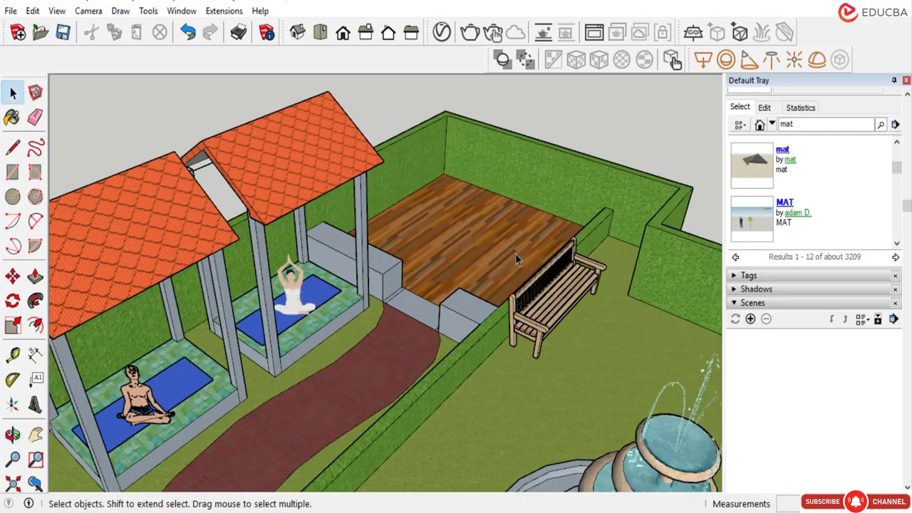
{"action": "middle_click_drag", "start_coordinate": [471, 212], "coordinate": [526, 232]}
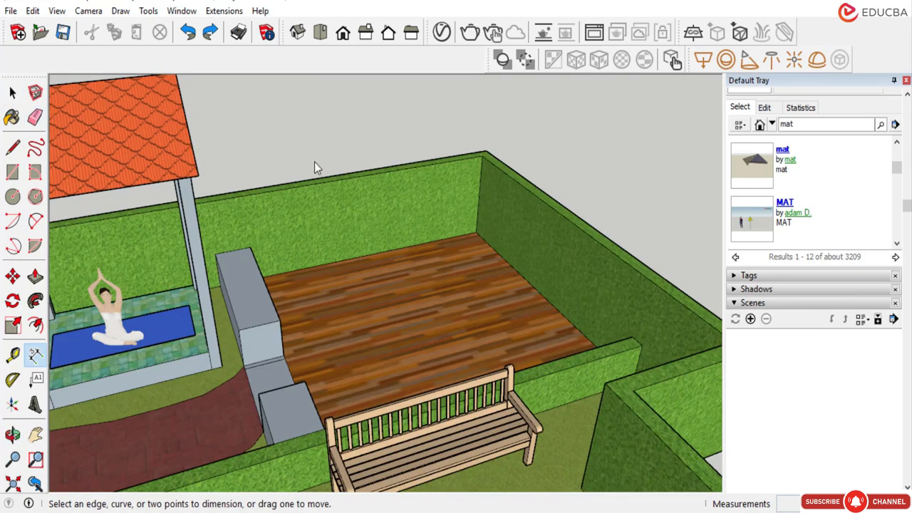
{"action": "scroll", "coordinate": [403, 257], "scroll_direction": "down", "scroll_amount": 1}
{"action": "middle_click_drag", "start_coordinate": [403, 257], "coordinate": [445, 264]}
{"action": "scroll", "coordinate": [445, 264], "scroll_direction": "up", "scroll_amount": 2}
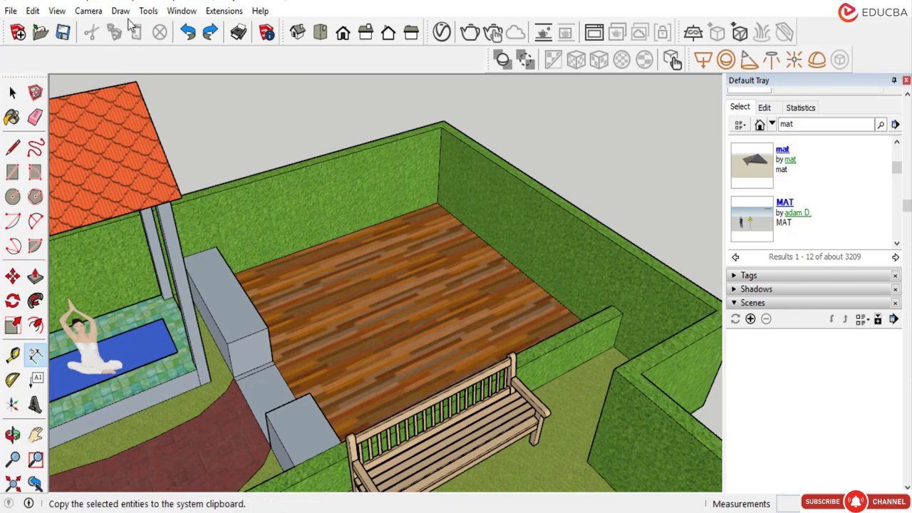
Search the 3D Warehouse for "dining table" models.
{"action": "left_click", "coordinate": [183, 13]}
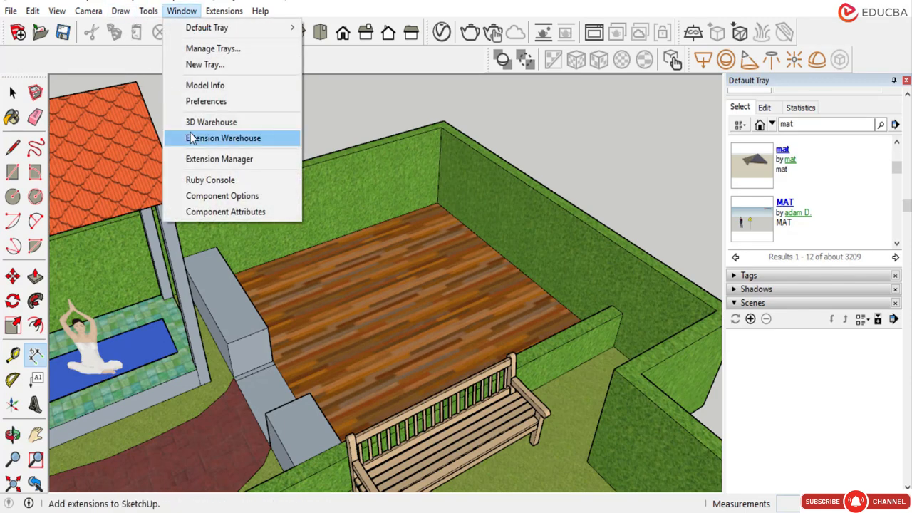
{"action": "left_click", "coordinate": [214, 120]}
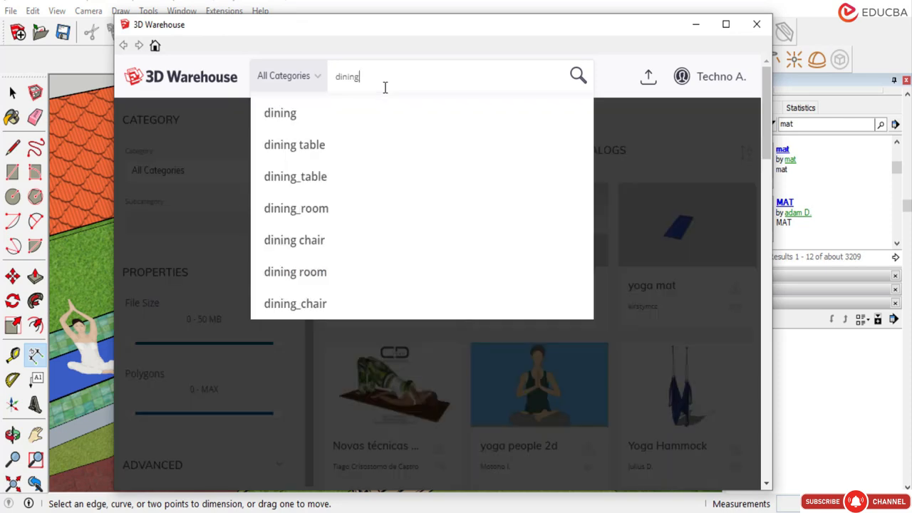
{"action": "key", "text": "Down"}
{"action": "key", "text": "Down"}
{"action": "key", "text": "Return"}
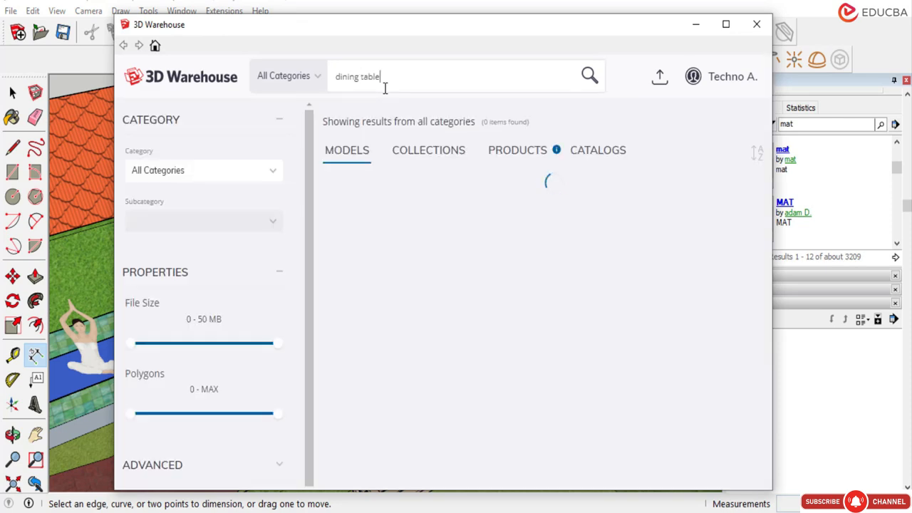
Find the "Dining table" model with six slatted chairs and a patterned runner and load it directly into the model.
{"action": "scroll", "coordinate": [456, 280], "scroll_direction": "down", "scroll_amount": 3}
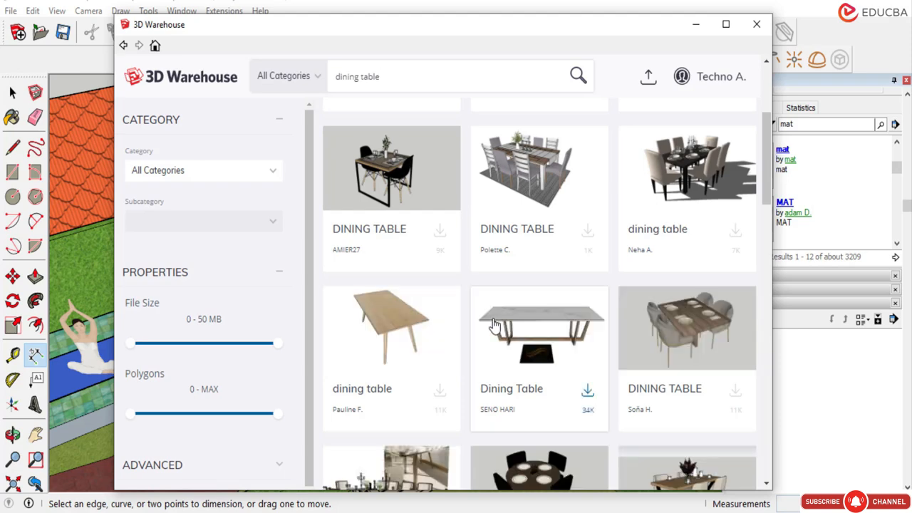
{"action": "scroll", "coordinate": [496, 325], "scroll_direction": "down", "scroll_amount": 5}
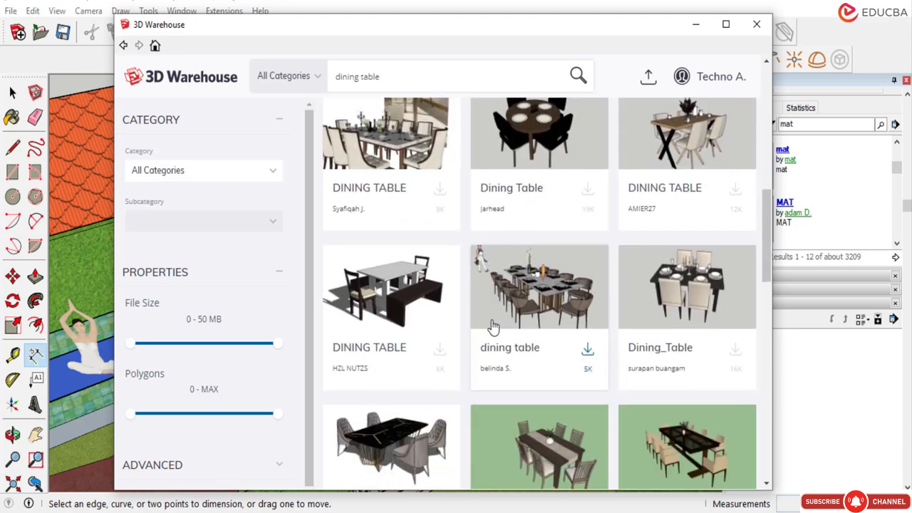
{"action": "scroll", "coordinate": [493, 325], "scroll_direction": "down", "scroll_amount": 2}
{"action": "left_click", "coordinate": [533, 320]}
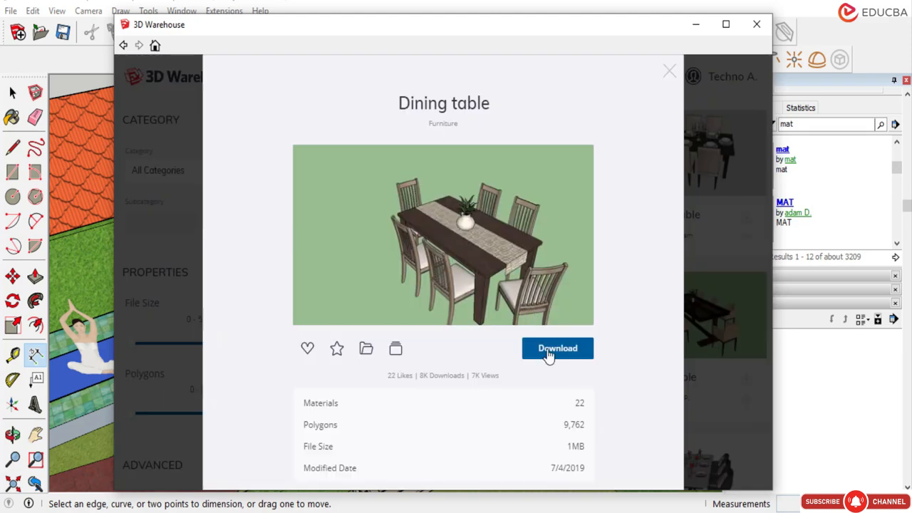
{"action": "left_click", "coordinate": [549, 352]}
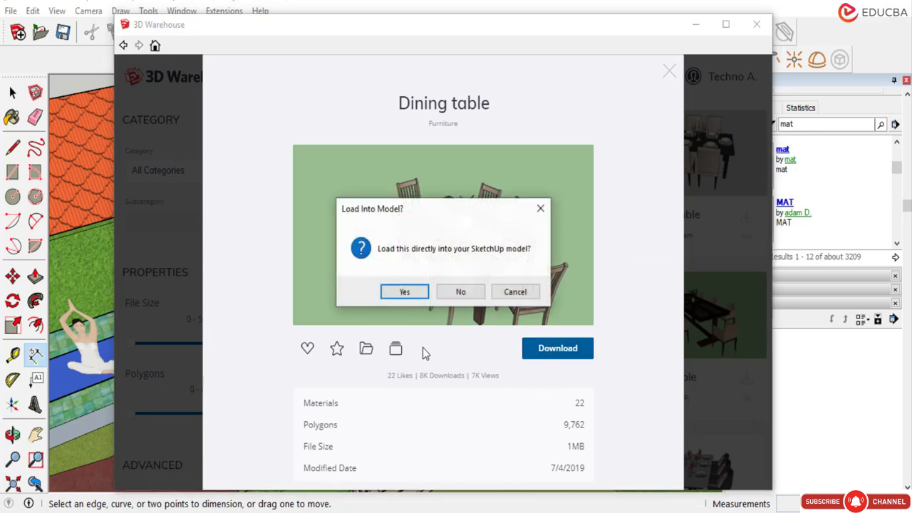
{"action": "left_click", "coordinate": [405, 291]}
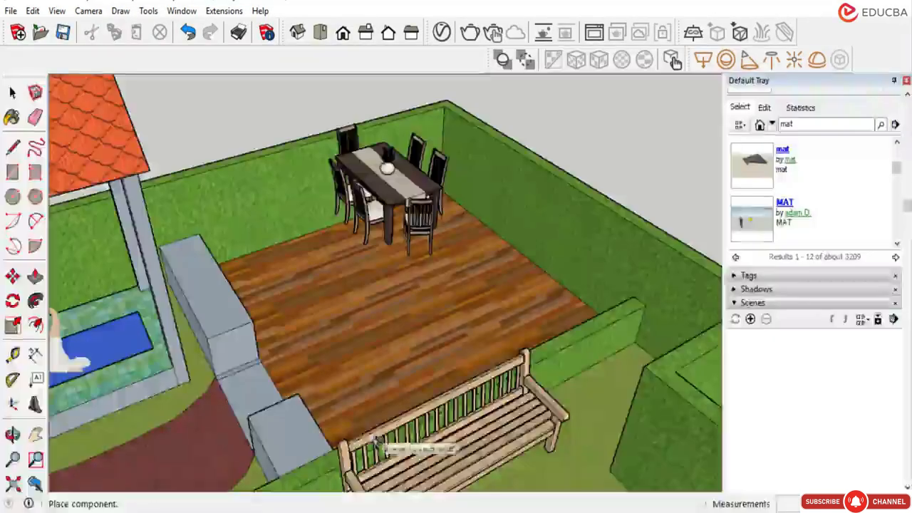
Place the dining set on the wooden deck near the hedge corner and clear the selection.
{"action": "left_click", "coordinate": [378, 440]}
{"action": "middle_click_drag", "start_coordinate": [441, 247], "coordinate": [299, 92]}
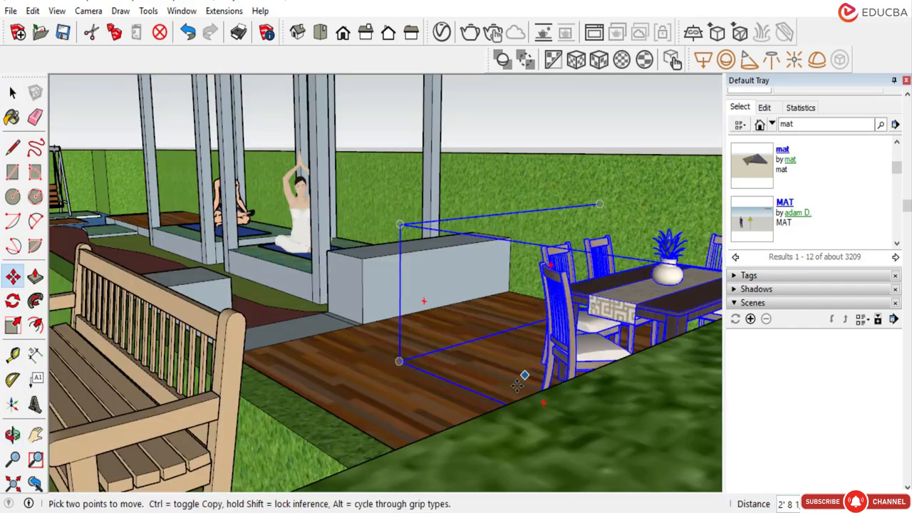
{"action": "middle_click_drag", "start_coordinate": [517, 386], "coordinate": [482, 403]}
{"action": "scroll", "coordinate": [482, 403], "scroll_direction": "down", "scroll_amount": 3}
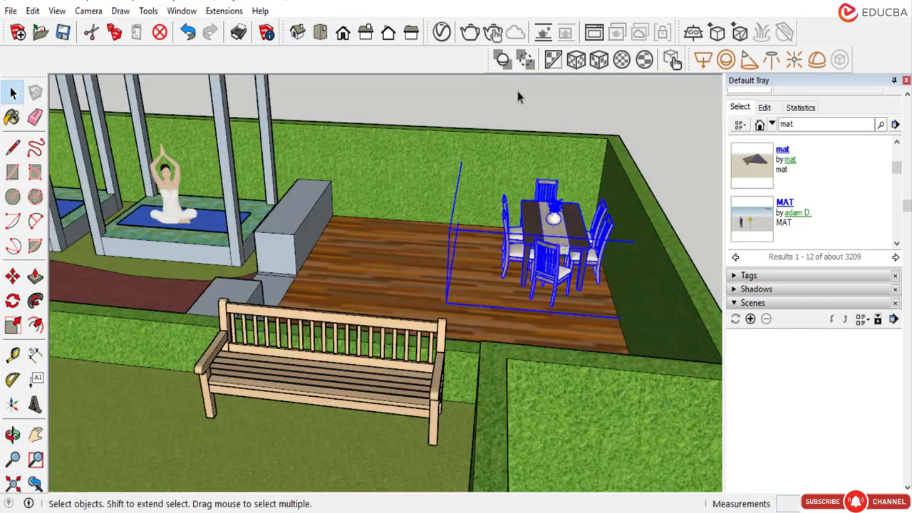
{"action": "left_click", "coordinate": [271, 163]}
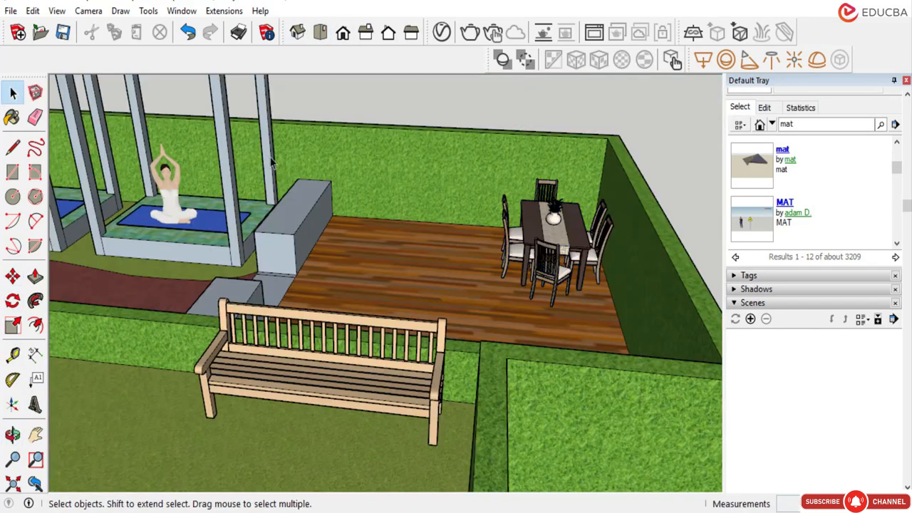
Measure the width of the tabletop at its near end with the Dimension tool.
{"action": "left_click", "coordinate": [33, 354]}
{"action": "scroll", "coordinate": [507, 274], "scroll_direction": "up", "scroll_amount": 5}
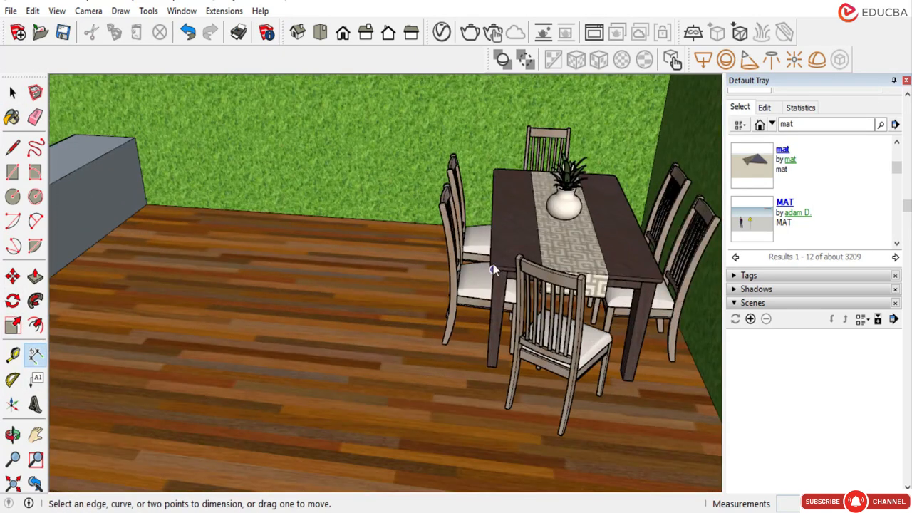
{"action": "left_click", "coordinate": [492, 265]}
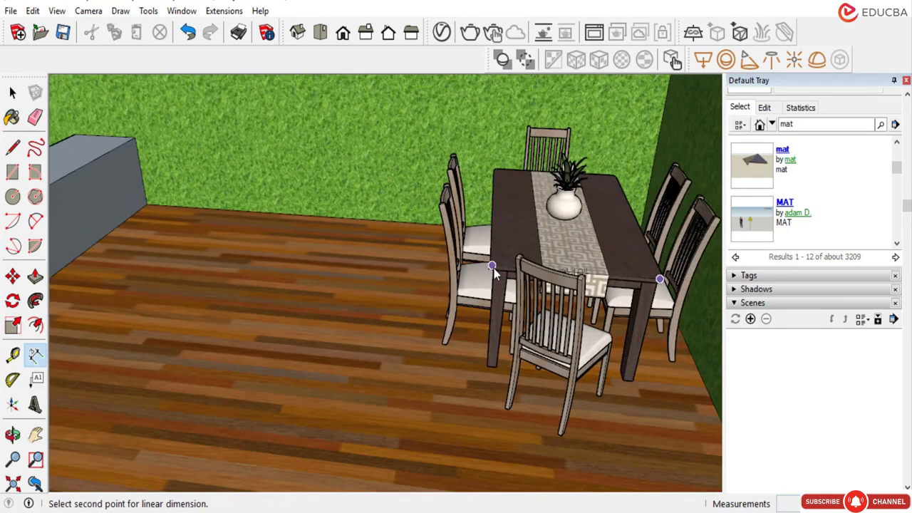
{"action": "left_click", "coordinate": [499, 262]}
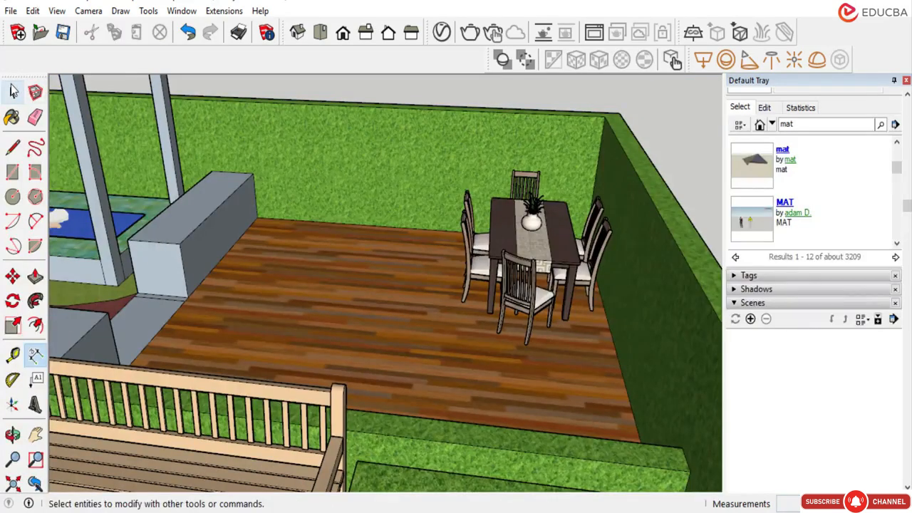
Enlarge the whole dining set with the Scale tool from a corner of its bounding box.
{"action": "left_click", "coordinate": [12, 93]}
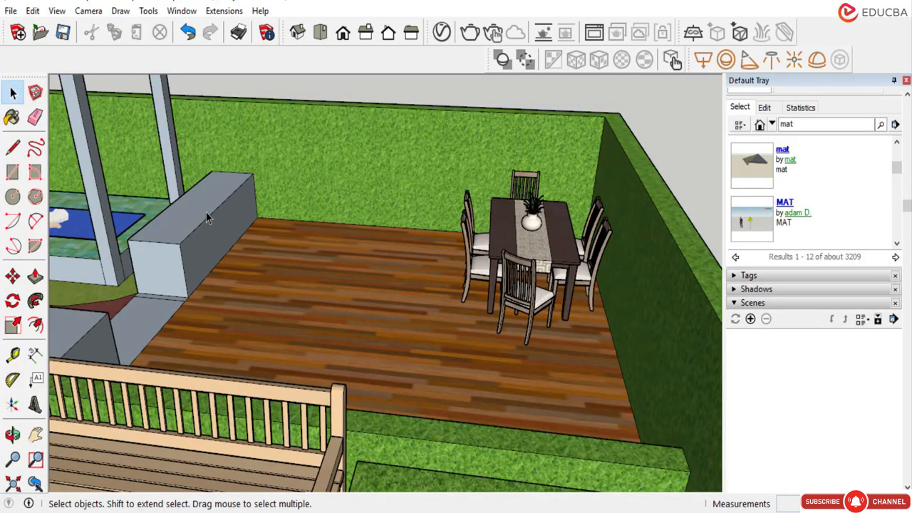
{"action": "left_click", "coordinate": [516, 267]}
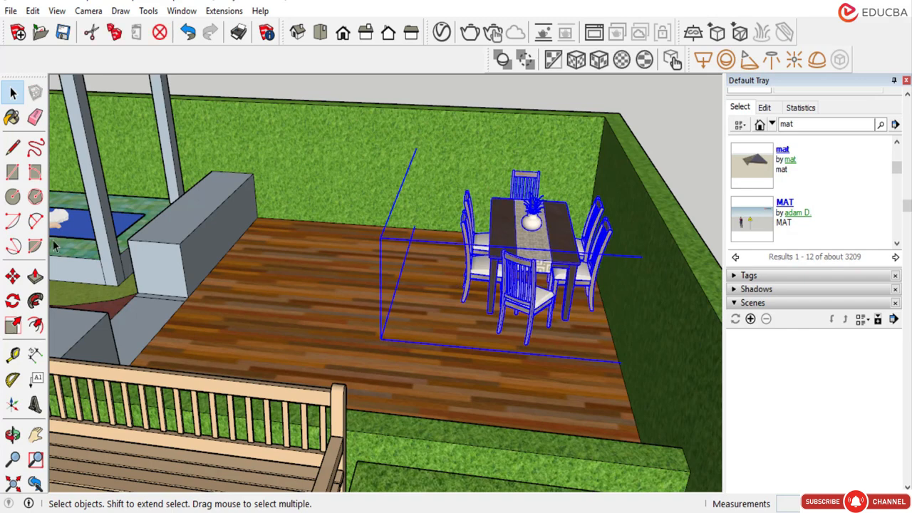
{"action": "left_click", "coordinate": [12, 325]}
{"action": "left_click_drag", "start_coordinate": [381, 240], "coordinate": [288, 276]}
{"action": "left_click", "coordinate": [443, 246]}
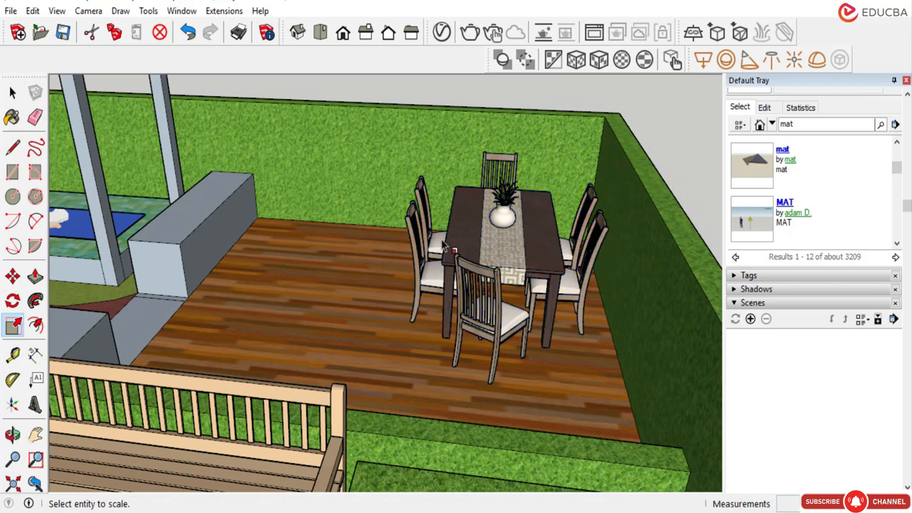
Check the enlarged dining table's width with a dimension between the two corners of its short end.
{"action": "scroll", "coordinate": [443, 246], "scroll_direction": "down", "scroll_amount": 5}
{"action": "middle_click_drag", "start_coordinate": [442, 250], "coordinate": [667, 274]}
{"action": "scroll", "coordinate": [513, 224], "scroll_direction": "up", "scroll_amount": 4}
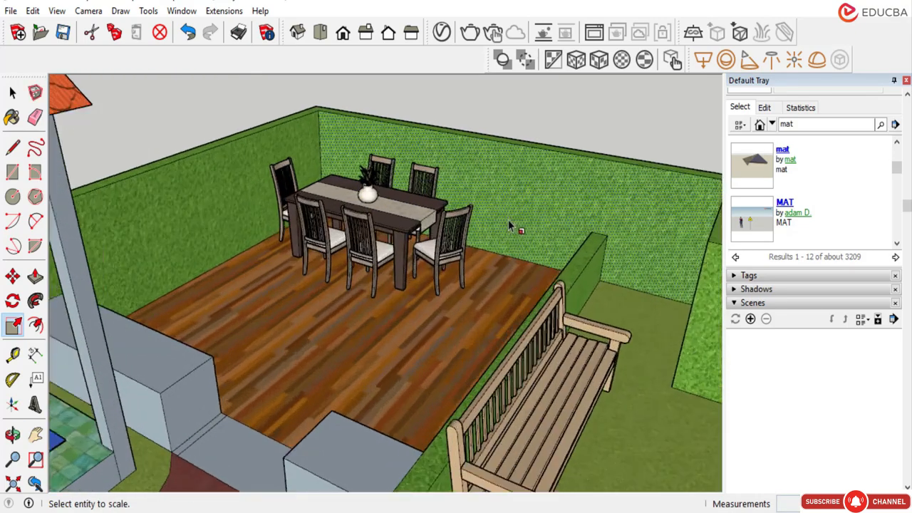
{"action": "scroll", "coordinate": [501, 228], "scroll_direction": "up", "scroll_amount": 3}
{"action": "middle_click_drag", "start_coordinate": [456, 236], "coordinate": [388, 249]}
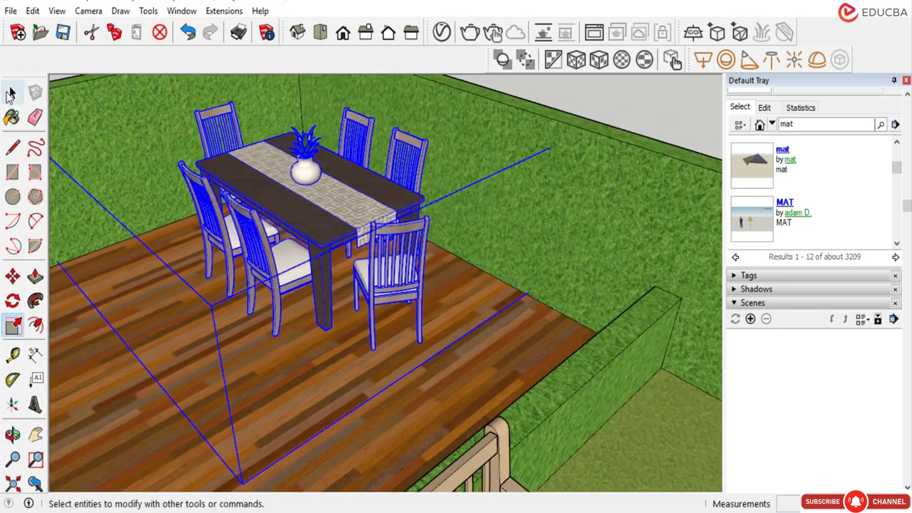
{"action": "left_click", "coordinate": [11, 95]}
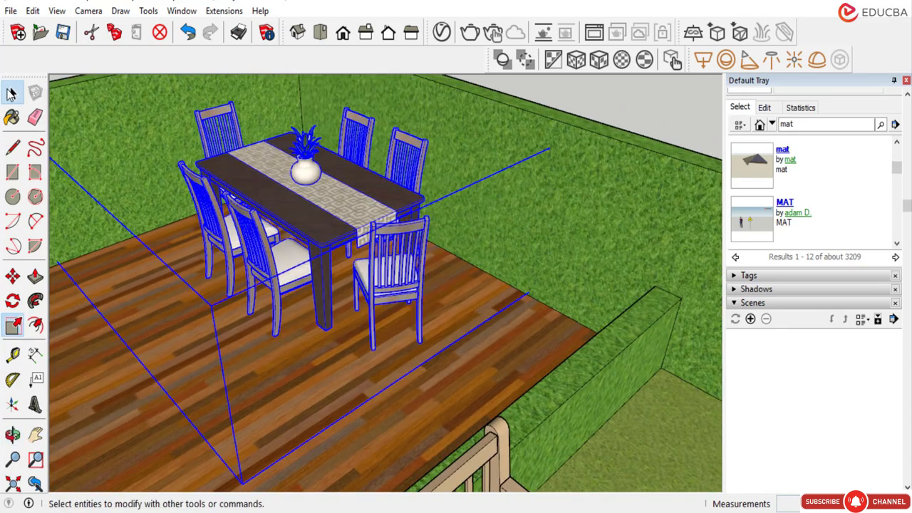
{"action": "left_click", "coordinate": [35, 356]}
{"action": "scroll", "coordinate": [318, 262], "scroll_direction": "up", "scroll_amount": 1}
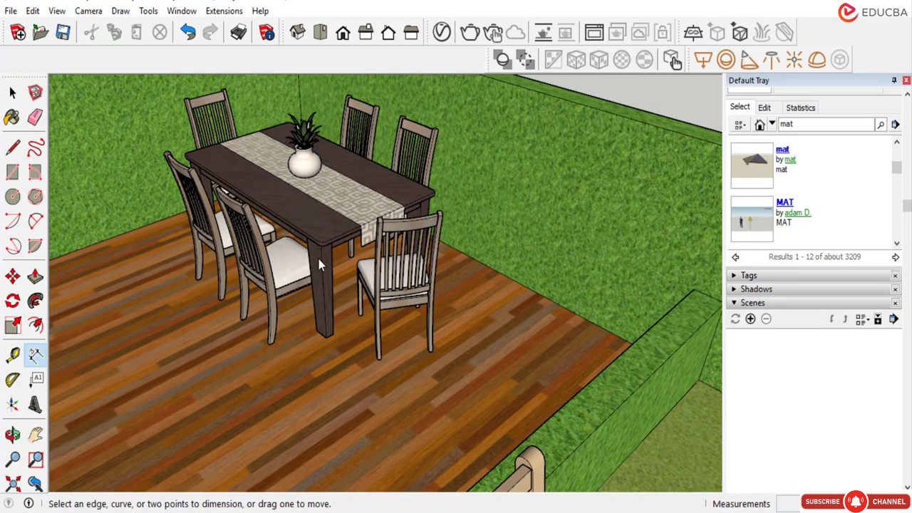
{"action": "left_click", "coordinate": [432, 195]}
{"action": "left_click", "coordinate": [275, 195]}
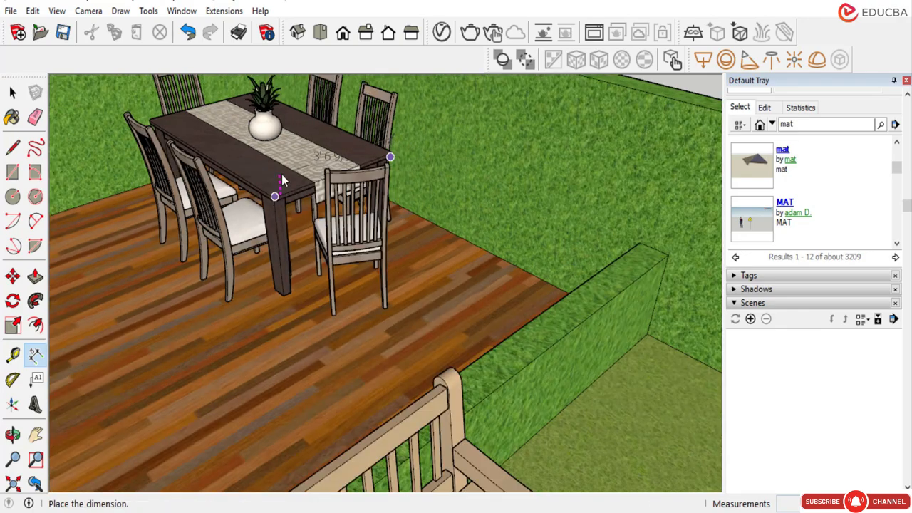
{"action": "scroll", "coordinate": [280, 165], "scroll_direction": "up", "scroll_amount": 1}
{"action": "scroll", "coordinate": [282, 170], "scroll_direction": "down", "scroll_amount": 2}
{"action": "scroll", "coordinate": [294, 198], "scroll_direction": "up", "scroll_amount": 2}
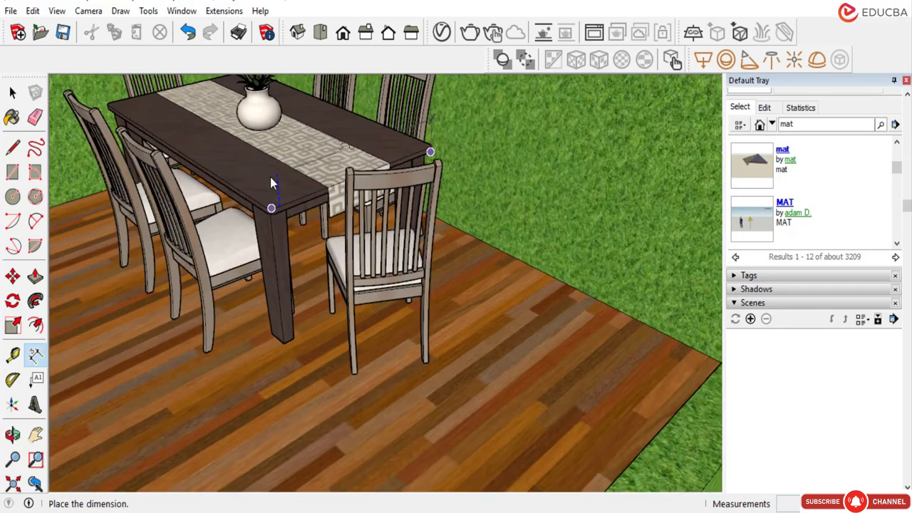
{"action": "left_click", "coordinate": [271, 183]}
Try to scale the dining set again on the wooden deck.
{"action": "scroll", "coordinate": [228, 163], "scroll_direction": "down", "scroll_amount": 5}
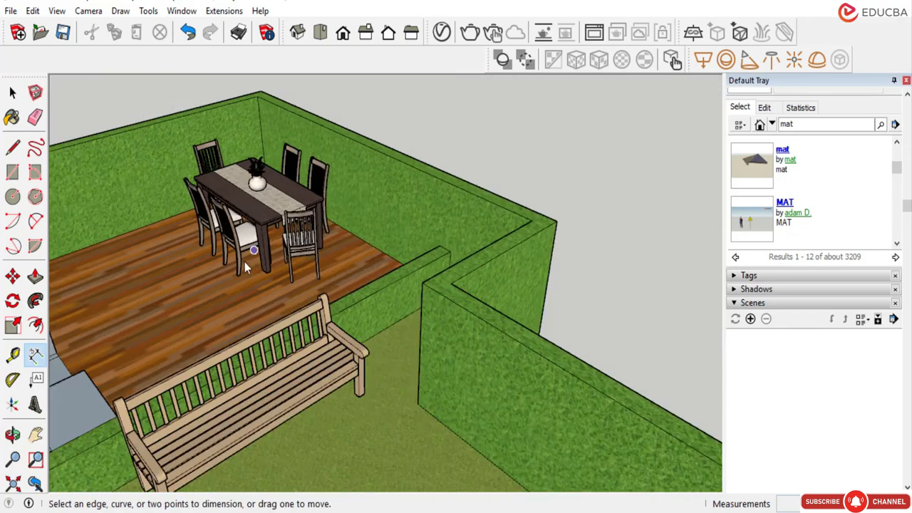
{"action": "middle_click_drag", "start_coordinate": [217, 270], "coordinate": [193, 275]}
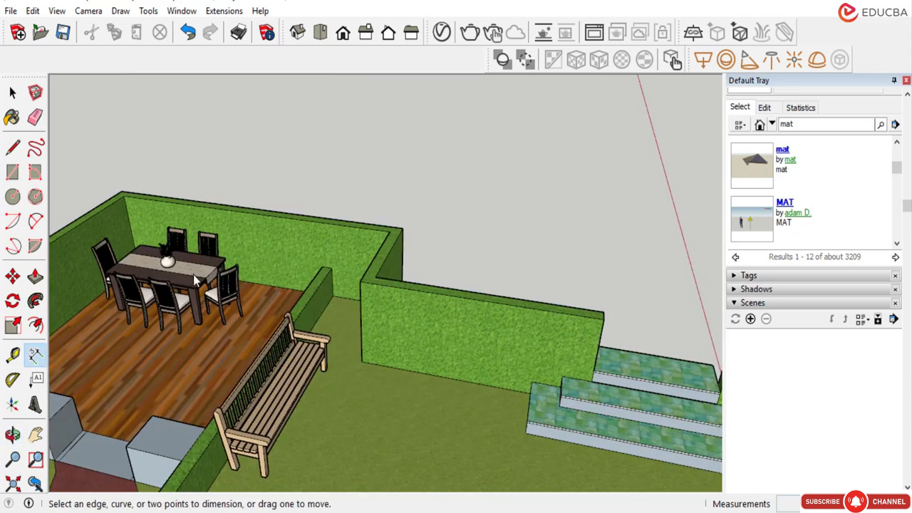
{"action": "scroll", "coordinate": [193, 272], "scroll_direction": "up", "scroll_amount": 3}
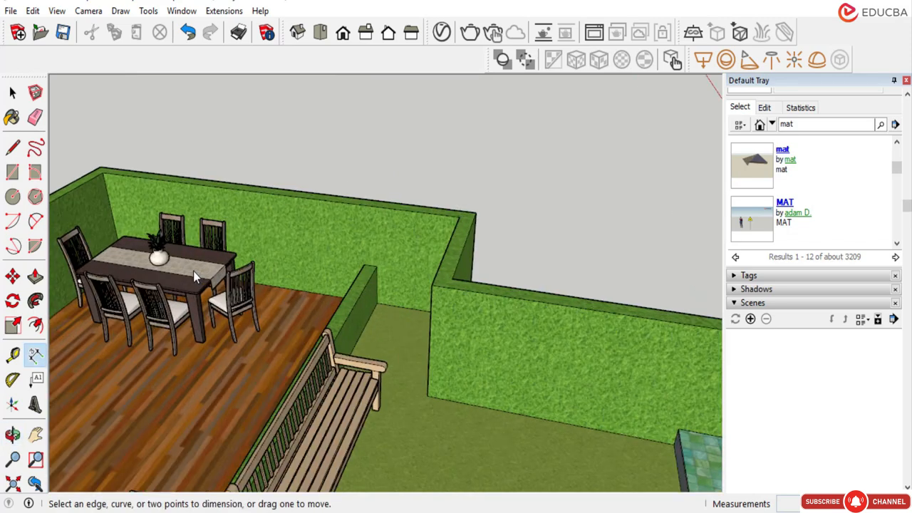
{"action": "left_click", "coordinate": [12, 93]}
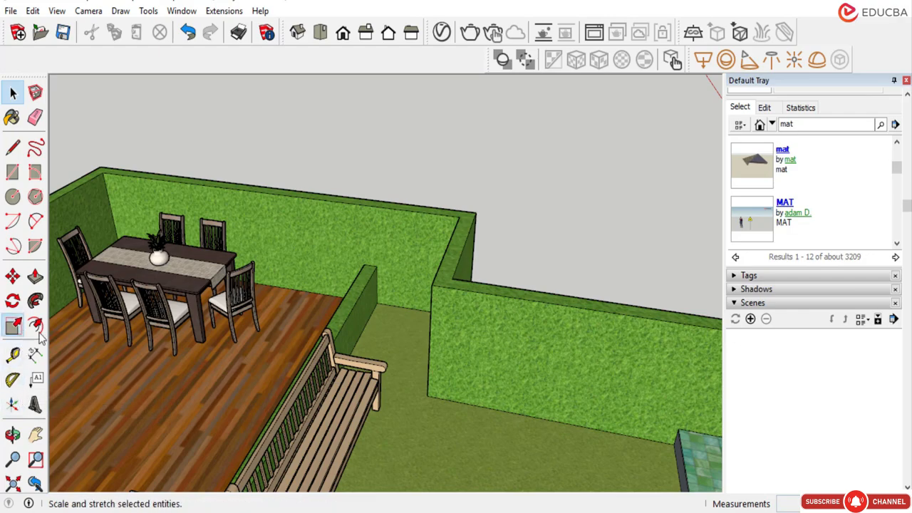
{"action": "left_click", "coordinate": [12, 325]}
{"action": "left_click", "coordinate": [190, 325]}
{"action": "middle_click_drag", "start_coordinate": [190, 324], "coordinate": [237, 321]}
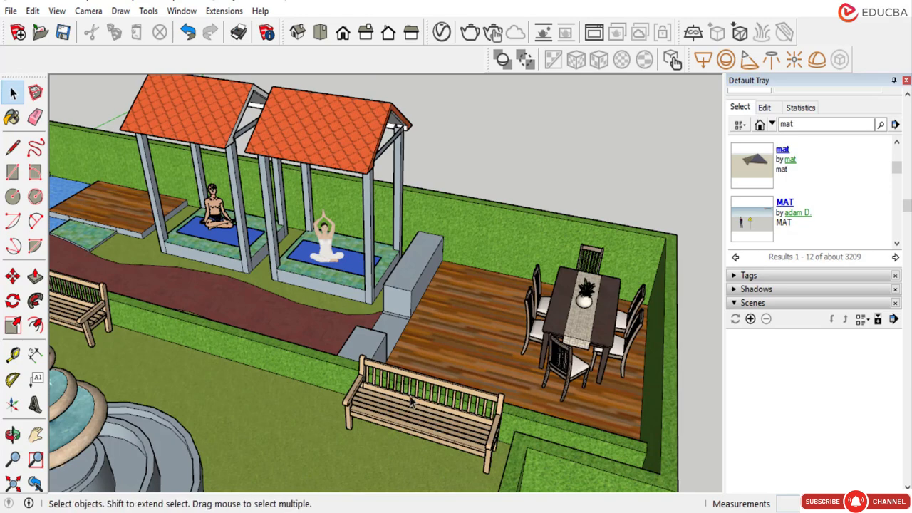
Copy the garden bench beside the deck onto the wooden floor, along the back hedge between the low wall and dining set.
{"action": "left_click", "coordinate": [456, 401]}
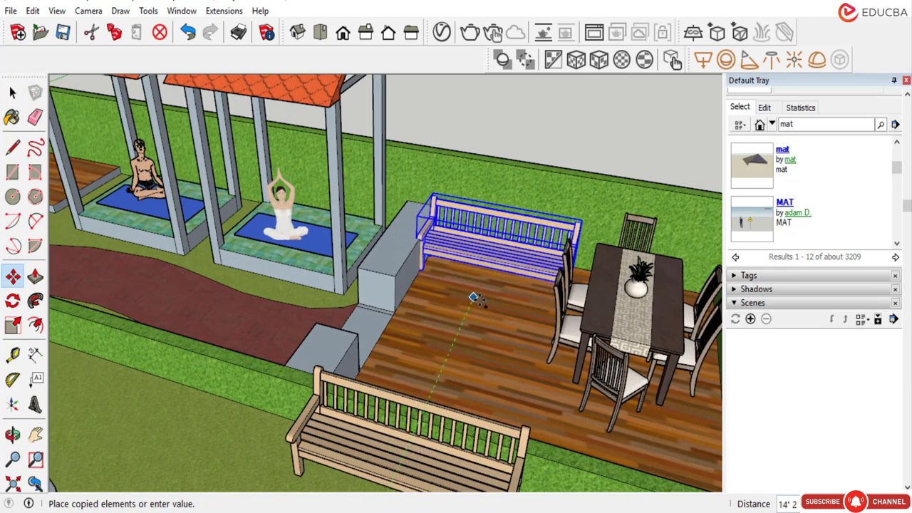
{"action": "left_click", "coordinate": [473, 297]}
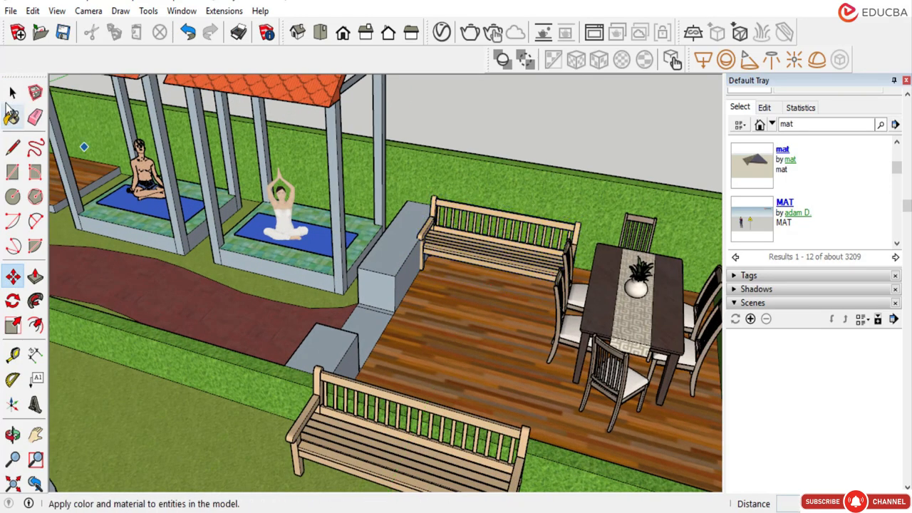
Scale down the bench on the wooden deck from its corner beside the dining chairs.
{"action": "left_click", "coordinate": [13, 92]}
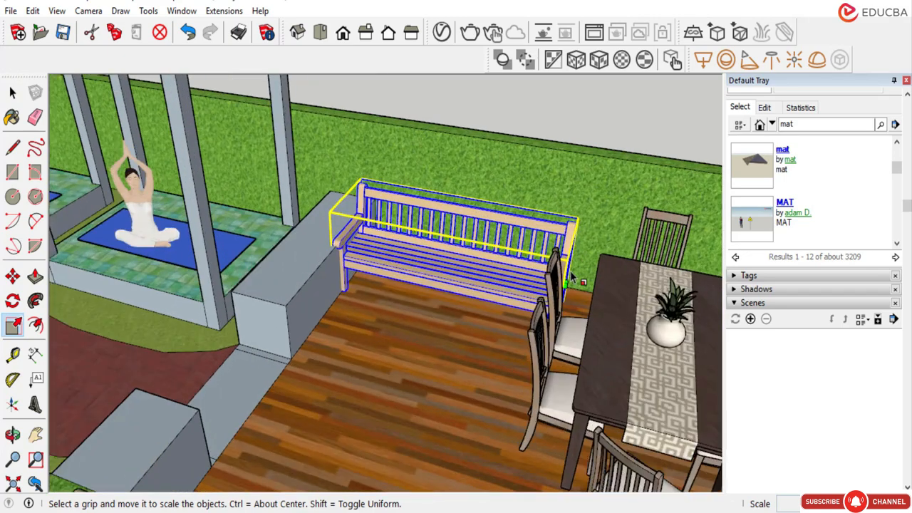
{"action": "scroll", "coordinate": [518, 278], "scroll_direction": "up", "scroll_amount": 2}
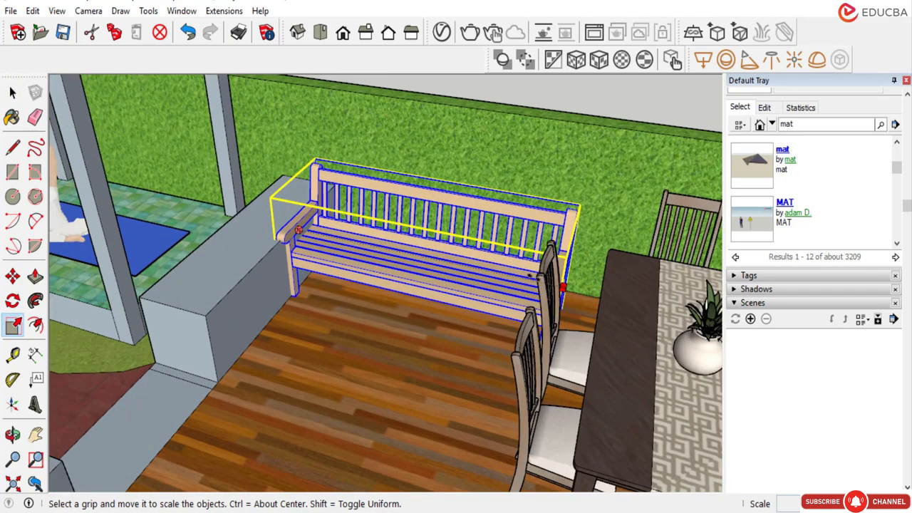
{"action": "scroll", "coordinate": [518, 277], "scroll_direction": "up", "scroll_amount": 1}
{"action": "mouse_move", "coordinate": [518, 277]}
{"action": "left_mouse_down"}
{"action": "mouse_move", "coordinate": [505, 275]}
{"action": "mouse_move", "coordinate": [513, 277]}
{"action": "left_mouse_up"}
{"action": "scroll", "coordinate": [505, 275], "scroll_direction": "up", "scroll_amount": 1}
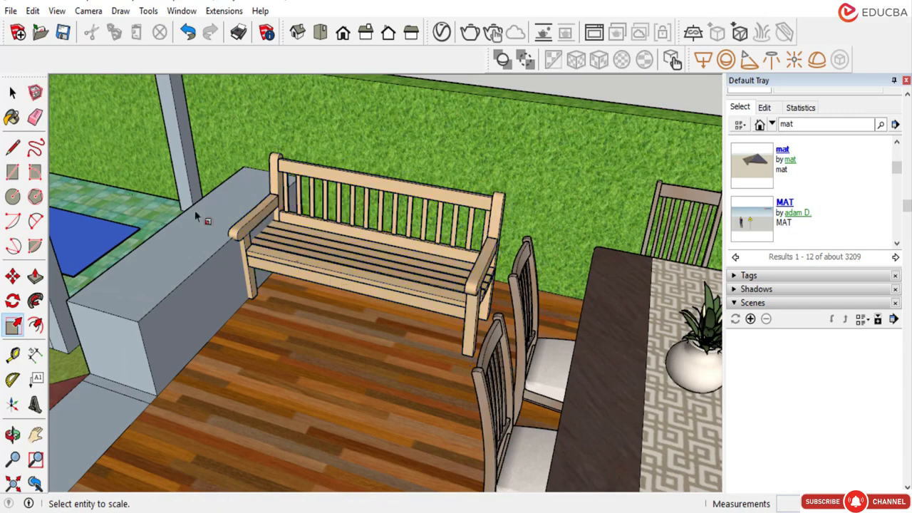
Rotate the bench 90 degrees on the deck and move it with its back against the low wall.
{"action": "left_click", "coordinate": [12, 92]}
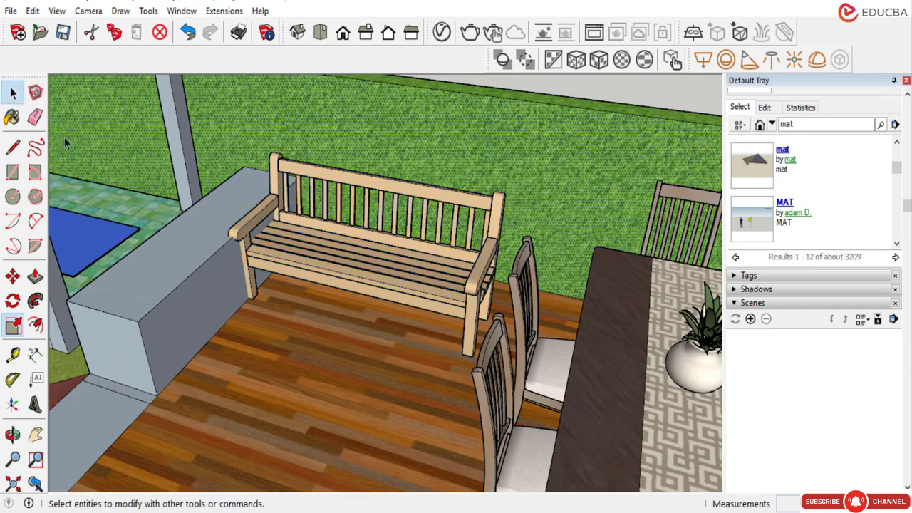
{"action": "left_click", "coordinate": [289, 278]}
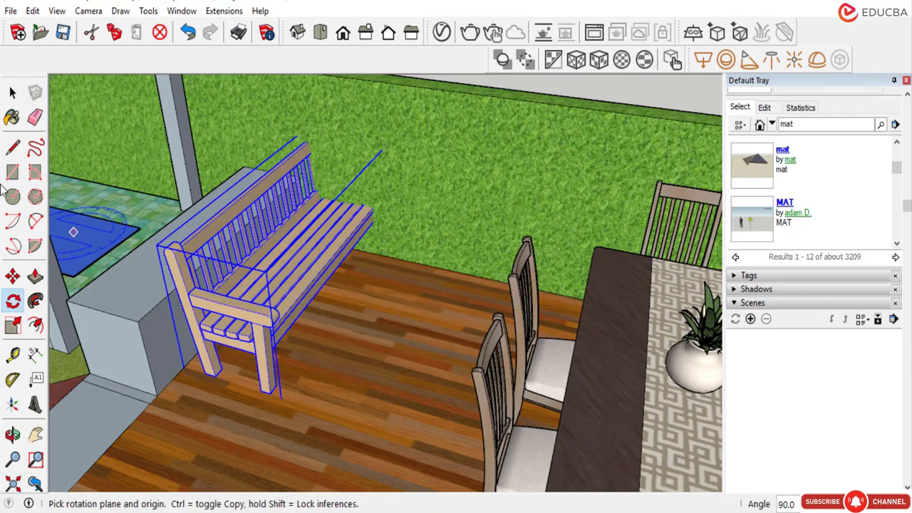
{"action": "left_click", "coordinate": [12, 93]}
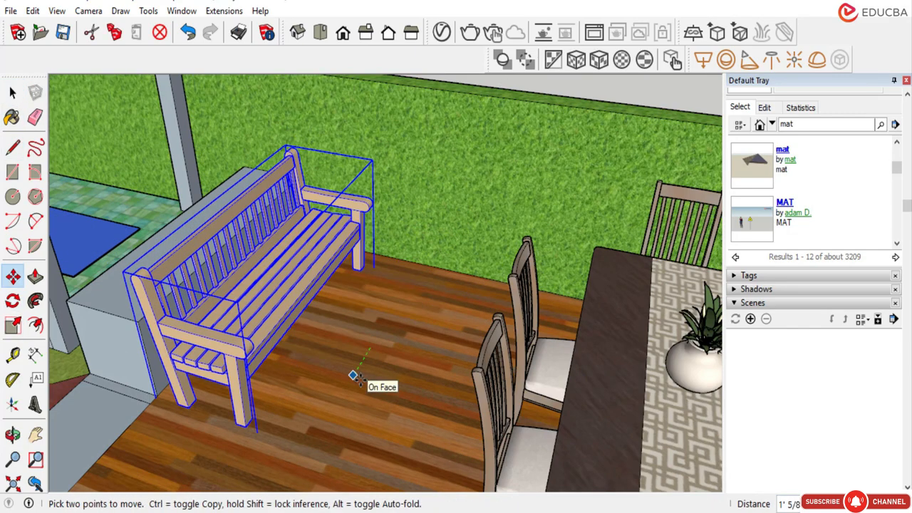
{"action": "left_click", "coordinate": [360, 380]}
{"action": "scroll", "coordinate": [360, 379], "scroll_direction": "down", "scroll_amount": 4}
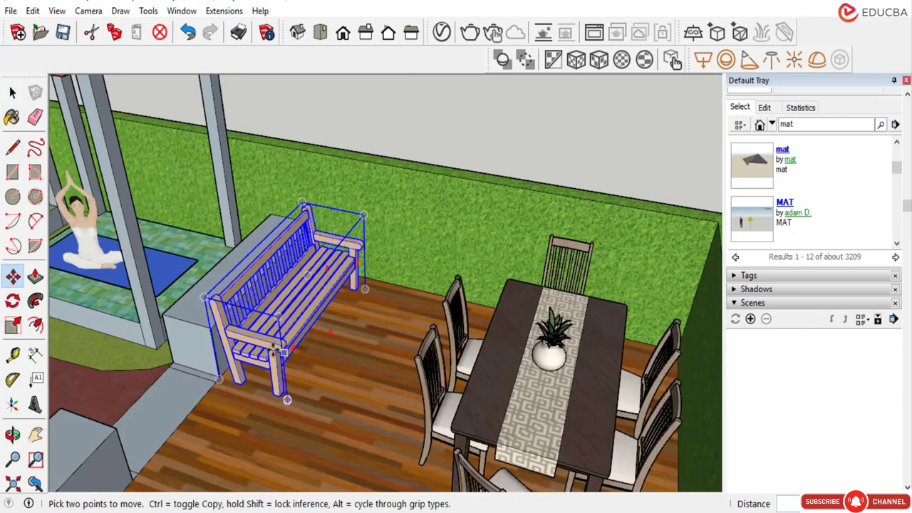
Examine the bench's position against the low wall on the deck from several directions.
{"action": "middle_click_drag", "start_coordinate": [360, 380], "coordinate": [363, 250]}
{"action": "scroll", "coordinate": [396, 292], "scroll_direction": "down", "scroll_amount": 2}
{"action": "middle_click_drag", "start_coordinate": [397, 291], "coordinate": [123, 367]}
{"action": "scroll", "coordinate": [397, 308], "scroll_direction": "down", "scroll_amount": 2}
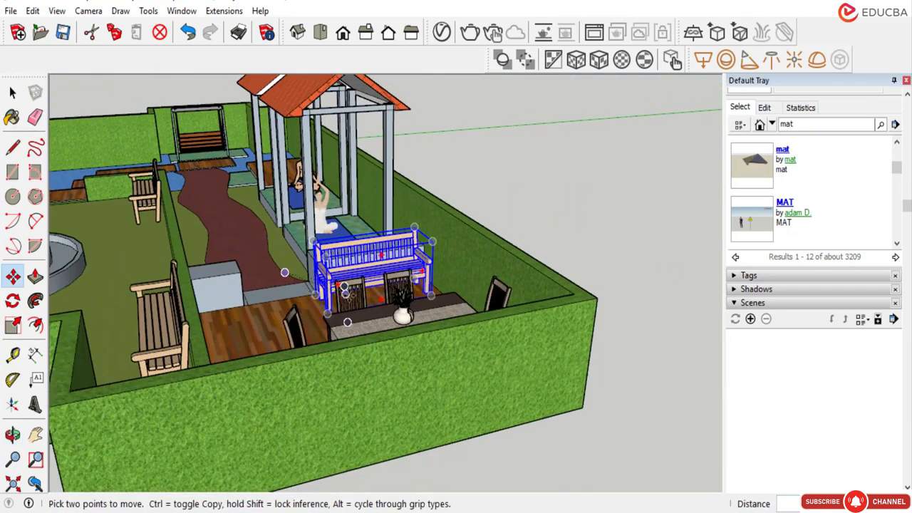
{"action": "middle_click_drag", "start_coordinate": [397, 308], "coordinate": [293, 363]}
{"action": "scroll", "coordinate": [382, 285], "scroll_direction": "up", "scroll_amount": 5}
{"action": "left_click", "coordinate": [9, 92]}
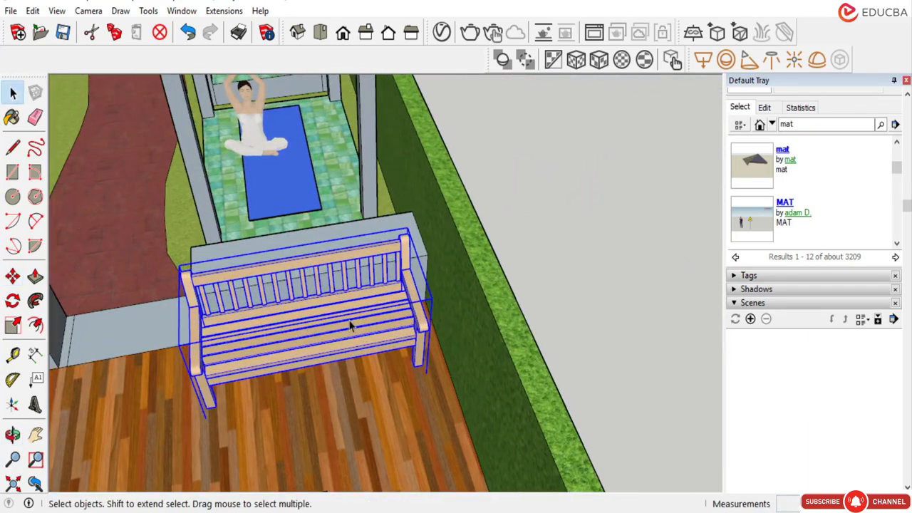
{"action": "left_click", "coordinate": [13, 277]}
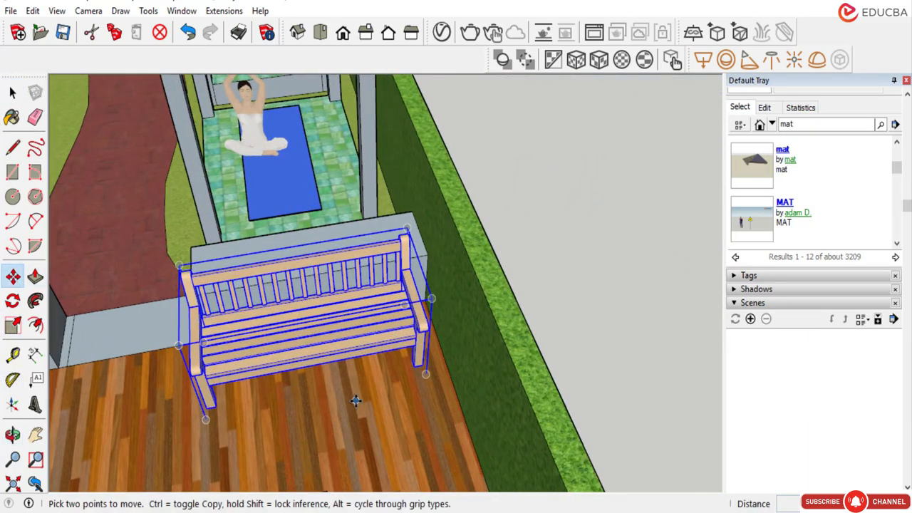
{"action": "middle_click_drag", "start_coordinate": [464, 316], "coordinate": [479, 329]}
{"action": "scroll", "coordinate": [411, 320], "scroll_direction": "down", "scroll_amount": 2}
{"action": "middle_click_drag", "start_coordinate": [353, 383], "coordinate": [489, 226]}
{"action": "scroll", "coordinate": [470, 285], "scroll_direction": "down", "scroll_amount": 2}
{"action": "middle_click_drag", "start_coordinate": [456, 328], "coordinate": [512, 335]}
{"action": "scroll", "coordinate": [508, 314], "scroll_direction": "up", "scroll_amount": 3}
{"action": "scroll", "coordinate": [509, 324], "scroll_direction": "down", "scroll_amount": 1}
{"action": "scroll", "coordinate": [399, 317], "scroll_direction": "down", "scroll_amount": 1}
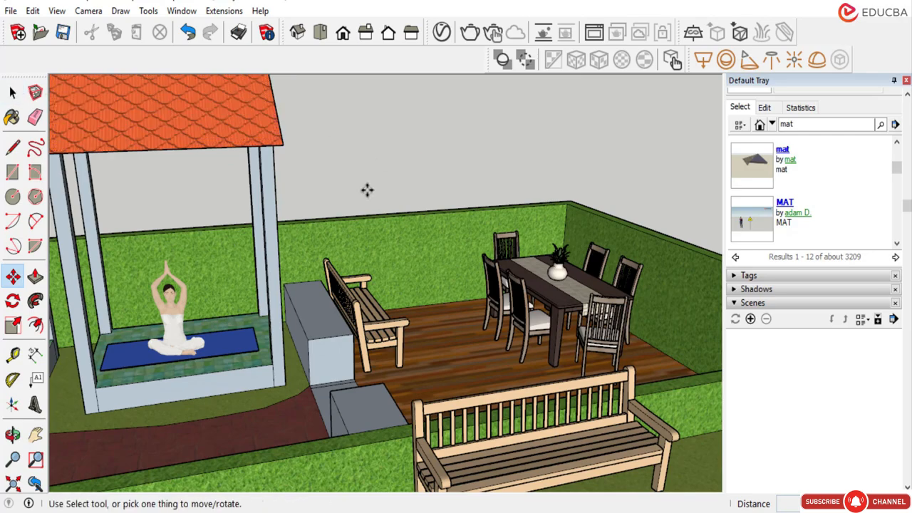
Review the whole furnished garden, from the dining deck and yoga pavilions to the fountain and ponds.
{"action": "scroll", "coordinate": [366, 190], "scroll_direction": "down", "scroll_amount": 3}
{"action": "key", "text": "space"}
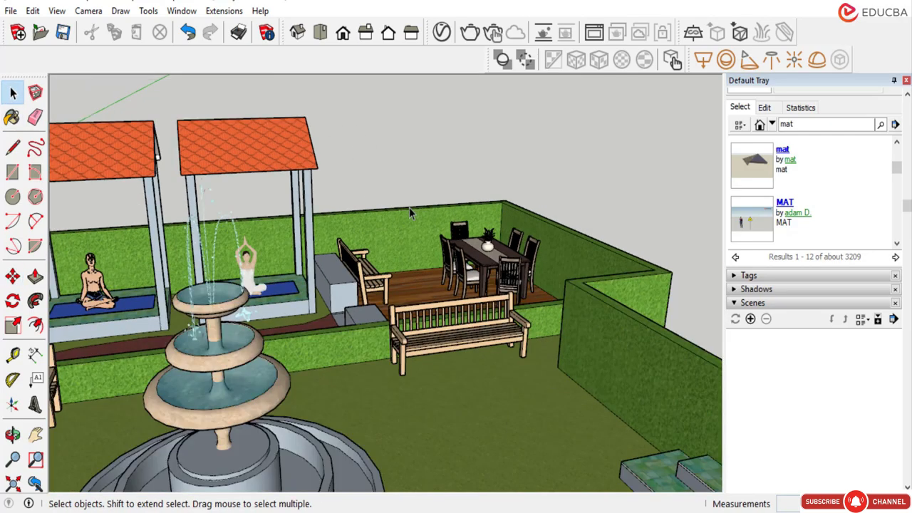
{"action": "scroll", "coordinate": [446, 174], "scroll_direction": "down", "scroll_amount": 5}
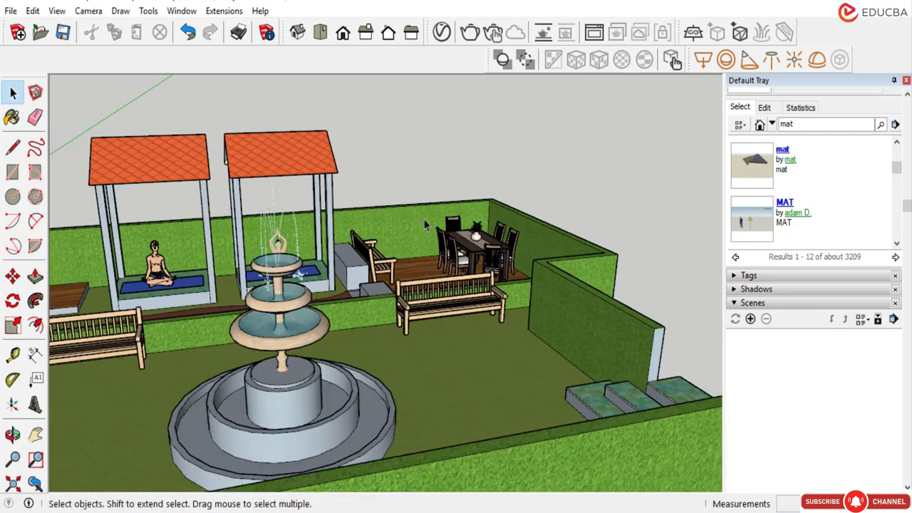
{"action": "mouse_move", "coordinate": [456, 221]}
{"action": "middle_mouse_down"}
{"action": "mouse_move", "coordinate": [485, 273]}
{"action": "mouse_move", "coordinate": [556, 290]}
{"action": "middle_mouse_up"}
{"action": "scroll", "coordinate": [418, 285], "scroll_direction": "down", "scroll_amount": 3}
{"action": "mouse_move", "coordinate": [378, 299]}
{"action": "middle_mouse_down"}
{"action": "mouse_move", "coordinate": [342, 315]}
{"action": "mouse_move", "coordinate": [370, 285]}
{"action": "middle_mouse_up"}
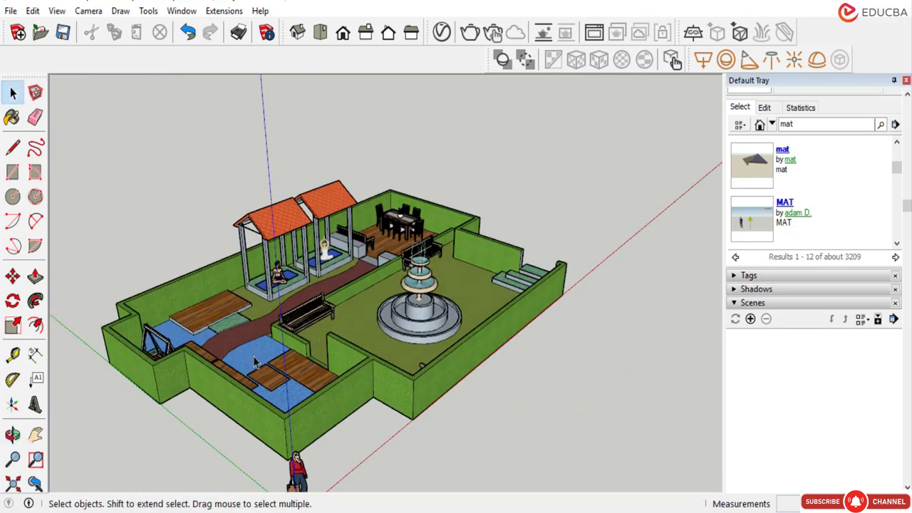
{"action": "scroll", "coordinate": [384, 214], "scroll_direction": "up", "scroll_amount": 2}
{"action": "middle_click_drag", "start_coordinate": [385, 214], "coordinate": [382, 208]}
{"action": "scroll", "coordinate": [417, 223], "scroll_direction": "up", "scroll_amount": 3}
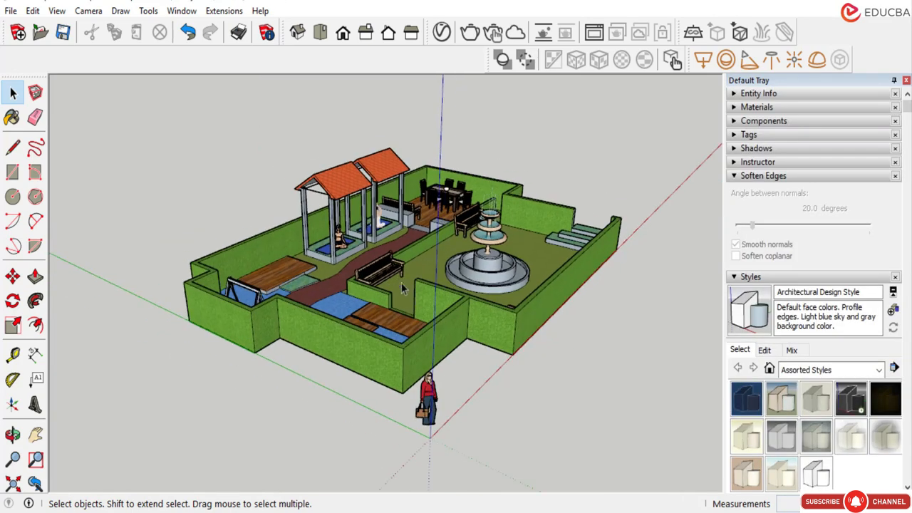
{"action": "middle_click_drag", "start_coordinate": [410, 292], "coordinate": [370, 249]}
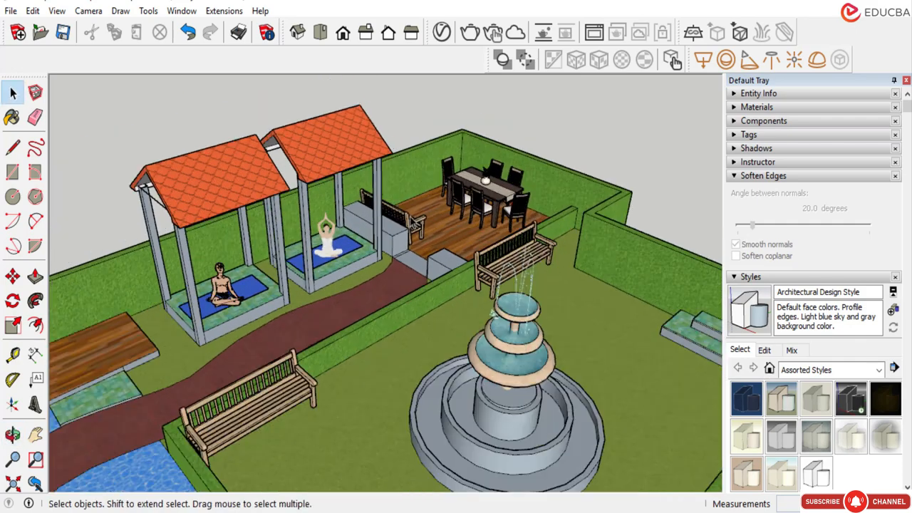
{"action": "middle_click_drag", "start_coordinate": [415, 228], "coordinate": [424, 174]}
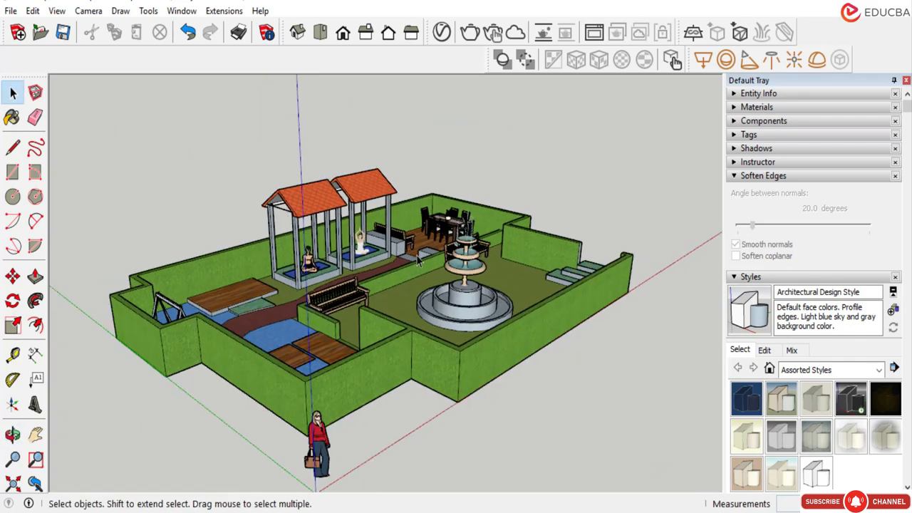
Open the 3D Warehouse and search for "flower plants in a variety of shapes and colors".
{"action": "left_click", "coordinate": [182, 11]}
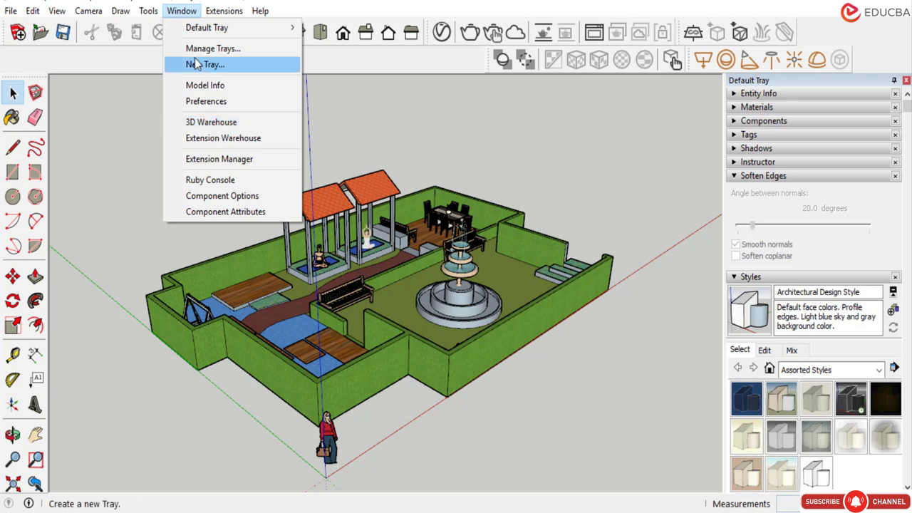
{"action": "left_click", "coordinate": [184, 14]}
{"action": "left_click", "coordinate": [182, 11]}
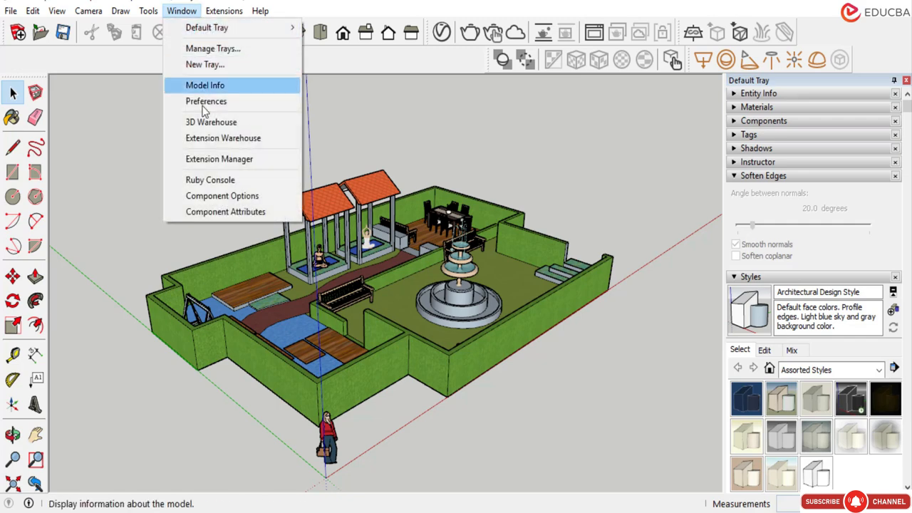
{"action": "left_click", "coordinate": [204, 121]}
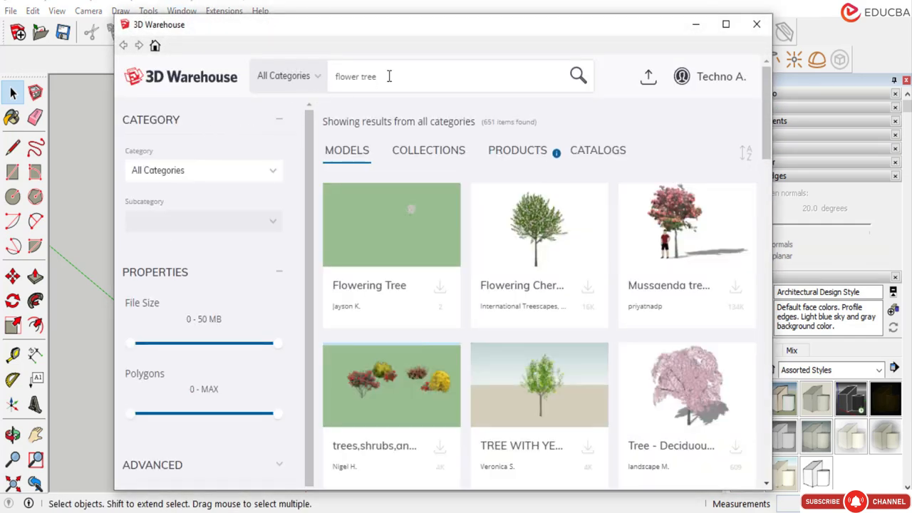
{"action": "key", "text": "BackSpace"}
{"action": "key", "text": "BackSpace"}
{"action": "key", "text": "BackSpace"}
{"action": "key", "text": "BackSpace"}
{"action": "key", "text": "BackSpace"}
{"action": "key", "text": "BackSpace"}
{"action": "key", "text": "BackSpace"}
{"action": "key", "text": "BackSpace"}
{"action": "key", "text": "BackSpace"}
{"action": "key", "text": "BackSpace"}
{"action": "key", "text": "BackSpace"}
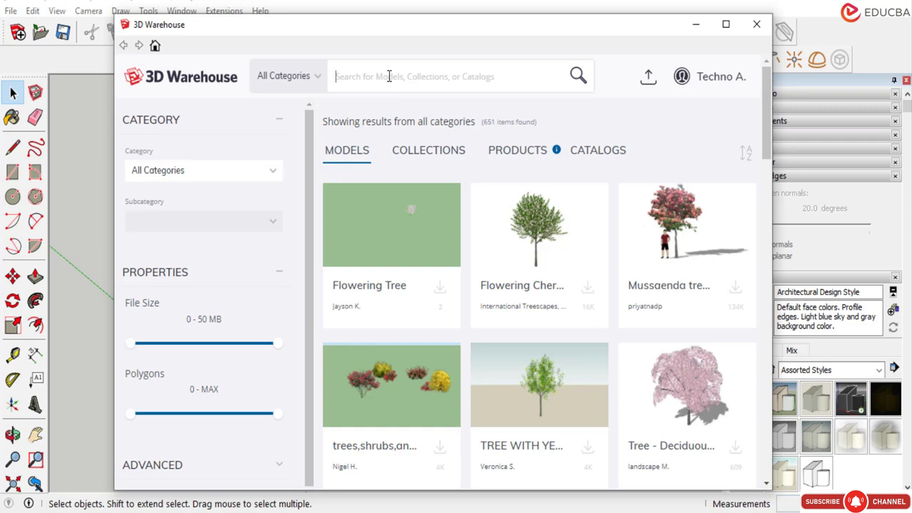
{"action": "type", "text": "flower plants"}
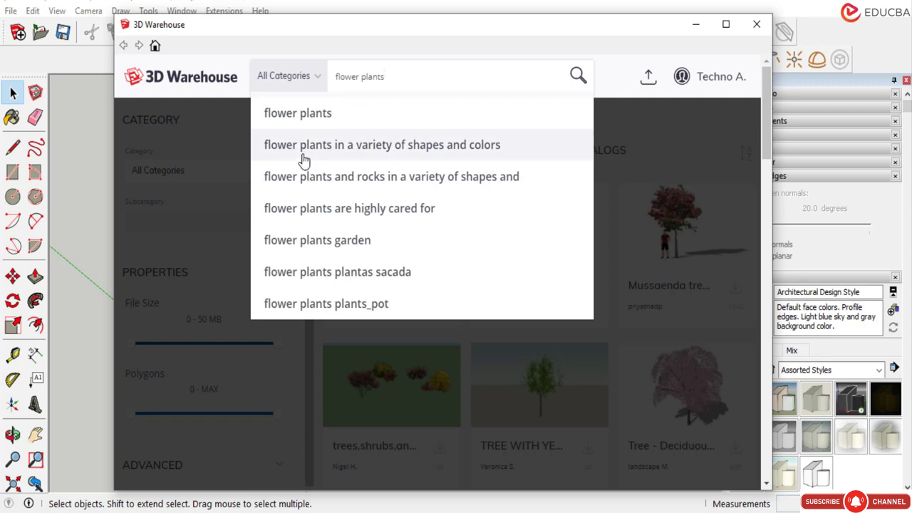
{"action": "left_click", "coordinate": [354, 157]}
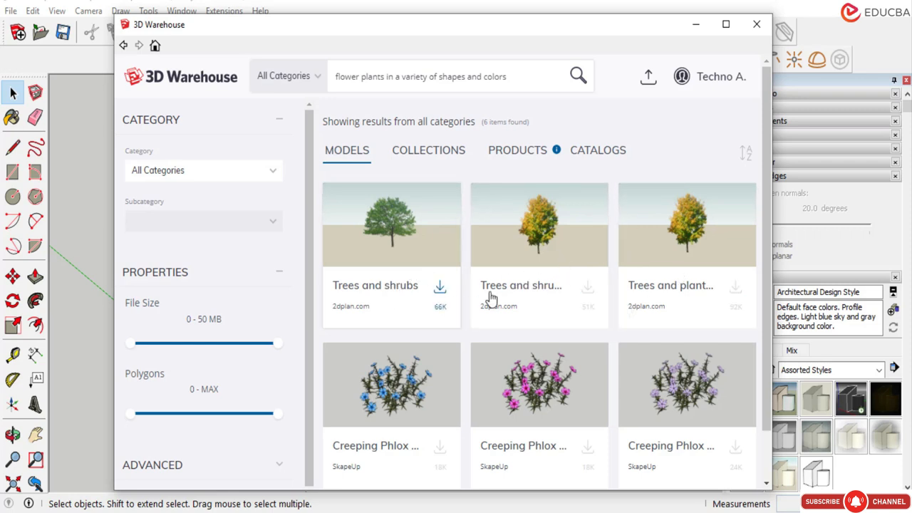
Browse the plant results and load the "Trees and shrubs textures" model directly into the garden model.
{"action": "scroll", "coordinate": [509, 403], "scroll_direction": "down", "scroll_amount": 1}
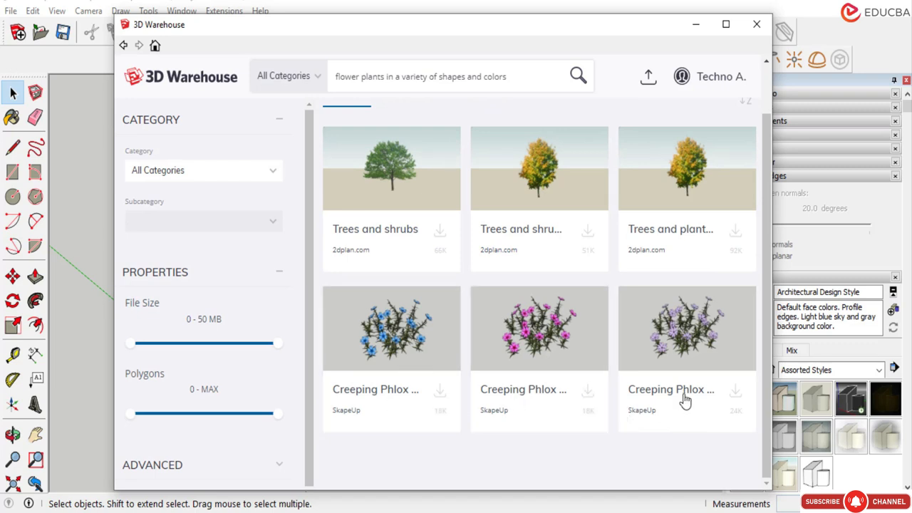
{"action": "scroll", "coordinate": [577, 264], "scroll_direction": "up", "scroll_amount": 1}
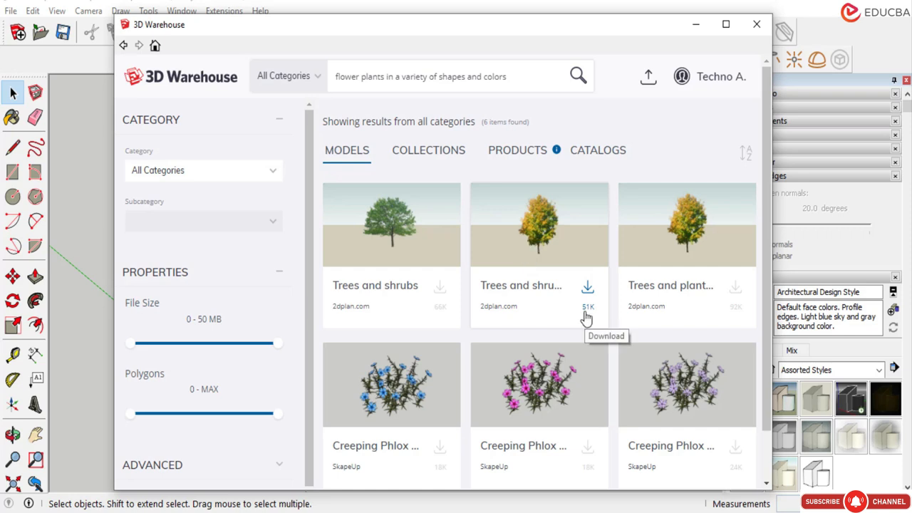
{"action": "left_click", "coordinate": [541, 244]}
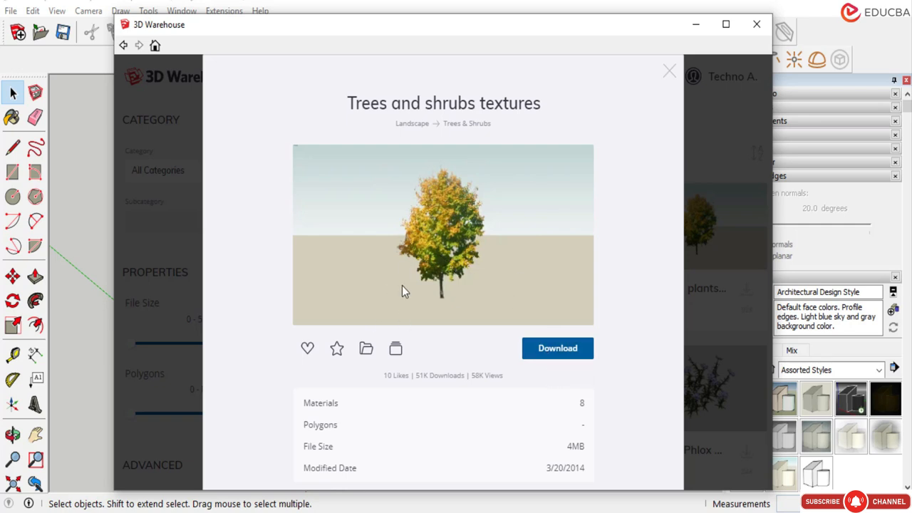
{"action": "left_click", "coordinate": [541, 353]}
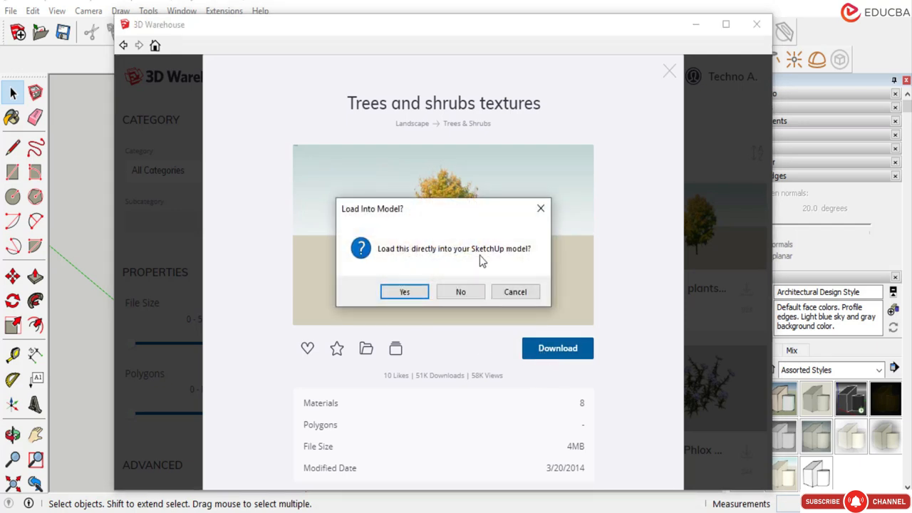
{"action": "left_click", "coordinate": [418, 295]}
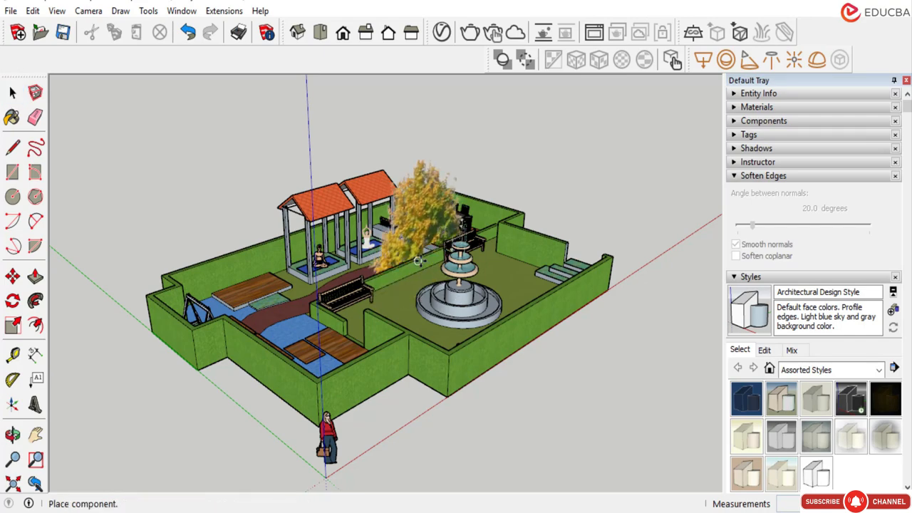
Place the autumn tree outside the garden, beyond the hedge corner near the swing.
{"action": "scroll", "coordinate": [422, 189], "scroll_direction": "up", "scroll_amount": 5}
{"action": "scroll", "coordinate": [421, 190], "scroll_direction": "up", "scroll_amount": 2}
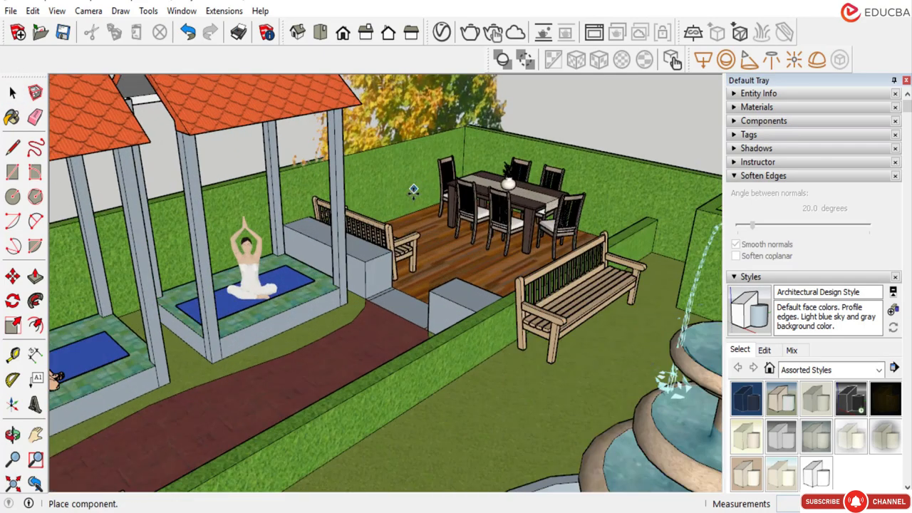
{"action": "scroll", "coordinate": [422, 190], "scroll_direction": "down", "scroll_amount": 3}
{"action": "scroll", "coordinate": [519, 116], "scroll_direction": "down", "scroll_amount": 5}
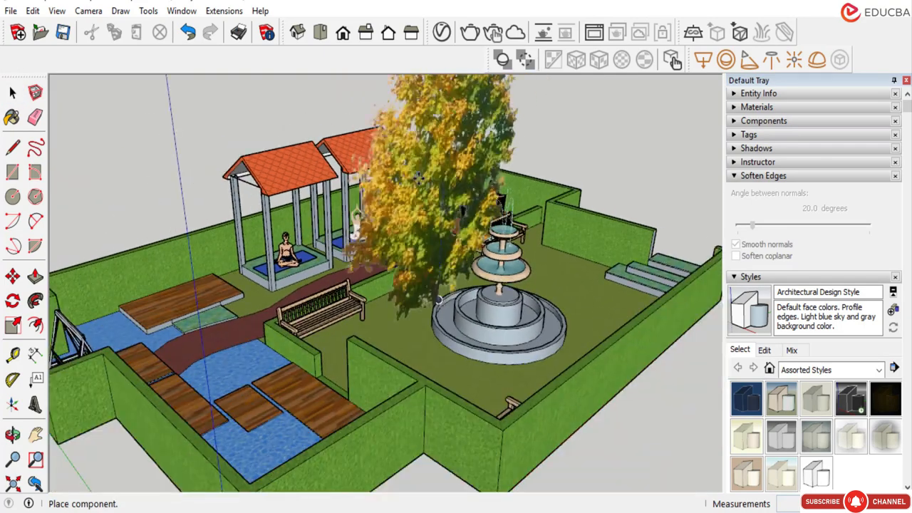
{"action": "scroll", "coordinate": [388, 174], "scroll_direction": "down", "scroll_amount": 2}
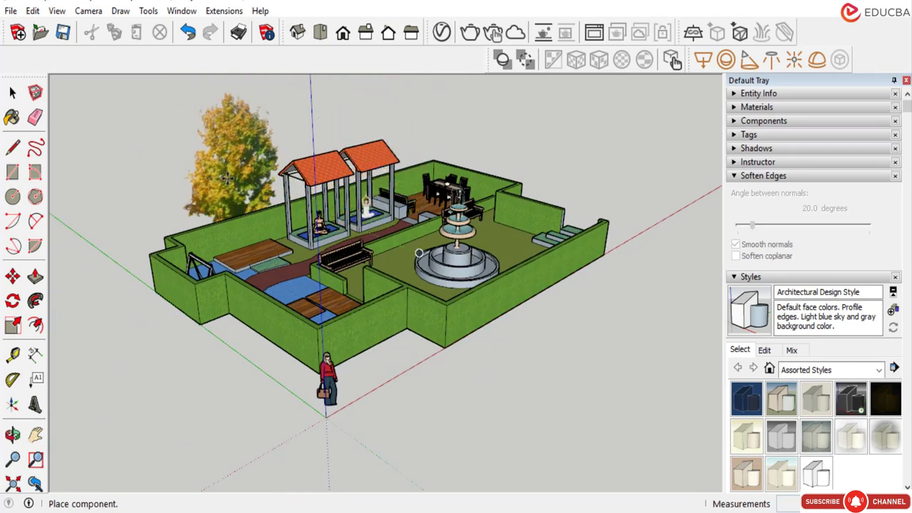
{"action": "left_click", "coordinate": [130, 197]}
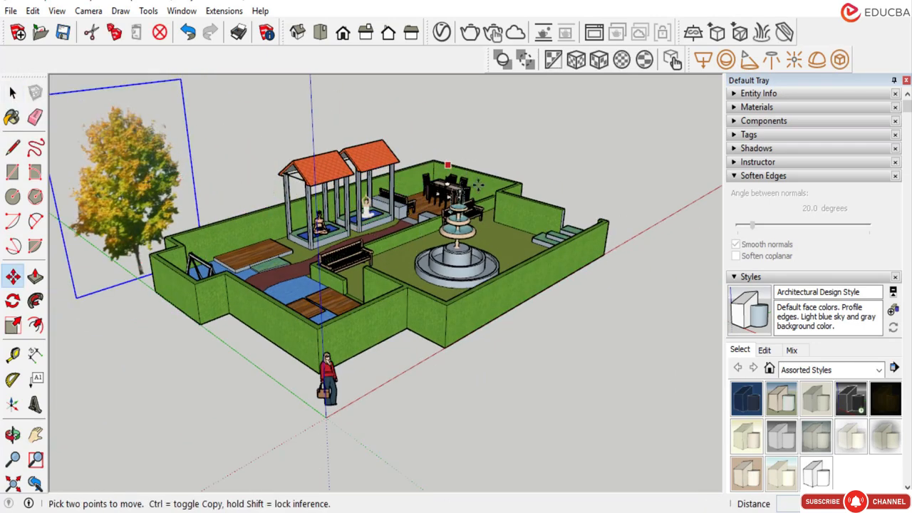
Shrink the autumn tree uniformly with the Scale tool from an upper corner of its frame.
{"action": "scroll", "coordinate": [120, 117], "scroll_direction": "down", "scroll_amount": 3}
{"action": "left_click", "coordinate": [15, 93]}
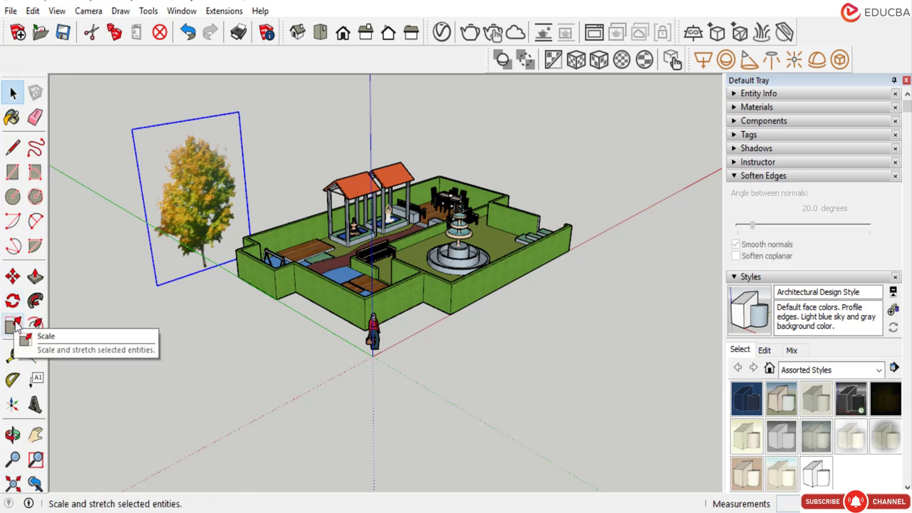
{"action": "left_click", "coordinate": [12, 325]}
{"action": "scroll", "coordinate": [122, 138], "scroll_direction": "up", "scroll_amount": 3}
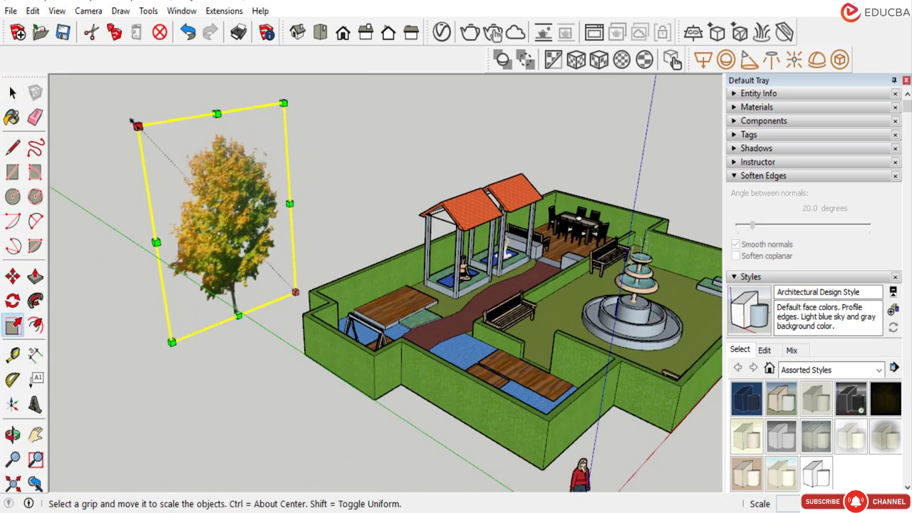
{"action": "left_click_drag", "start_coordinate": [135, 124], "coordinate": [163, 152]}
{"action": "scroll", "coordinate": [157, 147], "scroll_direction": "up", "scroll_amount": 2}
{"action": "scroll", "coordinate": [269, 274], "scroll_direction": "down", "scroll_amount": 2}
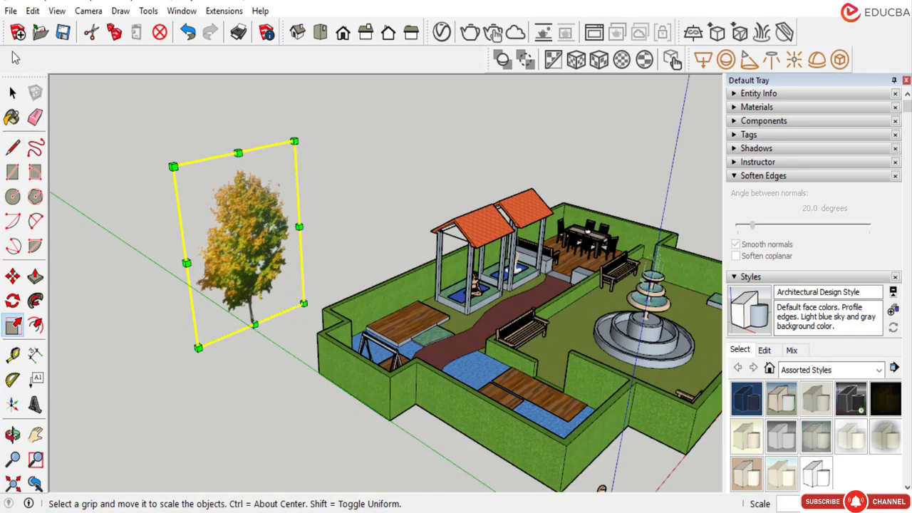
Move the autumn tree from its spot outside the hedge corner toward the long hedge beside the yoga pavilions.
{"action": "left_click", "coordinate": [12, 92]}
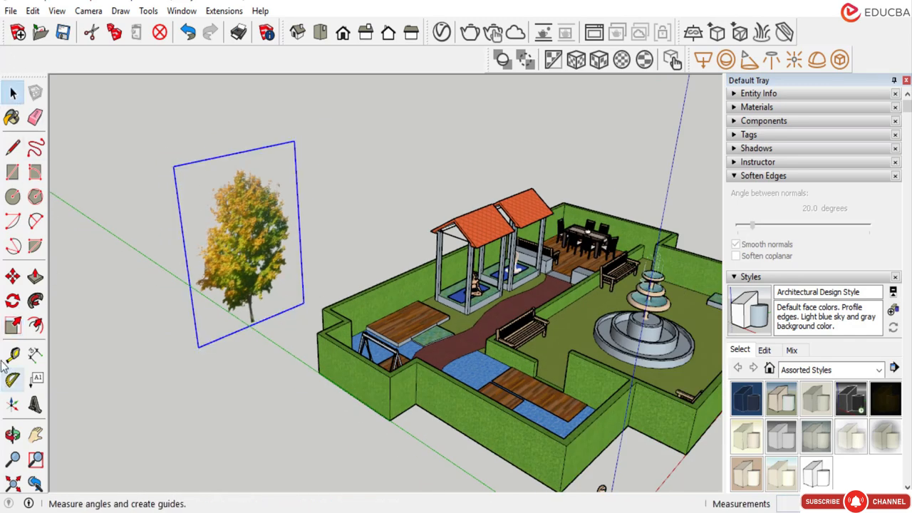
{"action": "left_click", "coordinate": [15, 279]}
{"action": "left_click", "coordinate": [253, 288]}
{"action": "scroll", "coordinate": [455, 276], "scroll_direction": "up", "scroll_amount": 3}
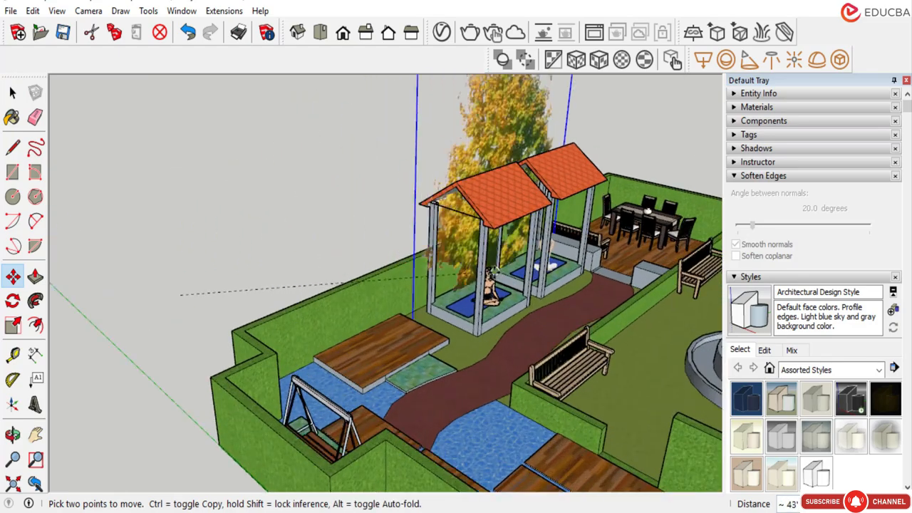
{"action": "middle_click_drag", "start_coordinate": [491, 273], "coordinate": [442, 246]}
{"action": "scroll", "coordinate": [528, 253], "scroll_direction": "up", "scroll_amount": 4}
{"action": "scroll", "coordinate": [343, 235], "scroll_direction": "down", "scroll_amount": 5}
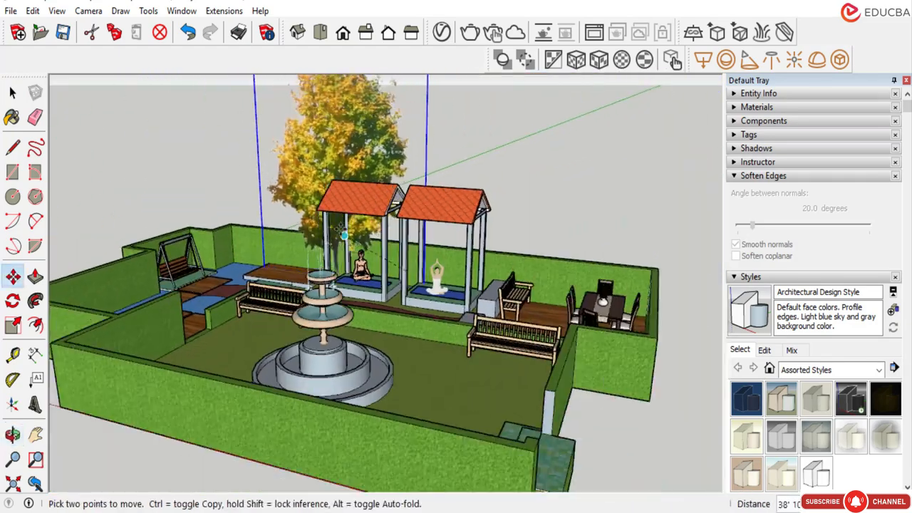
{"action": "middle_click_drag", "start_coordinate": [342, 234], "coordinate": [399, 239]}
{"action": "scroll", "coordinate": [226, 259], "scroll_direction": "up", "scroll_amount": 5}
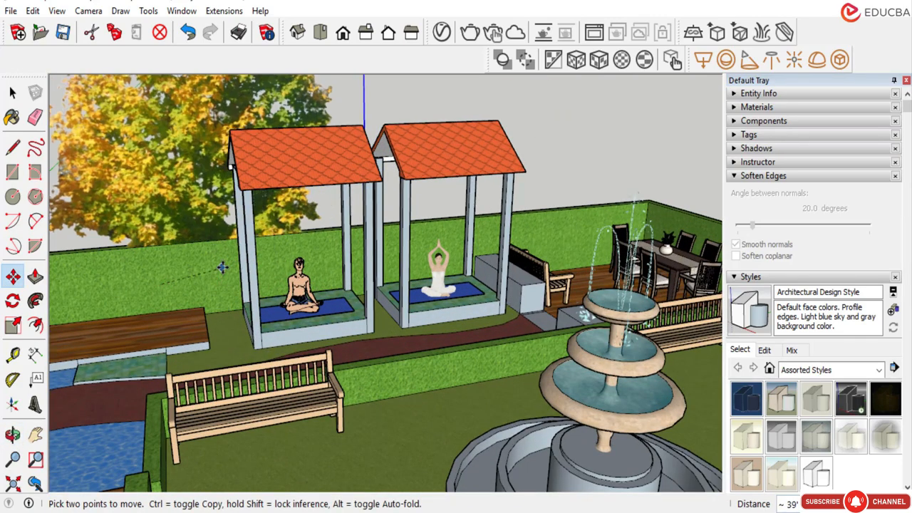
{"action": "left_click", "coordinate": [222, 268]}
{"action": "scroll", "coordinate": [221, 268], "scroll_direction": "down", "scroll_amount": 2}
{"action": "left_click", "coordinate": [12, 92]}
{"action": "middle_click_drag", "start_coordinate": [227, 214], "coordinate": [299, 236]}
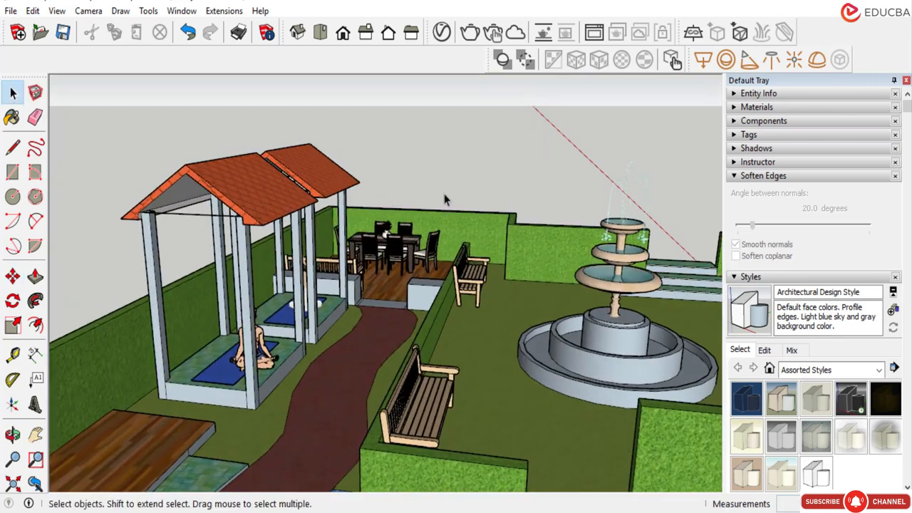
{"action": "scroll", "coordinate": [467, 284], "scroll_direction": "down", "scroll_amount": 3}
Shift the autumn tree inside the garden so its trunk stands between the hedge and the first yoga pavilion, behind the wooden deck.
{"action": "left_click", "coordinate": [114, 296]}
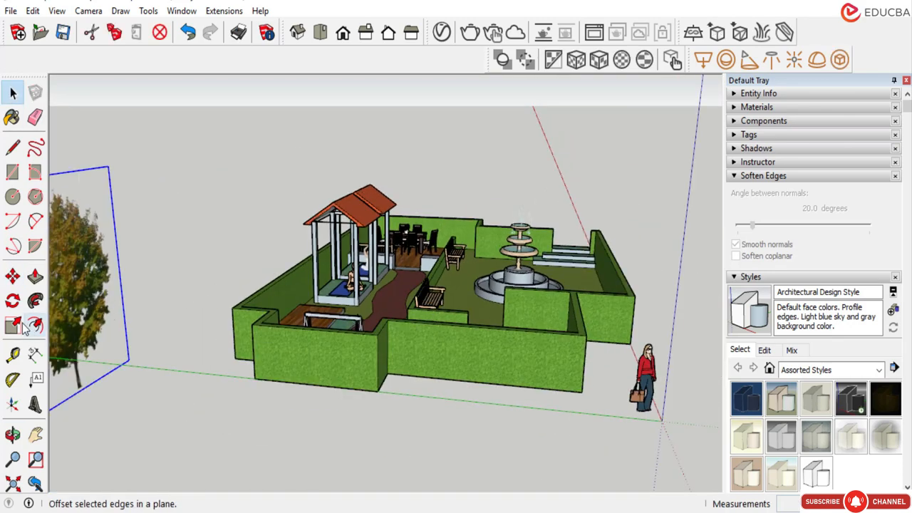
{"action": "left_click", "coordinate": [12, 277]}
{"action": "left_click", "coordinate": [104, 337]}
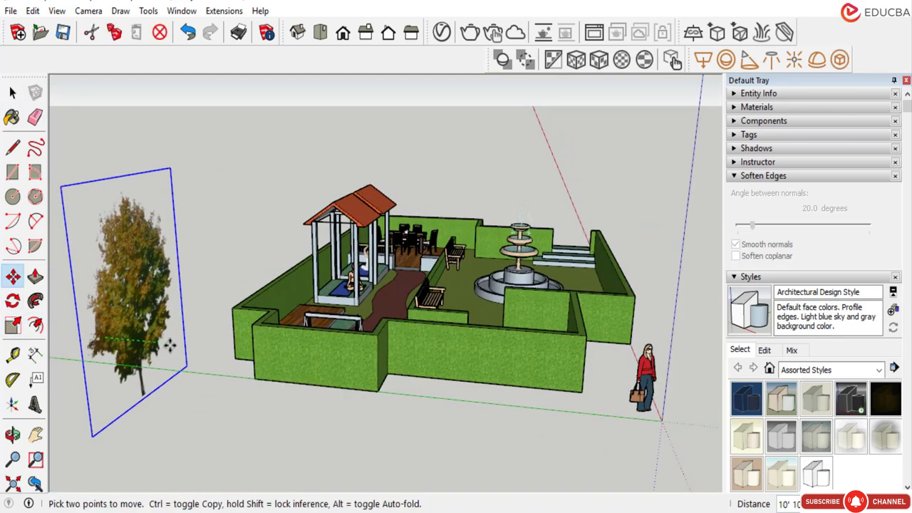
{"action": "left_click", "coordinate": [198, 346]}
{"action": "scroll", "coordinate": [198, 346], "scroll_direction": "up", "scroll_amount": 3}
{"action": "left_click", "coordinate": [171, 286]}
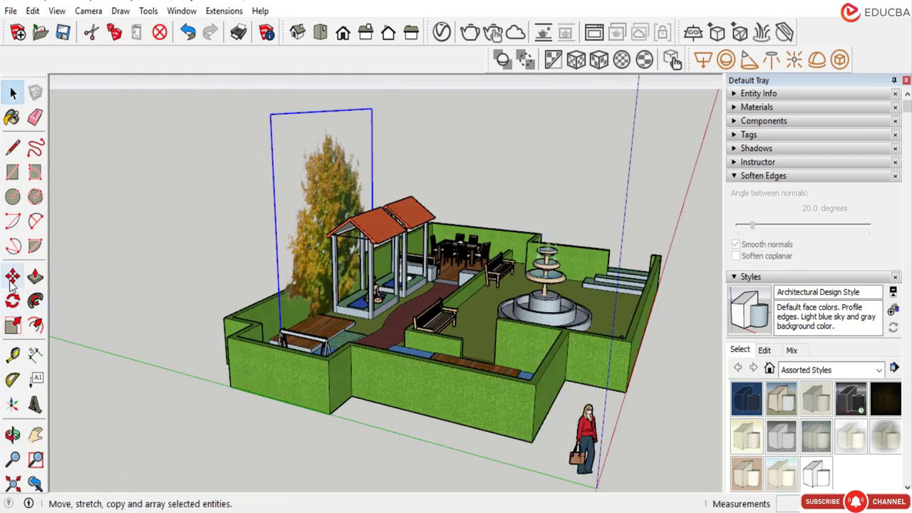
{"action": "left_click", "coordinate": [12, 277]}
{"action": "scroll", "coordinate": [335, 290], "scroll_direction": "up", "scroll_amount": 5}
{"action": "scroll", "coordinate": [262, 326], "scroll_direction": "up", "scroll_amount": 2}
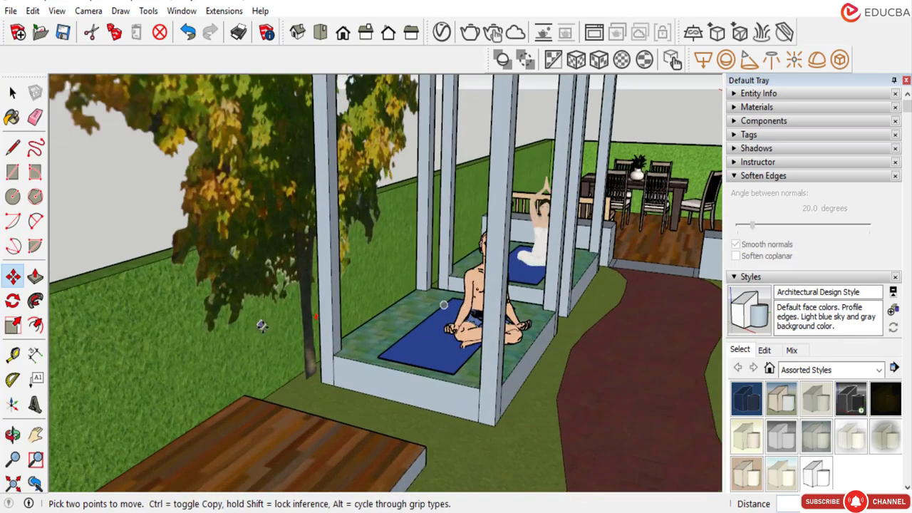
{"action": "middle_click_drag", "start_coordinate": [307, 364], "coordinate": [283, 358]}
{"action": "scroll", "coordinate": [284, 358], "scroll_direction": "down", "scroll_amount": 5}
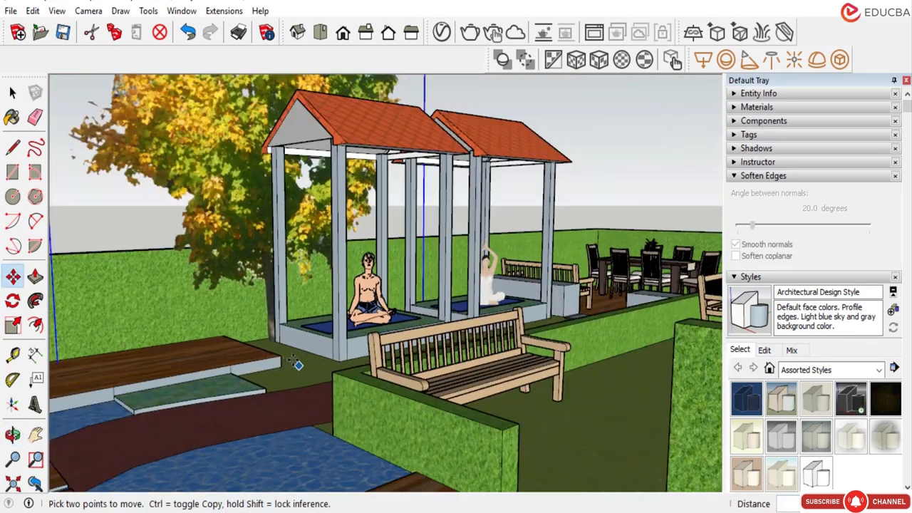
{"action": "scroll", "coordinate": [283, 359], "scroll_direction": "down", "scroll_amount": 10}
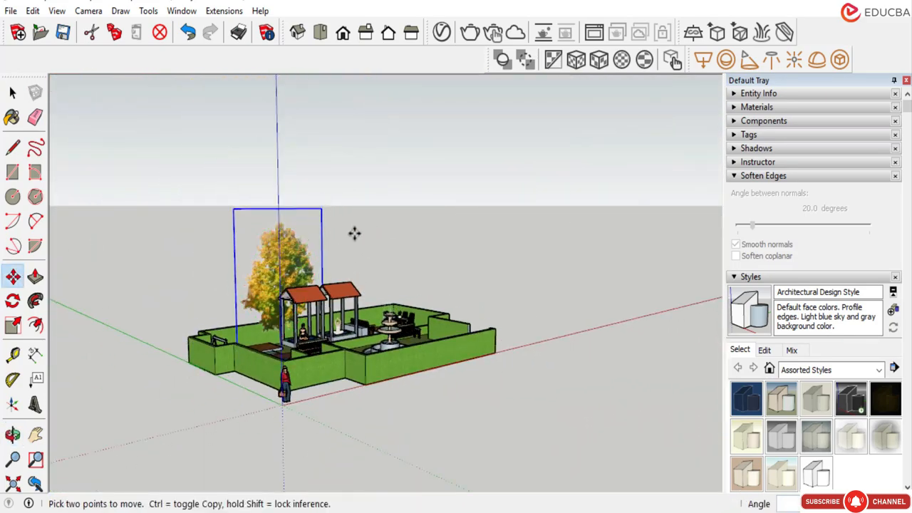
Scale the autumn tree down uniformly to 0.83 from an upper corner of its frame.
{"action": "left_click", "coordinate": [12, 92]}
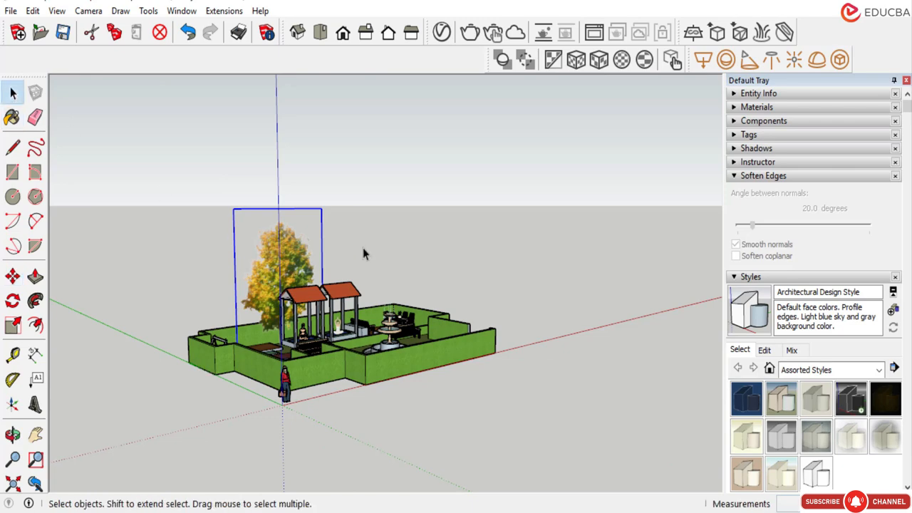
{"action": "left_click", "coordinate": [359, 256]}
{"action": "scroll", "coordinate": [292, 254], "scroll_direction": "up", "scroll_amount": 5}
{"action": "scroll", "coordinate": [340, 227], "scroll_direction": "down", "scroll_amount": 3}
{"action": "middle_click_drag", "start_coordinate": [339, 228], "coordinate": [309, 336]}
{"action": "left_click", "coordinate": [322, 250]}
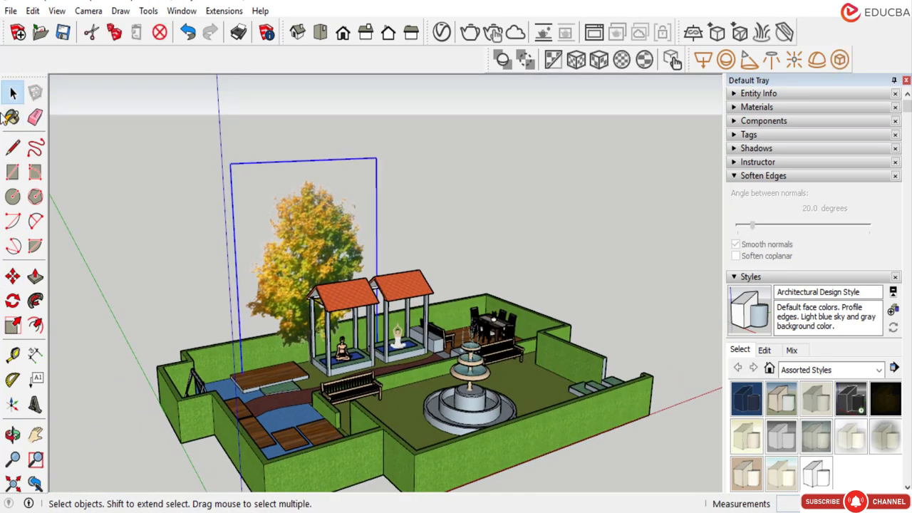
{"action": "left_click", "coordinate": [11, 331]}
{"action": "left_click_drag", "start_coordinate": [223, 158], "coordinate": [255, 204]}
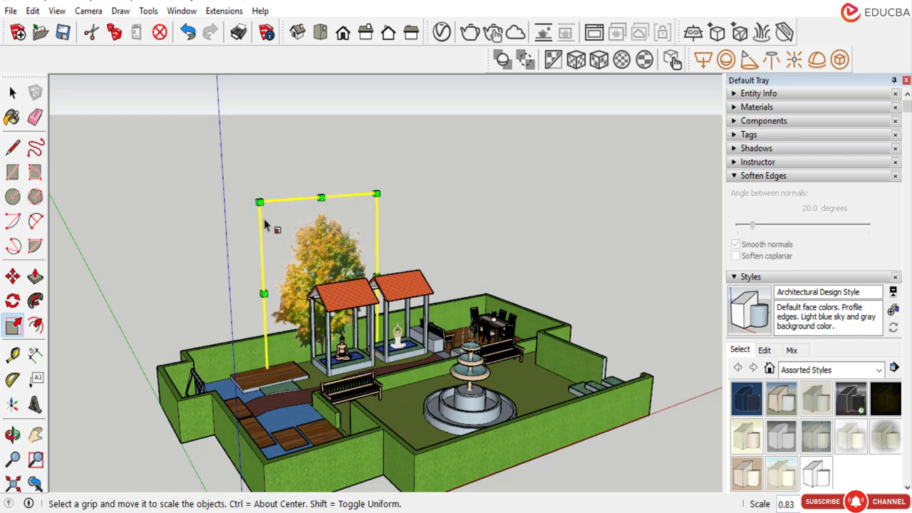
{"action": "left_click", "coordinate": [99, 175]}
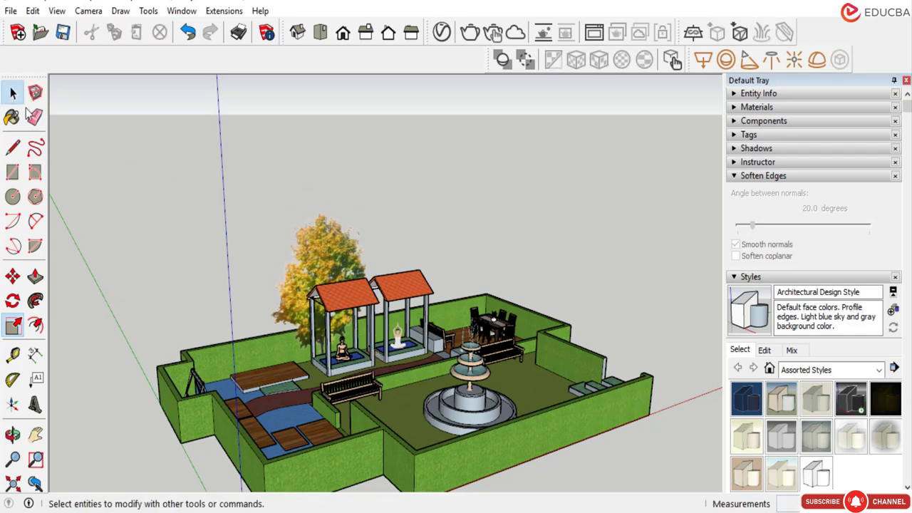
{"action": "left_click", "coordinate": [12, 92]}
Copy the autumn tree about 18 feet along the hedge and place the copy behind the second yoga pavilion.
{"action": "scroll", "coordinate": [274, 326], "scroll_direction": "up", "scroll_amount": 5}
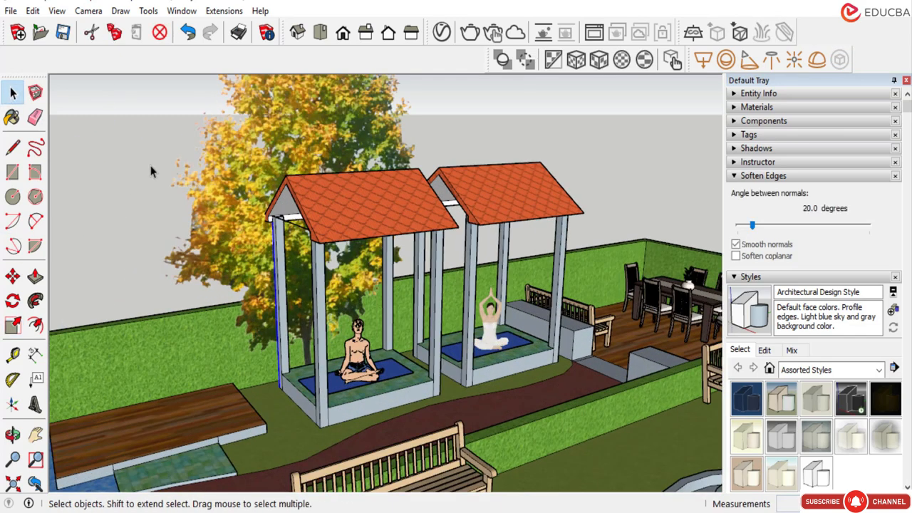
{"action": "left_click", "coordinate": [12, 276]}
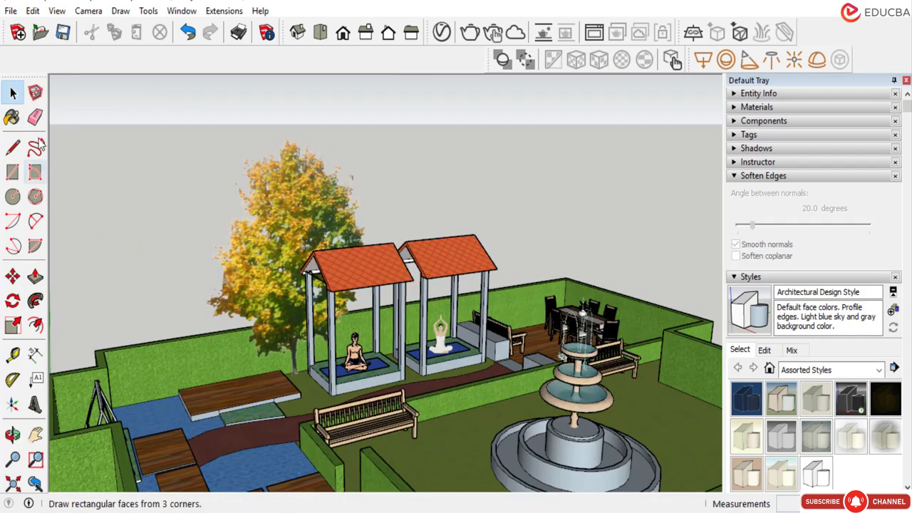
{"action": "left_click", "coordinate": [317, 229]}
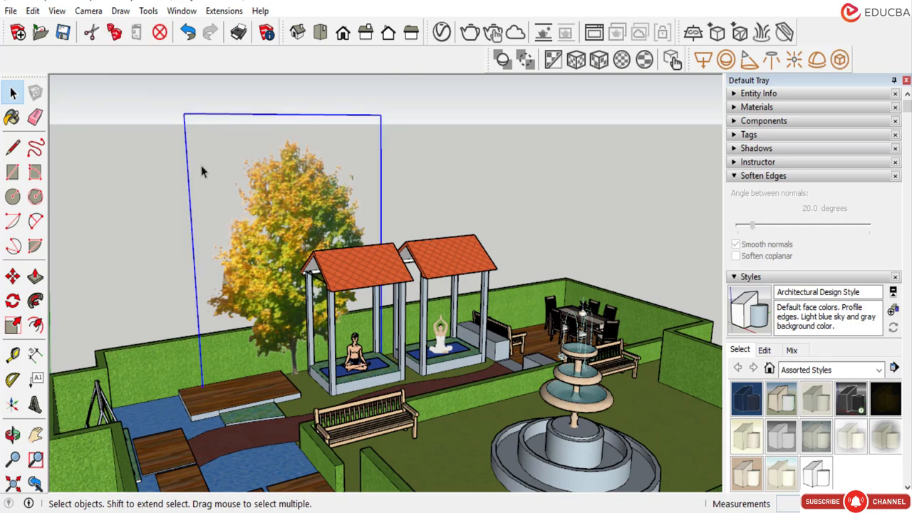
{"action": "left_click", "coordinate": [13, 277]}
{"action": "key", "text": "ctrl"}
{"action": "left_click", "coordinate": [411, 201]}
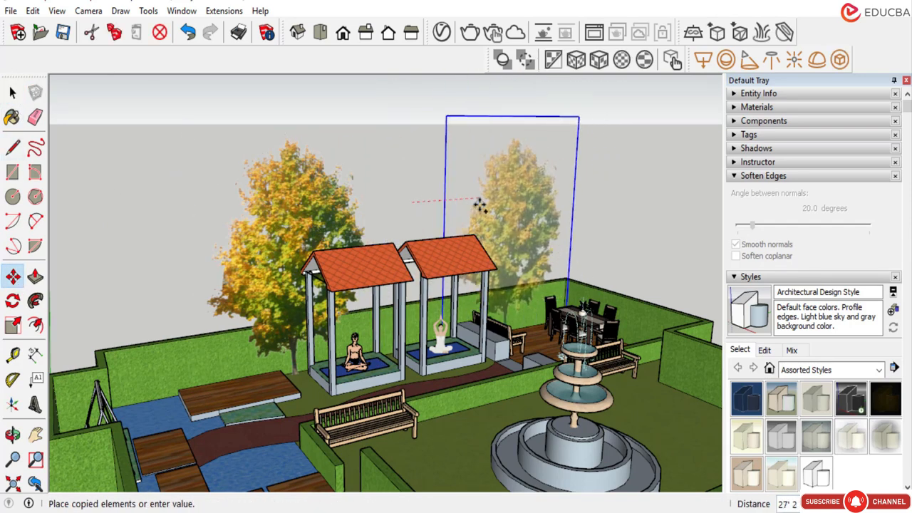
{"action": "scroll", "coordinate": [481, 206], "scroll_direction": "up", "scroll_amount": 2}
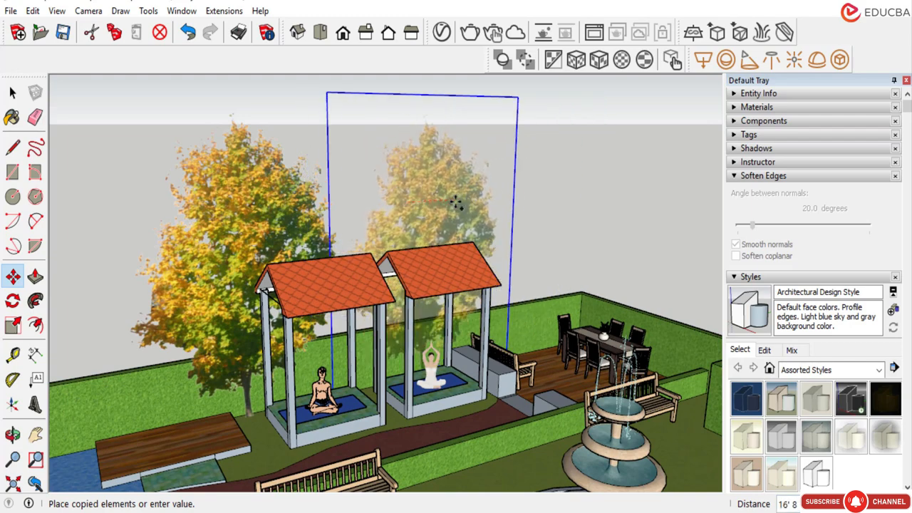
{"action": "scroll", "coordinate": [455, 204], "scroll_direction": "up", "scroll_amount": 2}
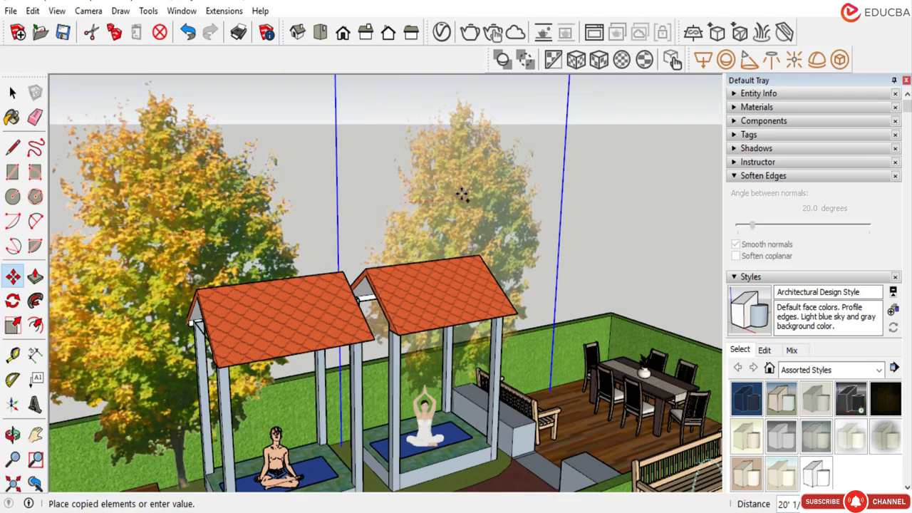
{"action": "scroll", "coordinate": [456, 194], "scroll_direction": "up", "scroll_amount": 2}
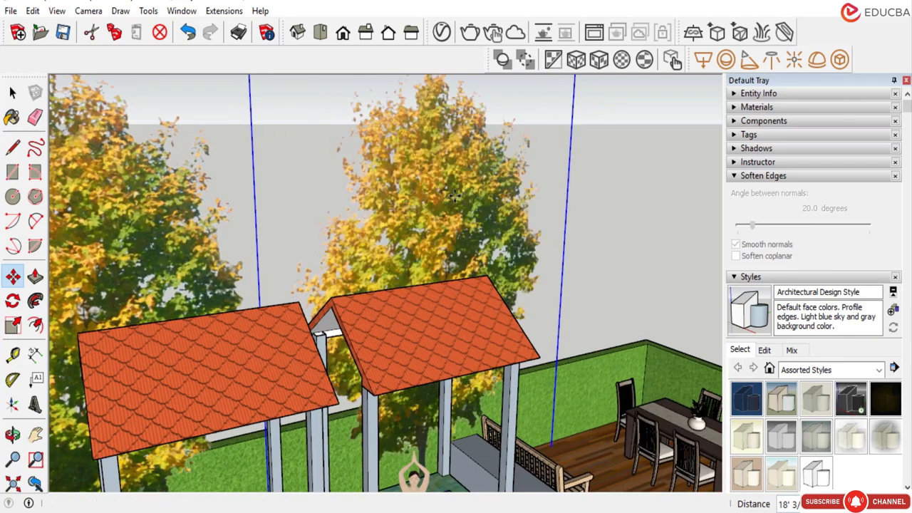
{"action": "left_click", "coordinate": [456, 193]}
Inspect the placement of the two autumn trees behind the yoga pavilions from several angles and in an overall garden view.
{"action": "scroll", "coordinate": [415, 275], "scroll_direction": "down", "scroll_amount": 4}
{"action": "middle_click_drag", "start_coordinate": [415, 275], "coordinate": [107, 294]}
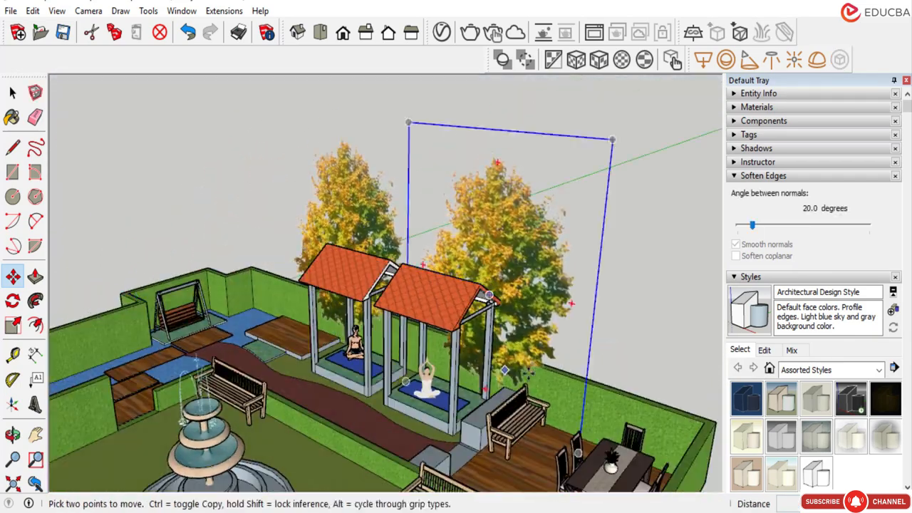
{"action": "scroll", "coordinate": [490, 330], "scroll_direction": "up", "scroll_amount": 3}
{"action": "scroll", "coordinate": [450, 340], "scroll_direction": "down", "scroll_amount": 3}
{"action": "scroll", "coordinate": [425, 340], "scroll_direction": "down", "scroll_amount": 3}
{"action": "middle_click_drag", "start_coordinate": [427, 338], "coordinate": [598, 276]}
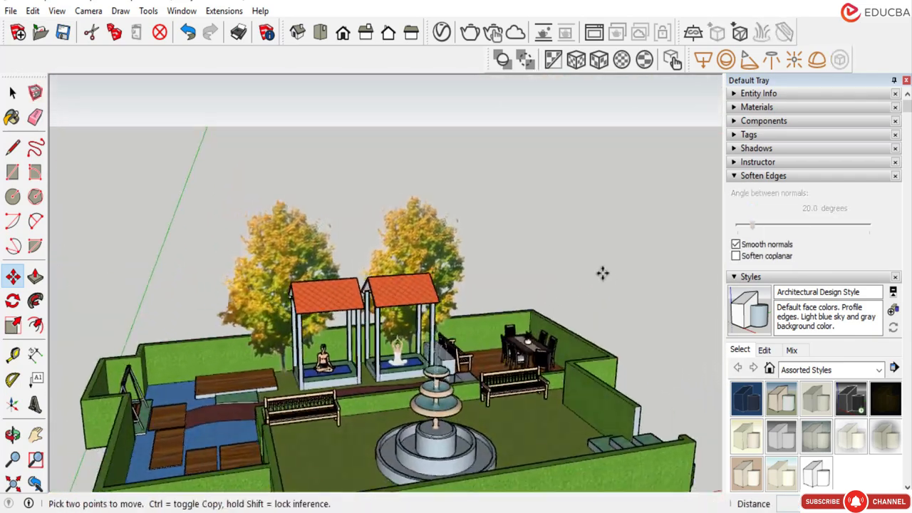
{"action": "scroll", "coordinate": [260, 264], "scroll_direction": "down", "scroll_amount": 2}
{"action": "middle_click_drag", "start_coordinate": [249, 262], "coordinate": [335, 274]}
{"action": "scroll", "coordinate": [336, 274], "scroll_direction": "down", "scroll_amount": 3}
{"action": "mouse_move", "coordinate": [320, 332]}
{"action": "middle_mouse_down"}
{"action": "mouse_move", "coordinate": [318, 349]}
{"action": "mouse_move", "coordinate": [328, 348]}
{"action": "mouse_move", "coordinate": [320, 335]}
{"action": "middle_mouse_up"}
{"action": "scroll", "coordinate": [317, 322], "scroll_direction": "up", "scroll_amount": 3}
{"action": "scroll", "coordinate": [314, 322], "scroll_direction": "down", "scroll_amount": 1}
{"action": "scroll", "coordinate": [306, 313], "scroll_direction": "up", "scroll_amount": 2}
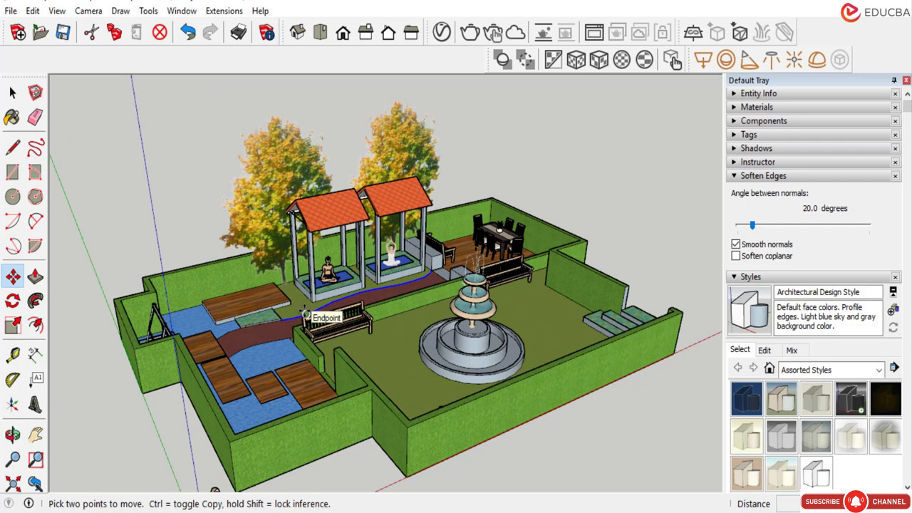
{"action": "left_click", "coordinate": [12, 93]}
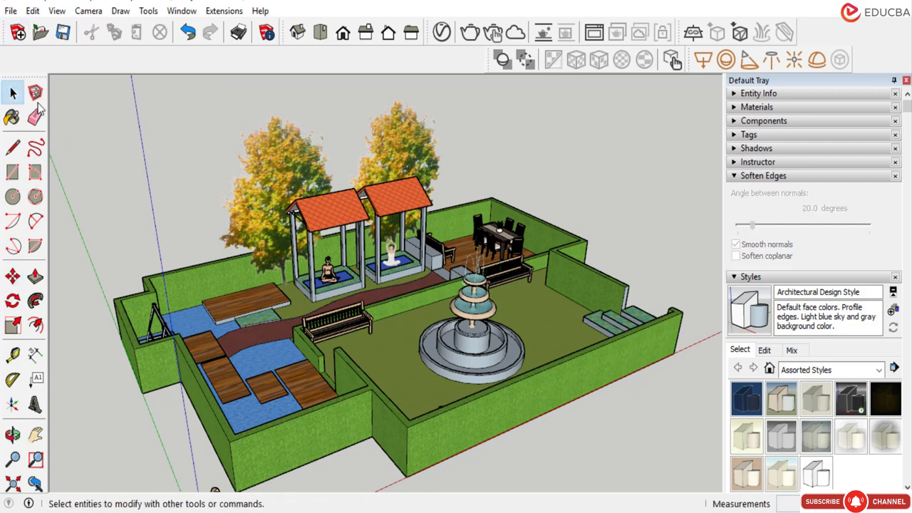
{"action": "scroll", "coordinate": [328, 157], "scroll_direction": "down", "scroll_amount": 2}
{"action": "scroll", "coordinate": [320, 214], "scroll_direction": "up", "scroll_amount": 1}
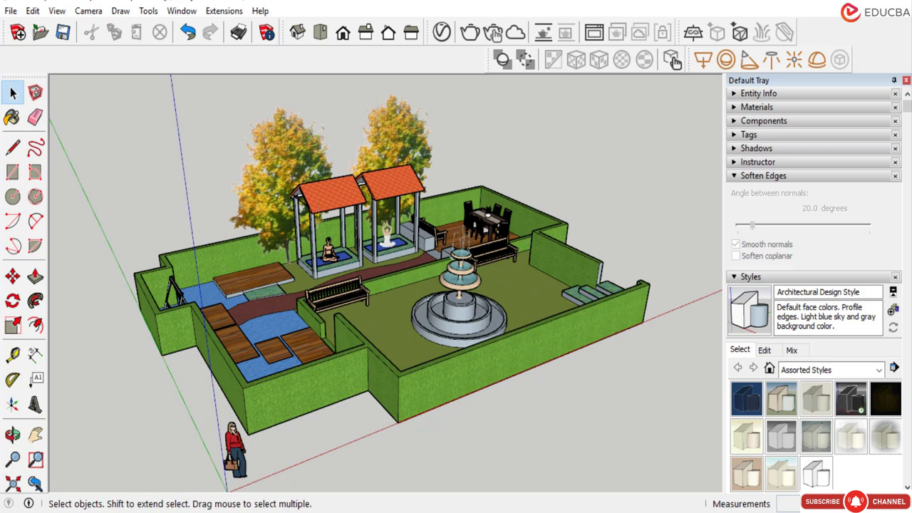
Open the 3D Warehouse and search for "flower plants".
{"action": "left_click", "coordinate": [179, 14]}
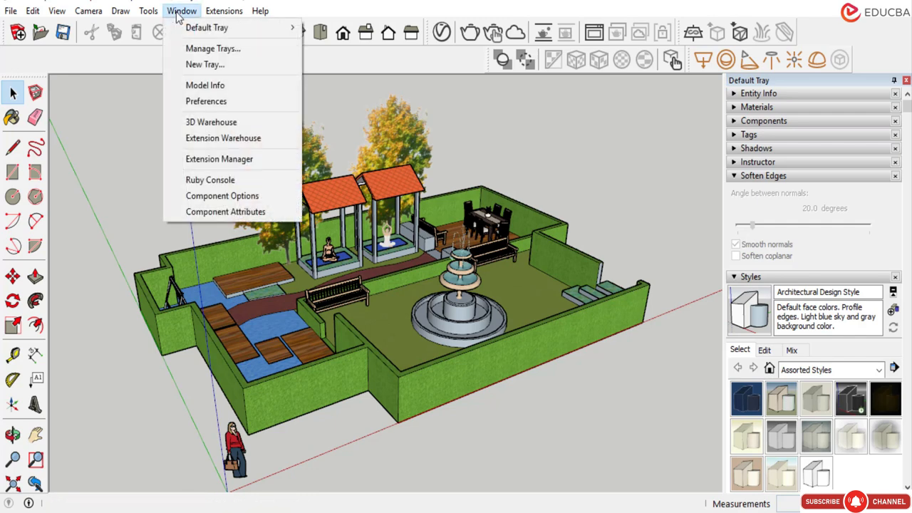
{"action": "left_click", "coordinate": [211, 122]}
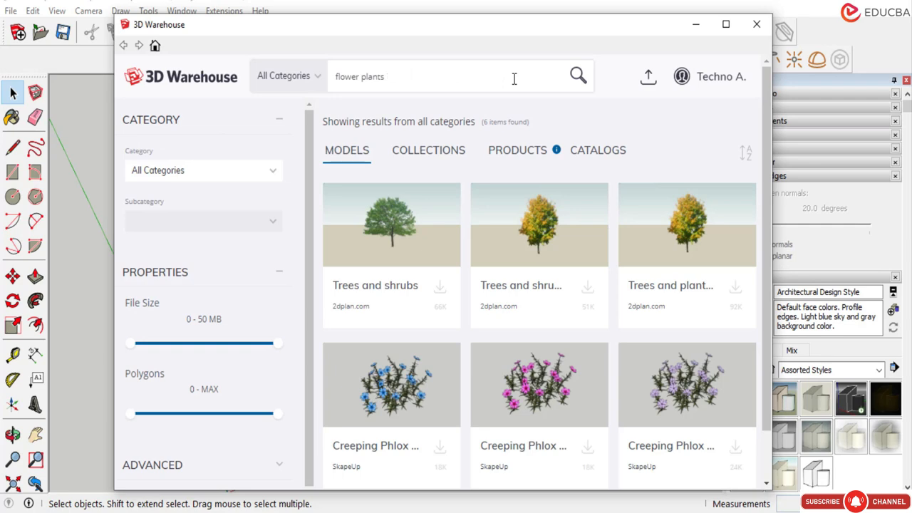
{"action": "left_click", "coordinate": [514, 79]}
{"action": "key", "text": "Return"}
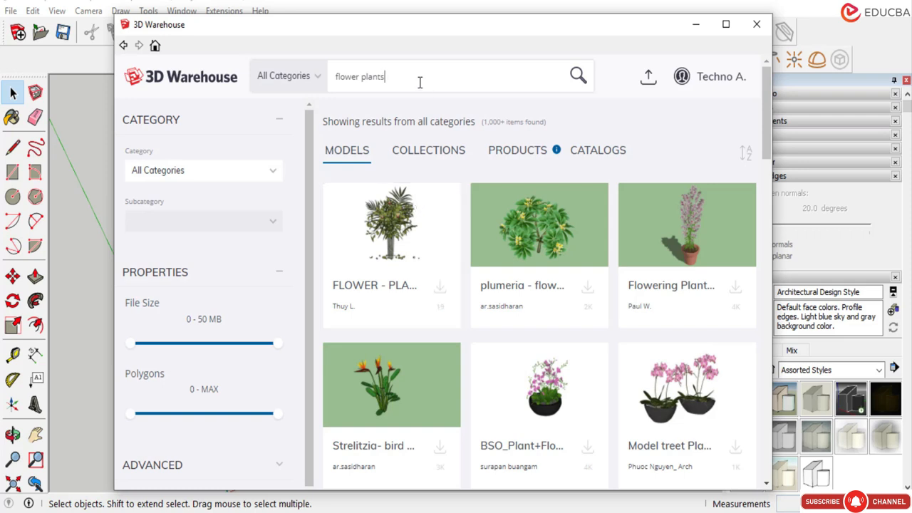
Search the 3D Warehouse for "flower tree" and view the Flowering Cherry Tree model's details, then return to the results.
{"action": "key", "text": "BackSpace"}
{"action": "key", "text": "BackSpace"}
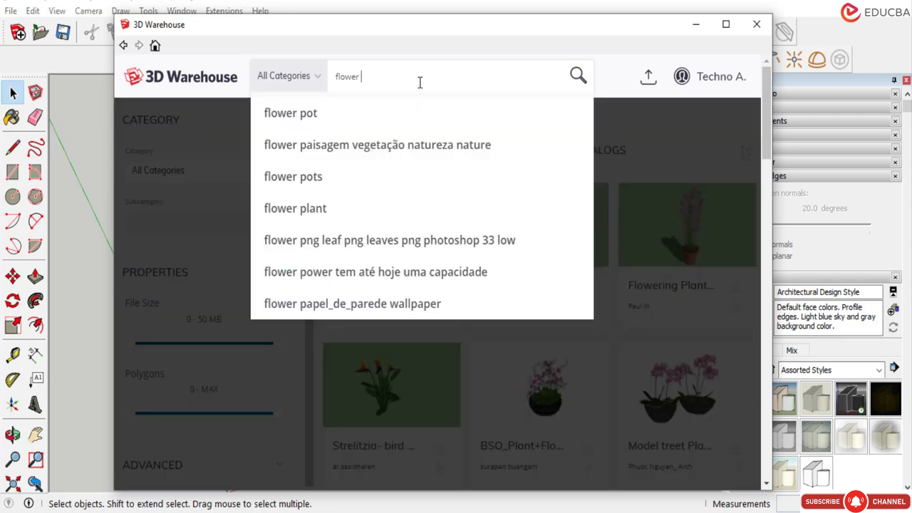
{"action": "type", "text": "tree"}
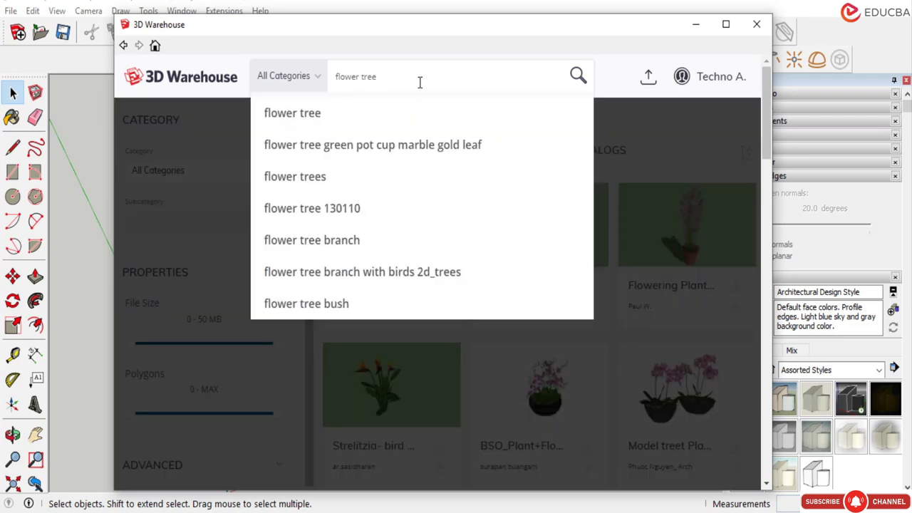
{"action": "key", "text": "Return"}
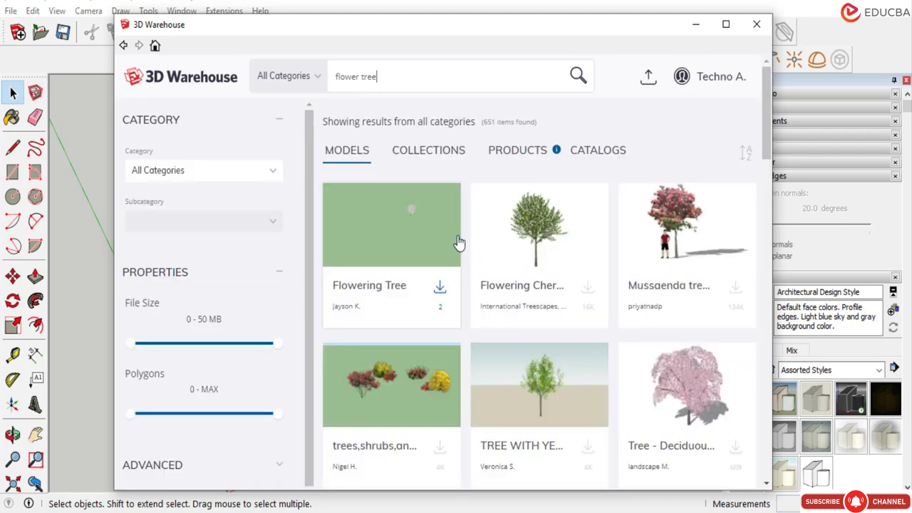
{"action": "left_click", "coordinate": [522, 226]}
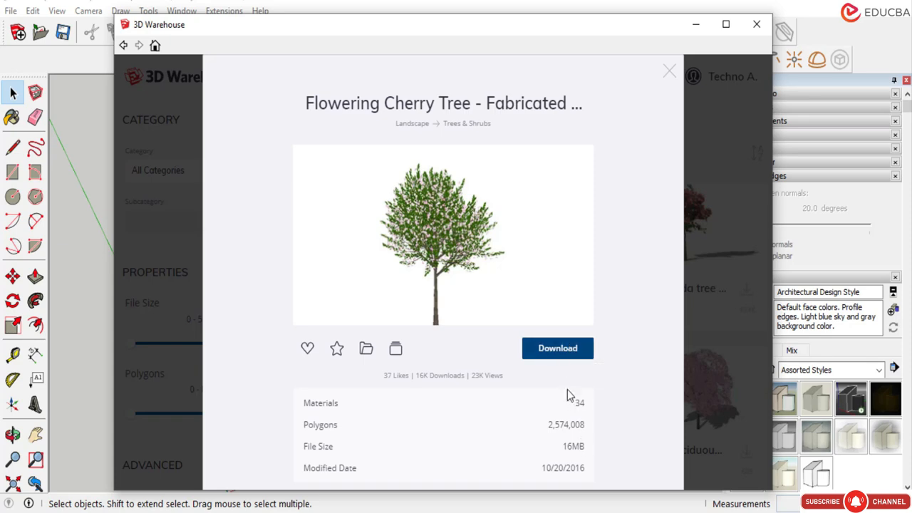
{"action": "left_click", "coordinate": [668, 73]}
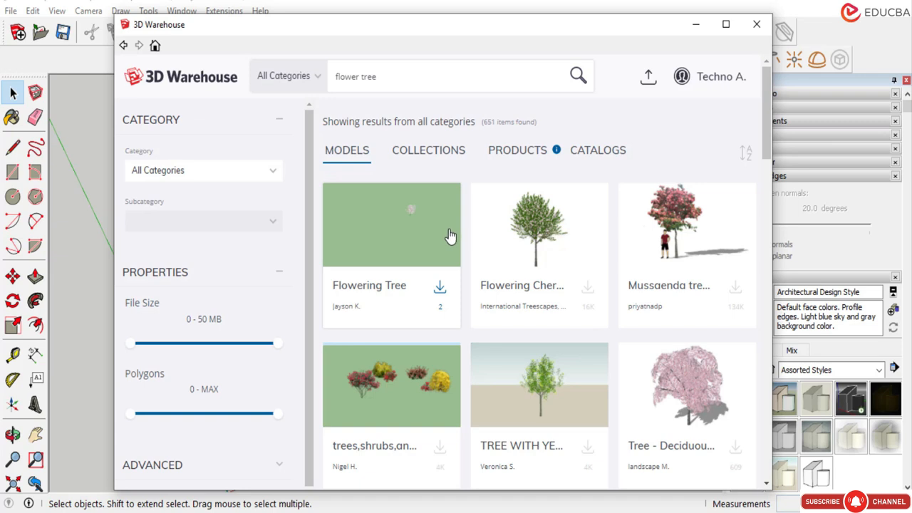
Load the pink-blossomed "Tree - Flowering and Fruiting" model from the 3D Warehouse results directly into the garden model.
{"action": "scroll", "coordinate": [450, 236], "scroll_direction": "down", "scroll_amount": 3}
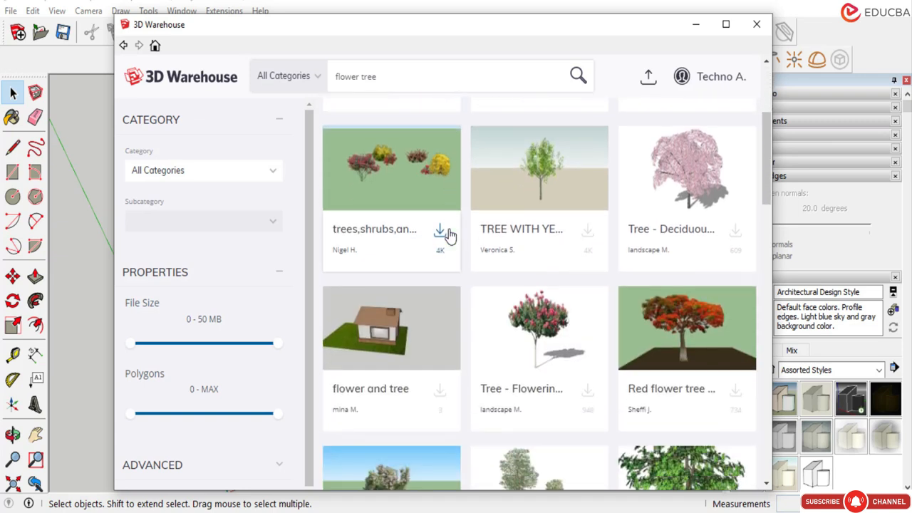
{"action": "left_click", "coordinate": [501, 327]}
{"action": "left_click", "coordinate": [541, 357]}
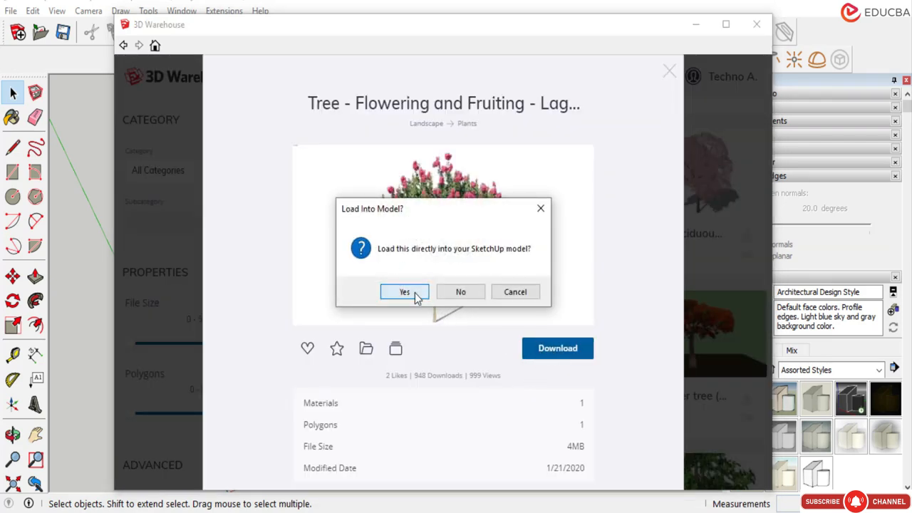
{"action": "left_click", "coordinate": [414, 293]}
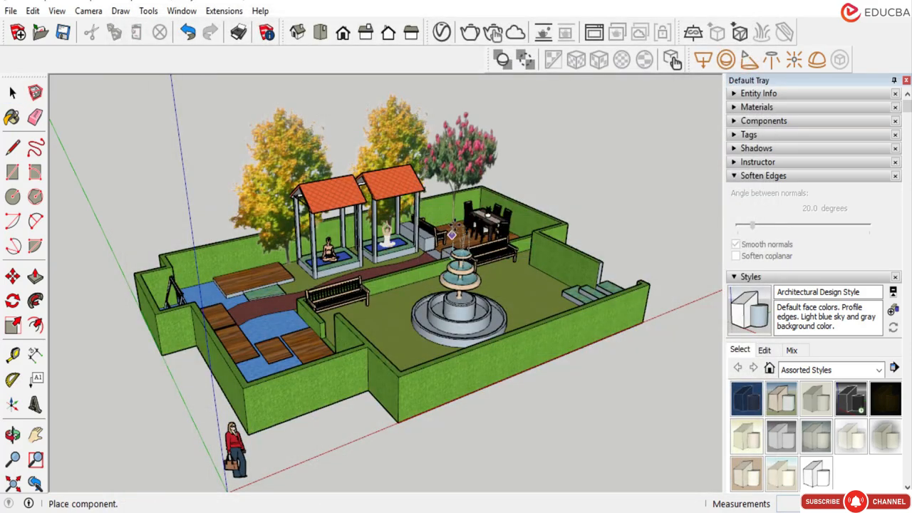
Place the pink flowering tree on the wooden deck in the hedge corner behind the dining table.
{"action": "scroll", "coordinate": [441, 228], "scroll_direction": "up", "scroll_amount": 5}
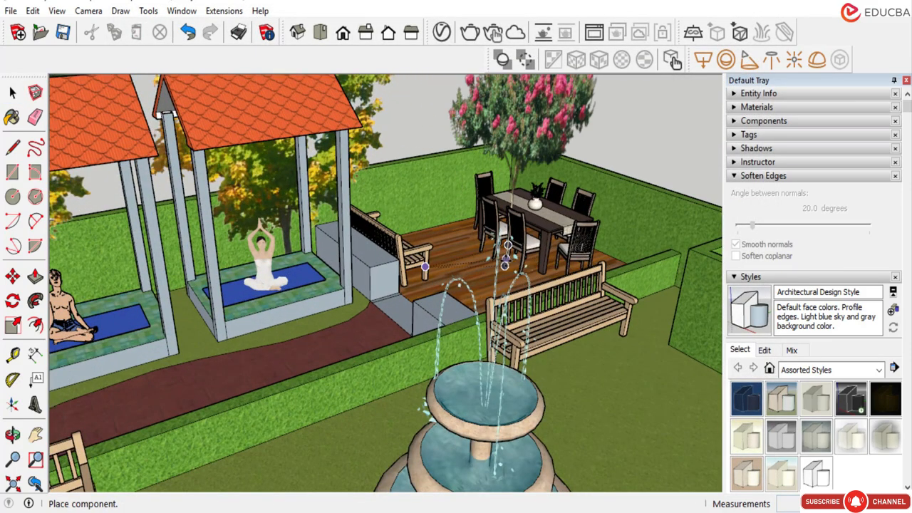
{"action": "scroll", "coordinate": [465, 237], "scroll_direction": "up", "scroll_amount": 2}
{"action": "scroll", "coordinate": [461, 235], "scroll_direction": "up", "scroll_amount": 2}
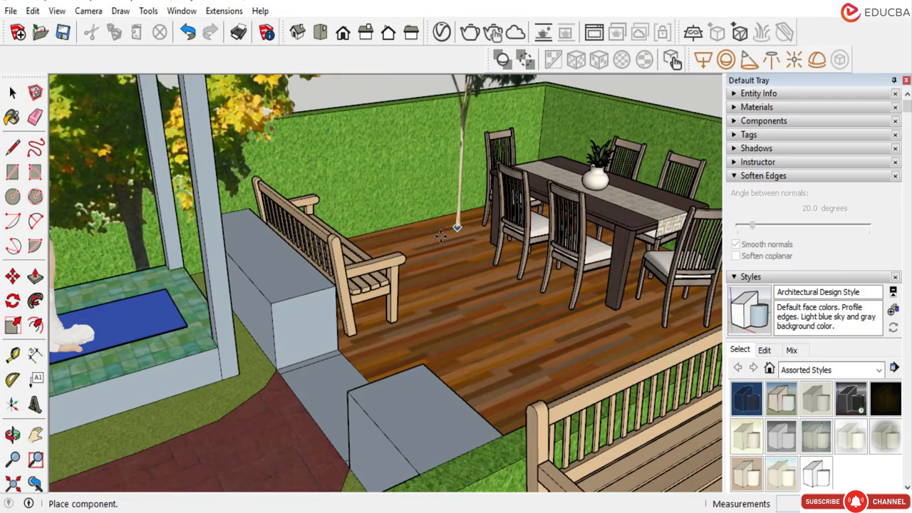
{"action": "mouse_move", "coordinate": [461, 234]}
{"action": "middle_mouse_down"}
{"action": "mouse_move", "coordinate": [325, 247]}
{"action": "mouse_move", "coordinate": [321, 258]}
{"action": "middle_mouse_up"}
{"action": "scroll", "coordinate": [320, 259], "scroll_direction": "down", "scroll_amount": 4}
{"action": "scroll", "coordinate": [544, 236], "scroll_direction": "up", "scroll_amount": 6}
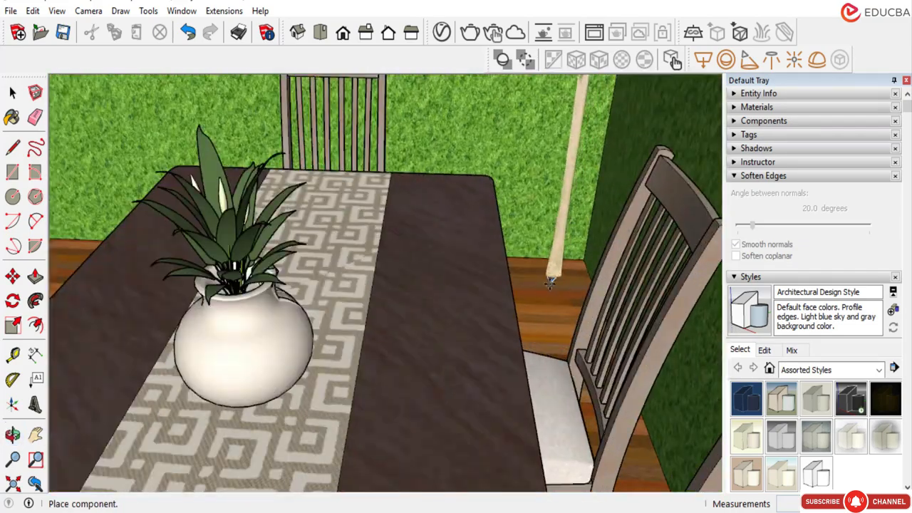
{"action": "left_click", "coordinate": [559, 287]}
{"action": "scroll", "coordinate": [492, 303], "scroll_direction": "down", "scroll_amount": 10}
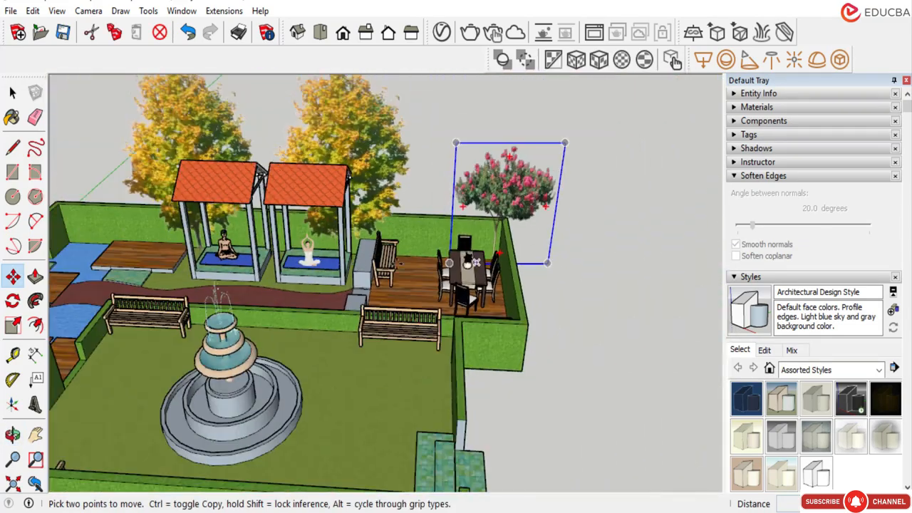
Scale the pink flowering tree up uniformly from its upper corner and deselect it.
{"action": "middle_click_drag", "start_coordinate": [404, 225], "coordinate": [351, 262]}
{"action": "key", "text": "m"}
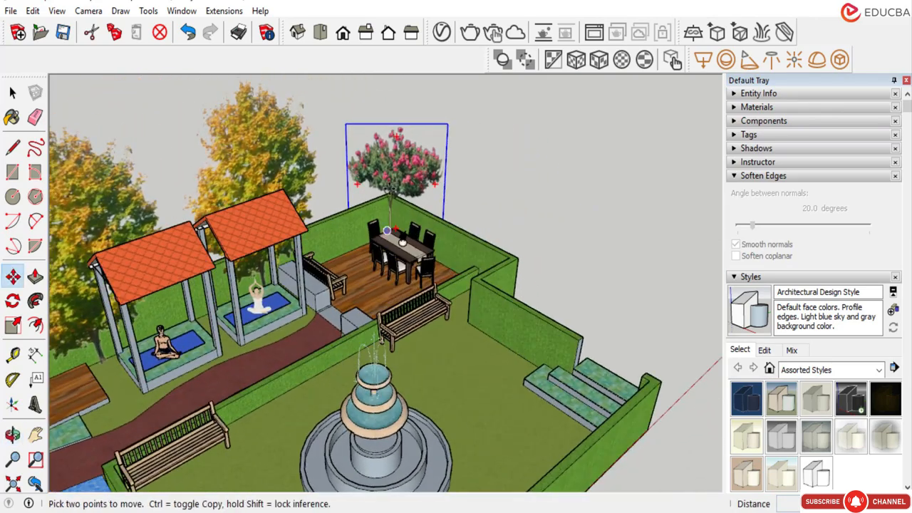
{"action": "middle_click_drag", "start_coordinate": [520, 268], "coordinate": [427, 214]}
{"action": "left_click", "coordinate": [13, 92]}
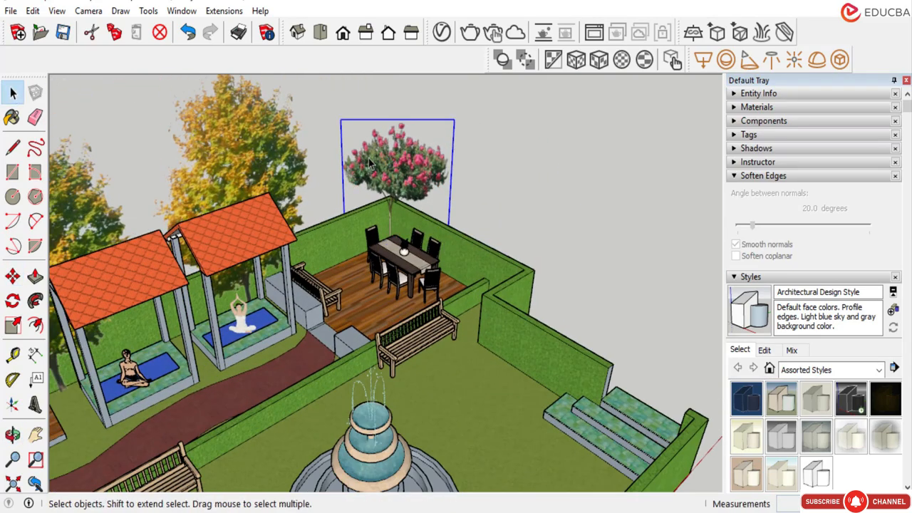
{"action": "middle_click_drag", "start_coordinate": [369, 163], "coordinate": [555, 186]}
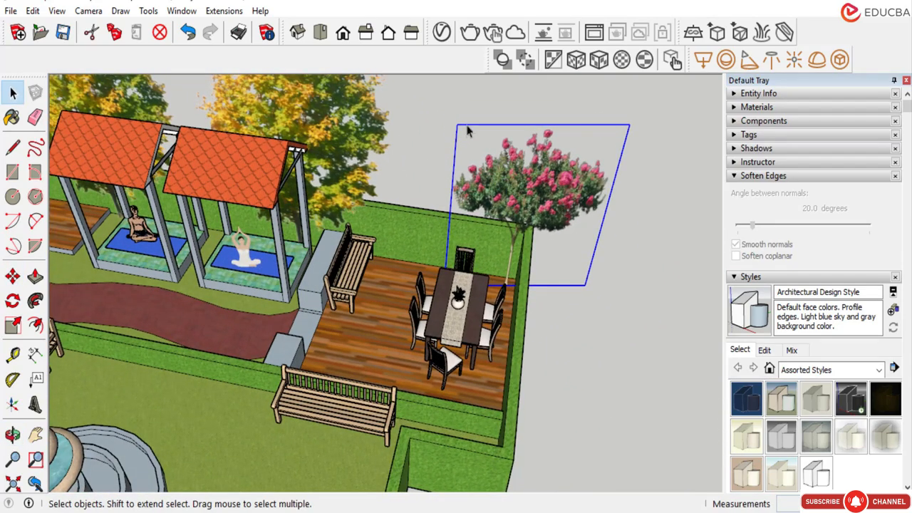
{"action": "left_click", "coordinate": [13, 325]}
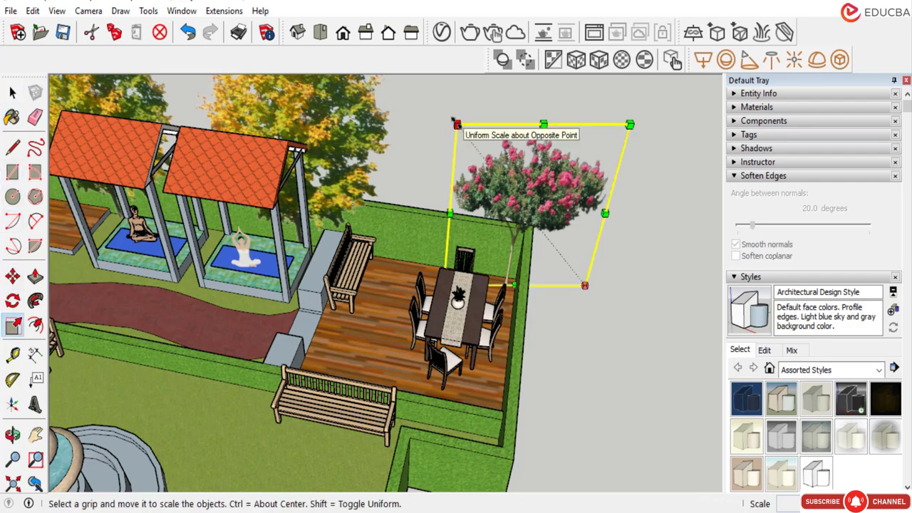
{"action": "left_click_drag", "start_coordinate": [456, 122], "coordinate": [420, 76]}
{"action": "scroll", "coordinate": [420, 87], "scroll_direction": "down", "scroll_amount": 1}
{"action": "middle_click_drag", "start_coordinate": [420, 87], "coordinate": [523, 117]}
{"action": "left_click", "coordinate": [535, 170]}
Examine the enlarged flowering tree against the pavilions, dining deck and autumn trees in close and overall garden views.
{"action": "scroll", "coordinate": [535, 171], "scroll_direction": "down", "scroll_amount": 5}
{"action": "middle_click_drag", "start_coordinate": [390, 222], "coordinate": [396, 211]}
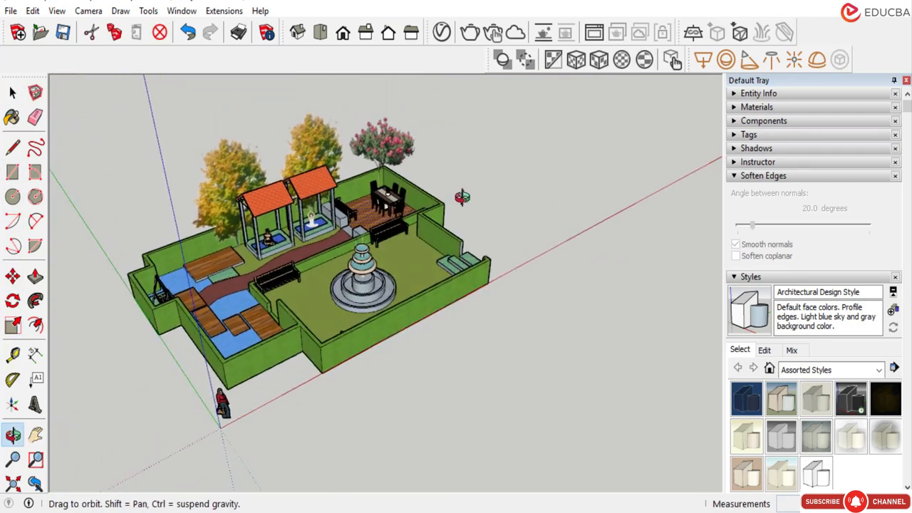
{"action": "scroll", "coordinate": [399, 185], "scroll_direction": "up", "scroll_amount": 5}
{"action": "scroll", "coordinate": [517, 170], "scroll_direction": "down", "scroll_amount": 8}
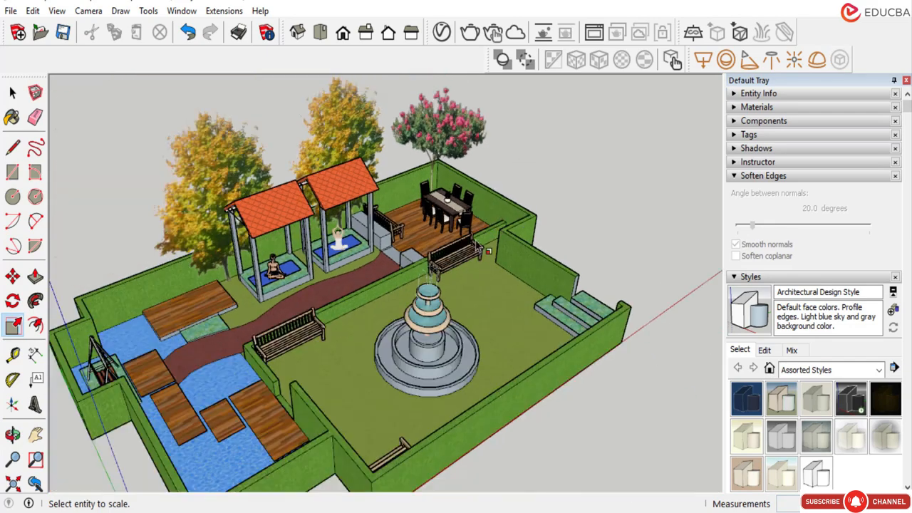
{"action": "middle_click_drag", "start_coordinate": [539, 175], "coordinate": [541, 178]}
{"action": "scroll", "coordinate": [414, 242], "scroll_direction": "up", "scroll_amount": 4}
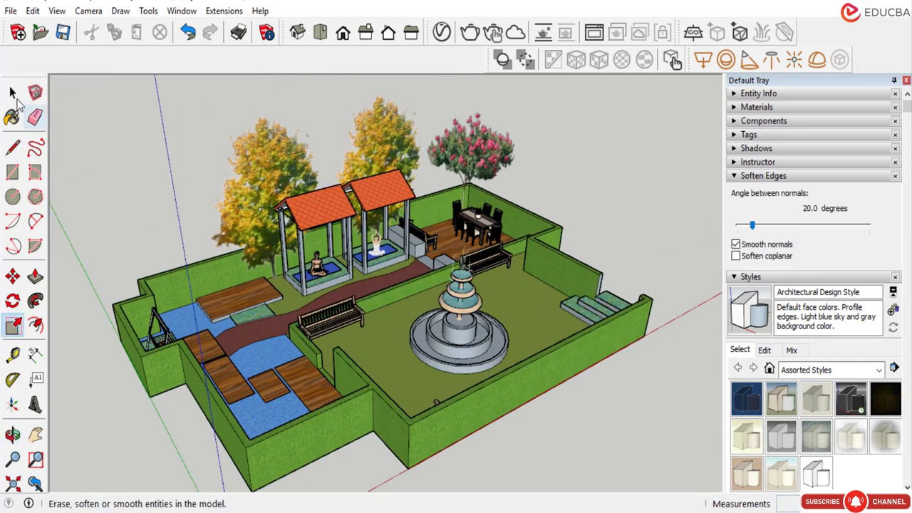
{"action": "left_click", "coordinate": [12, 92]}
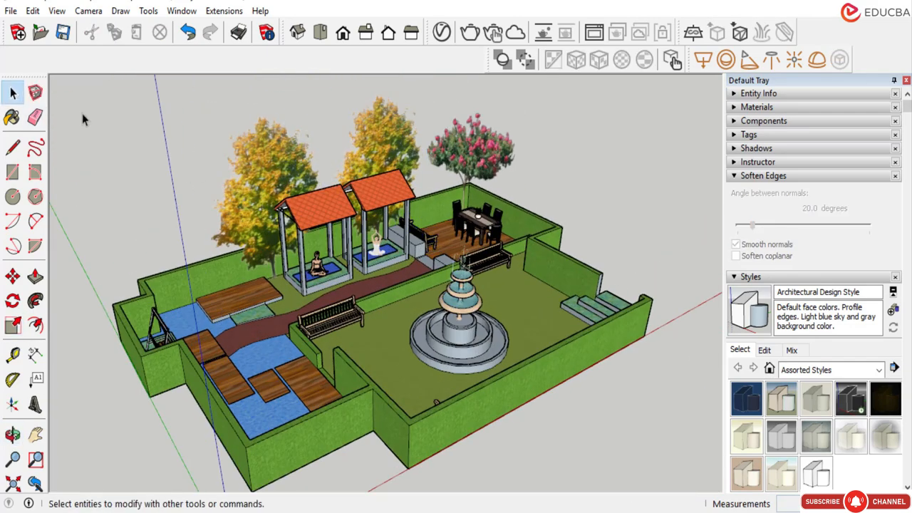
{"action": "left_click", "coordinate": [108, 162]}
{"action": "scroll", "coordinate": [416, 221], "scroll_direction": "down", "scroll_amount": 3}
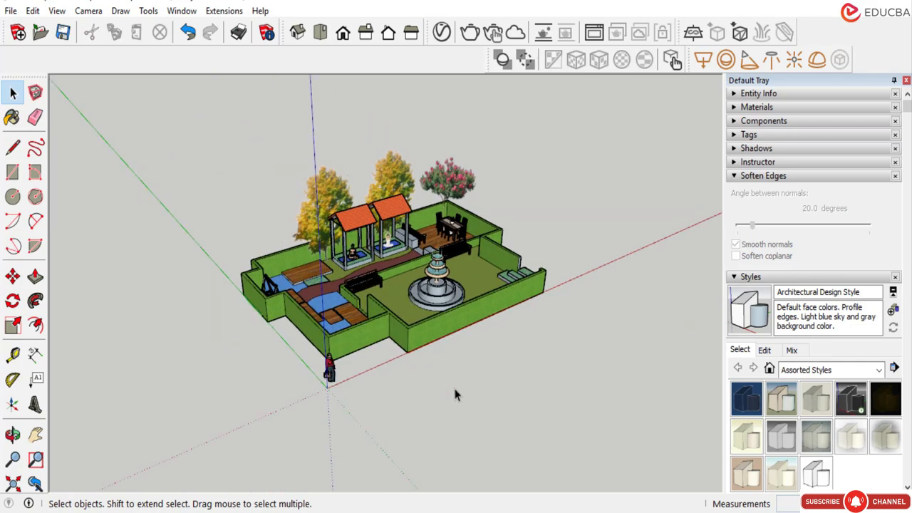
{"action": "scroll", "coordinate": [456, 395], "scroll_direction": "up", "scroll_amount": 2}
{"action": "scroll", "coordinate": [411, 116], "scroll_direction": "up", "scroll_amount": 2}
{"action": "mouse_move", "coordinate": [376, 206]}
{"action": "middle_mouse_down"}
{"action": "mouse_move", "coordinate": [394, 216]}
{"action": "mouse_move", "coordinate": [383, 214]}
{"action": "middle_mouse_up"}
{"action": "scroll", "coordinate": [513, 184], "scroll_direction": "up", "scroll_amount": 4}
{"action": "scroll", "coordinate": [513, 184], "scroll_direction": "down", "scroll_amount": 5}
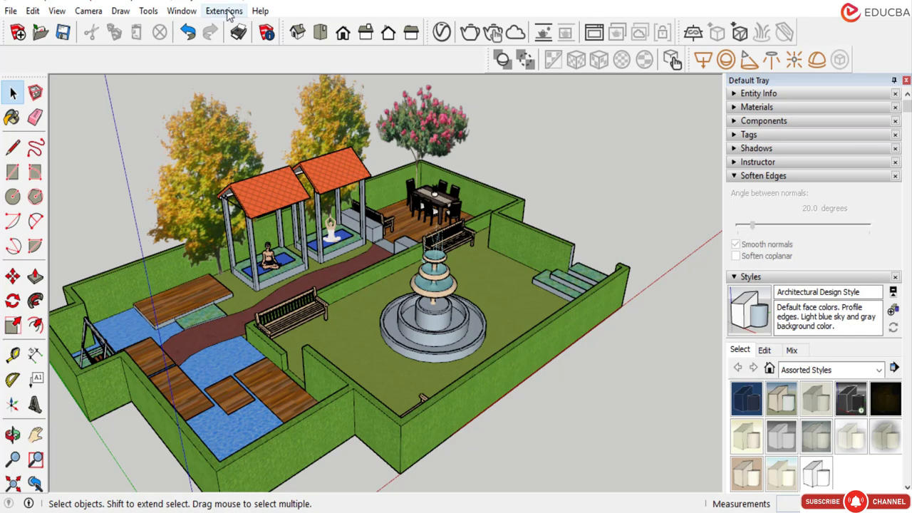
Reopen the 3D Warehouse "flower tree" results and load the "Red flower tree (Vaka tree)" model into the garden model.
{"action": "left_click", "coordinate": [182, 10]}
{"action": "left_click", "coordinate": [210, 120]}
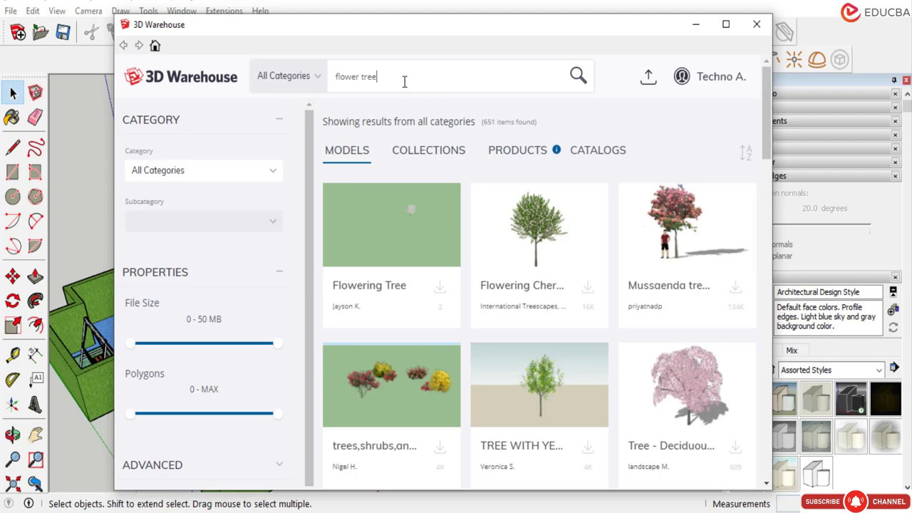
{"action": "scroll", "coordinate": [536, 242], "scroll_direction": "down", "scroll_amount": 2}
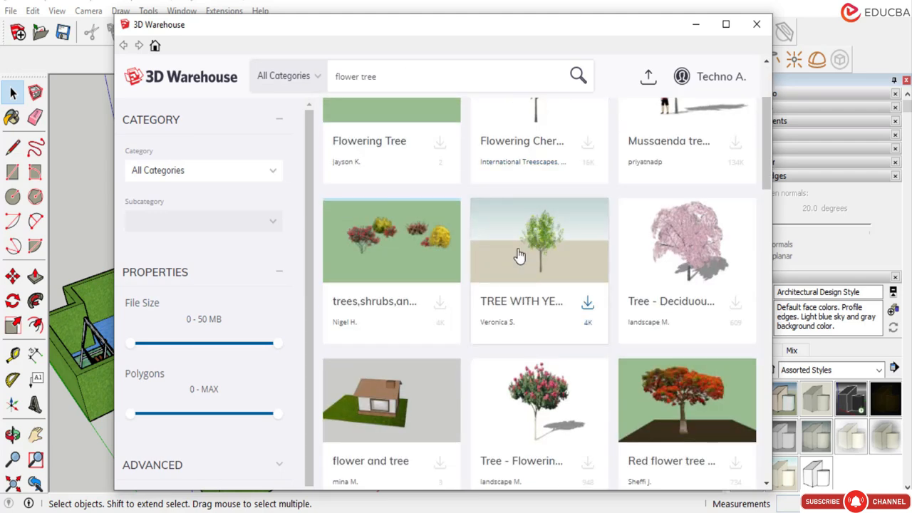
{"action": "scroll", "coordinate": [519, 316], "scroll_direction": "down", "scroll_amount": 2}
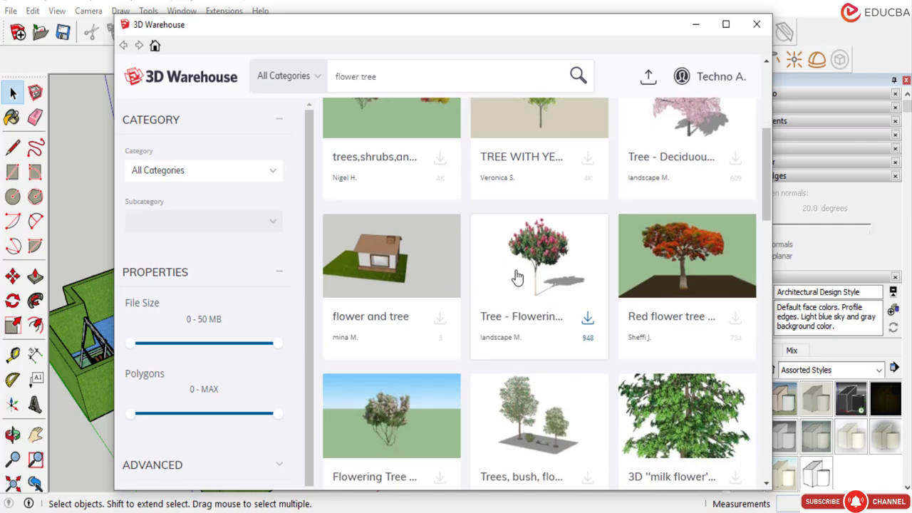
{"action": "left_click", "coordinate": [677, 268]}
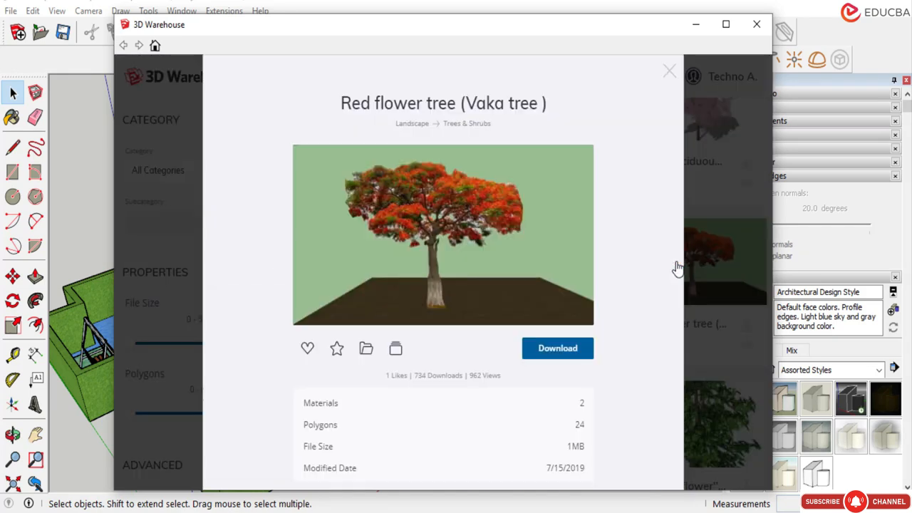
{"action": "left_click", "coordinate": [559, 349]}
{"action": "left_click", "coordinate": [406, 291]}
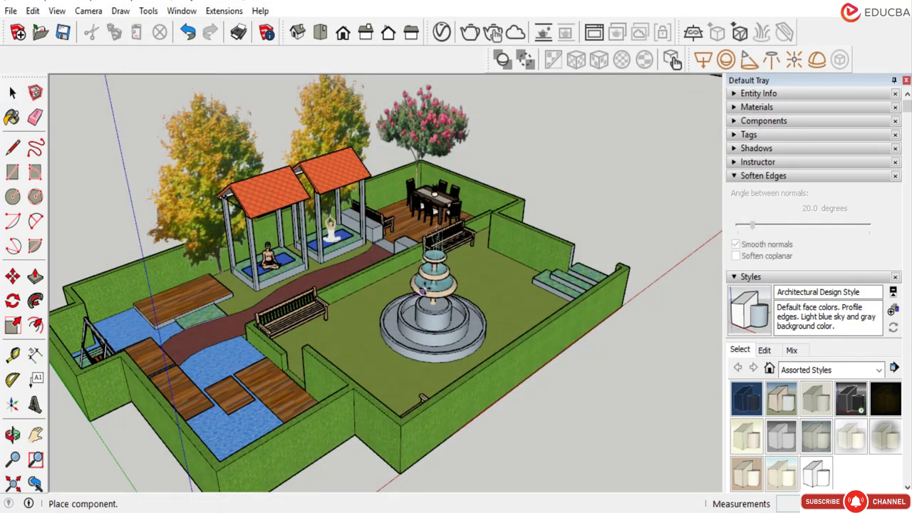
Place the red flower tree with its ground slab on open ground beyond the garden, along the red axis.
{"action": "scroll", "coordinate": [416, 292], "scroll_direction": "down", "scroll_amount": 6}
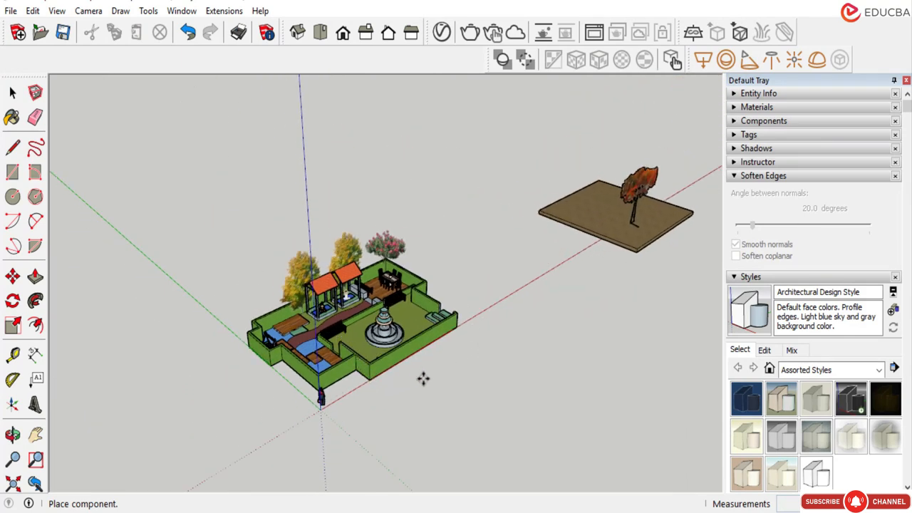
{"action": "key", "text": "m"}
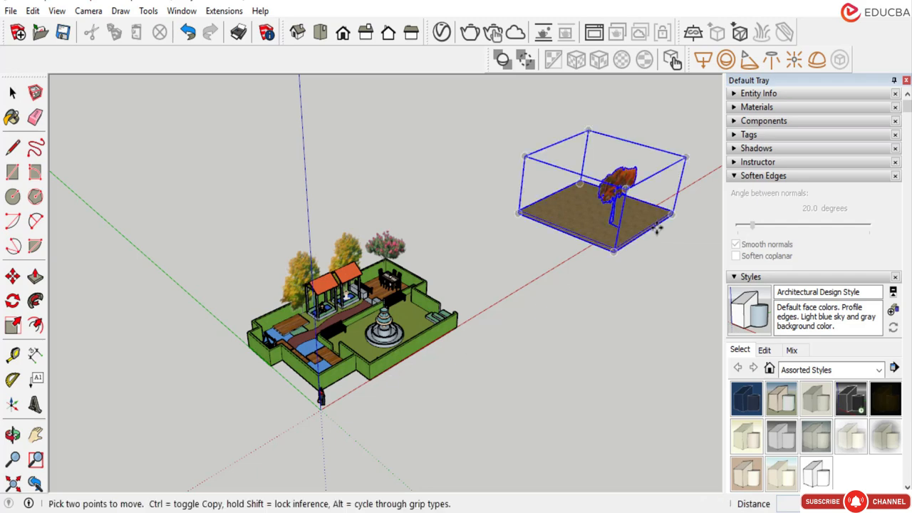
{"action": "scroll", "coordinate": [657, 228], "scroll_direction": "up", "scroll_amount": 5}
{"action": "scroll", "coordinate": [565, 236], "scroll_direction": "down", "scroll_amount": 6}
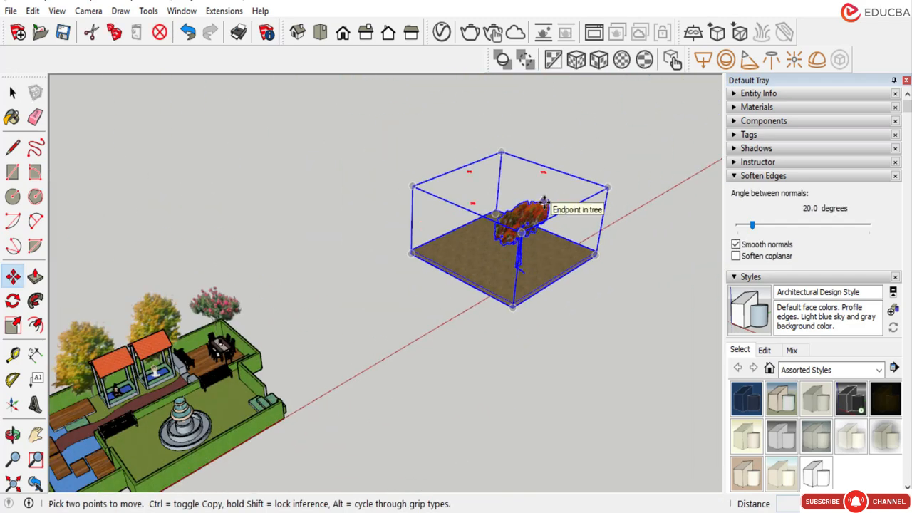
{"action": "scroll", "coordinate": [517, 260], "scroll_direction": "up", "scroll_amount": 2}
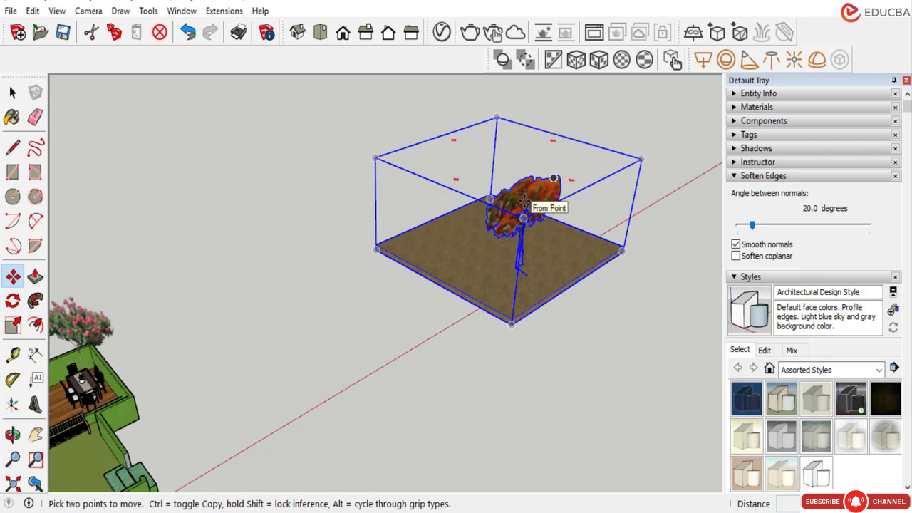
{"action": "key", "text": "Escape"}
Open the red flower tree component for editing and delete the top of its brown ground slab.
{"action": "key", "text": "space"}
{"action": "double_click", "coordinate": [428, 247]}
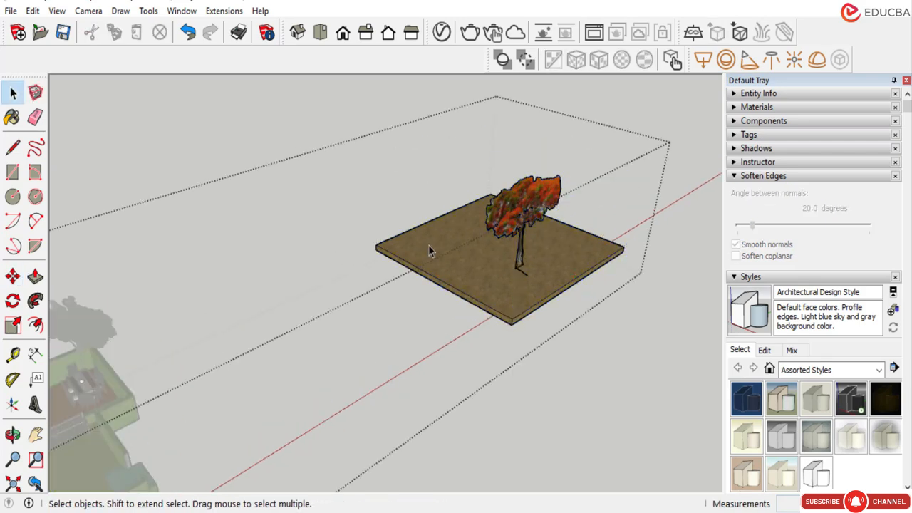
{"action": "left_click", "coordinate": [428, 249]}
{"action": "key", "text": "Delete"}
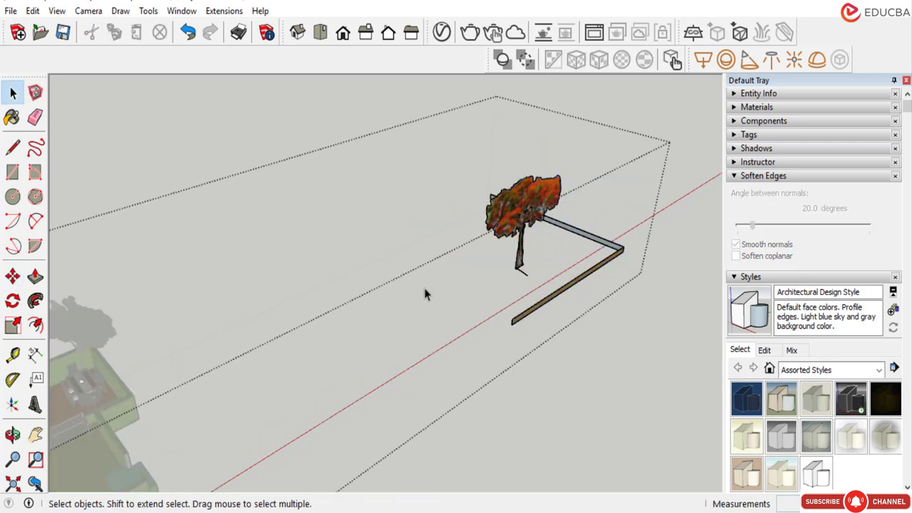
{"action": "scroll", "coordinate": [560, 291], "scroll_direction": "up", "scroll_amount": 4}
{"action": "key", "text": "Escape"}
{"action": "scroll", "coordinate": [452, 285], "scroll_direction": "down", "scroll_amount": 3}
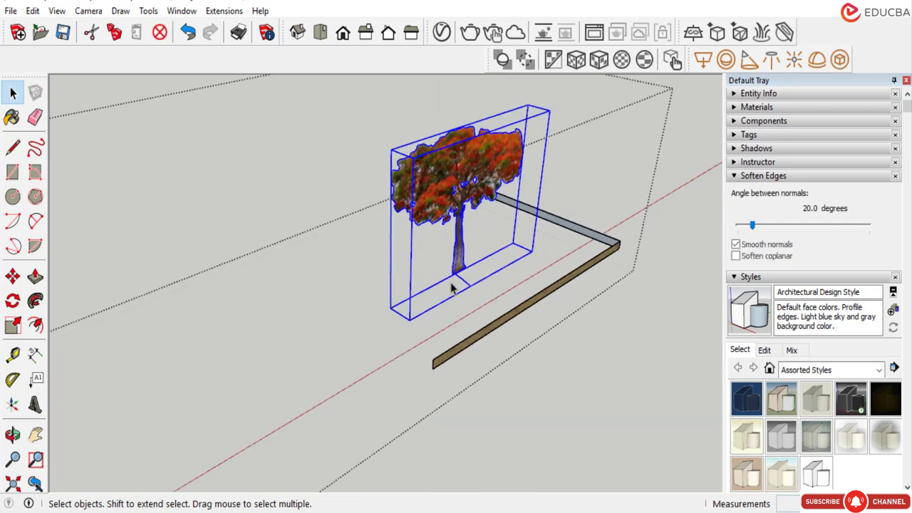
{"action": "key", "text": "Delete"}
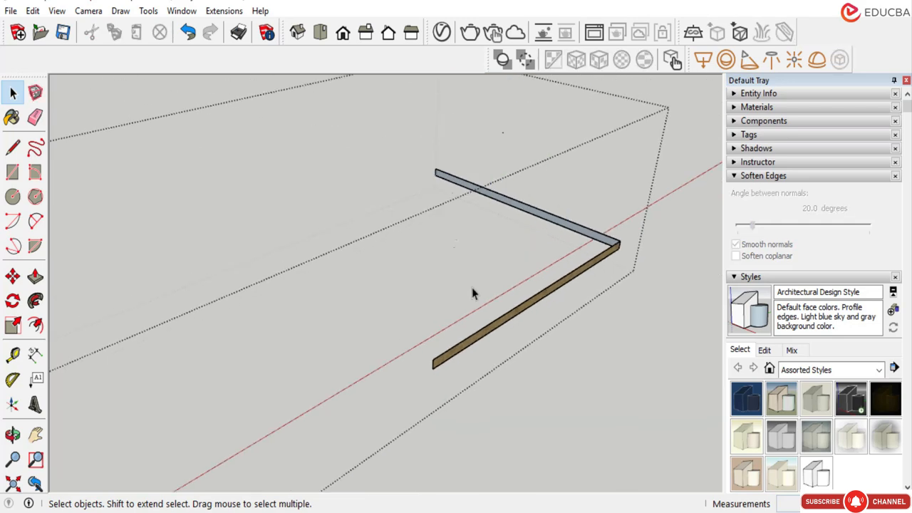
{"action": "key", "text": "ctrl+z"}
Delete the two remaining side strips of the ground slab around the red flower tree.
{"action": "left_click", "coordinate": [550, 234]}
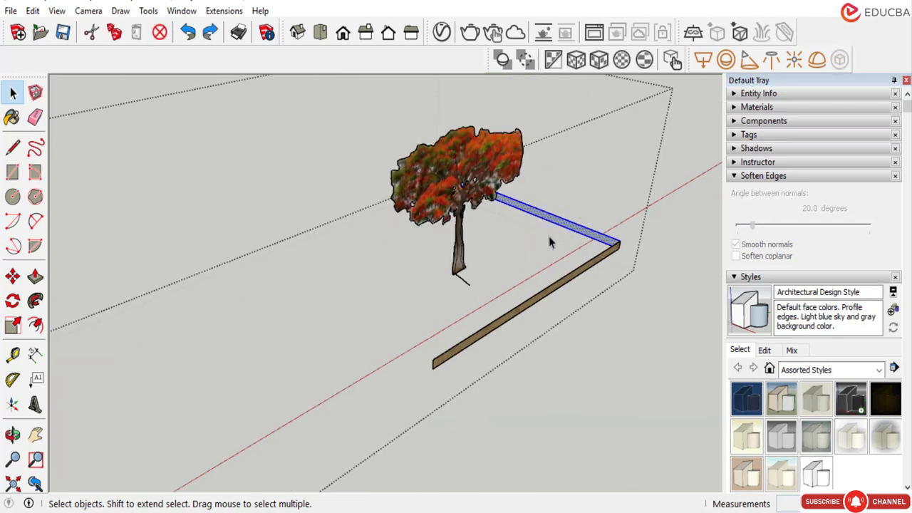
{"action": "key", "text": "Delete"}
{"action": "scroll", "coordinate": [611, 262], "scroll_direction": "up", "scroll_amount": 5}
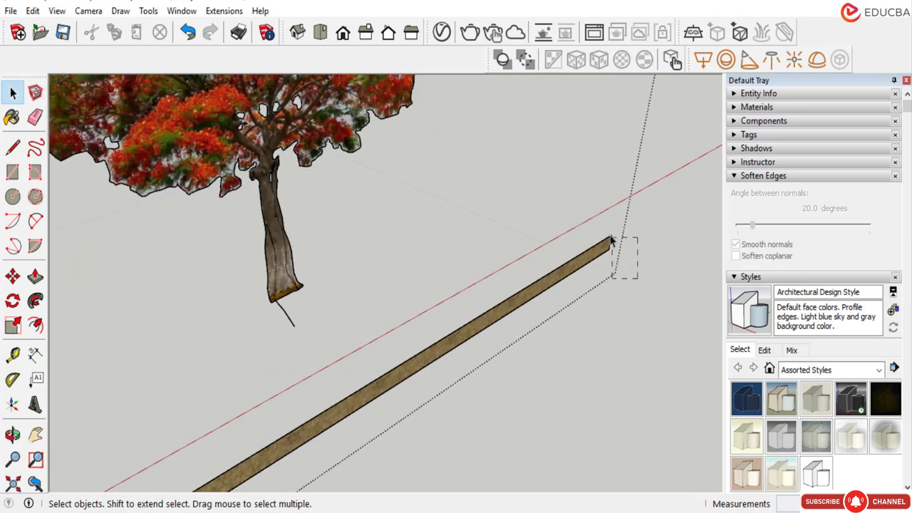
{"action": "left_click", "coordinate": [610, 242]}
{"action": "scroll", "coordinate": [647, 190], "scroll_direction": "down", "scroll_amount": 3}
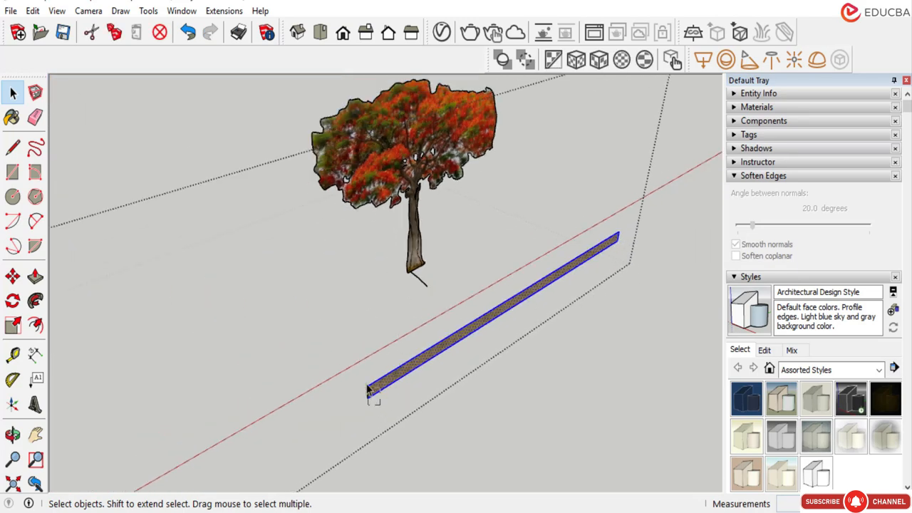
{"action": "key", "text": "Delete"}
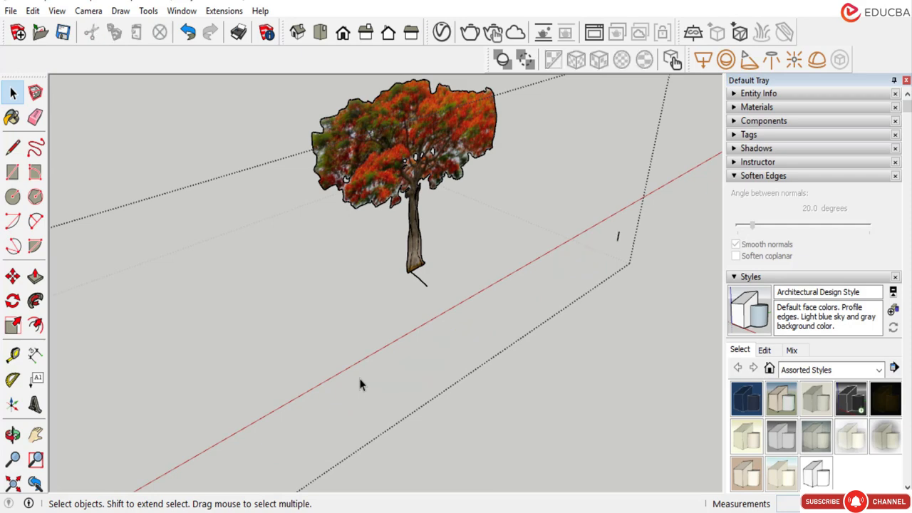
{"action": "scroll", "coordinate": [430, 342], "scroll_direction": "down", "scroll_amount": 5}
{"action": "scroll", "coordinate": [502, 298], "scroll_direction": "down", "scroll_amount": 2}
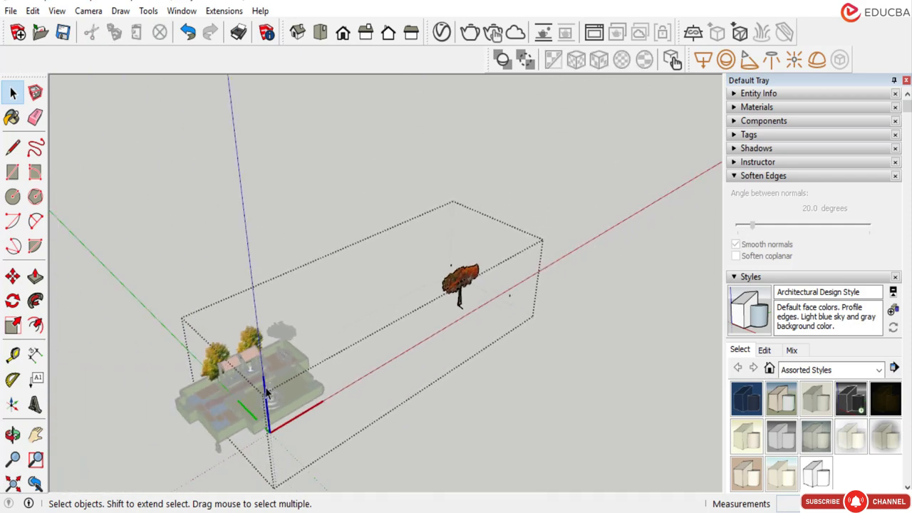
Close the red flower tree component and move the whole tree from the open ground to the garden's far end.
{"action": "left_click", "coordinate": [512, 323]}
{"action": "scroll", "coordinate": [460, 291], "scroll_direction": "up", "scroll_amount": 5}
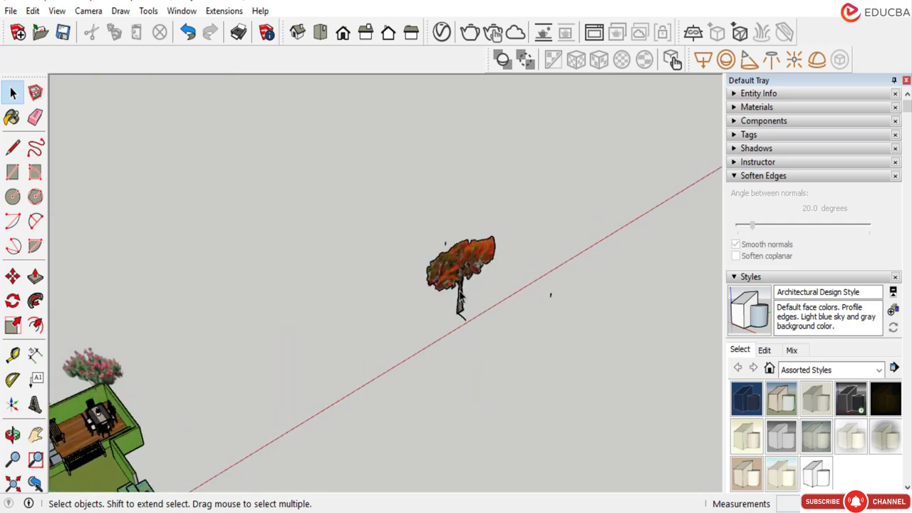
{"action": "left_click", "coordinate": [460, 289]}
{"action": "scroll", "coordinate": [491, 280], "scroll_direction": "down", "scroll_amount": 3}
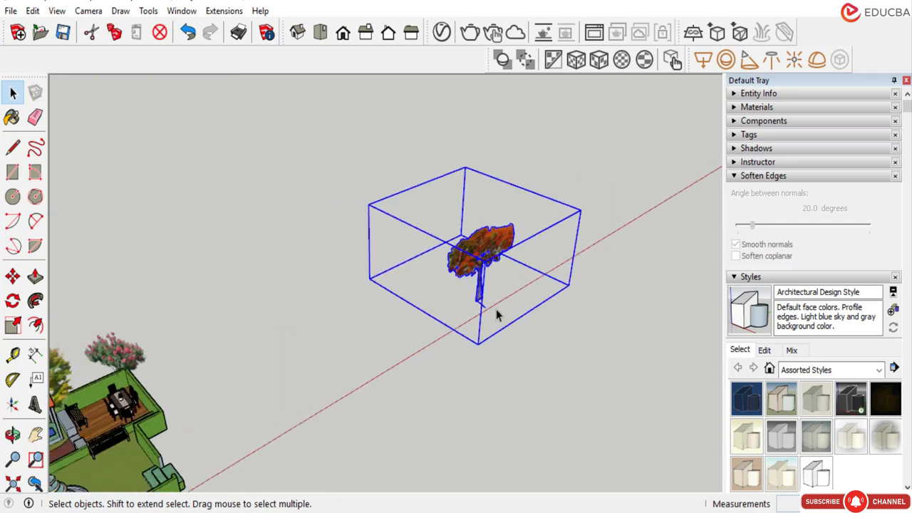
{"action": "scroll", "coordinate": [496, 254], "scroll_direction": "up", "scroll_amount": 5}
{"action": "scroll", "coordinate": [500, 225], "scroll_direction": "down", "scroll_amount": 2}
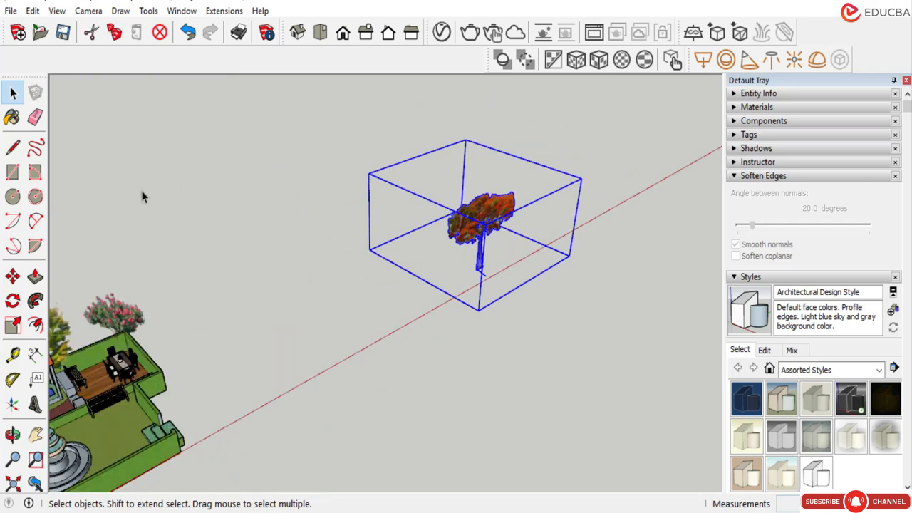
{"action": "left_click", "coordinate": [13, 276]}
{"action": "left_click", "coordinate": [370, 287]}
{"action": "scroll", "coordinate": [256, 343], "scroll_direction": "up", "scroll_amount": 3}
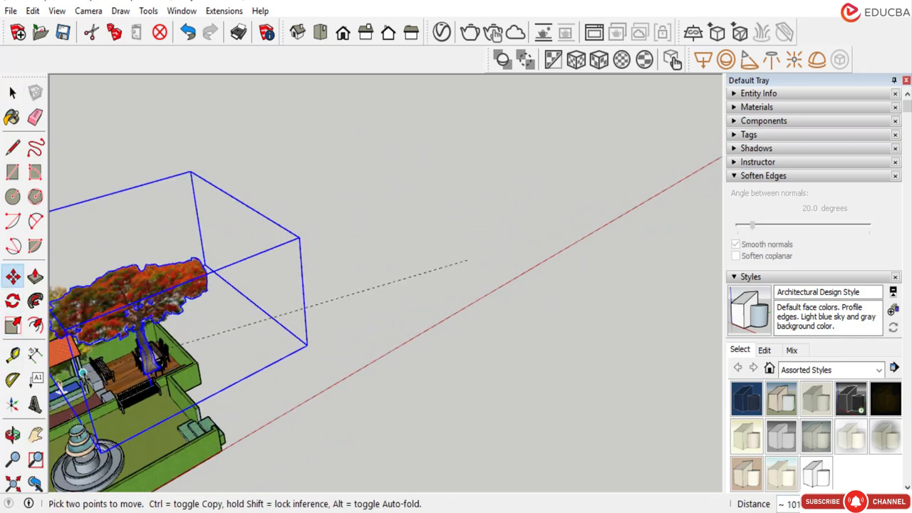
{"action": "middle_click_drag", "start_coordinate": [256, 343], "coordinate": [218, 267]}
{"action": "scroll", "coordinate": [179, 362], "scroll_direction": "up", "scroll_amount": 5}
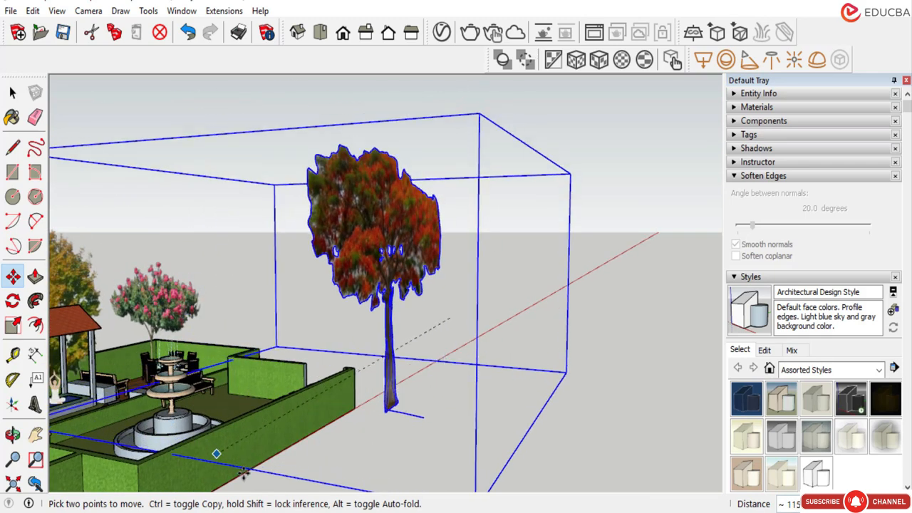
{"action": "middle_click_drag", "start_coordinate": [509, 335], "coordinate": [141, 318]}
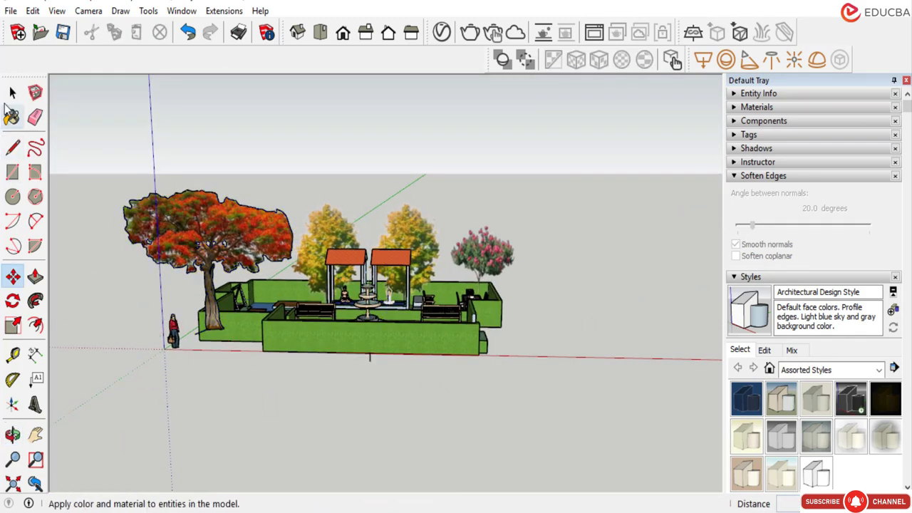
{"action": "left_click", "coordinate": [12, 92]}
{"action": "left_click", "coordinate": [182, 264]}
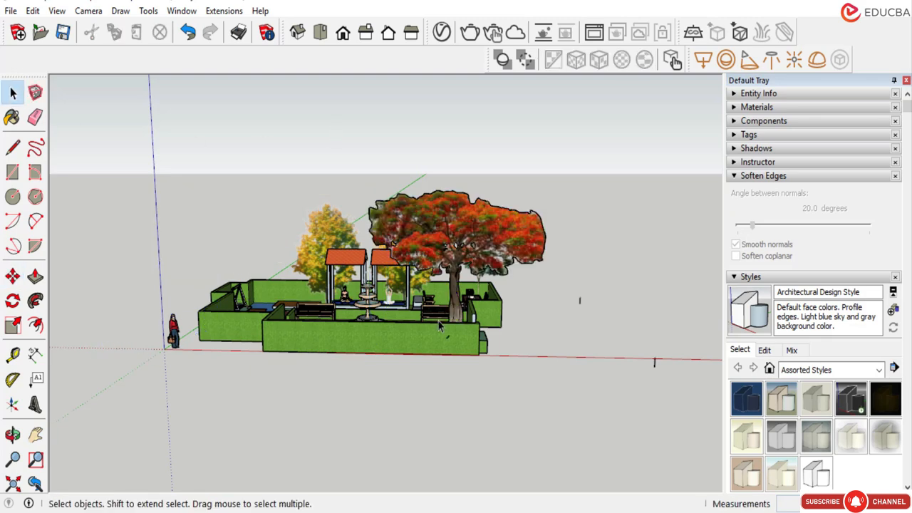
Scale the red flower tree down and place it behind the hedge corner beside the dining area, near the pink flowering tree.
{"action": "middle_click_drag", "start_coordinate": [439, 326], "coordinate": [658, 320]}
{"action": "left_click", "coordinate": [578, 304]}
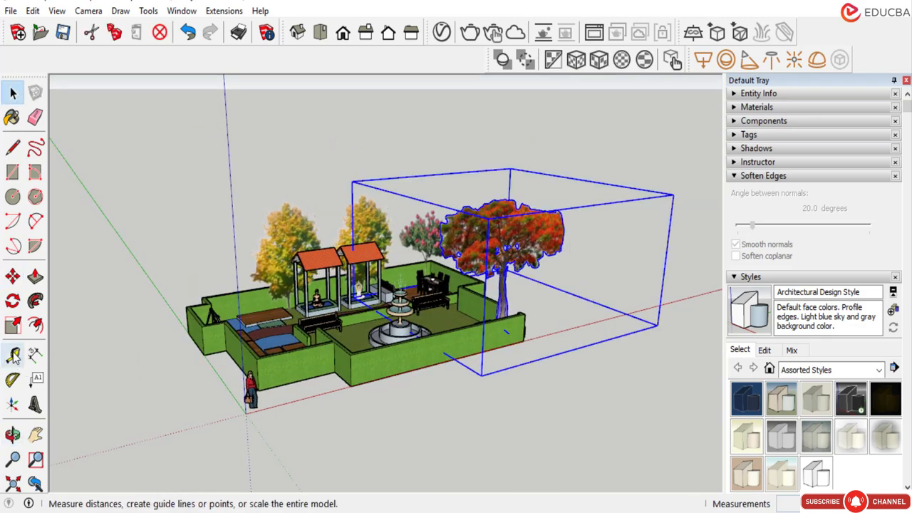
{"action": "left_click", "coordinate": [13, 325]}
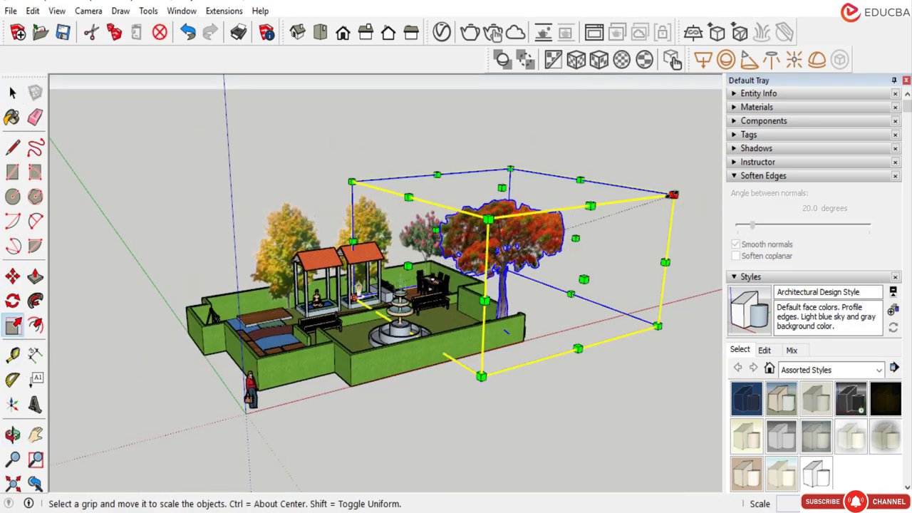
{"action": "left_click_drag", "start_coordinate": [674, 194], "coordinate": [615, 153]}
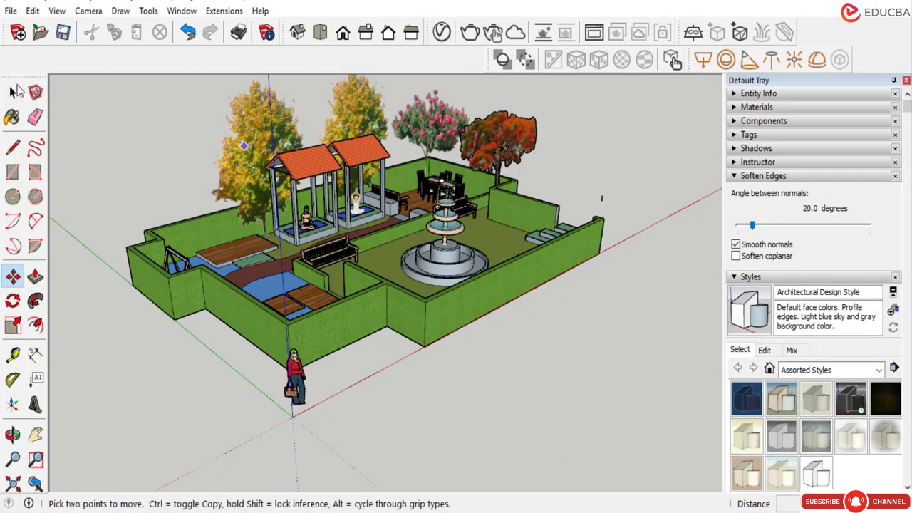
{"action": "left_click", "coordinate": [15, 92]}
{"action": "scroll", "coordinate": [580, 158], "scroll_direction": "up", "scroll_amount": 5}
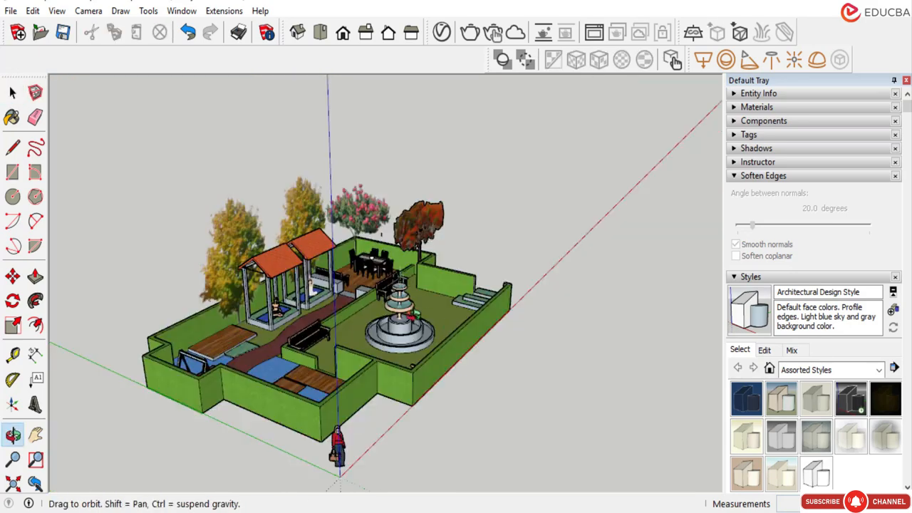
{"action": "scroll", "coordinate": [384, 285], "scroll_direction": "up", "scroll_amount": 3}
{"action": "middle_click_drag", "start_coordinate": [384, 285], "coordinate": [399, 285]}
{"action": "middle_click_drag", "start_coordinate": [346, 308], "coordinate": [290, 285]}
{"action": "scroll", "coordinate": [337, 321], "scroll_direction": "down", "scroll_amount": 3}
{"action": "scroll", "coordinate": [290, 285], "scroll_direction": "up", "scroll_amount": 3}
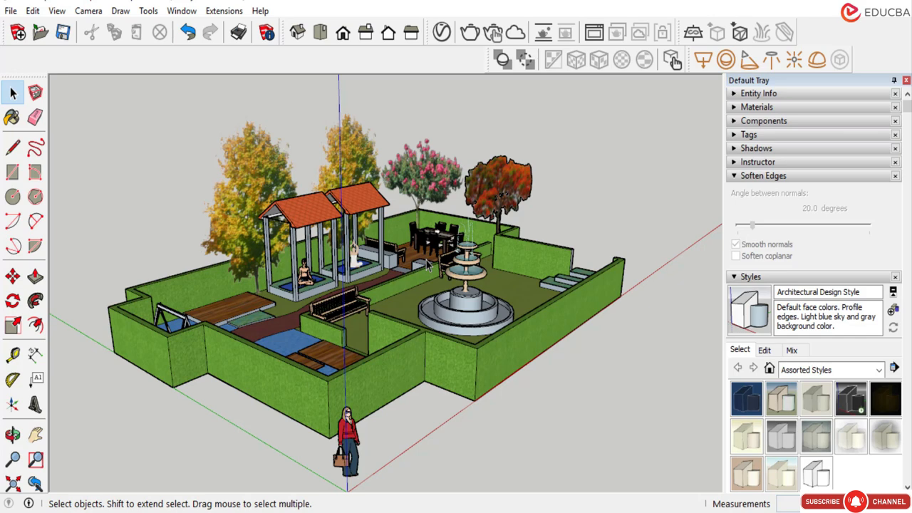
Browse the 3D Warehouse "flower tree" results for another suitable tree, then close the warehouse.
{"action": "left_click", "coordinate": [179, 11]}
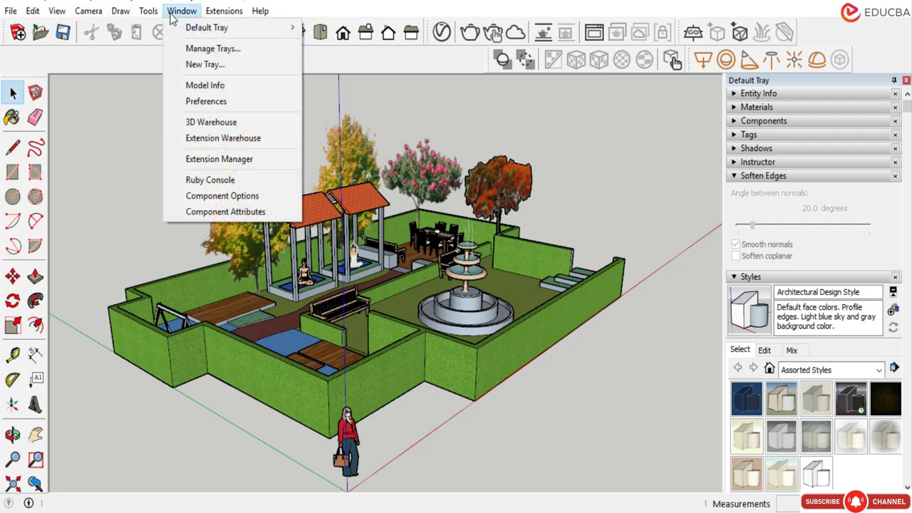
{"action": "left_click", "coordinate": [212, 122]}
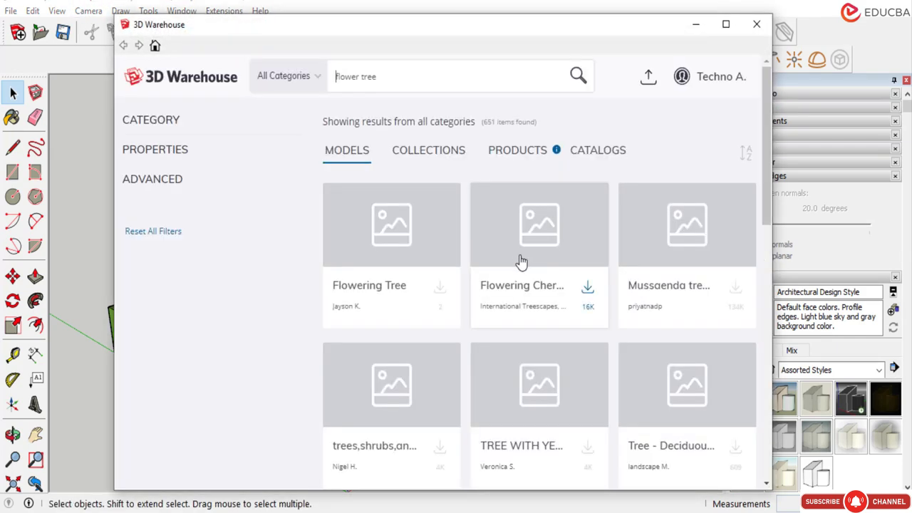
{"action": "scroll", "coordinate": [520, 258], "scroll_direction": "down", "scroll_amount": 2}
{"action": "scroll", "coordinate": [520, 258], "scroll_direction": "down", "scroll_amount": 4}
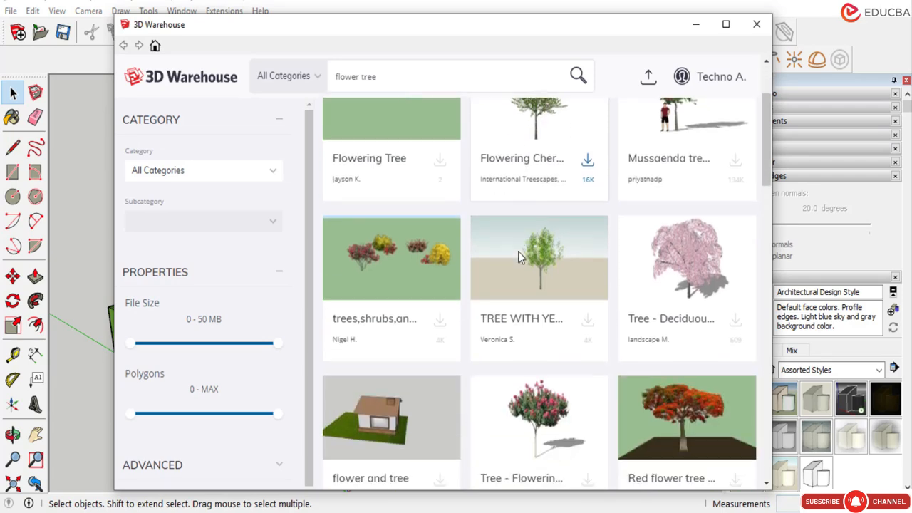
{"action": "scroll", "coordinate": [520, 258], "scroll_direction": "down", "scroll_amount": 10}
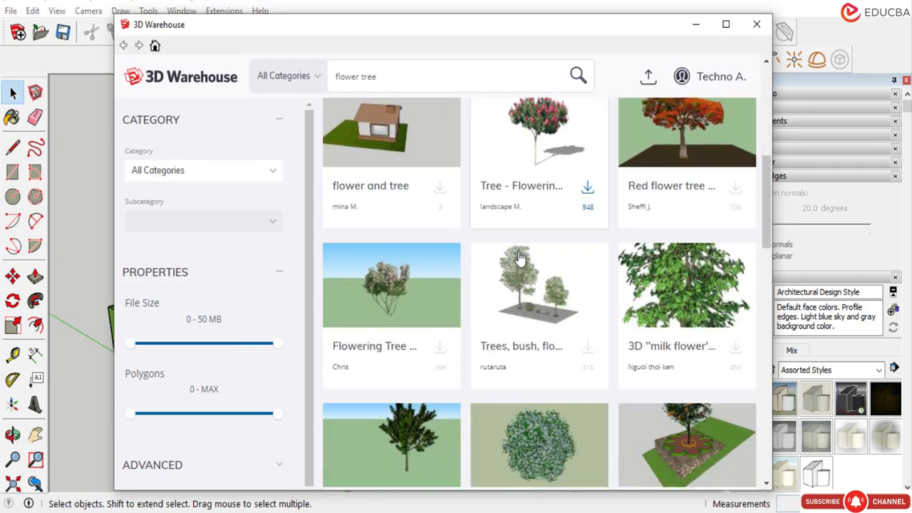
{"action": "scroll", "coordinate": [510, 258], "scroll_direction": "down", "scroll_amount": 8}
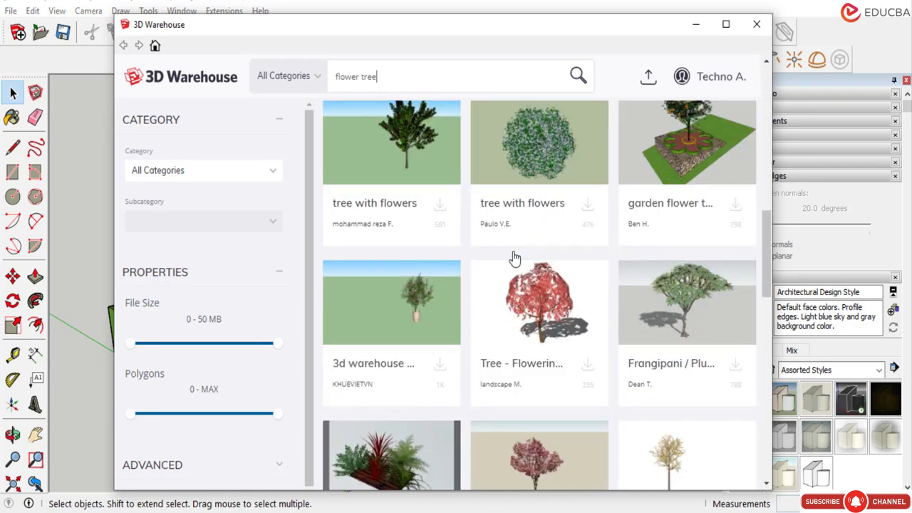
{"action": "scroll", "coordinate": [517, 257], "scroll_direction": "down", "scroll_amount": 14}
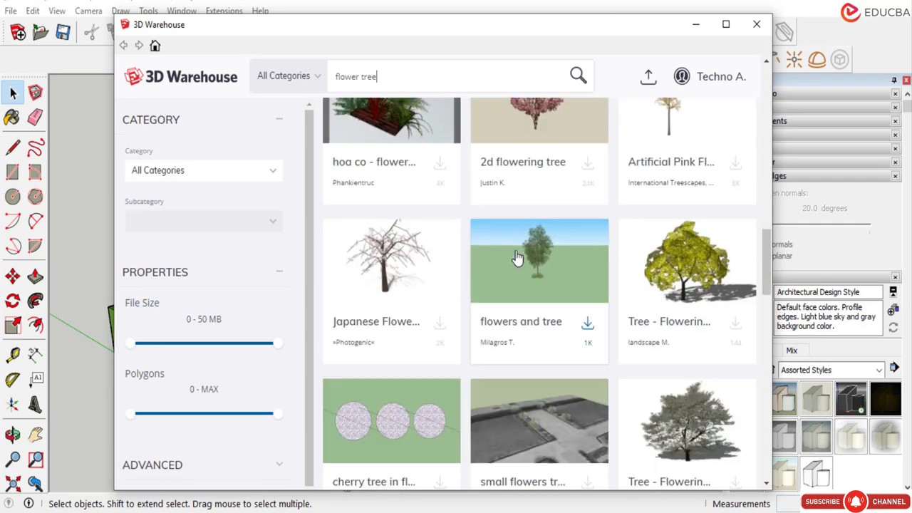
{"action": "scroll", "coordinate": [518, 256], "scroll_direction": "down", "scroll_amount": 5}
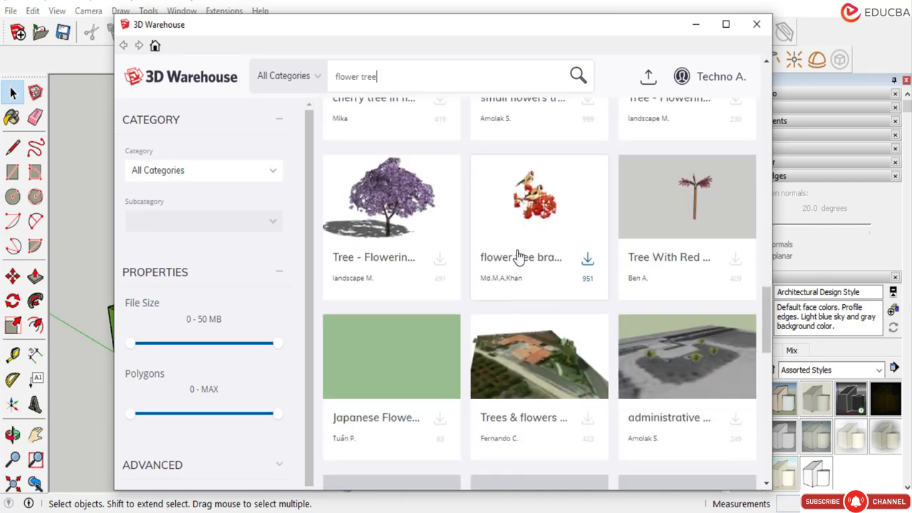
{"action": "scroll", "coordinate": [518, 257], "scroll_direction": "down", "scroll_amount": 18}
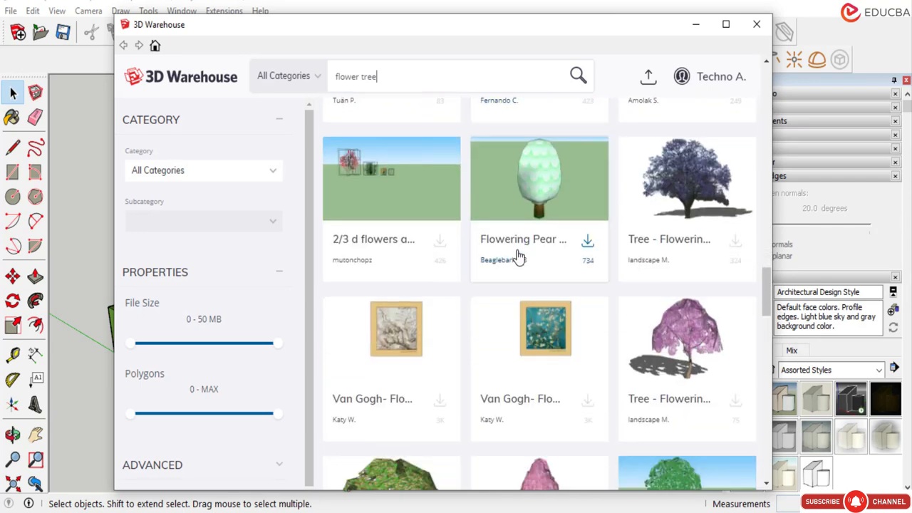
{"action": "scroll", "coordinate": [518, 257], "scroll_direction": "down", "scroll_amount": 4}
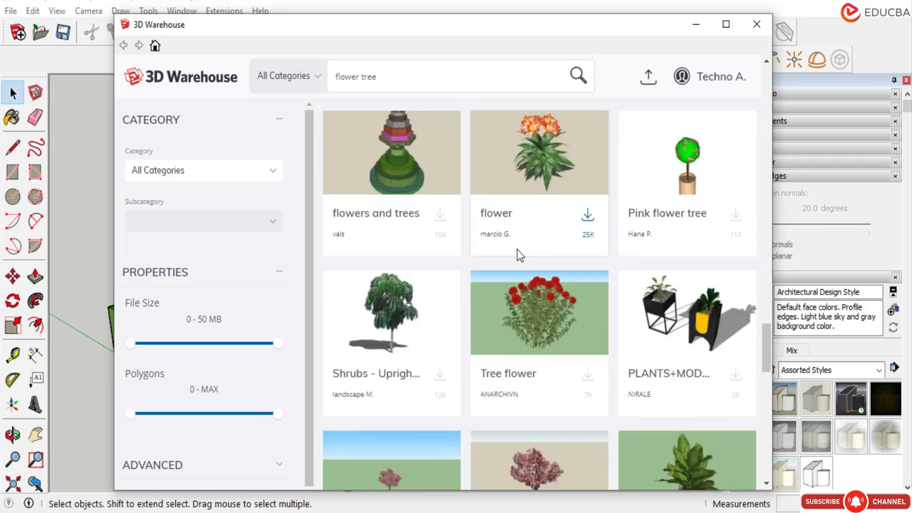
{"action": "scroll", "coordinate": [518, 256], "scroll_direction": "down", "scroll_amount": 4}
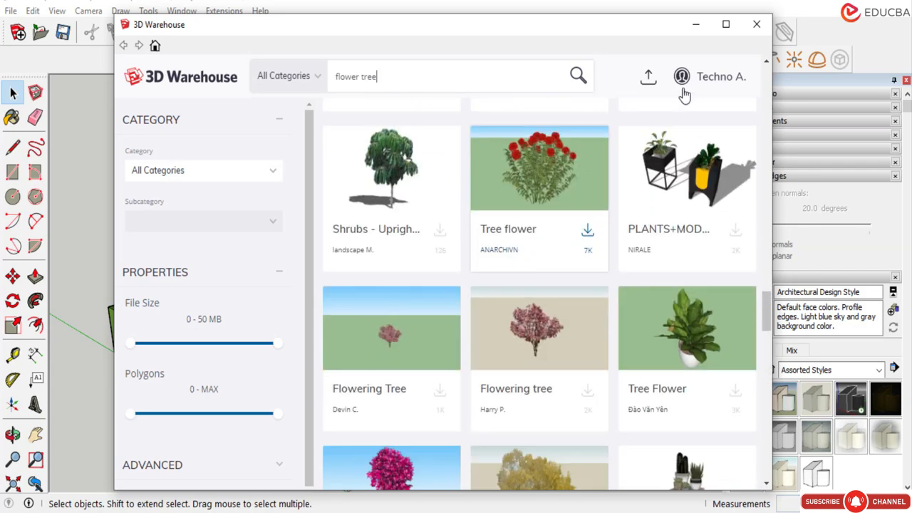
{"action": "left_click", "coordinate": [757, 24]}
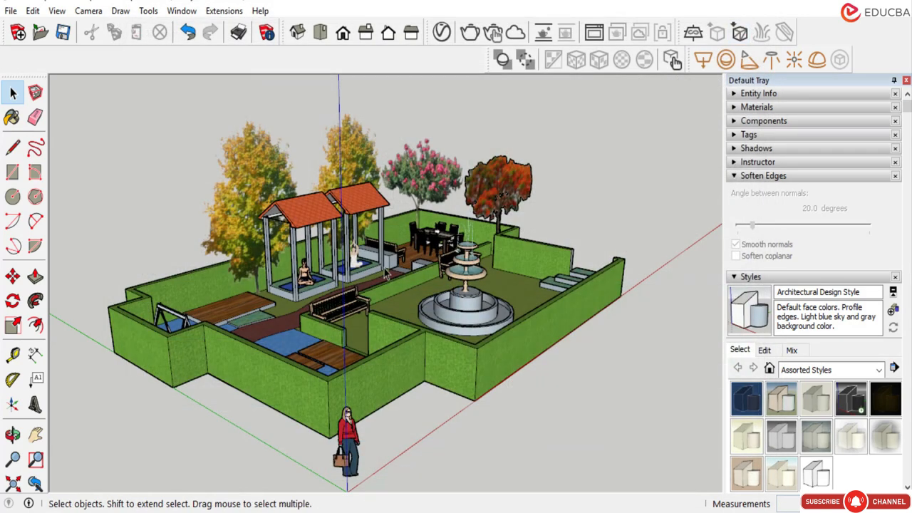
Search the 3D Warehouse for "flower plant".
{"action": "middle_click_drag", "start_coordinate": [385, 269], "coordinate": [388, 319]}
{"action": "scroll", "coordinate": [388, 318], "scroll_direction": "up", "scroll_amount": 3}
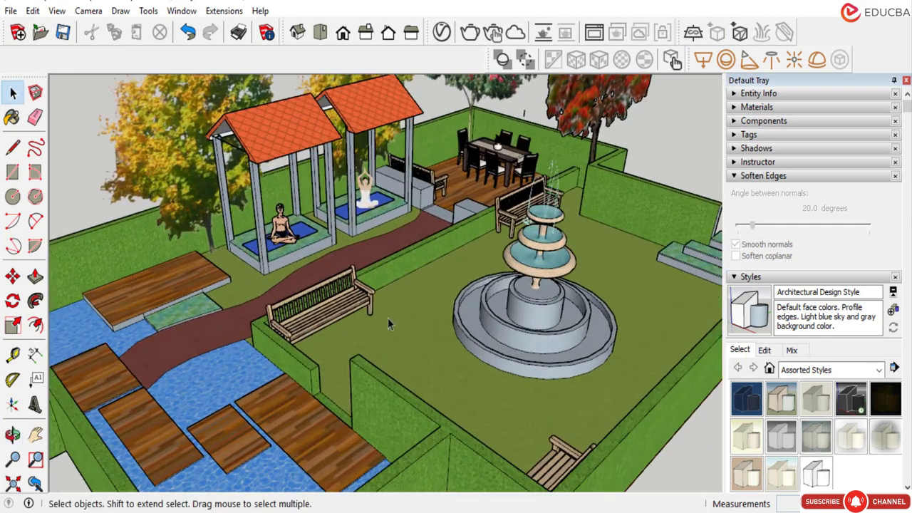
{"action": "scroll", "coordinate": [479, 254], "scroll_direction": "down", "scroll_amount": 3}
{"action": "middle_click_drag", "start_coordinate": [460, 265], "coordinate": [398, 306]}
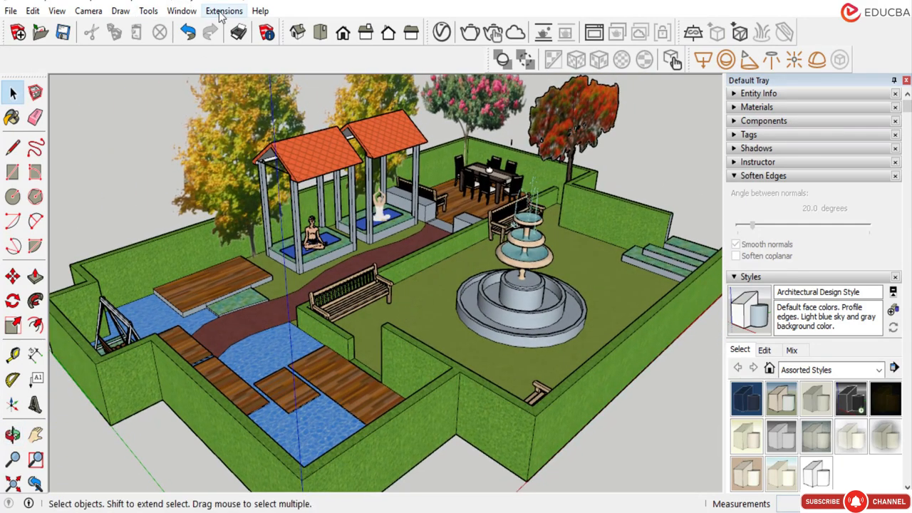
{"action": "left_click", "coordinate": [181, 11]}
{"action": "left_click", "coordinate": [204, 121]}
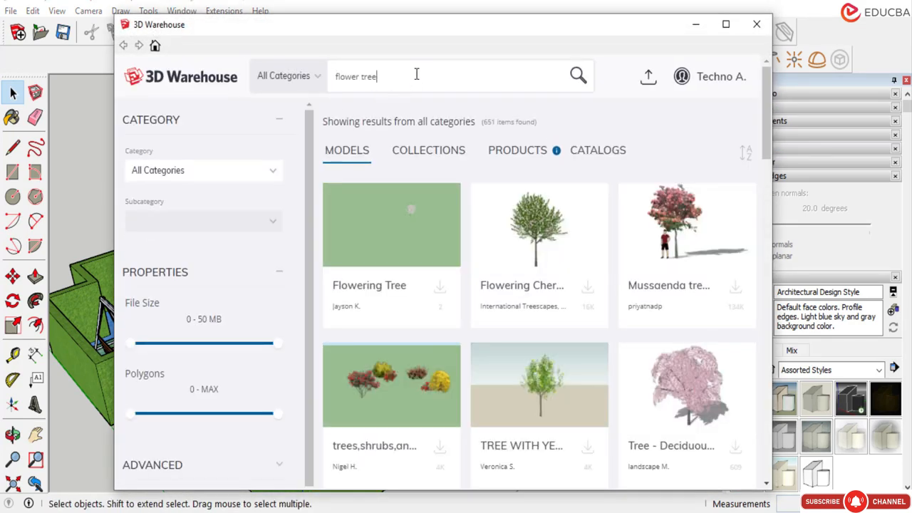
{"action": "key", "text": "BackSpace"}
{"action": "type", "text": "plant"}
{"action": "key", "text": "Return"}
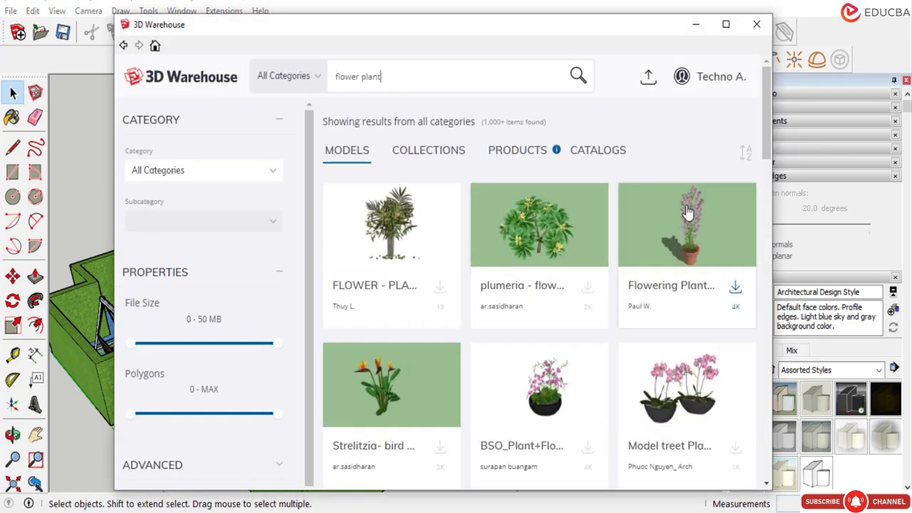
Load the "Flowering Plant Potted" model and place it on the lawn beside the bench's armrest, near the low hedge.
{"action": "left_click", "coordinate": [688, 212]}
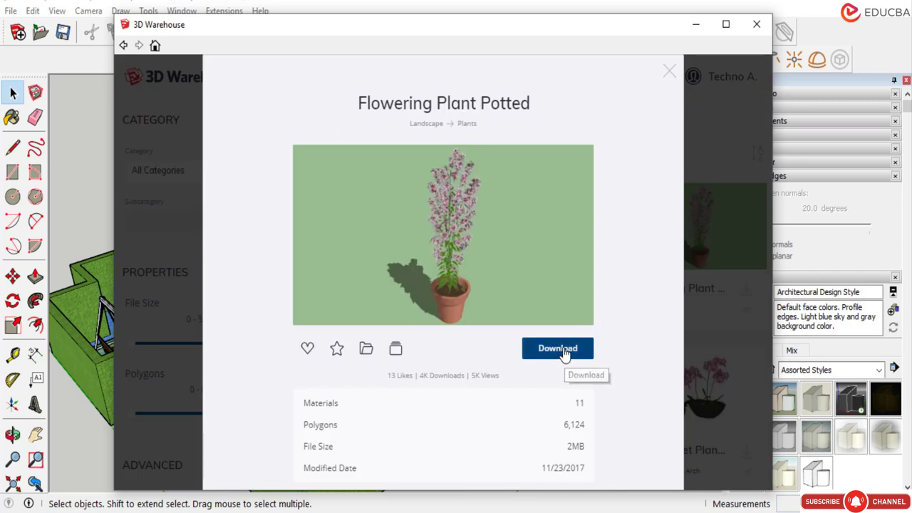
{"action": "left_click", "coordinate": [565, 353]}
{"action": "left_click", "coordinate": [402, 291]}
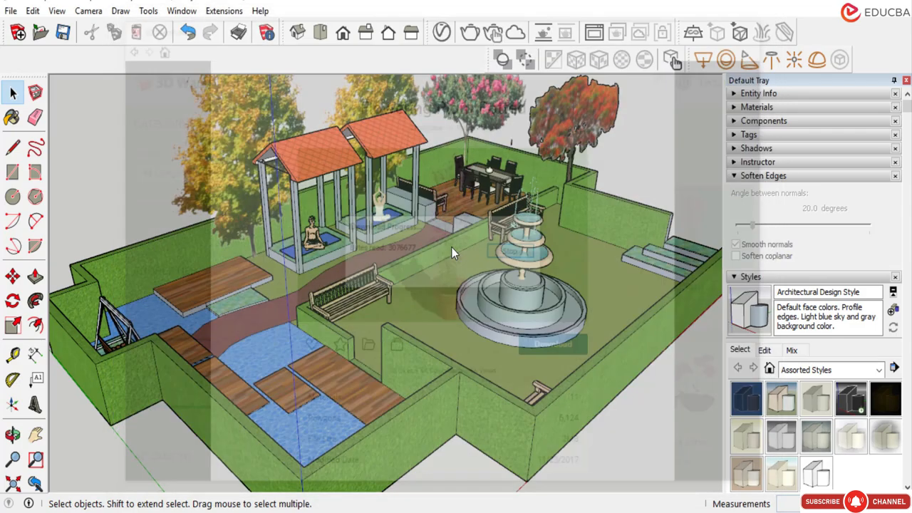
{"action": "scroll", "coordinate": [377, 295], "scroll_direction": "up", "scroll_amount": 10}
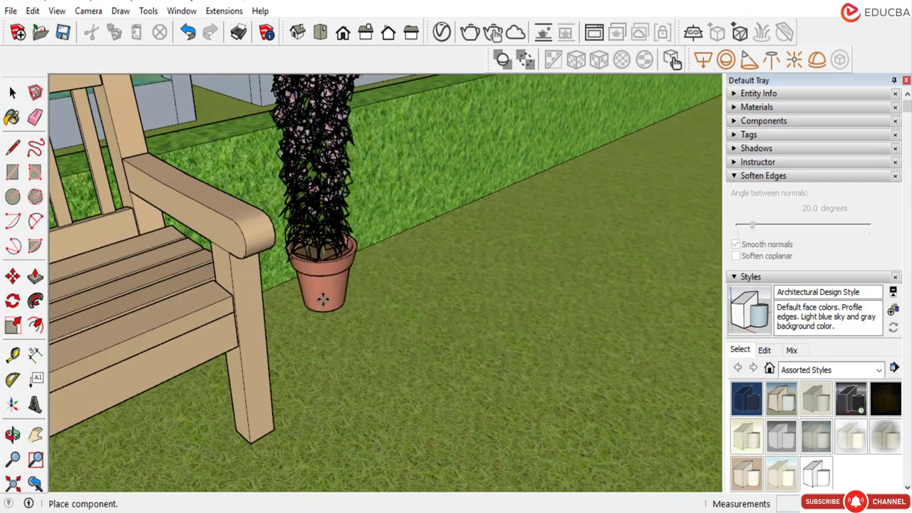
{"action": "left_click", "coordinate": [321, 298]}
Move the potted flowering plant about 8" so it stands closer to the bench's armrest.
{"action": "middle_click_drag", "start_coordinate": [321, 298], "coordinate": [218, 289]}
{"action": "scroll", "coordinate": [423, 312], "scroll_direction": "down", "scroll_amount": 6}
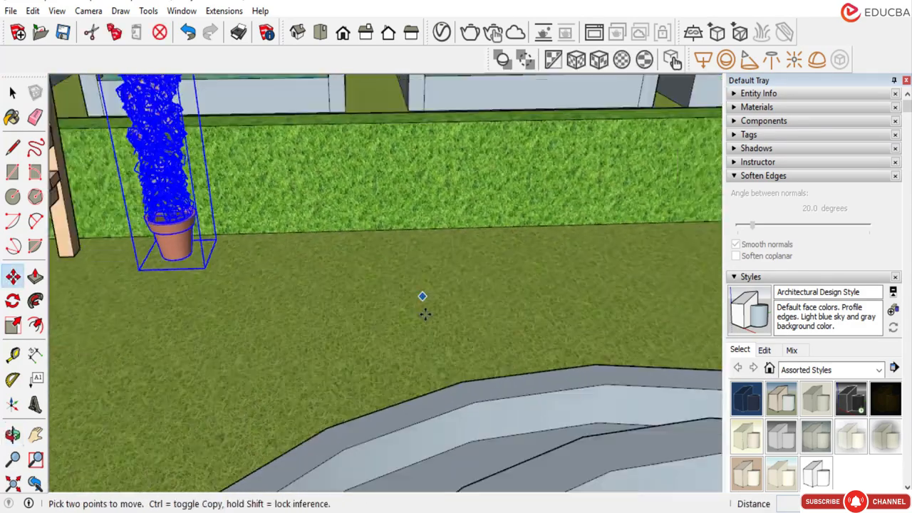
{"action": "middle_click_drag", "start_coordinate": [283, 324], "coordinate": [397, 316]}
{"action": "scroll", "coordinate": [308, 304], "scroll_direction": "up", "scroll_amount": 3}
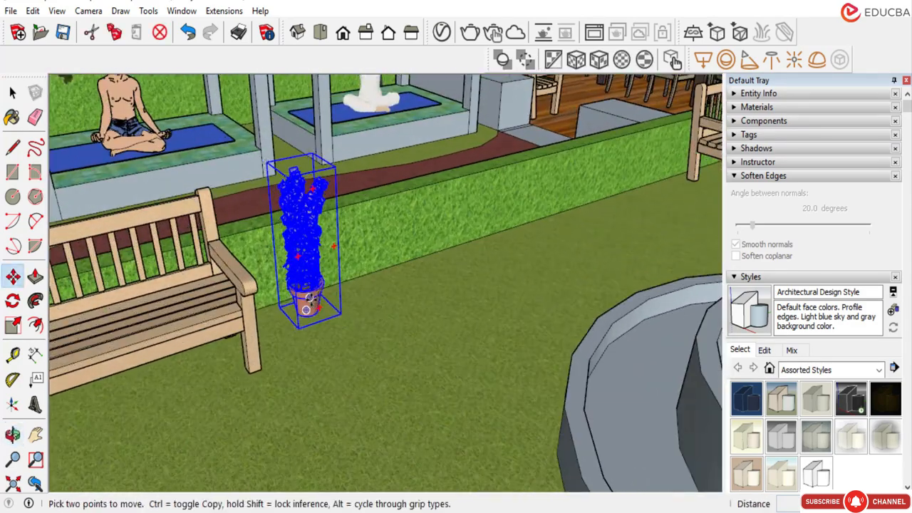
{"action": "key", "text": "space"}
{"action": "left_click", "coordinate": [13, 278]}
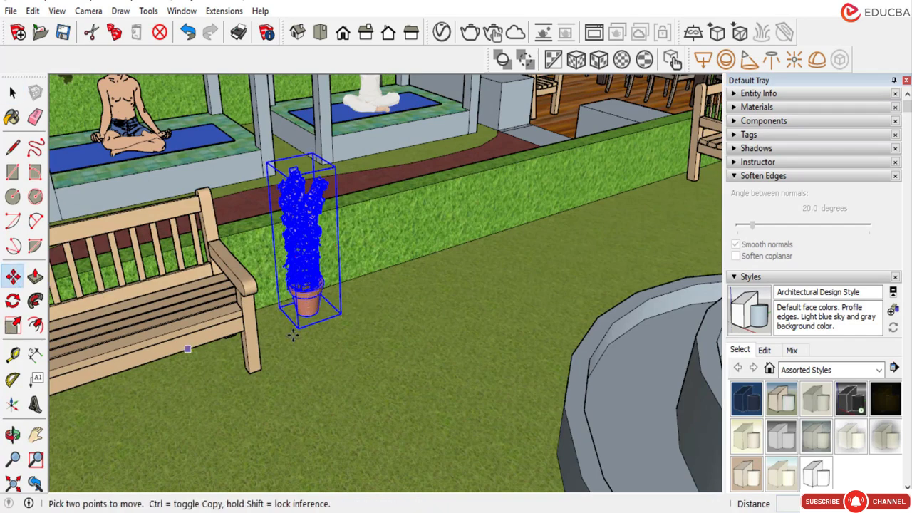
{"action": "scroll", "coordinate": [310, 344], "scroll_direction": "up", "scroll_amount": 2}
{"action": "left_click", "coordinate": [310, 344]}
{"action": "left_click", "coordinate": [278, 356]}
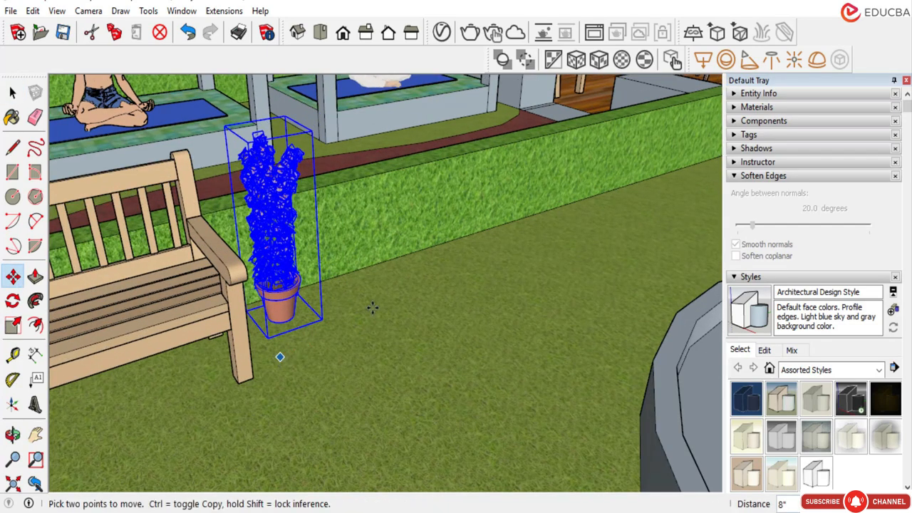
{"action": "left_click", "coordinate": [13, 93]}
{"action": "scroll", "coordinate": [251, 285], "scroll_direction": "down", "scroll_amount": 3}
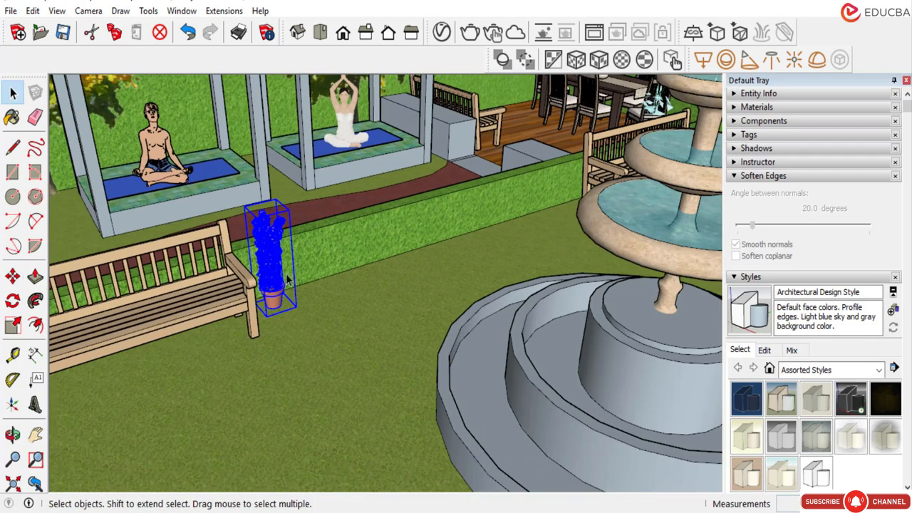
Scale the potted flowering plant beside the bench up uniformly to about 1.5 times its size.
{"action": "left_click", "coordinate": [13, 325]}
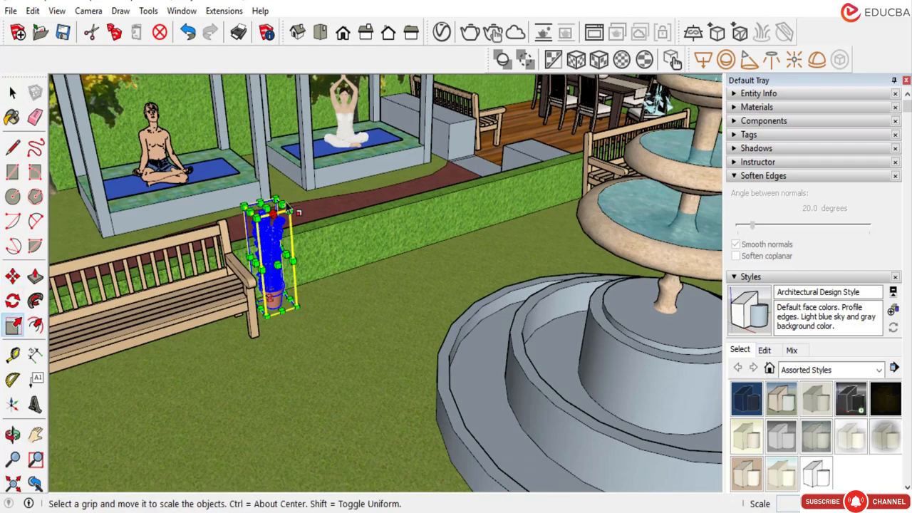
{"action": "scroll", "coordinate": [292, 213], "scroll_direction": "up", "scroll_amount": 3}
{"action": "left_click_drag", "start_coordinate": [307, 237], "coordinate": [382, 127]}
{"action": "scroll", "coordinate": [382, 127], "scroll_direction": "down", "scroll_amount": 3}
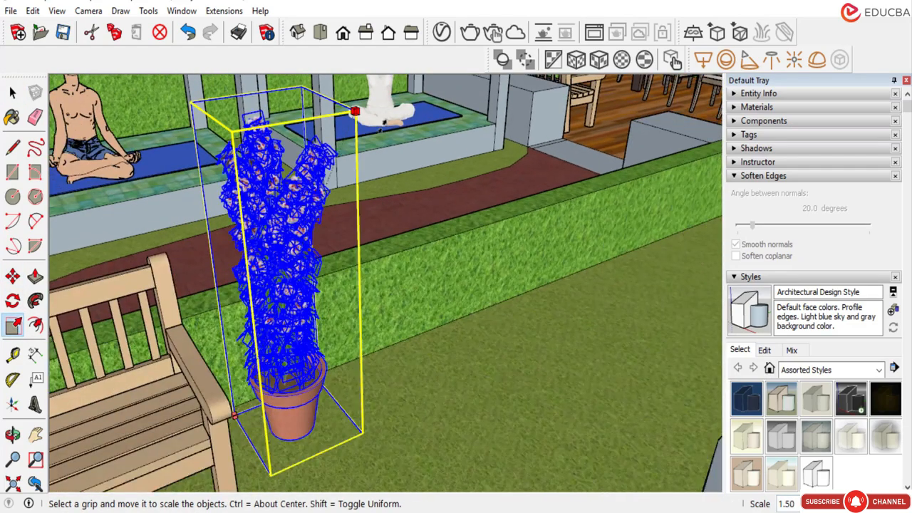
{"action": "scroll", "coordinate": [365, 126], "scroll_direction": "up", "scroll_amount": 3}
{"action": "scroll", "coordinate": [366, 125], "scroll_direction": "up", "scroll_amount": 3}
{"action": "scroll", "coordinate": [342, 203], "scroll_direction": "down", "scroll_amount": 3}
{"action": "scroll", "coordinate": [346, 214], "scroll_direction": "down", "scroll_amount": 4}
{"action": "left_click", "coordinate": [356, 249]}
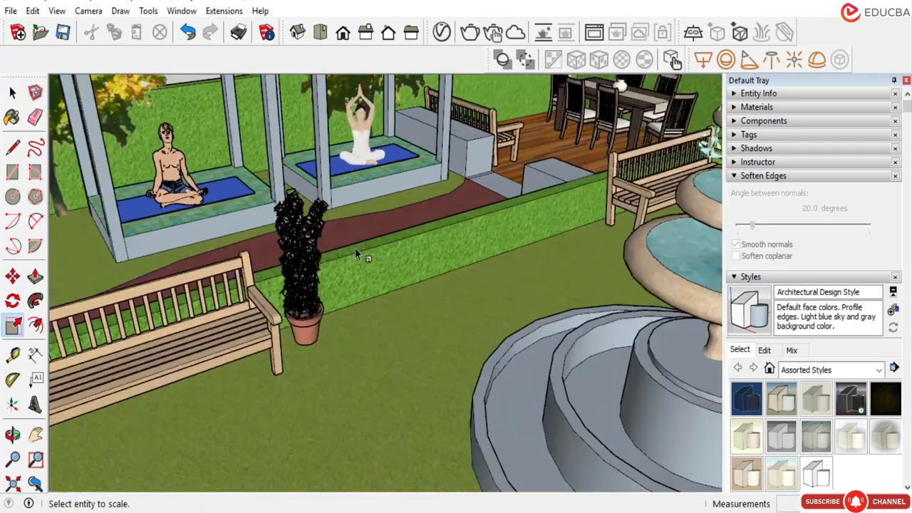
{"action": "scroll", "coordinate": [374, 256], "scroll_direction": "down", "scroll_amount": 2}
{"action": "middle_click_drag", "start_coordinate": [302, 274], "coordinate": [320, 242]}
{"action": "scroll", "coordinate": [320, 242], "scroll_direction": "up", "scroll_amount": 3}
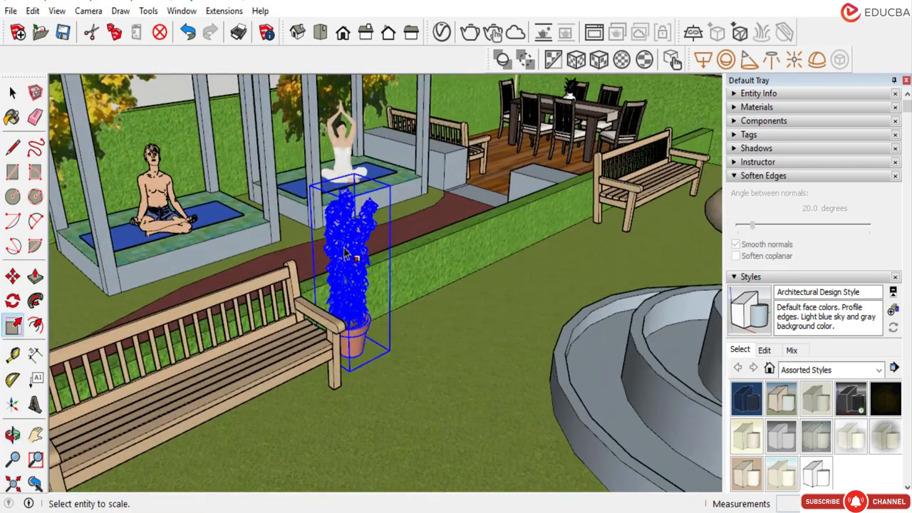
Copy the enlarged potted plant four times to form a row along the low hedge, from one bench towards the other.
{"action": "left_click", "coordinate": [12, 92]}
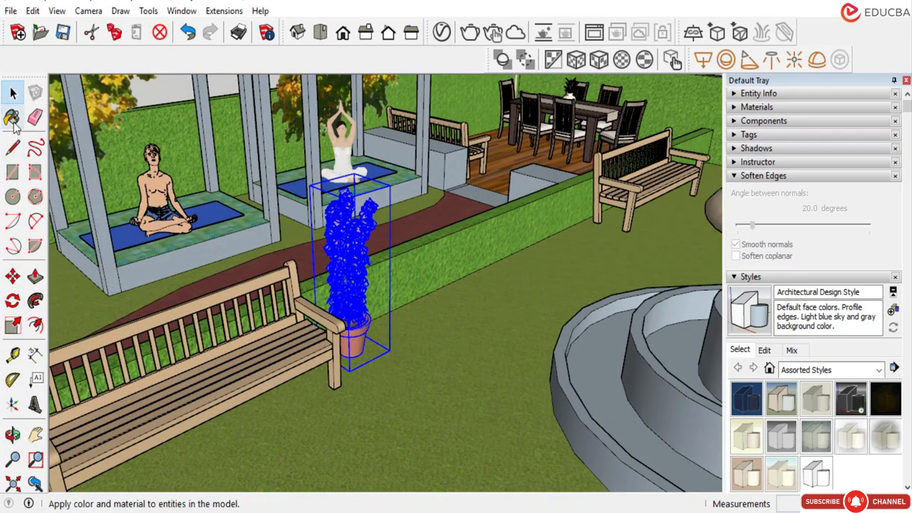
{"action": "left_click", "coordinate": [12, 276]}
{"action": "left_click", "coordinate": [407, 402]}
{"action": "key", "text": "ctrl"}
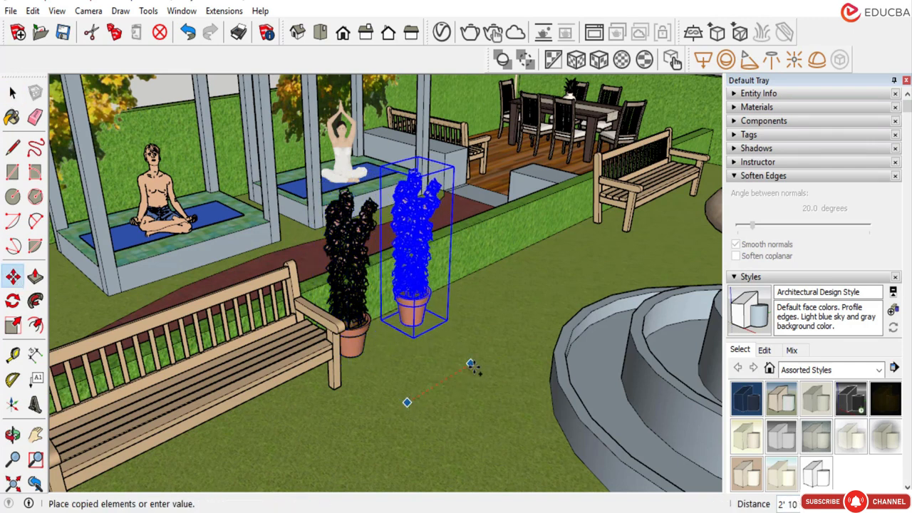
{"action": "left_click", "coordinate": [470, 364]}
{"action": "left_click", "coordinate": [477, 363]}
{"action": "key", "text": "ctrl"}
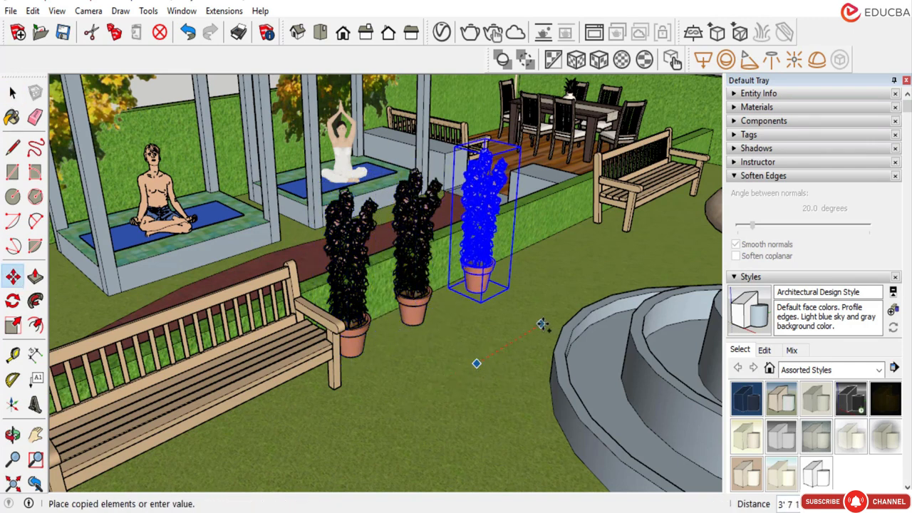
{"action": "left_click", "coordinate": [534, 328]}
{"action": "left_click", "coordinate": [543, 319]}
{"action": "key", "text": "ctrl"}
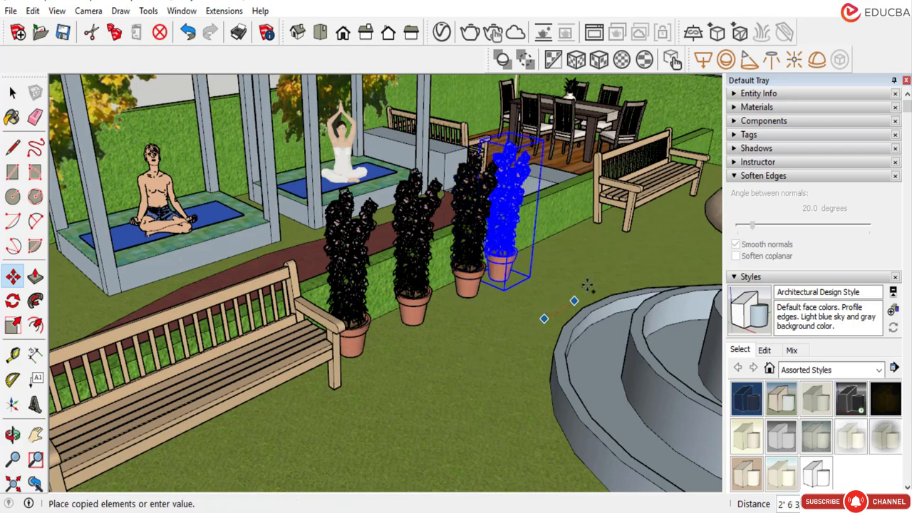
{"action": "left_click", "coordinate": [587, 285]}
{"action": "scroll", "coordinate": [587, 285], "scroll_direction": "down", "scroll_amount": 5}
{"action": "middle_click_drag", "start_coordinate": [586, 285], "coordinate": [523, 369]}
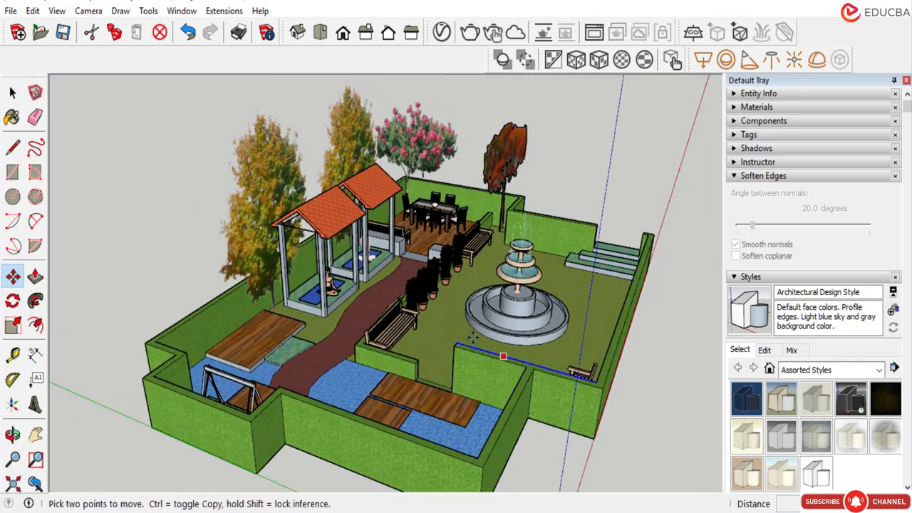
Examine the row of potted plants along the low hedge and the nearby dining area up close.
{"action": "middle_click_drag", "start_coordinate": [473, 338], "coordinate": [408, 238]}
{"action": "scroll", "coordinate": [403, 226], "scroll_direction": "down", "scroll_amount": 2}
{"action": "left_click", "coordinate": [12, 93]}
{"action": "scroll", "coordinate": [418, 280], "scroll_direction": "up", "scroll_amount": 2}
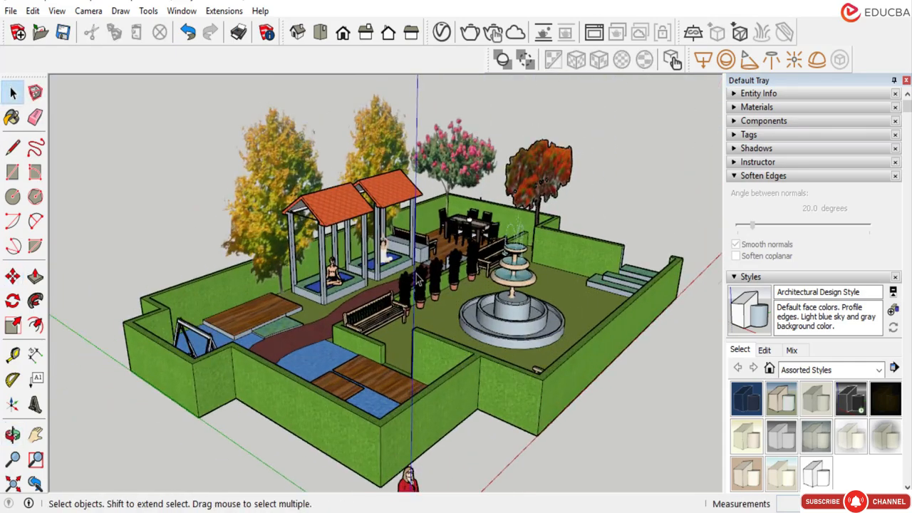
{"action": "scroll", "coordinate": [418, 280], "scroll_direction": "up", "scroll_amount": 6}
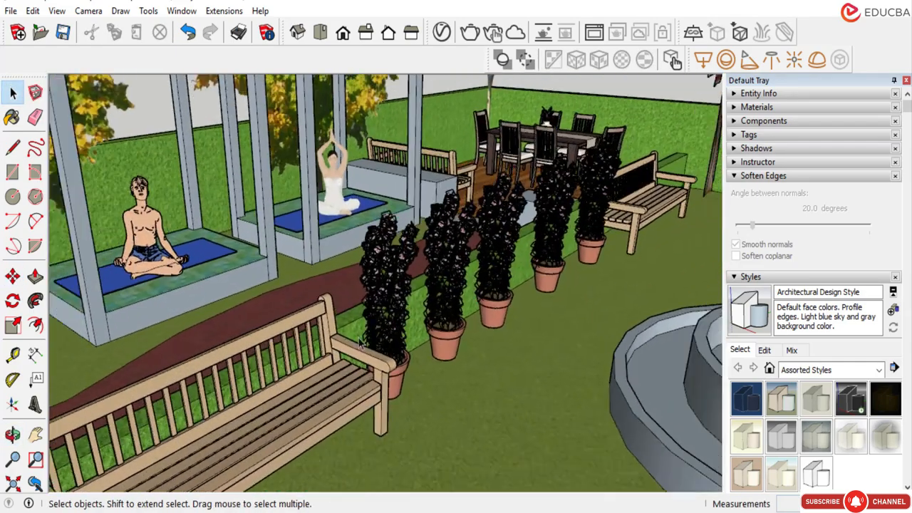
{"action": "scroll", "coordinate": [359, 344], "scroll_direction": "down", "scroll_amount": 5}
{"action": "scroll", "coordinate": [523, 207], "scroll_direction": "up", "scroll_amount": 4}
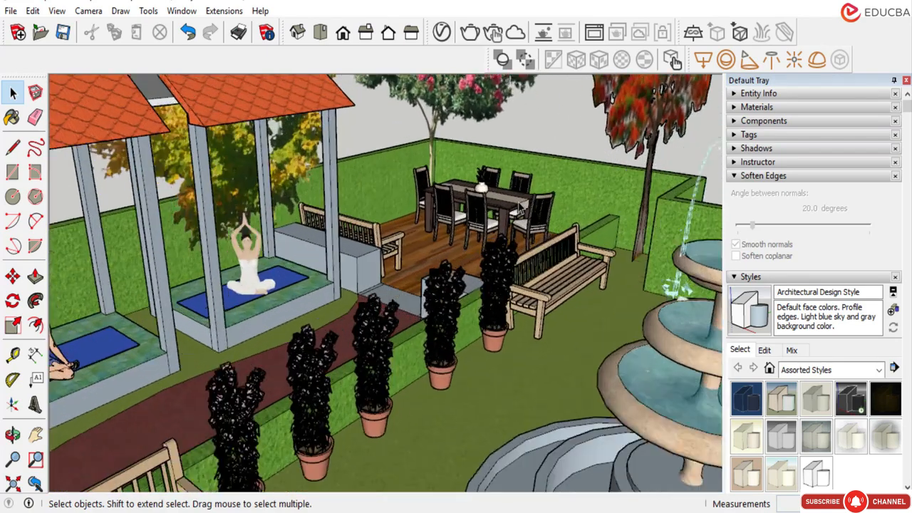
{"action": "scroll", "coordinate": [522, 206], "scroll_direction": "up", "scroll_amount": 4}
{"action": "scroll", "coordinate": [421, 242], "scroll_direction": "down", "scroll_amount": 3}
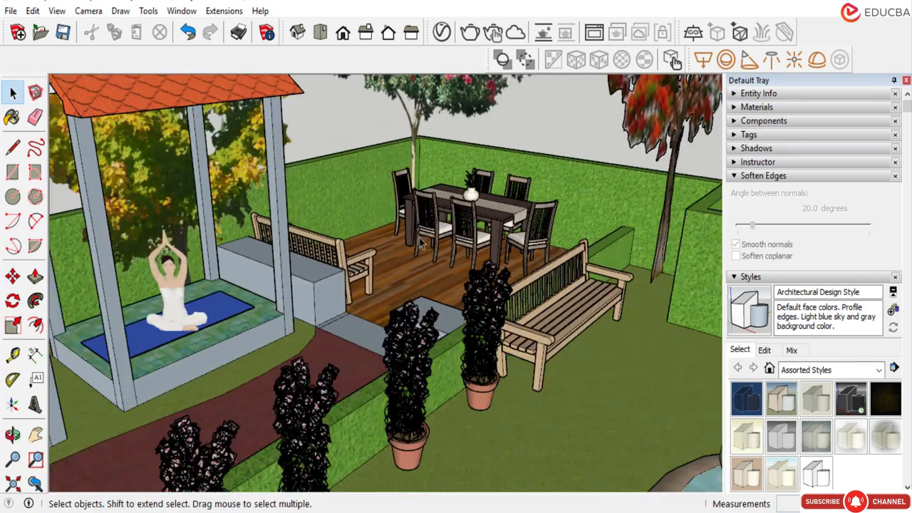
{"action": "scroll", "coordinate": [421, 243], "scroll_direction": "down", "scroll_amount": 6}
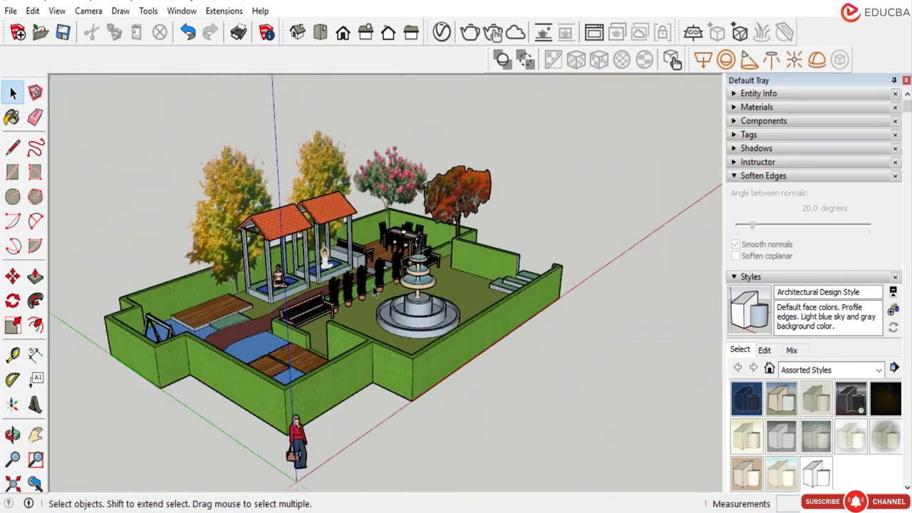
Examine the whole garden from outside the hedge, covering the pond decks, yoga shelters, trees, fountain and potted plants.
{"action": "scroll", "coordinate": [375, 291], "scroll_direction": "down", "scroll_amount": 1}
{"action": "middle_click_drag", "start_coordinate": [302, 345], "coordinate": [291, 340]}
{"action": "scroll", "coordinate": [318, 322], "scroll_direction": "up", "scroll_amount": 3}
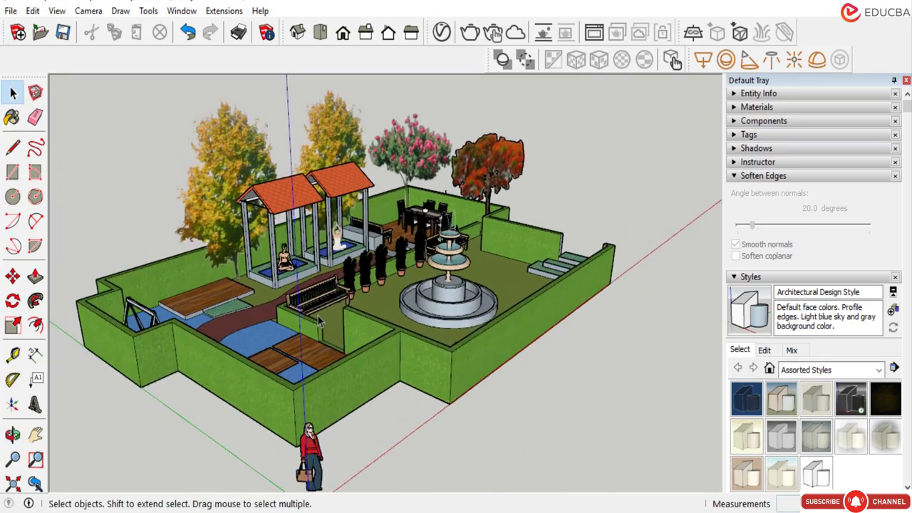
{"action": "scroll", "coordinate": [318, 322], "scroll_direction": "up", "scroll_amount": 5}
{"action": "scroll", "coordinate": [318, 304], "scroll_direction": "down", "scroll_amount": 3}
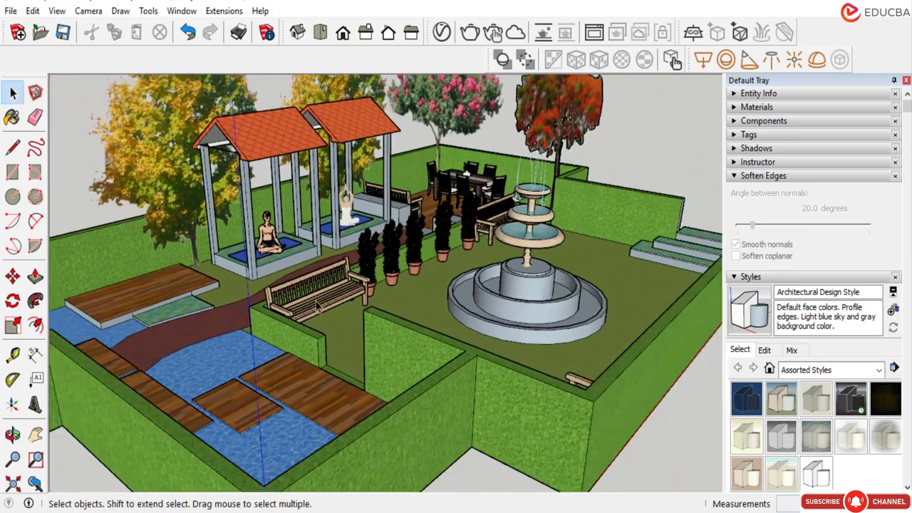
{"action": "scroll", "coordinate": [318, 306], "scroll_direction": "down", "scroll_amount": 3}
{"action": "middle_click_drag", "start_coordinate": [347, 342], "coordinate": [272, 383]}
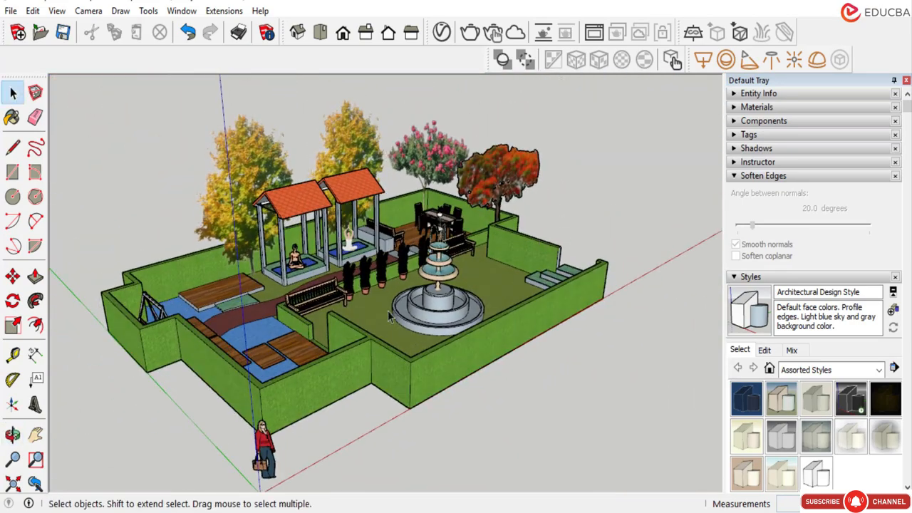
{"action": "scroll", "coordinate": [272, 383], "scroll_direction": "down", "scroll_amount": 2}
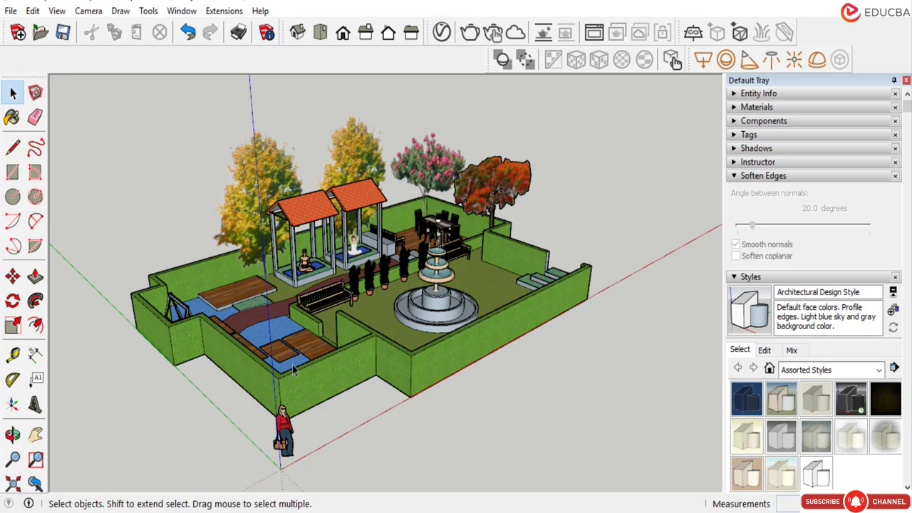
{"action": "scroll", "coordinate": [347, 348], "scroll_direction": "up", "scroll_amount": 3}
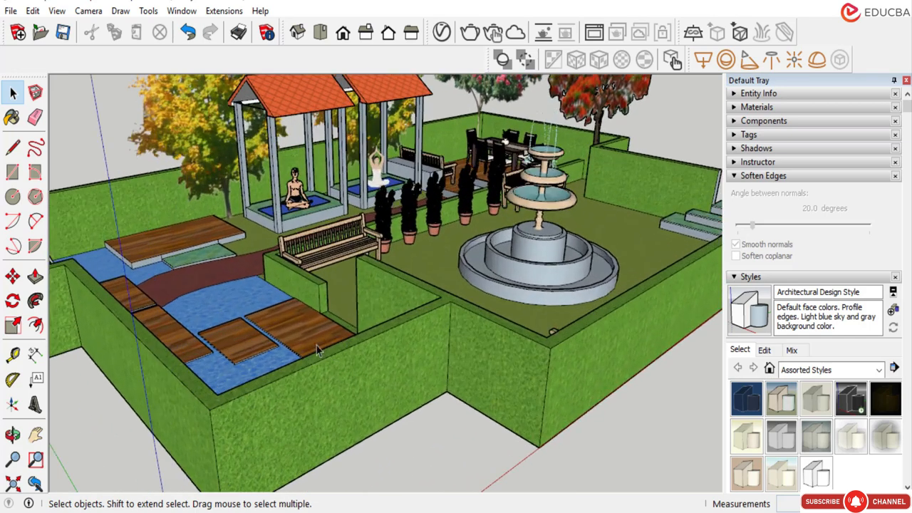
{"action": "scroll", "coordinate": [324, 344], "scroll_direction": "down", "scroll_amount": 2}
{"action": "middle_click_drag", "start_coordinate": [343, 344], "coordinate": [516, 262]}
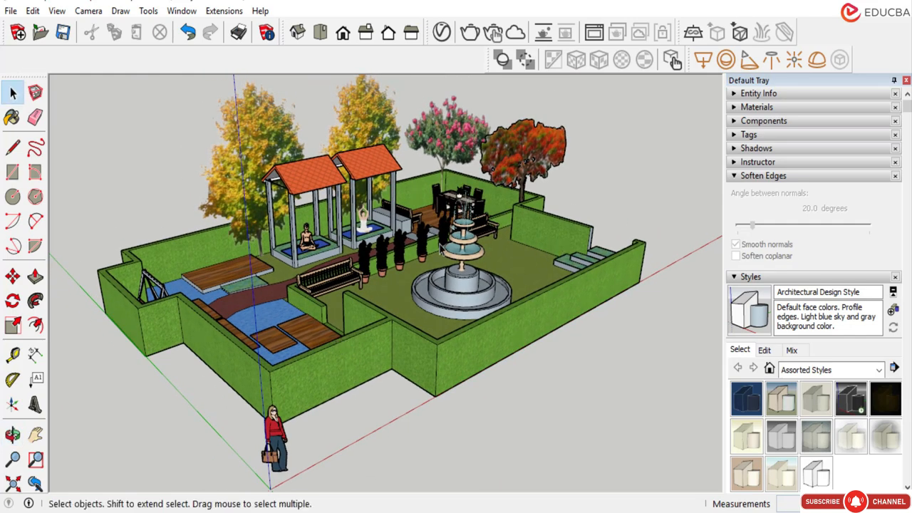
{"action": "scroll", "coordinate": [171, 276], "scroll_direction": "up", "scroll_amount": 4}
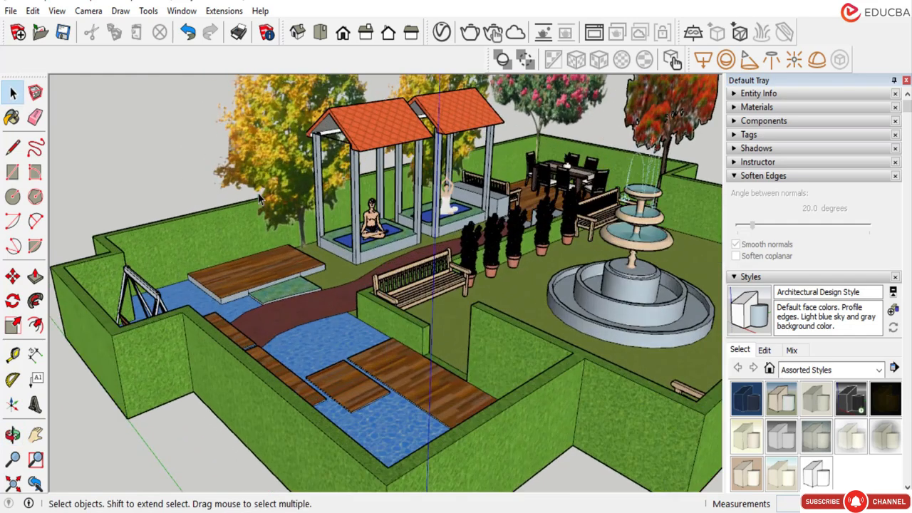
{"action": "scroll", "coordinate": [303, 196], "scroll_direction": "down", "scroll_amount": 5}
{"action": "middle_click_drag", "start_coordinate": [317, 188], "coordinate": [348, 168]}
{"action": "scroll", "coordinate": [331, 185], "scroll_direction": "up", "scroll_amount": 3}
{"action": "scroll", "coordinate": [303, 217], "scroll_direction": "up", "scroll_amount": 2}
{"action": "scroll", "coordinate": [210, 273], "scroll_direction": "down", "scroll_amount": 3}
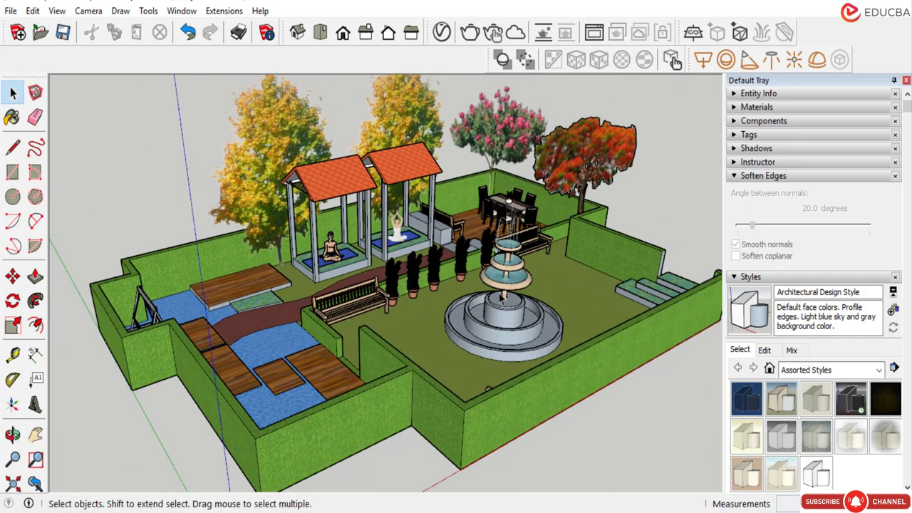
Move the middle potted plant slightly along the low hedge towards the fourth plant.
{"action": "scroll", "coordinate": [568, 259], "scroll_direction": "up", "scroll_amount": 1}
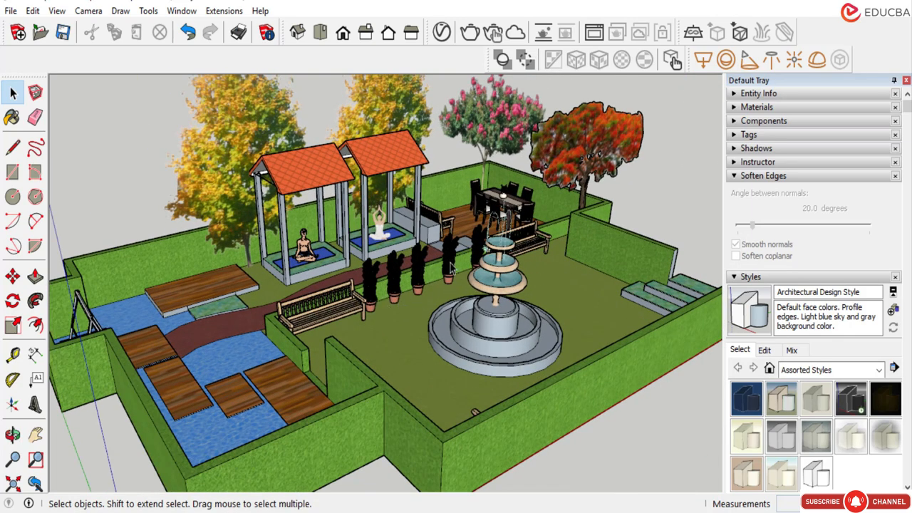
{"action": "scroll", "coordinate": [449, 267], "scroll_direction": "up", "scroll_amount": 4}
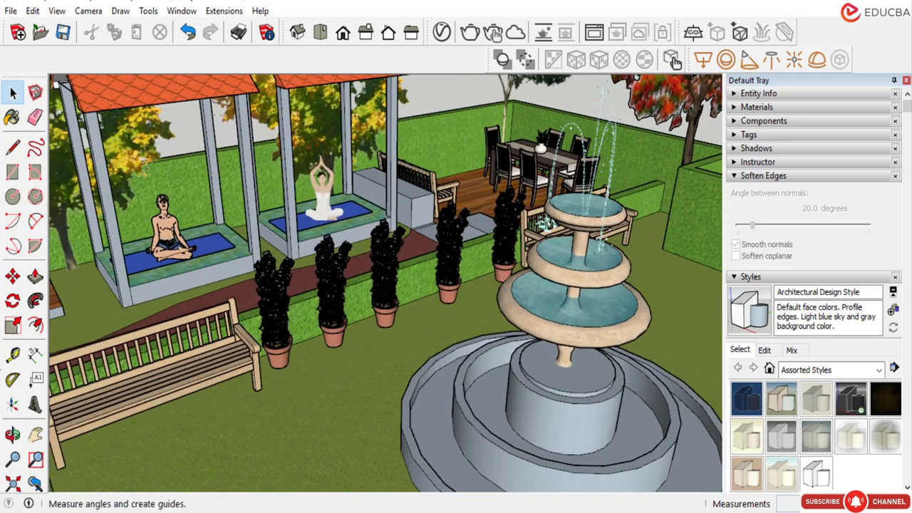
{"action": "left_click", "coordinate": [12, 276]}
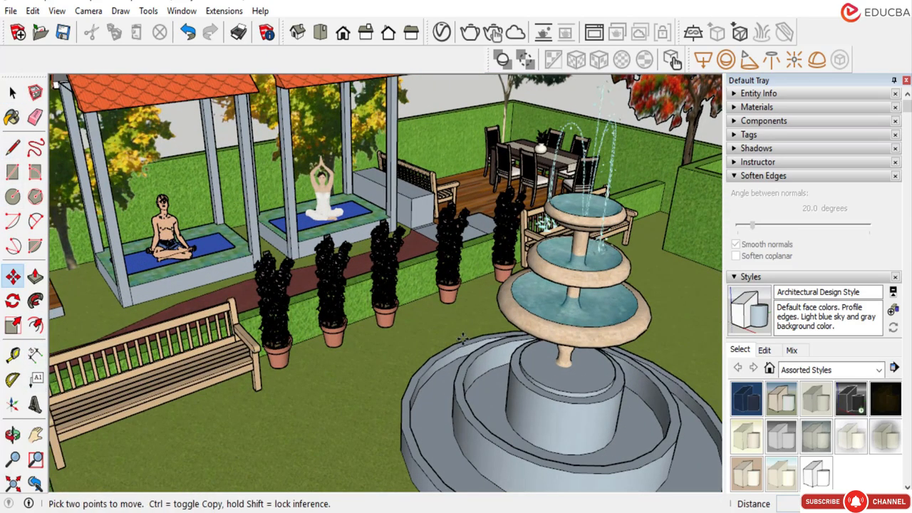
{"action": "scroll", "coordinate": [431, 297], "scroll_direction": "up", "scroll_amount": 3}
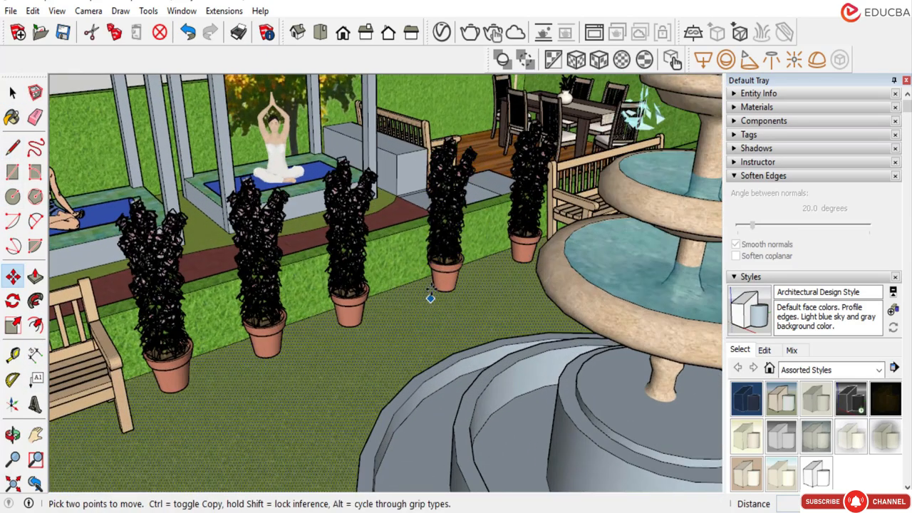
{"action": "left_click", "coordinate": [349, 312]}
{"action": "scroll", "coordinate": [374, 306], "scroll_direction": "up", "scroll_amount": 1}
{"action": "left_click", "coordinate": [374, 306]}
{"action": "scroll", "coordinate": [298, 366], "scroll_direction": "down", "scroll_amount": 1}
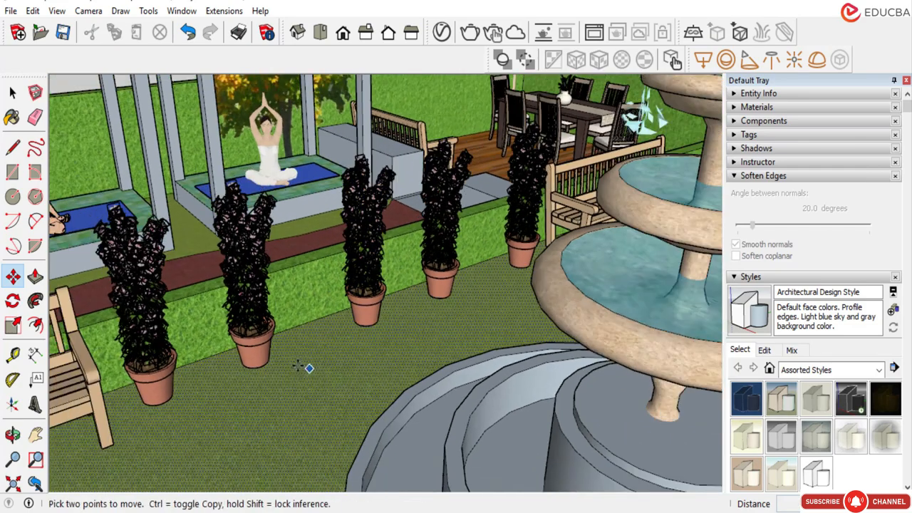
Move the fourth potted plant about 8 1/4" along the low hedge towards the bench near the dining area.
{"action": "left_click", "coordinate": [435, 292]}
{"action": "scroll", "coordinate": [448, 281], "scroll_direction": "up", "scroll_amount": 2}
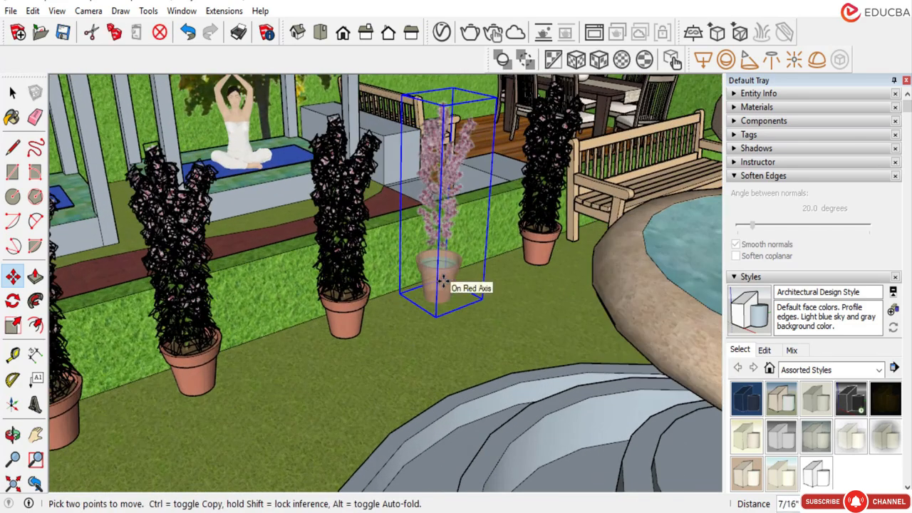
{"action": "scroll", "coordinate": [467, 268], "scroll_direction": "up", "scroll_amount": 1}
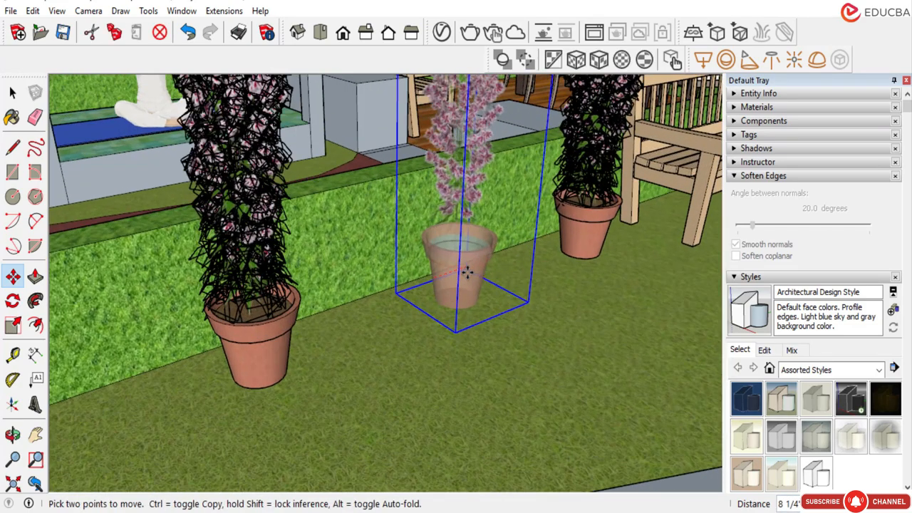
{"action": "scroll", "coordinate": [442, 306], "scroll_direction": "down", "scroll_amount": 5}
Move the second potted plant slightly along the low hedge towards the middle plant to even out the row.
{"action": "left_click", "coordinate": [284, 366]}
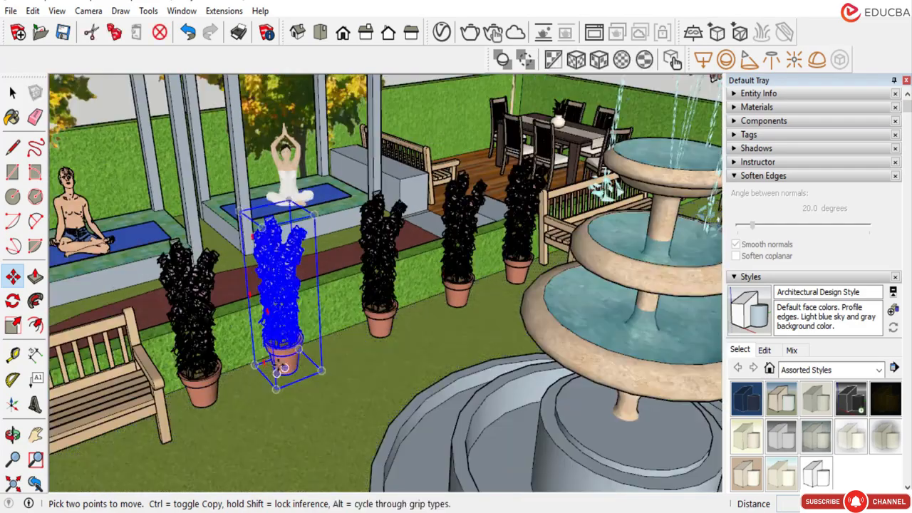
{"action": "left_click", "coordinate": [278, 366]}
{"action": "scroll", "coordinate": [285, 363], "scroll_direction": "up", "scroll_amount": 1}
{"action": "left_click", "coordinate": [302, 359]}
{"action": "scroll", "coordinate": [338, 343], "scroll_direction": "down", "scroll_amount": 4}
Examine the spacing of the potted plants and the lawn around the fountain from several angles.
{"action": "middle_click_drag", "start_coordinate": [370, 370], "coordinate": [181, 377]}
{"action": "scroll", "coordinate": [433, 335], "scroll_direction": "down", "scroll_amount": 3}
{"action": "middle_click_drag", "start_coordinate": [432, 342], "coordinate": [631, 341]}
{"action": "left_click", "coordinate": [464, 314]}
{"action": "left_click", "coordinate": [457, 317]}
{"action": "scroll", "coordinate": [453, 313], "scroll_direction": "down", "scroll_amount": 2}
{"action": "middle_click_drag", "start_coordinate": [435, 311], "coordinate": [521, 286]}
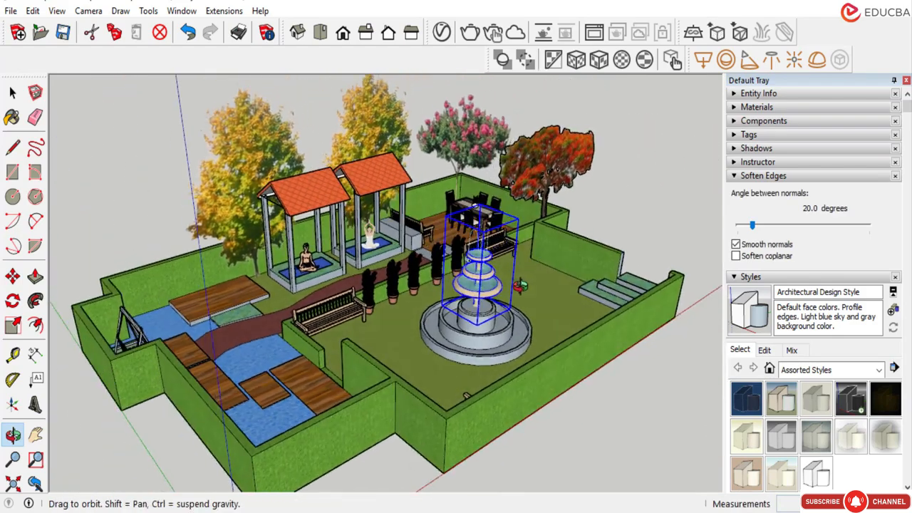
{"action": "key", "text": "m"}
{"action": "scroll", "coordinate": [516, 281], "scroll_direction": "up", "scroll_amount": 6}
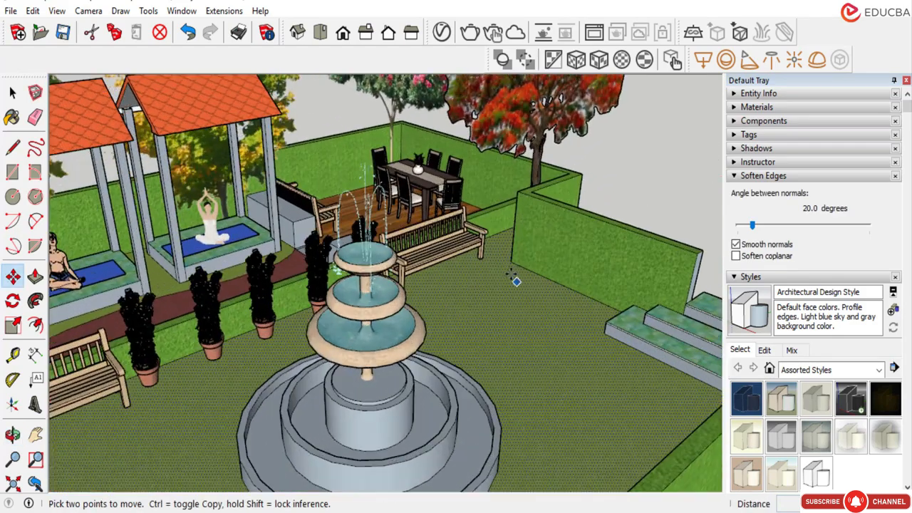
Leave the Move tool and open the 3D Warehouse with the flower plant models.
{"action": "left_click", "coordinate": [12, 93]}
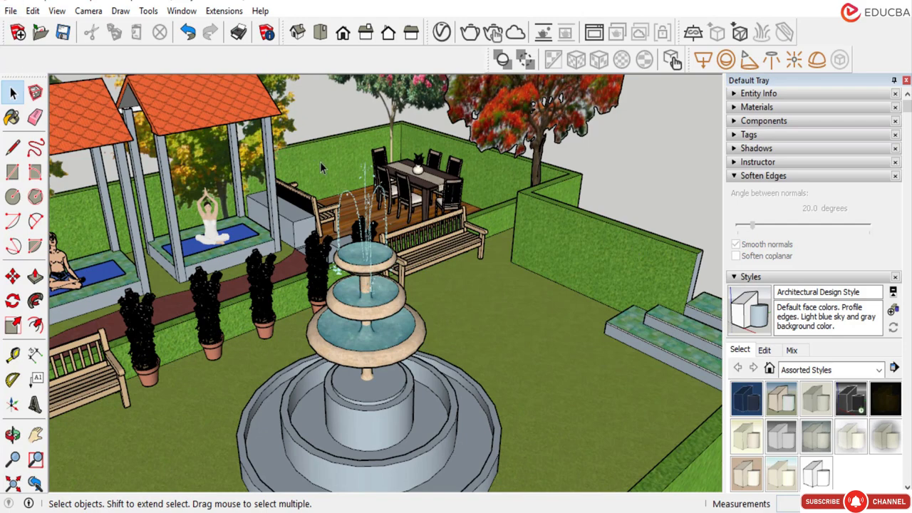
{"action": "left_click", "coordinate": [180, 11]}
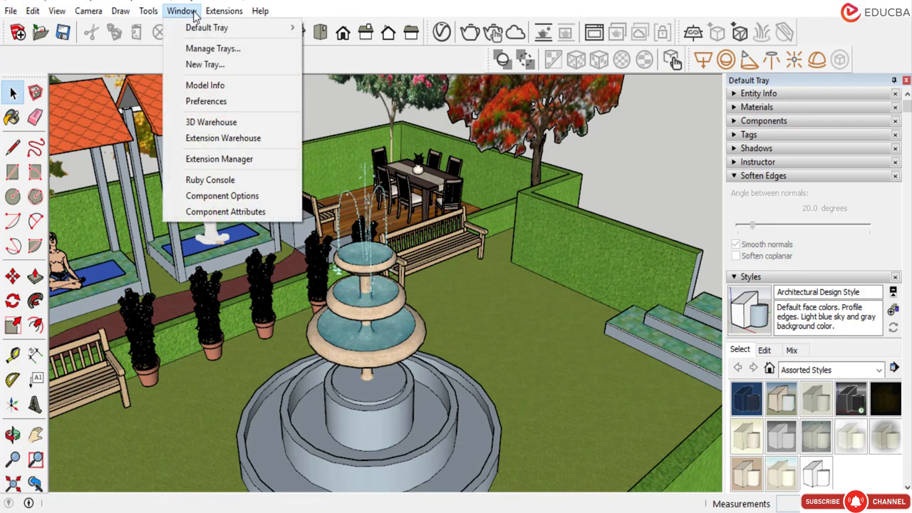
{"action": "left_click", "coordinate": [201, 119]}
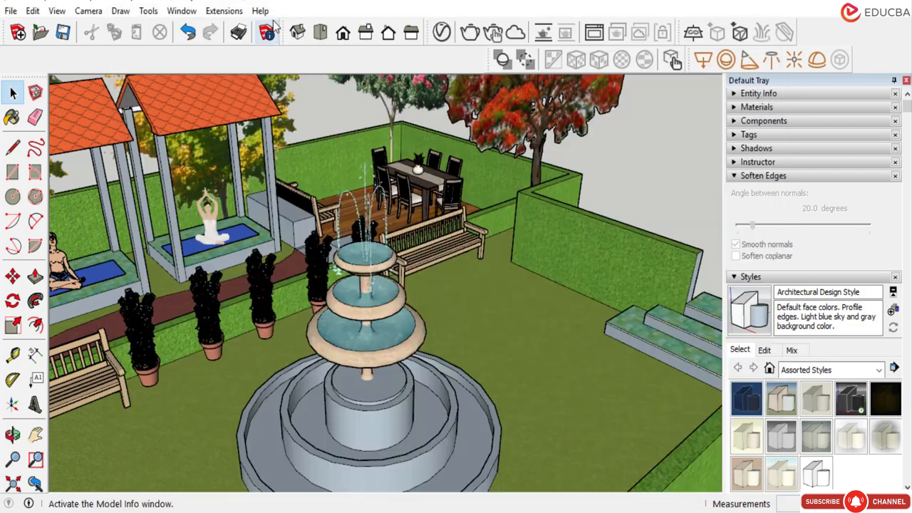
{"action": "left_click", "coordinate": [182, 11]}
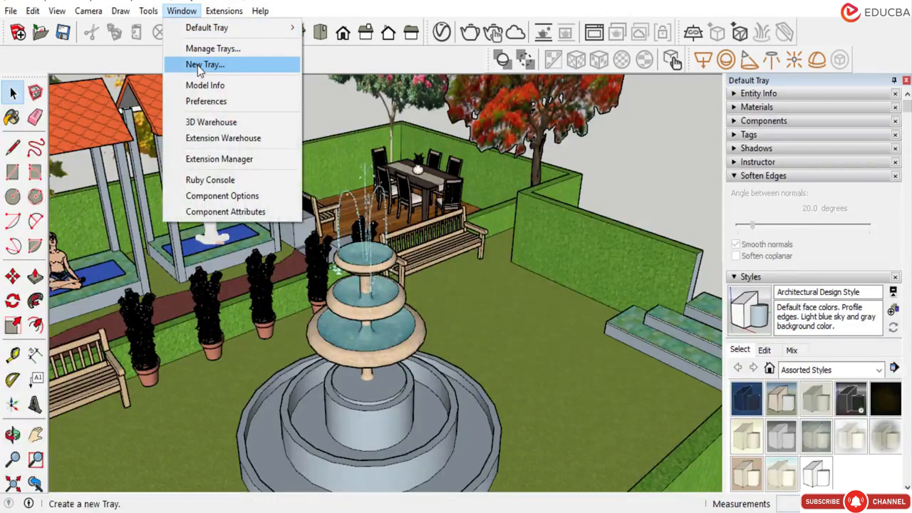
{"action": "left_click", "coordinate": [208, 122]}
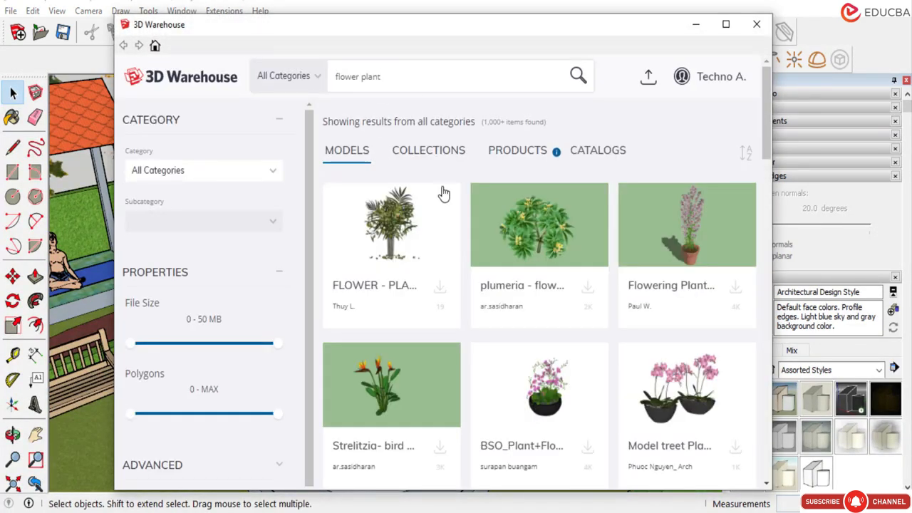
Look through the 3D Warehouse models for "flower plant" to find another flowering plant for the garden.
{"action": "scroll", "coordinate": [527, 303], "scroll_direction": "down", "scroll_amount": 3}
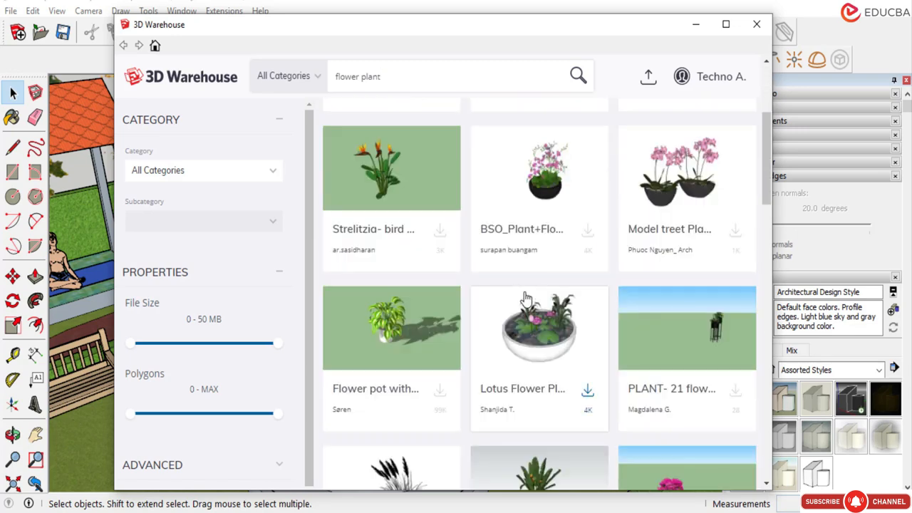
{"action": "scroll", "coordinate": [527, 306], "scroll_direction": "down", "scroll_amount": 4}
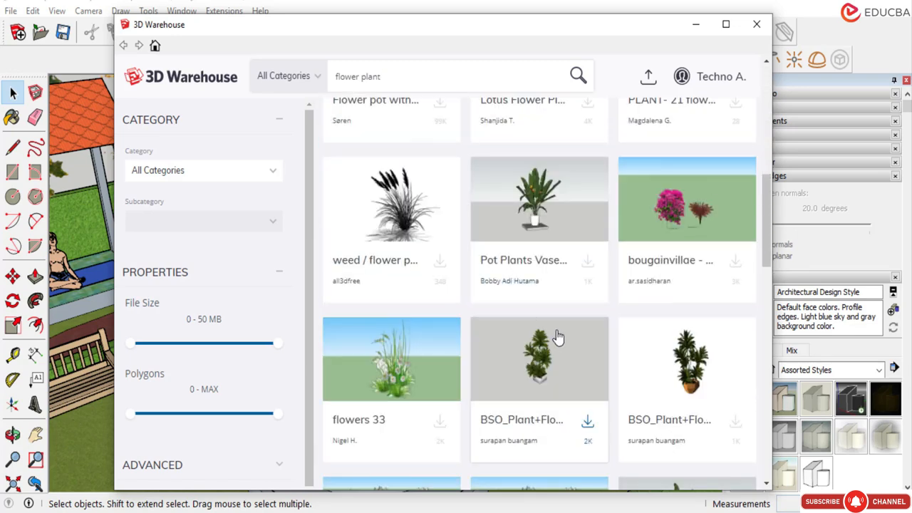
{"action": "scroll", "coordinate": [591, 287], "scroll_direction": "down", "scroll_amount": 6}
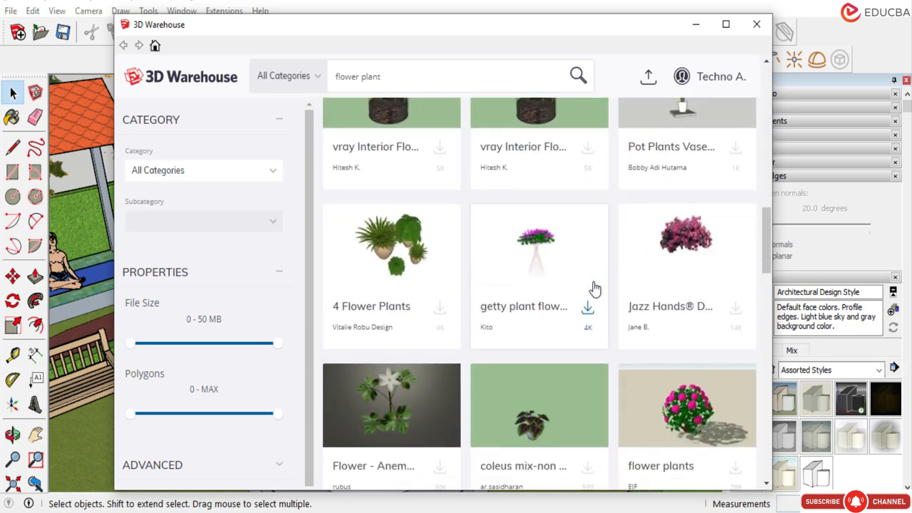
{"action": "scroll", "coordinate": [594, 288], "scroll_direction": "down", "scroll_amount": 2}
{"action": "scroll", "coordinate": [654, 321], "scroll_direction": "down", "scroll_amount": 5}
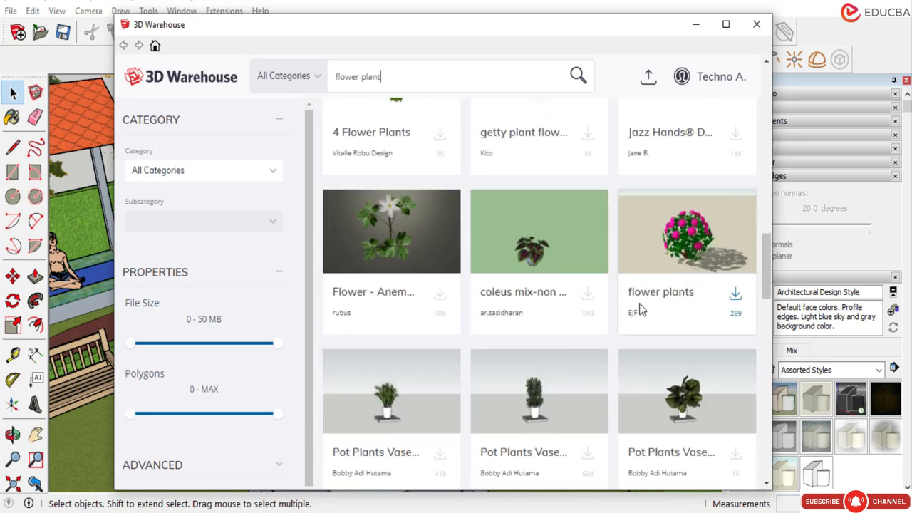
{"action": "scroll", "coordinate": [684, 271], "scroll_direction": "up", "scroll_amount": 5}
{"action": "scroll", "coordinate": [687, 271], "scroll_direction": "down", "scroll_amount": 9}
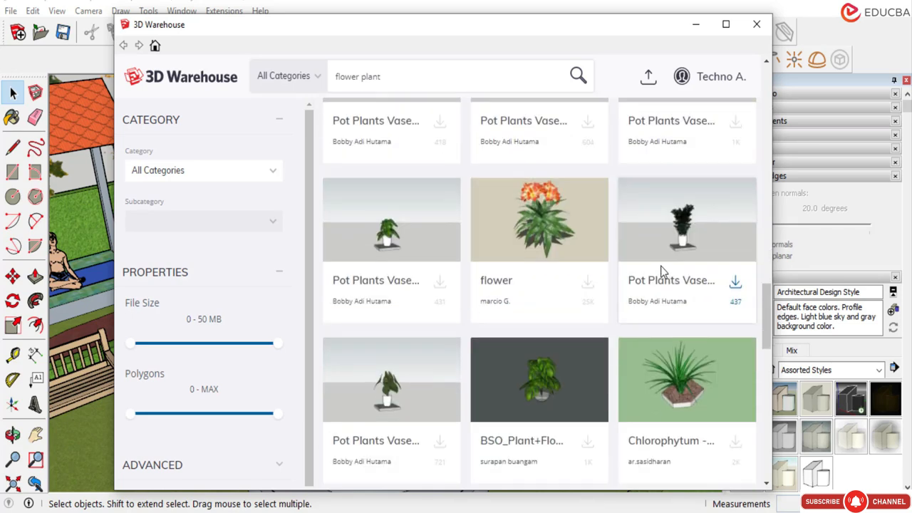
{"action": "scroll", "coordinate": [573, 299], "scroll_direction": "down", "scroll_amount": 7}
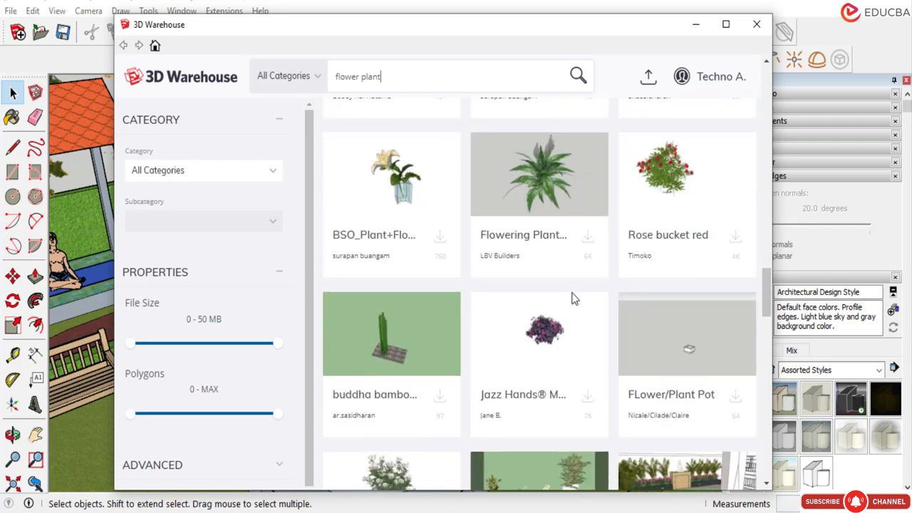
{"action": "scroll", "coordinate": [573, 299], "scroll_direction": "down", "scroll_amount": 2}
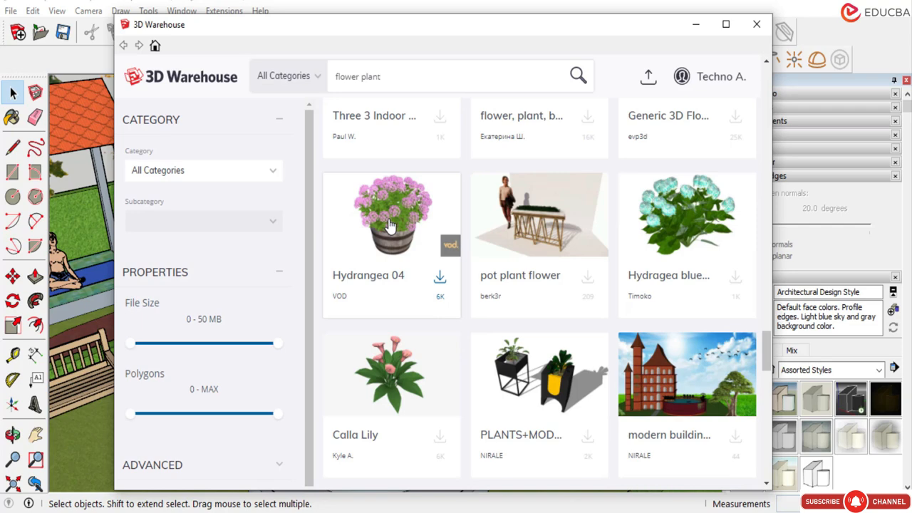
{"action": "scroll", "coordinate": [448, 264], "scroll_direction": "down", "scroll_amount": 6}
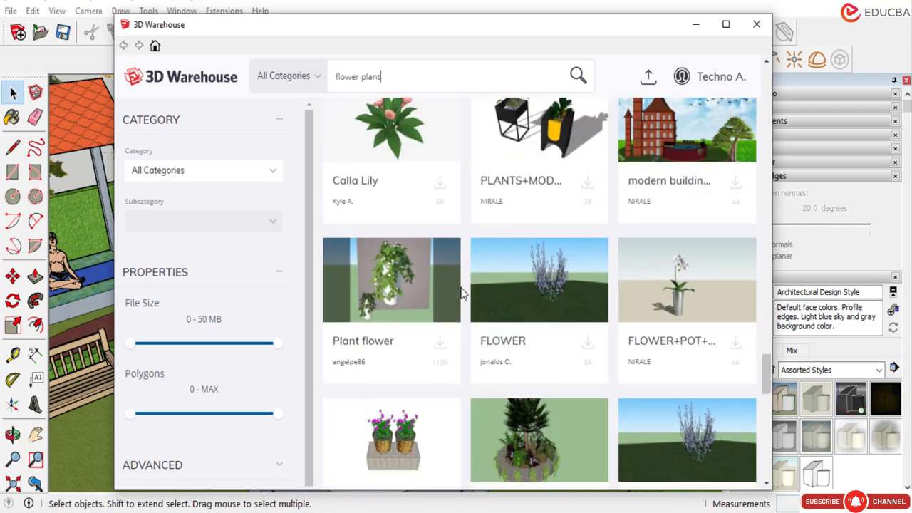
{"action": "scroll", "coordinate": [462, 294], "scroll_direction": "down", "scroll_amount": 5}
{"action": "scroll", "coordinate": [460, 301], "scroll_direction": "down", "scroll_amount": 7}
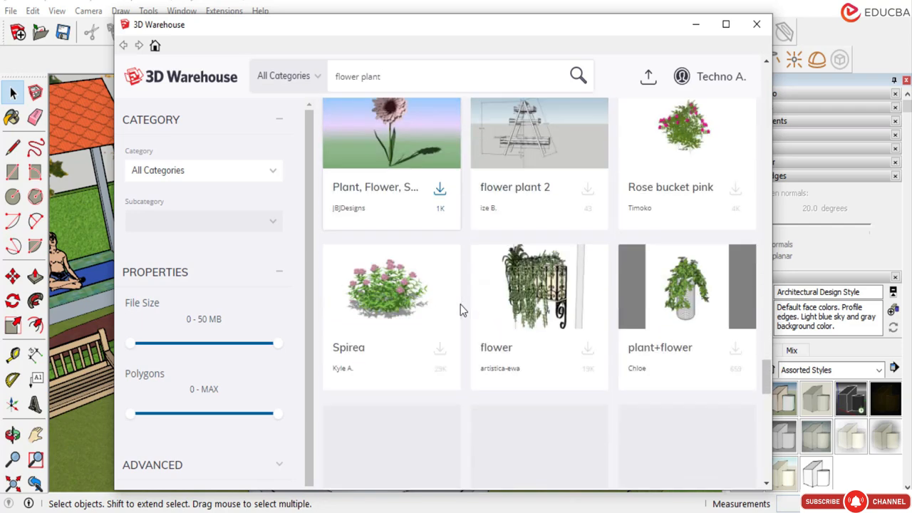
Browse the 3D Warehouse flower plant results for a flower model that suits the garden.
{"action": "scroll", "coordinate": [460, 310], "scroll_direction": "down", "scroll_amount": 6}
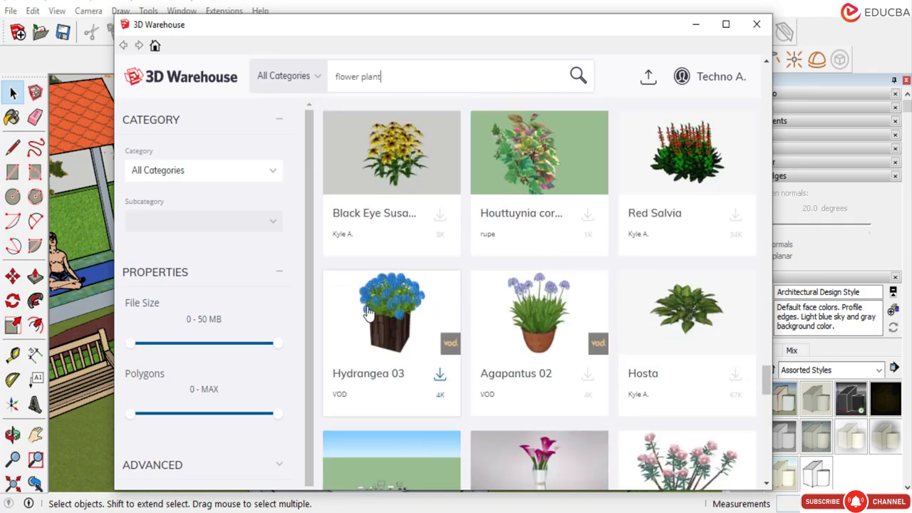
{"action": "scroll", "coordinate": [382, 308], "scroll_direction": "down", "scroll_amount": 2}
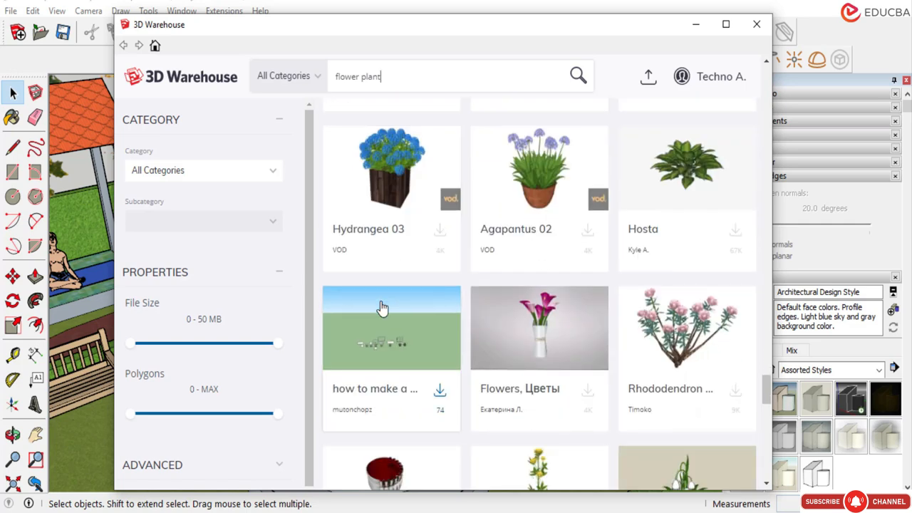
{"action": "scroll", "coordinate": [471, 307], "scroll_direction": "down", "scroll_amount": 1}
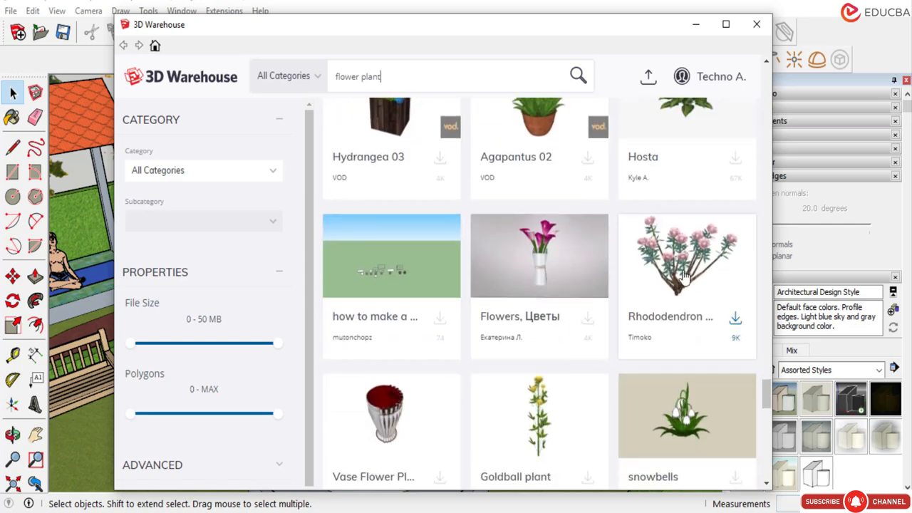
{"action": "scroll", "coordinate": [677, 268], "scroll_direction": "down", "scroll_amount": 4}
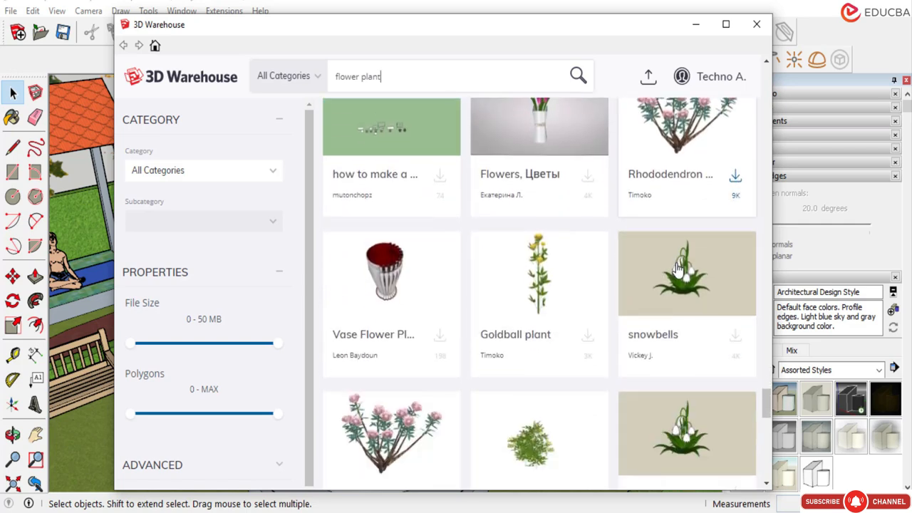
{"action": "scroll", "coordinate": [376, 344], "scroll_direction": "down", "scroll_amount": 10}
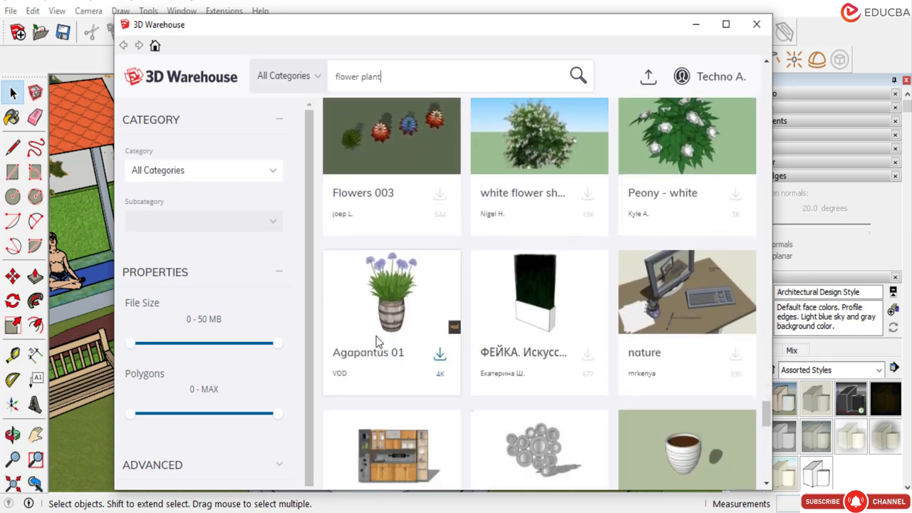
{"action": "scroll", "coordinate": [377, 343], "scroll_direction": "down", "scroll_amount": 2}
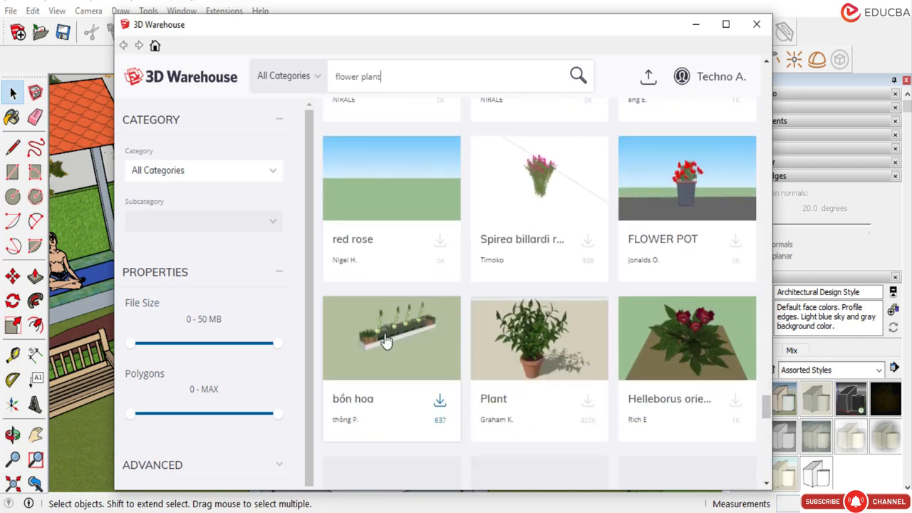
{"action": "scroll", "coordinate": [384, 341], "scroll_direction": "down", "scroll_amount": 3}
{"action": "scroll", "coordinate": [385, 333], "scroll_direction": "down", "scroll_amount": 3}
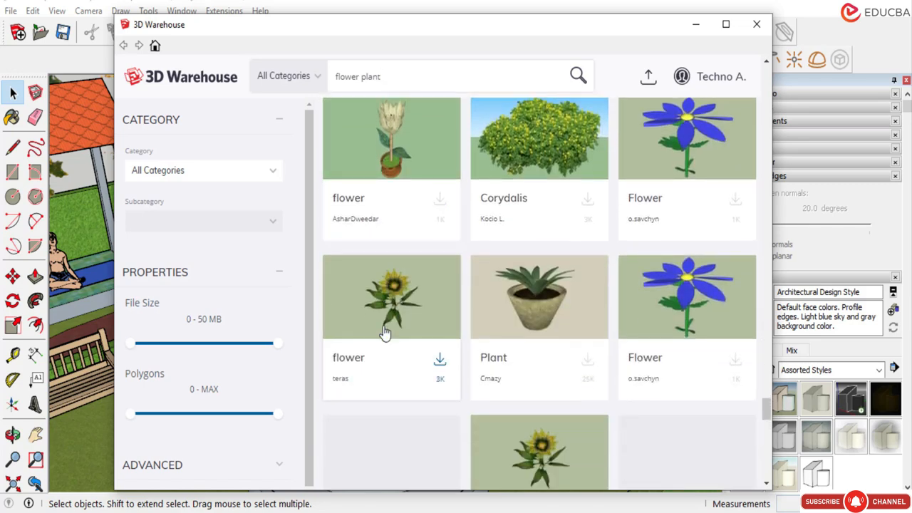
{"action": "scroll", "coordinate": [671, 281], "scroll_direction": "down", "scroll_amount": 5}
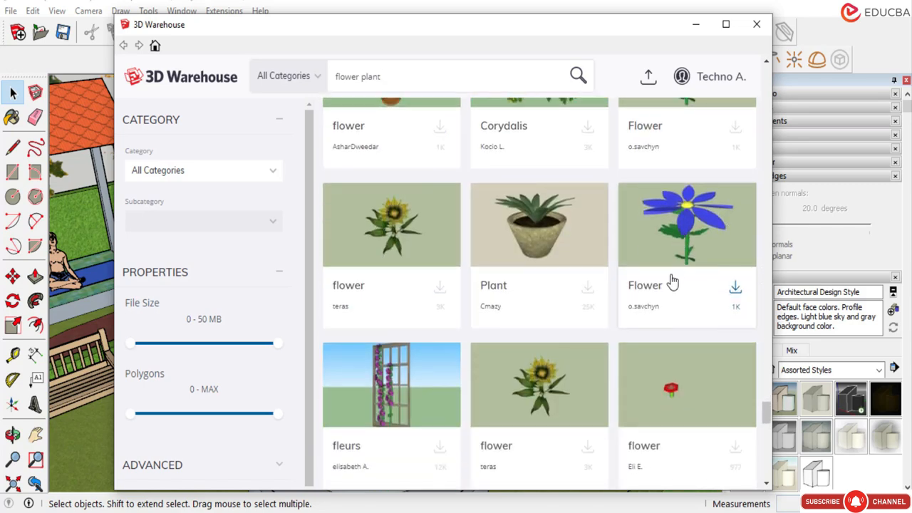
{"action": "scroll", "coordinate": [453, 335], "scroll_direction": "down", "scroll_amount": 10}
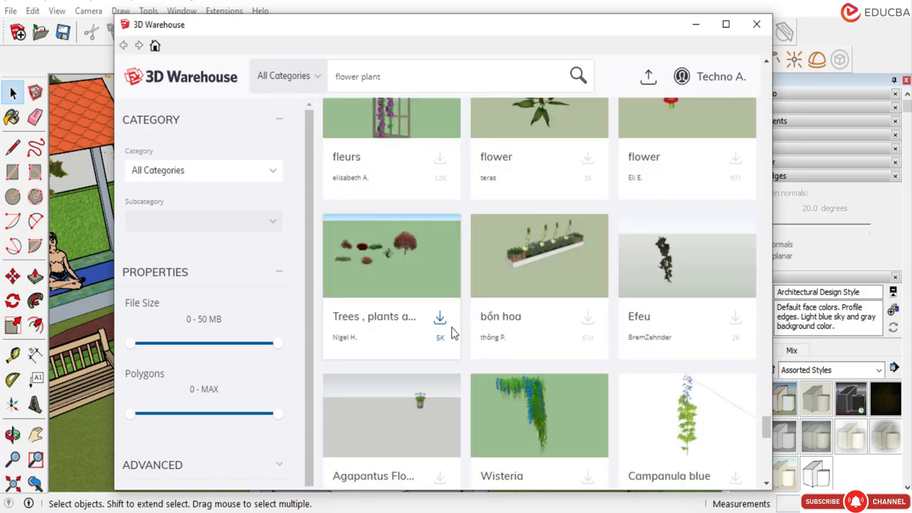
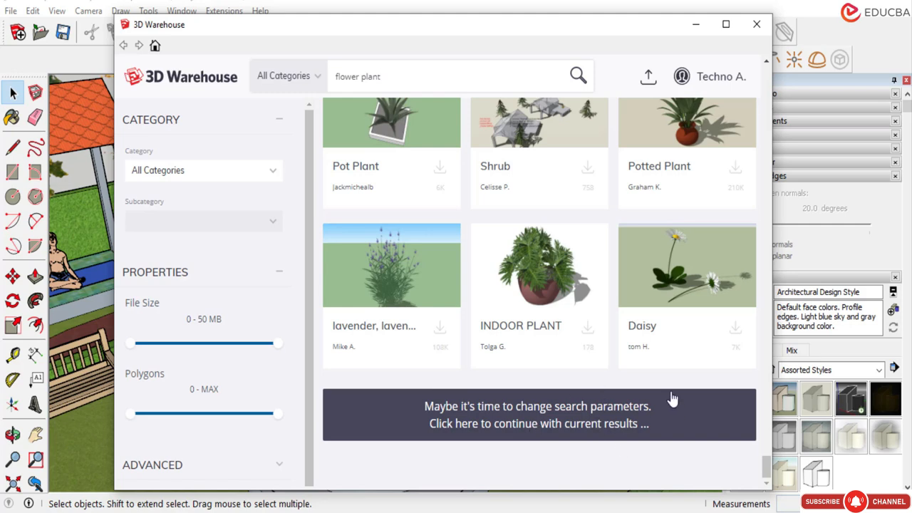
{"action": "left_click", "coordinate": [631, 382]}
{"action": "scroll", "coordinate": [627, 372], "scroll_direction": "up", "scroll_amount": 5}
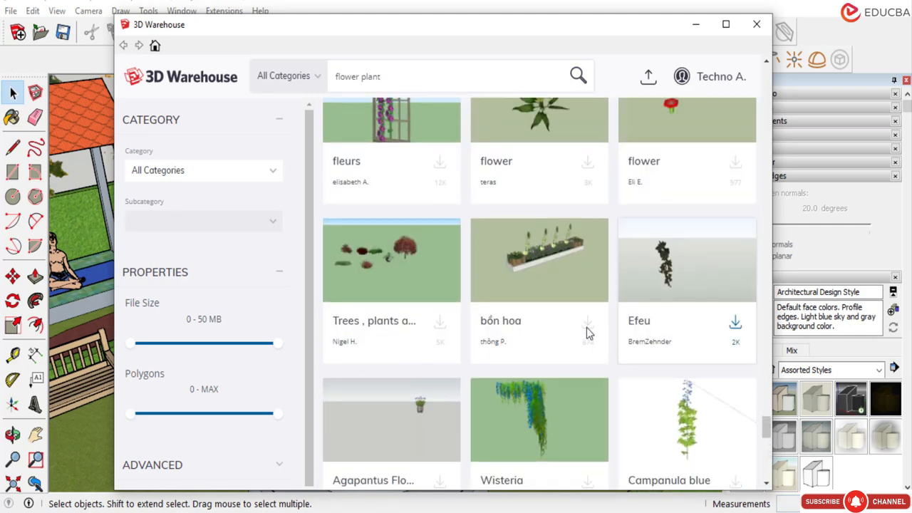
{"action": "scroll", "coordinate": [586, 329], "scroll_direction": "up", "scroll_amount": 5}
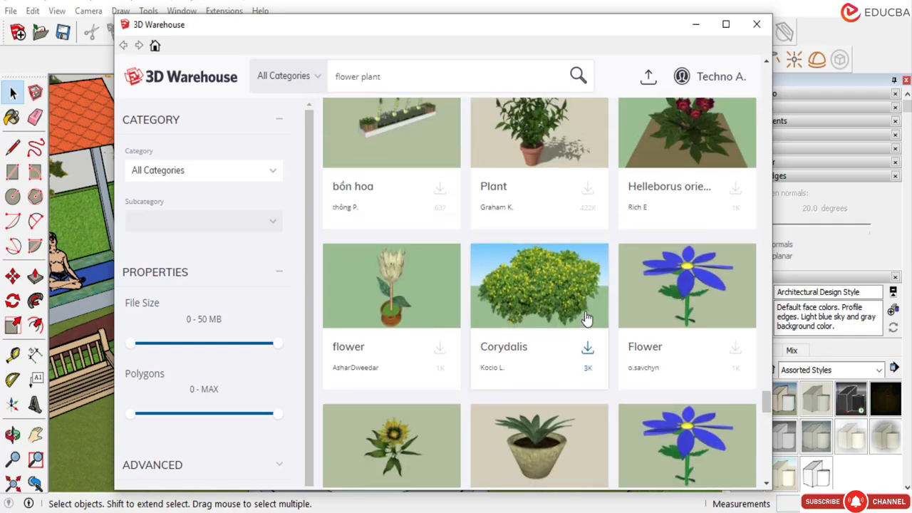
Download the blue Flower model from the 3D Warehouse directly into the garden model.
{"action": "left_click", "coordinate": [689, 297]}
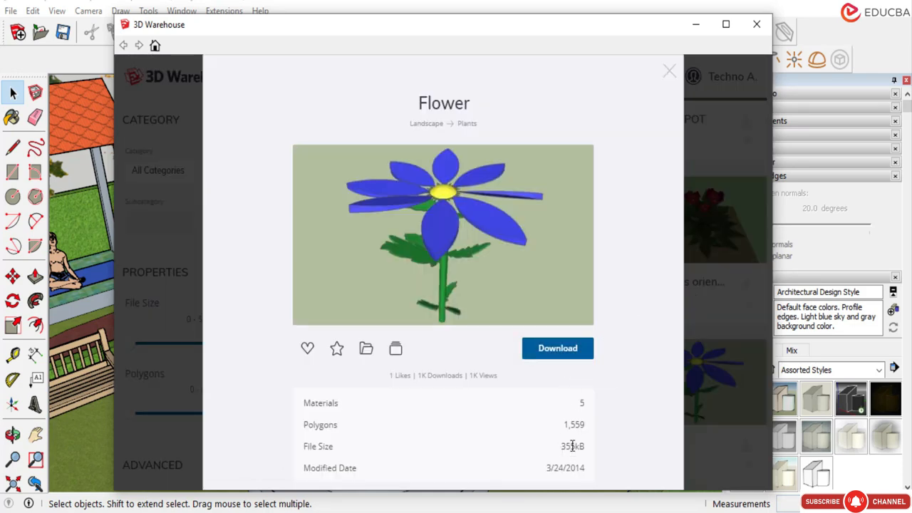
{"action": "left_click", "coordinate": [568, 342]}
{"action": "left_click", "coordinate": [412, 294]}
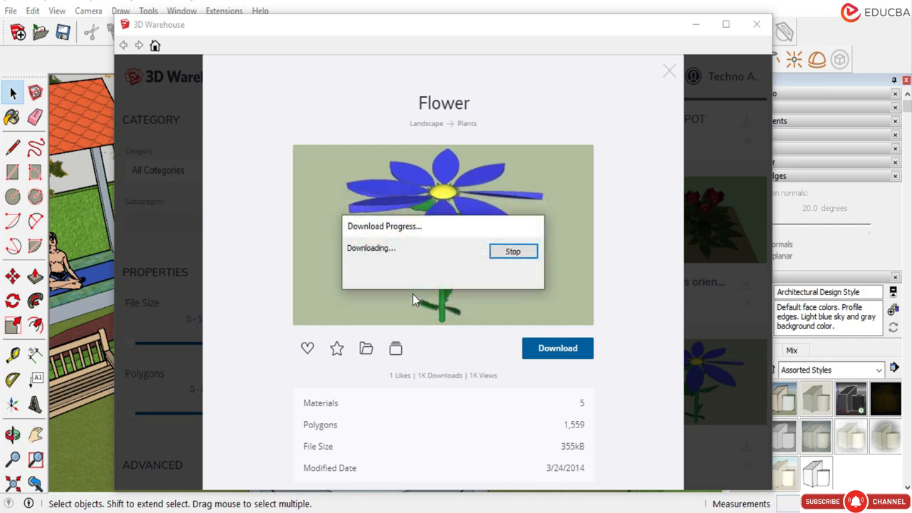
Place the downloaded blue flower on the empty ground outside the garden, beyond the hedge and red tree.
{"action": "scroll", "coordinate": [424, 295], "scroll_direction": "up", "scroll_amount": 4}
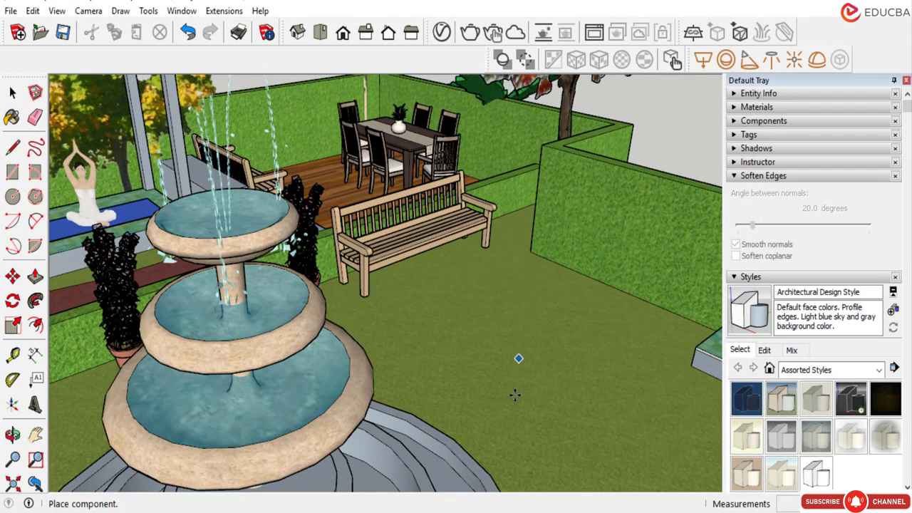
{"action": "scroll", "coordinate": [451, 375], "scroll_direction": "down", "scroll_amount": 3}
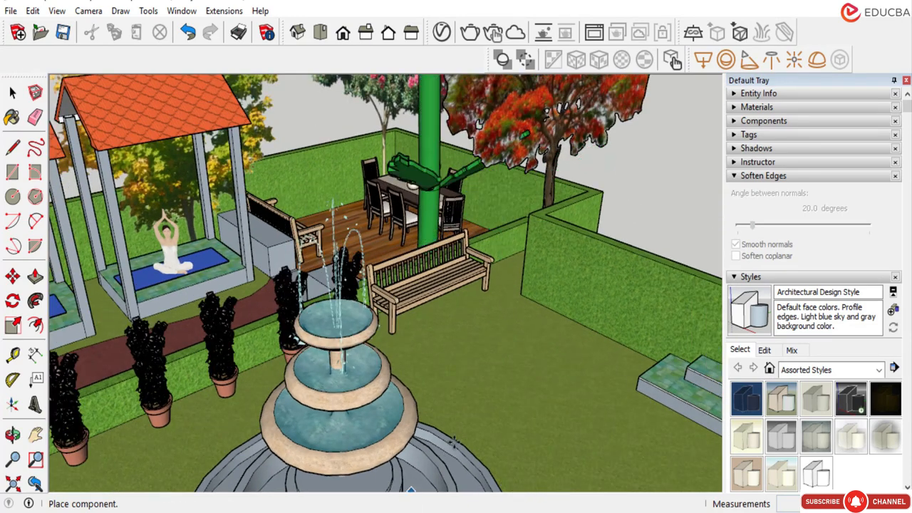
{"action": "scroll", "coordinate": [568, 295], "scroll_direction": "down", "scroll_amount": 5}
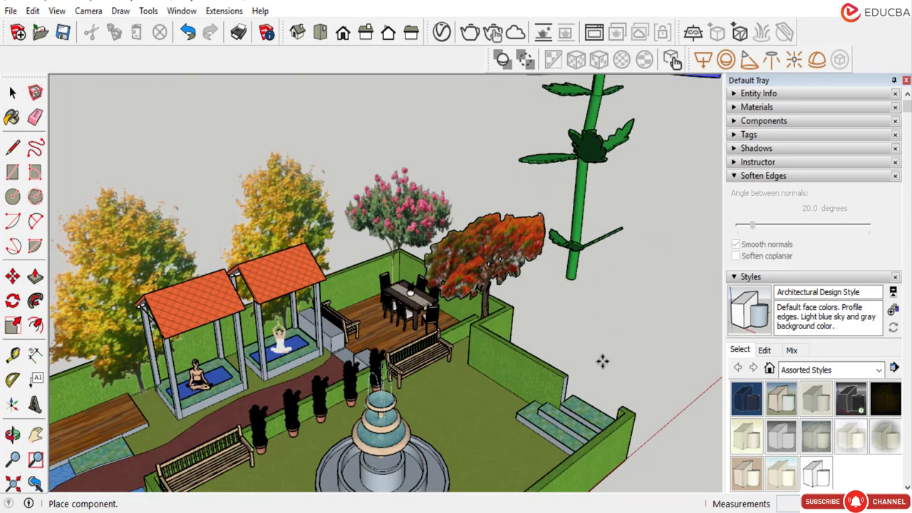
{"action": "left_click", "coordinate": [560, 332]}
{"action": "scroll", "coordinate": [560, 332], "scroll_direction": "down", "scroll_amount": 3}
Scale the blue flower down uniformly to about 0.29 of its size.
{"action": "left_click", "coordinate": [12, 93]}
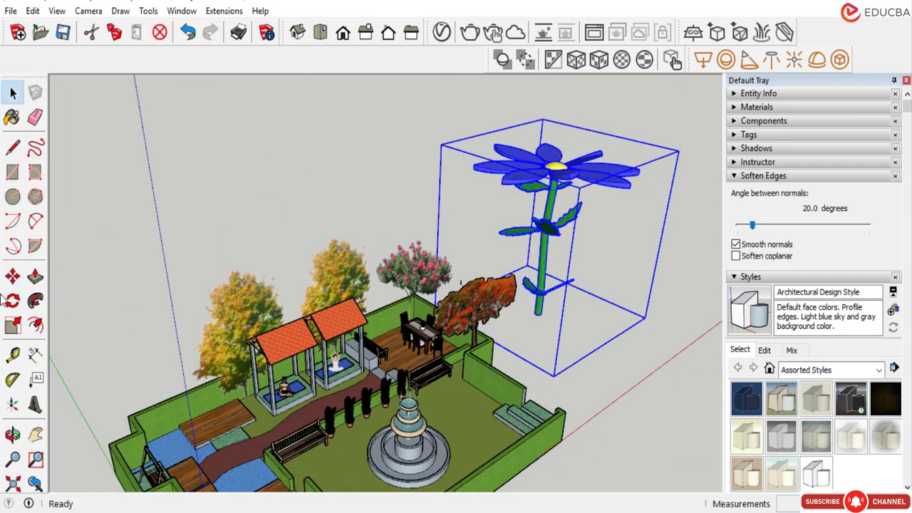
{"action": "left_click", "coordinate": [13, 324]}
{"action": "left_click_drag", "start_coordinate": [677, 150], "coordinate": [499, 267]}
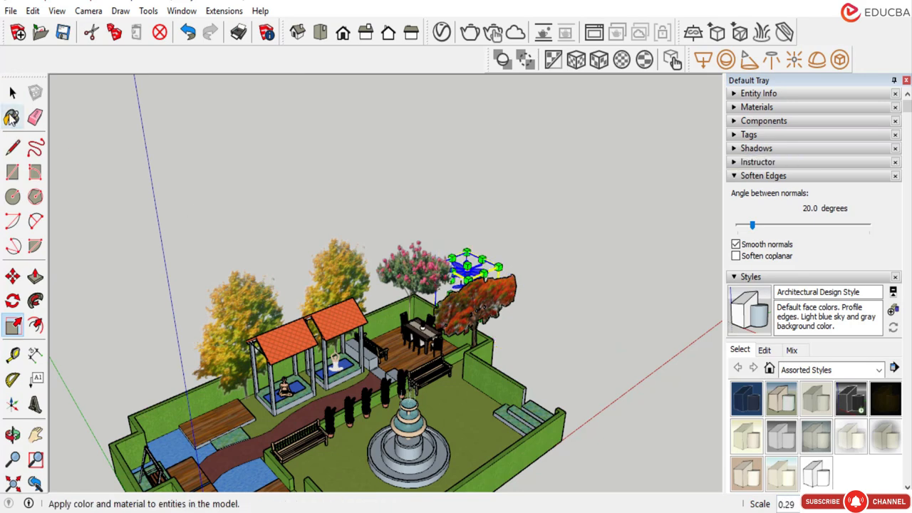
{"action": "left_click", "coordinate": [12, 93]}
Move the blue flower clear of the red tree to the open area outside the hedge near the steps.
{"action": "scroll", "coordinate": [459, 285], "scroll_direction": "up", "scroll_amount": 3}
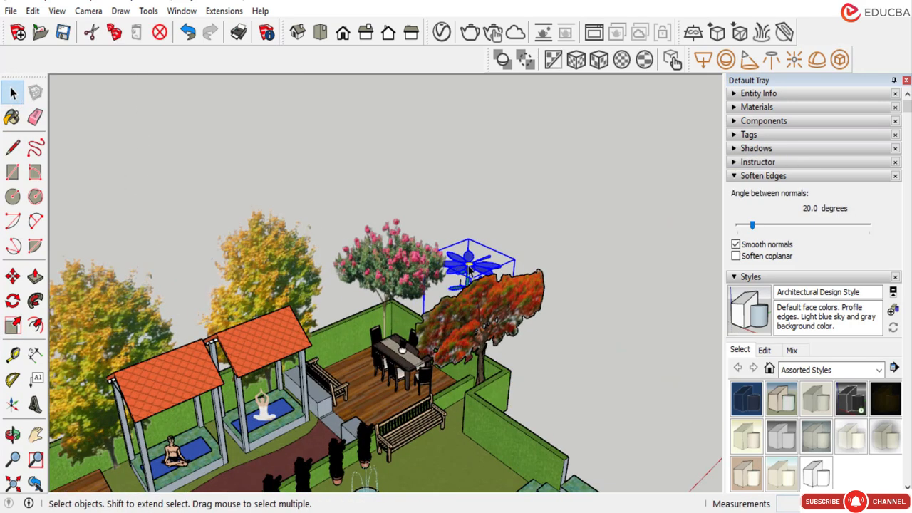
{"action": "left_click", "coordinate": [12, 276]}
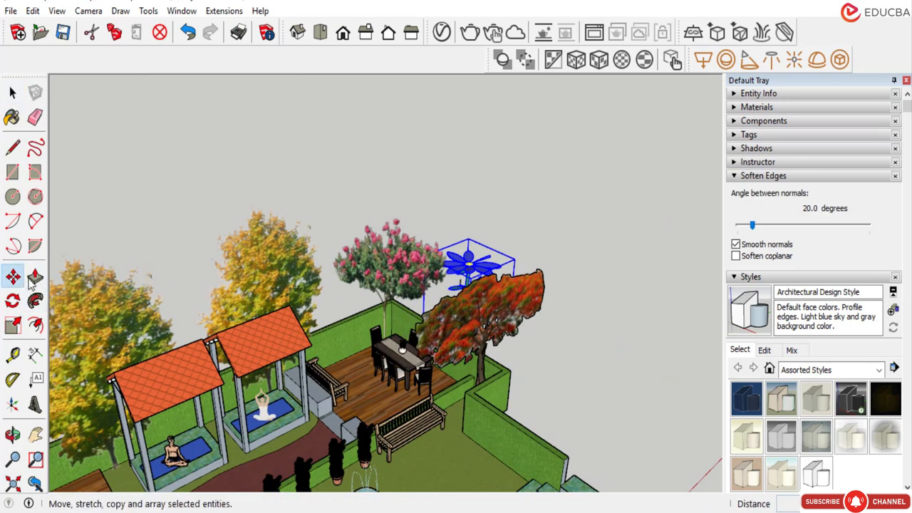
{"action": "left_click", "coordinate": [471, 264]}
{"action": "scroll", "coordinate": [411, 377], "scroll_direction": "up", "scroll_amount": 3}
{"action": "scroll", "coordinate": [431, 228], "scroll_direction": "down", "scroll_amount": 4}
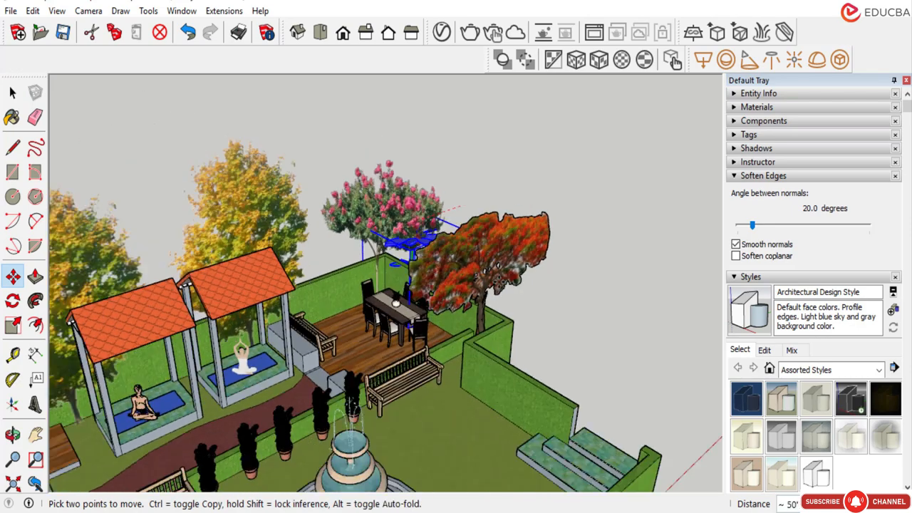
{"action": "left_click", "coordinate": [571, 249]}
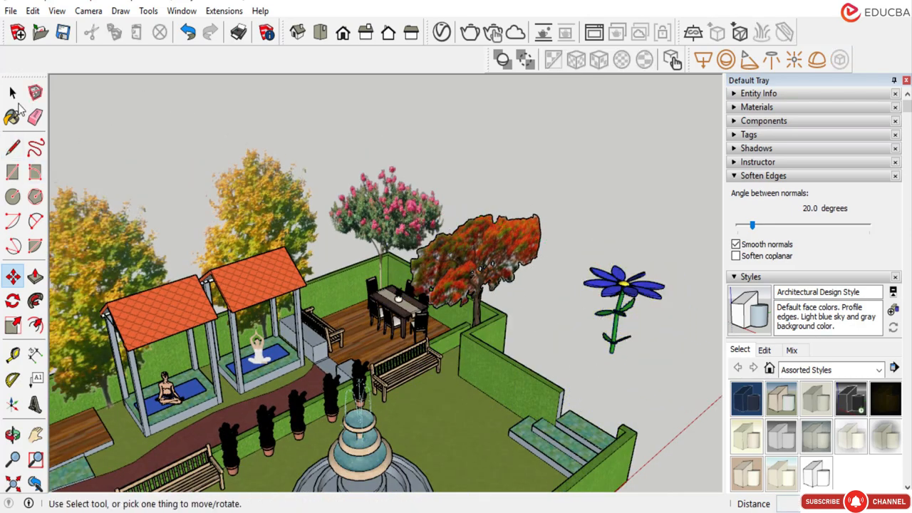
Scale the blue flower down further so that it is small compared with the hedge.
{"action": "key", "text": "space"}
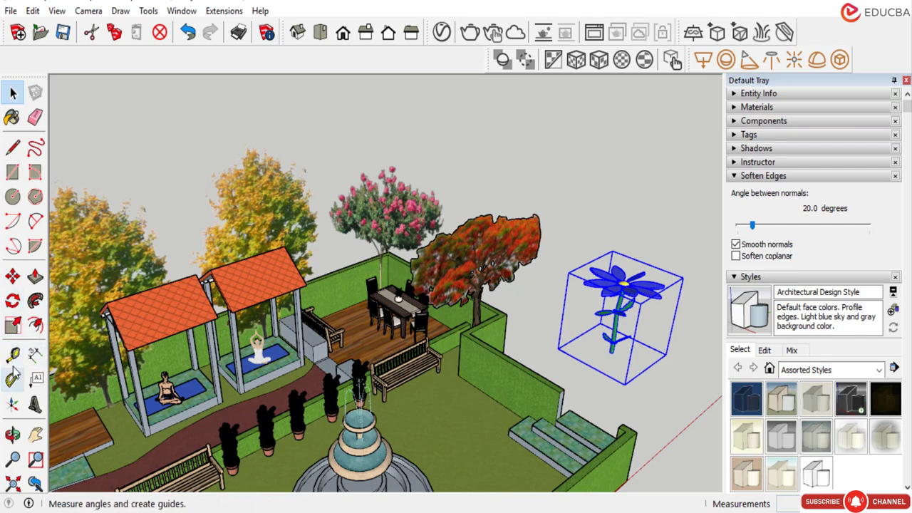
{"action": "left_click", "coordinate": [12, 325]}
{"action": "scroll", "coordinate": [605, 320], "scroll_direction": "up", "scroll_amount": 3}
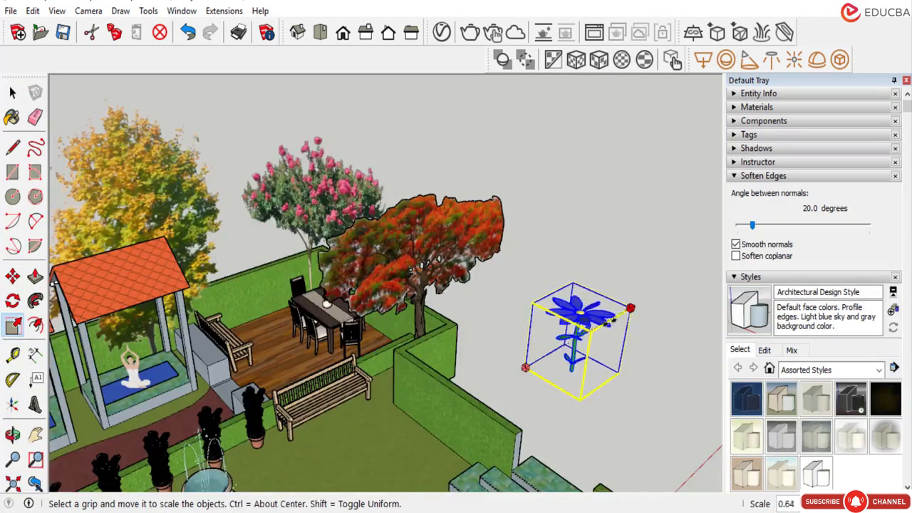
{"action": "left_click_drag", "start_coordinate": [631, 308], "coordinate": [525, 349]}
{"action": "scroll", "coordinate": [581, 342], "scroll_direction": "up", "scroll_amount": 3}
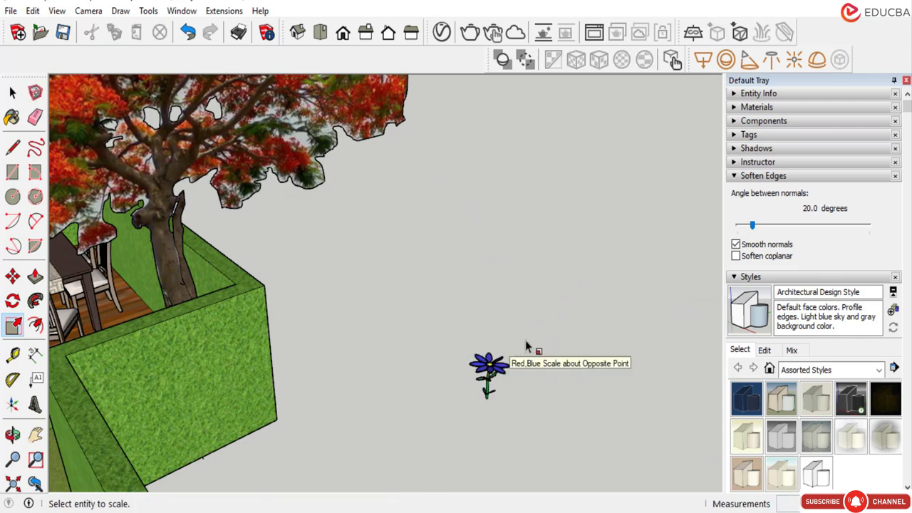
{"action": "left_click", "coordinate": [12, 93]}
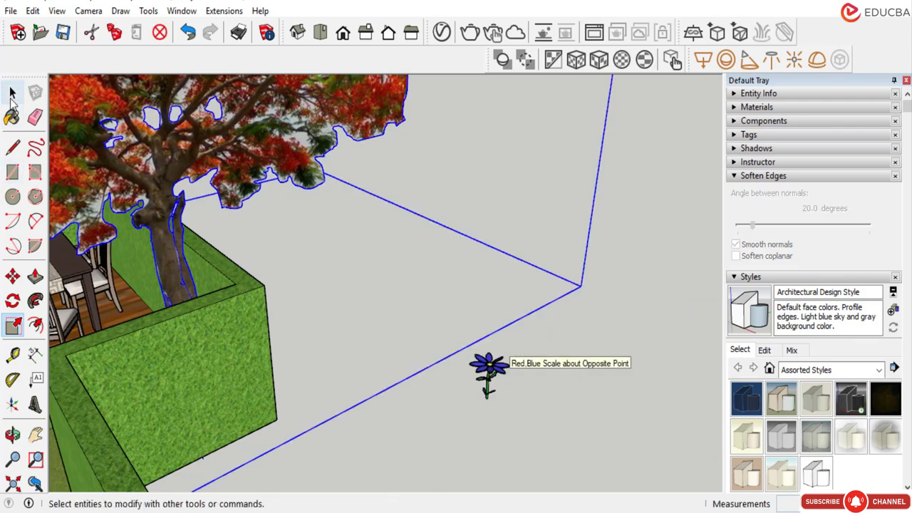
{"action": "left_click", "coordinate": [12, 278]}
{"action": "left_click_drag", "start_coordinate": [493, 380], "coordinate": [471, 396]}
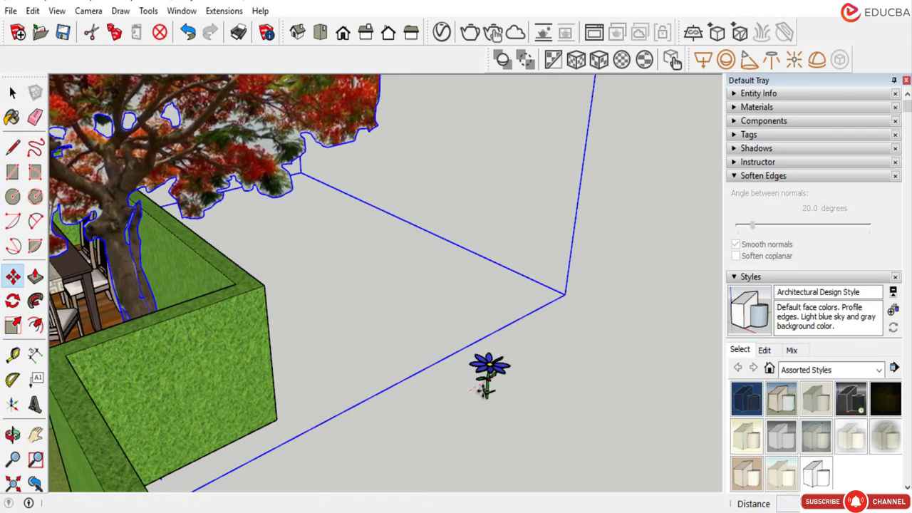
{"action": "key", "text": "ctrl+z"}
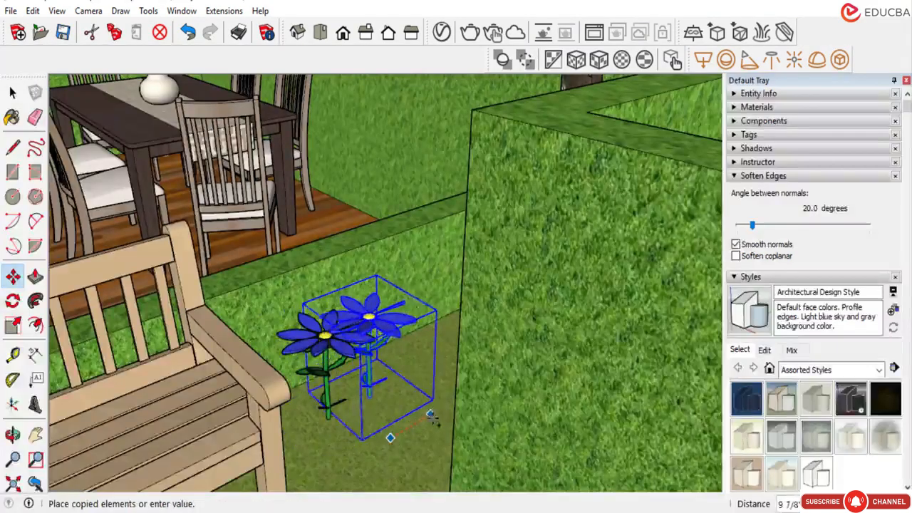
Place copies of the small blue flower on the lawn between the wooden bench and the hedge.
{"action": "middle_click_drag", "start_coordinate": [441, 405], "coordinate": [482, 389]}
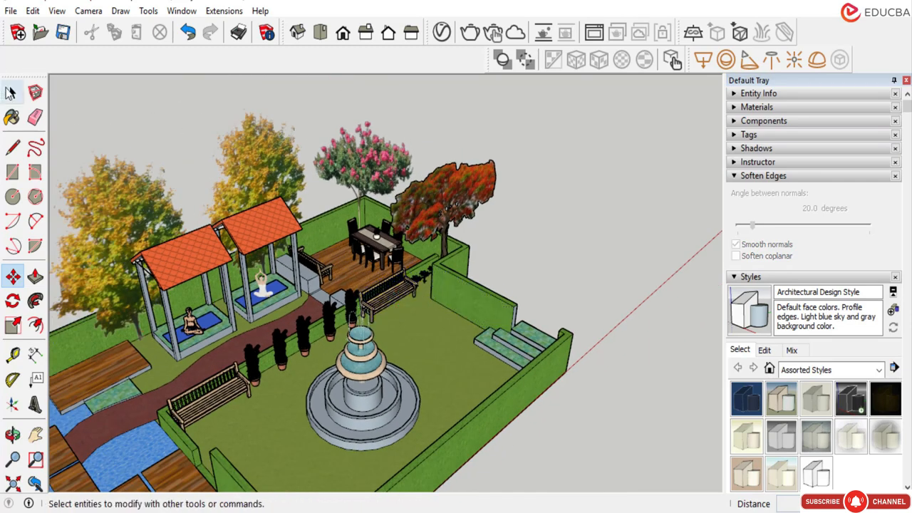
{"action": "key", "text": "space"}
{"action": "middle_click_drag", "start_coordinate": [381, 283], "coordinate": [325, 318]}
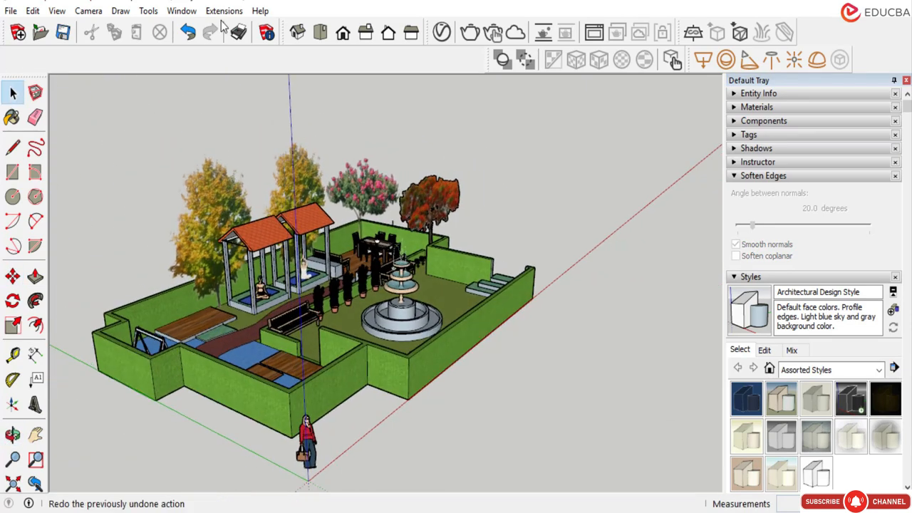
Find the Jazz Hands Dwarf Pink Loropetalum shrub among the 3D Warehouse flower plant results and load it directly into the model.
{"action": "left_click", "coordinate": [182, 10]}
{"action": "left_click", "coordinate": [211, 122]}
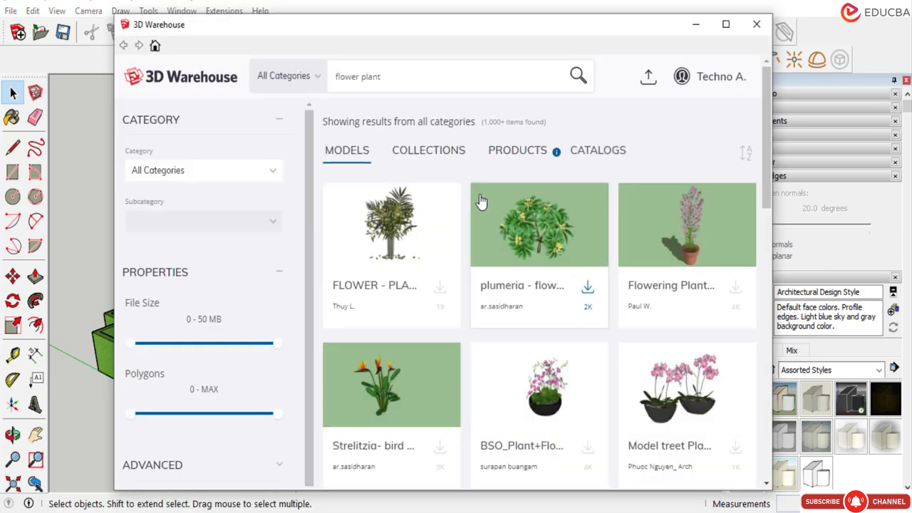
{"action": "scroll", "coordinate": [437, 271], "scroll_direction": "down", "scroll_amount": 2}
{"action": "scroll", "coordinate": [436, 271], "scroll_direction": "up", "scroll_amount": 2}
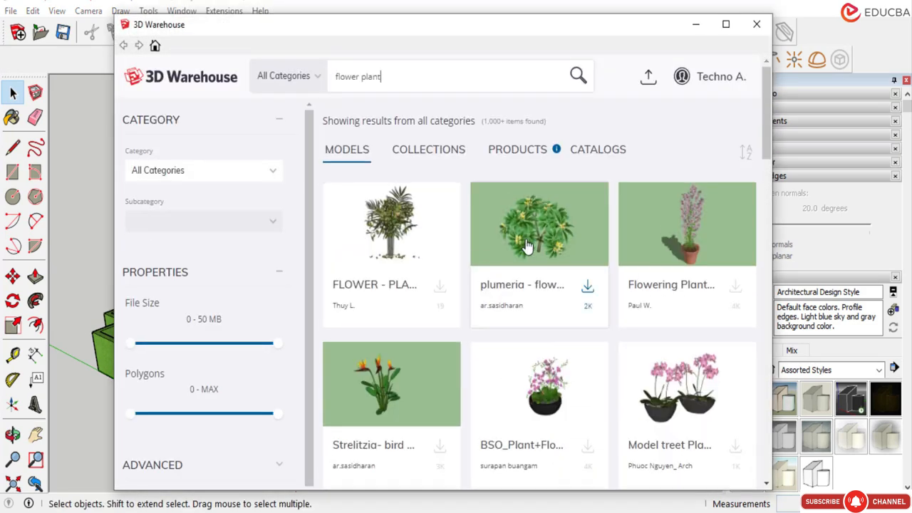
{"action": "scroll", "coordinate": [525, 244], "scroll_direction": "down", "scroll_amount": 2}
{"action": "scroll", "coordinate": [525, 245], "scroll_direction": "down", "scroll_amount": 4}
{"action": "scroll", "coordinate": [430, 307], "scroll_direction": "down", "scroll_amount": 9}
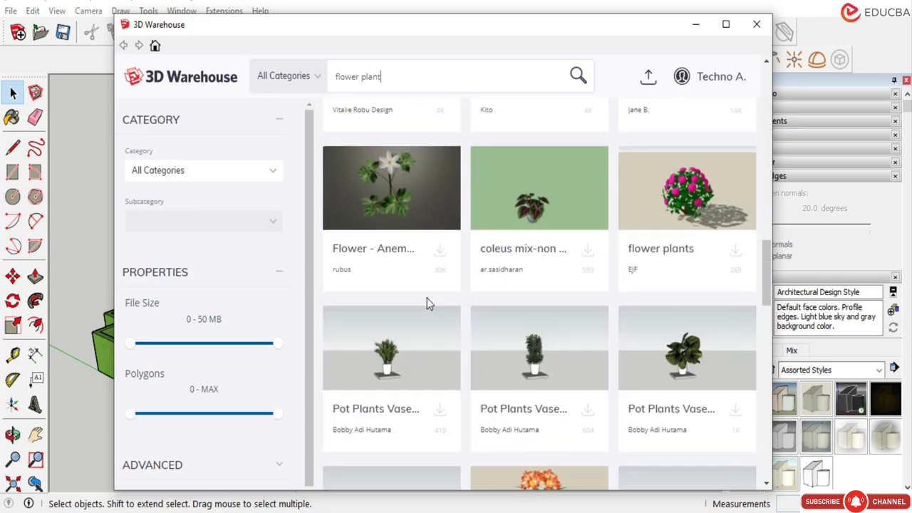
{"action": "scroll", "coordinate": [426, 298], "scroll_direction": "down", "scroll_amount": 4}
{"action": "scroll", "coordinate": [427, 299], "scroll_direction": "down", "scroll_amount": 3}
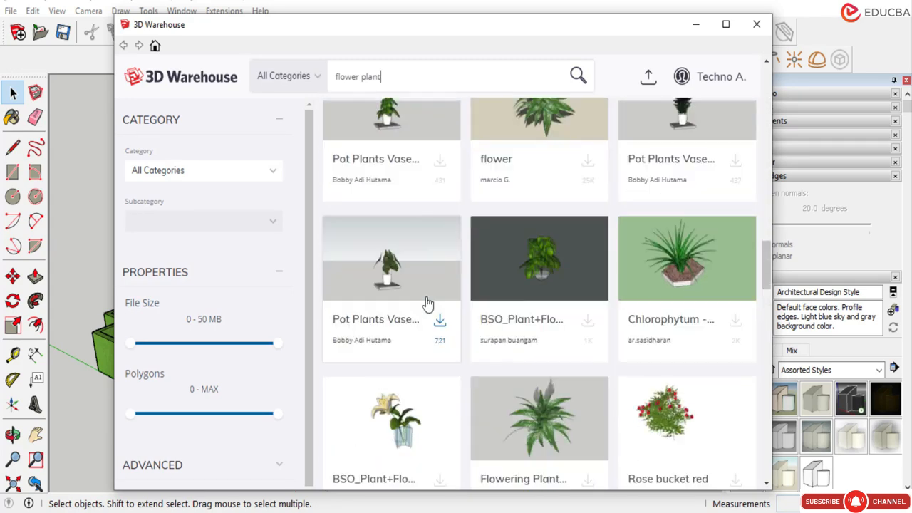
{"action": "scroll", "coordinate": [428, 303], "scroll_direction": "down", "scroll_amount": 8}
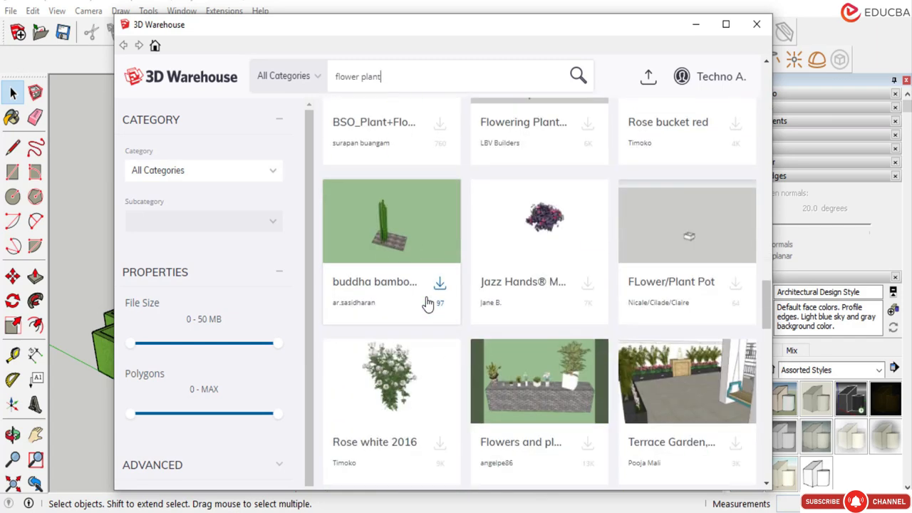
{"action": "left_click", "coordinate": [702, 381]}
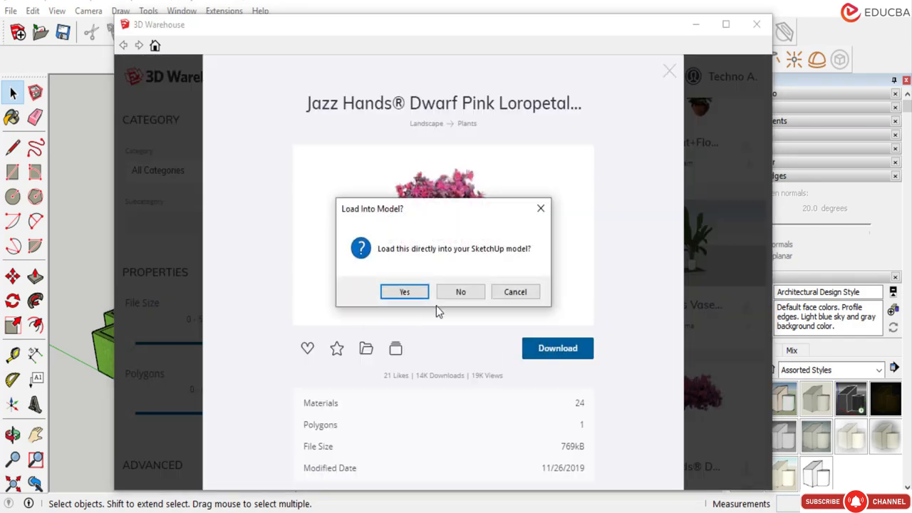
{"action": "left_click", "coordinate": [404, 292]}
Place the red flowering shrub on the lawn in front of the hedge, beside the wooden bench.
{"action": "scroll", "coordinate": [434, 267], "scroll_direction": "up", "scroll_amount": 5}
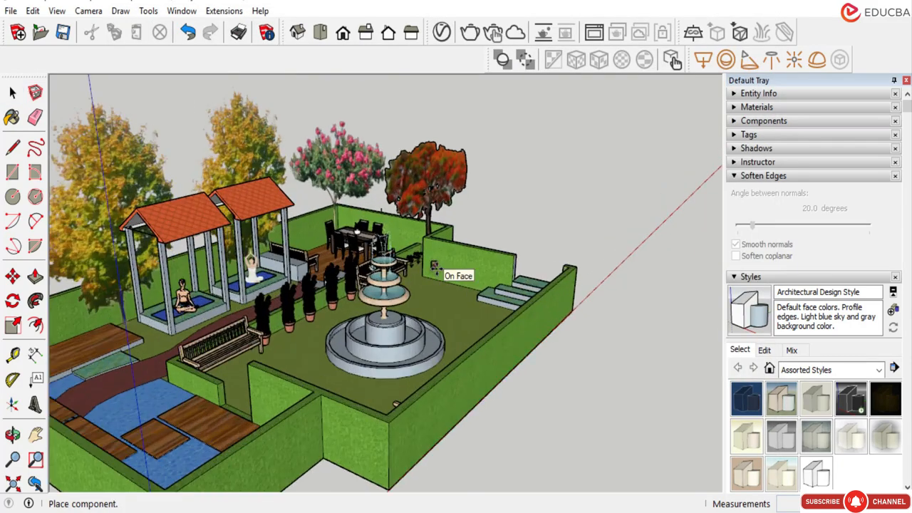
{"action": "scroll", "coordinate": [435, 267], "scroll_direction": "up", "scroll_amount": 10}
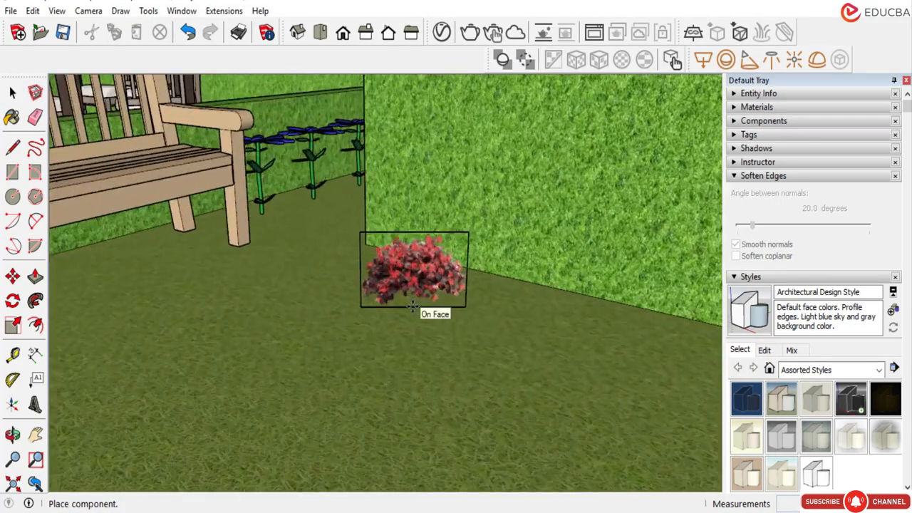
{"action": "left_click", "coordinate": [424, 285]}
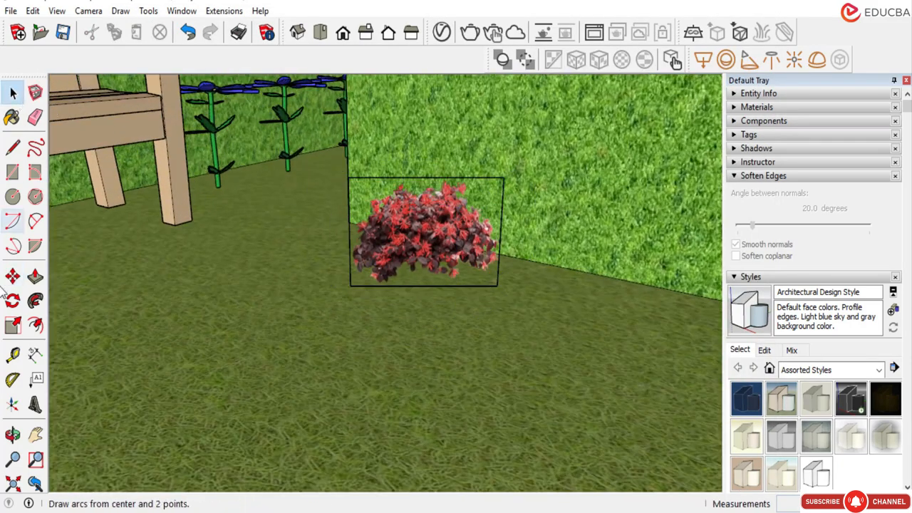
Scale the red shrub up and move it close to the end of the wooden bench.
{"action": "left_click", "coordinate": [13, 327]}
{"action": "left_click", "coordinate": [388, 253]}
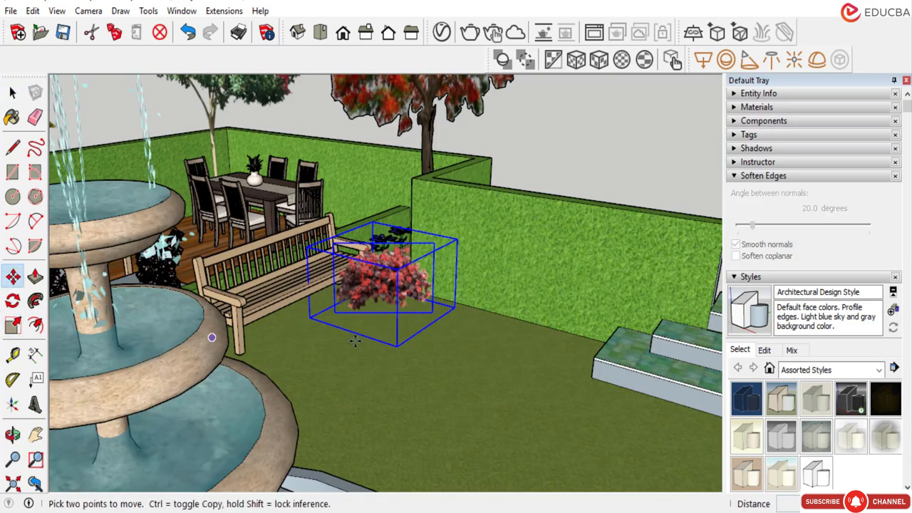
{"action": "scroll", "coordinate": [355, 341], "scroll_direction": "up", "scroll_amount": 5}
{"action": "left_click", "coordinate": [483, 404]}
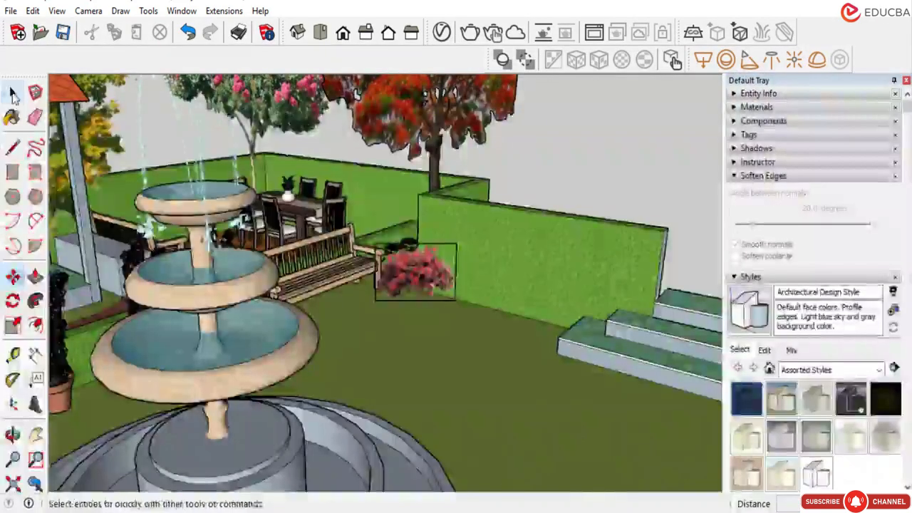
Copy the red shrub twice to form a row of three along the hedge towards the steps.
{"action": "key", "text": "space"}
{"action": "left_click", "coordinate": [458, 305]}
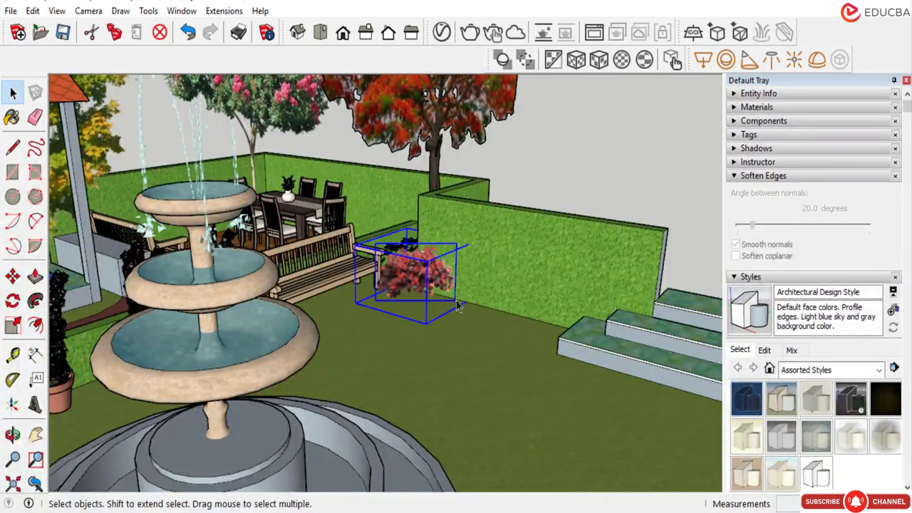
{"action": "left_click", "coordinate": [12, 278]}
{"action": "key", "text": "ctrl"}
{"action": "left_click", "coordinate": [419, 357]}
{"action": "scroll", "coordinate": [419, 356], "scroll_direction": "up", "scroll_amount": 3}
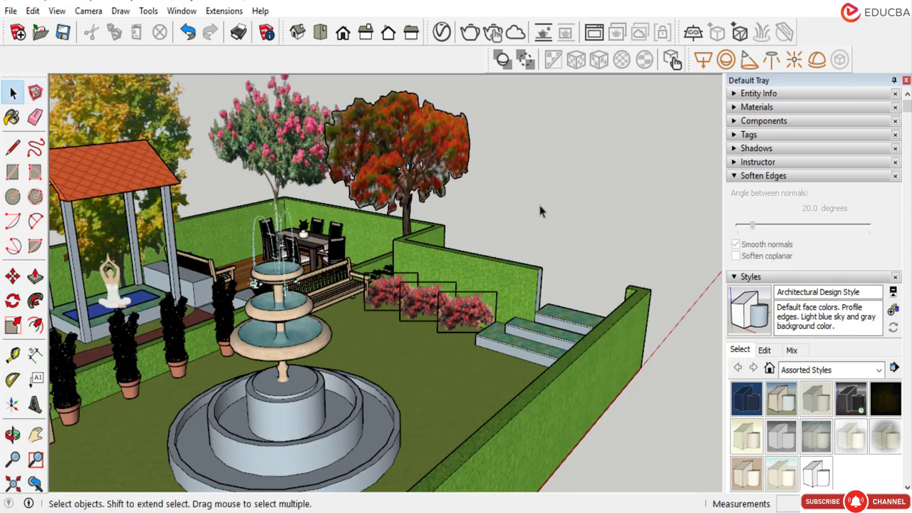
Open the shrub nearest the steps for editing, try to erase its upper border edge, and undo the erasure.
{"action": "scroll", "coordinate": [437, 304], "scroll_direction": "up", "scroll_amount": 3}
{"action": "double_click", "coordinate": [437, 304]}
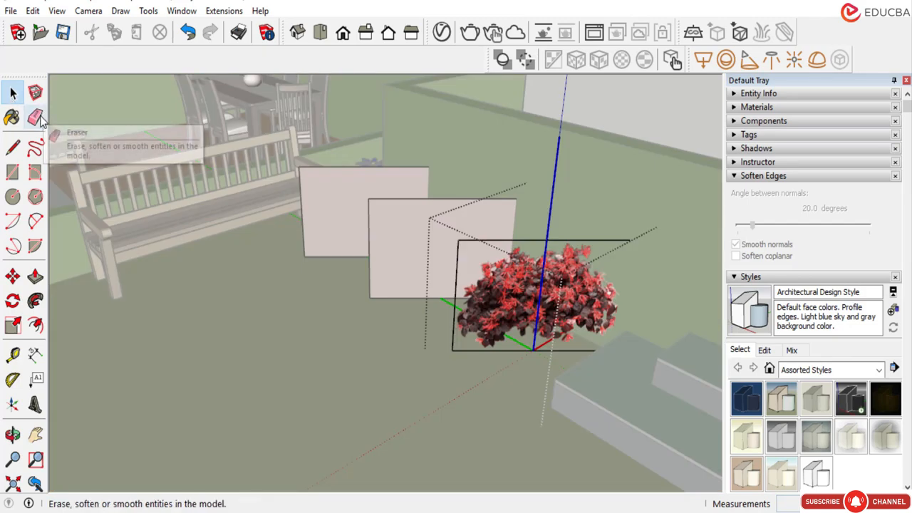
{"action": "left_click", "coordinate": [35, 117]}
{"action": "scroll", "coordinate": [471, 283], "scroll_direction": "up", "scroll_amount": 2}
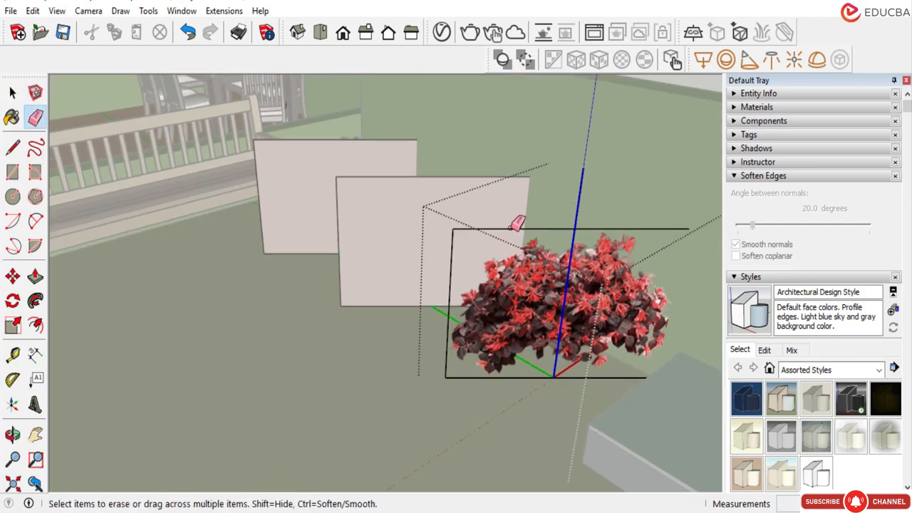
{"action": "left_click", "coordinate": [510, 228]}
{"action": "key", "text": "ctrl+z"}
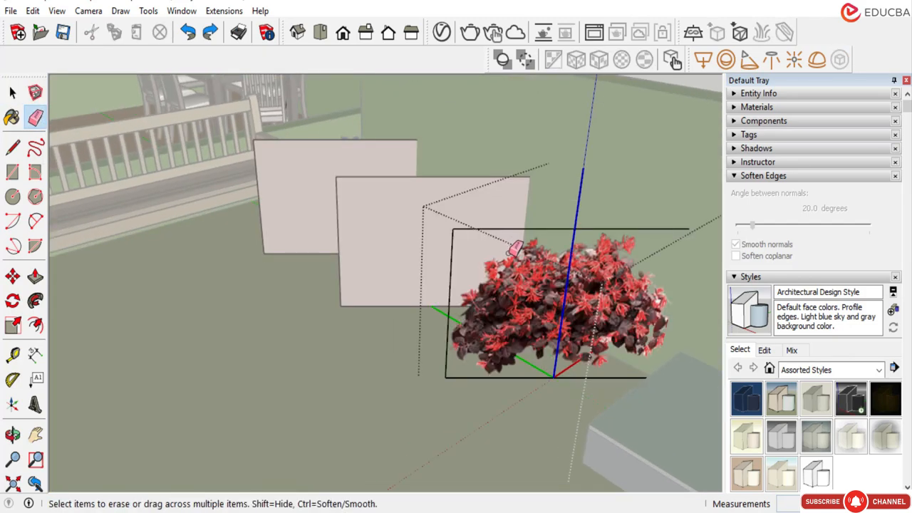
Try to remove the vertical border edge of the shrub by deleting it inside the component, and close the component.
{"action": "left_click", "coordinate": [12, 93]}
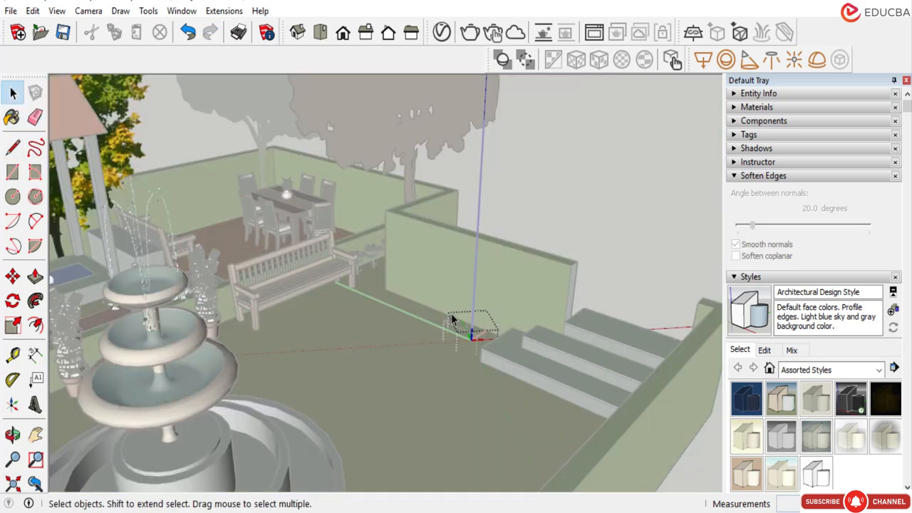
{"action": "key", "text": "ctrl+z"}
{"action": "scroll", "coordinate": [460, 302], "scroll_direction": "up", "scroll_amount": 2}
{"action": "scroll", "coordinate": [460, 302], "scroll_direction": "up", "scroll_amount": 1}
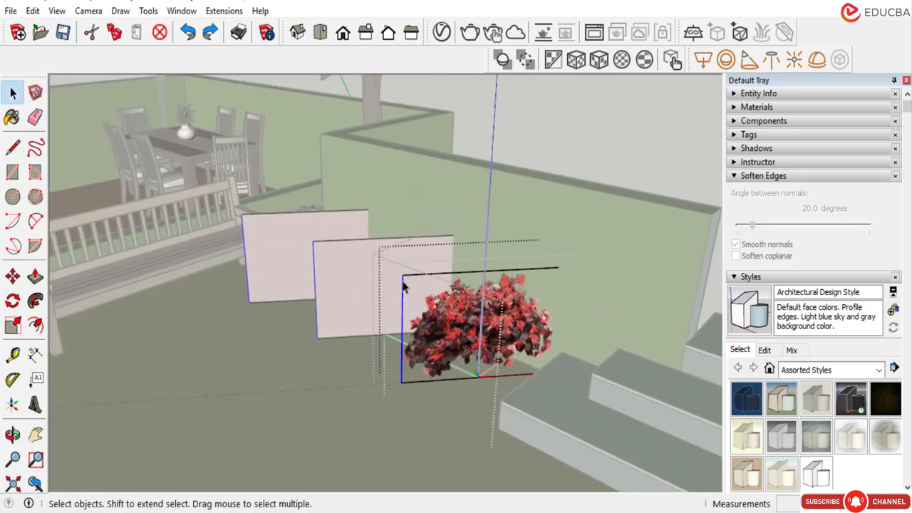
{"action": "key", "text": "Delete"}
{"action": "scroll", "coordinate": [396, 314], "scroll_direction": "down", "scroll_amount": 4}
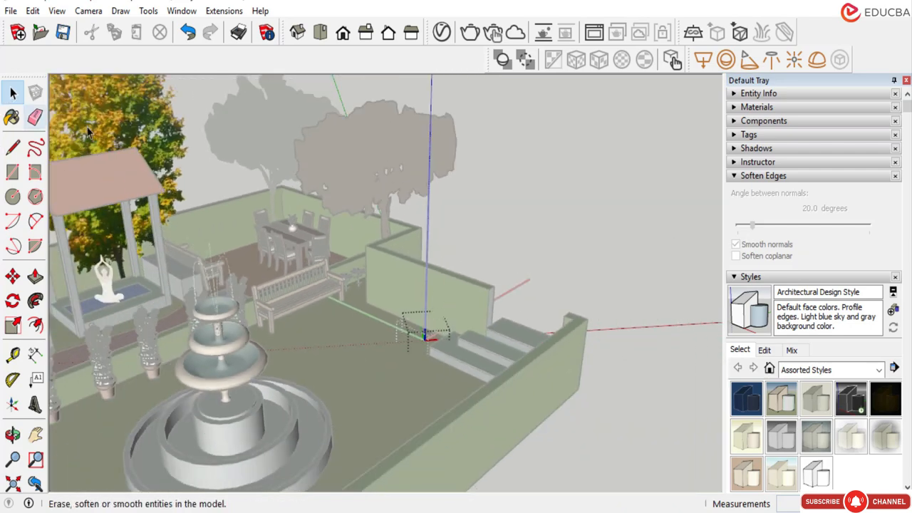
{"action": "left_click", "coordinate": [496, 130]}
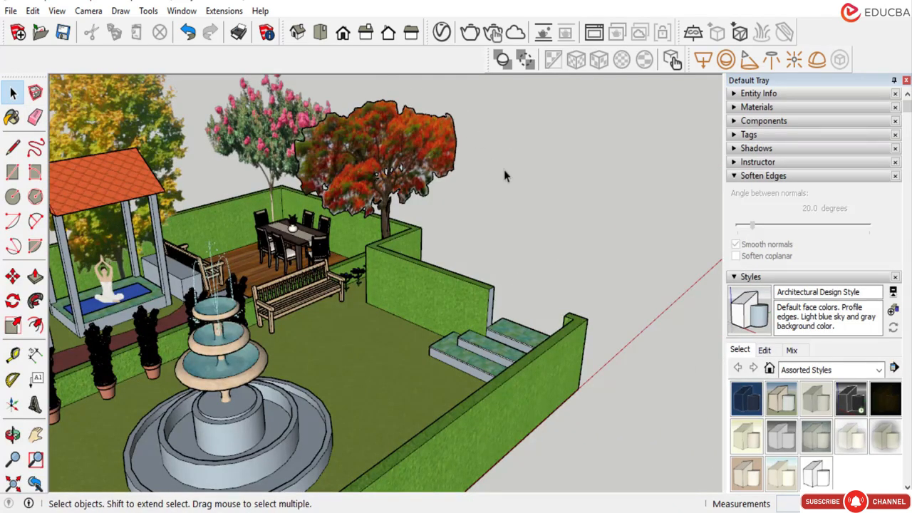
Find the white-and-yellow "A Random Flowering Plant" in a pot among the 3D Warehouse flower plant results and load it into the model.
{"action": "scroll", "coordinate": [362, 278], "scroll_direction": "down", "scroll_amount": 3}
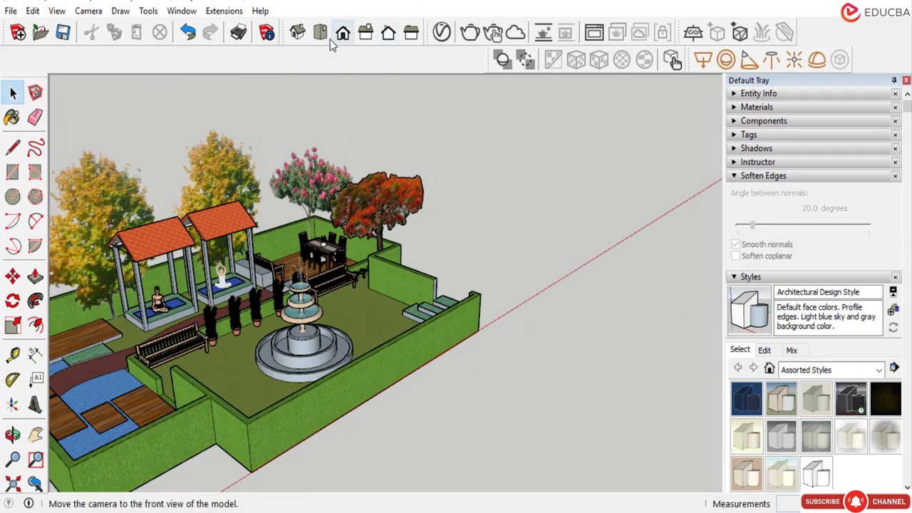
{"action": "left_click", "coordinate": [182, 10]}
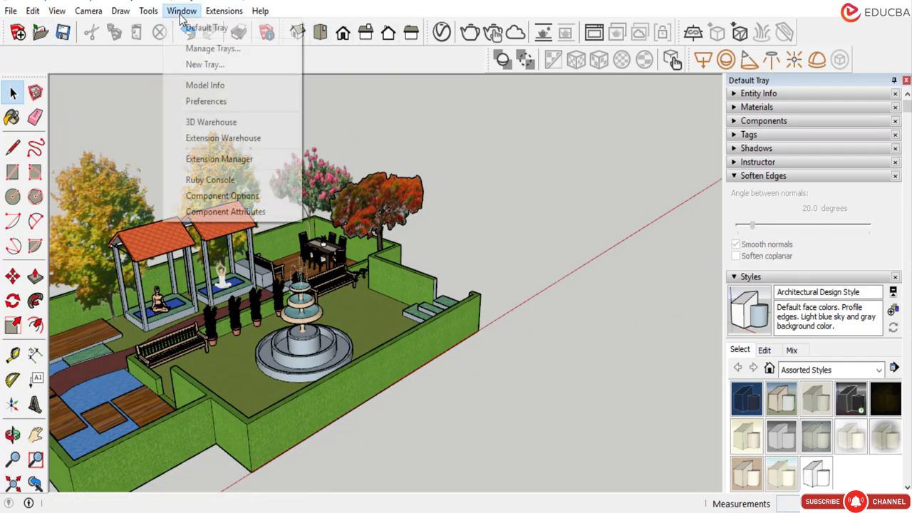
{"action": "left_click", "coordinate": [203, 121]}
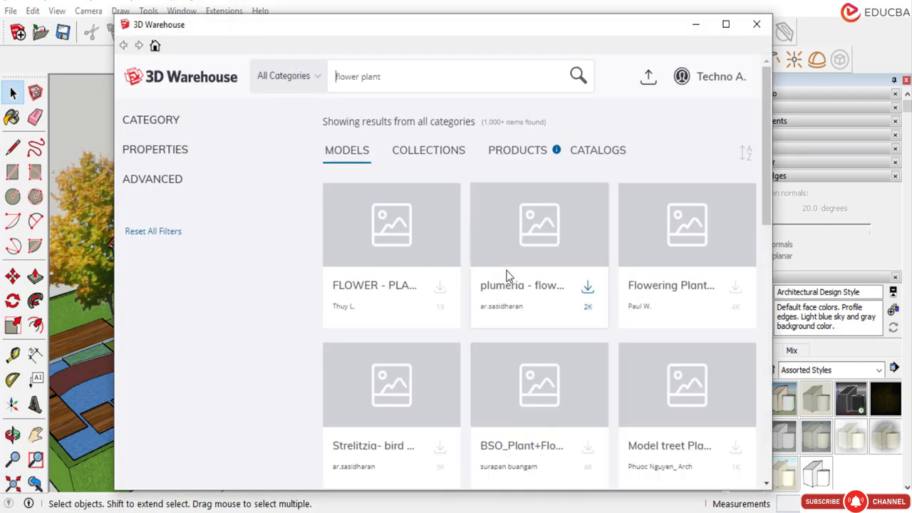
{"action": "scroll", "coordinate": [470, 350], "scroll_direction": "down", "scroll_amount": 7}
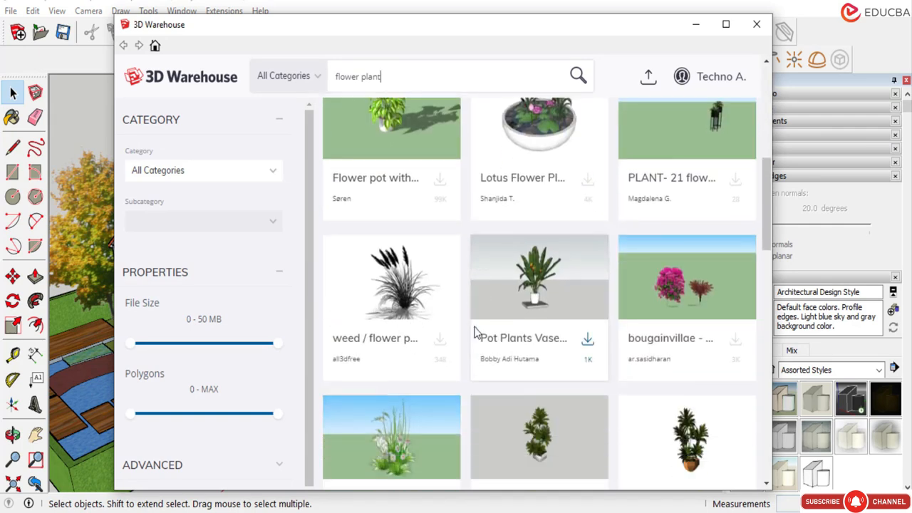
{"action": "scroll", "coordinate": [476, 328], "scroll_direction": "down", "scroll_amount": 8}
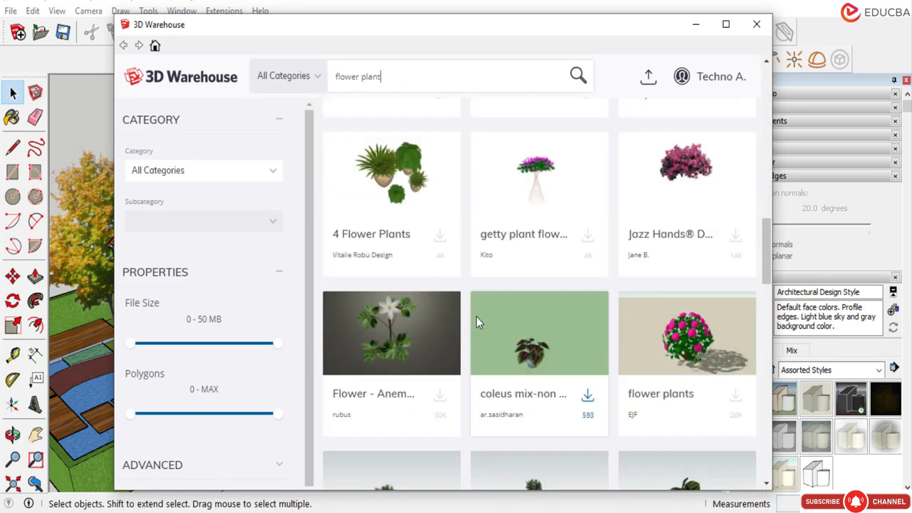
{"action": "scroll", "coordinate": [478, 322], "scroll_direction": "down", "scroll_amount": 5}
{"action": "left_click", "coordinate": [554, 249]}
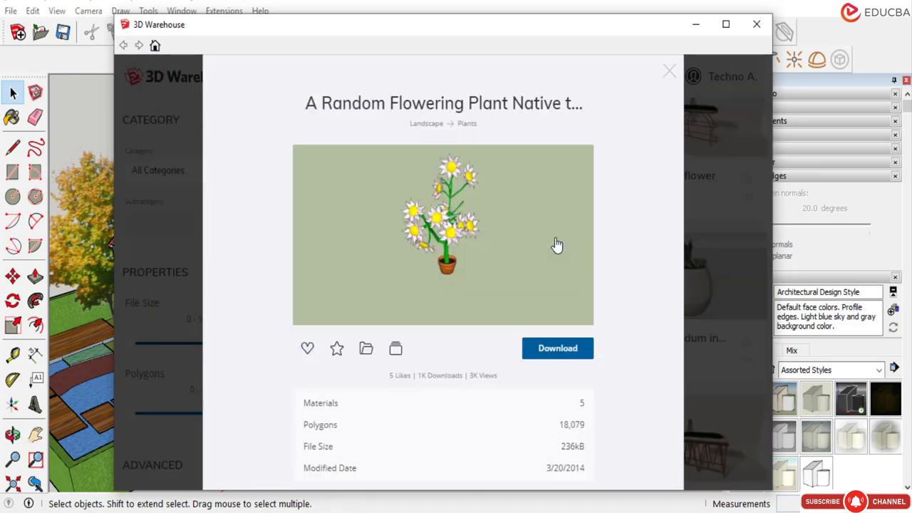
{"action": "left_click", "coordinate": [555, 352]}
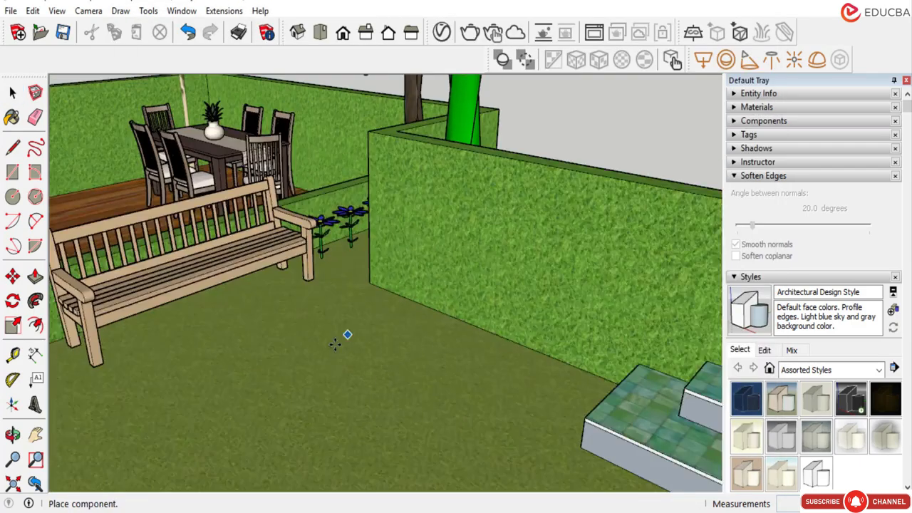
Place the potted white flower plant on the lawn between the fountain and the steps.
{"action": "scroll", "coordinate": [316, 362], "scroll_direction": "down", "scroll_amount": 5}
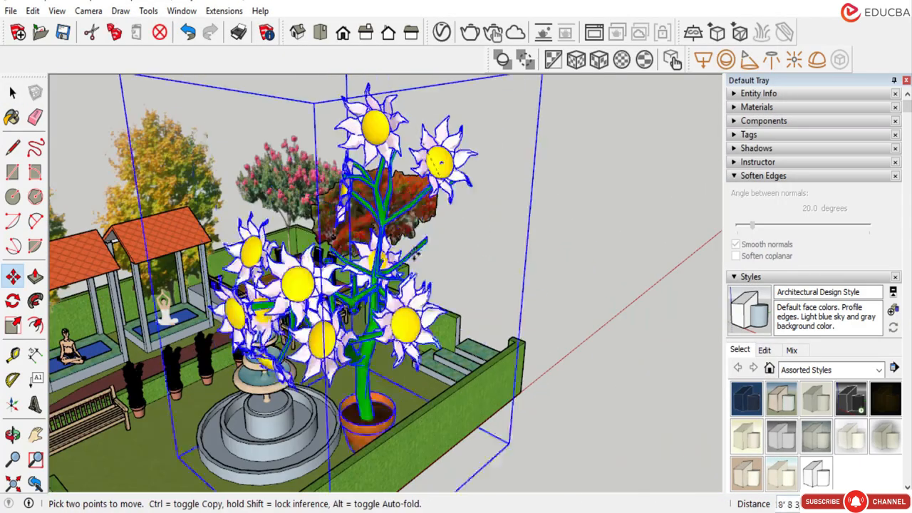
{"action": "scroll", "coordinate": [418, 178], "scroll_direction": "up", "scroll_amount": 3}
{"action": "left_click", "coordinate": [442, 144]}
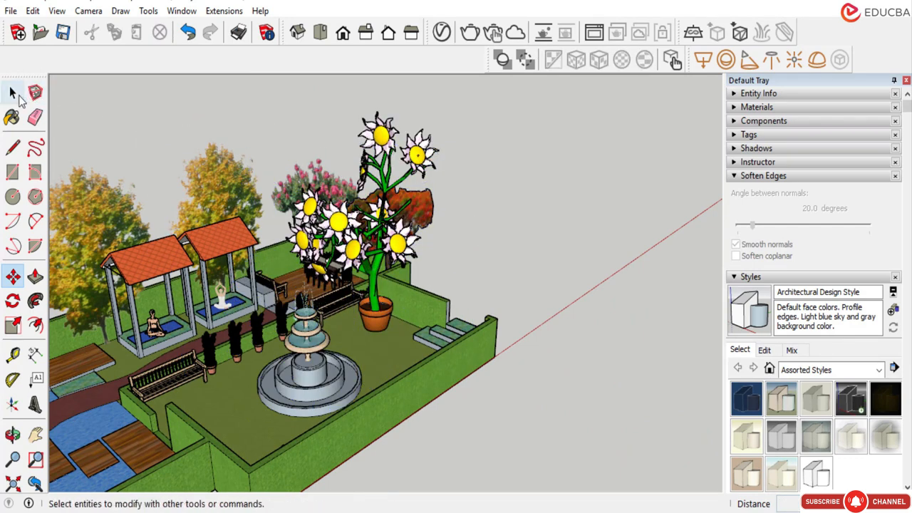
Scale the potted white flower plant down uniformly from a corner until it is small compared with the trees.
{"action": "left_click", "coordinate": [15, 95]}
{"action": "left_click", "coordinate": [321, 232]}
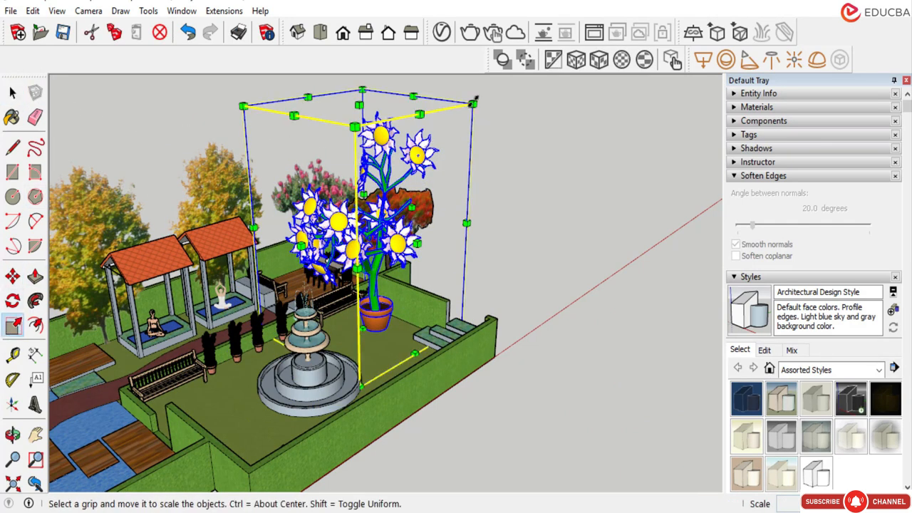
{"action": "left_click_drag", "start_coordinate": [470, 105], "coordinate": [218, 349]}
{"action": "scroll", "coordinate": [389, 201], "scroll_direction": "up", "scroll_amount": 3}
{"action": "scroll", "coordinate": [312, 266], "scroll_direction": "up", "scroll_amount": 2}
{"action": "left_click", "coordinate": [455, 247]}
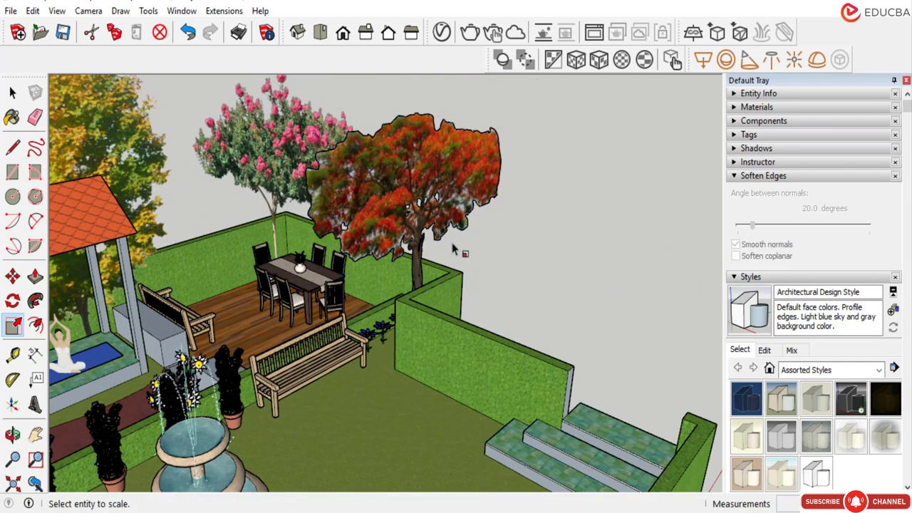
Move the potted white flower plant from behind the fountain to the lawn between the bench end and the hedge.
{"action": "scroll", "coordinate": [449, 244], "scroll_direction": "down", "scroll_amount": 3}
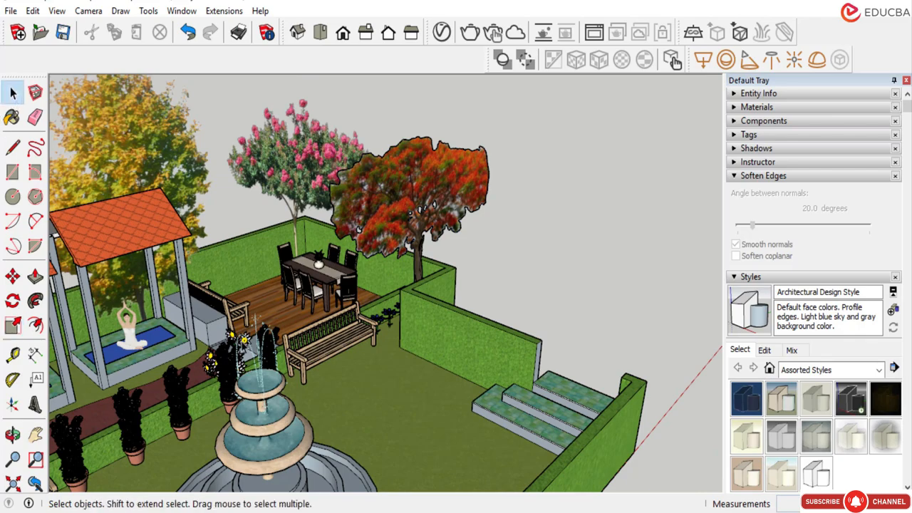
{"action": "left_click", "coordinate": [236, 373]}
{"action": "left_click", "coordinate": [13, 275]}
{"action": "left_click", "coordinate": [228, 382]}
{"action": "scroll", "coordinate": [317, 333], "scroll_direction": "up", "scroll_amount": 4}
{"action": "middle_click_drag", "start_coordinate": [399, 328], "coordinate": [320, 324]}
{"action": "left_click", "coordinate": [627, 352]}
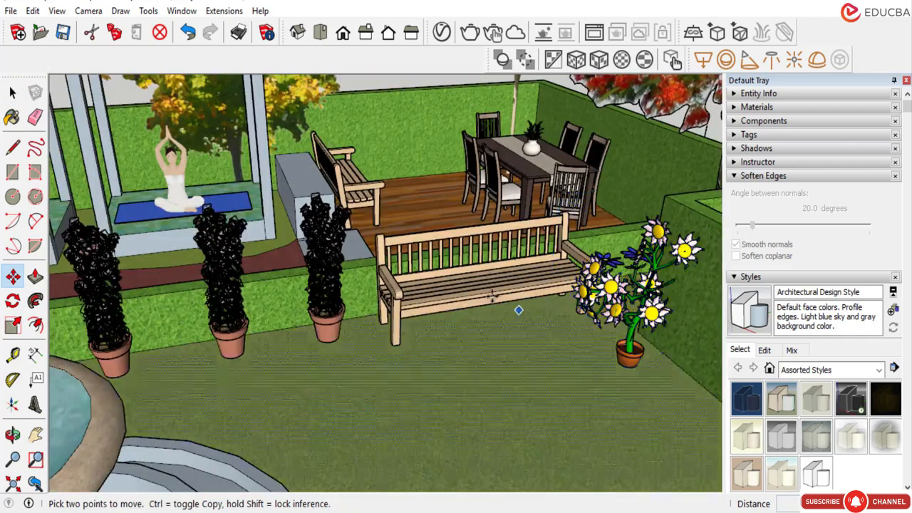
{"action": "scroll", "coordinate": [441, 324], "scroll_direction": "down", "scroll_amount": 2}
{"action": "scroll", "coordinate": [441, 326], "scroll_direction": "up", "scroll_amount": 2}
{"action": "middle_click_drag", "start_coordinate": [442, 299], "coordinate": [439, 265]}
{"action": "scroll", "coordinate": [441, 246], "scroll_direction": "down", "scroll_amount": 2}
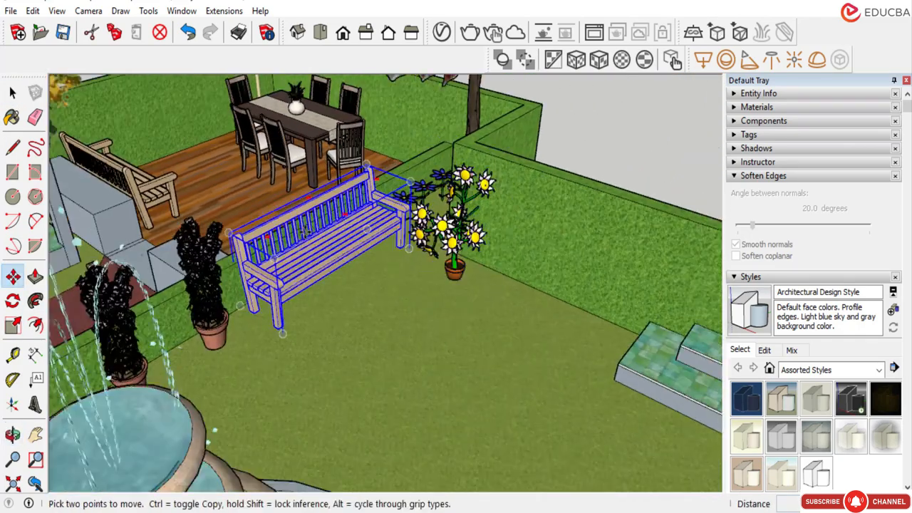
{"action": "scroll", "coordinate": [305, 235], "scroll_direction": "down", "scroll_amount": 3}
{"action": "key", "text": "space"}
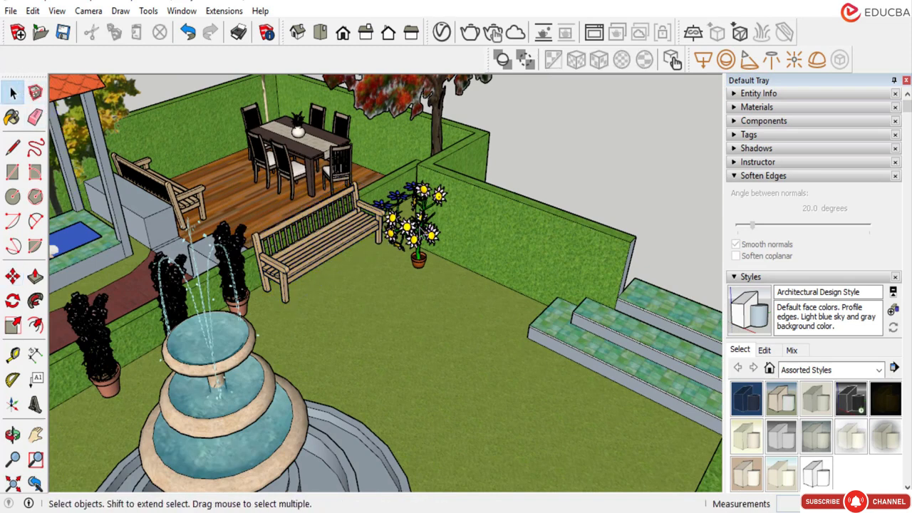
Copy the potted white flower plant twice to form an evenly spaced row along the hedge towards the steps.
{"action": "left_click", "coordinate": [417, 248]}
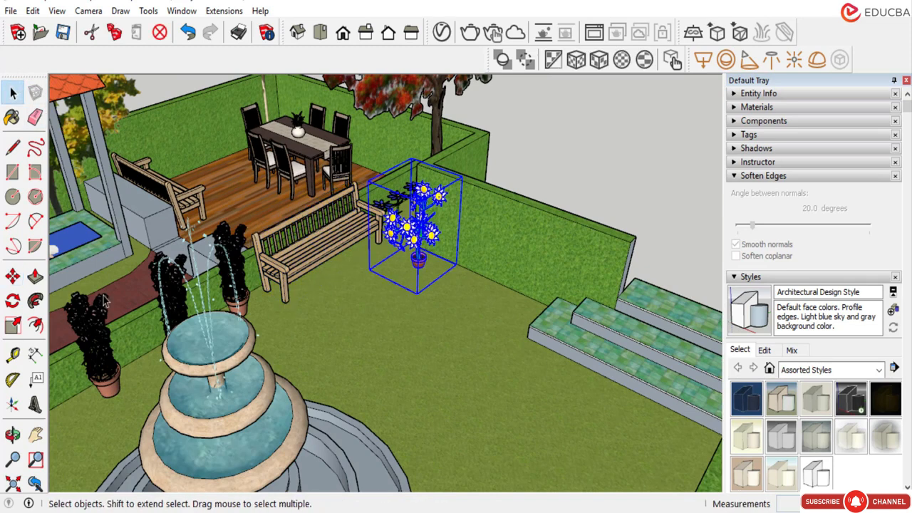
{"action": "key", "text": "ctrl"}
{"action": "left_click", "coordinate": [356, 330]}
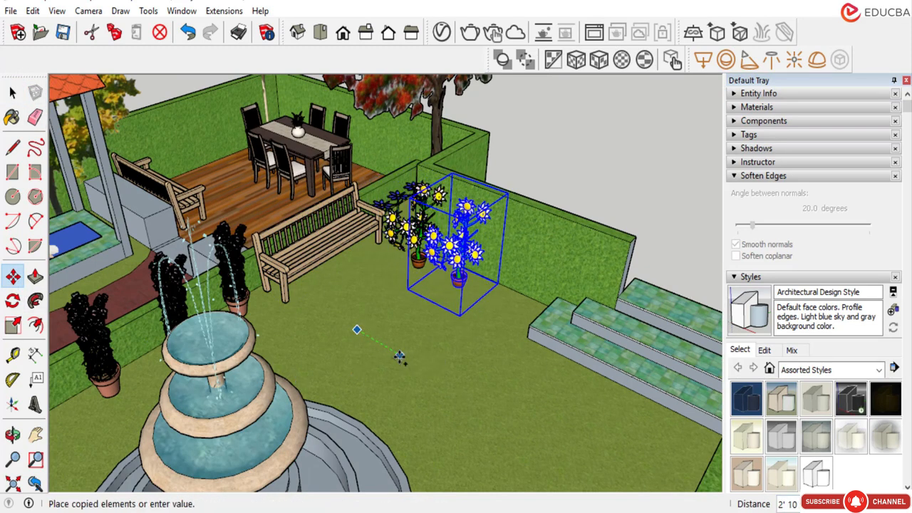
{"action": "key", "text": "ctrl"}
{"action": "left_click", "coordinate": [407, 362]}
{"action": "left_click", "coordinate": [462, 394]}
Examine the whole garden, the new row of potted flowers and the dining deck from several angles and distances.
{"action": "scroll", "coordinate": [373, 315], "scroll_direction": "down", "scroll_amount": 5}
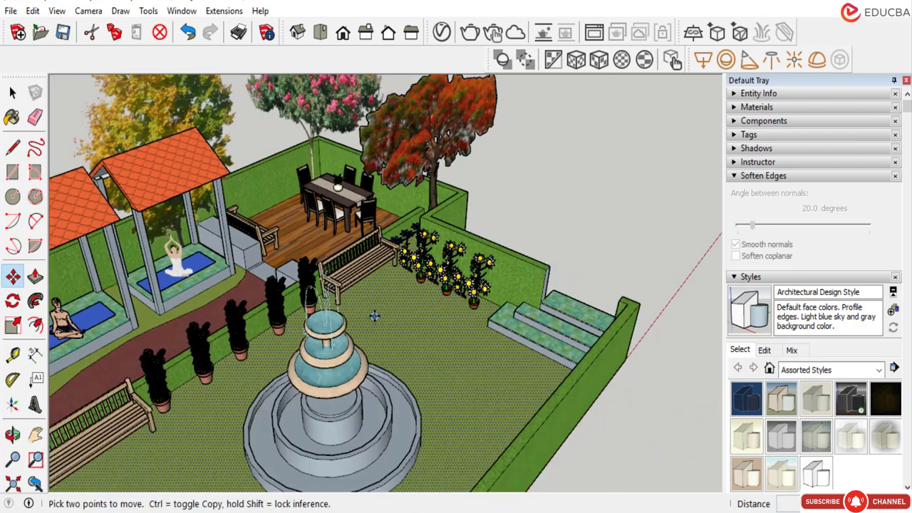
{"action": "middle_click_drag", "start_coordinate": [421, 292], "coordinate": [519, 122]}
{"action": "scroll", "coordinate": [498, 189], "scroll_direction": "down", "scroll_amount": 5}
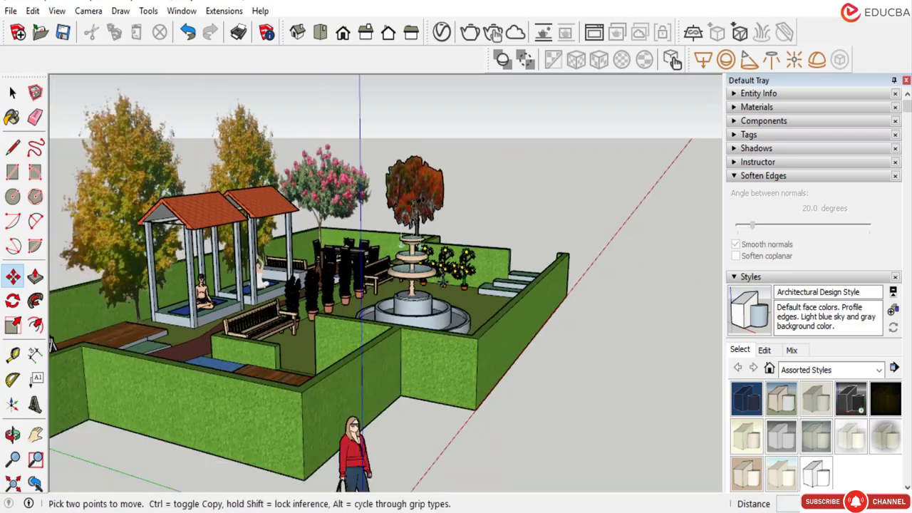
{"action": "middle_click_drag", "start_coordinate": [428, 278], "coordinate": [310, 337]}
{"action": "scroll", "coordinate": [388, 262], "scroll_direction": "down", "scroll_amount": 3}
{"action": "scroll", "coordinate": [231, 316], "scroll_direction": "up", "scroll_amount": 2}
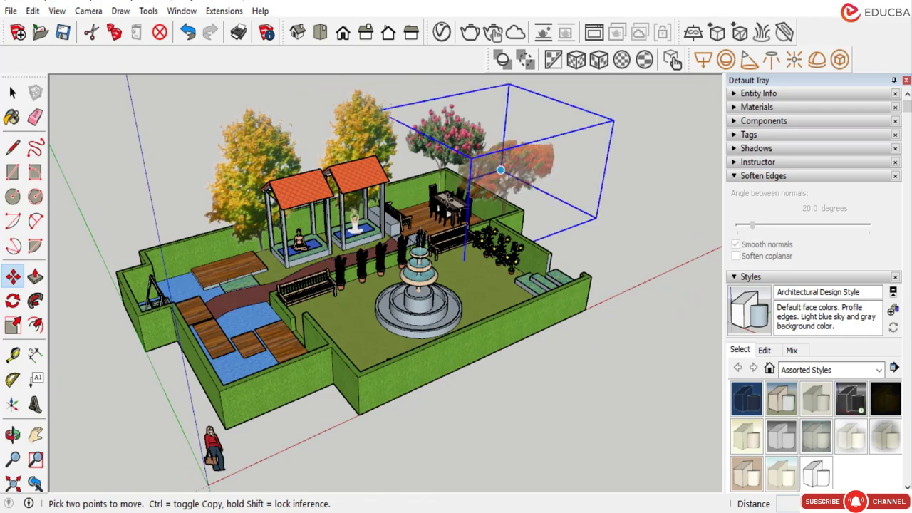
{"action": "scroll", "coordinate": [456, 189], "scroll_direction": "up", "scroll_amount": 6}
{"action": "scroll", "coordinate": [471, 173], "scroll_direction": "down", "scroll_amount": 2}
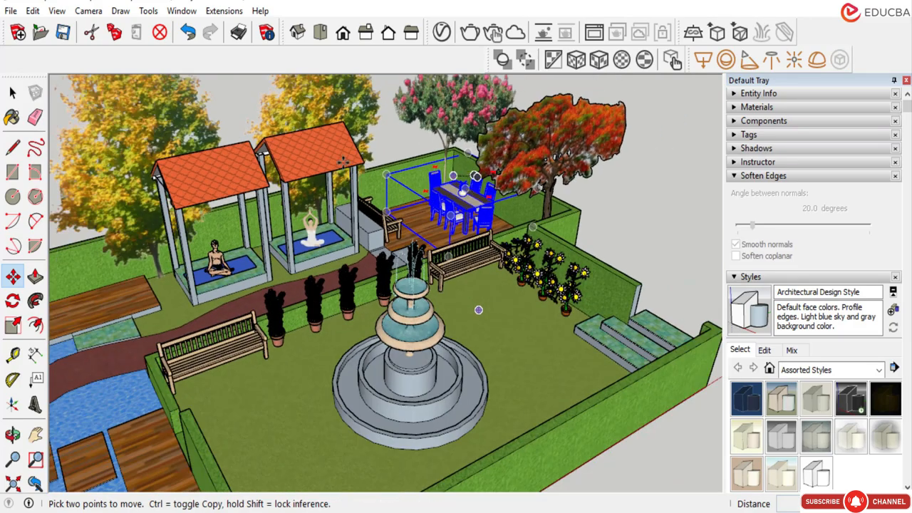
{"action": "key", "text": "space"}
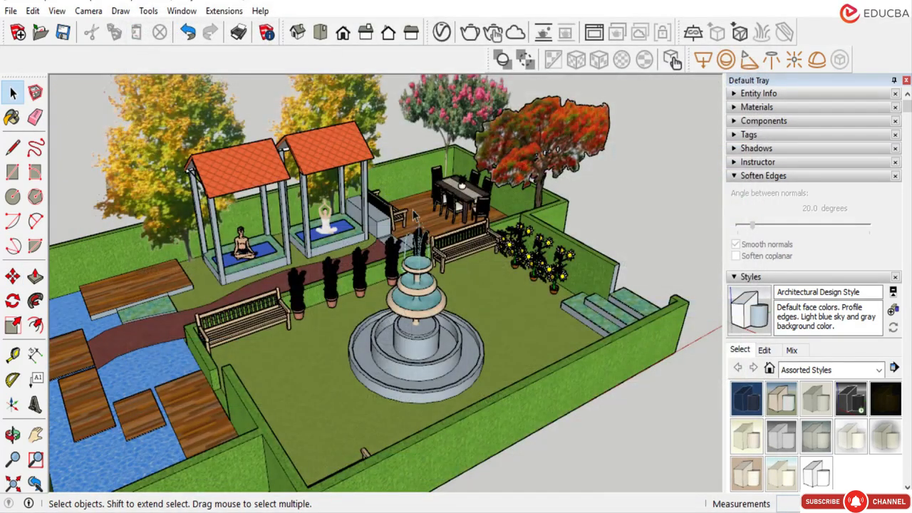
{"action": "scroll", "coordinate": [414, 215], "scroll_direction": "up", "scroll_amount": 8}
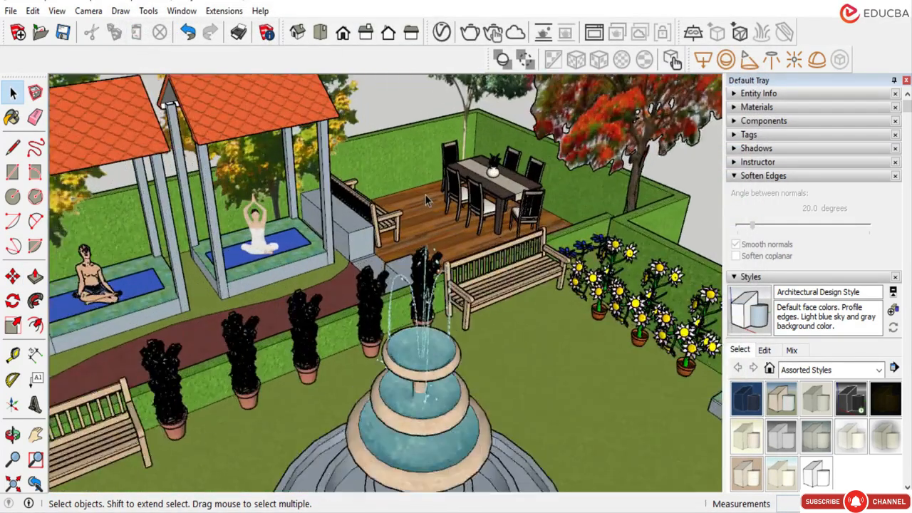
{"action": "scroll", "coordinate": [440, 217], "scroll_direction": "down", "scroll_amount": 4}
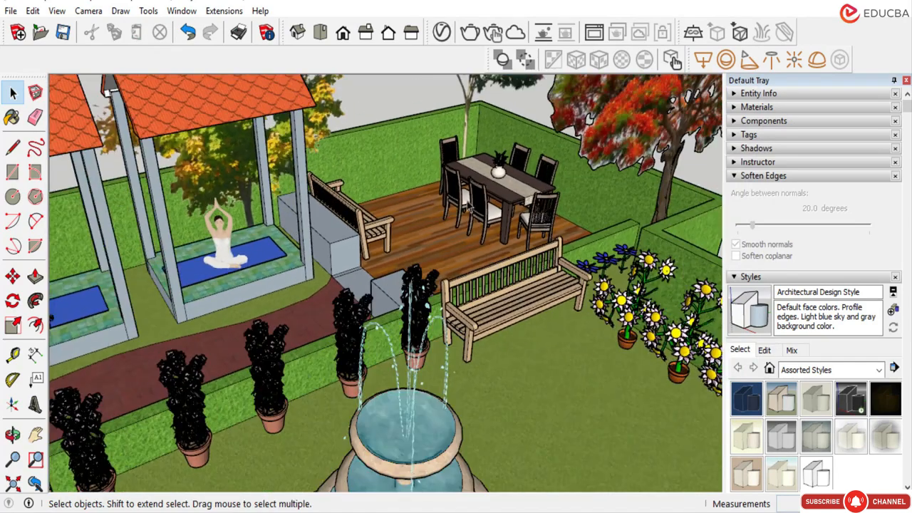
{"action": "scroll", "coordinate": [471, 199], "scroll_direction": "up", "scroll_amount": 3}
{"action": "scroll", "coordinate": [372, 213], "scroll_direction": "down", "scroll_amount": 5}
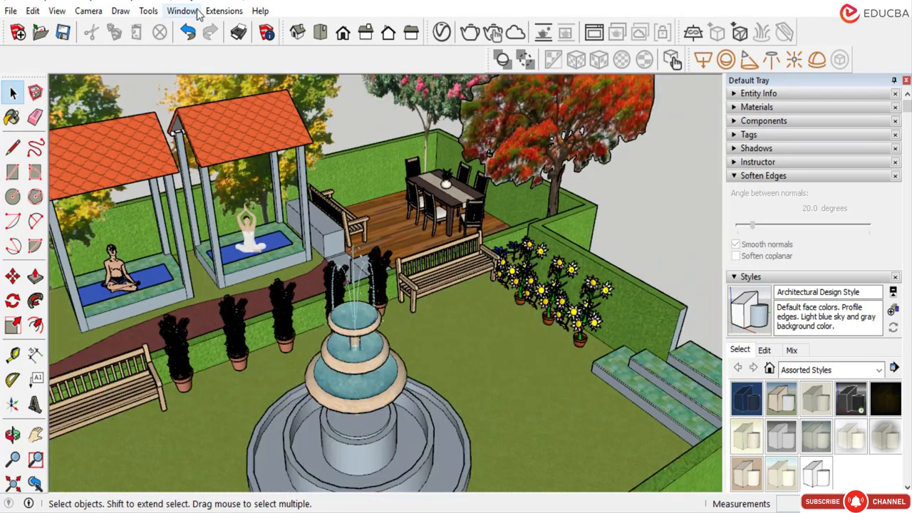
Find the pink-blossomed "flower plants" bush among the 3D Warehouse flower plant results and load it into the model.
{"action": "left_click", "coordinate": [196, 10]}
{"action": "mouse_move", "coordinate": [230, 15]}
{"action": "mouse_move", "coordinate": [184, 11]}
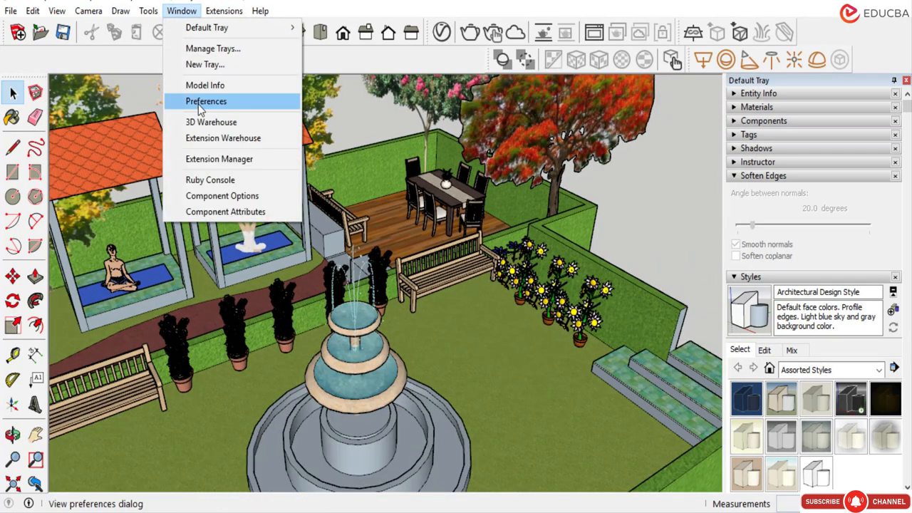
{"action": "left_click", "coordinate": [213, 118]}
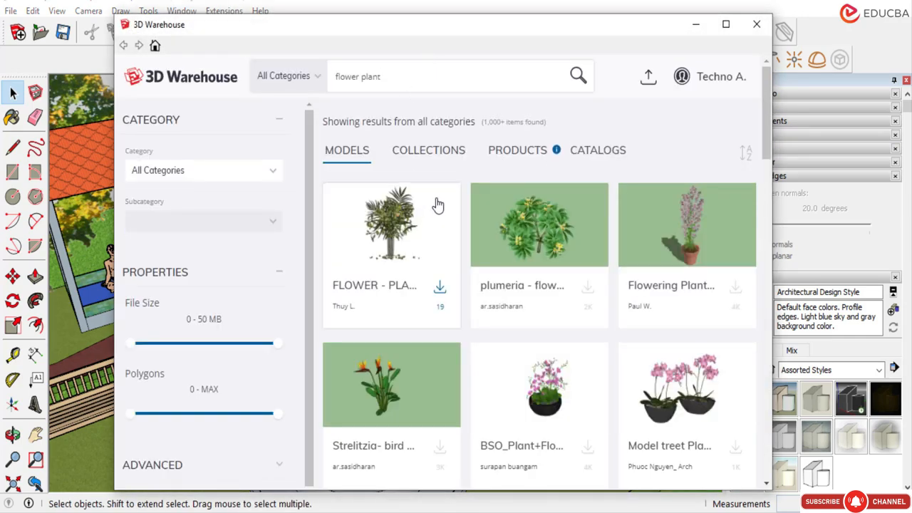
{"action": "scroll", "coordinate": [438, 206], "scroll_direction": "down", "scroll_amount": 4}
{"action": "scroll", "coordinate": [443, 255], "scroll_direction": "up", "scroll_amount": 3}
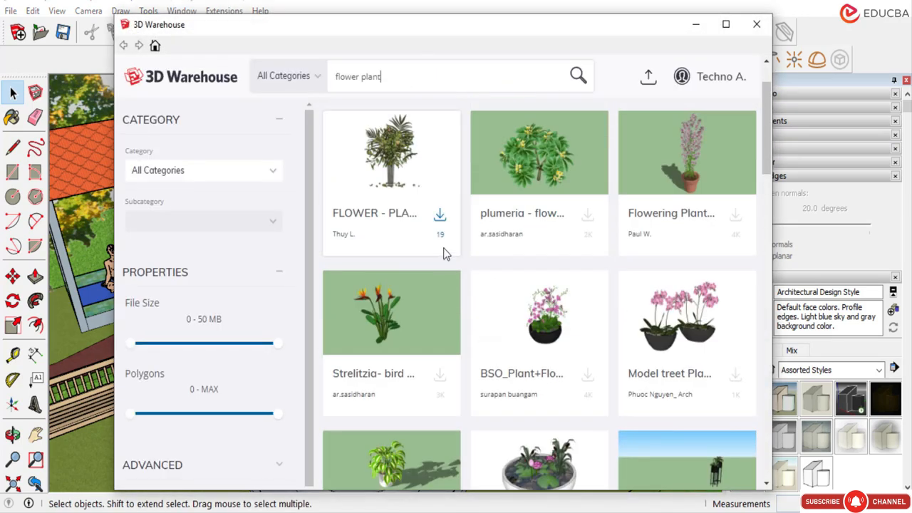
{"action": "scroll", "coordinate": [443, 254], "scroll_direction": "down", "scroll_amount": 6}
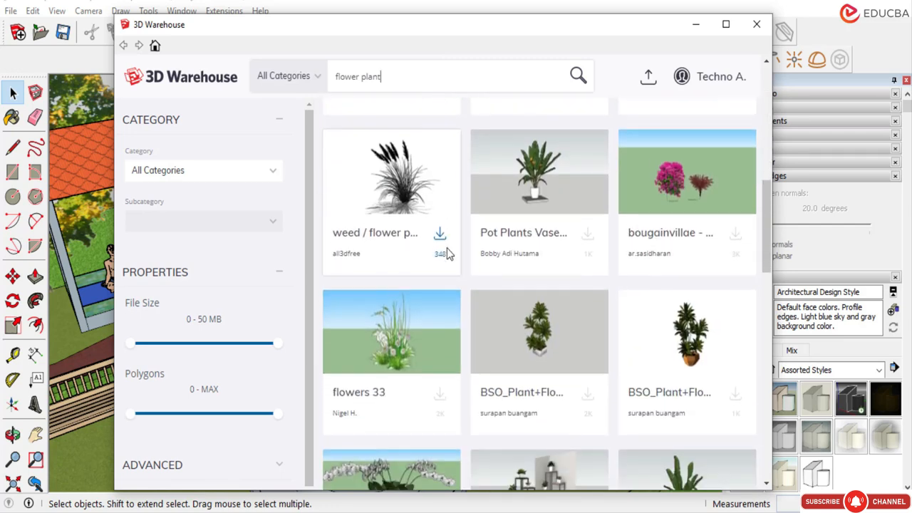
{"action": "scroll", "coordinate": [446, 248], "scroll_direction": "down", "scroll_amount": 5}
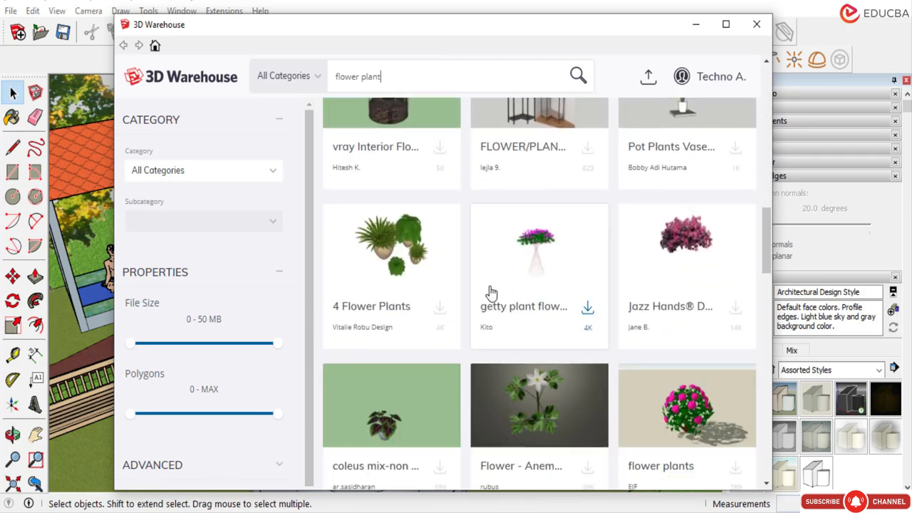
{"action": "left_click", "coordinate": [633, 396]}
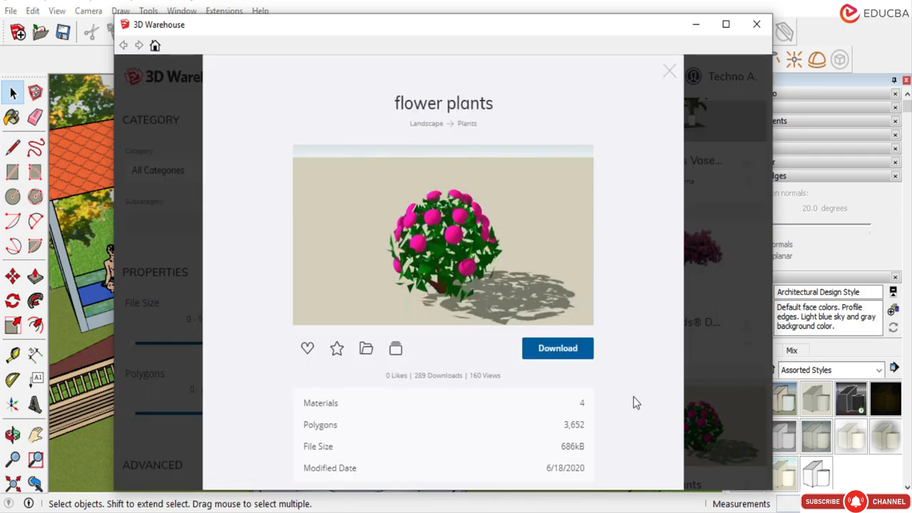
{"action": "left_click", "coordinate": [568, 354]}
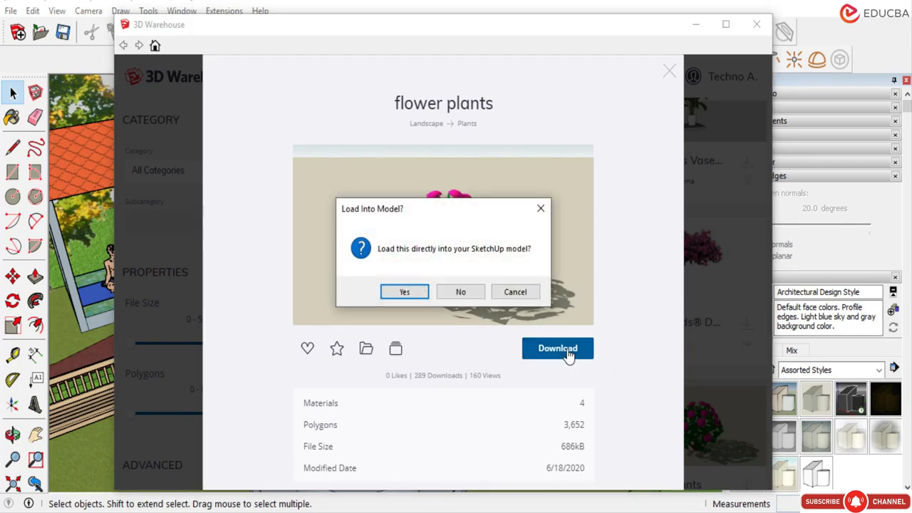
{"action": "left_click", "coordinate": [404, 292]}
Place the pink flower bush on the wooden deck against the hedge, between the bench and the dining table.
{"action": "scroll", "coordinate": [364, 326], "scroll_direction": "up", "scroll_amount": 3}
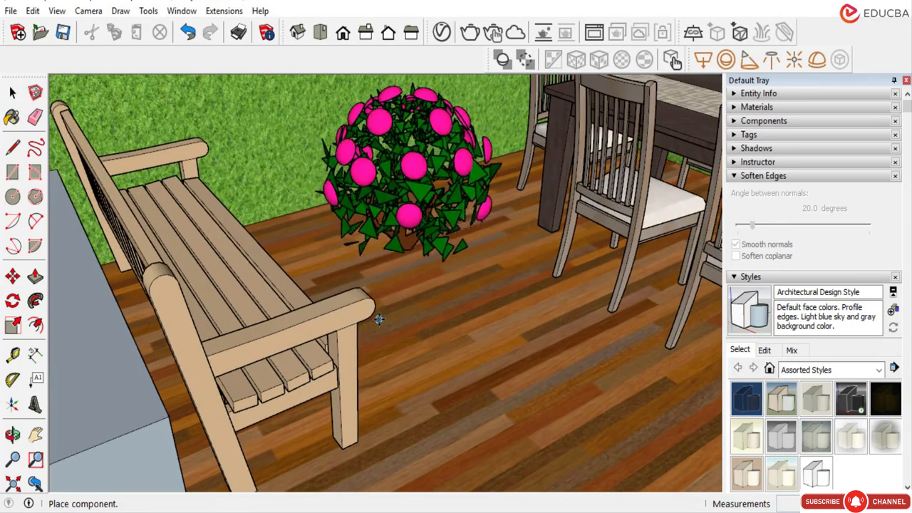
{"action": "left_click", "coordinate": [380, 315]}
{"action": "scroll", "coordinate": [384, 307], "scroll_direction": "down", "scroll_amount": 8}
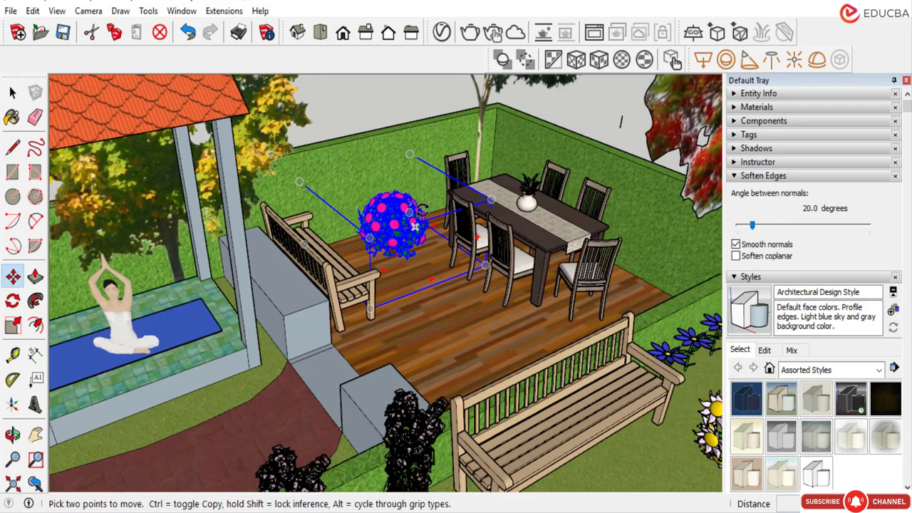
{"action": "key", "text": "space"}
Scale the pink flower bush down slightly and uniformly from an upper corner, and check how it sits on the deck.
{"action": "left_click", "coordinate": [13, 324]}
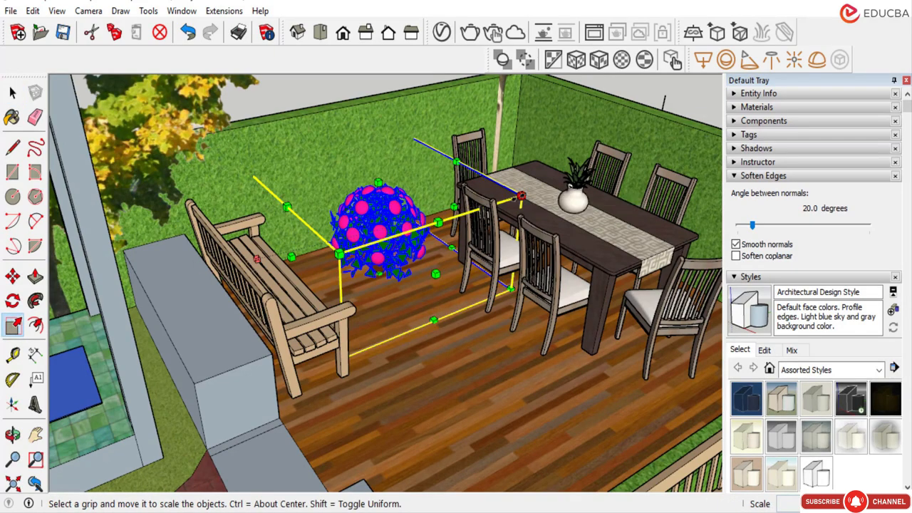
{"action": "left_click_drag", "start_coordinate": [521, 195], "coordinate": [476, 206]}
{"action": "mouse_move", "coordinate": [280, 141]}
{"action": "middle_mouse_down"}
{"action": "mouse_move", "coordinate": [280, 89]}
{"action": "mouse_move", "coordinate": [279, 154]}
{"action": "middle_mouse_up"}
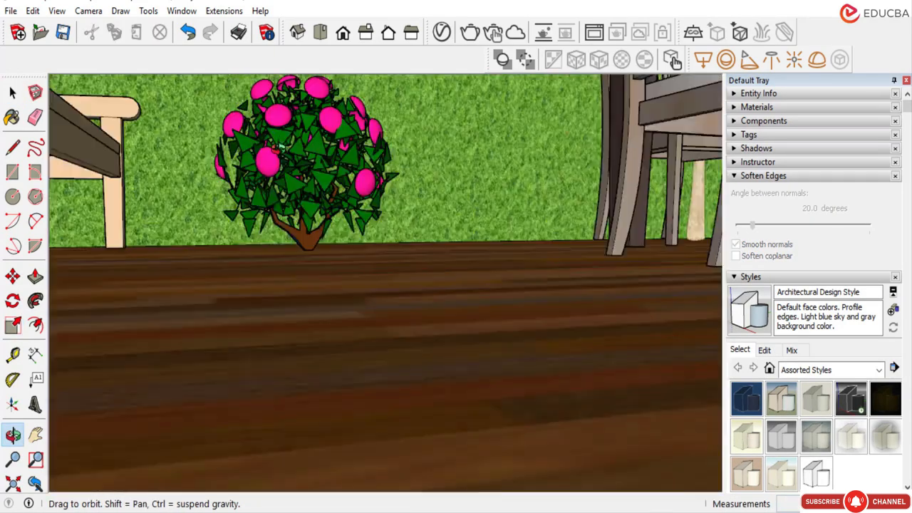
{"action": "scroll", "coordinate": [326, 281], "scroll_direction": "down", "scroll_amount": 5}
{"action": "middle_click_drag", "start_coordinate": [325, 281], "coordinate": [342, 399]}
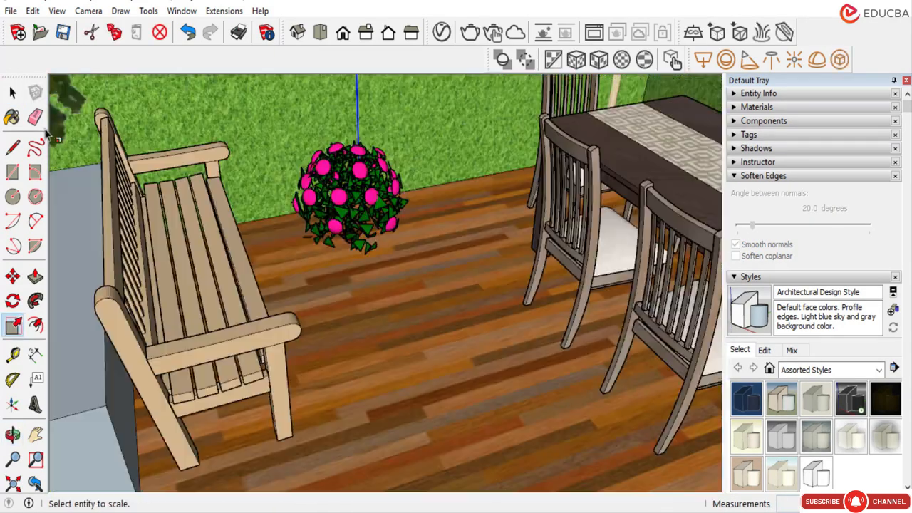
Copy the pink flower bush a short distance along the hedge towards the bench.
{"action": "left_click", "coordinate": [13, 93]}
{"action": "left_click", "coordinate": [317, 190]}
{"action": "scroll", "coordinate": [364, 213], "scroll_direction": "up", "scroll_amount": 2}
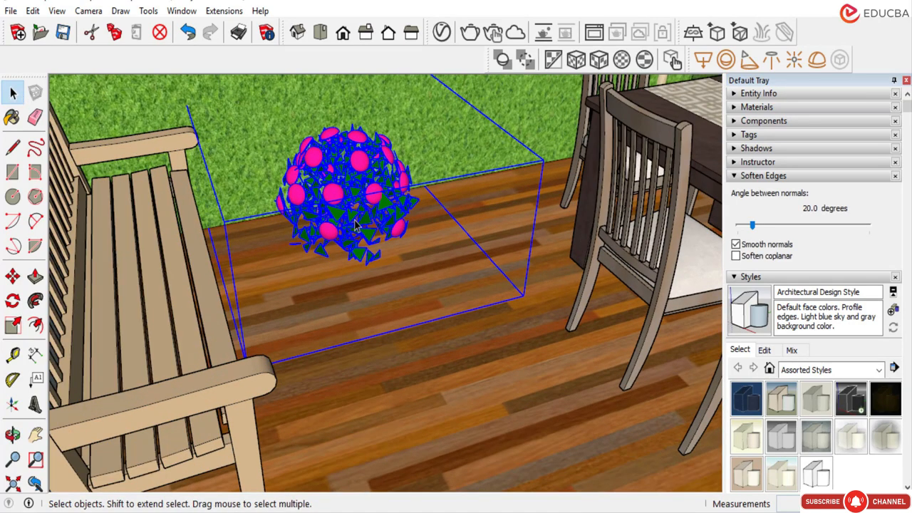
{"action": "left_click", "coordinate": [299, 266]}
{"action": "key", "text": "ctrl"}
{"action": "left_click", "coordinate": [252, 277]}
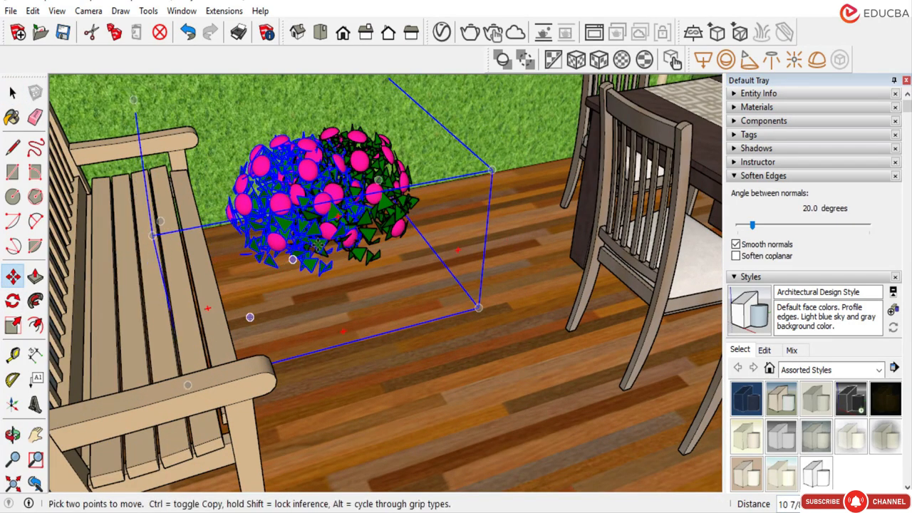
{"action": "key", "text": "Escape"}
Copy the original pink flower bush along the hedge towards the dining table.
{"action": "left_click", "coordinate": [13, 94]}
{"action": "left_click", "coordinate": [381, 194]}
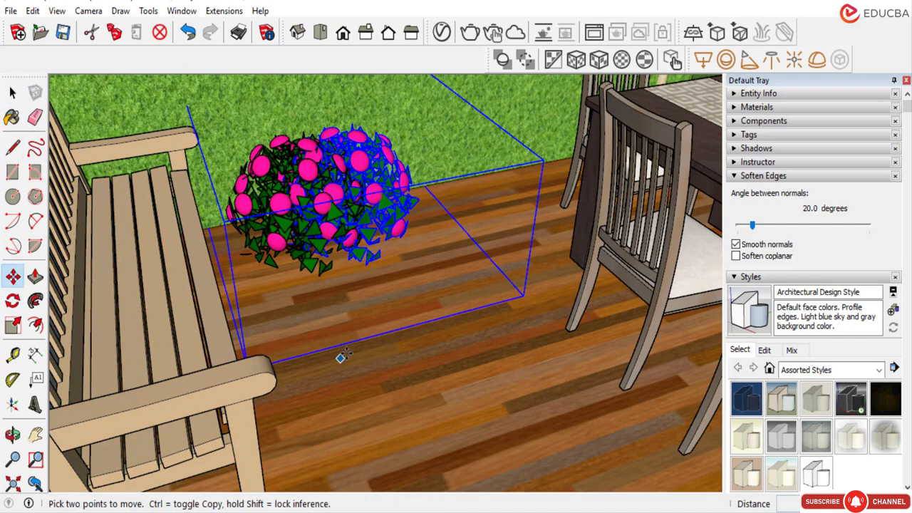
{"action": "left_click", "coordinate": [370, 379]}
{"action": "key", "text": "ctrl"}
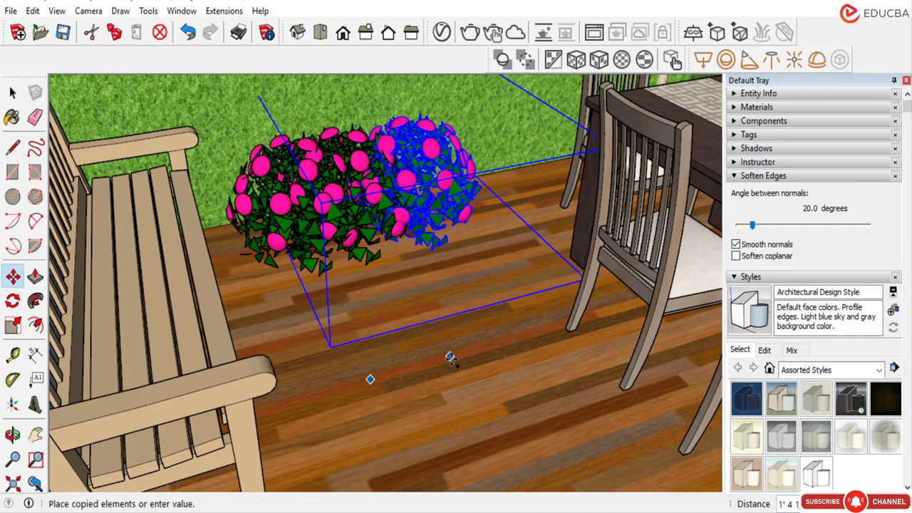
{"action": "key", "text": "Escape"}
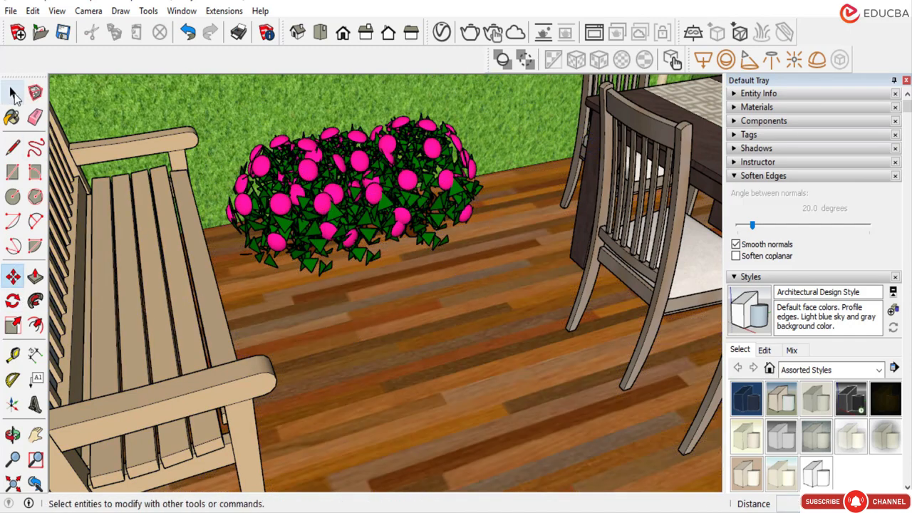
Delete the middle one of the three overlapping pink flower bushes on the deck.
{"action": "left_click", "coordinate": [13, 93]}
{"action": "left_click", "coordinate": [353, 162]}
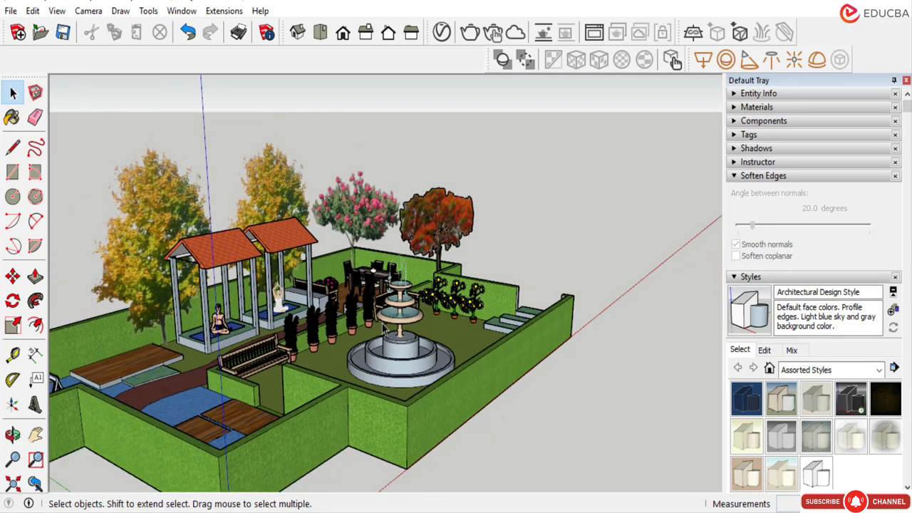
Copy the pink bush nearest the dining table further along the hedge to form a row ending at the first chair.
{"action": "scroll", "coordinate": [352, 299], "scroll_direction": "up", "scroll_amount": 4}
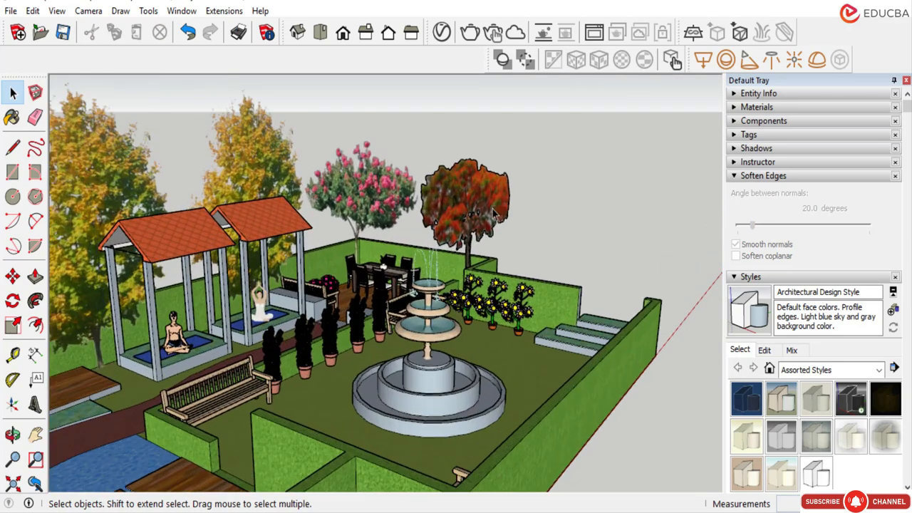
{"action": "scroll", "coordinate": [377, 320], "scroll_direction": "down", "scroll_amount": 3}
{"action": "middle_click_drag", "start_coordinate": [377, 253], "coordinate": [380, 277]}
{"action": "scroll", "coordinate": [382, 244], "scroll_direction": "up", "scroll_amount": 10}
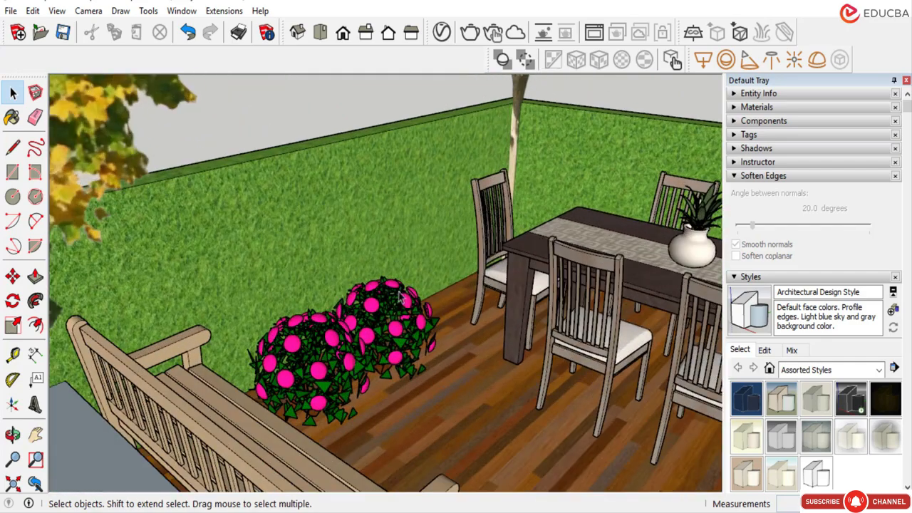
{"action": "left_click", "coordinate": [397, 305]}
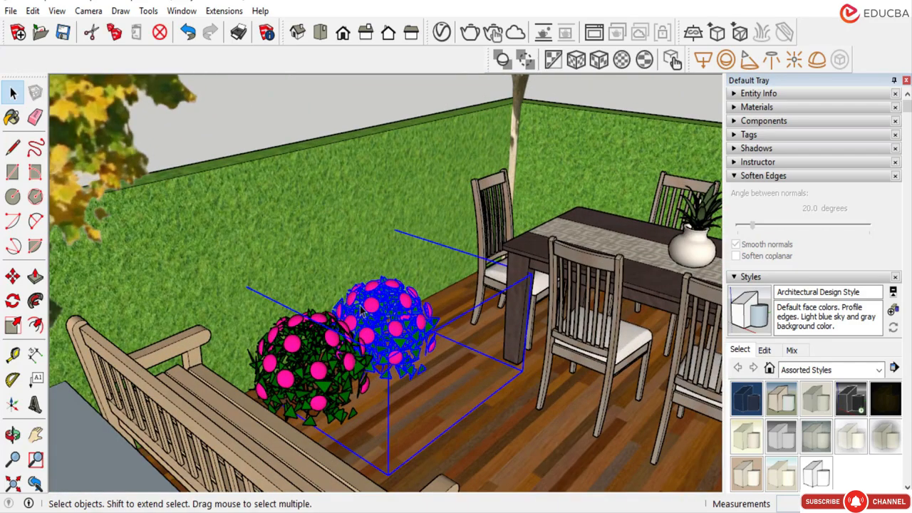
{"action": "middle_click_drag", "start_coordinate": [398, 306], "coordinate": [349, 404]}
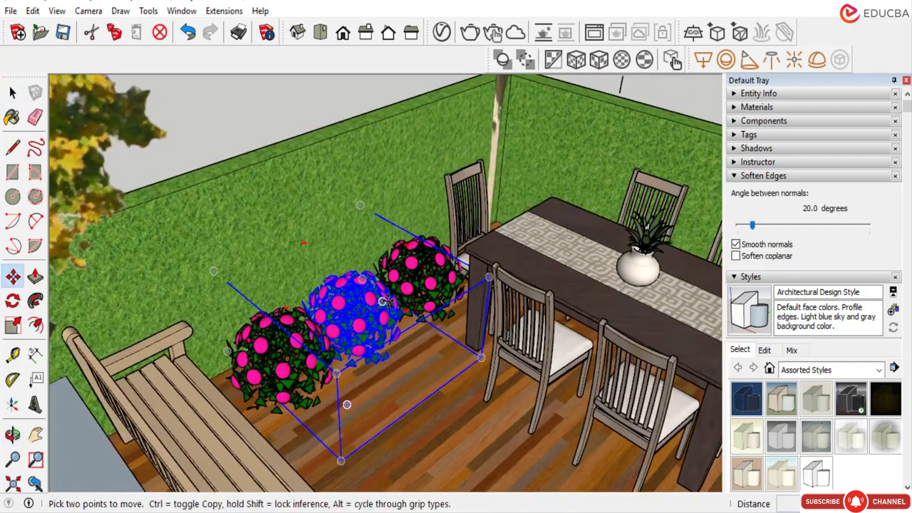
{"action": "middle_click_drag", "start_coordinate": [311, 364], "coordinate": [251, 364]}
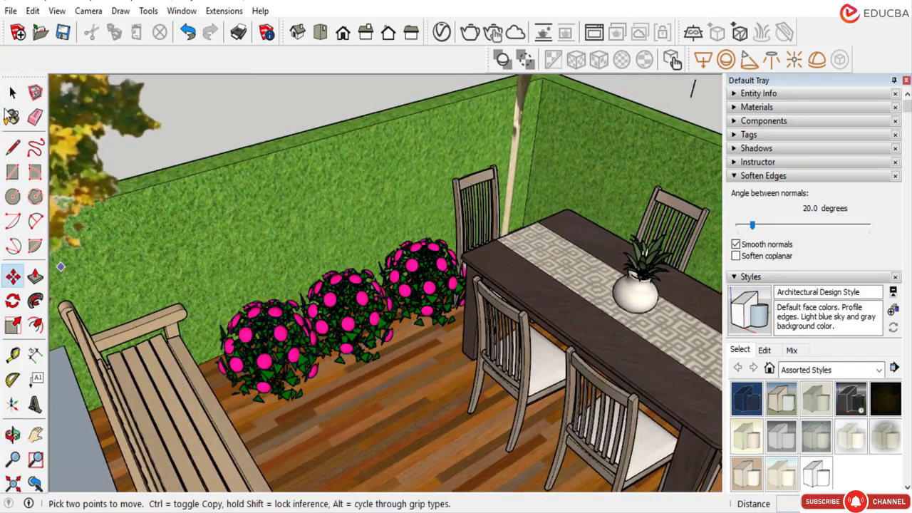
{"action": "left_click", "coordinate": [13, 93]}
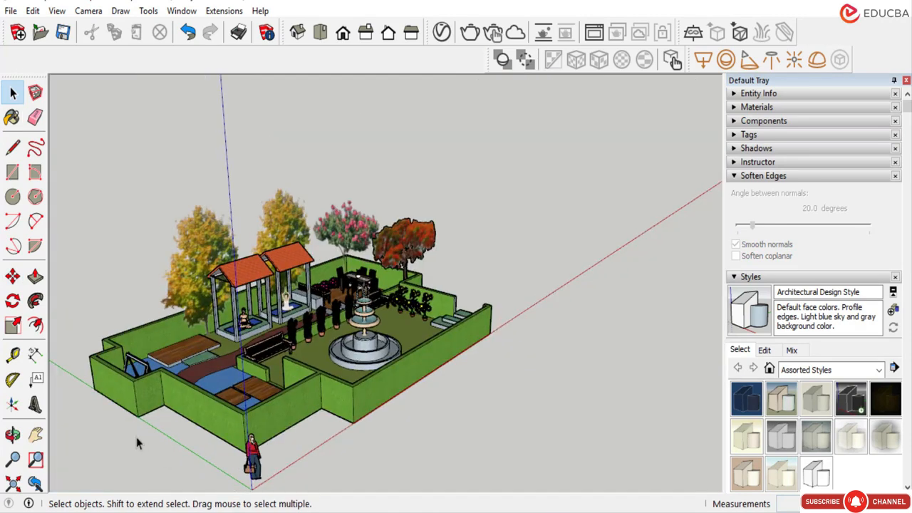
{"action": "middle_click_drag", "start_coordinate": [136, 436], "coordinate": [158, 354]}
{"action": "middle_click_drag", "start_coordinate": [239, 383], "coordinate": [240, 384]}
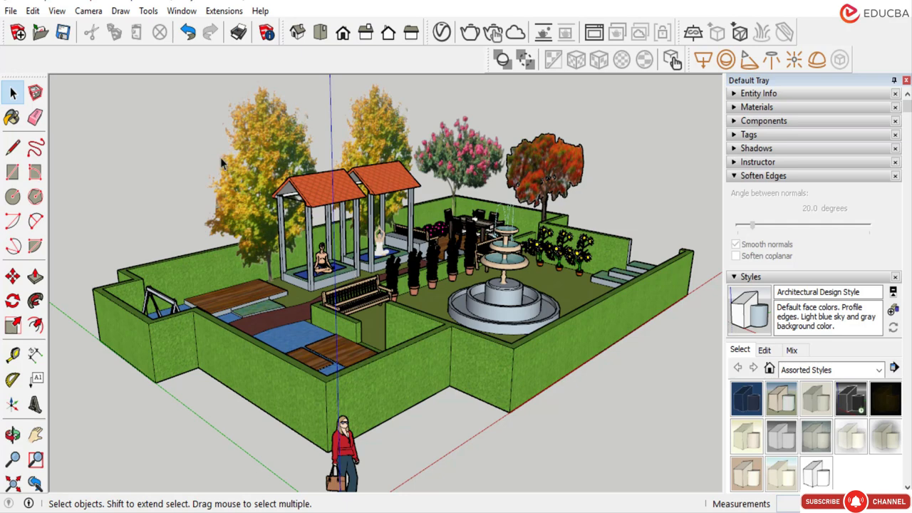
Search the 3D Warehouse for "flower trees".
{"action": "left_click", "coordinate": [224, 11]}
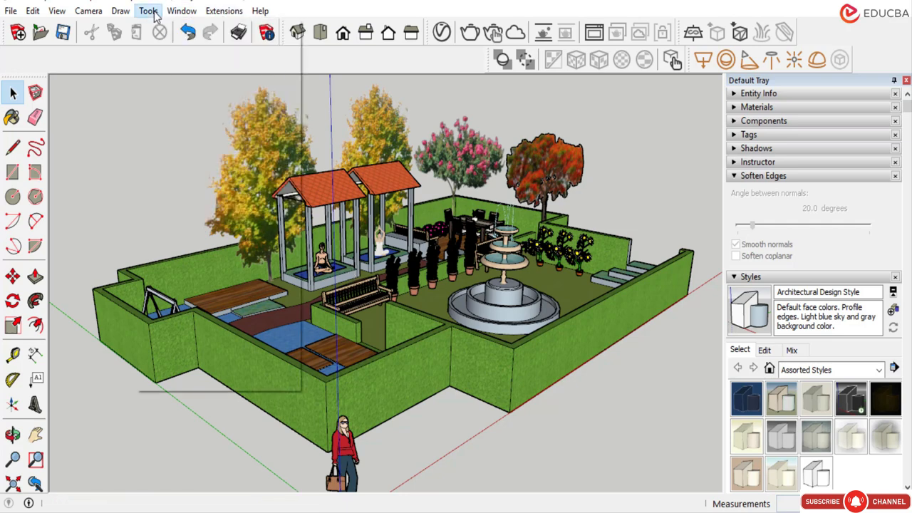
{"action": "left_click", "coordinate": [130, 191]}
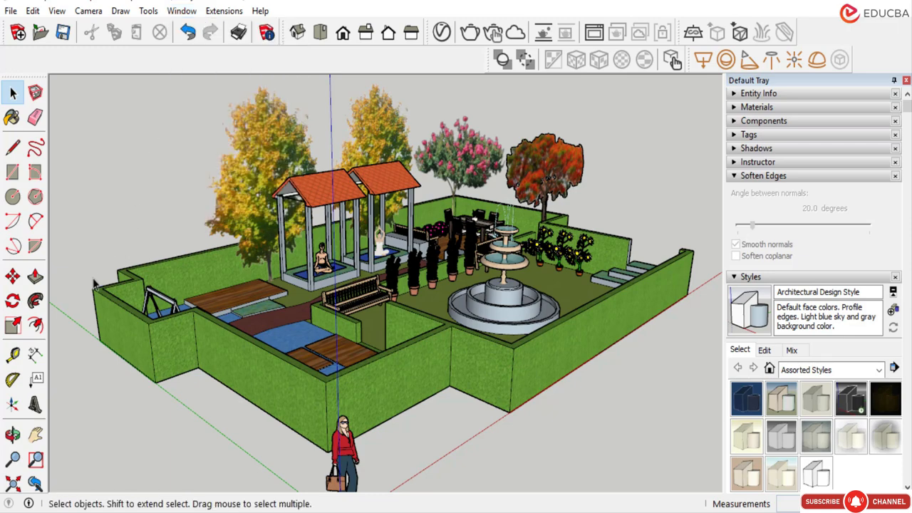
{"action": "left_click", "coordinate": [189, 12]}
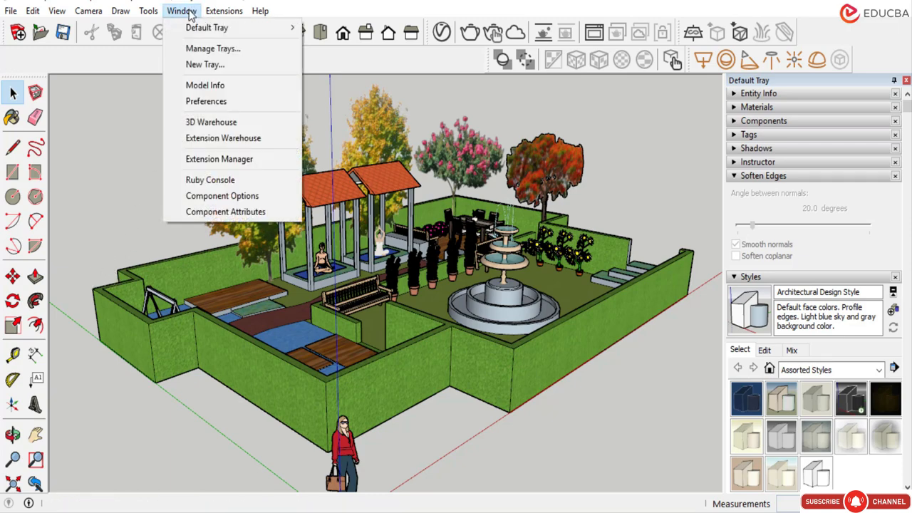
{"action": "left_click", "coordinate": [190, 122]}
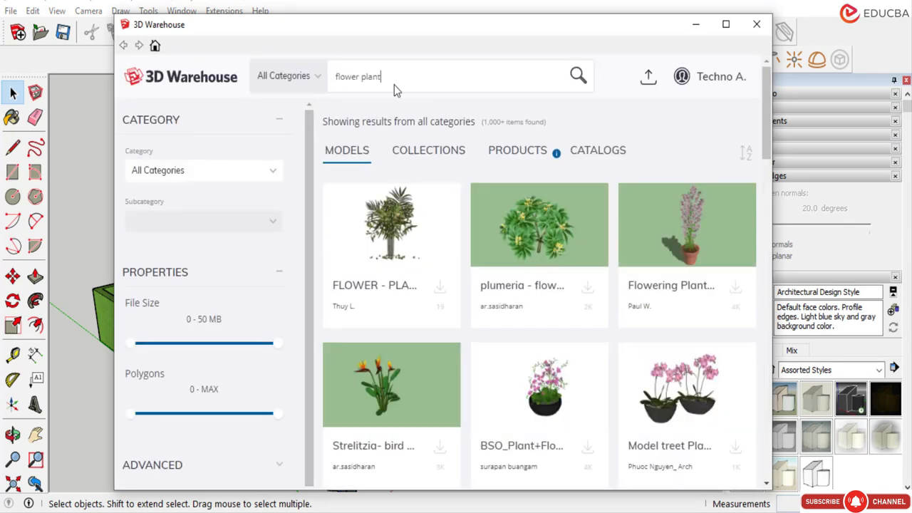
{"action": "key", "text": "BackSpace"}
{"action": "key", "text": "BackSpace"}
{"action": "type", "text": "tree"}
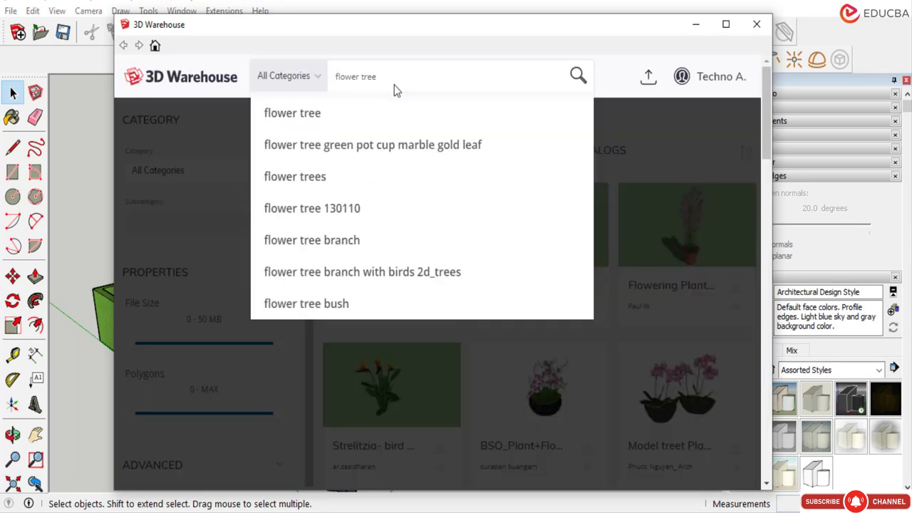
{"action": "key", "text": "Return"}
{"action": "left_click", "coordinate": [521, 238]}
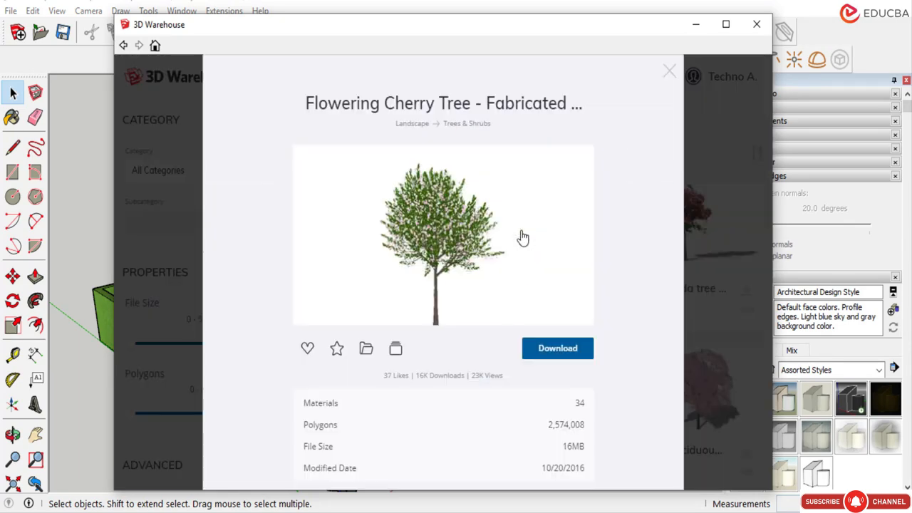
{"action": "left_click", "coordinate": [541, 356]}
{"action": "left_click", "coordinate": [526, 292]}
{"action": "left_click", "coordinate": [668, 72]}
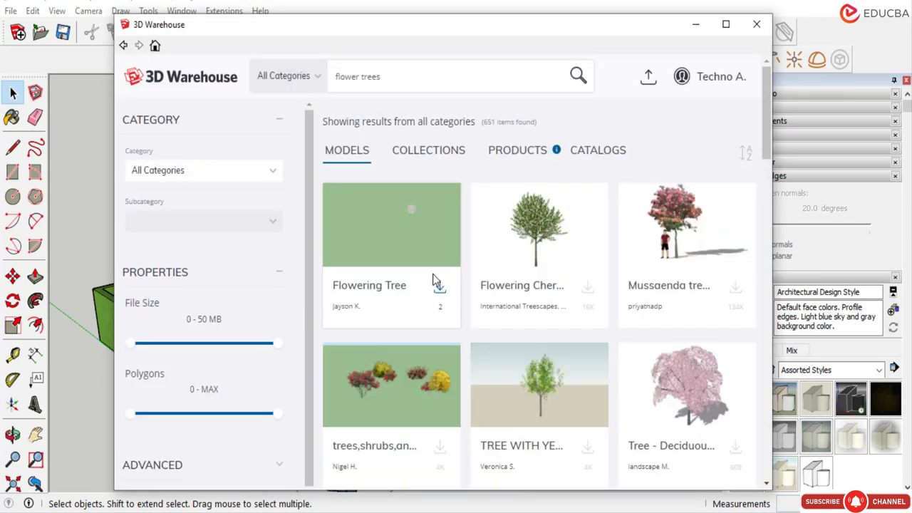
Download the pink-blossomed "Tree - Flowering and Fruiting" from the search results and load it directly into the model.
{"action": "scroll", "coordinate": [537, 217], "scroll_direction": "down", "scroll_amount": 2}
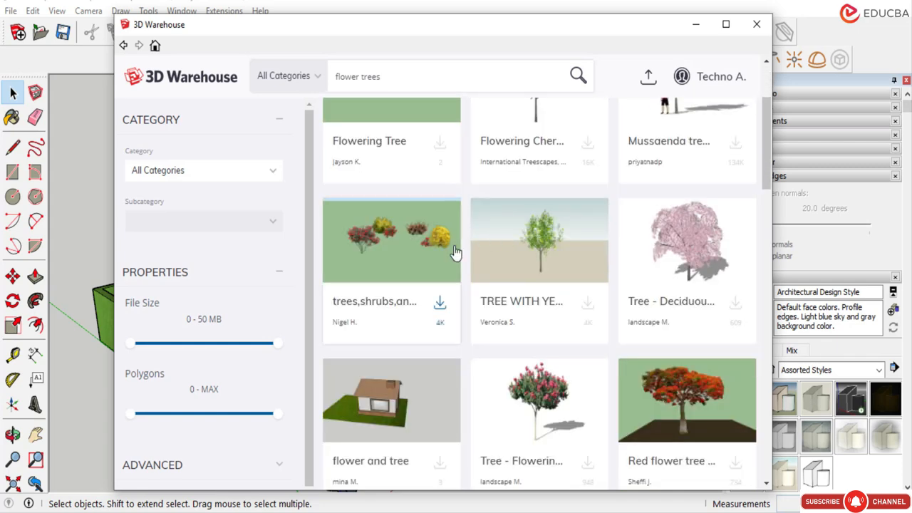
{"action": "scroll", "coordinate": [463, 260], "scroll_direction": "down", "scroll_amount": 2}
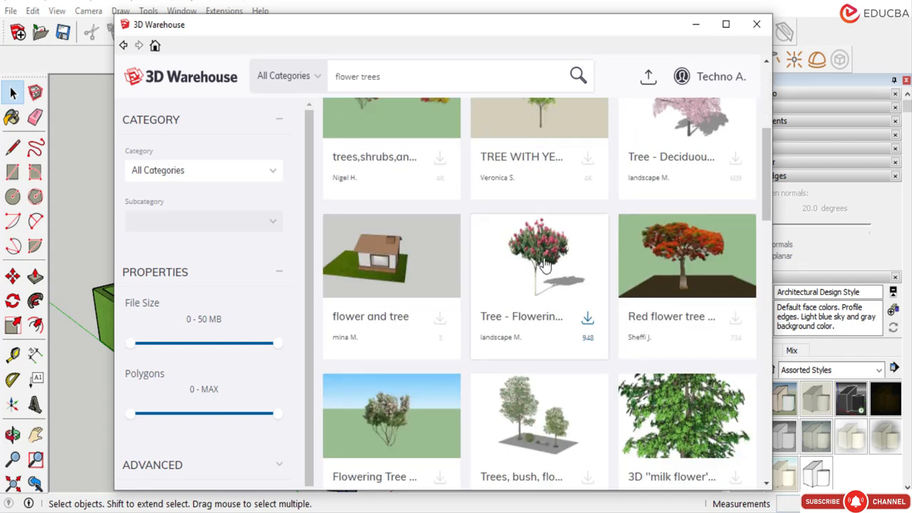
{"action": "left_click", "coordinate": [520, 303]}
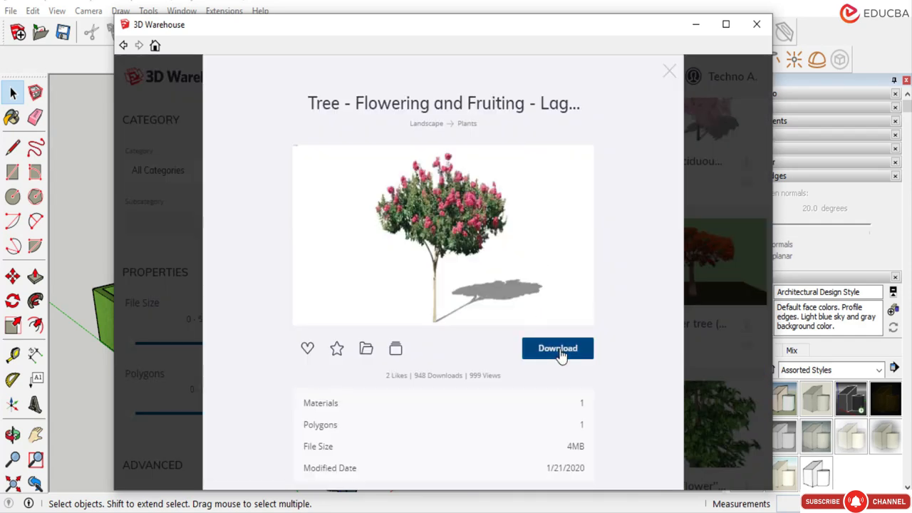
{"action": "left_click", "coordinate": [559, 351]}
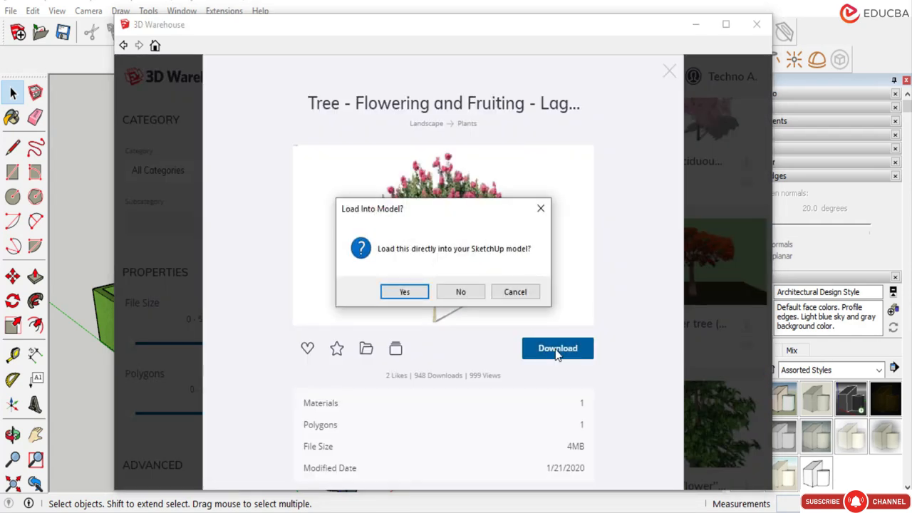
{"action": "left_click", "coordinate": [399, 289]}
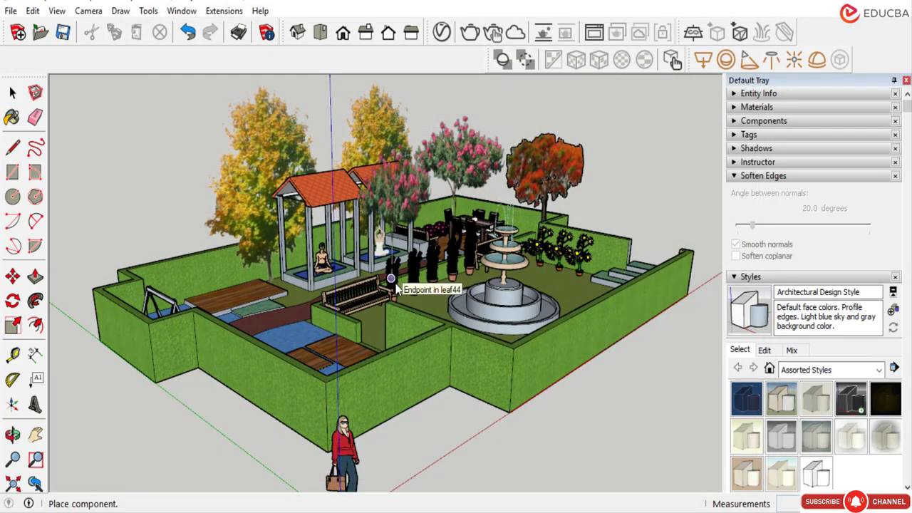
Place the pink flowering tree on the ground outside the garden, in the recessed hedge corner behind the swing.
{"action": "scroll", "coordinate": [142, 278], "scroll_direction": "up", "scroll_amount": 5}
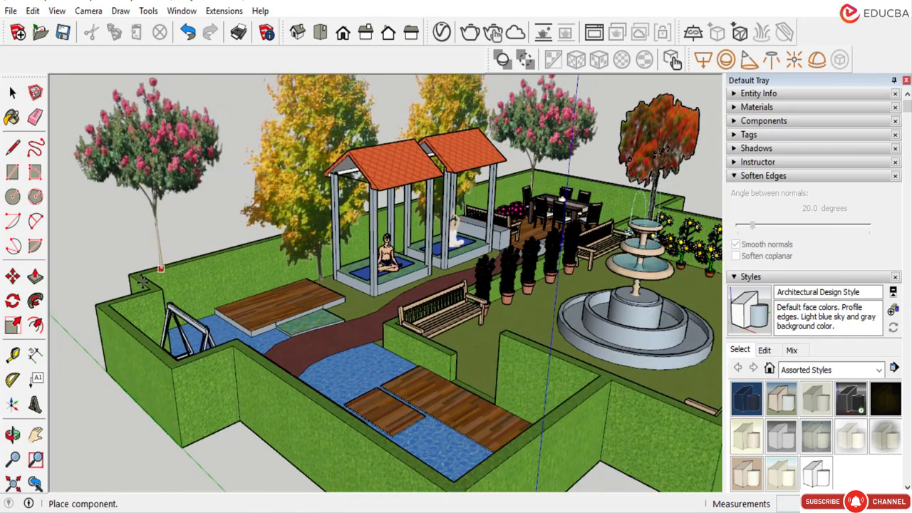
{"action": "scroll", "coordinate": [143, 282], "scroll_direction": "up", "scroll_amount": 1}
{"action": "middle_click_drag", "start_coordinate": [193, 299], "coordinate": [406, 271]}
{"action": "scroll", "coordinate": [435, 409], "scroll_direction": "up", "scroll_amount": 1}
{"action": "scroll", "coordinate": [437, 411], "scroll_direction": "up", "scroll_amount": 5}
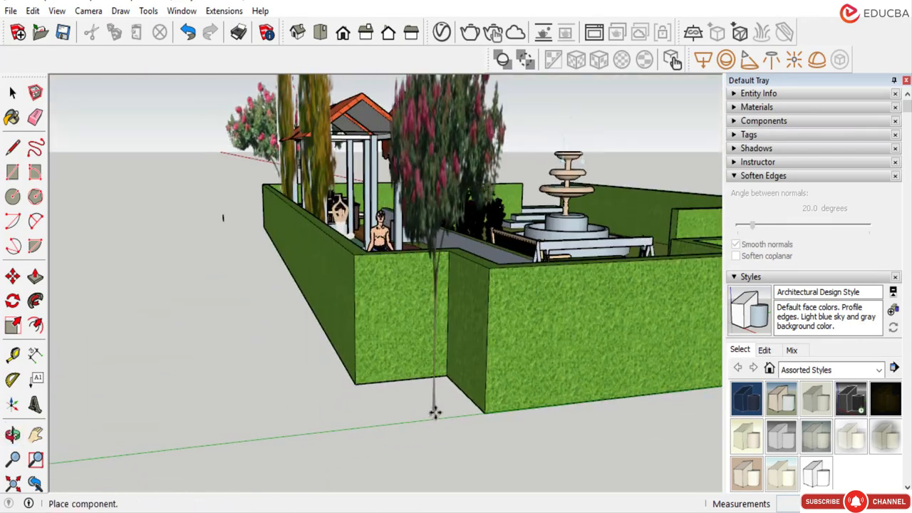
{"action": "scroll", "coordinate": [440, 377], "scroll_direction": "up", "scroll_amount": 3}
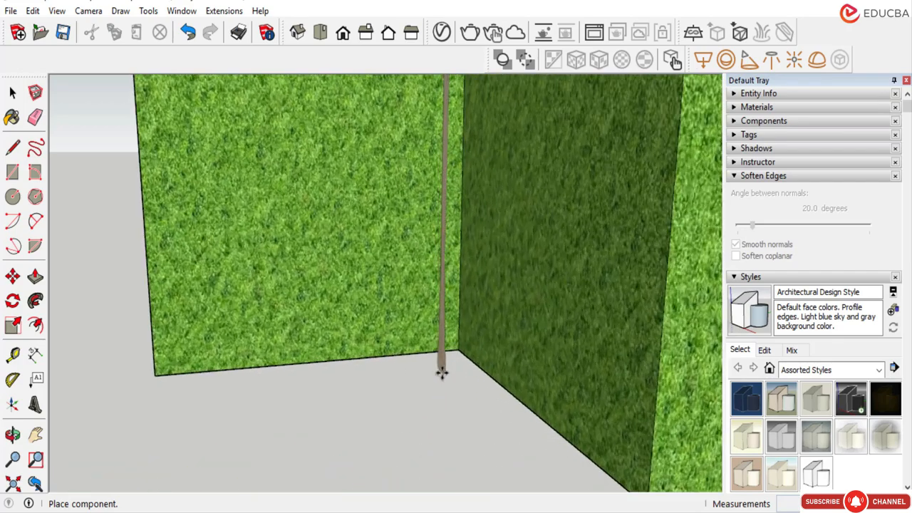
{"action": "left_click", "coordinate": [446, 380]}
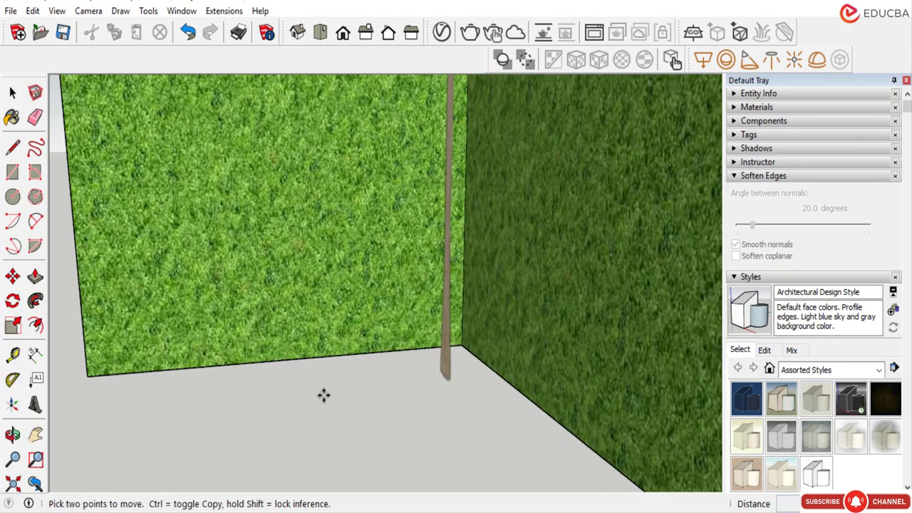
Scale up the new pink flowering tree by its upper corner so its crown rises well above the hedge near the swing.
{"action": "scroll", "coordinate": [325, 393], "scroll_direction": "down", "scroll_amount": 4}
{"action": "scroll", "coordinate": [356, 366], "scroll_direction": "down", "scroll_amount": 5}
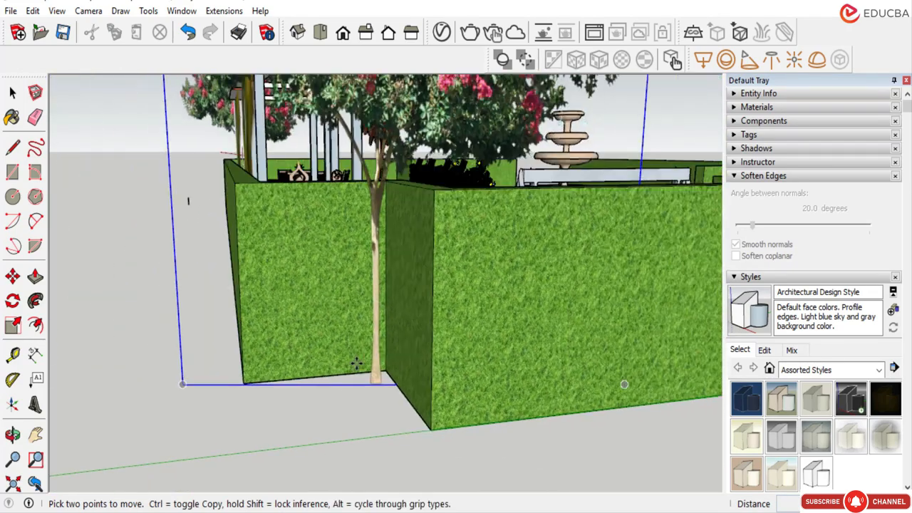
{"action": "middle_click_drag", "start_coordinate": [466, 299], "coordinate": [427, 370]}
{"action": "scroll", "coordinate": [396, 235], "scroll_direction": "down", "scroll_amount": 4}
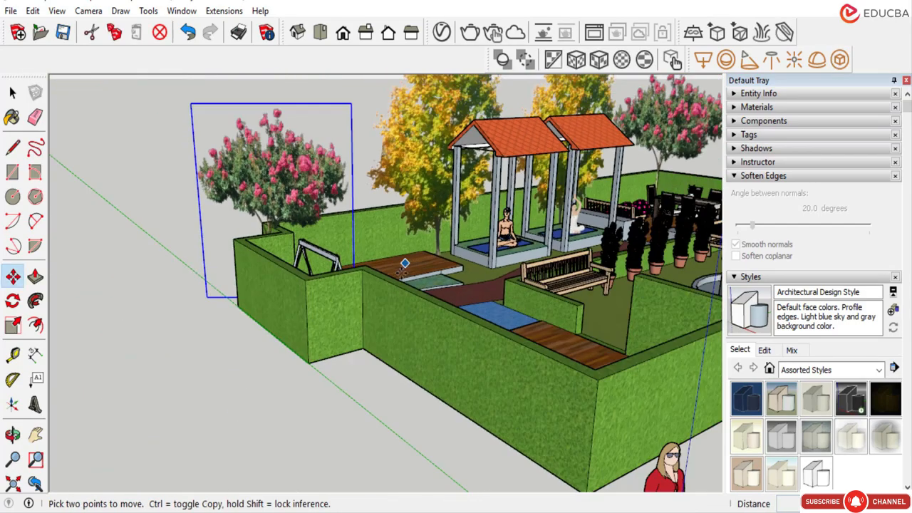
{"action": "mouse_move", "coordinate": [403, 263]}
{"action": "middle_mouse_down"}
{"action": "mouse_move", "coordinate": [316, 287]}
{"action": "mouse_move", "coordinate": [268, 283]}
{"action": "mouse_move", "coordinate": [387, 290]}
{"action": "mouse_move", "coordinate": [423, 256]}
{"action": "mouse_move", "coordinate": [409, 269]}
{"action": "middle_mouse_up"}
{"action": "scroll", "coordinate": [271, 283], "scroll_direction": "down", "scroll_amount": 1}
{"action": "scroll", "coordinate": [414, 288], "scroll_direction": "down", "scroll_amount": 2}
{"action": "scroll", "coordinate": [657, 191], "scroll_direction": "up", "scroll_amount": 4}
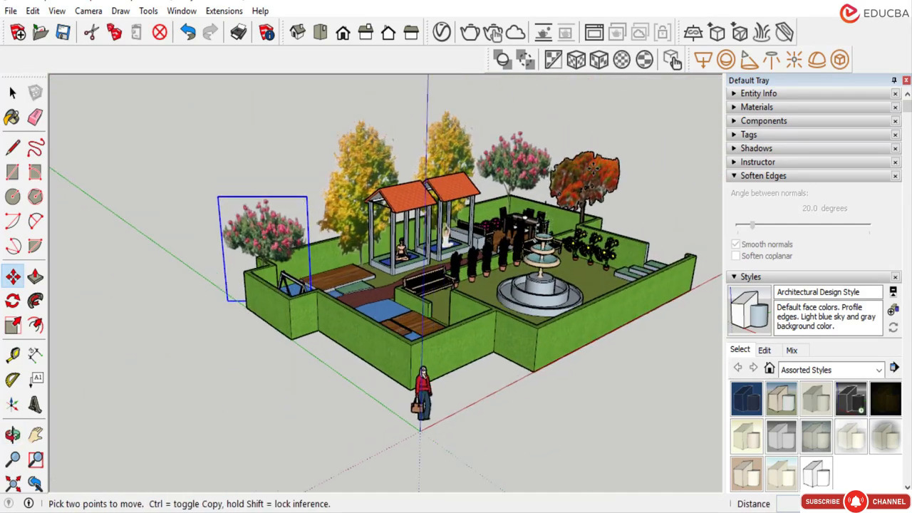
{"action": "left_click", "coordinate": [11, 92]}
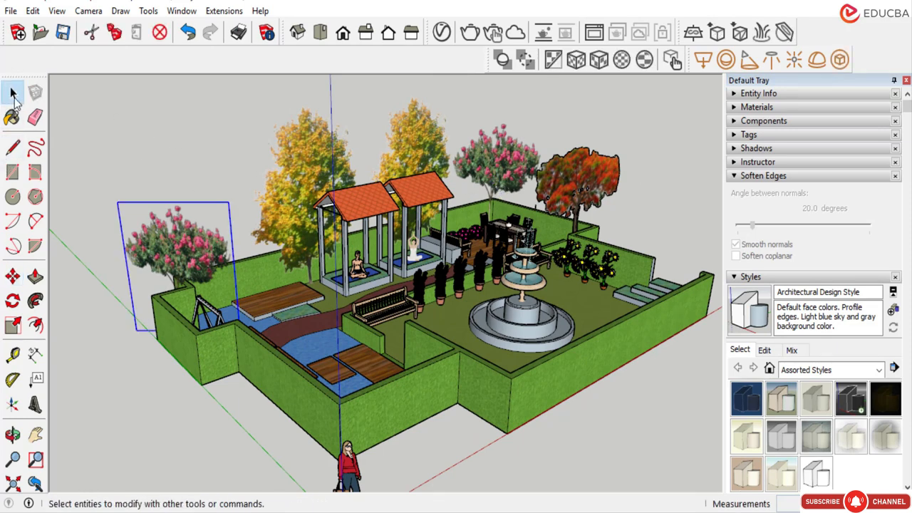
{"action": "left_click", "coordinate": [13, 325]}
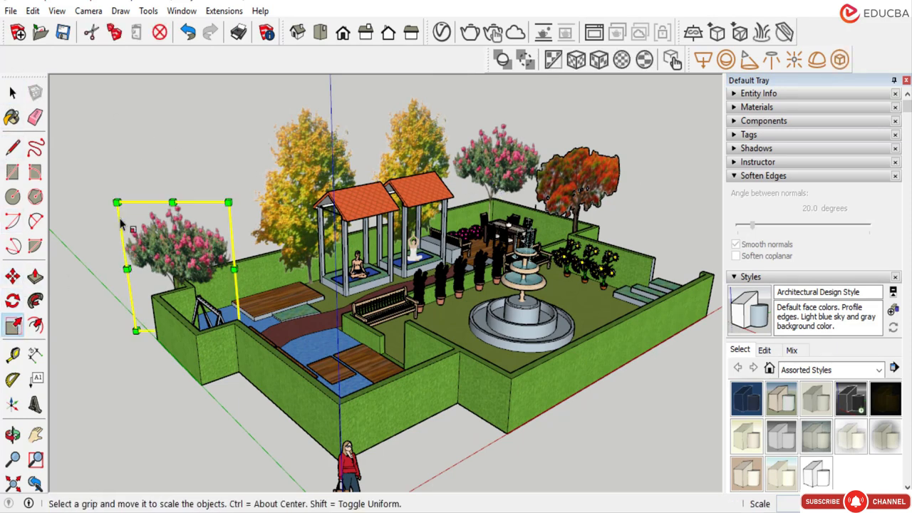
{"action": "left_click_drag", "start_coordinate": [117, 202], "coordinate": [135, 112]}
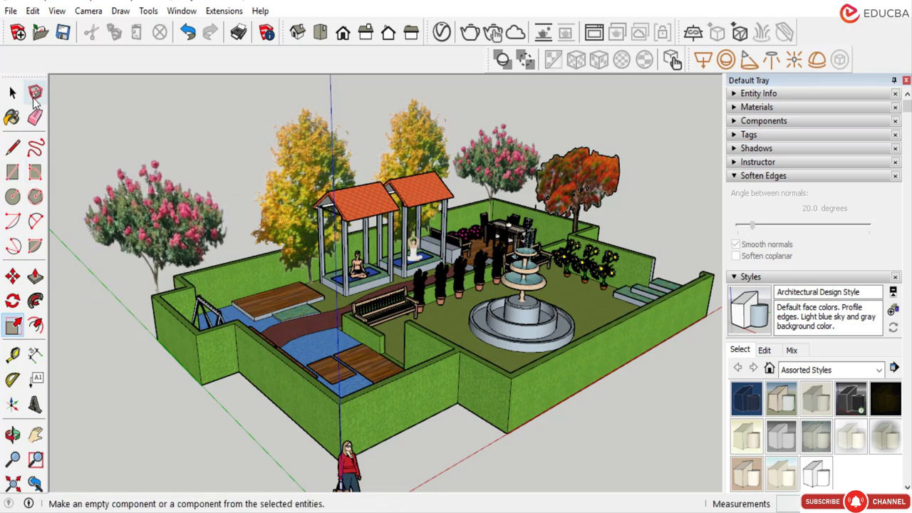
{"action": "left_click", "coordinate": [12, 93]}
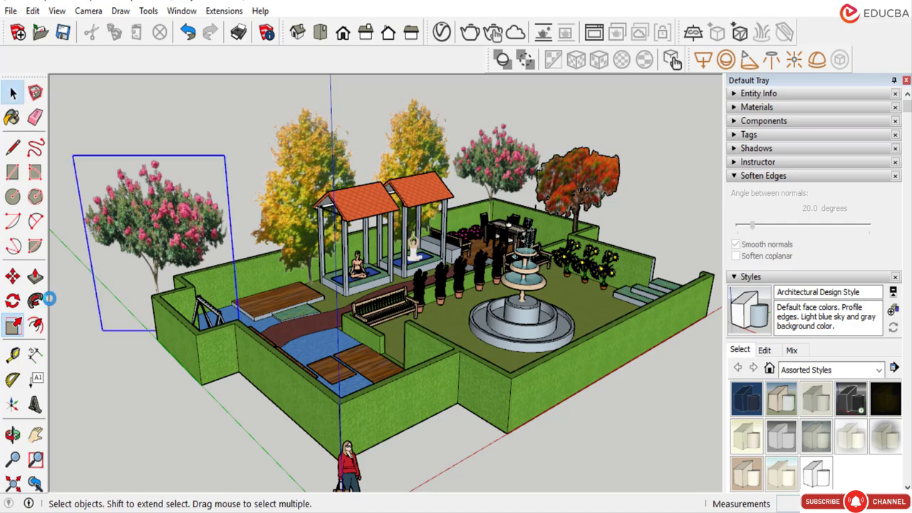
Examine the whole furnished garden from several angles and distances to check the placement and proportions of the trees.
{"action": "left_click", "coordinate": [12, 276]}
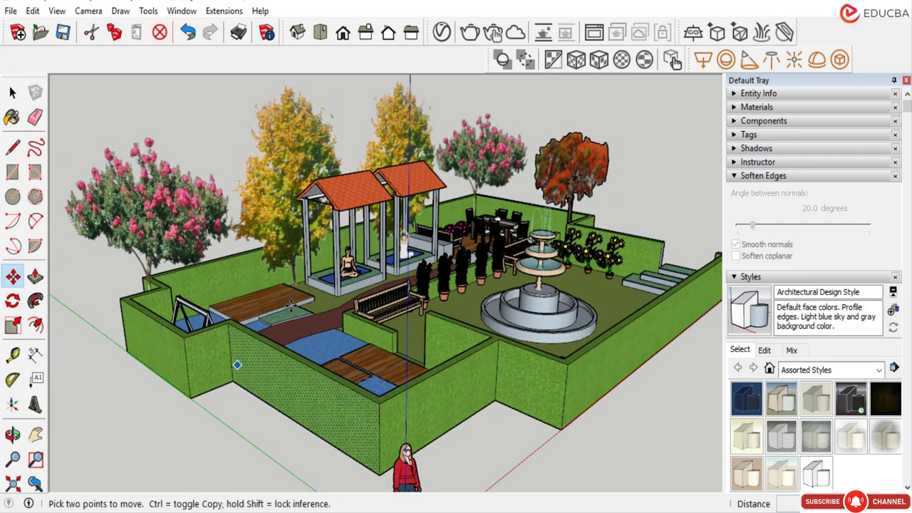
{"action": "scroll", "coordinate": [314, 335], "scroll_direction": "down", "scroll_amount": 3}
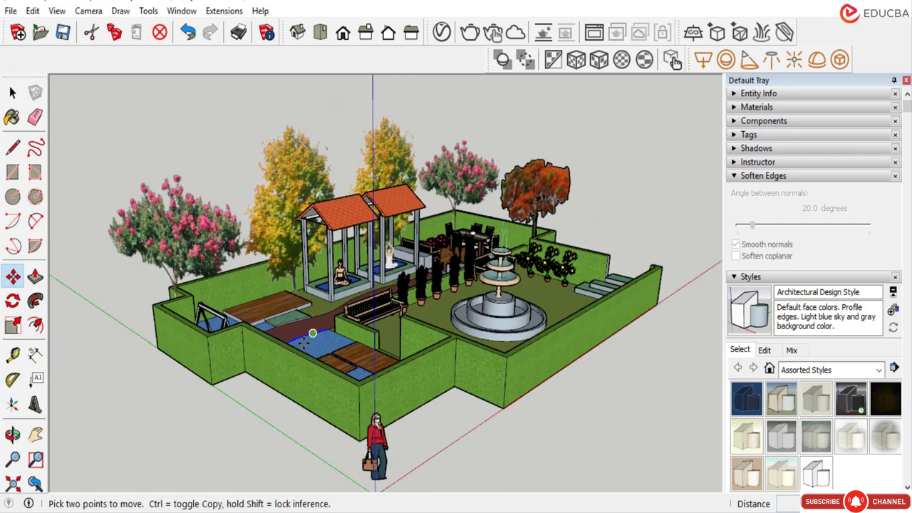
{"action": "middle_click_drag", "start_coordinate": [316, 338], "coordinate": [270, 346]}
{"action": "scroll", "coordinate": [337, 365], "scroll_direction": "down", "scroll_amount": 3}
{"action": "middle_click_drag", "start_coordinate": [339, 365], "coordinate": [321, 399]}
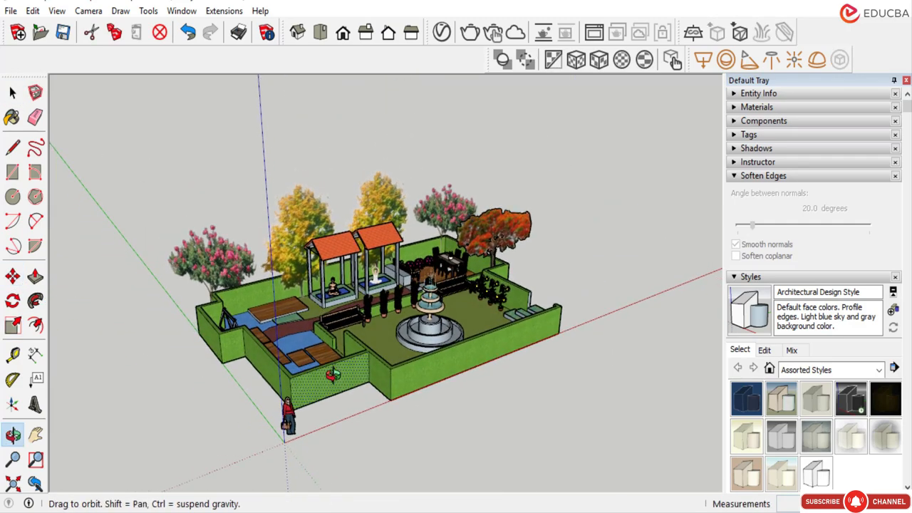
{"action": "scroll", "coordinate": [316, 417], "scroll_direction": "up", "scroll_amount": 4}
{"action": "middle_click_drag", "start_coordinate": [261, 417], "coordinate": [317, 411]}
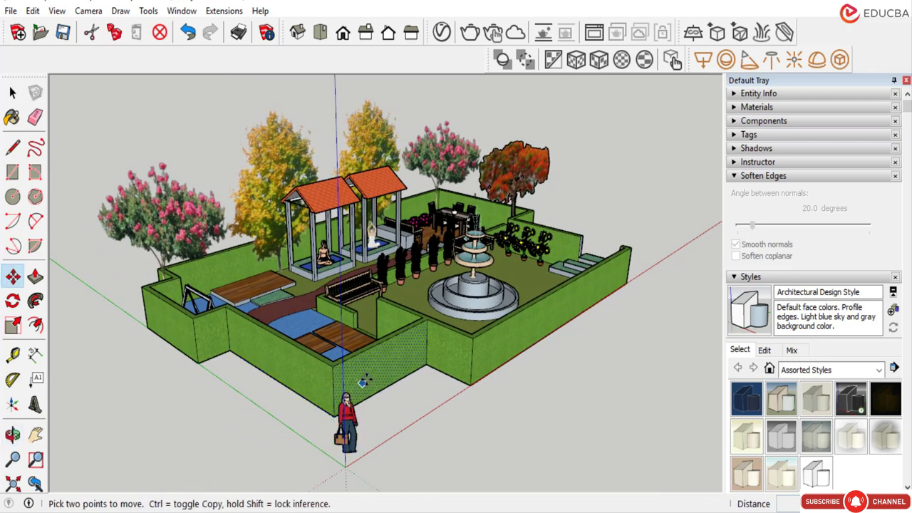
{"action": "scroll", "coordinate": [407, 213], "scroll_direction": "down", "scroll_amount": 1}
{"action": "left_click", "coordinate": [12, 93]}
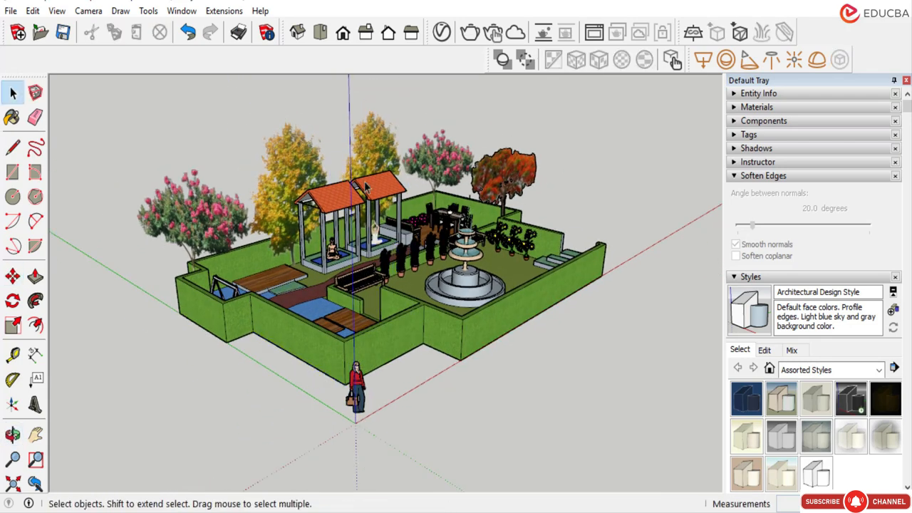
{"action": "scroll", "coordinate": [381, 171], "scroll_direction": "up", "scroll_amount": 1}
{"action": "scroll", "coordinate": [400, 256], "scroll_direction": "down", "scroll_amount": 1}
{"action": "middle_click_drag", "start_coordinate": [370, 290], "coordinate": [377, 306]}
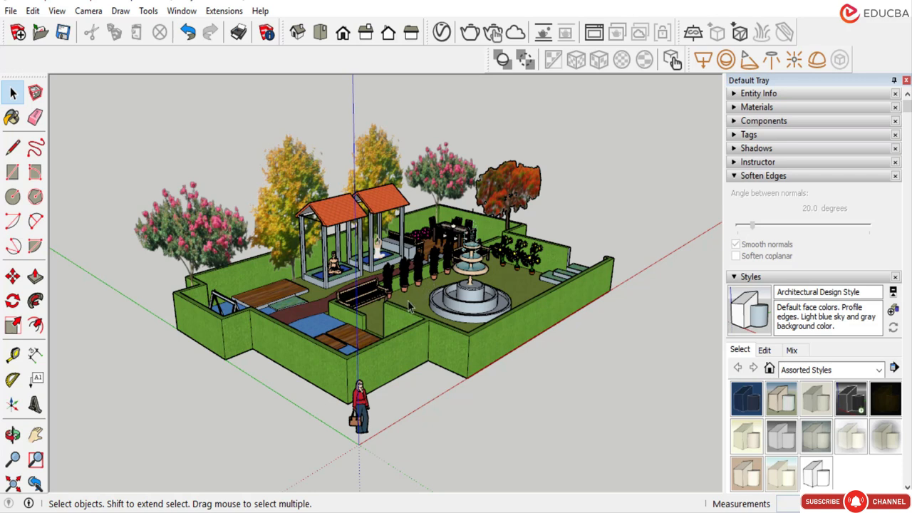
{"action": "middle_click_drag", "start_coordinate": [392, 294], "coordinate": [384, 320]}
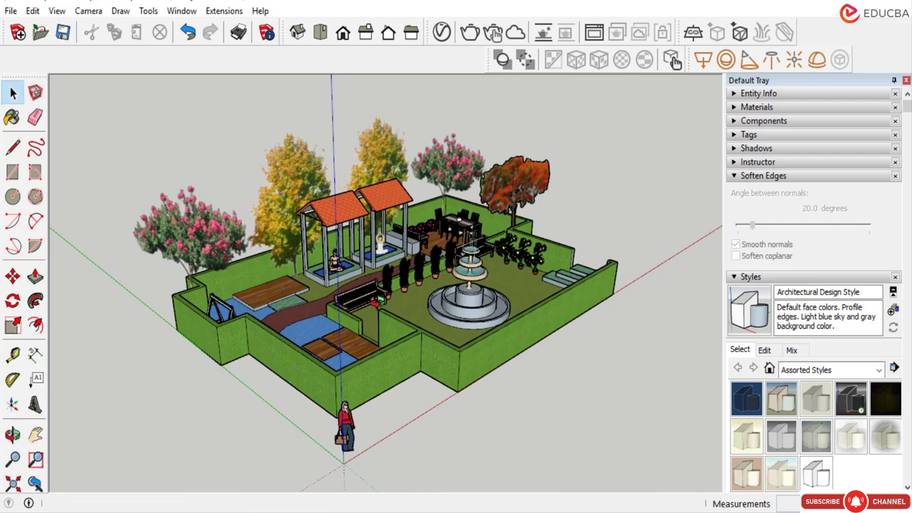
{"action": "scroll", "coordinate": [411, 285], "scroll_direction": "down", "scroll_amount": 3}
{"action": "middle_click_drag", "start_coordinate": [415, 274], "coordinate": [426, 250]}
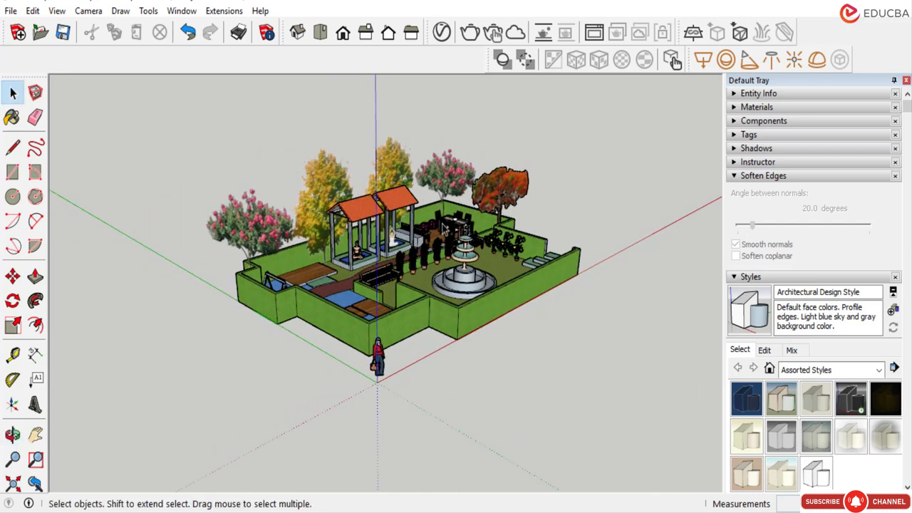
{"action": "scroll", "coordinate": [446, 228], "scroll_direction": "up", "scroll_amount": 3}
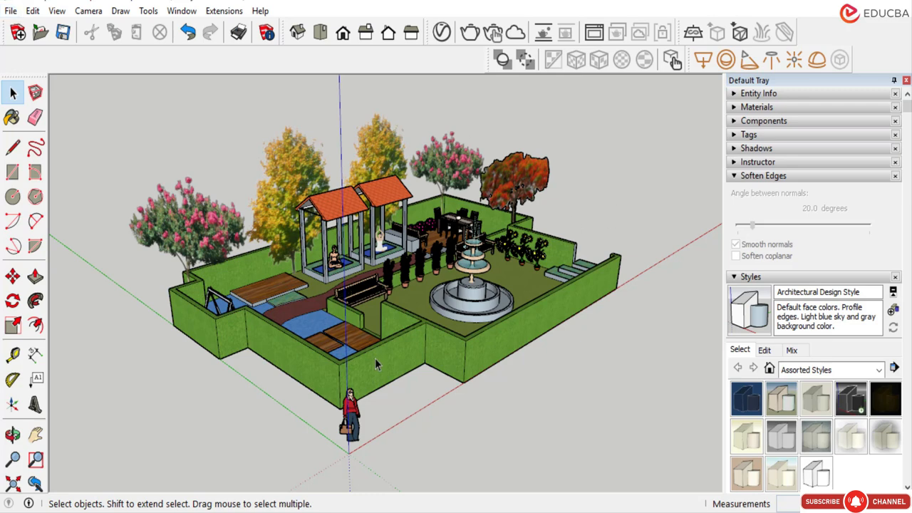
Collapse the Soften Edges settings and hide the Styles section from the default tray.
{"action": "left_click", "coordinate": [774, 177]}
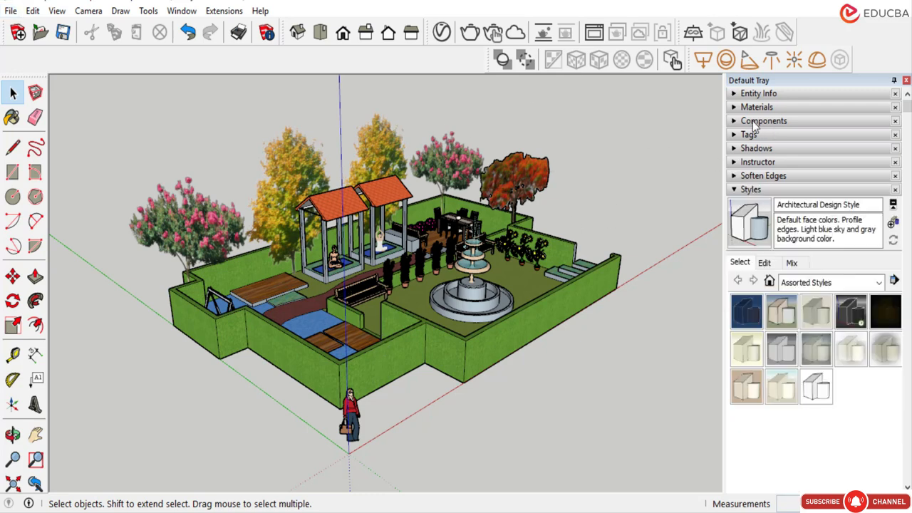
{"action": "left_click", "coordinate": [754, 108]}
{"action": "left_click", "coordinate": [754, 108]}
{"action": "left_click", "coordinate": [181, 12]}
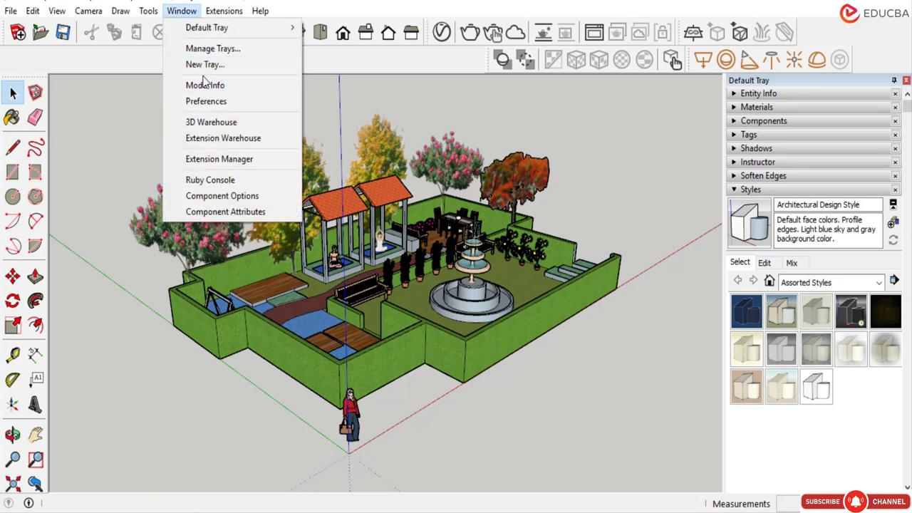
{"action": "mouse_move", "coordinate": [184, 28]}
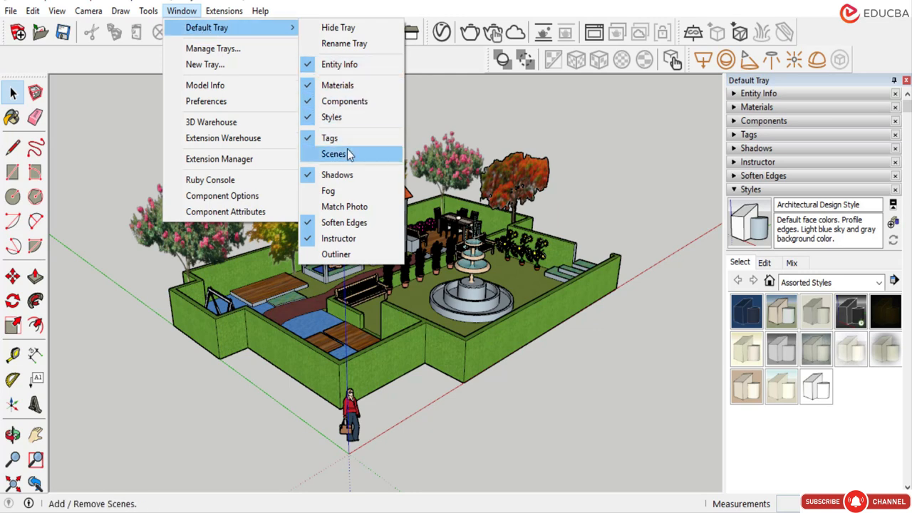
{"action": "left_click", "coordinate": [311, 121]}
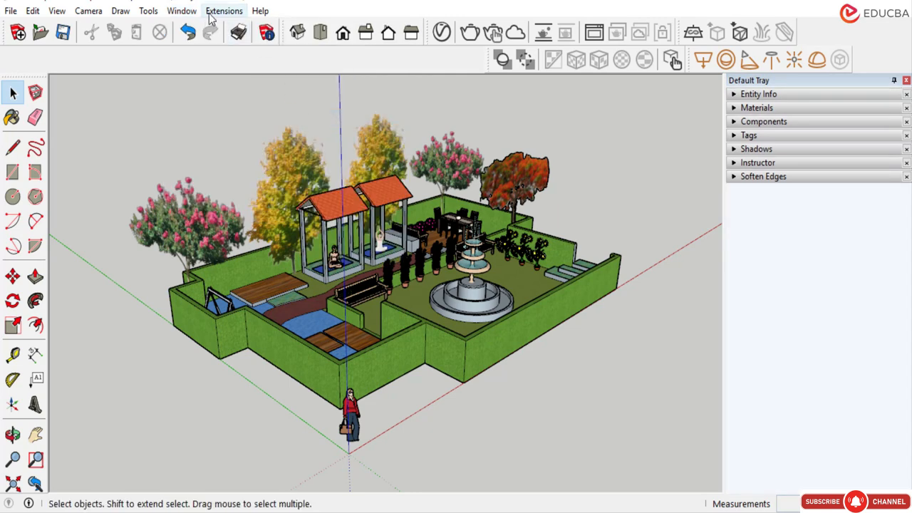
Show the Styles section in the default tray again and bring its settings into view.
{"action": "left_click", "coordinate": [182, 10]}
{"action": "mouse_move", "coordinate": [196, 27]}
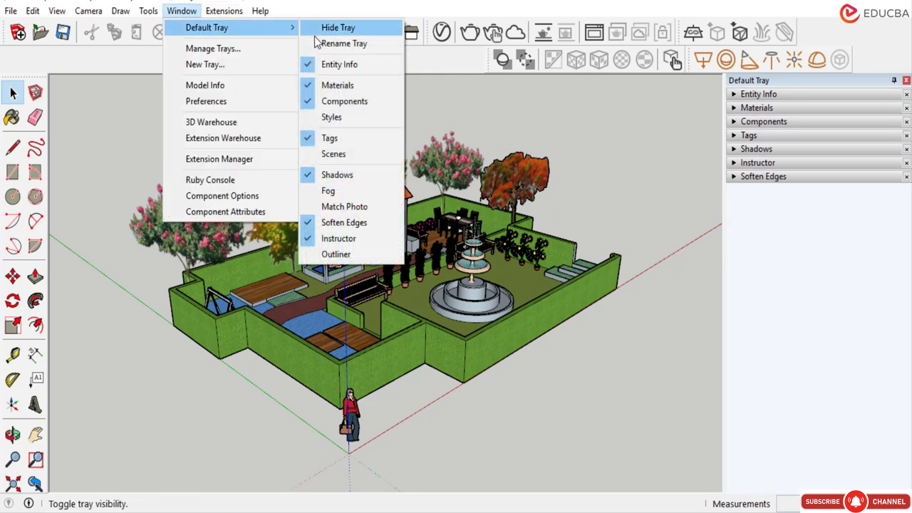
{"action": "left_click", "coordinate": [343, 125]}
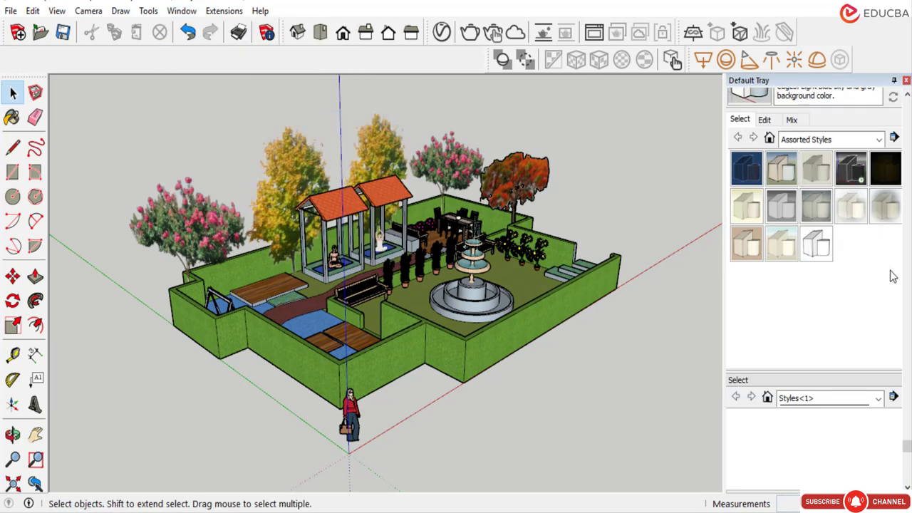
{"action": "scroll", "coordinate": [805, 271], "scroll_direction": "up", "scroll_amount": 3}
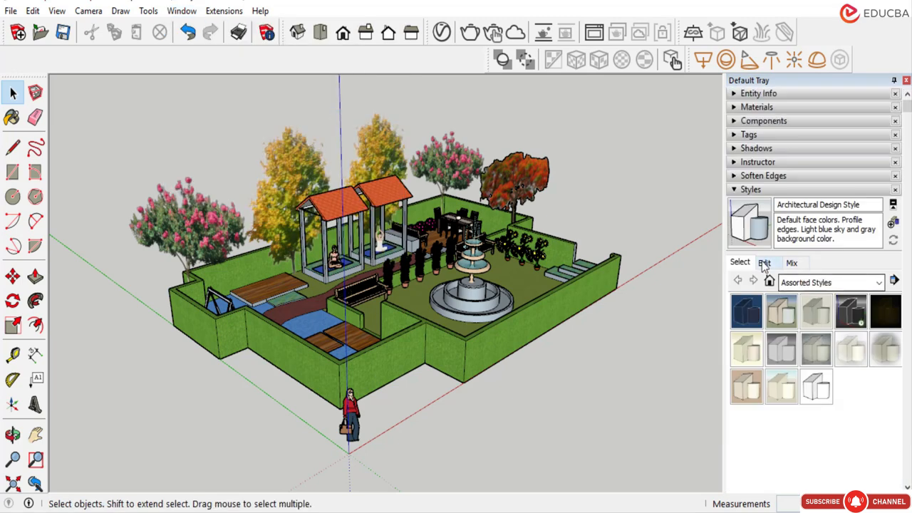
Lower the view until the horizon shows, and change the style's background sky colour to a medium blue.
{"action": "left_click", "coordinate": [749, 227]}
{"action": "middle_click_drag", "start_coordinate": [397, 225], "coordinate": [461, 105]}
{"action": "scroll", "coordinate": [439, 116], "scroll_direction": "up", "scroll_amount": 2}
{"action": "scroll", "coordinate": [466, 147], "scroll_direction": "down", "scroll_amount": 2}
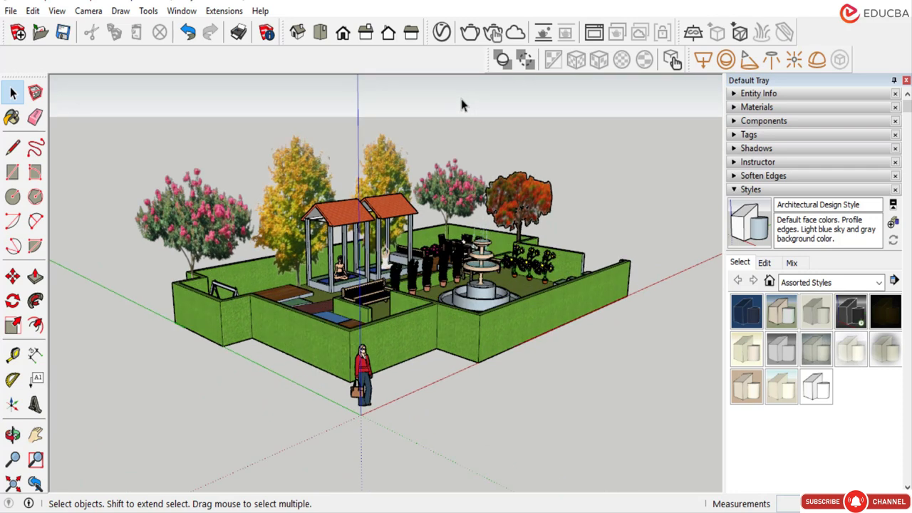
{"action": "left_click", "coordinate": [765, 263]}
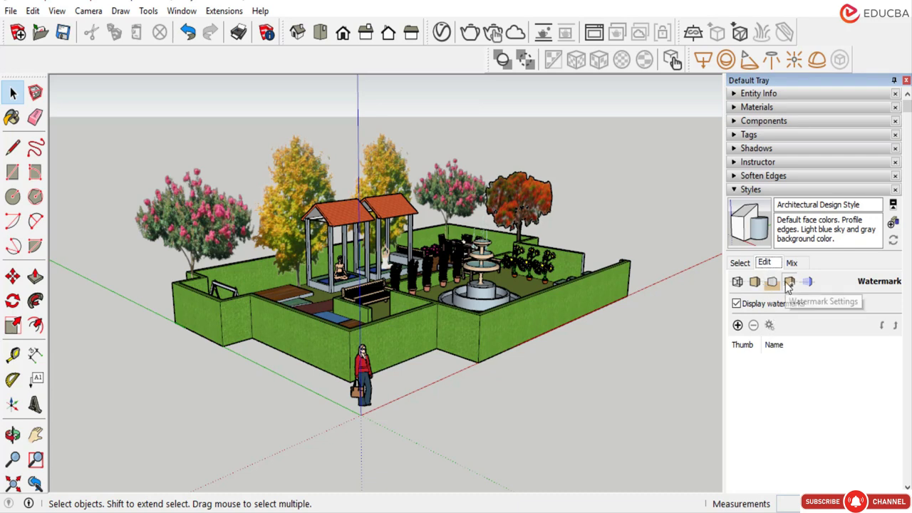
{"action": "left_click", "coordinate": [772, 283]}
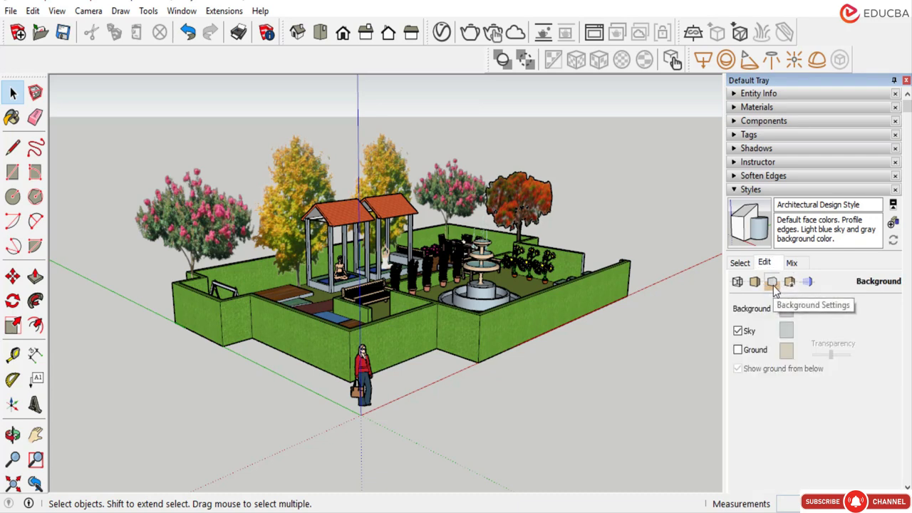
{"action": "left_click", "coordinate": [738, 330]}
{"action": "left_click", "coordinate": [738, 331]}
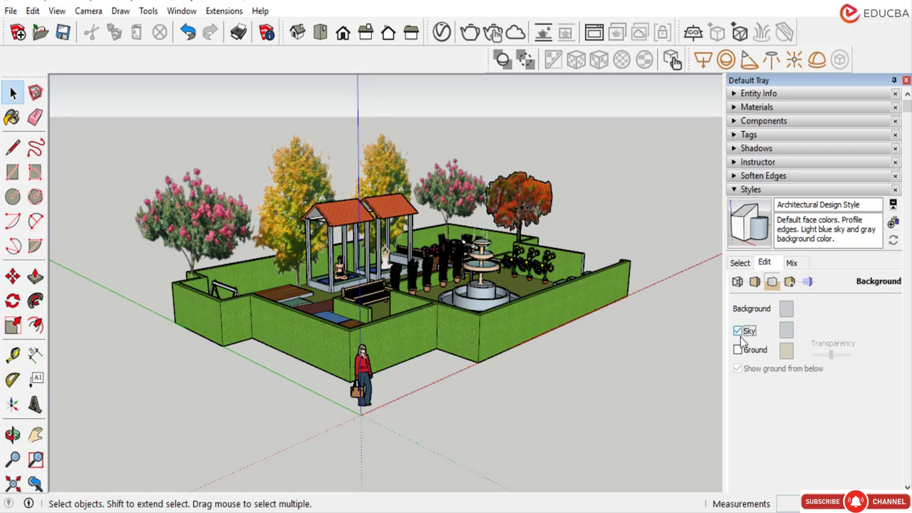
{"action": "left_click", "coordinate": [786, 330]}
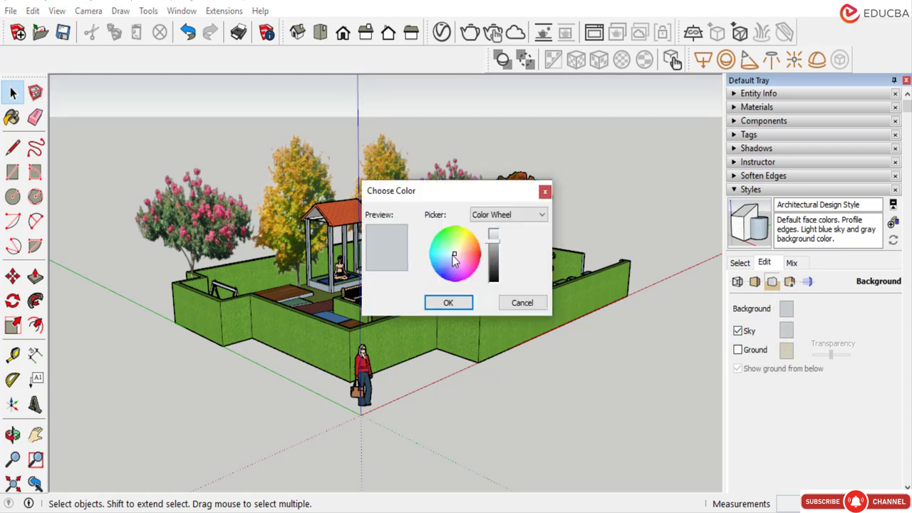
{"action": "left_click_drag", "start_coordinate": [454, 256], "coordinate": [440, 262]}
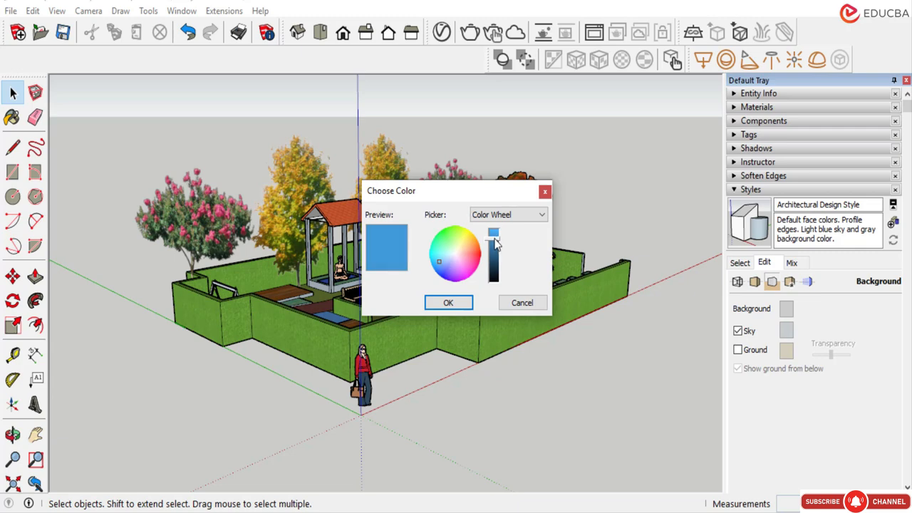
{"action": "left_click", "coordinate": [460, 302]}
Examine the garden against the blue sky from several low angles and distances.
{"action": "middle_click_drag", "start_coordinate": [432, 206], "coordinate": [413, 146]}
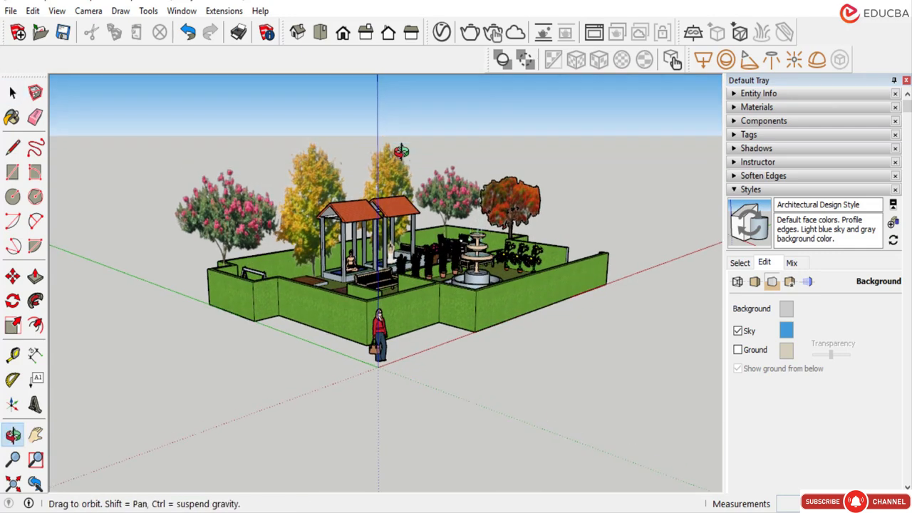
{"action": "scroll", "coordinate": [422, 153], "scroll_direction": "down", "scroll_amount": 4}
{"action": "scroll", "coordinate": [421, 157], "scroll_direction": "up", "scroll_amount": 4}
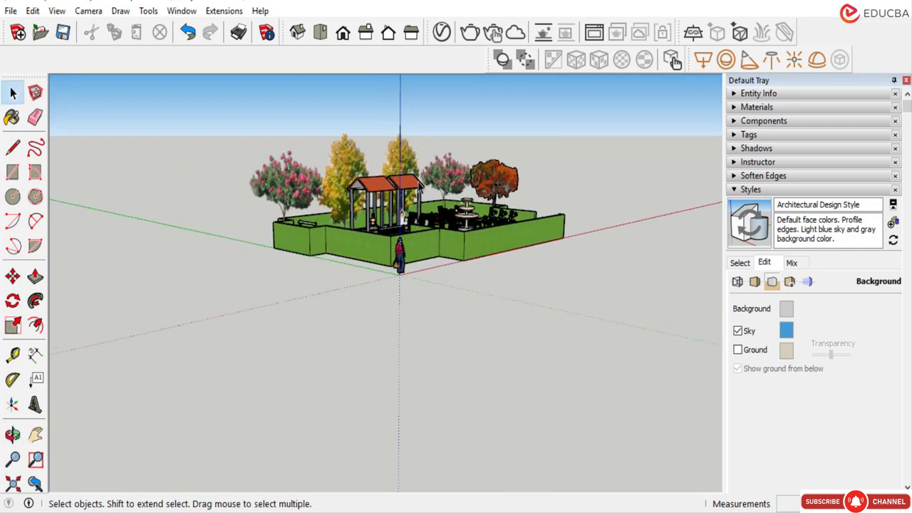
{"action": "middle_click_drag", "start_coordinate": [416, 182], "coordinate": [416, 194]}
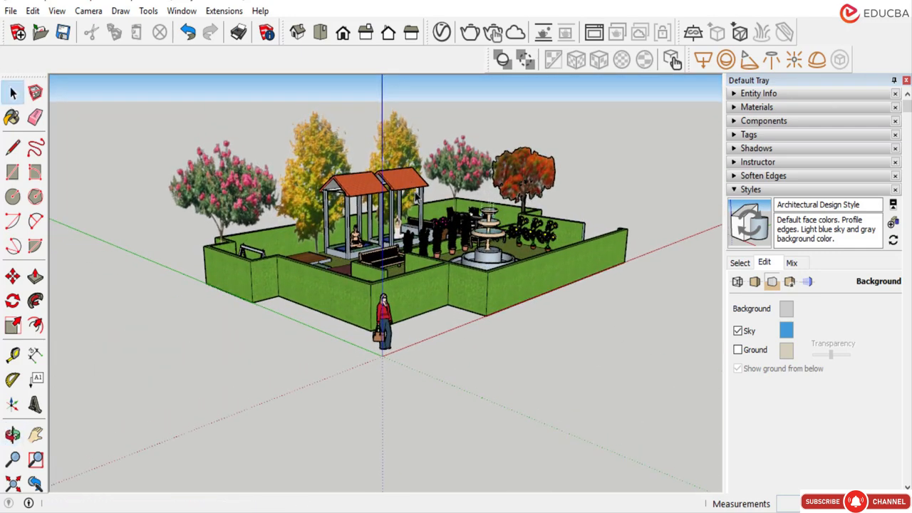
{"action": "scroll", "coordinate": [454, 162], "scroll_direction": "down", "scroll_amount": 2}
{"action": "middle_click_drag", "start_coordinate": [455, 162], "coordinate": [439, 136]}
{"action": "left_click_drag", "start_coordinate": [439, 154], "coordinate": [438, 158]}
{"action": "key", "text": "space"}
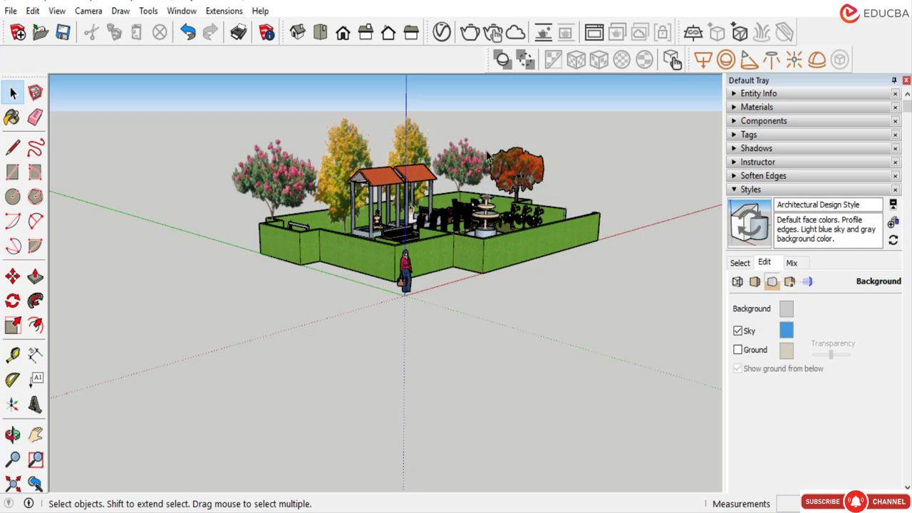
{"action": "middle_click_drag", "start_coordinate": [484, 181], "coordinate": [495, 161]}
{"action": "scroll", "coordinate": [496, 161], "scroll_direction": "up", "scroll_amount": 3}
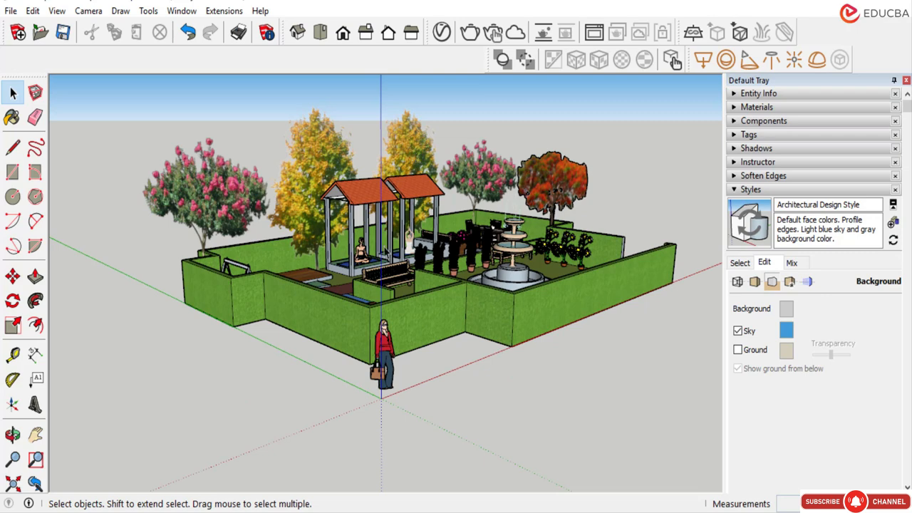
{"action": "middle_click_drag", "start_coordinate": [386, 251], "coordinate": [371, 241]}
{"action": "scroll", "coordinate": [356, 142], "scroll_direction": "up", "scroll_amount": 2}
{"action": "scroll", "coordinate": [395, 210], "scroll_direction": "down", "scroll_amount": 2}
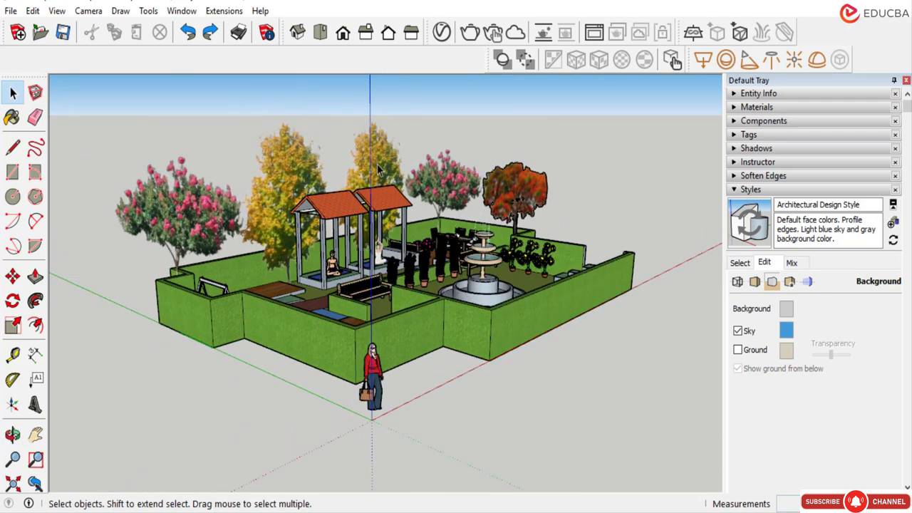
{"action": "scroll", "coordinate": [398, 209], "scroll_direction": "up", "scroll_amount": 2}
{"action": "middle_click_drag", "start_coordinate": [399, 210], "coordinate": [383, 205]}
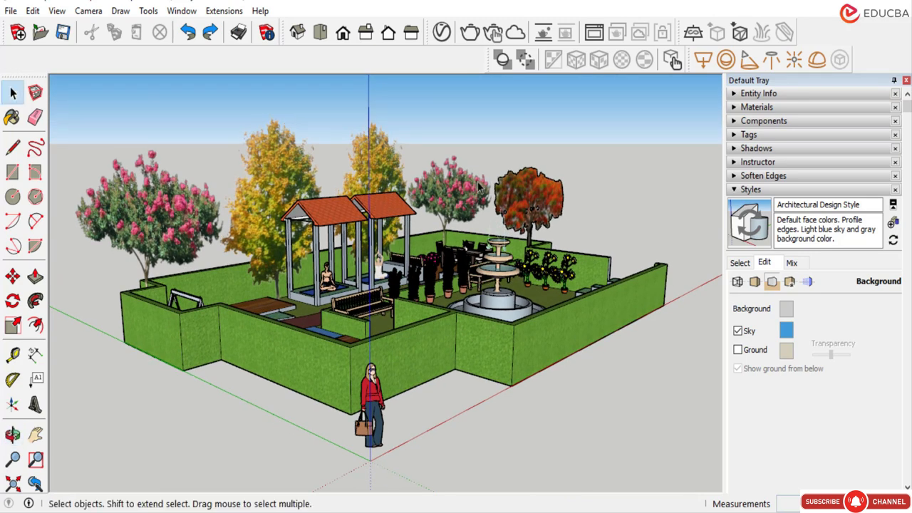
Change the sky colour to a slightly deeper, more saturated blue.
{"action": "left_click", "coordinate": [786, 330]}
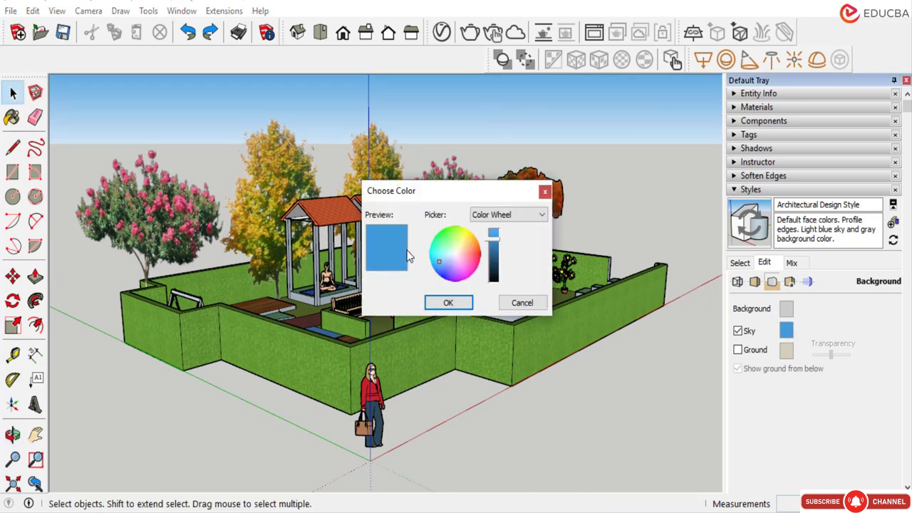
{"action": "left_click_drag", "start_coordinate": [439, 261], "coordinate": [436, 269]}
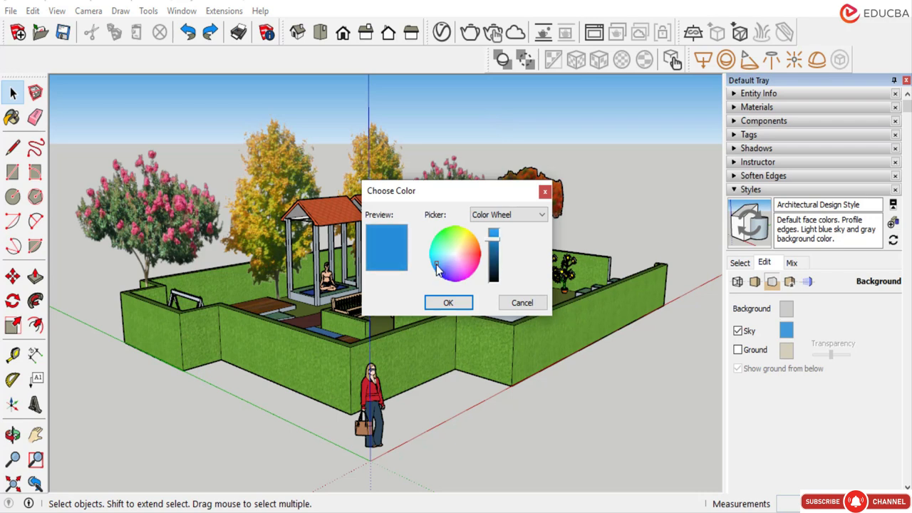
{"action": "left_click", "coordinate": [444, 302]}
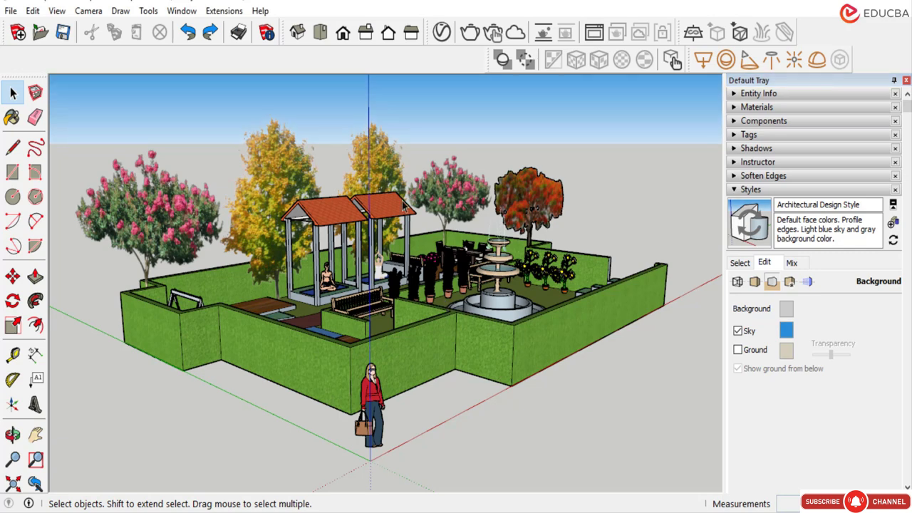
{"action": "scroll", "coordinate": [389, 222], "scroll_direction": "down", "scroll_amount": 2}
{"action": "scroll", "coordinate": [393, 210], "scroll_direction": "up", "scroll_amount": 1}
{"action": "scroll", "coordinate": [392, 210], "scroll_direction": "up", "scroll_amount": 1}
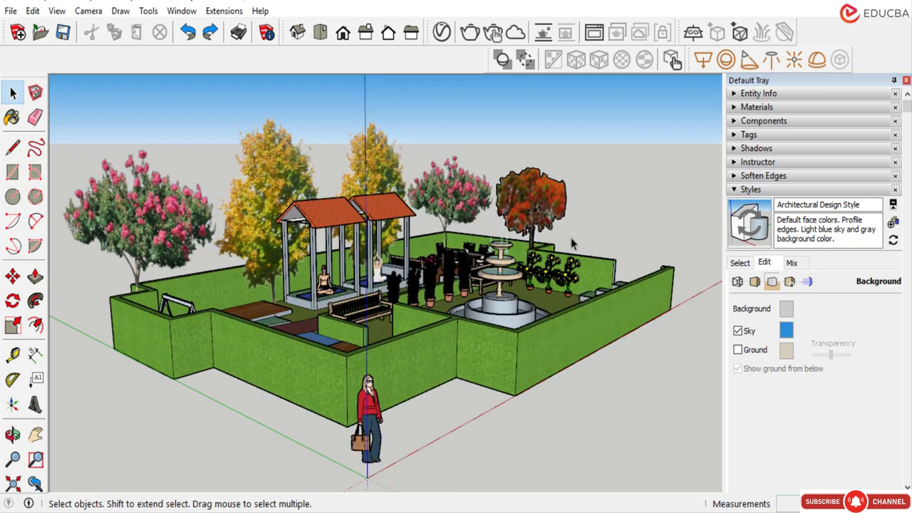
Turn on the ground in the background settings and set its colour to a bright red.
{"action": "left_click", "coordinate": [738, 350]}
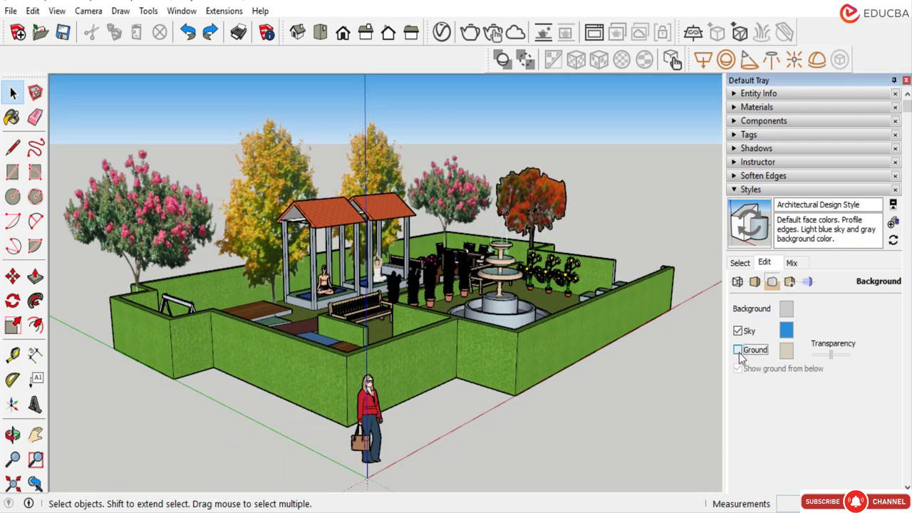
{"action": "left_click", "coordinate": [786, 350]}
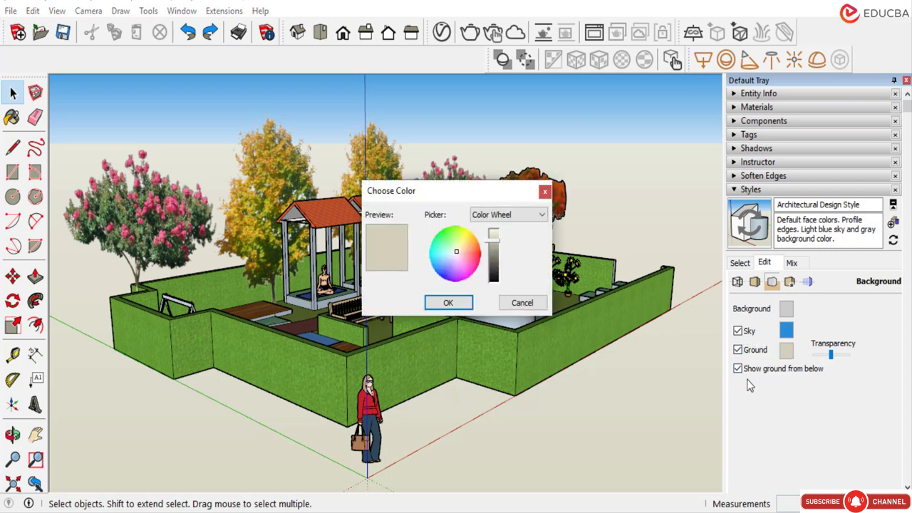
{"action": "left_click", "coordinate": [460, 255]}
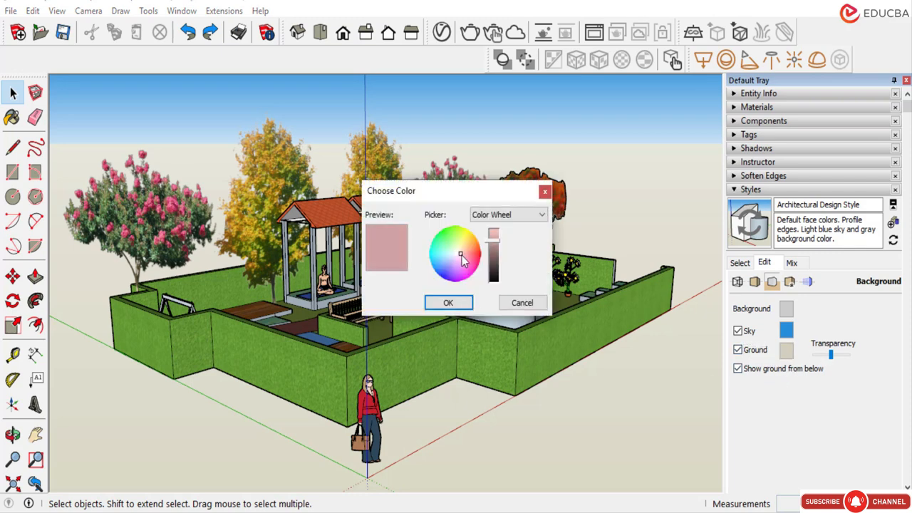
{"action": "left_click_drag", "start_coordinate": [461, 257], "coordinate": [476, 258]}
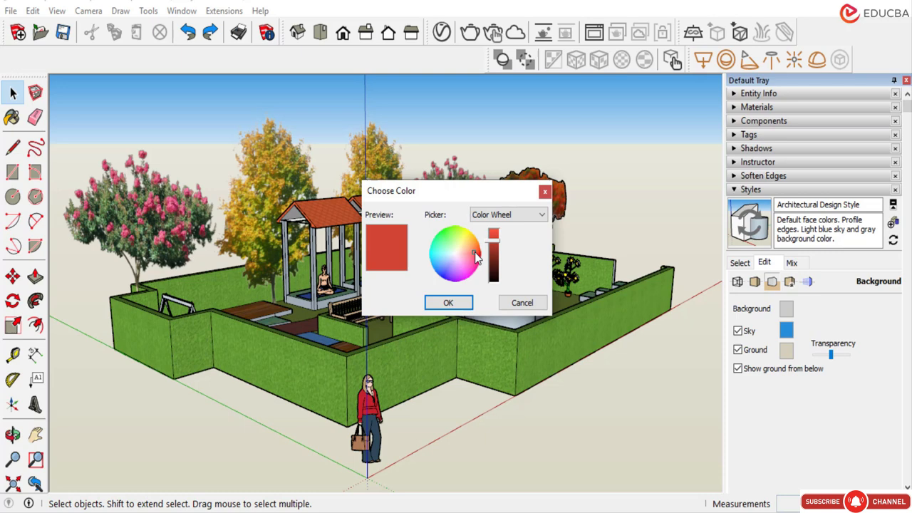
{"action": "left_click", "coordinate": [452, 303]}
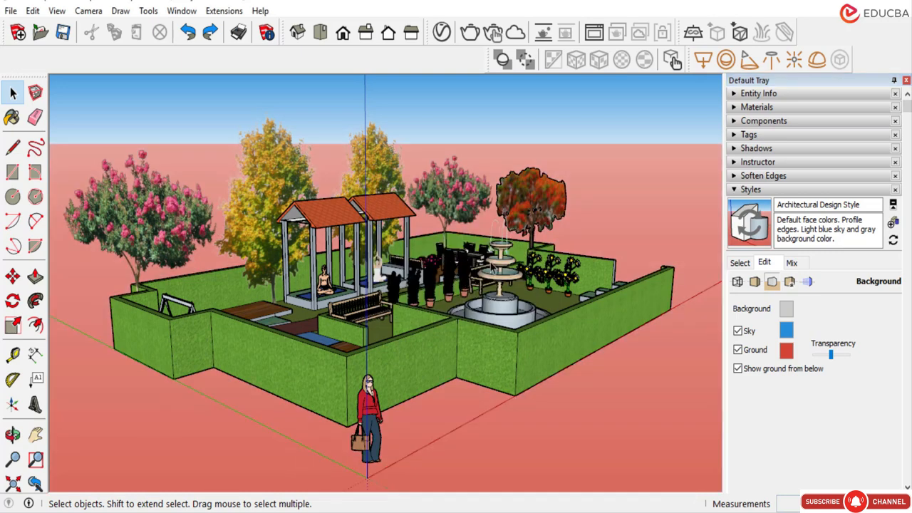
Darken the ground colour to a deep brick red by lowering its brightness.
{"action": "left_click", "coordinate": [785, 352]}
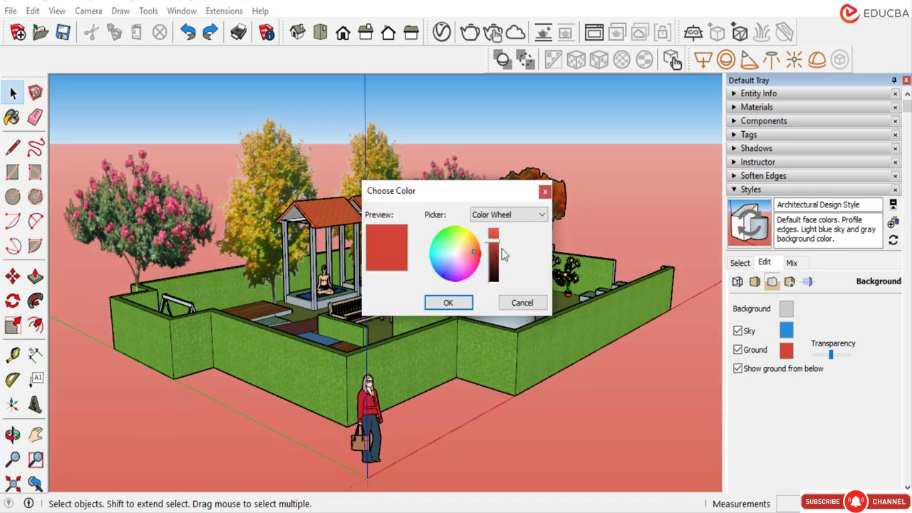
{"action": "left_click_drag", "start_coordinate": [501, 243], "coordinate": [494, 255]}
{"action": "left_click", "coordinate": [452, 303]}
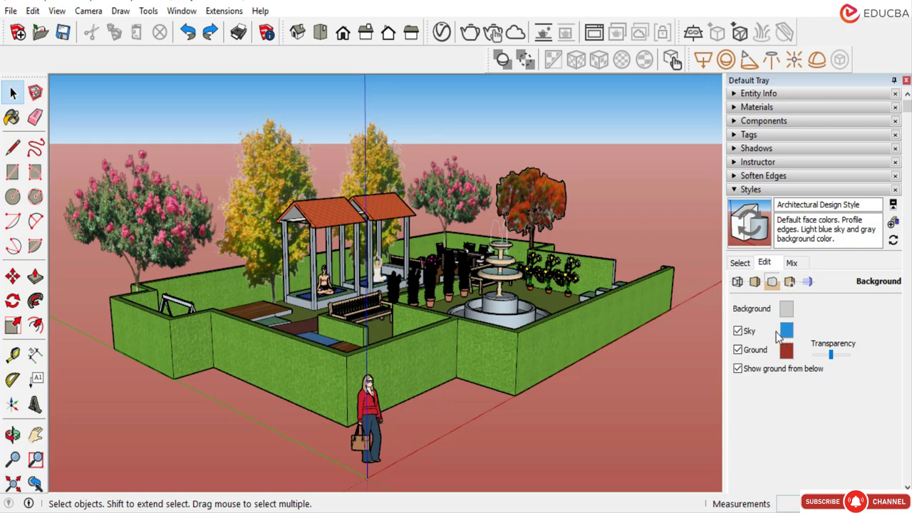
Load blue_sky_01_hd_picture_166272.jpg from the Desktop as a new watermark for the style.
{"action": "left_click", "coordinate": [790, 283]}
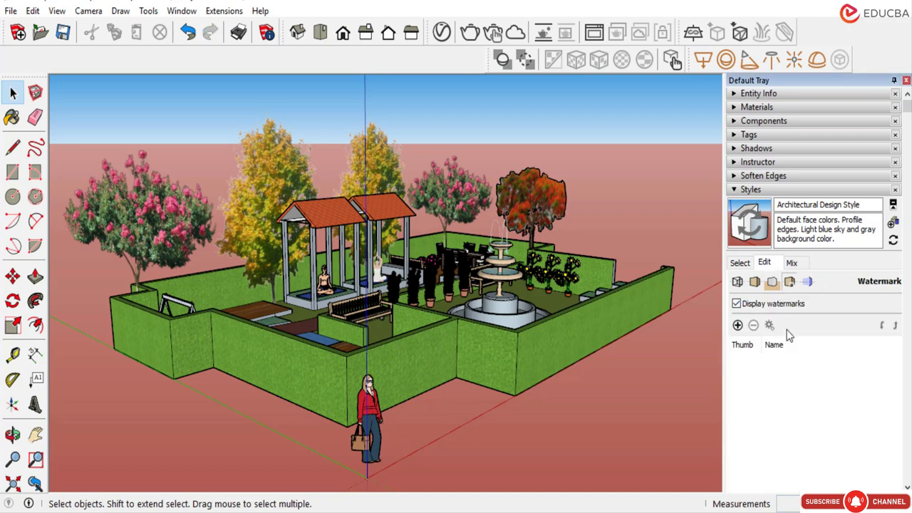
{"action": "left_click", "coordinate": [737, 324]}
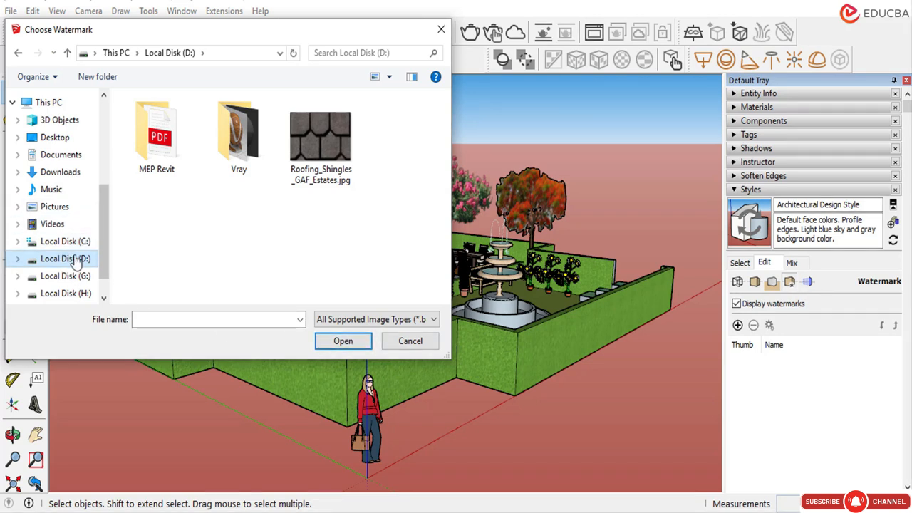
{"action": "left_click", "coordinate": [51, 138]}
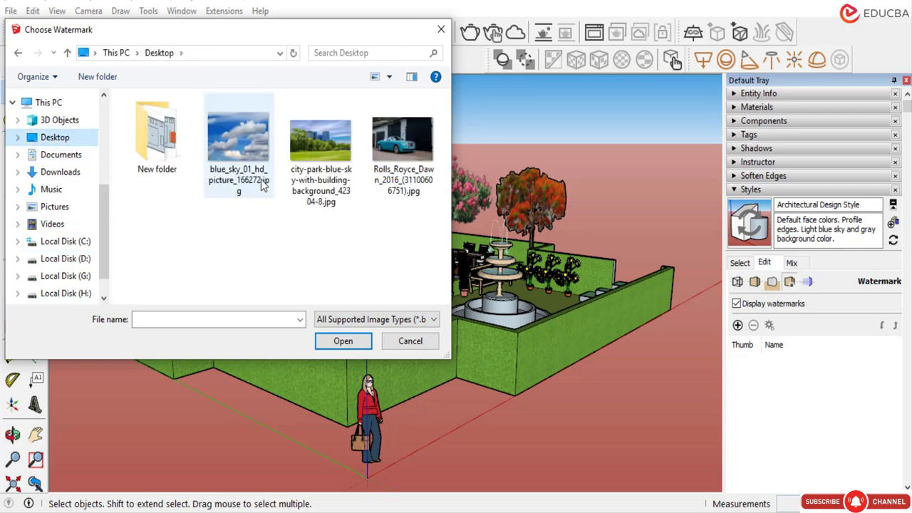
{"action": "left_click", "coordinate": [235, 147]}
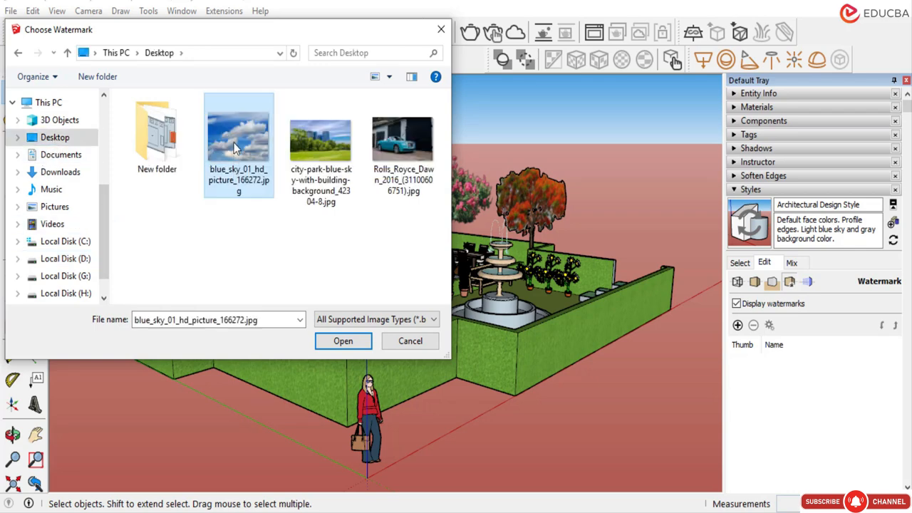
{"action": "left_click", "coordinate": [342, 341]}
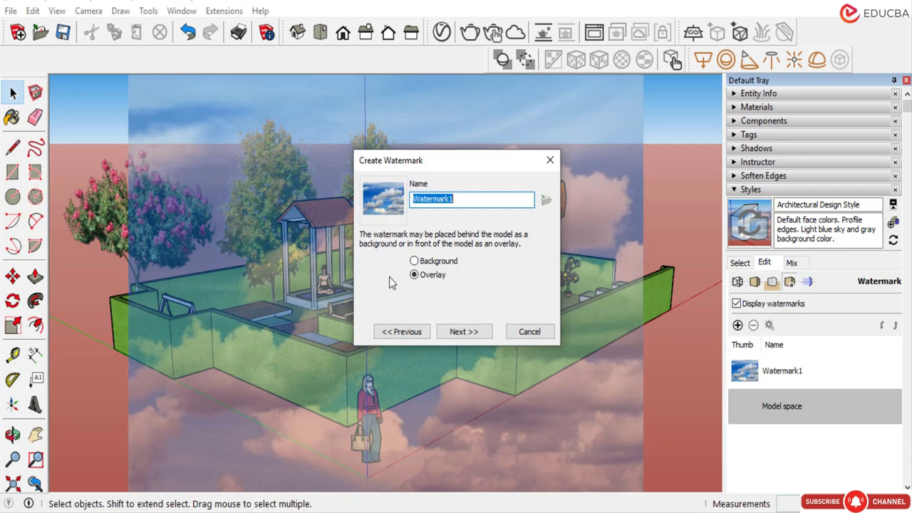
Place the sky watermark in the background at full image blend, stretched to fit the screen with the aspect ratio locked.
{"action": "left_click", "coordinate": [414, 261]}
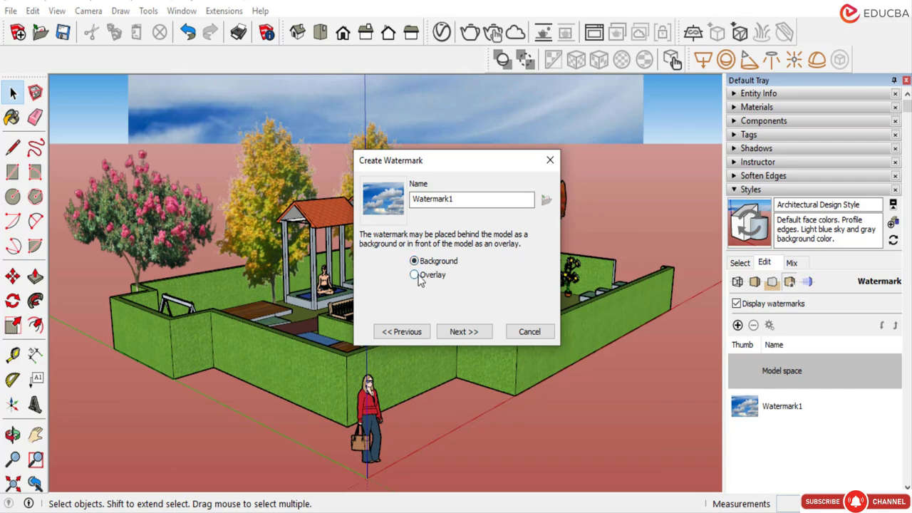
{"action": "left_click", "coordinate": [470, 332]}
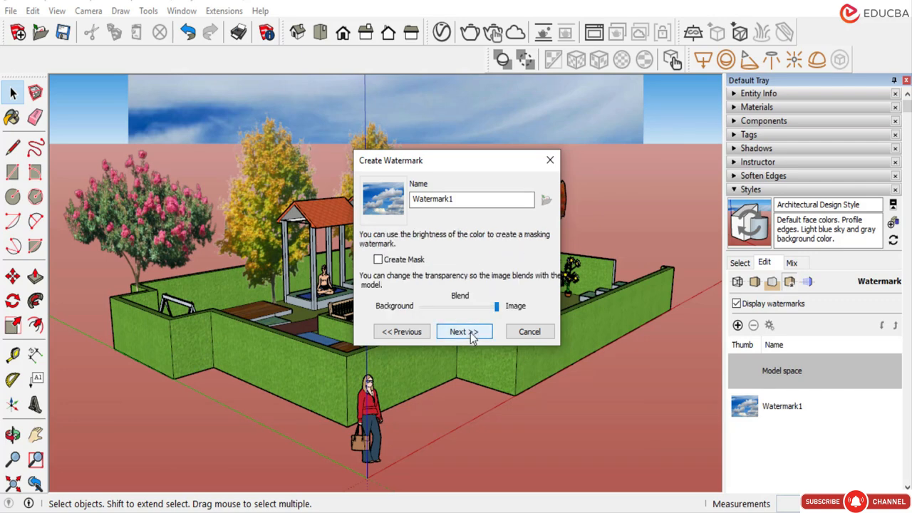
{"action": "left_click_drag", "start_coordinate": [463, 307], "coordinate": [499, 307]}
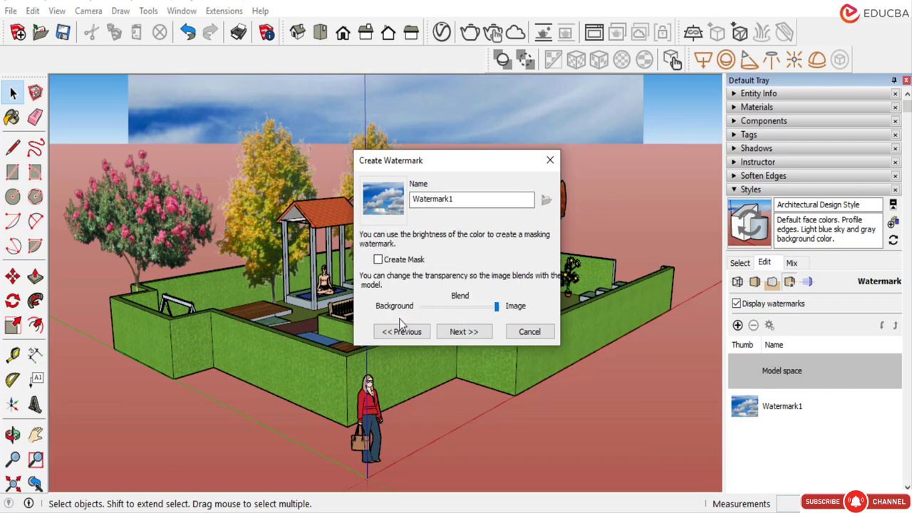
{"action": "left_click", "coordinate": [475, 332]}
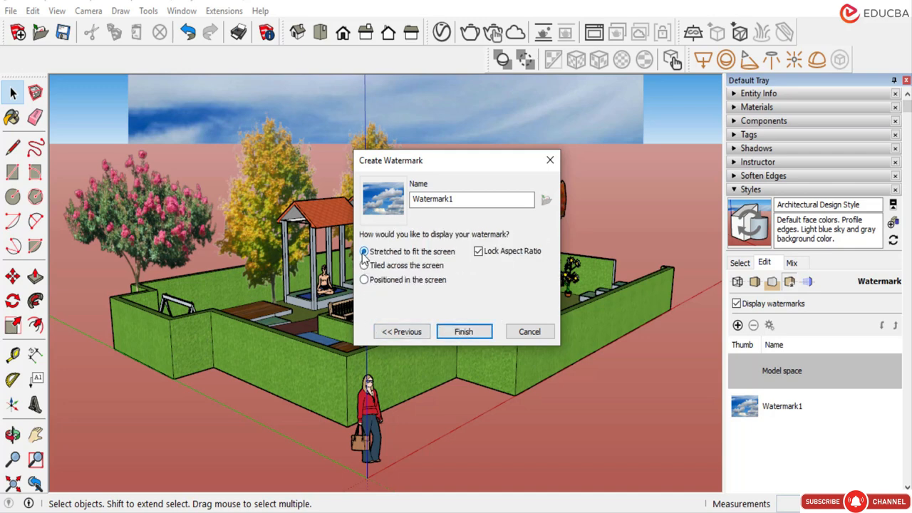
{"action": "left_click", "coordinate": [447, 335]}
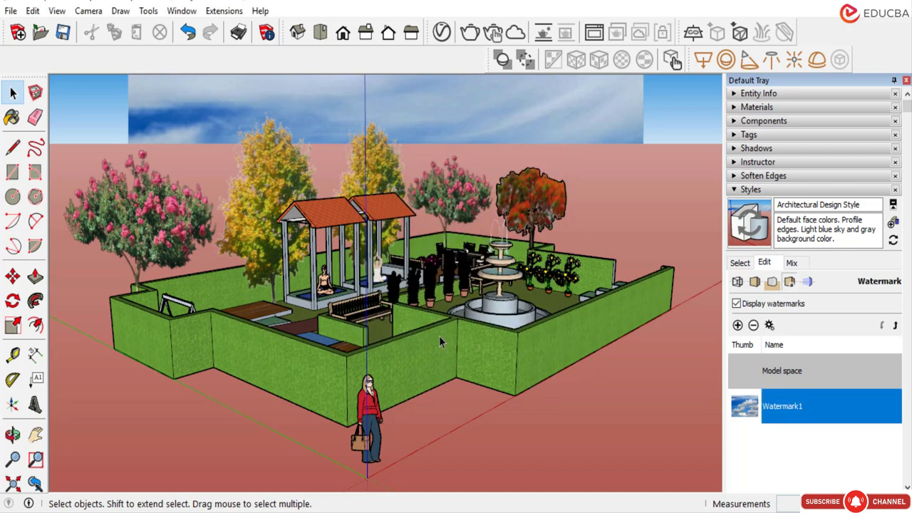
Turn off the sky colour in the style's background settings.
{"action": "scroll", "coordinate": [462, 278], "scroll_direction": "down", "scroll_amount": 3}
{"action": "scroll", "coordinate": [449, 284], "scroll_direction": "up", "scroll_amount": 2}
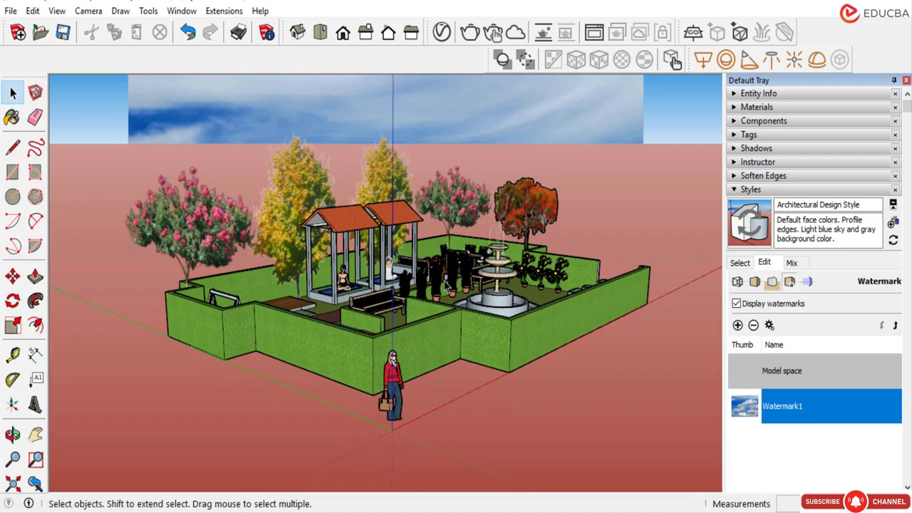
{"action": "middle_click_drag", "start_coordinate": [448, 284], "coordinate": [538, 356]}
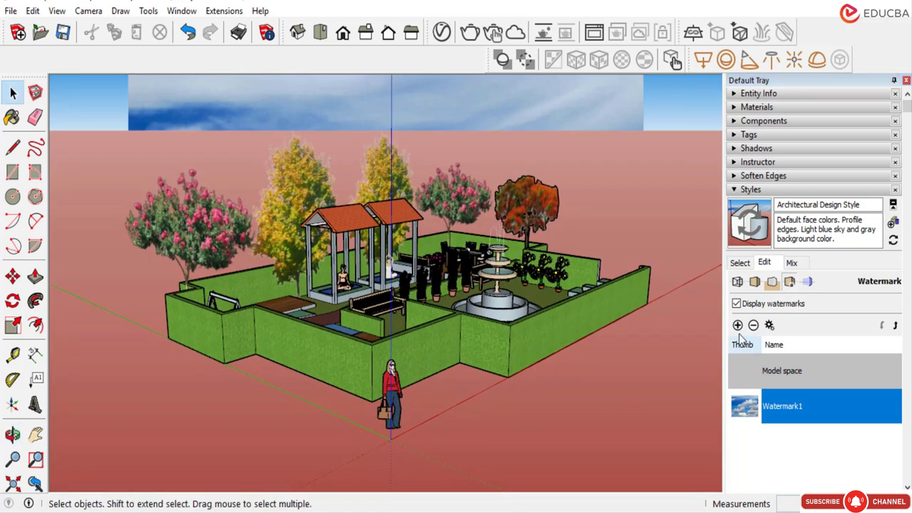
{"action": "left_click", "coordinate": [755, 282]}
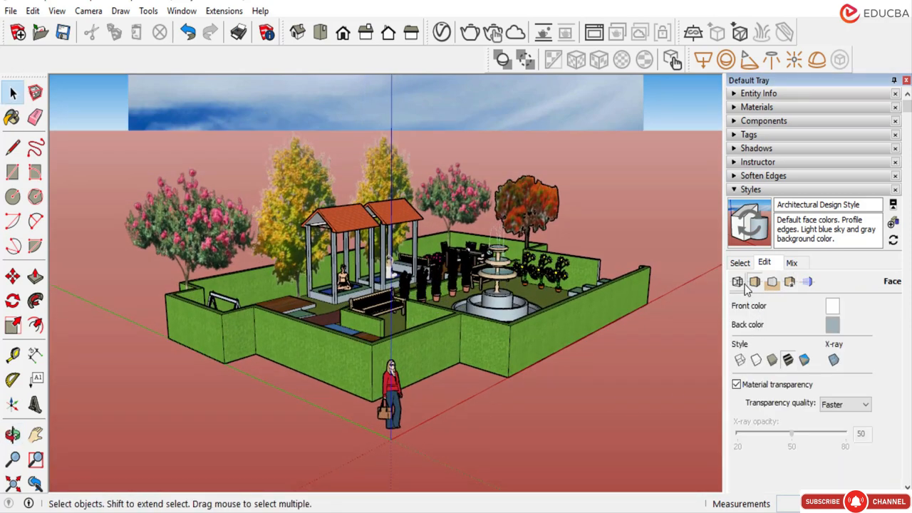
{"action": "left_click", "coordinate": [772, 282]}
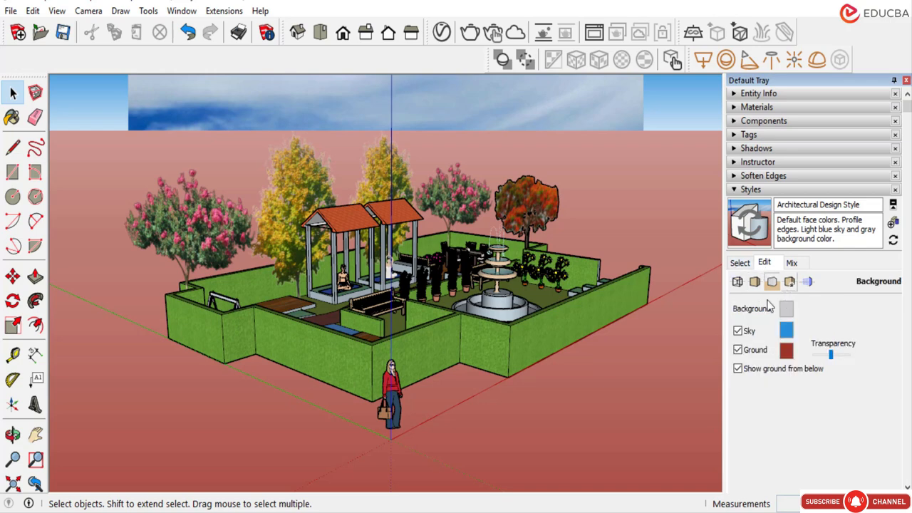
{"action": "left_click", "coordinate": [738, 330]}
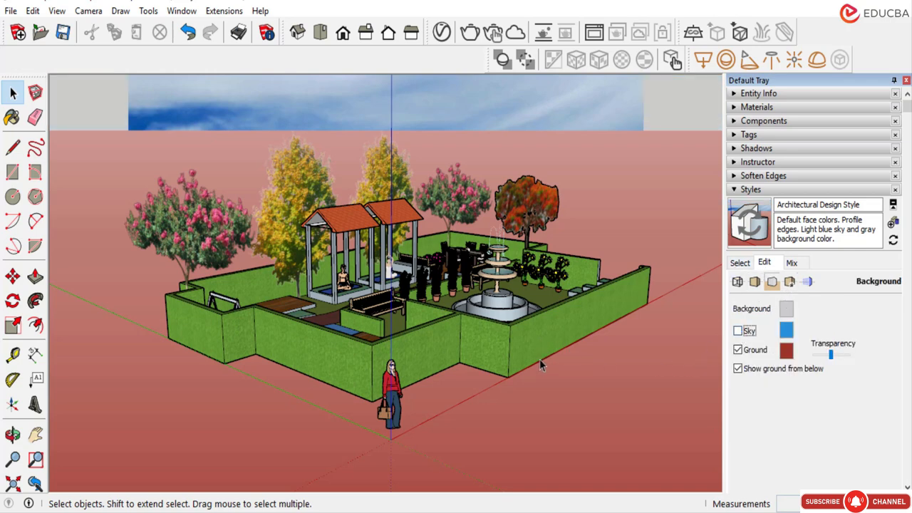
{"action": "scroll", "coordinate": [535, 316], "scroll_direction": "down", "scroll_amount": 3}
{"action": "middle_click_drag", "start_coordinate": [507, 338], "coordinate": [499, 327]}
{"action": "scroll", "coordinate": [492, 338], "scroll_direction": "up", "scroll_amount": 4}
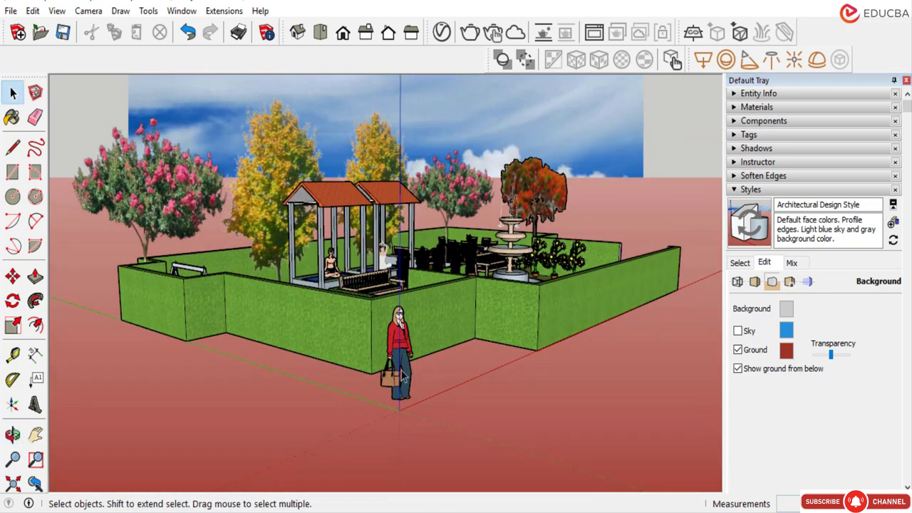
Delete the sky image watermark from the style.
{"action": "left_click", "coordinate": [789, 281]}
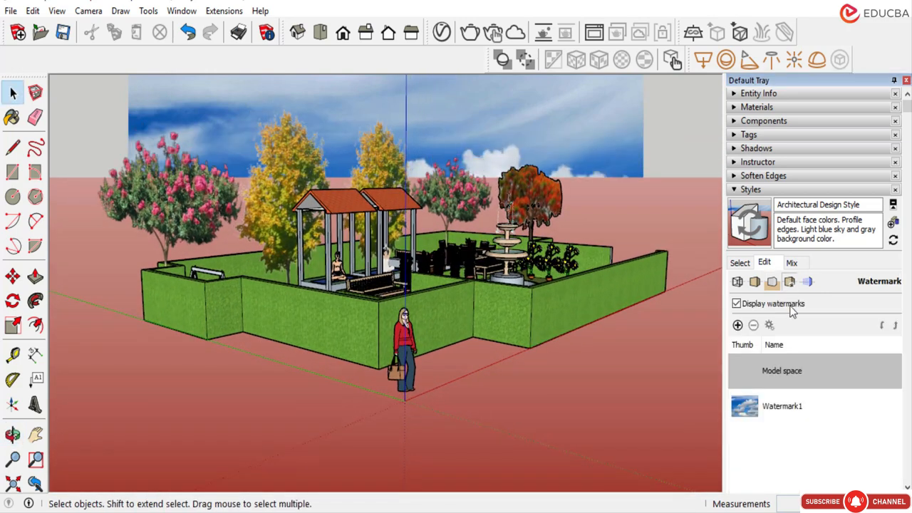
{"action": "left_click", "coordinate": [760, 410]}
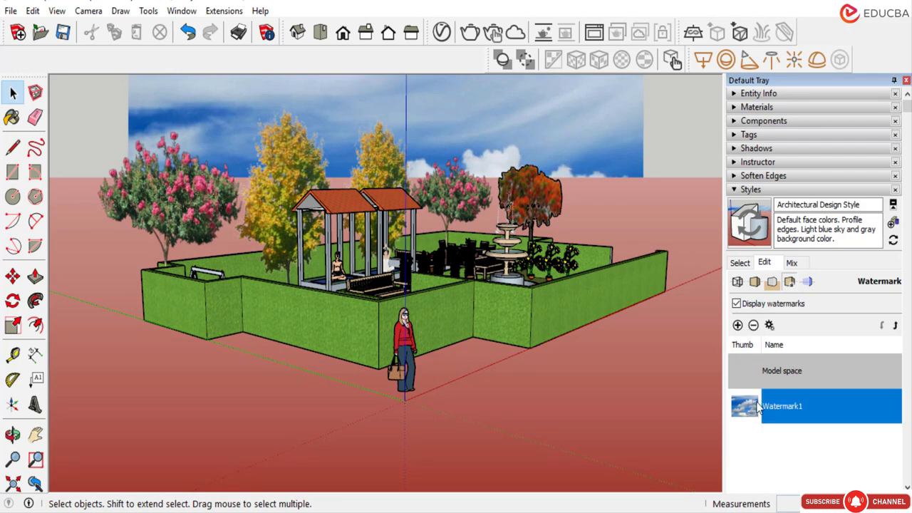
{"action": "left_click", "coordinate": [753, 325]}
{"action": "left_click", "coordinate": [536, 297]}
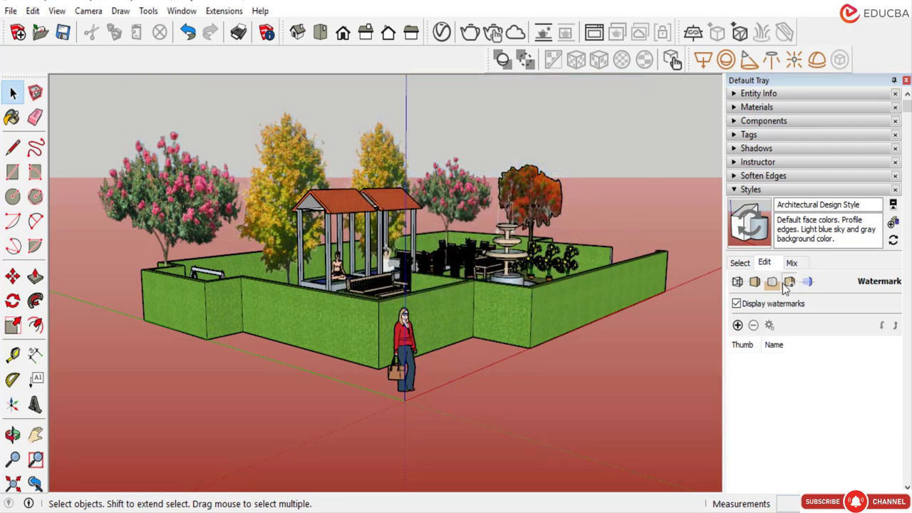
Add blue_sky_01_hd_picture_166272.jpg from the Desktop again as a watermark placed behind the model as background.
{"action": "left_click", "coordinate": [738, 325]}
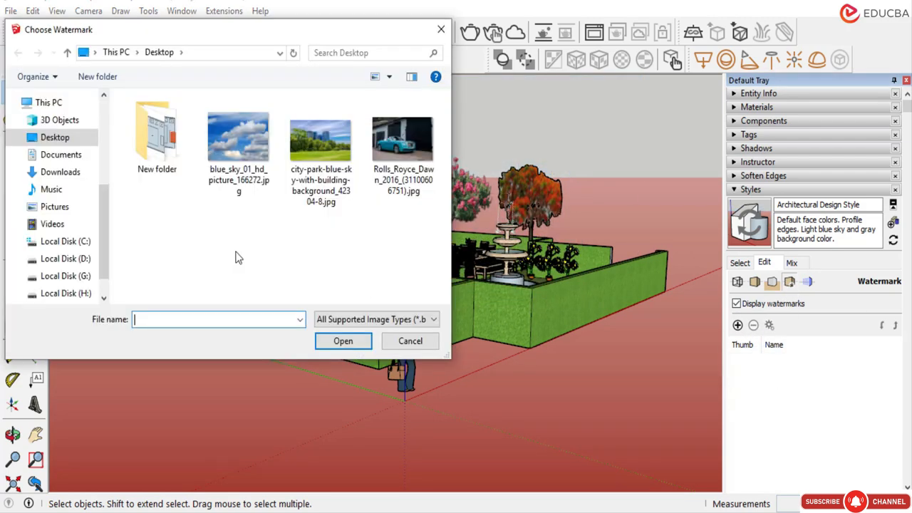
{"action": "left_click", "coordinate": [241, 143]}
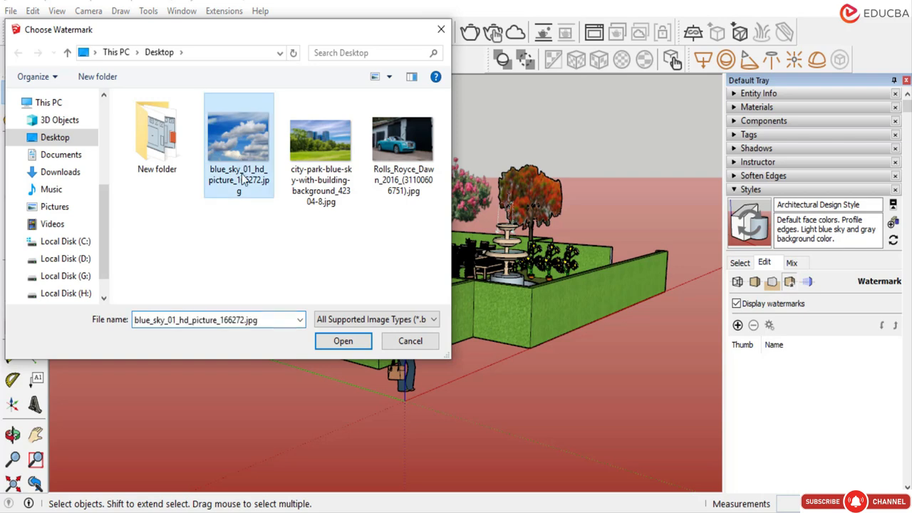
{"action": "left_click", "coordinate": [343, 341]}
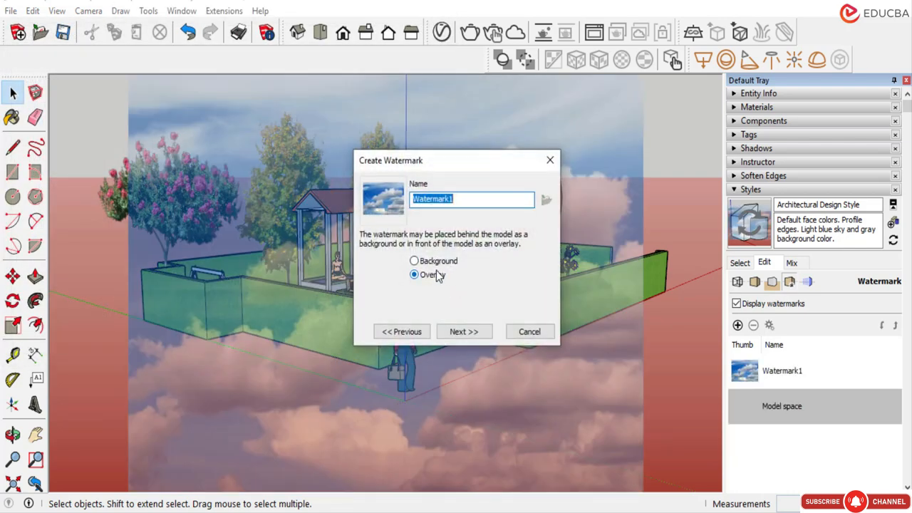
{"action": "left_click", "coordinate": [414, 261]}
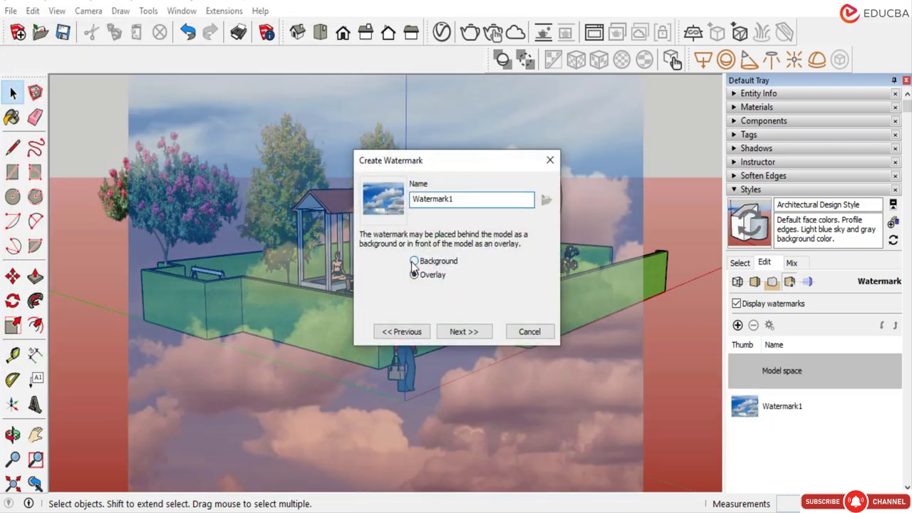
{"action": "left_click", "coordinate": [451, 332]}
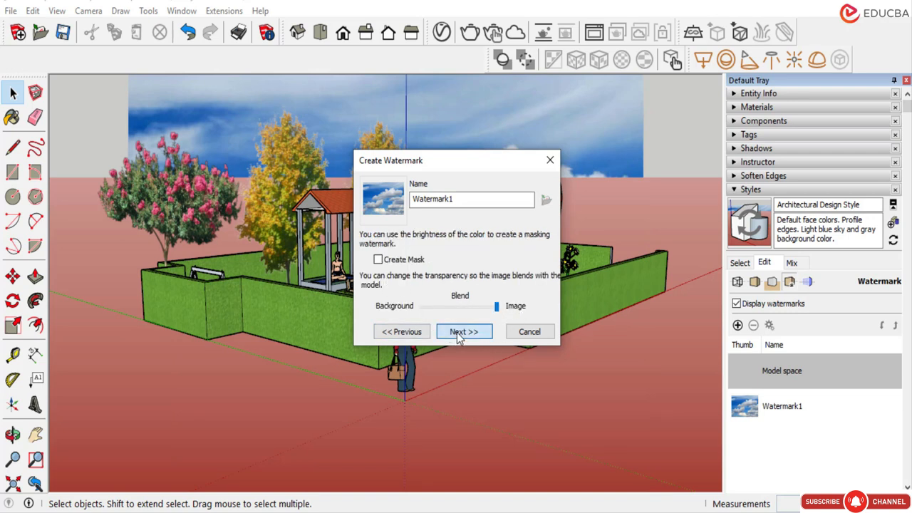
Try the new sky watermark positioned at the screen centre, and finish it stretched to fit the screen with the aspect ratio locked.
{"action": "left_click", "coordinate": [460, 332]}
{"action": "left_click", "coordinate": [365, 279]}
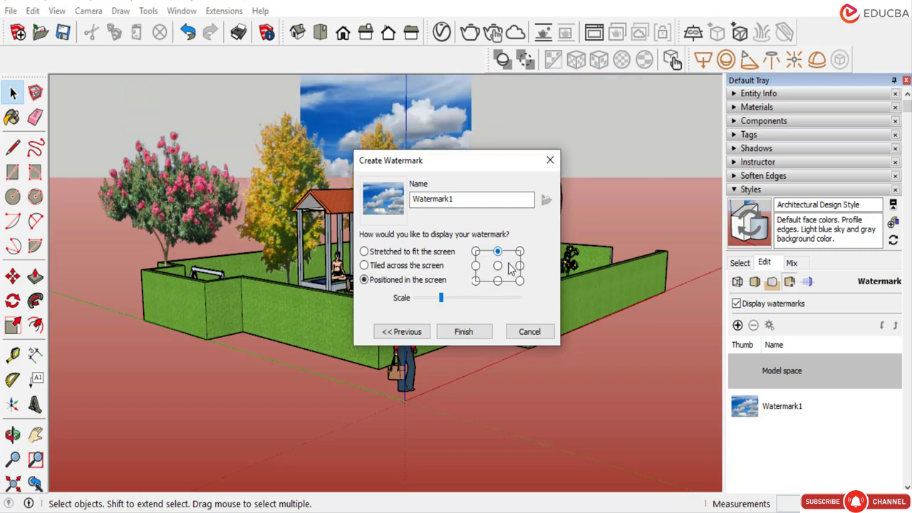
{"action": "left_click", "coordinate": [498, 266]}
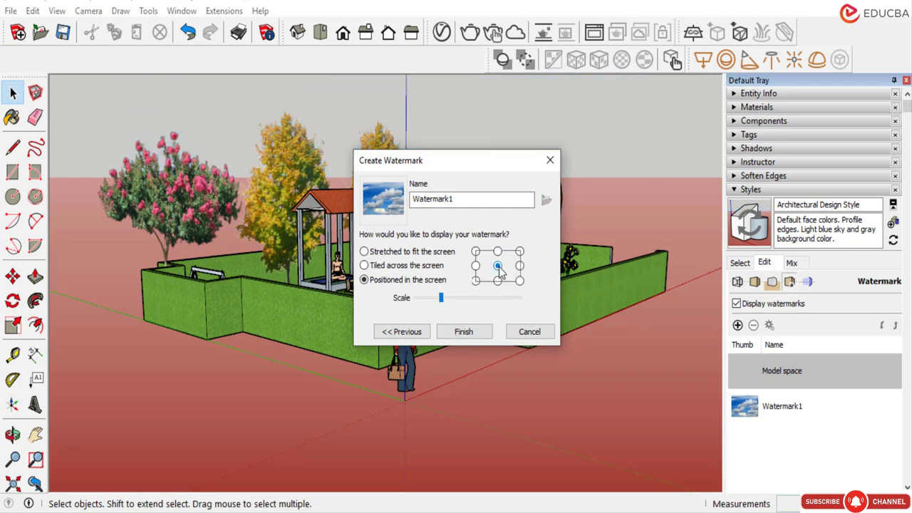
{"action": "left_click", "coordinate": [364, 252]}
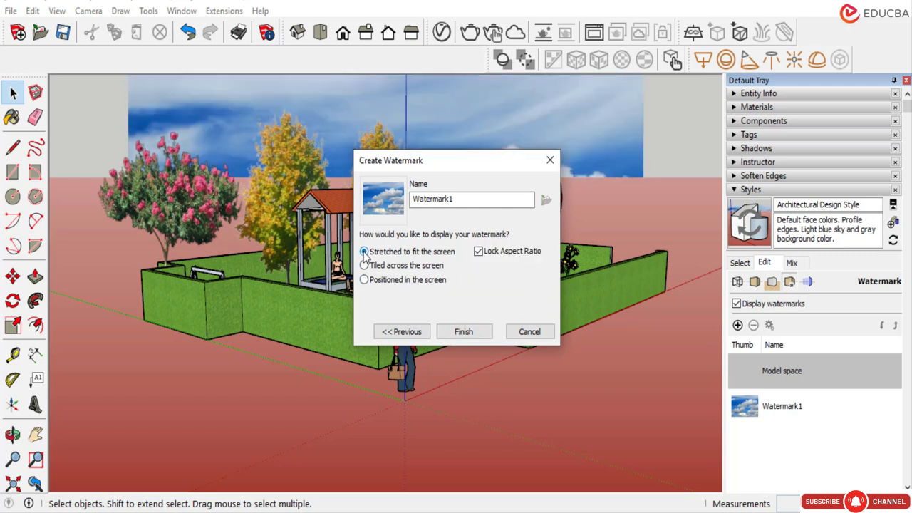
{"action": "left_click", "coordinate": [463, 333]}
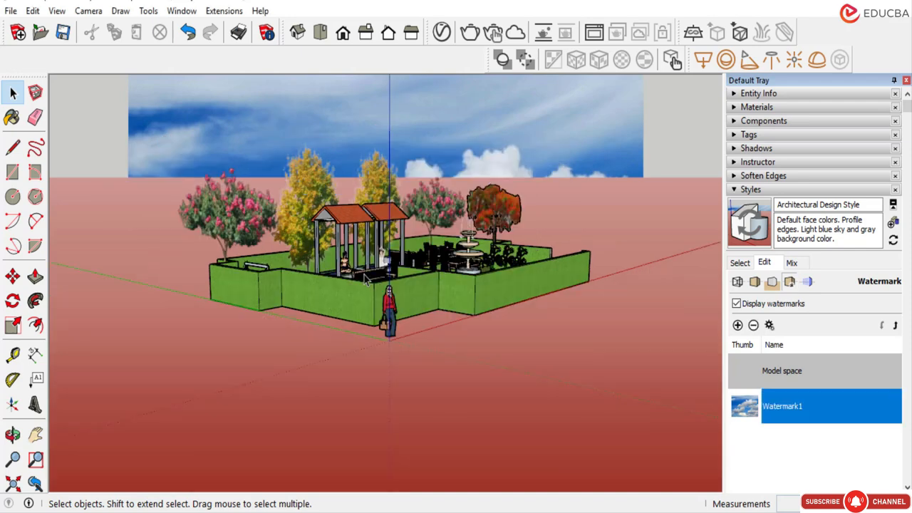
{"action": "middle_click_drag", "start_coordinate": [382, 319], "coordinate": [383, 308]}
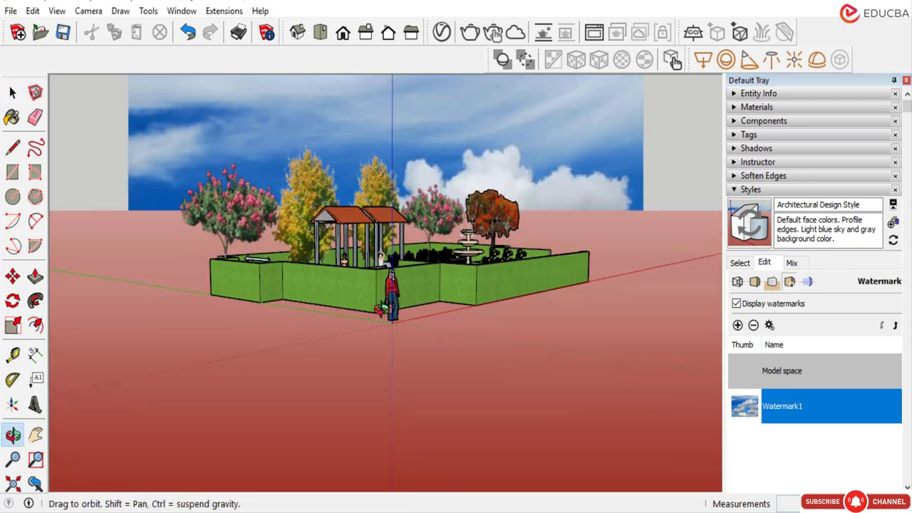
{"action": "scroll", "coordinate": [372, 321], "scroll_direction": "up", "scroll_amount": 2}
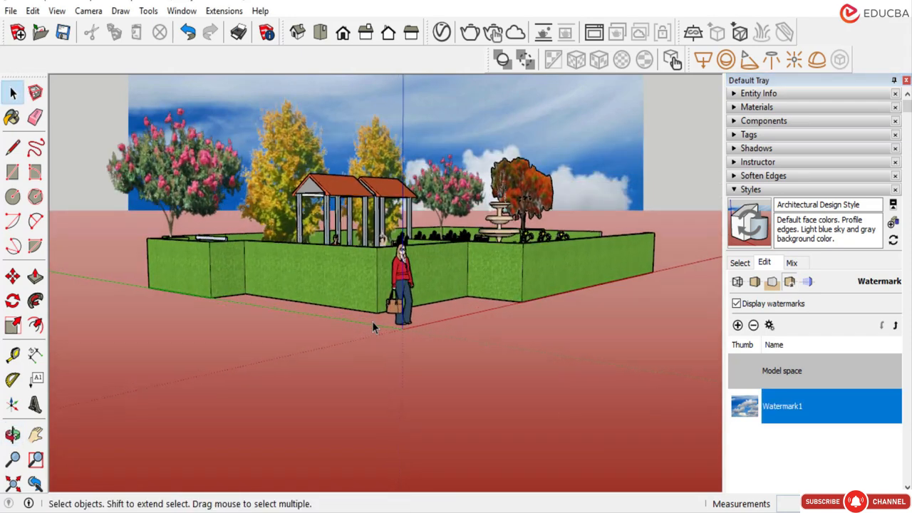
{"action": "middle_click_drag", "start_coordinate": [372, 321], "coordinate": [373, 334]}
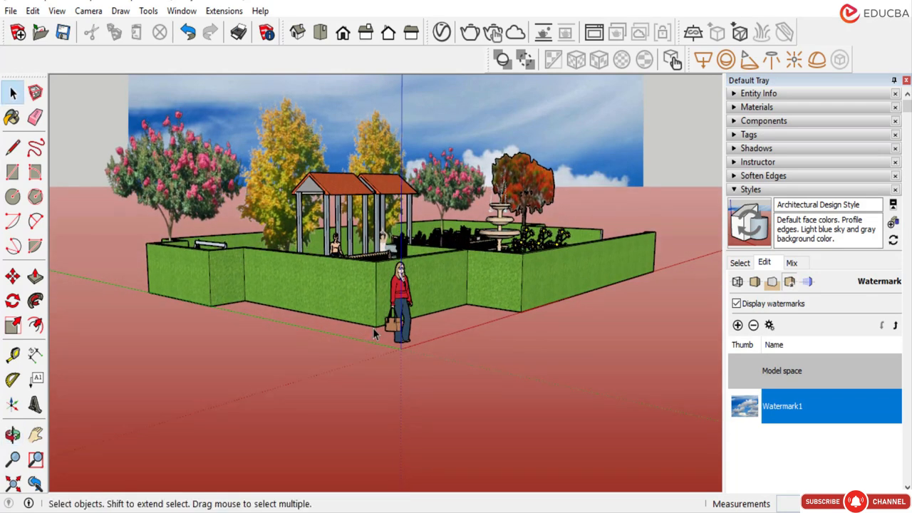
{"action": "left_click", "coordinate": [741, 265]}
{"action": "left_click", "coordinate": [764, 262]}
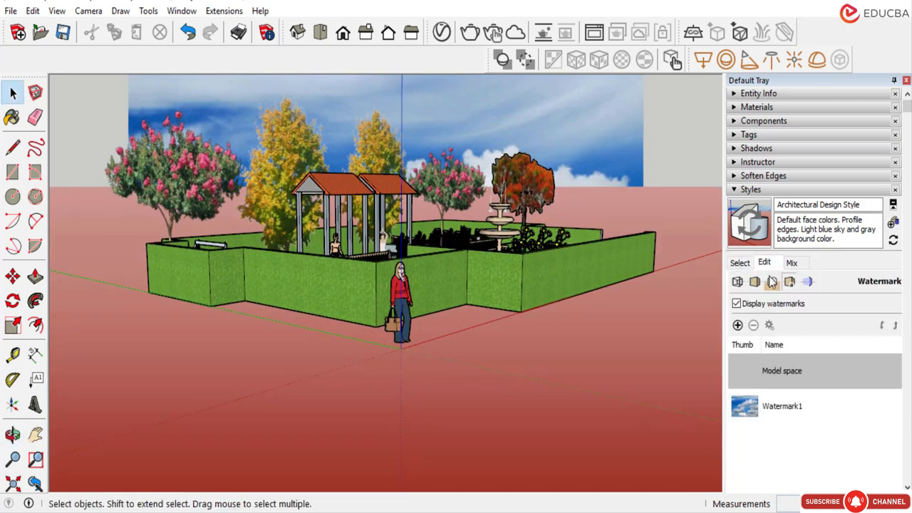
{"action": "left_click", "coordinate": [737, 326]}
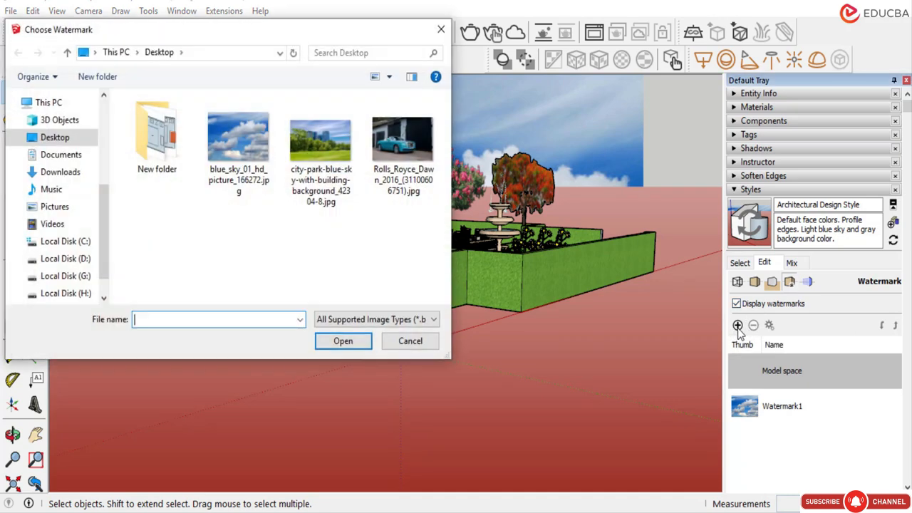
{"action": "left_click", "coordinate": [411, 345]}
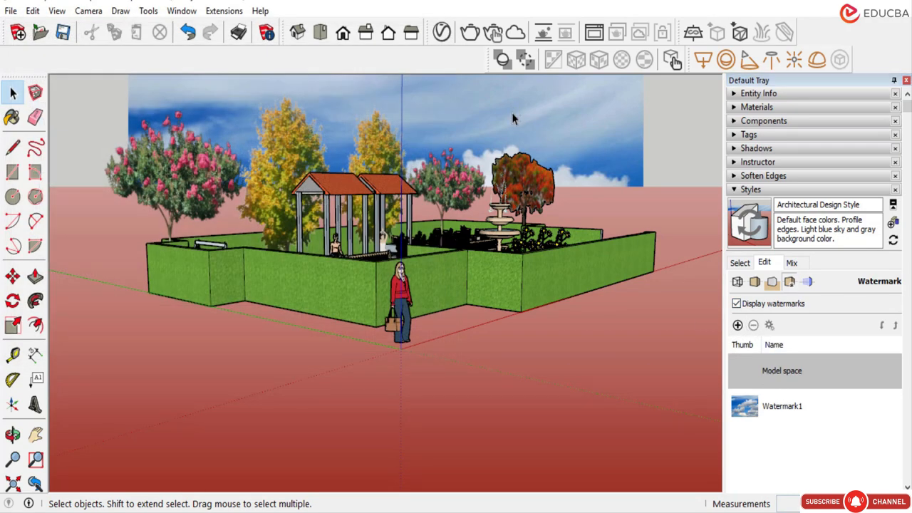
Turn on the sky colour in the style's background settings and delete the sky image watermark from the style.
{"action": "left_click", "coordinate": [772, 282]}
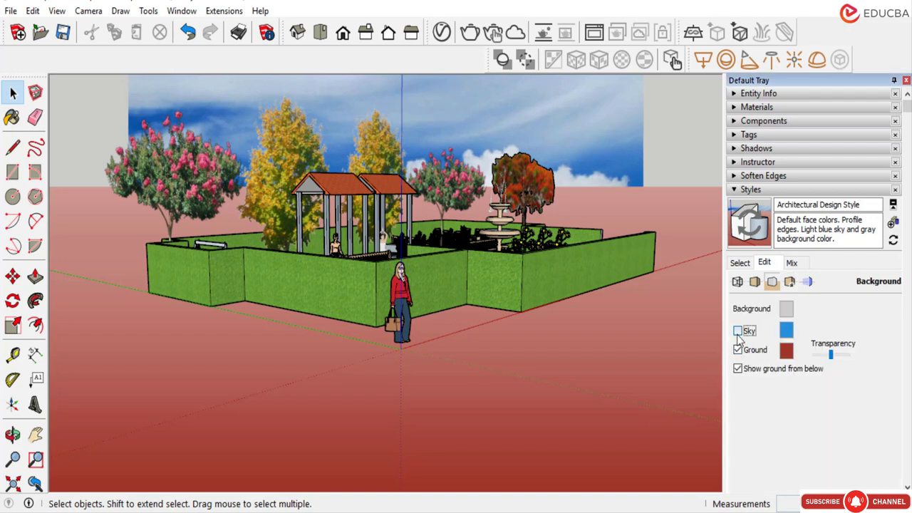
{"action": "left_click", "coordinate": [738, 332]}
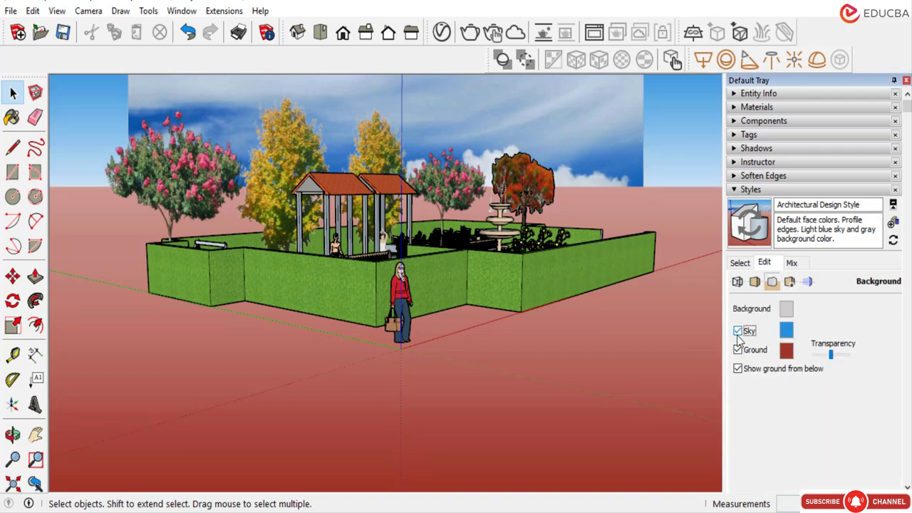
{"action": "left_click", "coordinate": [789, 283]}
{"action": "left_click", "coordinate": [777, 401]}
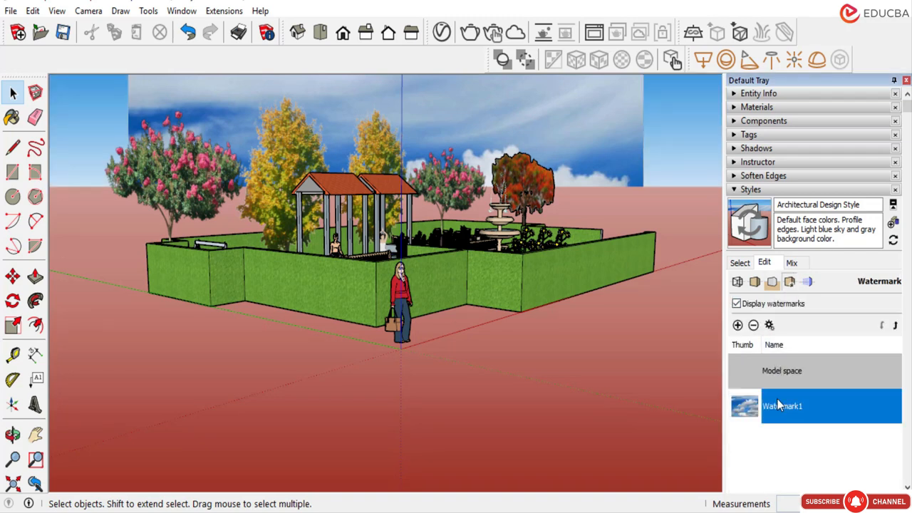
{"action": "left_click", "coordinate": [753, 325]}
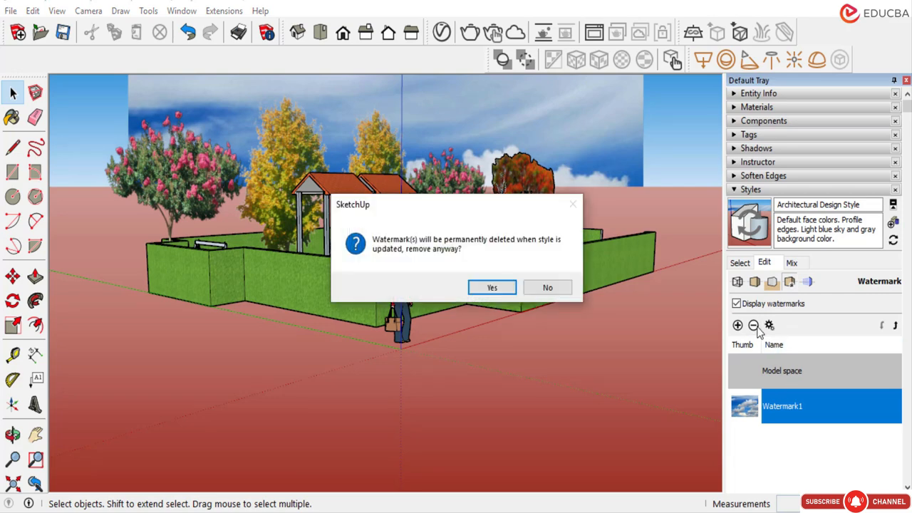
{"action": "left_click", "coordinate": [484, 289]}
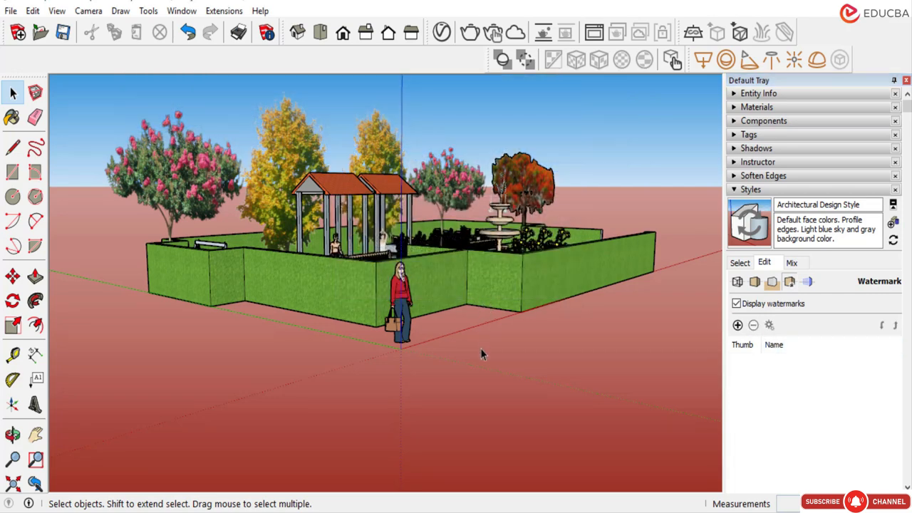
Review the garden from the front corner, past the fountain, to the tiled entrance steps and adjoining hedge wall.
{"action": "middle_click_drag", "start_coordinate": [416, 258], "coordinate": [399, 283]}
{"action": "scroll", "coordinate": [385, 303], "scroll_direction": "up", "scroll_amount": 3}
{"action": "scroll", "coordinate": [374, 250], "scroll_direction": "up", "scroll_amount": 2}
{"action": "middle_click_drag", "start_coordinate": [374, 255], "coordinate": [390, 145]}
{"action": "middle_click_drag", "start_coordinate": [465, 244], "coordinate": [459, 280]}
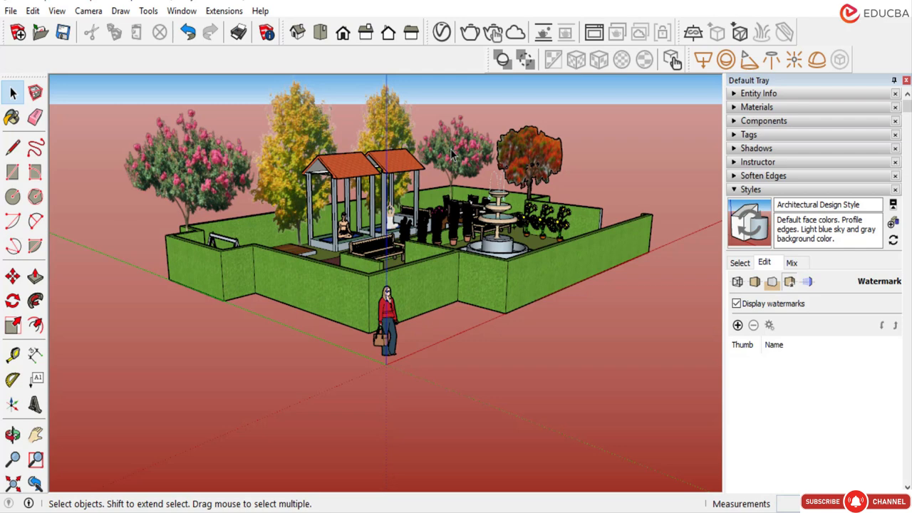
{"action": "scroll", "coordinate": [456, 151], "scroll_direction": "up", "scroll_amount": 5}
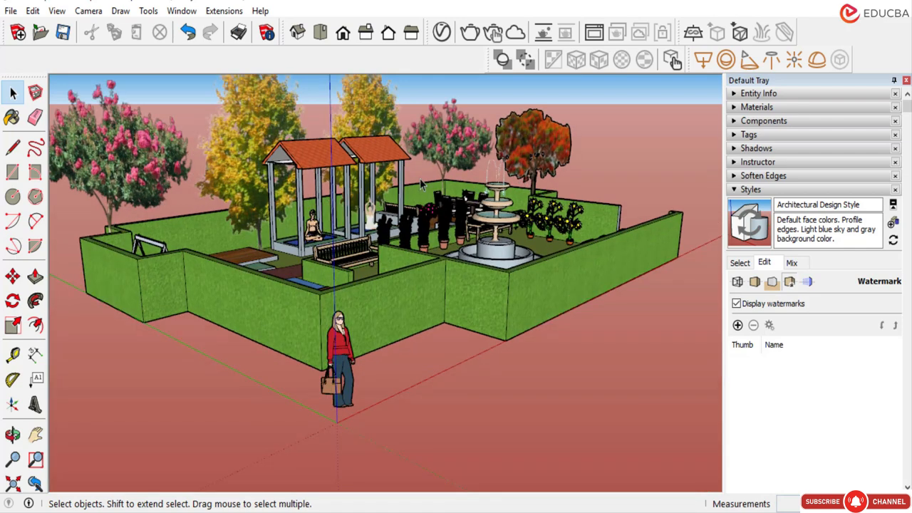
{"action": "key", "text": "space"}
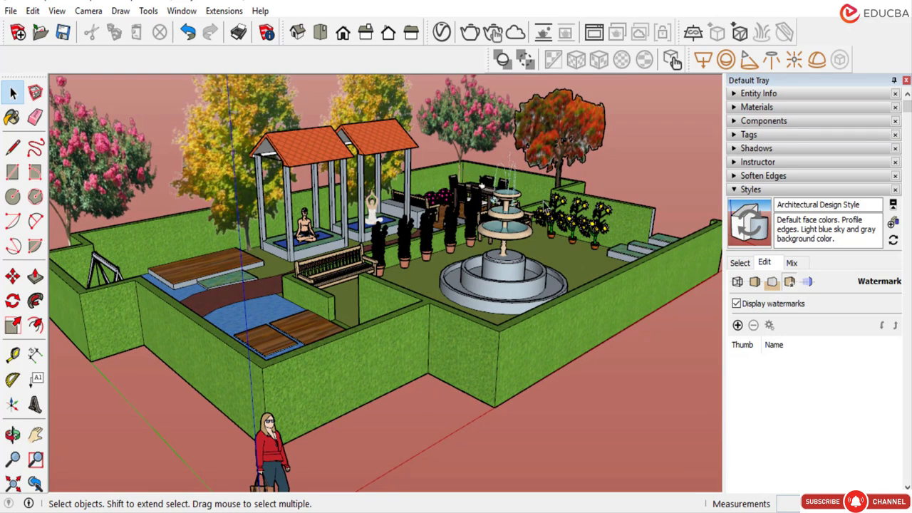
{"action": "middle_click_drag", "start_coordinate": [401, 211], "coordinate": [434, 210]}
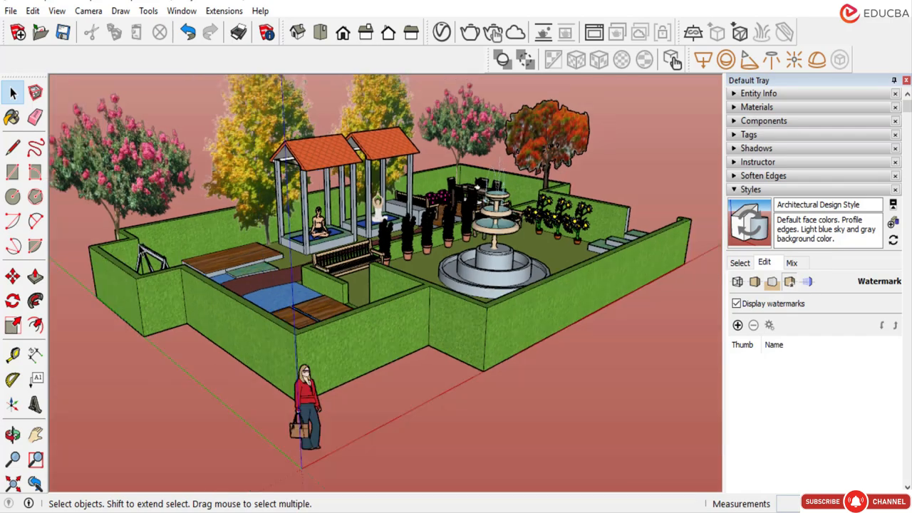
{"action": "scroll", "coordinate": [670, 235], "scroll_direction": "up", "scroll_amount": 6}
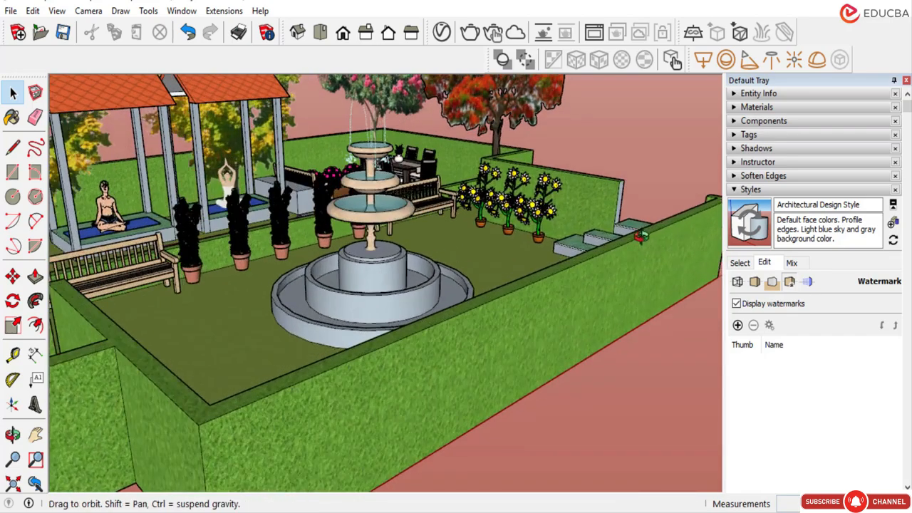
{"action": "middle_click_drag", "start_coordinate": [639, 235], "coordinate": [242, 234]}
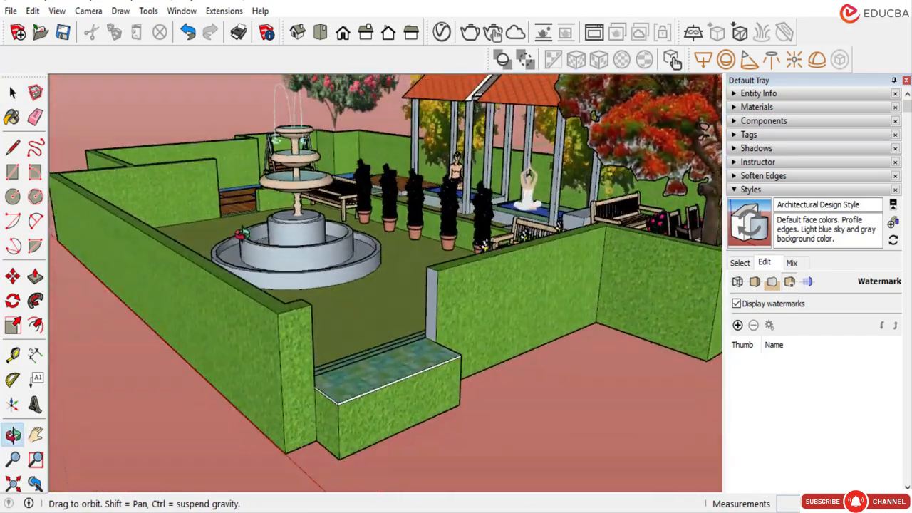
{"action": "scroll", "coordinate": [368, 376], "scroll_direction": "up", "scroll_amount": 5}
{"action": "middle_click_drag", "start_coordinate": [368, 374], "coordinate": [363, 213]}
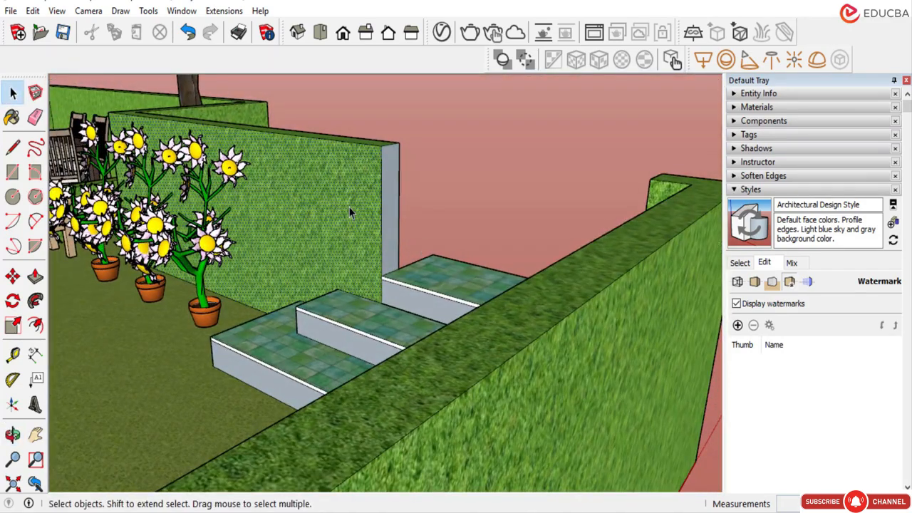
{"action": "left_click", "coordinate": [754, 108]}
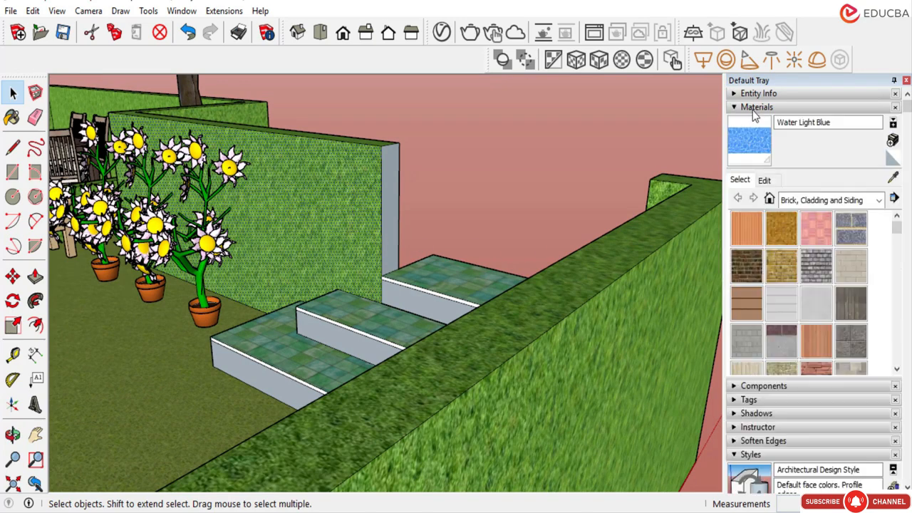
{"action": "left_click", "coordinate": [892, 177]}
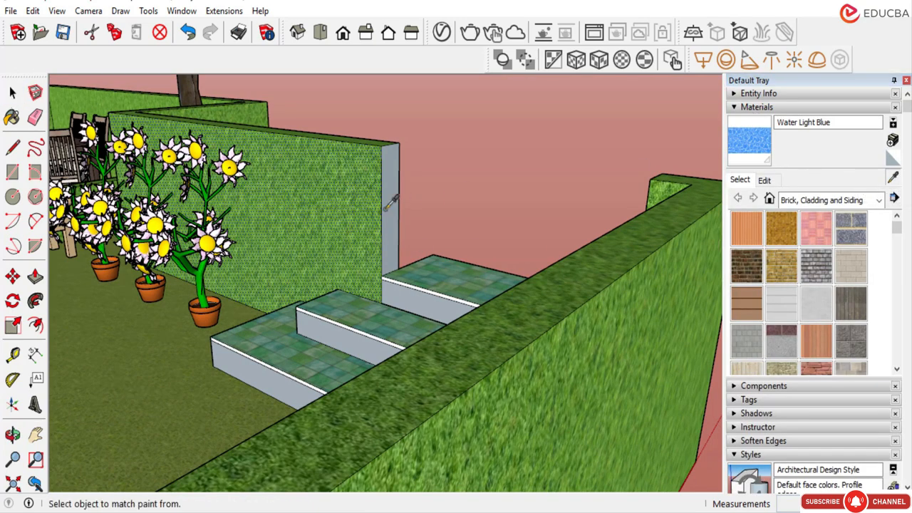
{"action": "left_click", "coordinate": [385, 204]}
{"action": "key", "text": "space"}
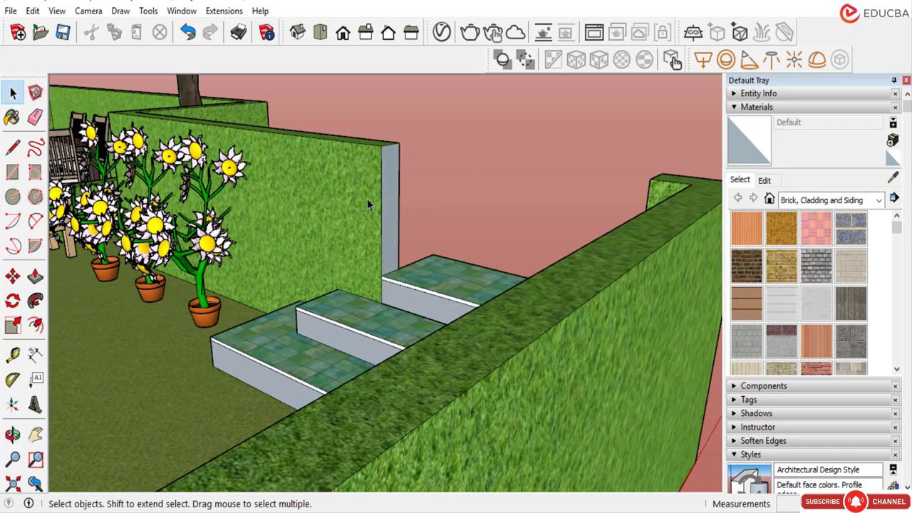
{"action": "left_click", "coordinate": [766, 108]}
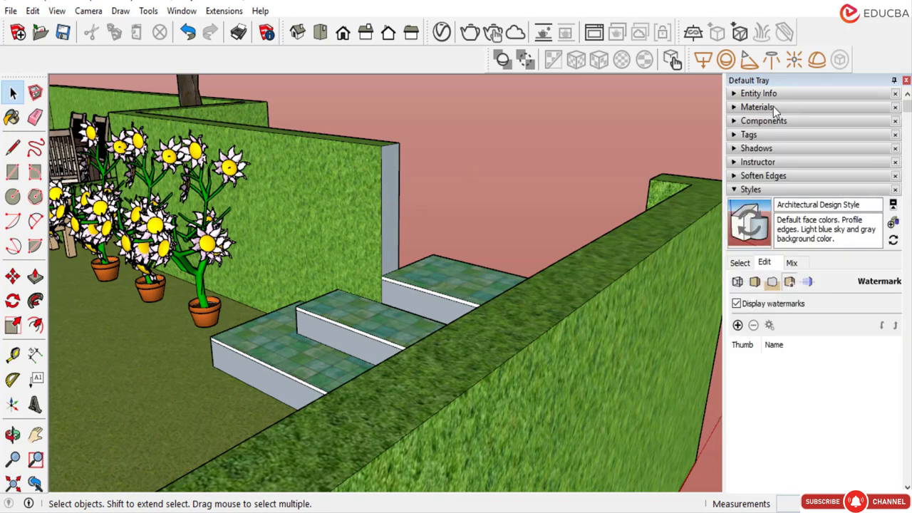
Sample Grass Dark Green from the hedge wall beside the tiled steps and paint the wall's bare end face with it.
{"action": "left_click", "coordinate": [766, 108]}
{"action": "left_click", "coordinate": [365, 217]}
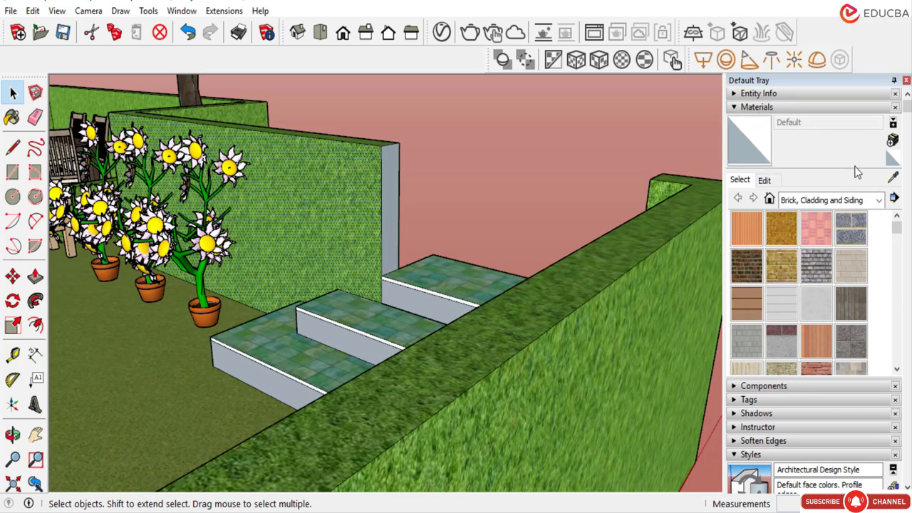
{"action": "left_click", "coordinate": [894, 178]}
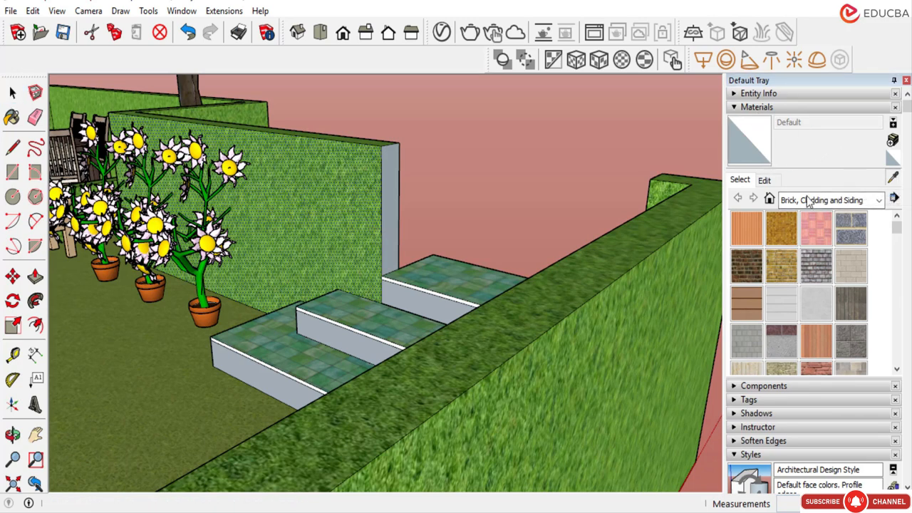
{"action": "left_click", "coordinate": [364, 208]}
{"action": "left_click", "coordinate": [391, 208]}
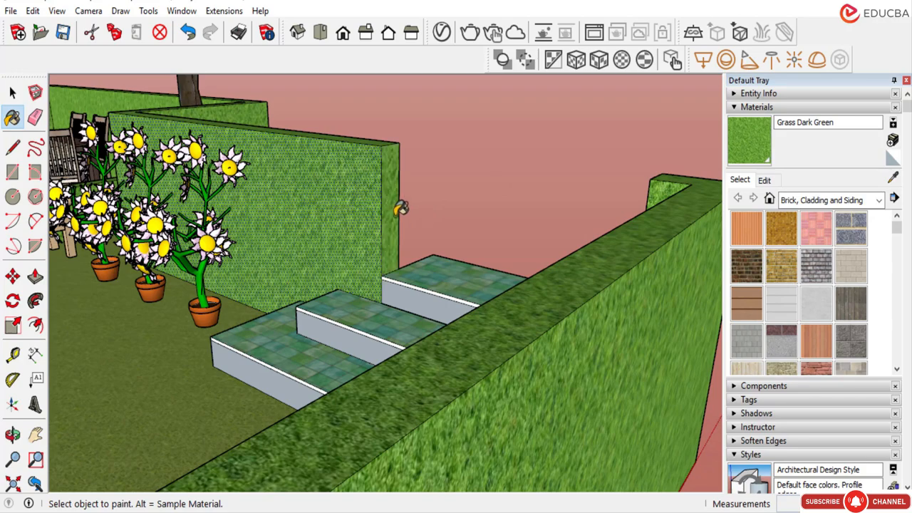
Inspect the tiled entrance steps, the hedge ends and the garden layout from behind the two roofed yoga pavilions.
{"action": "middle_click_drag", "start_coordinate": [435, 197], "coordinate": [610, 271]}
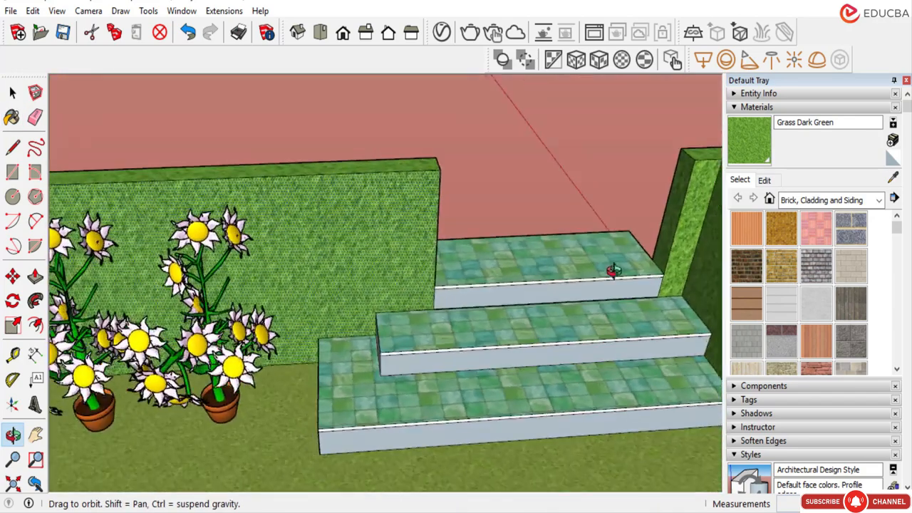
{"action": "scroll", "coordinate": [504, 246], "scroll_direction": "down", "scroll_amount": 4}
{"action": "scroll", "coordinate": [540, 251], "scroll_direction": "up", "scroll_amount": 4}
{"action": "mouse_move", "coordinate": [541, 251]}
{"action": "middle_mouse_down"}
{"action": "mouse_move", "coordinate": [465, 258]}
{"action": "mouse_move", "coordinate": [315, 214]}
{"action": "mouse_move", "coordinate": [406, 255]}
{"action": "mouse_move", "coordinate": [383, 259]}
{"action": "mouse_move", "coordinate": [421, 283]}
{"action": "mouse_move", "coordinate": [529, 260]}
{"action": "mouse_move", "coordinate": [440, 288]}
{"action": "middle_mouse_up"}
{"action": "scroll", "coordinate": [440, 287], "scroll_direction": "down", "scroll_amount": 5}
{"action": "middle_click_drag", "start_coordinate": [201, 297], "coordinate": [485, 265]}
{"action": "scroll", "coordinate": [478, 245], "scroll_direction": "down", "scroll_amount": 5}
{"action": "scroll", "coordinate": [259, 338], "scroll_direction": "down", "scroll_amount": 1}
{"action": "scroll", "coordinate": [258, 338], "scroll_direction": "down", "scroll_amount": 5}
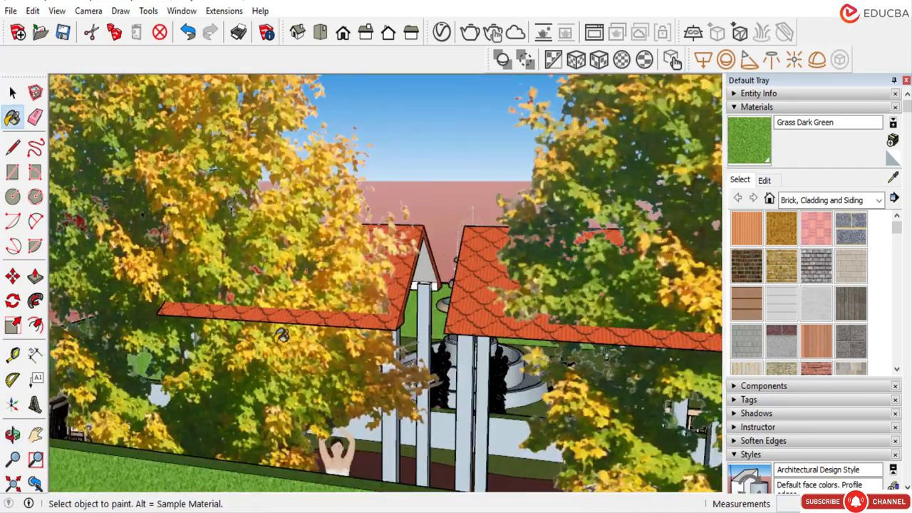
{"action": "middle_click_drag", "start_coordinate": [259, 338], "coordinate": [207, 369]}
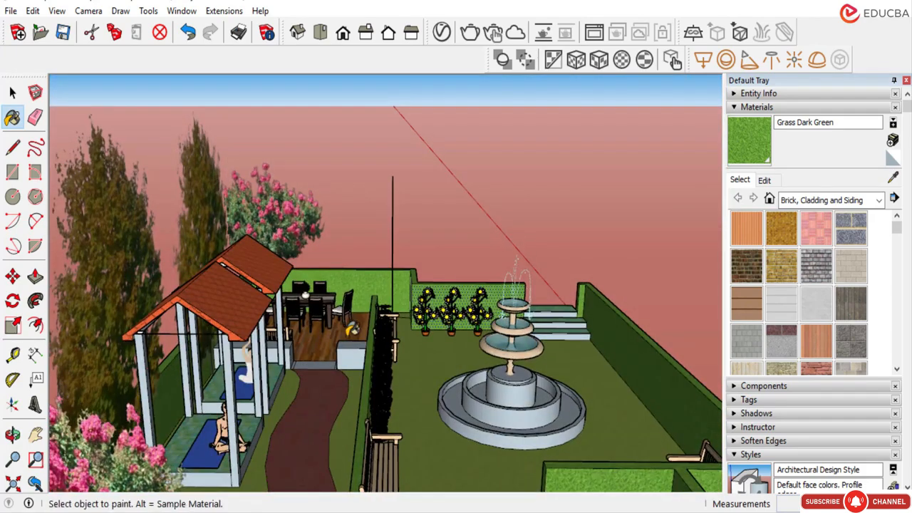
Examine the wooden dining deck with its table, benches, flowers and potted plants beside the yoga pavilions.
{"action": "mouse_move", "coordinate": [344, 306]}
{"action": "middle_mouse_down"}
{"action": "mouse_move", "coordinate": [386, 323]}
{"action": "mouse_move", "coordinate": [335, 303]}
{"action": "middle_mouse_up"}
{"action": "scroll", "coordinate": [385, 322], "scroll_direction": "up", "scroll_amount": 2}
{"action": "scroll", "coordinate": [386, 322], "scroll_direction": "up", "scroll_amount": 2}
{"action": "scroll", "coordinate": [278, 280], "scroll_direction": "up", "scroll_amount": 4}
{"action": "scroll", "coordinate": [278, 280], "scroll_direction": "up", "scroll_amount": 1}
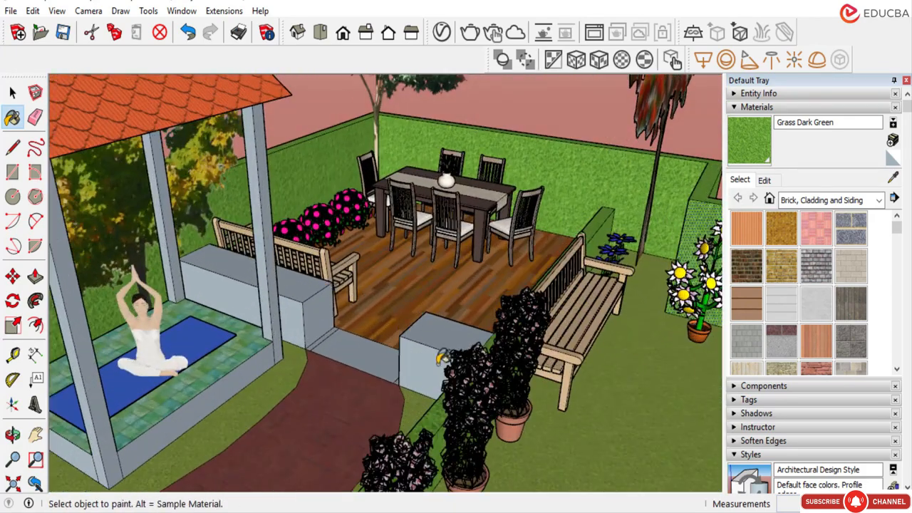
{"action": "scroll", "coordinate": [314, 341], "scroll_direction": "up", "scroll_amount": 2}
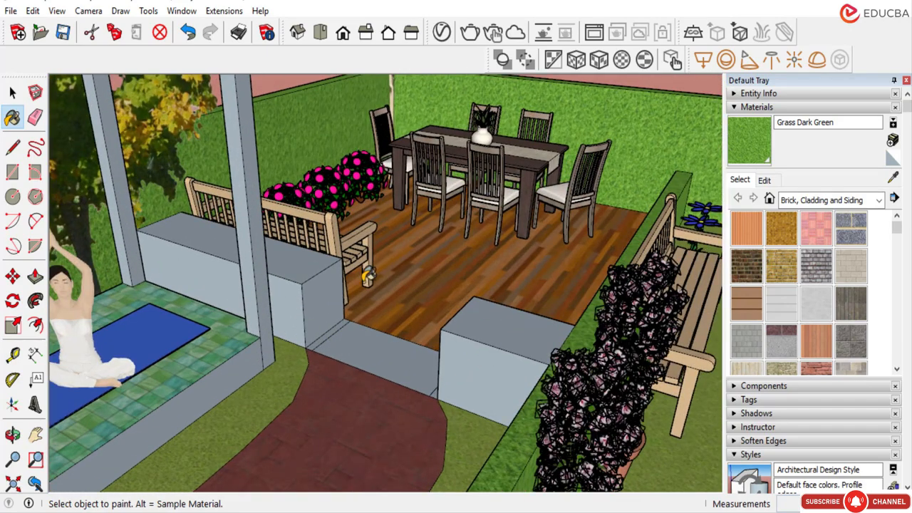
{"action": "scroll", "coordinate": [430, 272], "scroll_direction": "down", "scroll_amount": 4}
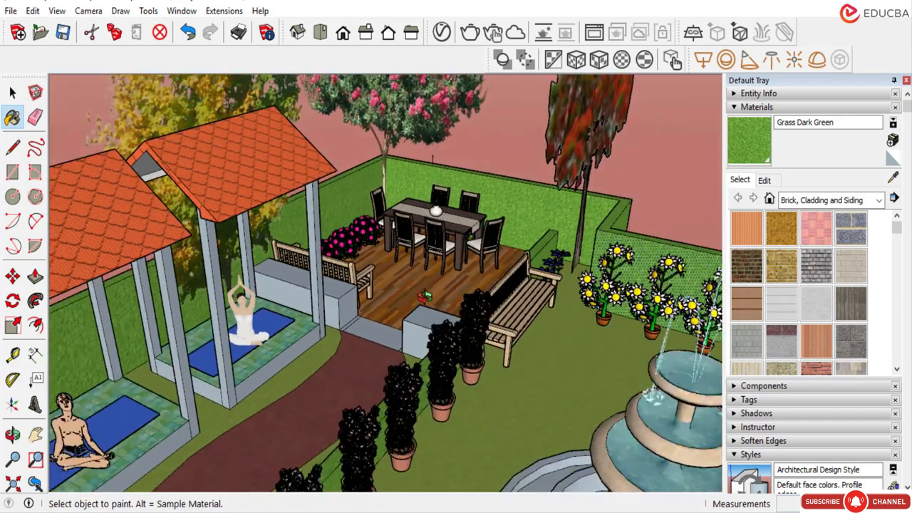
{"action": "mouse_move", "coordinate": [430, 272]}
{"action": "middle_mouse_down"}
{"action": "mouse_move", "coordinate": [427, 242]}
{"action": "mouse_move", "coordinate": [429, 264]}
{"action": "mouse_move", "coordinate": [381, 269]}
{"action": "mouse_move", "coordinate": [435, 255]}
{"action": "mouse_move", "coordinate": [466, 229]}
{"action": "middle_mouse_up"}
{"action": "scroll", "coordinate": [427, 235], "scroll_direction": "up", "scroll_amount": 3}
{"action": "scroll", "coordinate": [453, 251], "scroll_direction": "down", "scroll_amount": 2}
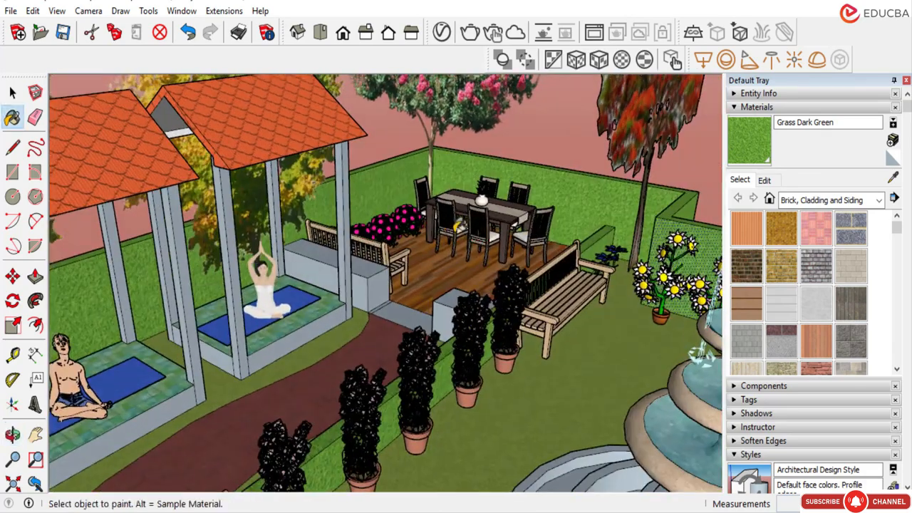
Leave the Paint Bucket and review the whole furnished garden from the front corner.
{"action": "scroll", "coordinate": [465, 235], "scroll_direction": "down", "scroll_amount": 5}
{"action": "scroll", "coordinate": [463, 273], "scroll_direction": "down", "scroll_amount": 3}
{"action": "middle_click_drag", "start_coordinate": [438, 288], "coordinate": [424, 221]}
{"action": "scroll", "coordinate": [421, 274], "scroll_direction": "down", "scroll_amount": 2}
{"action": "scroll", "coordinate": [424, 220], "scroll_direction": "up", "scroll_amount": 3}
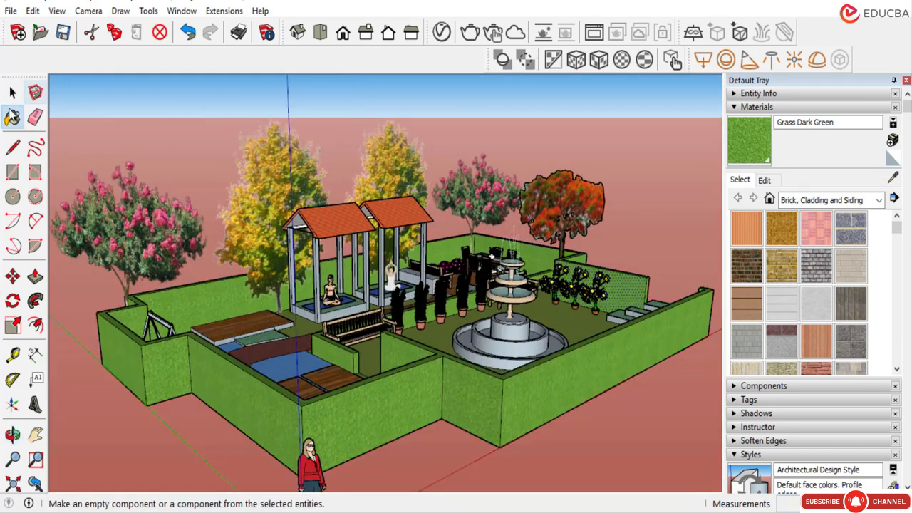
{"action": "left_click", "coordinate": [13, 92]}
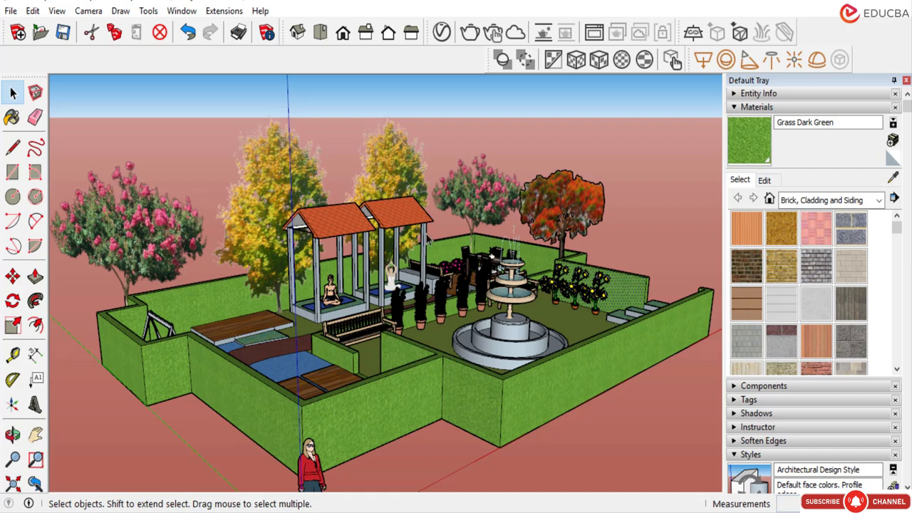
{"action": "scroll", "coordinate": [306, 299], "scroll_direction": "down", "scroll_amount": 3}
{"action": "scroll", "coordinate": [317, 342], "scroll_direction": "up", "scroll_amount": 3}
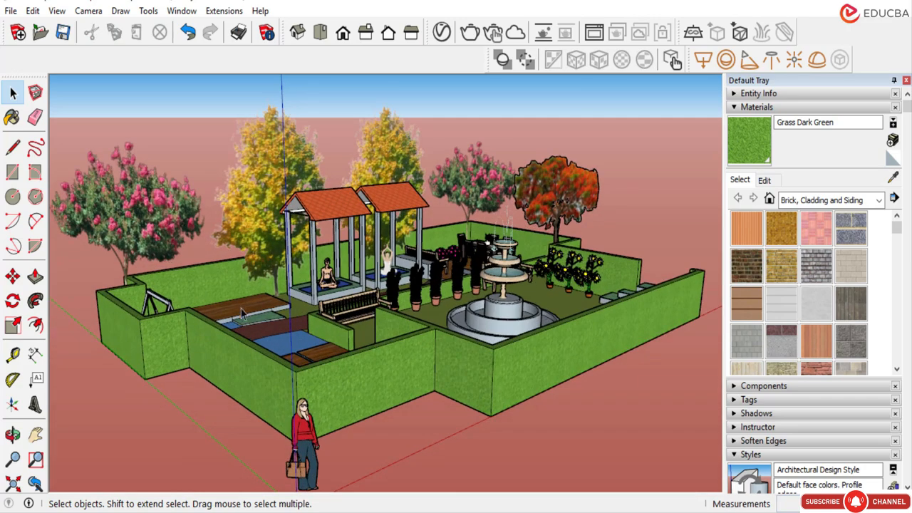
{"action": "scroll", "coordinate": [241, 314], "scroll_direction": "up", "scroll_amount": 2}
{"action": "scroll", "coordinate": [240, 337], "scroll_direction": "down", "scroll_amount": 3}
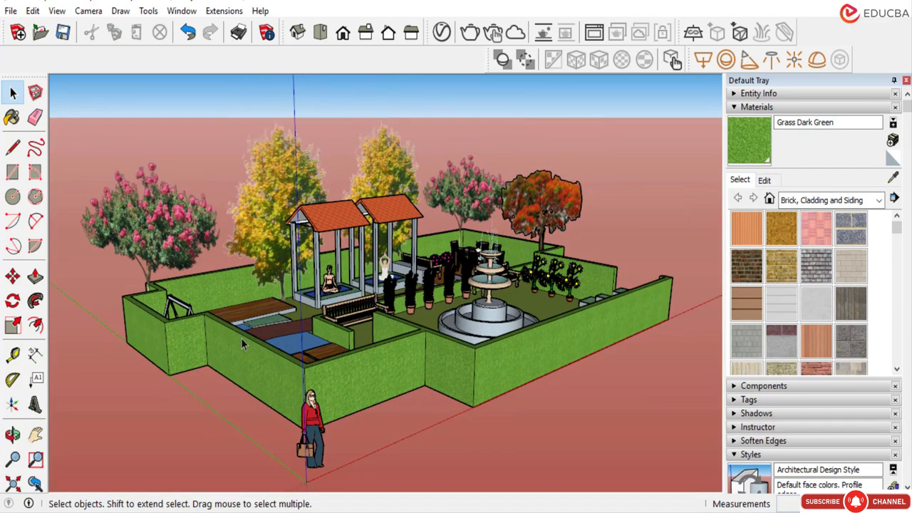
{"action": "scroll", "coordinate": [251, 367], "scroll_direction": "up", "scroll_amount": 2}
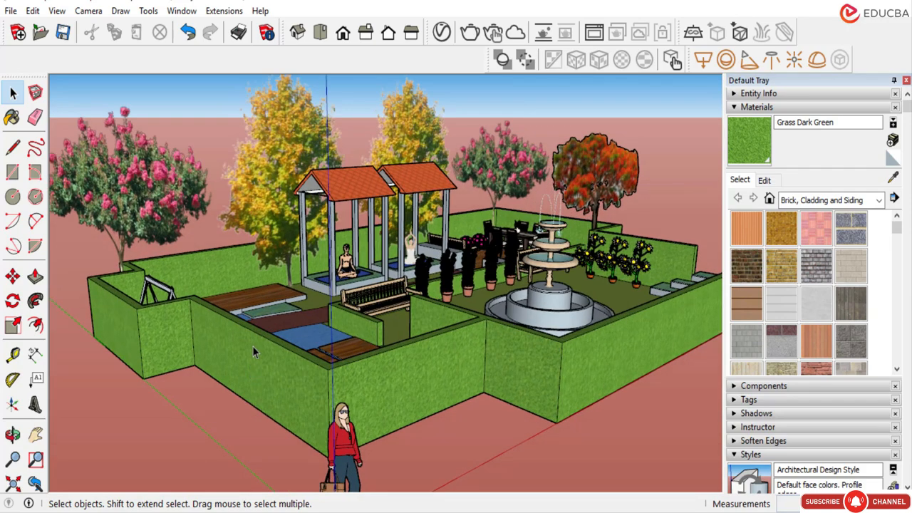
Inspect the ponds, wooden decks and yoga pavilions up close, and the red-flowering tree from the fountain side.
{"action": "scroll", "coordinate": [185, 339], "scroll_direction": "up", "scroll_amount": 5}
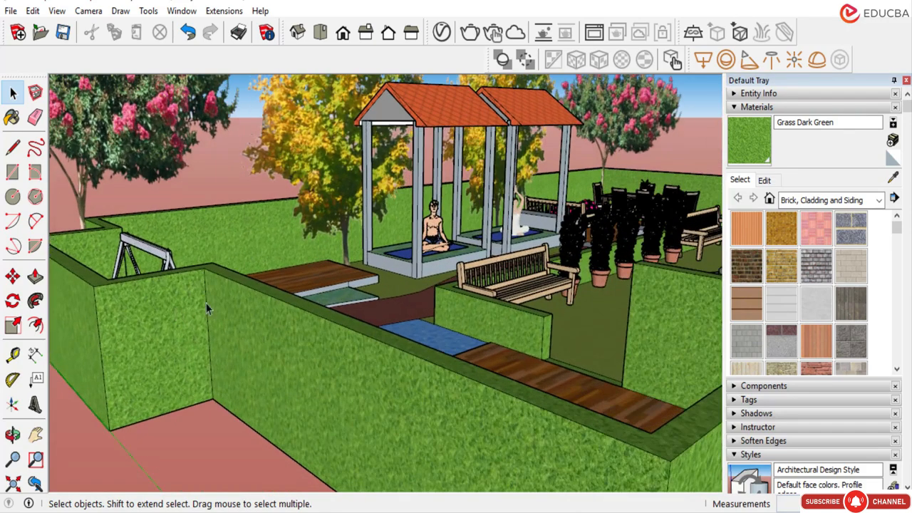
{"action": "scroll", "coordinate": [384, 183], "scroll_direction": "up", "scroll_amount": 2}
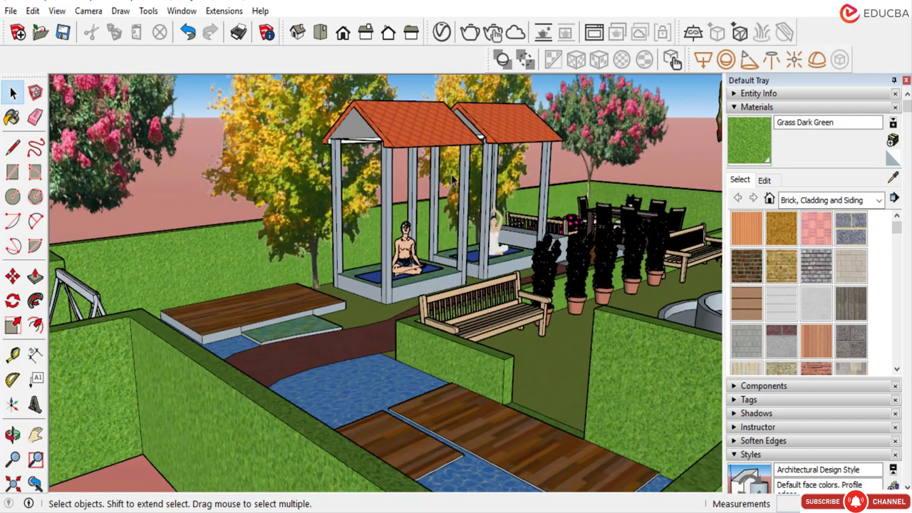
{"action": "scroll", "coordinate": [438, 241], "scroll_direction": "down", "scroll_amount": 3}
{"action": "middle_click_drag", "start_coordinate": [438, 241], "coordinate": [408, 257]}
{"action": "scroll", "coordinate": [432, 155], "scroll_direction": "up", "scroll_amount": 3}
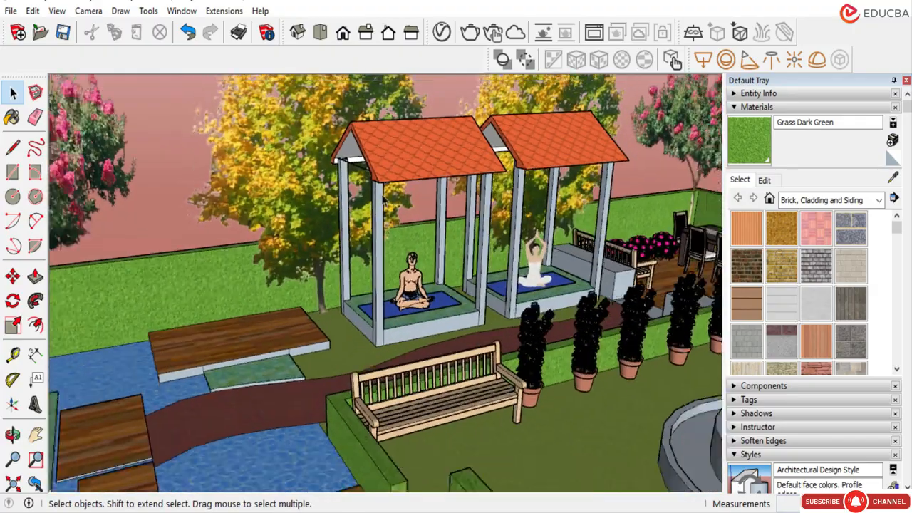
{"action": "scroll", "coordinate": [423, 213], "scroll_direction": "down", "scroll_amount": 2}
{"action": "mouse_move", "coordinate": [423, 213]}
{"action": "middle_mouse_down"}
{"action": "mouse_move", "coordinate": [522, 358]}
{"action": "mouse_move", "coordinate": [540, 285]}
{"action": "middle_mouse_up"}
{"action": "scroll", "coordinate": [539, 284], "scroll_direction": "down", "scroll_amount": 5}
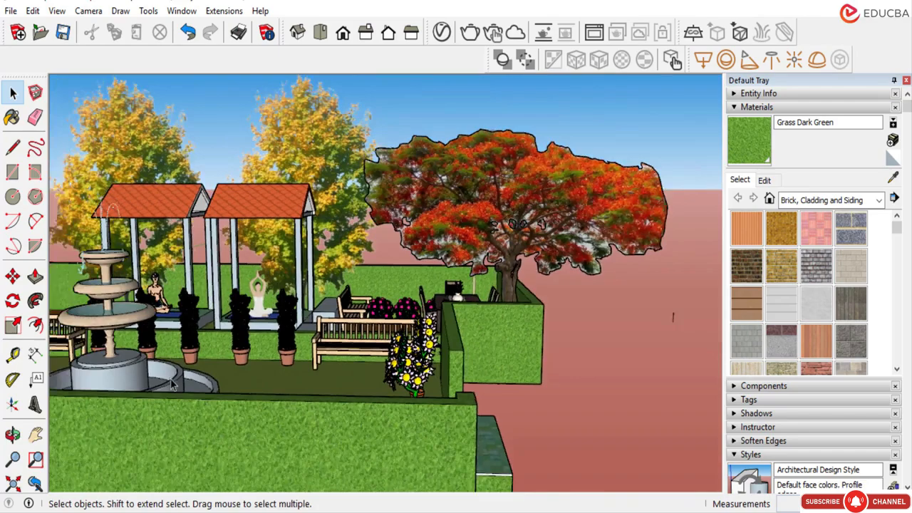
Inspect the dining deck with its table, benches and flower pots, along with the fountain and tiled entrance steps, from above the lawn.
{"action": "middle_click_drag", "start_coordinate": [171, 383], "coordinate": [399, 335]}
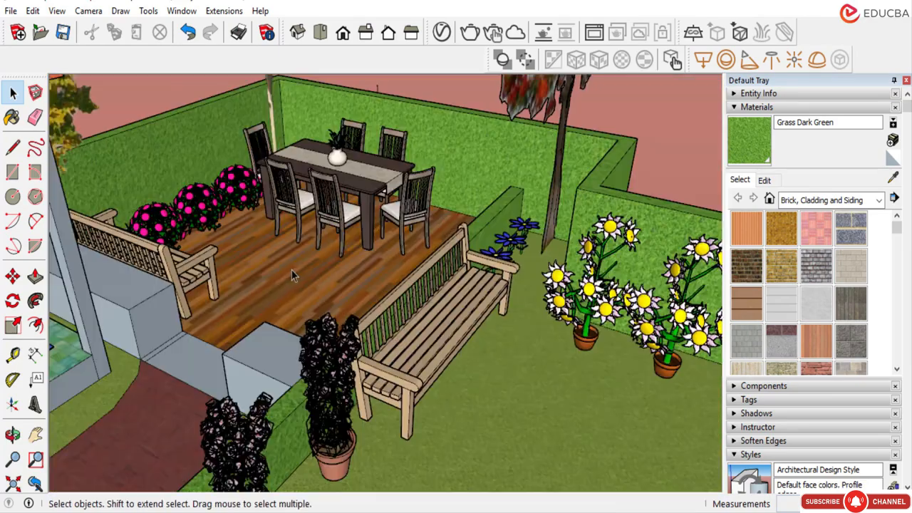
{"action": "scroll", "coordinate": [383, 262], "scroll_direction": "down", "scroll_amount": 3}
{"action": "scroll", "coordinate": [218, 376], "scroll_direction": "up", "scroll_amount": 6}
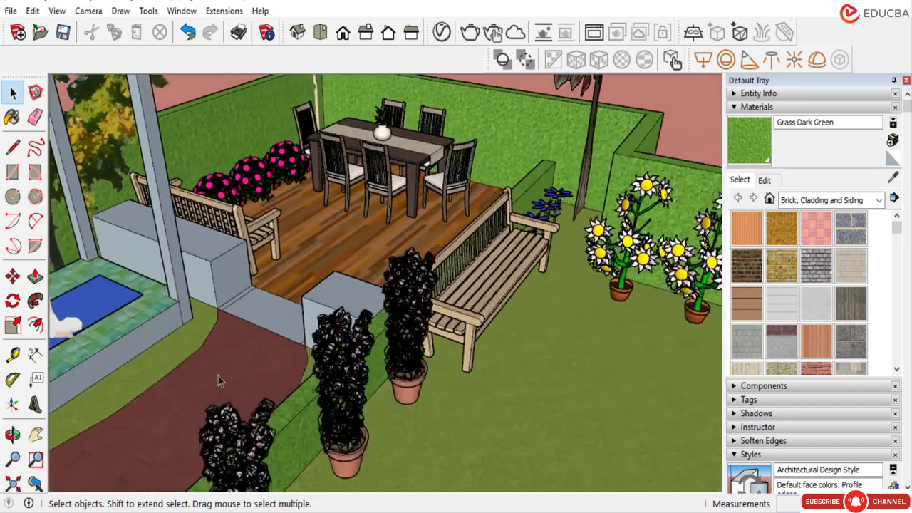
{"action": "scroll", "coordinate": [232, 366], "scroll_direction": "down", "scroll_amount": 6}
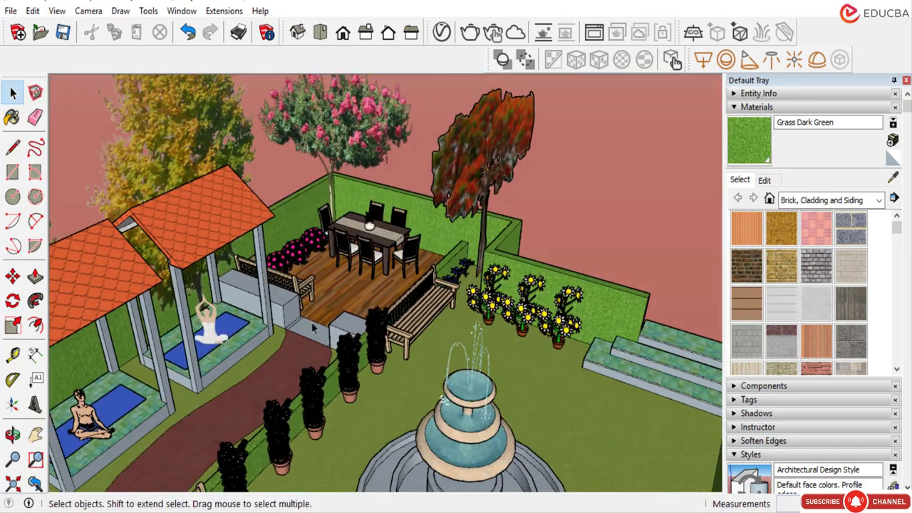
{"action": "scroll", "coordinate": [314, 326], "scroll_direction": "down", "scroll_amount": 4}
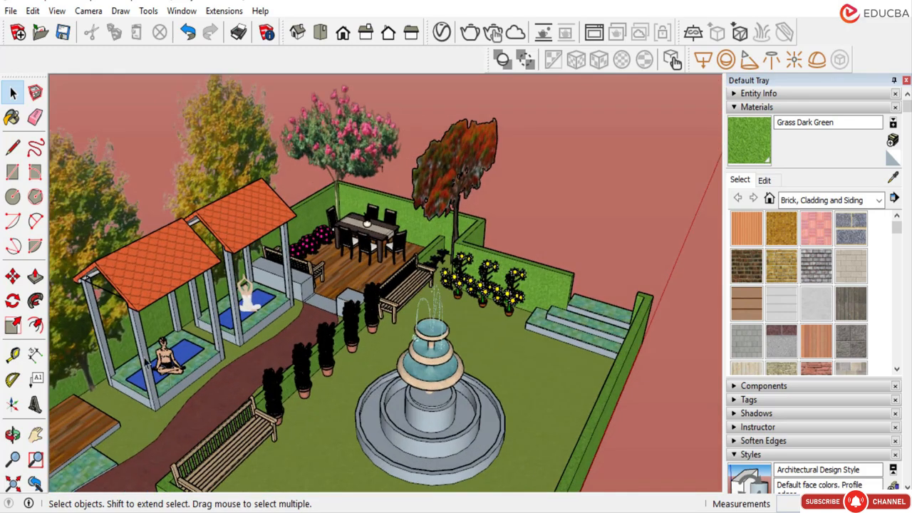
{"action": "scroll", "coordinate": [391, 235], "scroll_direction": "down", "scroll_amount": 4}
Review the entire garden from above its front corner, including the ponds, wooden decks, pavilions, fountain and surrounding trees.
{"action": "middle_click_drag", "start_coordinate": [351, 349], "coordinate": [323, 243]}
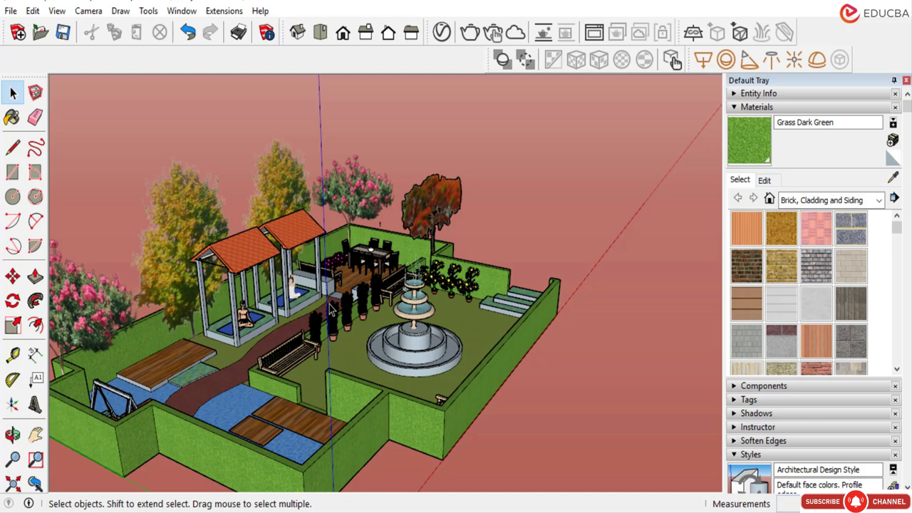
{"action": "scroll", "coordinate": [329, 304], "scroll_direction": "down", "scroll_amount": 3}
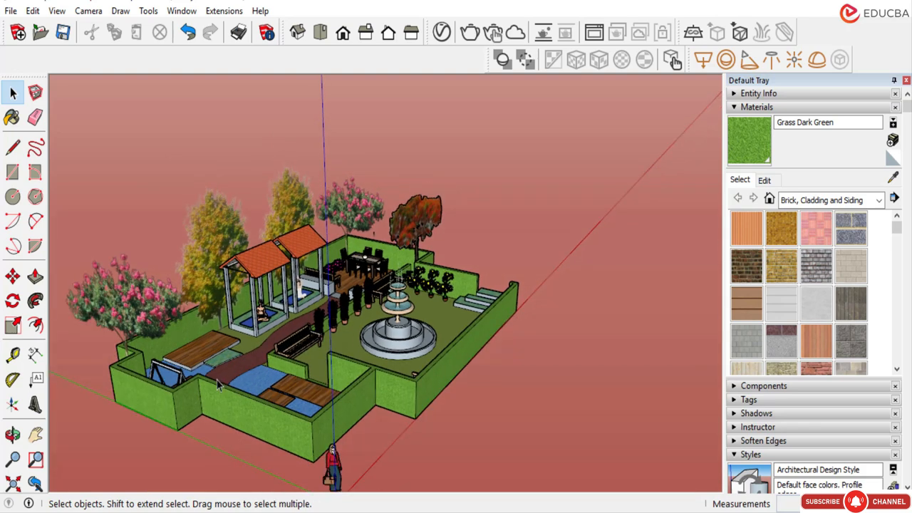
{"action": "scroll", "coordinate": [206, 390], "scroll_direction": "up", "scroll_amount": 4}
{"action": "scroll", "coordinate": [190, 388], "scroll_direction": "up", "scroll_amount": 2}
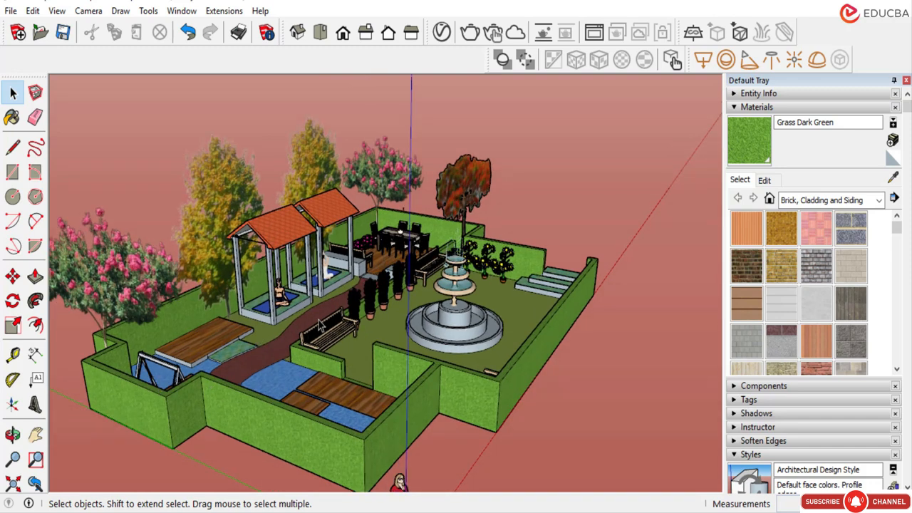
{"action": "scroll", "coordinate": [321, 325], "scroll_direction": "down", "scroll_amount": 1}
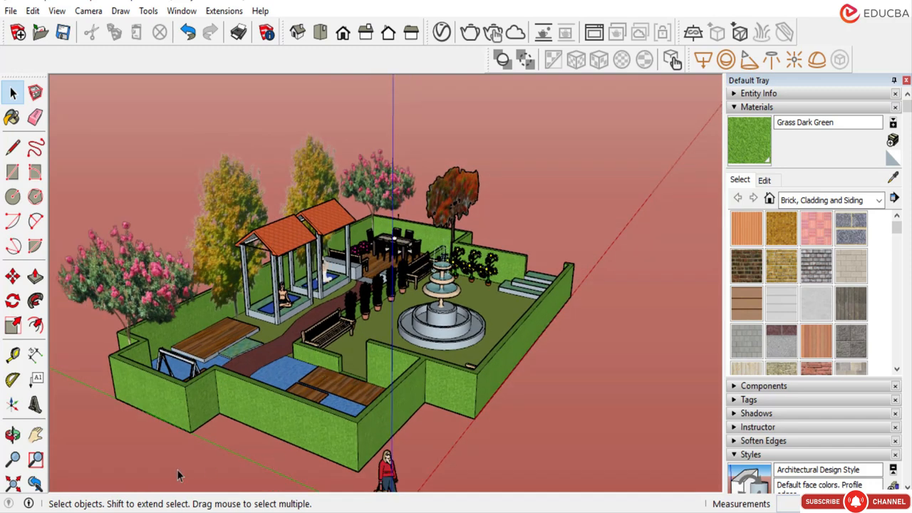
{"action": "scroll", "coordinate": [178, 471], "scroll_direction": "up", "scroll_amount": 1}
{"action": "scroll", "coordinate": [320, 377], "scroll_direction": "down", "scroll_amount": 1}
{"action": "middle_click_drag", "start_coordinate": [320, 378], "coordinate": [280, 403]}
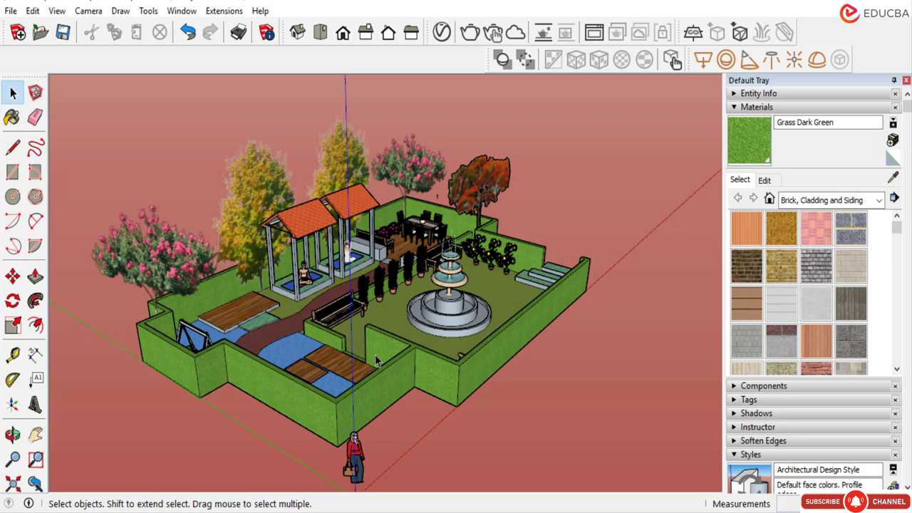
{"action": "scroll", "coordinate": [327, 445], "scroll_direction": "up", "scroll_amount": 3}
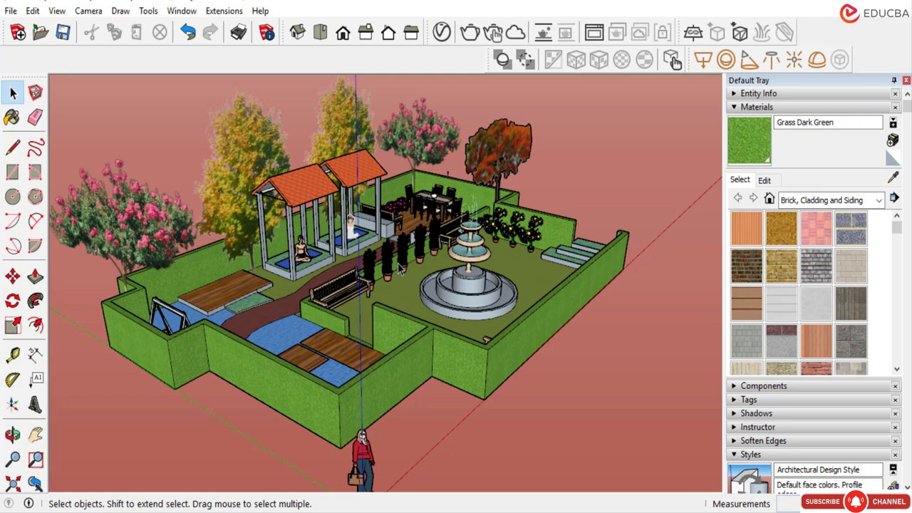
Check the installed V-Ray for SketchUp version information and close the About window.
{"action": "left_click", "coordinate": [228, 13]}
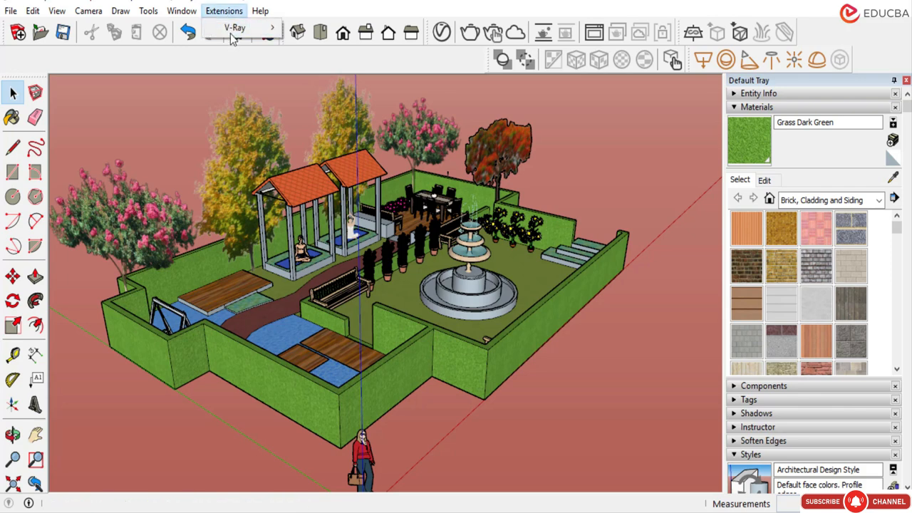
{"action": "mouse_move", "coordinate": [235, 28]}
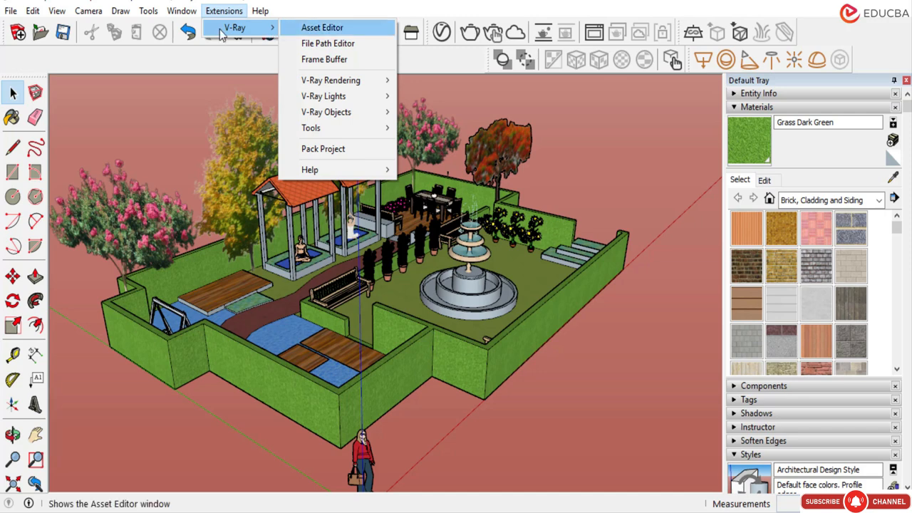
{"action": "mouse_move", "coordinate": [331, 182]}
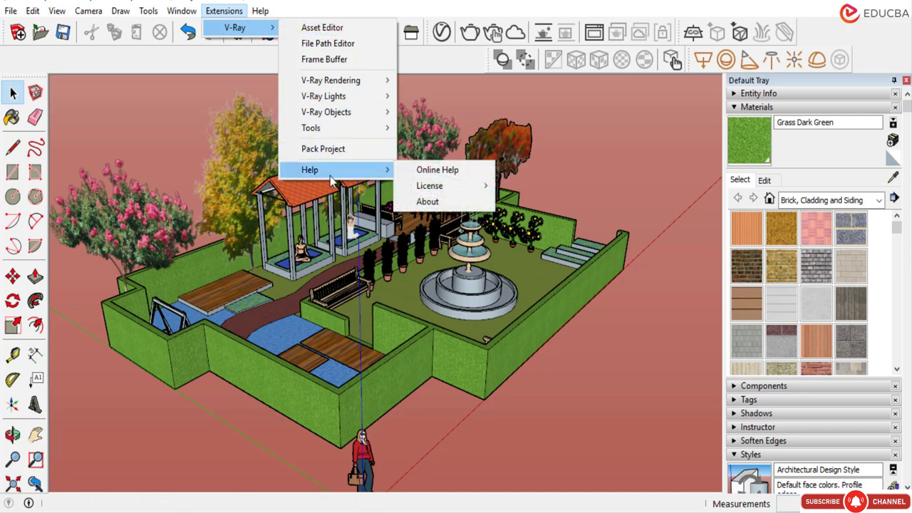
{"action": "left_click", "coordinate": [446, 203]}
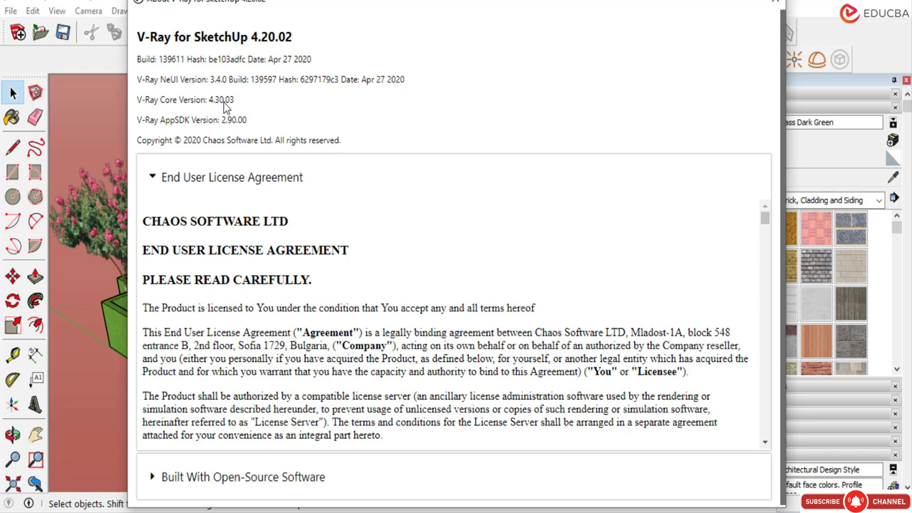
{"action": "scroll", "coordinate": [227, 141], "scroll_direction": "down", "scroll_amount": 1}
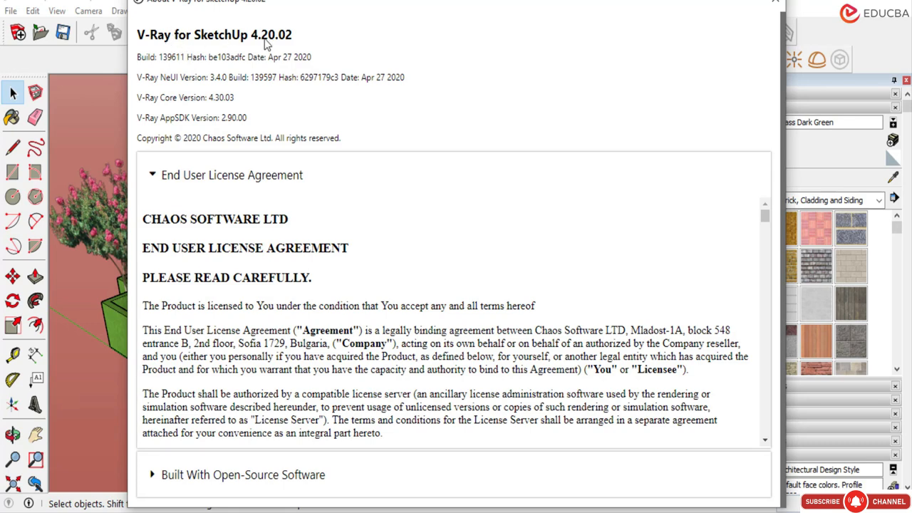
{"action": "left_click", "coordinate": [775, 2]}
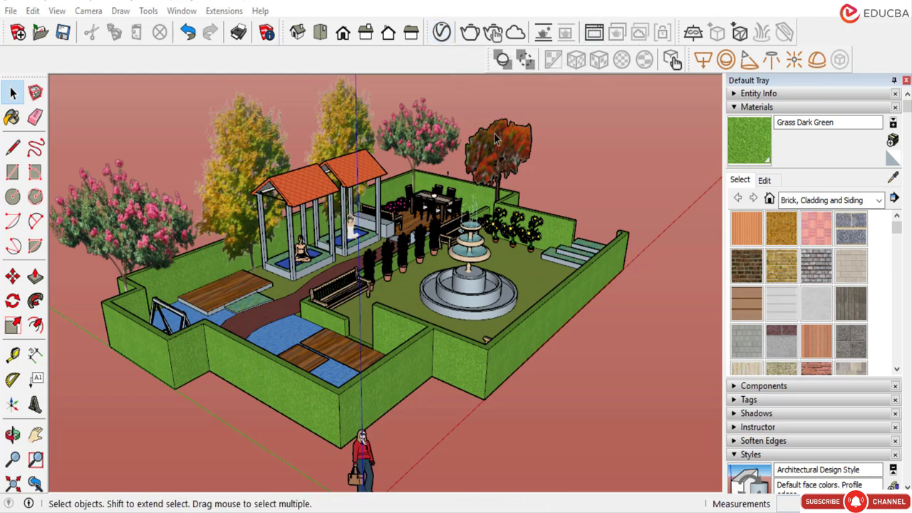
Examine the hedged garden at a low angle from the front corner, with the horizon and sky in view.
{"action": "scroll", "coordinate": [328, 264], "scroll_direction": "down", "scroll_amount": 3}
{"action": "middle_click_drag", "start_coordinate": [377, 225], "coordinate": [398, 134]}
{"action": "scroll", "coordinate": [396, 129], "scroll_direction": "up", "scroll_amount": 3}
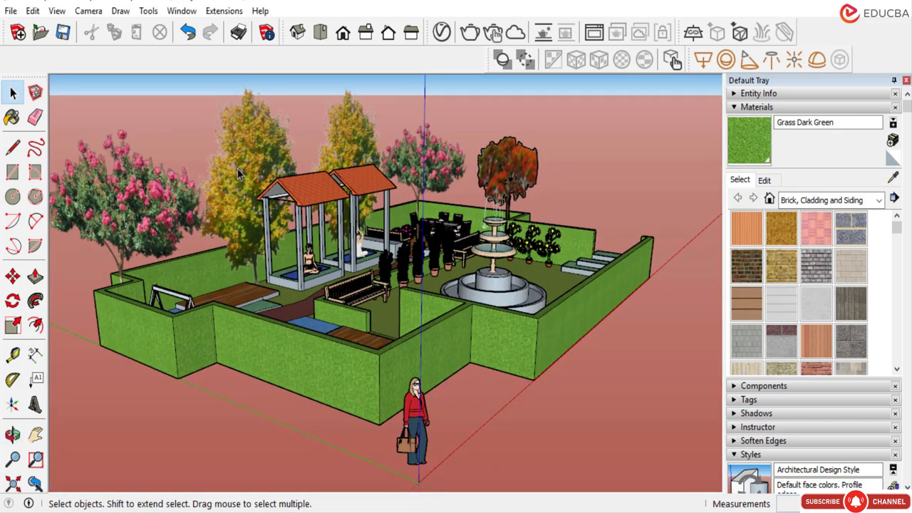
{"action": "middle_click_drag", "start_coordinate": [201, 200], "coordinate": [178, 214]}
{"action": "scroll", "coordinate": [240, 217], "scroll_direction": "down", "scroll_amount": 2}
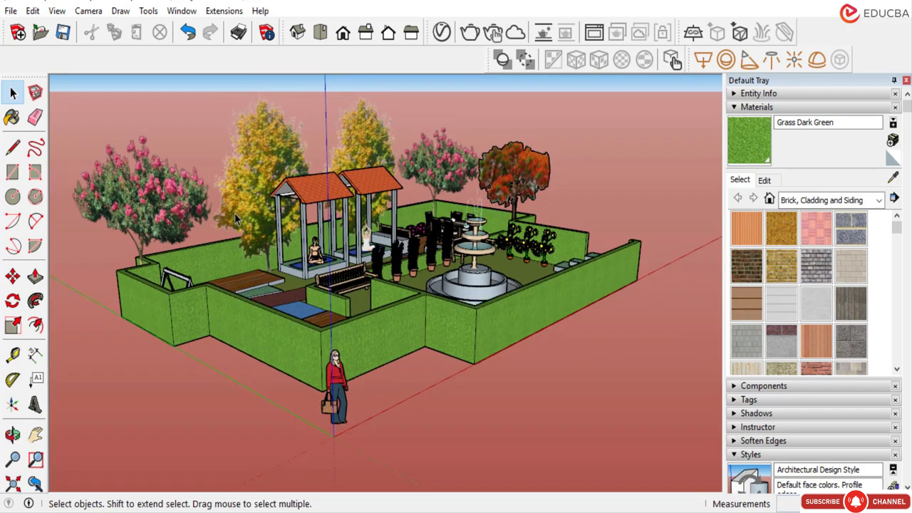
{"action": "middle_click_drag", "start_coordinate": [238, 218], "coordinate": [246, 210]}
{"action": "scroll", "coordinate": [247, 186], "scroll_direction": "up", "scroll_amount": 2}
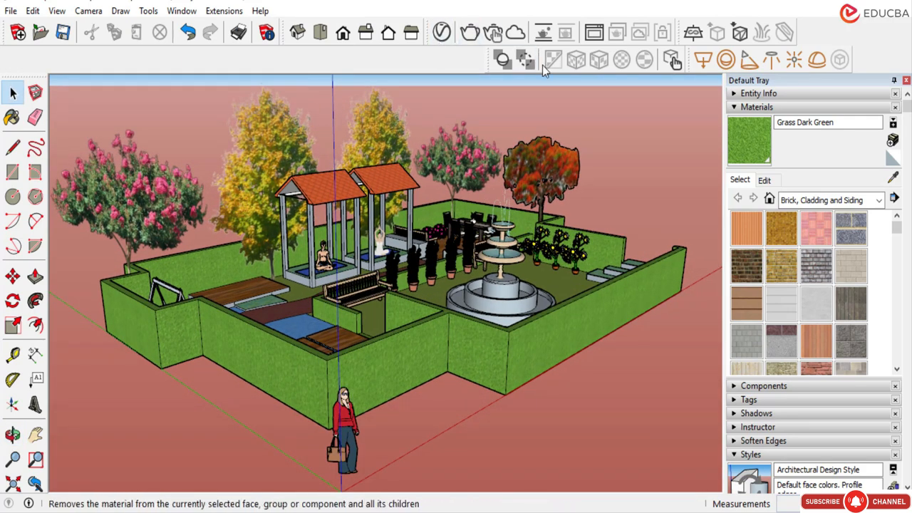
{"action": "scroll", "coordinate": [442, 249], "scroll_direction": "down", "scroll_amount": 4}
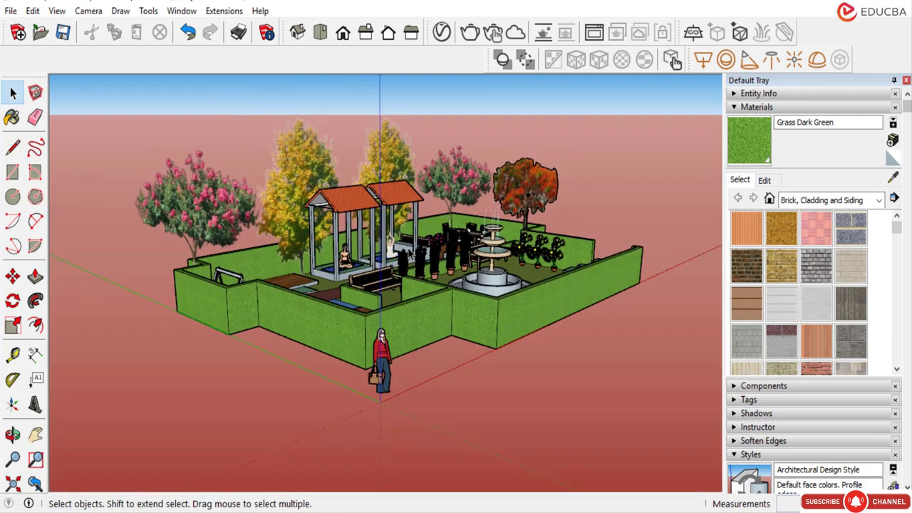
{"action": "scroll", "coordinate": [410, 255], "scroll_direction": "up", "scroll_amount": 5}
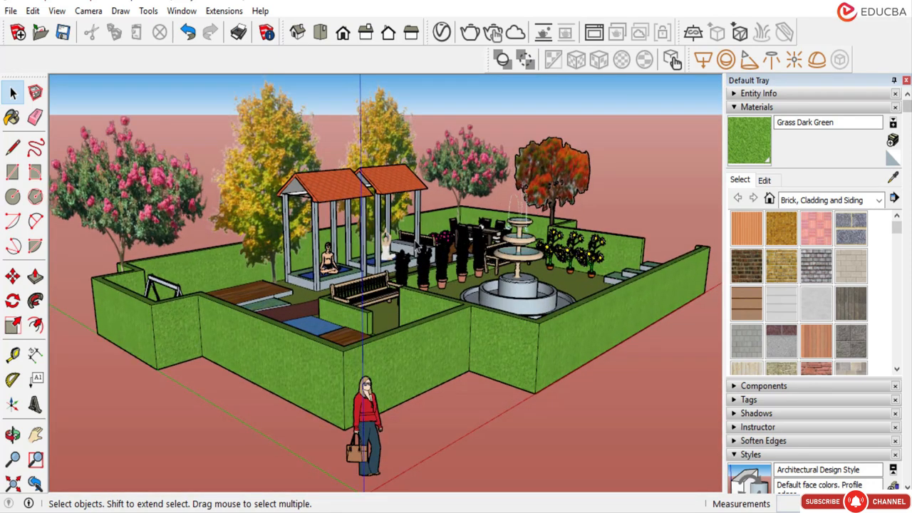
Open the V-Ray Asset Editor for the garden scene.
{"action": "left_click", "coordinate": [221, 12]}
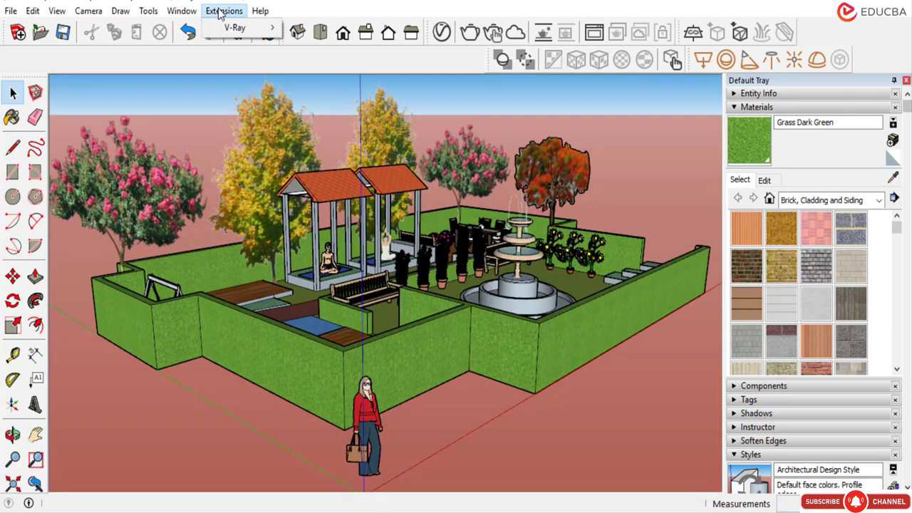
{"action": "mouse_move", "coordinate": [230, 30]}
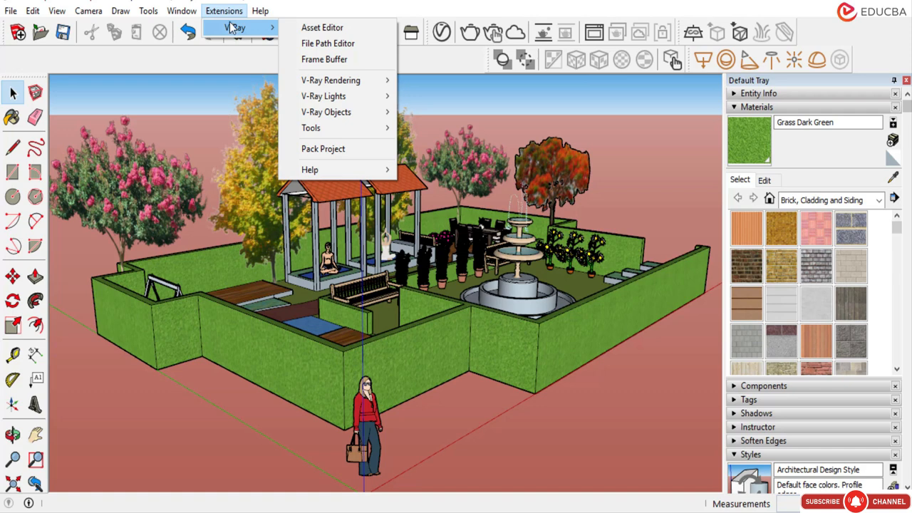
{"action": "left_click", "coordinate": [296, 7]}
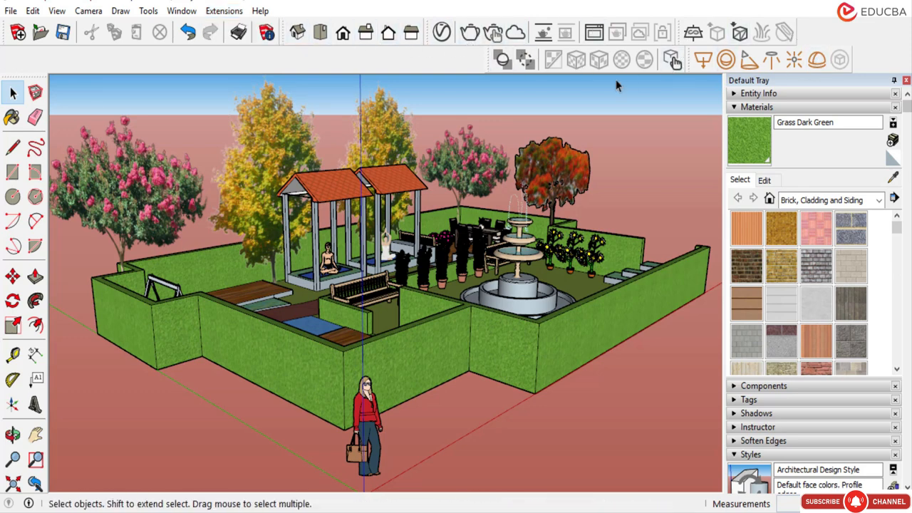
{"action": "left_click", "coordinate": [212, 15]}
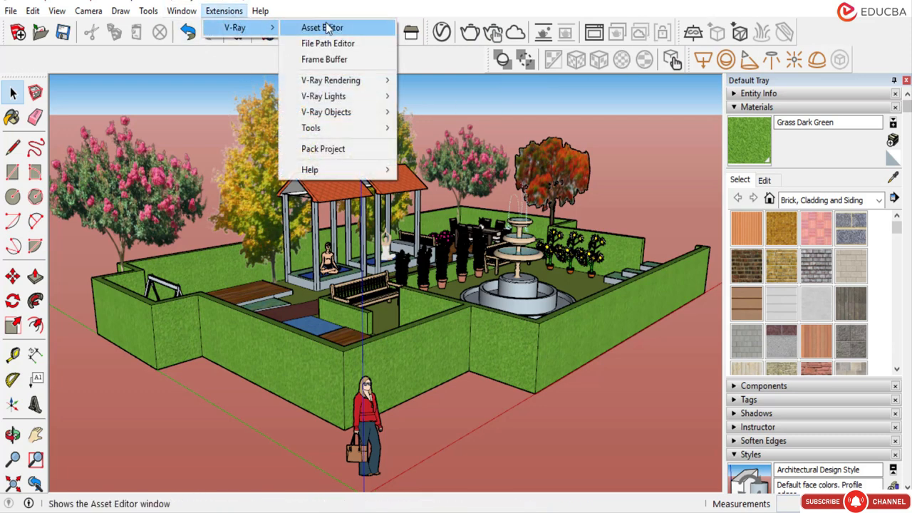
{"action": "left_click", "coordinate": [328, 27]}
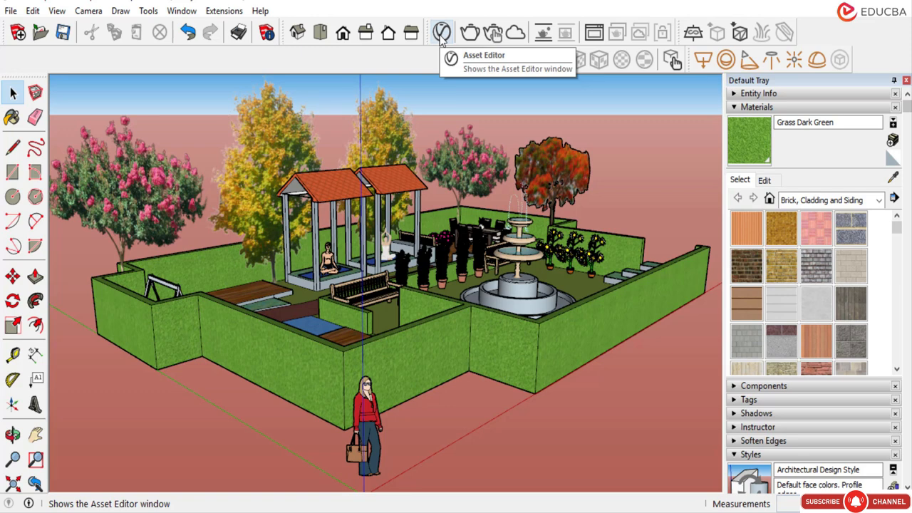
{"action": "left_click", "coordinate": [442, 33]}
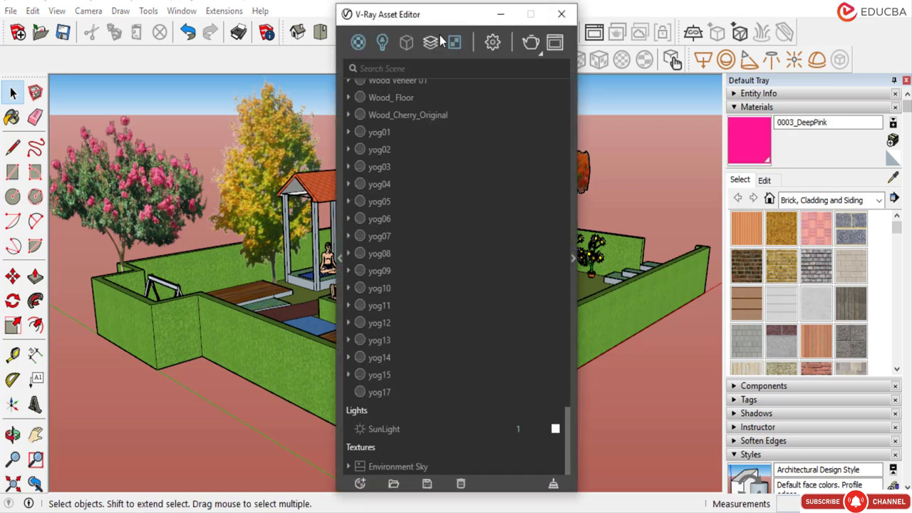
Look through the scene's material list, lights and textures in the Asset Editor.
{"action": "left_click", "coordinate": [401, 198]}
{"action": "scroll", "coordinate": [401, 197], "scroll_direction": "up", "scroll_amount": 10}
{"action": "scroll", "coordinate": [401, 195], "scroll_direction": "down", "scroll_amount": 10}
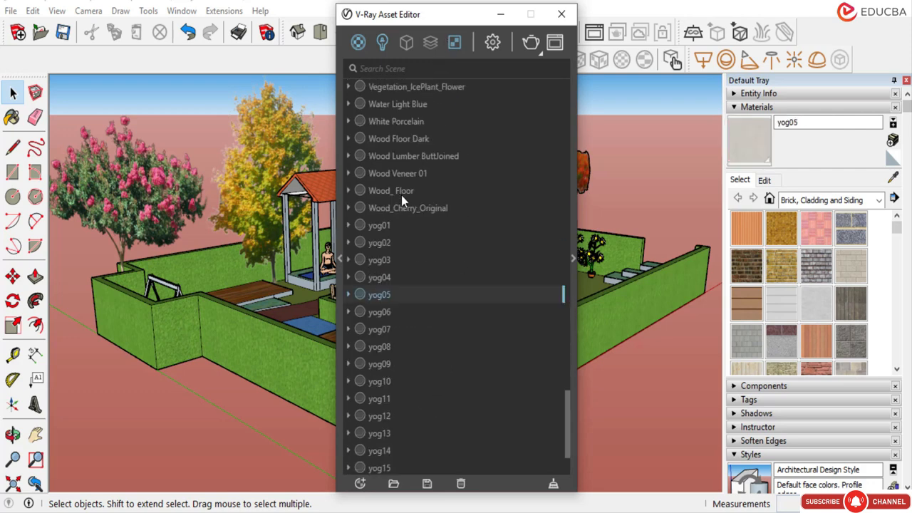
{"action": "scroll", "coordinate": [401, 195], "scroll_direction": "up", "scroll_amount": 12}
{"action": "scroll", "coordinate": [401, 195], "scroll_direction": "up", "scroll_amount": 8}
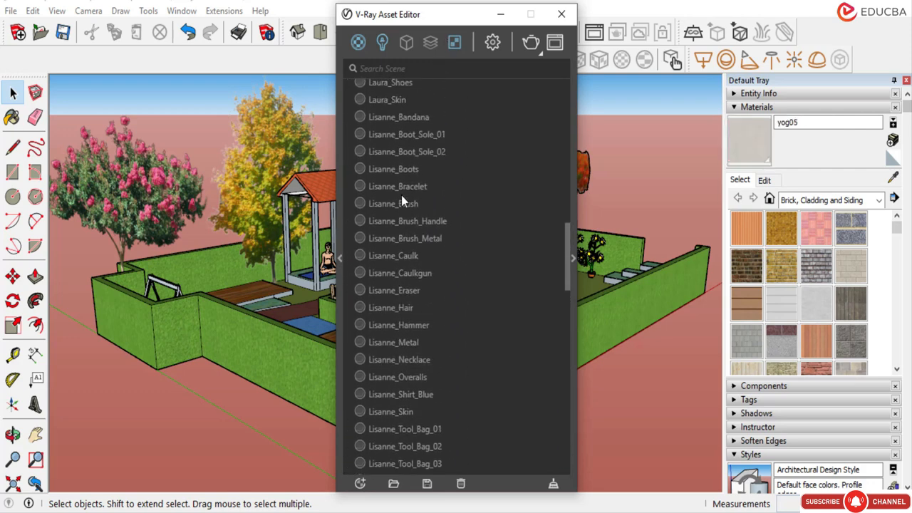
{"action": "scroll", "coordinate": [463, 178], "scroll_direction": "down", "scroll_amount": 15}
{"action": "scroll", "coordinate": [427, 210], "scroll_direction": "down", "scroll_amount": 5}
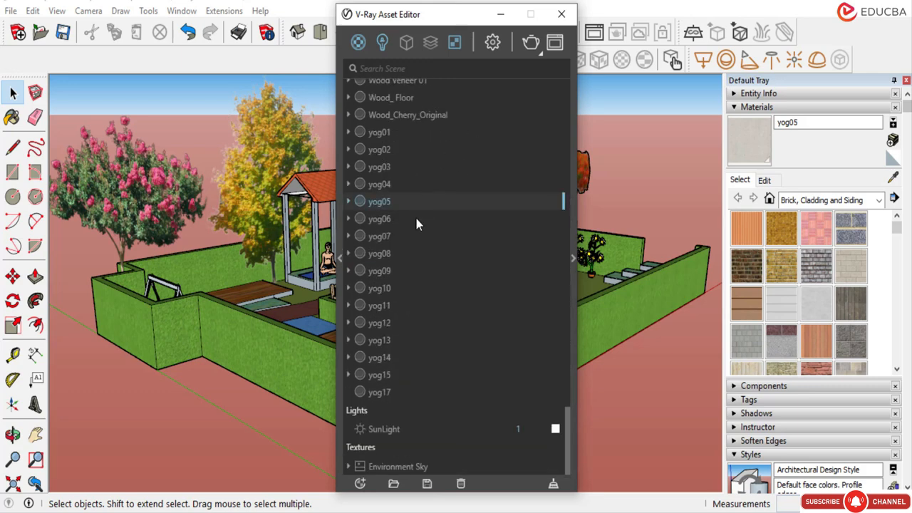
Permanently delete the yog01 material from the scene's assets.
{"action": "left_click", "coordinate": [380, 133]}
{"action": "right_click", "coordinate": [382, 135]}
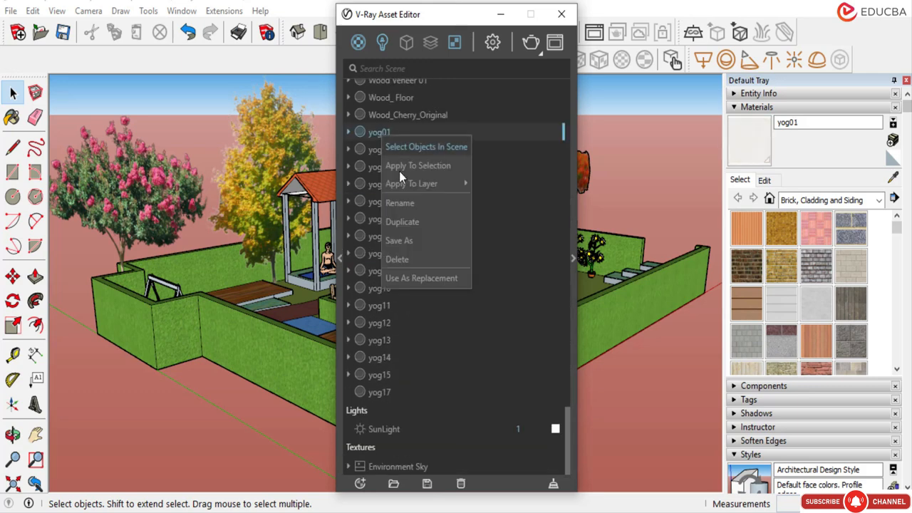
{"action": "left_click", "coordinate": [410, 256]}
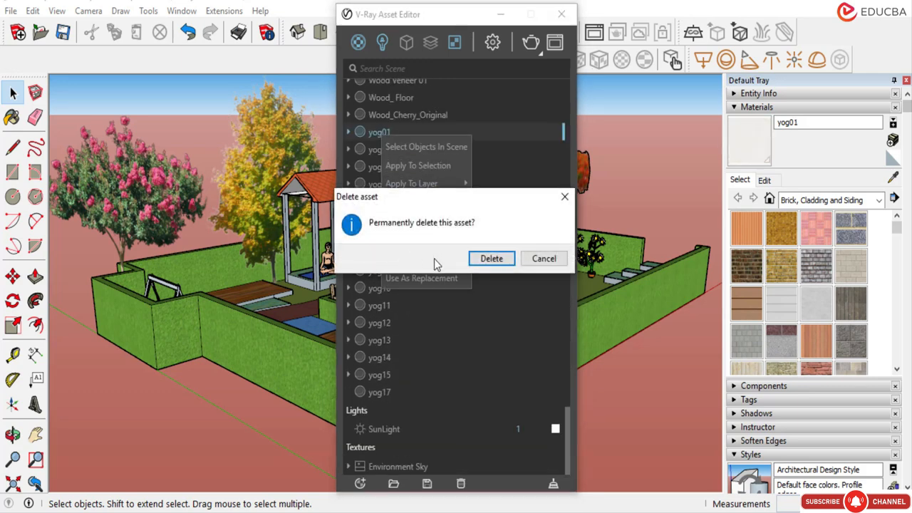
{"action": "left_click", "coordinate": [490, 259]}
Permanently delete the remaining yoga figure materials, yog02 through yog17, from the scene's assets.
{"action": "left_click", "coordinate": [385, 152]}
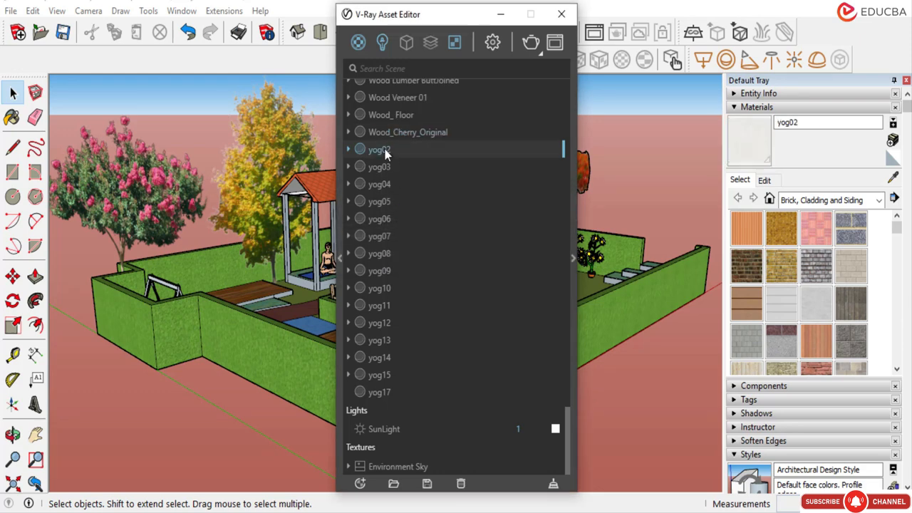
{"action": "left_click", "coordinate": [378, 167]}
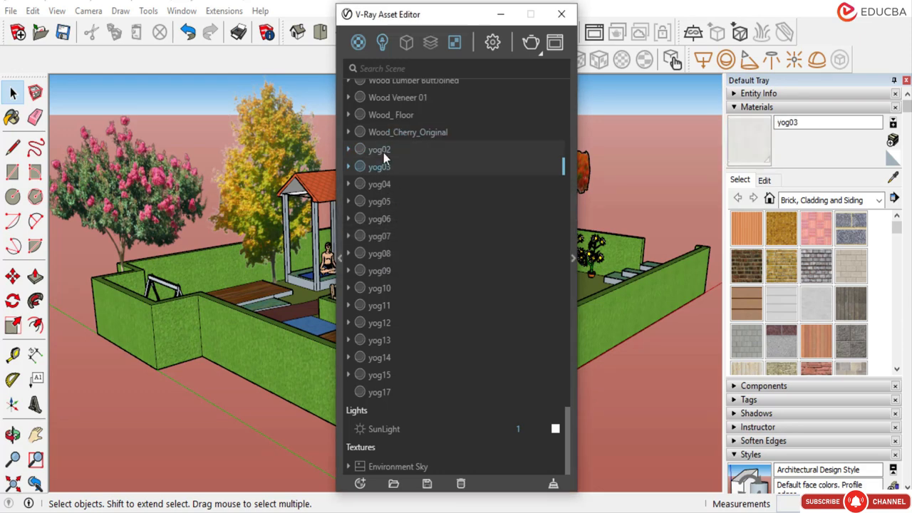
{"action": "left_click", "coordinate": [383, 219]}
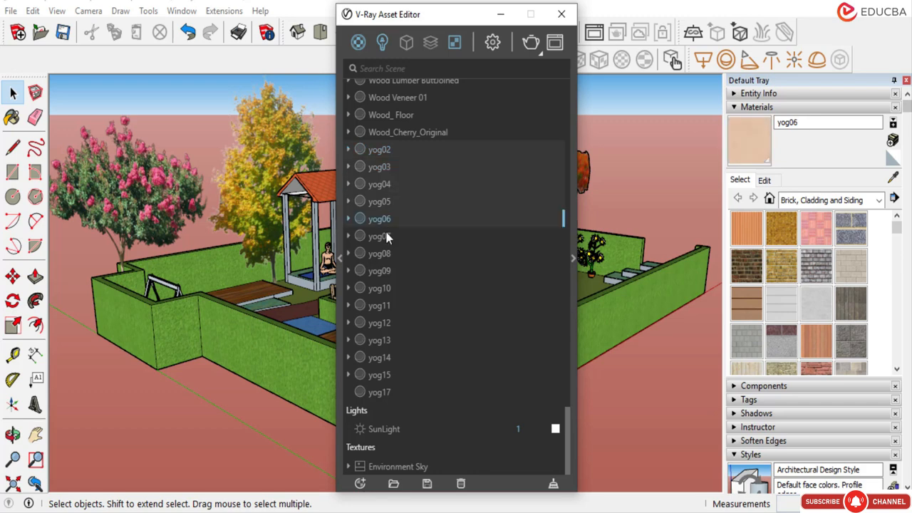
{"action": "left_click", "coordinate": [387, 236], "text": "shift"}
{"action": "left_click", "coordinate": [384, 254], "text": "shift"}
{"action": "left_click", "coordinate": [384, 306], "text": "shift"}
{"action": "right_click", "coordinate": [385, 306]}
{"action": "left_click", "coordinate": [401, 338]}
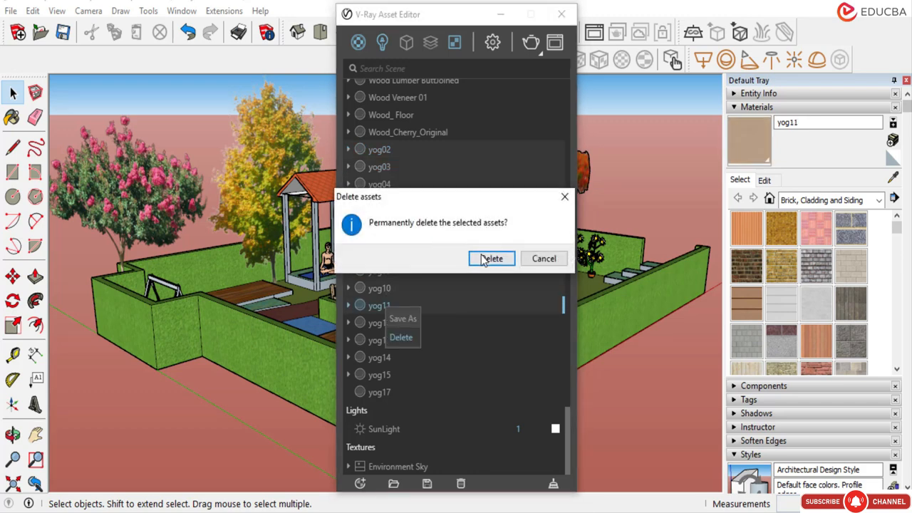
{"action": "left_click", "coordinate": [485, 258]}
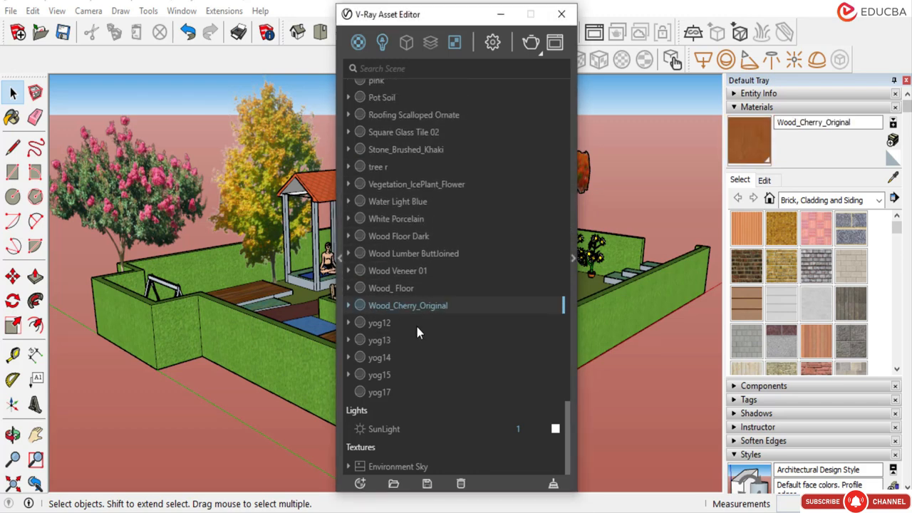
{"action": "left_click", "coordinate": [398, 333]}
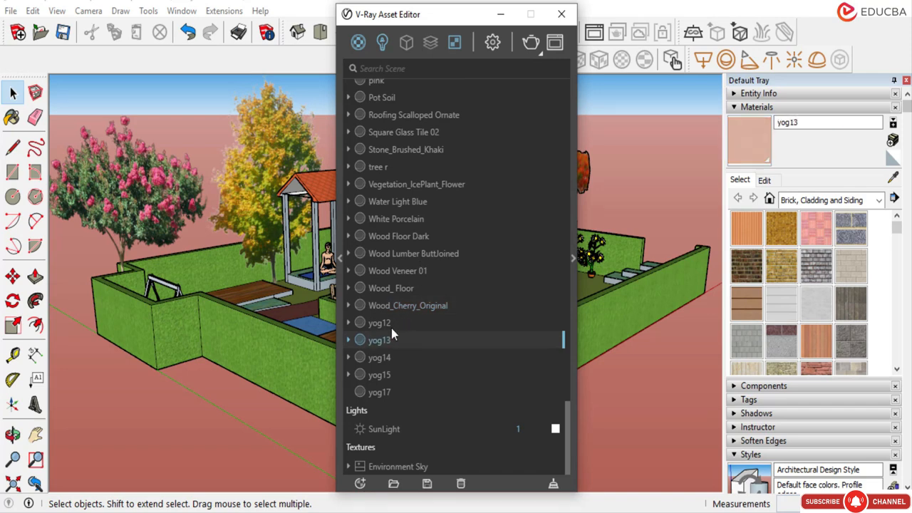
{"action": "left_click", "coordinate": [391, 328]}
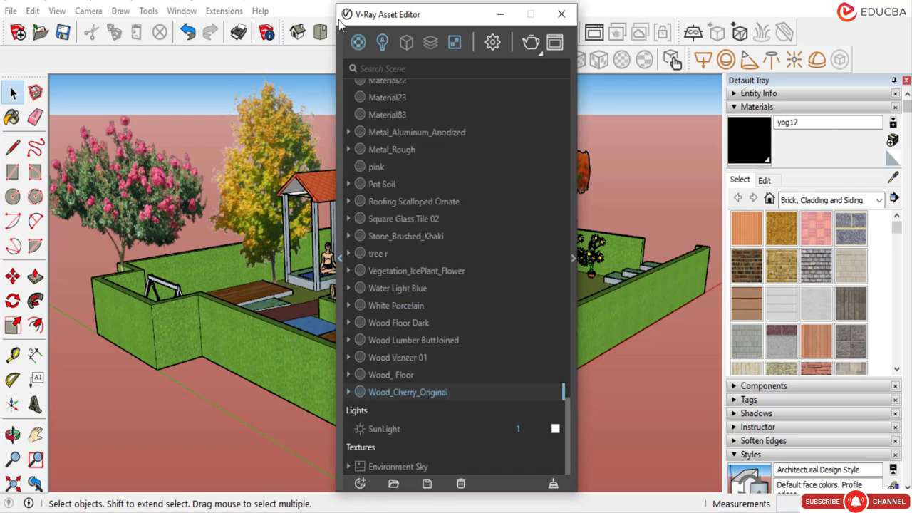
List only the scene's materials, reveal the settings of 0003_DeepPink and slightly darken its diffuse colour.
{"action": "left_click", "coordinate": [358, 42]}
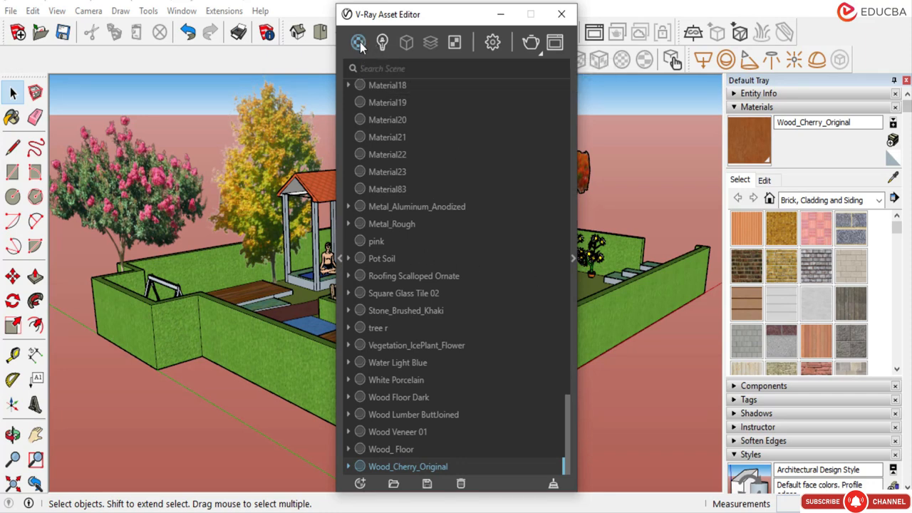
{"action": "scroll", "coordinate": [389, 176], "scroll_direction": "up", "scroll_amount": 20}
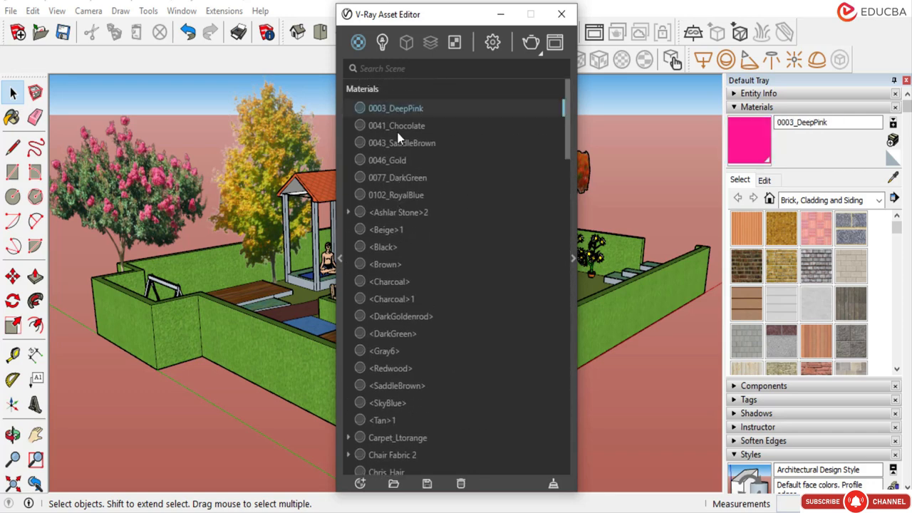
{"action": "left_click", "coordinate": [573, 261]}
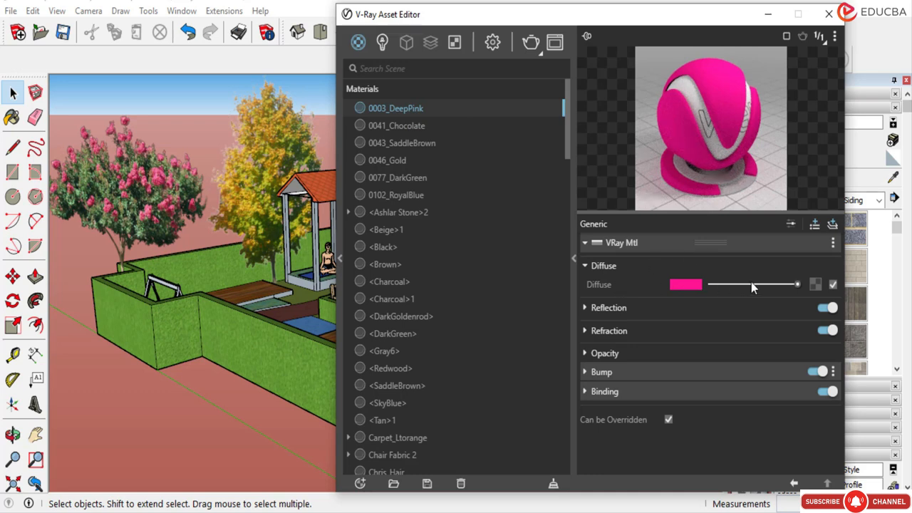
{"action": "left_click_drag", "start_coordinate": [751, 285], "coordinate": [775, 284]}
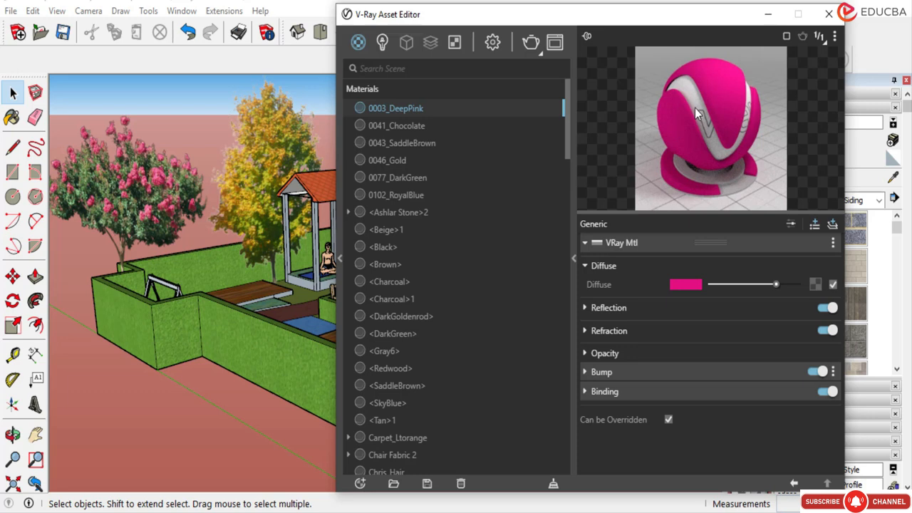
Compare the previews and diffuse settings of the 0041_Chocolate, 0043_SaddleBrown, 0046_Gold and 0077_DarkGreen materials.
{"action": "left_click", "coordinate": [430, 127]}
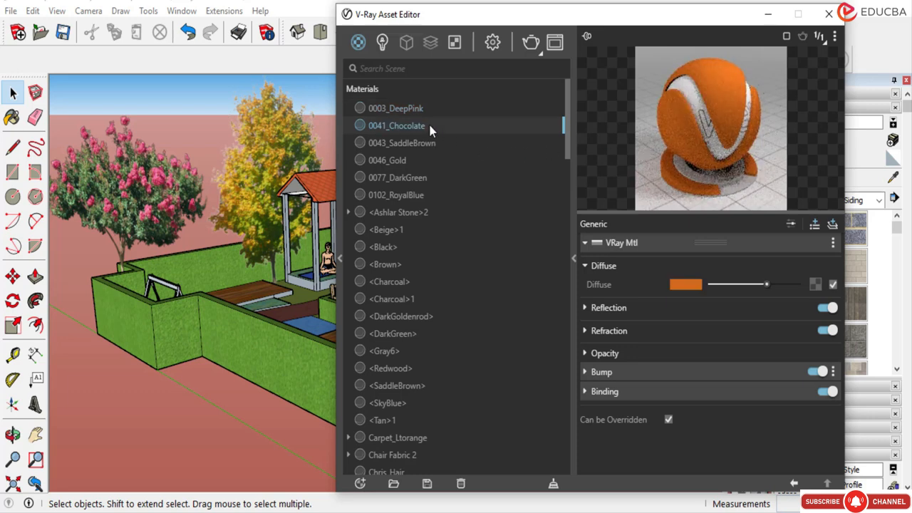
{"action": "left_click", "coordinate": [426, 145]}
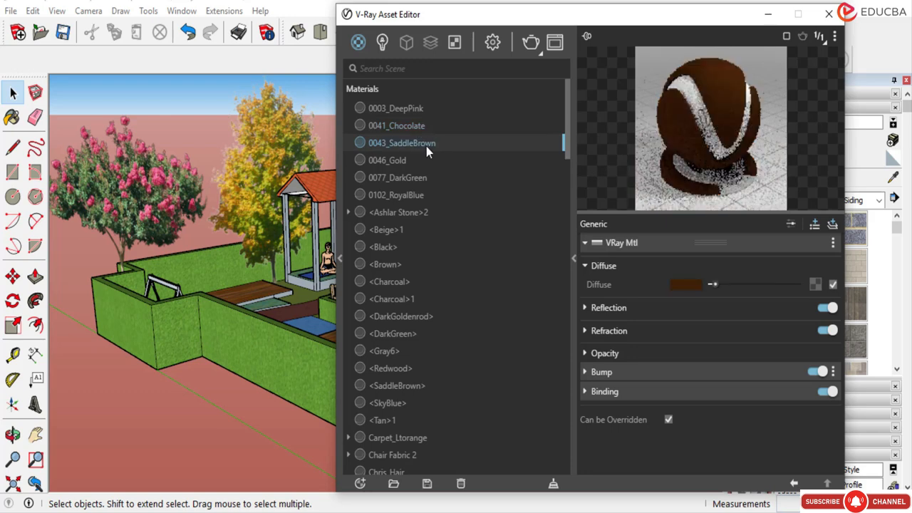
{"action": "left_click", "coordinate": [414, 158]}
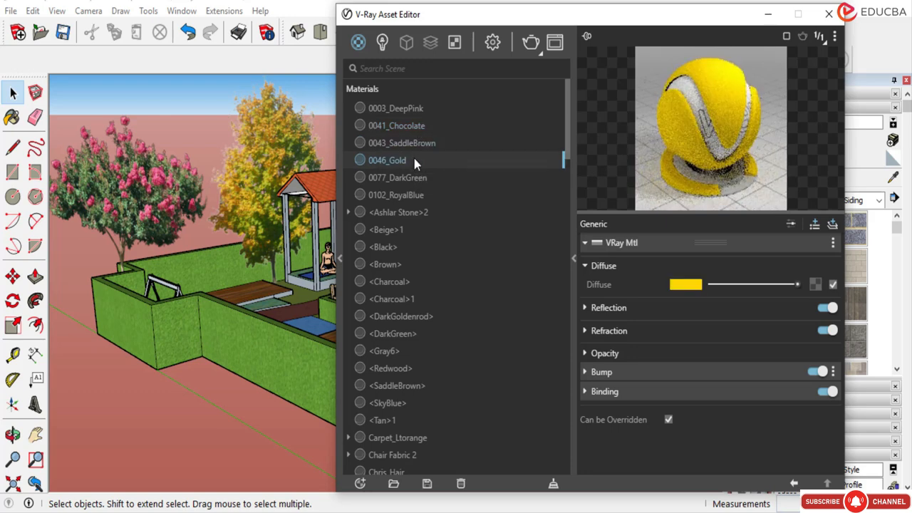
{"action": "left_click", "coordinate": [413, 178]}
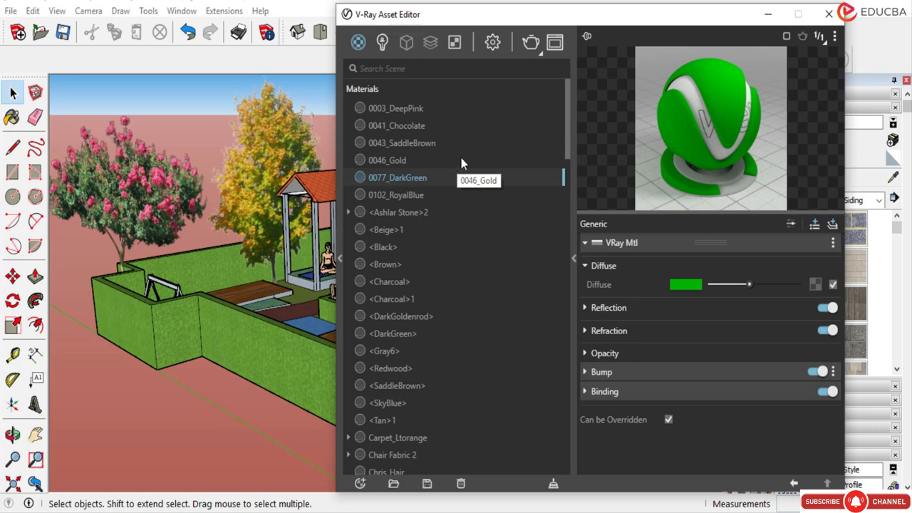
Reveal the V-Ray material library beside the scene list and open its Bricks category.
{"action": "left_click_drag", "start_coordinate": [445, 16], "coordinate": [488, 16]}
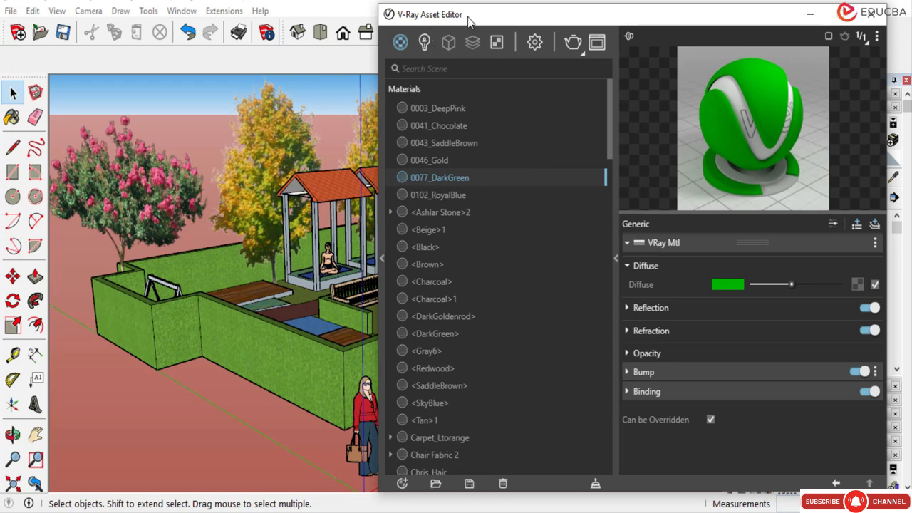
{"action": "left_click_drag", "start_coordinate": [468, 18], "coordinate": [299, 21]}
{"action": "left_click", "coordinate": [214, 262]}
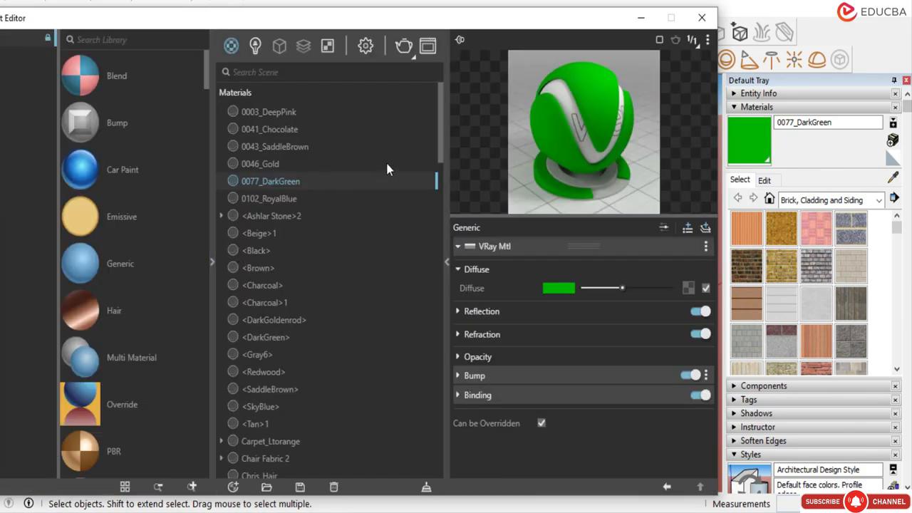
{"action": "left_click_drag", "start_coordinate": [515, 19], "coordinate": [636, 6]}
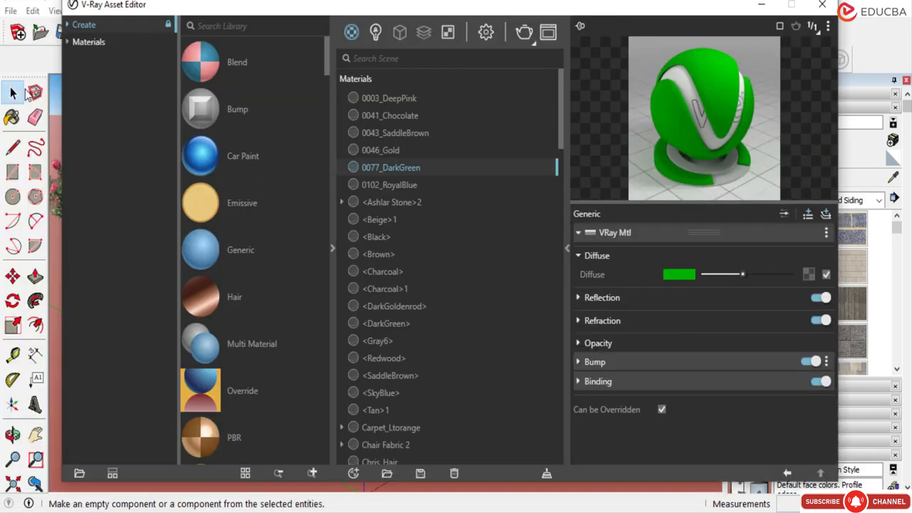
{"action": "left_click", "coordinate": [84, 44]}
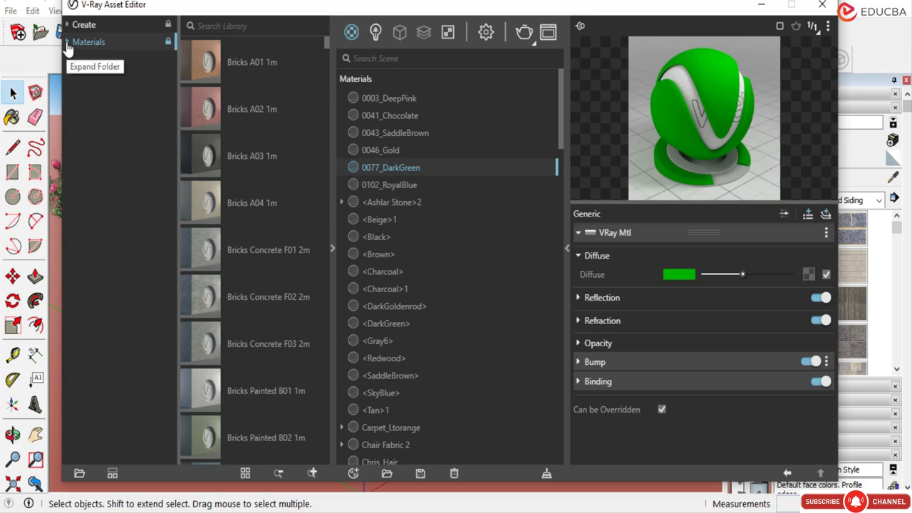
{"action": "left_click", "coordinate": [67, 42]}
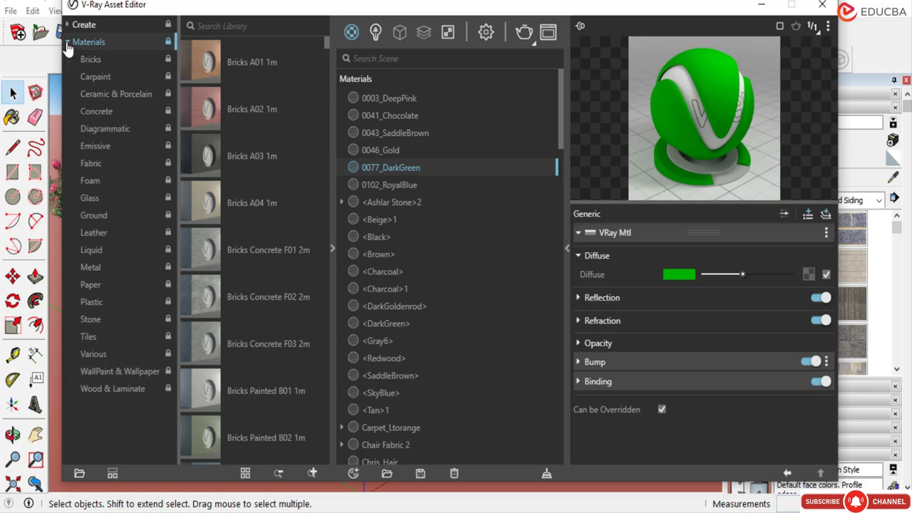
{"action": "left_click", "coordinate": [91, 61]}
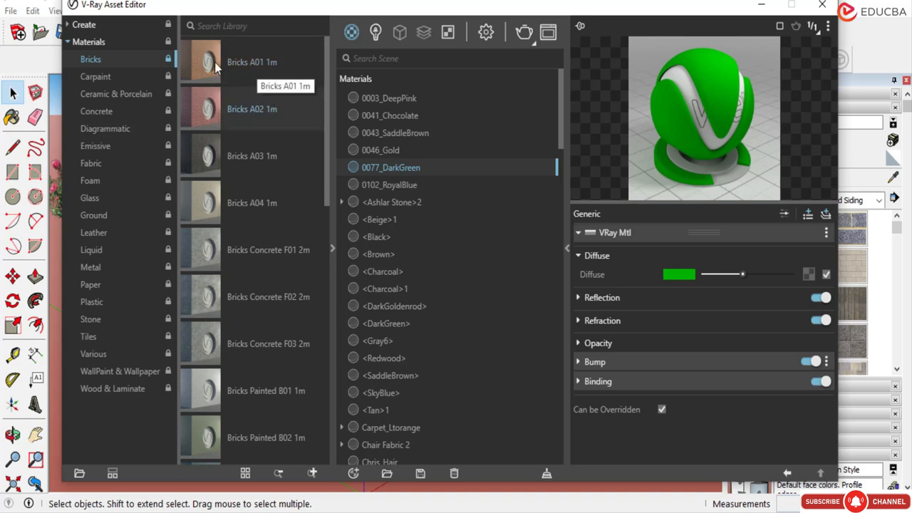
Add the library materials Bricks A01 1m, Bricks A02 1m and Bricks A03 1m to the scene and compare their previews.
{"action": "left_click_drag", "start_coordinate": [202, 67], "coordinate": [449, 365]}
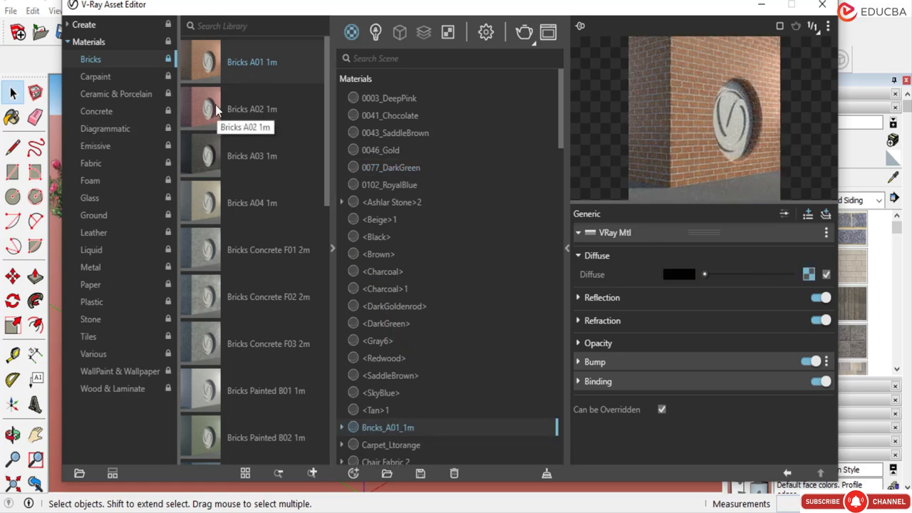
{"action": "left_click_drag", "start_coordinate": [203, 114], "coordinate": [402, 377]}
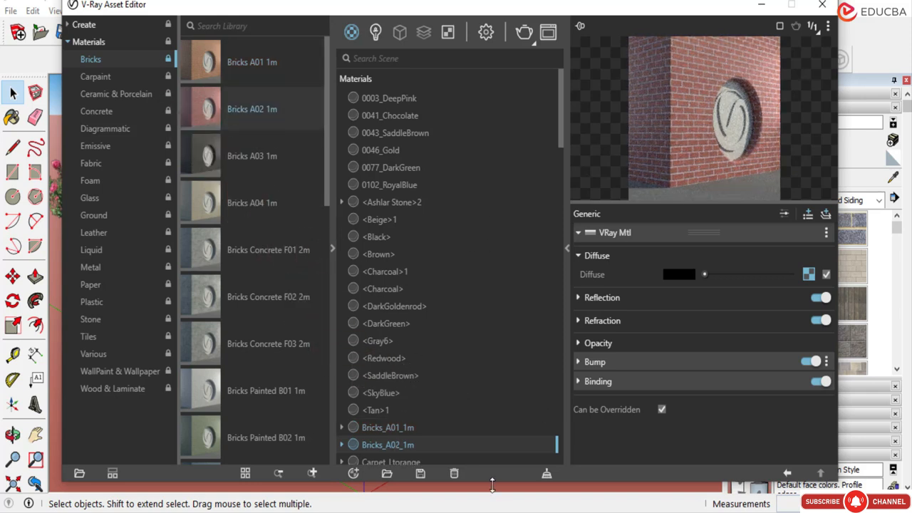
{"action": "left_click", "coordinate": [380, 428]}
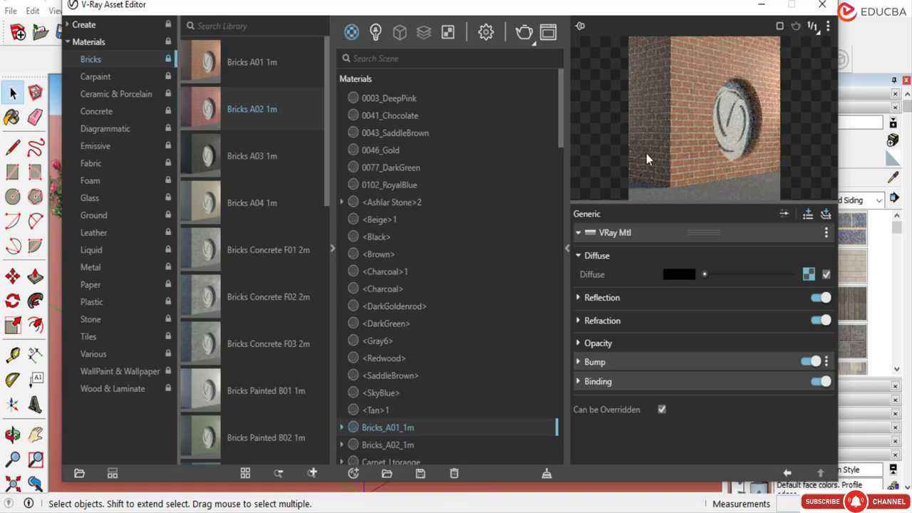
{"action": "left_click", "coordinate": [389, 448]}
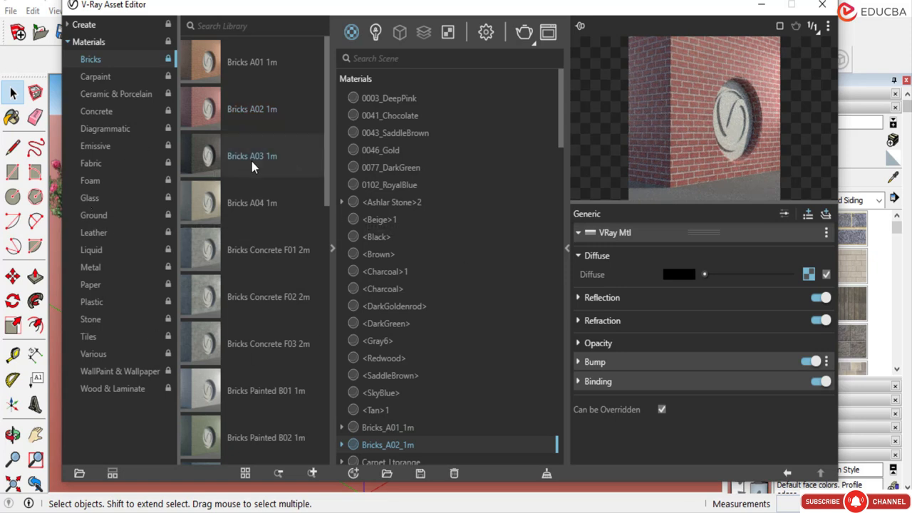
{"action": "left_click_drag", "start_coordinate": [211, 162], "coordinate": [416, 413]}
{"action": "scroll", "coordinate": [415, 329], "scroll_direction": "down", "scroll_amount": 1}
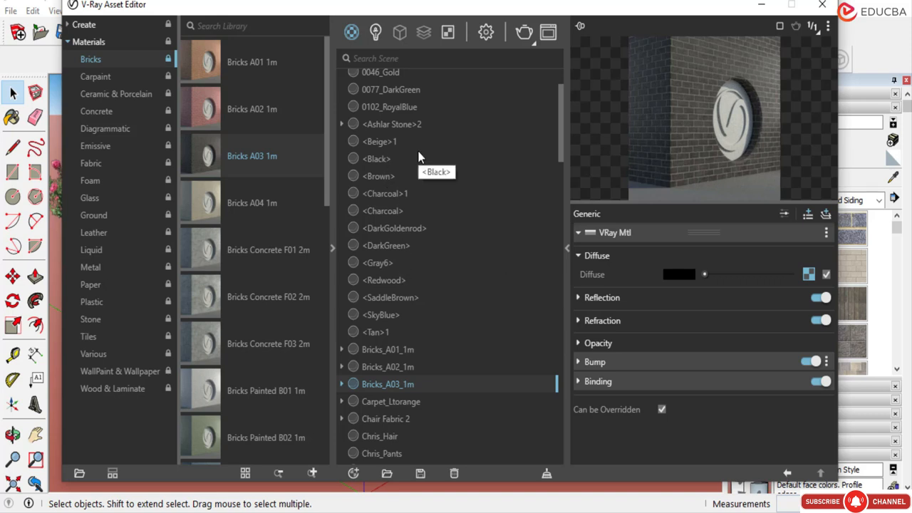
Permanently delete Bricks_A01_1m, Bricks_A02_1m and Bricks_A03_1m from the scene's materials.
{"action": "left_click", "coordinate": [384, 351]}
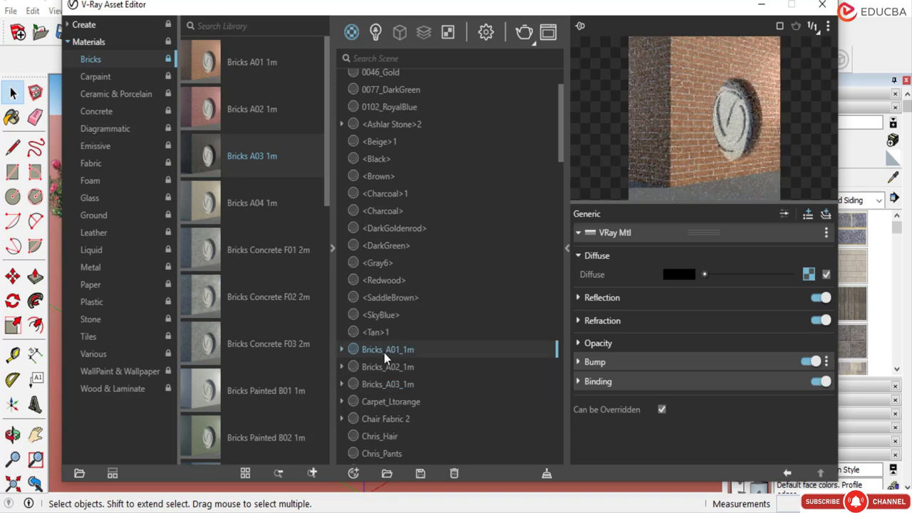
{"action": "key", "text": "Delete"}
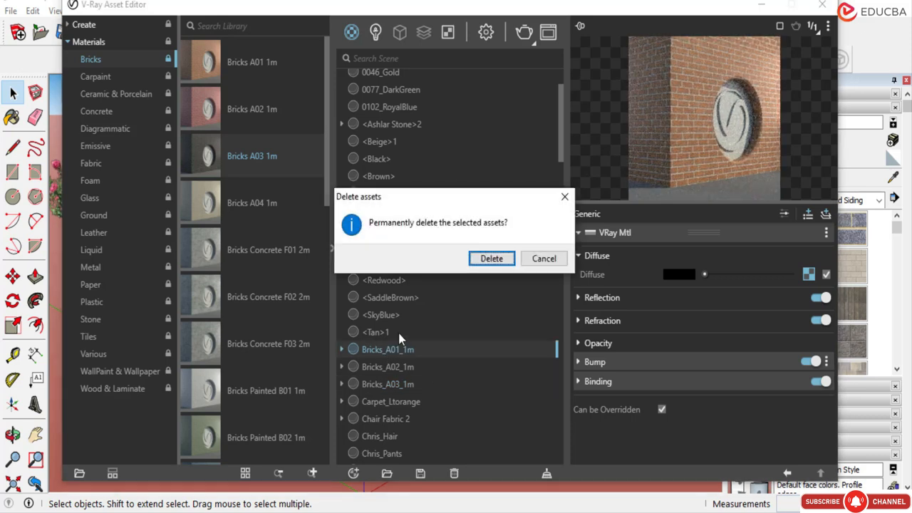
{"action": "left_click", "coordinate": [492, 258]}
{"action": "left_click", "coordinate": [407, 349]}
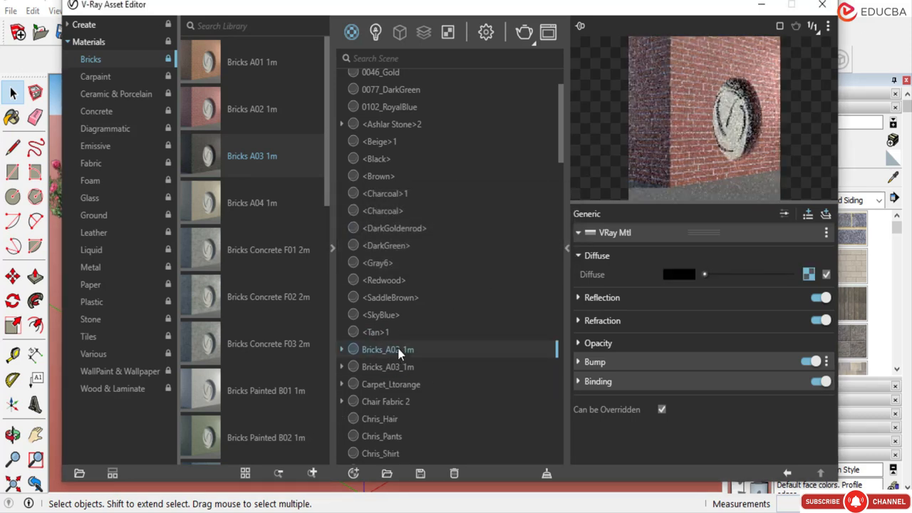
{"action": "key", "text": "Delete"}
{"action": "left_click", "coordinate": [491, 258]}
{"action": "left_click", "coordinate": [393, 349]}
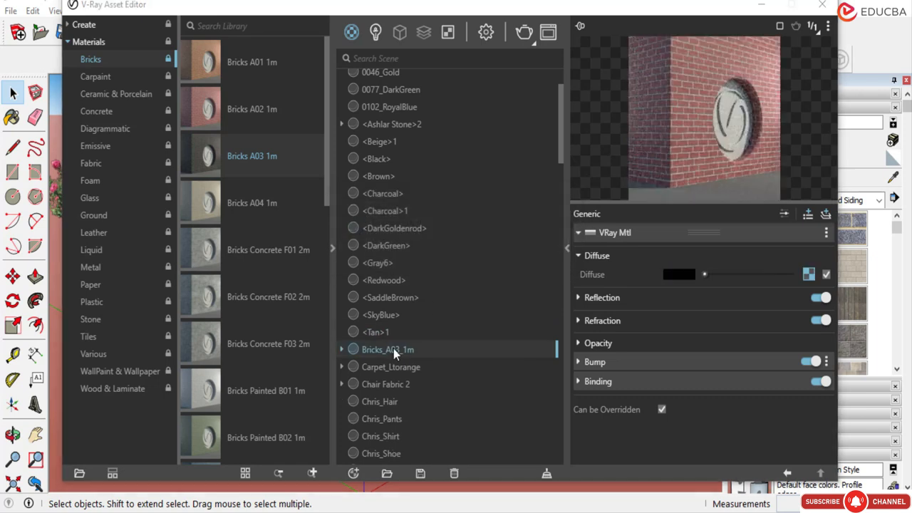
{"action": "key", "text": "Delete"}
{"action": "left_click", "coordinate": [491, 258]}
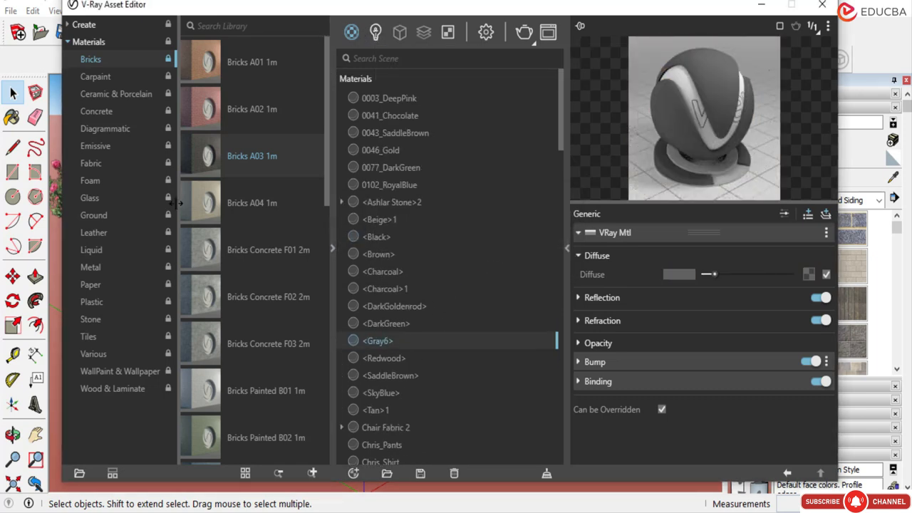
Browse the Carpaint and Ceramic & Porcelain library categories, looking at the clay materials B01 50cm and C01 100cm.
{"action": "left_click", "coordinate": [100, 76]}
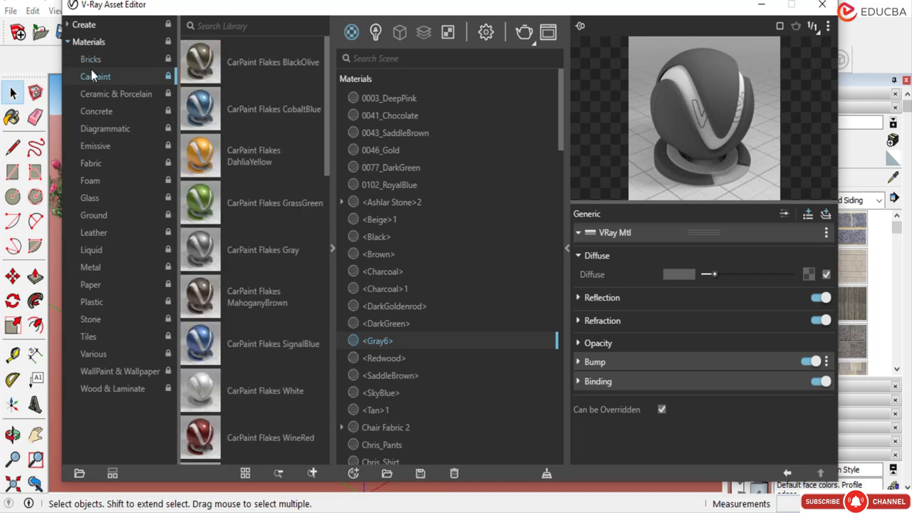
{"action": "left_click", "coordinate": [100, 94]}
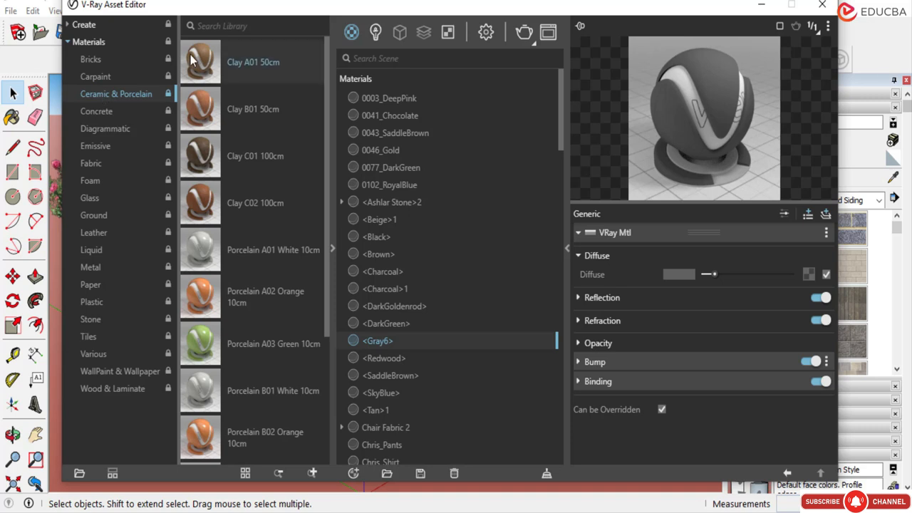
{"action": "left_click", "coordinate": [203, 111]}
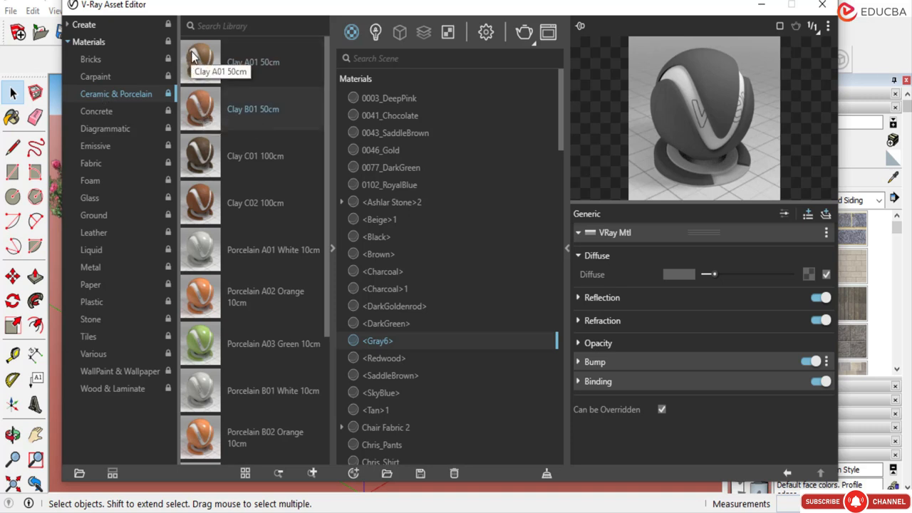
{"action": "left_click", "coordinate": [204, 163]}
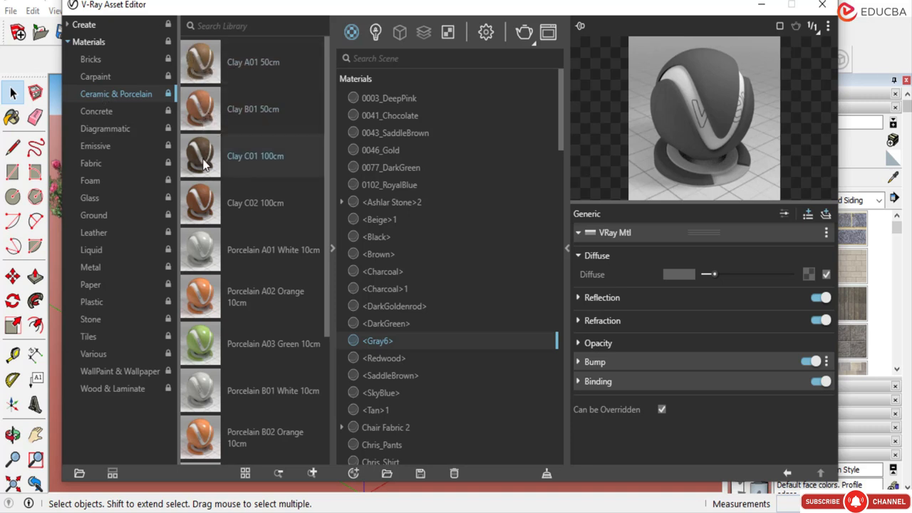
Browse the Ceramic & Porcelain, Concrete, Diagrammatic and Emissive categories of the material library.
{"action": "left_click", "coordinate": [207, 255]}
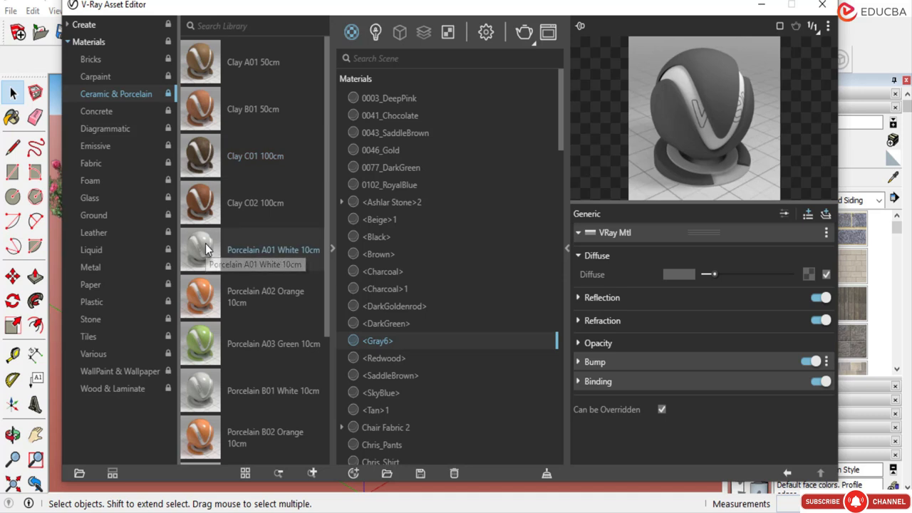
{"action": "left_click", "coordinate": [116, 114]}
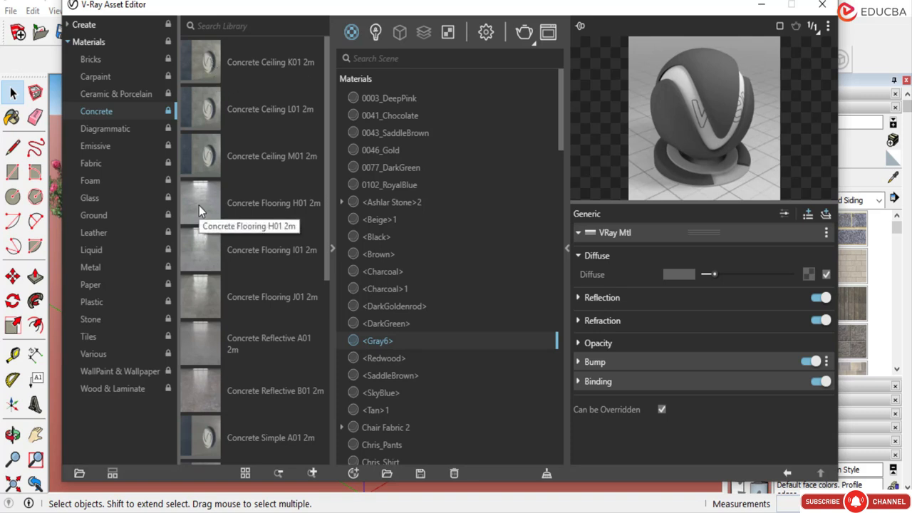
{"action": "left_click", "coordinate": [104, 129]}
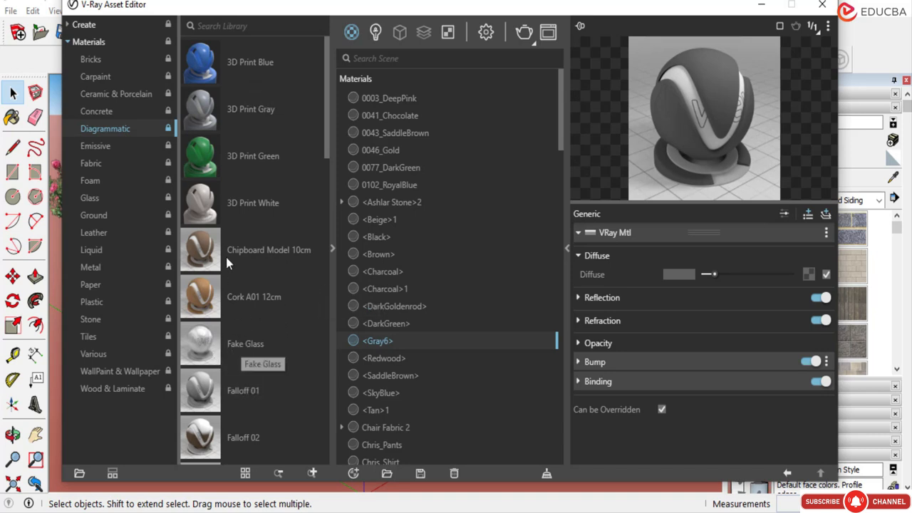
{"action": "left_click", "coordinate": [102, 145]}
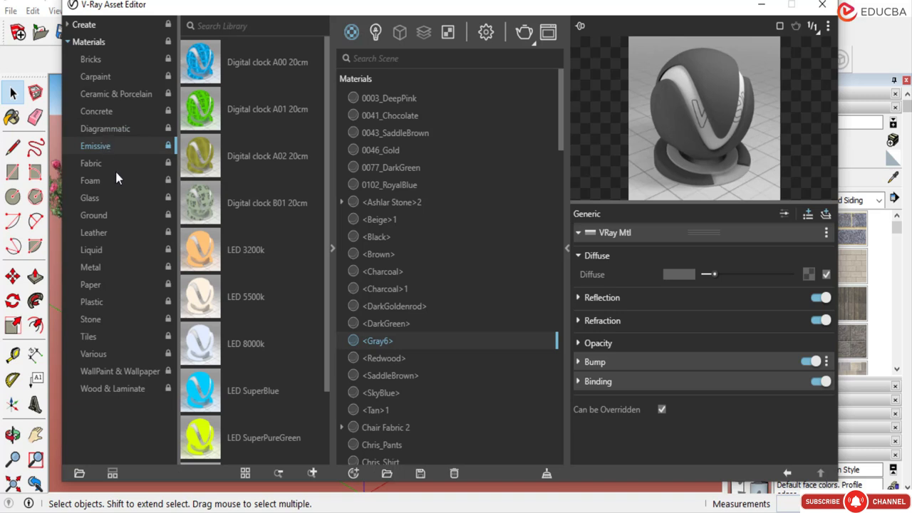
Find Fabric A02 Purple 20cm in the library's Fabric category and add it to the scene's materials.
{"action": "left_click", "coordinate": [102, 163]}
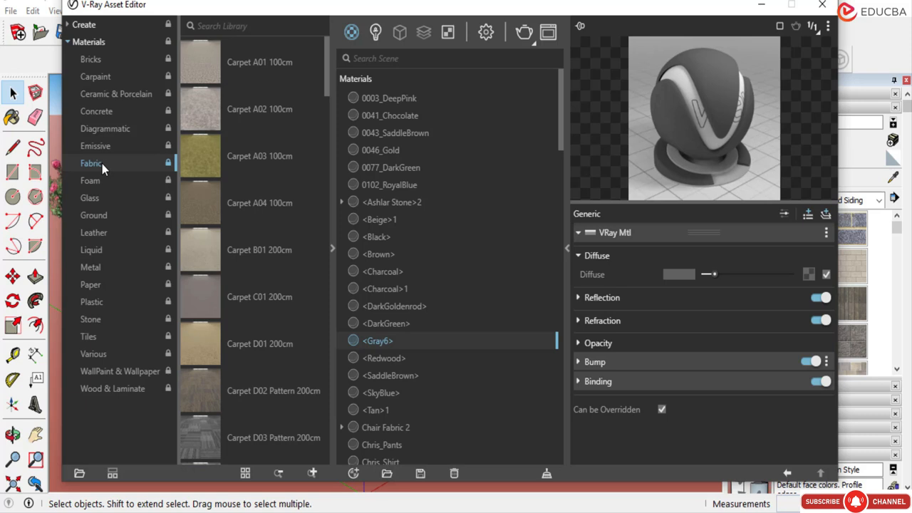
{"action": "left_click", "coordinate": [211, 168]}
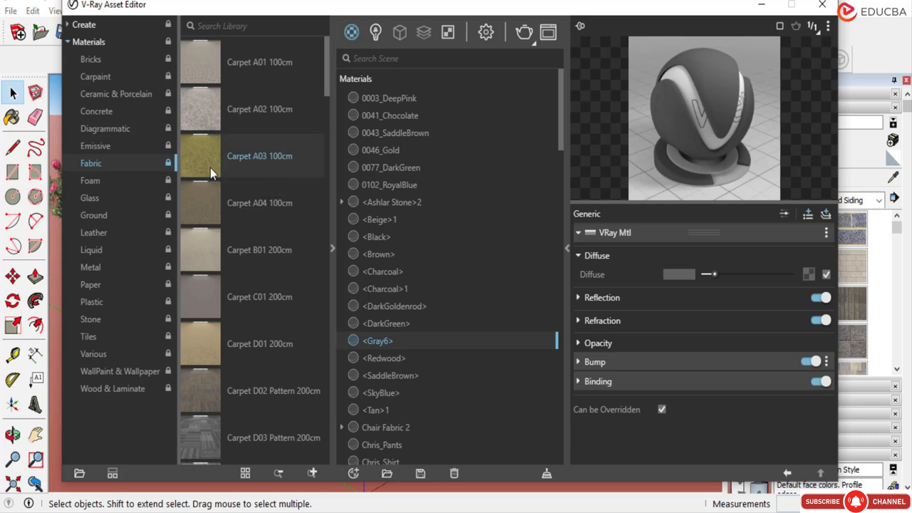
{"action": "left_click", "coordinate": [211, 290]}
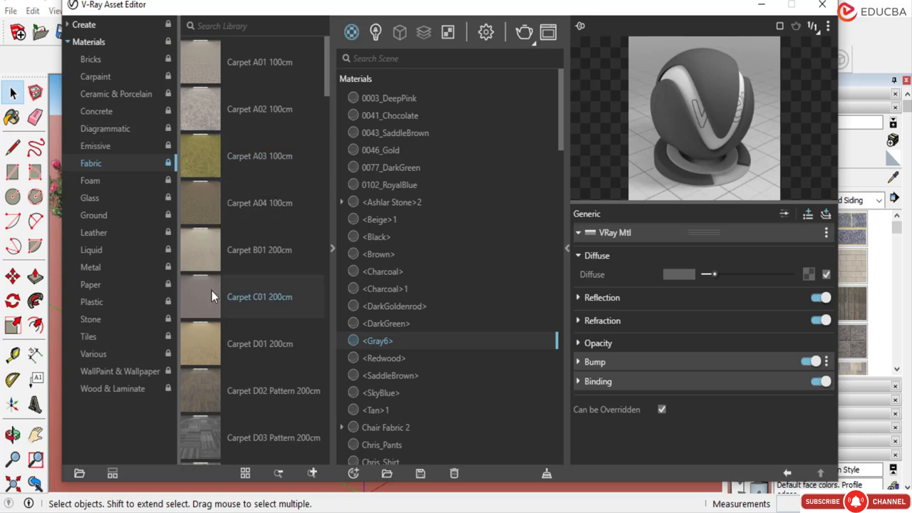
{"action": "scroll", "coordinate": [212, 294], "scroll_direction": "down", "scroll_amount": 3}
{"action": "scroll", "coordinate": [212, 295], "scroll_direction": "down", "scroll_amount": 8}
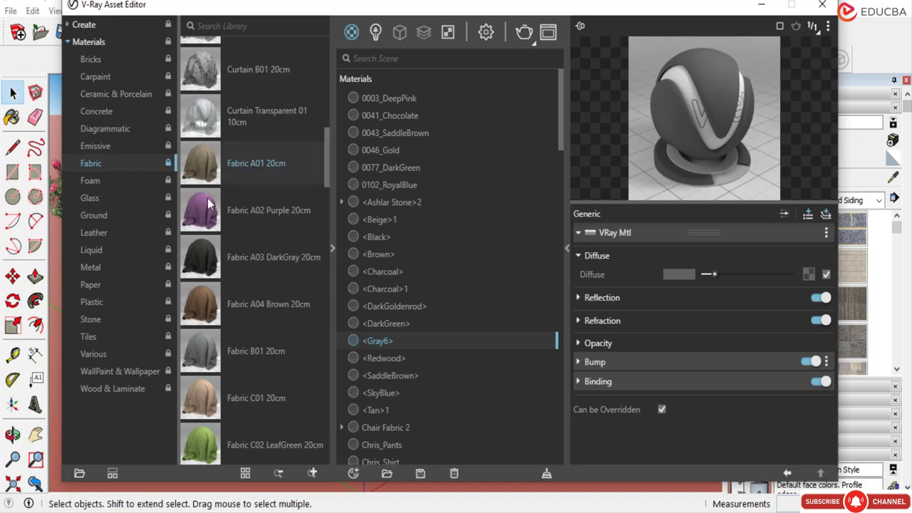
{"action": "left_click", "coordinate": [208, 203]}
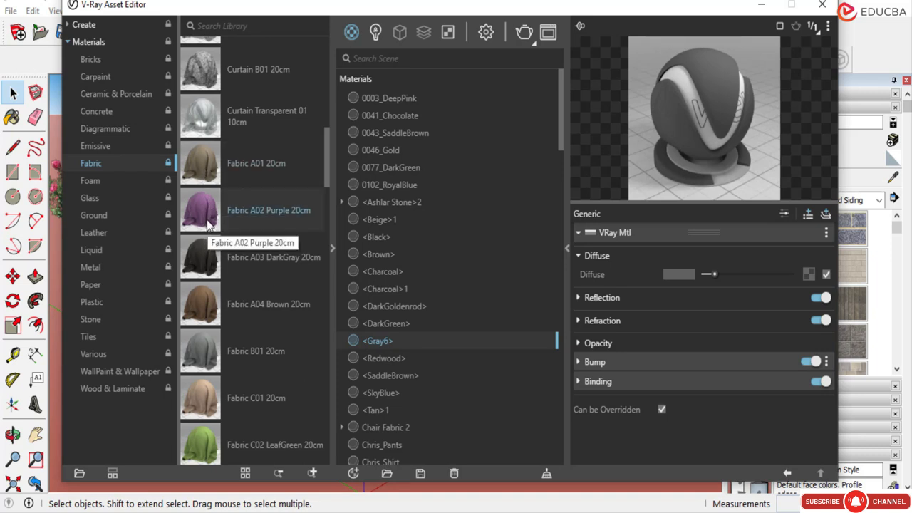
{"action": "left_click_drag", "start_coordinate": [206, 223], "coordinate": [419, 378]}
{"action": "scroll", "coordinate": [416, 359], "scroll_direction": "down", "scroll_amount": 4}
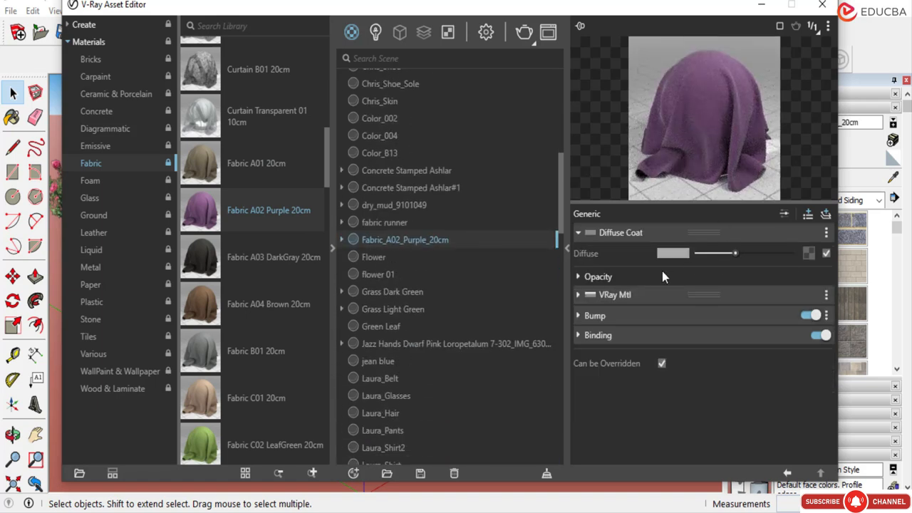
Lighten the diffuse coat colour of Fabric_A02_Purple_20cm and reduce the coat's opacity to 0.82.
{"action": "left_click", "coordinate": [747, 253]}
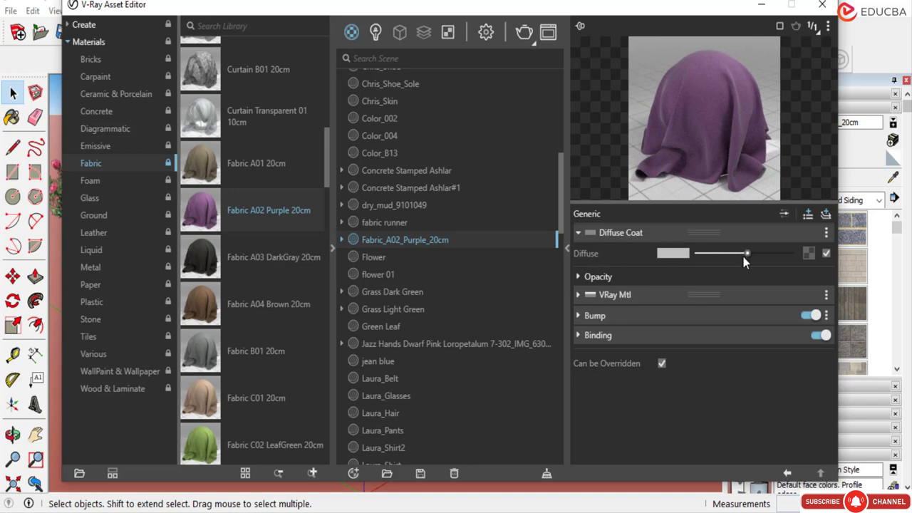
{"action": "left_click", "coordinate": [581, 277]}
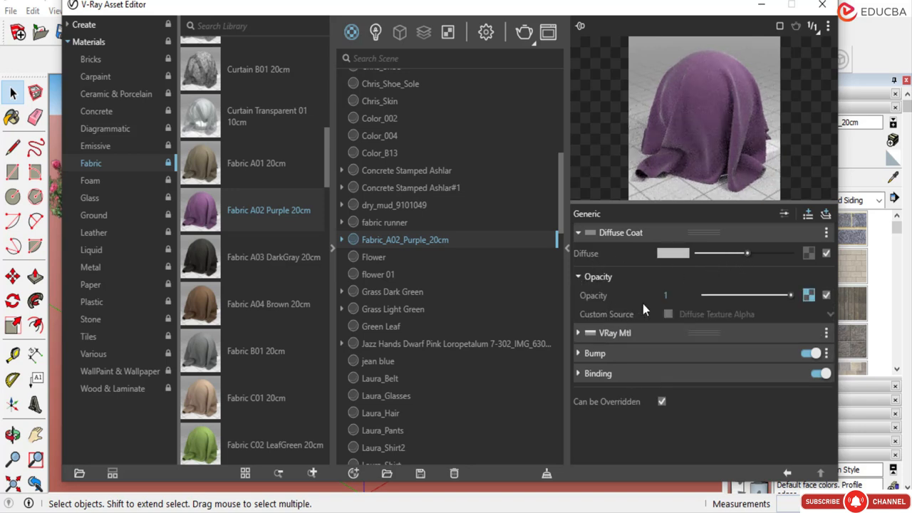
{"action": "left_click", "coordinate": [746, 295]}
{"action": "left_click", "coordinate": [766, 295]}
{"action": "left_click", "coordinate": [742, 295]}
{"action": "left_click", "coordinate": [775, 295]}
Expand the purple fabric's VRay Mtl layer and lighten its diffuse colour to a very light grey.
{"action": "left_click", "coordinate": [594, 333]}
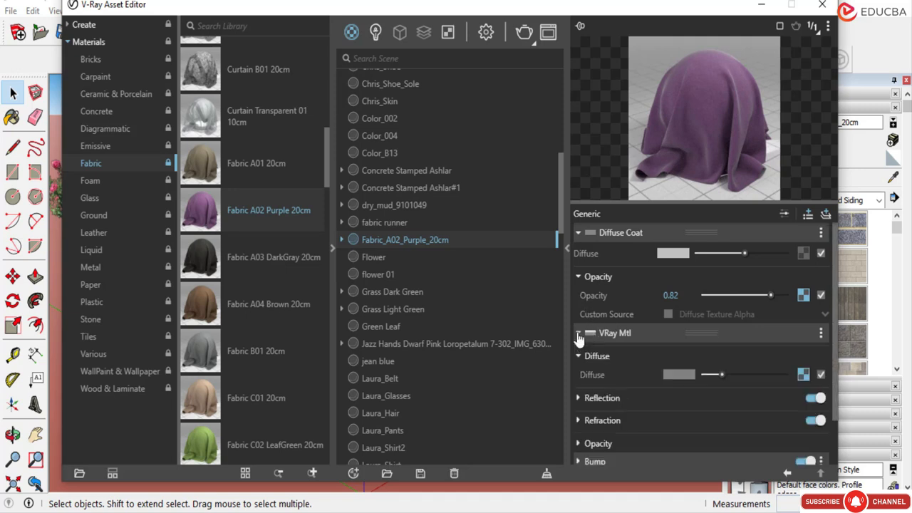
{"action": "left_click", "coordinate": [741, 376]}
{"action": "left_click", "coordinate": [753, 375]}
{"action": "left_click", "coordinate": [763, 376]}
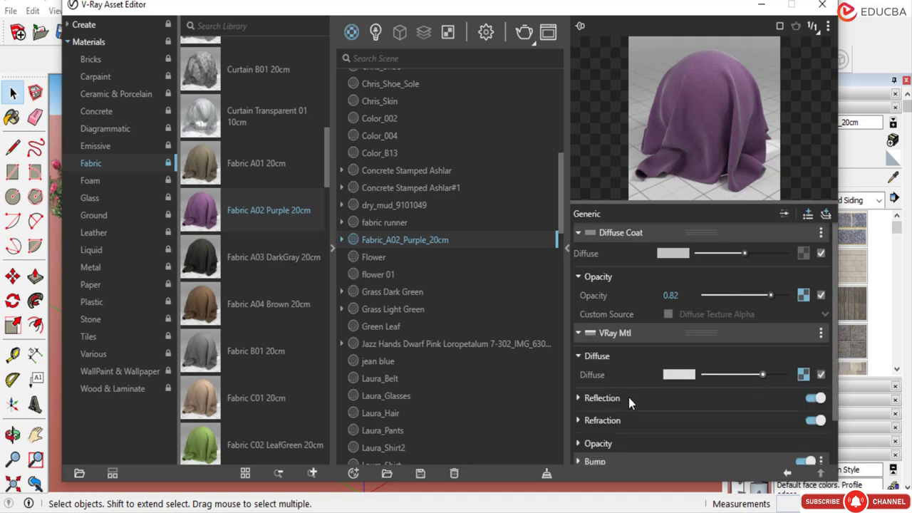
Raise the reflection colour of the purple fabric's VRay Mtl layer from black to a mid grey.
{"action": "left_click", "coordinate": [580, 398]}
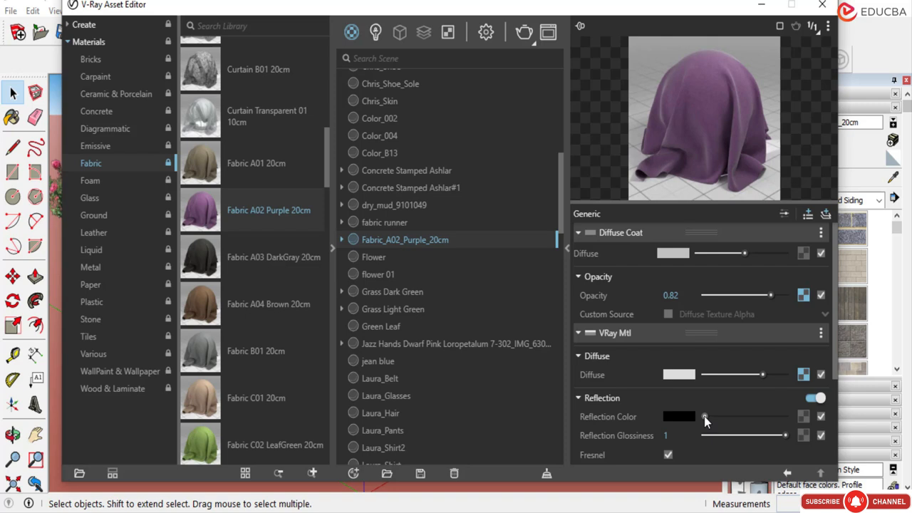
{"action": "left_click_drag", "start_coordinate": [704, 416], "coordinate": [753, 415]}
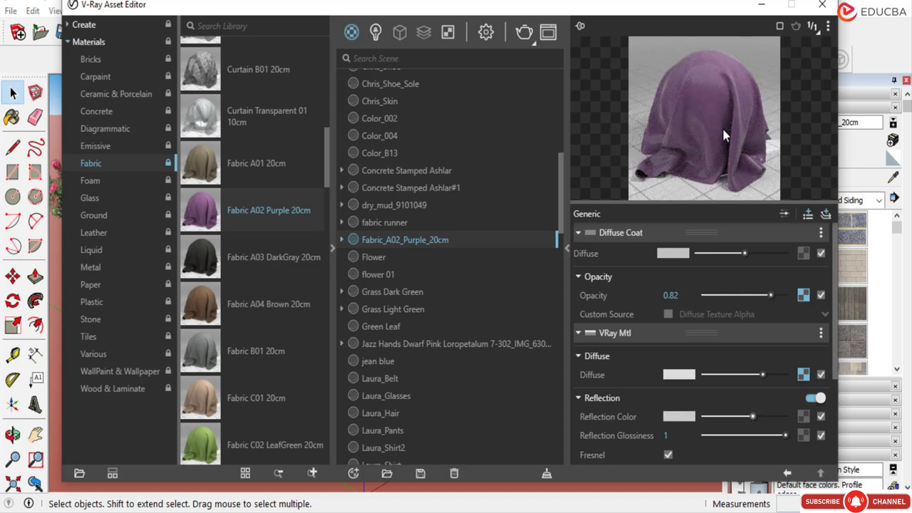
{"action": "left_click", "coordinate": [736, 417]}
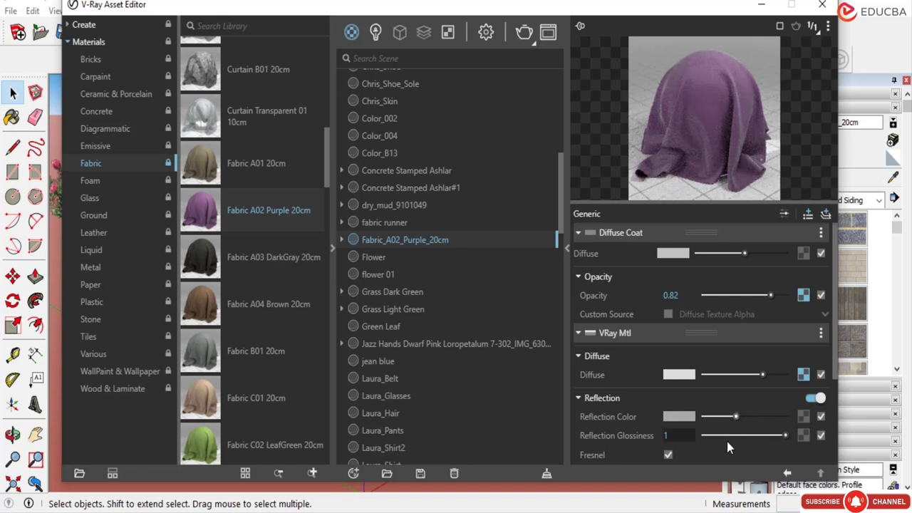
Set the purple fabric's reflection glossiness to 0.6 and compare its preview with Fresnel off and on.
{"action": "left_click_drag", "start_coordinate": [786, 436], "coordinate": [751, 437]}
{"action": "left_click", "coordinate": [788, 435]}
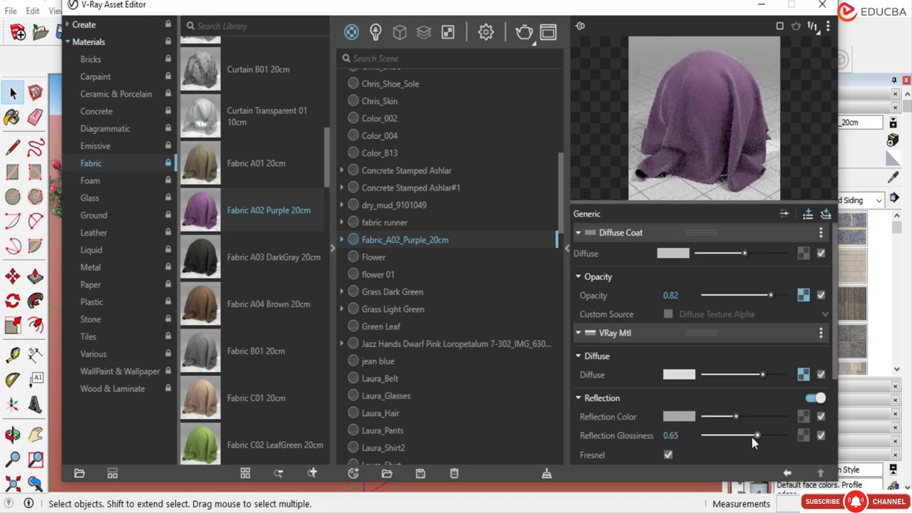
{"action": "scroll", "coordinate": [660, 343], "scroll_direction": "down", "scroll_amount": 3}
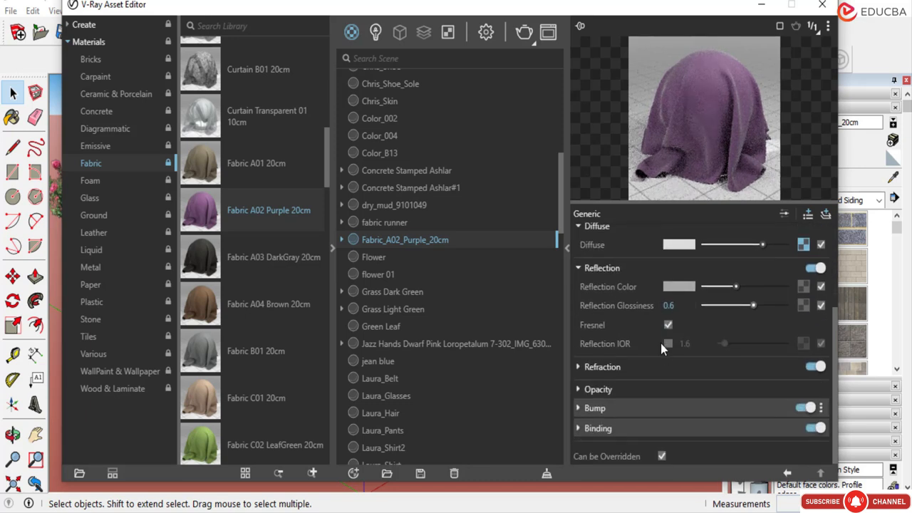
{"action": "left_click", "coordinate": [667, 325]}
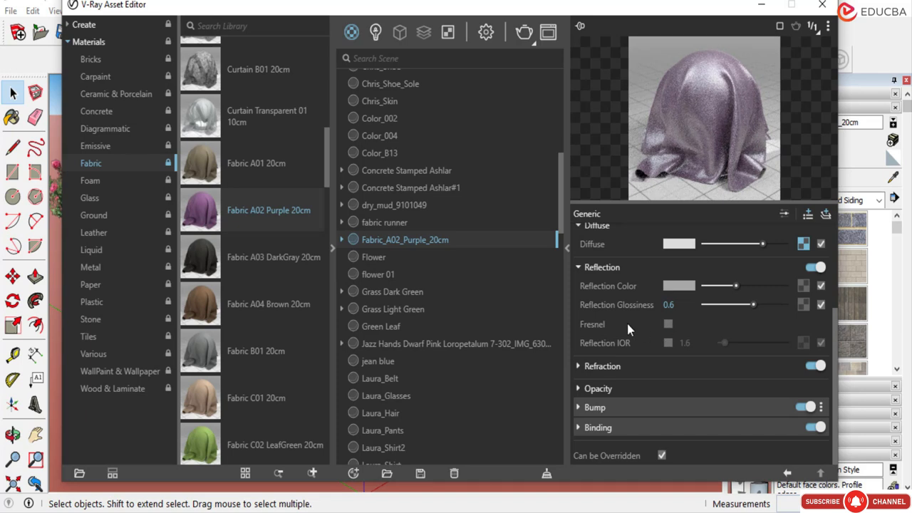
{"action": "left_click", "coordinate": [667, 325]}
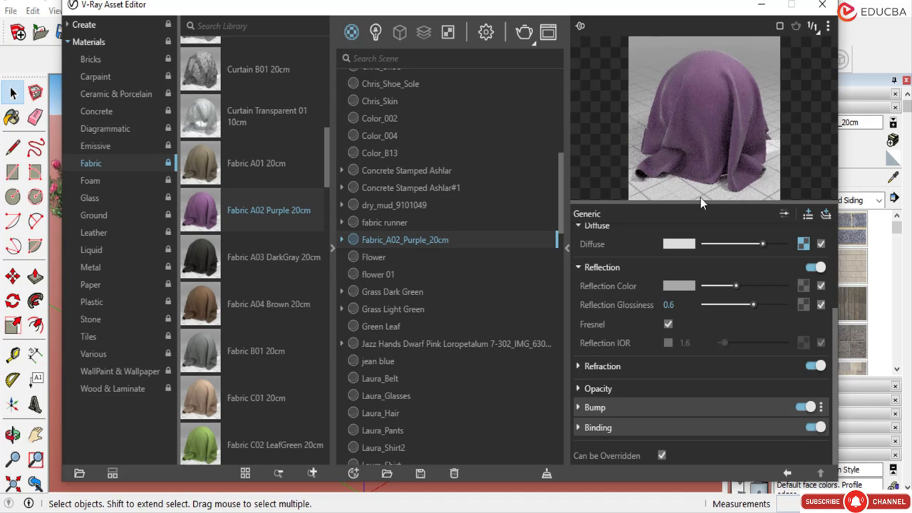
Increase the purple fabric's bump map amount, trying 0.7 before settling on a lower amount.
{"action": "left_click", "coordinate": [578, 409]}
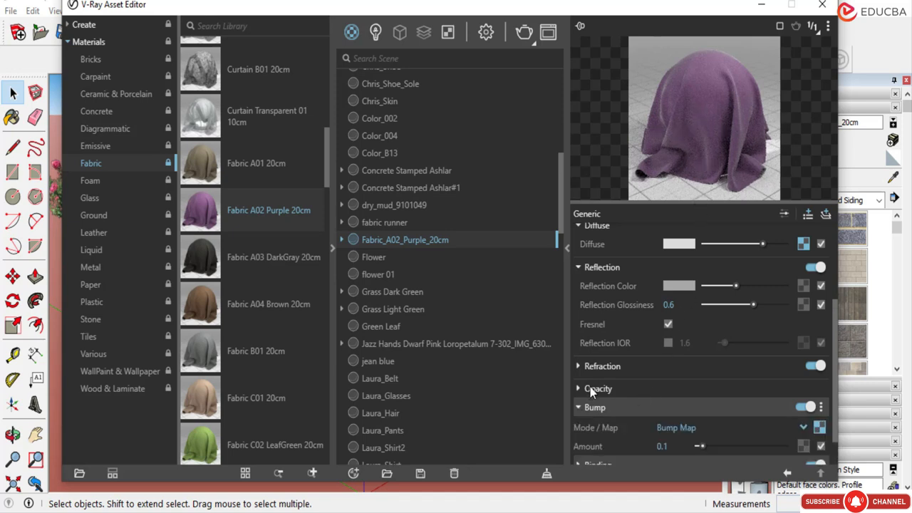
{"action": "scroll", "coordinate": [602, 395], "scroll_direction": "down", "scroll_amount": 1}
{"action": "left_click", "coordinate": [712, 409]}
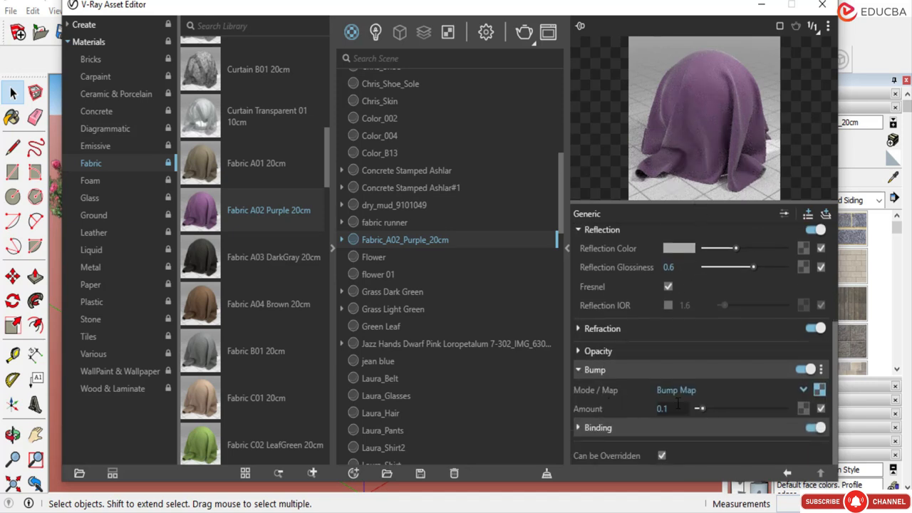
{"action": "left_click", "coordinate": [728, 409]}
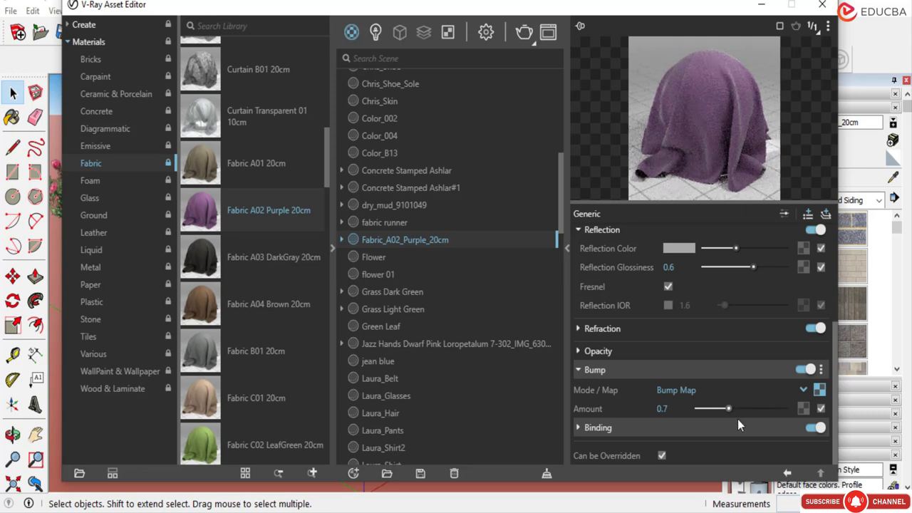
{"action": "left_click", "coordinate": [713, 410]}
View the scene's Flower material and browse the library's Foam and Glass categories.
{"action": "left_click", "coordinate": [374, 259]}
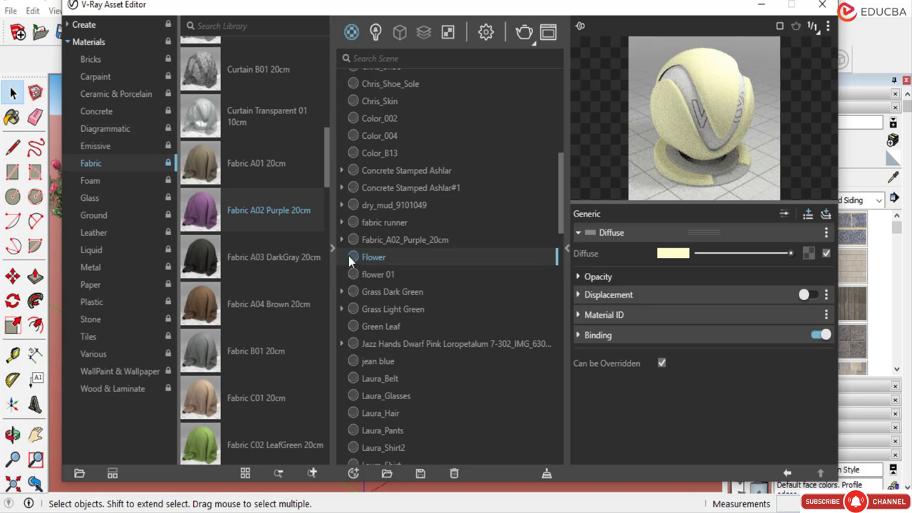
{"action": "left_click", "coordinate": [98, 181]}
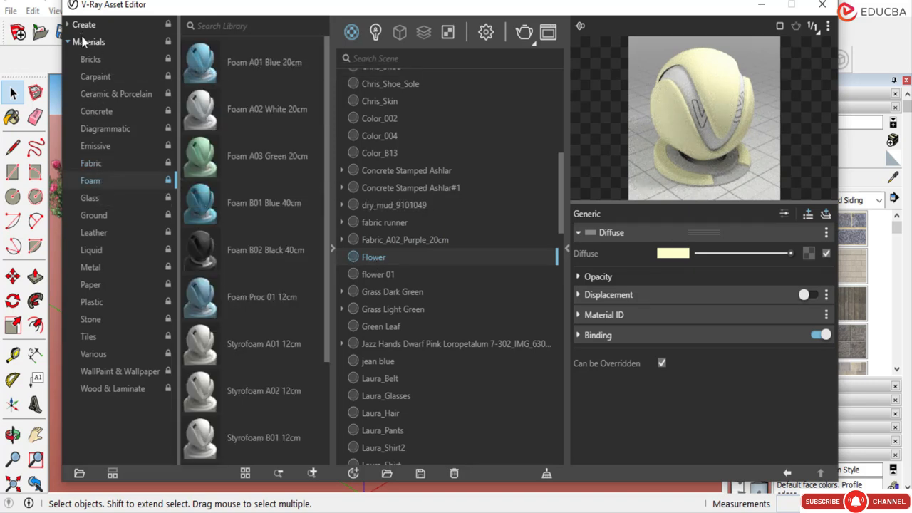
{"action": "left_click", "coordinate": [97, 200]}
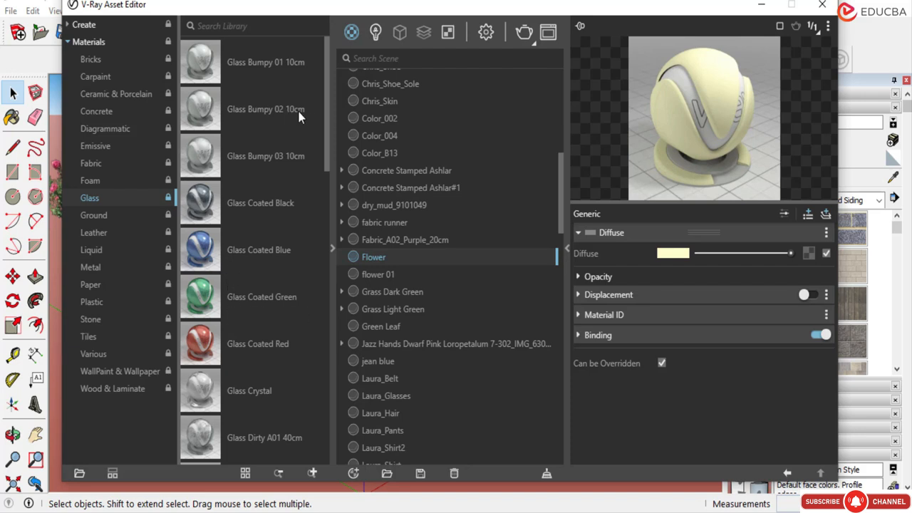
Add Glass Bumpy 01 10cm to the scene's materials and inspect its nested texture.
{"action": "left_click", "coordinate": [208, 67]}
{"action": "left_click_drag", "start_coordinate": [208, 67], "coordinate": [410, 298]}
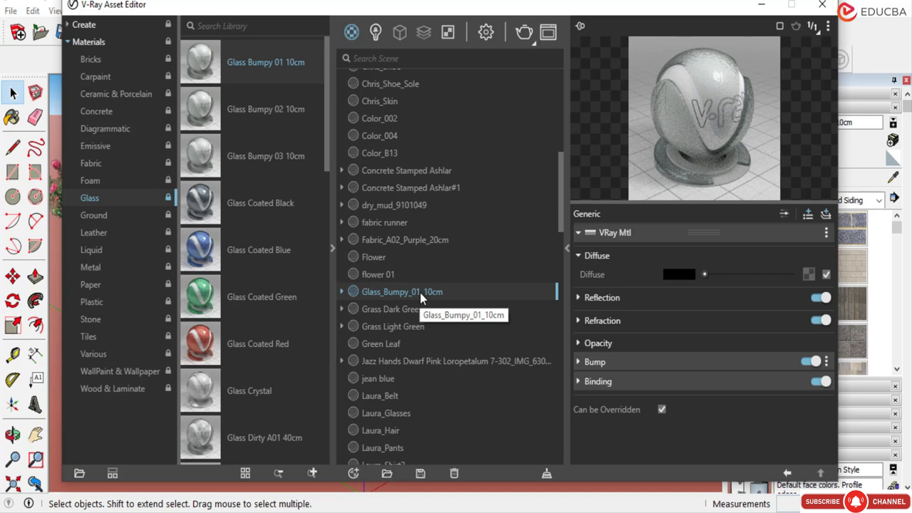
{"action": "left_click", "coordinate": [342, 292]}
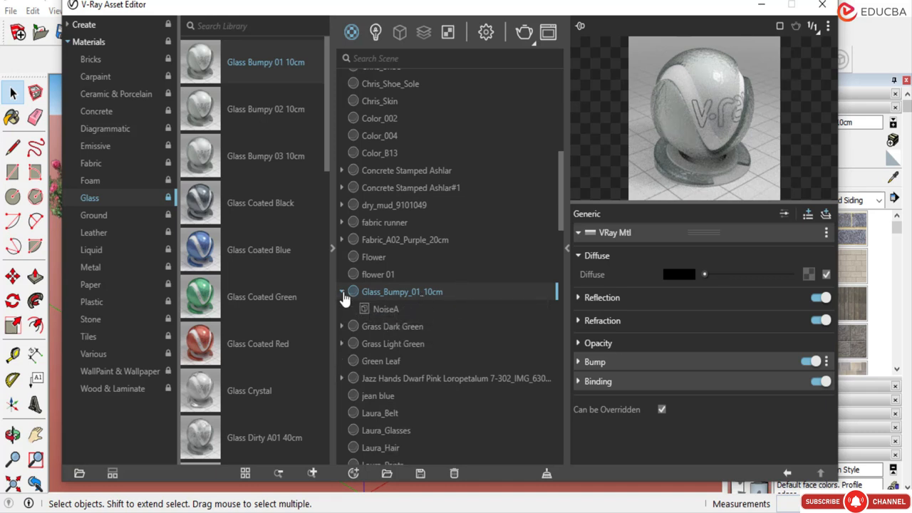
{"action": "left_click", "coordinate": [342, 292]}
Browse the library's Ground category through its asphalt, grass, gravel, sand and soil materials.
{"action": "left_click", "coordinate": [91, 211]}
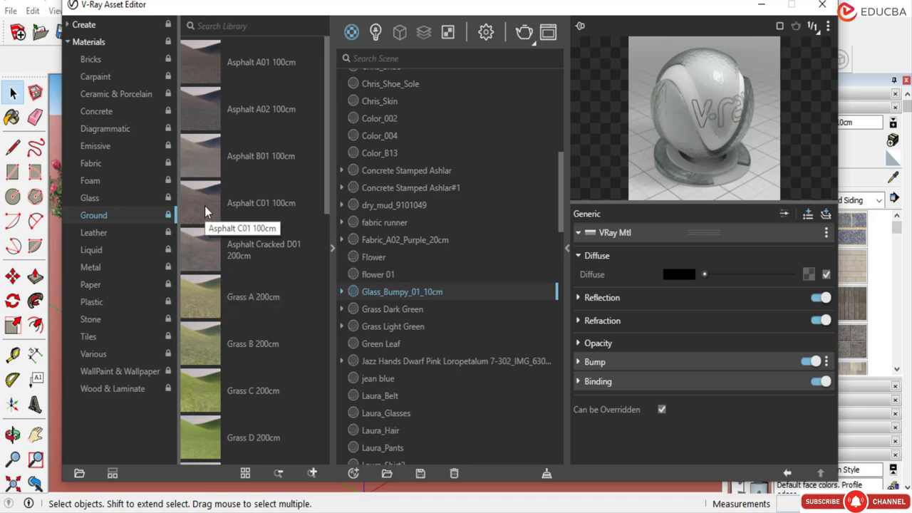
{"action": "scroll", "coordinate": [191, 319], "scroll_direction": "down", "scroll_amount": 6}
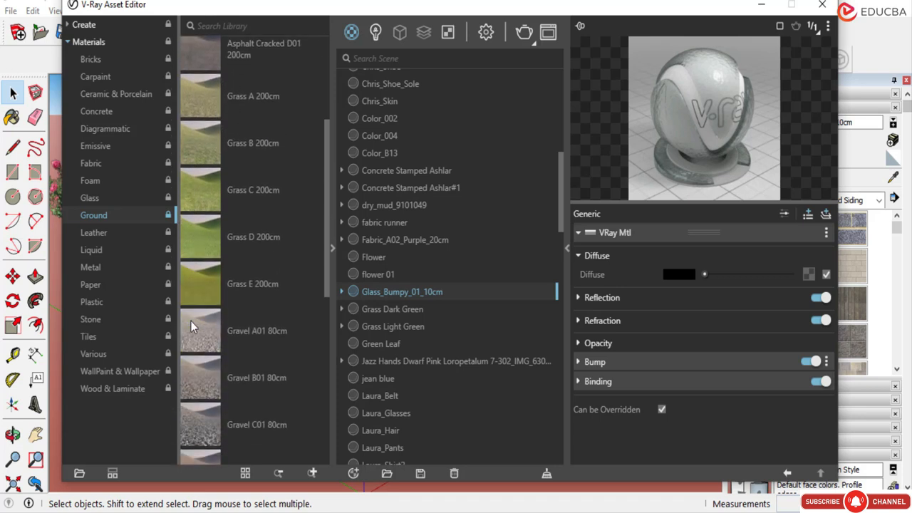
{"action": "scroll", "coordinate": [191, 325], "scroll_direction": "down", "scroll_amount": 2}
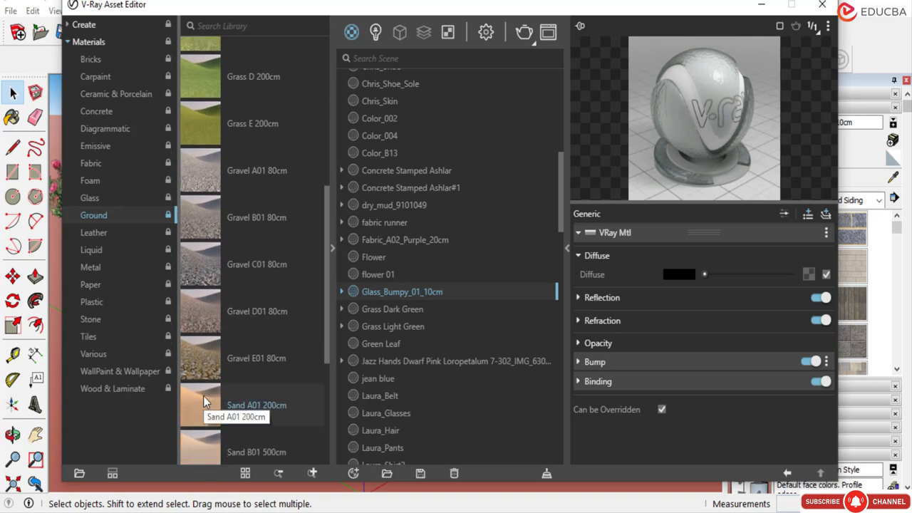
{"action": "scroll", "coordinate": [235, 364], "scroll_direction": "down", "scroll_amount": 6}
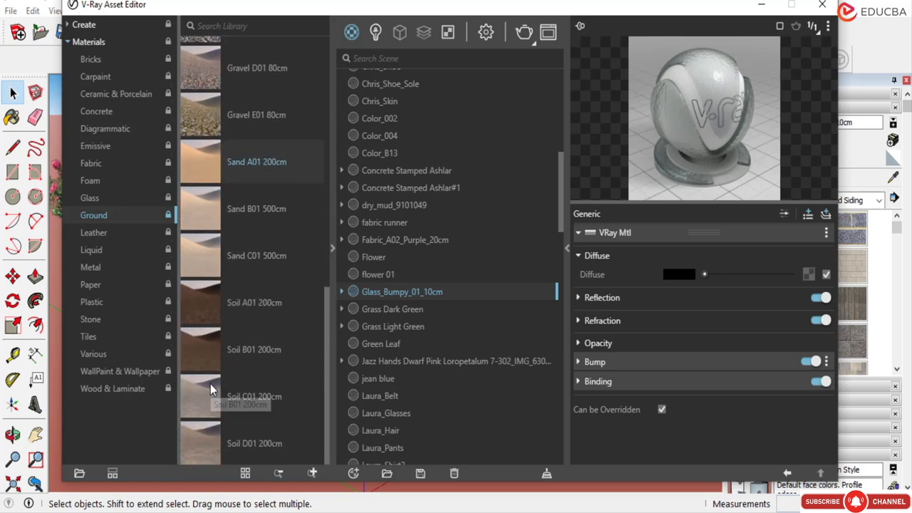
{"action": "scroll", "coordinate": [209, 383], "scroll_direction": "up", "scroll_amount": 10}
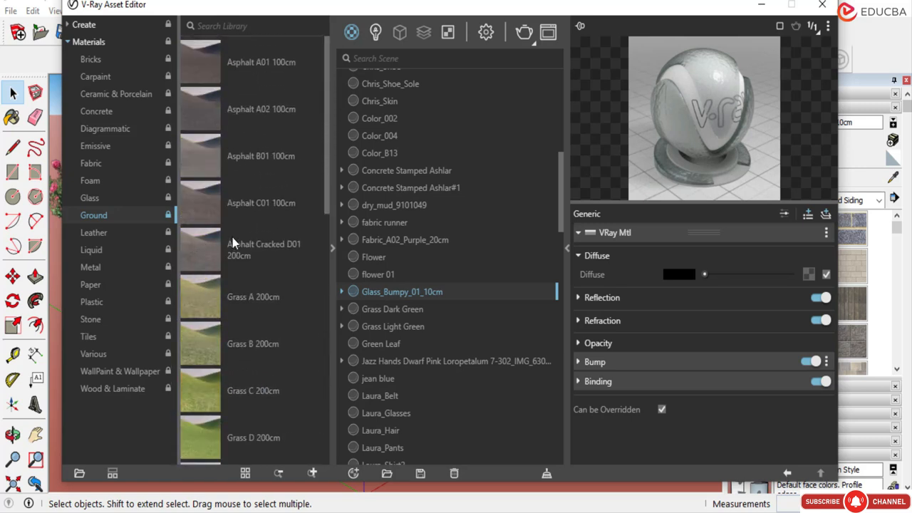
{"action": "scroll", "coordinate": [224, 262], "scroll_direction": "down", "scroll_amount": 10}
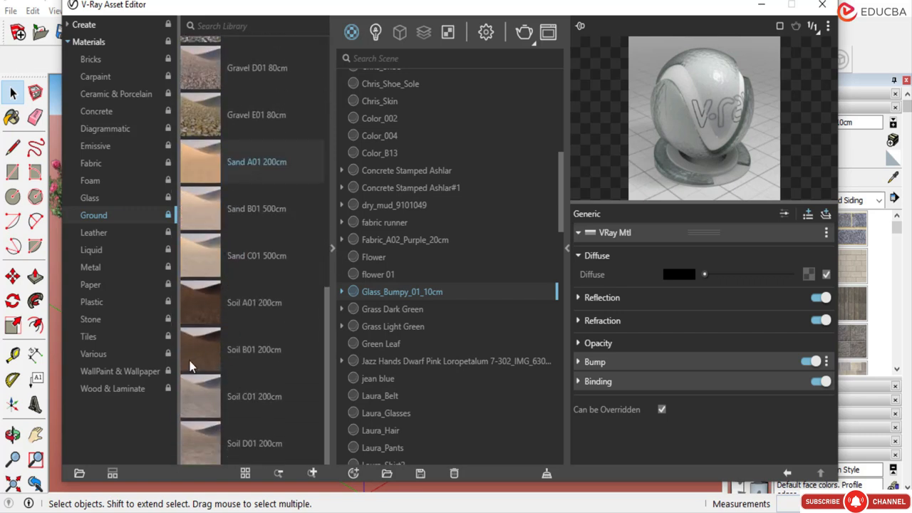
Browse the library's Leather and Liquid categories and add the Water liquid to the scene's materials.
{"action": "left_click", "coordinate": [112, 241]}
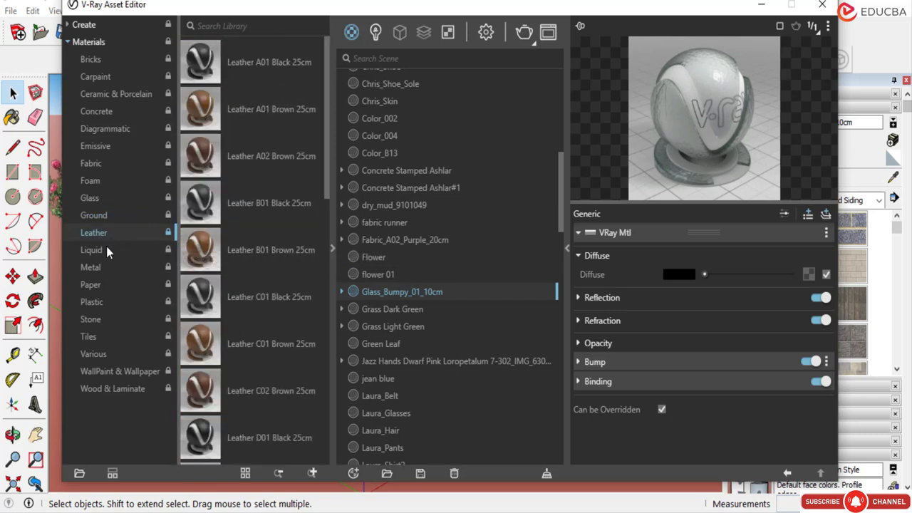
{"action": "left_click", "coordinate": [106, 249]}
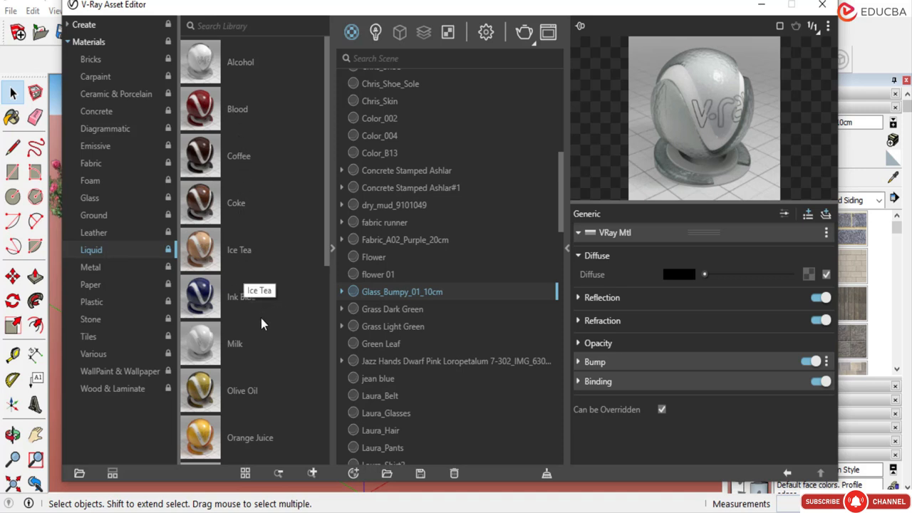
{"action": "scroll", "coordinate": [215, 328], "scroll_direction": "down", "scroll_amount": 1}
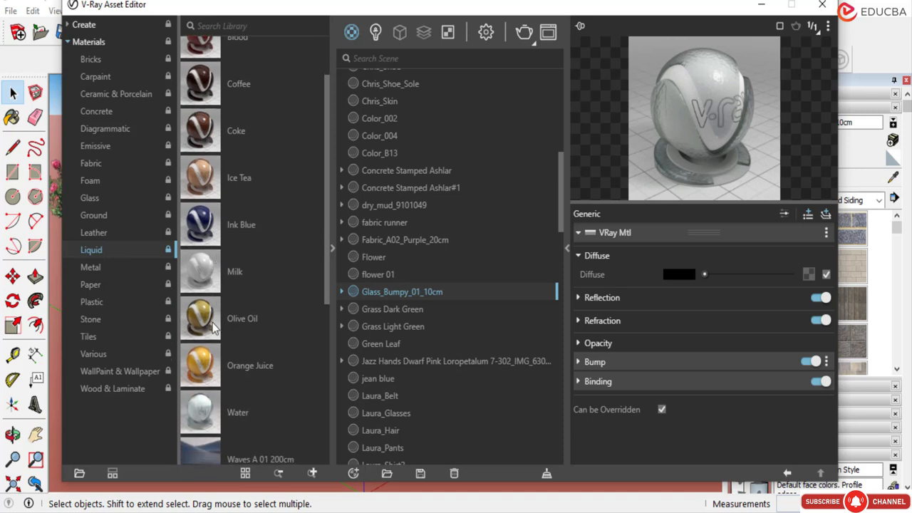
{"action": "scroll", "coordinate": [212, 326], "scroll_direction": "down", "scroll_amount": 2}
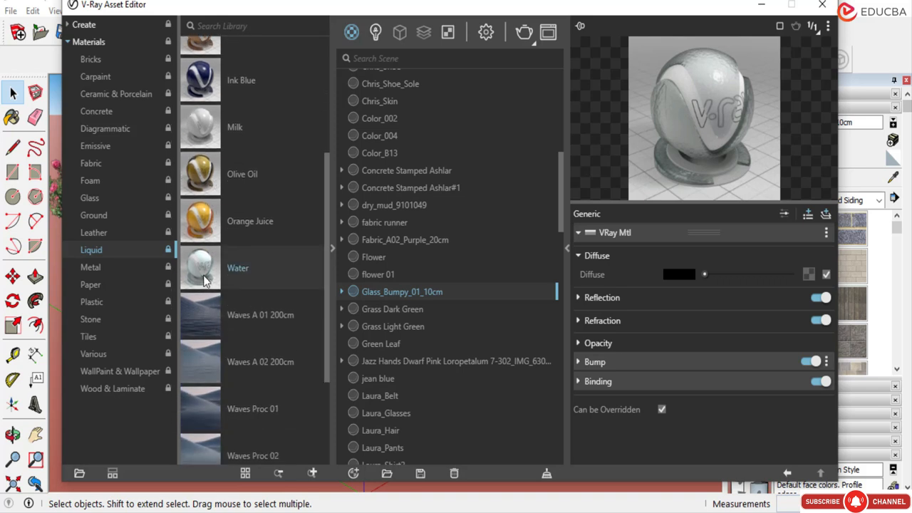
{"action": "left_click_drag", "start_coordinate": [204, 278], "coordinate": [410, 334]}
{"action": "scroll", "coordinate": [385, 335], "scroll_direction": "down", "scroll_amount": 2}
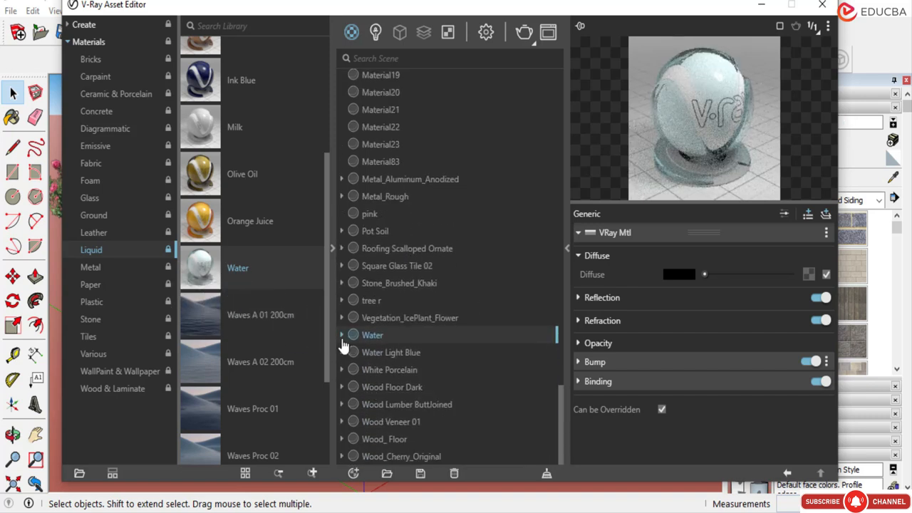
Set Color A of the Water material's nested Noise A texture to a muted blue with hue 0.575, saturation 0.614 and value 0.472.
{"action": "left_click", "coordinate": [342, 335]}
{"action": "left_click", "coordinate": [385, 352]}
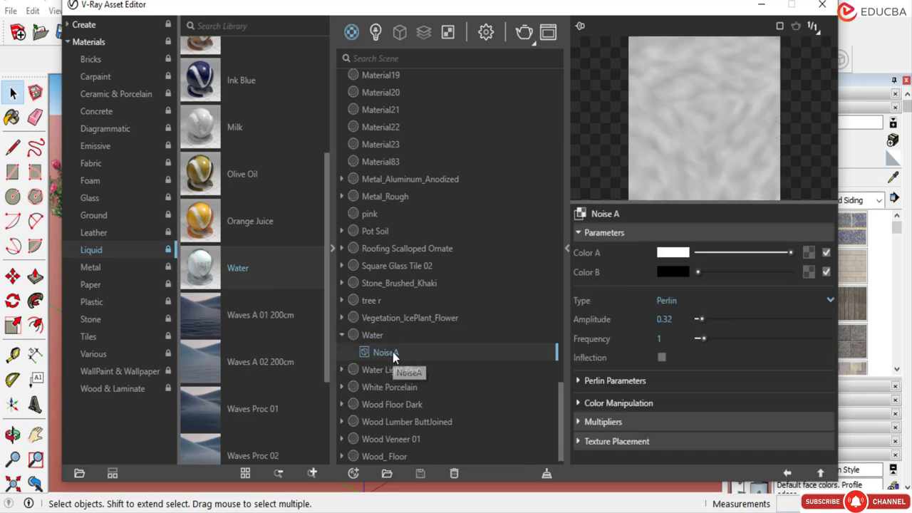
{"action": "left_click", "coordinate": [677, 252]}
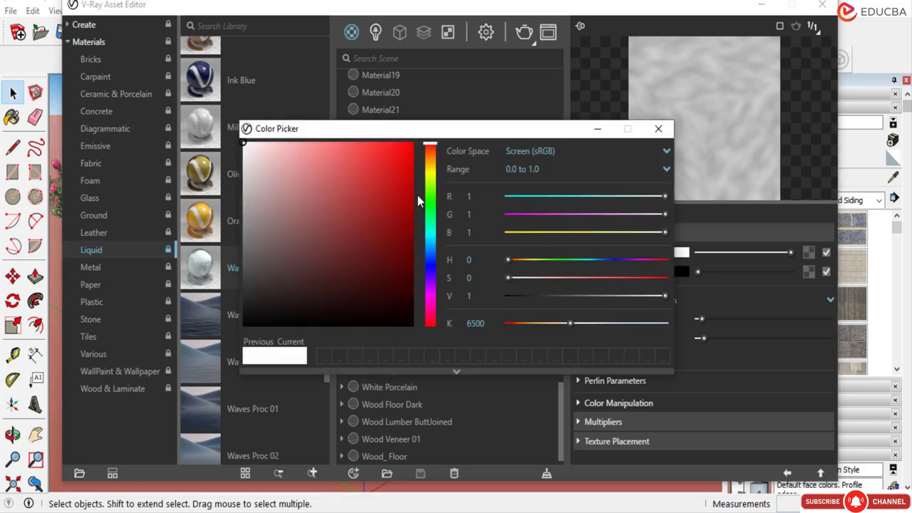
{"action": "left_click_drag", "start_coordinate": [430, 149], "coordinate": [433, 245]}
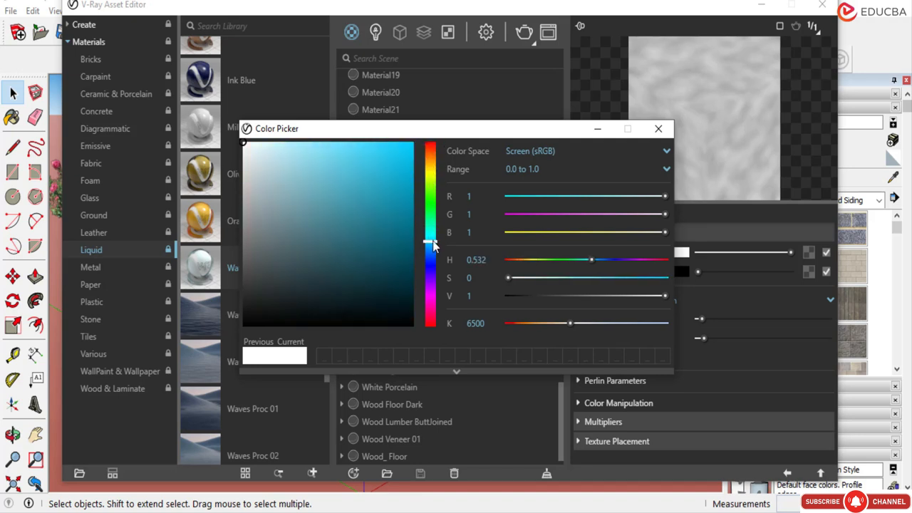
{"action": "left_click", "coordinate": [657, 129]}
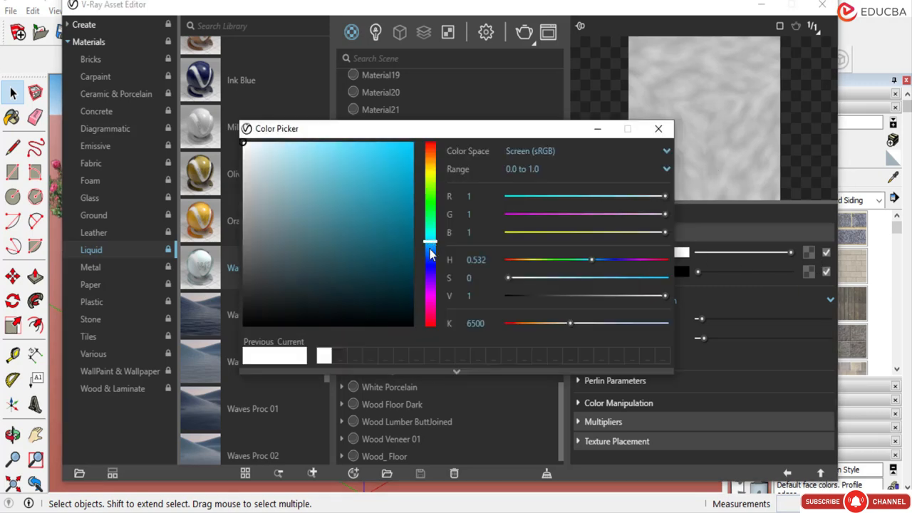
{"action": "left_click", "coordinate": [429, 249]}
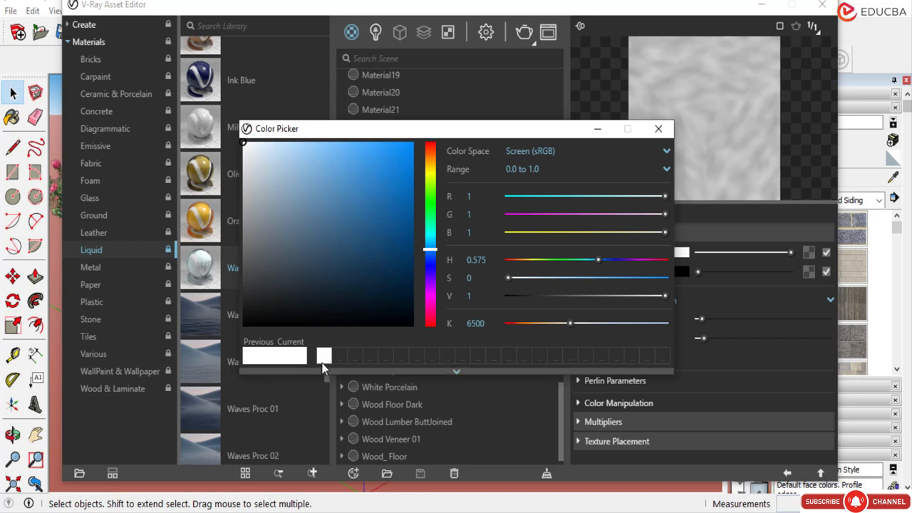
{"action": "left_click", "coordinate": [382, 205]}
{"action": "left_click", "coordinate": [371, 225]}
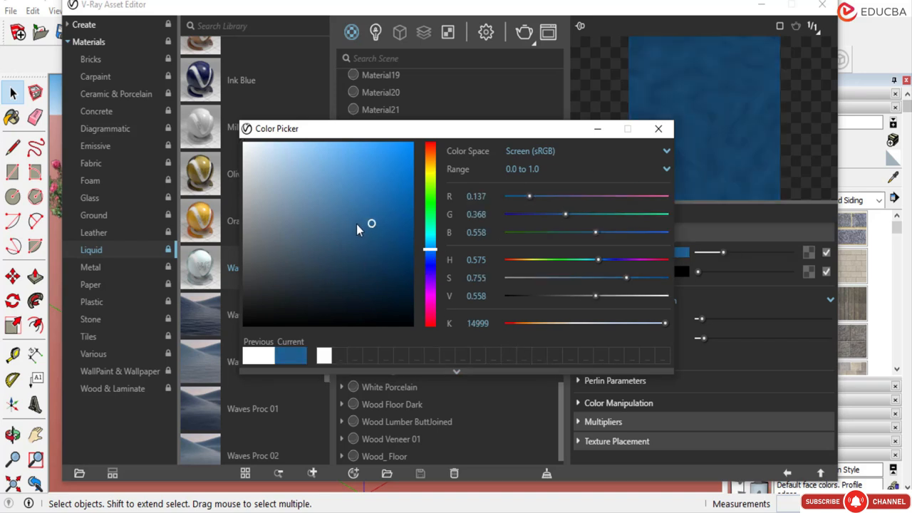
{"action": "left_click", "coordinate": [364, 195]}
{"action": "left_click", "coordinate": [348, 240]}
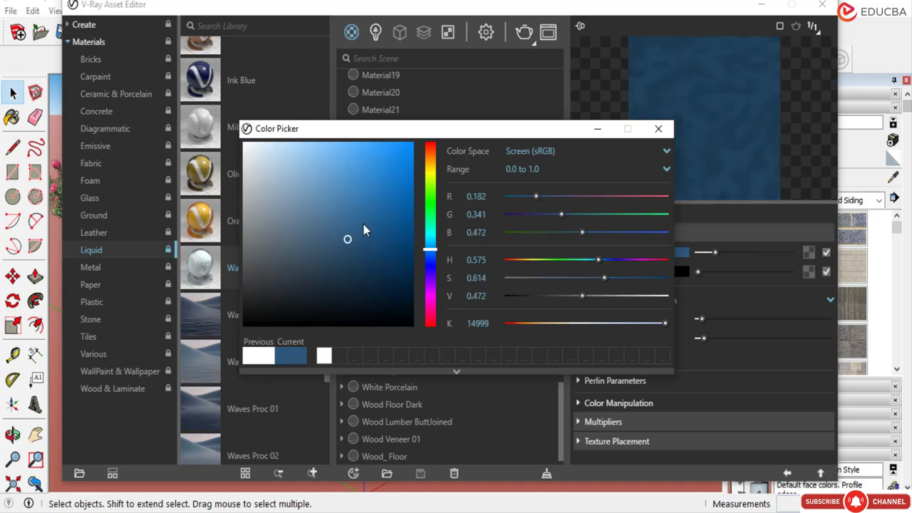
Set Color A of the water material's noise texture to a muted teal, about R 0.442, G 0.687, B 0.625.
{"action": "left_click", "coordinate": [360, 225]}
{"action": "left_click", "coordinate": [331, 207]}
{"action": "left_click", "coordinate": [317, 202]}
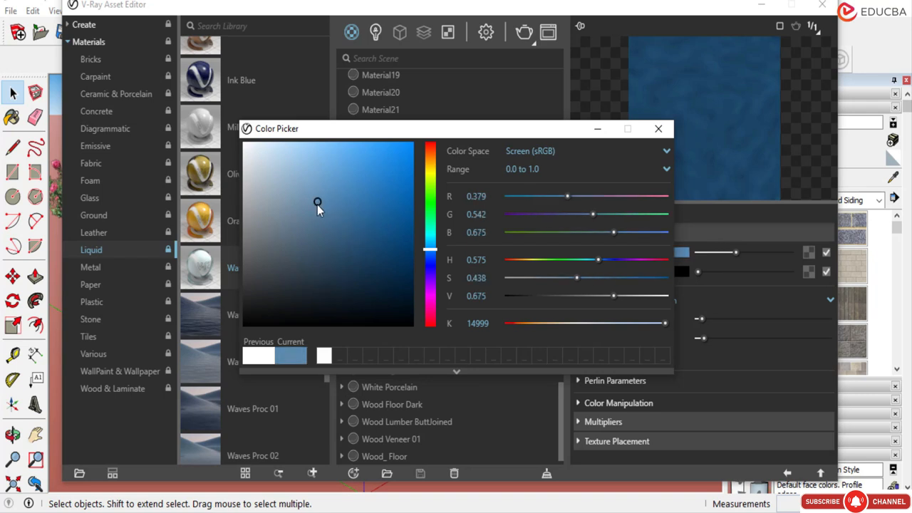
{"action": "left_click_drag", "start_coordinate": [428, 201], "coordinate": [430, 255]}
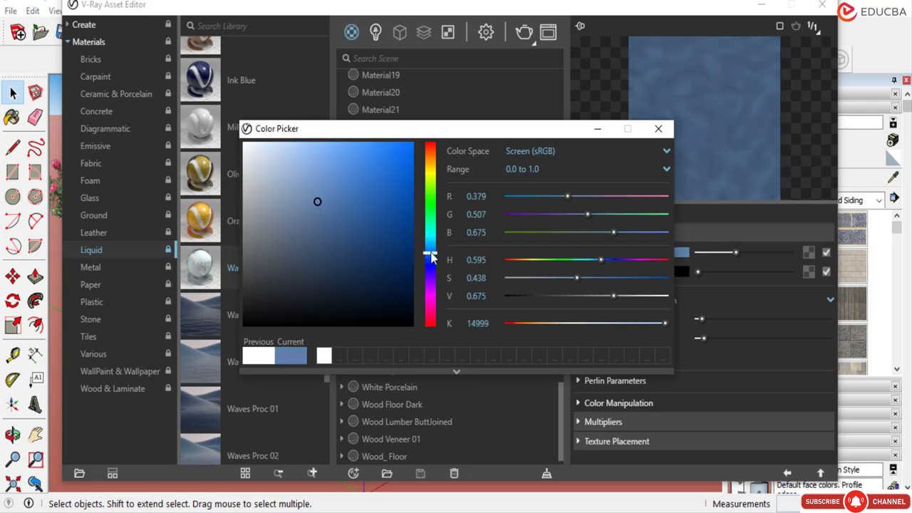
{"action": "left_click", "coordinate": [329, 207]}
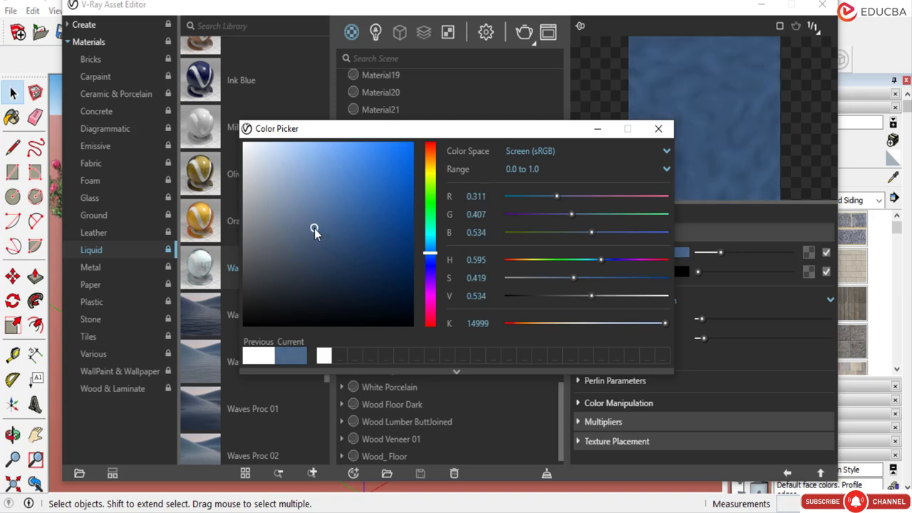
{"action": "left_click", "coordinate": [305, 205]}
{"action": "left_click", "coordinate": [304, 200]}
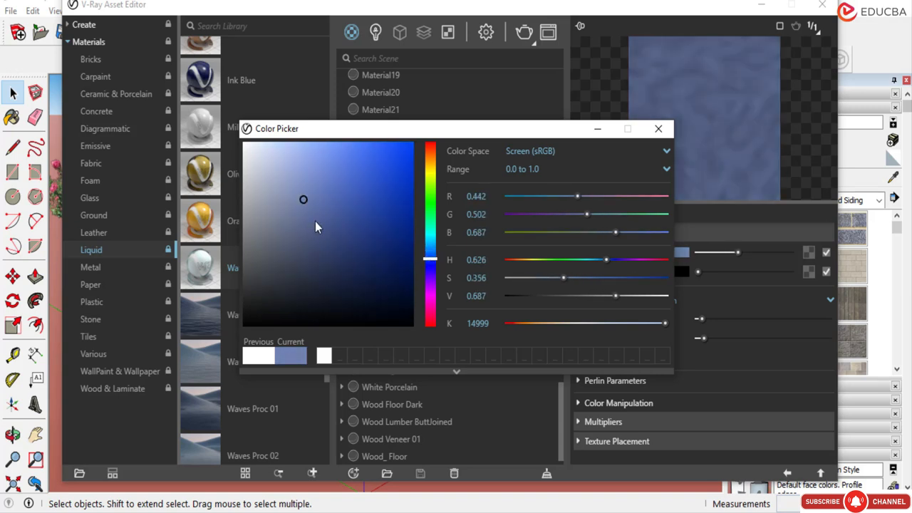
{"action": "left_click_drag", "start_coordinate": [431, 253], "coordinate": [432, 232]}
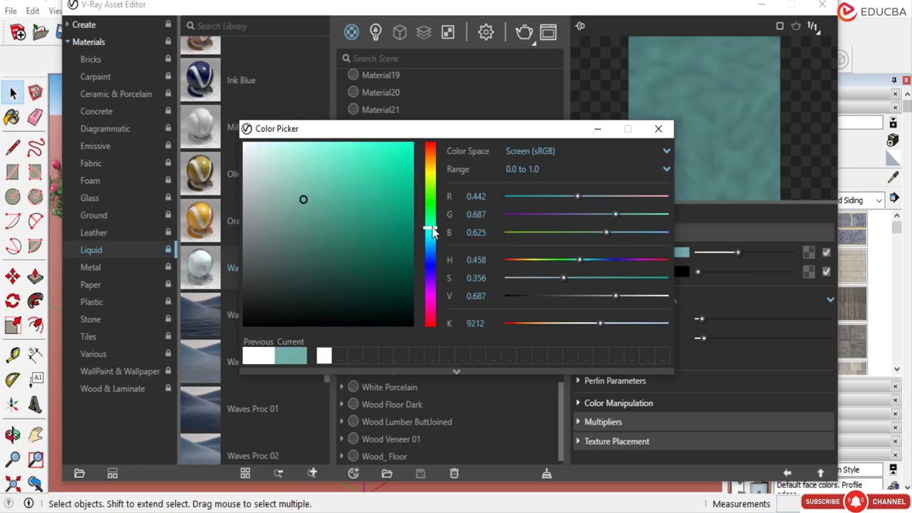
{"action": "left_click", "coordinate": [701, 129]}
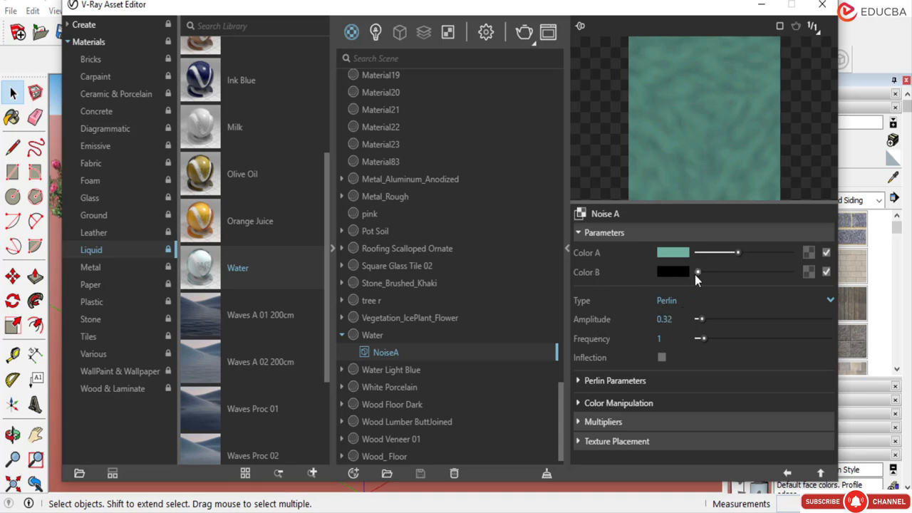
Set the noise texture's amplitude to 0.41 and frequency to 2.7, with Inflection enabled.
{"action": "mouse_move", "coordinate": [695, 274]}
{"action": "left_mouse_down"}
{"action": "mouse_move", "coordinate": [717, 284]}
{"action": "mouse_move", "coordinate": [697, 271]}
{"action": "left_mouse_up"}
{"action": "left_click", "coordinate": [722, 320]}
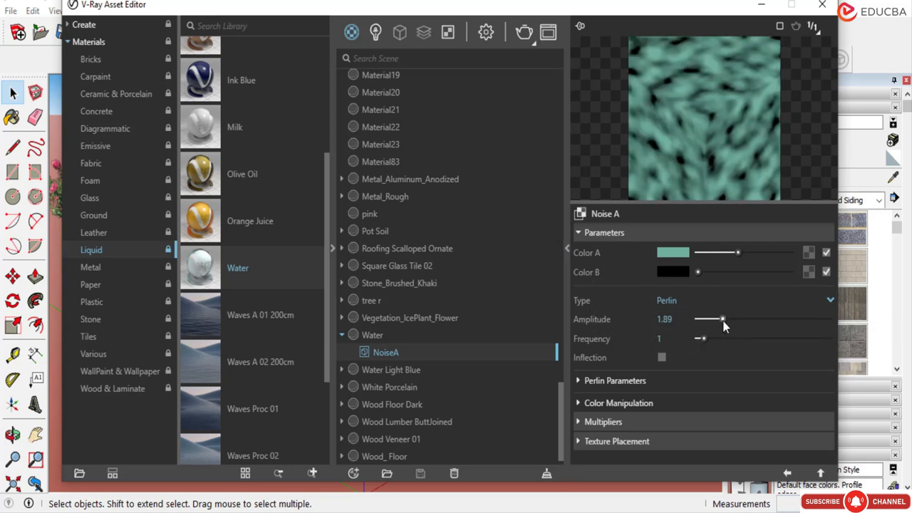
{"action": "left_click_drag", "start_coordinate": [724, 321], "coordinate": [724, 339]}
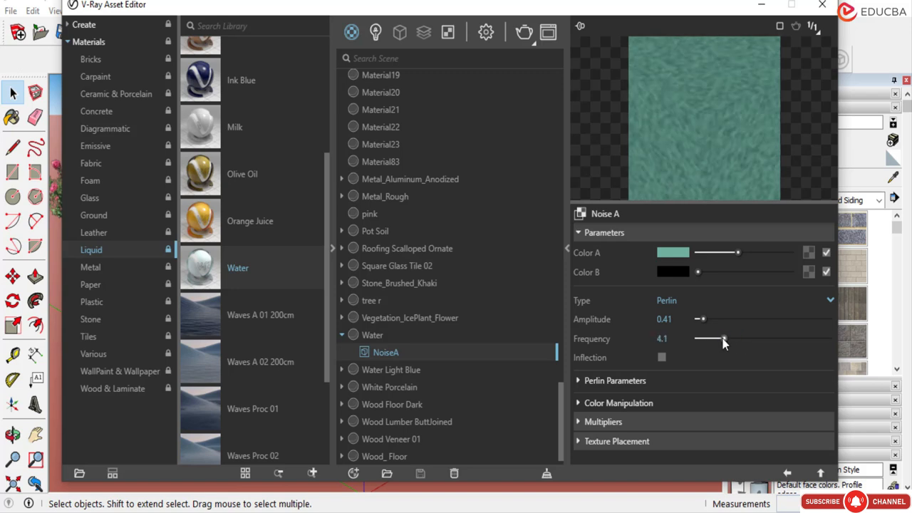
{"action": "left_click", "coordinate": [715, 339]}
{"action": "left_click_drag", "start_coordinate": [708, 341], "coordinate": [715, 340]}
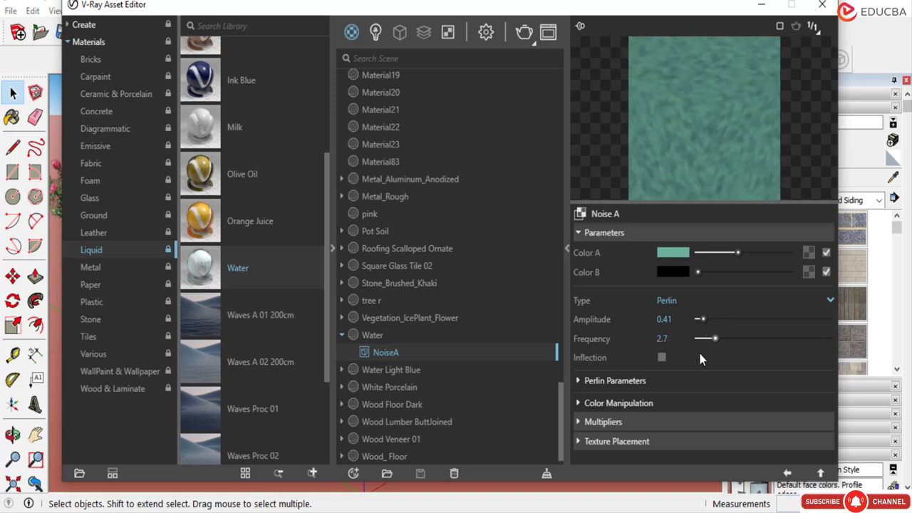
{"action": "left_click", "coordinate": [661, 356]}
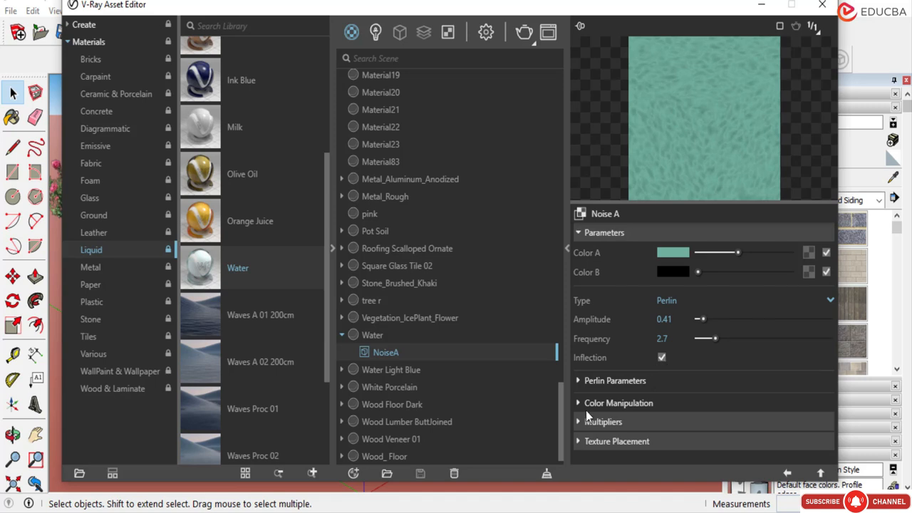
Adjust the Perlin parameters of the noise: amplitude ratio 0.61, frequency ratio 5.05 and octaves 5.
{"action": "left_click", "coordinate": [579, 381]}
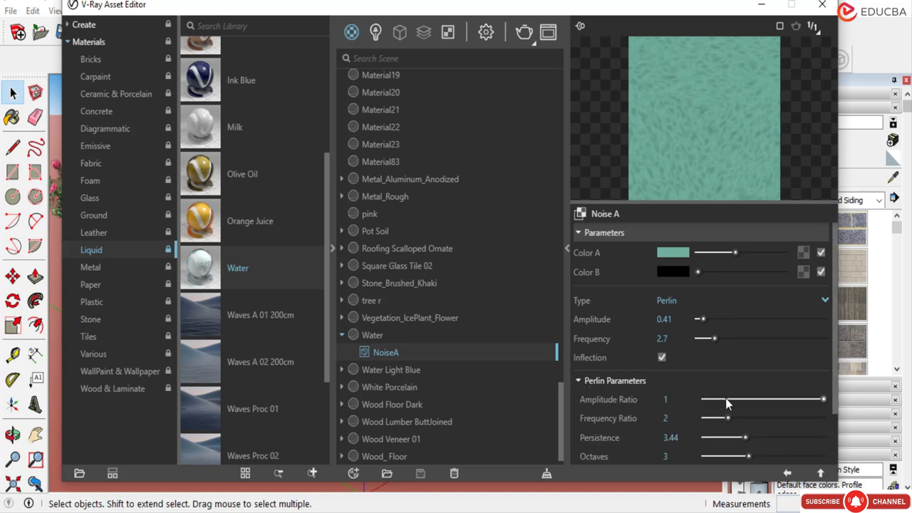
{"action": "left_click", "coordinate": [758, 400]}
{"action": "left_click", "coordinate": [774, 399]}
{"action": "left_click", "coordinate": [754, 419]}
{"action": "left_click", "coordinate": [762, 418]}
{"action": "scroll", "coordinate": [644, 402], "scroll_direction": "down", "scroll_amount": 2}
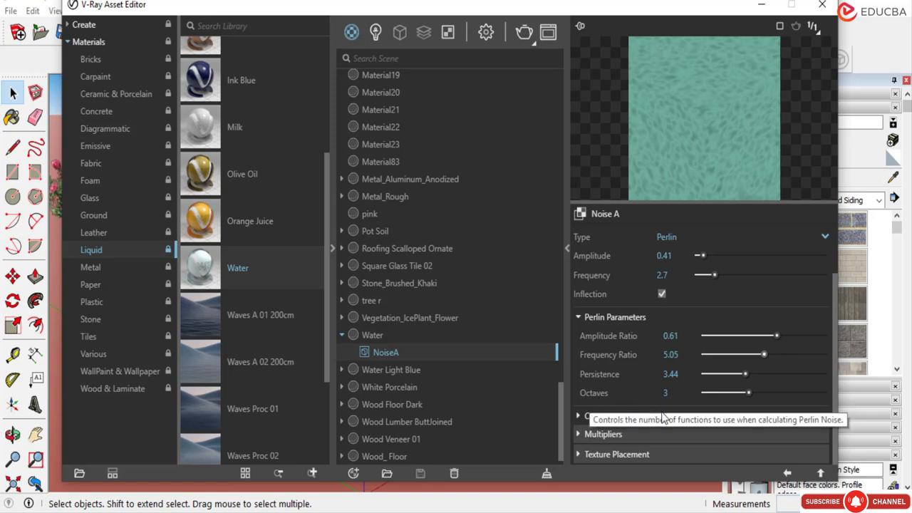
{"action": "left_click_drag", "start_coordinate": [761, 392], "coordinate": [778, 393]}
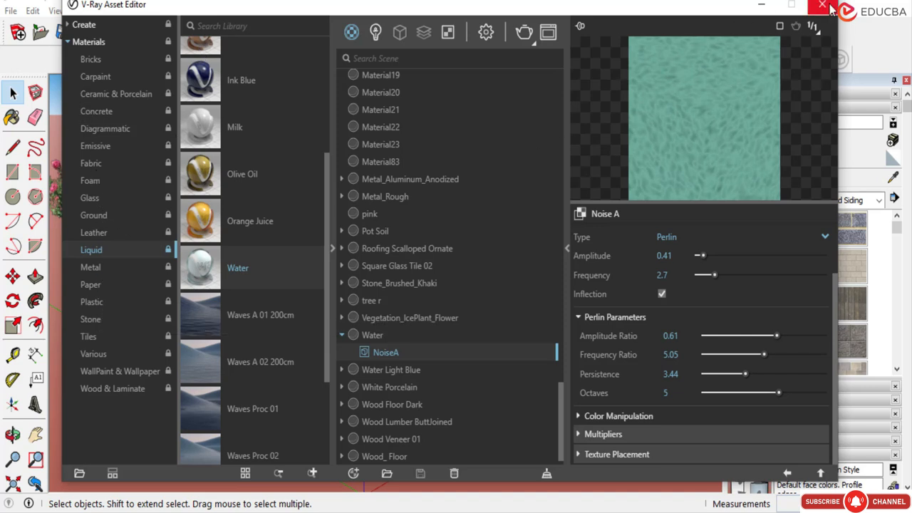
Find Tiles K02 100cm in the Tiles category of the material library and add it to the scene materials.
{"action": "left_click", "coordinate": [88, 269]}
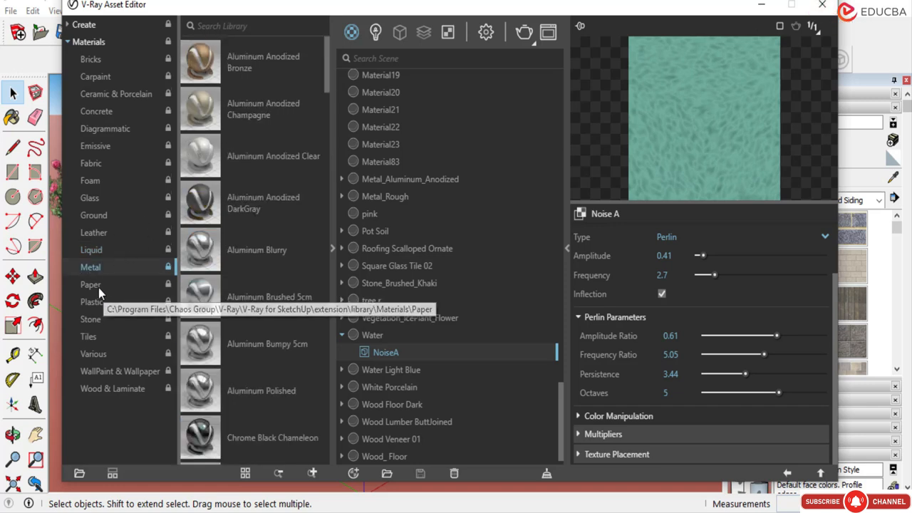
{"action": "left_click", "coordinate": [96, 287]}
{"action": "left_click", "coordinate": [96, 302]}
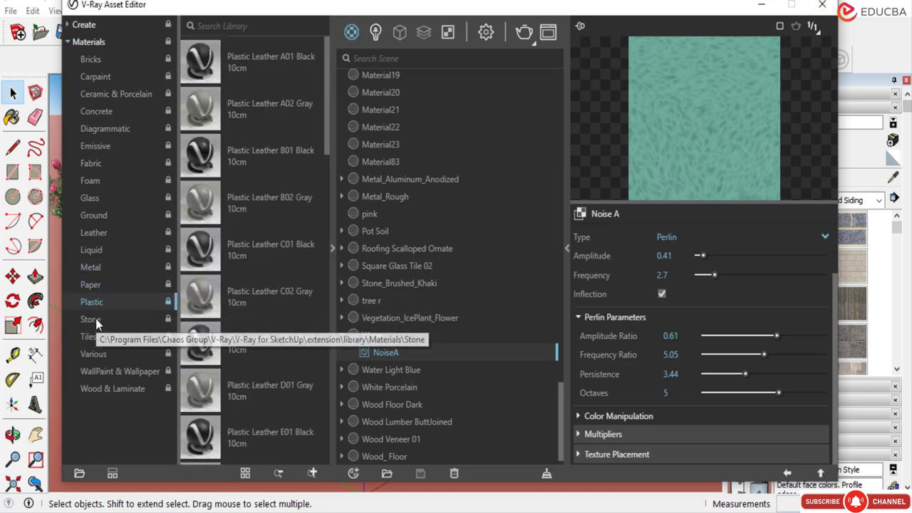
{"action": "left_click", "coordinate": [96, 319]}
{"action": "left_click", "coordinate": [92, 336]}
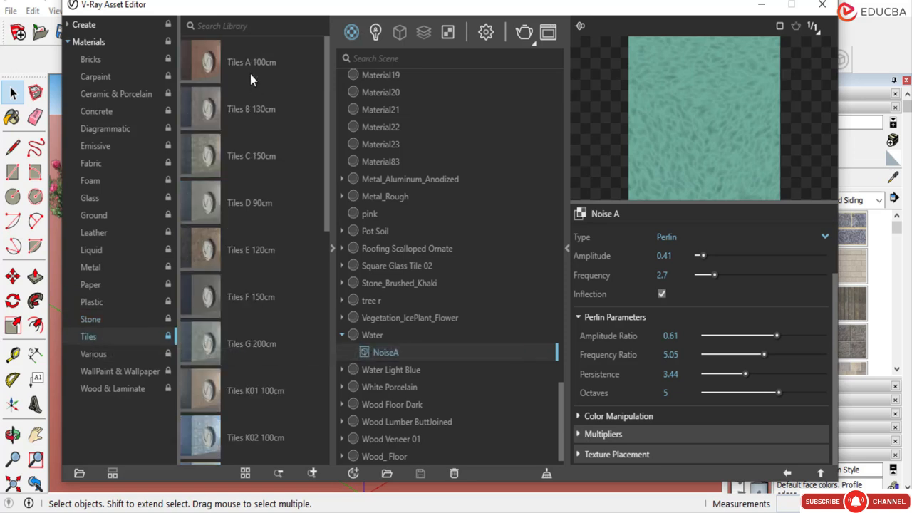
{"action": "left_click", "coordinate": [213, 64]}
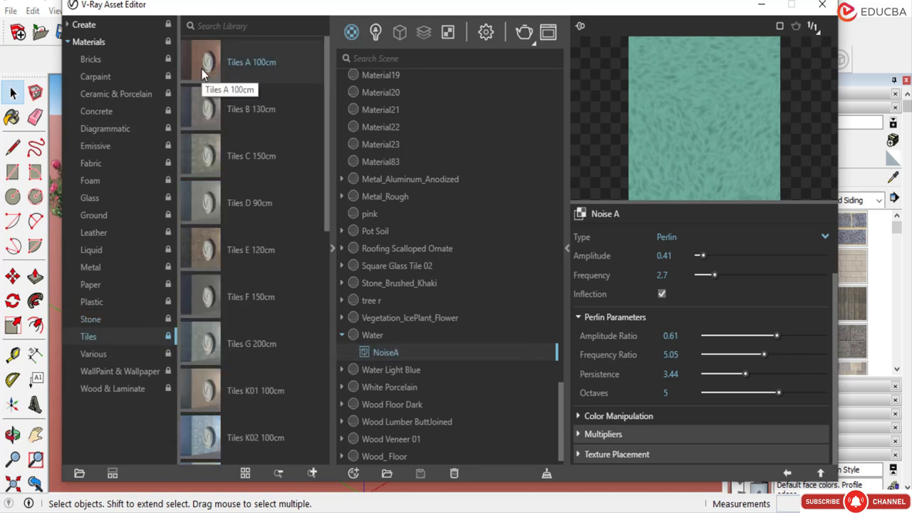
{"action": "scroll", "coordinate": [212, 285], "scroll_direction": "down", "scroll_amount": 2}
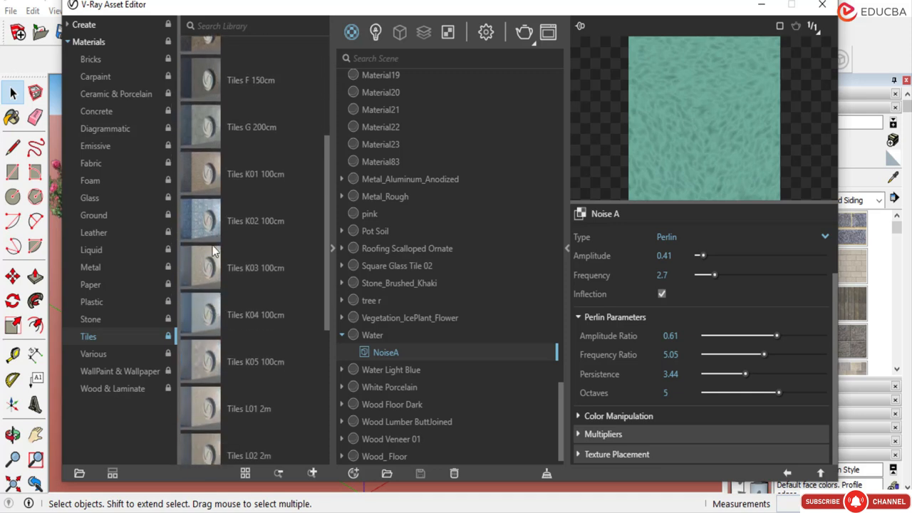
{"action": "left_click_drag", "start_coordinate": [204, 222], "coordinate": [400, 312]}
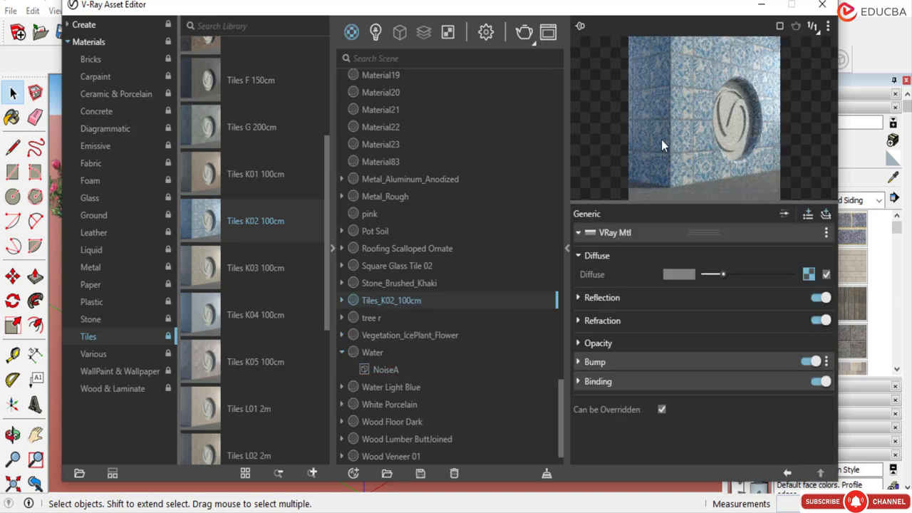
Check the diffuse and bump bitmaps of Tiles_K02_100cm, and add Tiles Pool I01 100cm from the library to the scene materials.
{"action": "left_click", "coordinate": [342, 300]}
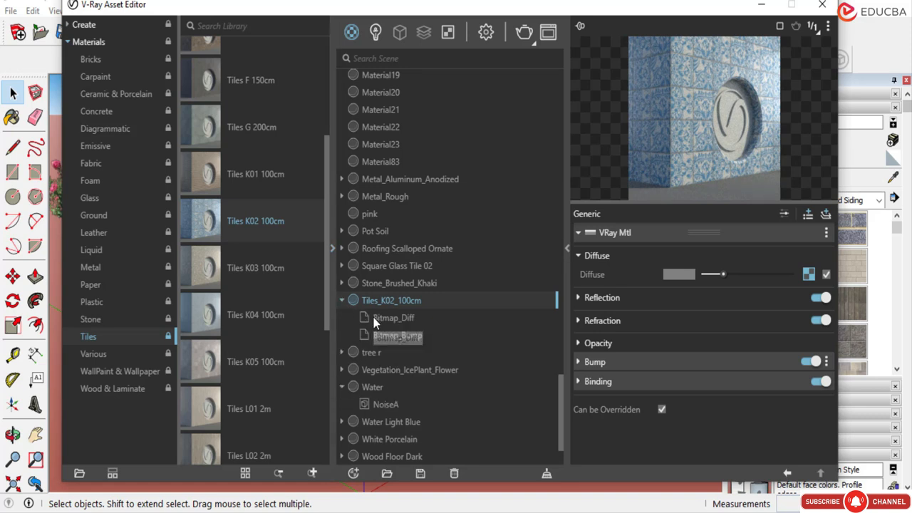
{"action": "left_click", "coordinate": [375, 320]}
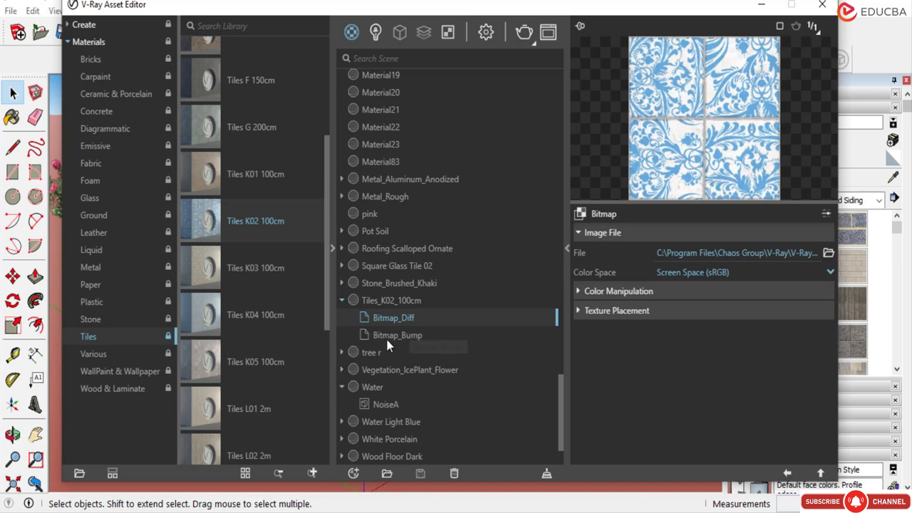
{"action": "left_click", "coordinate": [388, 340]}
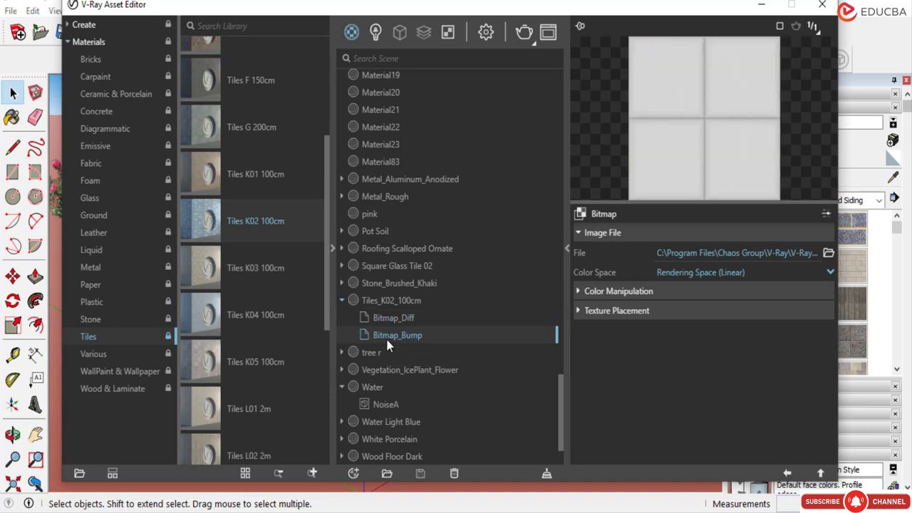
{"action": "left_click", "coordinate": [392, 318]}
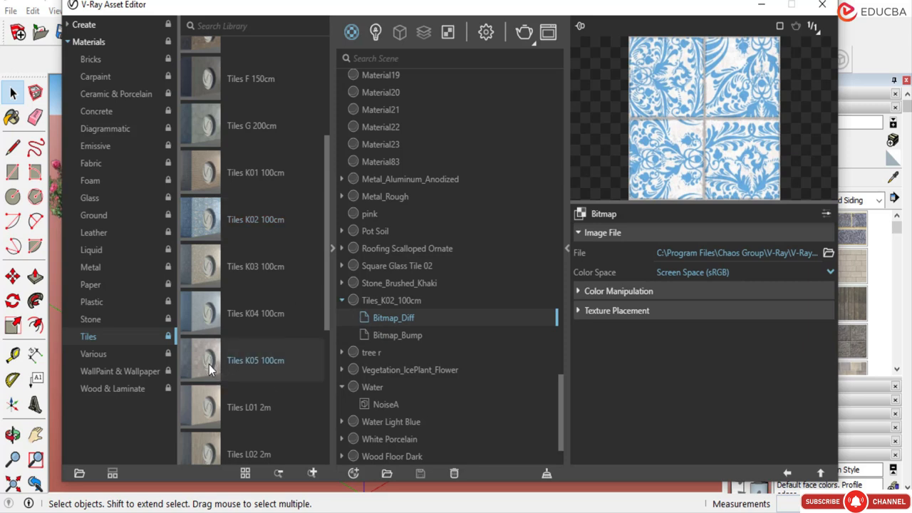
{"action": "scroll", "coordinate": [209, 364], "scroll_direction": "down", "scroll_amount": 5}
{"action": "left_click_drag", "start_coordinate": [193, 228], "coordinate": [391, 360]}
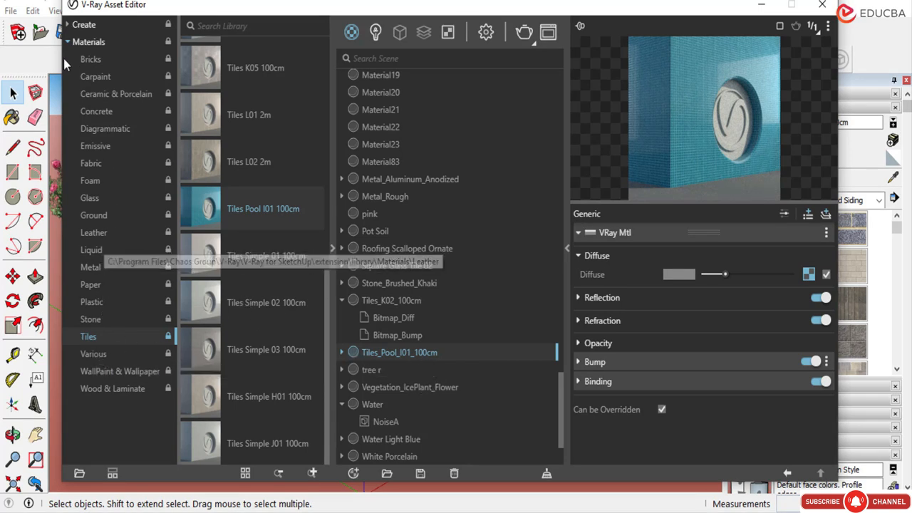
Look through the Create category of the asset library, examining its materials, lights, geometries and render elements.
{"action": "left_click", "coordinate": [68, 26]}
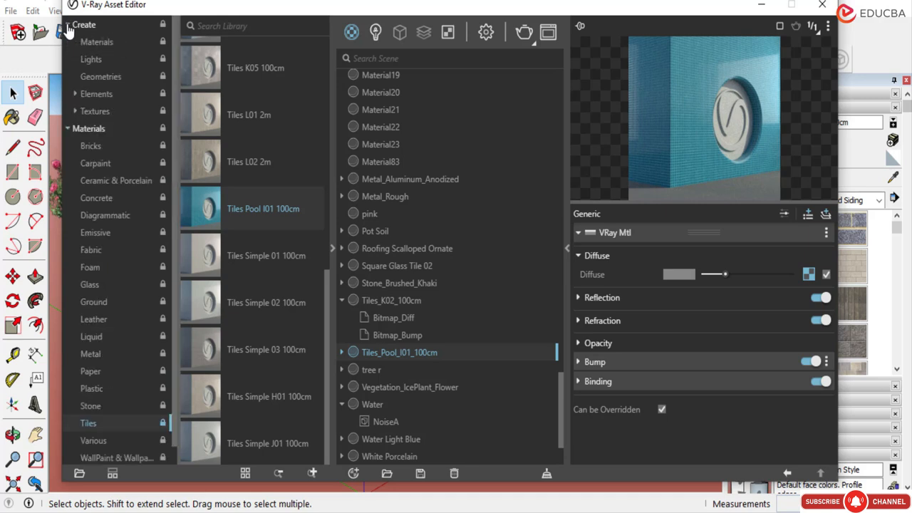
{"action": "left_click", "coordinate": [67, 26]}
{"action": "left_click", "coordinate": [84, 27]}
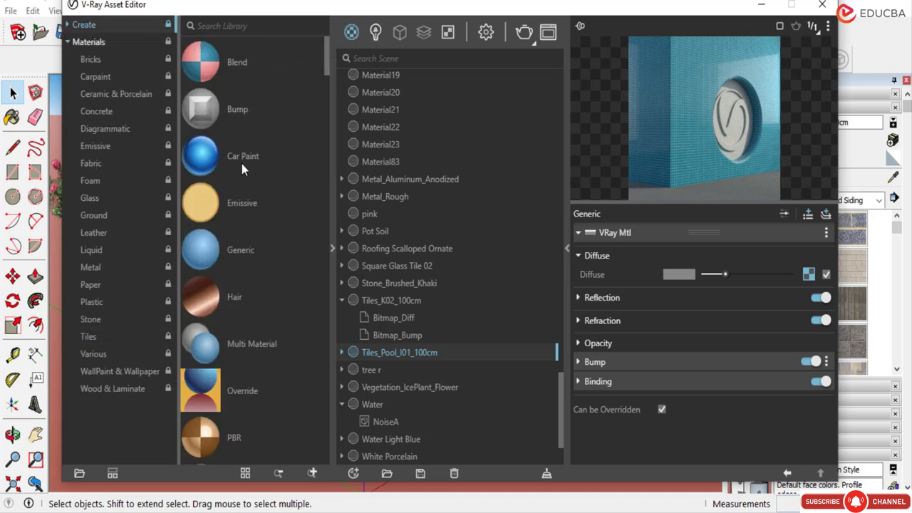
{"action": "scroll", "coordinate": [240, 247], "scroll_direction": "down", "scroll_amount": 6}
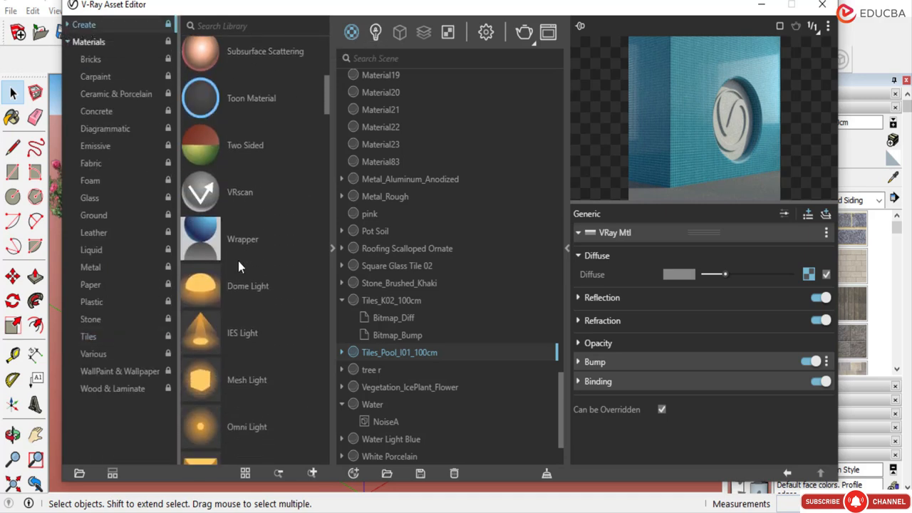
{"action": "scroll", "coordinate": [238, 260], "scroll_direction": "up", "scroll_amount": 6}
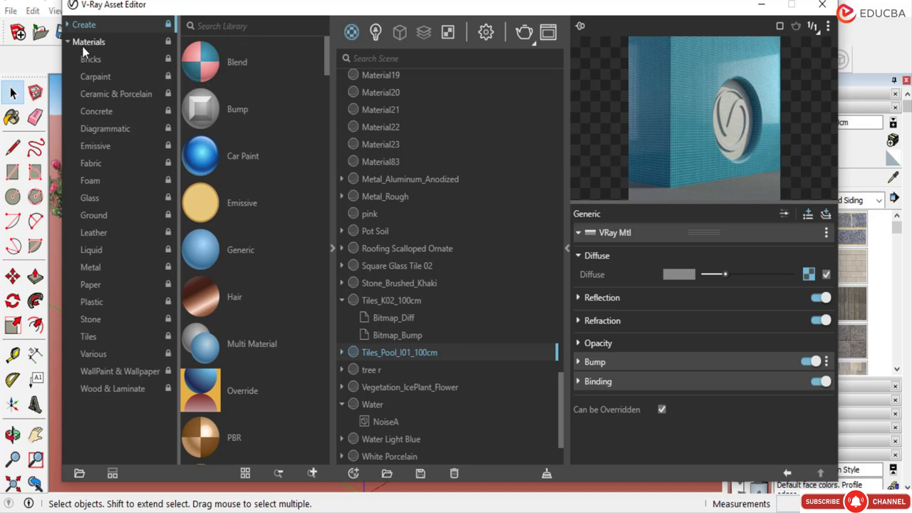
{"action": "scroll", "coordinate": [232, 276], "scroll_direction": "down", "scroll_amount": 10}
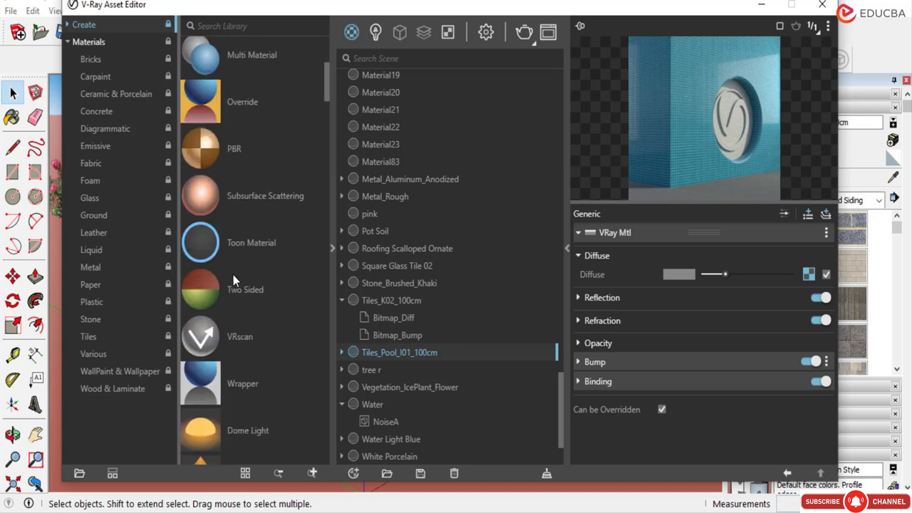
{"action": "scroll", "coordinate": [233, 283], "scroll_direction": "down", "scroll_amount": 2}
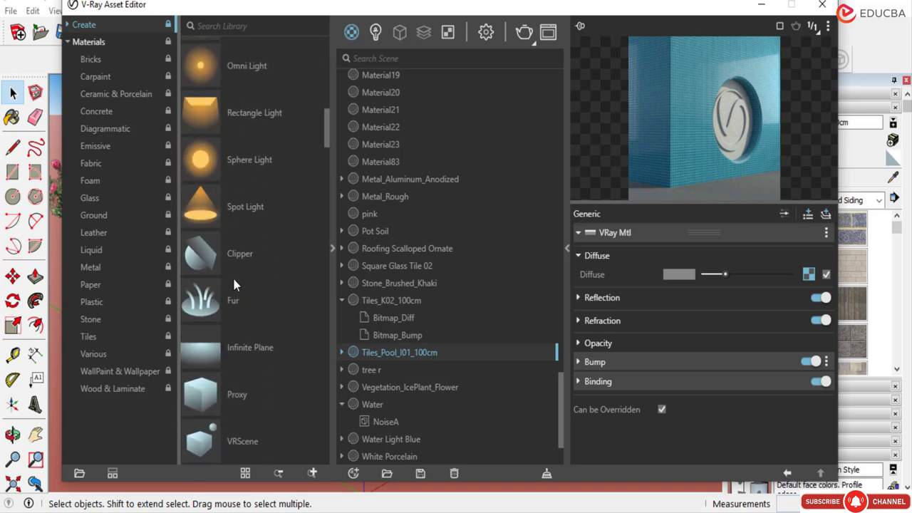
{"action": "scroll", "coordinate": [217, 360], "scroll_direction": "down", "scroll_amount": 3}
{"action": "scroll", "coordinate": [216, 365], "scroll_direction": "down", "scroll_amount": 8}
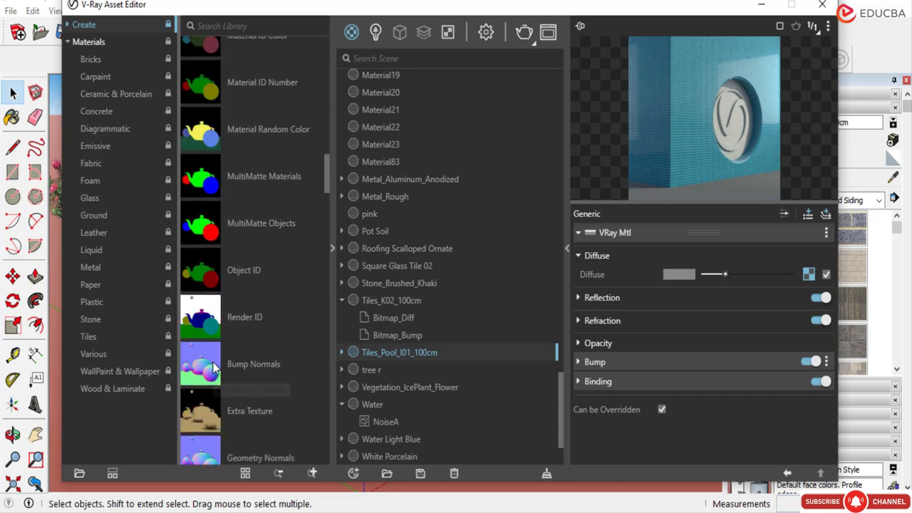
{"action": "scroll", "coordinate": [213, 365], "scroll_direction": "down", "scroll_amount": 10}
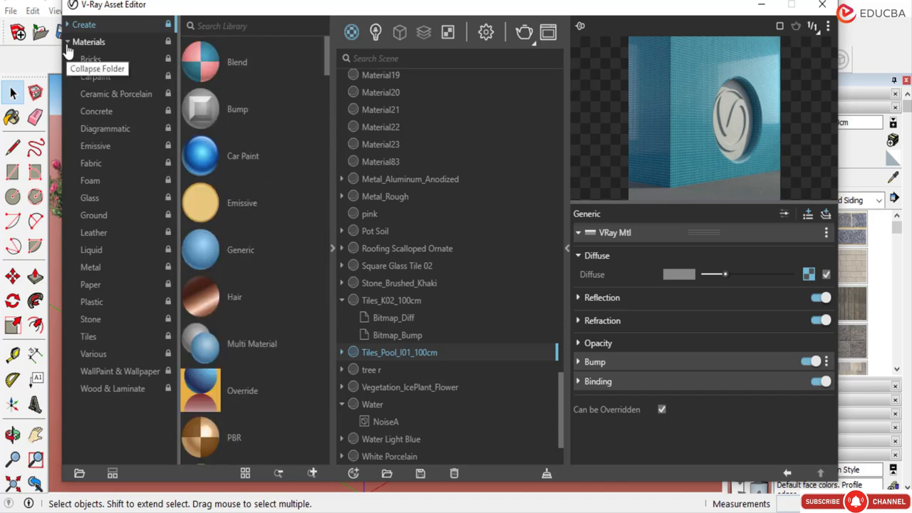
{"action": "left_click", "coordinate": [67, 44]}
{"action": "left_click", "coordinate": [68, 45]}
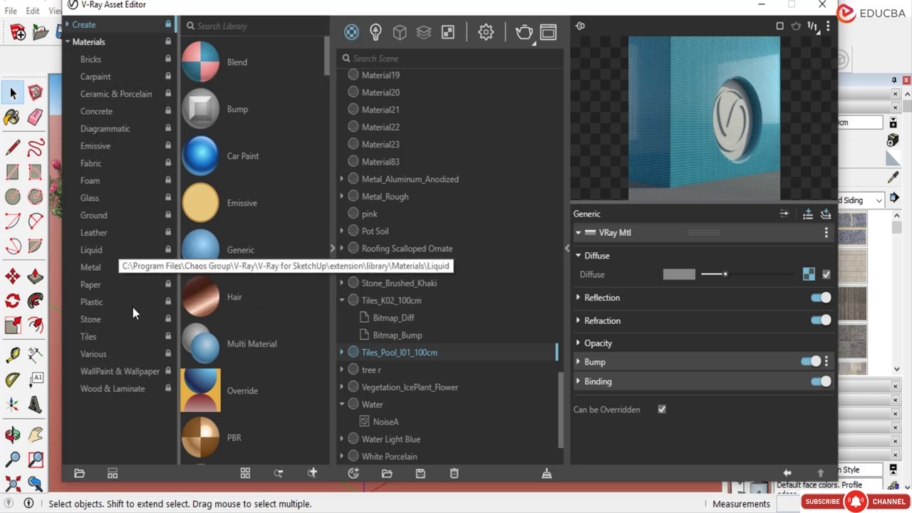
Browse the library's Ground, Stone, Tiles and Various categories, and add RoofTiles A03 100cm from Various to the scene materials.
{"action": "left_click", "coordinate": [93, 215]}
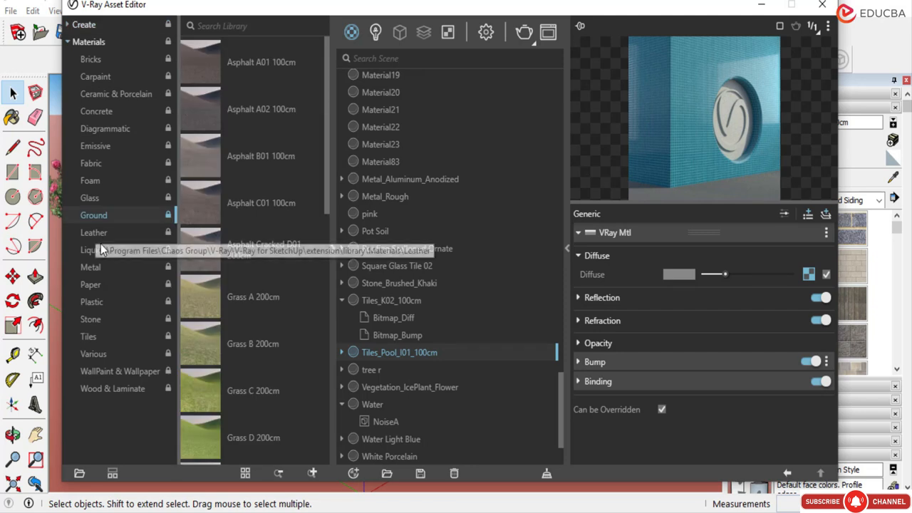
{"action": "left_click", "coordinate": [94, 322]}
{"action": "left_click", "coordinate": [95, 337]}
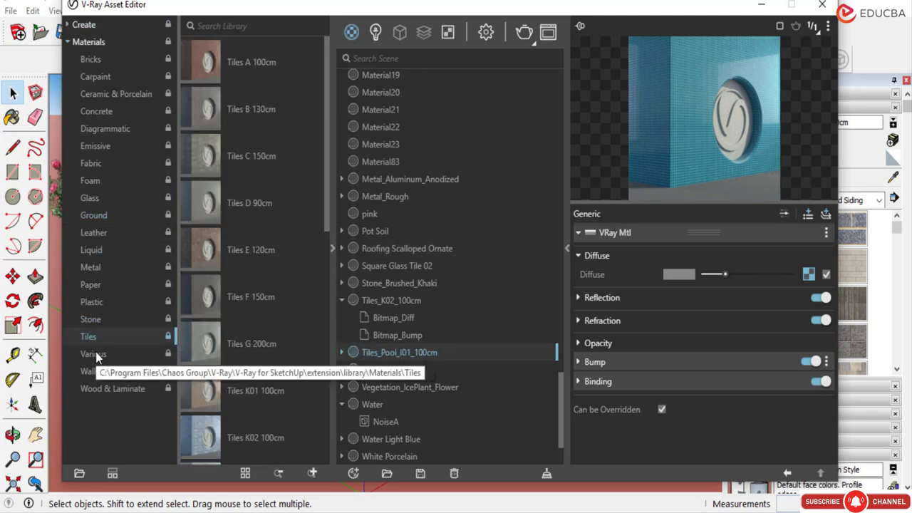
{"action": "left_click", "coordinate": [95, 352]}
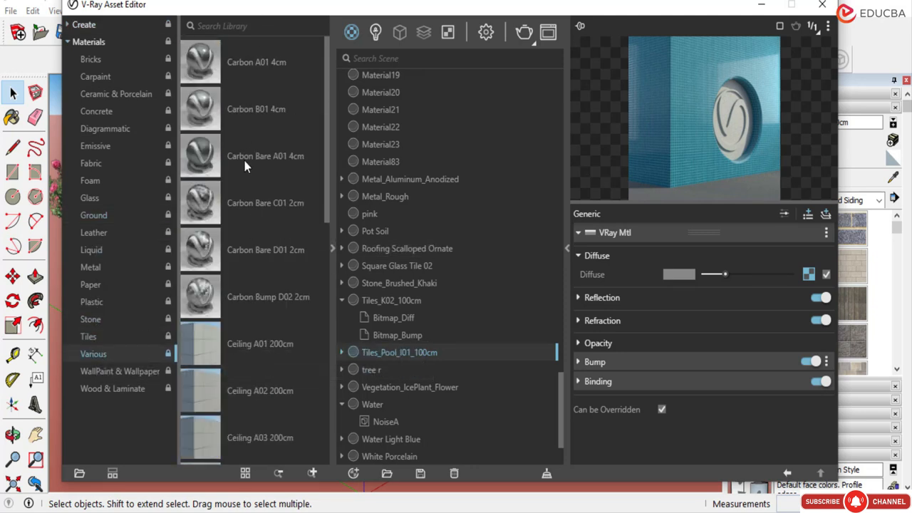
{"action": "scroll", "coordinate": [246, 161], "scroll_direction": "down", "scroll_amount": 5}
{"action": "scroll", "coordinate": [245, 158], "scroll_direction": "down", "scroll_amount": 6}
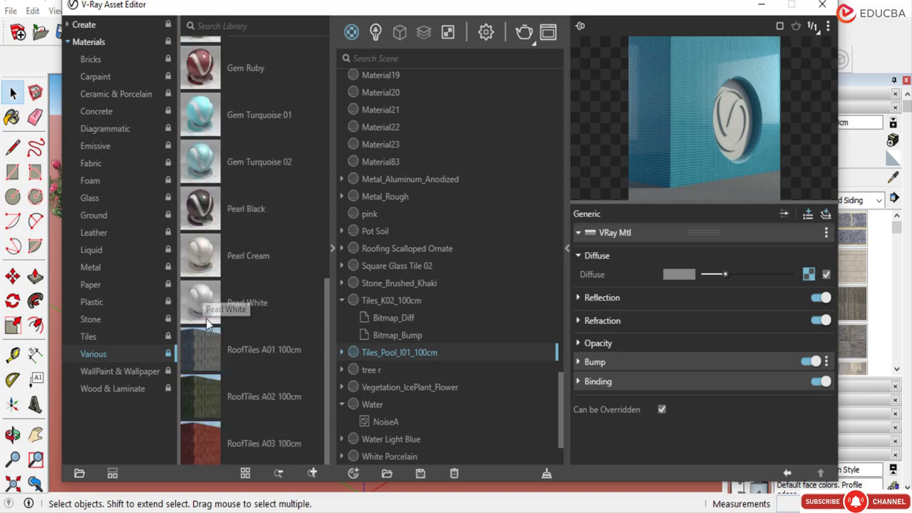
{"action": "left_click", "coordinate": [206, 362]}
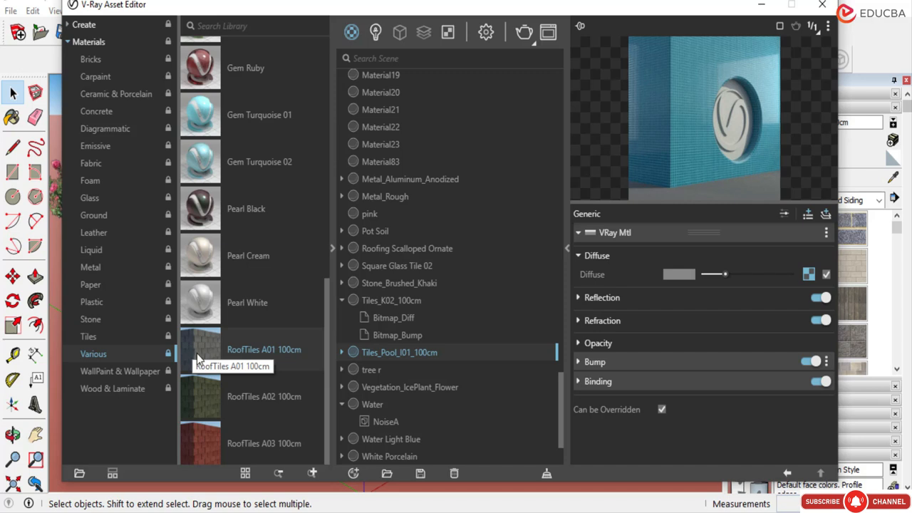
{"action": "left_click", "coordinate": [203, 442]}
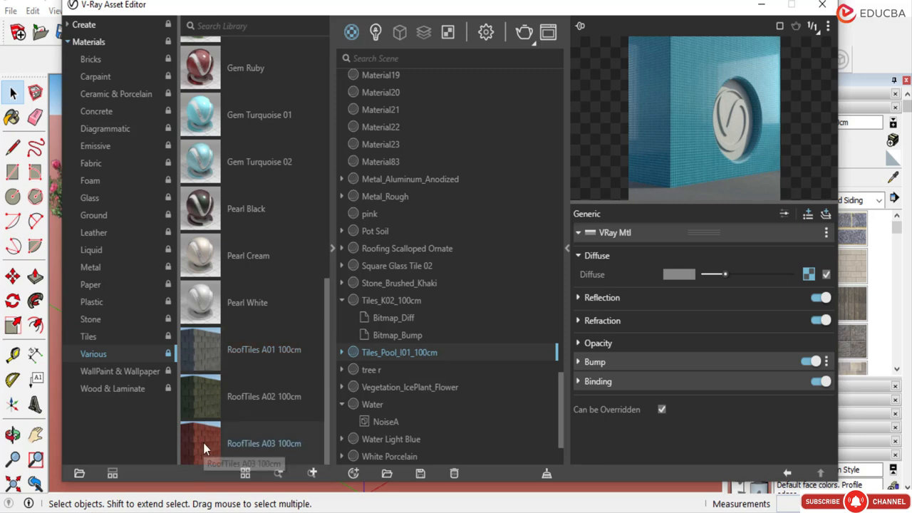
{"action": "left_click_drag", "start_coordinate": [203, 443], "coordinate": [402, 437]}
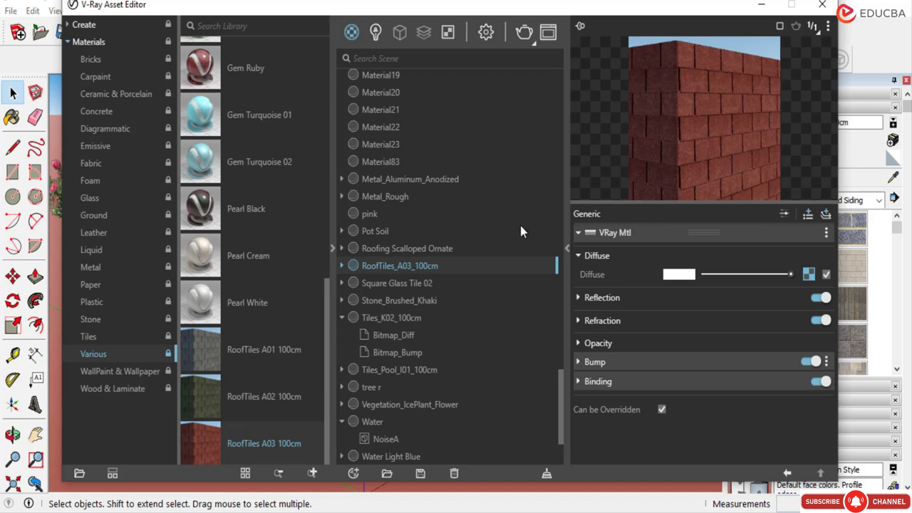
Examine the diffuse and bump bitmaps of RoofTiles_A03_100cm and the image file settings of the diffuse bitmap.
{"action": "left_click", "coordinate": [343, 265]}
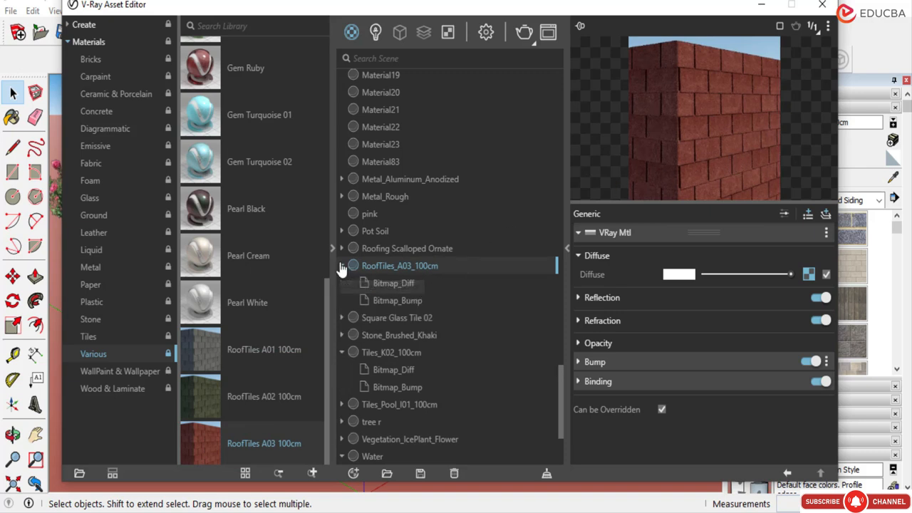
{"action": "left_click", "coordinate": [389, 284]}
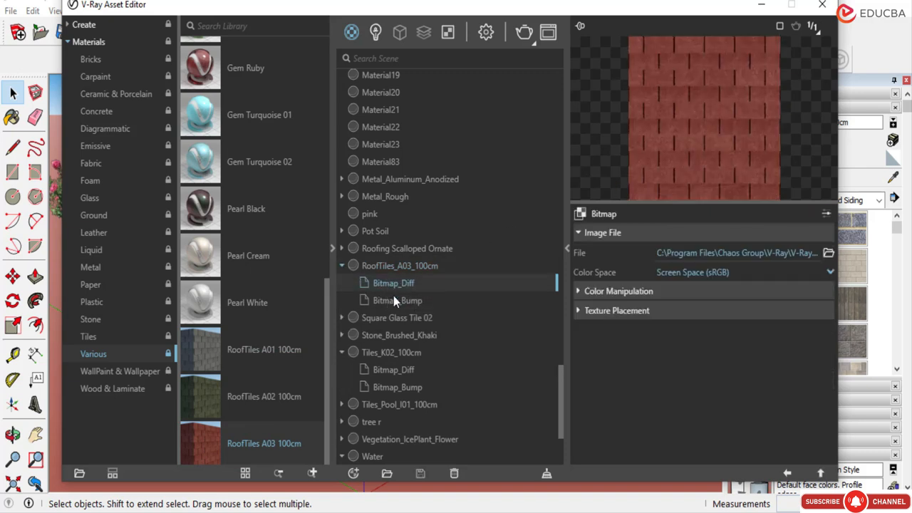
{"action": "left_click", "coordinate": [394, 299]}
{"action": "left_click", "coordinate": [392, 284]}
{"action": "left_click", "coordinate": [591, 232]}
{"action": "left_click", "coordinate": [590, 232]}
In the diffuse bitmap's color manipulation, try inverting the texture, enable Alpha from Intensity and lower the Color Gain to light grey.
{"action": "left_click", "coordinate": [623, 292]}
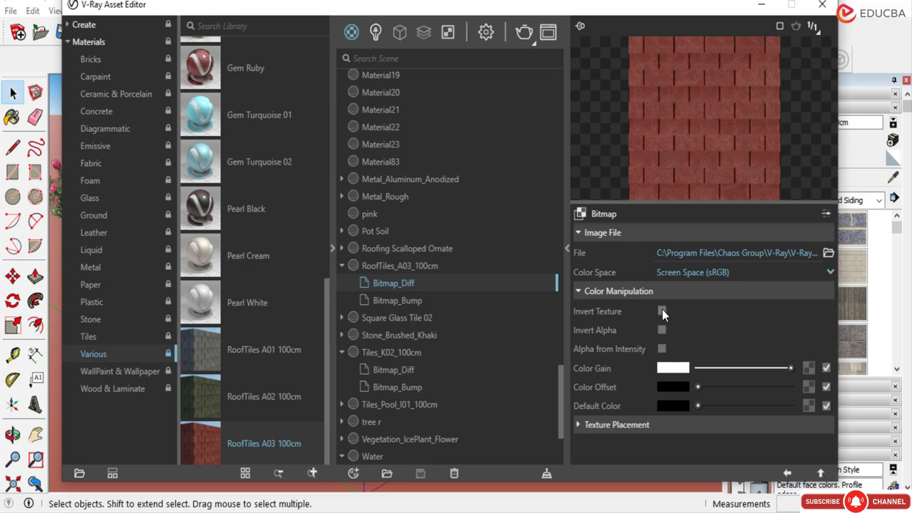
{"action": "left_click", "coordinate": [662, 311]}
{"action": "left_click", "coordinate": [662, 310]}
{"action": "left_click", "coordinate": [661, 349]}
{"action": "left_click_drag", "start_coordinate": [790, 368], "coordinate": [765, 368]}
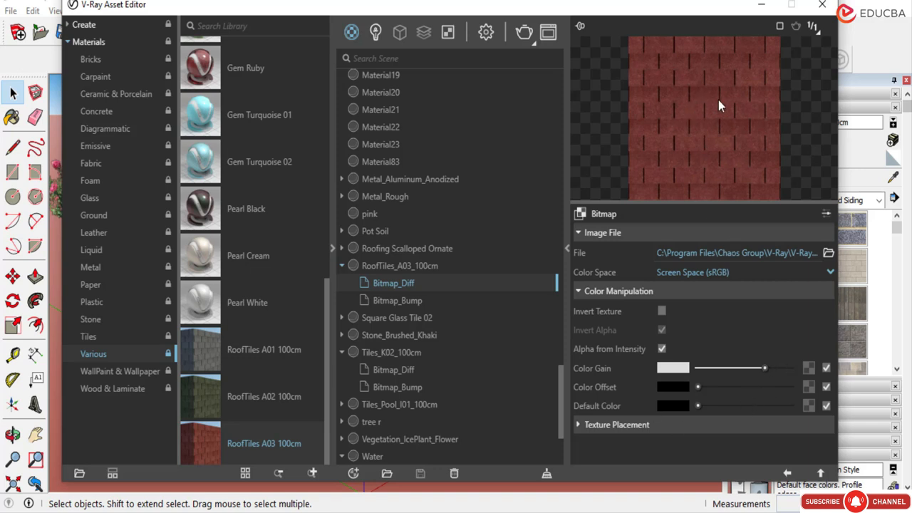
Enable mirroring in the U direction in the texture placement of the RoofTiles_A03_100cm diffuse bitmap.
{"action": "left_click", "coordinate": [617, 424]}
{"action": "scroll", "coordinate": [743, 323], "scroll_direction": "down", "scroll_amount": 3}
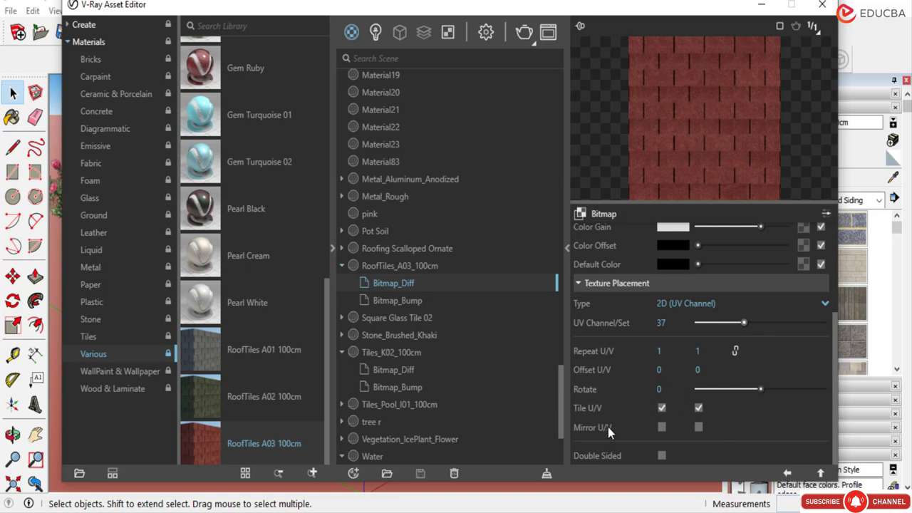
{"action": "left_click", "coordinate": [662, 426]}
Add Wallpaper A01 Green 40cm and Wallpaper A04 Golden 40cm from the WallPaint & Wallpaper category to the scene materials.
{"action": "left_click", "coordinate": [105, 372]}
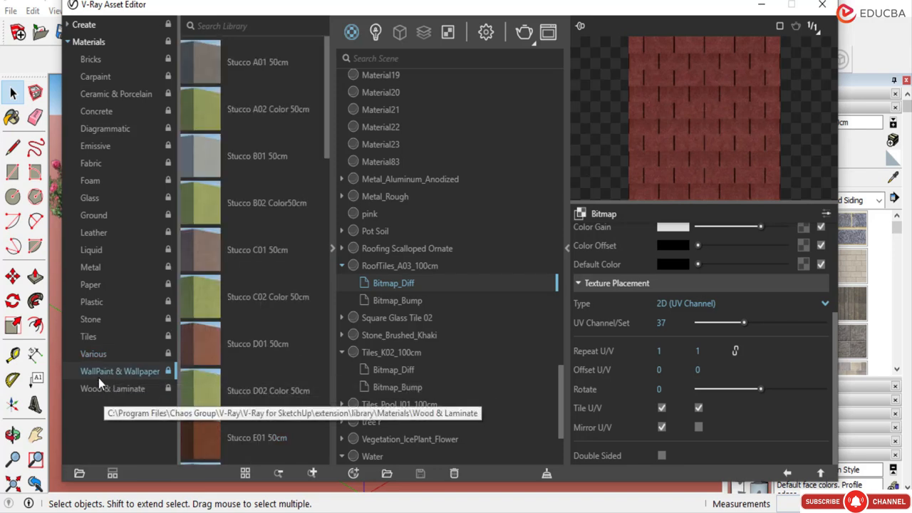
{"action": "scroll", "coordinate": [231, 264], "scroll_direction": "down", "scroll_amount": 10}
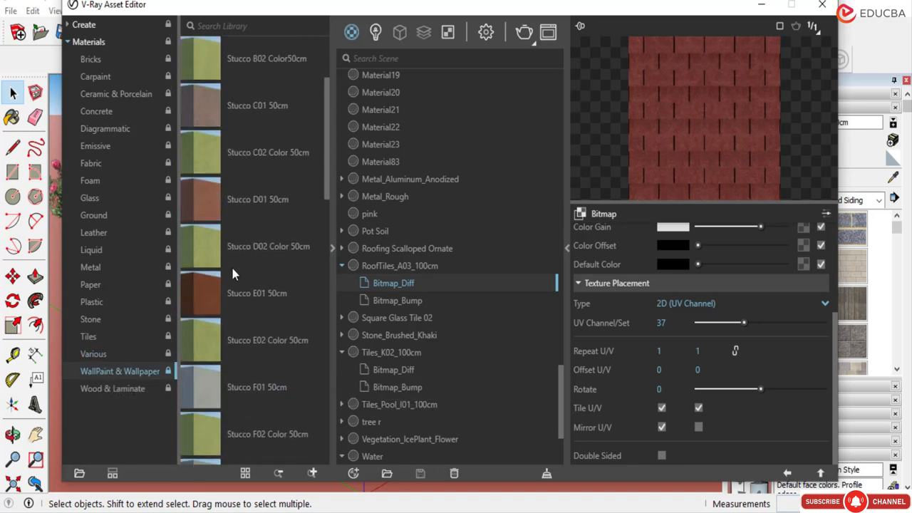
{"action": "scroll", "coordinate": [232, 269], "scroll_direction": "down", "scroll_amount": 10}
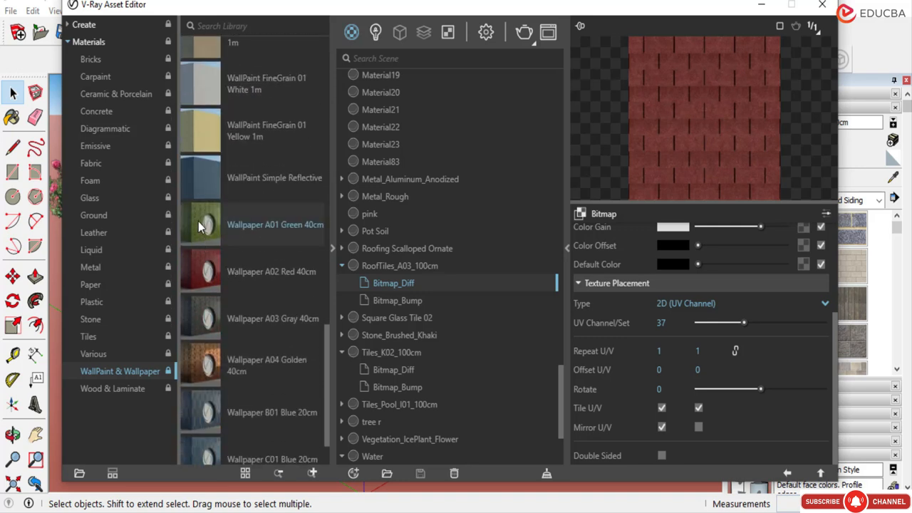
{"action": "left_click_drag", "start_coordinate": [198, 221], "coordinate": [391, 346]}
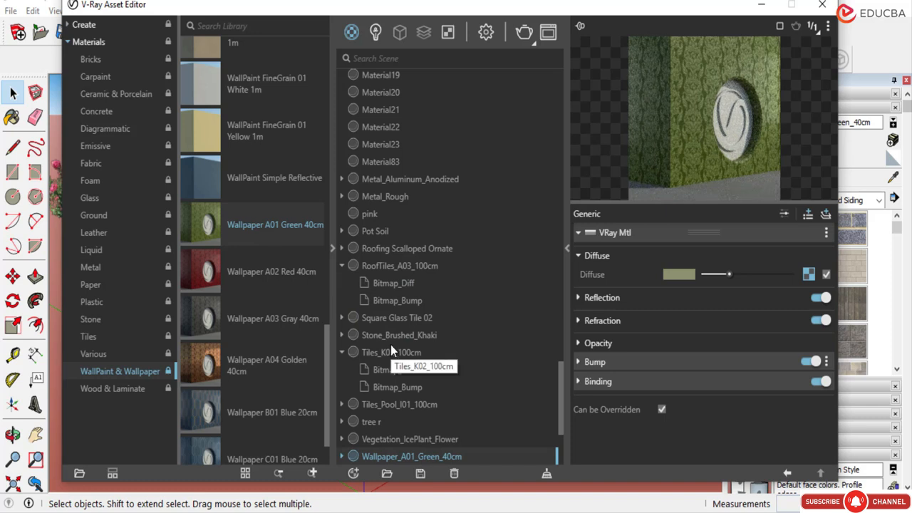
{"action": "left_click_drag", "start_coordinate": [203, 363], "coordinate": [442, 340]}
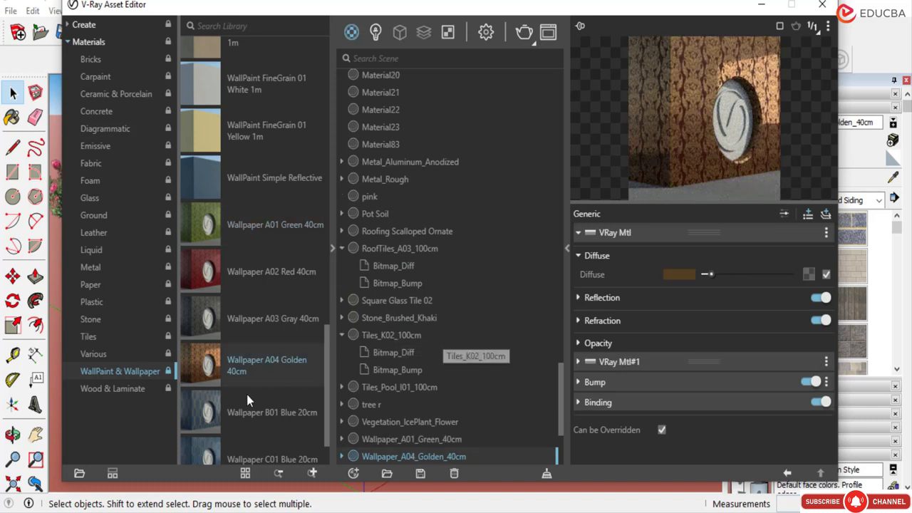
Add Flooring Laminate D Narrow 250cm from the Wood & Laminate category to the scene and check the options for applying it.
{"action": "left_click", "coordinate": [125, 388]}
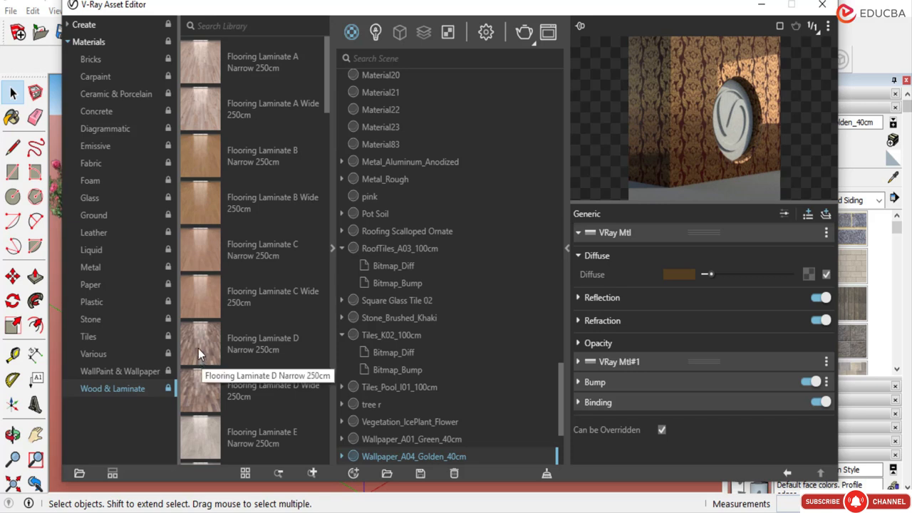
{"action": "left_click_drag", "start_coordinate": [198, 349], "coordinate": [430, 385]}
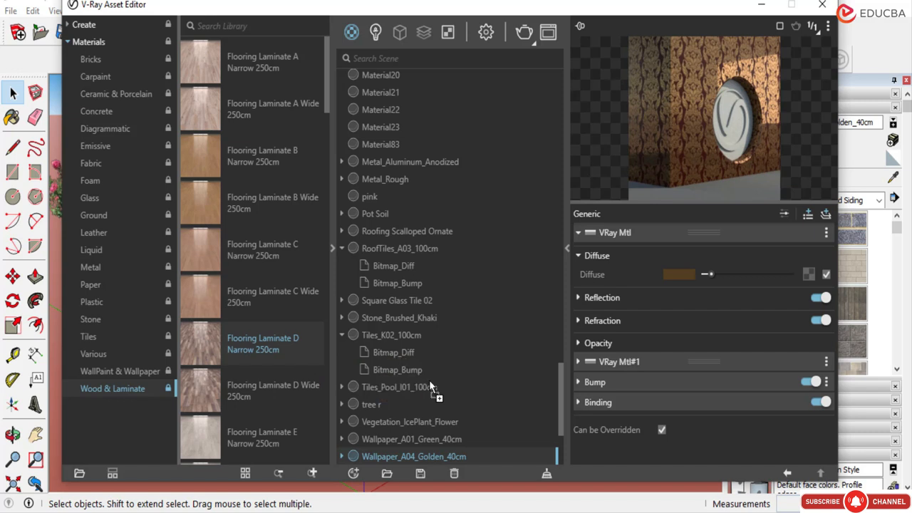
{"action": "scroll", "coordinate": [426, 342], "scroll_direction": "down", "scroll_amount": 3}
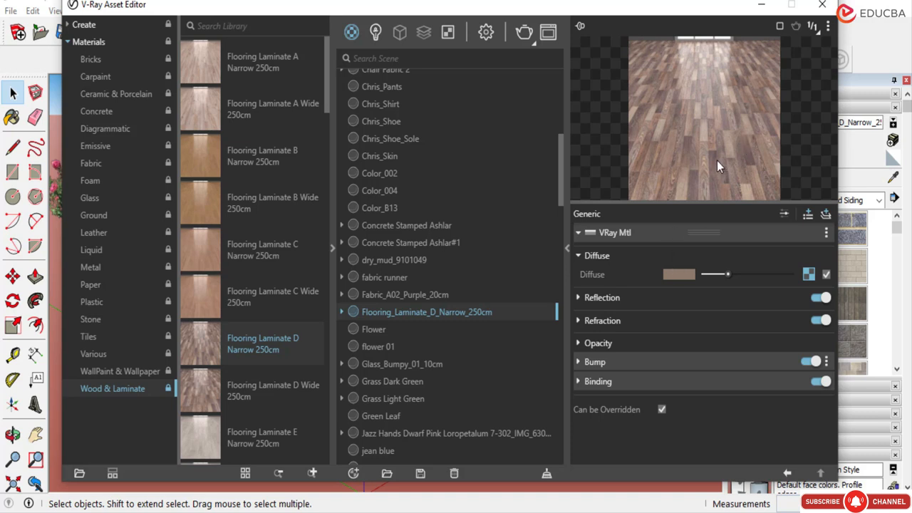
{"action": "right_click", "coordinate": [368, 319]}
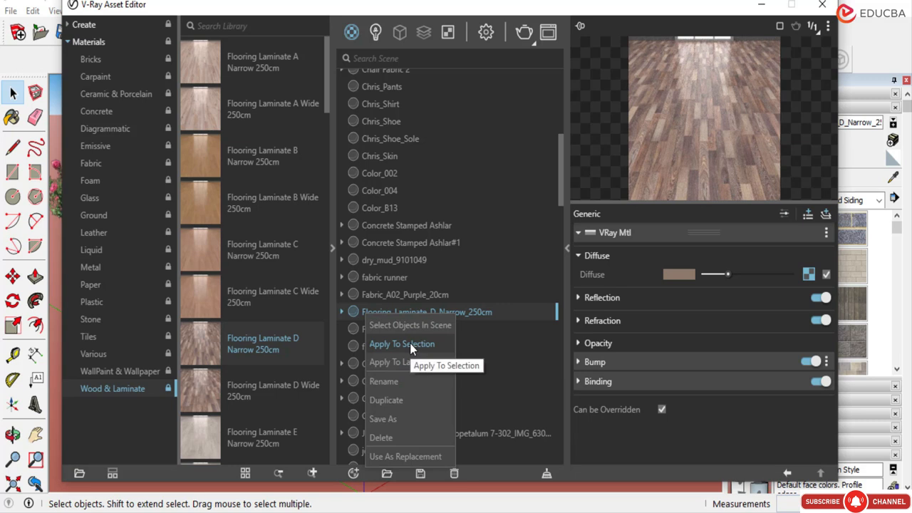
{"action": "left_click", "coordinate": [366, 312]}
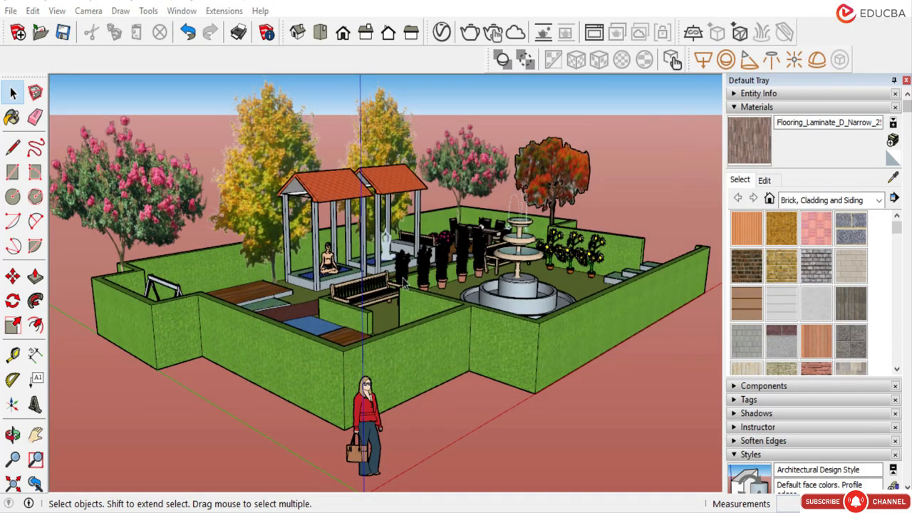
Select the top face of the raised wooden deck beside the green tiled step in the garden model.
{"action": "scroll", "coordinate": [406, 283], "scroll_direction": "down", "scroll_amount": 2}
{"action": "scroll", "coordinate": [391, 274], "scroll_direction": "up", "scroll_amount": 2}
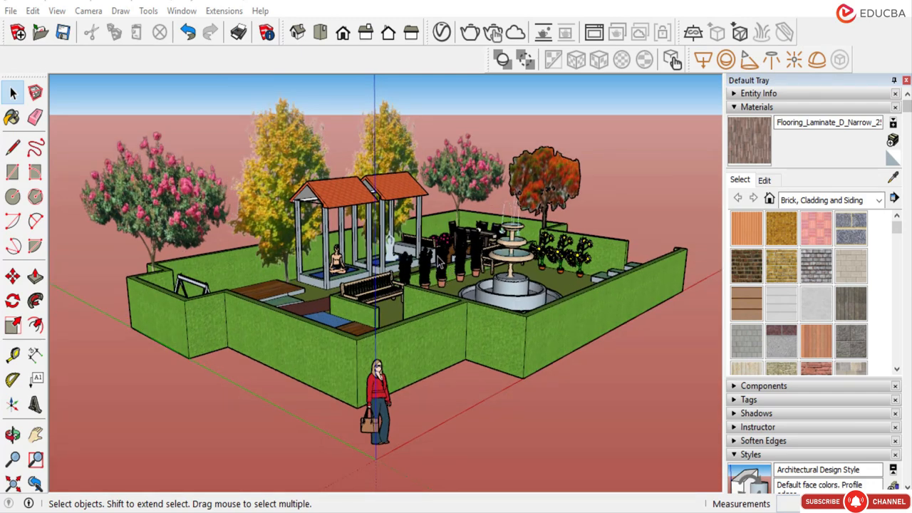
{"action": "middle_click_drag", "start_coordinate": [437, 265], "coordinate": [417, 284]}
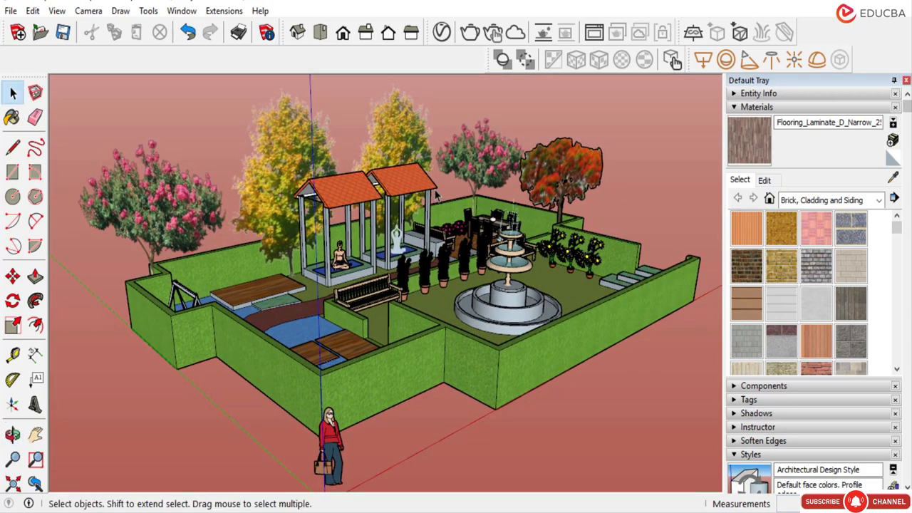
{"action": "scroll", "coordinate": [252, 305], "scroll_direction": "up", "scroll_amount": 4}
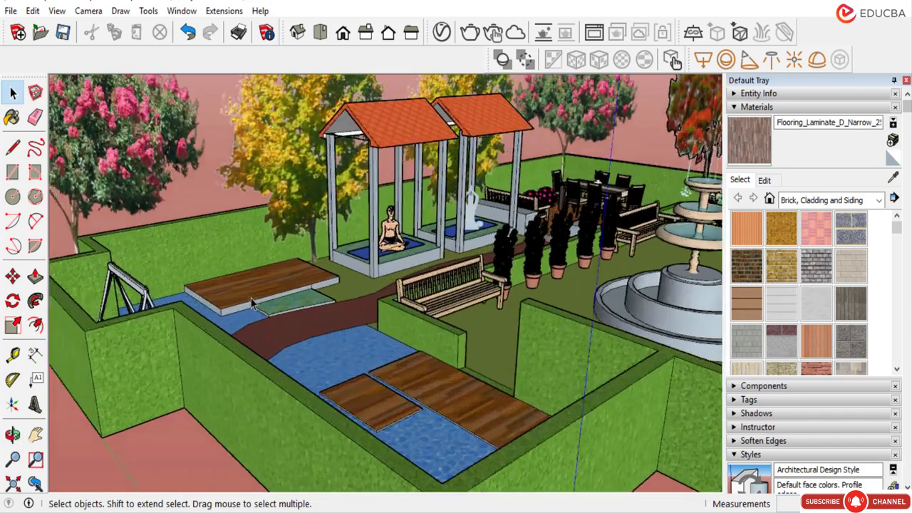
{"action": "scroll", "coordinate": [251, 302], "scroll_direction": "up", "scroll_amount": 5}
{"action": "middle_click_drag", "start_coordinate": [273, 274], "coordinate": [251, 293]}
{"action": "left_click", "coordinate": [250, 290]}
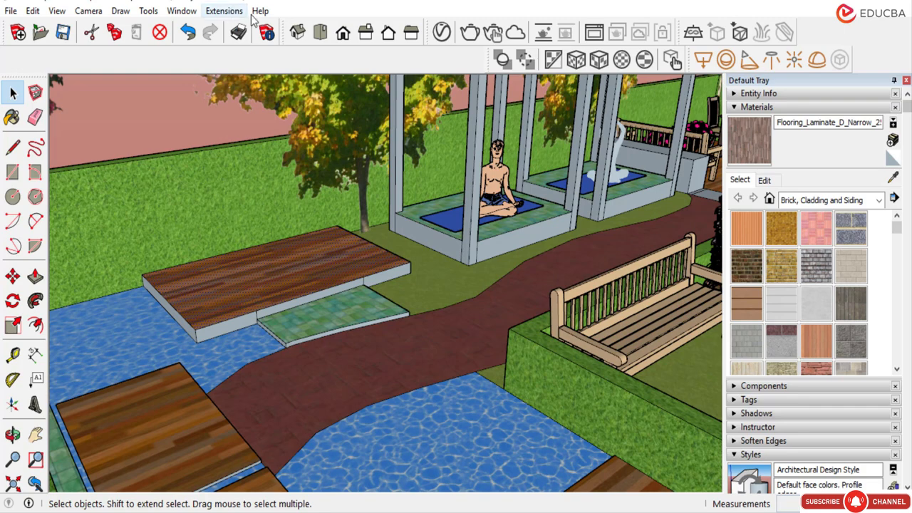
Find Wood Planks B01 100cm in the Wood & Laminate category of the V-Ray library and add it to the scene materials.
{"action": "left_click", "coordinate": [444, 34]}
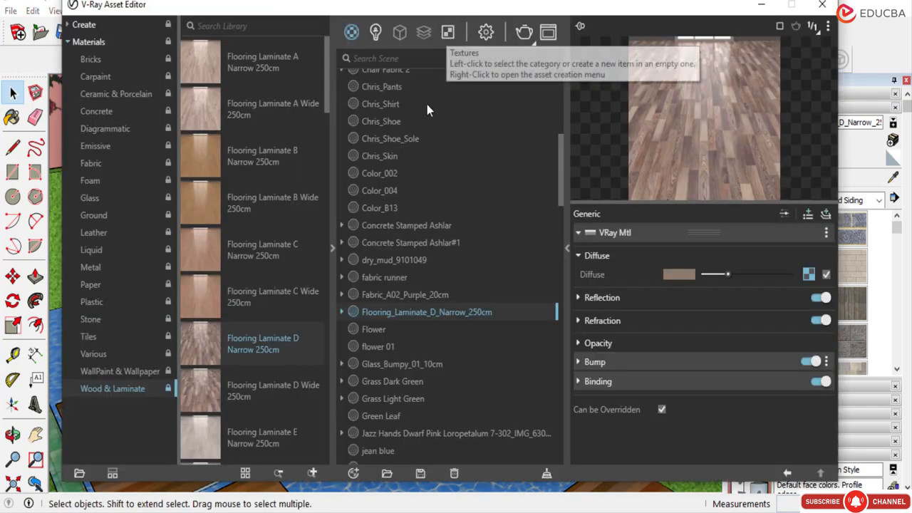
{"action": "left_click", "coordinate": [100, 371]}
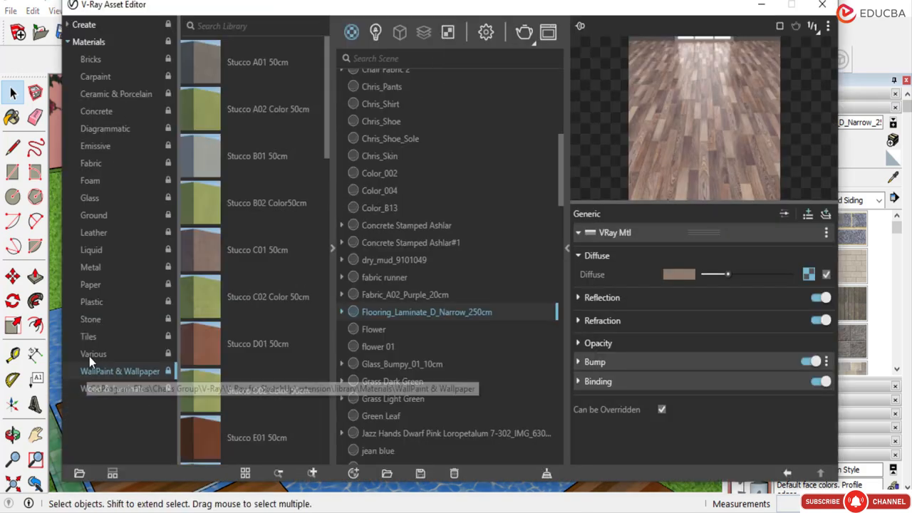
{"action": "left_click", "coordinate": [92, 354]}
{"action": "left_click", "coordinate": [89, 388]}
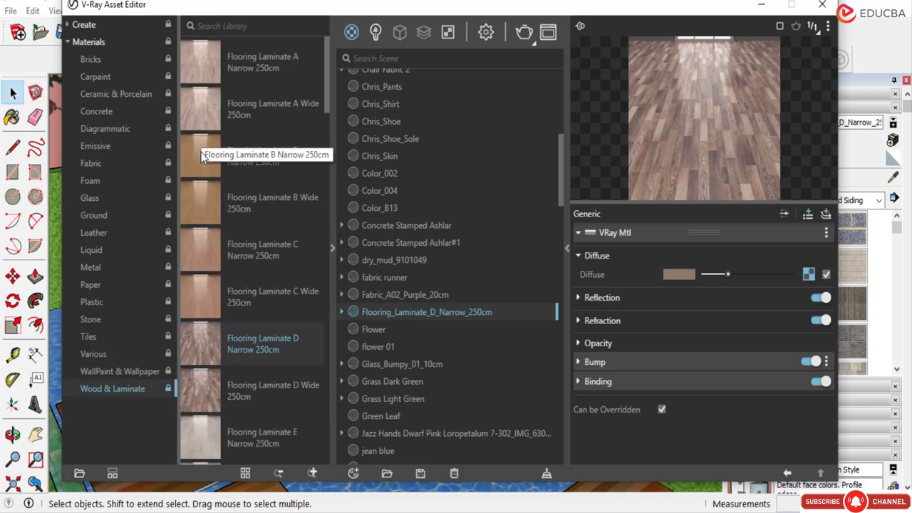
{"action": "left_click_drag", "start_coordinate": [328, 80], "coordinate": [333, 408]}
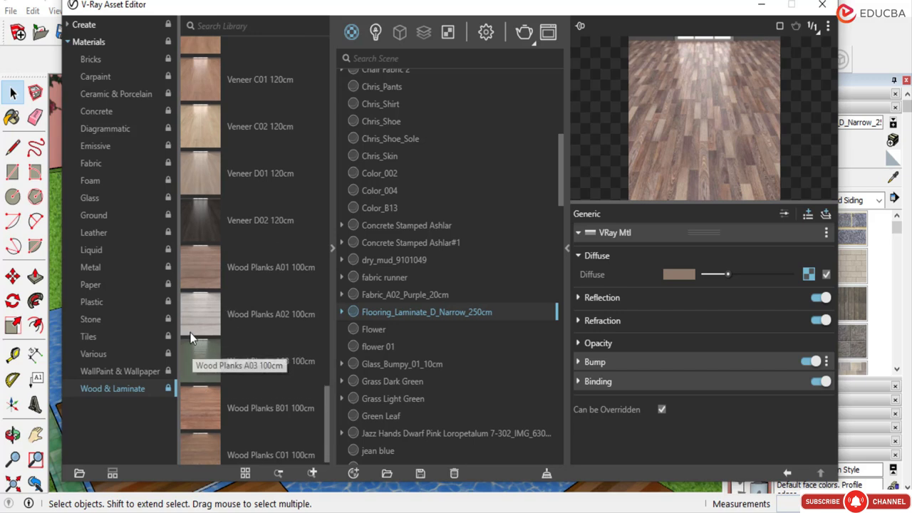
{"action": "scroll", "coordinate": [219, 431], "scroll_direction": "down", "scroll_amount": 1}
{"action": "left_click", "coordinate": [193, 404]}
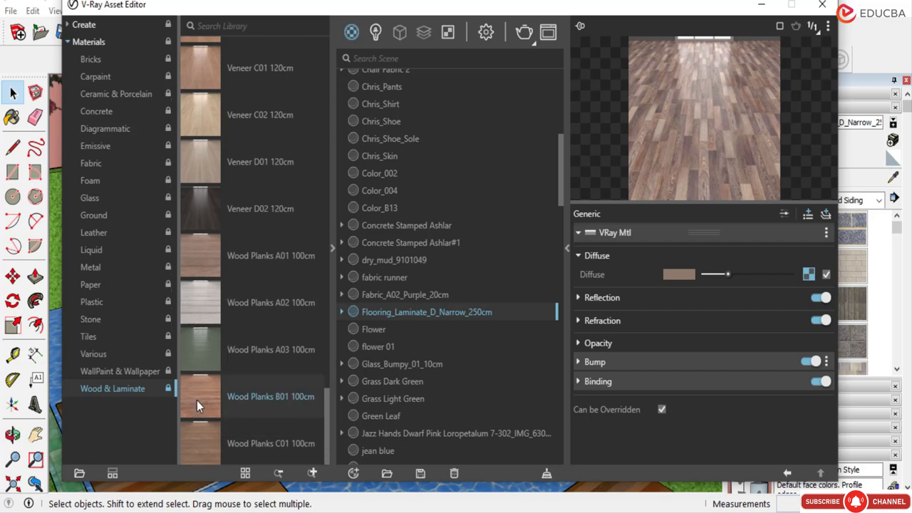
{"action": "left_click_drag", "start_coordinate": [196, 400], "coordinate": [415, 421]}
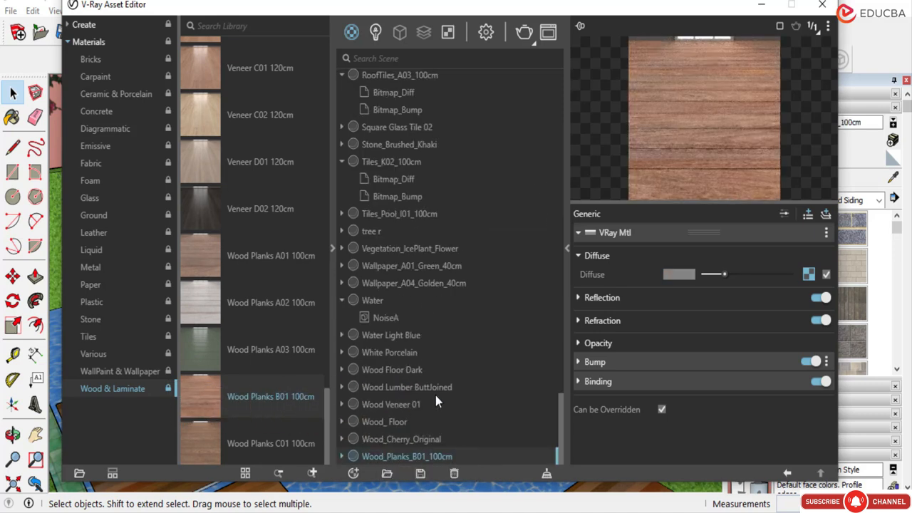
Apply the Wood_Planks_B01_100cm material to the selected top face of the deck and close the V-Ray Asset Editor.
{"action": "double_click", "coordinate": [361, 457]}
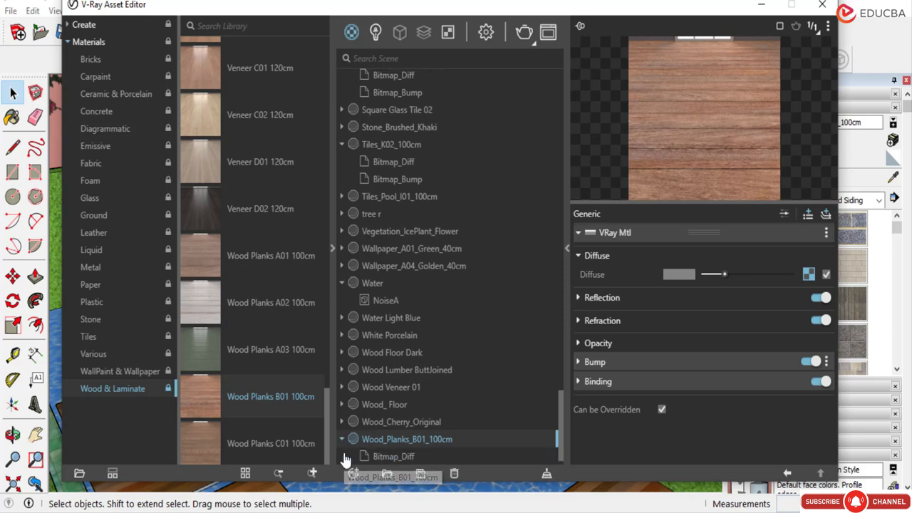
{"action": "left_click", "coordinate": [383, 456]}
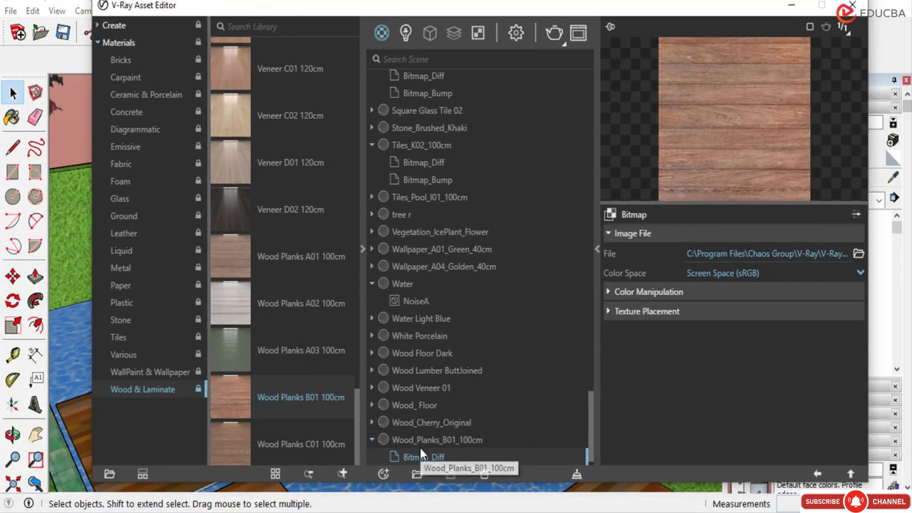
{"action": "right_click", "coordinate": [424, 440]}
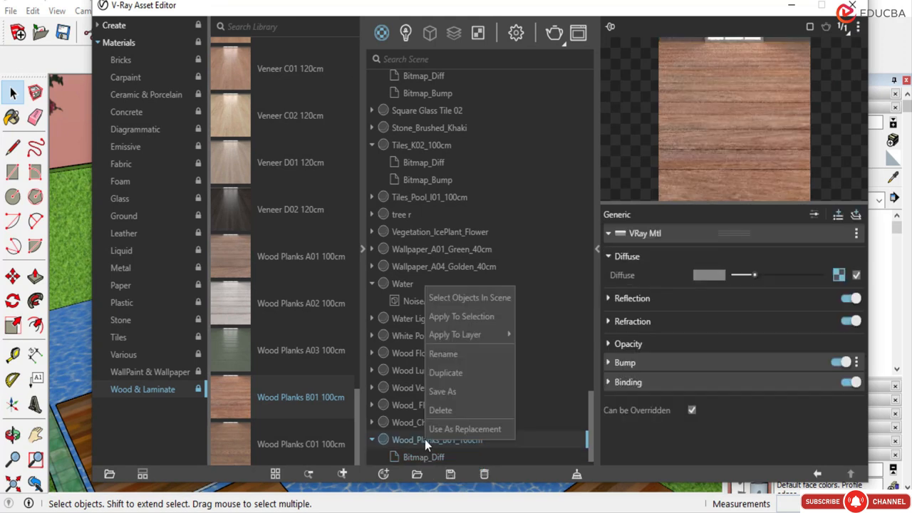
{"action": "left_click", "coordinate": [476, 315]}
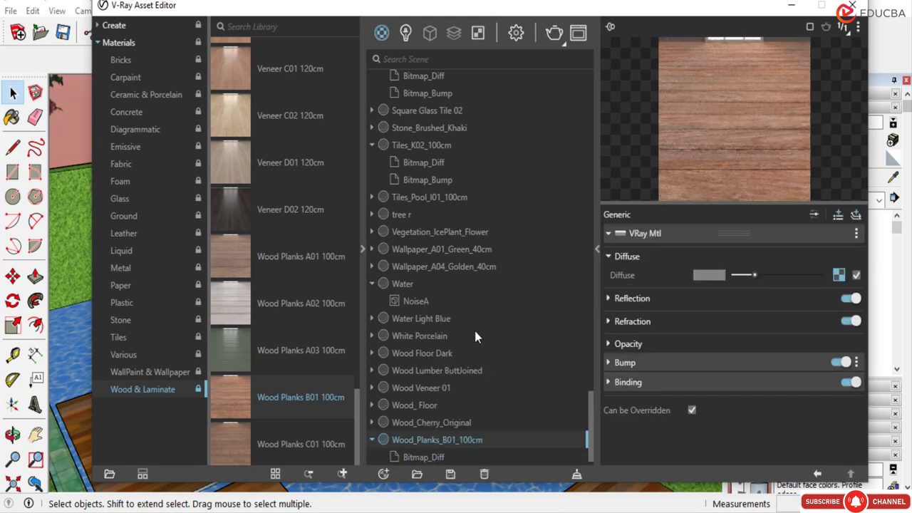
{"action": "left_click", "coordinate": [852, 5]}
Examine the wood planks texture on the deck up close and against the surrounding garden.
{"action": "scroll", "coordinate": [257, 280], "scroll_direction": "up", "scroll_amount": 5}
{"action": "scroll", "coordinate": [255, 284], "scroll_direction": "down", "scroll_amount": 5}
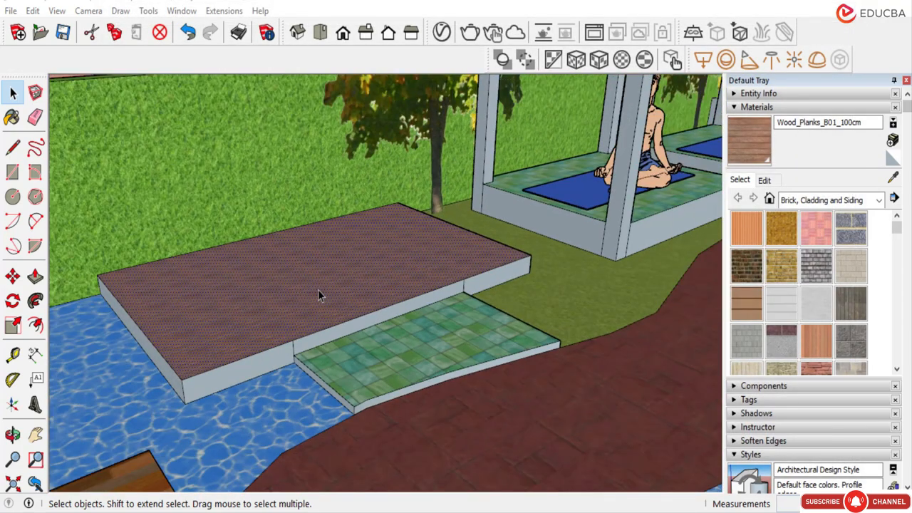
{"action": "scroll", "coordinate": [316, 269], "scroll_direction": "down", "scroll_amount": 4}
{"action": "scroll", "coordinate": [247, 388], "scroll_direction": "up", "scroll_amount": 3}
{"action": "scroll", "coordinate": [250, 376], "scroll_direction": "up", "scroll_amount": 2}
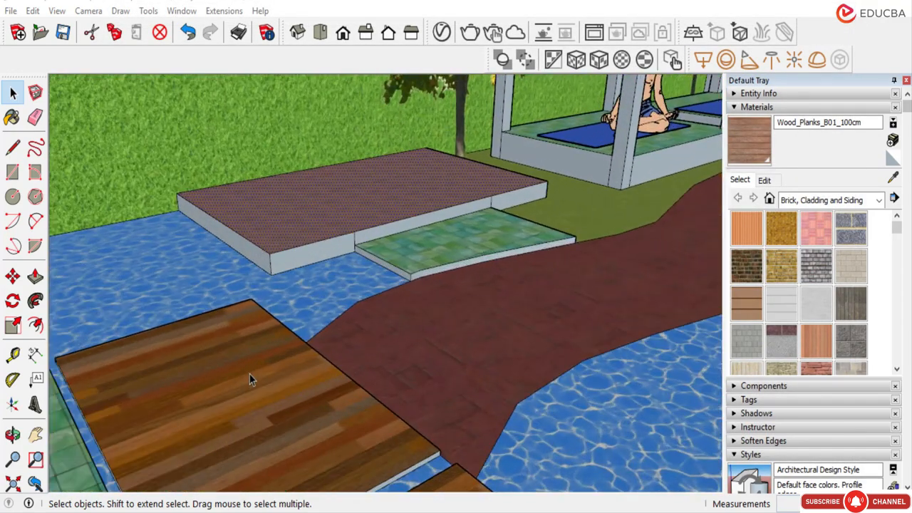
{"action": "scroll", "coordinate": [345, 203], "scroll_direction": "up", "scroll_amount": 6}
{"action": "scroll", "coordinate": [348, 240], "scroll_direction": "up", "scroll_amount": 7}
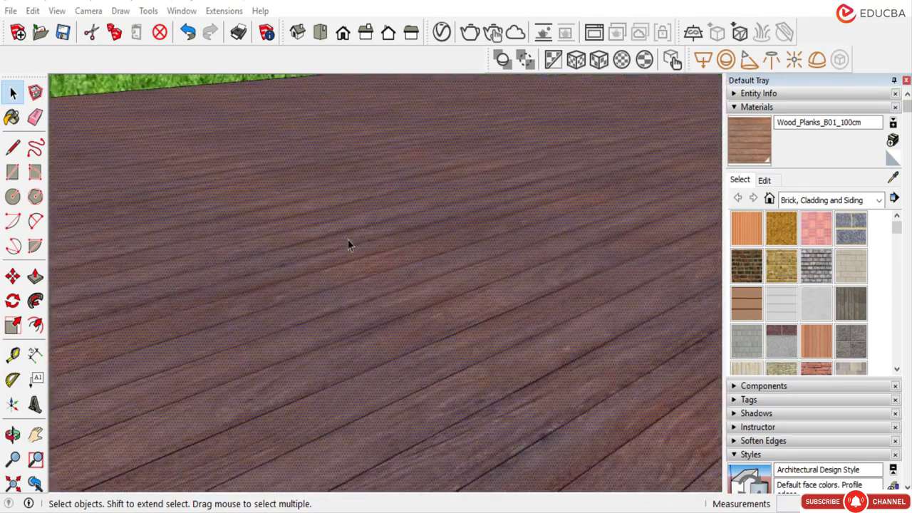
{"action": "scroll", "coordinate": [355, 244], "scroll_direction": "down", "scroll_amount": 6}
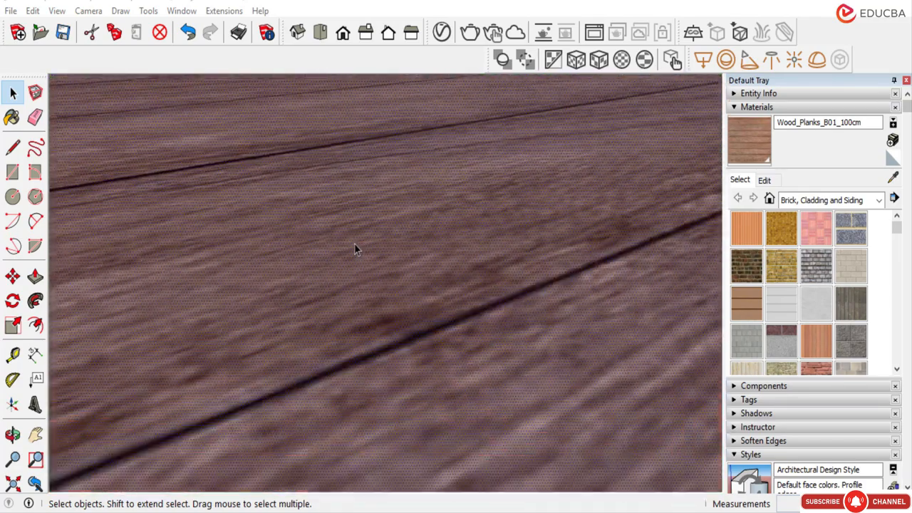
{"action": "scroll", "coordinate": [355, 255], "scroll_direction": "down", "scroll_amount": 3}
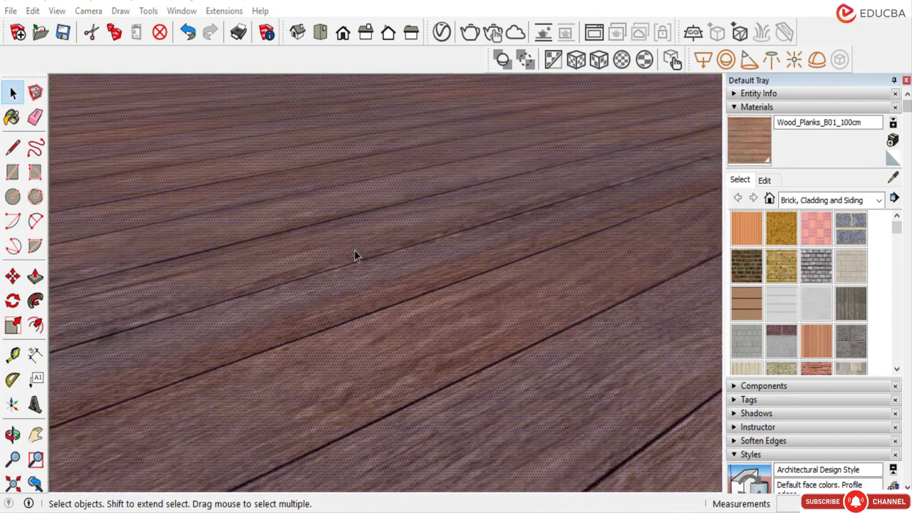
{"action": "scroll", "coordinate": [355, 255], "scroll_direction": "up", "scroll_amount": 2}
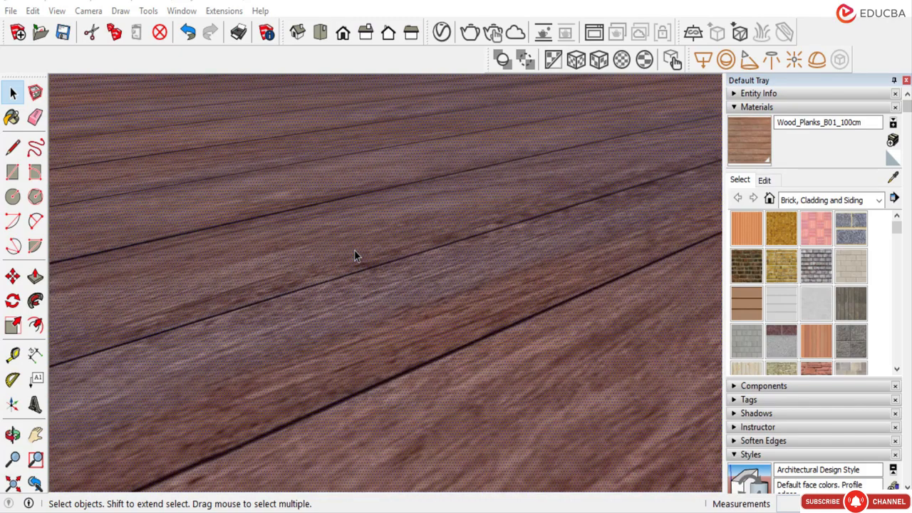
{"action": "scroll", "coordinate": [354, 258], "scroll_direction": "down", "scroll_amount": 3}
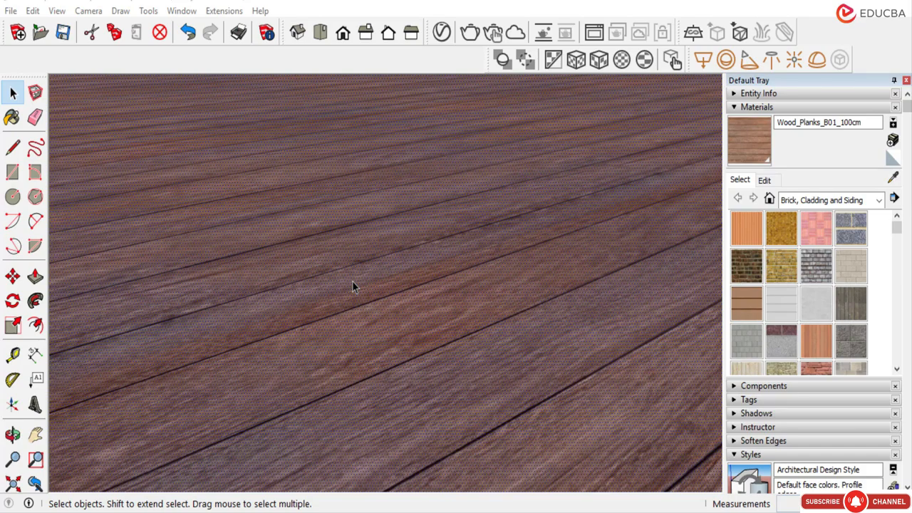
{"action": "scroll", "coordinate": [352, 281], "scroll_direction": "down", "scroll_amount": 6}
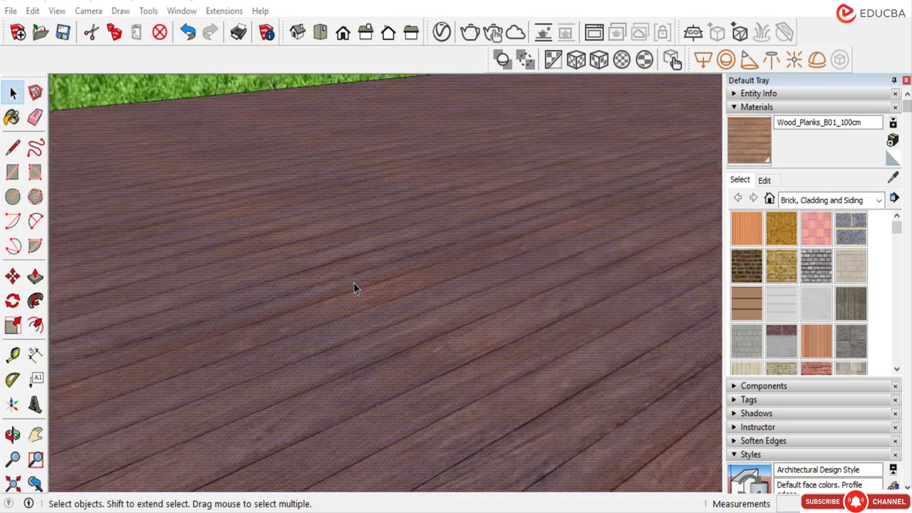
{"action": "scroll", "coordinate": [372, 261], "scroll_direction": "down", "scroll_amount": 4}
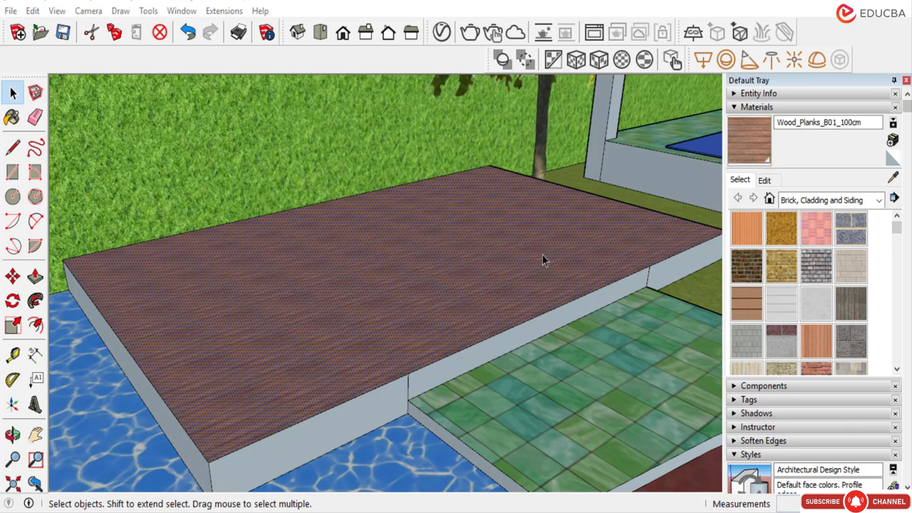
Try a texture size of 201 inches for the Wood_Planks_B01_100cm material on the deck.
{"action": "left_click", "coordinate": [763, 180]}
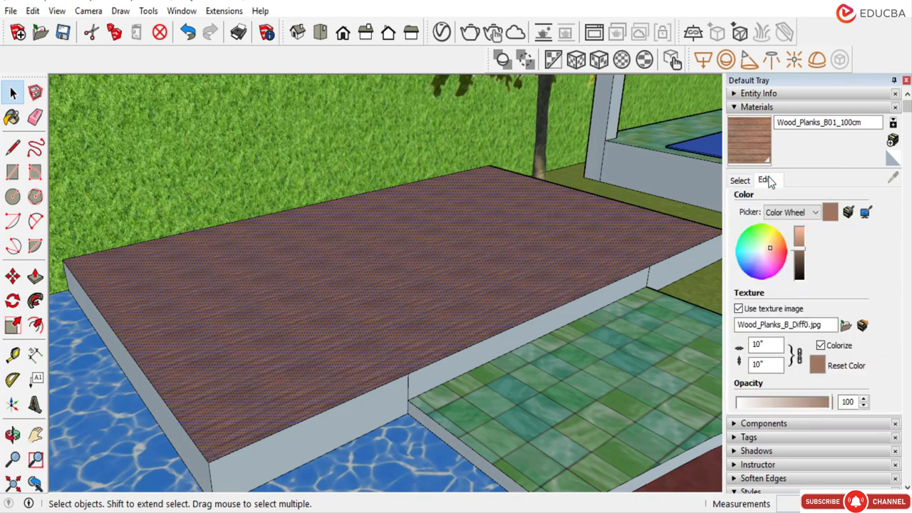
{"action": "left_click", "coordinate": [764, 347]}
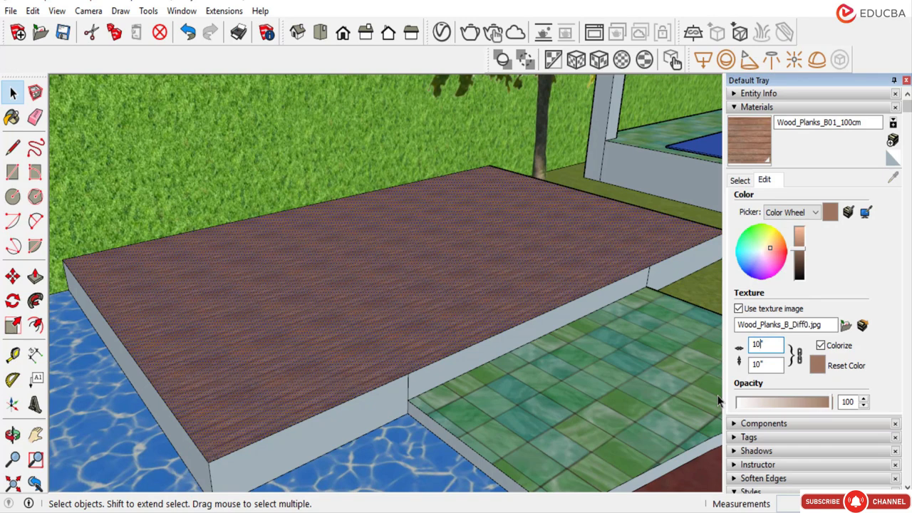
{"action": "key", "text": "BackSpace"}
{"action": "key", "text": "BackSpace"}
{"action": "type", "text": "201"}
{"action": "key", "text": "Return"}
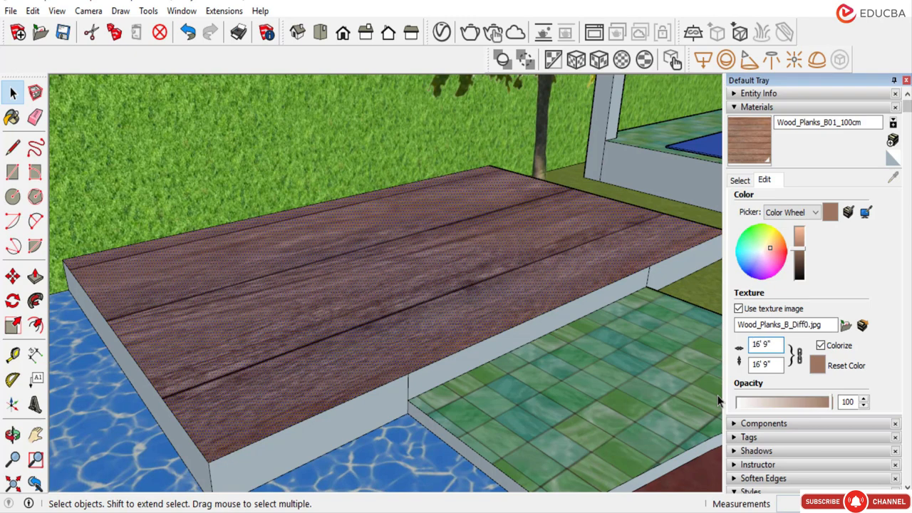
Try a texture size of 20 inches for the wood planks material.
{"action": "key", "text": "Delete"}
{"action": "key", "text": "Delete"}
{"action": "key", "text": "Delete"}
{"action": "key", "text": "Delete"}
{"action": "key", "text": "Delete"}
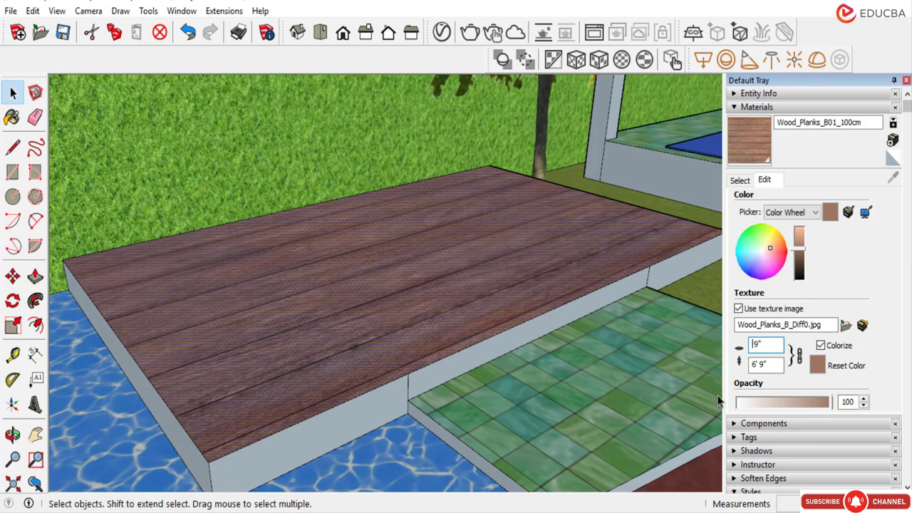
{"action": "type", "text": "20"}
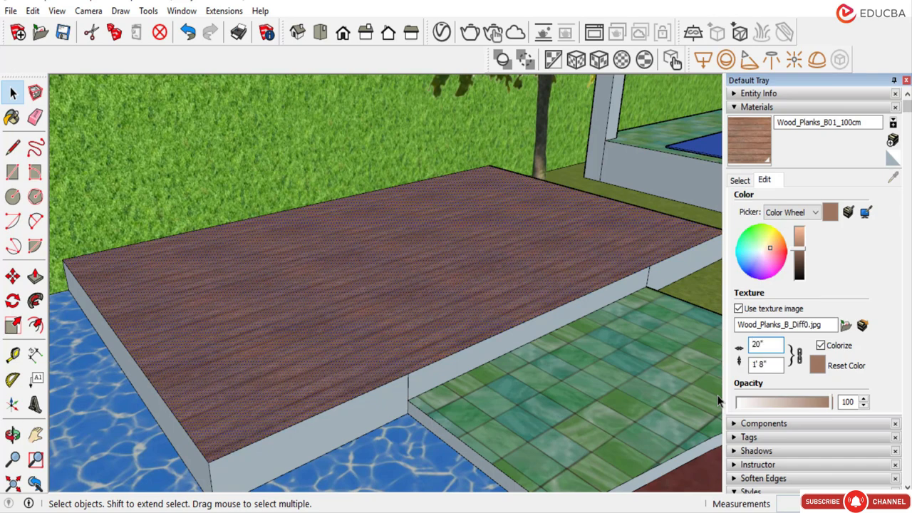
{"action": "key", "text": "Return"}
Try a texture size of 42 inches for the wood planks material.
{"action": "key", "text": "Delete"}
{"action": "key", "text": "Delete"}
{"action": "key", "text": "Delete"}
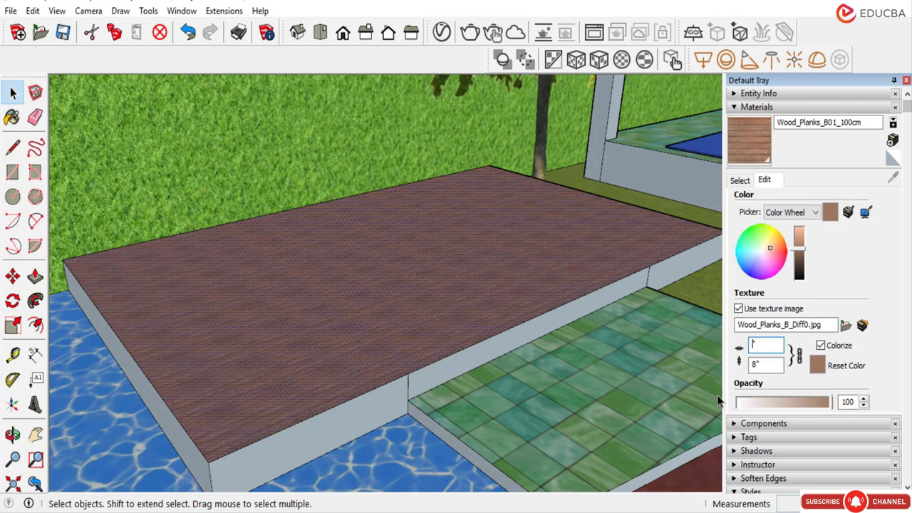
{"action": "type", "text": "42"}
{"action": "key", "text": "Return"}
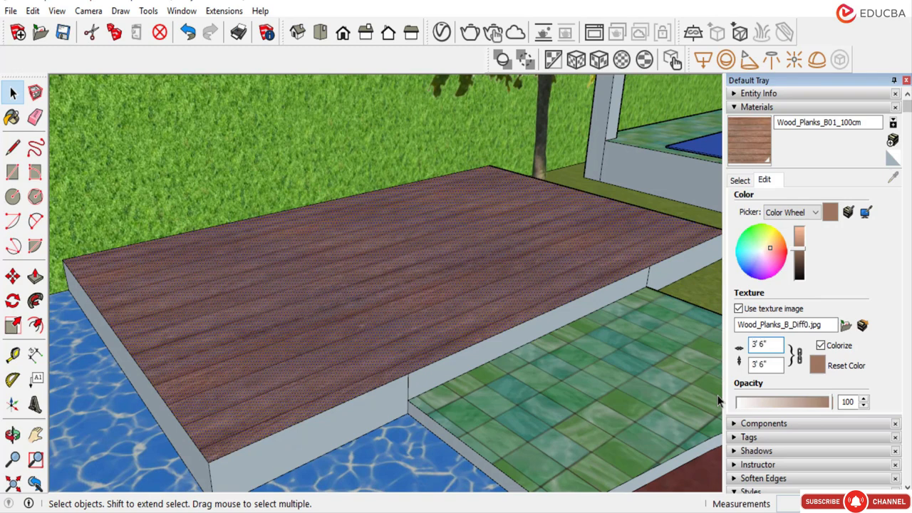
Set the texture size of the wood planks material to 2 feet.
{"action": "type", "text": "2"}
{"action": "key", "text": "BackSpace"}
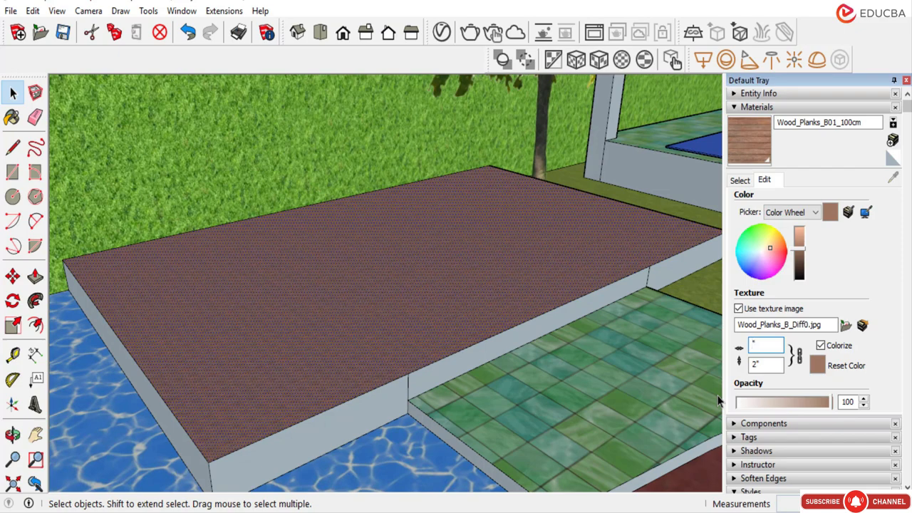
{"action": "type", "text": "2"}
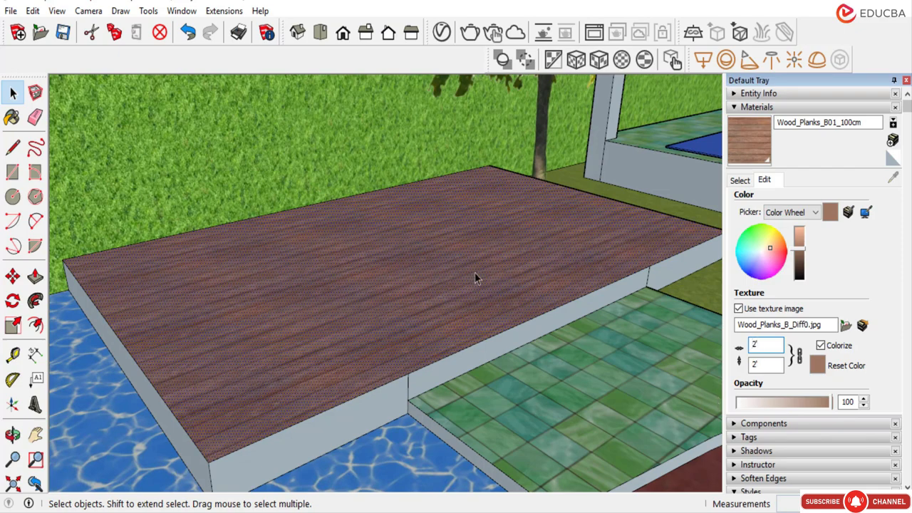
Examine the resized planks on the deck at close range and within the whole garden.
{"action": "scroll", "coordinate": [435, 284], "scroll_direction": "down", "scroll_amount": 3}
{"action": "middle_click_drag", "start_coordinate": [410, 268], "coordinate": [370, 248]}
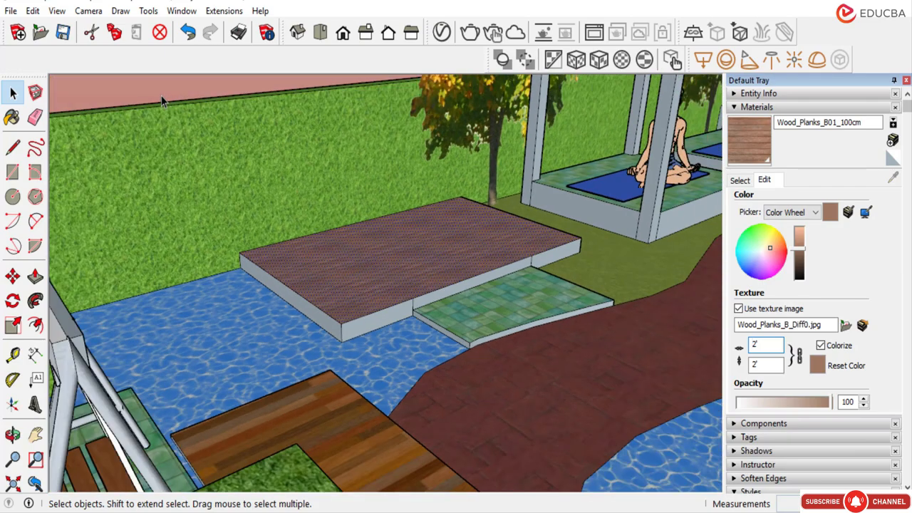
{"action": "scroll", "coordinate": [376, 288], "scroll_direction": "up", "scroll_amount": 8}
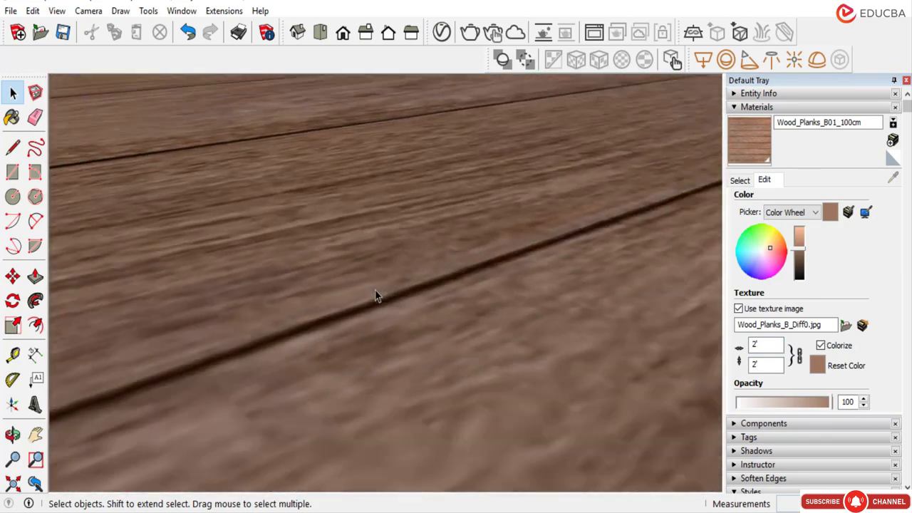
{"action": "scroll", "coordinate": [420, 255], "scroll_direction": "down", "scroll_amount": 4}
{"action": "scroll", "coordinate": [424, 252], "scroll_direction": "down", "scroll_amount": 5}
{"action": "scroll", "coordinate": [424, 252], "scroll_direction": "up", "scroll_amount": 6}
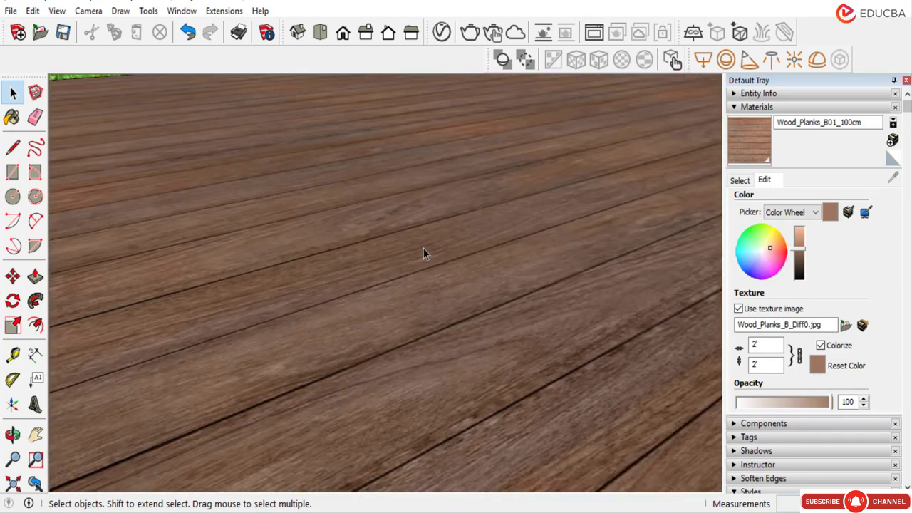
{"action": "scroll", "coordinate": [423, 253], "scroll_direction": "down", "scroll_amount": 5}
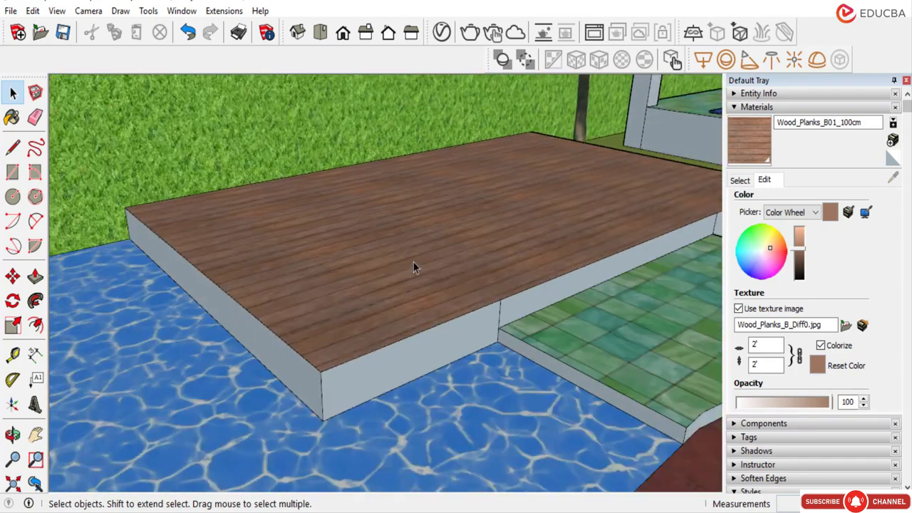
{"action": "middle_click_drag", "start_coordinate": [414, 262], "coordinate": [403, 289]}
{"action": "scroll", "coordinate": [449, 243], "scroll_direction": "down", "scroll_amount": 1}
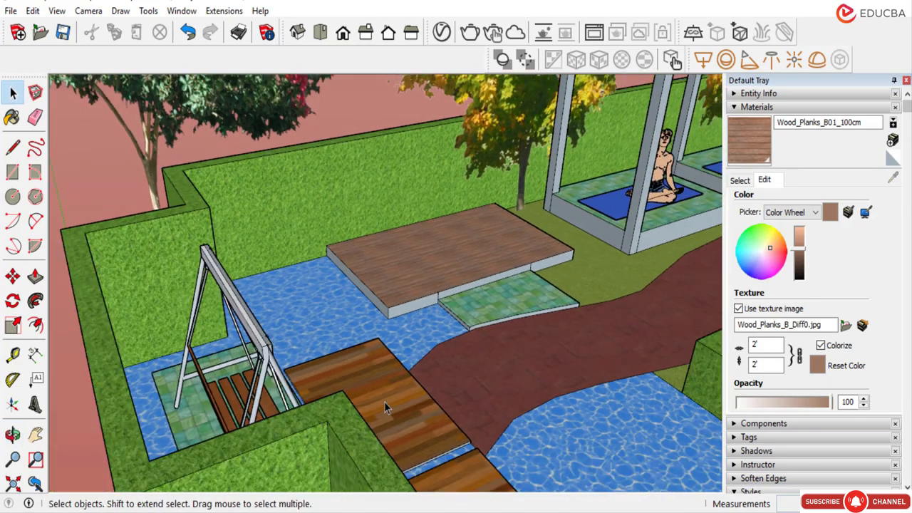
{"action": "middle_click_drag", "start_coordinate": [437, 265], "coordinate": [457, 253]}
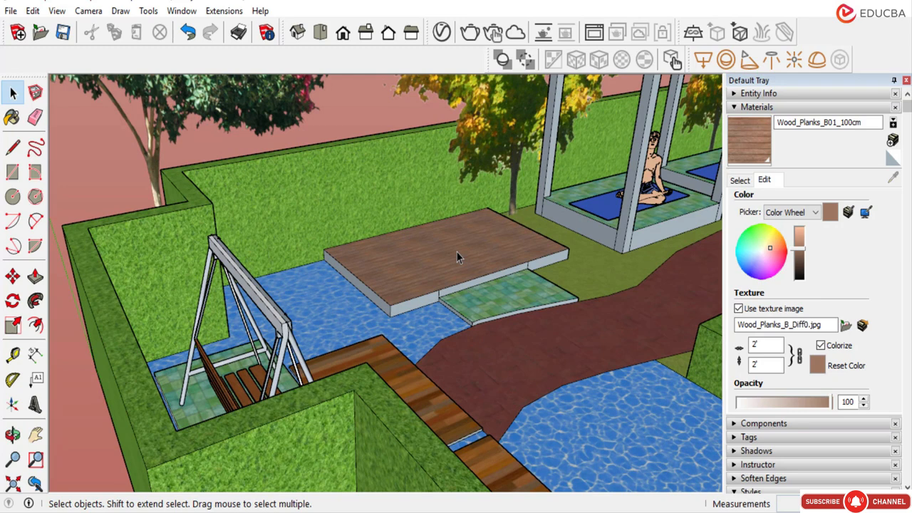
Select the deck's top face and browse the Wood & Laminate materials in the V-Ray library.
{"action": "left_click", "coordinate": [457, 258]}
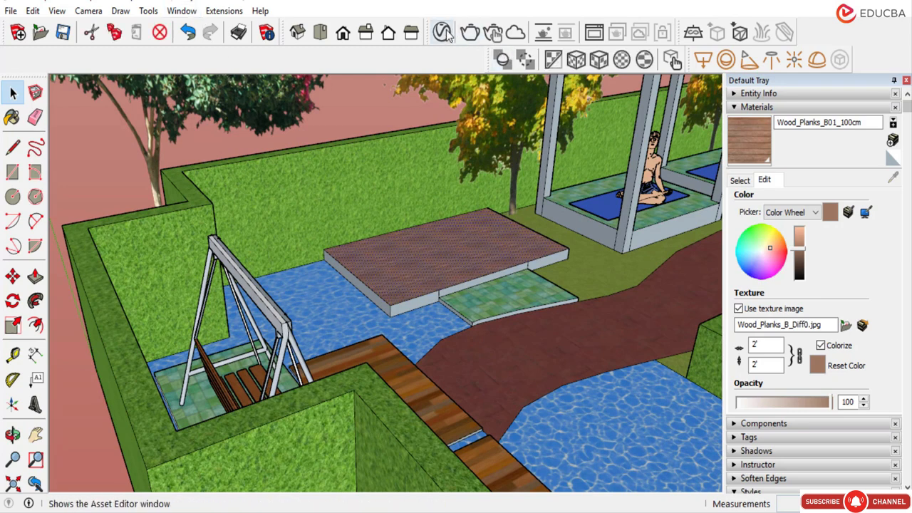
{"action": "left_click", "coordinate": [502, 59]}
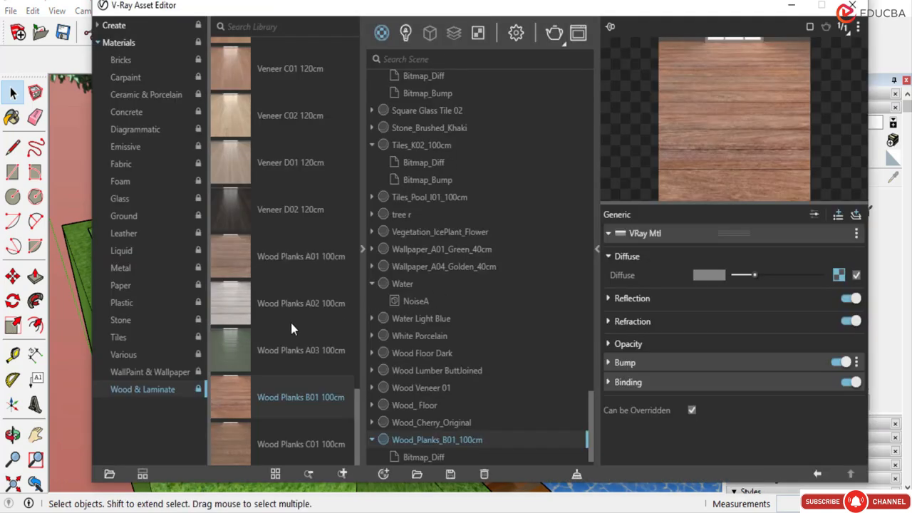
{"action": "scroll", "coordinate": [278, 341], "scroll_direction": "up", "scroll_amount": 10}
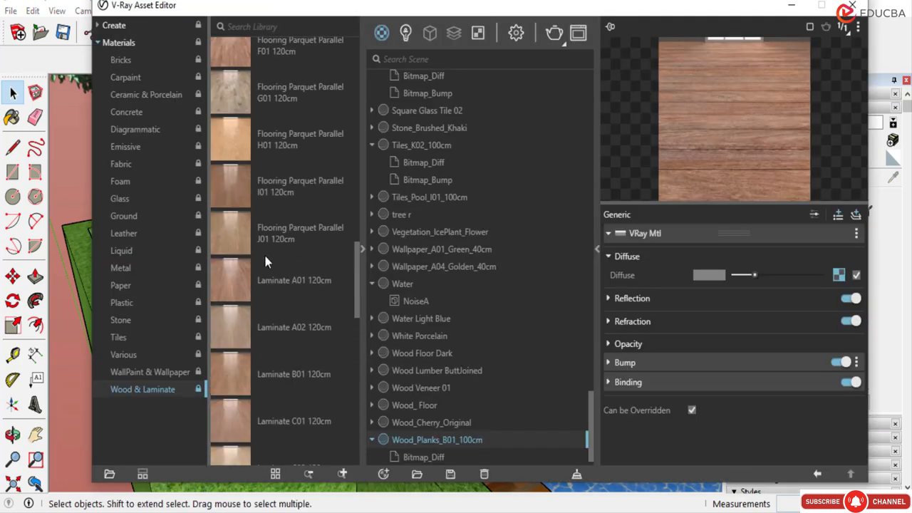
{"action": "scroll", "coordinate": [264, 214], "scroll_direction": "up", "scroll_amount": 10}
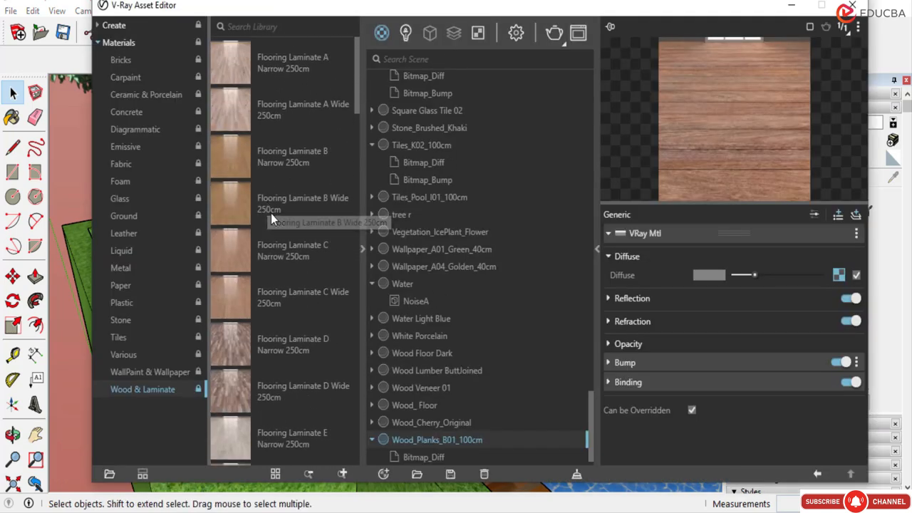
{"action": "scroll", "coordinate": [272, 215], "scroll_direction": "down", "scroll_amount": 8}
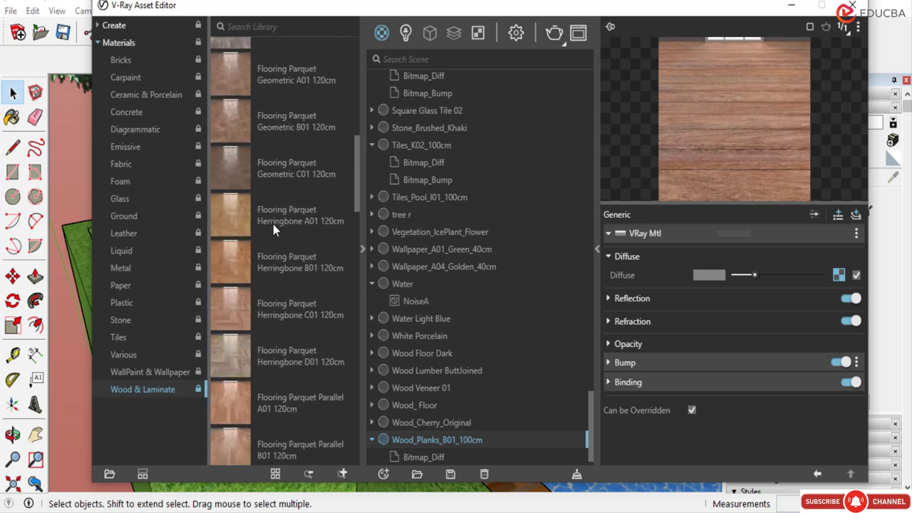
{"action": "scroll", "coordinate": [273, 224], "scroll_direction": "down", "scroll_amount": 10}
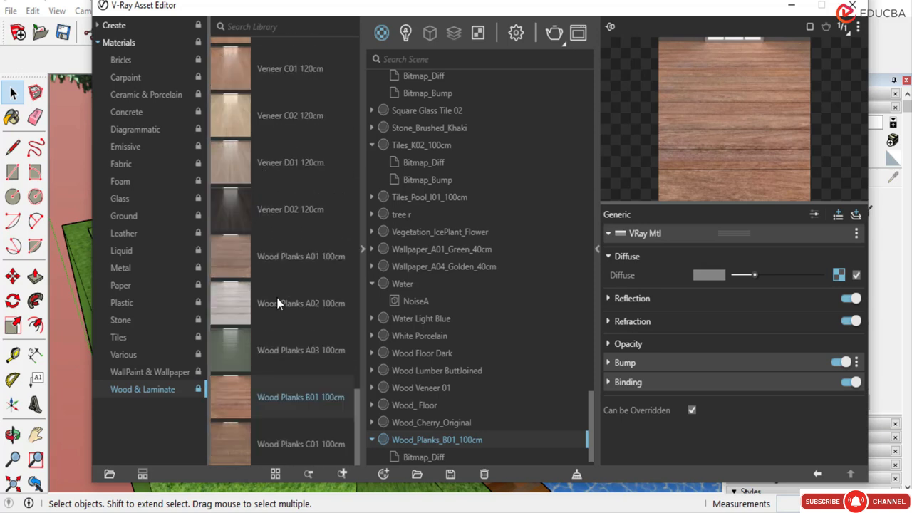
{"action": "scroll", "coordinate": [249, 207], "scroll_direction": "up", "scroll_amount": 3}
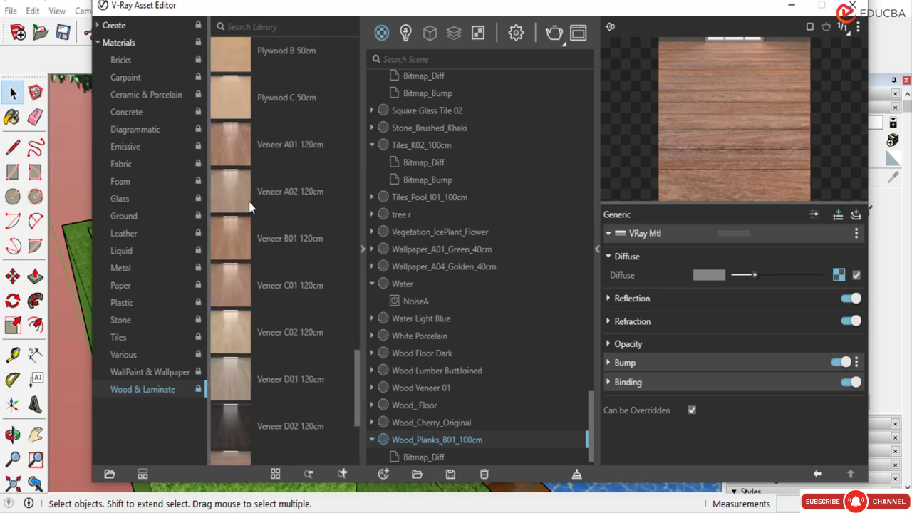
Try the Veneer A01 120cm library material on the deck by adding it to the scene and applying it to the selection.
{"action": "left_click", "coordinate": [235, 146]}
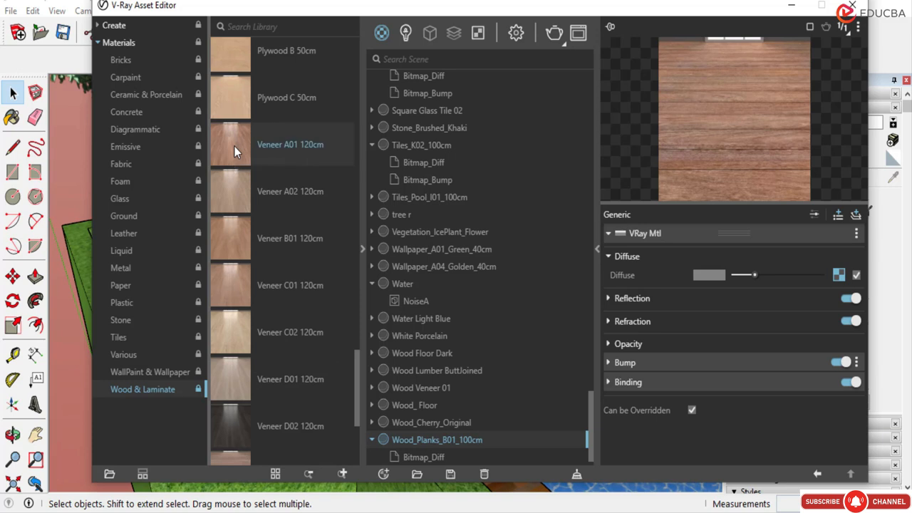
{"action": "left_click_drag", "start_coordinate": [235, 146], "coordinate": [458, 319]}
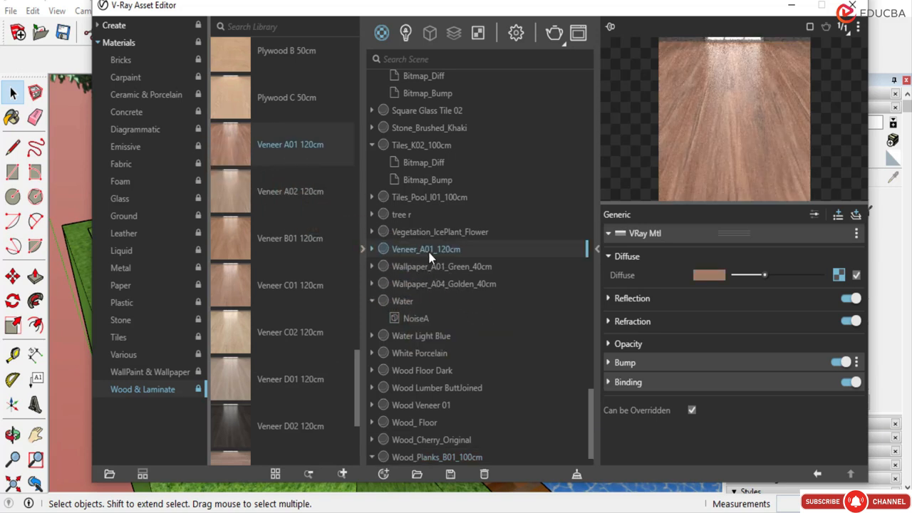
{"action": "right_click", "coordinate": [429, 256]}
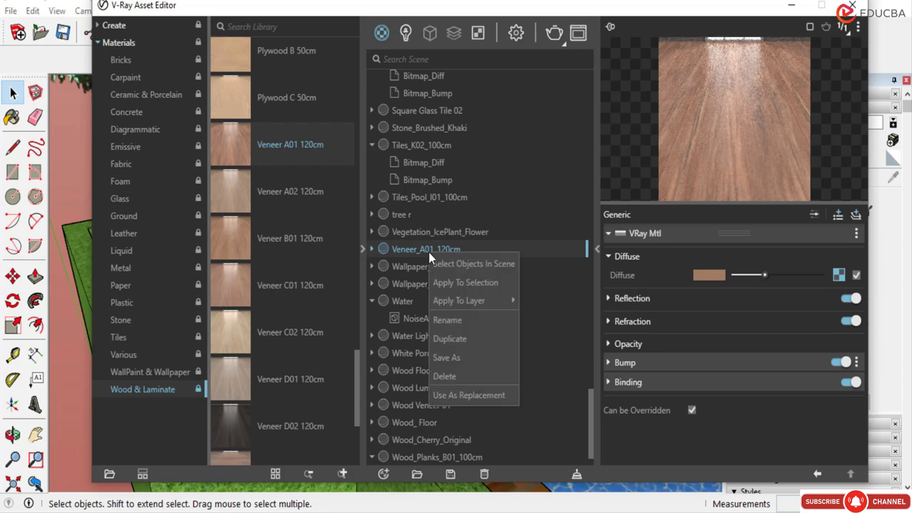
{"action": "left_click", "coordinate": [472, 285]}
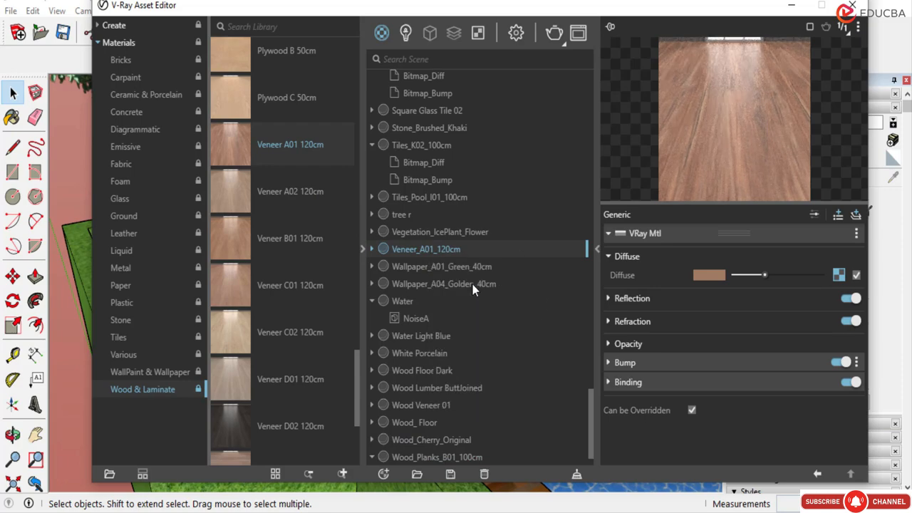
{"action": "left_click", "coordinate": [792, 6]}
Examine the veneer texture on the deck up close and in the context of the surrounding garden.
{"action": "scroll", "coordinate": [445, 250], "scroll_direction": "up", "scroll_amount": 2}
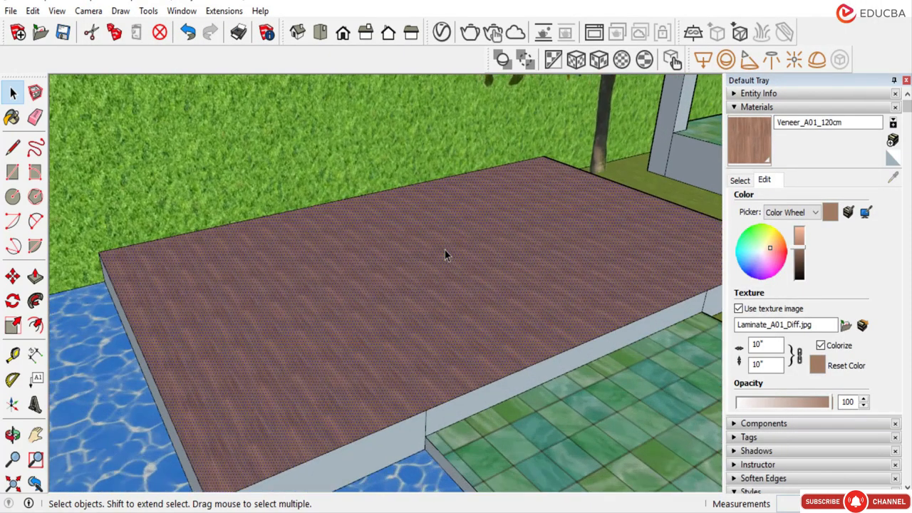
{"action": "scroll", "coordinate": [366, 225], "scroll_direction": "down", "scroll_amount": 3}
{"action": "scroll", "coordinate": [350, 263], "scroll_direction": "down", "scroll_amount": 3}
{"action": "scroll", "coordinate": [349, 263], "scroll_direction": "down", "scroll_amount": 2}
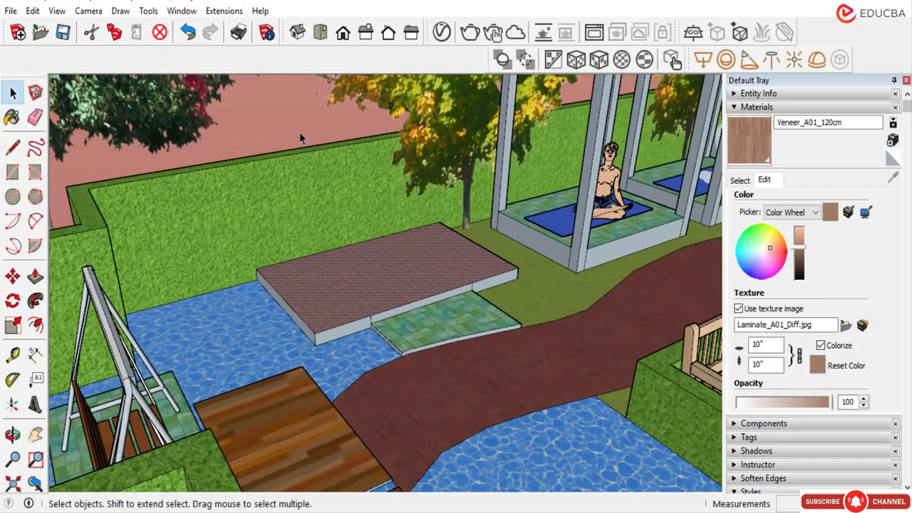
{"action": "scroll", "coordinate": [376, 289], "scroll_direction": "up", "scroll_amount": 10}
{"action": "scroll", "coordinate": [382, 239], "scroll_direction": "down", "scroll_amount": 5}
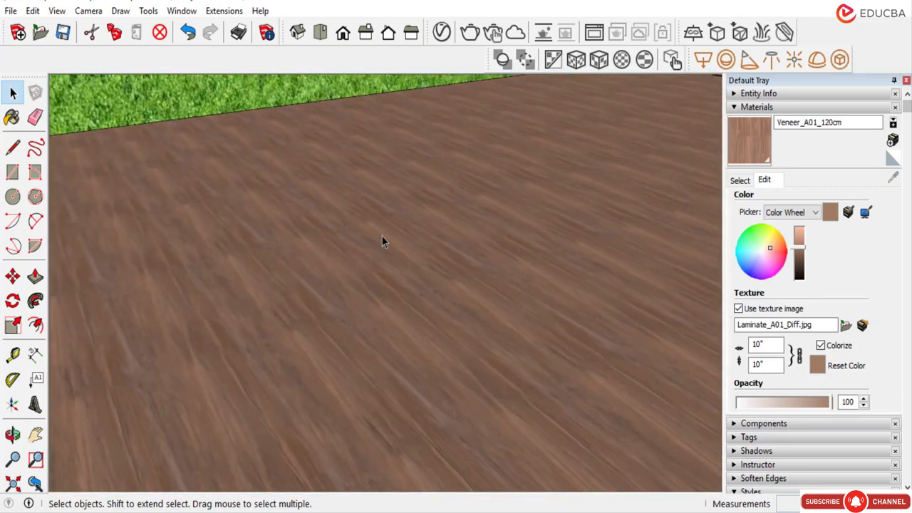
{"action": "scroll", "coordinate": [298, 340], "scroll_direction": "up", "scroll_amount": 2}
{"action": "scroll", "coordinate": [418, 234], "scroll_direction": "down", "scroll_amount": 5}
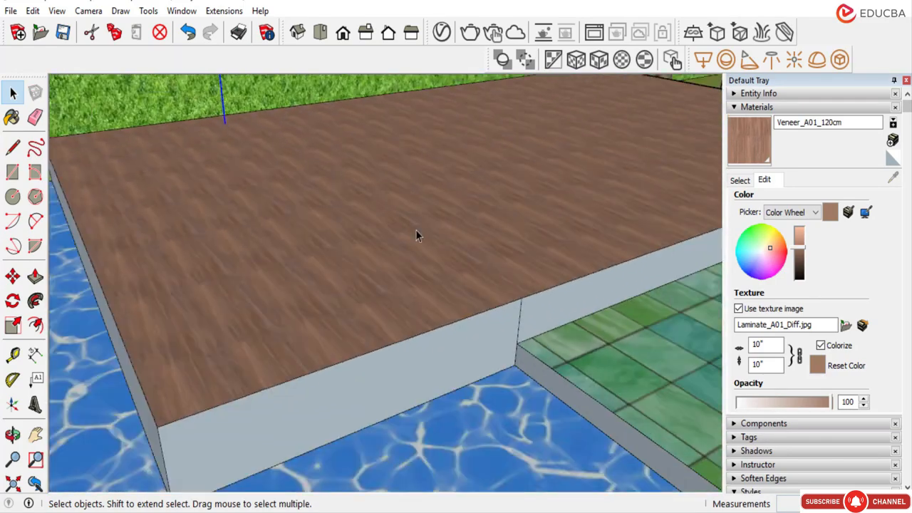
{"action": "scroll", "coordinate": [525, 139], "scroll_direction": "up", "scroll_amount": 5}
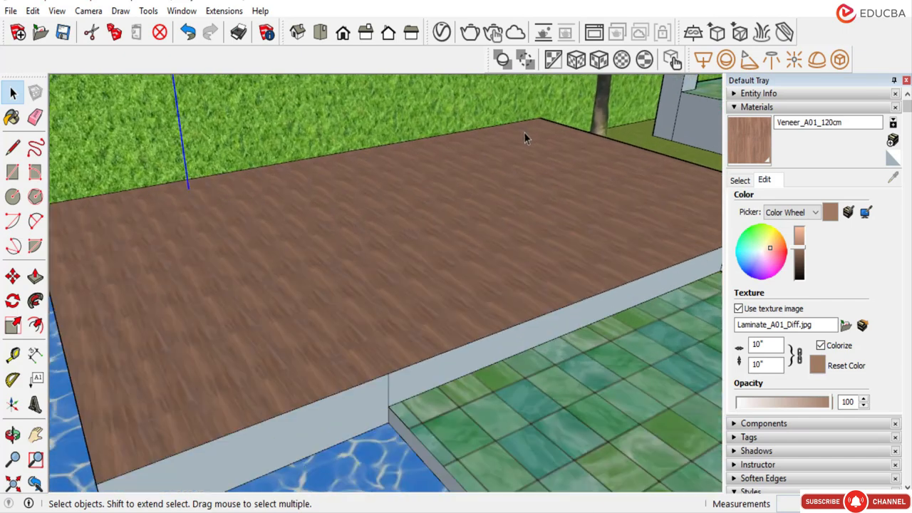
Try a texture size of 24 inches for the deck's veneer material.
{"action": "left_click", "coordinate": [484, 232]}
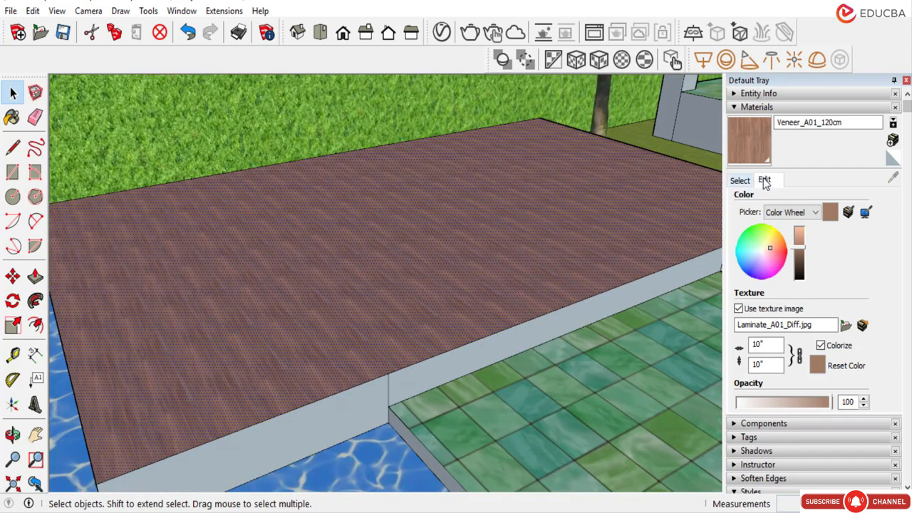
{"action": "double_click", "coordinate": [758, 345]}
{"action": "type", "text": "15"}
{"action": "key", "text": "Return"}
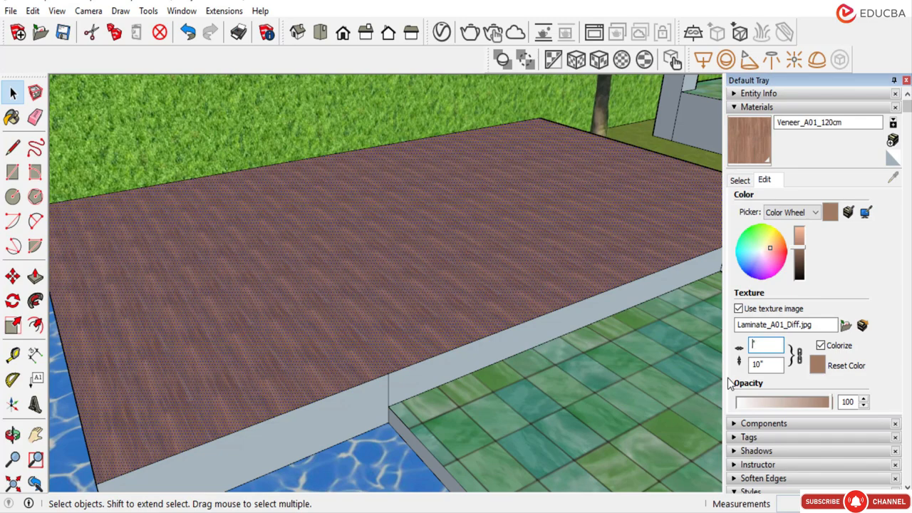
{"action": "type", "text": "24"}
{"action": "key", "text": "Return"}
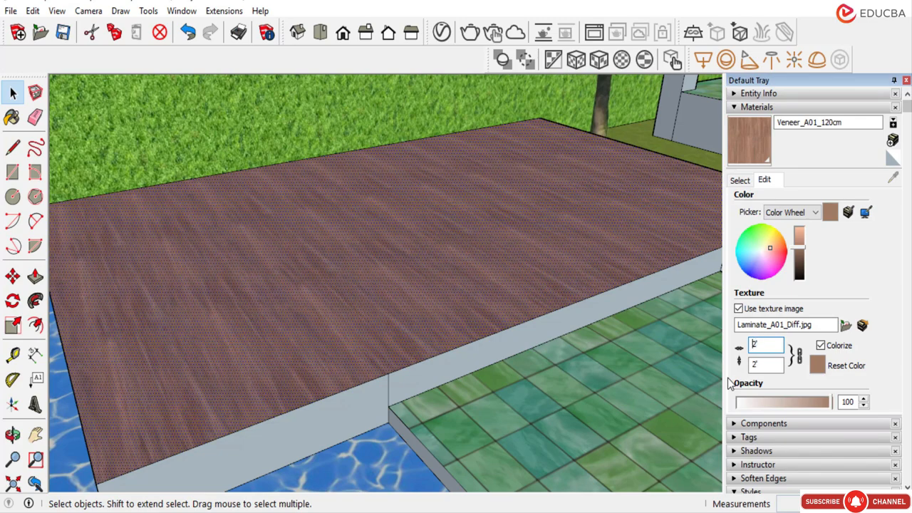
Undo the veneer's texture resizing and its application, bringing the wood planks back onto the deck.
{"action": "scroll", "coordinate": [391, 320], "scroll_direction": "down", "scroll_amount": 3}
{"action": "scroll", "coordinate": [410, 345], "scroll_direction": "up", "scroll_amount": 6}
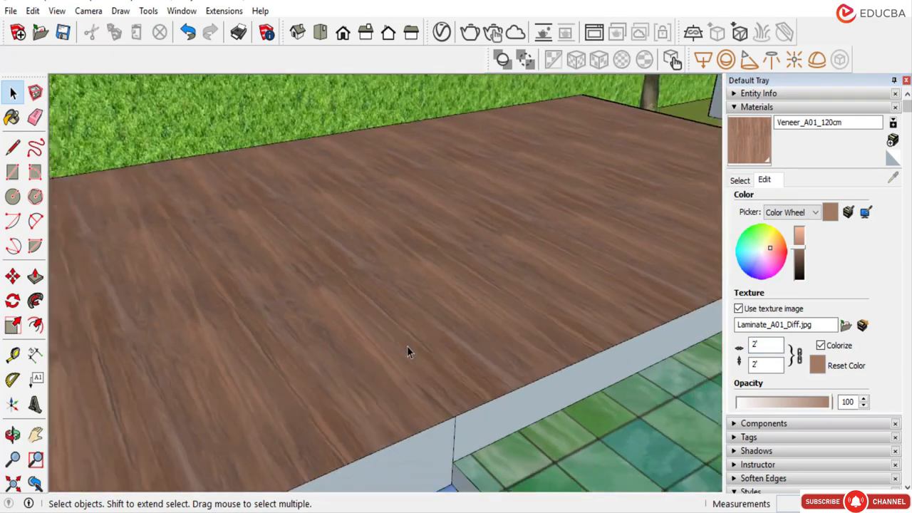
{"action": "scroll", "coordinate": [406, 345], "scroll_direction": "down", "scroll_amount": 5}
{"action": "middle_click_drag", "start_coordinate": [452, 311], "coordinate": [470, 299]}
{"action": "scroll", "coordinate": [467, 268], "scroll_direction": "down", "scroll_amount": 6}
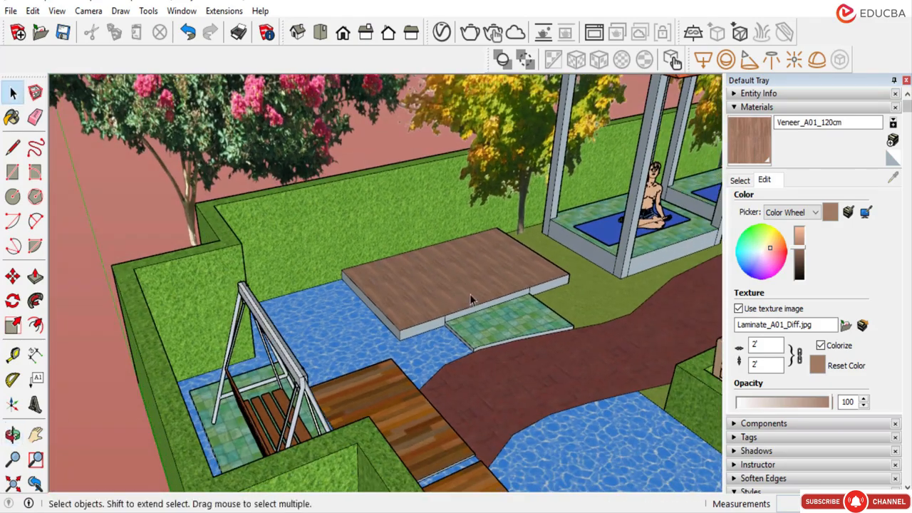
{"action": "scroll", "coordinate": [470, 300], "scroll_direction": "up", "scroll_amount": 2}
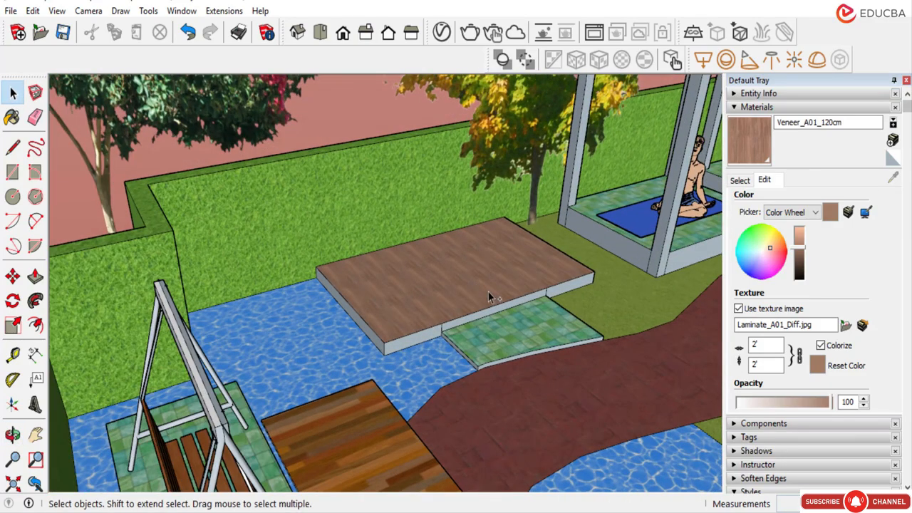
{"action": "scroll", "coordinate": [426, 305], "scroll_direction": "up", "scroll_amount": 5}
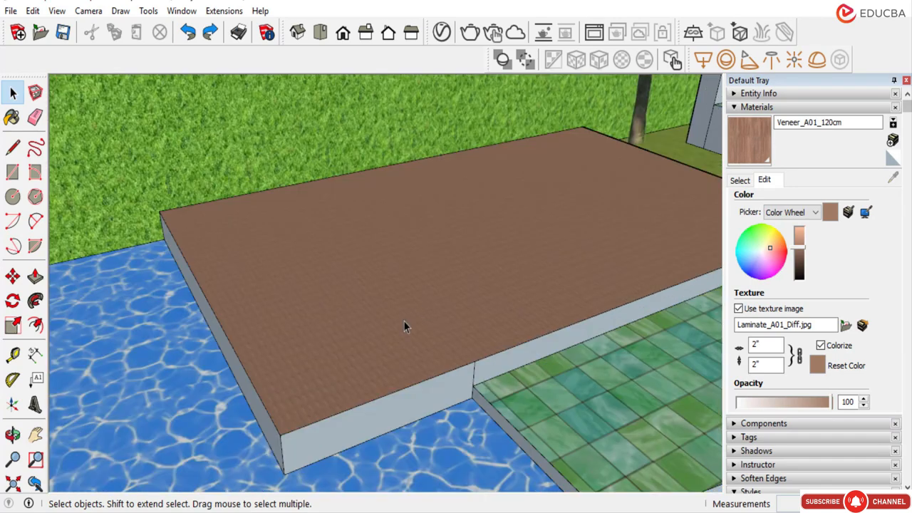
{"action": "scroll", "coordinate": [332, 387], "scroll_direction": "up", "scroll_amount": 8}
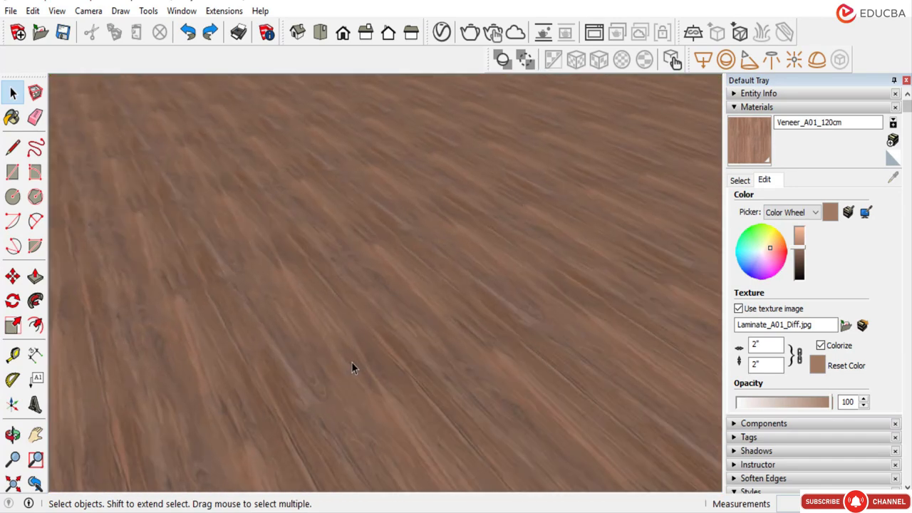
{"action": "scroll", "coordinate": [368, 313], "scroll_direction": "down", "scroll_amount": 4}
{"action": "scroll", "coordinate": [368, 313], "scroll_direction": "down", "scroll_amount": 10}
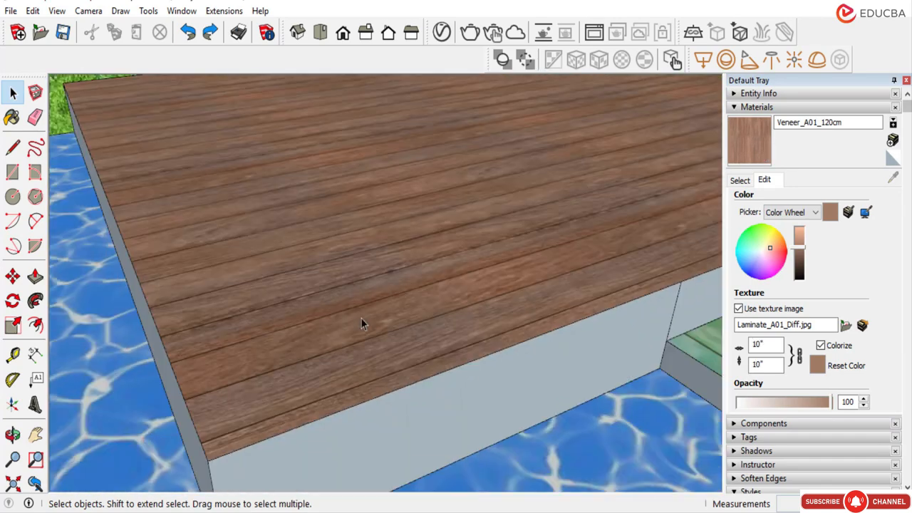
{"action": "scroll", "coordinate": [415, 325], "scroll_direction": "up", "scroll_amount": 2}
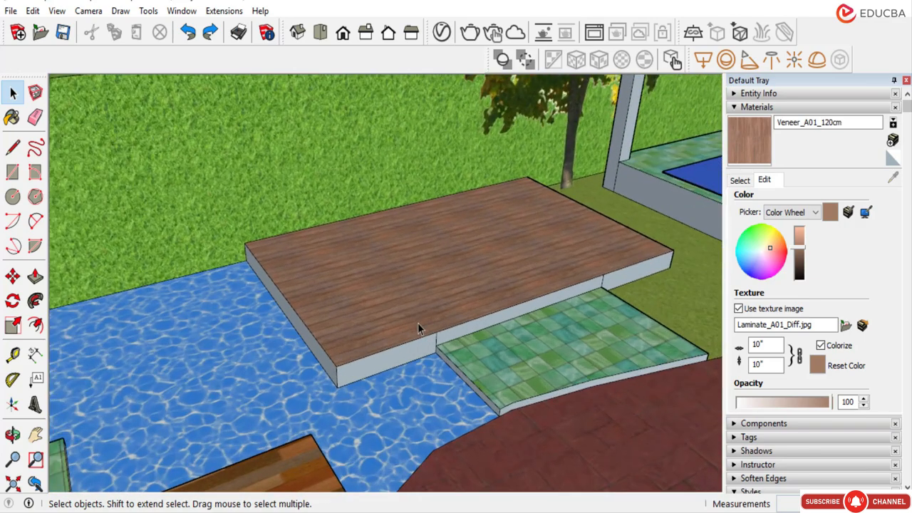
Set the texture size to 2 feet in the material's texture settings.
{"action": "left_click", "coordinate": [752, 345]}
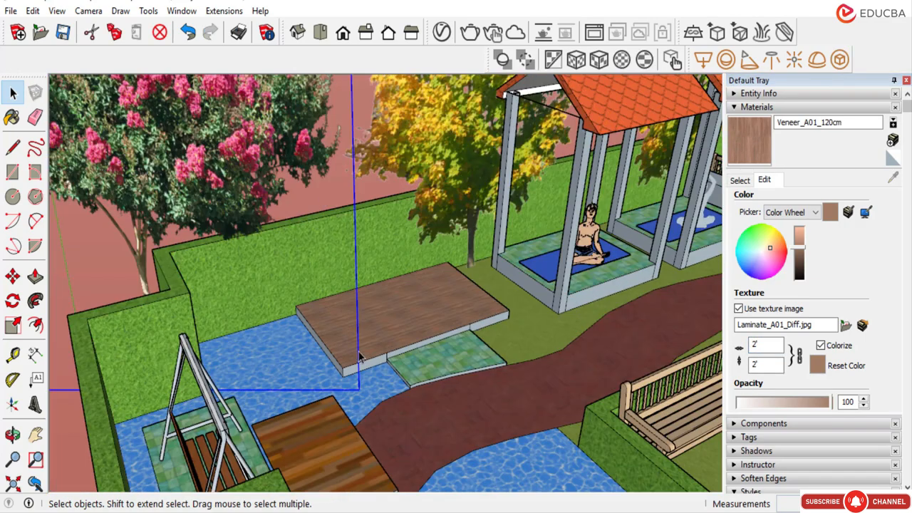
{"action": "scroll", "coordinate": [384, 349], "scroll_direction": "up", "scroll_amount": 5}
{"action": "scroll", "coordinate": [384, 350], "scroll_direction": "down", "scroll_amount": 5}
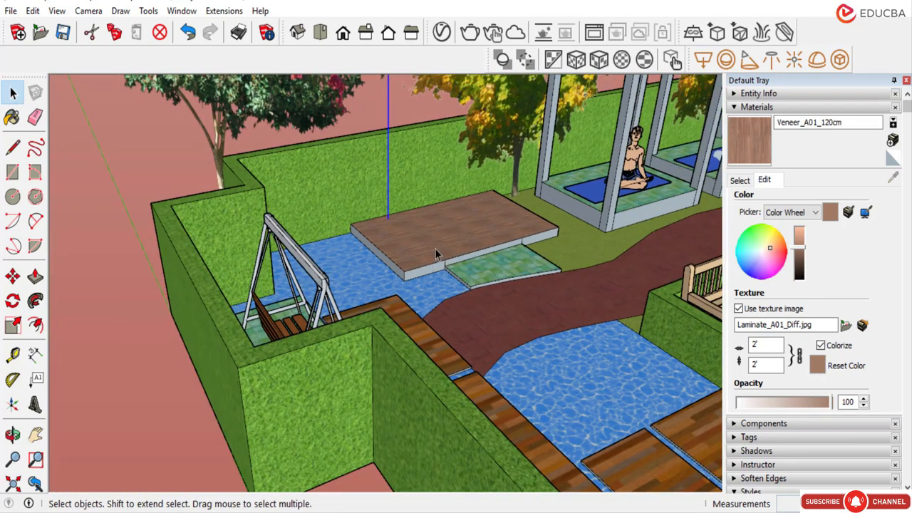
Try the wood planks material sampled from the deck on the walkway section beside the swing.
{"action": "left_click", "coordinate": [436, 250]}
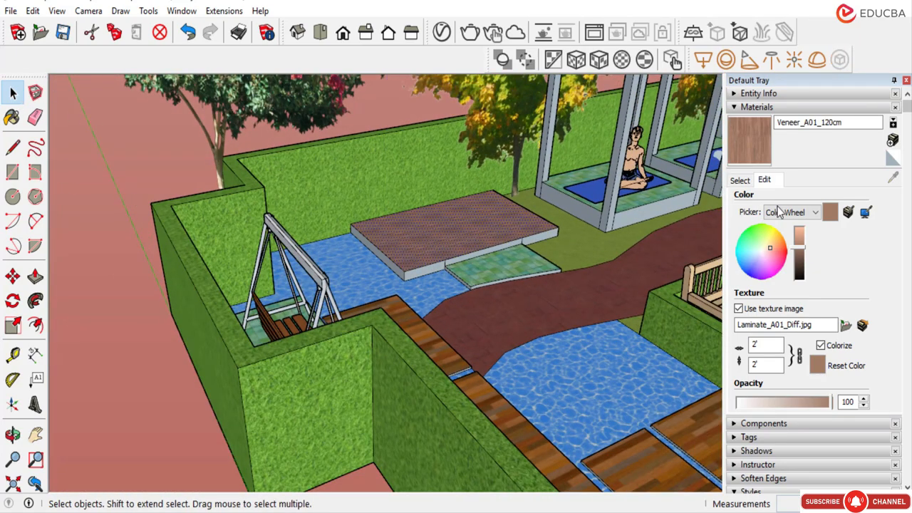
{"action": "left_click", "coordinate": [740, 180]}
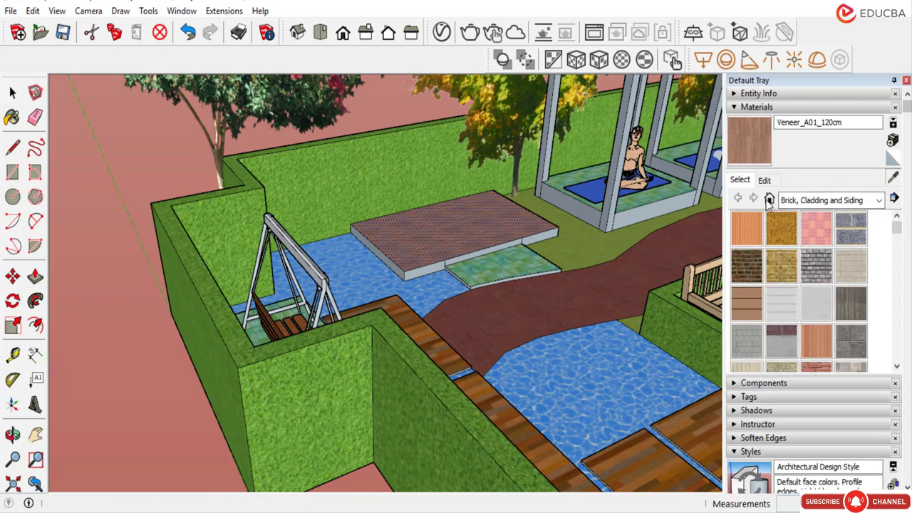
{"action": "scroll", "coordinate": [464, 267], "scroll_direction": "up", "scroll_amount": 10}
{"action": "left_click", "coordinate": [407, 382], "text": "alt"}
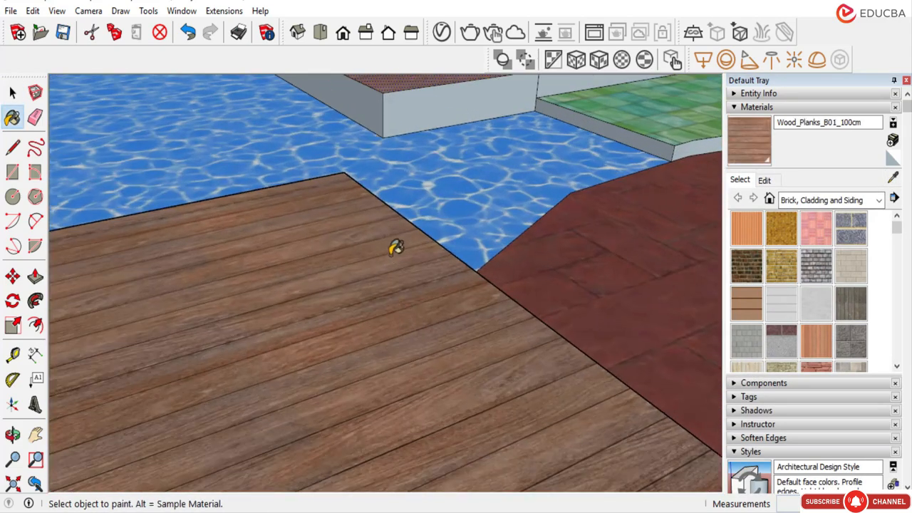
{"action": "middle_click_drag", "start_coordinate": [395, 247], "coordinate": [448, 210]}
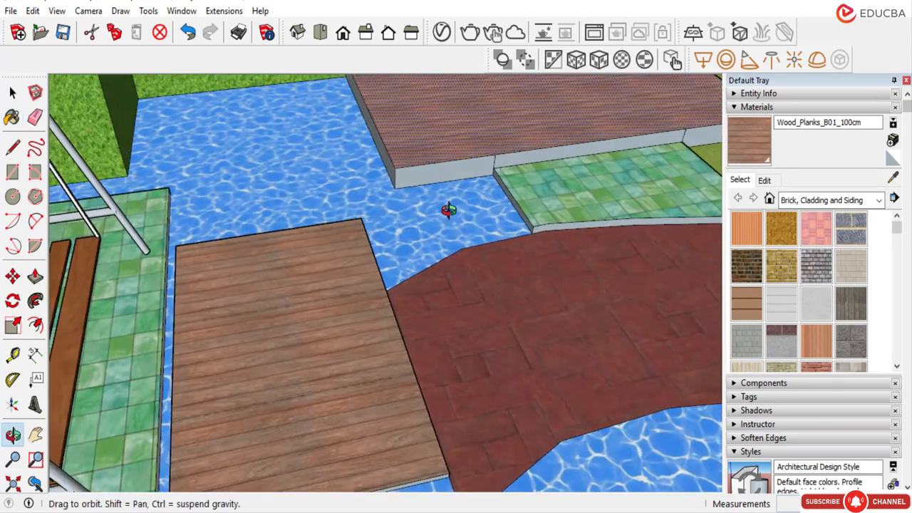
{"action": "scroll", "coordinate": [354, 247], "scroll_direction": "down", "scroll_amount": 4}
{"action": "scroll", "coordinate": [363, 326], "scroll_direction": "up", "scroll_amount": 3}
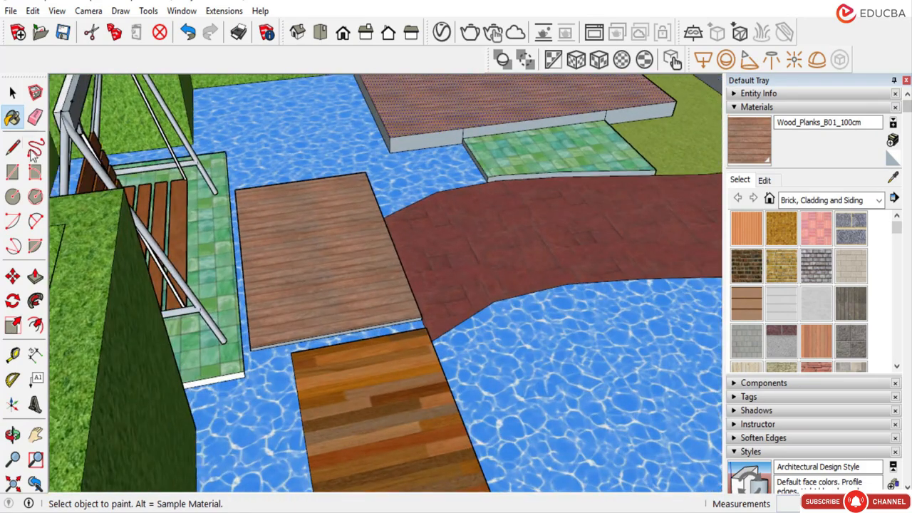
Undo the wood planks paint on the walkway section beside the swing.
{"action": "left_click", "coordinate": [12, 93]}
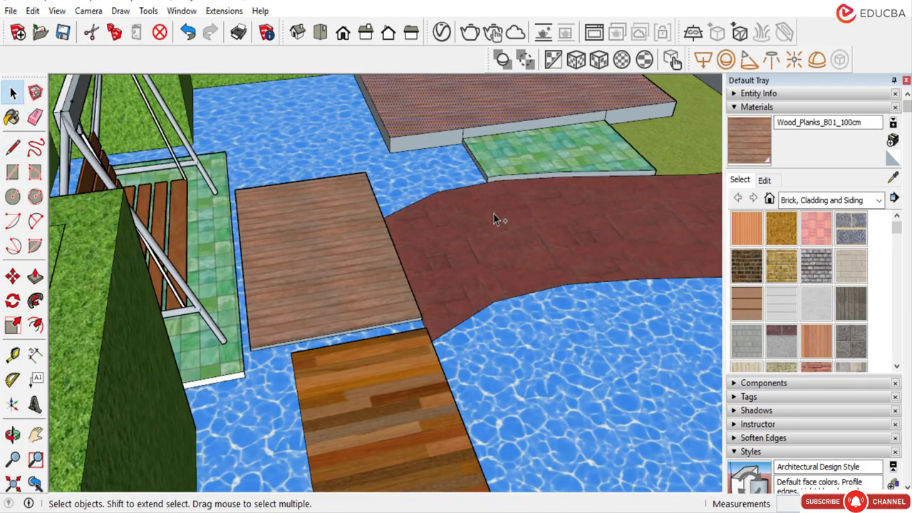
{"action": "key", "text": "ctrl+z"}
{"action": "mouse_move", "coordinate": [493, 213]}
{"action": "middle_mouse_down"}
{"action": "mouse_move", "coordinate": [517, 233]}
{"action": "mouse_move", "coordinate": [234, 115]}
{"action": "middle_mouse_up"}
{"action": "scroll", "coordinate": [360, 241], "scroll_direction": "down", "scroll_amount": 3}
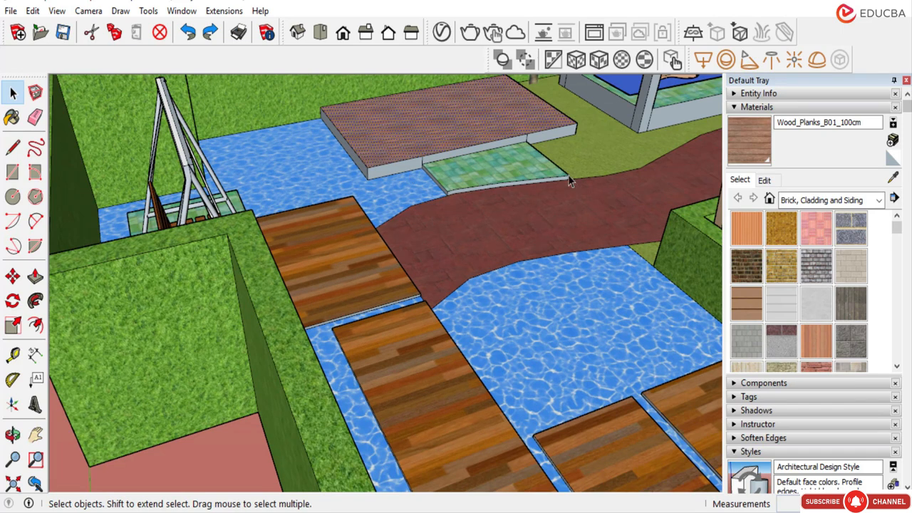
Paint all four walkway sections over the water with the Wood_Planks_B01_100cm material and clear the selection.
{"action": "left_click", "coordinate": [740, 180]}
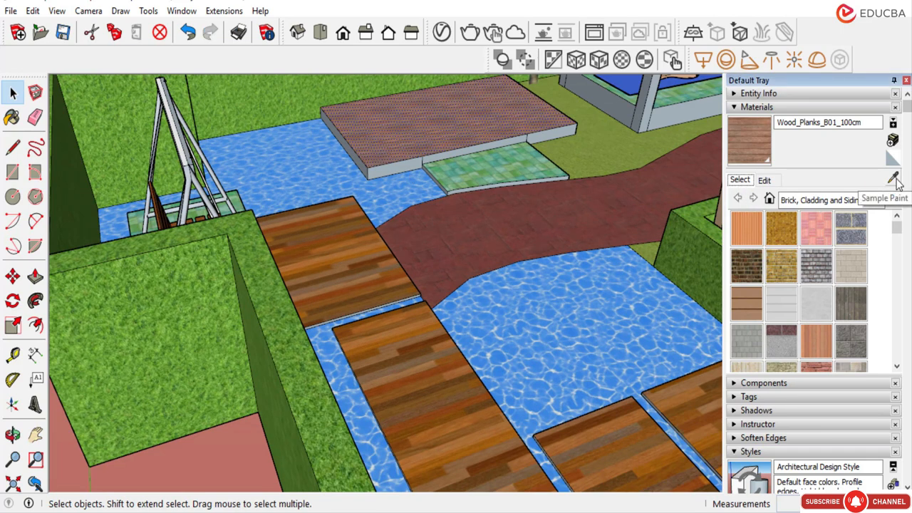
{"action": "left_click", "coordinate": [894, 178]}
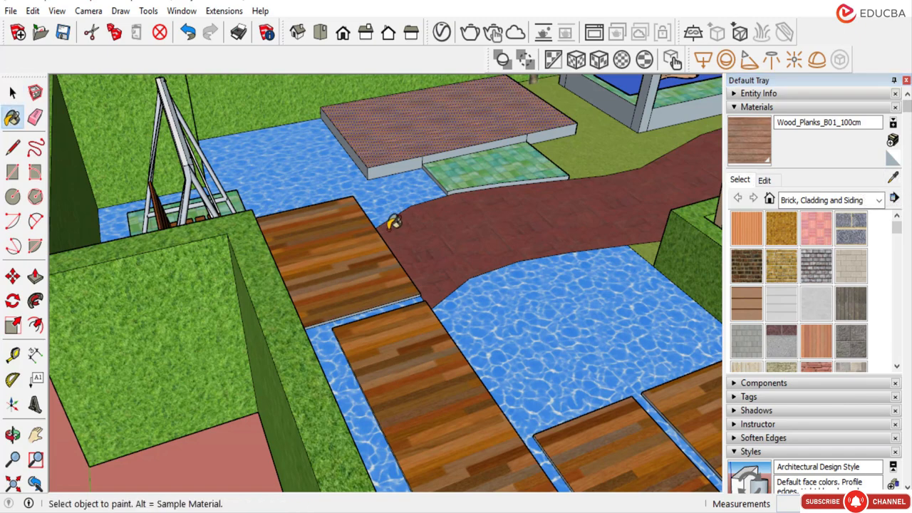
{"action": "left_click", "coordinate": [350, 227]}
{"action": "left_click", "coordinate": [418, 331]}
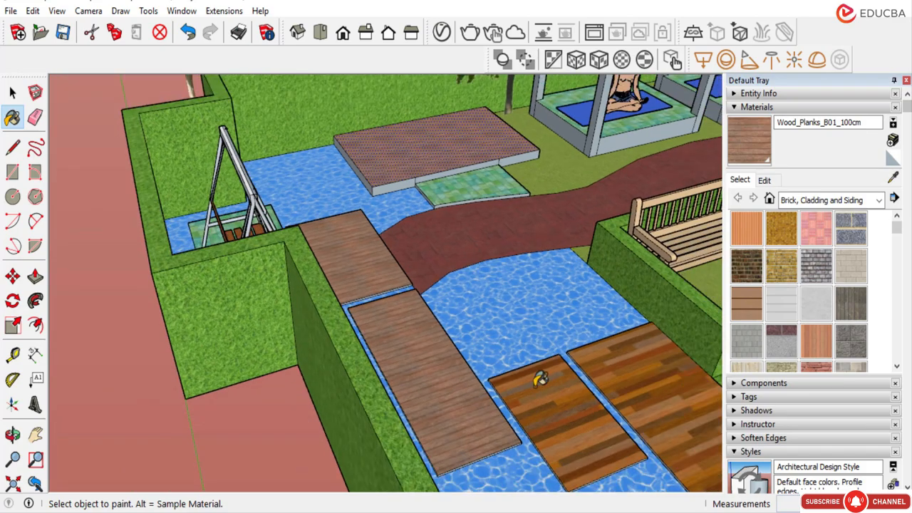
{"action": "left_click", "coordinate": [542, 378]}
{"action": "left_click", "coordinate": [608, 368]}
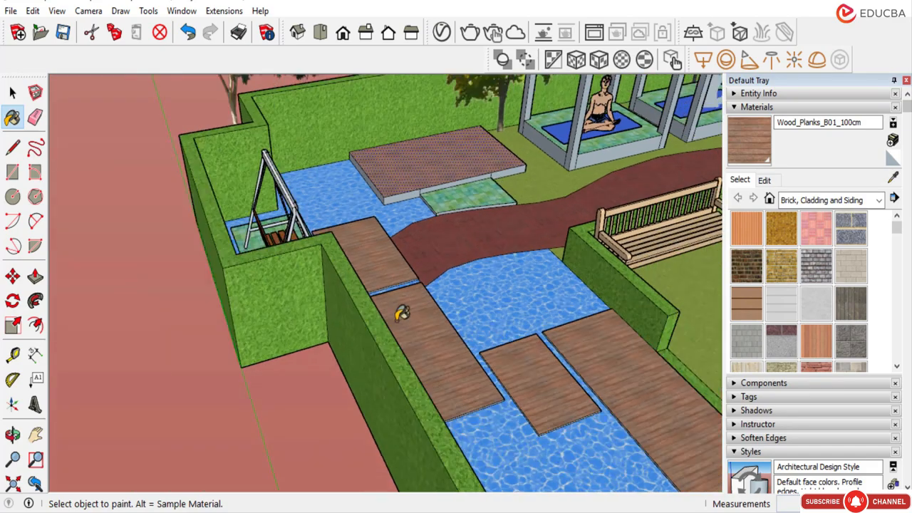
{"action": "middle_click_drag", "start_coordinate": [403, 313], "coordinate": [367, 246]}
{"action": "left_click", "coordinate": [12, 92]}
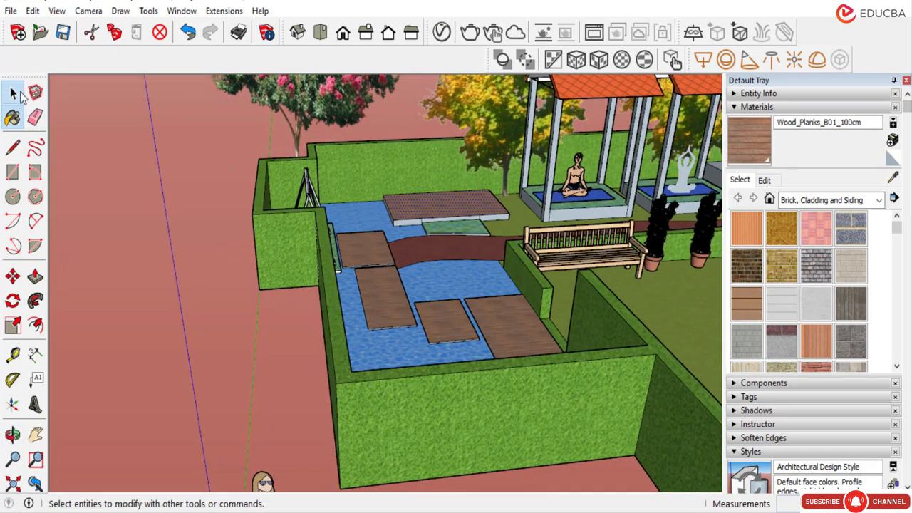
{"action": "left_click", "coordinate": [255, 272]}
Examine the wood planks on the deck and walkway and the stamped texture of the curved garden path.
{"action": "scroll", "coordinate": [407, 208], "scroll_direction": "up", "scroll_amount": 6}
{"action": "scroll", "coordinate": [407, 209], "scroll_direction": "down", "scroll_amount": 4}
{"action": "middle_click_drag", "start_coordinate": [370, 335], "coordinate": [424, 372]}
{"action": "scroll", "coordinate": [425, 371], "scroll_direction": "down", "scroll_amount": 2}
{"action": "middle_click_drag", "start_coordinate": [519, 307], "coordinate": [491, 349]}
{"action": "scroll", "coordinate": [277, 342], "scroll_direction": "up", "scroll_amount": 2}
{"action": "scroll", "coordinate": [264, 265], "scroll_direction": "down", "scroll_amount": 4}
{"action": "scroll", "coordinate": [222, 294], "scroll_direction": "up", "scroll_amount": 4}
{"action": "middle_click_drag", "start_coordinate": [243, 293], "coordinate": [381, 321]}
{"action": "scroll", "coordinate": [359, 310], "scroll_direction": "up", "scroll_amount": 5}
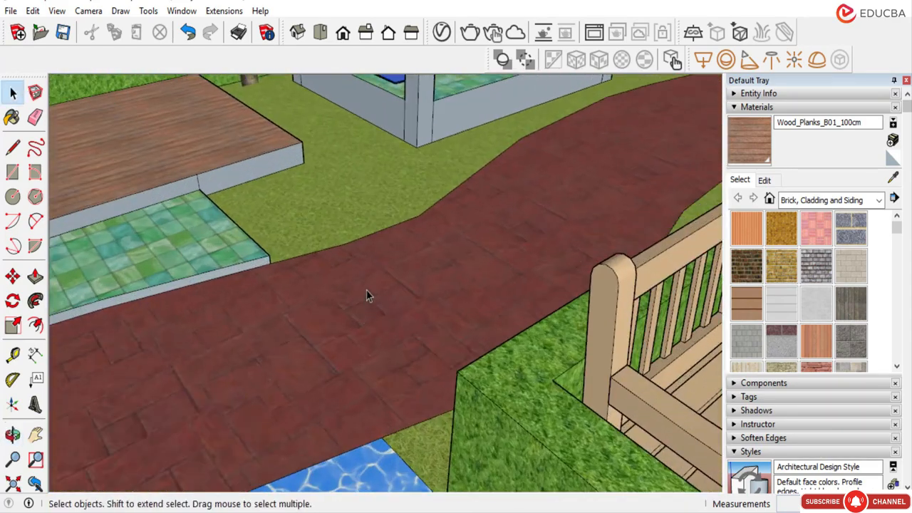
{"action": "scroll", "coordinate": [371, 294], "scroll_direction": "up", "scroll_amount": 4}
{"action": "scroll", "coordinate": [389, 280], "scroll_direction": "down", "scroll_amount": 4}
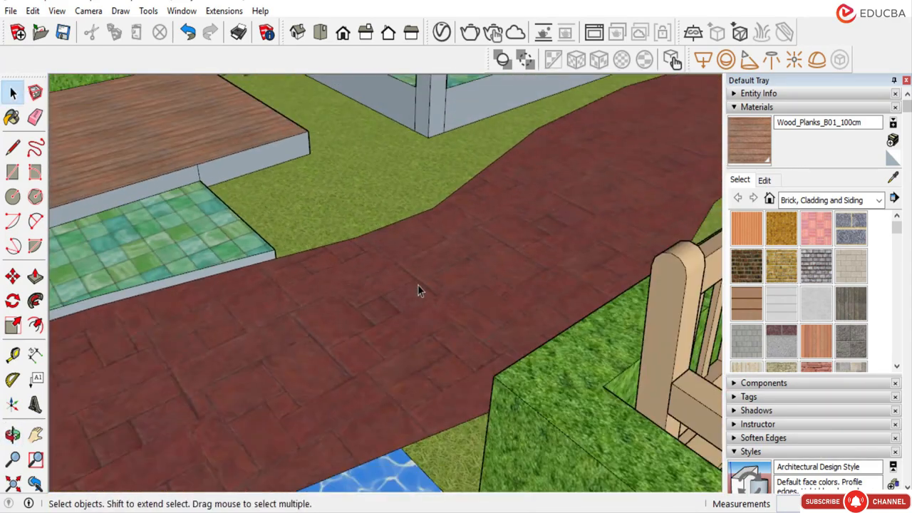
{"action": "scroll", "coordinate": [417, 284], "scroll_direction": "down", "scroll_amount": 3}
{"action": "scroll", "coordinate": [425, 287], "scroll_direction": "down", "scroll_amount": 3}
{"action": "middle_click_drag", "start_coordinate": [424, 289], "coordinate": [464, 282]}
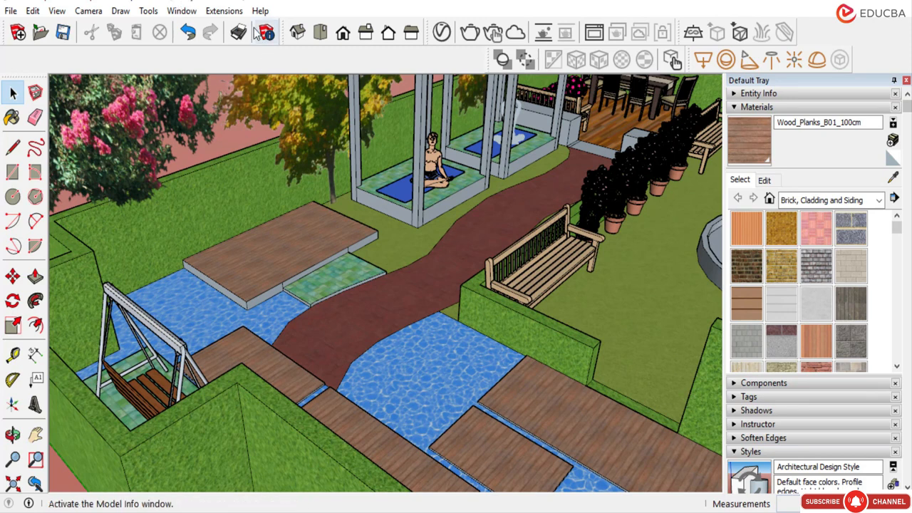
Add the Granite D 80cm material from the V-Ray library's Stone category to the scene materials.
{"action": "left_click", "coordinate": [222, 12]}
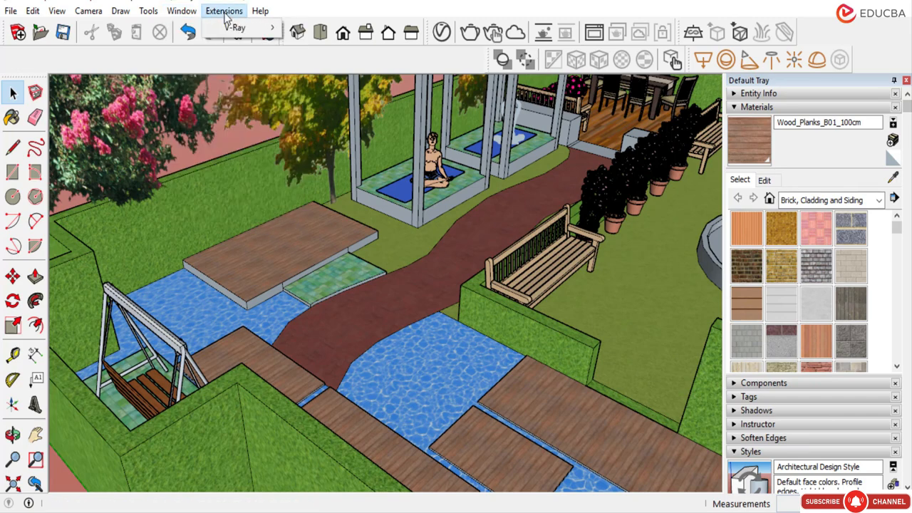
{"action": "left_click", "coordinate": [442, 35]}
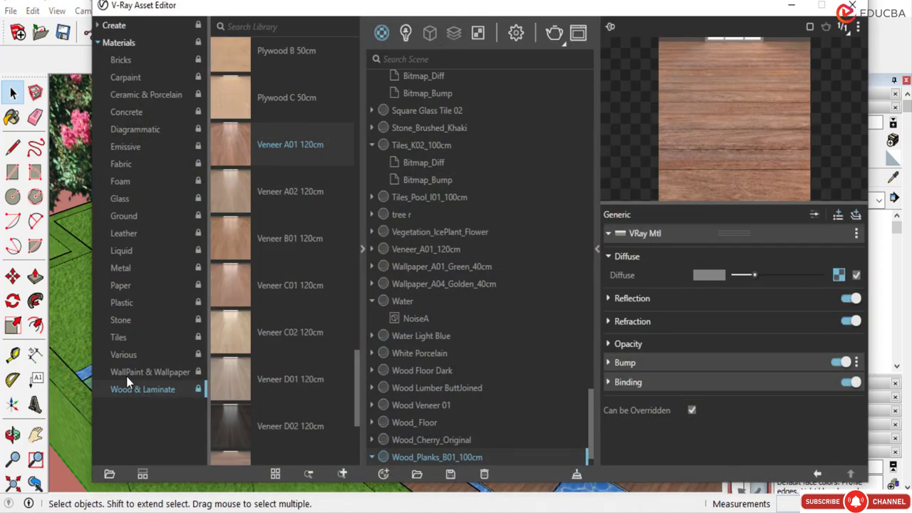
{"action": "left_click", "coordinate": [123, 341]}
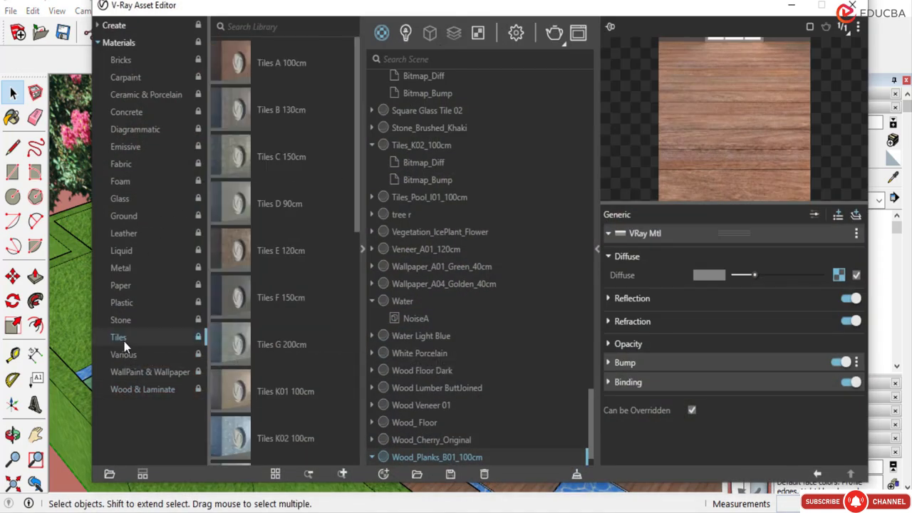
{"action": "left_click", "coordinate": [120, 60]}
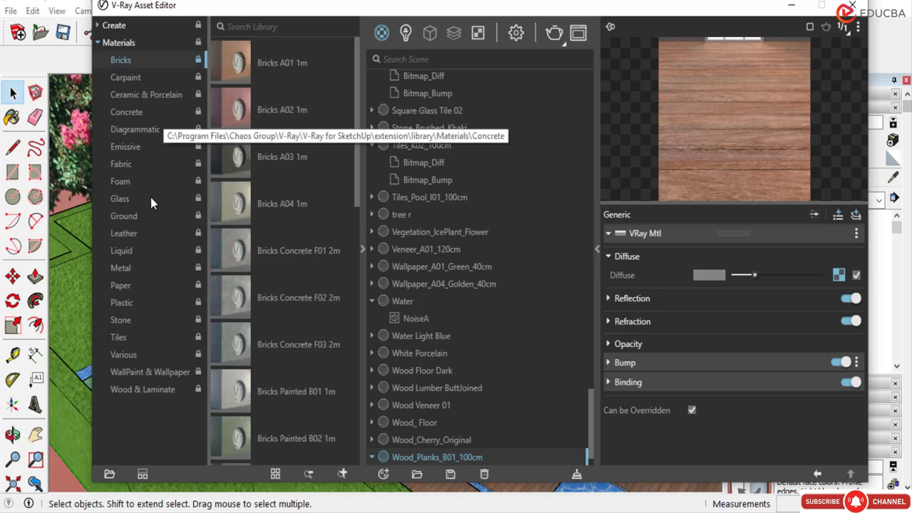
{"action": "left_click", "coordinate": [122, 355]}
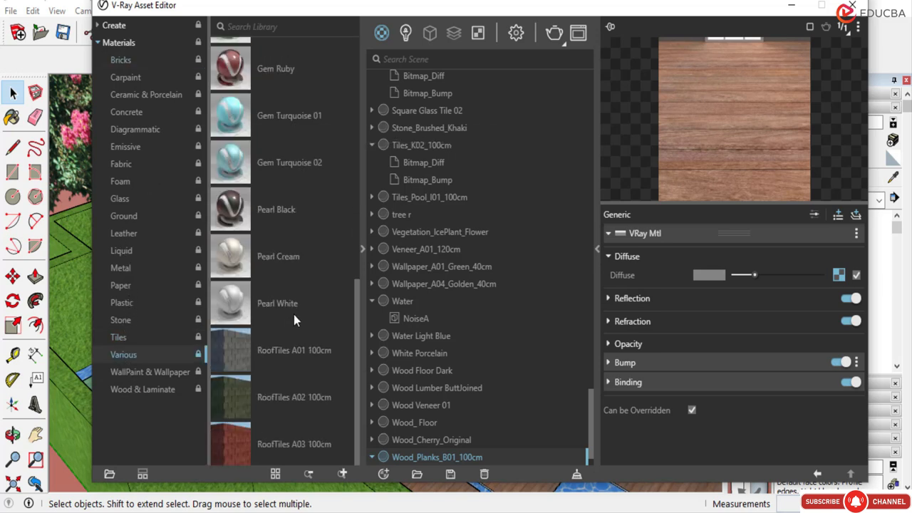
{"action": "scroll", "coordinate": [288, 316], "scroll_direction": "up", "scroll_amount": 10}
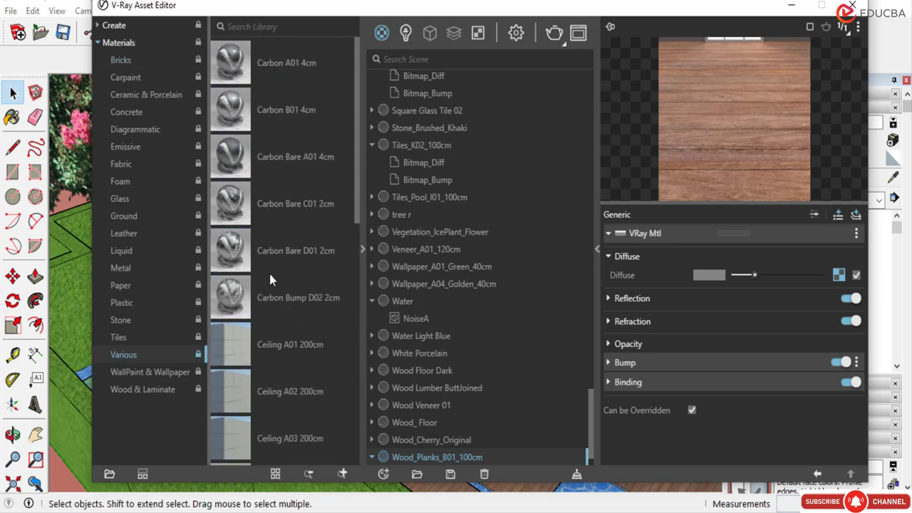
{"action": "left_click", "coordinate": [120, 320]}
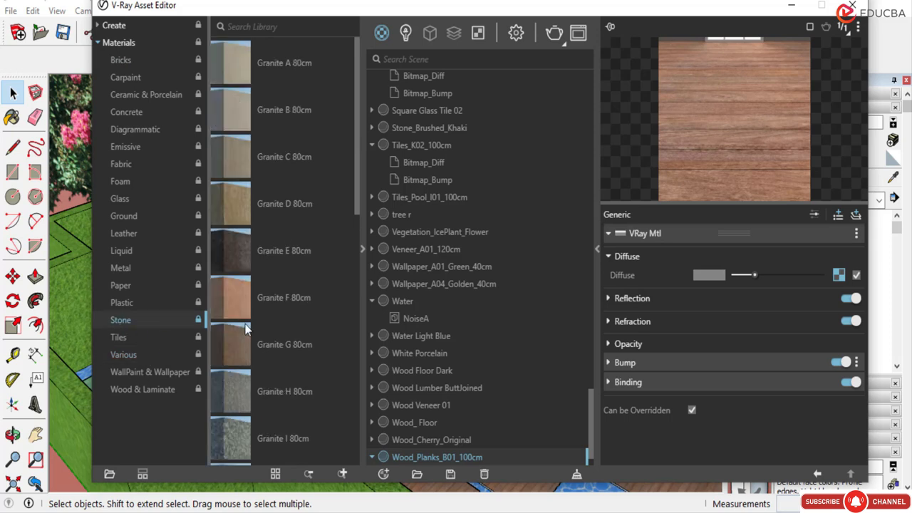
{"action": "scroll", "coordinate": [253, 321], "scroll_direction": "down", "scroll_amount": 10}
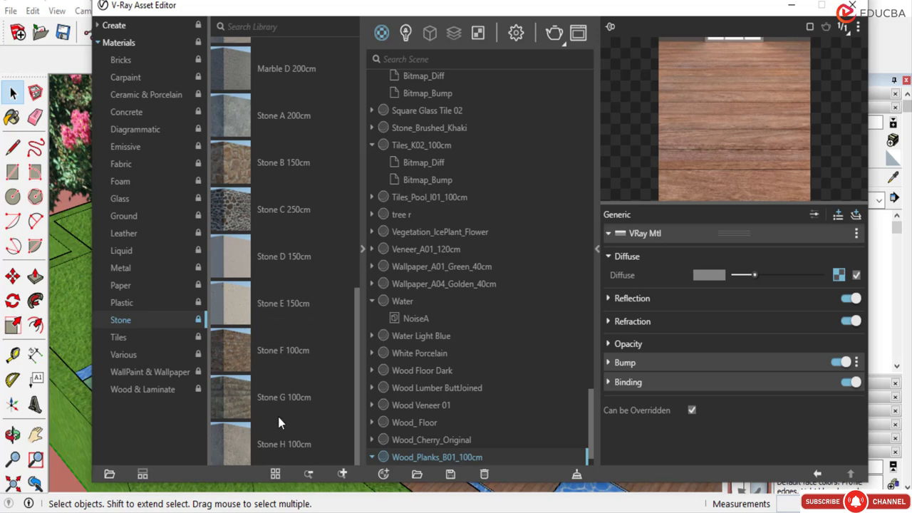
{"action": "scroll", "coordinate": [267, 409], "scroll_direction": "up", "scroll_amount": 8}
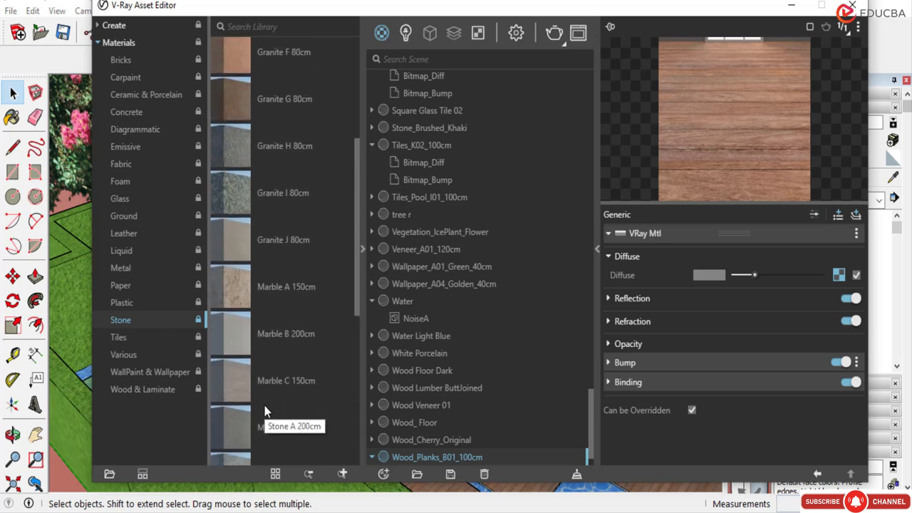
{"action": "scroll", "coordinate": [264, 405], "scroll_direction": "up", "scroll_amount": 5}
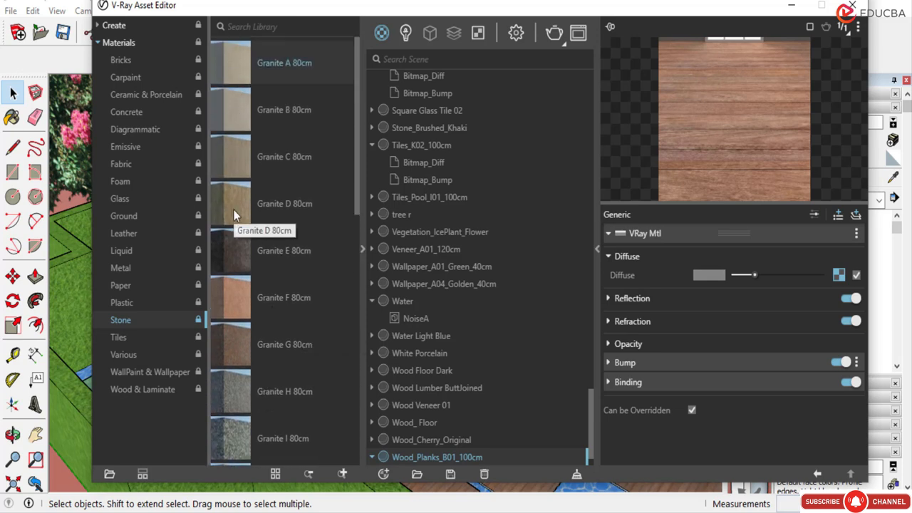
{"action": "left_click_drag", "start_coordinate": [237, 211], "coordinate": [461, 354]}
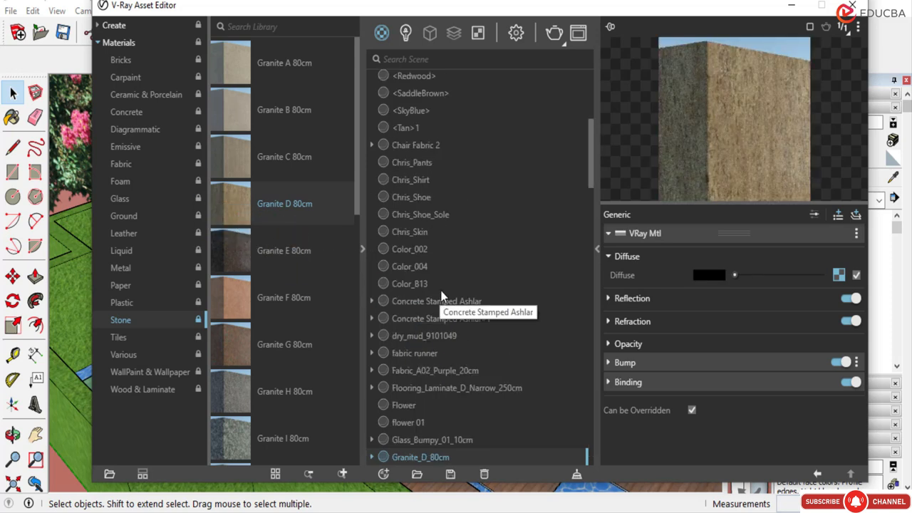
Add the Soil A01 200cm material from the V-Ray library's Ground category to the scene materials.
{"action": "left_click", "coordinate": [132, 338]}
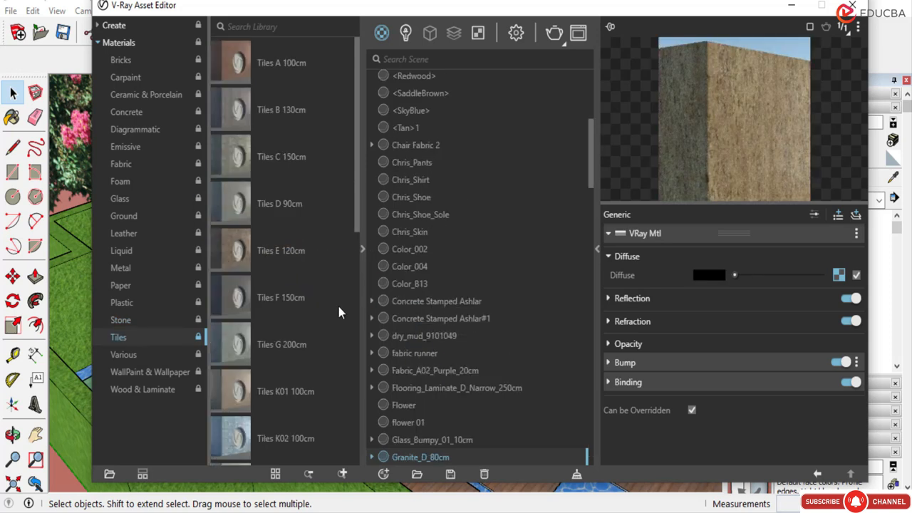
{"action": "scroll", "coordinate": [263, 337], "scroll_direction": "down", "scroll_amount": 7}
{"action": "scroll", "coordinate": [263, 341], "scroll_direction": "up", "scroll_amount": 3}
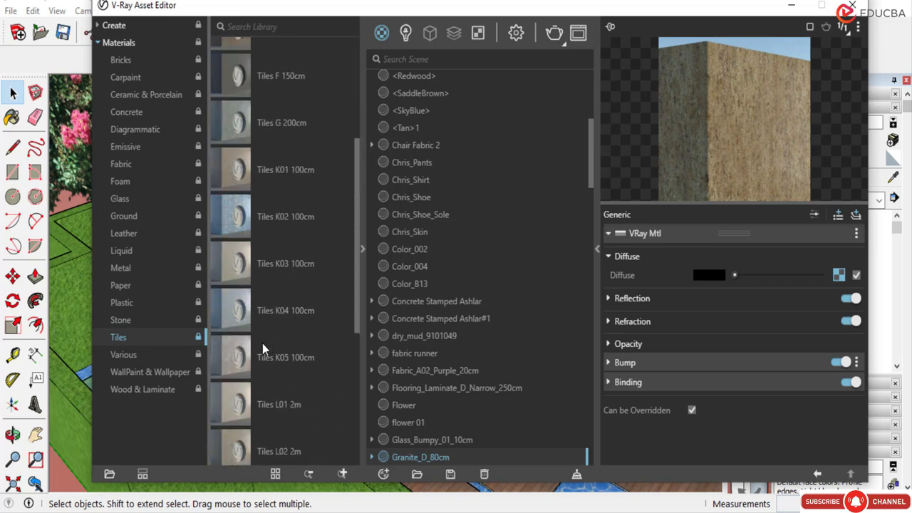
{"action": "scroll", "coordinate": [262, 343], "scroll_direction": "up", "scroll_amount": 2}
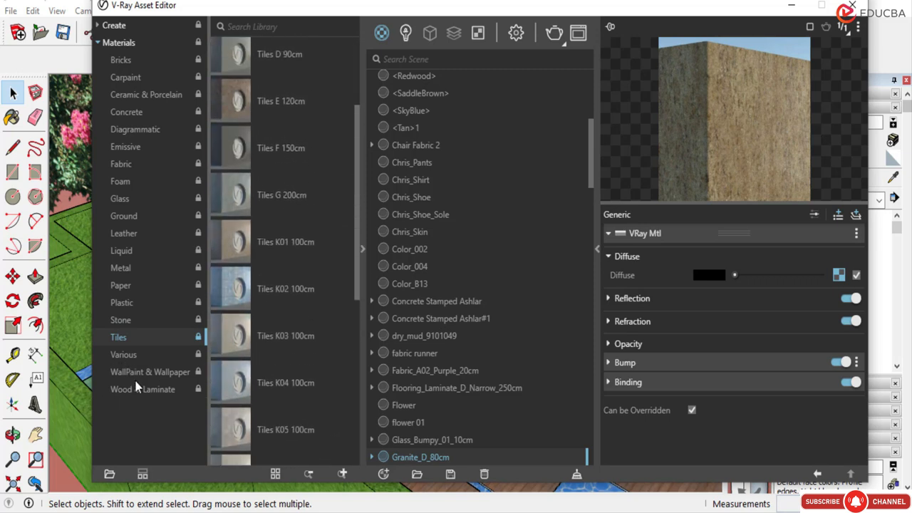
{"action": "left_click", "coordinate": [133, 217]}
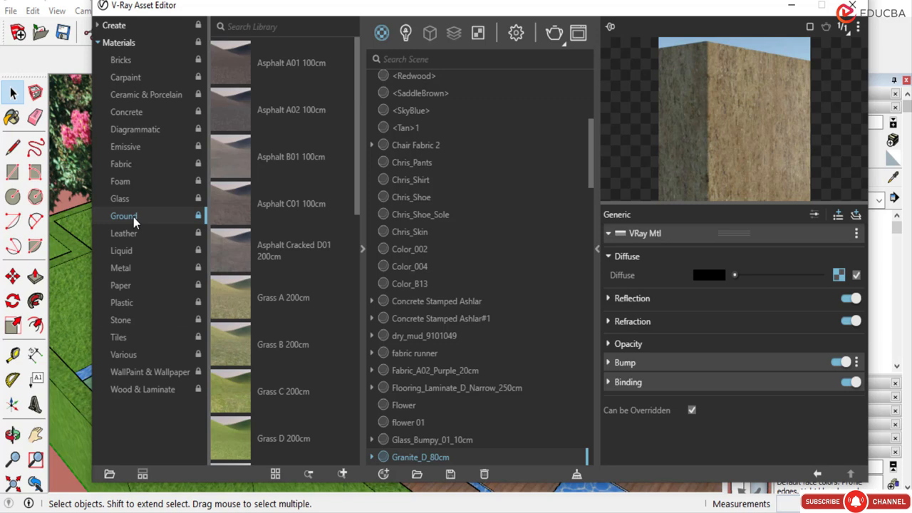
{"action": "scroll", "coordinate": [270, 204], "scroll_direction": "down", "scroll_amount": 5}
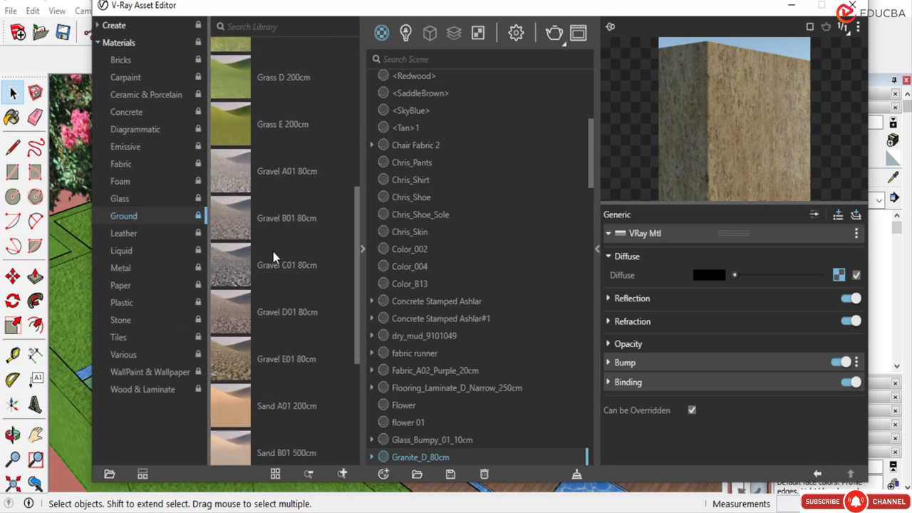
{"action": "scroll", "coordinate": [273, 250], "scroll_direction": "down", "scroll_amount": 3}
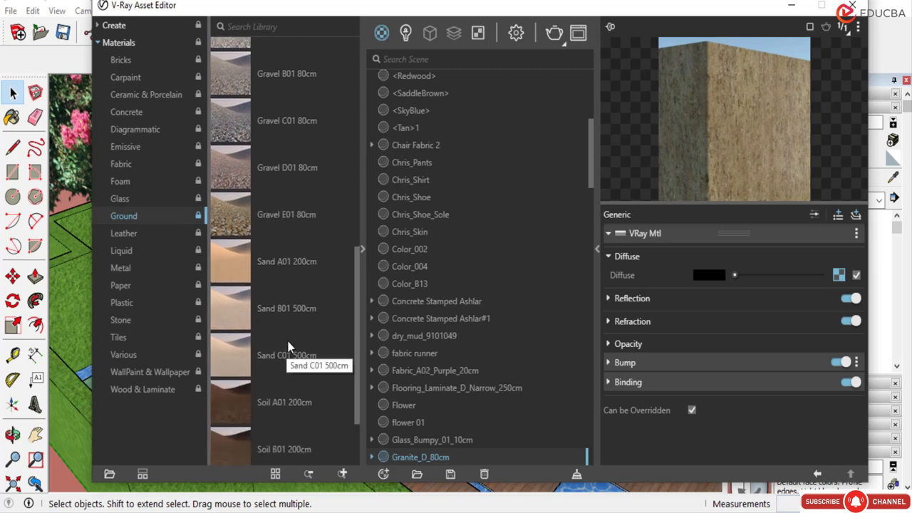
{"action": "scroll", "coordinate": [292, 349], "scroll_direction": "down", "scroll_amount": 2}
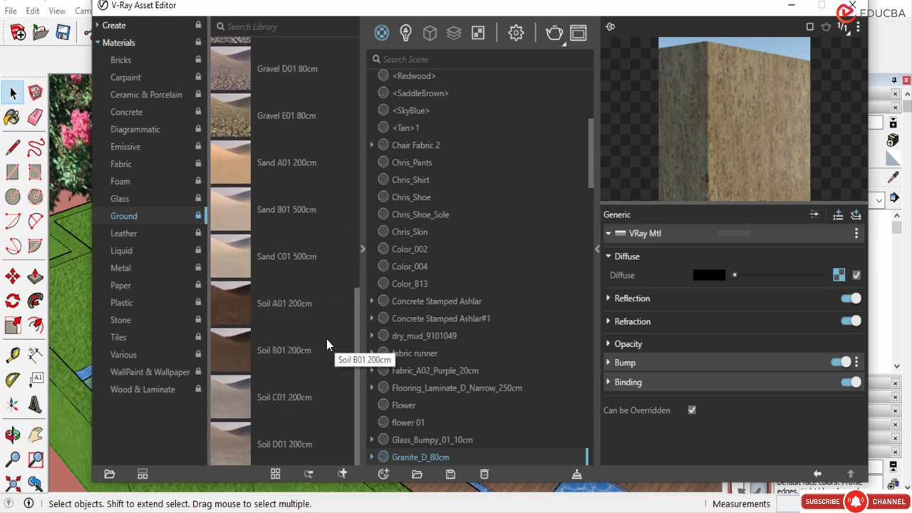
{"action": "left_click", "coordinate": [233, 305]}
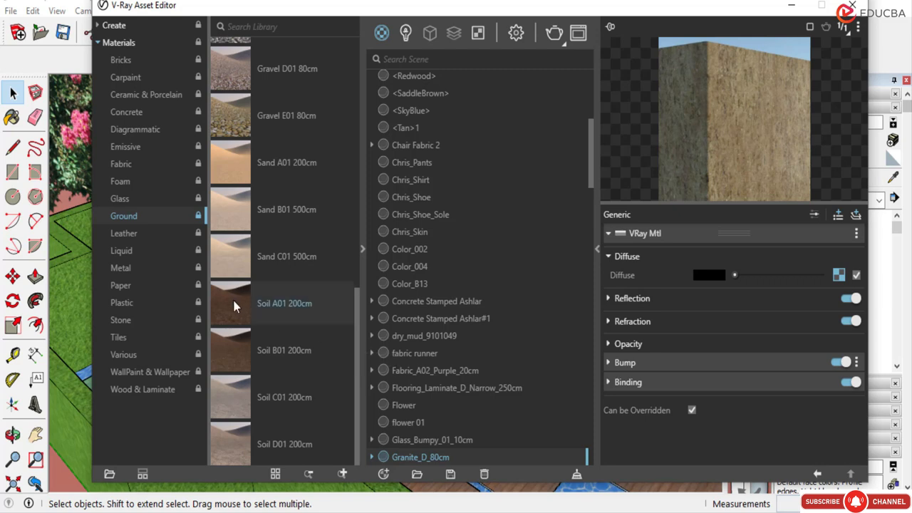
{"action": "left_click_drag", "start_coordinate": [233, 305], "coordinate": [459, 377]}
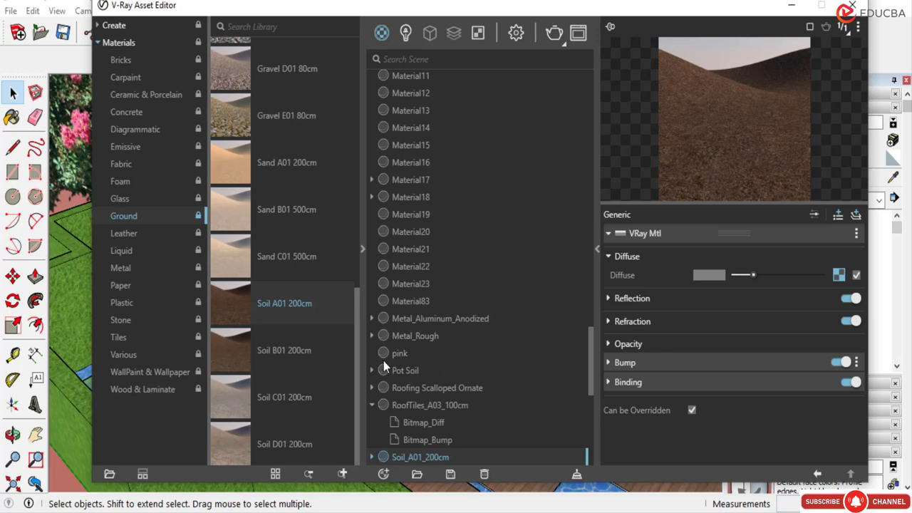
Apply the Soil_A01_200cm material to the selected curved garden path.
{"action": "scroll", "coordinate": [389, 371], "scroll_direction": "down", "scroll_amount": 3}
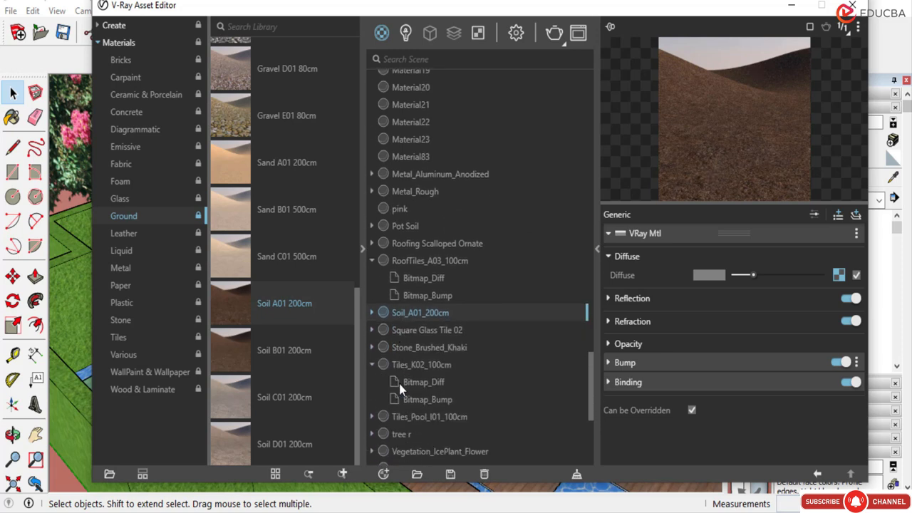
{"action": "left_click", "coordinate": [372, 314]}
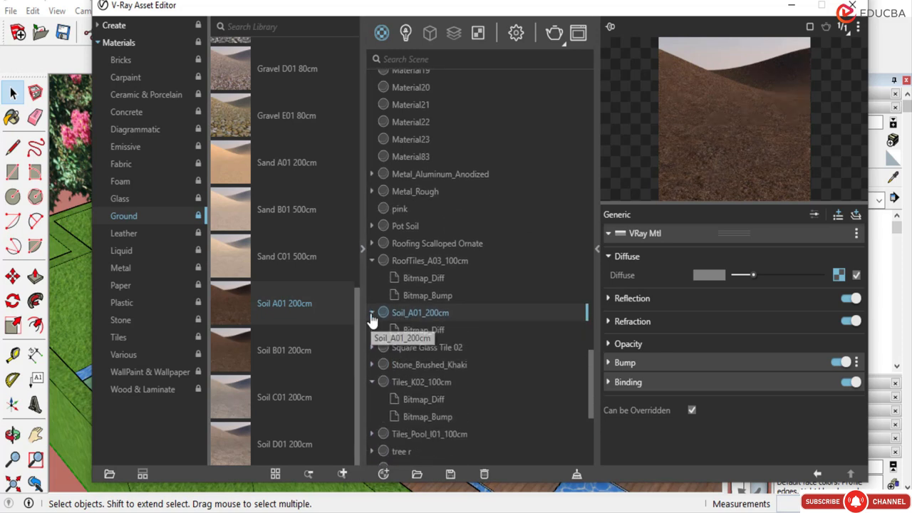
{"action": "left_click", "coordinate": [420, 330]}
{"action": "left_click", "coordinate": [410, 316]}
{"action": "right_click", "coordinate": [409, 315]}
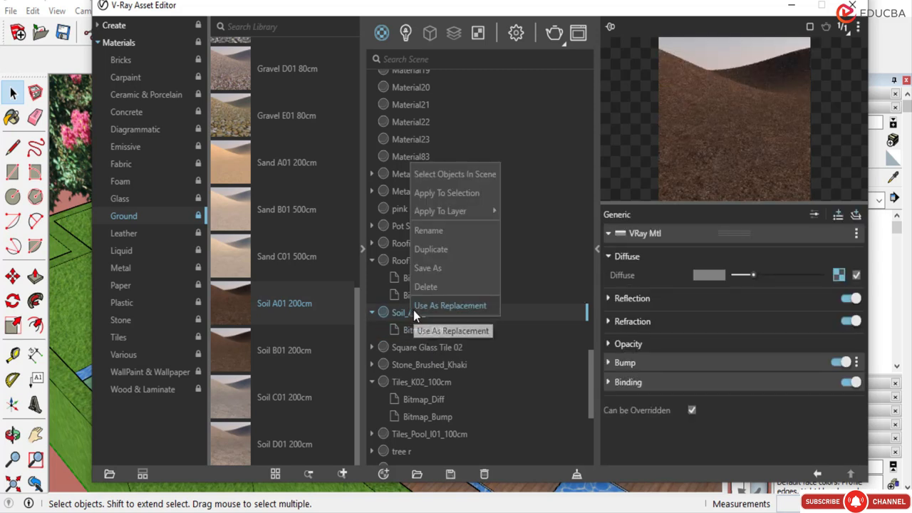
{"action": "left_click", "coordinate": [442, 194]}
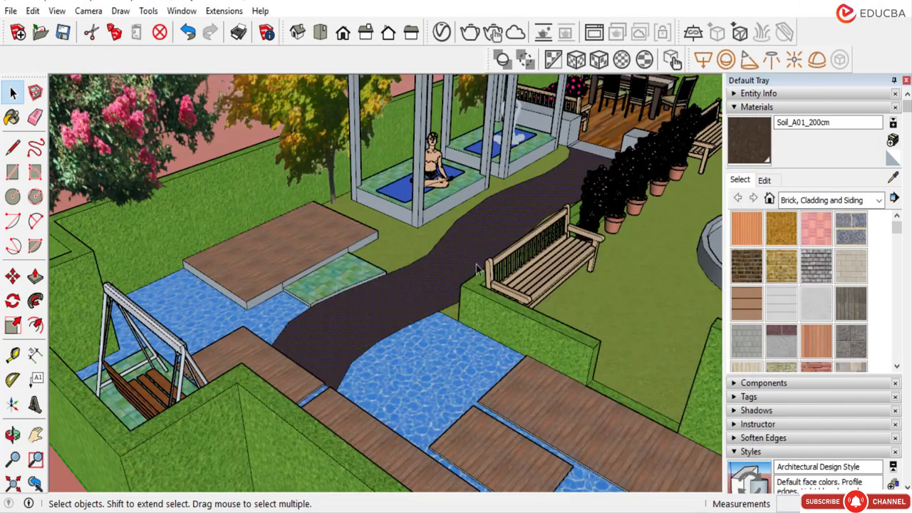
Examine the soil texture on the curved garden path up close.
{"action": "scroll", "coordinate": [458, 281], "scroll_direction": "up", "scroll_amount": 3}
{"action": "scroll", "coordinate": [456, 275], "scroll_direction": "up", "scroll_amount": 5}
{"action": "middle_click_drag", "start_coordinate": [454, 273], "coordinate": [441, 251]}
{"action": "scroll", "coordinate": [339, 325], "scroll_direction": "up", "scroll_amount": 6}
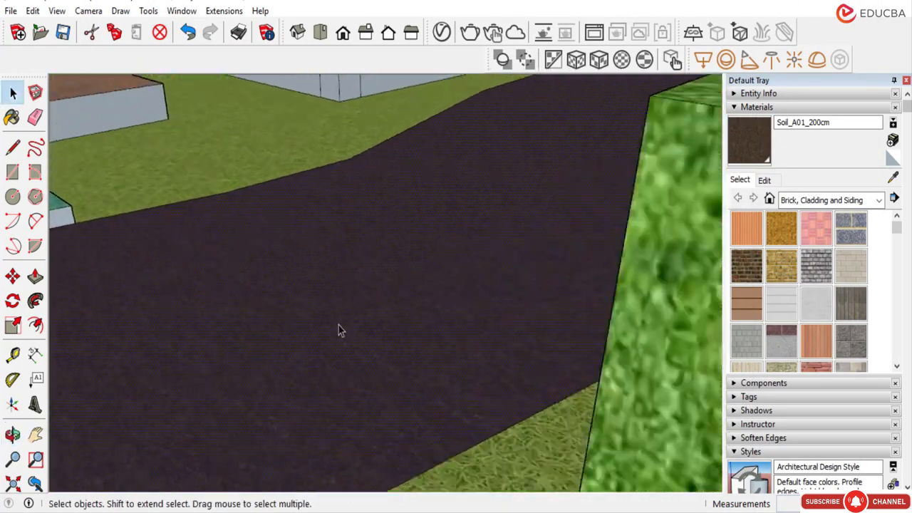
{"action": "scroll", "coordinate": [413, 301], "scroll_direction": "up", "scroll_amount": 8}
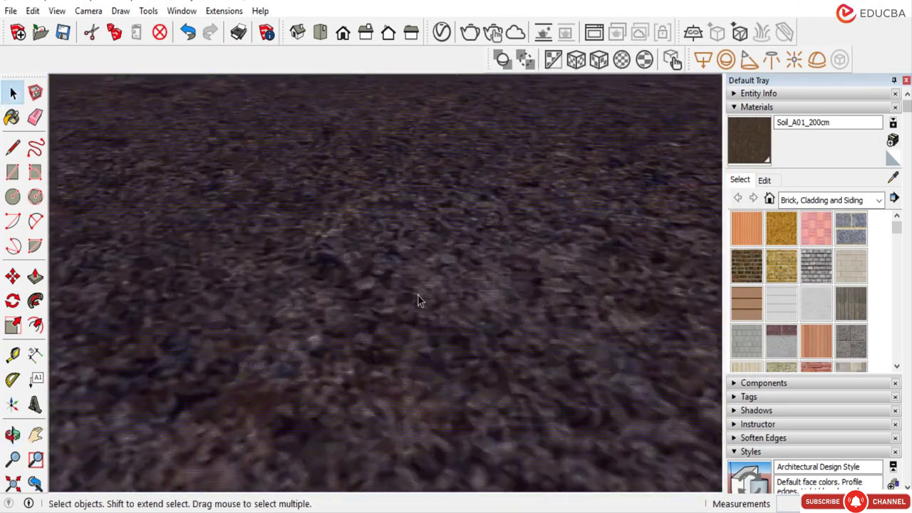
{"action": "scroll", "coordinate": [417, 293], "scroll_direction": "down", "scroll_amount": 6}
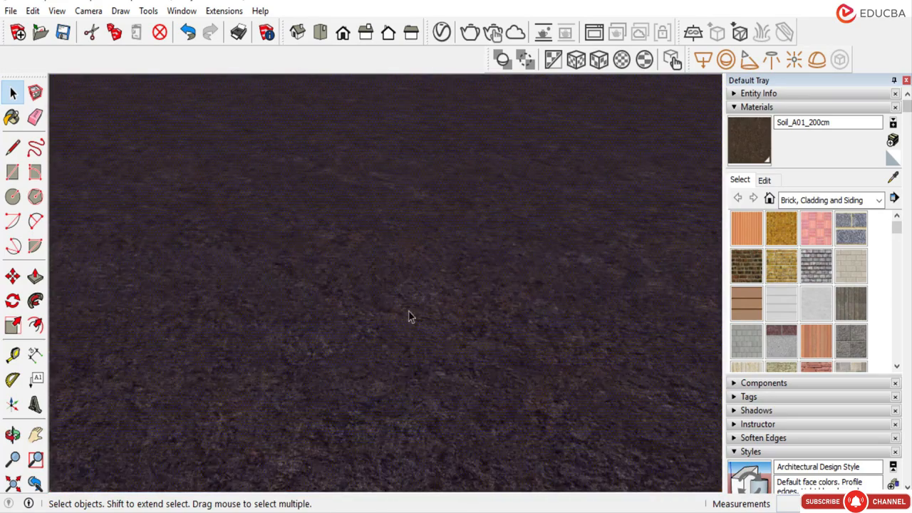
Try a 48' texture size for the Soil_A01_200cm material on the curved garden path.
{"action": "scroll", "coordinate": [405, 314], "scroll_direction": "down", "scroll_amount": 8}
{"action": "middle_click_drag", "start_coordinate": [405, 311], "coordinate": [440, 242]}
{"action": "scroll", "coordinate": [420, 264], "scroll_direction": "down", "scroll_amount": 5}
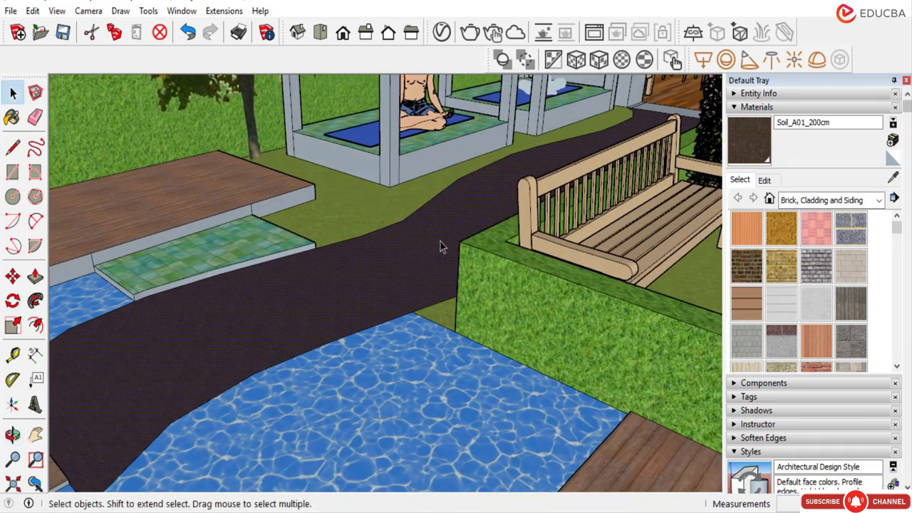
{"action": "left_click", "coordinate": [762, 180]}
{"action": "left_click", "coordinate": [772, 343]}
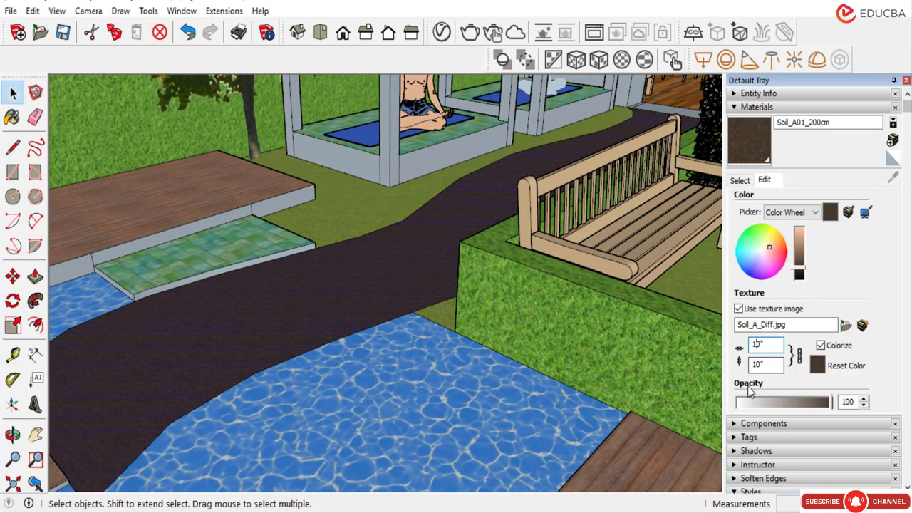
{"action": "key", "text": "BackSpace"}
{"action": "key", "text": "BackSpace"}
{"action": "key", "text": "BackSpace"}
{"action": "type", "text": "24"}
{"action": "key", "text": "Return"}
{"action": "type", "text": "8"}
{"action": "key", "text": "Return"}
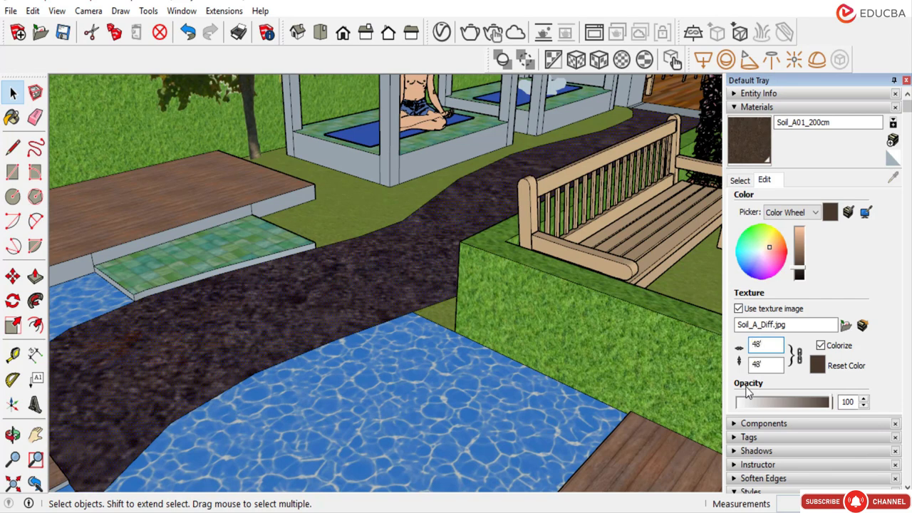
{"action": "scroll", "coordinate": [456, 311], "scroll_direction": "down", "scroll_amount": 2}
{"action": "mouse_move", "coordinate": [417, 315]}
{"action": "middle_mouse_down"}
{"action": "mouse_move", "coordinate": [352, 327]}
{"action": "mouse_move", "coordinate": [372, 313]}
{"action": "mouse_move", "coordinate": [381, 335]}
{"action": "middle_mouse_up"}
{"action": "scroll", "coordinate": [347, 325], "scroll_direction": "up", "scroll_amount": 4}
{"action": "scroll", "coordinate": [372, 314], "scroll_direction": "down", "scroll_amount": 8}
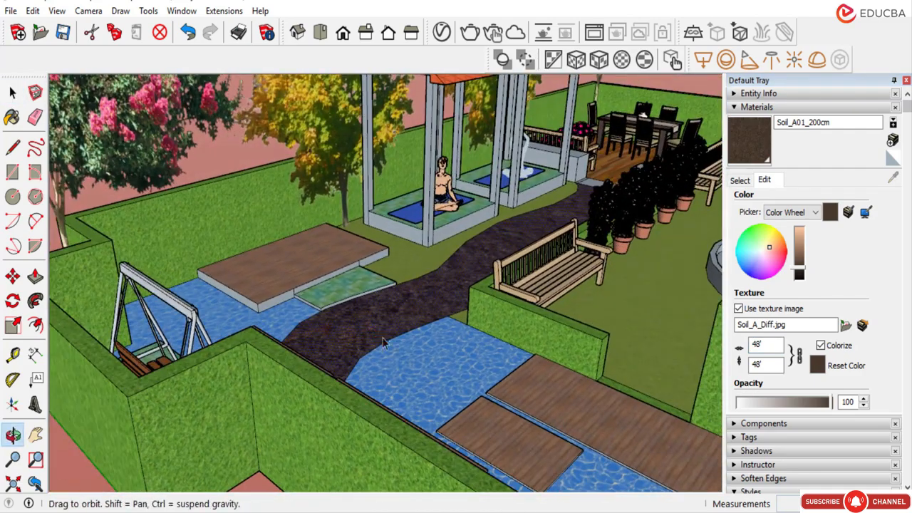
Set the Soil_A01_200cm material's texture size to 3' by 3'.
{"action": "double_click", "coordinate": [753, 344]}
{"action": "type", "text": "836"}
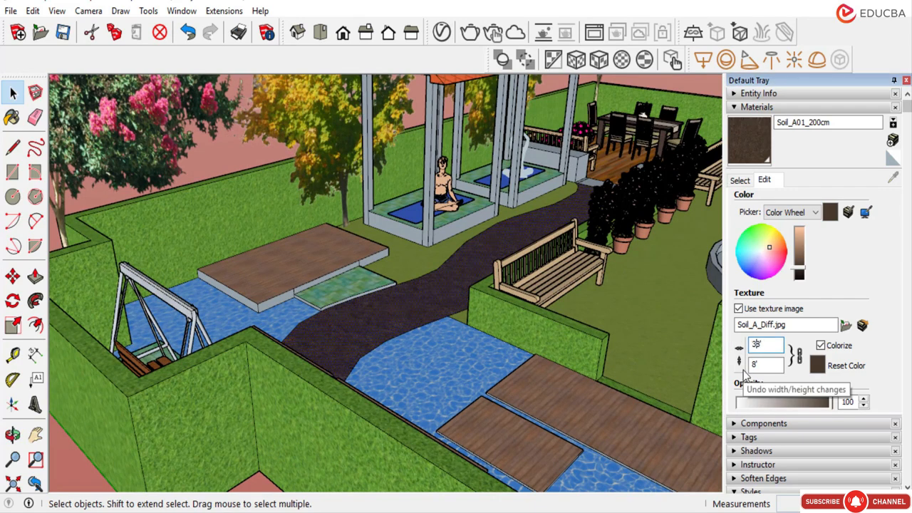
{"action": "key", "text": "Return"}
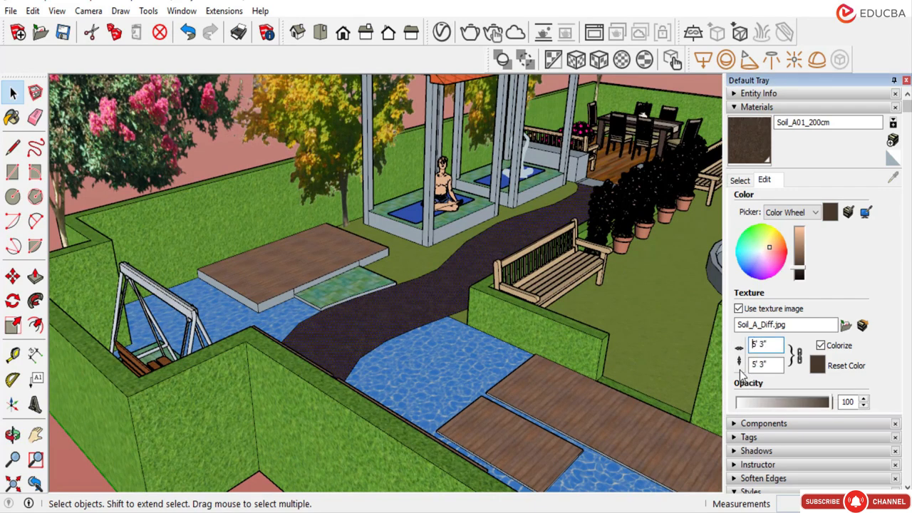
{"action": "key", "text": "Delete"}
{"action": "key", "text": "Delete"}
{"action": "key", "text": "Delete"}
{"action": "key", "text": "Delete"}
{"action": "key", "text": "Delete"}
{"action": "type", "text": "3"}
{"action": "key", "text": "Return"}
Examine the rescaled soil texture on the path up close and from across the pond.
{"action": "scroll", "coordinate": [435, 297], "scroll_direction": "up", "scroll_amount": 5}
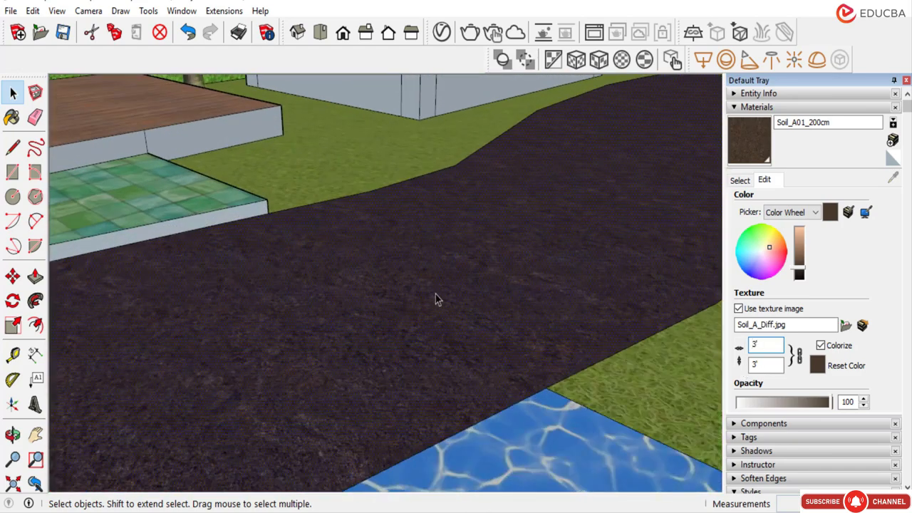
{"action": "scroll", "coordinate": [431, 333], "scroll_direction": "down", "scroll_amount": 1}
{"action": "scroll", "coordinate": [431, 333], "scroll_direction": "down", "scroll_amount": 2}
{"action": "middle_click_drag", "start_coordinate": [529, 287], "coordinate": [473, 287]}
{"action": "scroll", "coordinate": [472, 287], "scroll_direction": "down", "scroll_amount": 2}
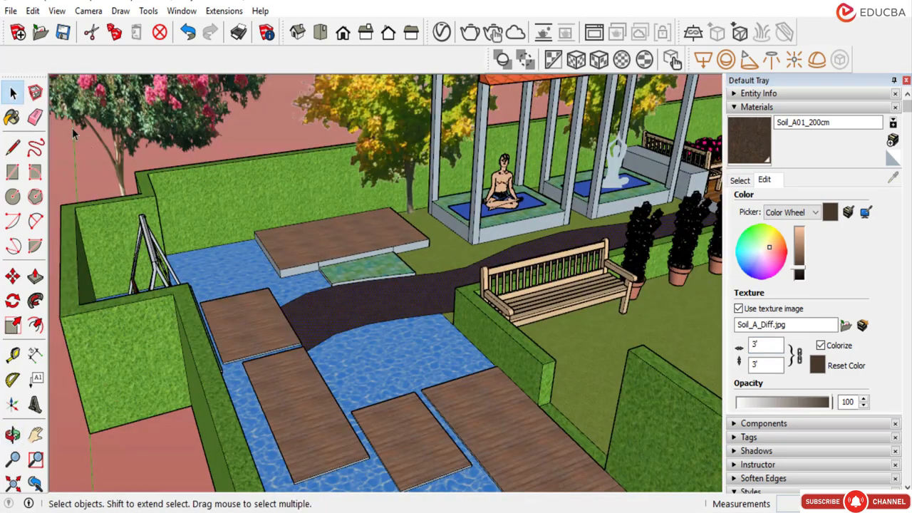
{"action": "scroll", "coordinate": [360, 305], "scroll_direction": "down", "scroll_amount": 3}
{"action": "middle_click_drag", "start_coordinate": [343, 310], "coordinate": [319, 287]}
{"action": "scroll", "coordinate": [319, 287], "scroll_direction": "up", "scroll_amount": 2}
{"action": "scroll", "coordinate": [345, 274], "scroll_direction": "up", "scroll_amount": 1}
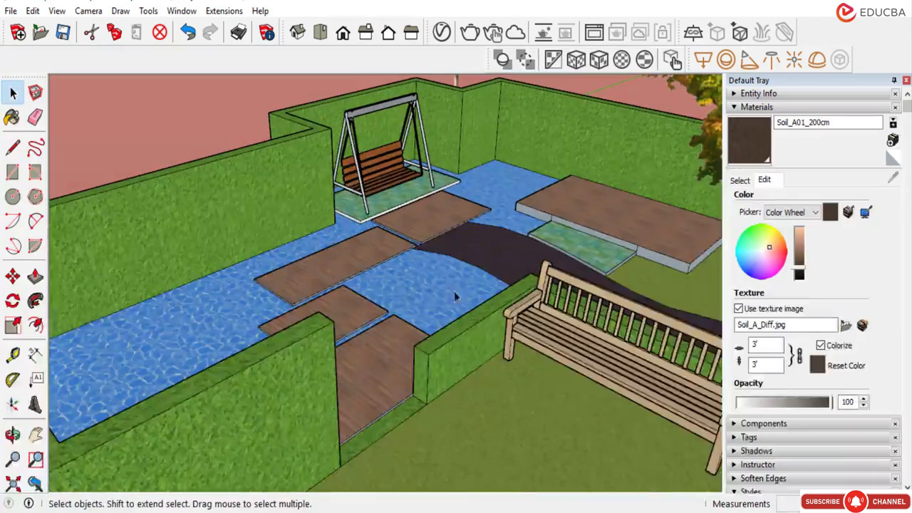
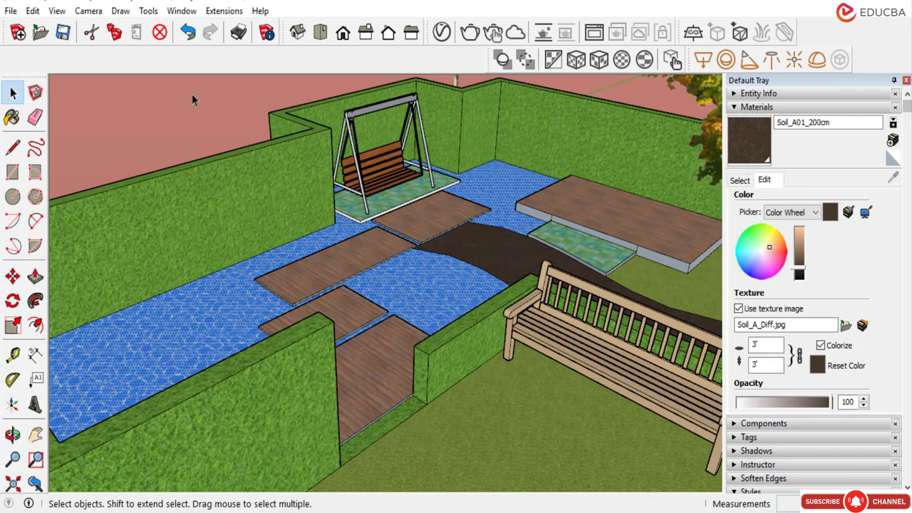
Add the Water material from the V-Ray library's Liquid category to the scene materials.
{"action": "left_click", "coordinate": [225, 11]}
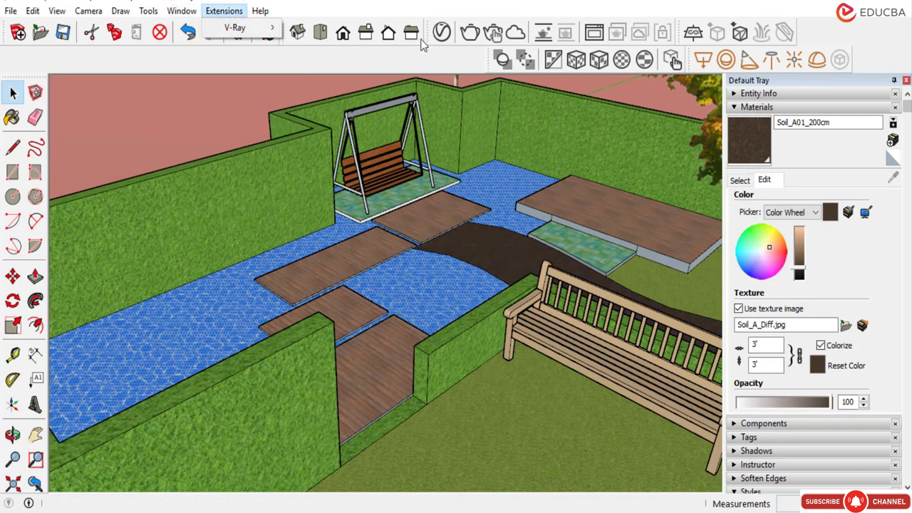
{"action": "left_click", "coordinate": [448, 39]}
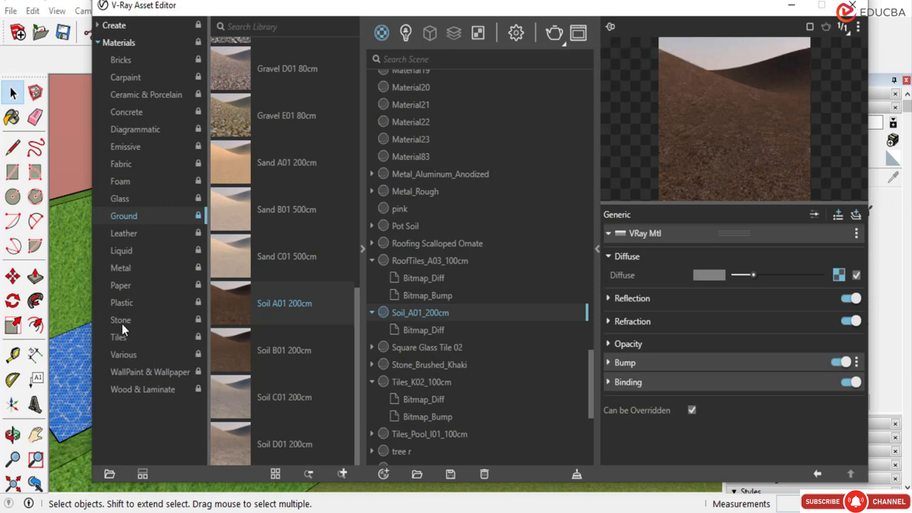
{"action": "left_click", "coordinate": [127, 252]}
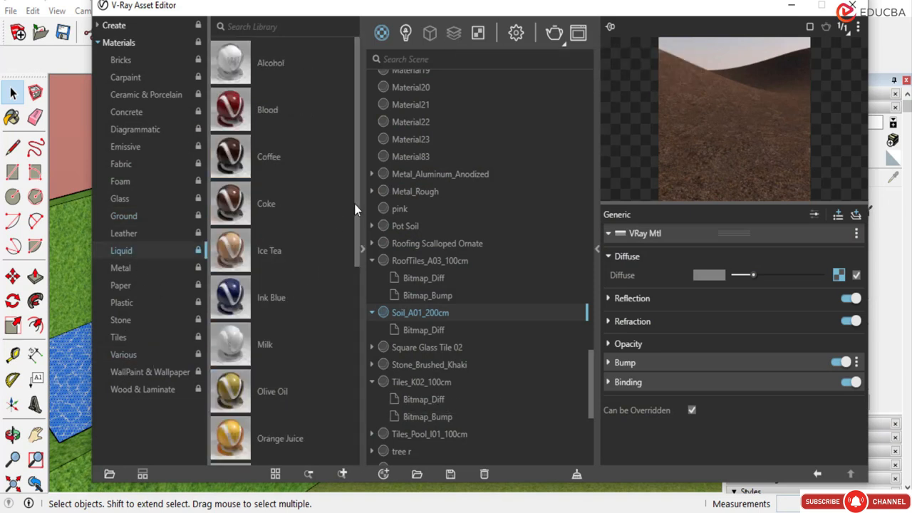
{"action": "left_click_drag", "start_coordinate": [357, 198], "coordinate": [360, 358]}
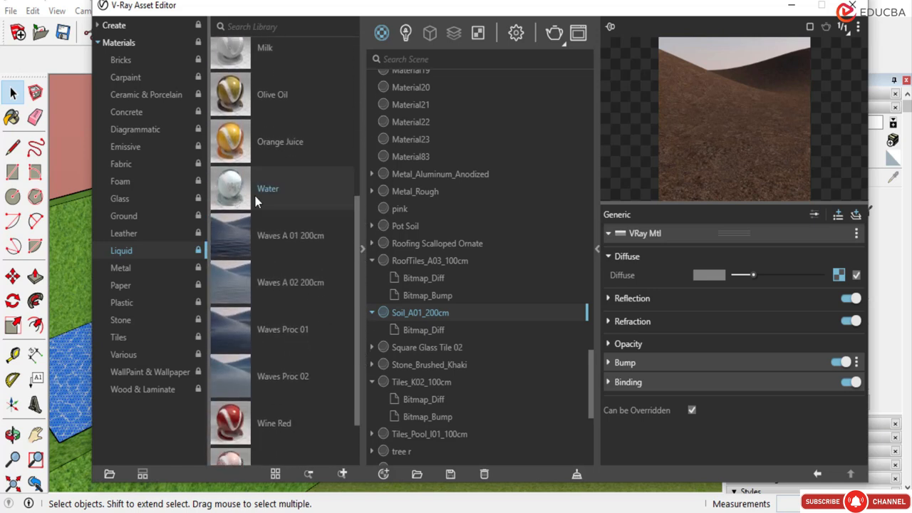
{"action": "left_click_drag", "start_coordinate": [278, 200], "coordinate": [483, 376]}
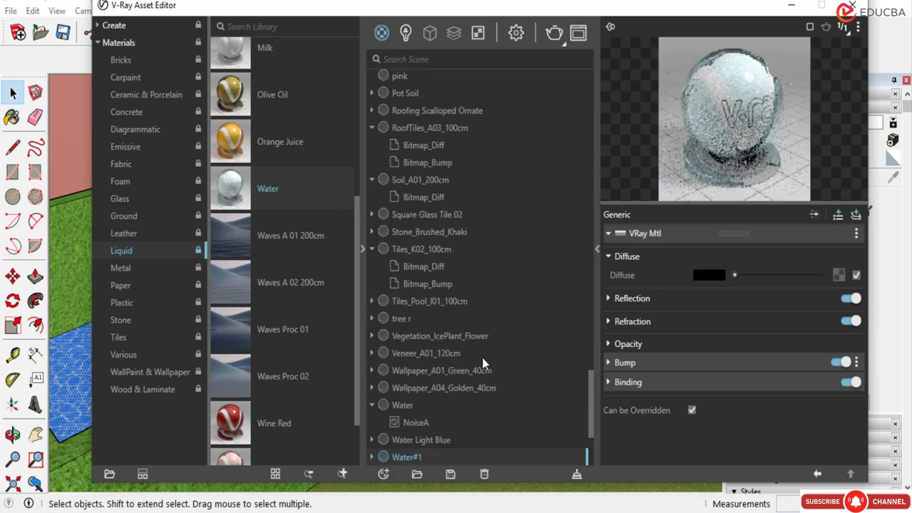
Set Color A of the Water#1 material's NoiseA texture to teal with R 0.096, G 0.706, B 0.681.
{"action": "scroll", "coordinate": [369, 320], "scroll_direction": "down", "scroll_amount": 3}
{"action": "left_click", "coordinate": [372, 312]}
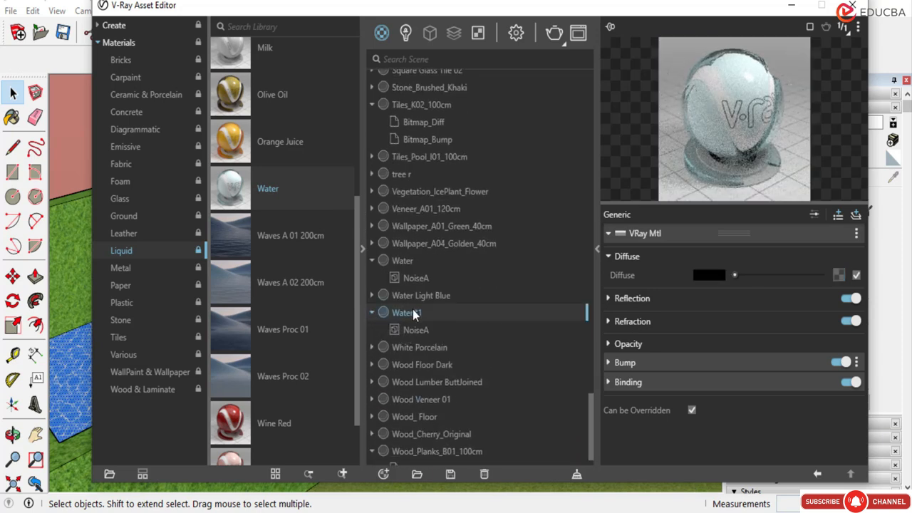
{"action": "left_click", "coordinate": [416, 330]}
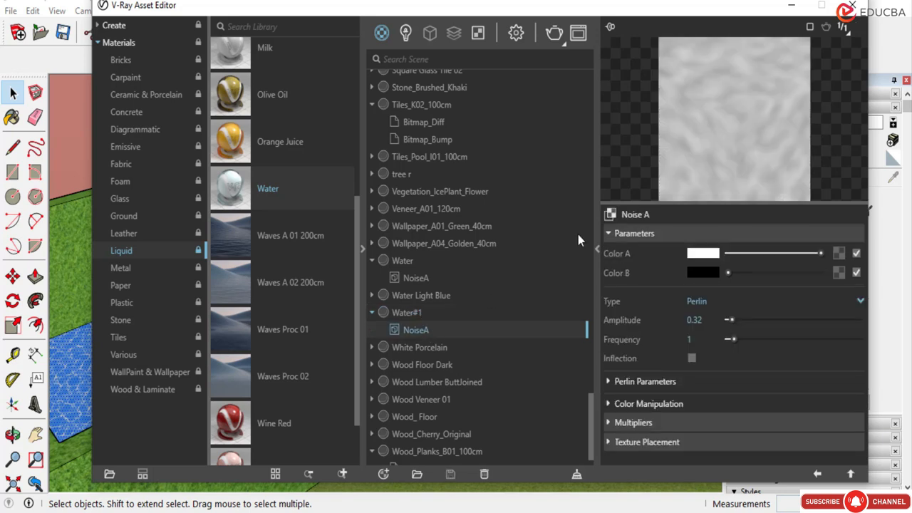
{"action": "left_click", "coordinate": [702, 253]}
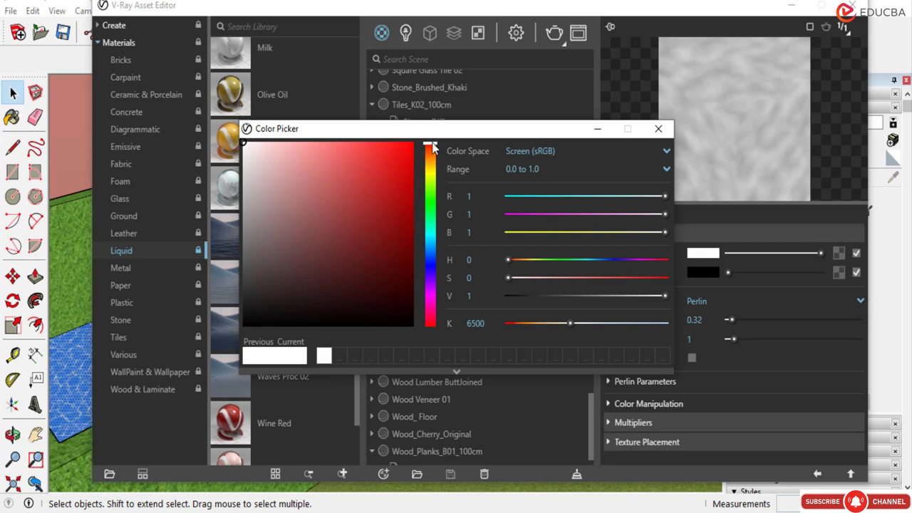
{"action": "left_click", "coordinate": [430, 235]}
{"action": "left_click", "coordinate": [391, 196]}
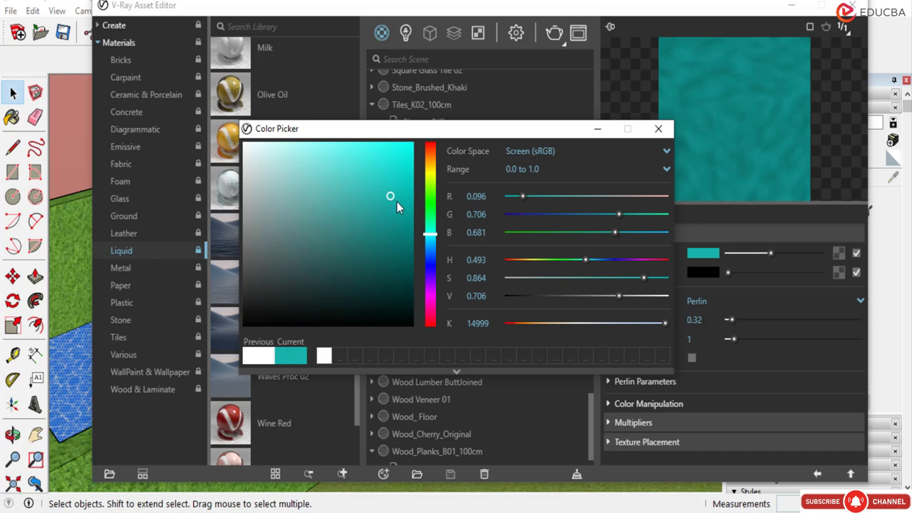
{"action": "left_click", "coordinate": [658, 129]}
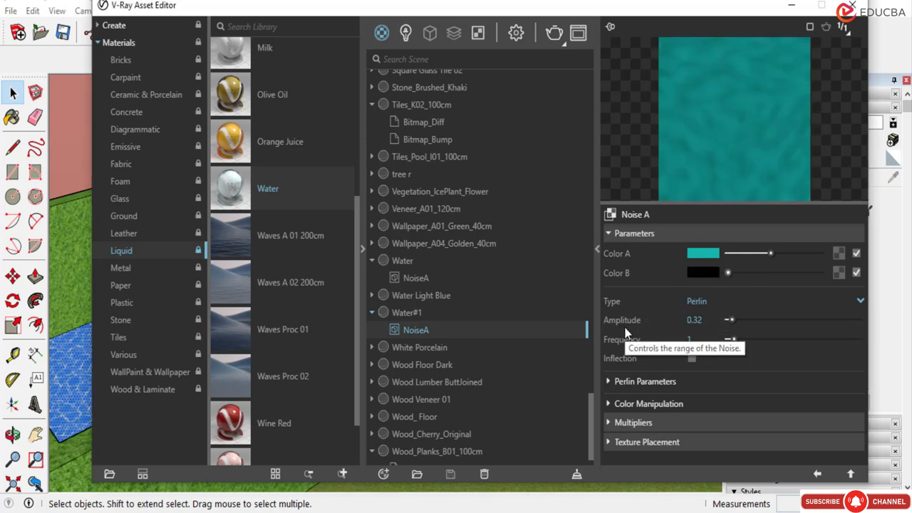
Set the water noise texture's Amplitude to 0.51 and its Frequency to 3.5.
{"action": "left_click", "coordinate": [750, 319]}
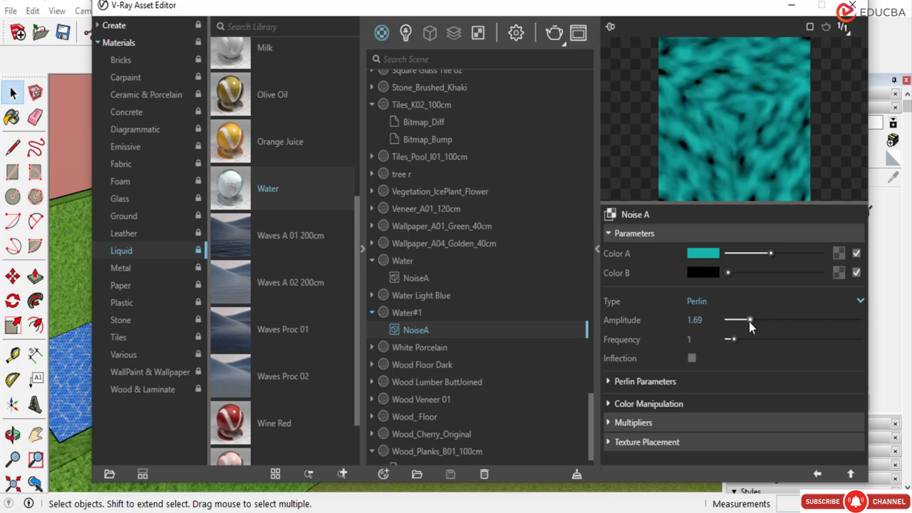
{"action": "left_click_drag", "start_coordinate": [749, 321], "coordinate": [733, 321]}
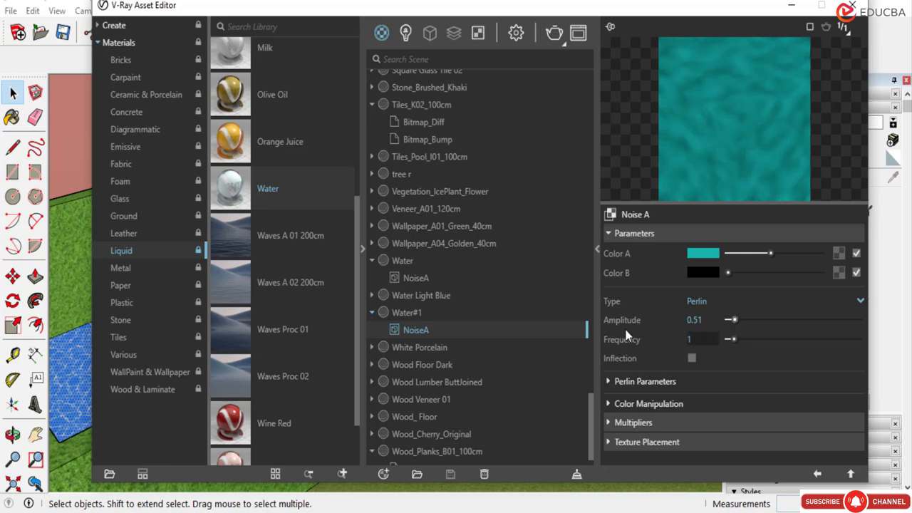
{"action": "left_click_drag", "start_coordinate": [734, 340], "coordinate": [750, 340]}
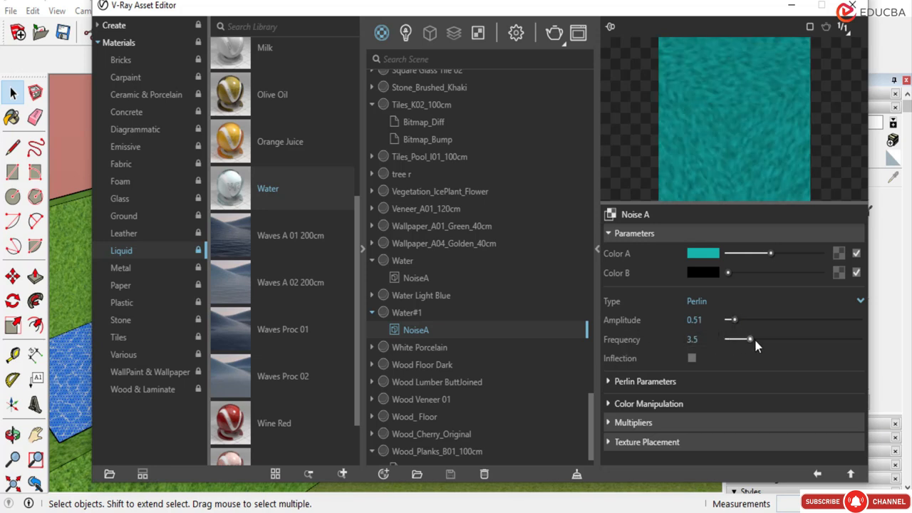
{"action": "mouse_move", "coordinate": [751, 340]}
{"action": "left_mouse_down"}
{"action": "mouse_move", "coordinate": [766, 339]}
{"action": "mouse_move", "coordinate": [750, 340]}
{"action": "left_mouse_up"}
Set the Perlin Amplitude Ratio of the water noise texture to 0.46.
{"action": "left_click", "coordinate": [642, 381]}
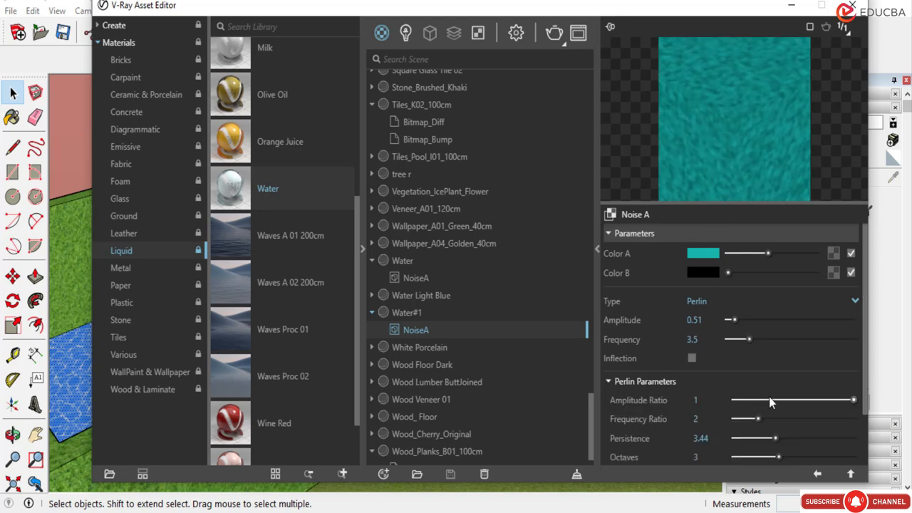
{"action": "left_click_drag", "start_coordinate": [844, 400], "coordinate": [789, 402]}
{"action": "scroll", "coordinate": [660, 384], "scroll_direction": "down", "scroll_amount": 1}
{"action": "scroll", "coordinate": [659, 384], "scroll_direction": "down", "scroll_amount": 1}
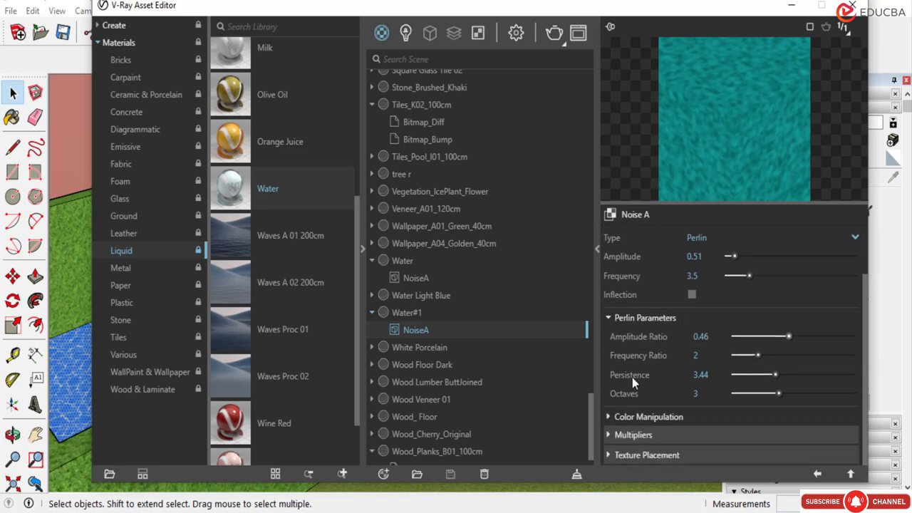
Try inverting the water noise texture.
{"action": "left_click", "coordinate": [644, 416]}
{"action": "left_click", "coordinate": [698, 436]}
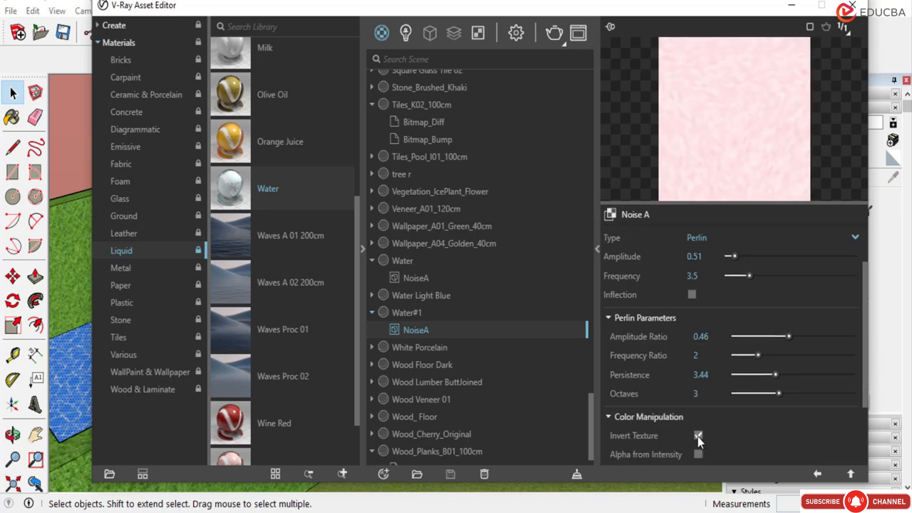
{"action": "left_click", "coordinate": [697, 436]}
Try a lighter Color Offset on the water noise texture, restore it to black, and slightly darken the Default Color.
{"action": "scroll", "coordinate": [757, 380], "scroll_direction": "down", "scroll_amount": 3}
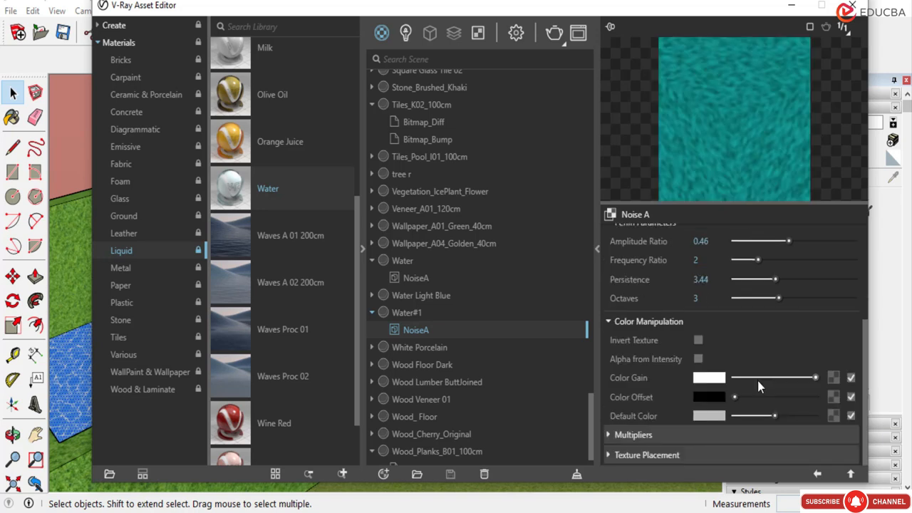
{"action": "left_click_drag", "start_coordinate": [771, 381], "coordinate": [826, 379]}
{"action": "left_click", "coordinate": [755, 399]}
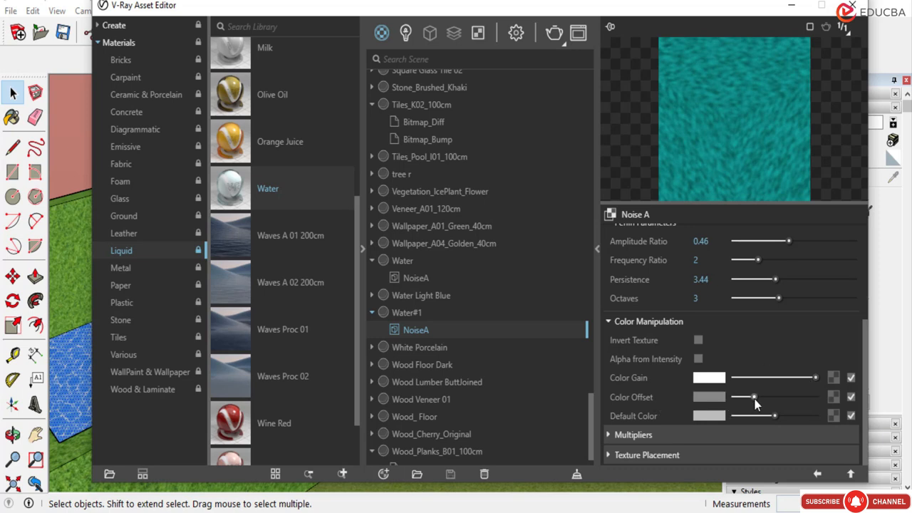
{"action": "left_click_drag", "start_coordinate": [755, 399], "coordinate": [733, 400]}
{"action": "mouse_move", "coordinate": [774, 418]}
{"action": "left_mouse_down"}
{"action": "mouse_move", "coordinate": [765, 417]}
{"action": "mouse_move", "coordinate": [774, 416]}
{"action": "left_mouse_up"}
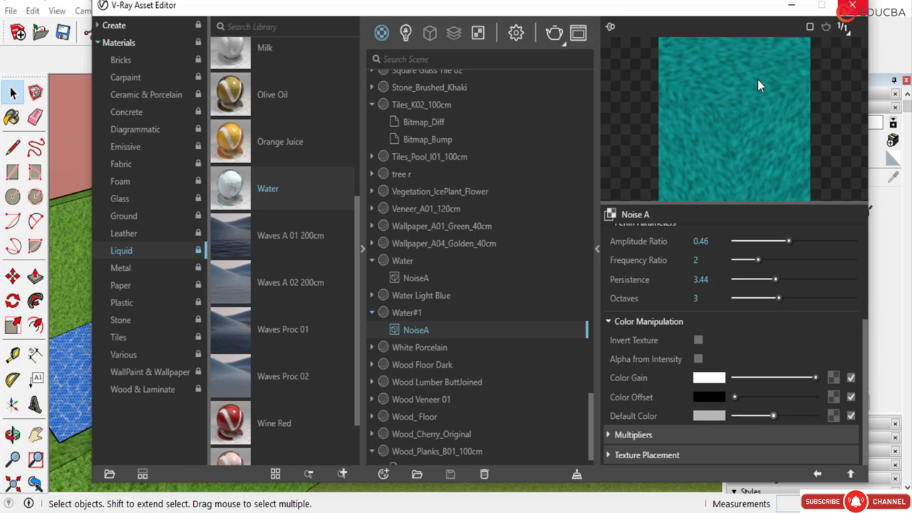
{"action": "right_click", "coordinate": [445, 327]}
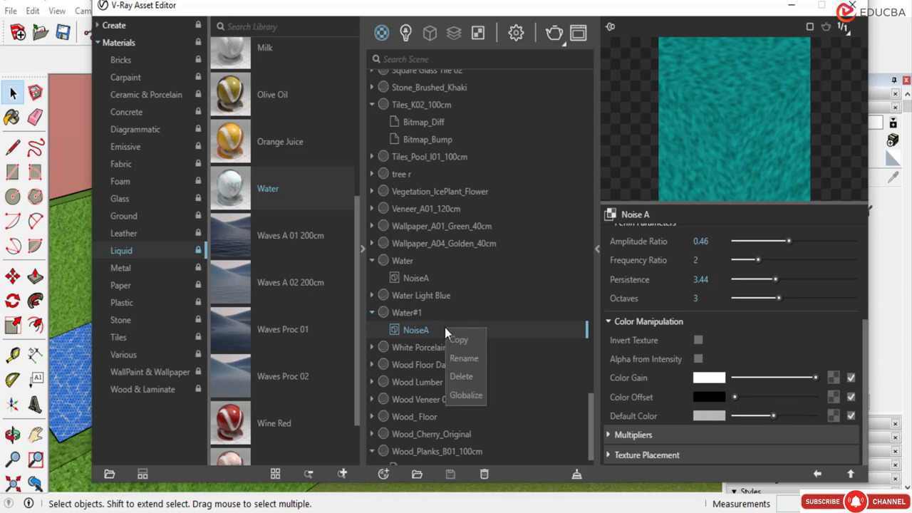
{"action": "left_click", "coordinate": [420, 330]}
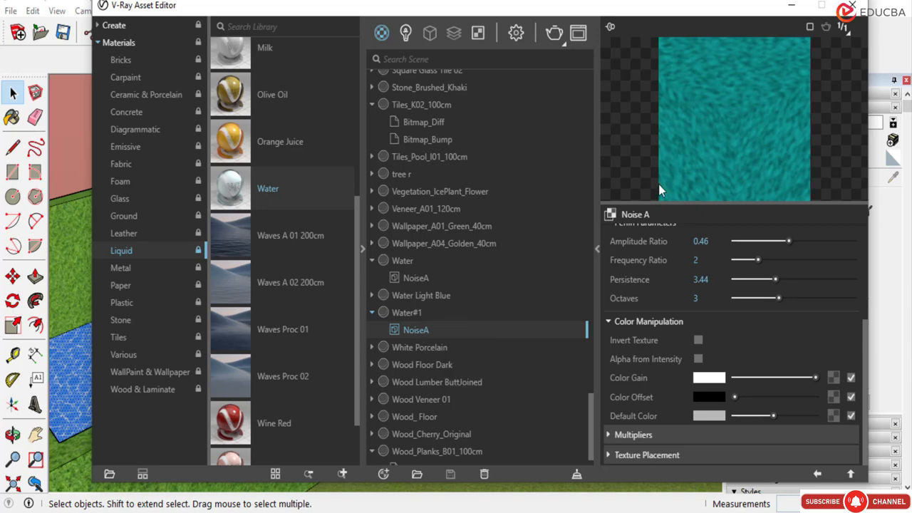
{"action": "scroll", "coordinate": [631, 228], "scroll_direction": "up", "scroll_amount": 3}
{"action": "left_click", "coordinate": [610, 214]}
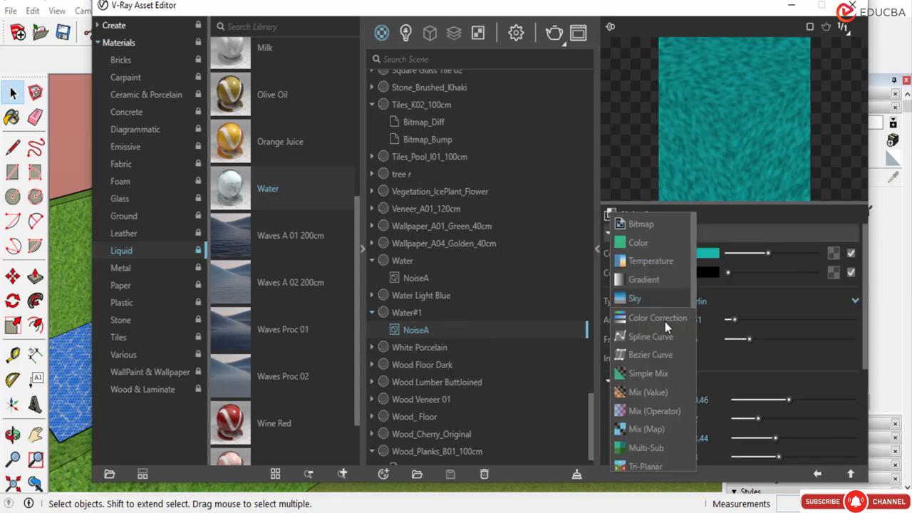
{"action": "scroll", "coordinate": [633, 368], "scroll_direction": "down", "scroll_amount": 5}
{"action": "scroll", "coordinate": [645, 388], "scroll_direction": "up", "scroll_amount": 5}
{"action": "left_click", "coordinate": [537, 333]}
Copy the NoiseA texture of the Water#1 material.
{"action": "scroll", "coordinate": [426, 345], "scroll_direction": "up", "scroll_amount": 4}
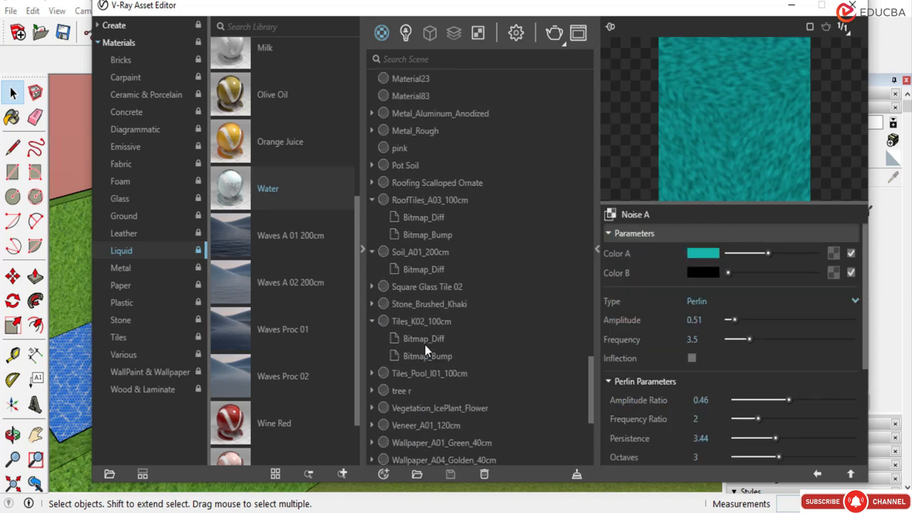
{"action": "scroll", "coordinate": [425, 345], "scroll_direction": "down", "scroll_amount": 5}
{"action": "right_click", "coordinate": [428, 301]}
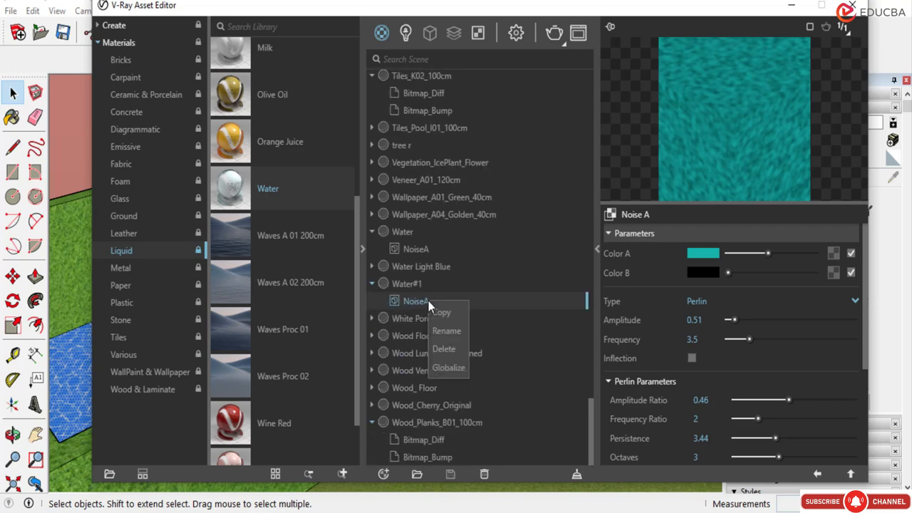
{"action": "left_click", "coordinate": [442, 314]}
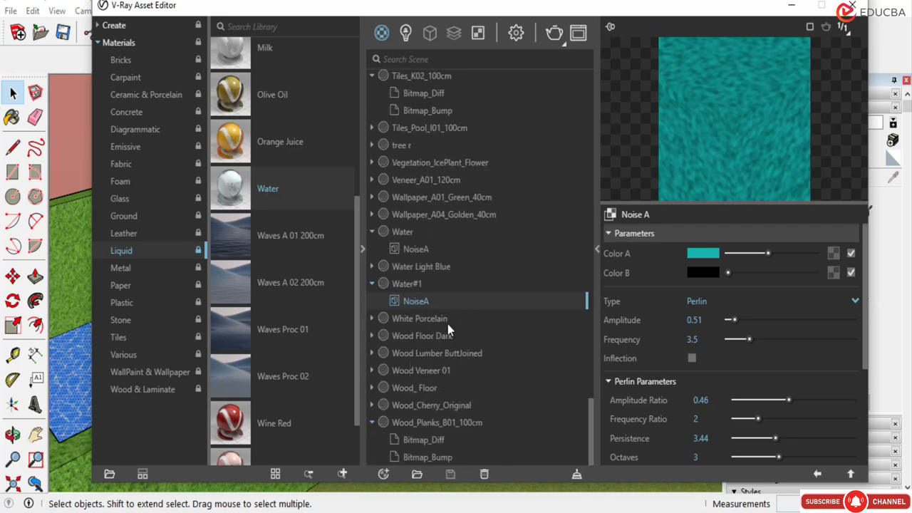
Minimise the V-Ray Asset Editor, expand the Materials settings and activate the Paint Bucket for the pond's water.
{"action": "left_click", "coordinate": [791, 5]}
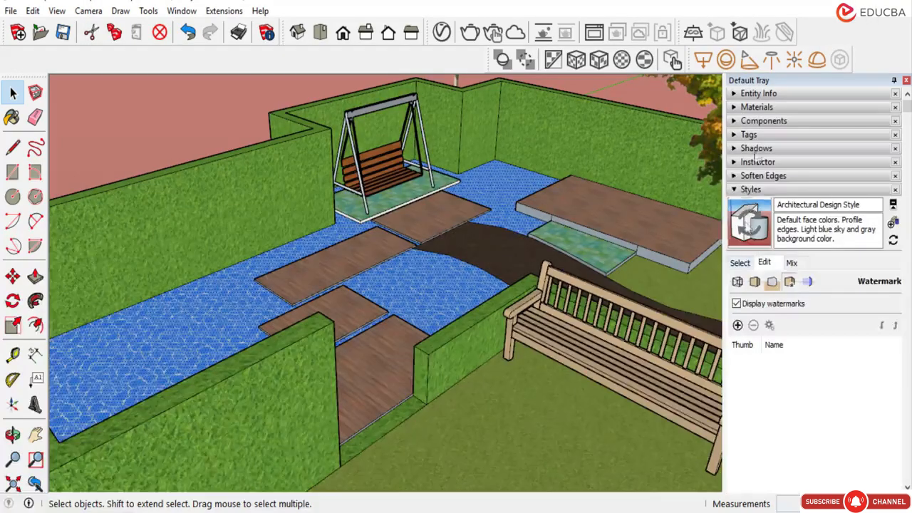
{"action": "left_click", "coordinate": [757, 107]}
{"action": "scroll", "coordinate": [838, 298], "scroll_direction": "down", "scroll_amount": 5}
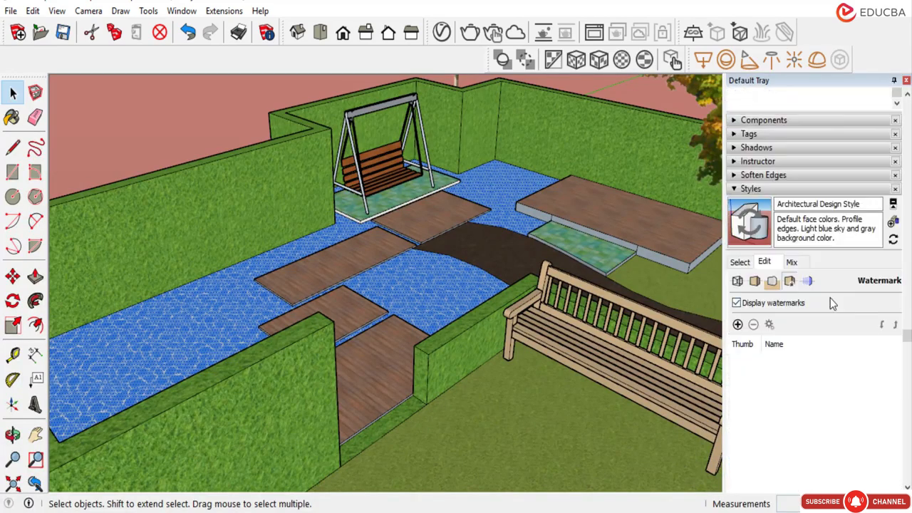
{"action": "key", "text": "b"}
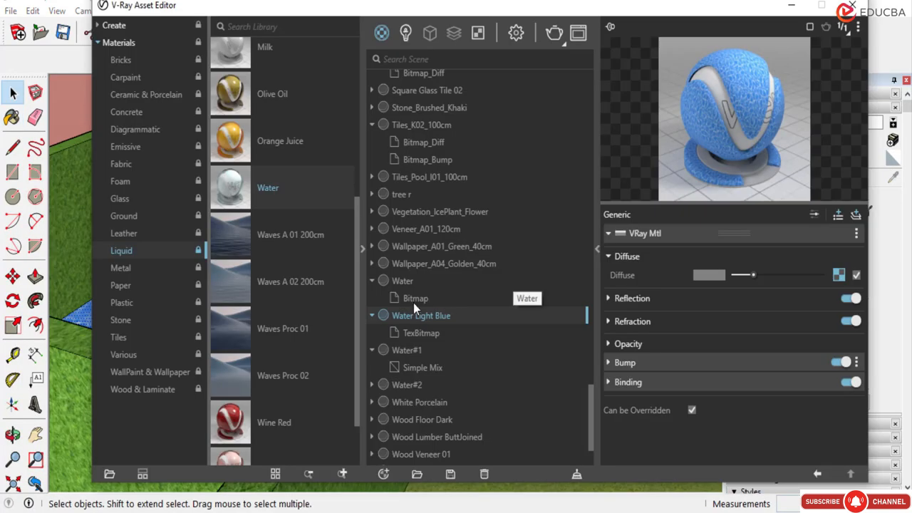
Compare the Water and Water Light Blue materials and inspect their bitmap textures.
{"action": "left_click", "coordinate": [411, 300]}
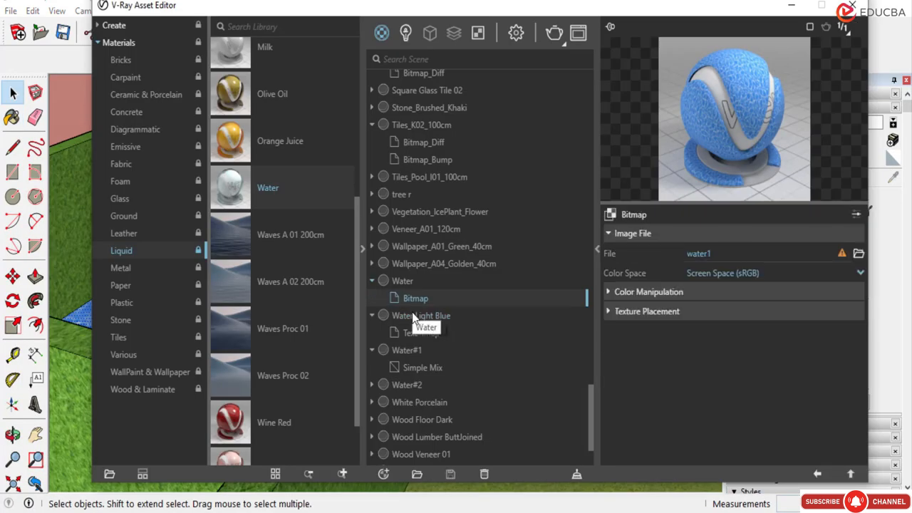
{"action": "left_click", "coordinate": [411, 315]}
{"action": "left_click", "coordinate": [411, 332]}
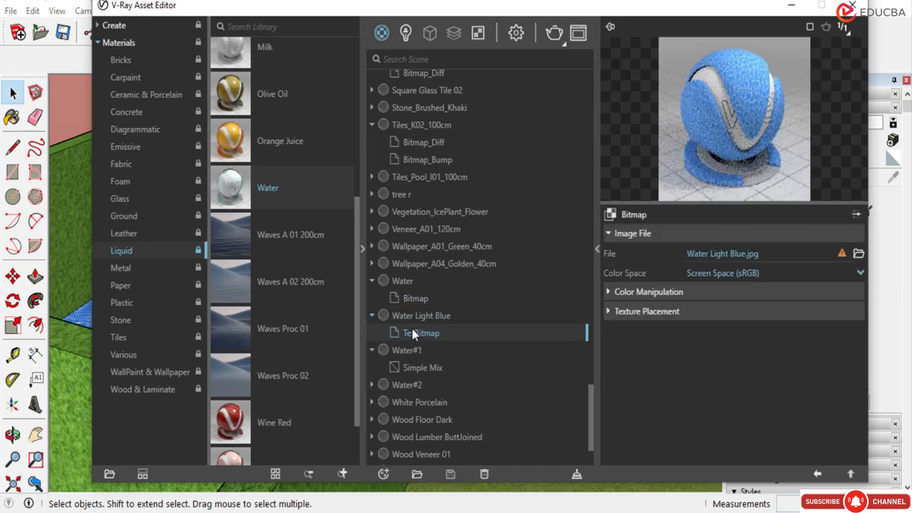
{"action": "left_click", "coordinate": [407, 282]}
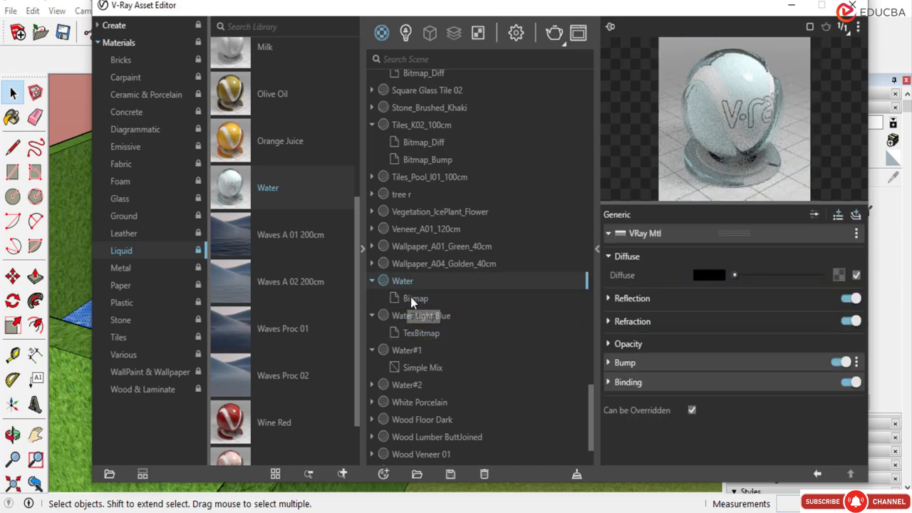
{"action": "left_click", "coordinate": [422, 317]}
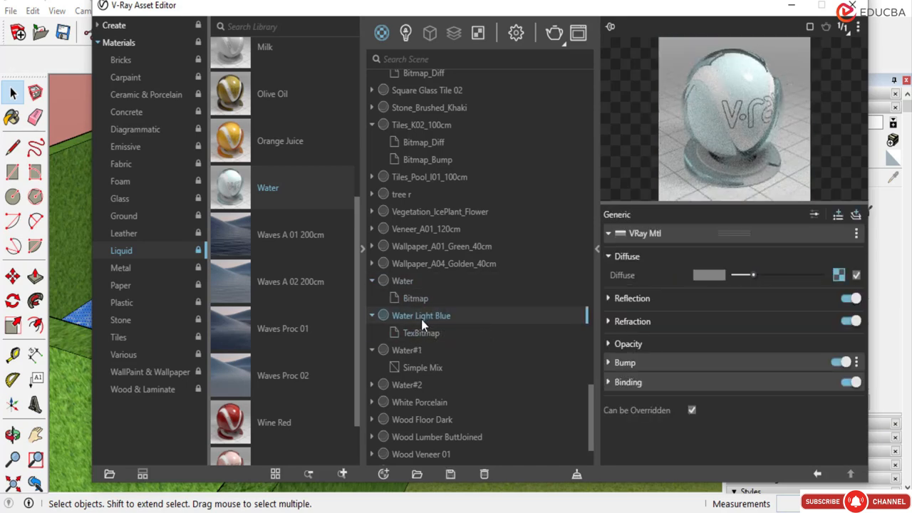
{"action": "left_click", "coordinate": [422, 337]}
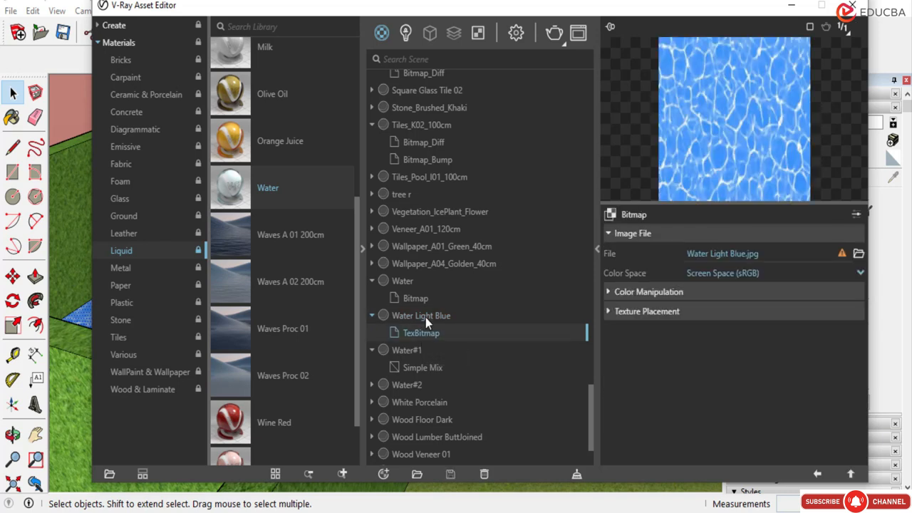
{"action": "left_click", "coordinate": [425, 317]}
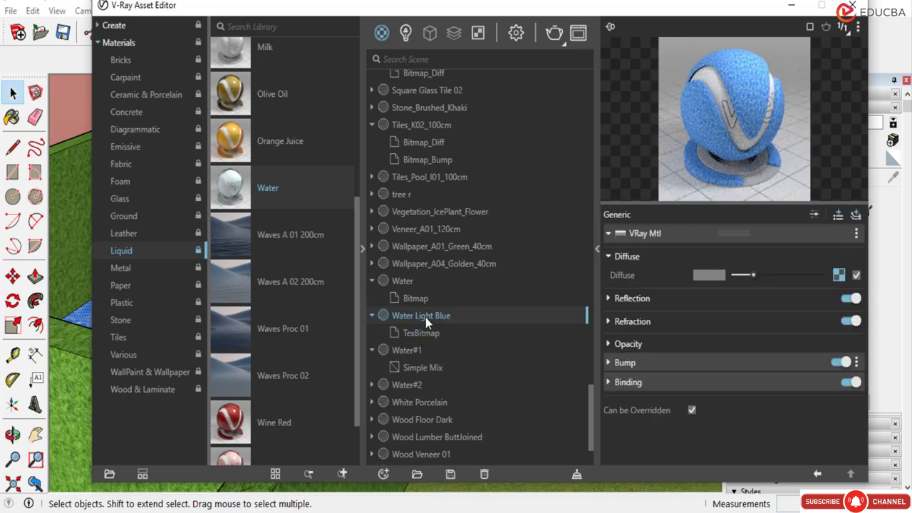
Set the Diffuse color of Water Light Blue to green (R 0.028, G 0.667, B 0.52) and disable its diffuse texture.
{"action": "left_click", "coordinate": [608, 235]}
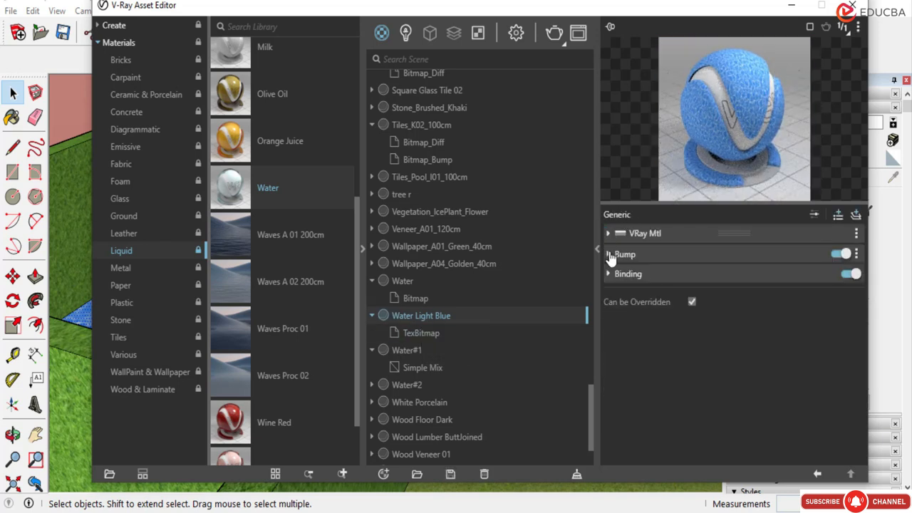
{"action": "left_click", "coordinate": [610, 234]}
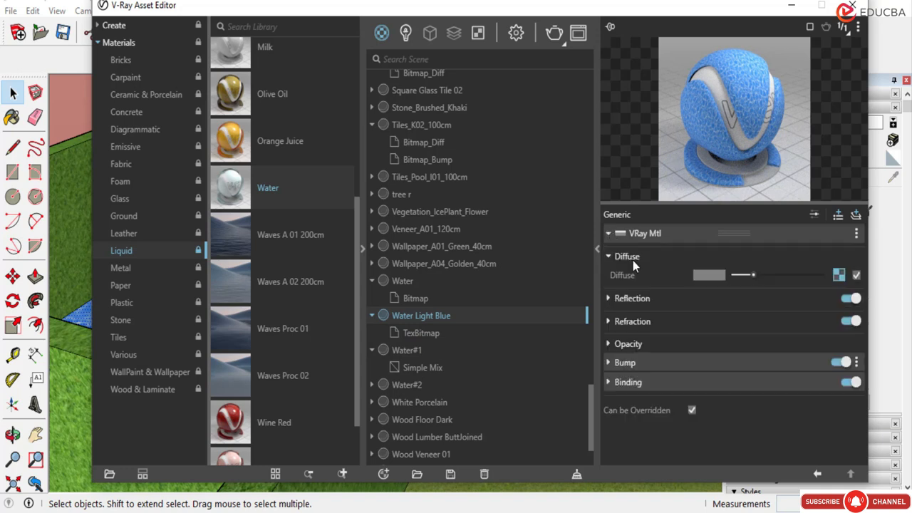
{"action": "left_click", "coordinate": [706, 277]}
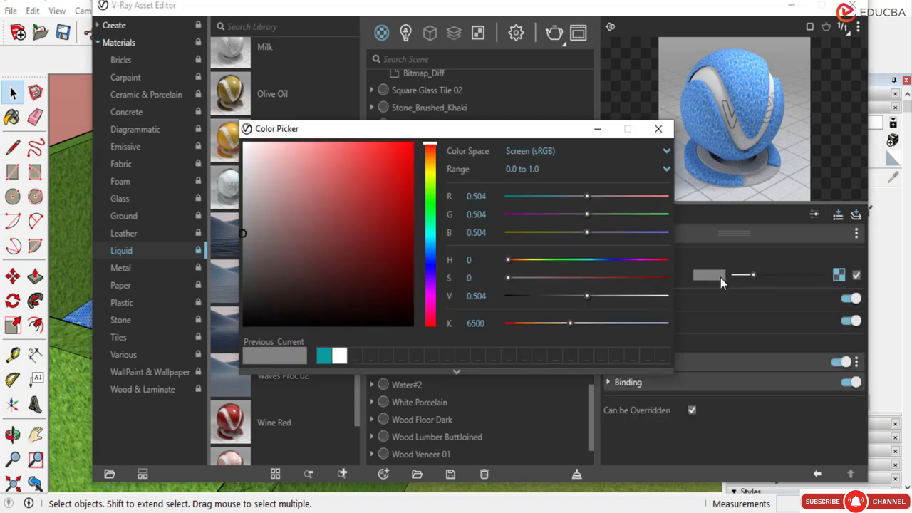
{"action": "left_click", "coordinate": [431, 239]}
{"action": "left_click", "coordinate": [431, 228]}
{"action": "left_click", "coordinate": [406, 203]}
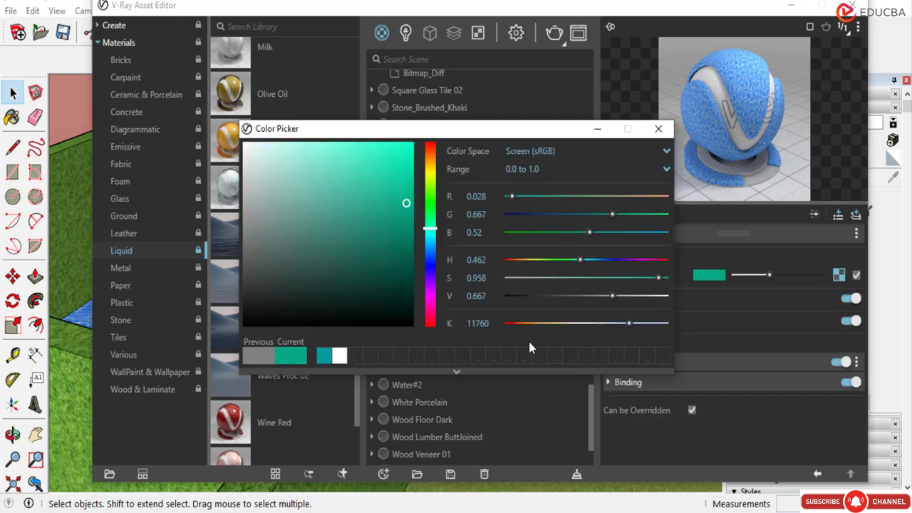
{"action": "left_click", "coordinate": [655, 129]}
{"action": "left_click", "coordinate": [856, 274]}
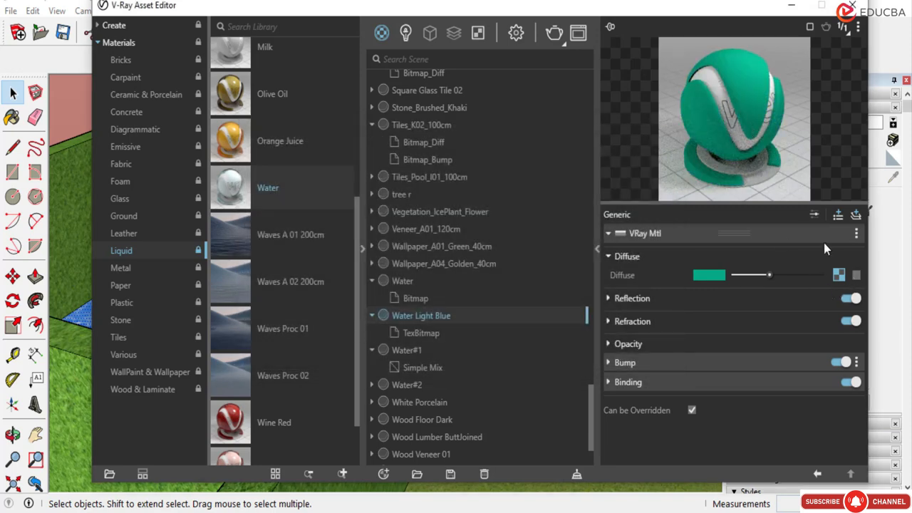
{"action": "left_click", "coordinate": [855, 275]}
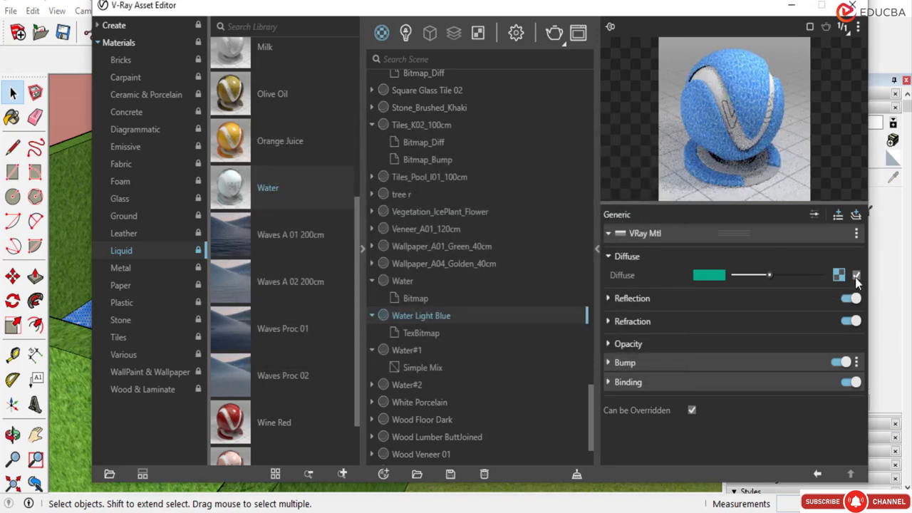
{"action": "left_click", "coordinate": [855, 275]}
Give Water Light Blue a light grey Reflection Color and enable its Reflection IOR with a value of 1.9.
{"action": "left_click", "coordinate": [747, 297]}
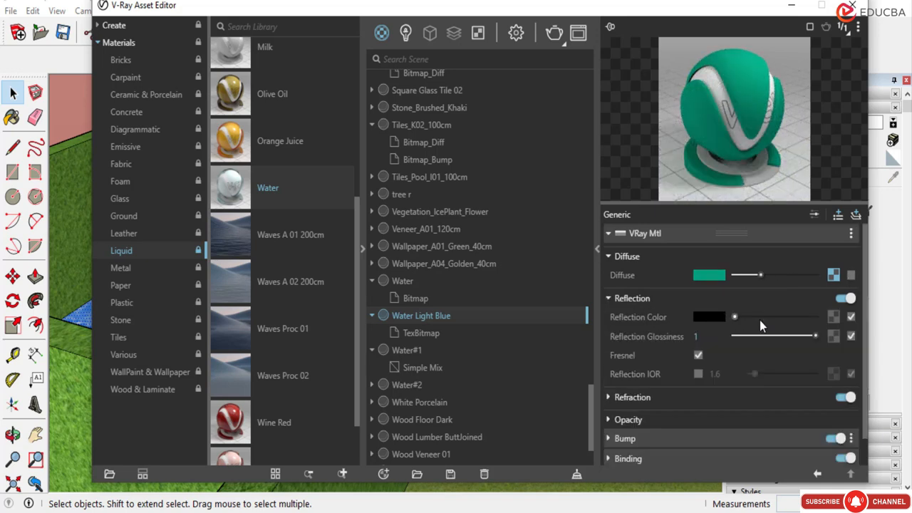
{"action": "left_click_drag", "start_coordinate": [759, 320], "coordinate": [819, 342]}
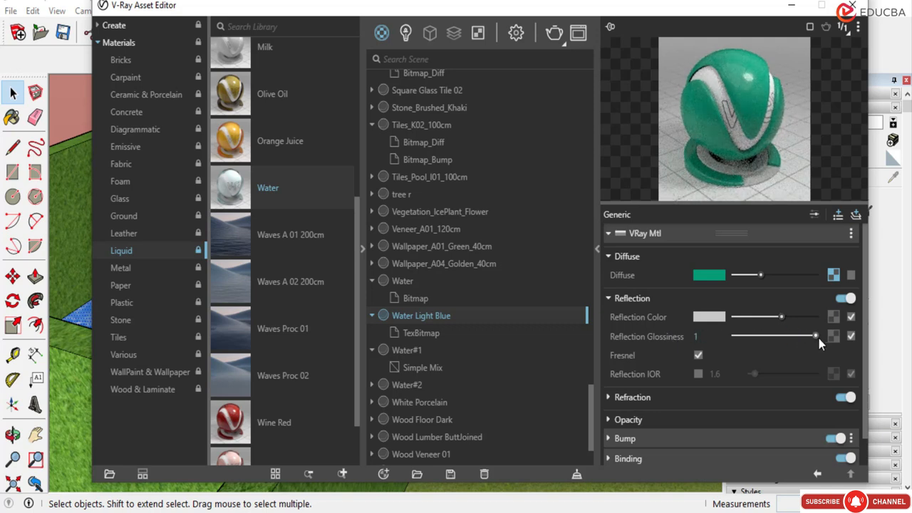
{"action": "left_click", "coordinate": [698, 374]}
{"action": "left_click_drag", "start_coordinate": [753, 373], "coordinate": [781, 371]}
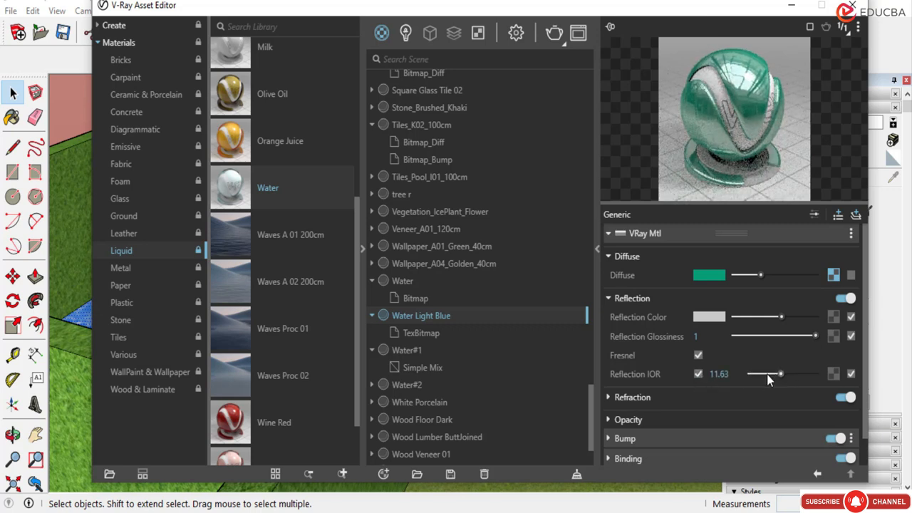
{"action": "left_click", "coordinate": [767, 374]}
{"action": "left_click", "coordinate": [756, 374]}
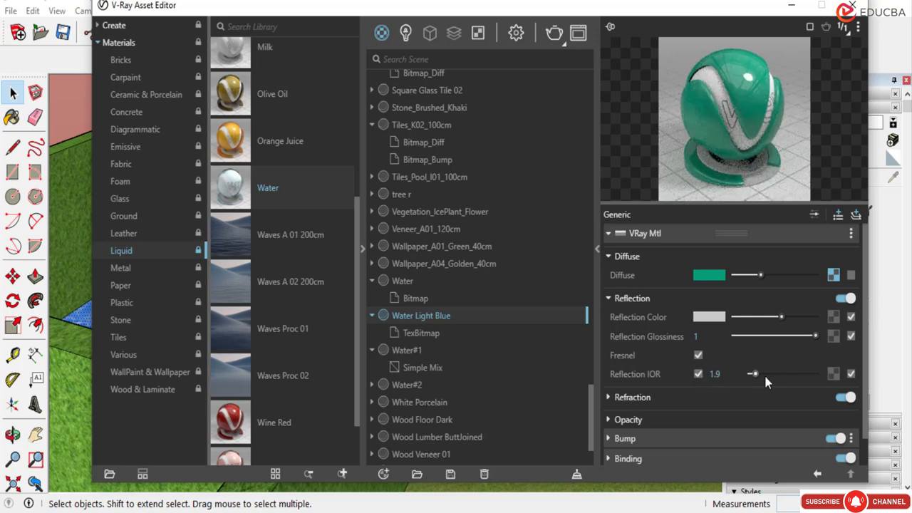
Set the Refraction Color of Water Light Blue to mid grey, its Fog Color to dark grey and its Fog Multiplier to 0.404.
{"action": "left_click", "coordinate": [631, 399]}
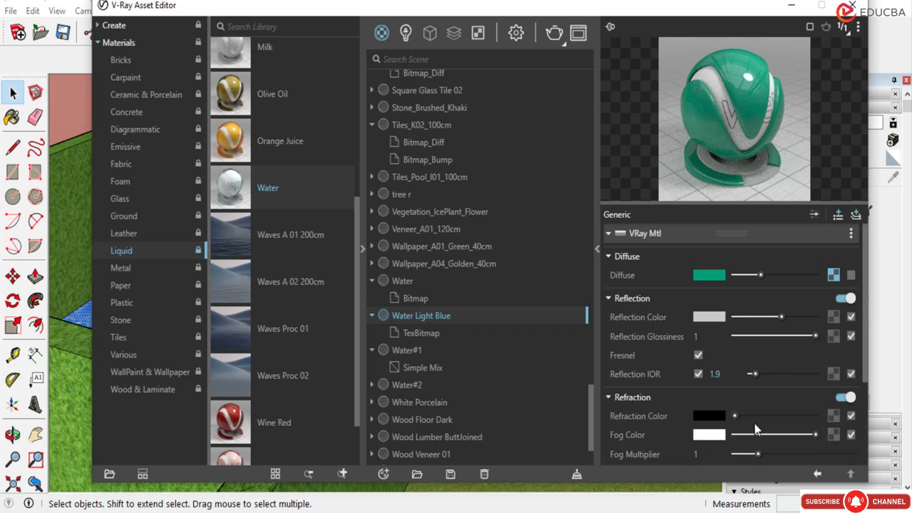
{"action": "left_click_drag", "start_coordinate": [734, 416], "coordinate": [770, 415]}
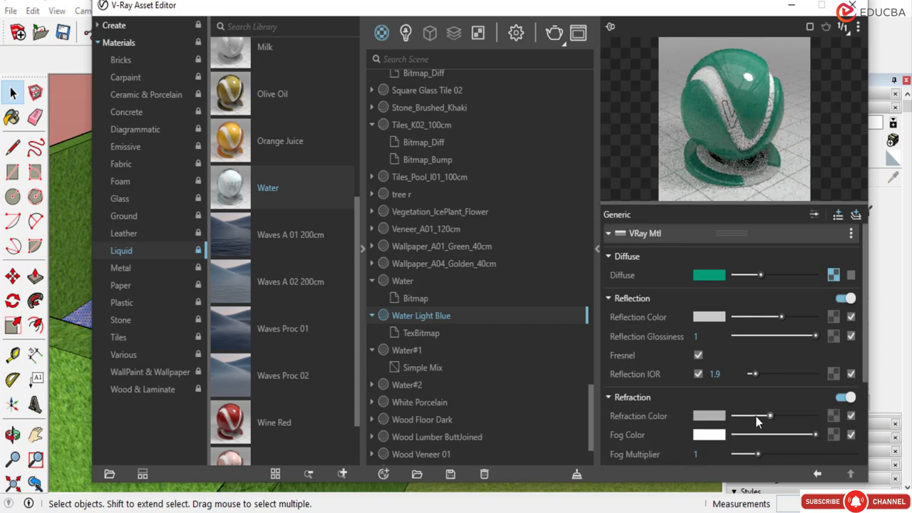
{"action": "left_click", "coordinate": [755, 416]}
{"action": "scroll", "coordinate": [624, 360], "scroll_direction": "down", "scroll_amount": 3}
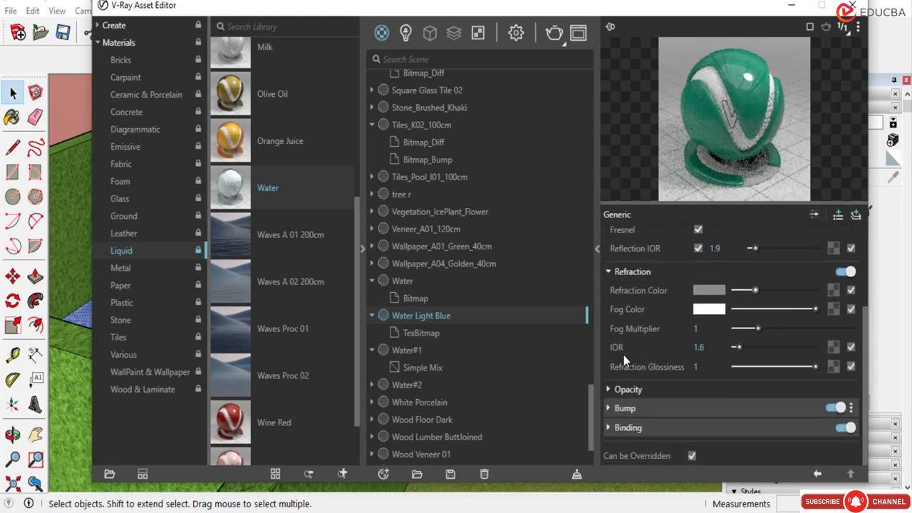
{"action": "left_click", "coordinate": [738, 309]}
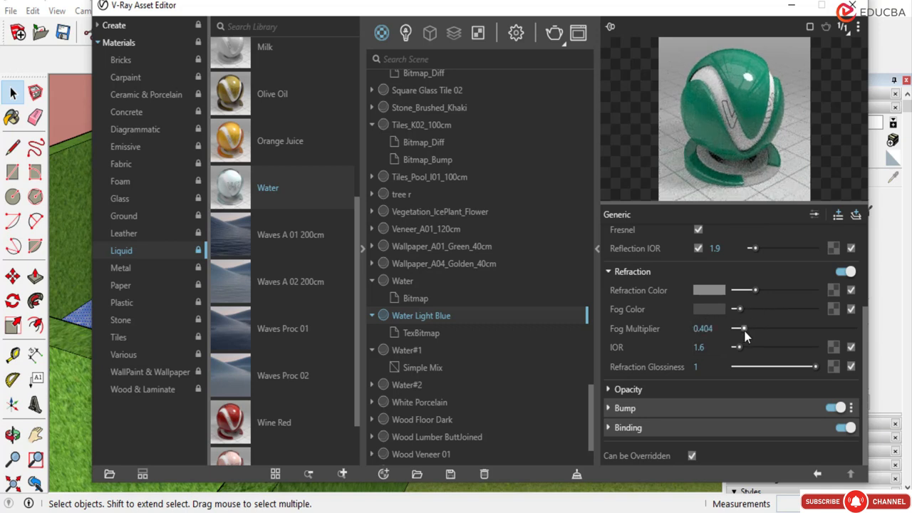
Apply the Water Light Blue material to the current selection, trying it on a layer as well.
{"action": "right_click", "coordinate": [431, 317]}
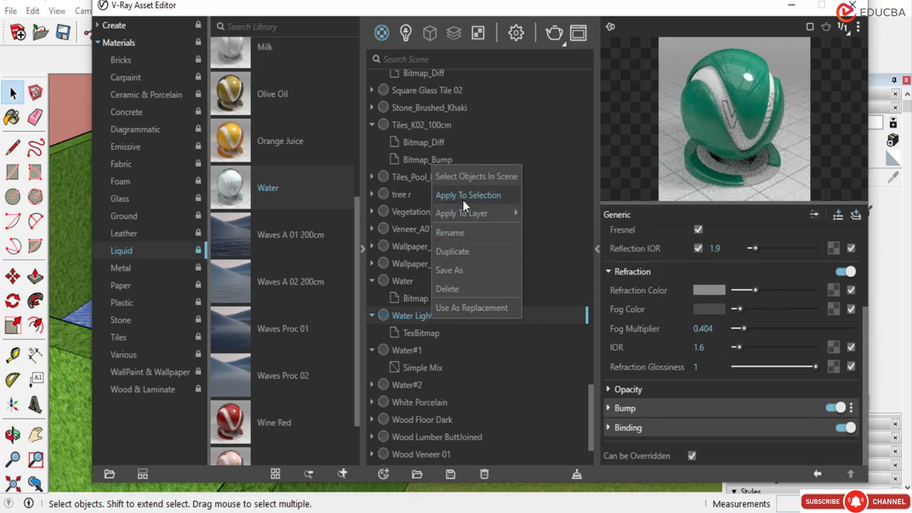
{"action": "left_click", "coordinate": [463, 201]}
{"action": "right_click", "coordinate": [421, 316]}
{"action": "mouse_move", "coordinate": [458, 215]}
{"action": "left_click", "coordinate": [531, 215]}
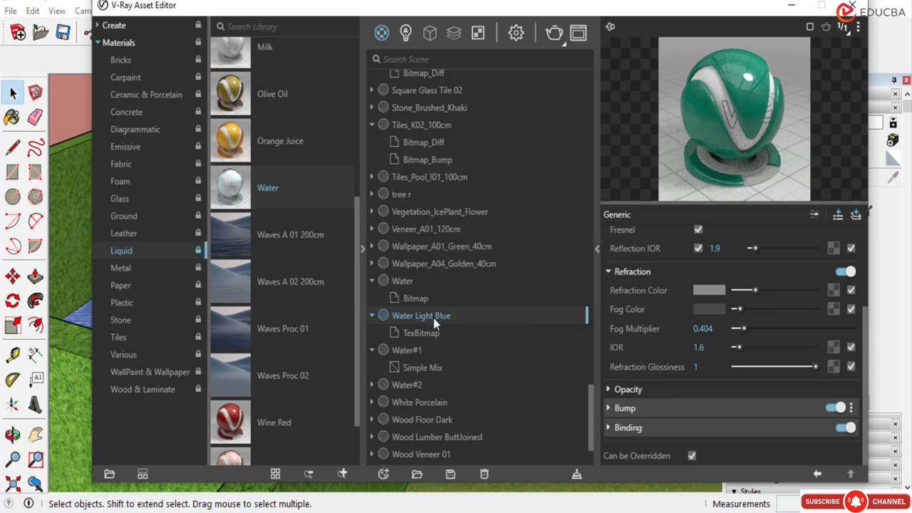
{"action": "left_click", "coordinate": [430, 336]}
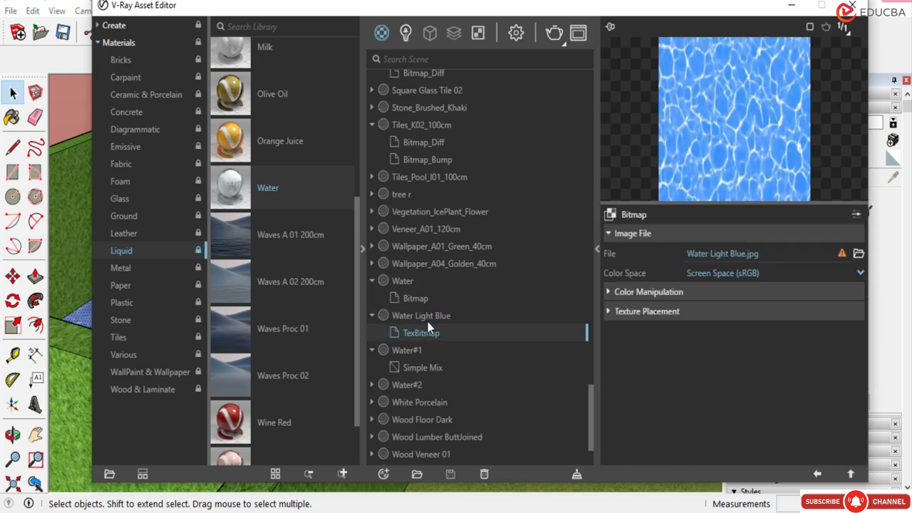
{"action": "right_click", "coordinate": [427, 315]}
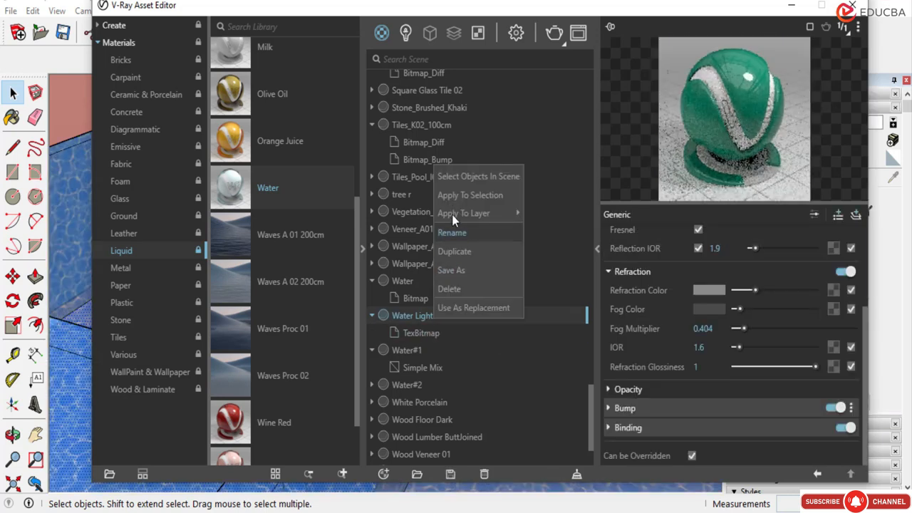
{"action": "left_click", "coordinate": [465, 198]}
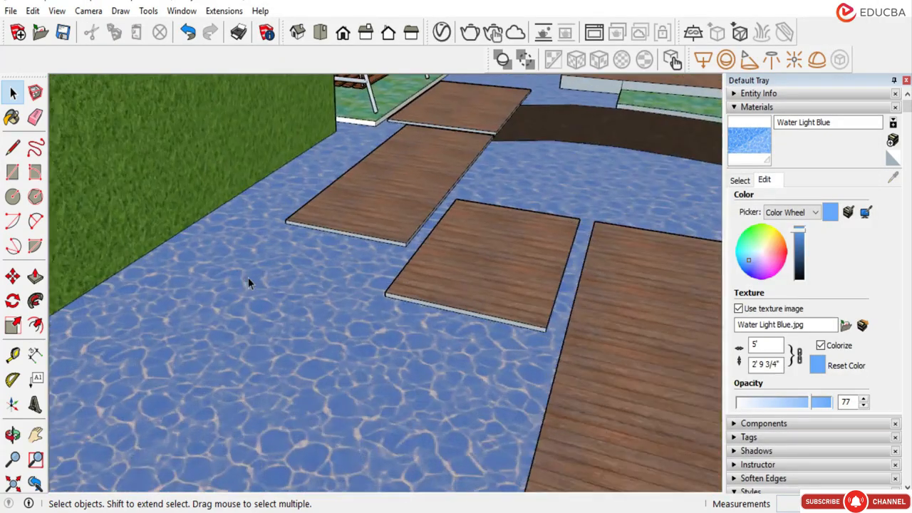
Examine the pond's water surface, the pavilions and the whole garden layout from several angles.
{"action": "scroll", "coordinate": [248, 277], "scroll_direction": "down", "scroll_amount": 2}
{"action": "middle_click_drag", "start_coordinate": [276, 250], "coordinate": [212, 302]}
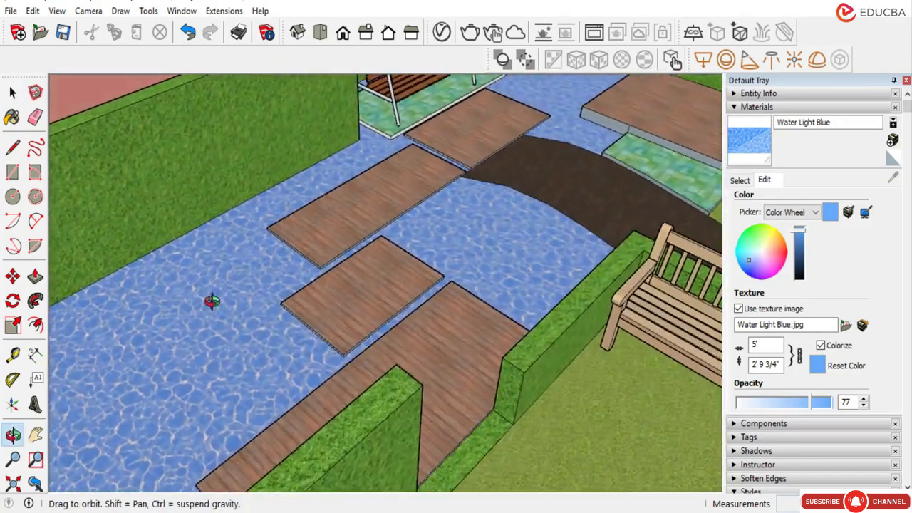
{"action": "scroll", "coordinate": [438, 256], "scroll_direction": "down", "scroll_amount": 3}
{"action": "mouse_move", "coordinate": [438, 257]}
{"action": "middle_mouse_down"}
{"action": "mouse_move", "coordinate": [307, 216]}
{"action": "mouse_move", "coordinate": [159, 199]}
{"action": "middle_mouse_up"}
{"action": "scroll", "coordinate": [498, 275], "scroll_direction": "down", "scroll_amount": 2}
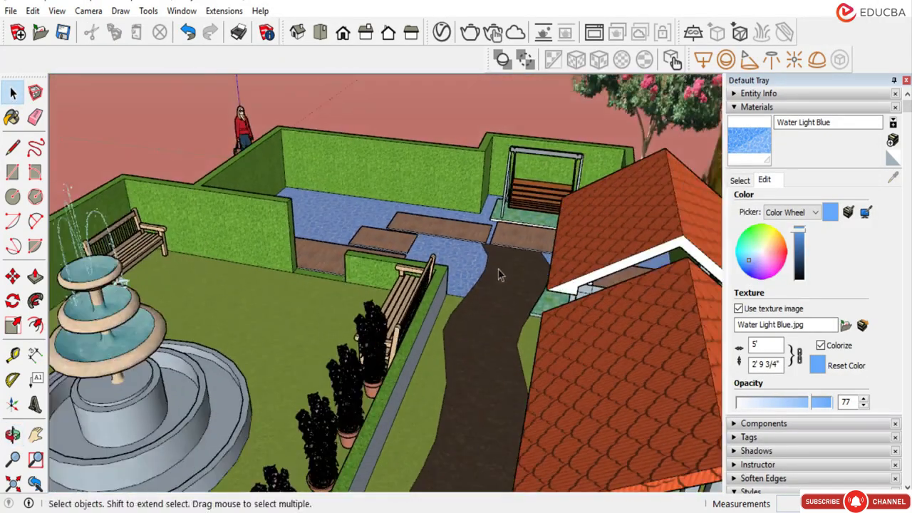
{"action": "mouse_move", "coordinate": [498, 275]}
{"action": "middle_mouse_down"}
{"action": "mouse_move", "coordinate": [271, 239]}
{"action": "mouse_move", "coordinate": [147, 179]}
{"action": "mouse_move", "coordinate": [230, 259]}
{"action": "middle_mouse_up"}
{"action": "scroll", "coordinate": [147, 179], "scroll_direction": "down", "scroll_amount": 2}
{"action": "scroll", "coordinate": [397, 239], "scroll_direction": "down", "scroll_amount": 3}
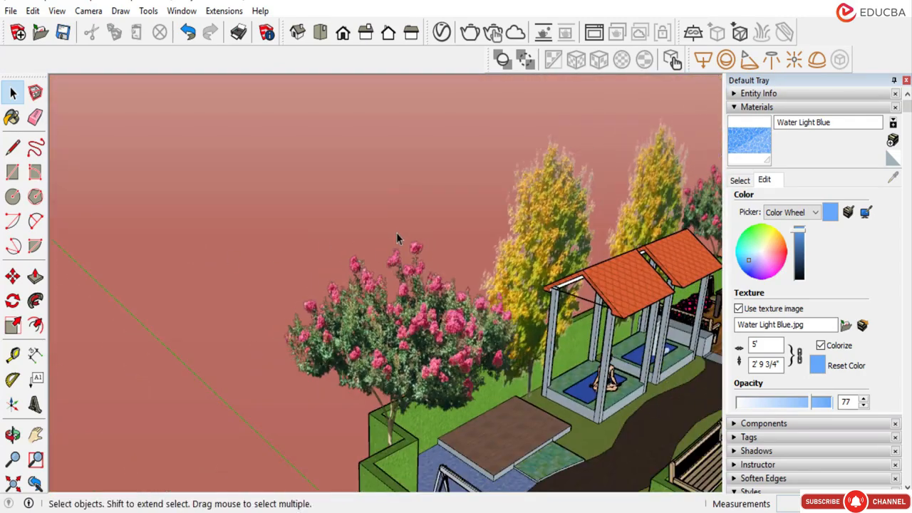
{"action": "scroll", "coordinate": [398, 239], "scroll_direction": "down", "scroll_amount": 5}
{"action": "mouse_move", "coordinate": [397, 239]}
{"action": "middle_mouse_down"}
{"action": "mouse_move", "coordinate": [299, 276]}
{"action": "mouse_move", "coordinate": [413, 285]}
{"action": "middle_mouse_up"}
{"action": "scroll", "coordinate": [449, 288], "scroll_direction": "up", "scroll_amount": 4}
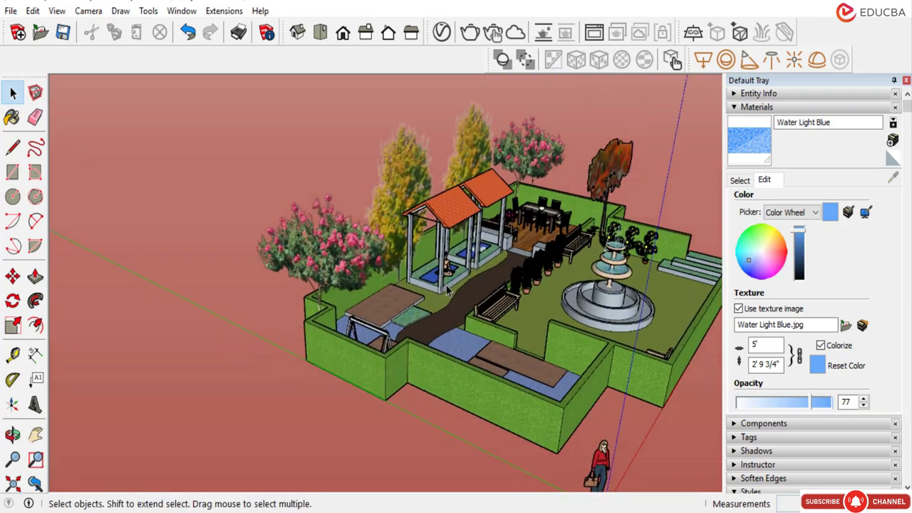
{"action": "scroll", "coordinate": [447, 289], "scroll_direction": "up", "scroll_amount": 5}
{"action": "middle_click_drag", "start_coordinate": [488, 199], "coordinate": [421, 208]}
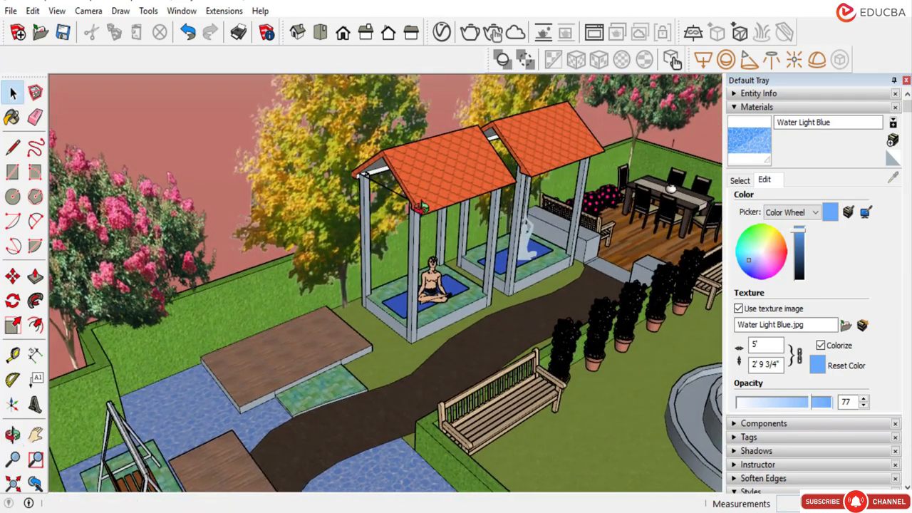
{"action": "scroll", "coordinate": [430, 340], "scroll_direction": "down", "scroll_amount": 6}
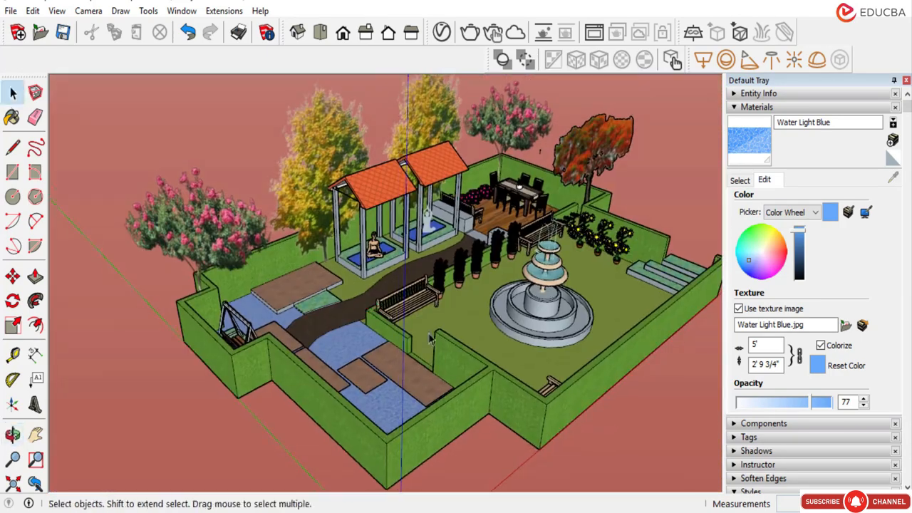
{"action": "scroll", "coordinate": [464, 327], "scroll_direction": "up", "scroll_amount": 2}
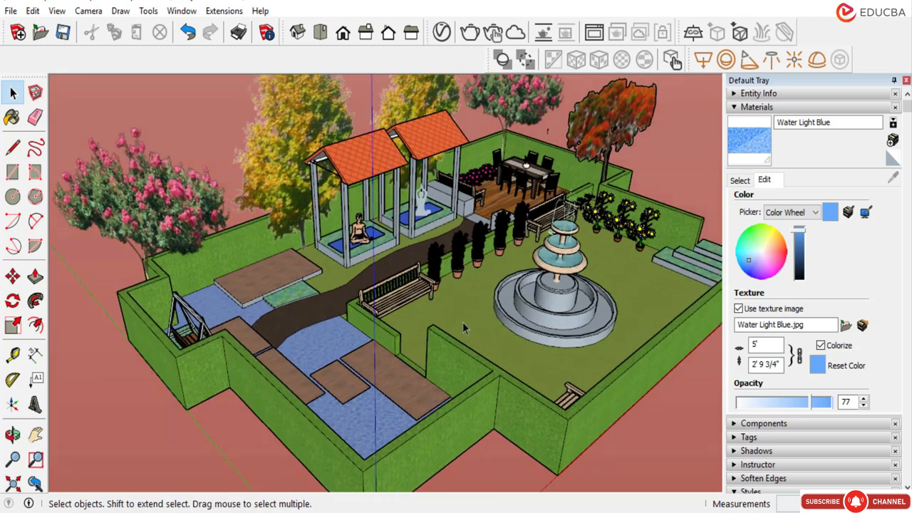
Select and inspect the grass-textured hedge walls behind and in front of the pond.
{"action": "left_click", "coordinate": [250, 248]}
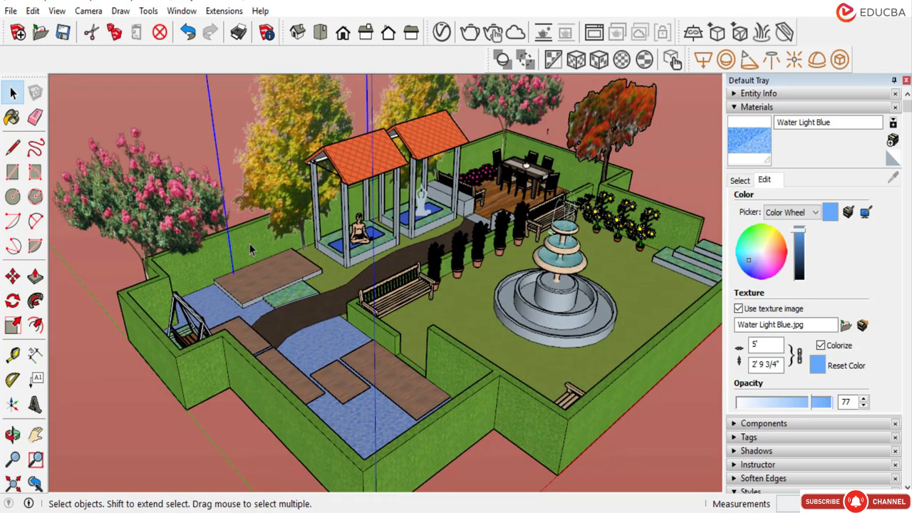
{"action": "left_click", "coordinate": [207, 273]}
{"action": "scroll", "coordinate": [258, 245], "scroll_direction": "up", "scroll_amount": 5}
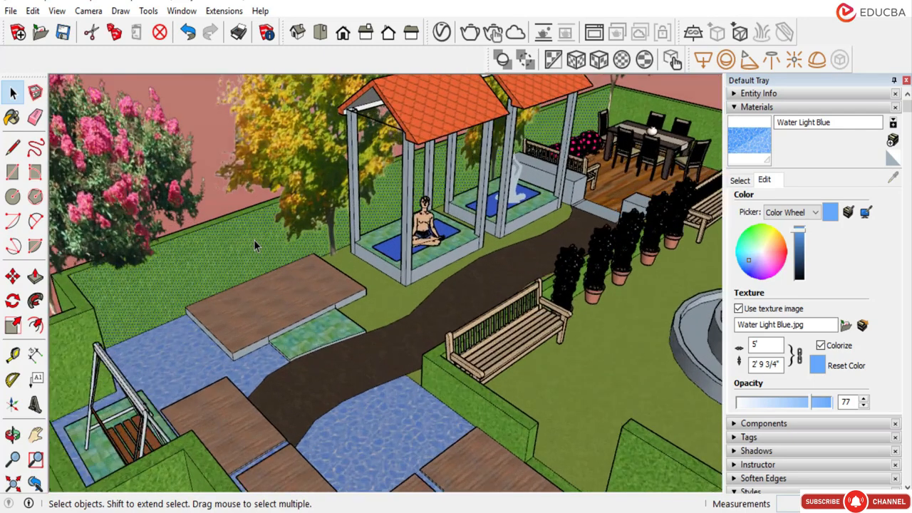
{"action": "scroll", "coordinate": [282, 183], "scroll_direction": "down", "scroll_amount": 6}
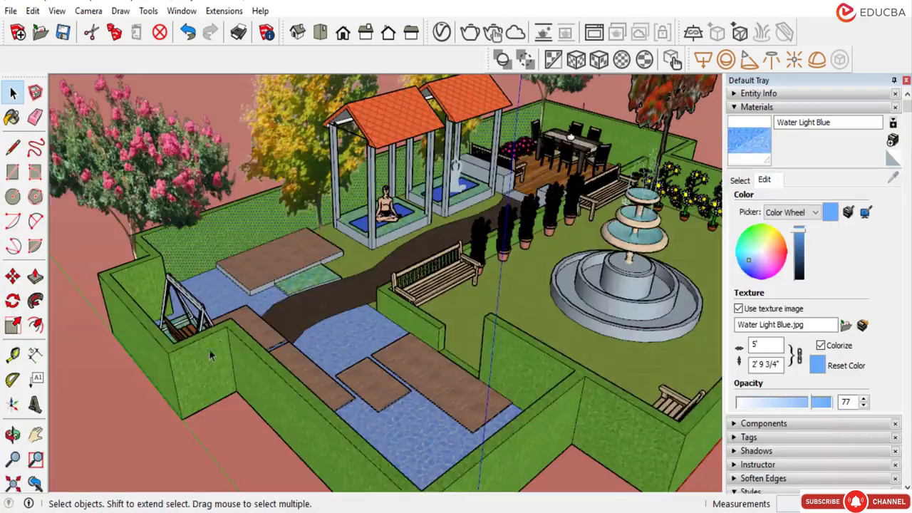
{"action": "scroll", "coordinate": [189, 384], "scroll_direction": "up", "scroll_amount": 5}
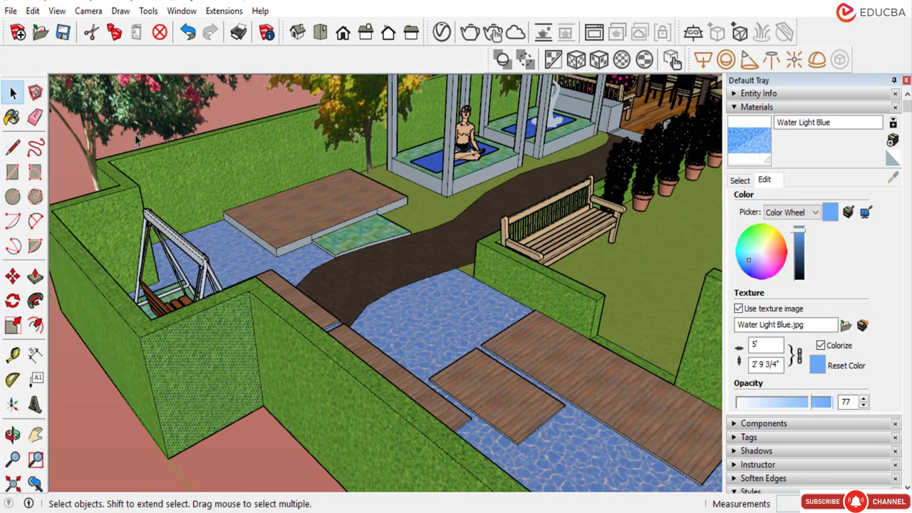
Browse the V-Ray material library and search its Ground category for "grass", viewing Grass C 200cm without applying it.
{"action": "left_click", "coordinate": [182, 10]}
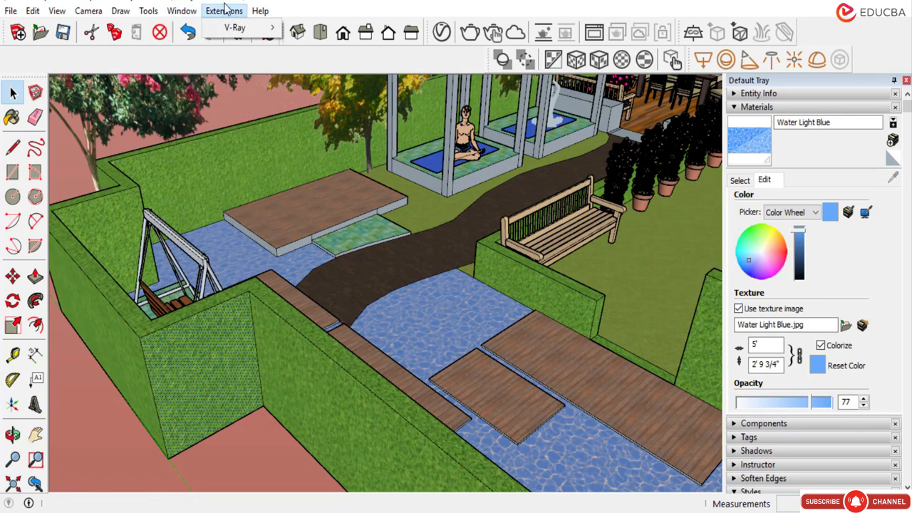
{"action": "left_click", "coordinate": [225, 8]}
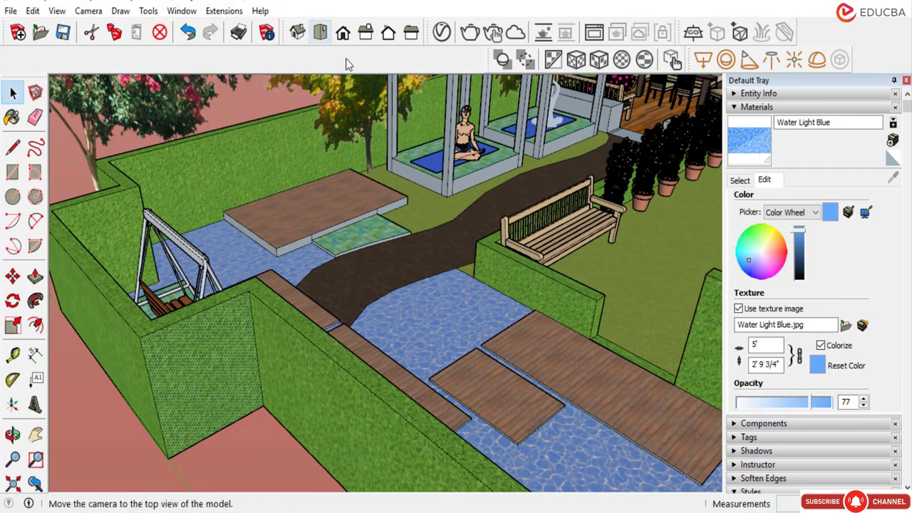
{"action": "left_click", "coordinate": [442, 33]}
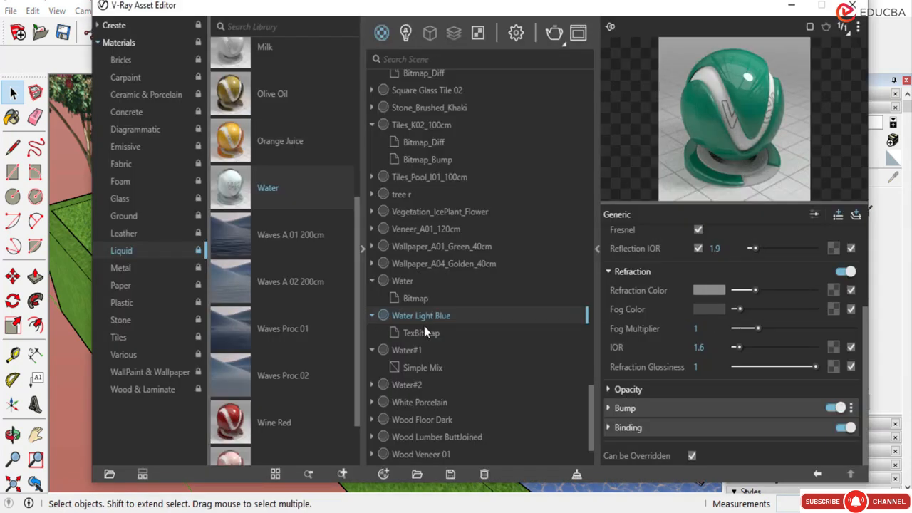
{"action": "left_click", "coordinate": [125, 113]}
{"action": "left_click", "coordinate": [130, 63]}
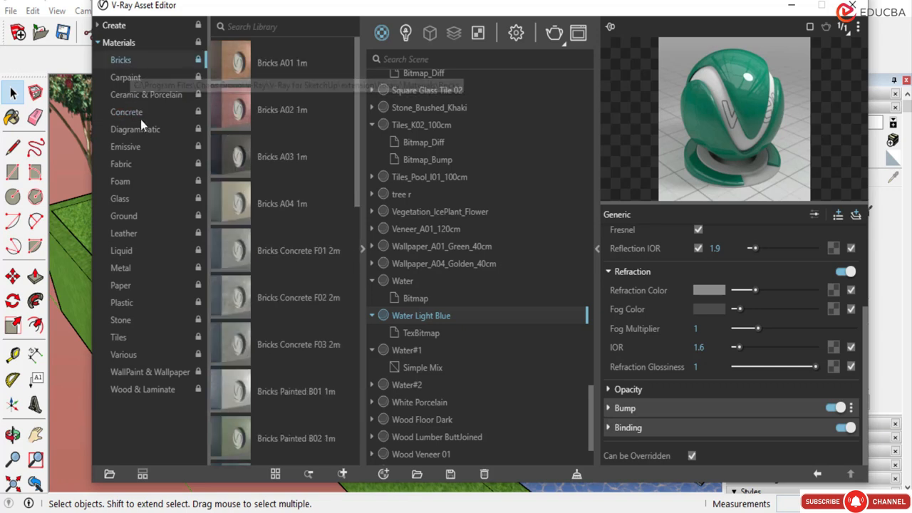
{"action": "left_click", "coordinate": [123, 215]}
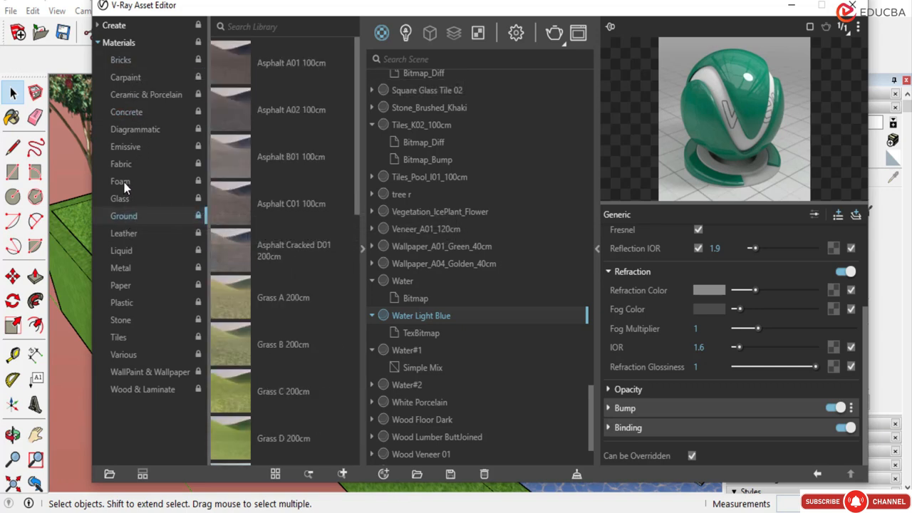
{"action": "left_click", "coordinate": [270, 27]}
{"action": "type", "text": "gras"}
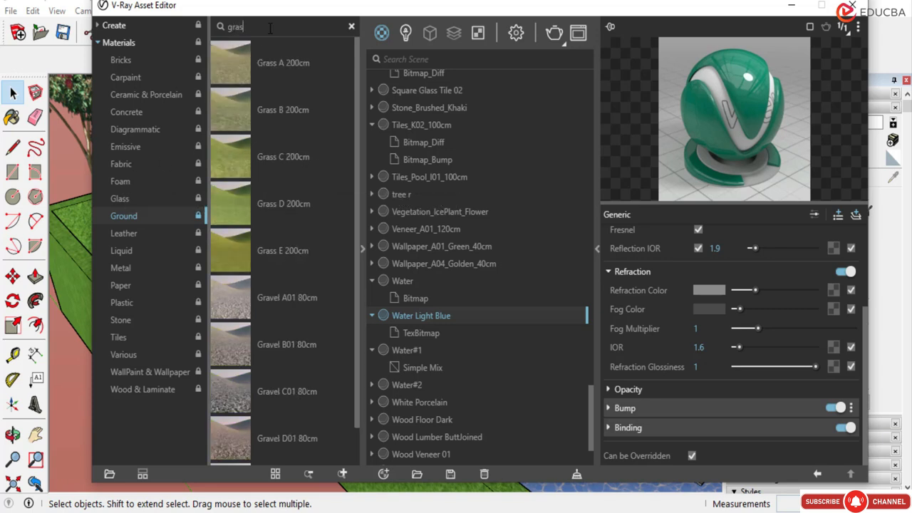
{"action": "type", "text": "s"}
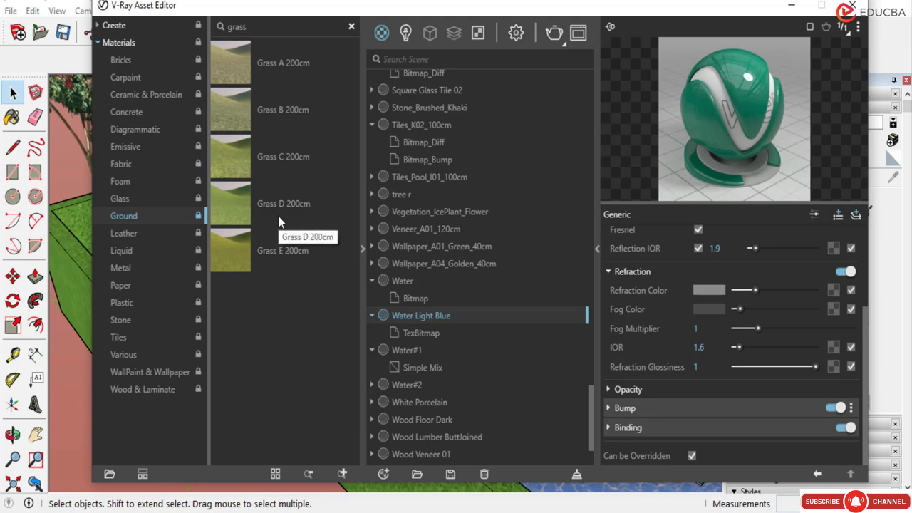
{"action": "left_click", "coordinate": [231, 160]}
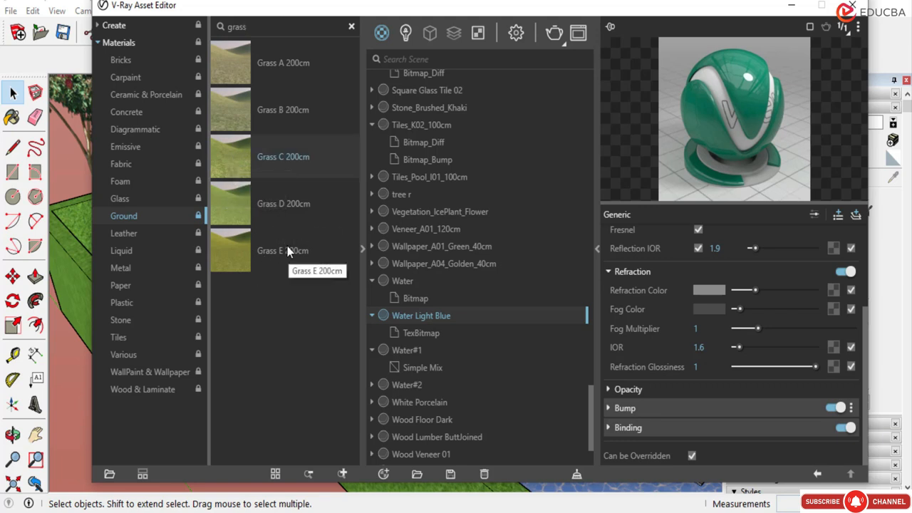
{"action": "left_click", "coordinate": [852, 6]}
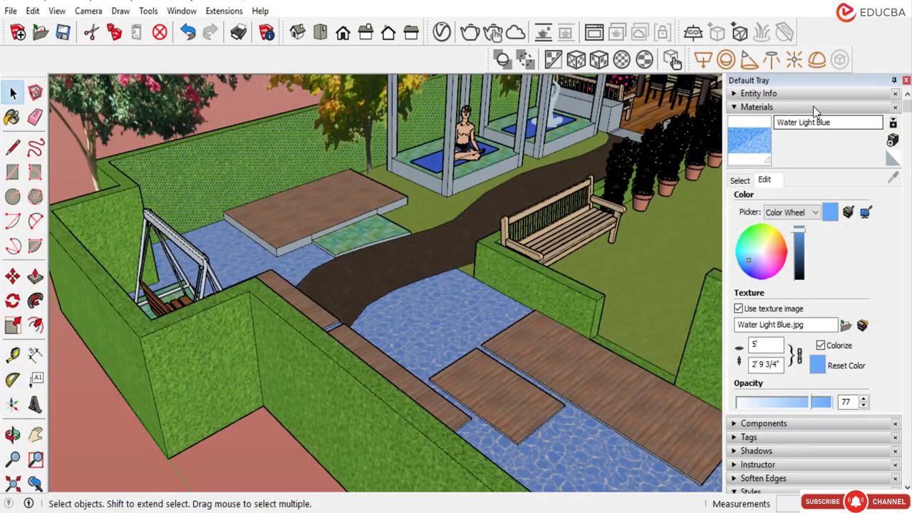
Pick the Grass Dark Green material from SketchUp's landscaping and fencing collection.
{"action": "left_click", "coordinate": [736, 108]}
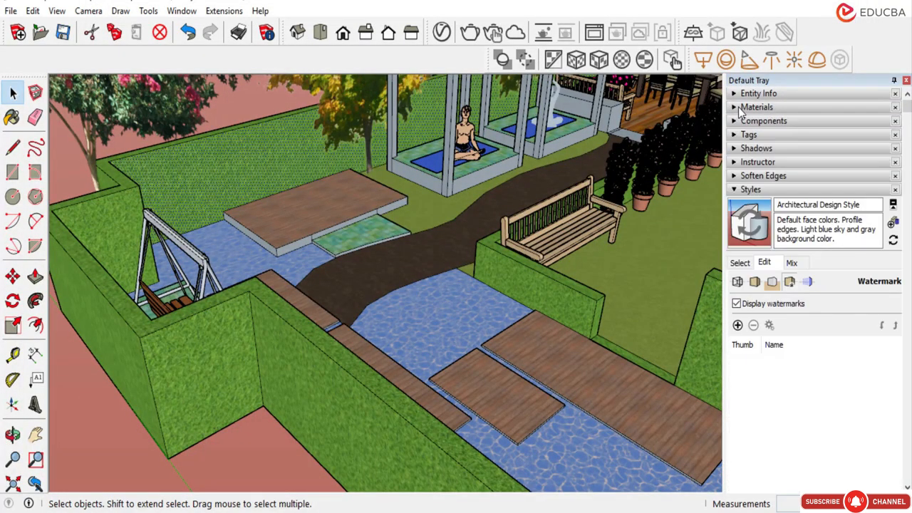
{"action": "left_click", "coordinate": [741, 107]}
{"action": "left_click", "coordinate": [740, 180]}
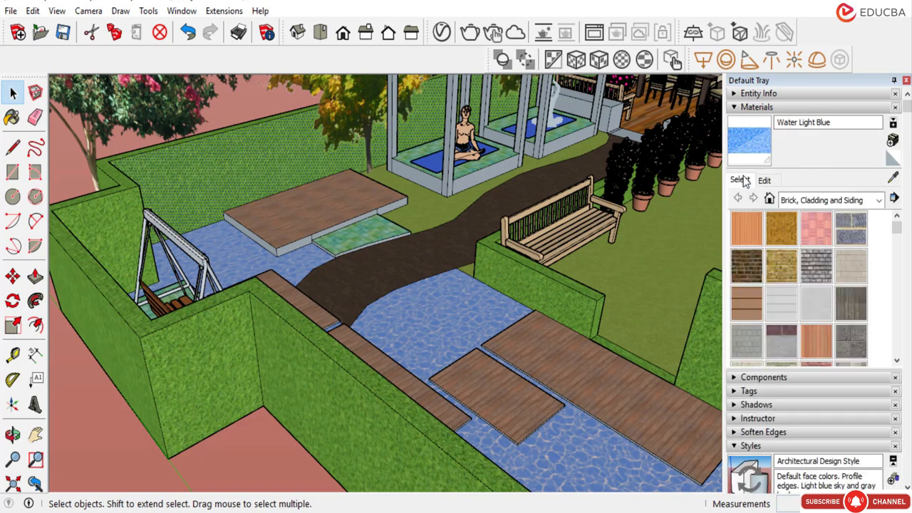
{"action": "left_click", "coordinate": [792, 200]}
{"action": "left_click", "coordinate": [813, 284]}
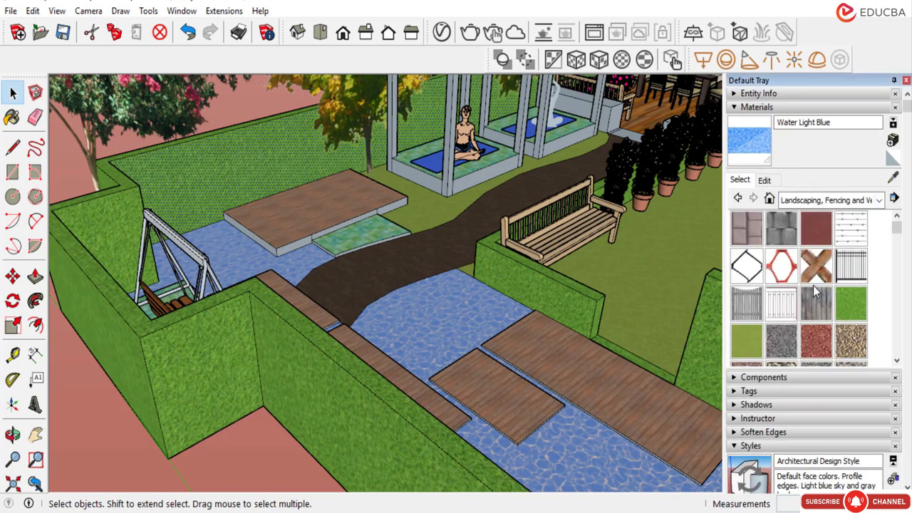
{"action": "left_click", "coordinate": [852, 306]}
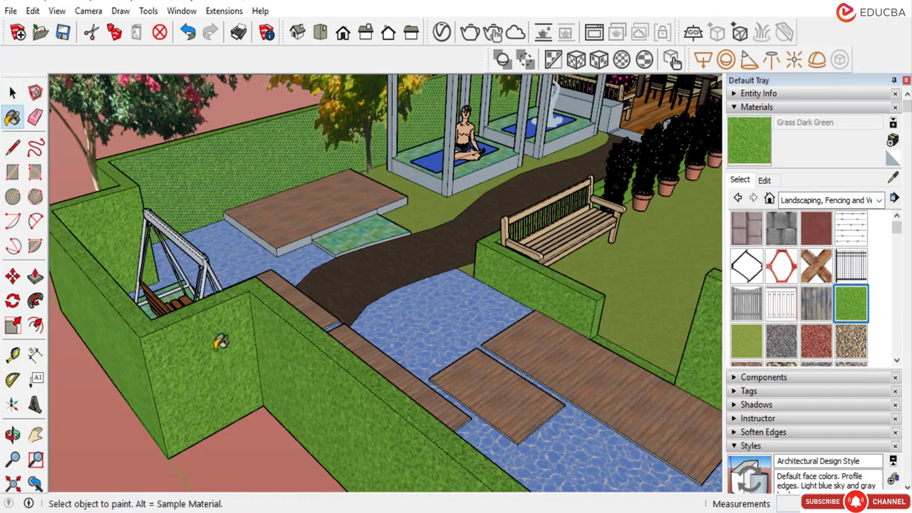
Set the texture width of the Grass Dark Green material to 6'.
{"action": "left_click", "coordinate": [764, 180]}
{"action": "left_click", "coordinate": [764, 345]}
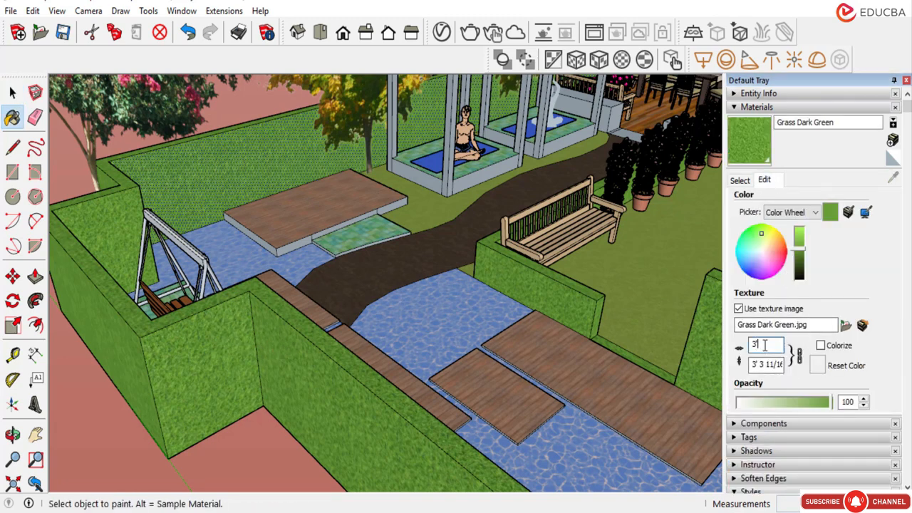
{"action": "type", "text": "3"}
{"action": "key", "text": "Return"}
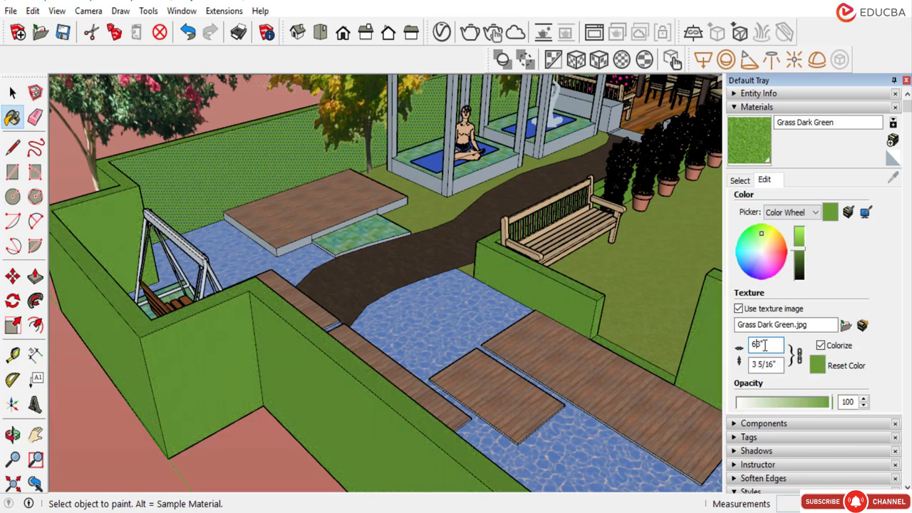
{"action": "type", "text": "6'3"}
{"action": "key", "text": "Return"}
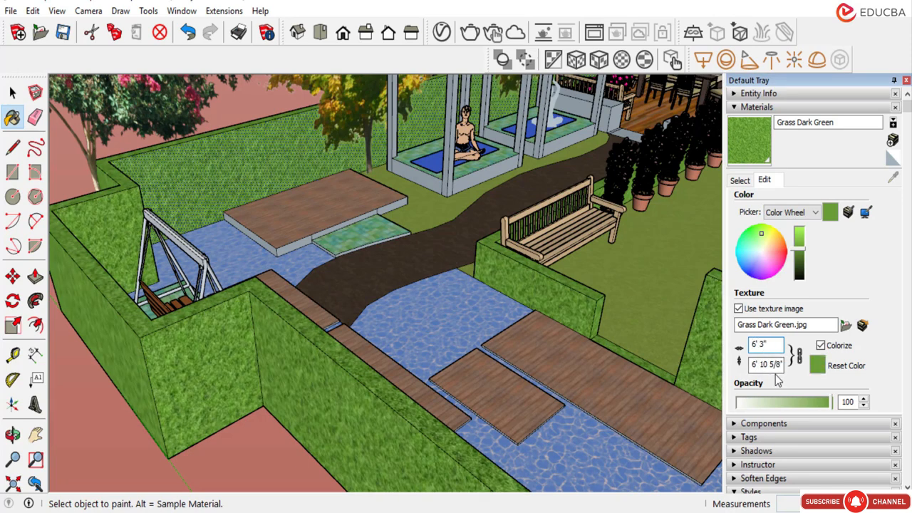
{"action": "type", "text": "6'"}
{"action": "key", "text": "Return"}
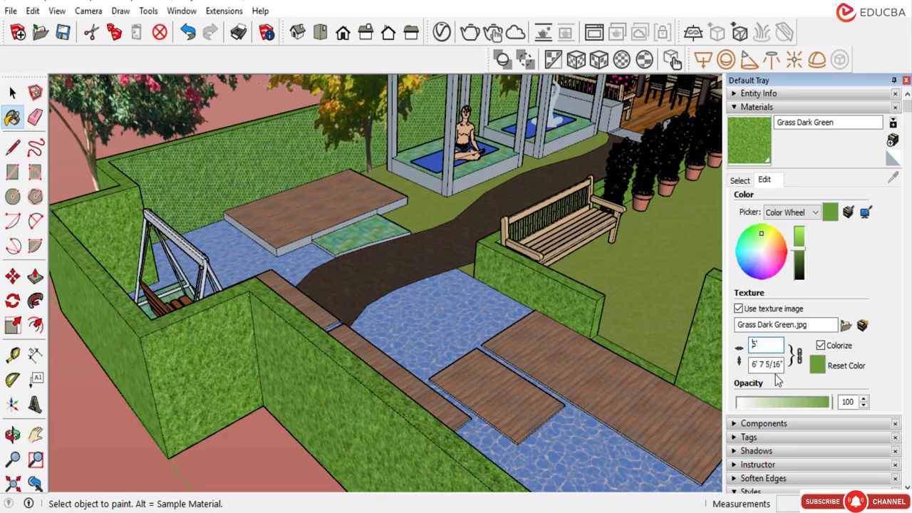
{"action": "scroll", "coordinate": [332, 274], "scroll_direction": "down", "scroll_amount": 6}
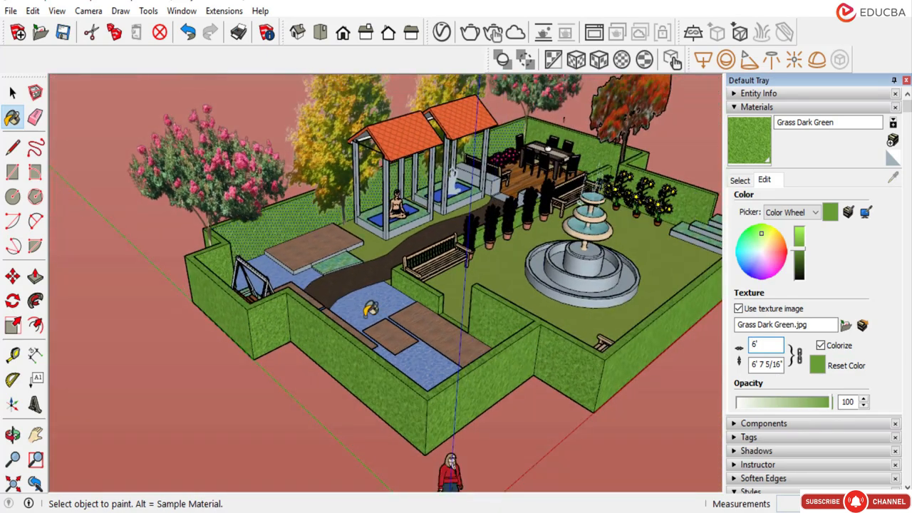
Sample the Grass Dark Green material from the outer hedge wall beside the swing and clear the current selection.
{"action": "left_click", "coordinate": [12, 91]}
{"action": "scroll", "coordinate": [160, 368], "scroll_direction": "up", "scroll_amount": 3}
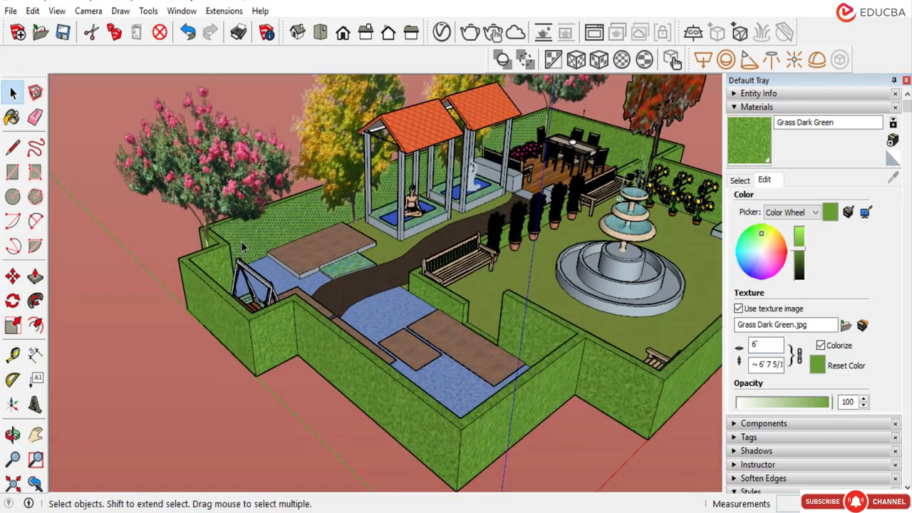
{"action": "left_click", "coordinate": [291, 223]}
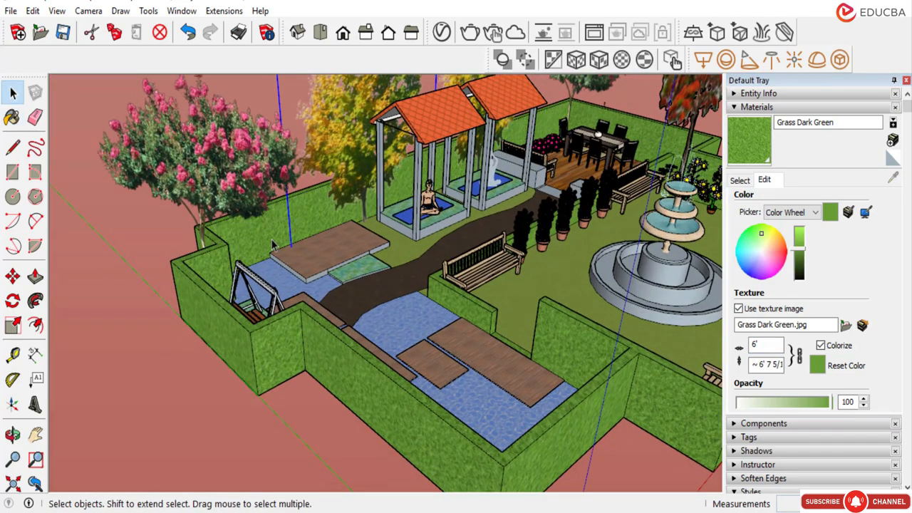
{"action": "left_click", "coordinate": [272, 244]}
{"action": "left_click", "coordinate": [739, 180]}
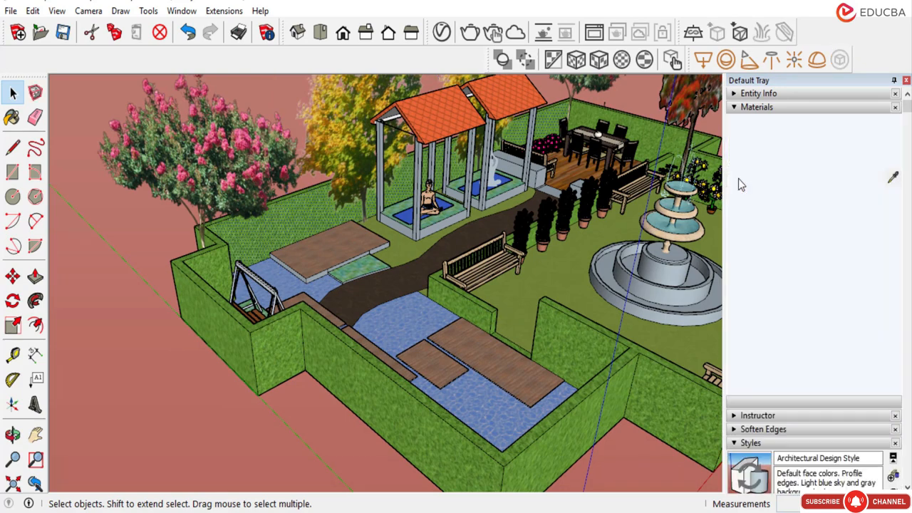
{"action": "left_click", "coordinate": [894, 177]}
{"action": "scroll", "coordinate": [207, 319], "scroll_direction": "up", "scroll_amount": 2}
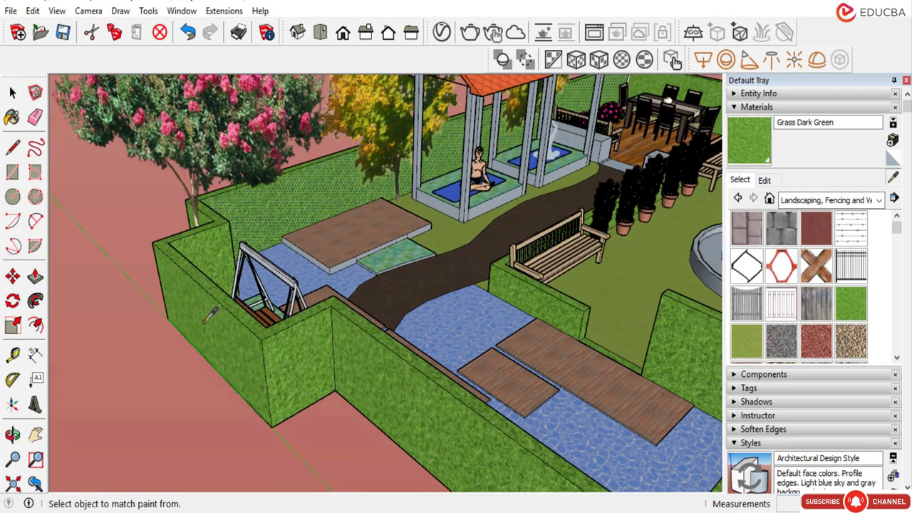
{"action": "left_click", "coordinate": [207, 320]}
{"action": "scroll", "coordinate": [275, 299], "scroll_direction": "down", "scroll_amount": 3}
{"action": "scroll", "coordinate": [246, 265], "scroll_direction": "down", "scroll_amount": 2}
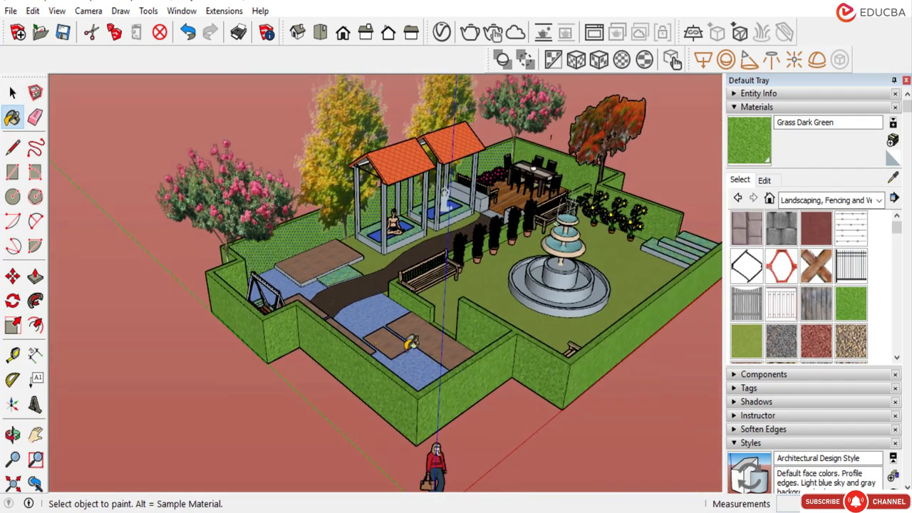
{"action": "key", "text": "space"}
{"action": "left_click", "coordinate": [119, 320]}
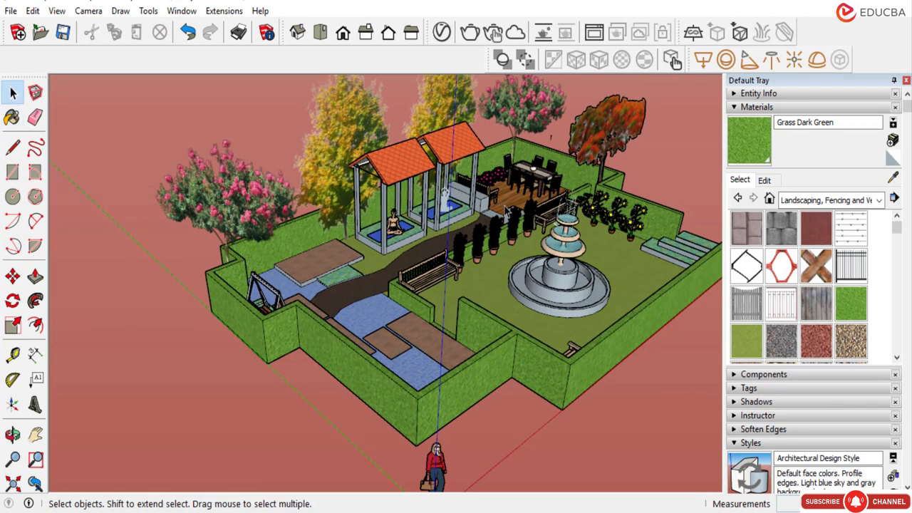
Examine the rescaled grass texture on the hedges, the pavilions, the trees and the overall garden layout from near and far.
{"action": "scroll", "coordinate": [203, 280], "scroll_direction": "down", "scroll_amount": 2}
{"action": "scroll", "coordinate": [531, 313], "scroll_direction": "up", "scroll_amount": 3}
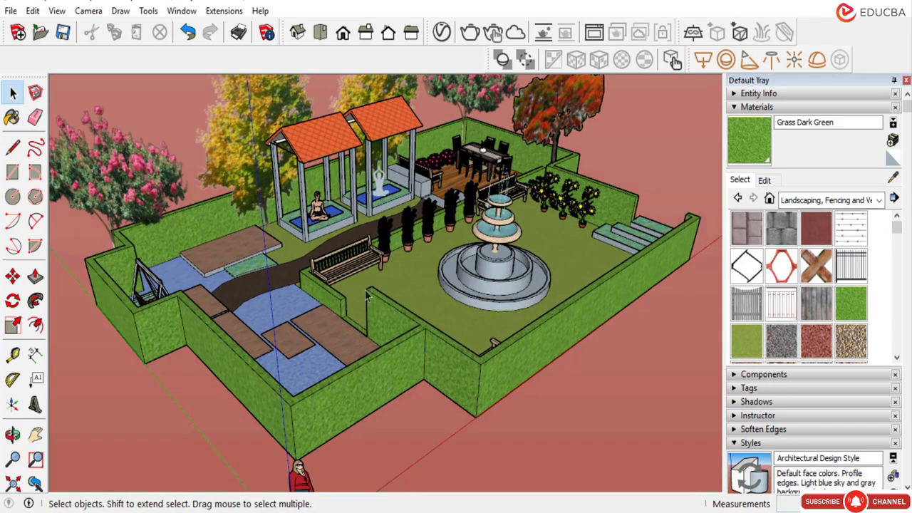
{"action": "scroll", "coordinate": [362, 293], "scroll_direction": "down", "scroll_amount": 1}
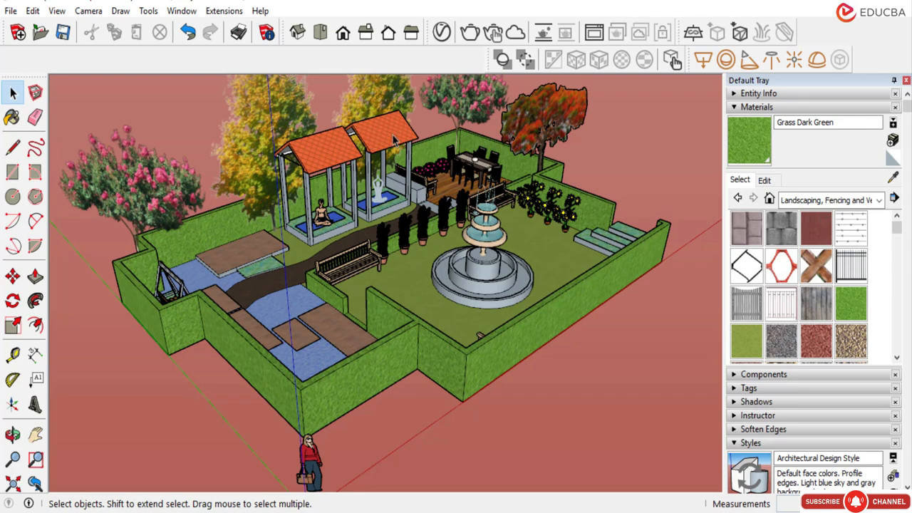
{"action": "scroll", "coordinate": [361, 218], "scroll_direction": "up", "scroll_amount": 2}
{"action": "scroll", "coordinate": [314, 139], "scroll_direction": "up", "scroll_amount": 5}
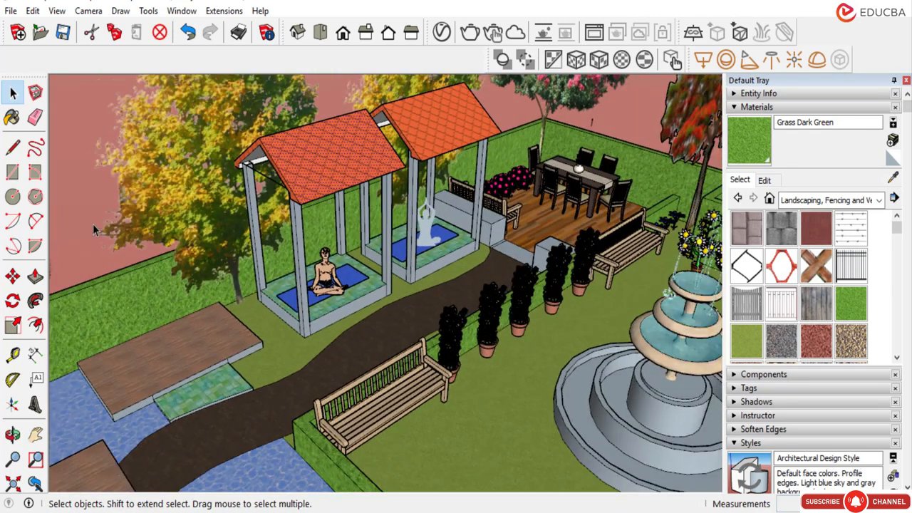
{"action": "left_click", "coordinate": [93, 224]}
{"action": "scroll", "coordinate": [287, 241], "scroll_direction": "up", "scroll_amount": 2}
{"action": "scroll", "coordinate": [356, 239], "scroll_direction": "down", "scroll_amount": 4}
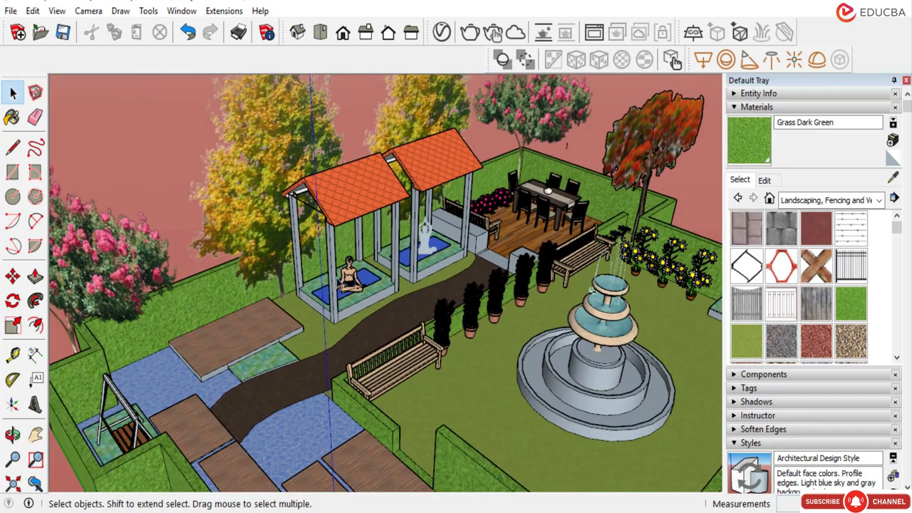
{"action": "scroll", "coordinate": [346, 285], "scroll_direction": "up", "scroll_amount": 2}
{"action": "scroll", "coordinate": [320, 246], "scroll_direction": "up", "scroll_amount": 2}
{"action": "middle_click_drag", "start_coordinate": [317, 242], "coordinate": [397, 188]}
{"action": "scroll", "coordinate": [396, 189], "scroll_direction": "up", "scroll_amount": 4}
{"action": "scroll", "coordinate": [394, 189], "scroll_direction": "up", "scroll_amount": 3}
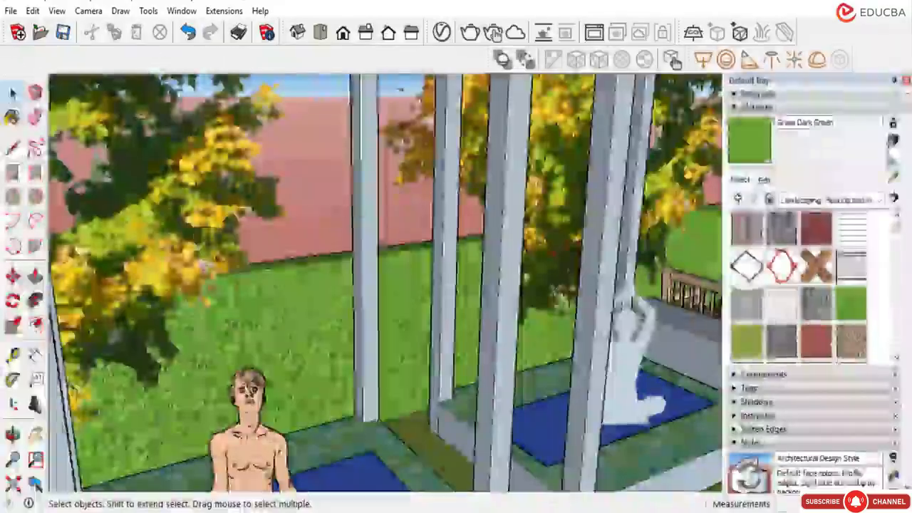
{"action": "left_click", "coordinate": [378, 245]}
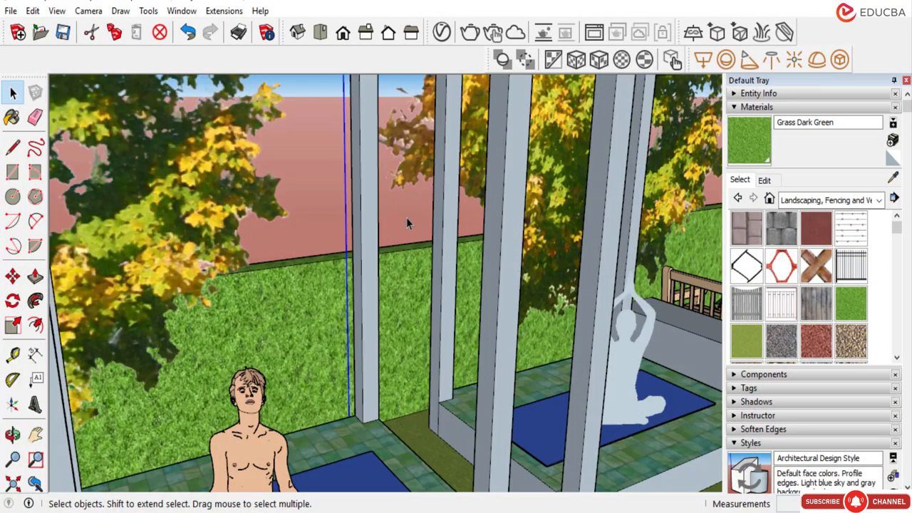
{"action": "scroll", "coordinate": [406, 217], "scroll_direction": "down", "scroll_amount": 6}
{"action": "scroll", "coordinate": [319, 345], "scroll_direction": "down", "scroll_amount": 1}
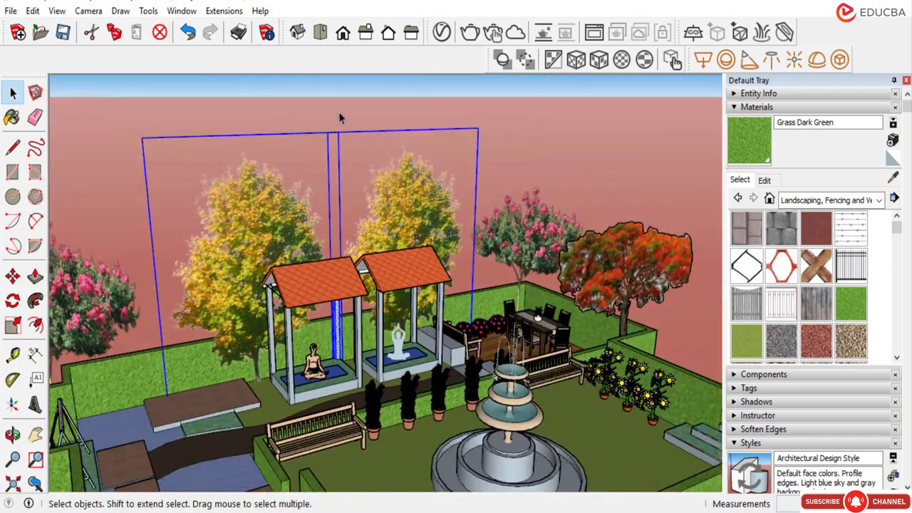
Clear the current selection and select the pavilion's corner post in front of the swing.
{"action": "left_click", "coordinate": [340, 118]}
{"action": "scroll", "coordinate": [354, 284], "scroll_direction": "up", "scroll_amount": 5}
{"action": "middle_click_drag", "start_coordinate": [354, 274], "coordinate": [8, 200]}
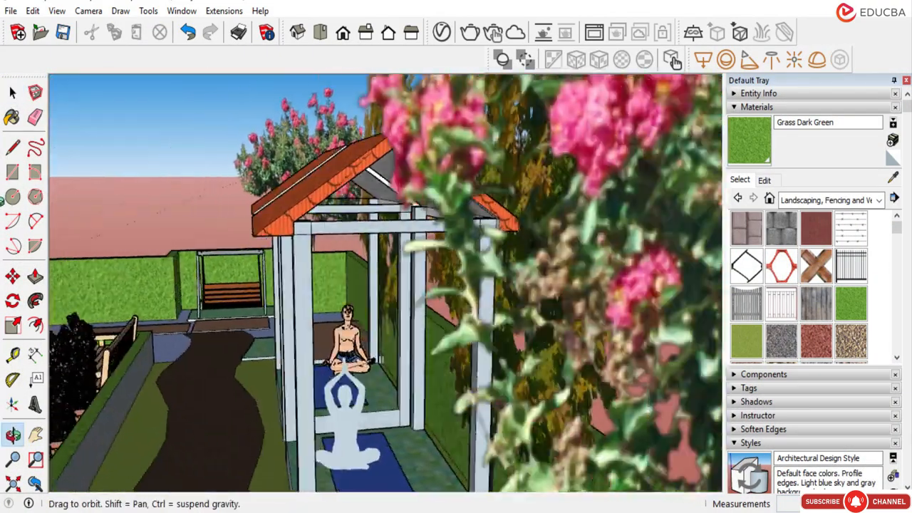
{"action": "scroll", "coordinate": [246, 256], "scroll_direction": "up", "scroll_amount": 6}
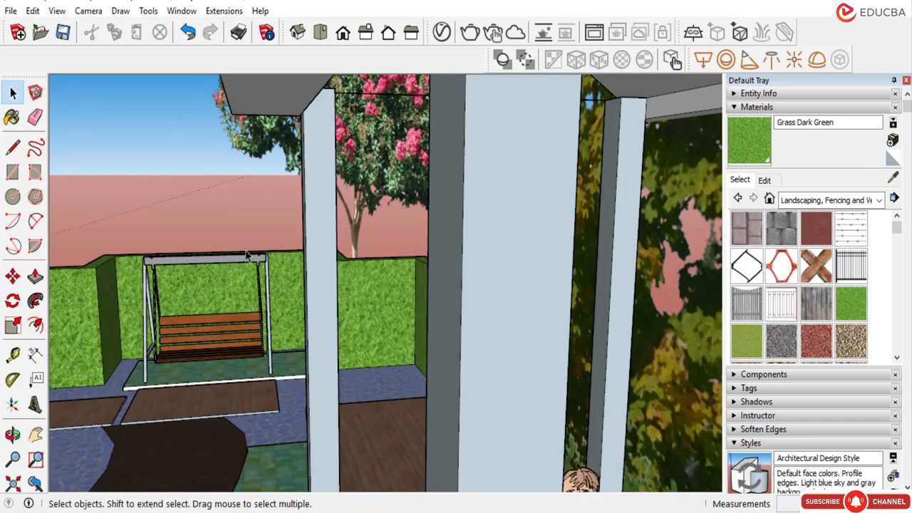
{"action": "middle_click_drag", "start_coordinate": [247, 255], "coordinate": [201, 228]}
{"action": "left_click", "coordinate": [201, 227]}
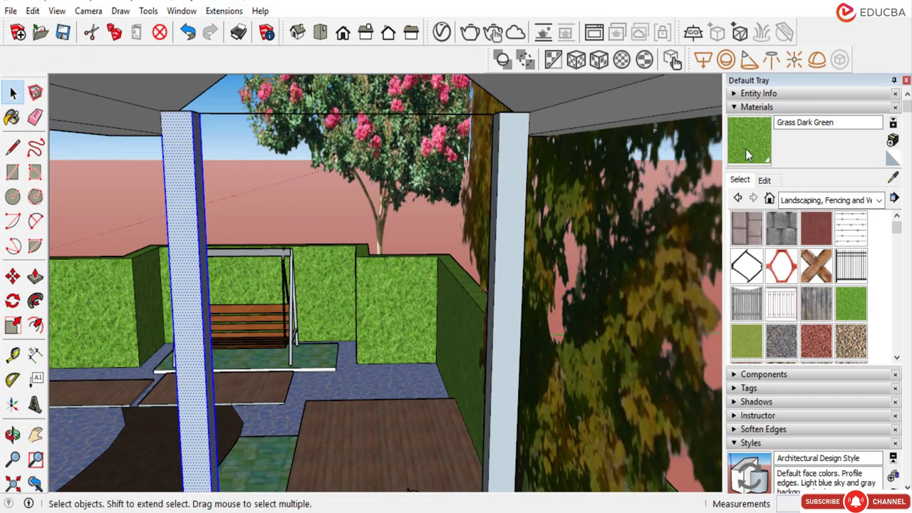
{"action": "left_click", "coordinate": [752, 111]}
{"action": "left_click", "coordinate": [752, 111]}
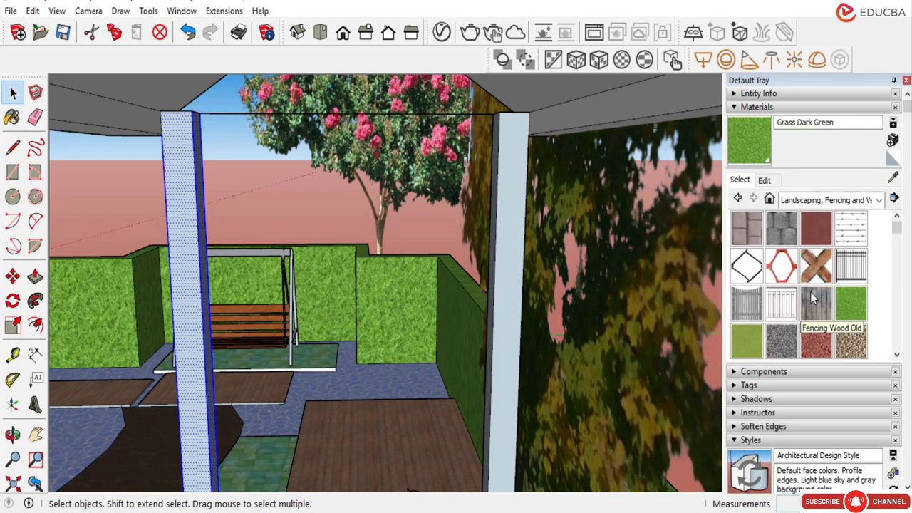
{"action": "left_click", "coordinate": [184, 12]}
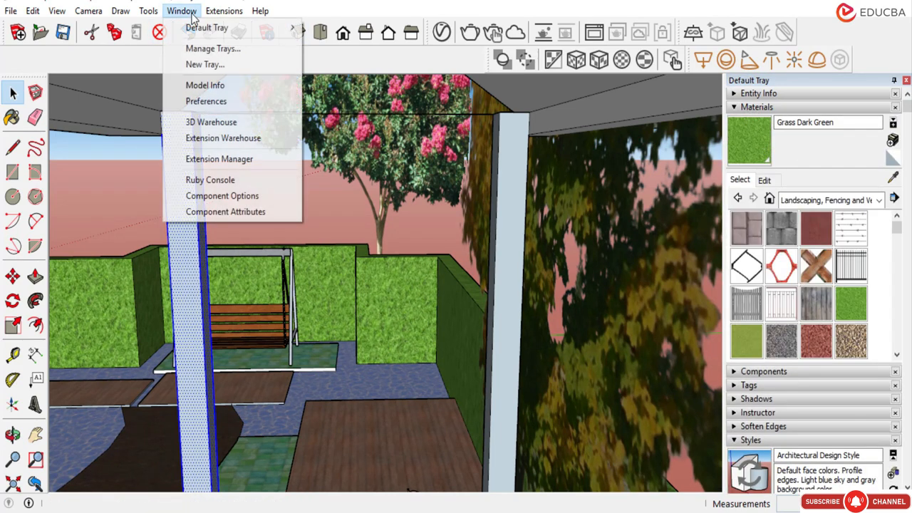
{"action": "left_click", "coordinate": [411, 6]}
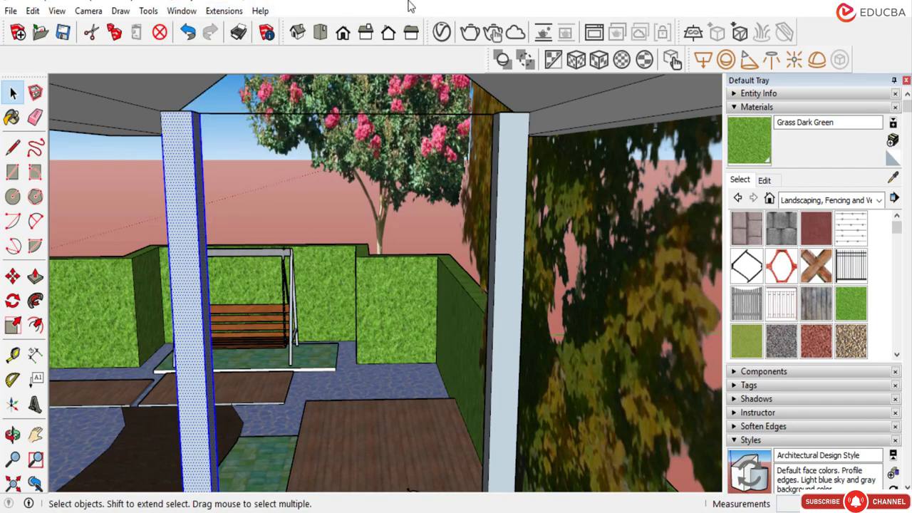
Open the V-Ray Asset Editor and show the Metal category of its material library without a search filter.
{"action": "left_click", "coordinate": [436, 35]}
{"action": "left_click", "coordinate": [123, 163]}
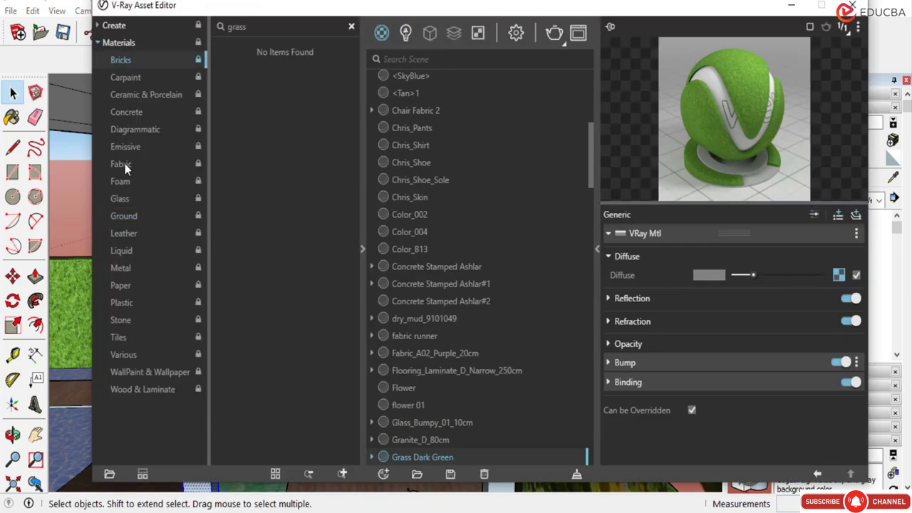
{"action": "left_click", "coordinate": [121, 268]}
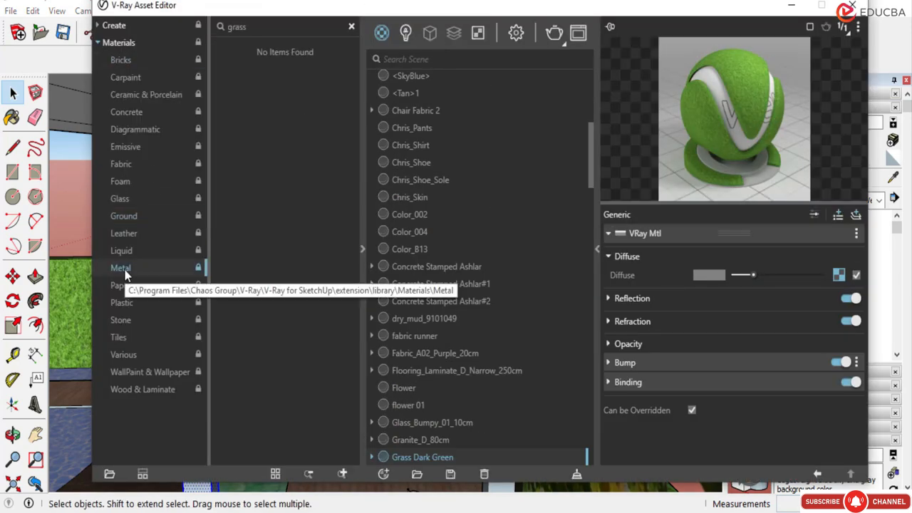
{"action": "left_click", "coordinate": [119, 251]}
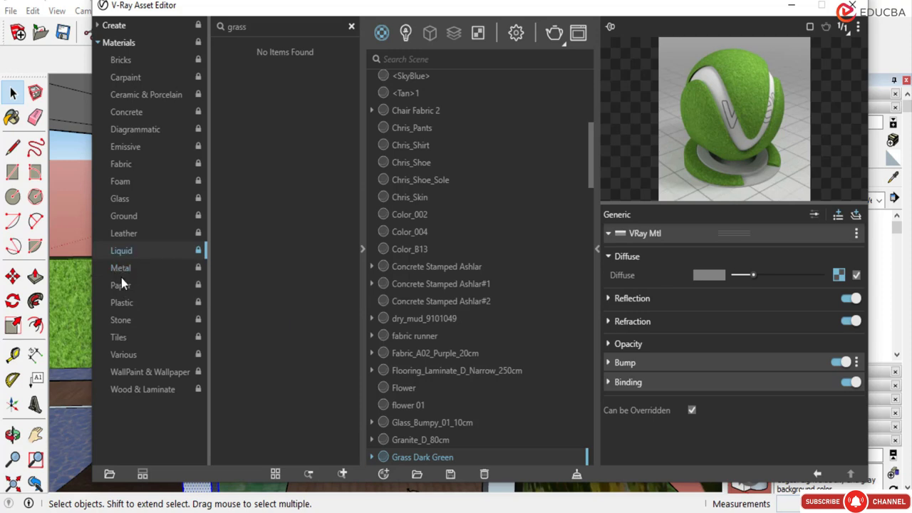
{"action": "left_click", "coordinate": [121, 279]}
{"action": "left_click", "coordinate": [125, 302]}
{"action": "left_click", "coordinate": [126, 320]}
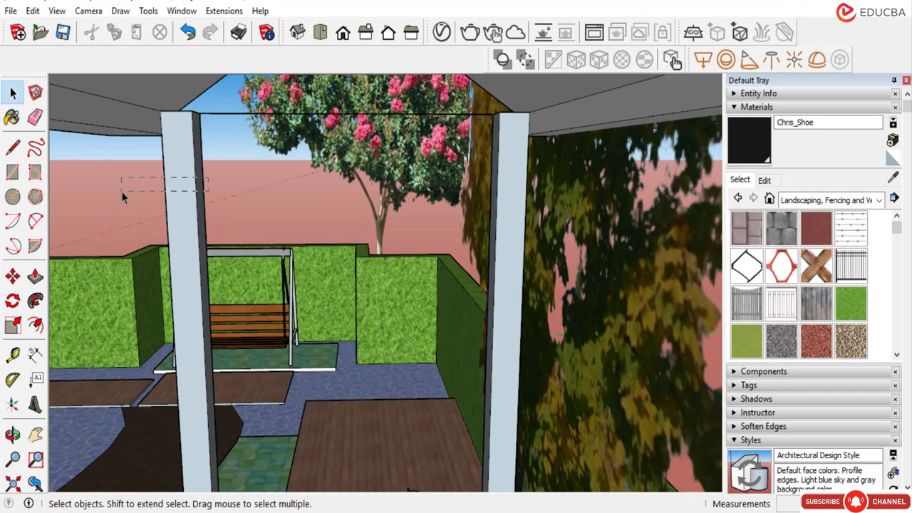
{"action": "left_click_drag", "start_coordinate": [123, 197], "coordinate": [155, 219]}
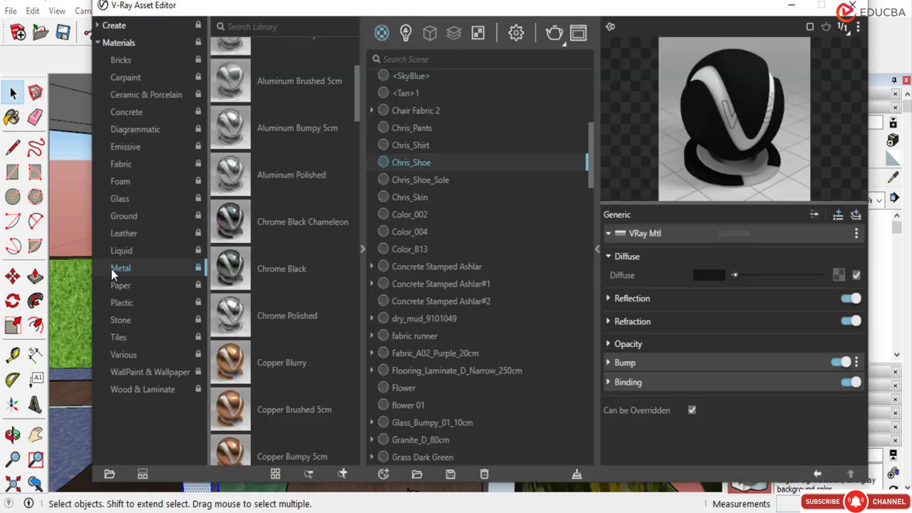
{"action": "scroll", "coordinate": [275, 120], "scroll_direction": "up", "scroll_amount": 3}
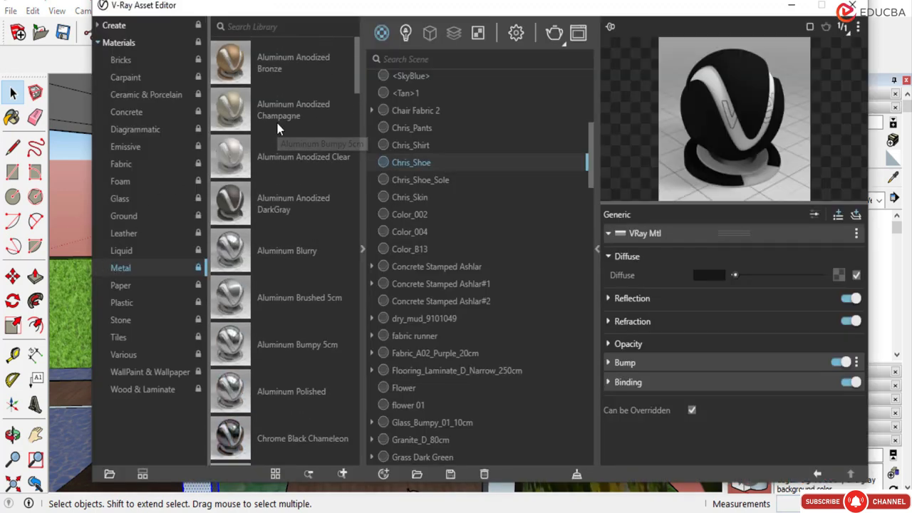
Add the Metallic Paint Champagne material from the V-Ray metal library to the scene's materials.
{"action": "left_click", "coordinate": [273, 69]}
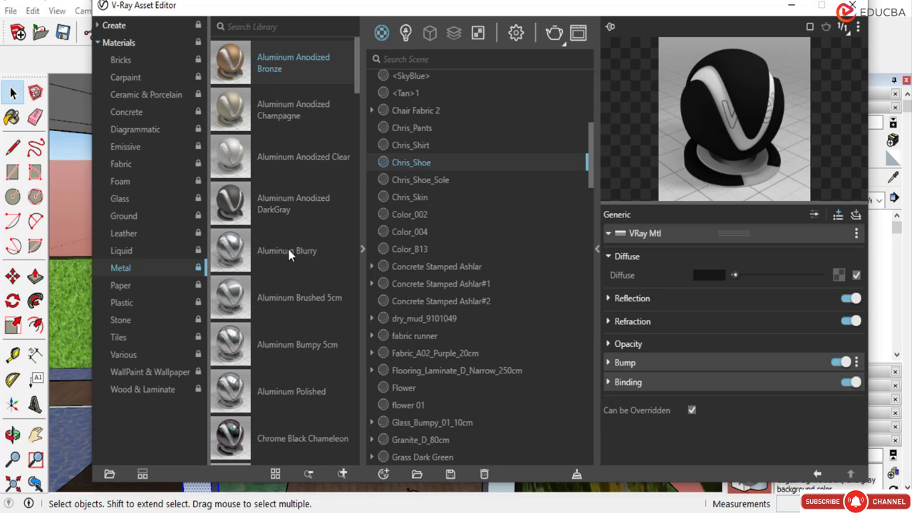
{"action": "scroll", "coordinate": [263, 212], "scroll_direction": "down", "scroll_amount": 3}
{"action": "scroll", "coordinate": [267, 208], "scroll_direction": "down", "scroll_amount": 6}
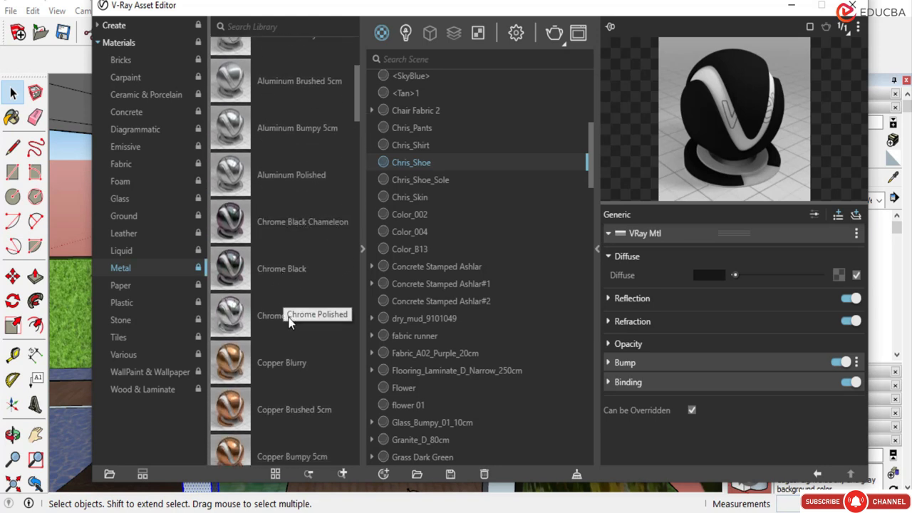
{"action": "scroll", "coordinate": [289, 322], "scroll_direction": "down", "scroll_amount": 6}
{"action": "scroll", "coordinate": [288, 322], "scroll_direction": "down", "scroll_amount": 6}
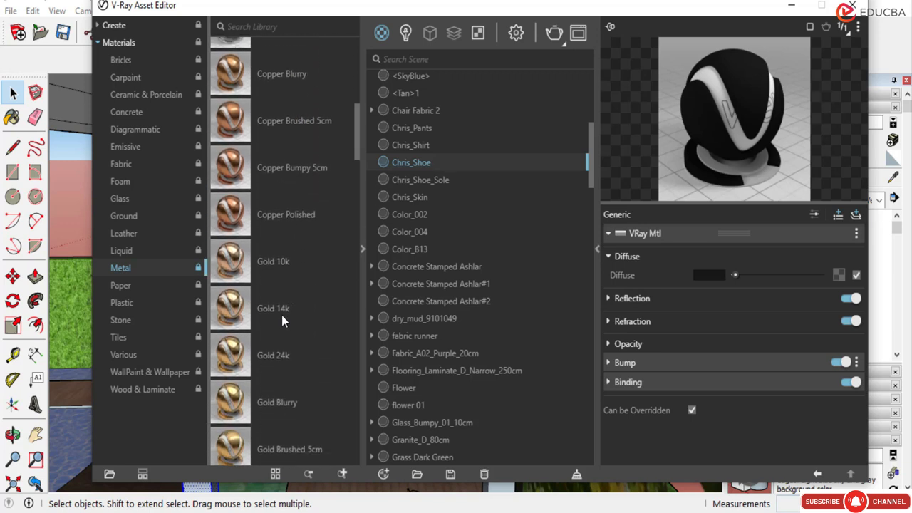
{"action": "scroll", "coordinate": [303, 343], "scroll_direction": "down", "scroll_amount": 12}
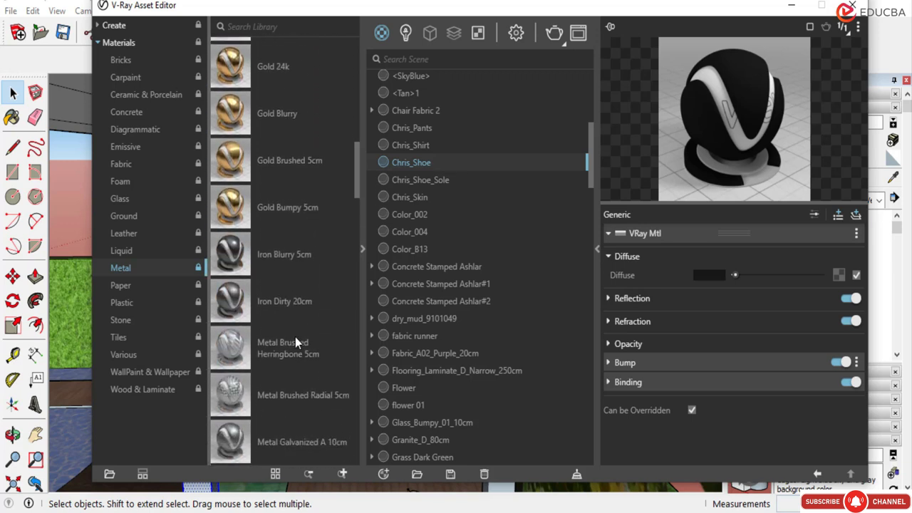
{"action": "scroll", "coordinate": [301, 327], "scroll_direction": "down", "scroll_amount": 6}
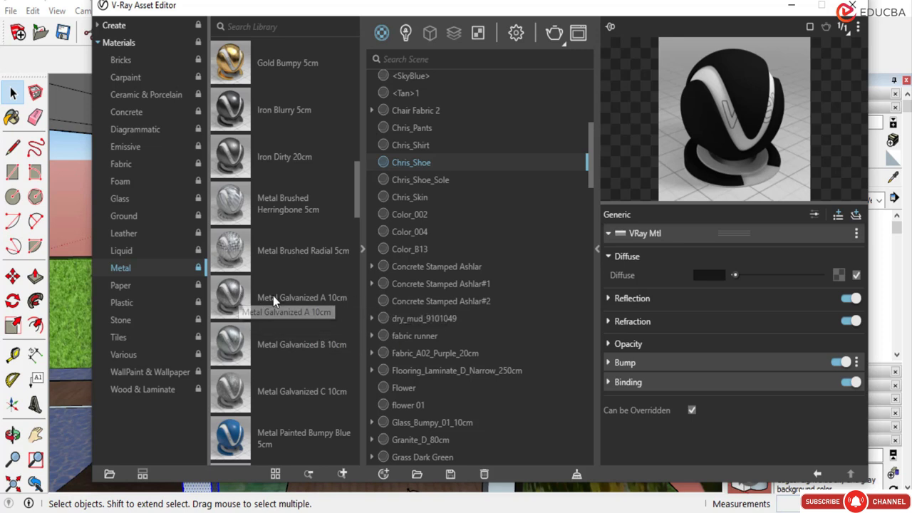
{"action": "scroll", "coordinate": [274, 296], "scroll_direction": "down", "scroll_amount": 3}
{"action": "scroll", "coordinate": [306, 264], "scroll_direction": "down", "scroll_amount": 9}
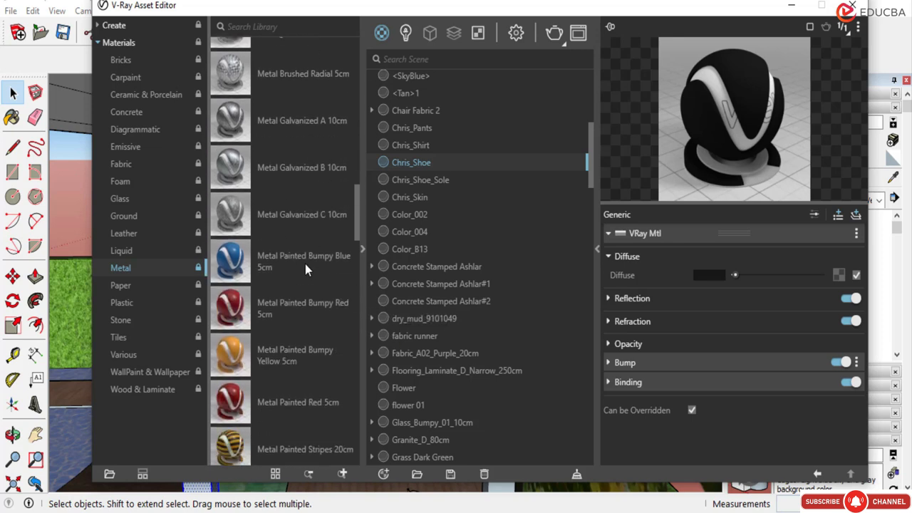
{"action": "scroll", "coordinate": [305, 269], "scroll_direction": "down", "scroll_amount": 6}
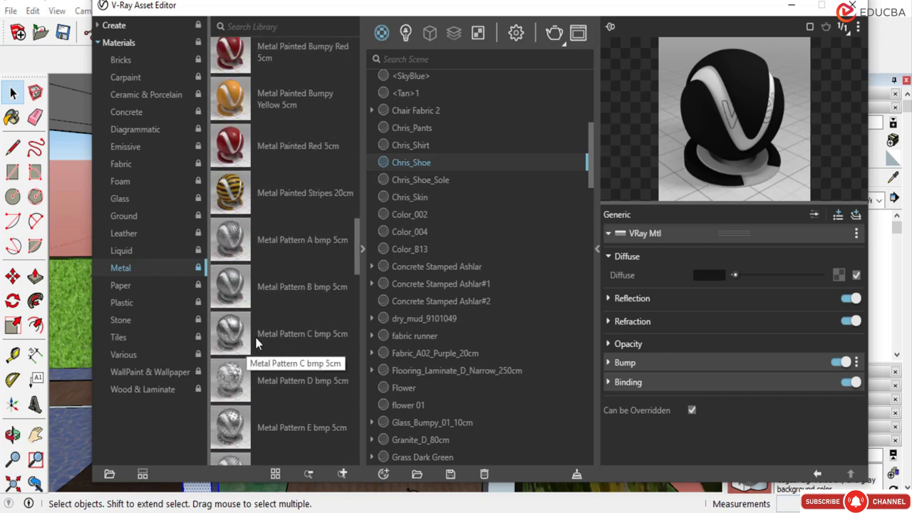
{"action": "scroll", "coordinate": [294, 335], "scroll_direction": "down", "scroll_amount": 12}
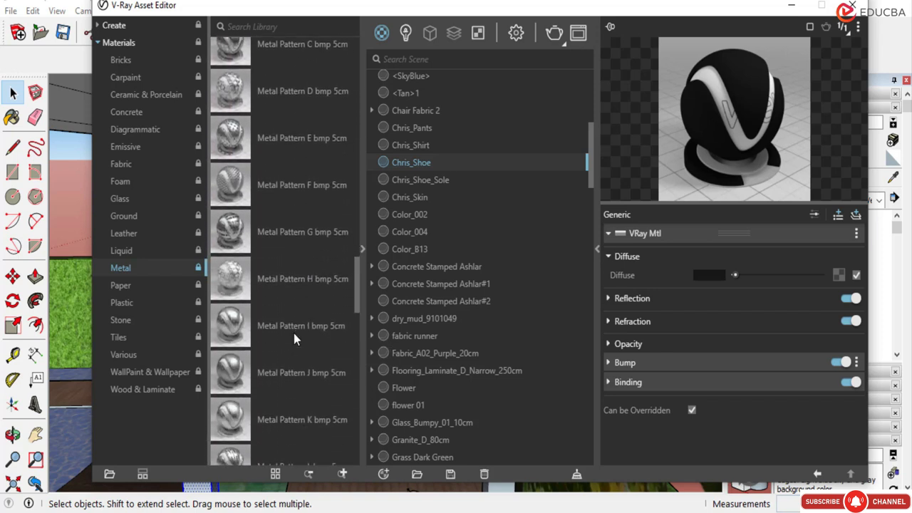
{"action": "scroll", "coordinate": [293, 333], "scroll_direction": "down", "scroll_amount": 20}
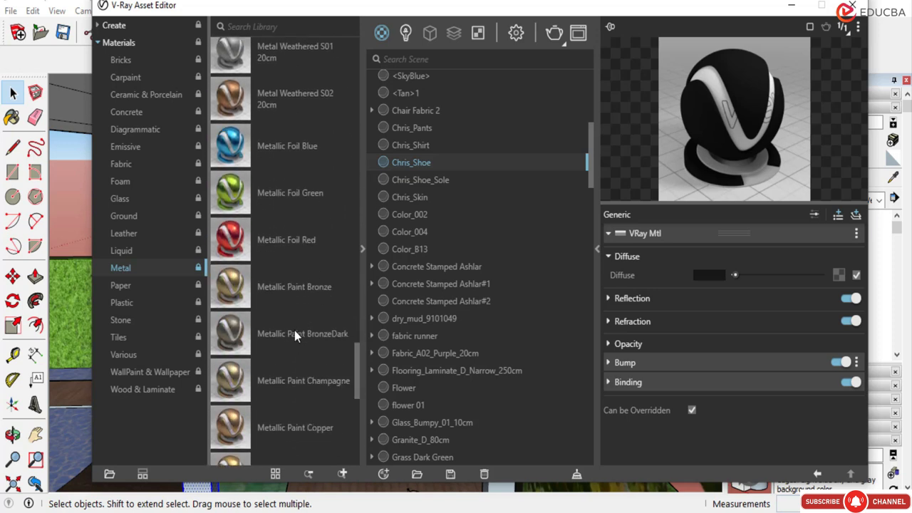
{"action": "left_click", "coordinate": [229, 385]}
{"action": "left_click_drag", "start_coordinate": [230, 384], "coordinate": [446, 399]}
{"action": "scroll", "coordinate": [457, 350], "scroll_direction": "down", "scroll_amount": 3}
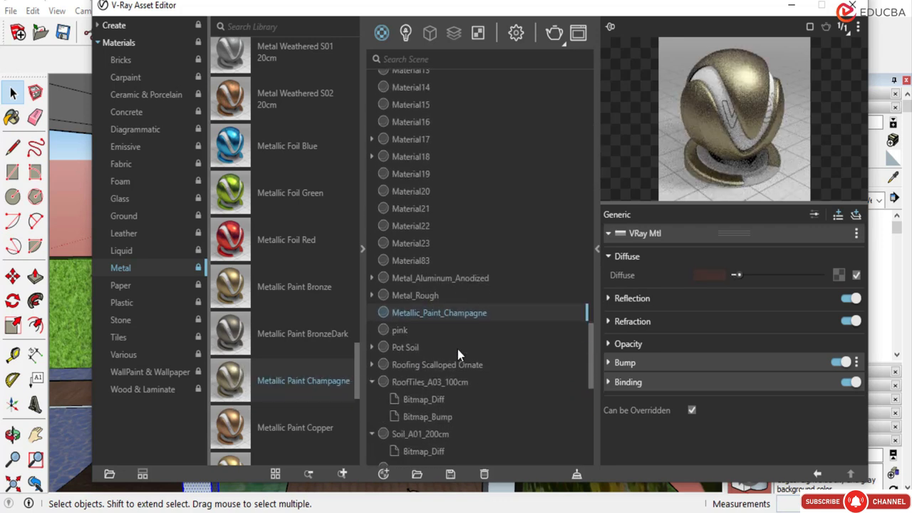
Apply the Metallic_Paint_Champagne material to the selected pavilion post and minimize the V-Ray Asset Editor.
{"action": "right_click", "coordinate": [409, 319]}
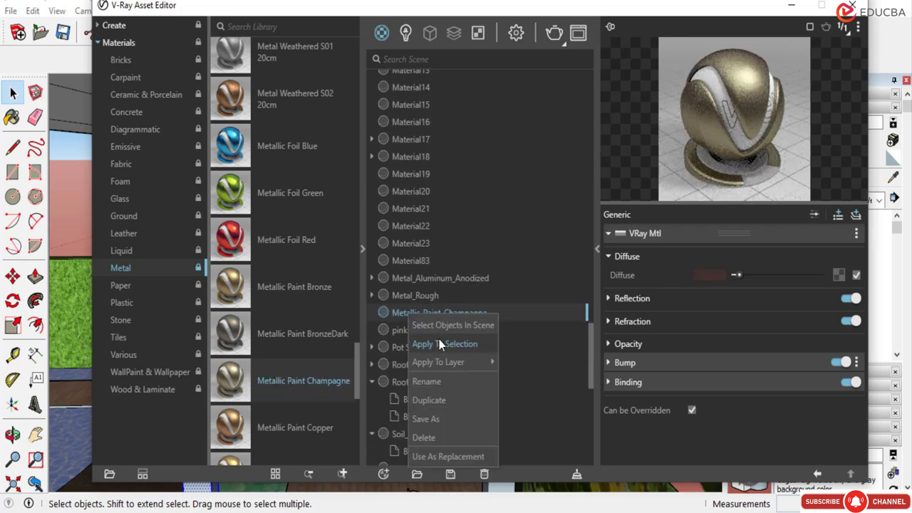
{"action": "left_click", "coordinate": [440, 342]}
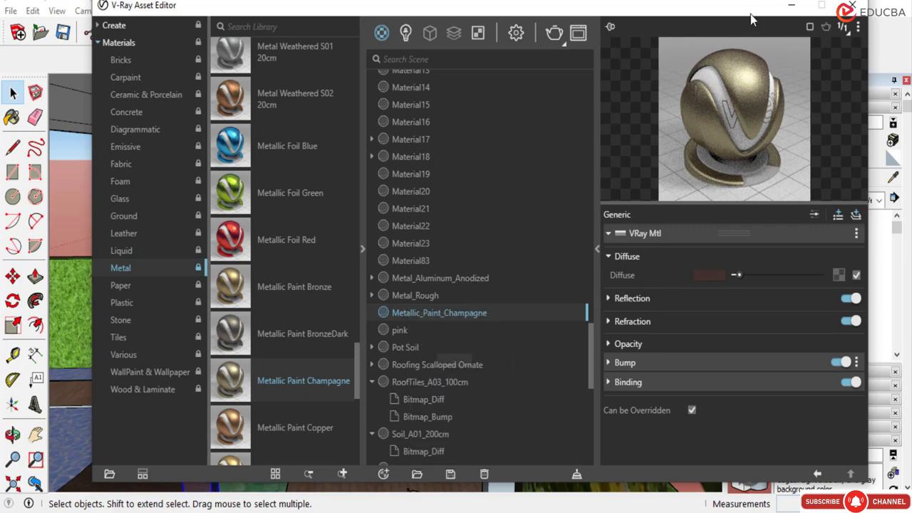
{"action": "left_click", "coordinate": [791, 5]}
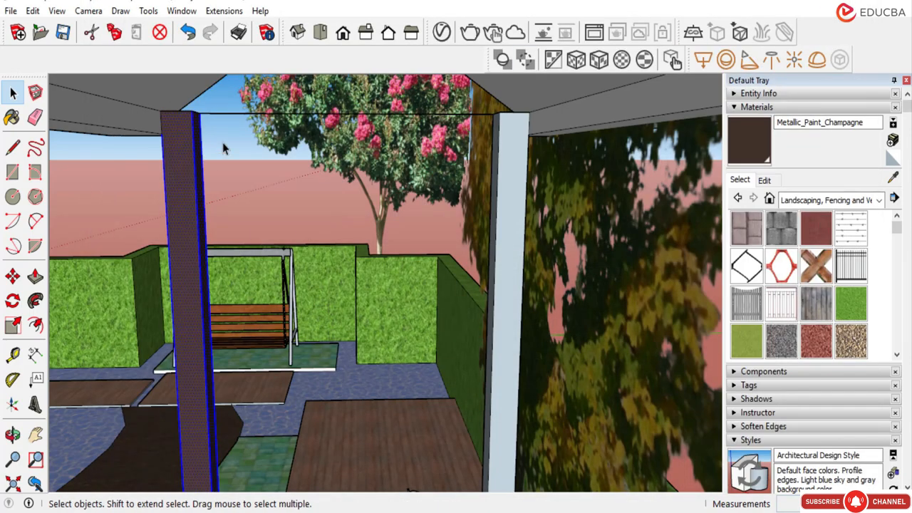
Check the champagne-painted pavilion post from near and far, and select the post again.
{"action": "middle_click_drag", "start_coordinate": [223, 148], "coordinate": [390, 277]}
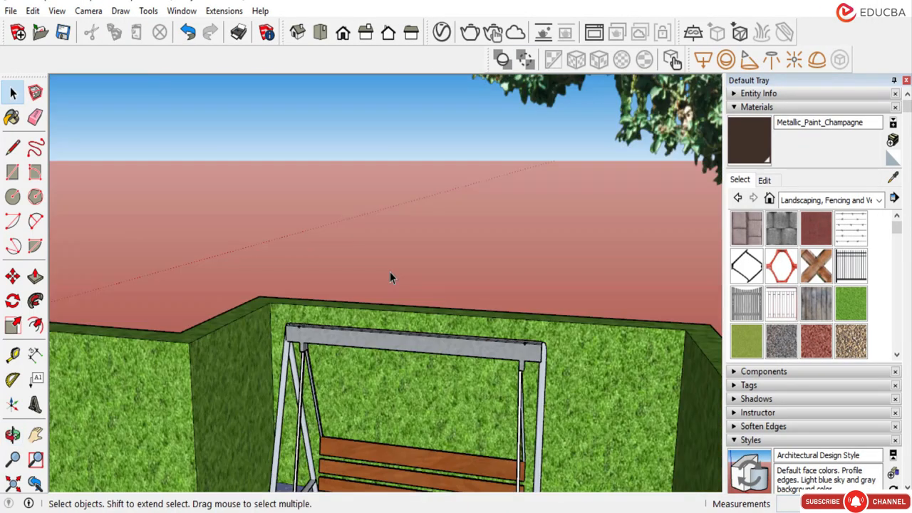
{"action": "scroll", "coordinate": [385, 271], "scroll_direction": "down", "scroll_amount": 12}
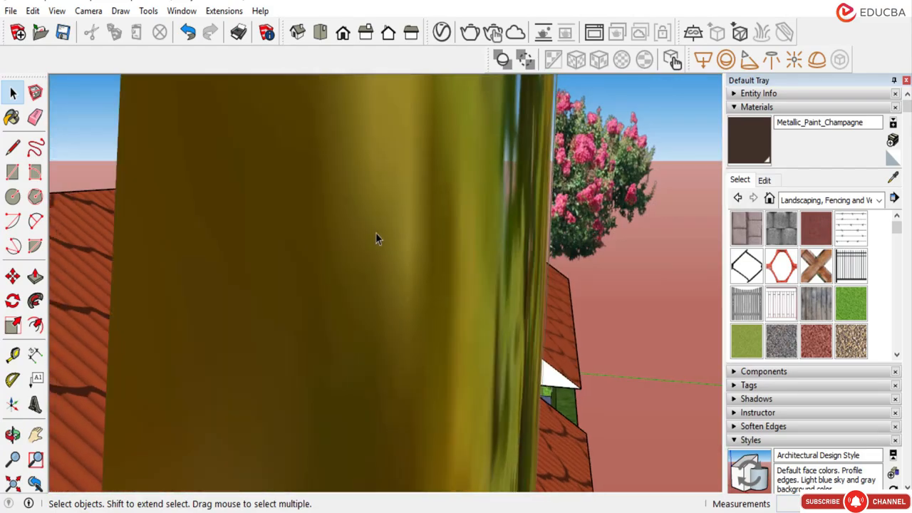
{"action": "scroll", "coordinate": [376, 238], "scroll_direction": "down", "scroll_amount": 5}
{"action": "middle_click_drag", "start_coordinate": [376, 239], "coordinate": [282, 326]}
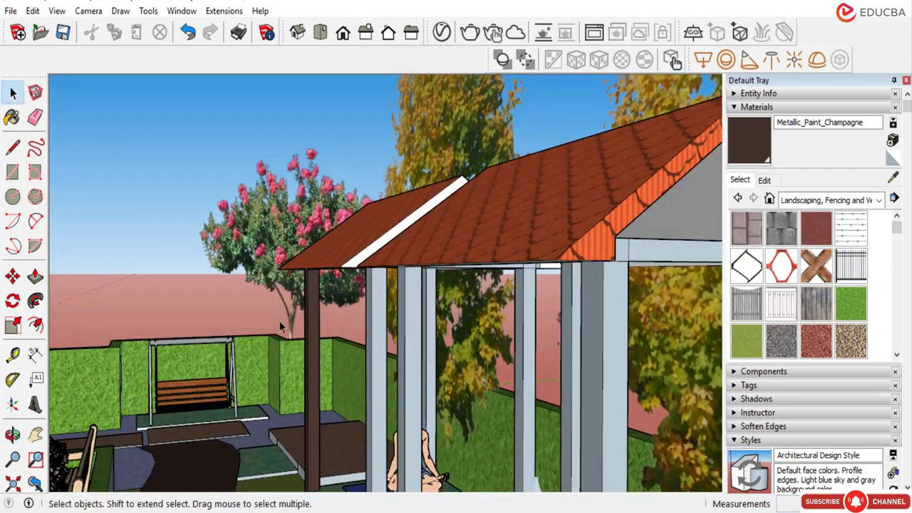
{"action": "scroll", "coordinate": [279, 321], "scroll_direction": "up", "scroll_amount": 5}
{"action": "middle_click_drag", "start_coordinate": [444, 278], "coordinate": [233, 297]}
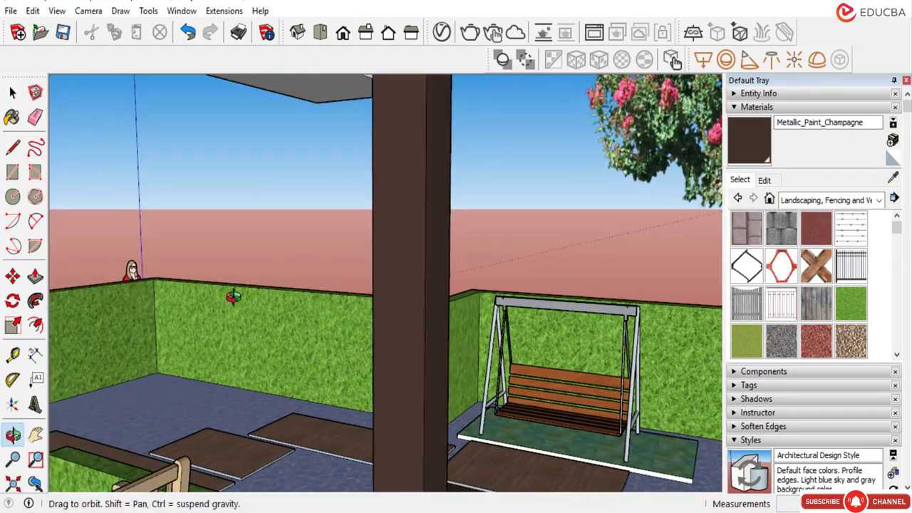
{"action": "left_click_drag", "start_coordinate": [323, 182], "coordinate": [366, 193]}
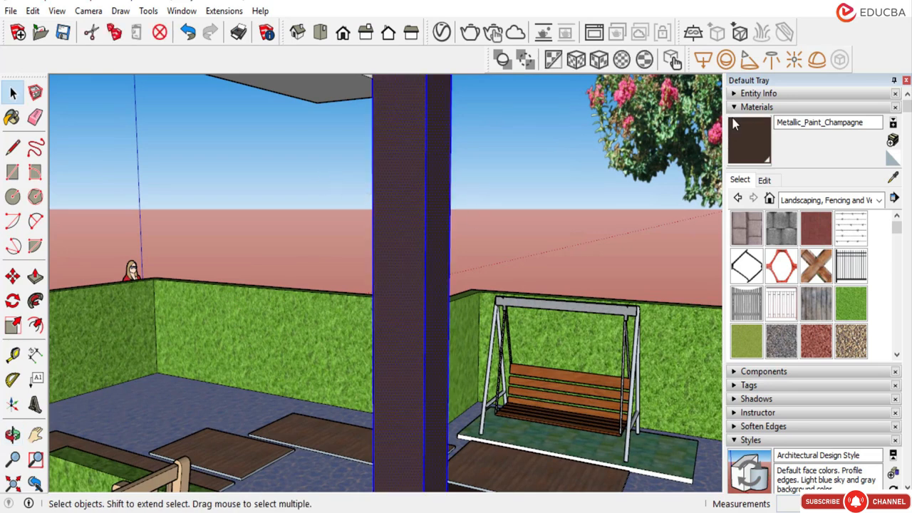
Paint the selected pavilion post with the white Color M00 from SketchUp's Colors collection.
{"action": "left_click", "coordinate": [830, 200]}
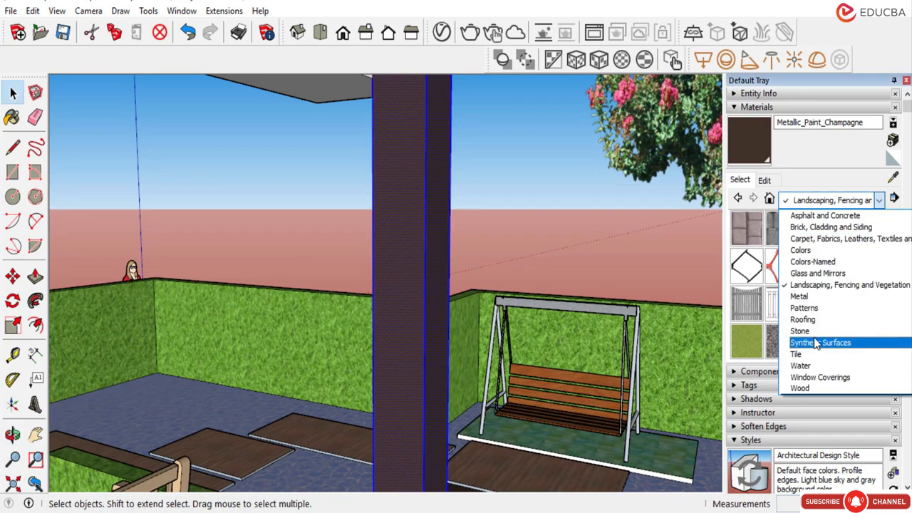
{"action": "left_click", "coordinate": [798, 251]}
{"action": "scroll", "coordinate": [797, 292], "scroll_direction": "down", "scroll_amount": 15}
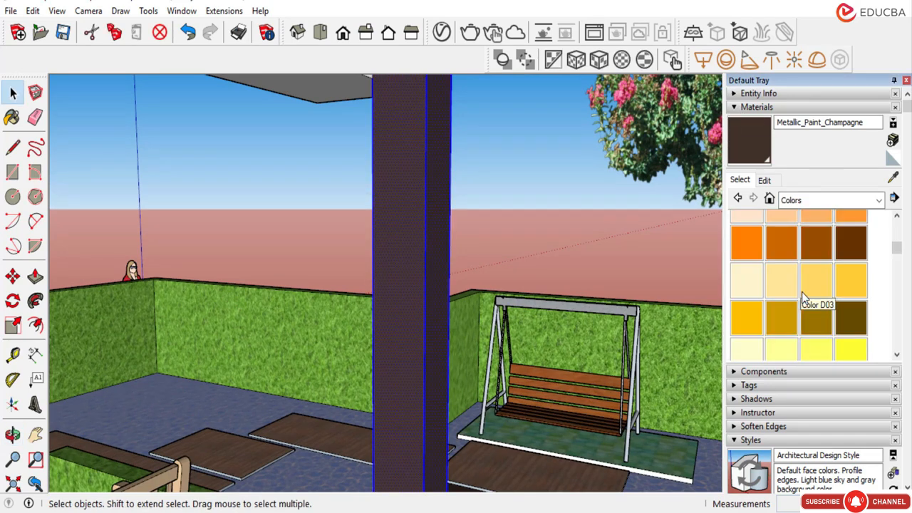
{"action": "scroll", "coordinate": [796, 296], "scroll_direction": "up", "scroll_amount": 2}
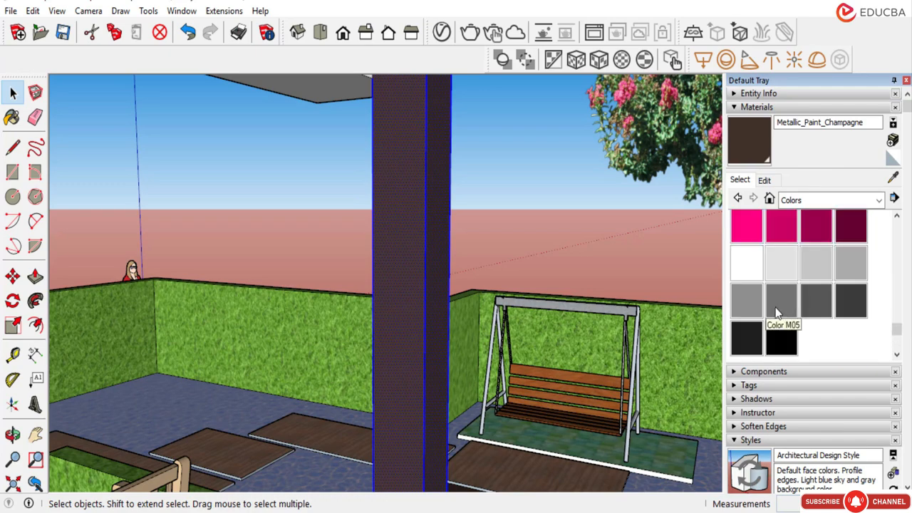
{"action": "left_click", "coordinate": [746, 262]}
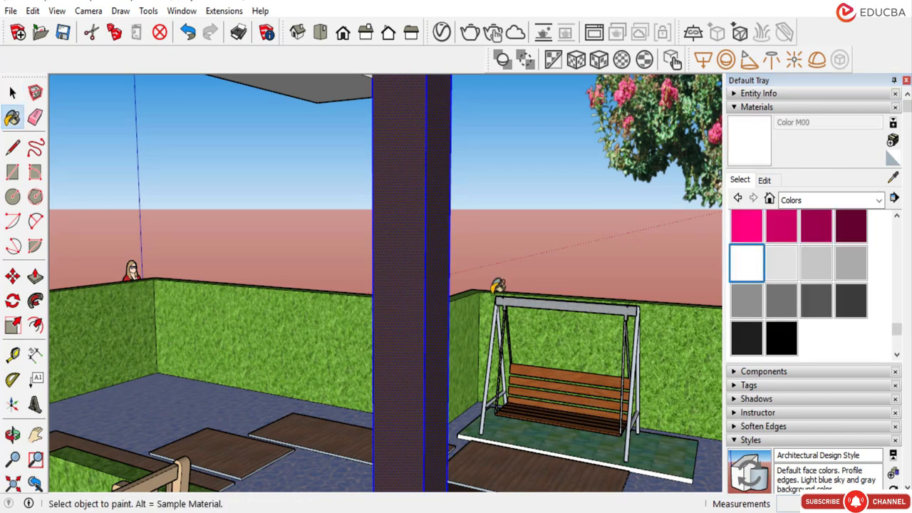
{"action": "left_click", "coordinate": [427, 183]}
{"action": "mouse_move", "coordinate": [476, 199]}
{"action": "middle_mouse_down"}
{"action": "mouse_move", "coordinate": [201, 261]}
{"action": "mouse_move", "coordinate": [320, 277]}
{"action": "middle_mouse_up"}
{"action": "scroll", "coordinate": [320, 277], "scroll_direction": "down", "scroll_amount": 10}
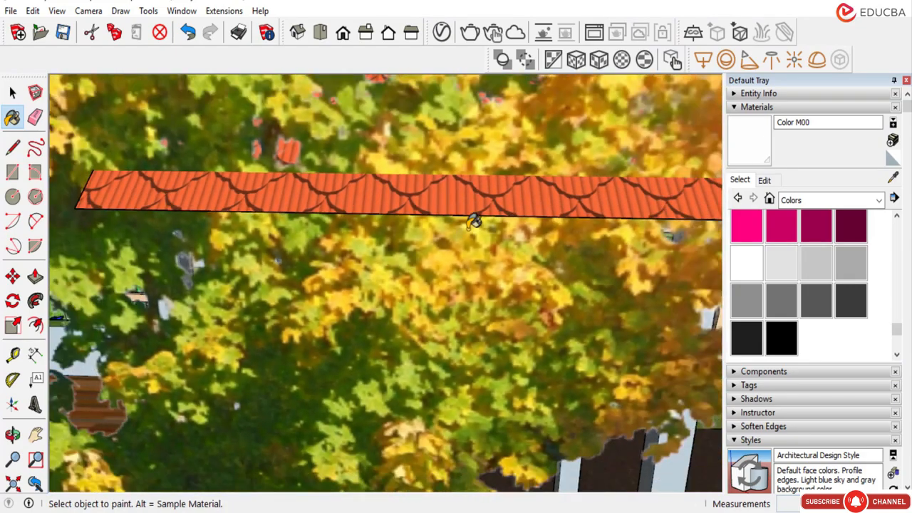
Paint the remaining grey faces of the pavilion posts with the white Color M00.
{"action": "middle_click_drag", "start_coordinate": [473, 222], "coordinate": [183, 249]}
{"action": "middle_click_drag", "start_coordinate": [182, 248], "coordinate": [304, 272]}
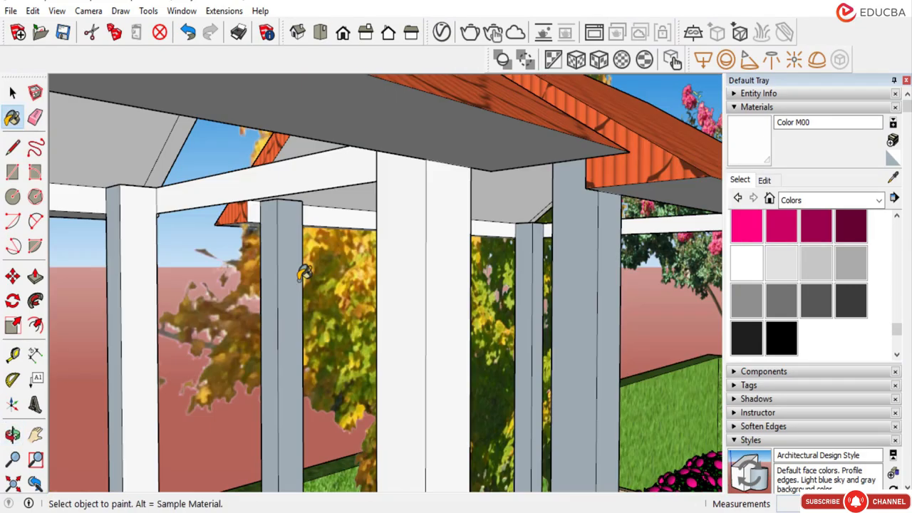
{"action": "left_click", "coordinate": [281, 272]}
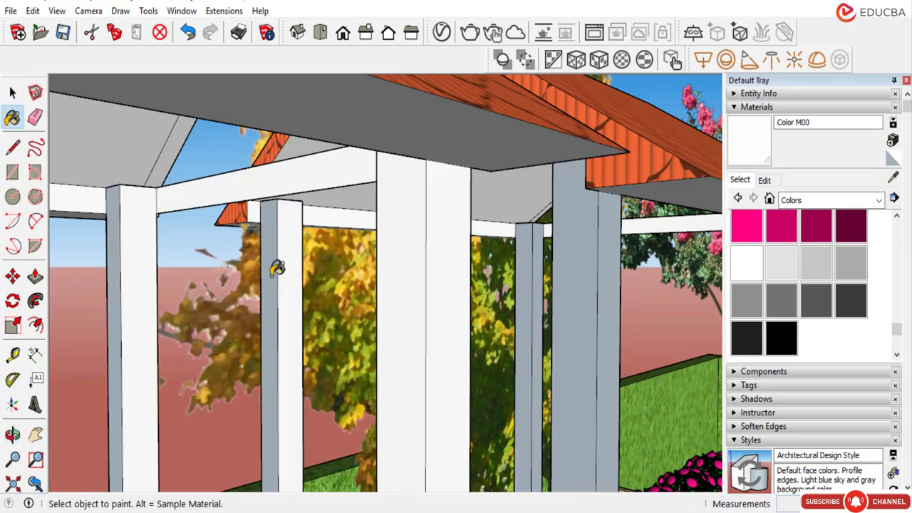
{"action": "left_click", "coordinate": [274, 273]}
{"action": "left_click", "coordinate": [531, 280]}
{"action": "left_click", "coordinate": [540, 283]}
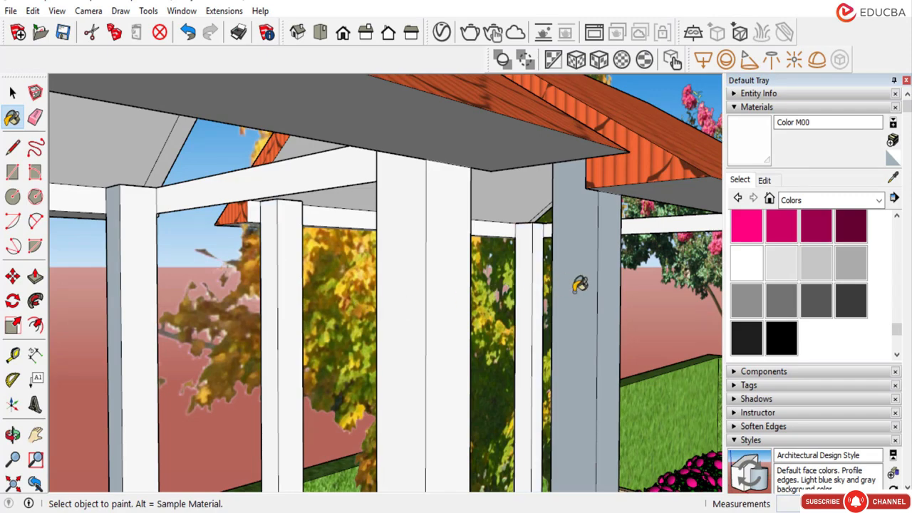
{"action": "left_click", "coordinate": [579, 284]}
{"action": "left_click", "coordinate": [607, 290]}
Check the white posts of both pavilions from several sides and clear the selection.
{"action": "middle_click_drag", "start_coordinate": [589, 302], "coordinate": [397, 287]}
{"action": "scroll", "coordinate": [397, 287], "scroll_direction": "down", "scroll_amount": 5}
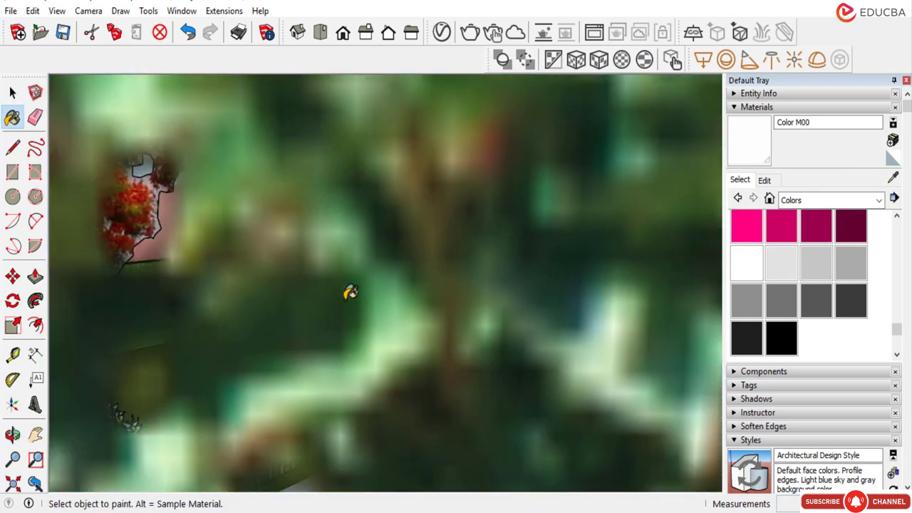
{"action": "left_click", "coordinate": [297, 34]}
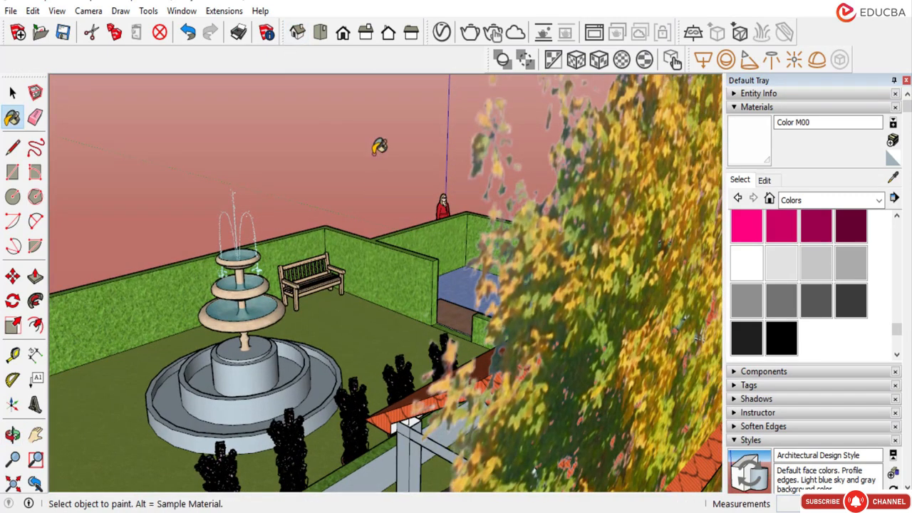
{"action": "scroll", "coordinate": [332, 181], "scroll_direction": "up", "scroll_amount": 3}
{"action": "middle_click_drag", "start_coordinate": [324, 240], "coordinate": [324, 183]}
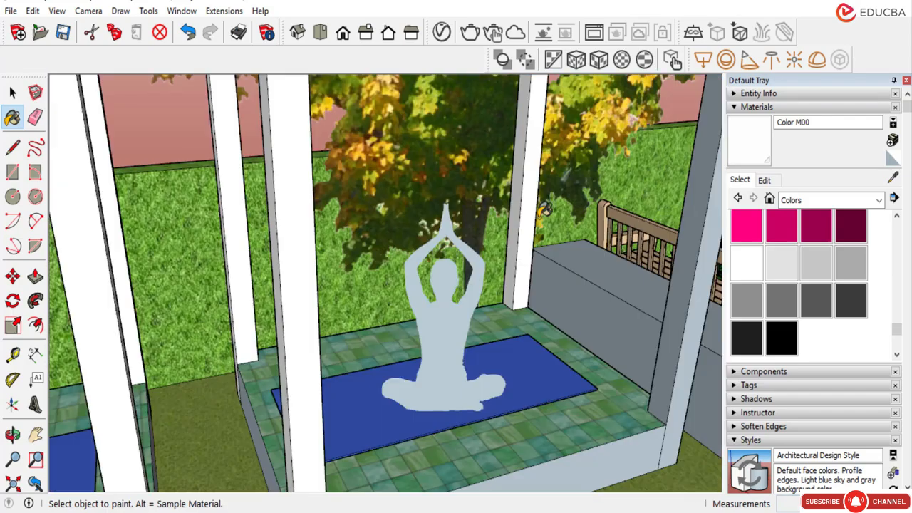
{"action": "scroll", "coordinate": [516, 210], "scroll_direction": "up", "scroll_amount": 2}
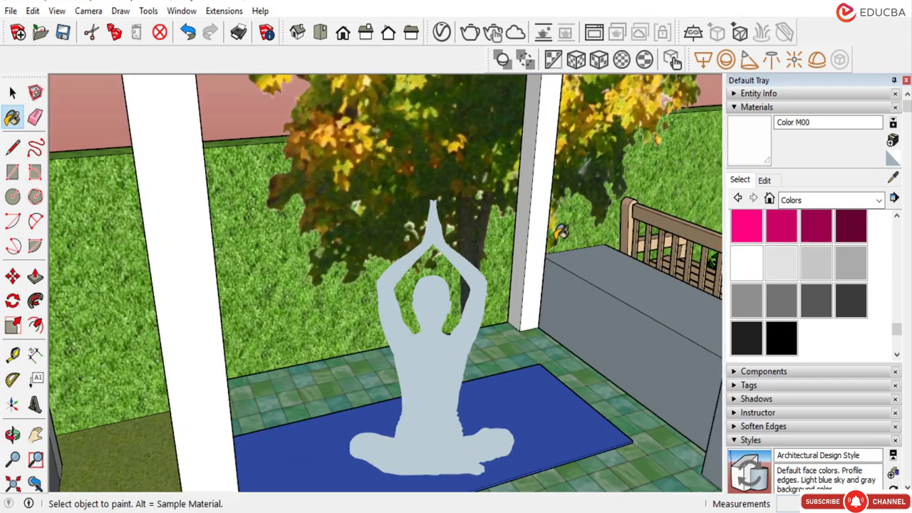
{"action": "scroll", "coordinate": [545, 239], "scroll_direction": "down", "scroll_amount": 5}
{"action": "scroll", "coordinate": [420, 226], "scroll_direction": "up", "scroll_amount": 5}
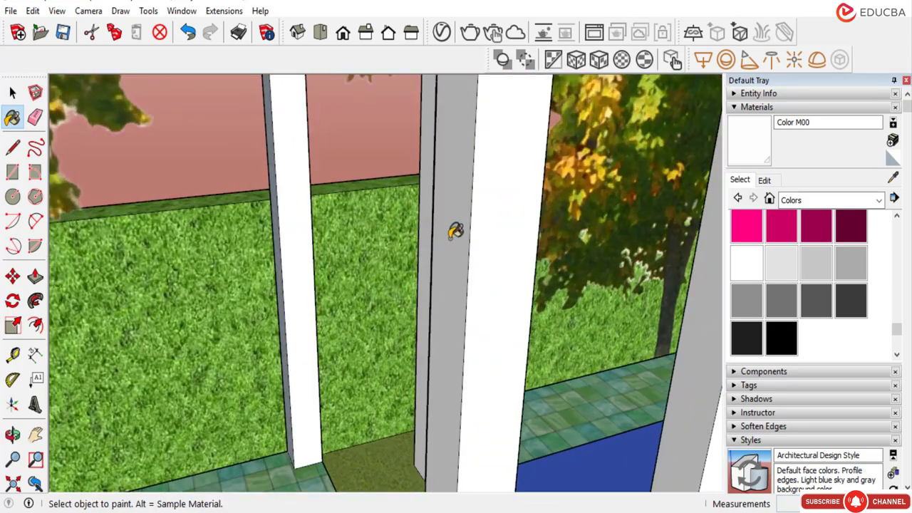
{"action": "scroll", "coordinate": [430, 227], "scroll_direction": "up", "scroll_amount": 2}
{"action": "middle_click_drag", "start_coordinate": [381, 248], "coordinate": [325, 228]}
{"action": "scroll", "coordinate": [542, 352], "scroll_direction": "up", "scroll_amount": 5}
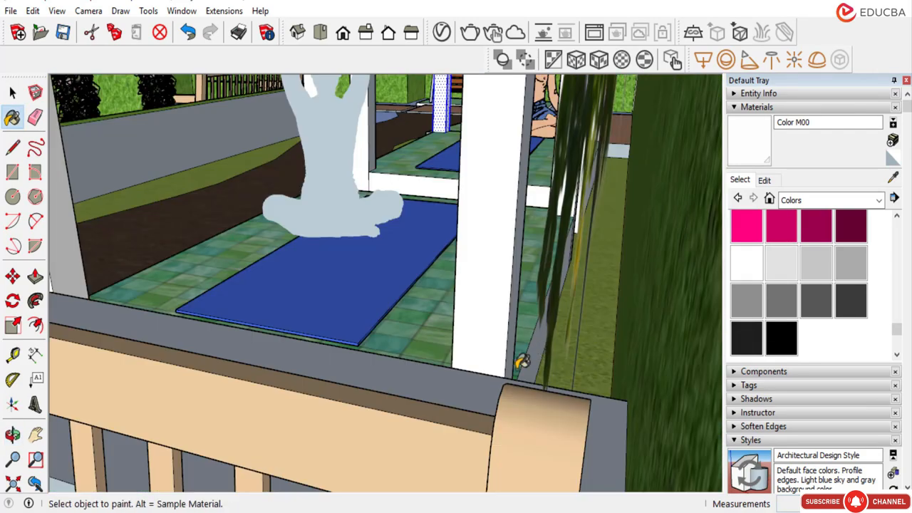
{"action": "scroll", "coordinate": [504, 371], "scroll_direction": "down", "scroll_amount": 6}
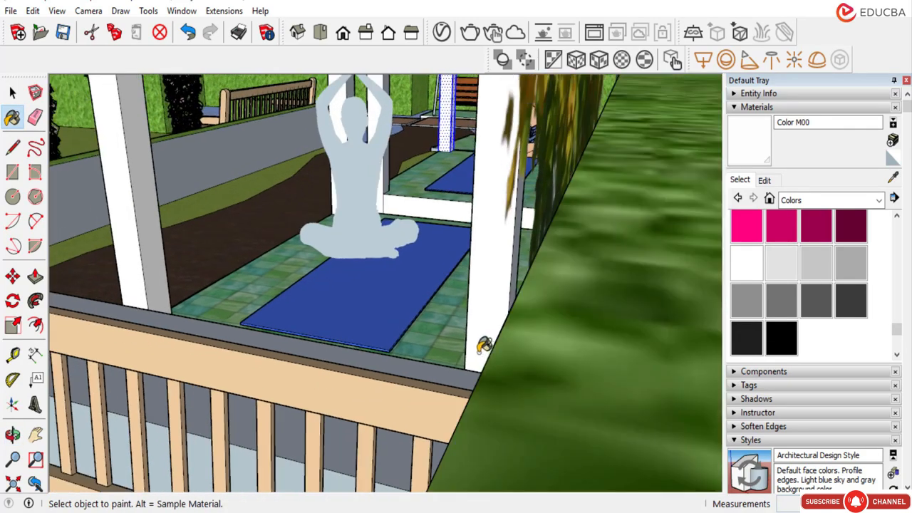
{"action": "scroll", "coordinate": [513, 311], "scroll_direction": "up", "scroll_amount": 8}
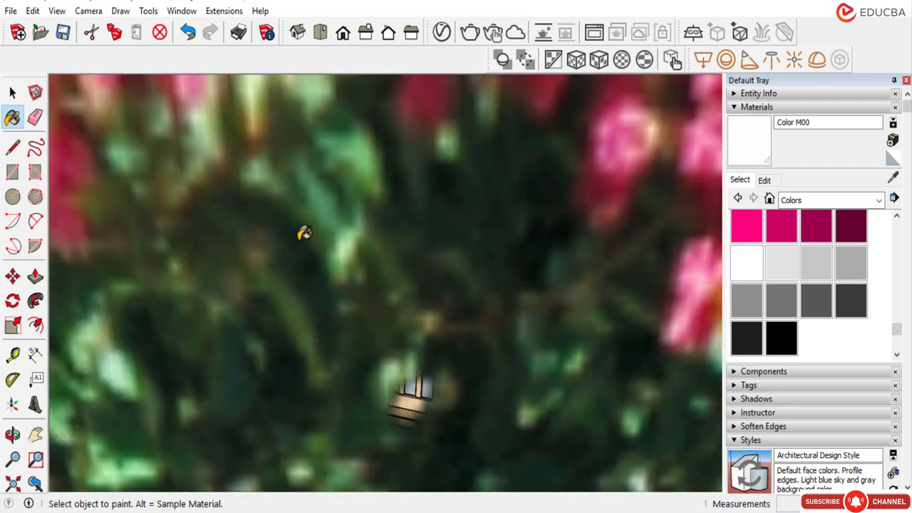
{"action": "scroll", "coordinate": [284, 289], "scroll_direction": "down", "scroll_amount": 8}
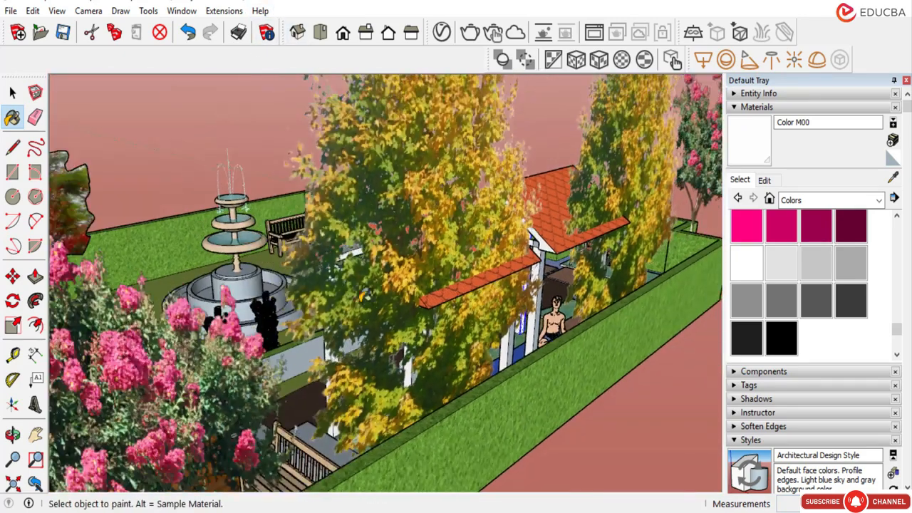
{"action": "mouse_move", "coordinate": [266, 295]}
{"action": "middle_mouse_down"}
{"action": "mouse_move", "coordinate": [620, 363]}
{"action": "mouse_move", "coordinate": [369, 299]}
{"action": "mouse_move", "coordinate": [399, 285]}
{"action": "mouse_move", "coordinate": [420, 256]}
{"action": "mouse_move", "coordinate": [431, 207]}
{"action": "middle_mouse_up"}
{"action": "scroll", "coordinate": [433, 229], "scroll_direction": "down", "scroll_amount": 4}
{"action": "scroll", "coordinate": [351, 293], "scroll_direction": "up", "scroll_amount": 5}
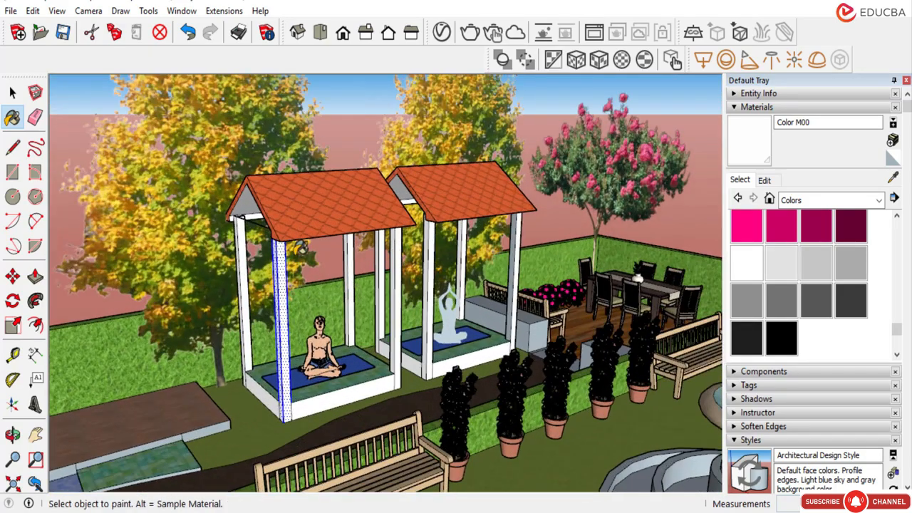
{"action": "left_click", "coordinate": [12, 93]}
{"action": "scroll", "coordinate": [340, 235], "scroll_direction": "down", "scroll_amount": 2}
{"action": "scroll", "coordinate": [341, 233], "scroll_direction": "down", "scroll_amount": 3}
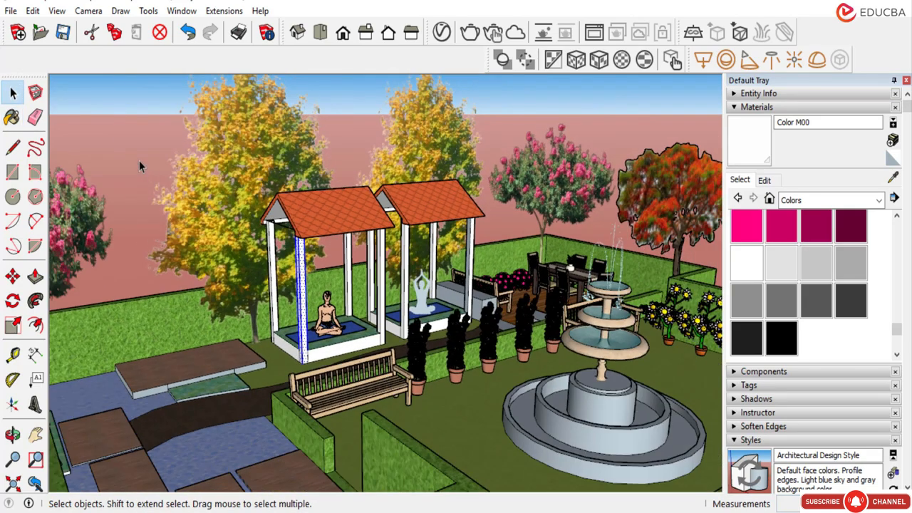
{"action": "scroll", "coordinate": [307, 233], "scroll_direction": "down", "scroll_amount": 2}
{"action": "left_click", "coordinate": [104, 113]}
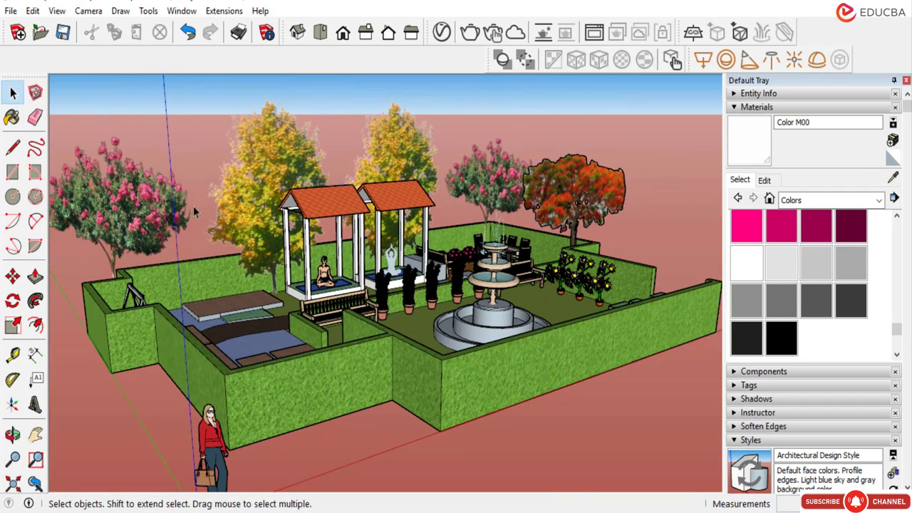
Delete the grey yoga silhouette figure from the mat in the second pavilion.
{"action": "scroll", "coordinate": [346, 215], "scroll_direction": "up", "scroll_amount": 3}
{"action": "left_click", "coordinate": [341, 213]}
{"action": "scroll", "coordinate": [408, 216], "scroll_direction": "up", "scroll_amount": 1}
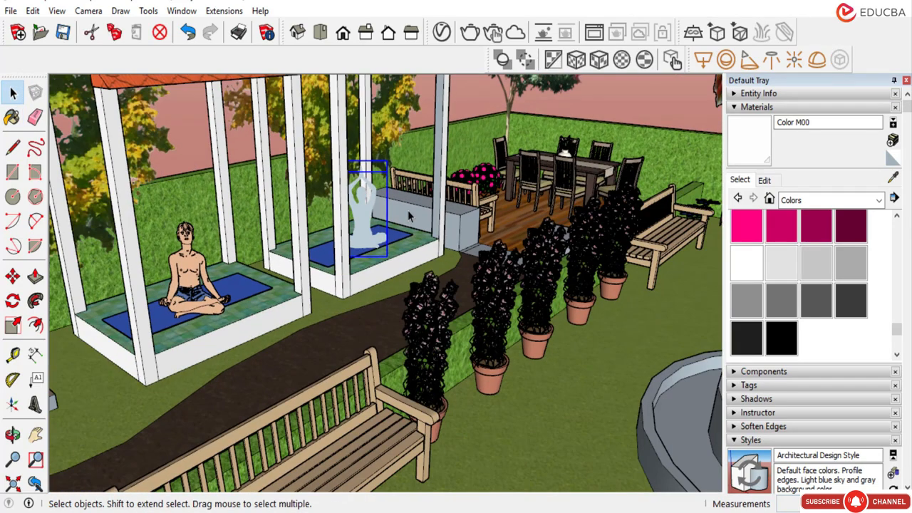
{"action": "key", "text": "Delete"}
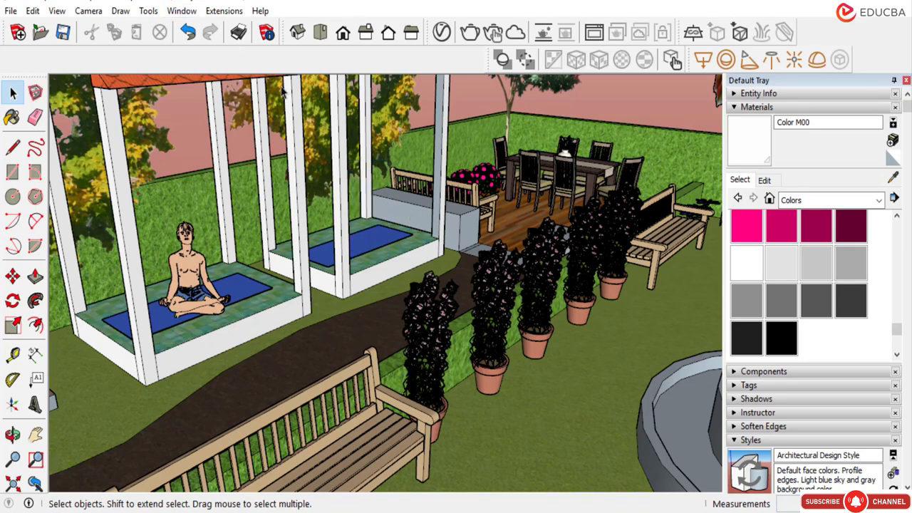
Open 3D Warehouse and search for "yoga" models.
{"action": "left_click", "coordinate": [181, 11]}
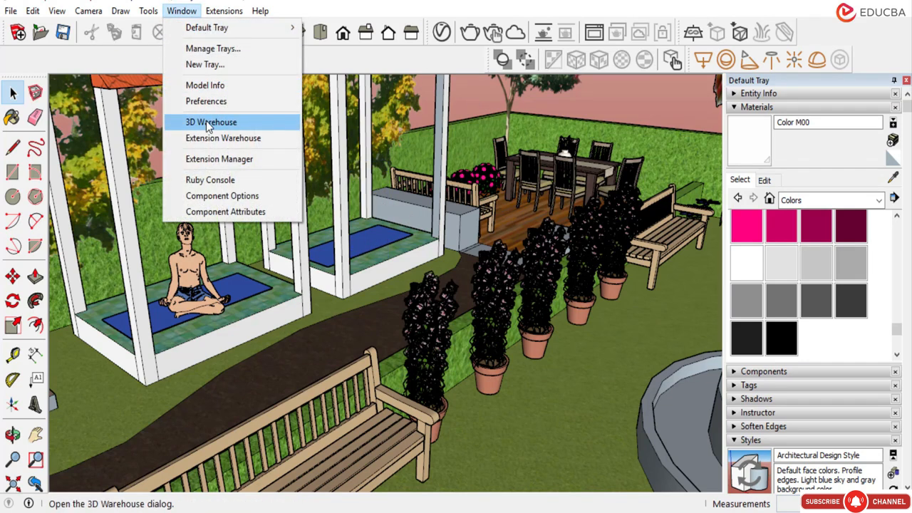
{"action": "left_click", "coordinate": [206, 120]}
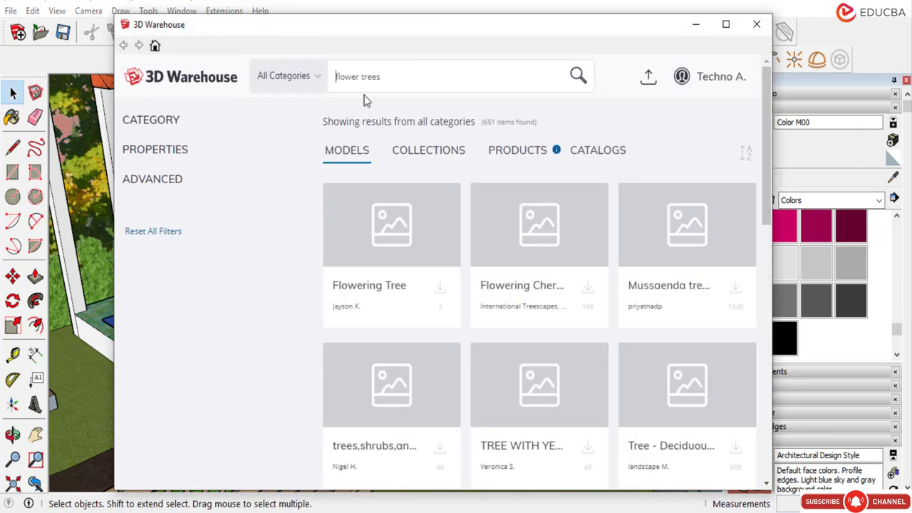
{"action": "key", "text": "ctrl+a"}
{"action": "key", "text": "BackSpace"}
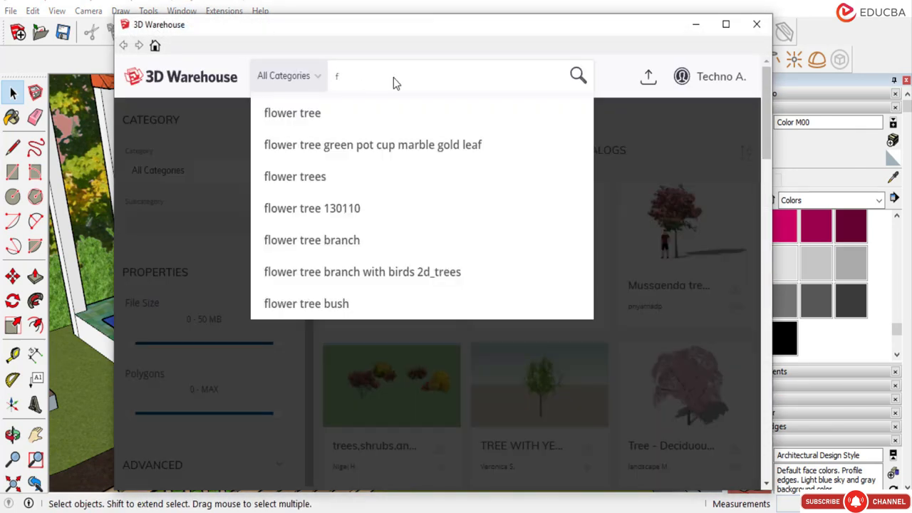
{"action": "type", "text": "yoga"}
{"action": "left_click", "coordinate": [326, 116]}
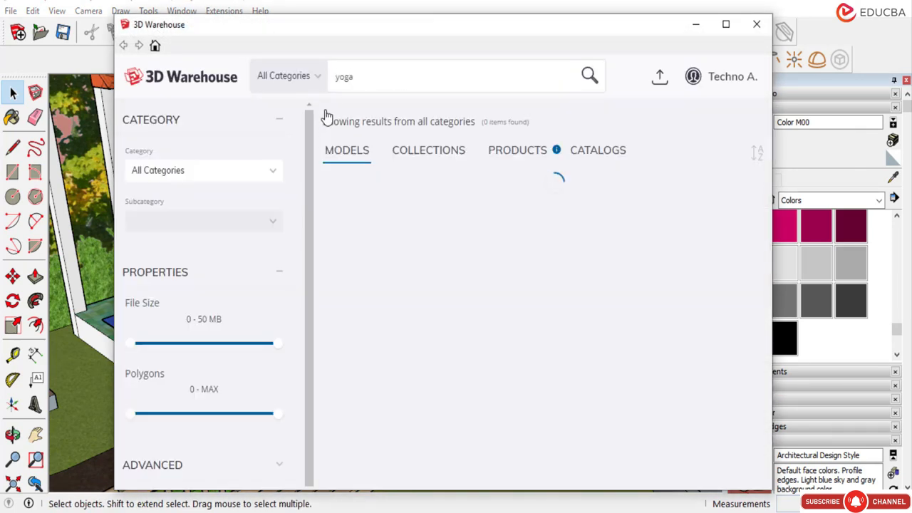
Find the Yoga 06 model in the search results and download it into the garden model.
{"action": "scroll", "coordinate": [471, 274], "scroll_direction": "down", "scroll_amount": 2}
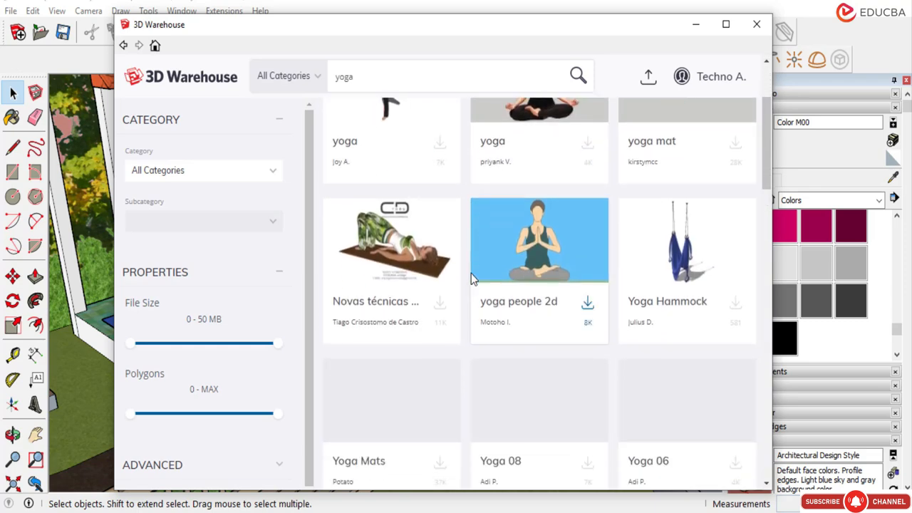
{"action": "scroll", "coordinate": [471, 274], "scroll_direction": "down", "scroll_amount": 3}
{"action": "scroll", "coordinate": [472, 278], "scroll_direction": "up", "scroll_amount": 1}
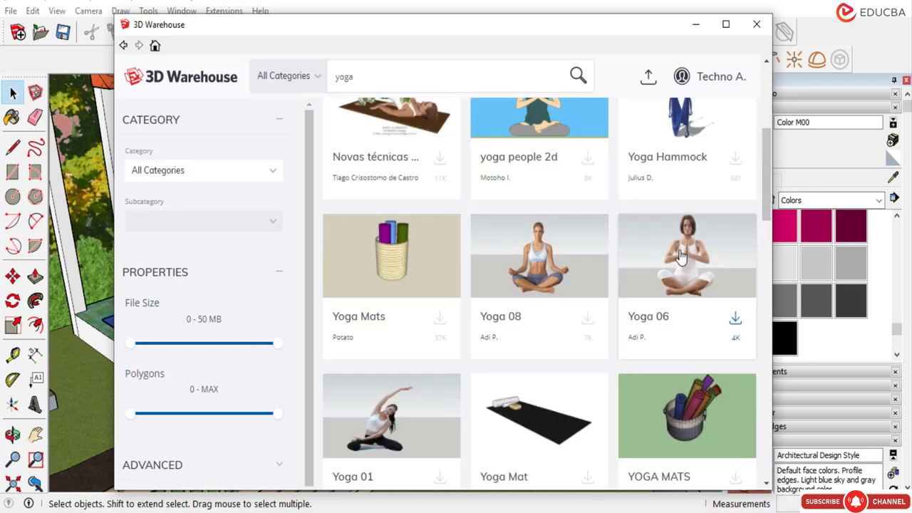
{"action": "left_click", "coordinate": [683, 260]}
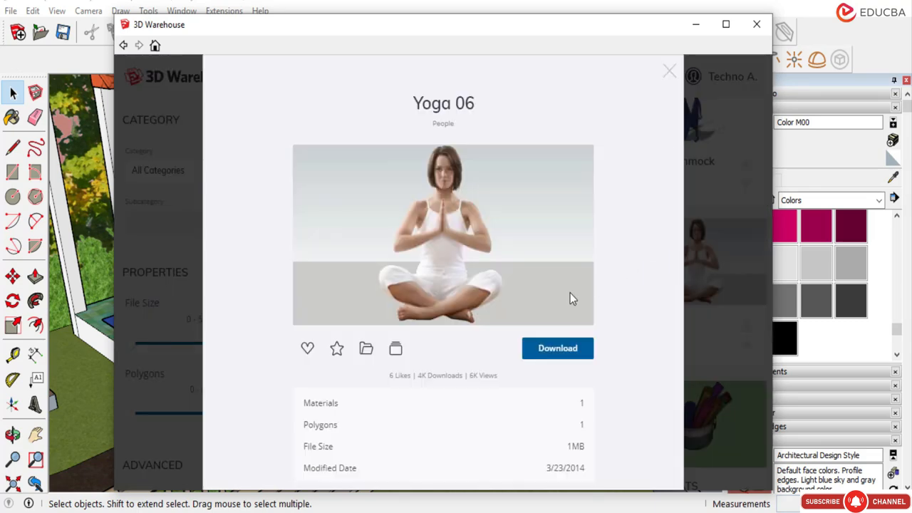
{"action": "left_click", "coordinate": [546, 349]}
Place the Yoga 06 figure on the blue mat in the second pavilion.
{"action": "scroll", "coordinate": [397, 295], "scroll_direction": "up", "scroll_amount": 6}
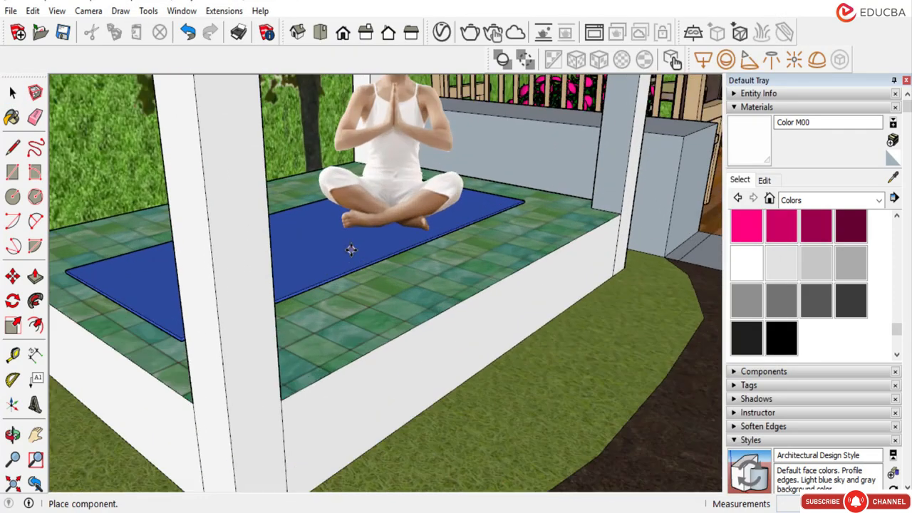
{"action": "middle_click_drag", "start_coordinate": [350, 249], "coordinate": [301, 295]}
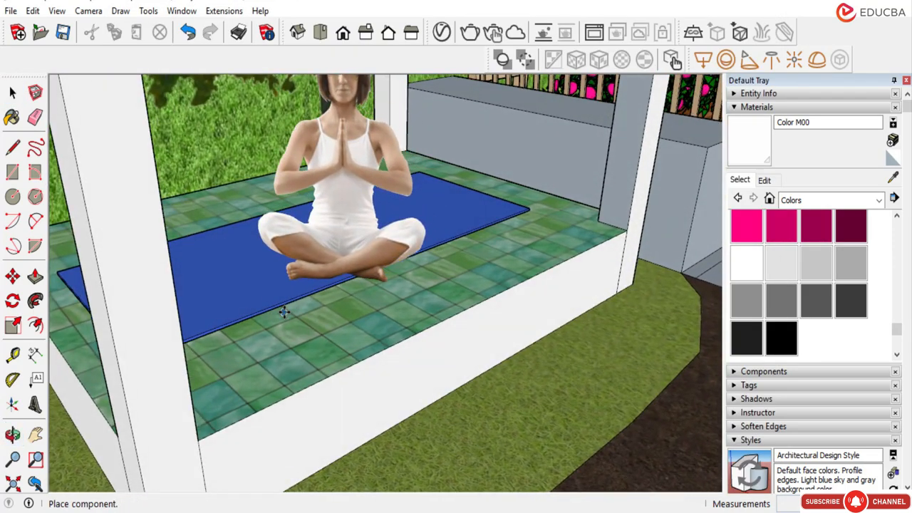
{"action": "left_click", "coordinate": [245, 302]}
{"action": "scroll", "coordinate": [344, 262], "scroll_direction": "down", "scroll_amount": 10}
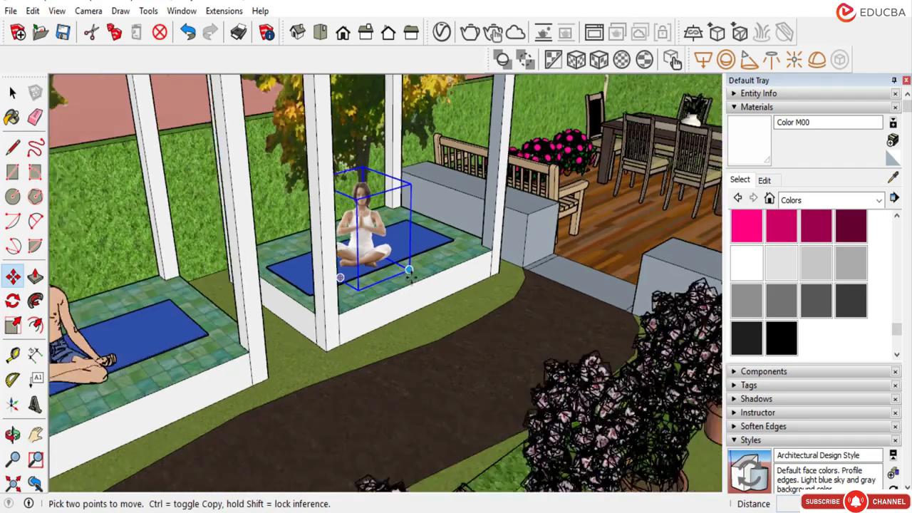
{"action": "key", "text": "space"}
Clear the selection around the fountain and undo the placement of the Yoga 06 figure.
{"action": "scroll", "coordinate": [536, 335], "scroll_direction": "up", "scroll_amount": 6}
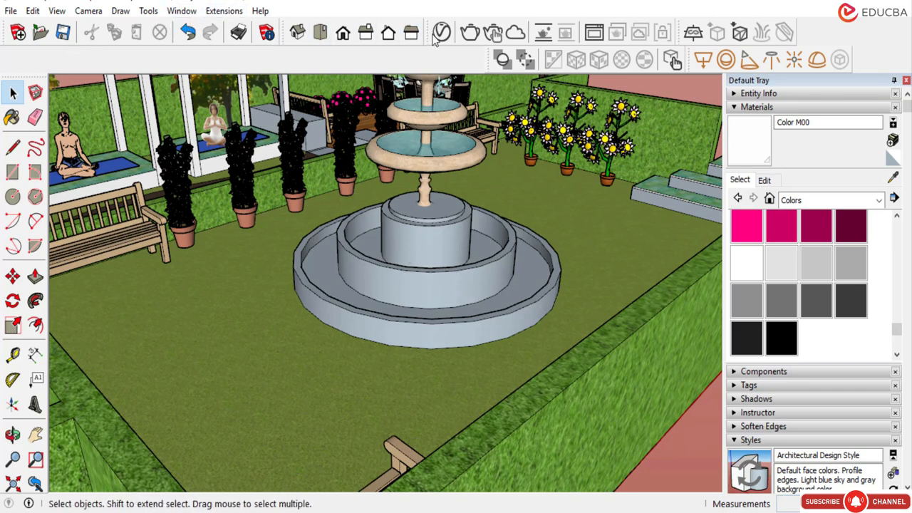
{"action": "left_click", "coordinate": [423, 289]}
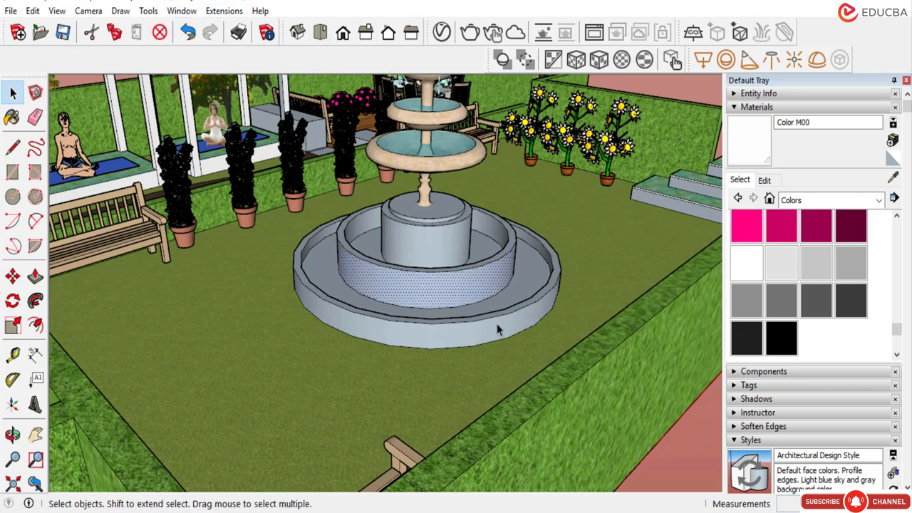
{"action": "left_click", "coordinate": [567, 262]}
{"action": "scroll", "coordinate": [396, 313], "scroll_direction": "down", "scroll_amount": 3}
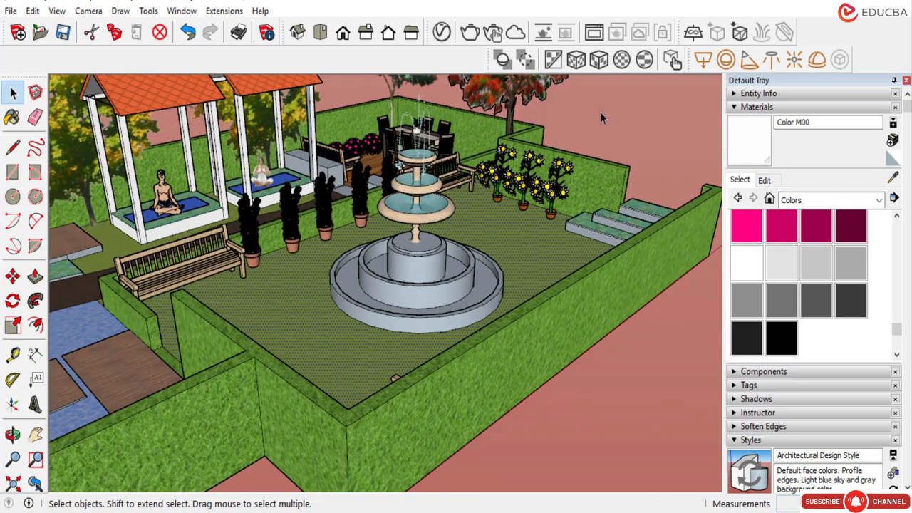
{"action": "left_click", "coordinate": [589, 122]}
{"action": "key", "text": "ctrl+z"}
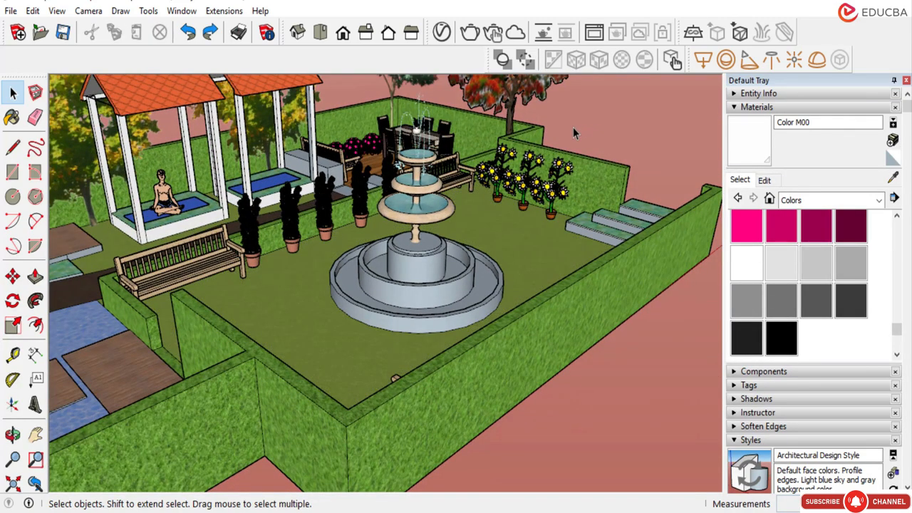
Select the outer wall of the fountain basin and add Bricks Painted B03 1m from the V-Ray material library to the scene materials.
{"action": "left_click", "coordinate": [459, 339]}
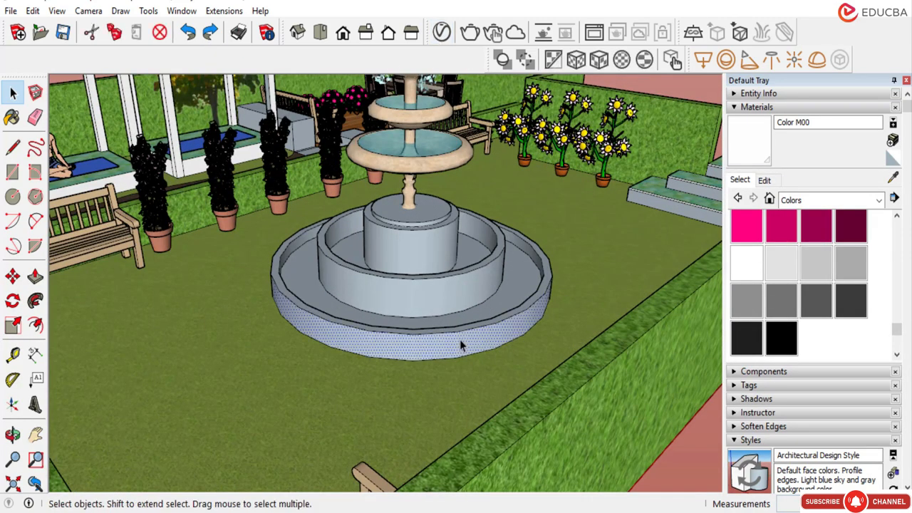
{"action": "left_click", "coordinate": [442, 32]}
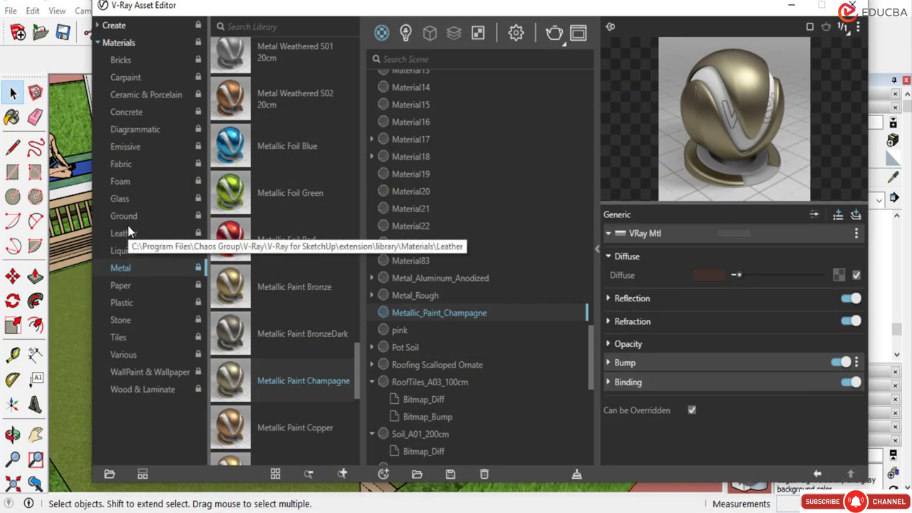
{"action": "left_click", "coordinate": [121, 61]}
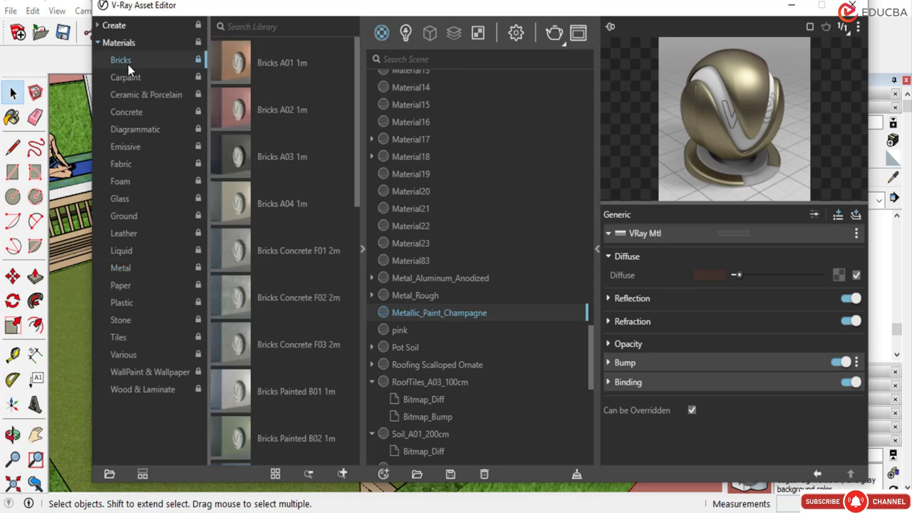
{"action": "scroll", "coordinate": [276, 261], "scroll_direction": "down", "scroll_amount": 5}
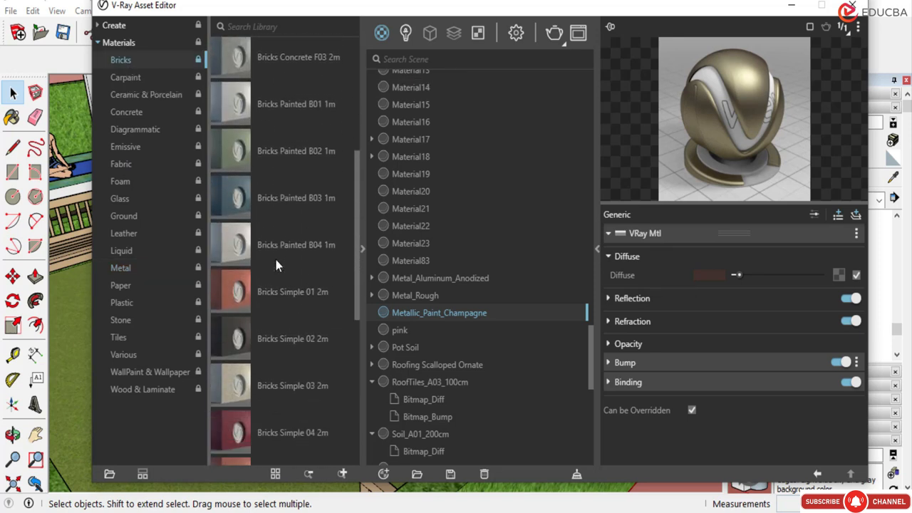
{"action": "scroll", "coordinate": [275, 259], "scroll_direction": "down", "scroll_amount": 5}
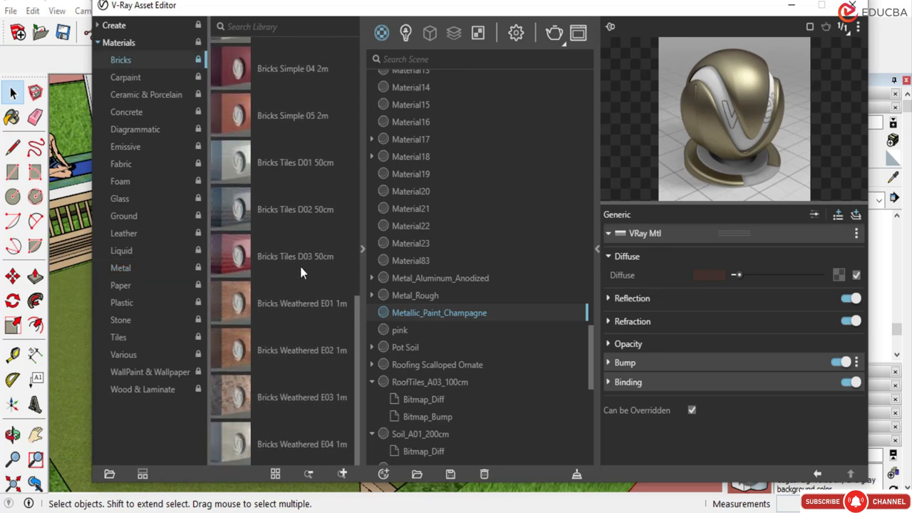
{"action": "scroll", "coordinate": [304, 264], "scroll_direction": "up", "scroll_amount": 5}
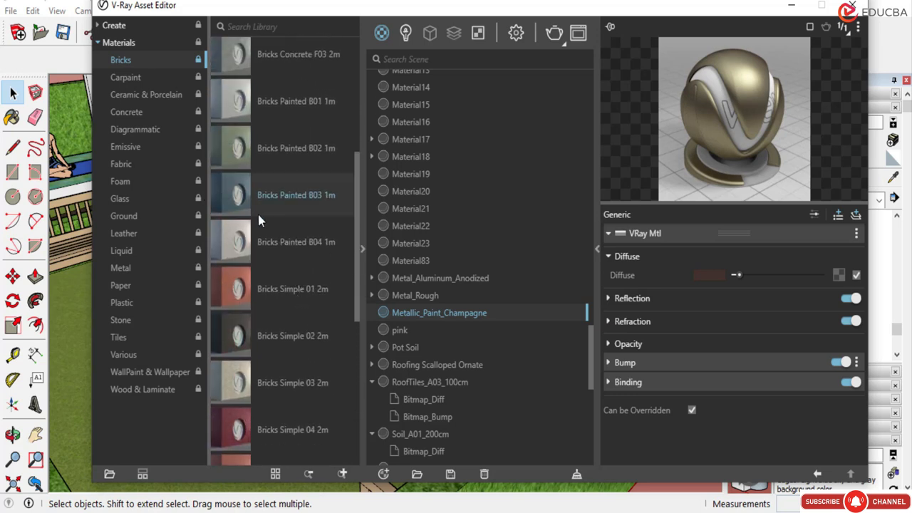
{"action": "mouse_move", "coordinate": [228, 200]}
{"action": "left_mouse_down"}
{"action": "mouse_move", "coordinate": [422, 281]}
{"action": "mouse_move", "coordinate": [499, 356]}
{"action": "mouse_move", "coordinate": [487, 359]}
{"action": "left_mouse_up"}
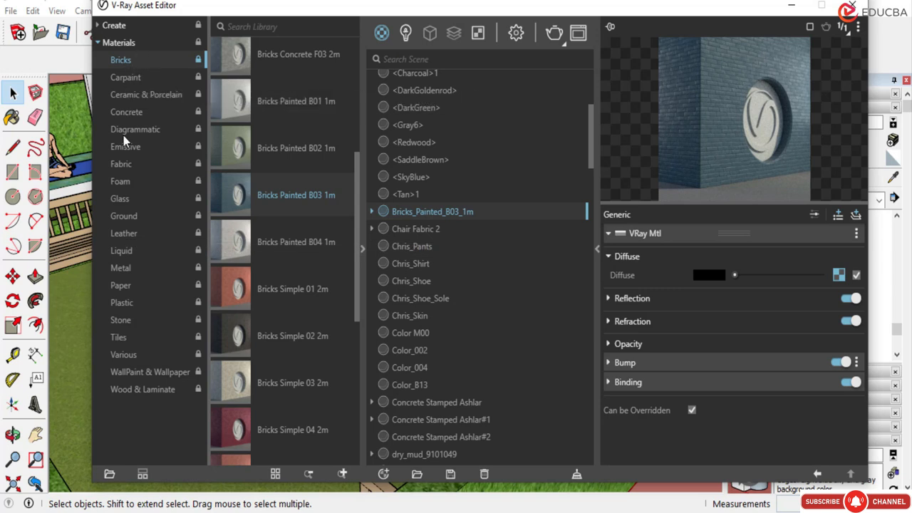
Browse the V-Ray library's Stone materials and pick Marble A 150cm.
{"action": "left_click", "coordinate": [119, 322]}
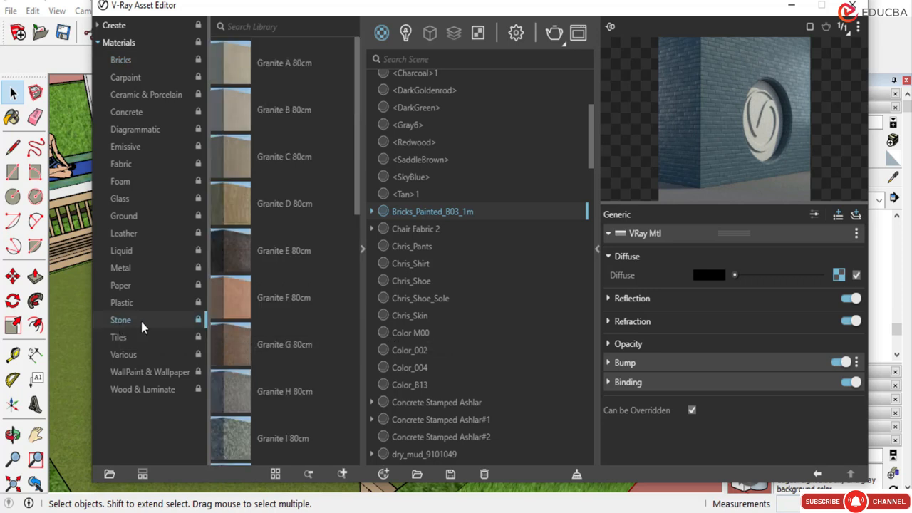
{"action": "scroll", "coordinate": [297, 299], "scroll_direction": "down", "scroll_amount": 5}
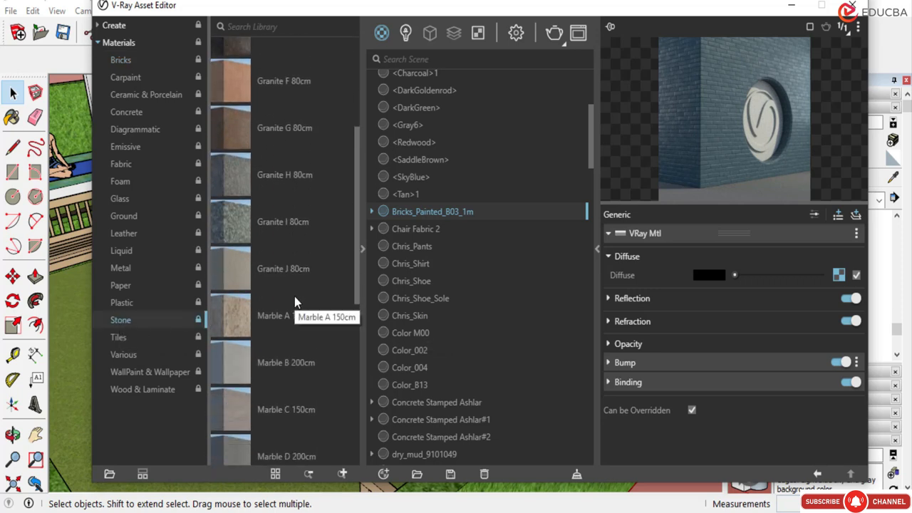
{"action": "scroll", "coordinate": [293, 299], "scroll_direction": "down", "scroll_amount": 3}
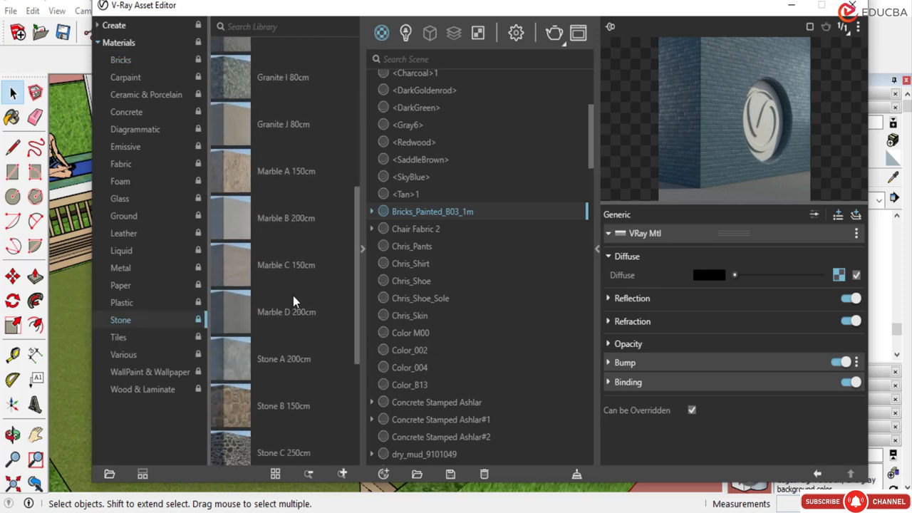
{"action": "left_click", "coordinate": [229, 216]}
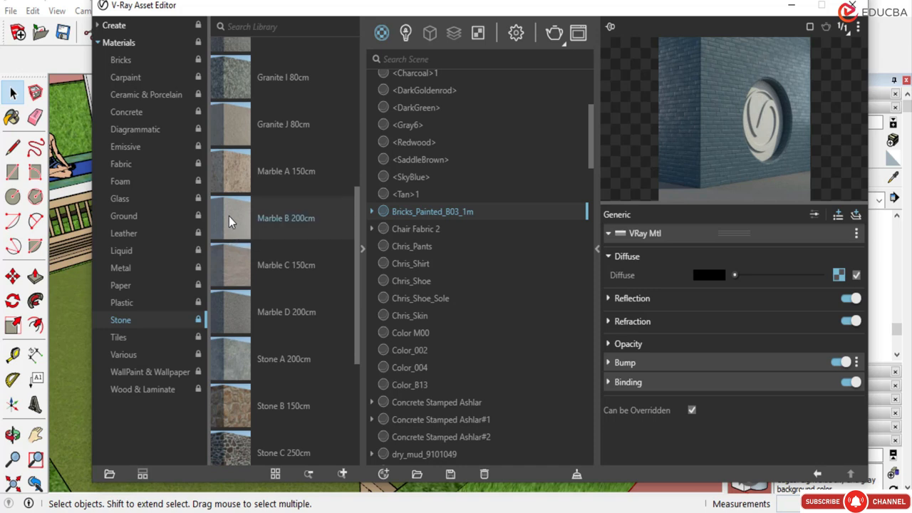
{"action": "left_click", "coordinate": [237, 176]}
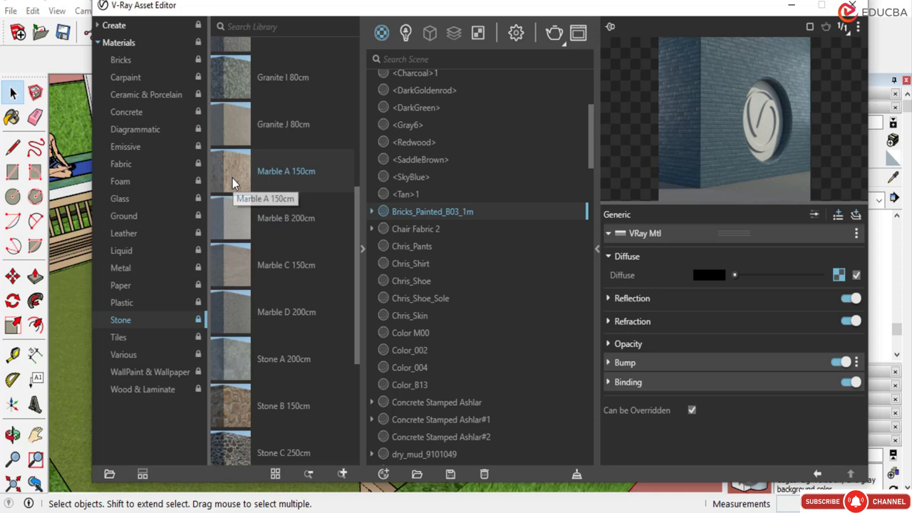
Add Marble A 150cm from the Stone library to the scene materials and brighten its diffuse color to light grey.
{"action": "left_click_drag", "start_coordinate": [233, 178], "coordinate": [461, 336]}
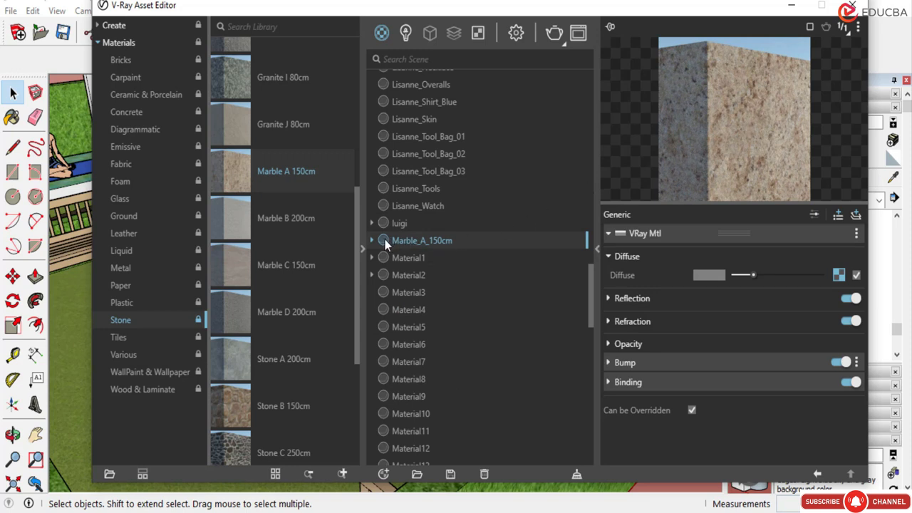
{"action": "right_click", "coordinate": [403, 242]}
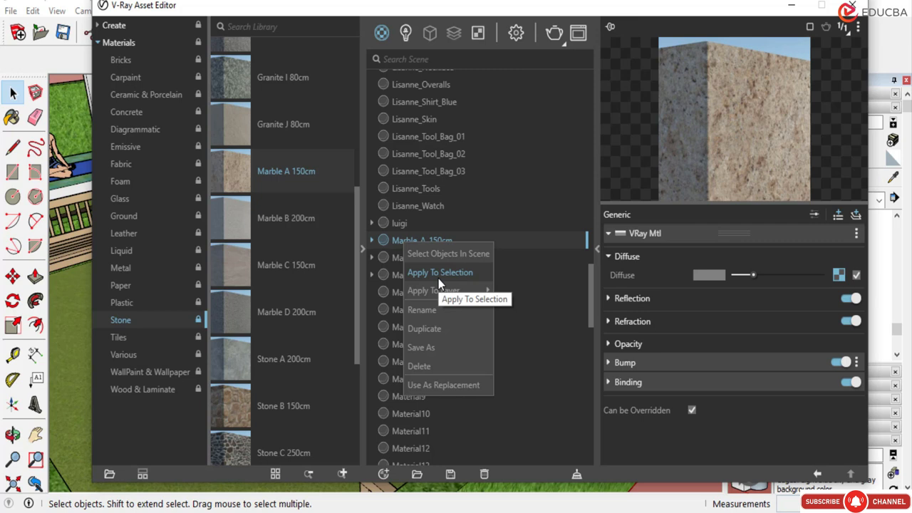
{"action": "left_click", "coordinate": [401, 240]}
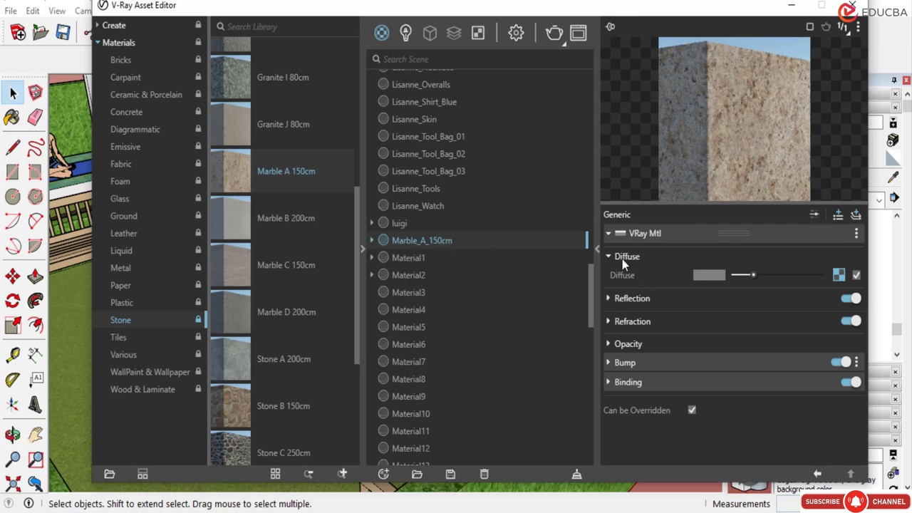
{"action": "left_click", "coordinate": [608, 234]}
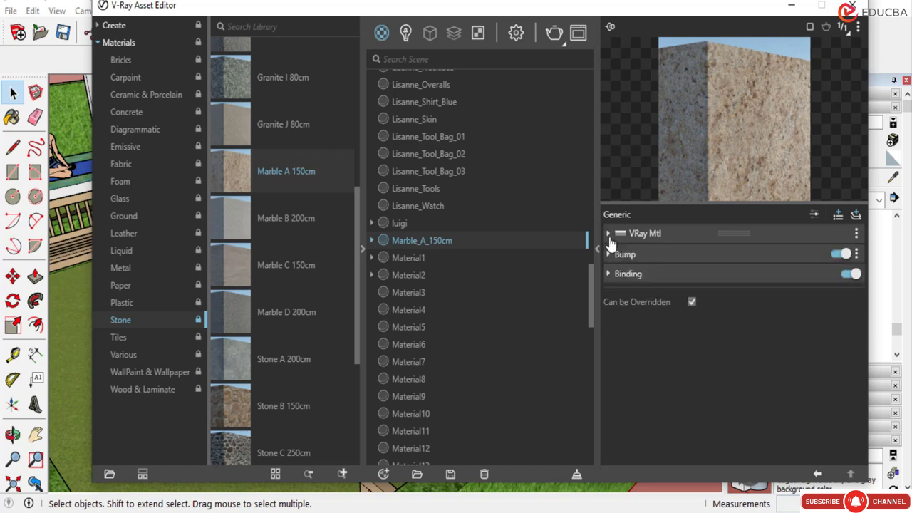
{"action": "left_click", "coordinate": [609, 234]}
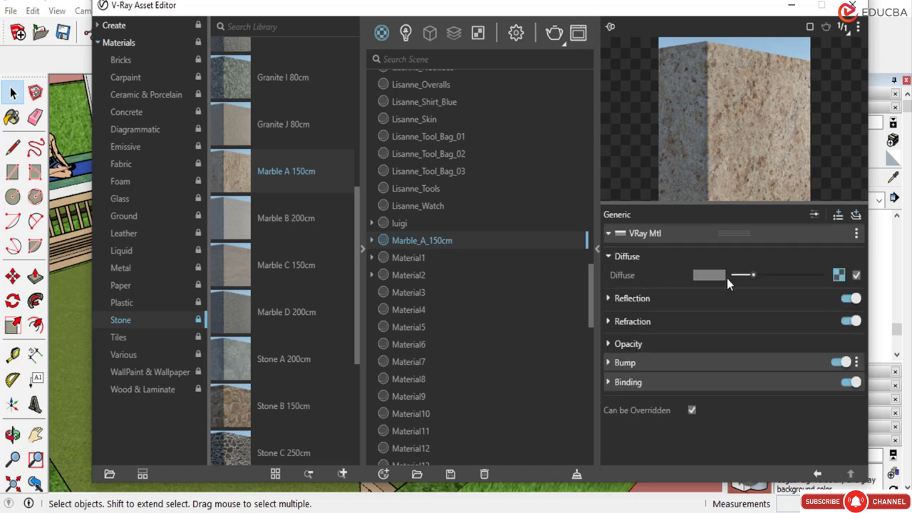
{"action": "left_click_drag", "start_coordinate": [759, 276], "coordinate": [795, 275]}
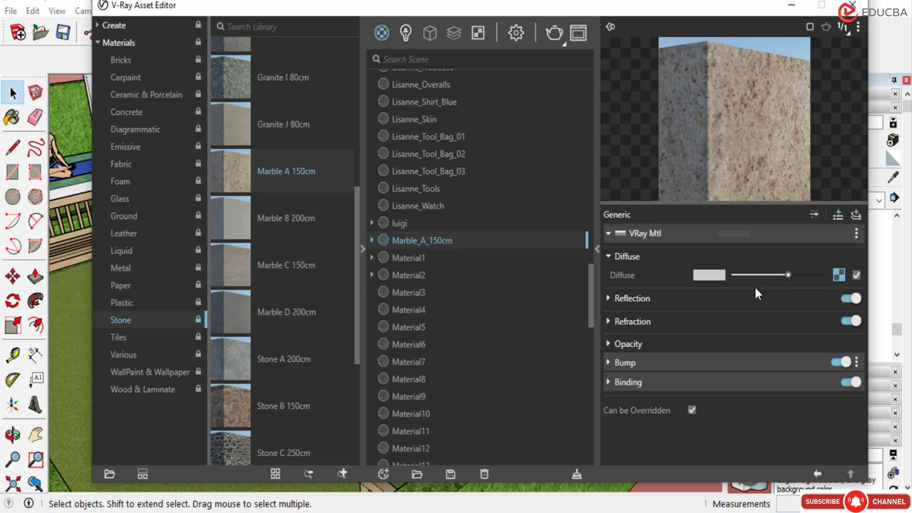
Set the marble's reflection color to maximum brightness, glossiness to 1, Fresnel off and reflection IOR to 15.47.
{"action": "left_click", "coordinate": [627, 299]}
{"action": "left_click_drag", "start_coordinate": [768, 318], "coordinate": [817, 318]}
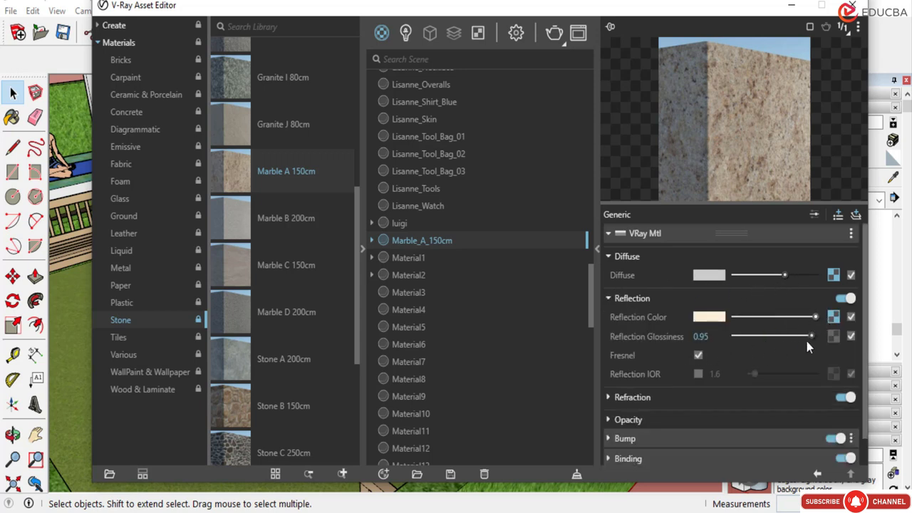
{"action": "left_click_drag", "start_coordinate": [812, 335], "coordinate": [824, 335]}
{"action": "left_click", "coordinate": [699, 373]}
{"action": "left_click_drag", "start_coordinate": [753, 374], "coordinate": [785, 379]}
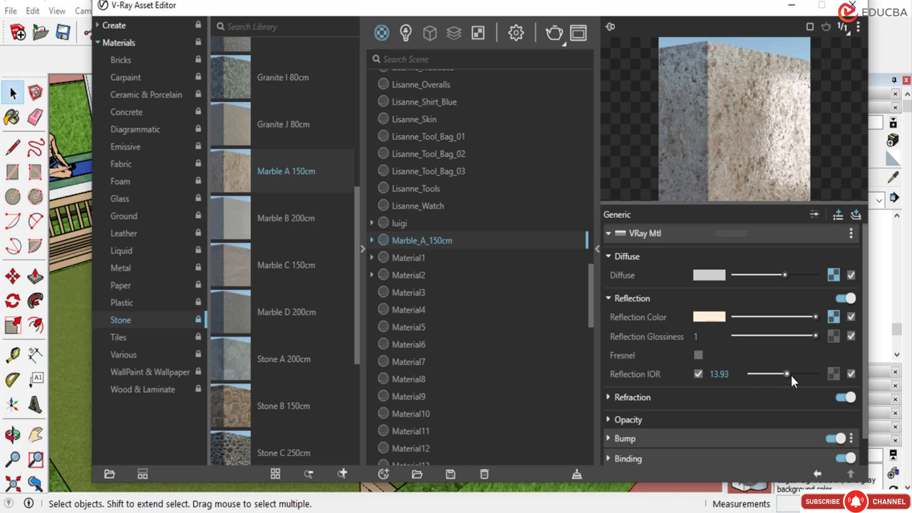
{"action": "left_click", "coordinate": [791, 374]}
Brighten the marble's refraction color to mid grey and darken its fog color from white to grey.
{"action": "left_click", "coordinate": [731, 397]}
{"action": "left_click", "coordinate": [748, 416]}
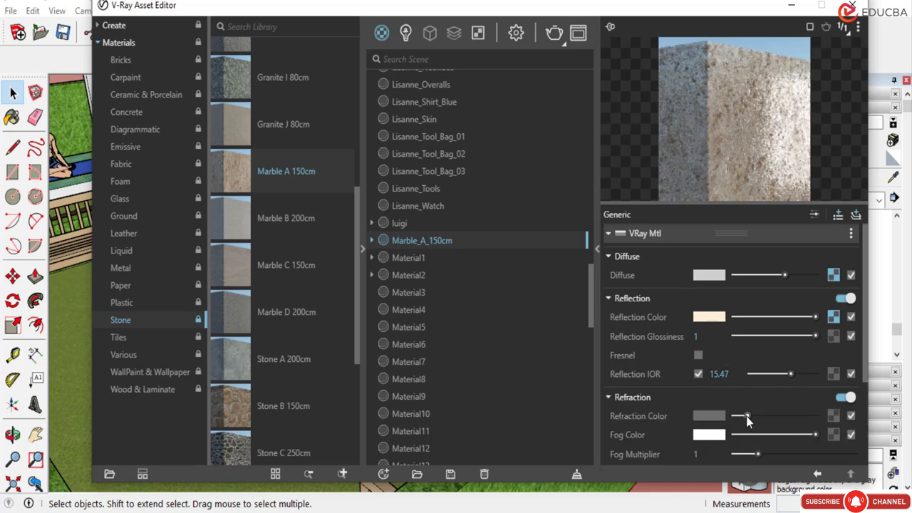
{"action": "left_click_drag", "start_coordinate": [746, 416], "coordinate": [760, 418]}
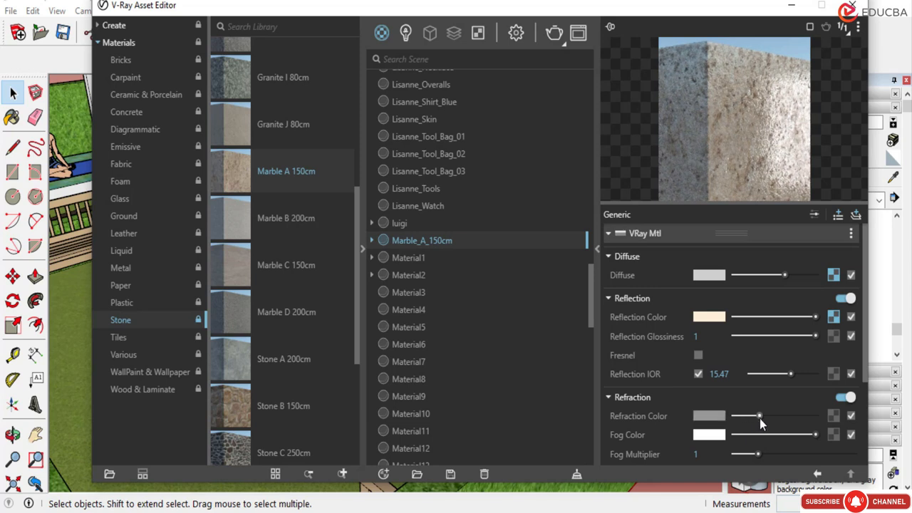
{"action": "scroll", "coordinate": [739, 371], "scroll_direction": "down", "scroll_amount": 4}
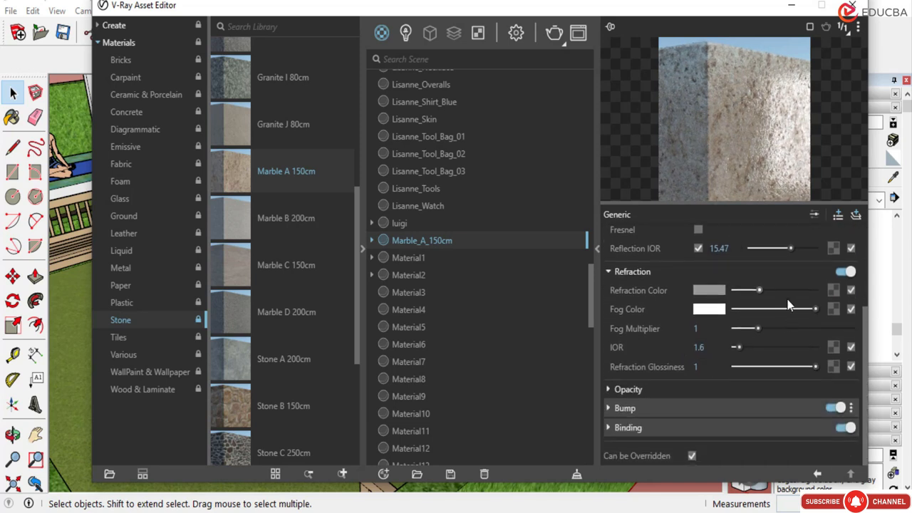
{"action": "left_click_drag", "start_coordinate": [760, 290], "coordinate": [763, 290]}
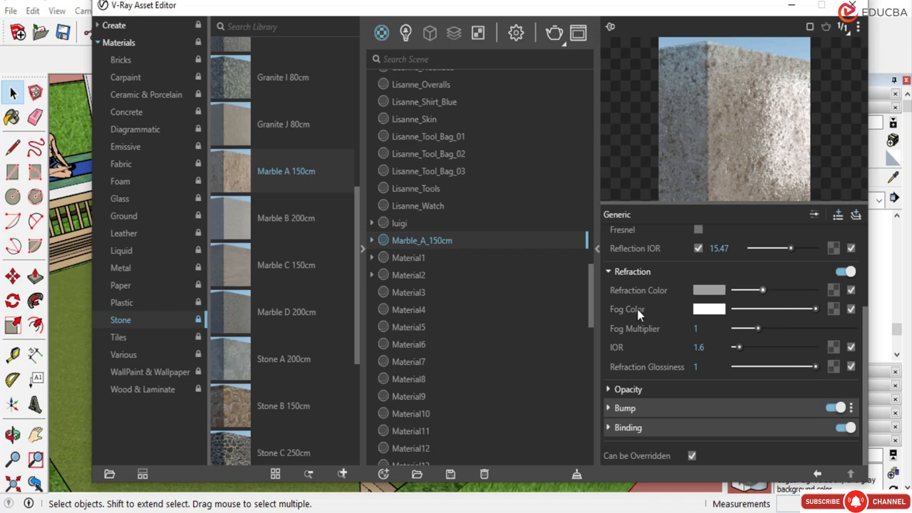
{"action": "left_click_drag", "start_coordinate": [814, 311], "coordinate": [760, 316]}
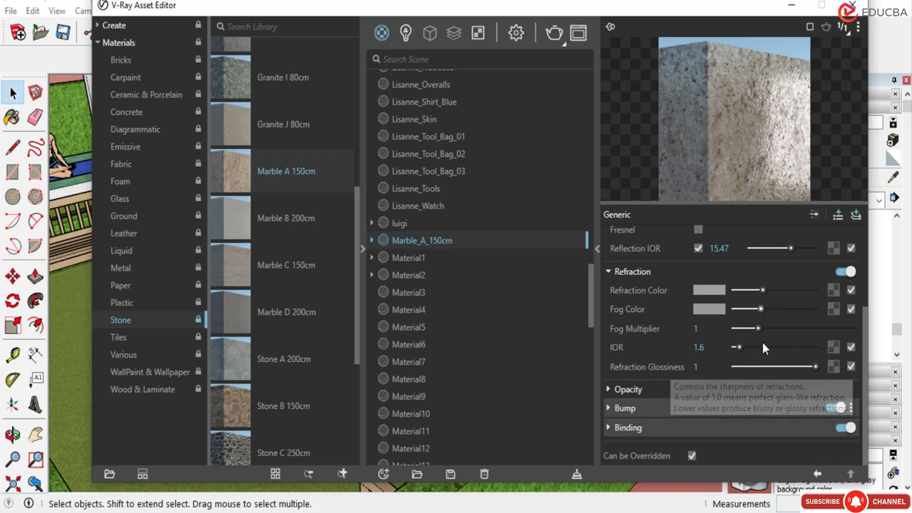
Apply the edited Marble_A_150cm material to the selected outer wall of the fountain's base ring and inspect it in the model.
{"action": "right_click", "coordinate": [420, 240]}
{"action": "left_click", "coordinate": [450, 271]}
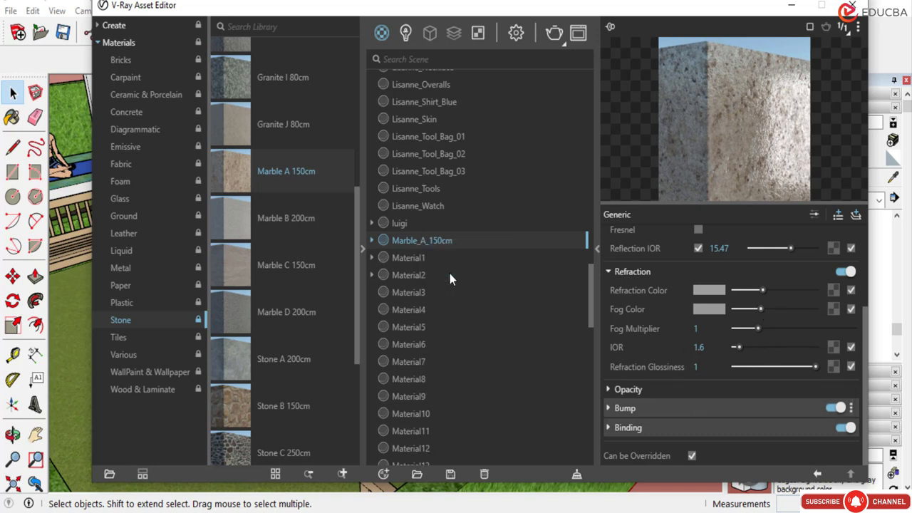
{"action": "left_click", "coordinate": [792, 9]}
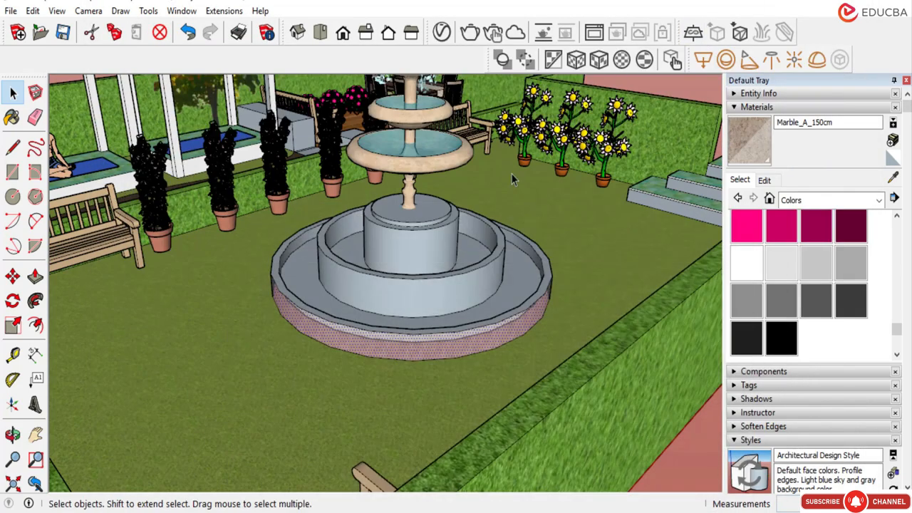
{"action": "scroll", "coordinate": [466, 355], "scroll_direction": "up", "scroll_amount": 5}
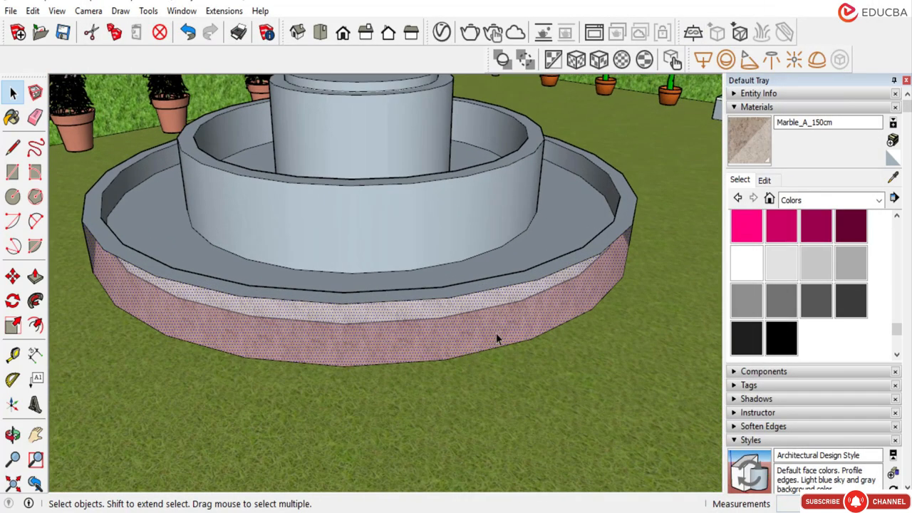
{"action": "left_click", "coordinate": [698, 270]}
{"action": "middle_click_drag", "start_coordinate": [101, 340], "coordinate": [576, 258]}
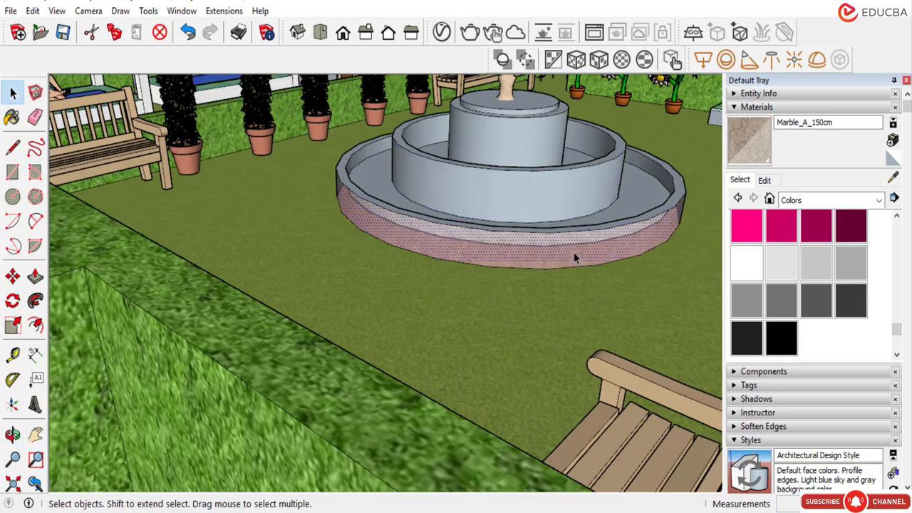
{"action": "scroll", "coordinate": [552, 270], "scroll_direction": "up", "scroll_amount": 2}
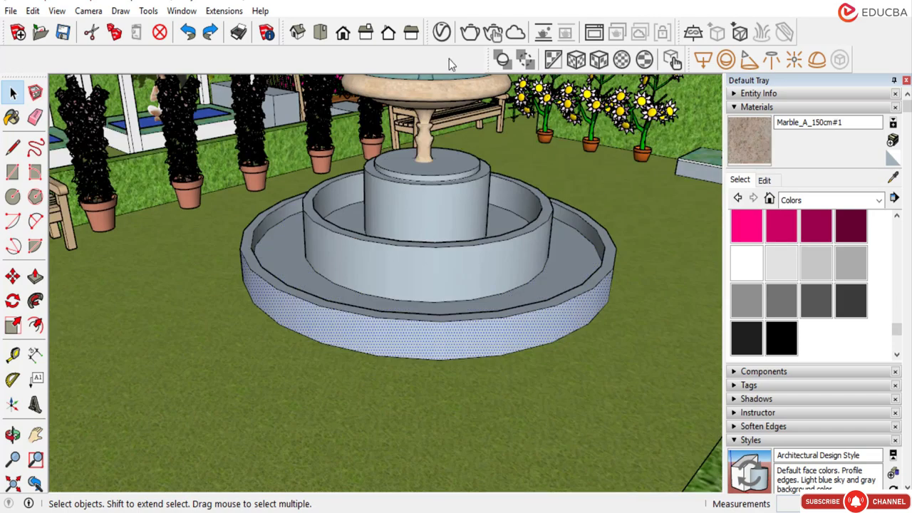
Delete the duplicate Marble_A_150cm#1 from the V-Ray scene materials.
{"action": "left_click", "coordinate": [442, 32]}
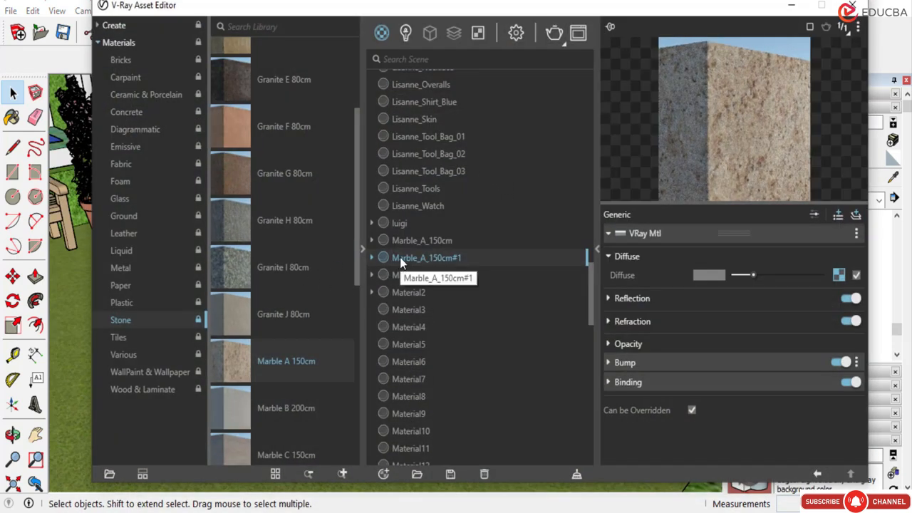
{"action": "key", "text": "Delete"}
{"action": "left_click", "coordinate": [488, 259]}
Add a fresh, unedited copy of Marble A 150cm from the Stone library to the scene materials.
{"action": "left_click", "coordinate": [233, 128]}
{"action": "left_click", "coordinate": [246, 310]}
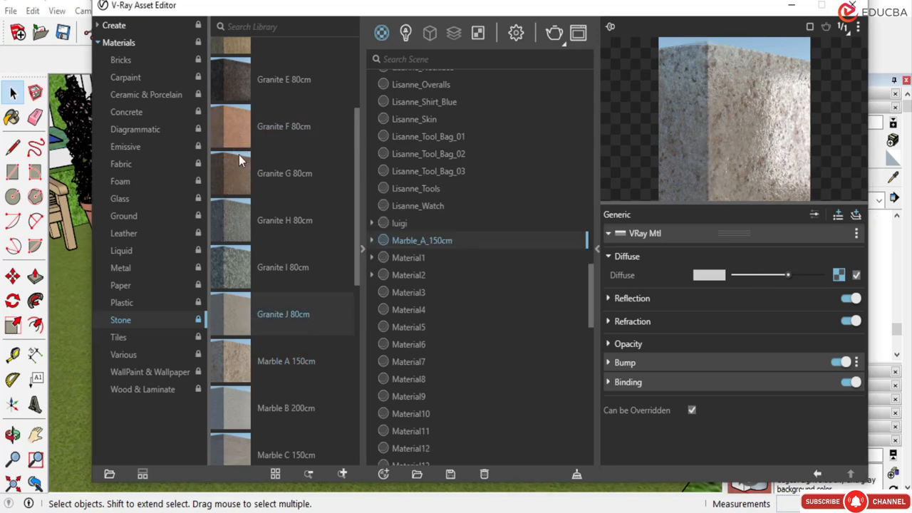
{"action": "scroll", "coordinate": [241, 178], "scroll_direction": "up", "scroll_amount": 3}
{"action": "left_click", "coordinate": [236, 68]}
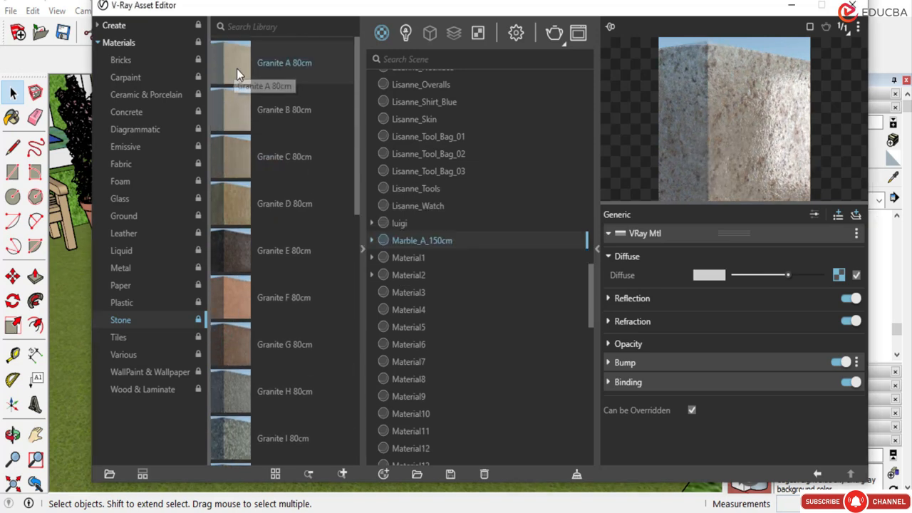
{"action": "left_click", "coordinate": [233, 205]}
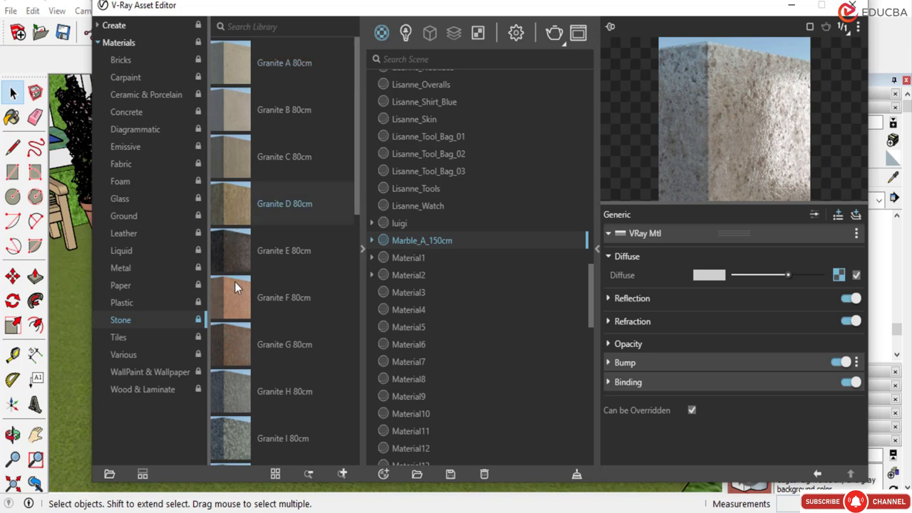
{"action": "left_click", "coordinate": [235, 293]}
{"action": "scroll", "coordinate": [239, 301], "scroll_direction": "down", "scroll_amount": 3}
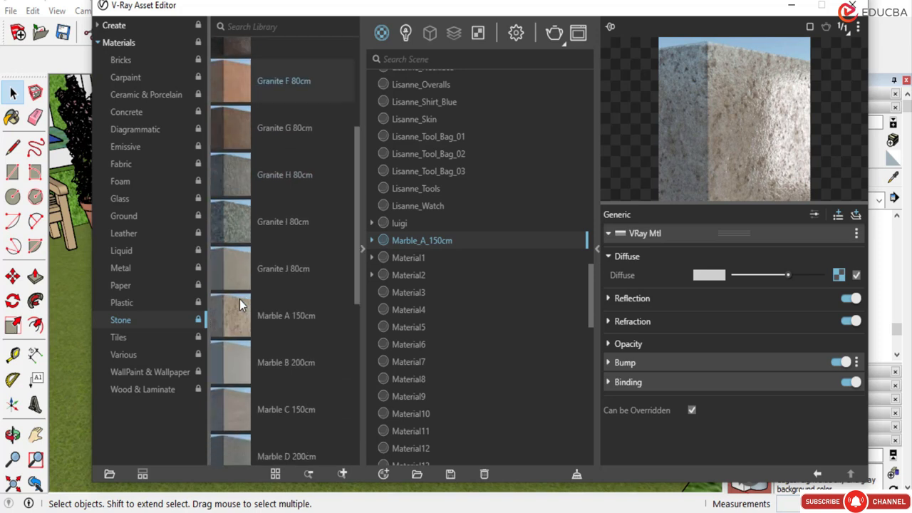
{"action": "left_click", "coordinate": [240, 323]}
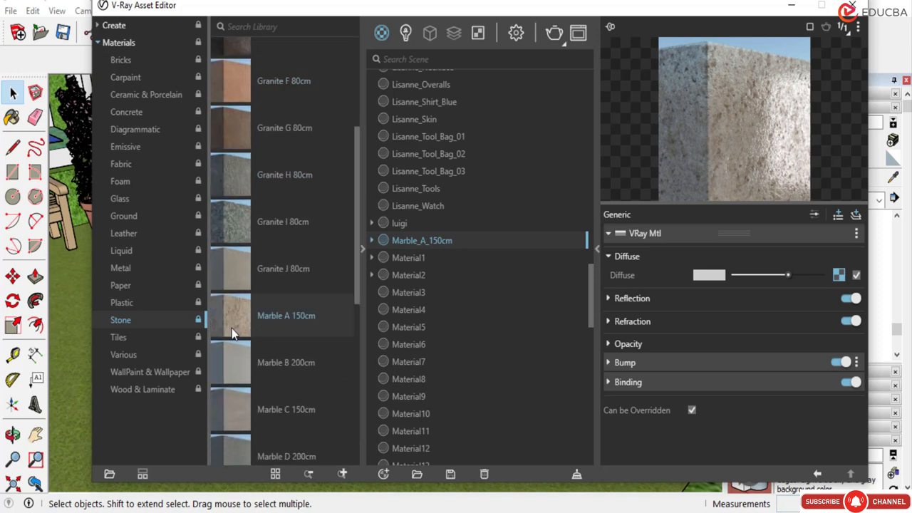
{"action": "left_click_drag", "start_coordinate": [231, 327], "coordinate": [453, 307]}
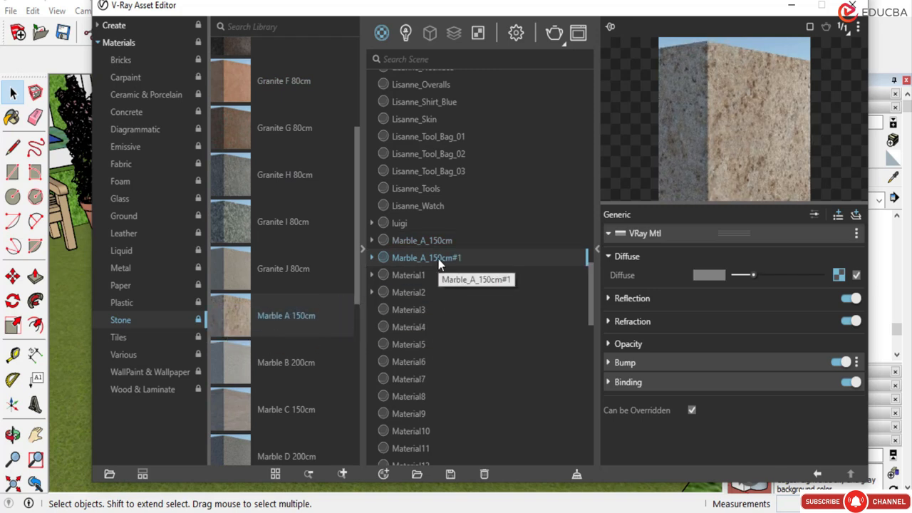
Apply Marble_A_150cm#1 to the selected outer wall of the fountain's base ring and return to the model.
{"action": "right_click", "coordinate": [438, 259]}
{"action": "left_click", "coordinate": [491, 289]}
{"action": "left_click", "coordinate": [792, 6]}
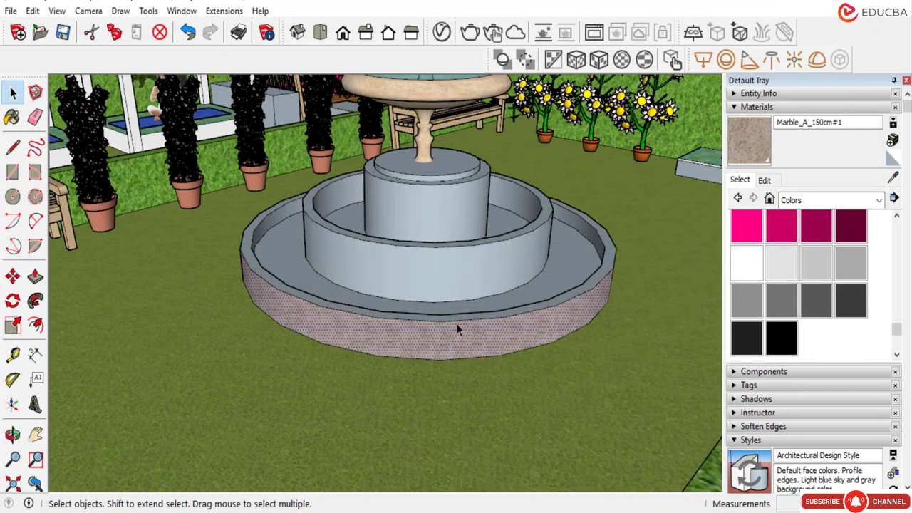
{"action": "scroll", "coordinate": [458, 329], "scroll_direction": "up", "scroll_amount": 3}
{"action": "scroll", "coordinate": [378, 298], "scroll_direction": "down", "scroll_amount": 1}
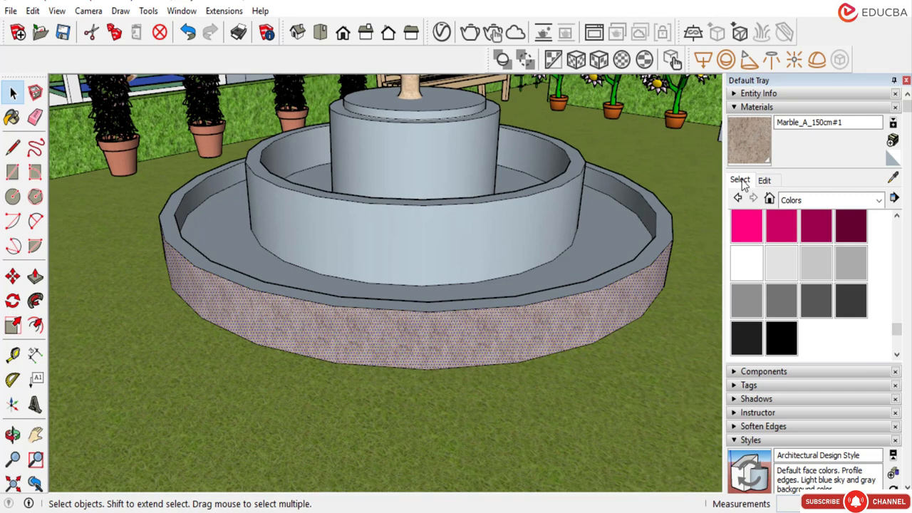
Set the texture size of Marble_A_150cm#1 to 20 inches.
{"action": "left_click", "coordinate": [765, 181]}
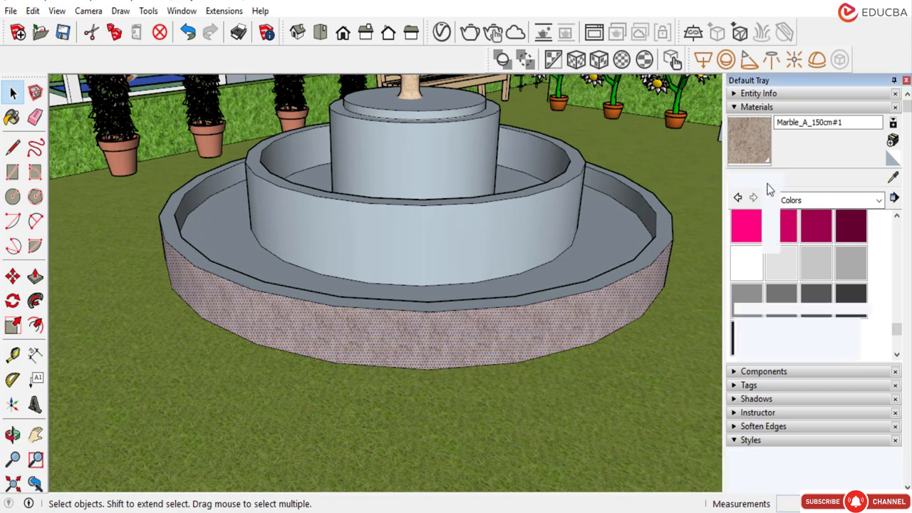
{"action": "left_click", "coordinate": [755, 344]}
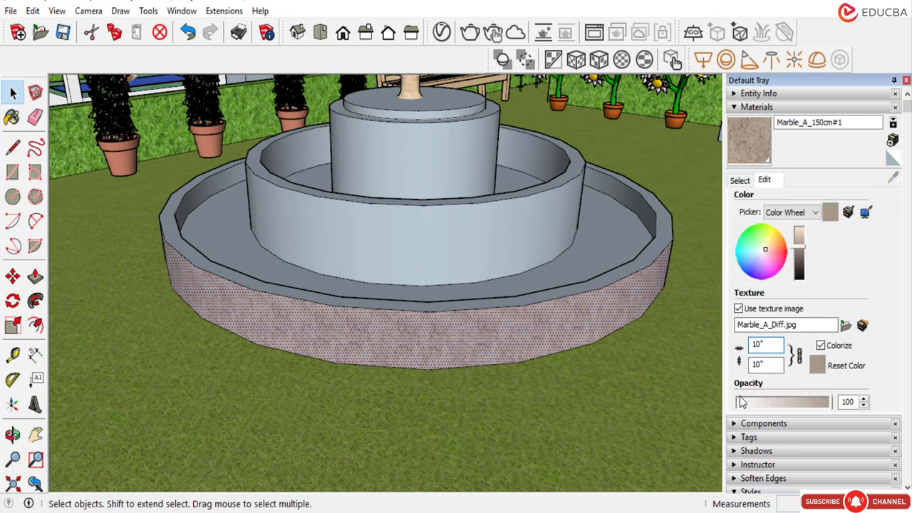
{"action": "type", "text": "20"}
{"action": "key", "text": "Return"}
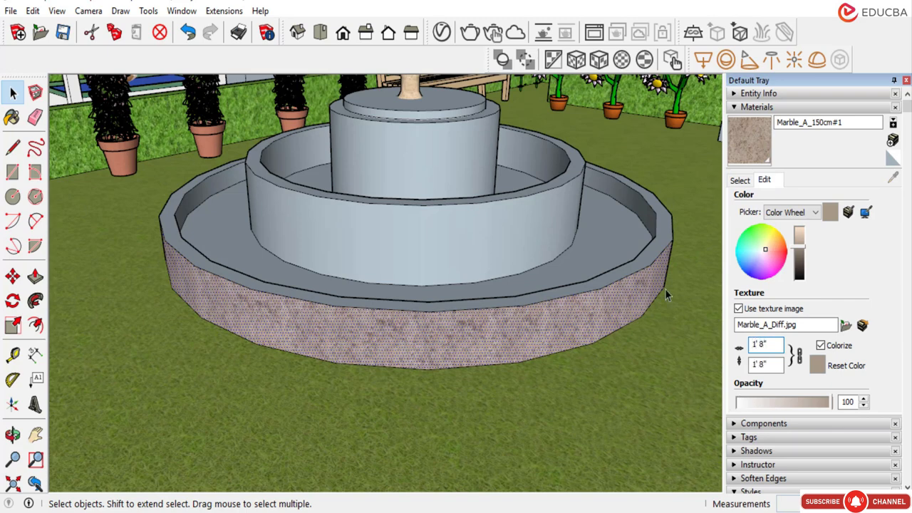
Paint the outer walls of the fountain's middle ring and central pedestal with Marble_A_150cm#1.
{"action": "scroll", "coordinate": [285, 330], "scroll_direction": "down", "scroll_amount": 3}
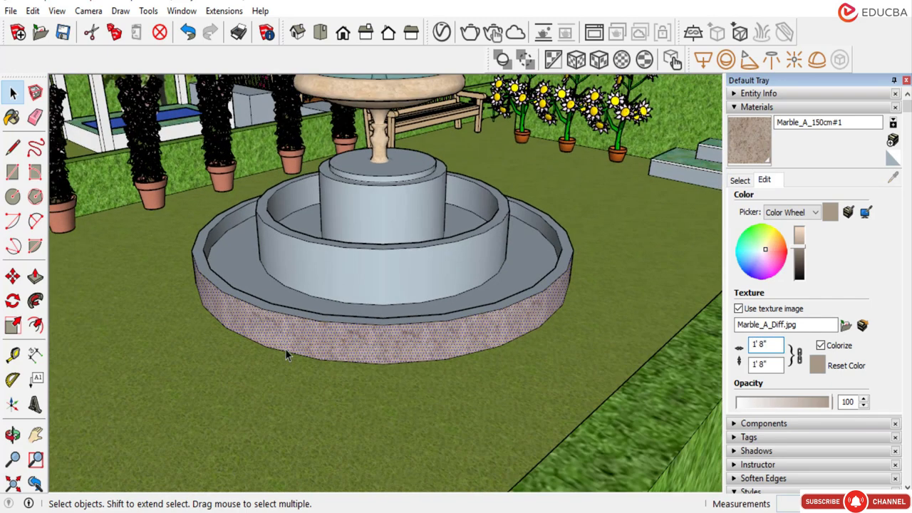
{"action": "middle_click_drag", "start_coordinate": [286, 350], "coordinate": [390, 314]}
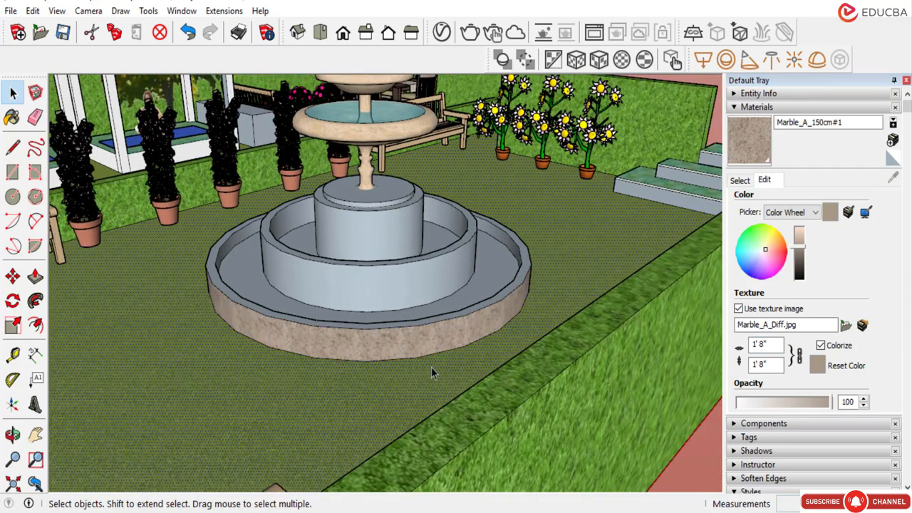
{"action": "scroll", "coordinate": [432, 367], "scroll_direction": "up", "scroll_amount": 5}
{"action": "scroll", "coordinate": [440, 333], "scroll_direction": "down", "scroll_amount": 6}
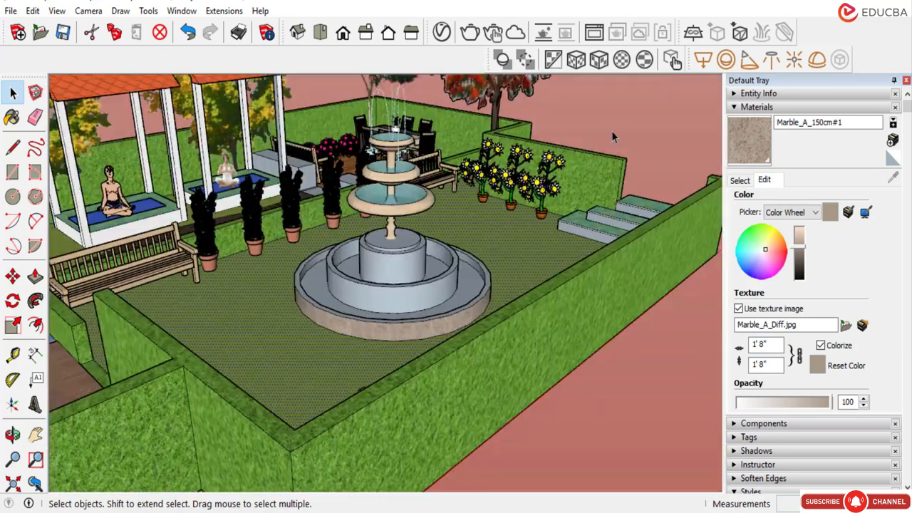
{"action": "scroll", "coordinate": [422, 327], "scroll_direction": "up", "scroll_amount": 3}
{"action": "scroll", "coordinate": [422, 326], "scroll_direction": "up", "scroll_amount": 3}
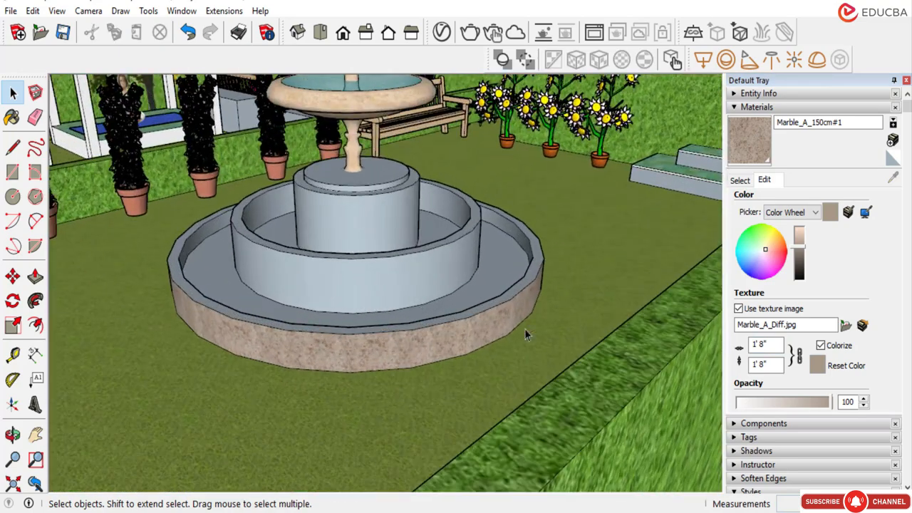
{"action": "left_click", "coordinate": [755, 161]}
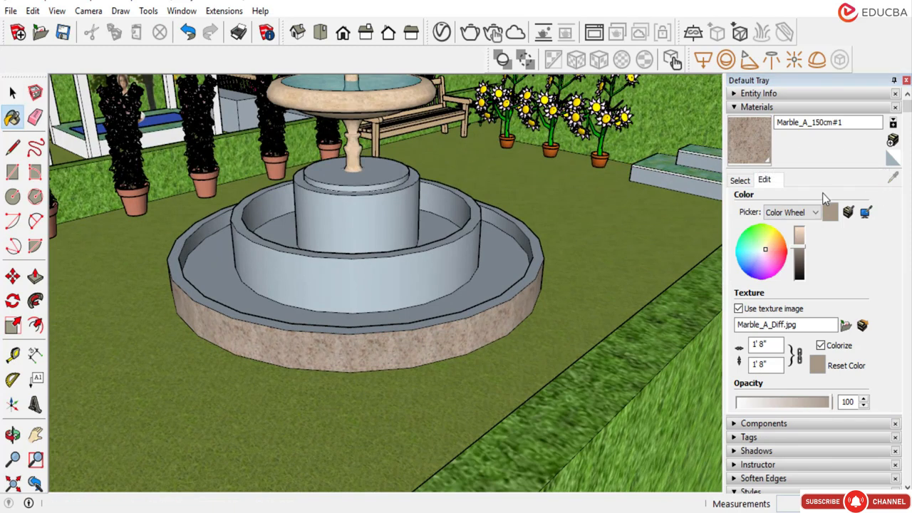
{"action": "left_click", "coordinate": [462, 266]}
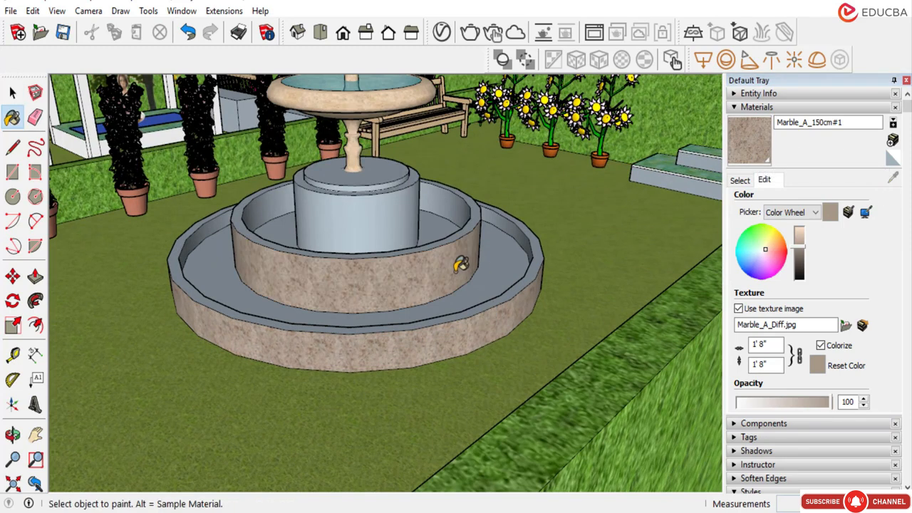
{"action": "left_click", "coordinate": [407, 226]}
Cover the fountain base's remaining rims, inner ring walls and pedestal top faces with Marble_A_150cm#1, leaving the basin floors unpainted.
{"action": "scroll", "coordinate": [452, 238], "scroll_direction": "up", "scroll_amount": 5}
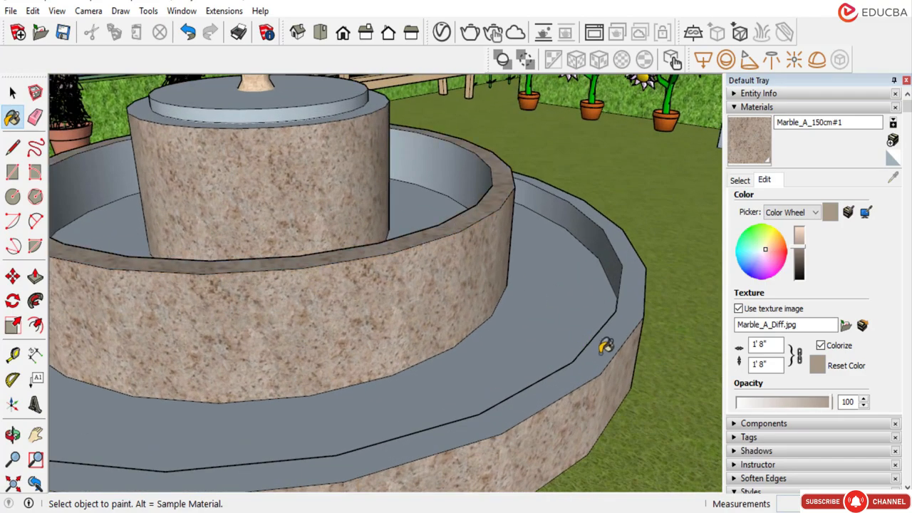
{"action": "scroll", "coordinate": [605, 346], "scroll_direction": "down", "scroll_amount": 5}
{"action": "scroll", "coordinate": [490, 344], "scroll_direction": "up", "scroll_amount": 5}
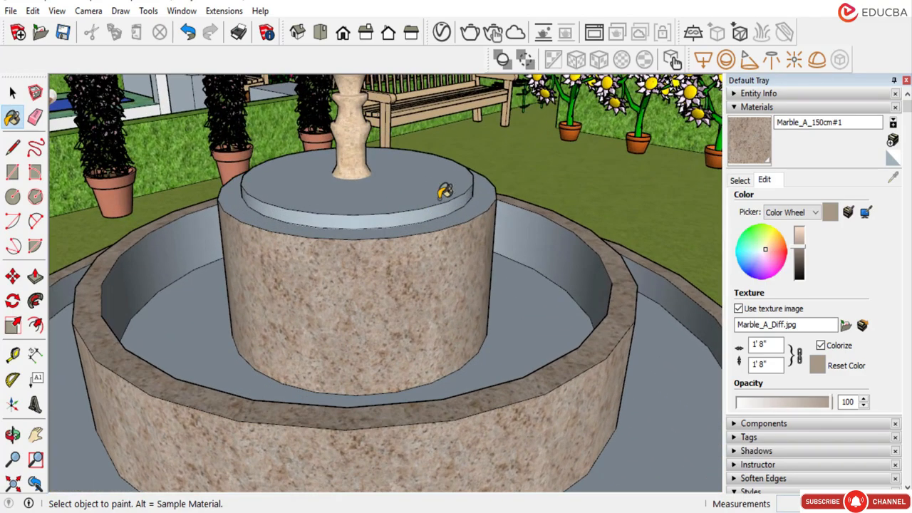
{"action": "scroll", "coordinate": [485, 249], "scroll_direction": "down", "scroll_amount": 5}
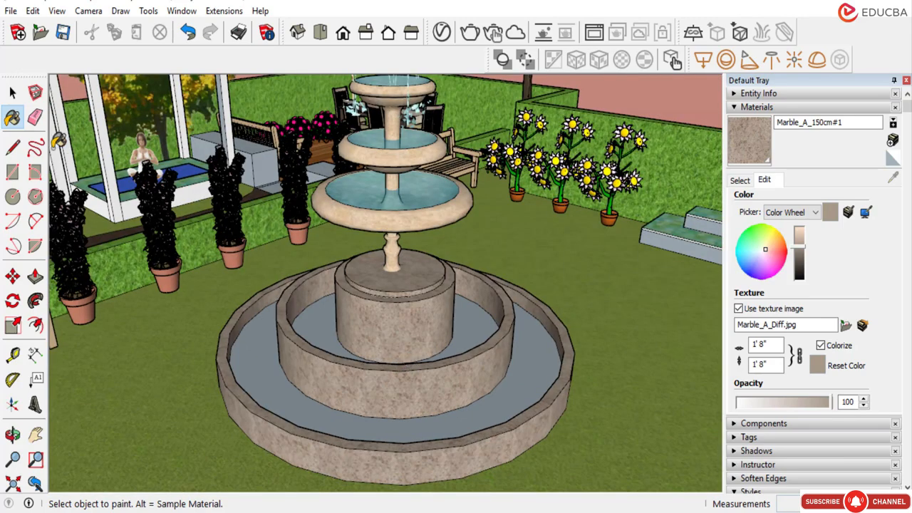
{"action": "left_click", "coordinate": [12, 93]}
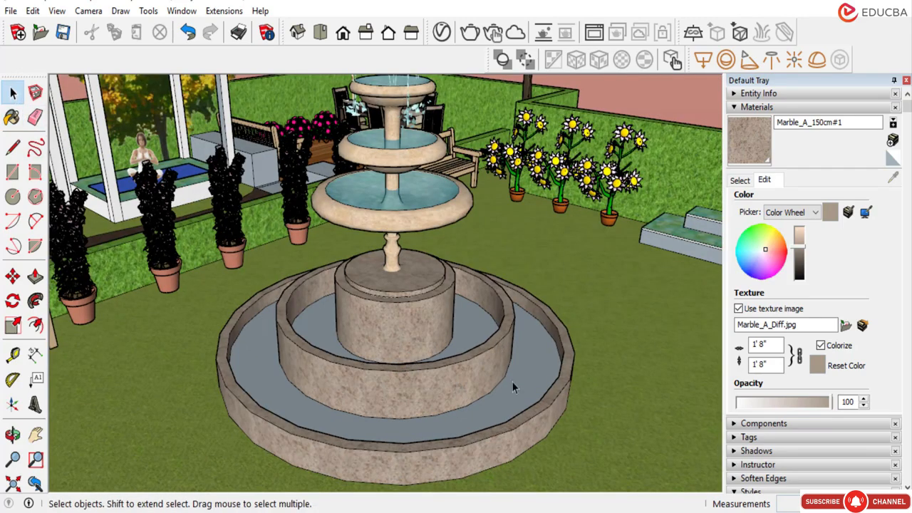
Paint the outer and inner basin floors of the fountain with Water Dark Blue from the Water collection.
{"action": "scroll", "coordinate": [517, 396], "scroll_direction": "down", "scroll_amount": 1}
{"action": "scroll", "coordinate": [508, 376], "scroll_direction": "up", "scroll_amount": 1}
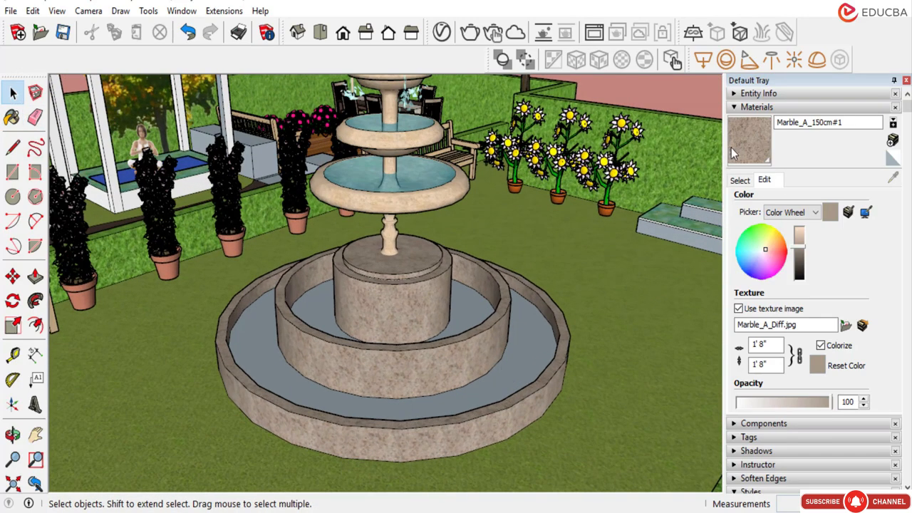
{"action": "left_click", "coordinate": [740, 181]}
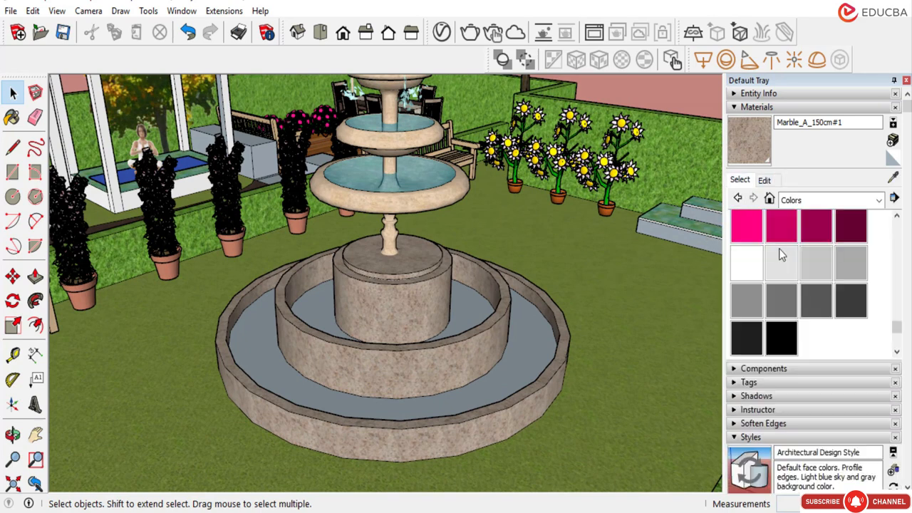
{"action": "left_click", "coordinate": [521, 354]}
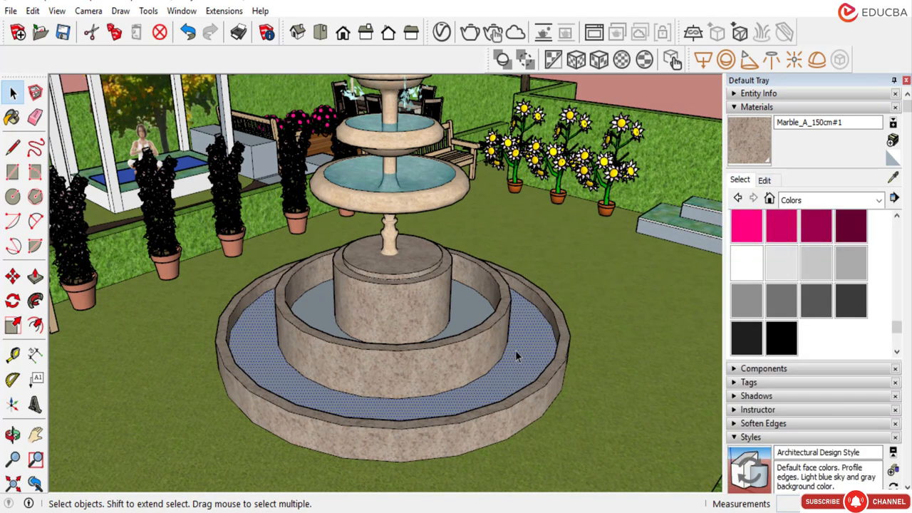
{"action": "left_click", "coordinate": [754, 107]}
{"action": "left_click", "coordinate": [754, 106]}
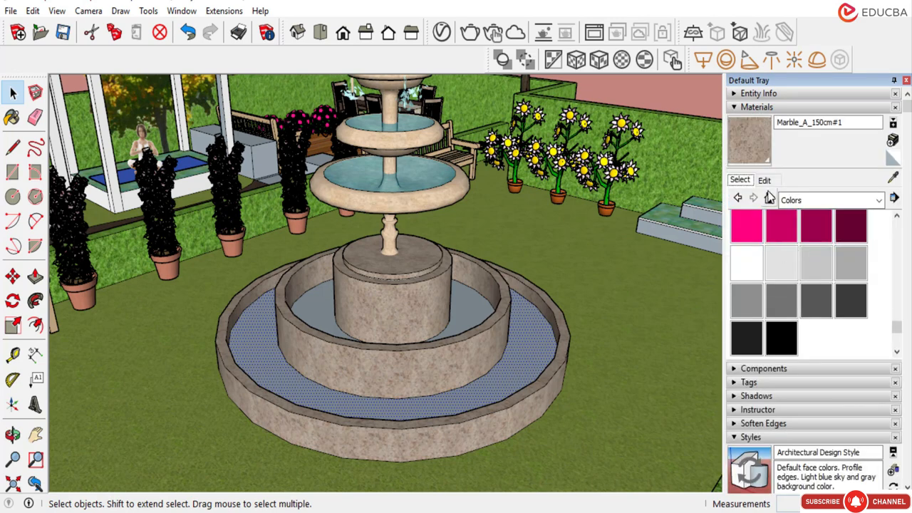
{"action": "left_click", "coordinate": [794, 200]}
{"action": "left_click", "coordinate": [818, 368]}
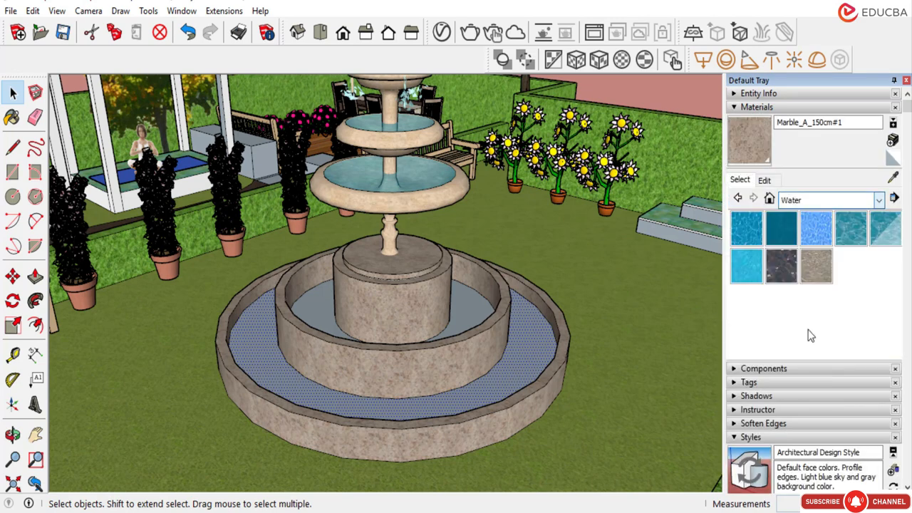
{"action": "left_click", "coordinate": [755, 235]}
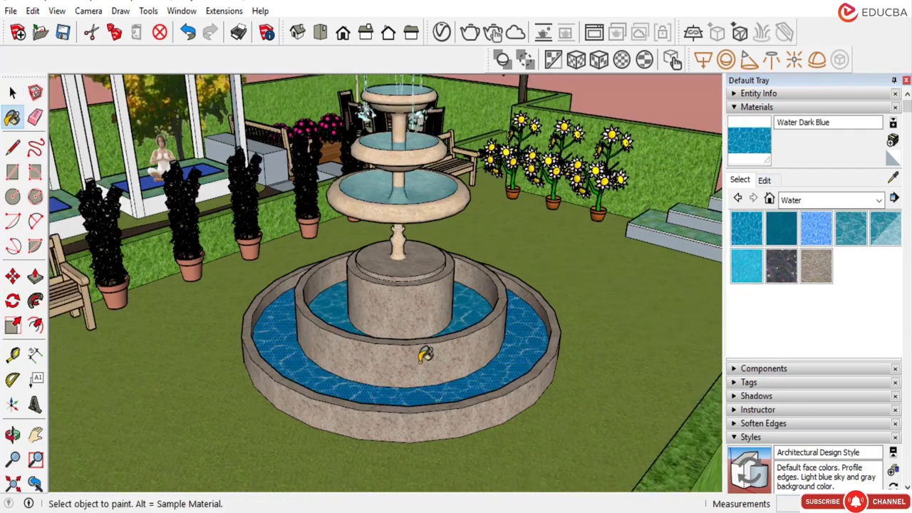
{"action": "scroll", "coordinate": [426, 354], "scroll_direction": "down", "scroll_amount": 3}
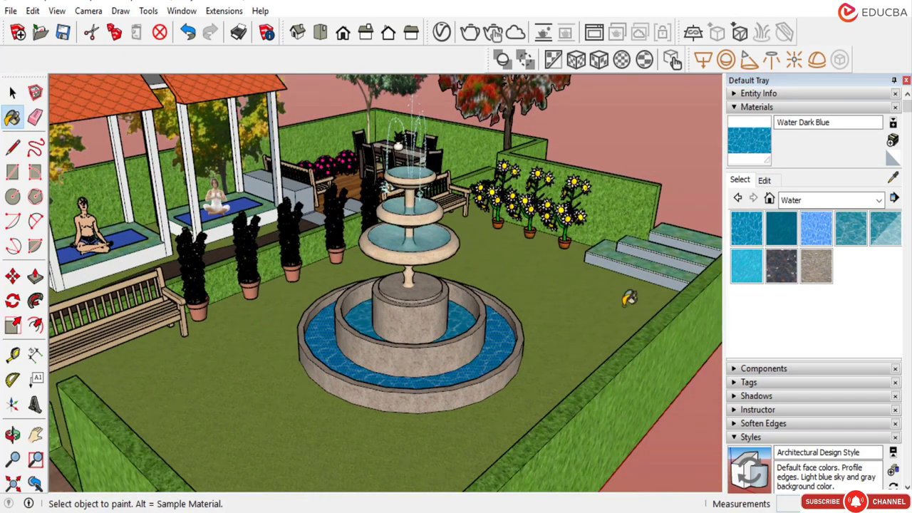
Sample the Water Dark Blue material from the outer basin into the material editor and inspect the fountain's water texture.
{"action": "left_click", "coordinate": [764, 181]}
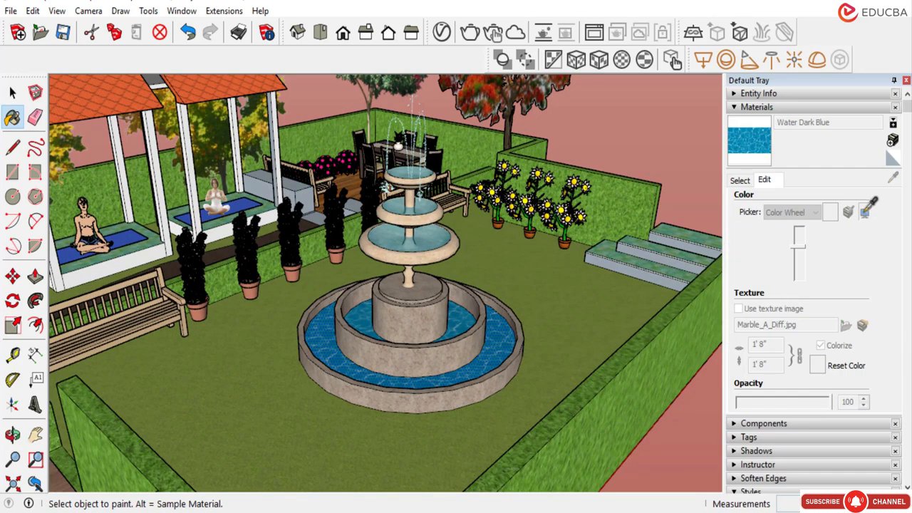
{"action": "scroll", "coordinate": [440, 297], "scroll_direction": "up", "scroll_amount": 5}
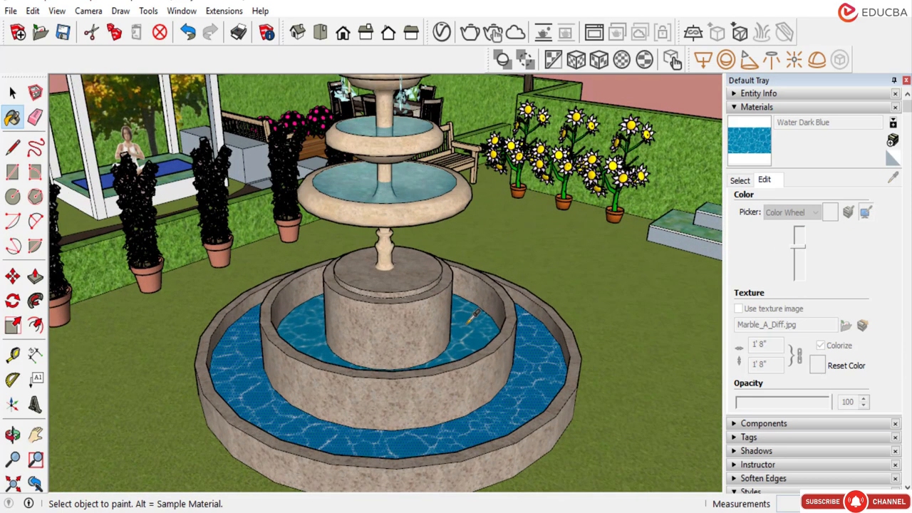
{"action": "left_click", "coordinate": [533, 370], "text": "alt"}
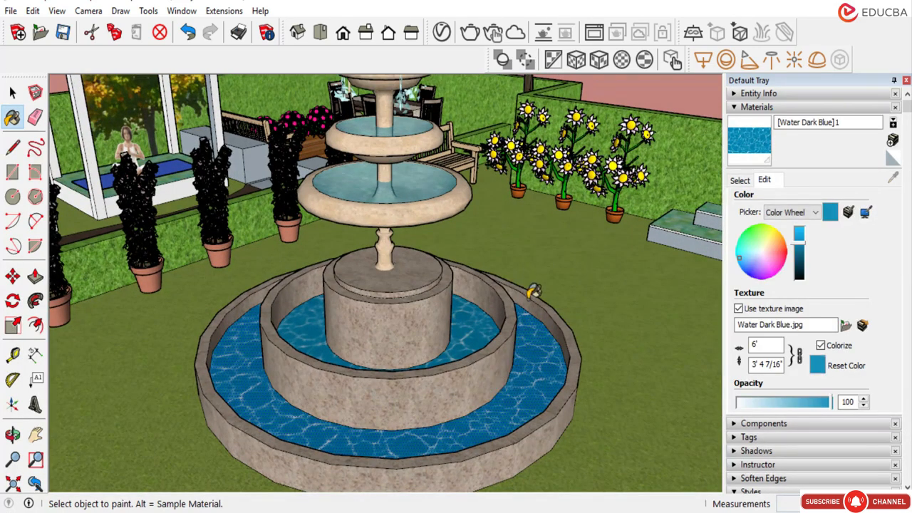
{"action": "scroll", "coordinate": [513, 306], "scroll_direction": "down", "scroll_amount": 5}
{"action": "left_click", "coordinate": [13, 93]}
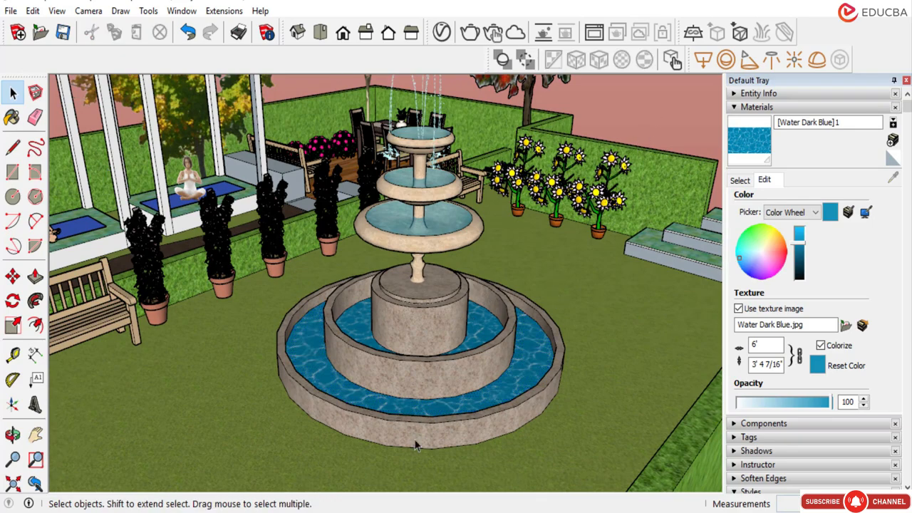
{"action": "scroll", "coordinate": [425, 355], "scroll_direction": "up", "scroll_amount": 5}
{"action": "scroll", "coordinate": [423, 361], "scroll_direction": "down", "scroll_amount": 6}
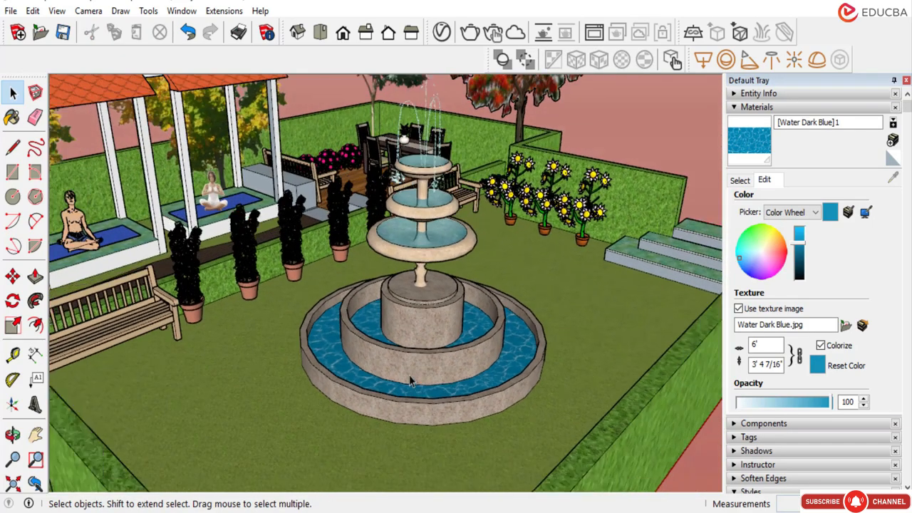
{"action": "scroll", "coordinate": [419, 347], "scroll_direction": "up", "scroll_amount": 4}
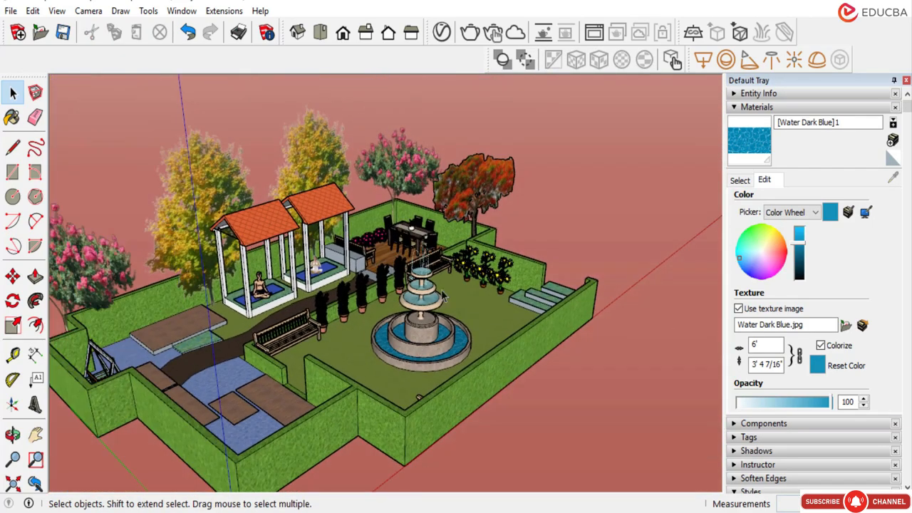
{"action": "scroll", "coordinate": [397, 317], "scroll_direction": "up", "scroll_amount": 3}
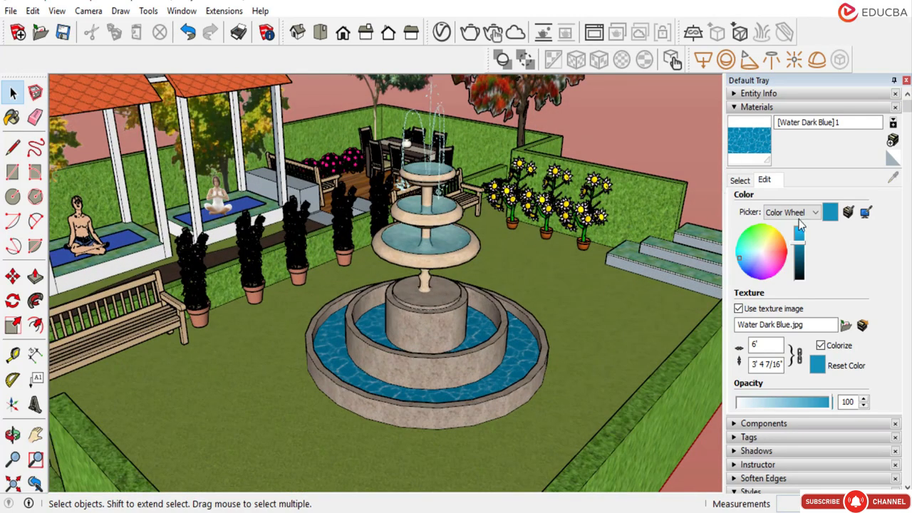
Repaint the outer and inner basin floors of the fountain with Water Pool from the Water collection.
{"action": "left_click", "coordinate": [743, 181]}
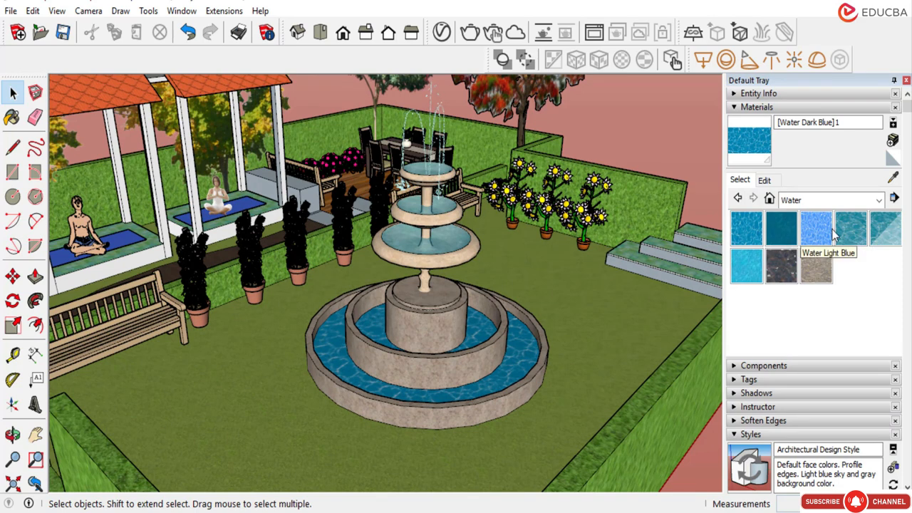
{"action": "left_click", "coordinate": [894, 199]}
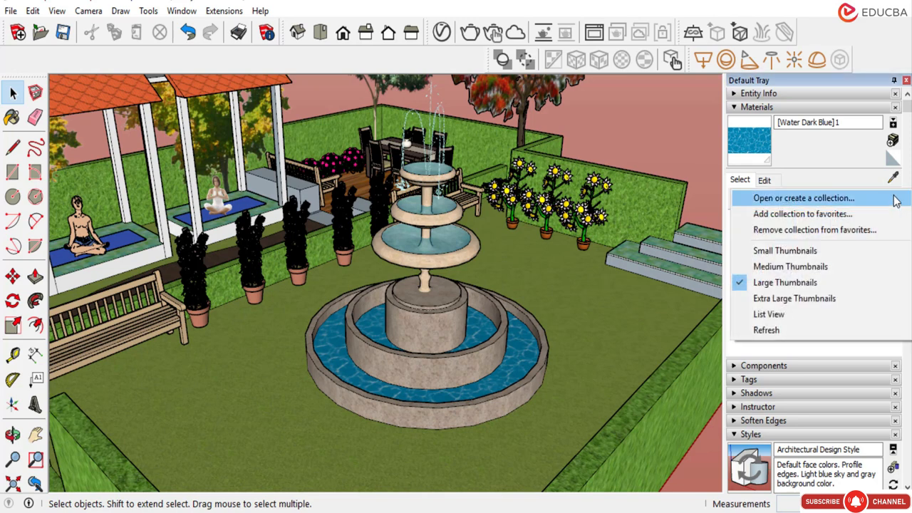
{"action": "left_click", "coordinate": [818, 352]}
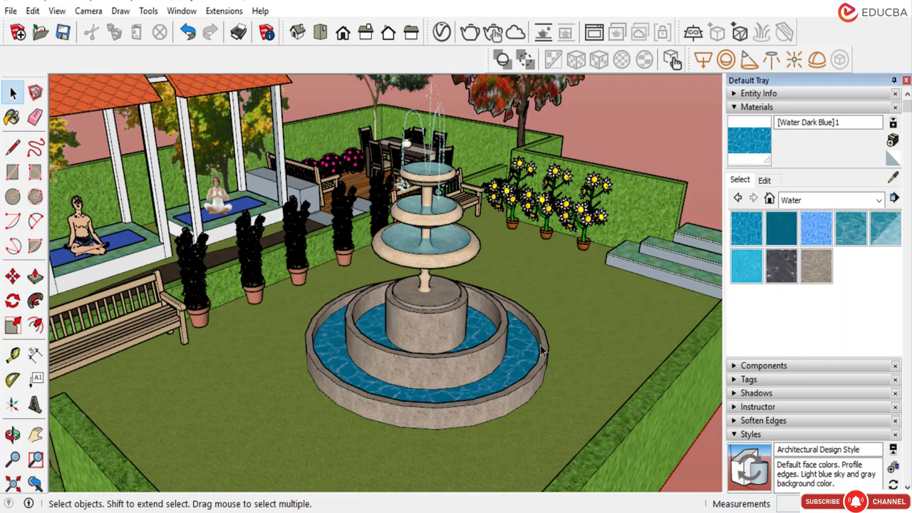
{"action": "left_click", "coordinate": [514, 349]}
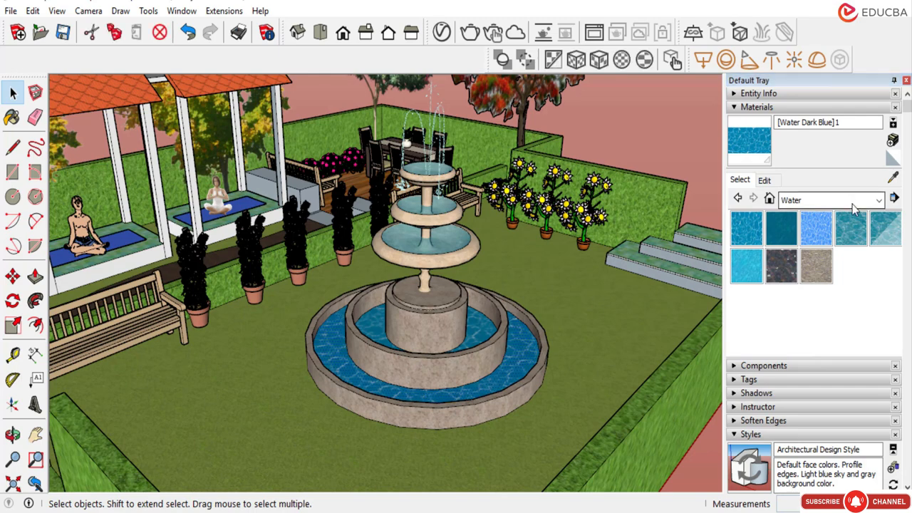
{"action": "left_click", "coordinate": [854, 239]}
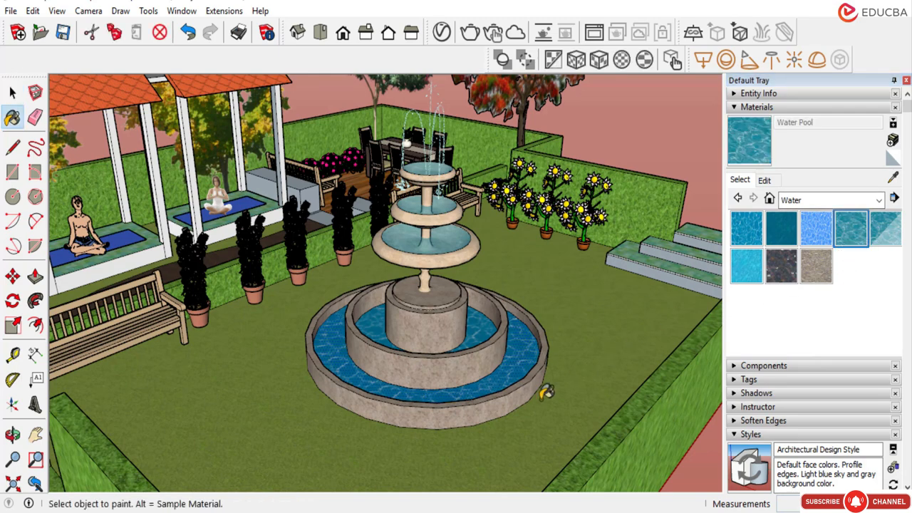
{"action": "scroll", "coordinate": [524, 360], "scroll_direction": "up", "scroll_amount": 2}
{"action": "left_click", "coordinate": [507, 373]}
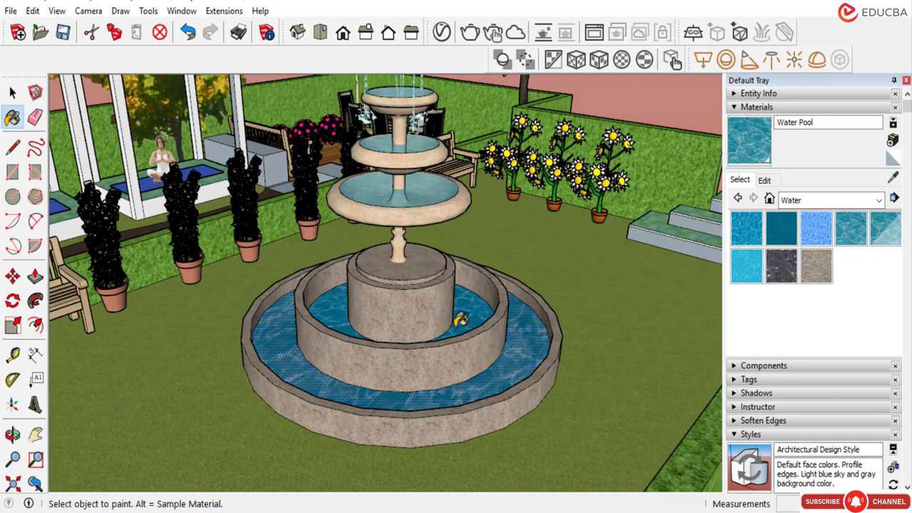
{"action": "left_click", "coordinate": [487, 309]}
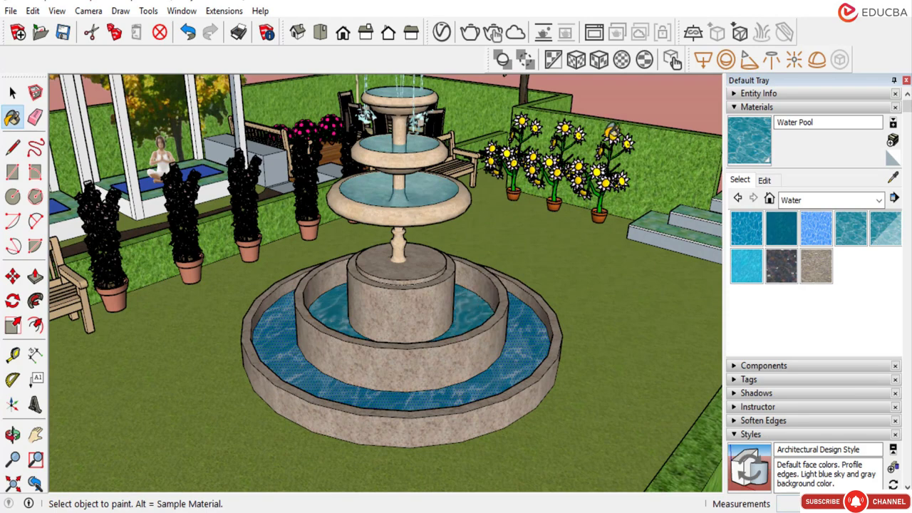
{"action": "left_click", "coordinate": [12, 92]}
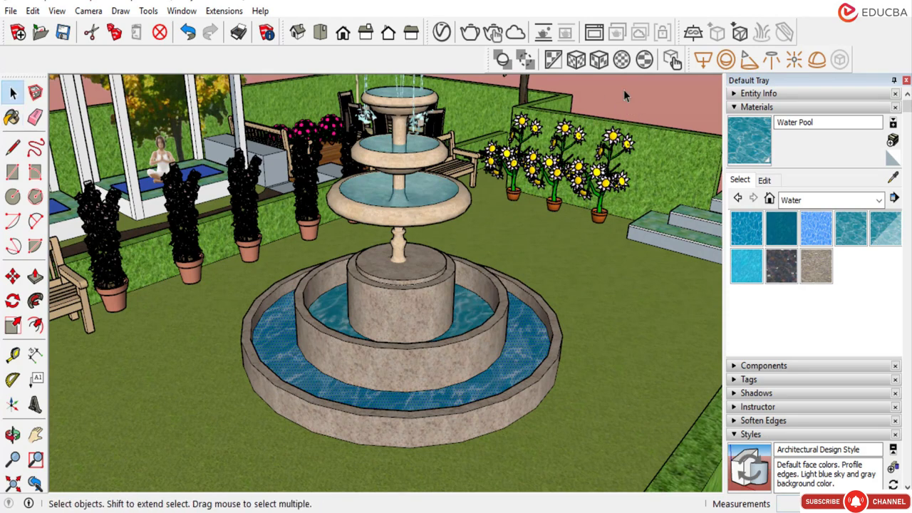
Examine the textured fountain within the whole garden and up close.
{"action": "scroll", "coordinate": [389, 309], "scroll_direction": "down", "scroll_amount": 4}
{"action": "middle_click_drag", "start_coordinate": [357, 340], "coordinate": [303, 300]}
{"action": "scroll", "coordinate": [371, 346], "scroll_direction": "down", "scroll_amount": 5}
{"action": "scroll", "coordinate": [303, 299], "scroll_direction": "down", "scroll_amount": 3}
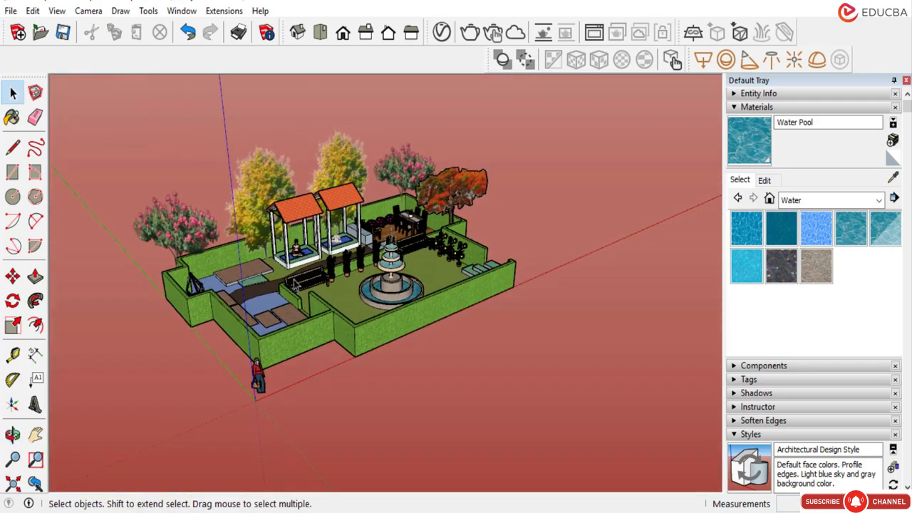
{"action": "scroll", "coordinate": [266, 294], "scroll_direction": "up", "scroll_amount": 6}
{"action": "scroll", "coordinate": [361, 223], "scroll_direction": "down", "scroll_amount": 3}
{"action": "middle_click_drag", "start_coordinate": [363, 223], "coordinate": [420, 249]}
{"action": "scroll", "coordinate": [492, 250], "scroll_direction": "up", "scroll_amount": 5}
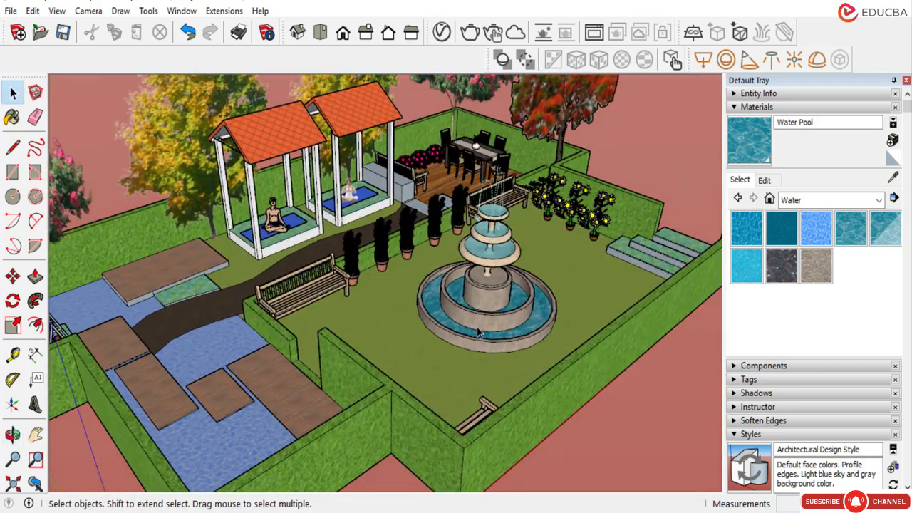
{"action": "scroll", "coordinate": [483, 327], "scroll_direction": "up", "scroll_amount": 8}
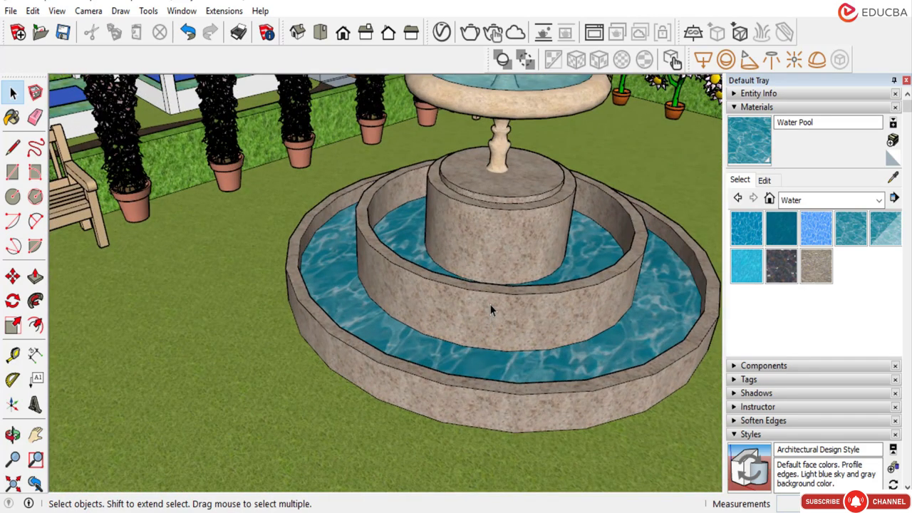
Examine the textured fountain and its surrounding bench, potted plants and pavilions from several angles and distances.
{"action": "scroll", "coordinate": [418, 272], "scroll_direction": "down", "scroll_amount": 2}
{"action": "scroll", "coordinate": [483, 213], "scroll_direction": "down", "scroll_amount": 8}
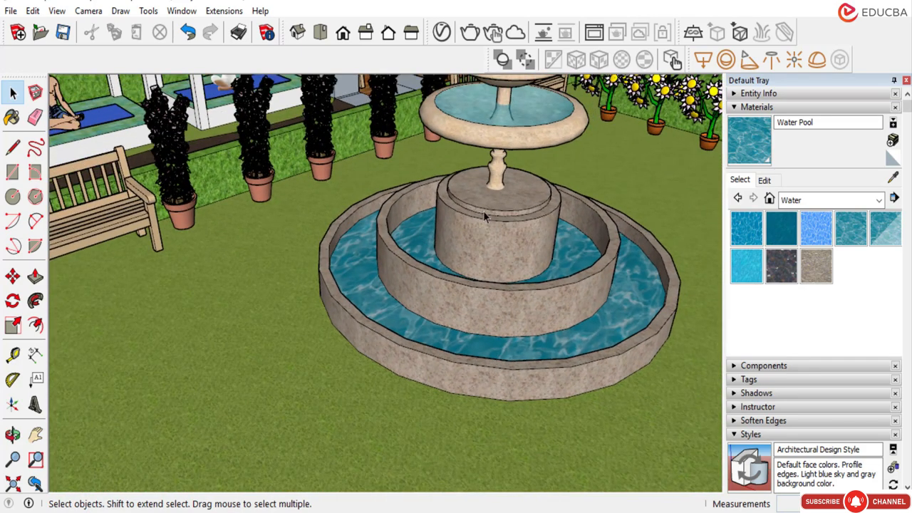
{"action": "scroll", "coordinate": [515, 226], "scroll_direction": "down", "scroll_amount": 2}
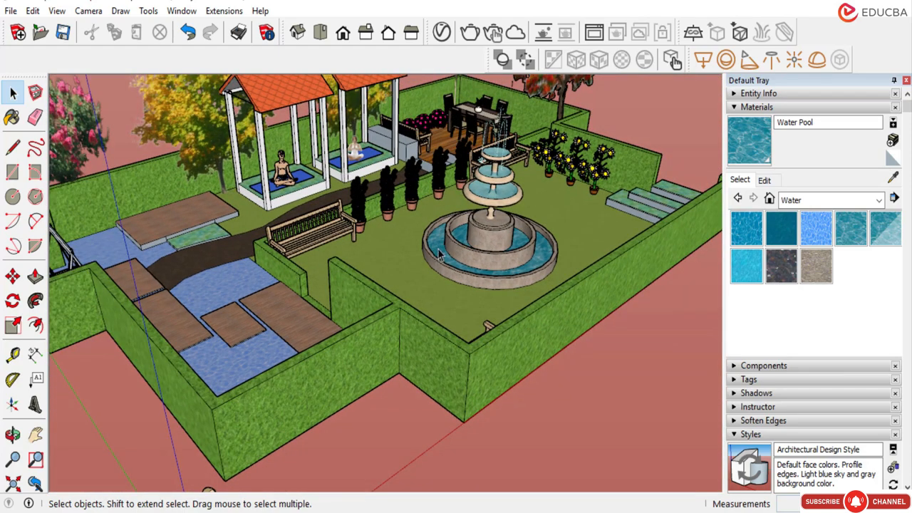
{"action": "scroll", "coordinate": [330, 244], "scroll_direction": "up", "scroll_amount": 2}
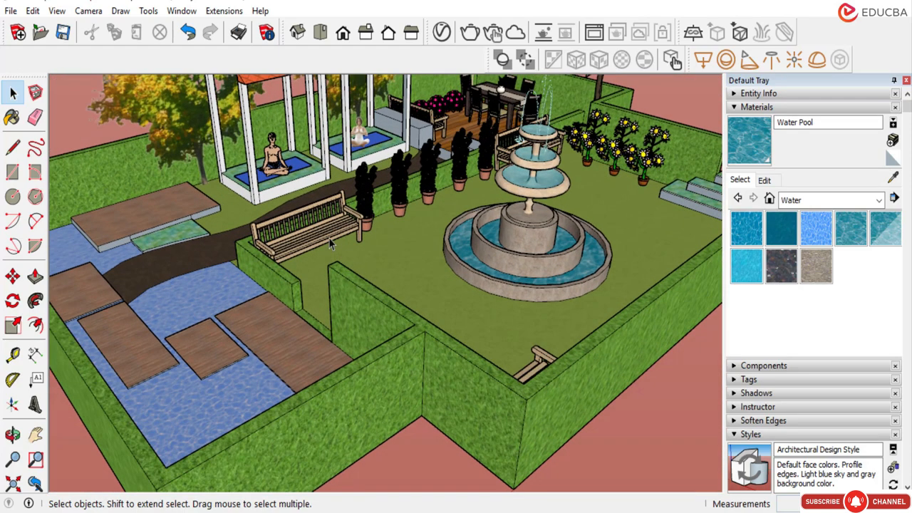
{"action": "scroll", "coordinate": [328, 237], "scroll_direction": "up", "scroll_amount": 6}
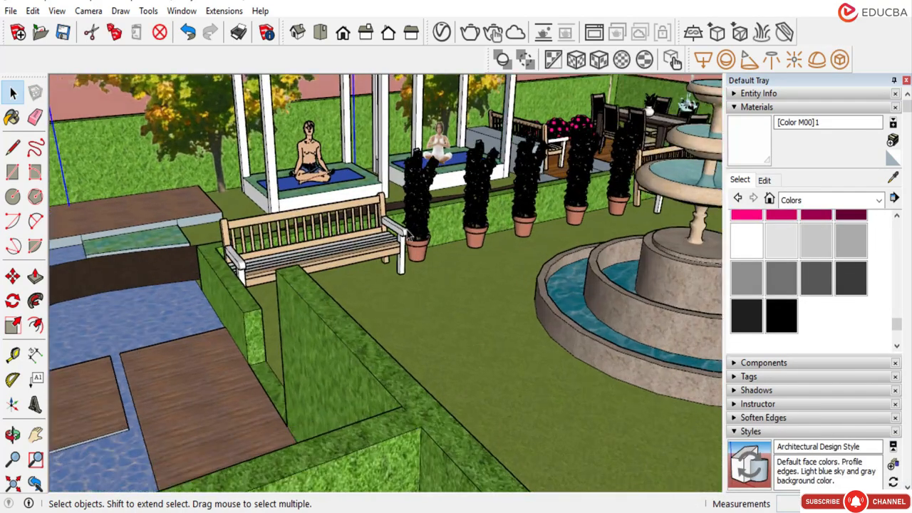
{"action": "scroll", "coordinate": [390, 235], "scroll_direction": "down", "scroll_amount": 8}
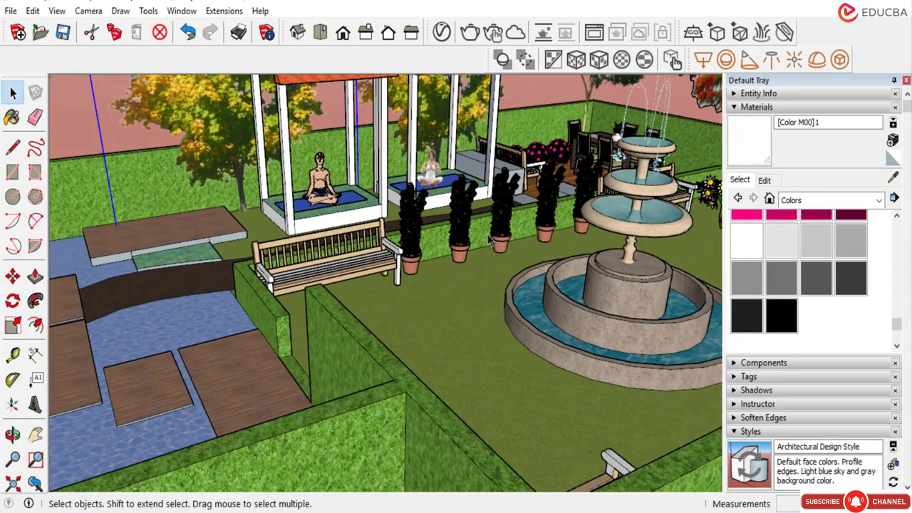
{"action": "middle_click_drag", "start_coordinate": [488, 242], "coordinate": [330, 237]}
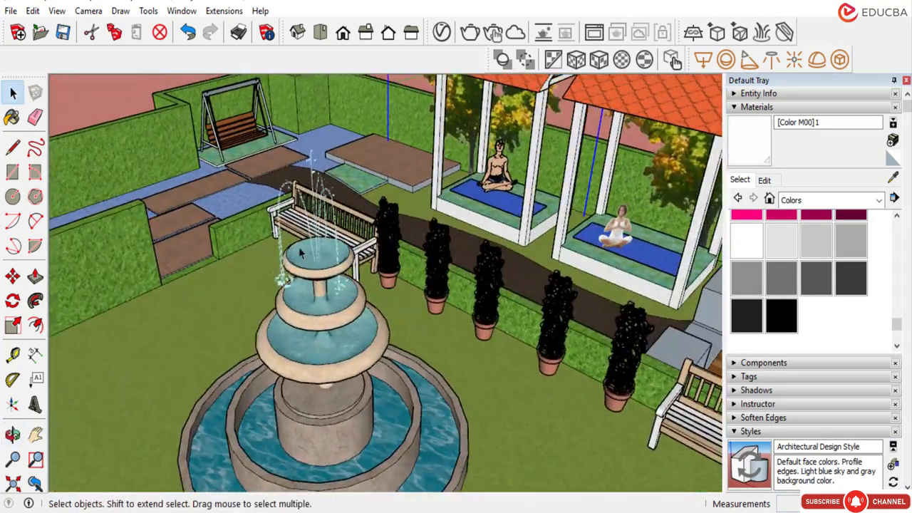
{"action": "scroll", "coordinate": [330, 237], "scroll_direction": "up", "scroll_amount": 3}
{"action": "scroll", "coordinate": [330, 237], "scroll_direction": "up", "scroll_amount": 3}
{"action": "scroll", "coordinate": [335, 256], "scroll_direction": "down", "scroll_amount": 6}
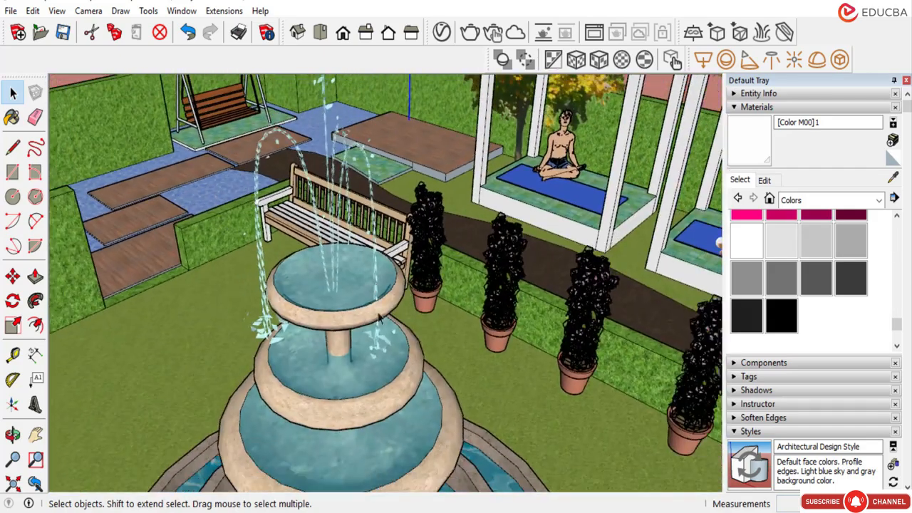
{"action": "scroll", "coordinate": [349, 335], "scroll_direction": "down", "scroll_amount": 8}
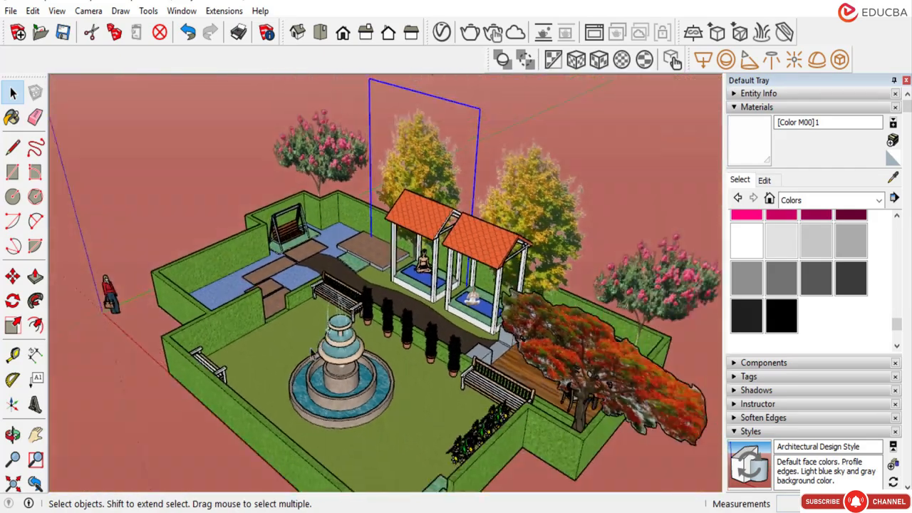
Examine the complete landscape garden from its front corner, including the hedge walls, pond, pavilions and trees.
{"action": "middle_click_drag", "start_coordinate": [311, 354], "coordinate": [427, 260]}
{"action": "scroll", "coordinate": [440, 251], "scroll_direction": "up", "scroll_amount": 3}
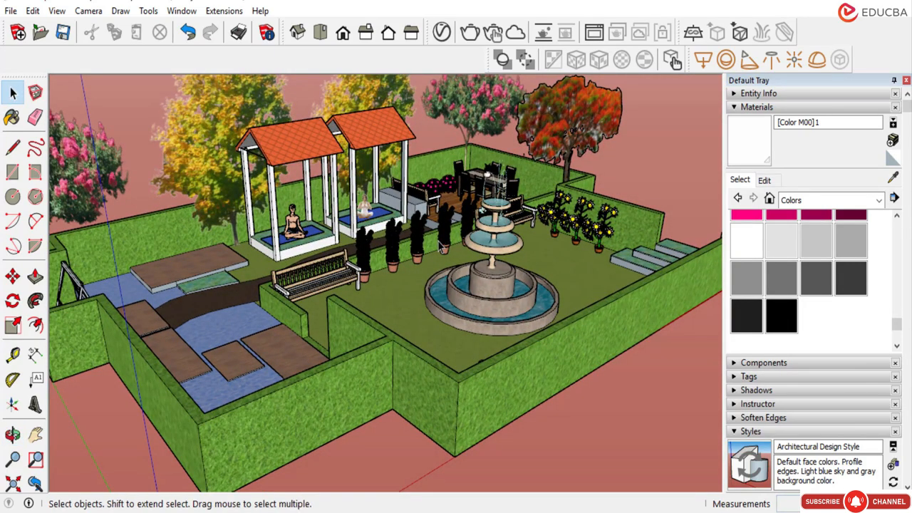
{"action": "scroll", "coordinate": [424, 245], "scroll_direction": "down", "scroll_amount": 3}
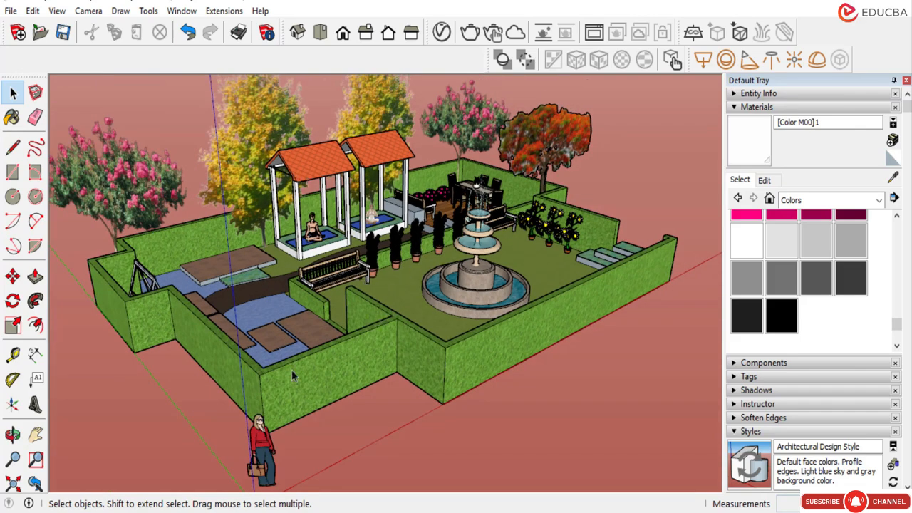
{"action": "scroll", "coordinate": [331, 317], "scroll_direction": "down", "scroll_amount": 2}
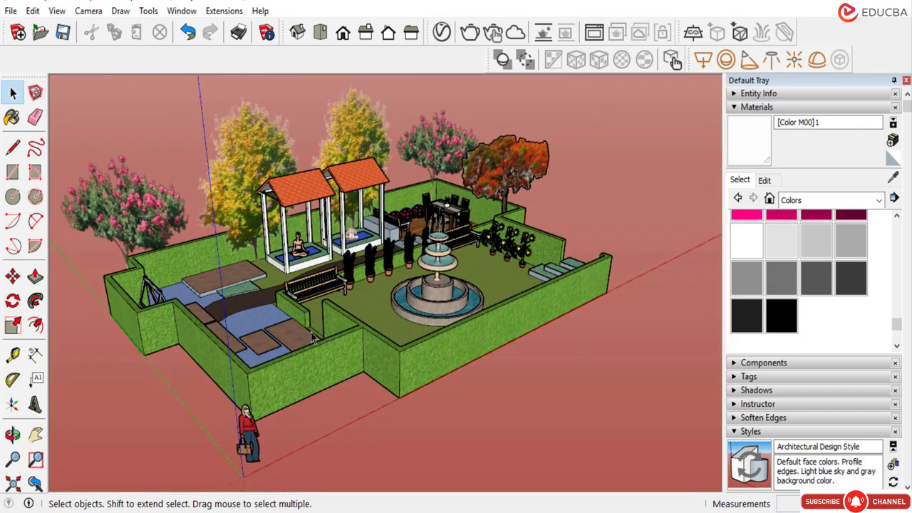
{"action": "scroll", "coordinate": [332, 327], "scroll_direction": "up", "scroll_amount": 1}
{"action": "scroll", "coordinate": [332, 332], "scroll_direction": "down", "scroll_amount": 3}
{"action": "scroll", "coordinate": [241, 367], "scroll_direction": "up", "scroll_amount": 3}
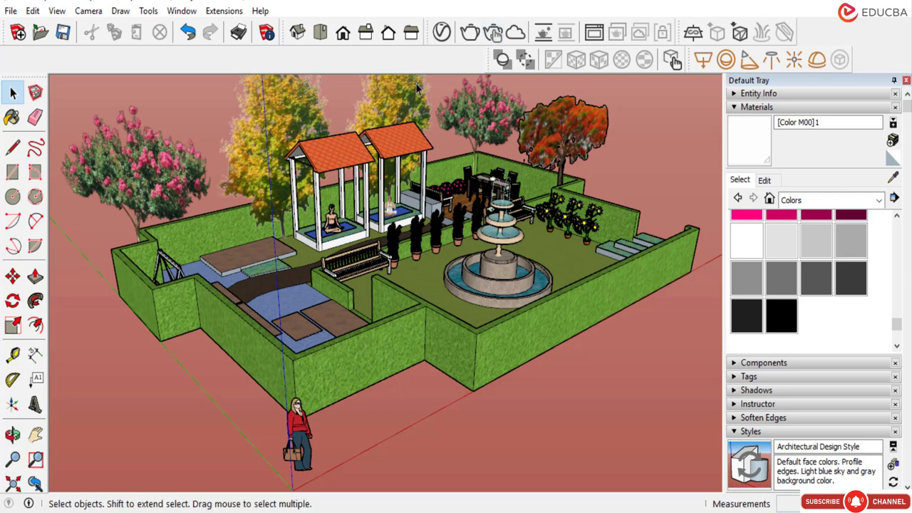
{"action": "scroll", "coordinate": [379, 164], "scroll_direction": "down", "scroll_amount": 2}
{"action": "scroll", "coordinate": [385, 169], "scroll_direction": "up", "scroll_amount": 2}
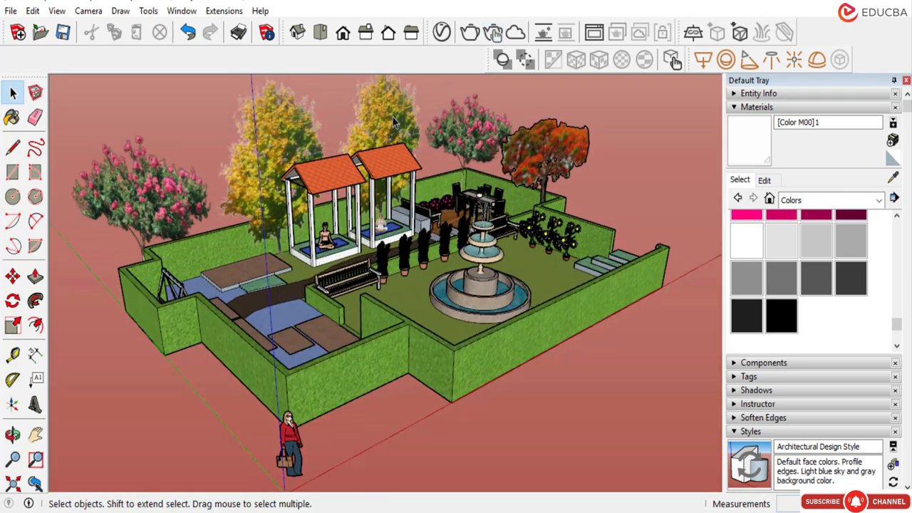
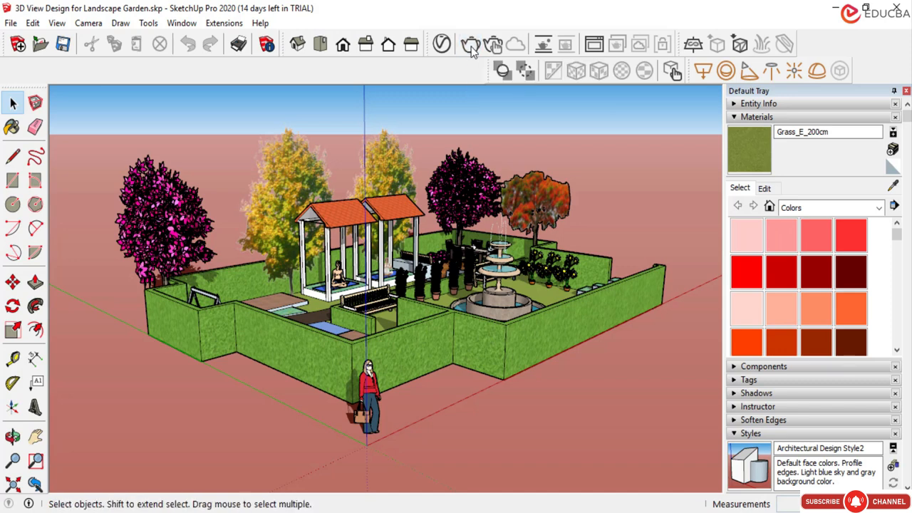
Render the current garden view with V-Ray and inspect the trees, pavilions and fountain in the frame buffer at different magnifications.
{"action": "left_click", "coordinate": [471, 47]}
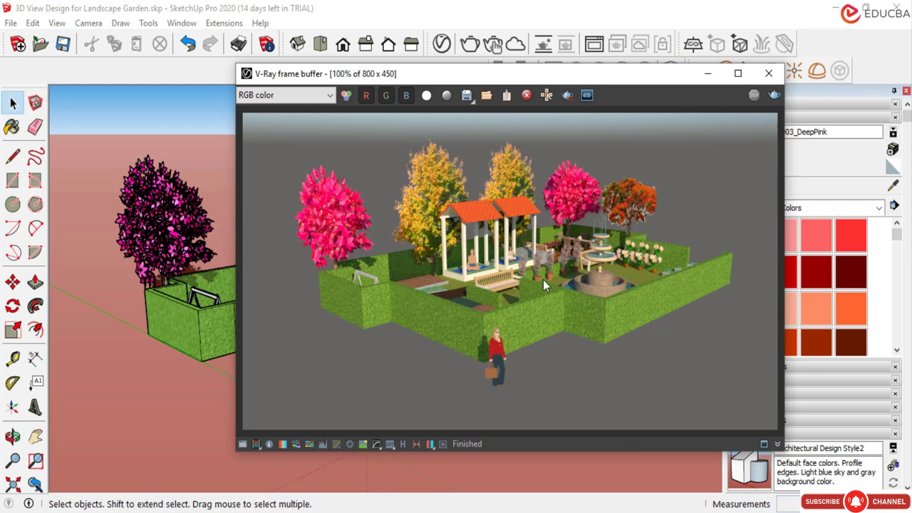
{"action": "scroll", "coordinate": [510, 268], "scroll_direction": "up", "scroll_amount": 2}
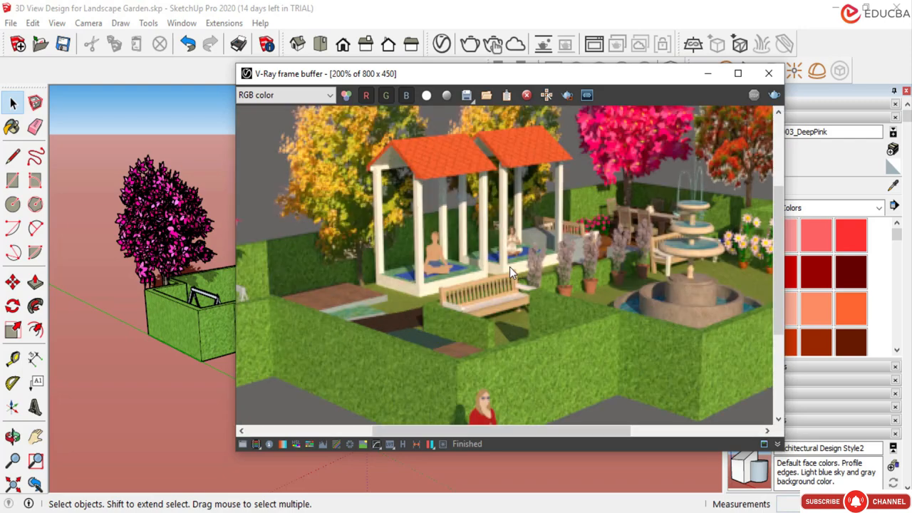
{"action": "scroll", "coordinate": [511, 270], "scroll_direction": "down", "scroll_amount": 2}
{"action": "scroll", "coordinate": [509, 266], "scroll_direction": "up", "scroll_amount": 4}
{"action": "scroll", "coordinate": [509, 267], "scroll_direction": "down", "scroll_amount": 4}
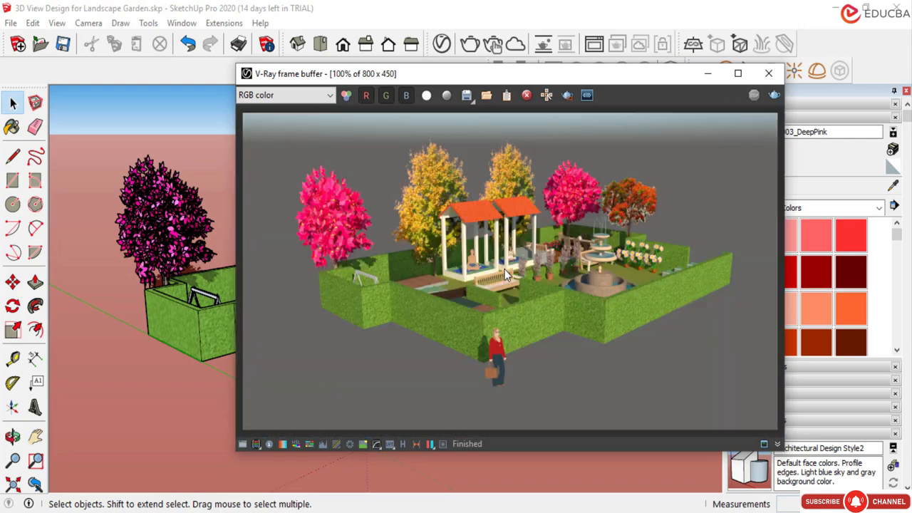
{"action": "scroll", "coordinate": [457, 269], "scroll_direction": "up", "scroll_amount": 1}
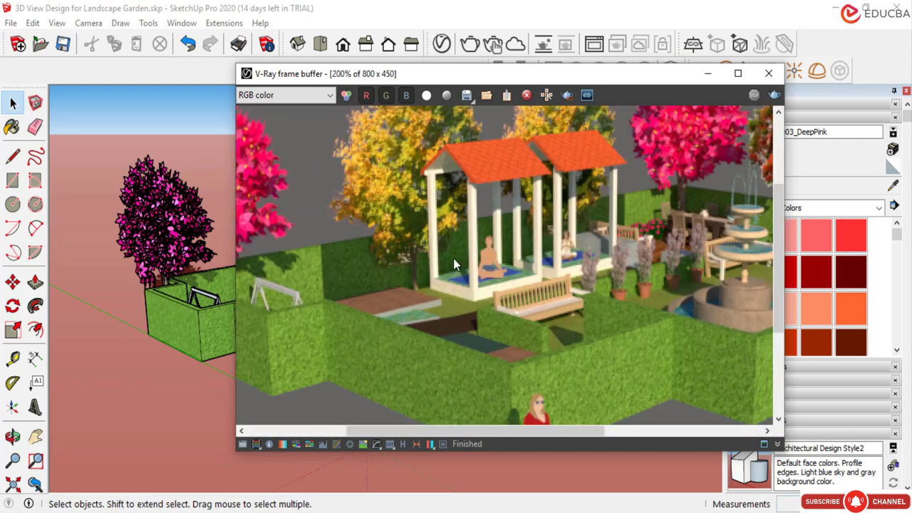
{"action": "scroll", "coordinate": [478, 241], "scroll_direction": "down", "scroll_amount": 1}
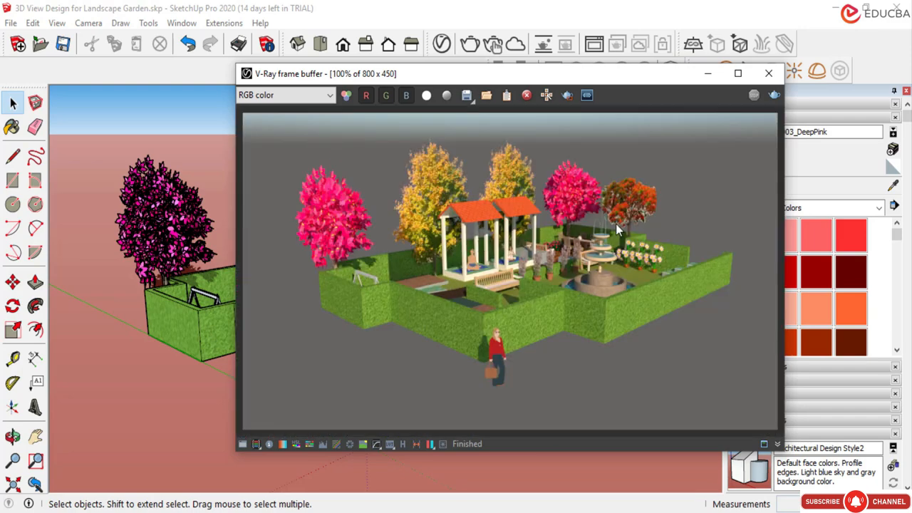
{"action": "scroll", "coordinate": [631, 207], "scroll_direction": "up", "scroll_amount": 1}
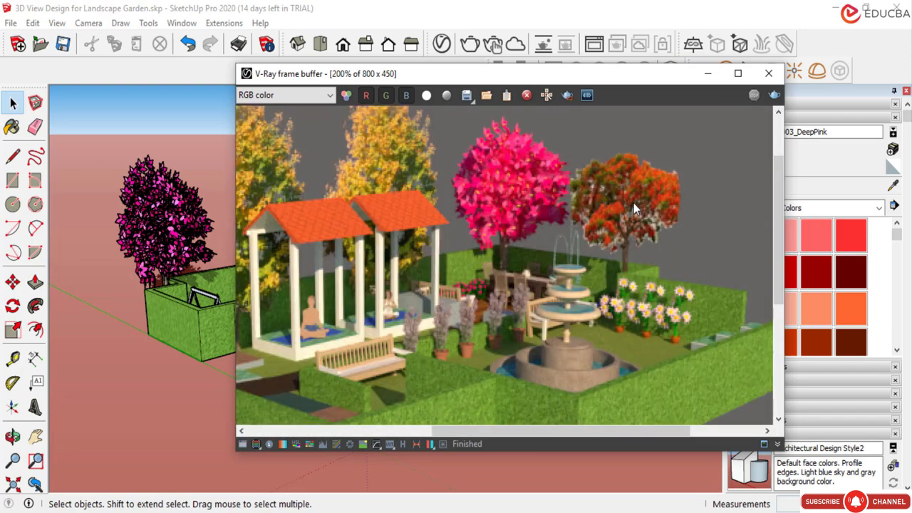
{"action": "scroll", "coordinate": [587, 206], "scroll_direction": "down", "scroll_amount": 1}
{"action": "scroll", "coordinate": [553, 188], "scroll_direction": "up", "scroll_amount": 1}
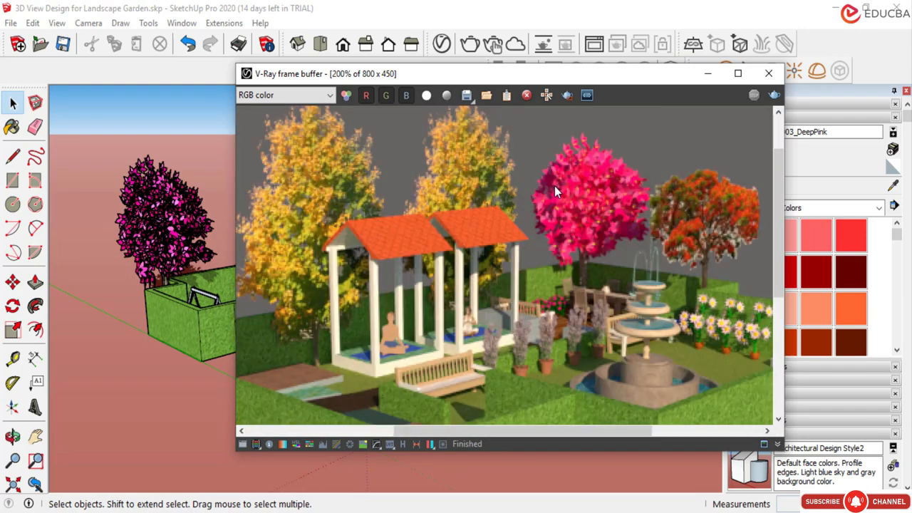
{"action": "scroll", "coordinate": [456, 347], "scroll_direction": "down", "scroll_amount": 2}
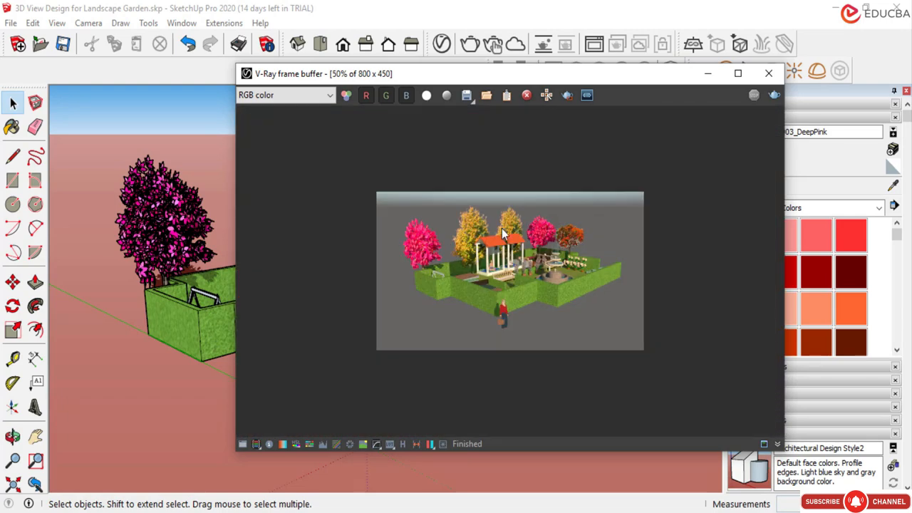
{"action": "scroll", "coordinate": [502, 228], "scroll_direction": "up", "scroll_amount": 1}
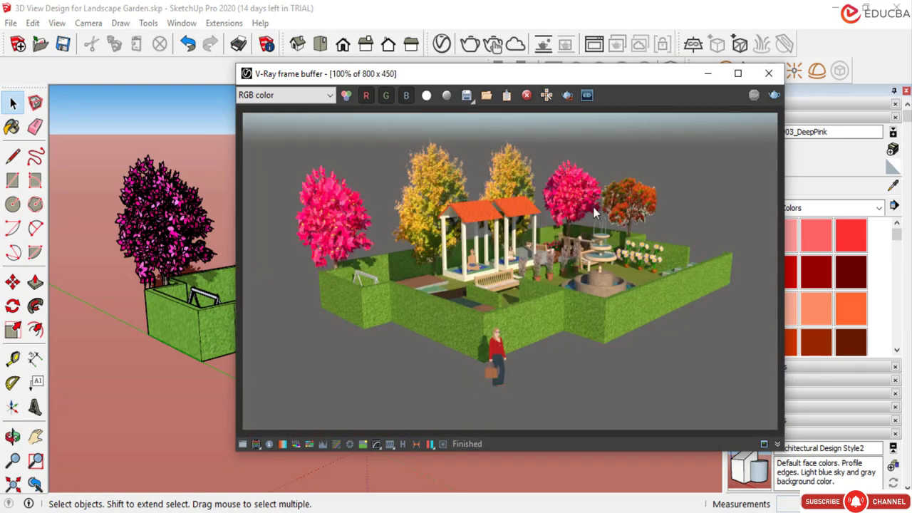
Close the finished render and start an interactive V-Ray render of the garden.
{"action": "left_click", "coordinate": [36, 436]}
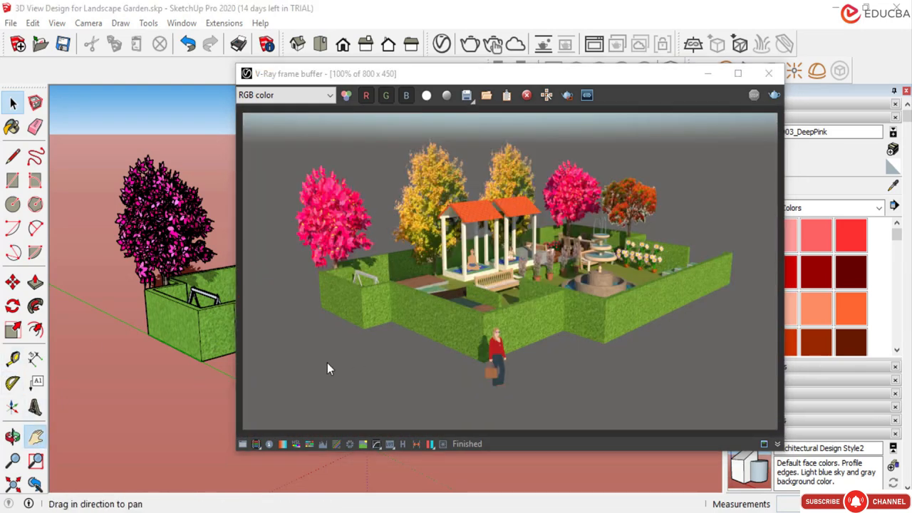
{"action": "left_click", "coordinate": [327, 368]}
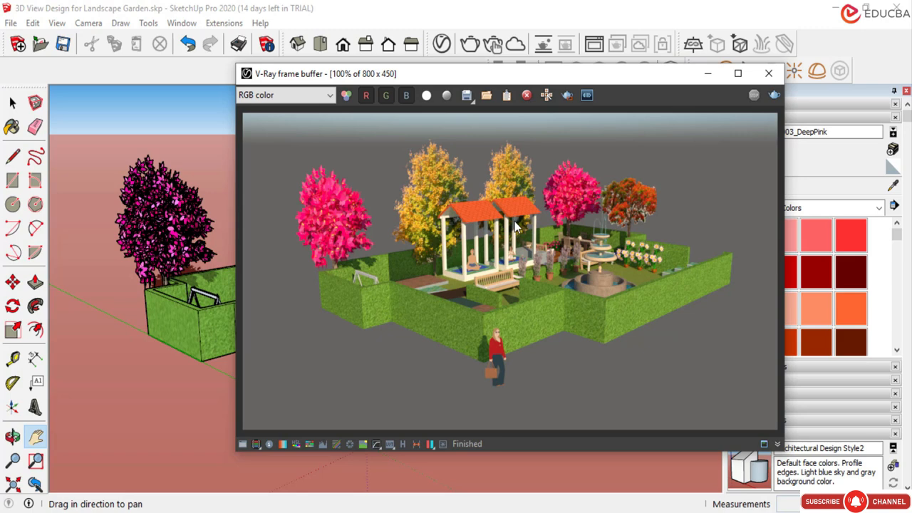
{"action": "left_click", "coordinate": [768, 79]}
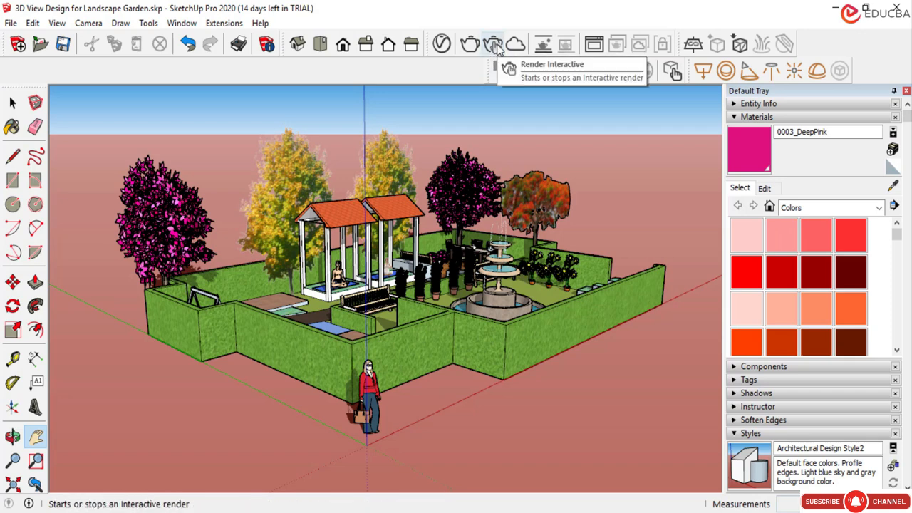
{"action": "left_click", "coordinate": [493, 45]}
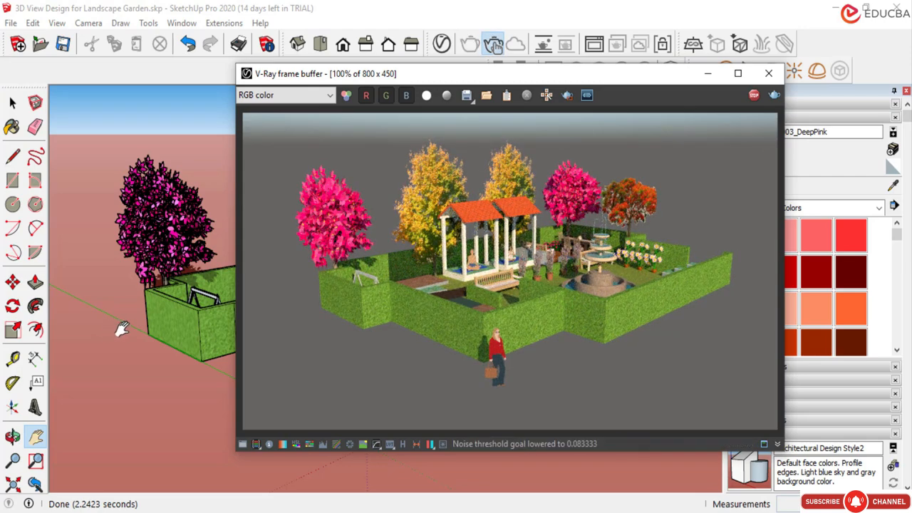
Check the garden's interactive render from the front corner, the side and above the rear hedge.
{"action": "left_click_drag", "start_coordinate": [120, 332], "coordinate": [79, 351]}
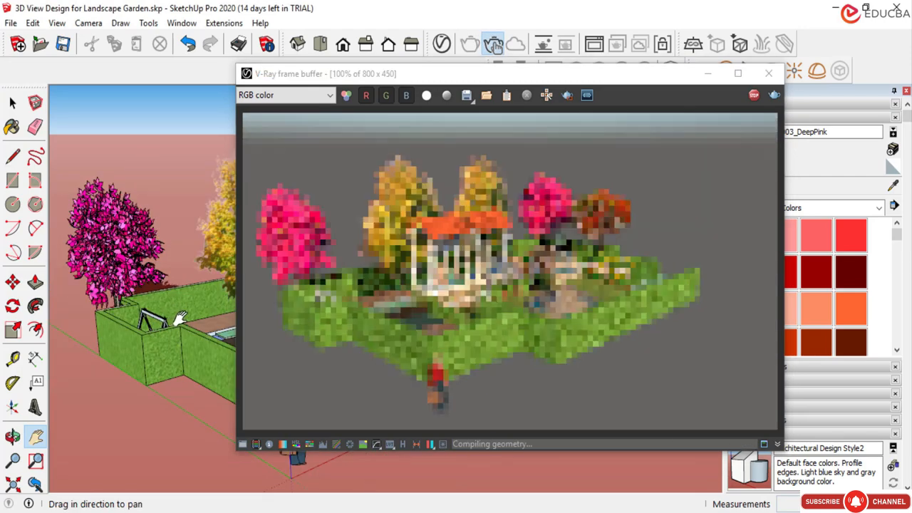
{"action": "mouse_move", "coordinate": [179, 320]}
{"action": "left_mouse_down"}
{"action": "mouse_move", "coordinate": [133, 312]}
{"action": "mouse_move", "coordinate": [235, 303]}
{"action": "left_mouse_up"}
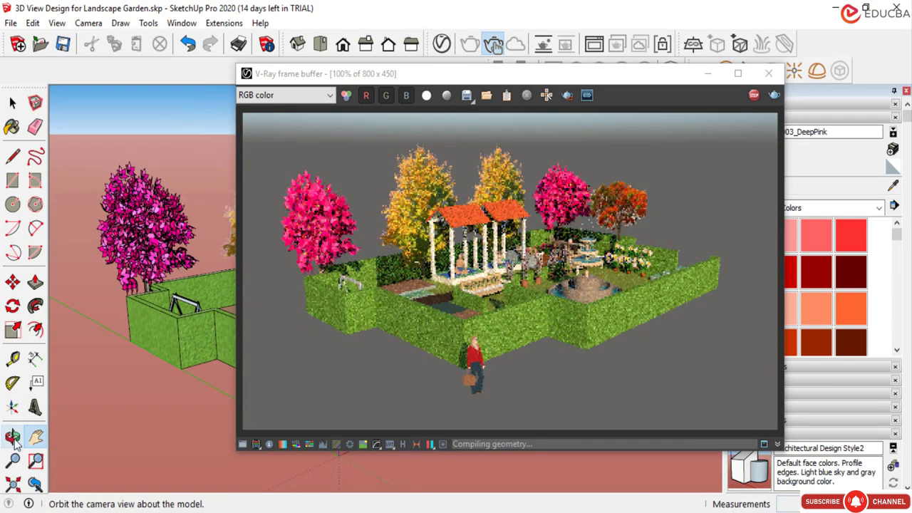
{"action": "left_click", "coordinate": [13, 436]}
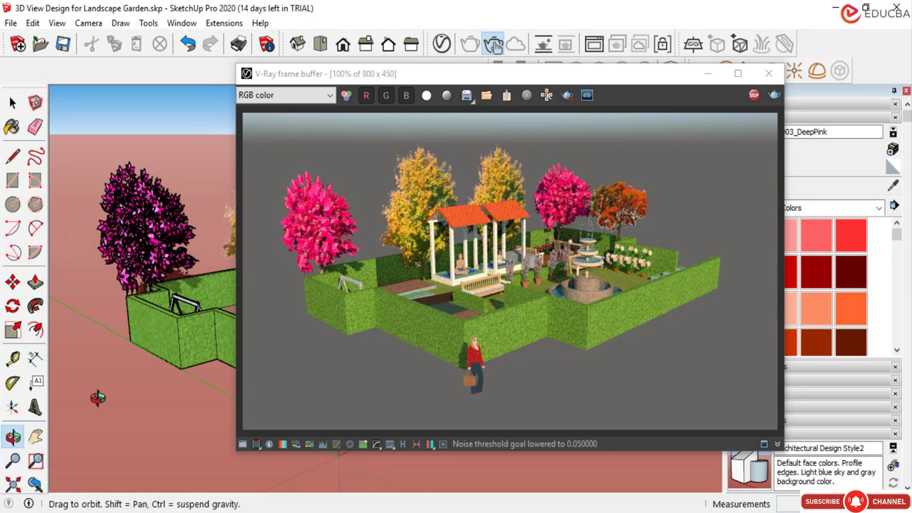
{"action": "mouse_move", "coordinate": [98, 397]}
{"action": "left_mouse_down"}
{"action": "mouse_move", "coordinate": [179, 393]}
{"action": "mouse_move", "coordinate": [136, 370]}
{"action": "mouse_move", "coordinate": [111, 377]}
{"action": "mouse_move", "coordinate": [129, 367]}
{"action": "left_mouse_up"}
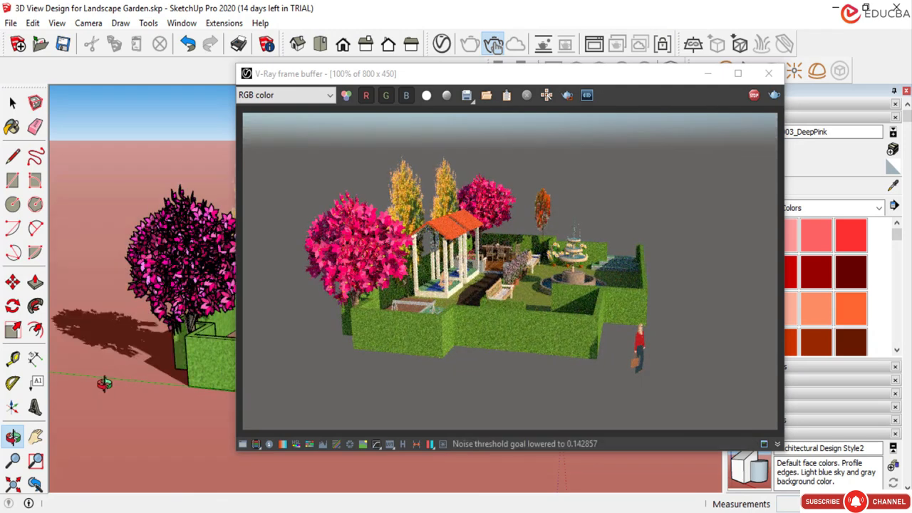
{"action": "mouse_move", "coordinate": [112, 372]}
{"action": "left_mouse_down"}
{"action": "mouse_move", "coordinate": [161, 380]}
{"action": "mouse_move", "coordinate": [124, 371]}
{"action": "mouse_move", "coordinate": [134, 346]}
{"action": "mouse_move", "coordinate": [151, 340]}
{"action": "left_mouse_up"}
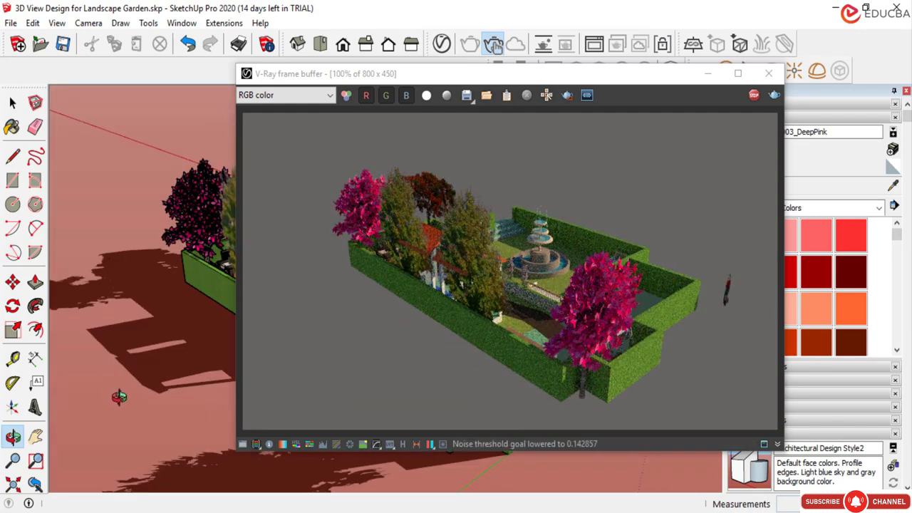
{"action": "mouse_move", "coordinate": [138, 415]}
{"action": "left_mouse_down"}
{"action": "mouse_move", "coordinate": [175, 446]}
{"action": "mouse_move", "coordinate": [159, 399]}
{"action": "left_mouse_up"}
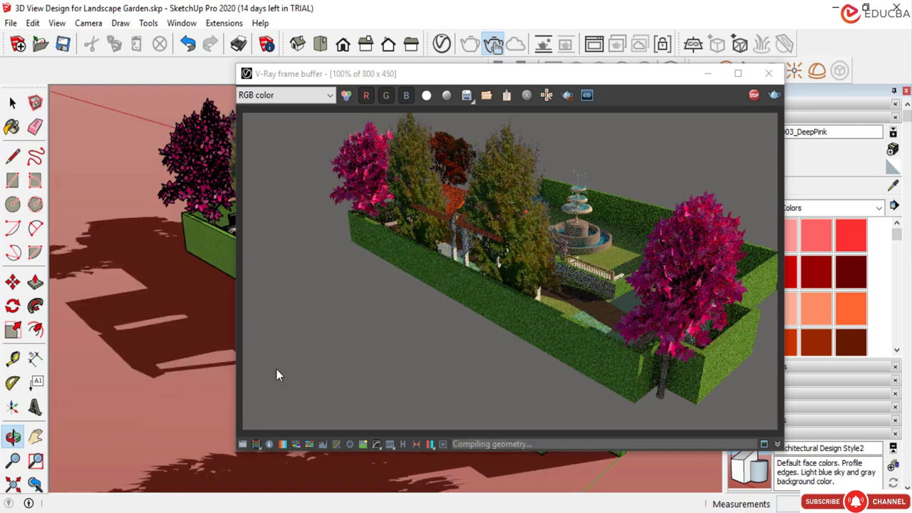
{"action": "left_click", "coordinate": [36, 437]}
{"action": "left_click_drag", "start_coordinate": [138, 401], "coordinate": [105, 400]}
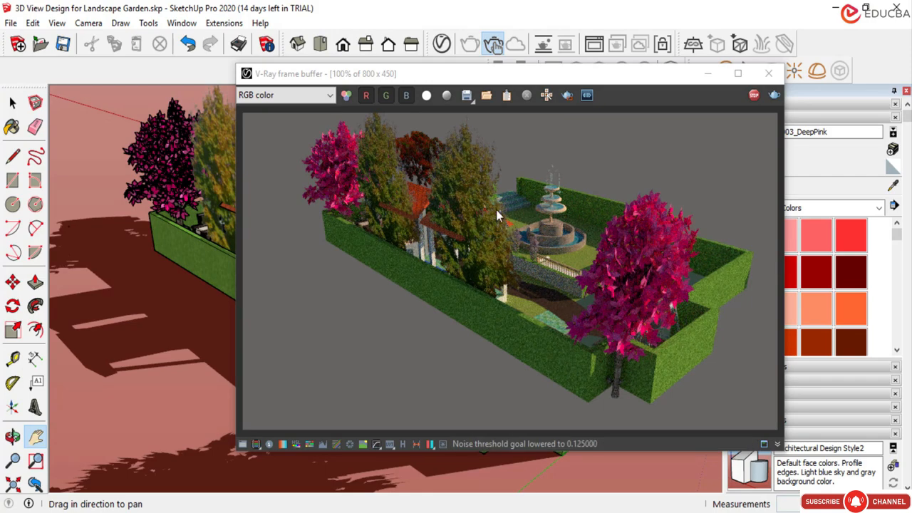
{"action": "scroll", "coordinate": [496, 211], "scroll_direction": "up", "scroll_amount": 1}
{"action": "scroll", "coordinate": [496, 210], "scroll_direction": "down", "scroll_amount": 1}
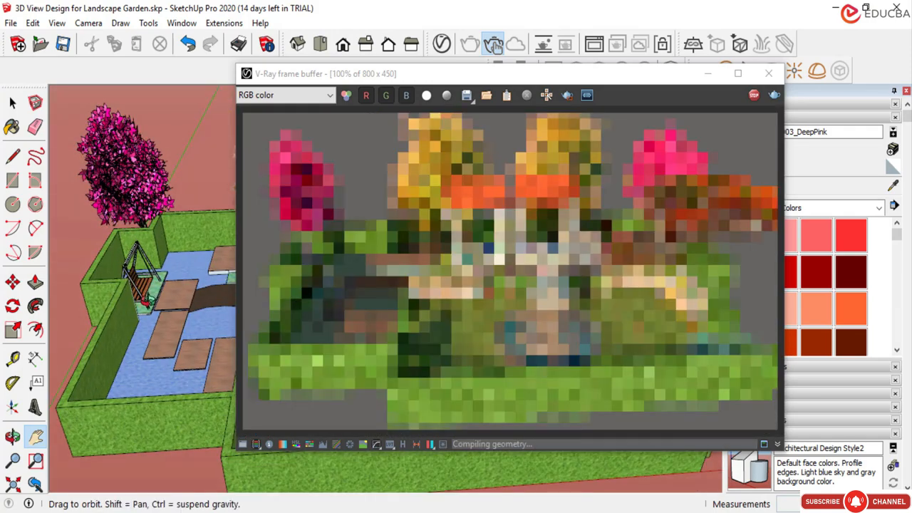
Examine the pond, wooden decks and curved path up close in the interactive render from a raised front viewpoint.
{"action": "middle_click_drag", "start_coordinate": [132, 291], "coordinate": [141, 293]}
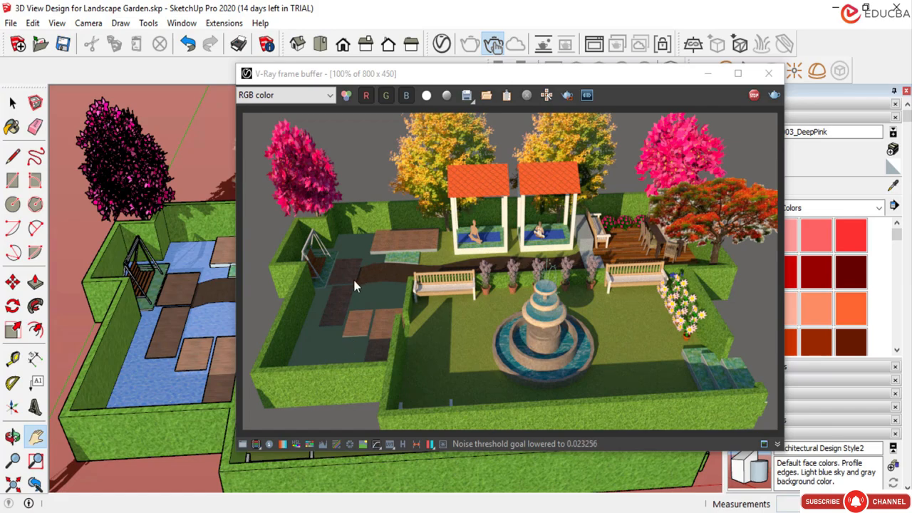
{"action": "scroll", "coordinate": [196, 334], "scroll_direction": "up", "scroll_amount": 2}
{"action": "scroll", "coordinate": [198, 327], "scroll_direction": "up", "scroll_amount": 5}
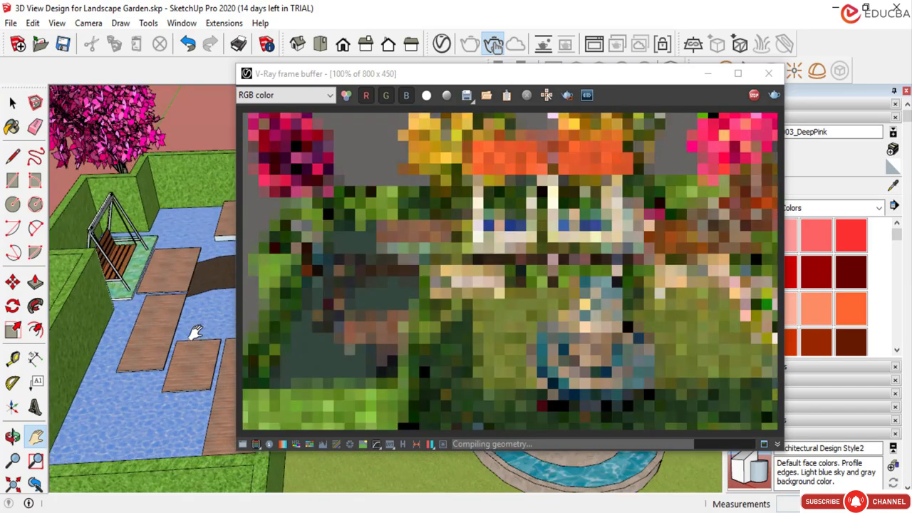
{"action": "scroll", "coordinate": [198, 320], "scroll_direction": "up", "scroll_amount": 4}
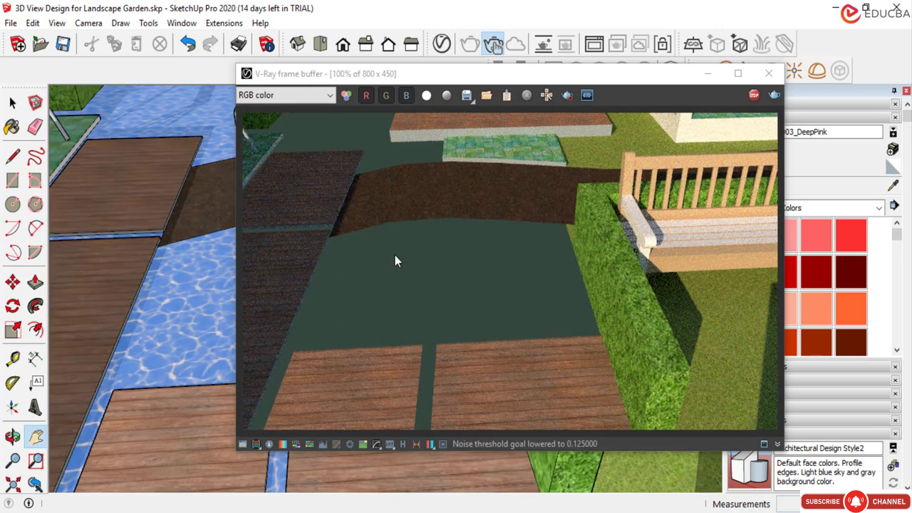
{"action": "scroll", "coordinate": [456, 270], "scroll_direction": "down", "scroll_amount": 4}
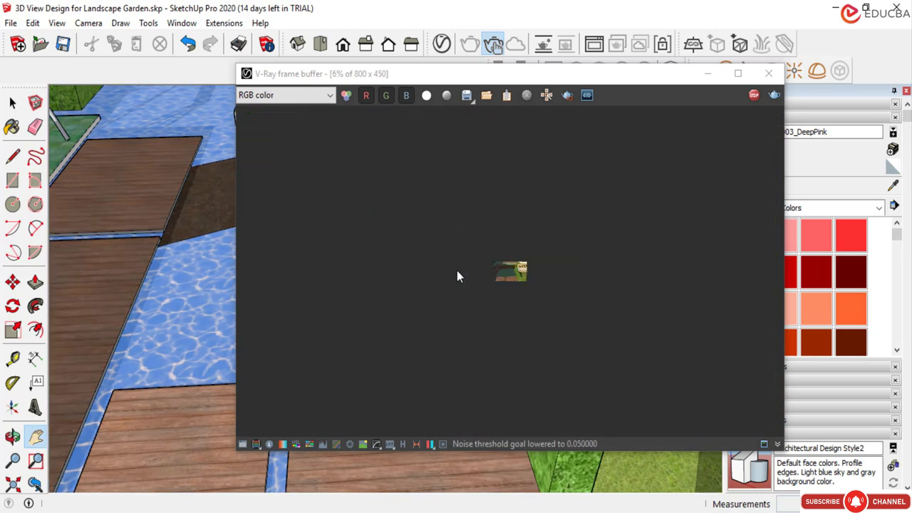
{"action": "scroll", "coordinate": [518, 271], "scroll_direction": "up", "scroll_amount": 3}
{"action": "scroll", "coordinate": [165, 320], "scroll_direction": "down", "scroll_amount": 6}
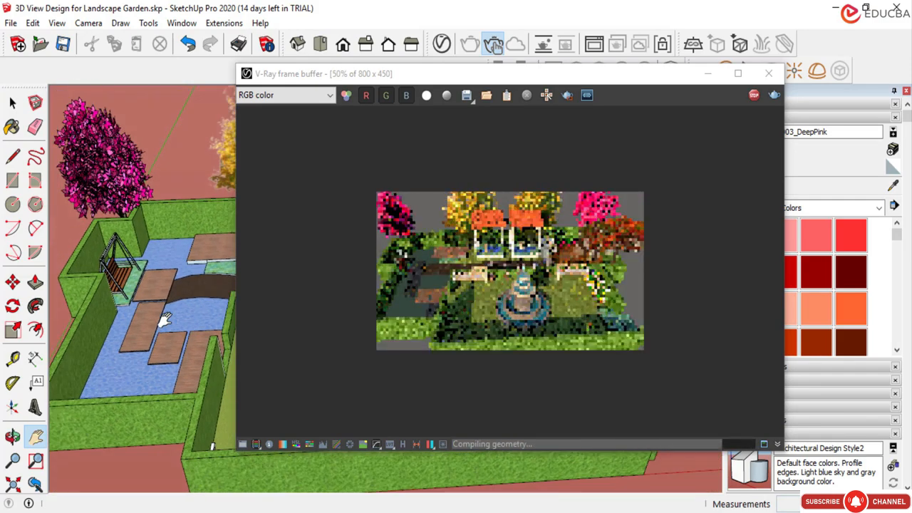
Inspect the rendered stone slab, garden bench and pond decks in the frame buffer at up to 400% magnification.
{"action": "scroll", "coordinate": [592, 269], "scroll_direction": "up", "scroll_amount": 1}
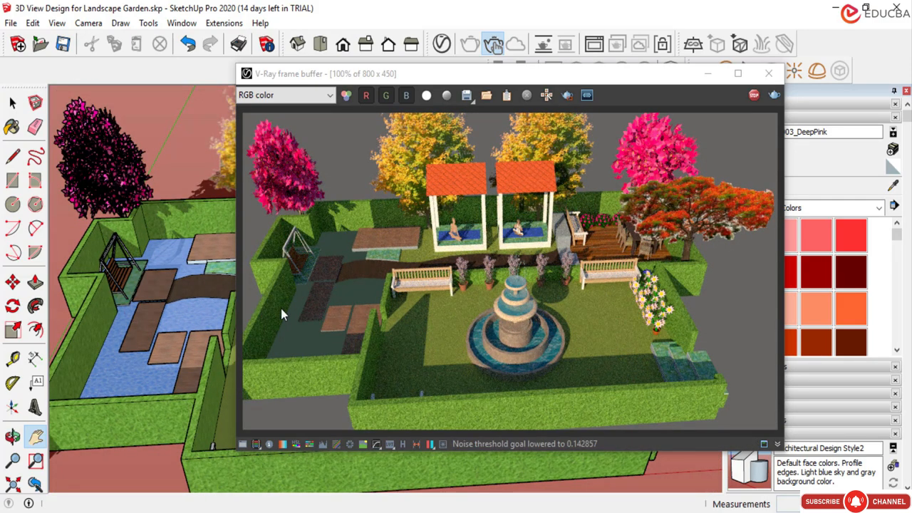
{"action": "scroll", "coordinate": [344, 285], "scroll_direction": "up", "scroll_amount": 1}
{"action": "scroll", "coordinate": [414, 230], "scroll_direction": "up", "scroll_amount": 1}
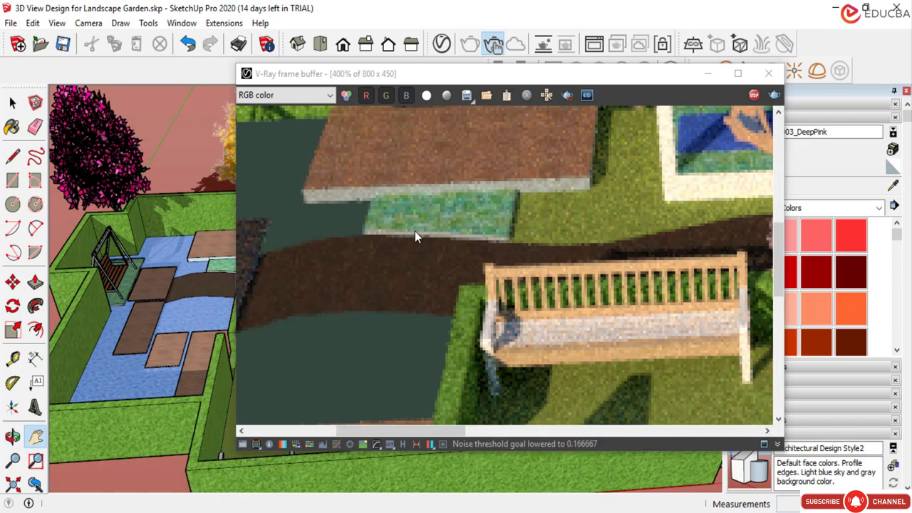
{"action": "scroll", "coordinate": [467, 236], "scroll_direction": "down", "scroll_amount": 2}
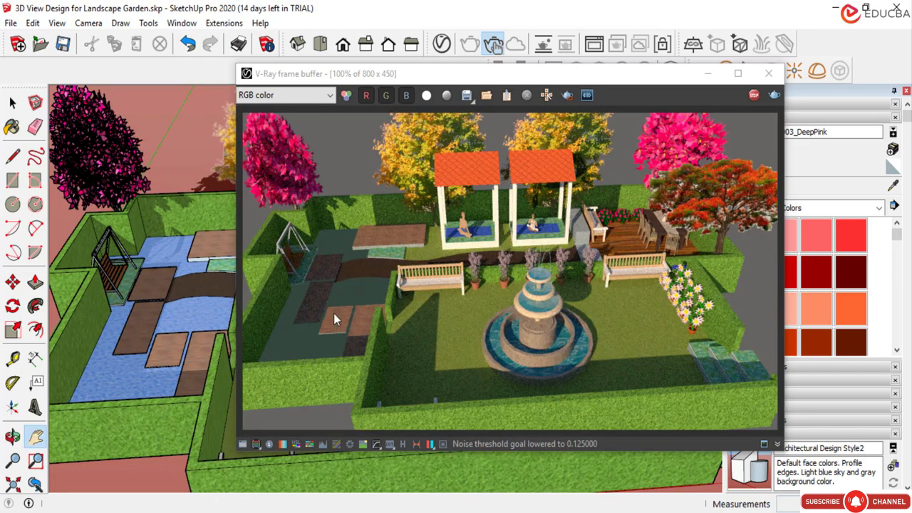
{"action": "scroll", "coordinate": [293, 321], "scroll_direction": "up", "scroll_amount": 2}
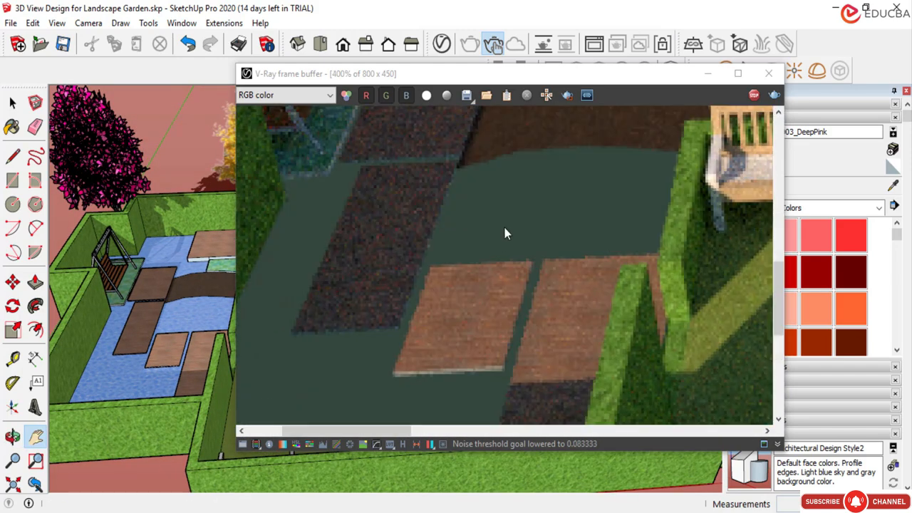
{"action": "scroll", "coordinate": [503, 229], "scroll_direction": "down", "scroll_amount": 3}
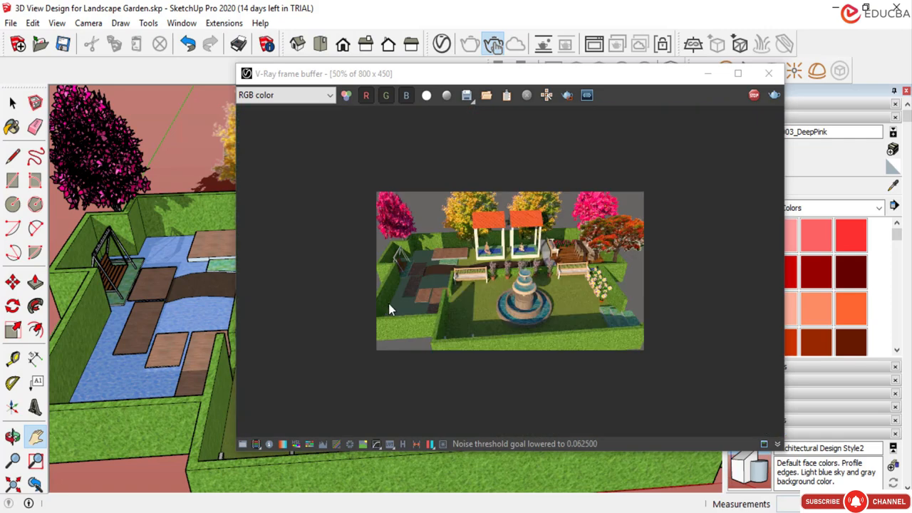
{"action": "scroll", "coordinate": [524, 267], "scroll_direction": "up", "scroll_amount": 1}
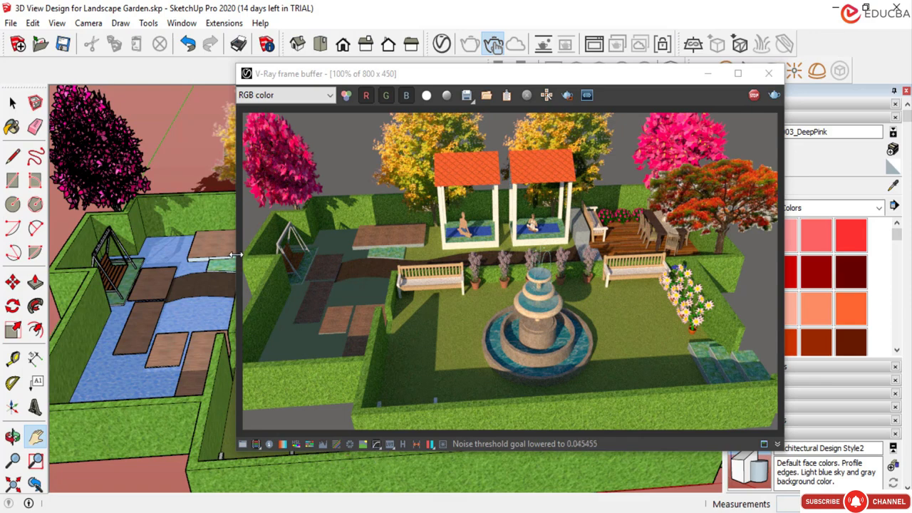
Enlarge the V-Ray frame buffer window and widen the raised garden view to fit the whole hedge in the render.
{"action": "left_click_drag", "start_coordinate": [236, 254], "coordinate": [174, 269]}
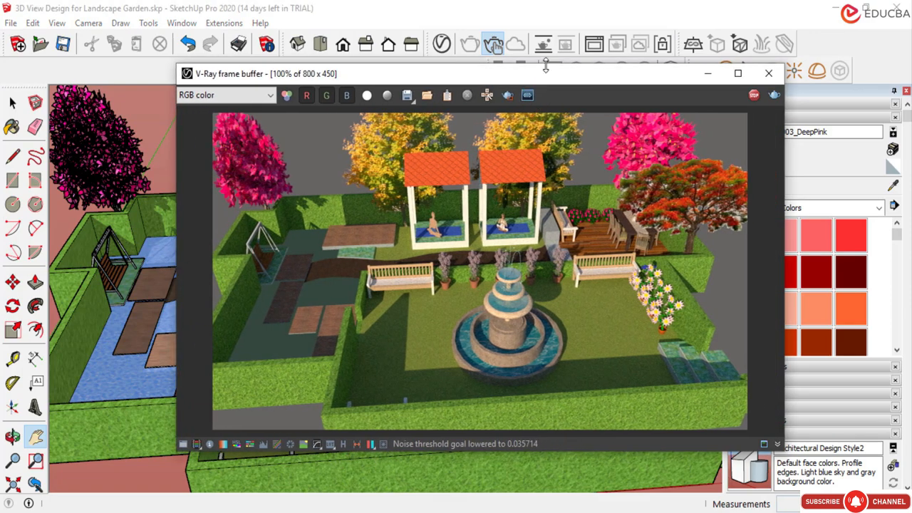
{"action": "left_click_drag", "start_coordinate": [545, 65], "coordinate": [546, 42]}
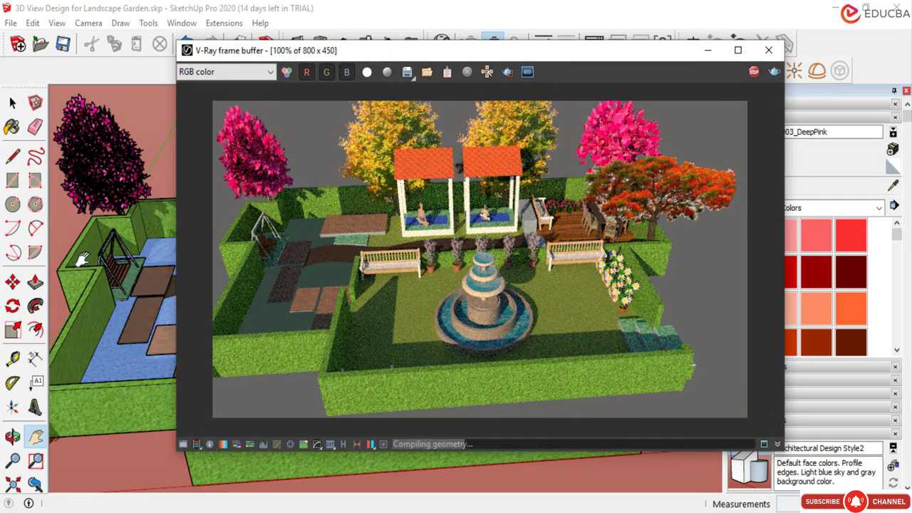
{"action": "scroll", "coordinate": [81, 260], "scroll_direction": "down", "scroll_amount": 2}
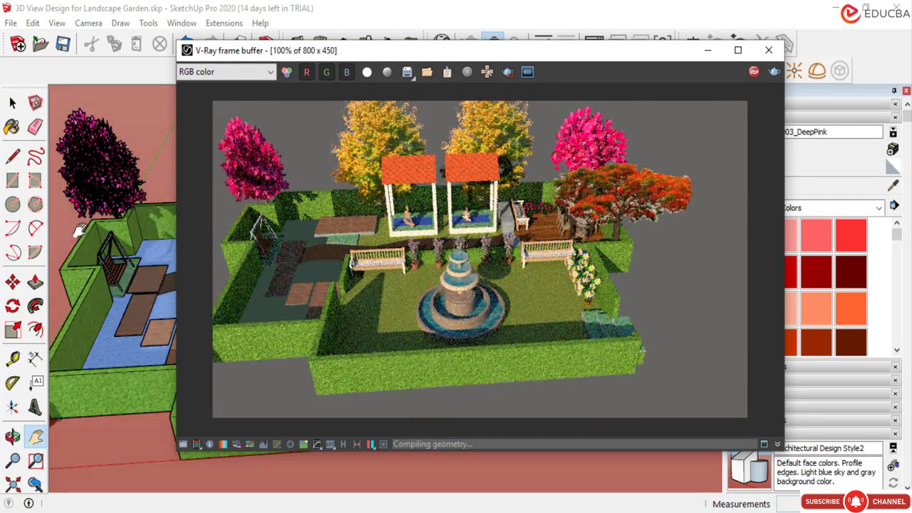
{"action": "mouse_move", "coordinate": [80, 229]}
{"action": "middle_mouse_down"}
{"action": "mouse_move", "coordinate": [107, 233]}
{"action": "mouse_move", "coordinate": [114, 223]}
{"action": "middle_mouse_up"}
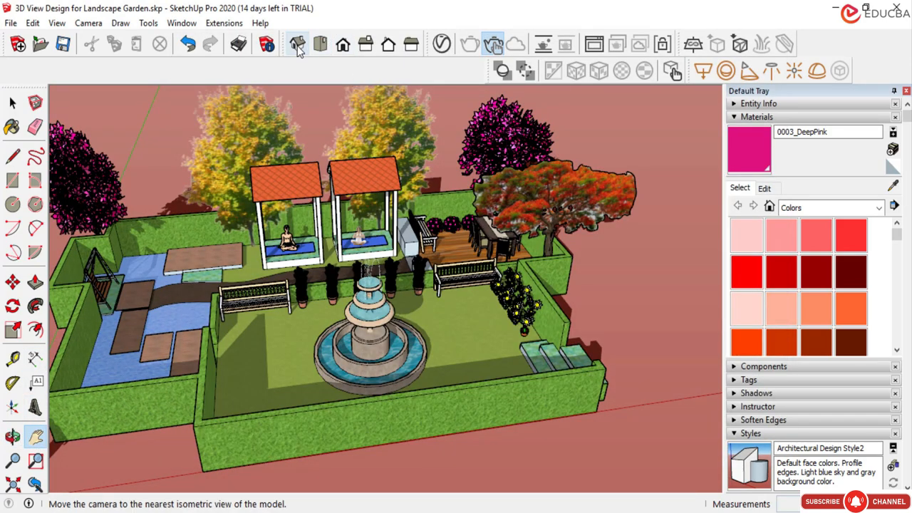
Switch the model to the isometric view and lower the camera to view the whole garden from its front corner.
{"action": "left_click", "coordinate": [298, 48]}
{"action": "scroll", "coordinate": [427, 299], "scroll_direction": "down", "scroll_amount": 3}
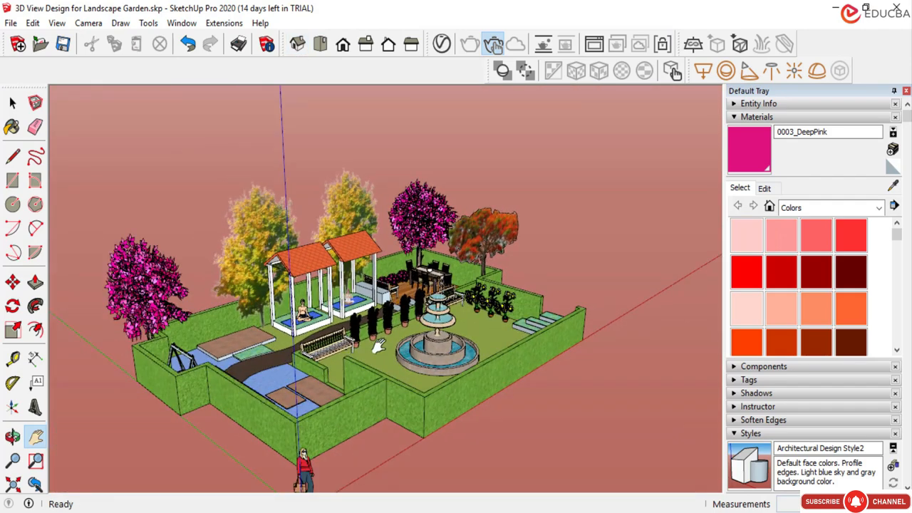
{"action": "scroll", "coordinate": [335, 409], "scroll_direction": "up", "scroll_amount": 1}
{"action": "scroll", "coordinate": [314, 455], "scroll_direction": "up", "scroll_amount": 2}
{"action": "scroll", "coordinate": [259, 444], "scroll_direction": "up", "scroll_amount": 1}
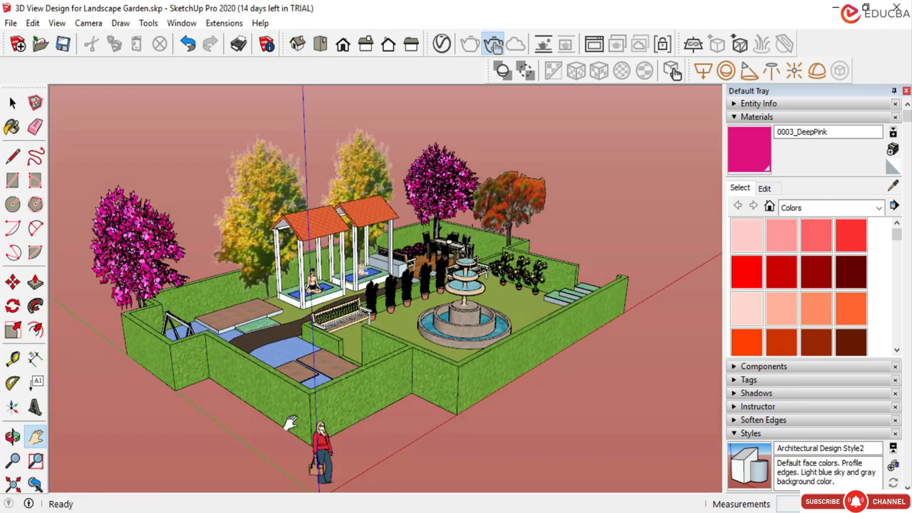
{"action": "middle_click_drag", "start_coordinate": [360, 377], "coordinate": [365, 323]}
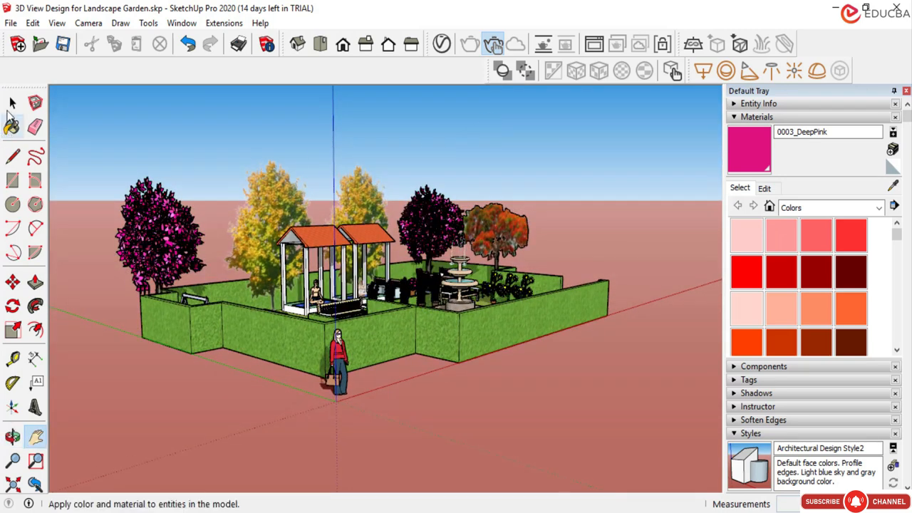
{"action": "left_click", "coordinate": [13, 104]}
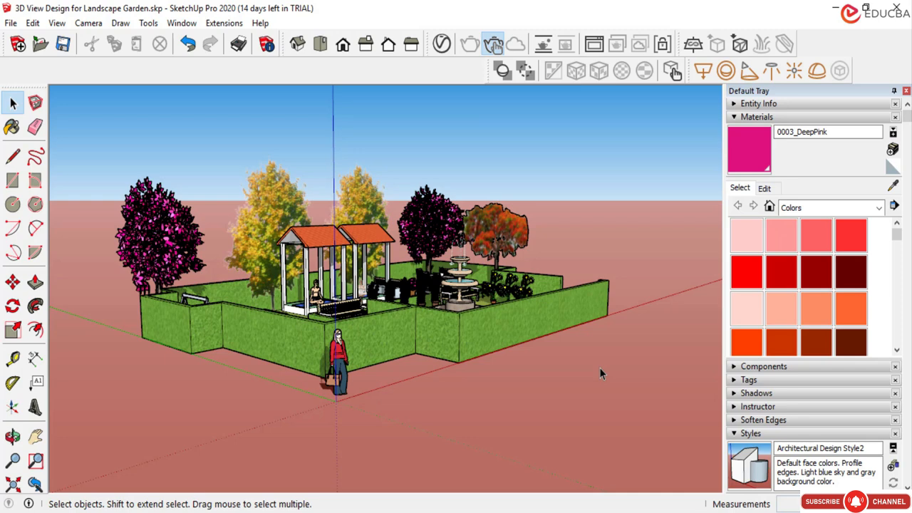
In the top view, draw a ground rectangle about 232 ft long around the whole garden and its tree shadows.
{"action": "left_click", "coordinate": [320, 45]}
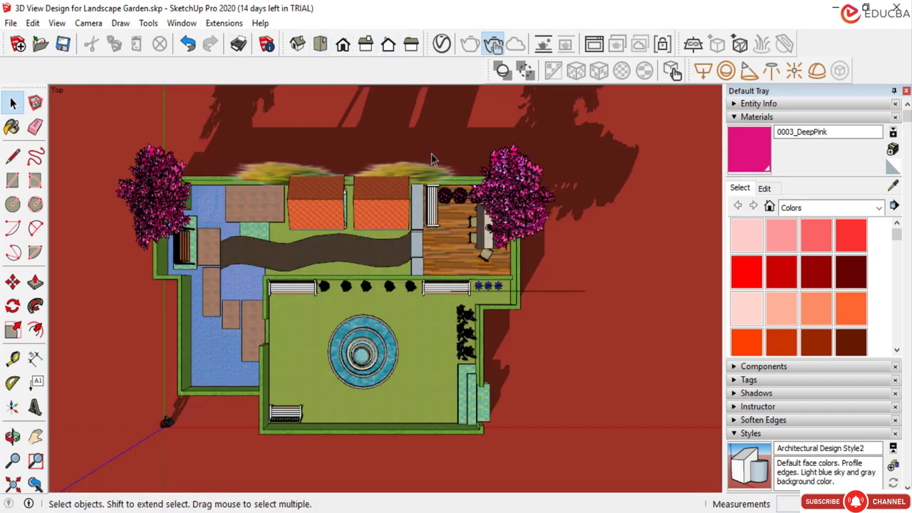
{"action": "scroll", "coordinate": [371, 235], "scroll_direction": "down", "scroll_amount": 2}
{"action": "scroll", "coordinate": [460, 223], "scroll_direction": "down", "scroll_amount": 1}
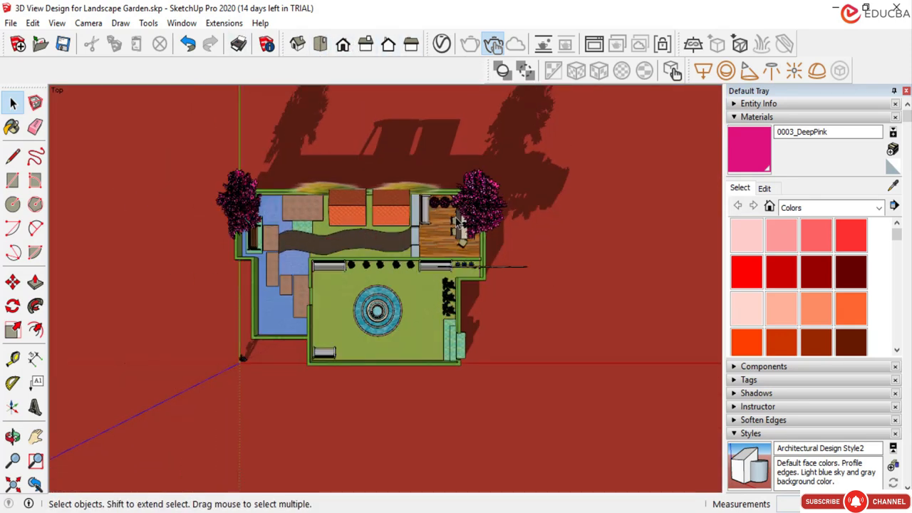
{"action": "scroll", "coordinate": [525, 256], "scroll_direction": "down", "scroll_amount": 1}
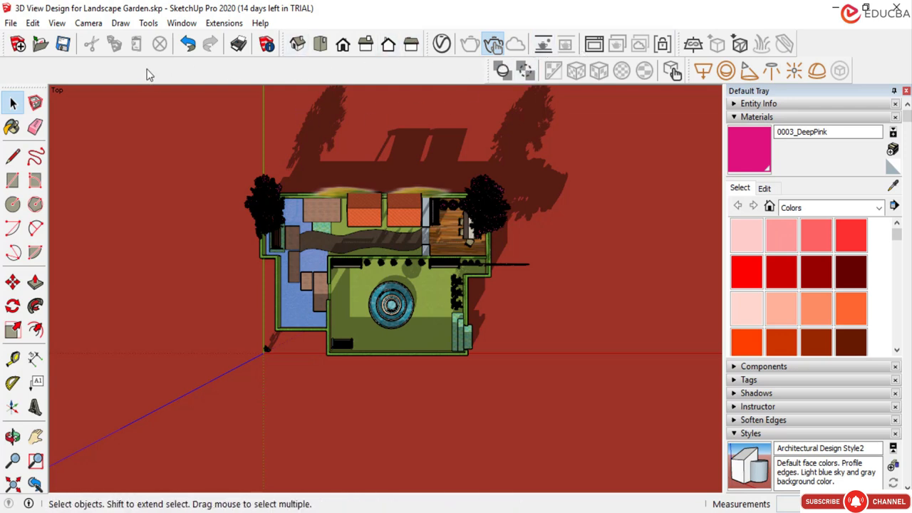
{"action": "left_click", "coordinate": [13, 180]}
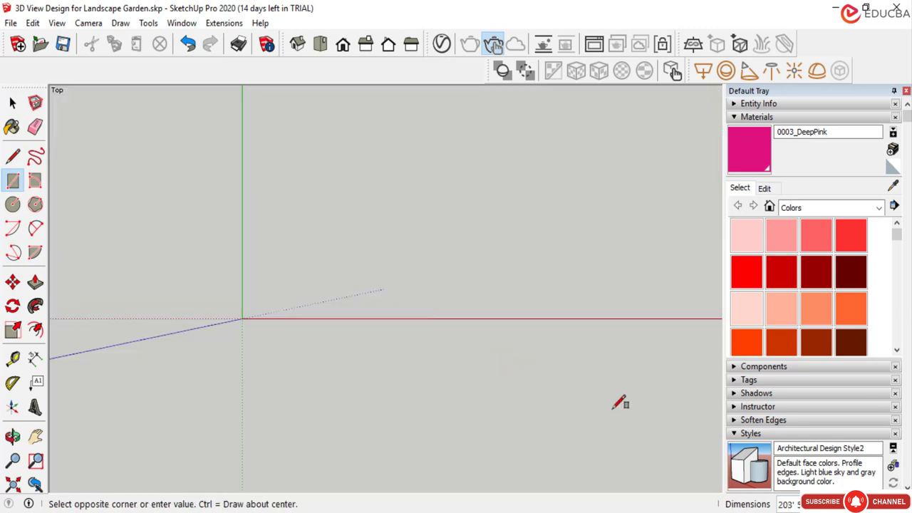
{"action": "left_click", "coordinate": [677, 421]}
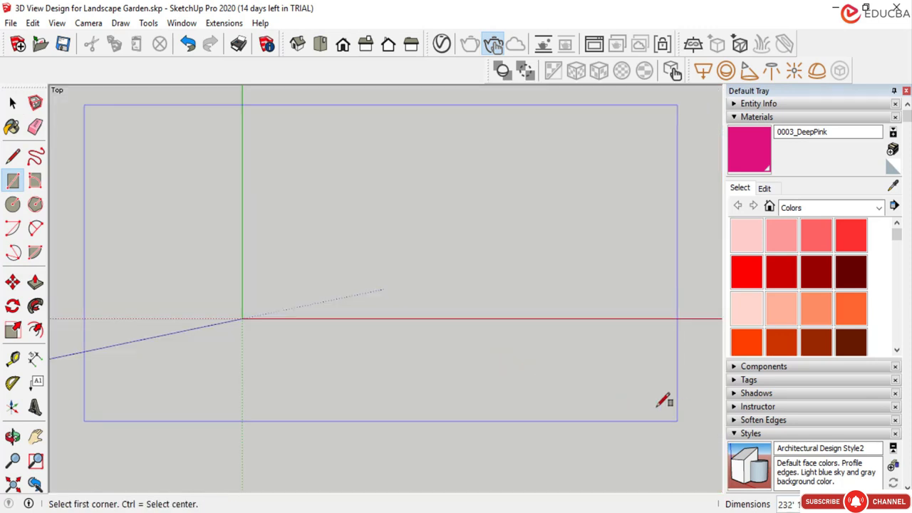
{"action": "key", "text": "space"}
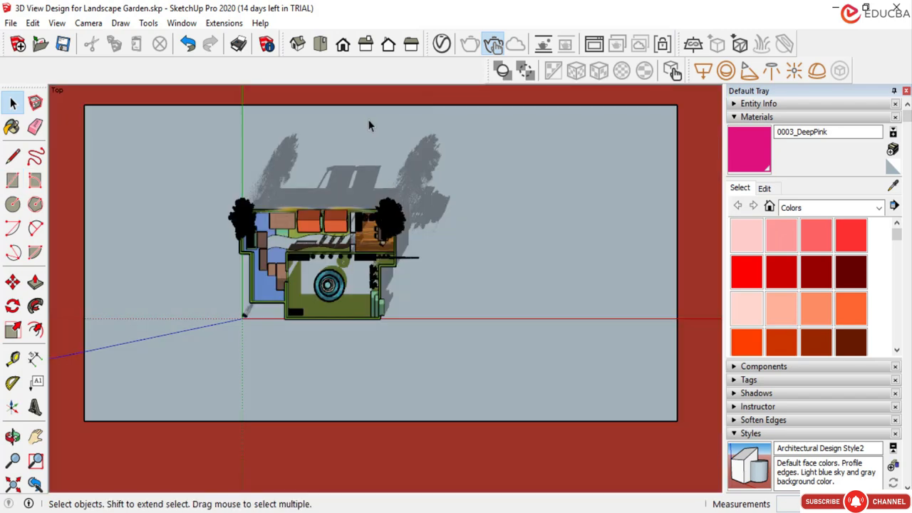
Extend the ground rectangle by moving its rear edge, on the tree-shadow side, about 35 ft outward along the green axis.
{"action": "scroll", "coordinate": [342, 183], "scroll_direction": "down", "scroll_amount": 2}
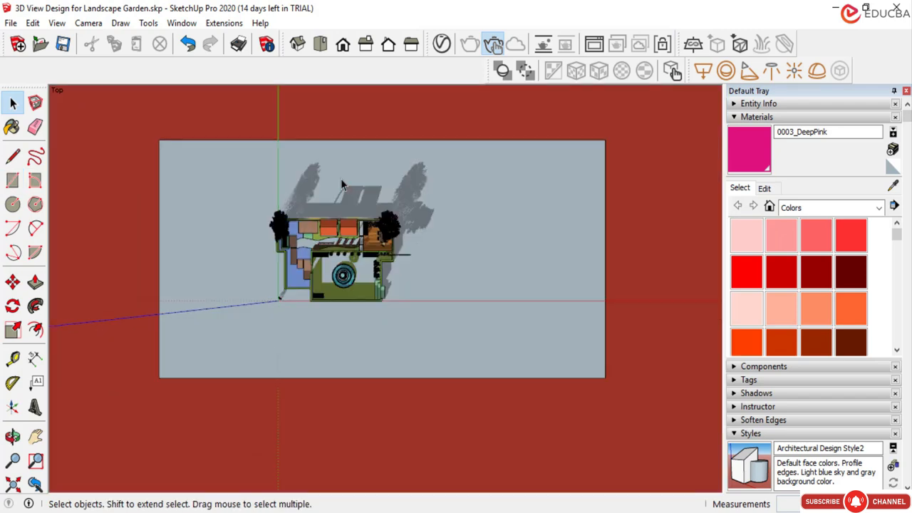
{"action": "left_click", "coordinate": [349, 141]}
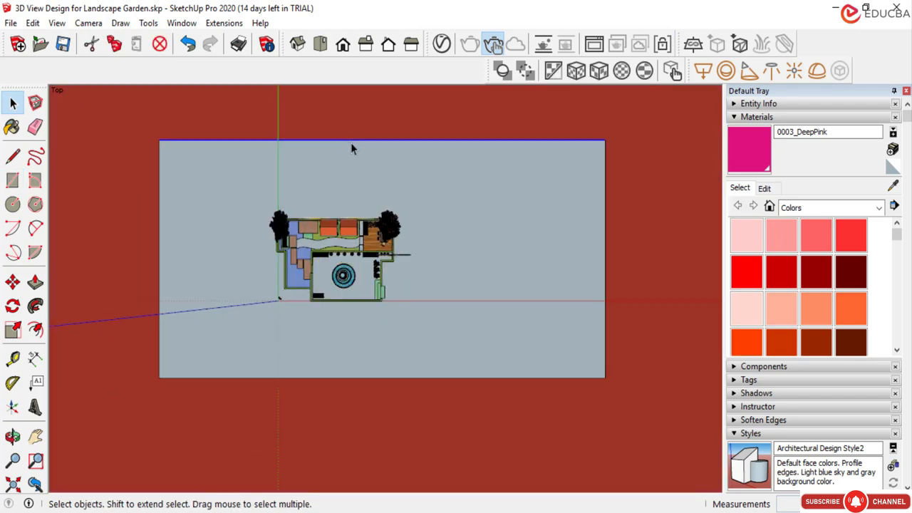
{"action": "left_click", "coordinate": [12, 283]}
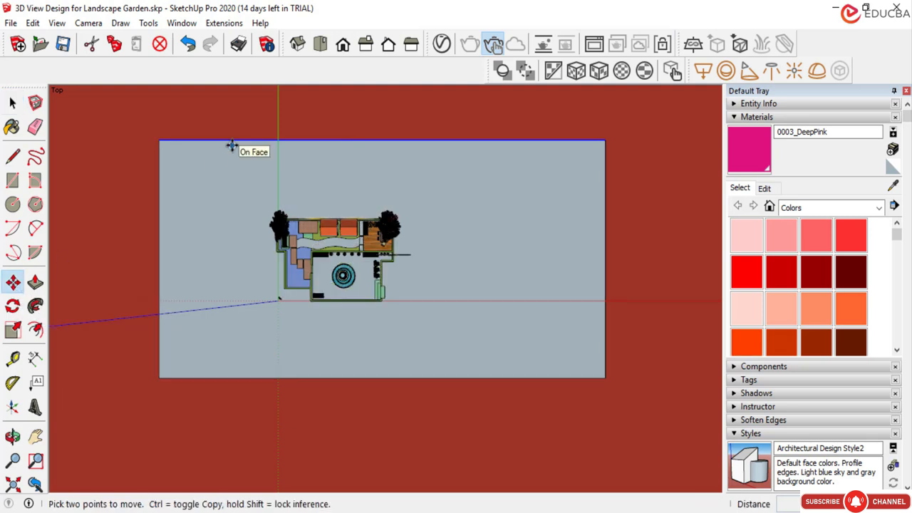
{"action": "left_click", "coordinate": [98, 165]}
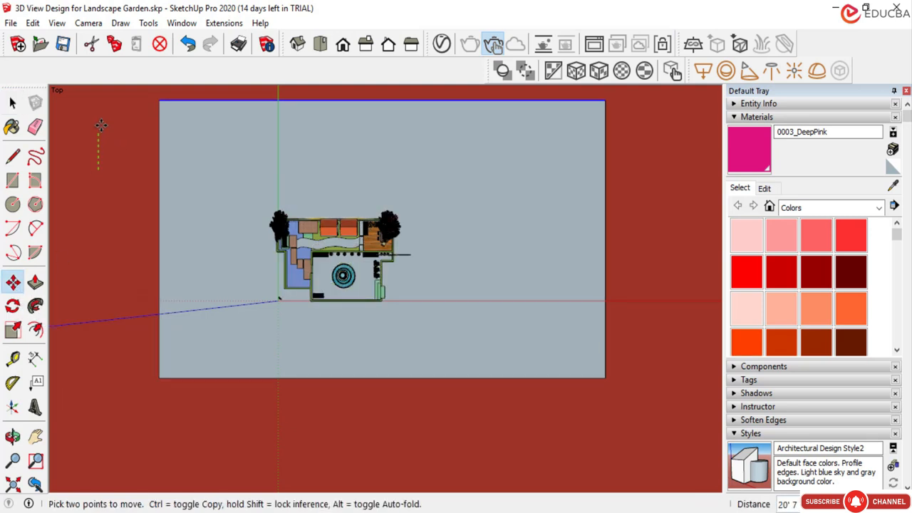
{"action": "scroll", "coordinate": [100, 121], "scroll_direction": "down", "scroll_amount": 1}
{"action": "scroll", "coordinate": [100, 122], "scroll_direction": "down", "scroll_amount": 1}
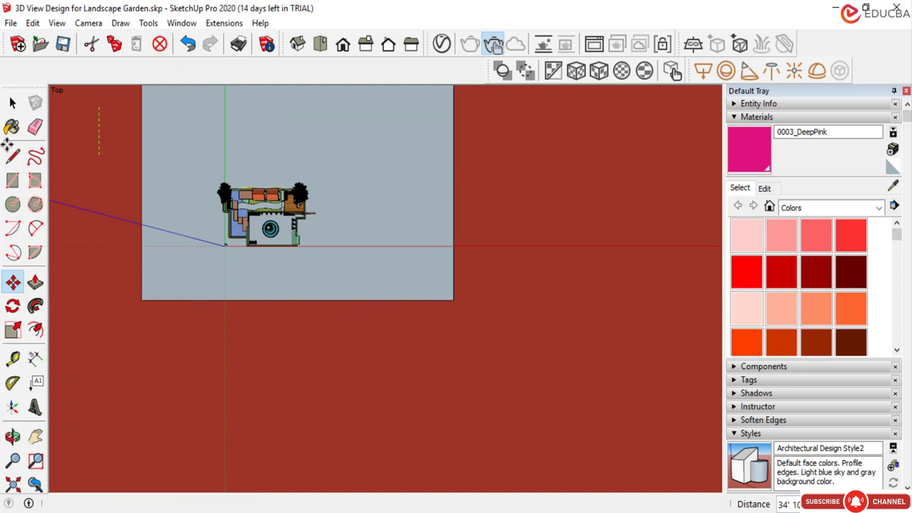
{"action": "left_click", "coordinate": [13, 105]}
{"action": "left_click", "coordinate": [12, 105]}
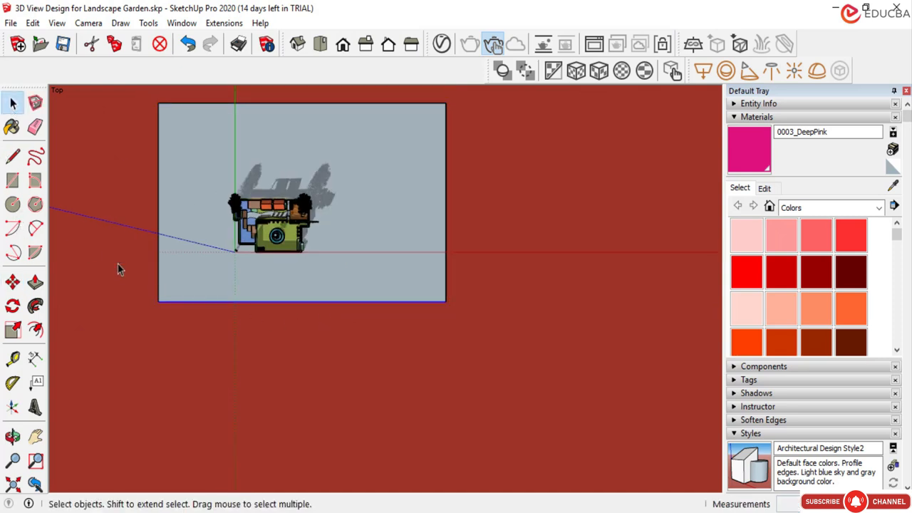
{"action": "left_click", "coordinate": [165, 307]}
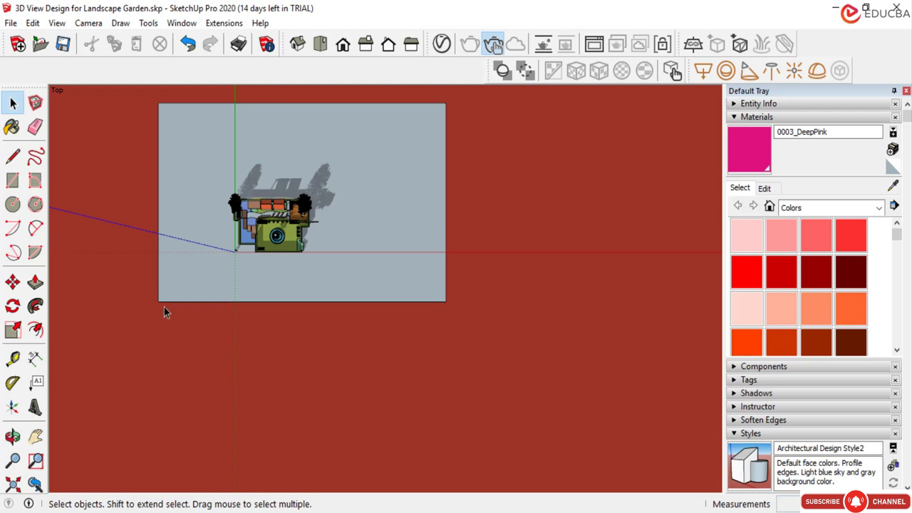
Widen the ground rectangle by moving its far side edge about 55 ft outward along the red axis.
{"action": "left_click", "coordinate": [446, 135]}
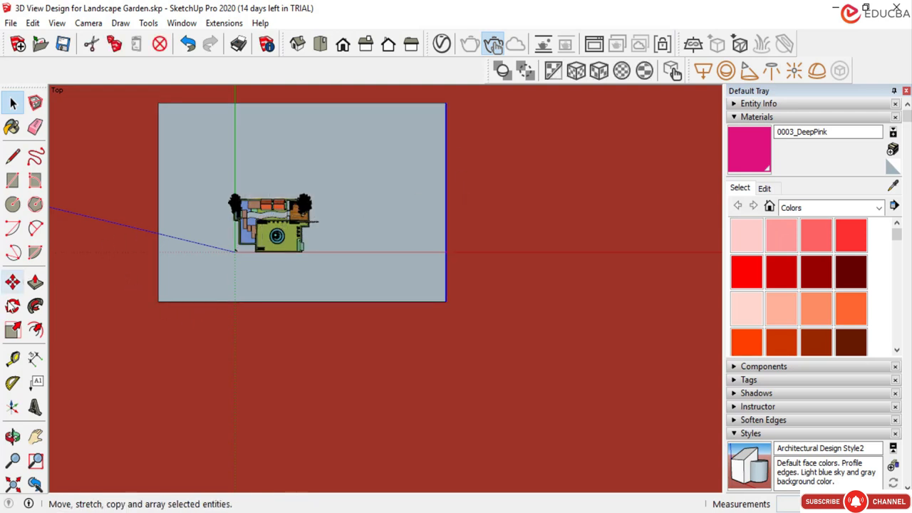
{"action": "left_click", "coordinate": [12, 282]}
{"action": "left_click", "coordinate": [484, 202]}
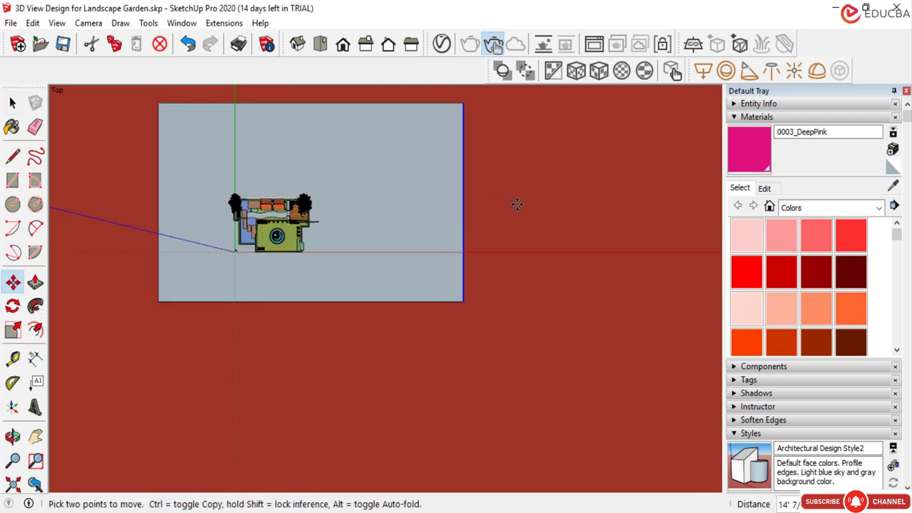
{"action": "left_click", "coordinate": [554, 207]}
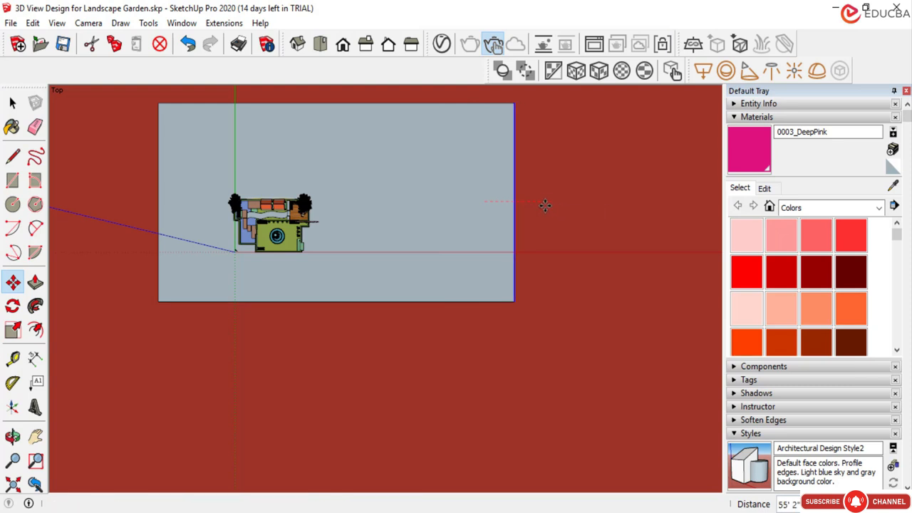
{"action": "key", "text": "space"}
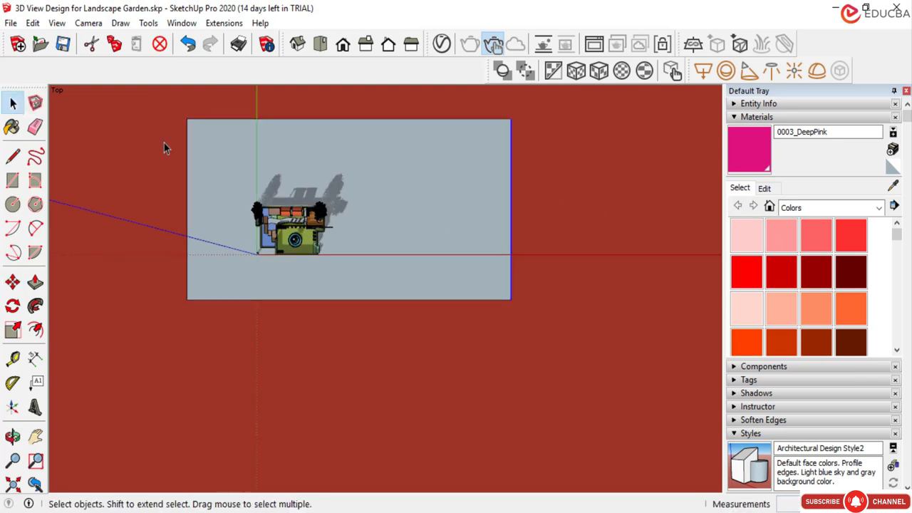
Move the ground rectangle's rear edge outward again by about 74 ft along the green axis.
{"action": "left_click", "coordinate": [13, 282]}
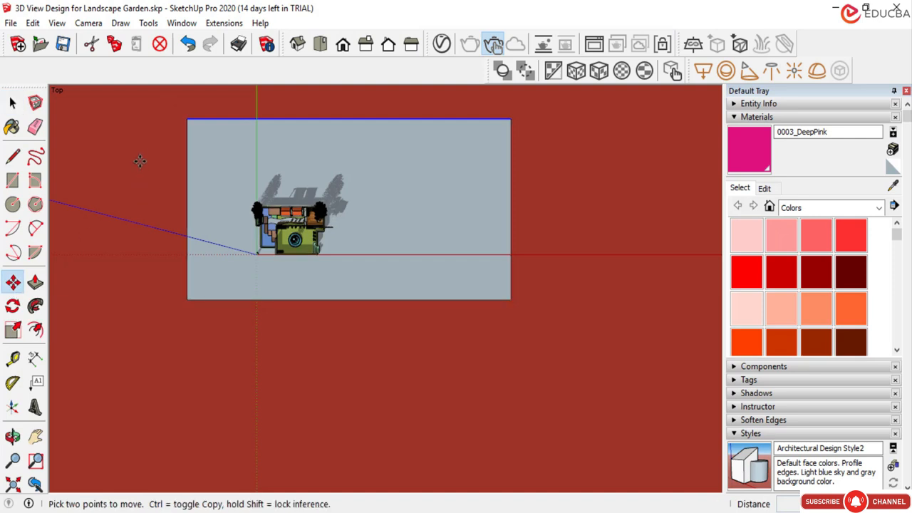
{"action": "left_click", "coordinate": [218, 222]}
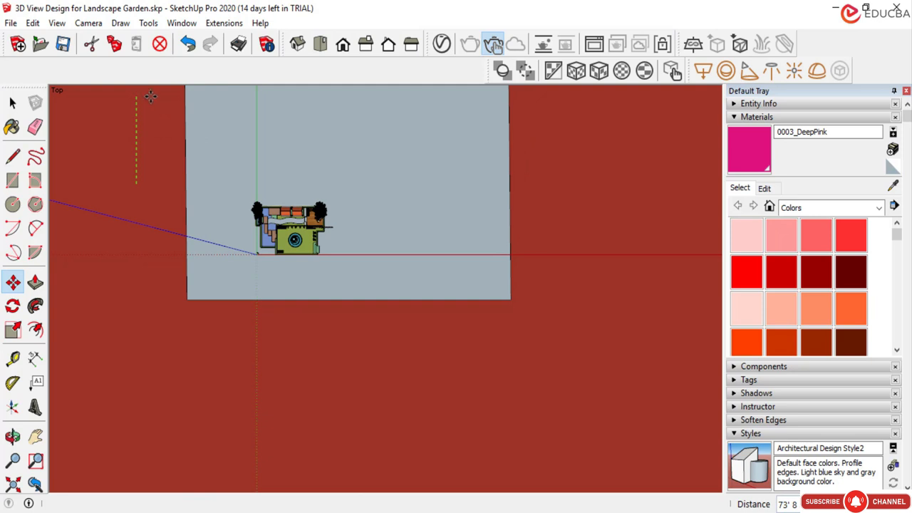
{"action": "left_click", "coordinate": [150, 96]}
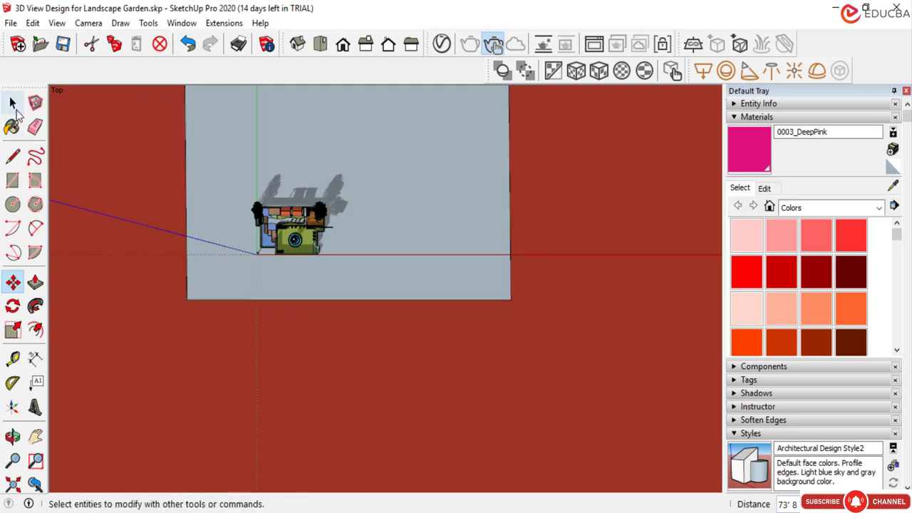
{"action": "left_click", "coordinate": [15, 107]}
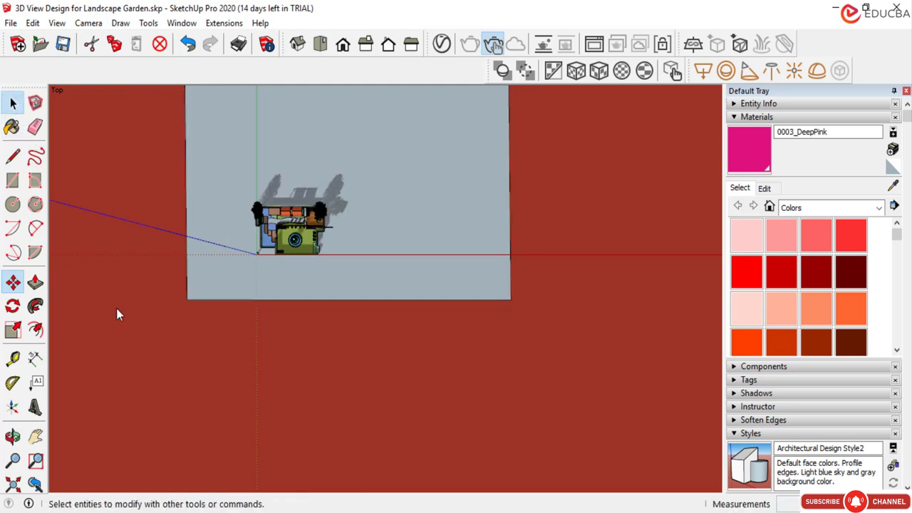
From the isometric view, lower the camera and frame the garden closely from its front corner beside the standing figure.
{"action": "left_click", "coordinate": [298, 44]}
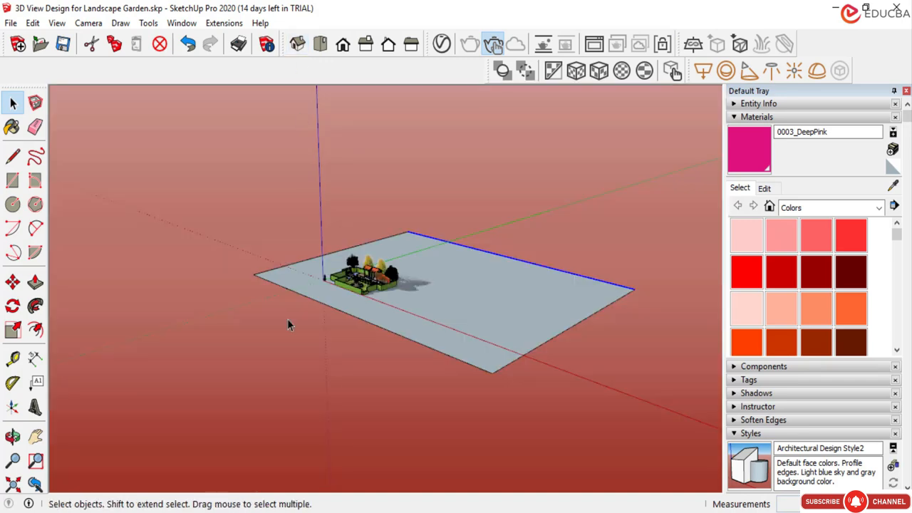
{"action": "key", "text": "o"}
{"action": "left_click_drag", "start_coordinate": [305, 317], "coordinate": [355, 296]}
{"action": "key", "text": "space"}
{"action": "middle_click_drag", "start_coordinate": [354, 295], "coordinate": [370, 278]}
{"action": "scroll", "coordinate": [363, 296], "scroll_direction": "up", "scroll_amount": 3}
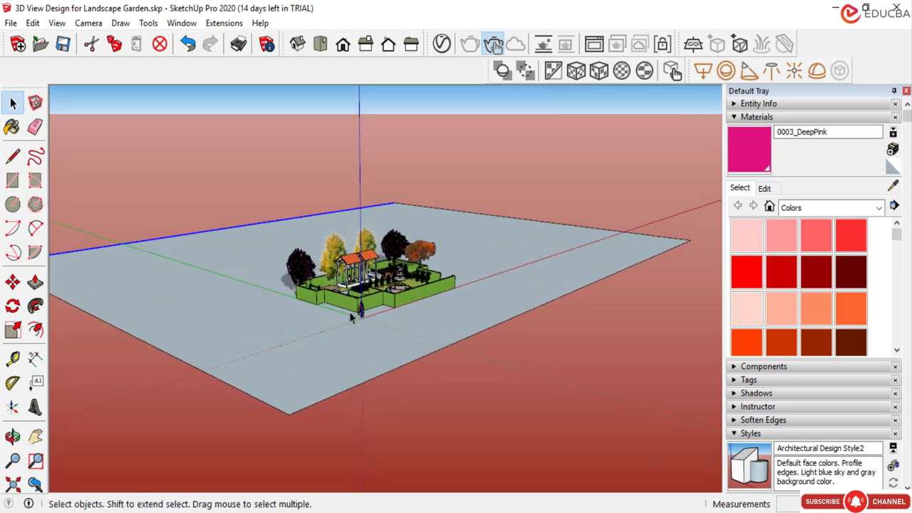
{"action": "scroll", "coordinate": [345, 338], "scroll_direction": "up", "scroll_amount": 4}
{"action": "scroll", "coordinate": [373, 275], "scroll_direction": "up", "scroll_amount": 4}
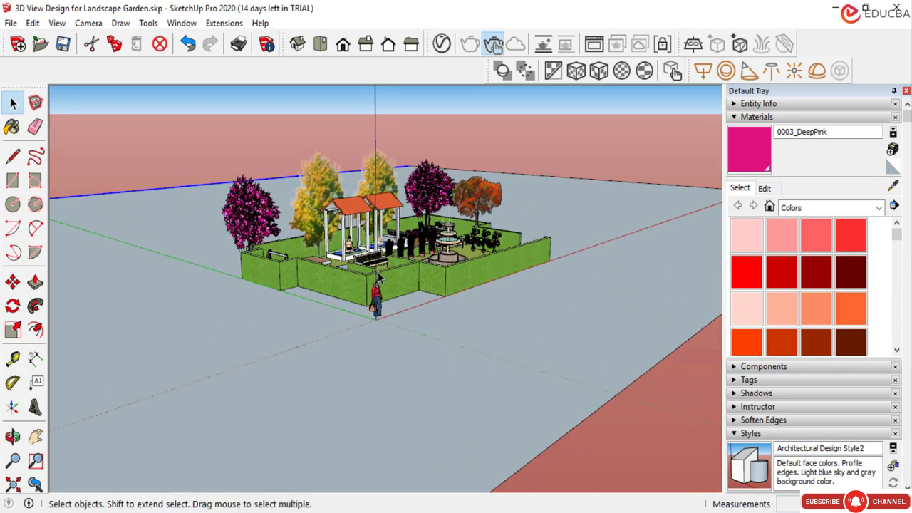
{"action": "middle_click_drag", "start_coordinate": [373, 274], "coordinate": [382, 277]}
{"action": "scroll", "coordinate": [377, 278], "scroll_direction": "up", "scroll_amount": 2}
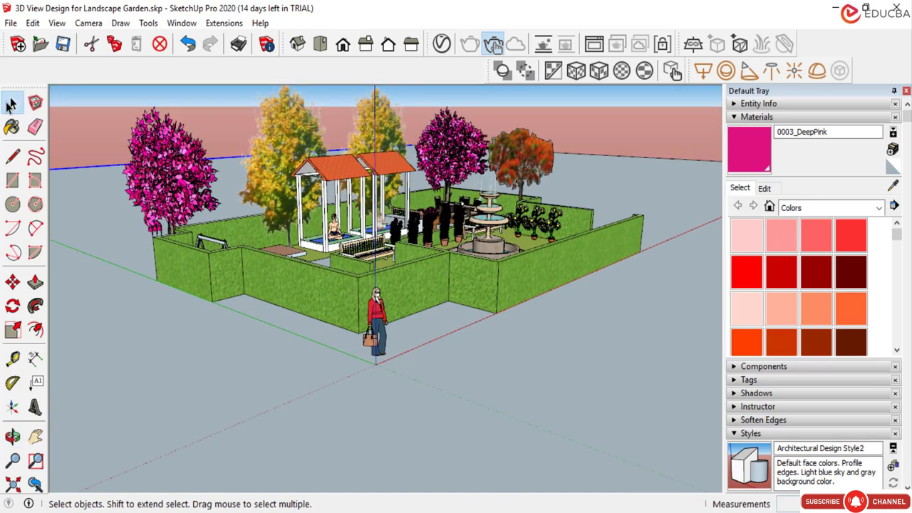
Select the large ground face surrounding the garden hedge.
{"action": "left_click", "coordinate": [81, 171]}
{"action": "left_click", "coordinate": [81, 171]}
{"action": "left_click", "coordinate": [107, 211]}
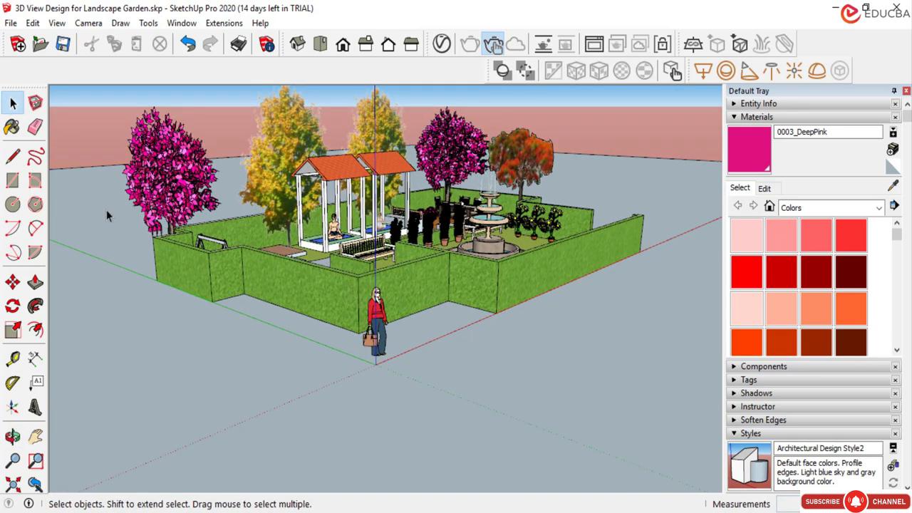
{"action": "left_click", "coordinate": [101, 230]}
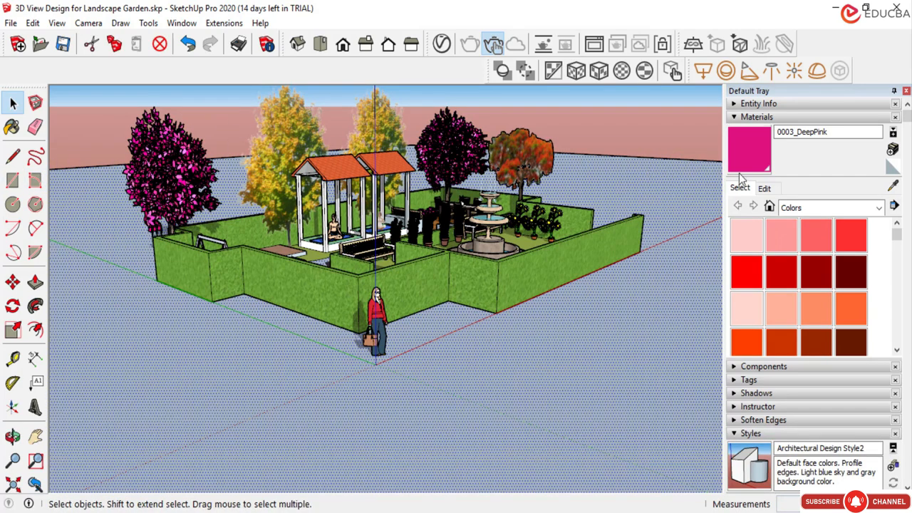
Open the V-Ray Asset Editor and expand its Materials library to show the material categories.
{"action": "left_click", "coordinate": [225, 23]}
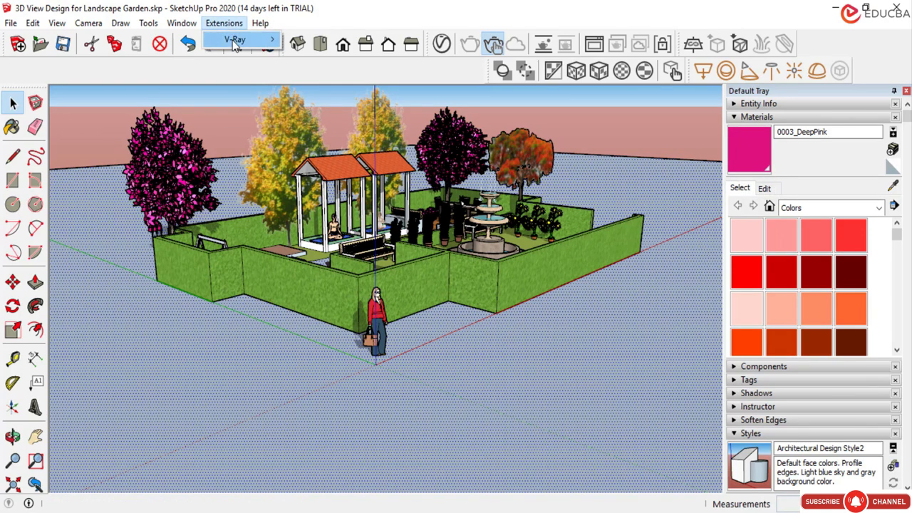
{"action": "mouse_move", "coordinate": [249, 39]}
{"action": "left_click", "coordinate": [312, 41]}
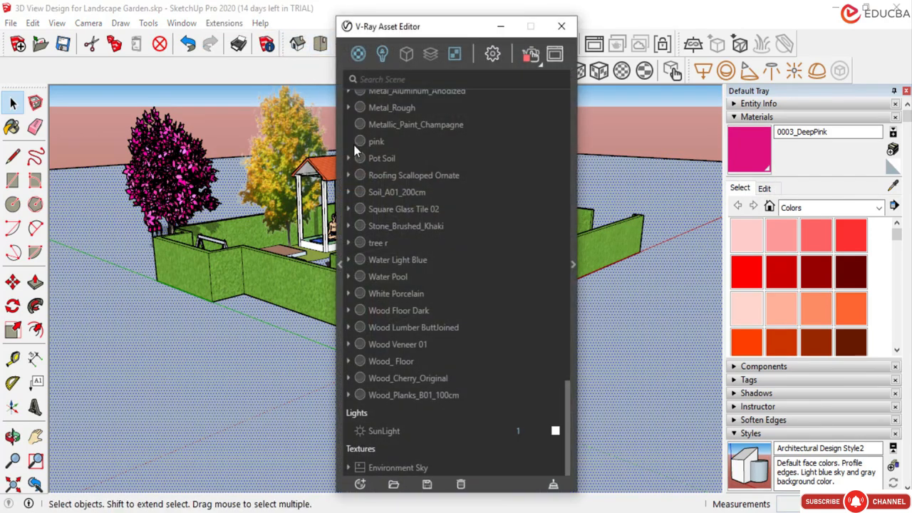
{"action": "left_click", "coordinate": [562, 26]}
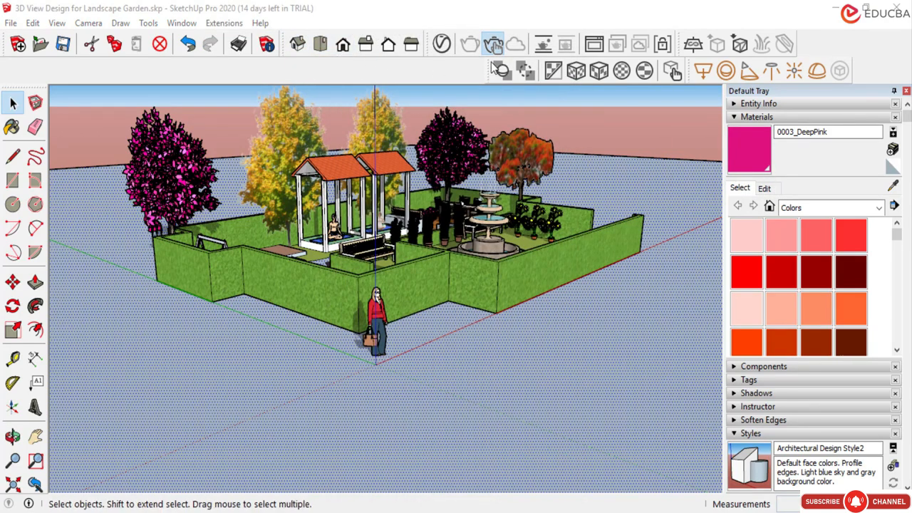
{"action": "left_click", "coordinate": [442, 44]}
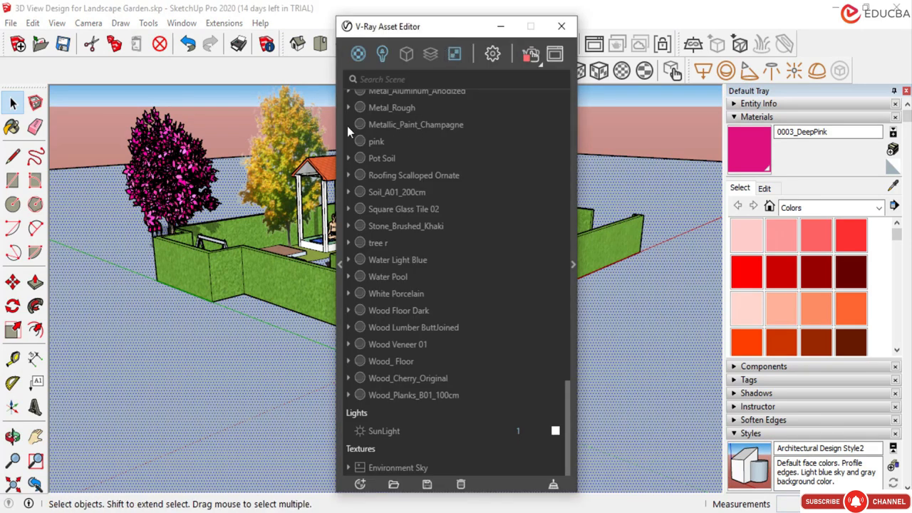
{"action": "left_click", "coordinate": [339, 265]}
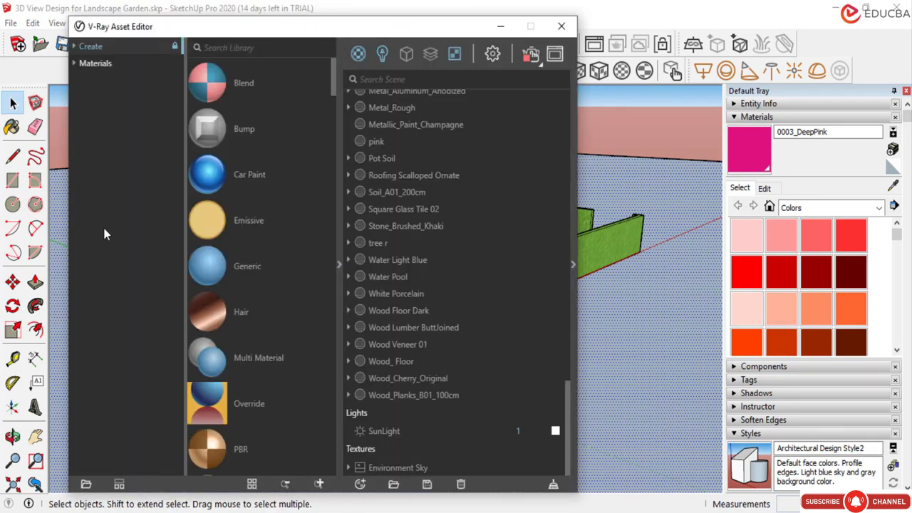
{"action": "left_click", "coordinate": [73, 62]}
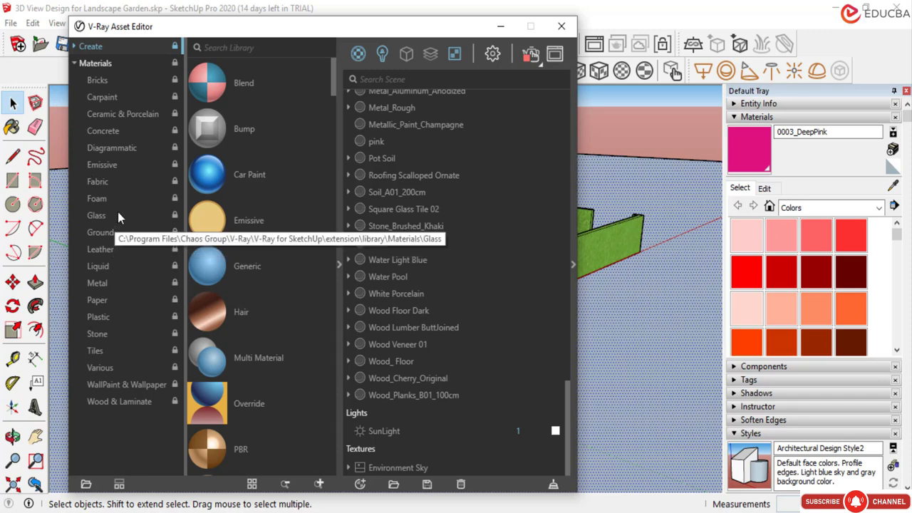
{"action": "left_click_drag", "start_coordinate": [317, 29], "coordinate": [426, 19]}
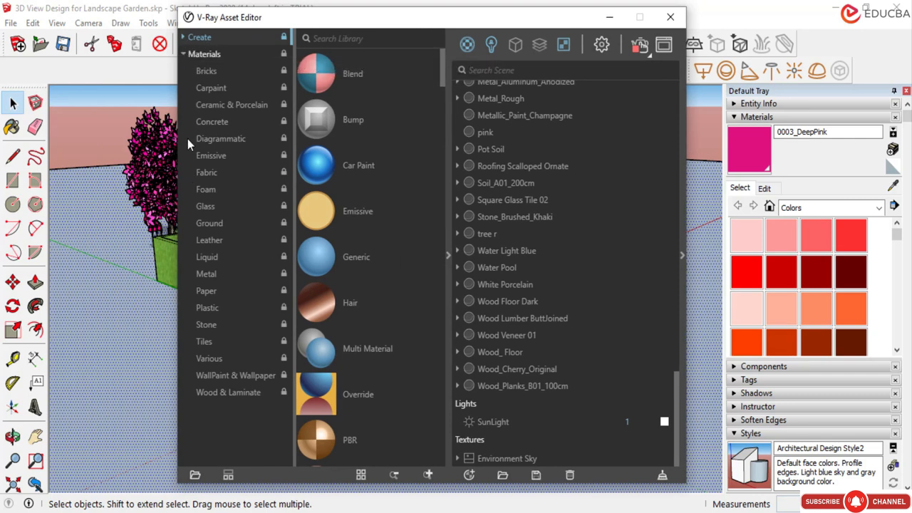
Add the Grass B 200cm material from the Ground category to the scene materials and expand its sub-textures.
{"action": "left_click", "coordinate": [209, 224]}
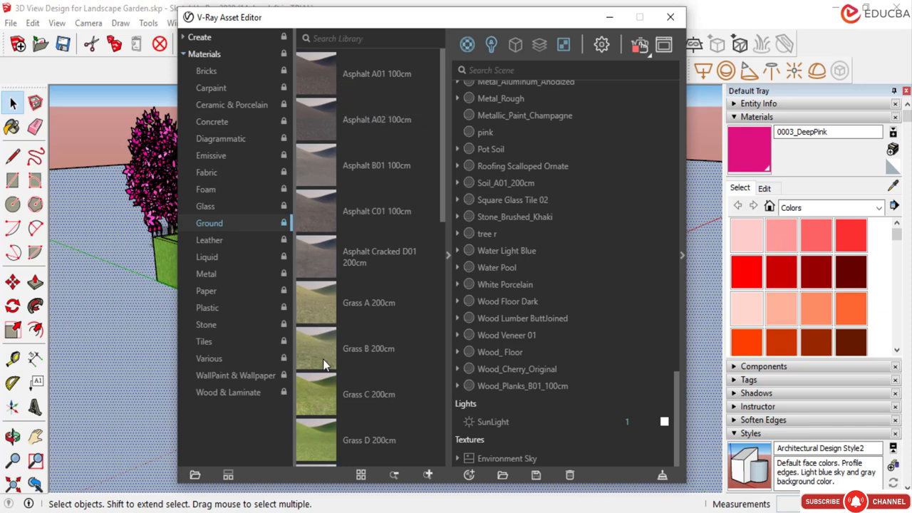
{"action": "scroll", "coordinate": [322, 359], "scroll_direction": "down", "scroll_amount": 1}
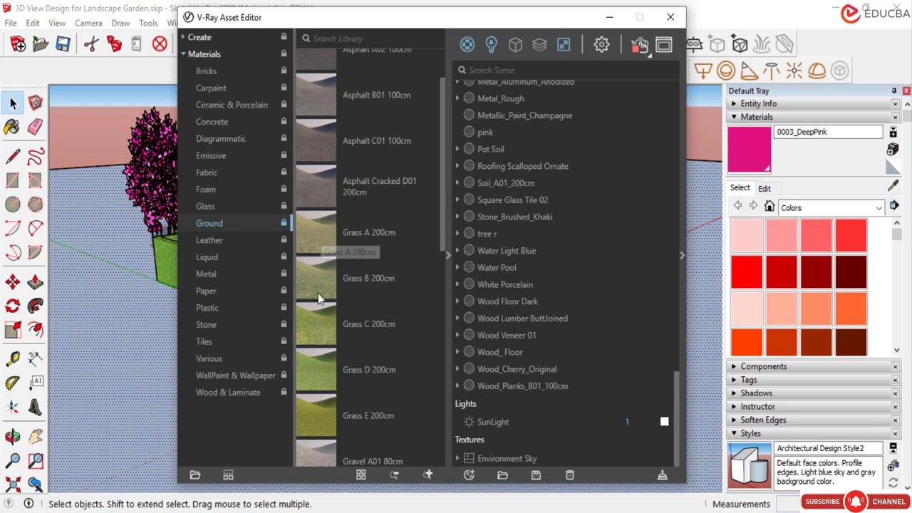
{"action": "scroll", "coordinate": [318, 317], "scroll_direction": "down", "scroll_amount": 1}
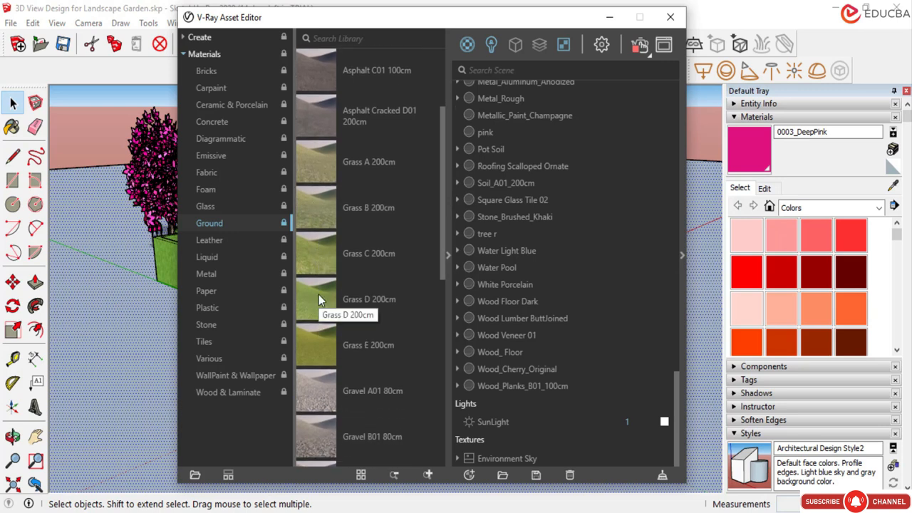
{"action": "scroll", "coordinate": [319, 299], "scroll_direction": "down", "scroll_amount": 1}
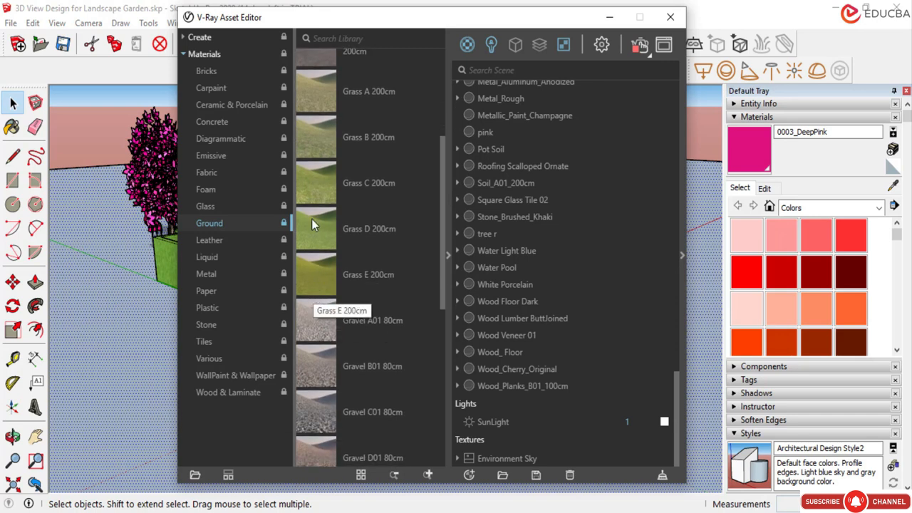
{"action": "left_click", "coordinate": [320, 140]}
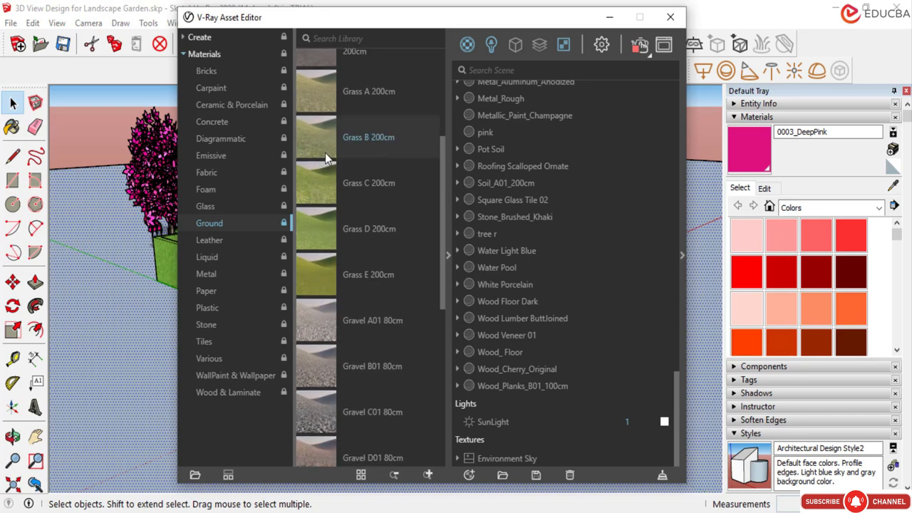
{"action": "left_click_drag", "start_coordinate": [324, 140], "coordinate": [570, 417]}
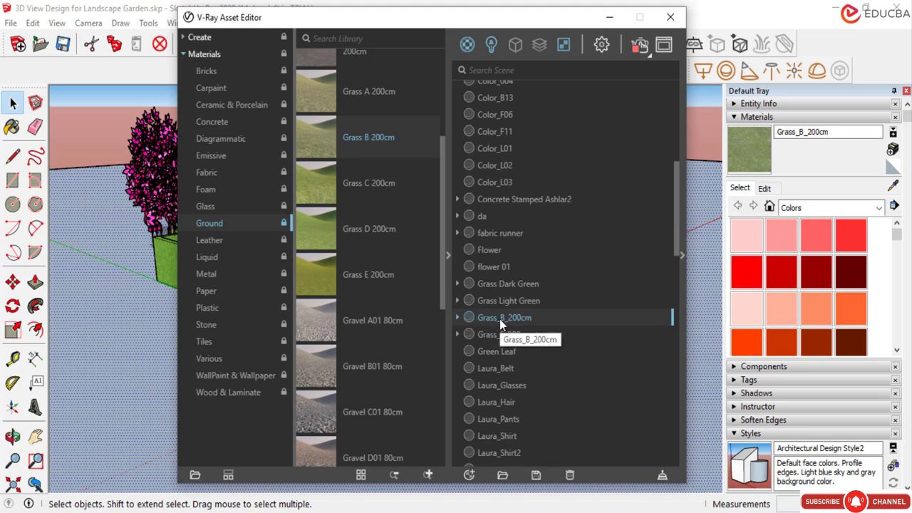
{"action": "left_click", "coordinate": [458, 318]}
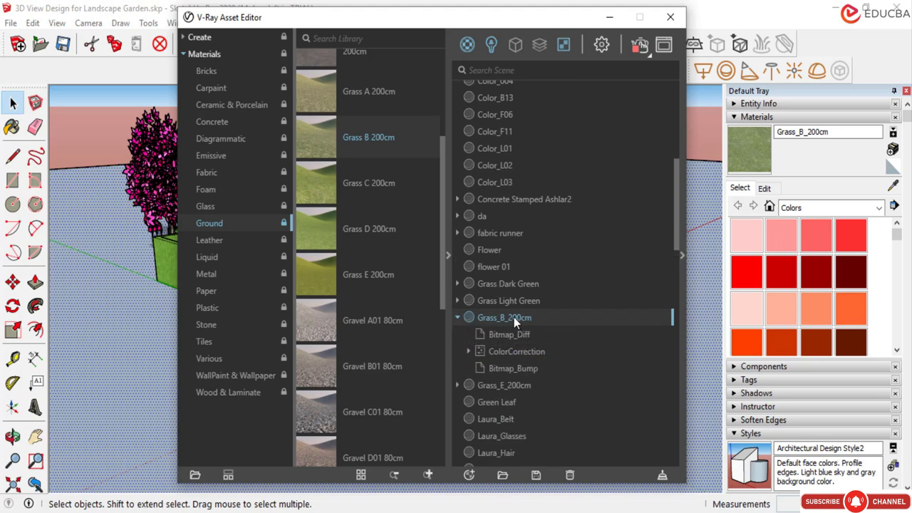
Apply the Grass_B_200cm material to the selected ground face, close the V-Ray Asset Editor and clear the selection.
{"action": "right_click", "coordinate": [514, 317]}
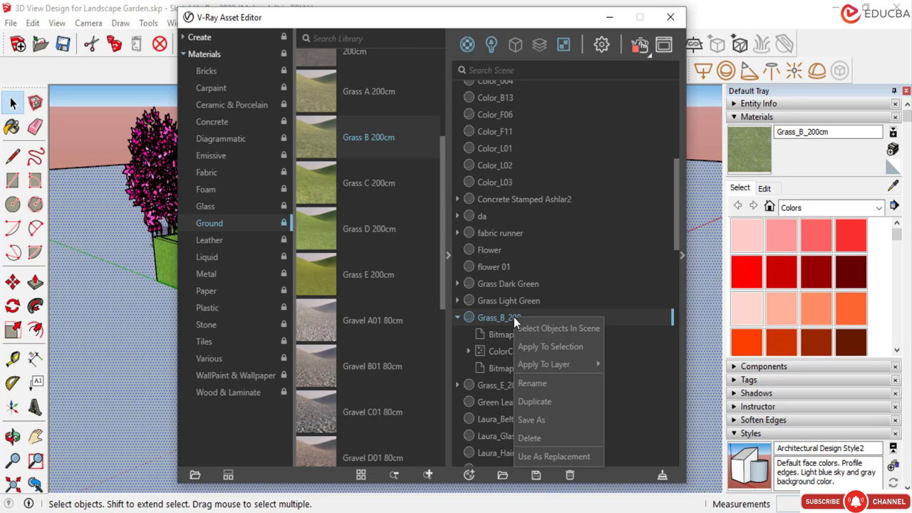
{"action": "left_click", "coordinate": [538, 348]}
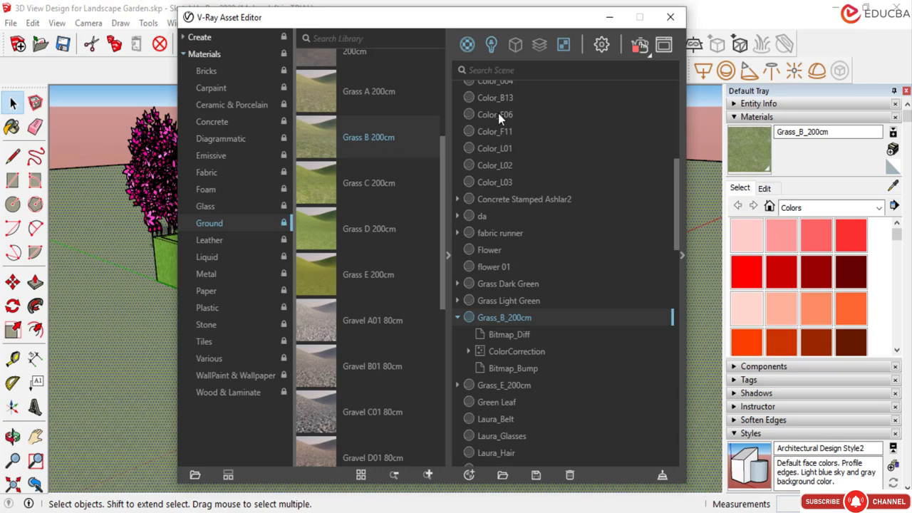
{"action": "left_click", "coordinate": [669, 17]}
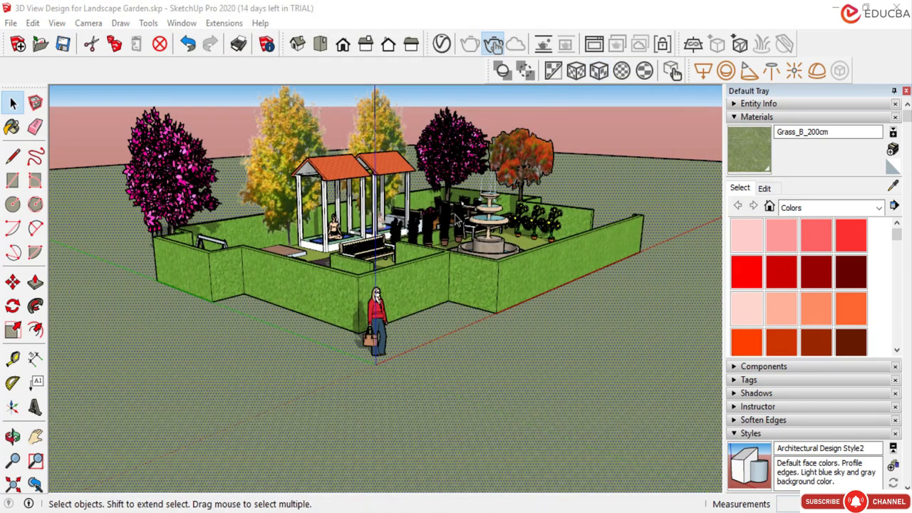
{"action": "left_click", "coordinate": [67, 133]}
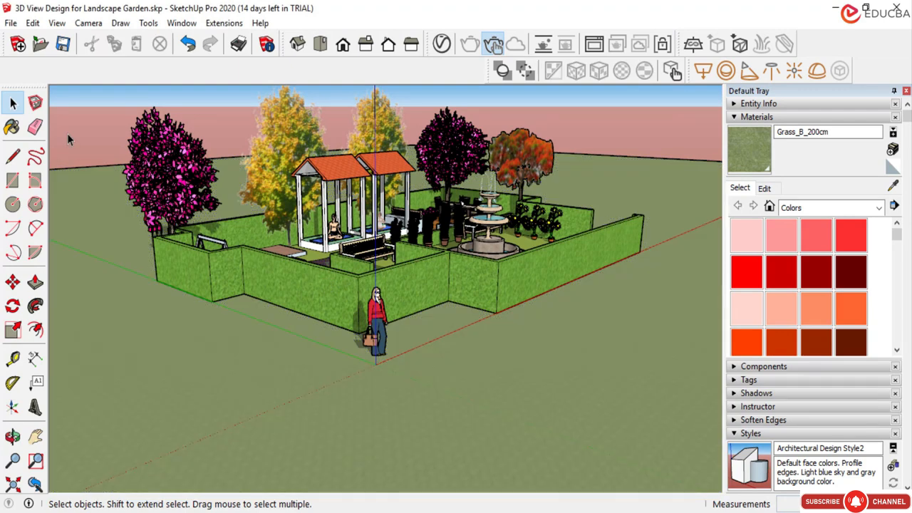
Select the visible far boundary edges of the ground plane behind the garden and hide them.
{"action": "left_click", "coordinate": [81, 168]}
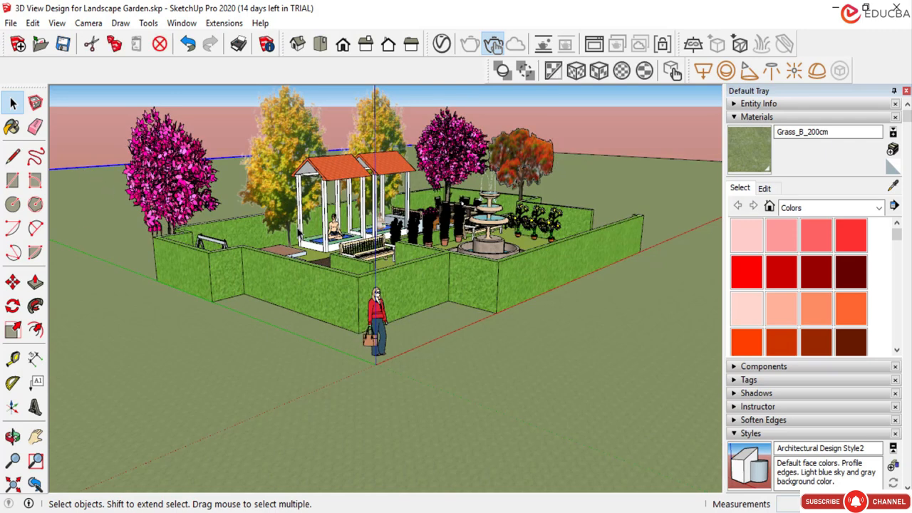
{"action": "right_click", "coordinate": [617, 162]}
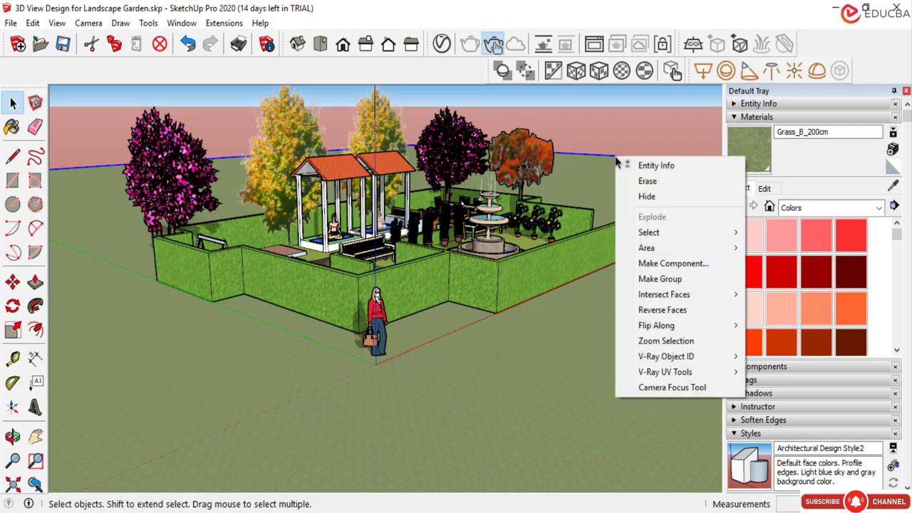
{"action": "left_click", "coordinate": [649, 198]}
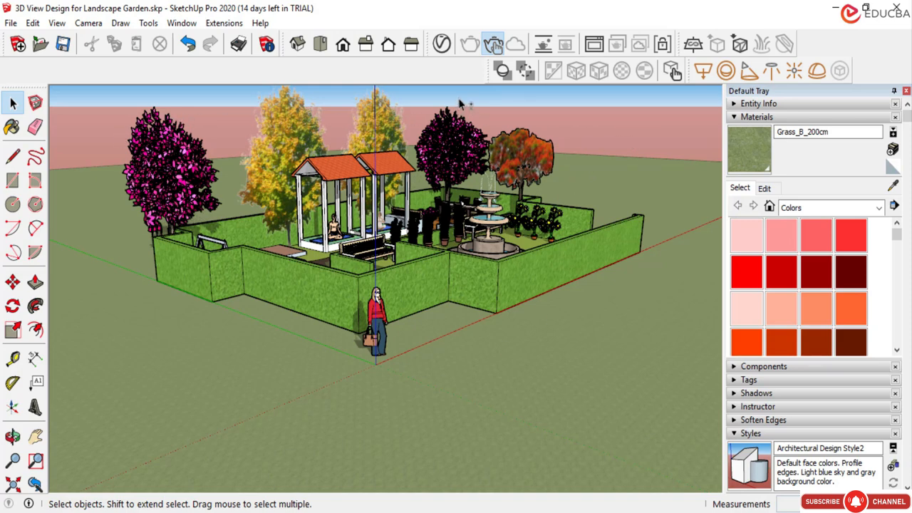
Lower the camera slightly in front of the garden and start a V-Ray interactive render.
{"action": "key", "text": "o"}
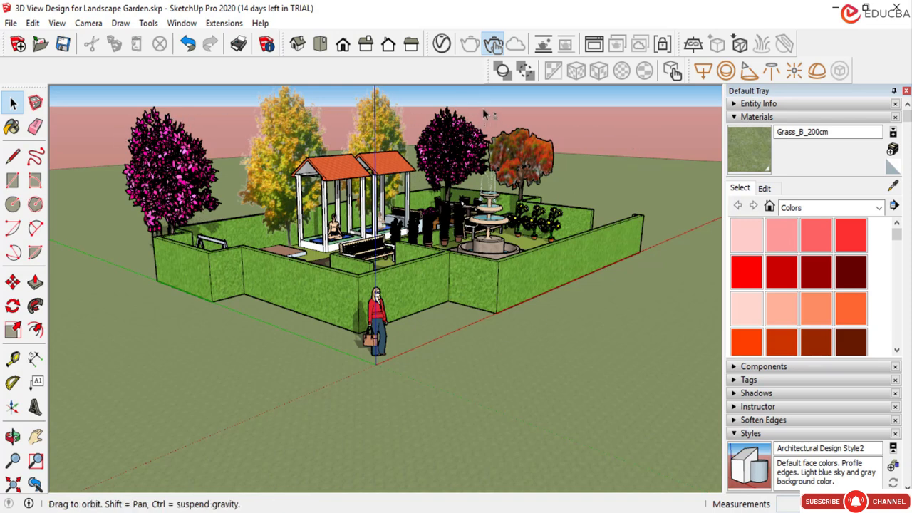
{"action": "middle_click_drag", "start_coordinate": [483, 114], "coordinate": [482, 113]}
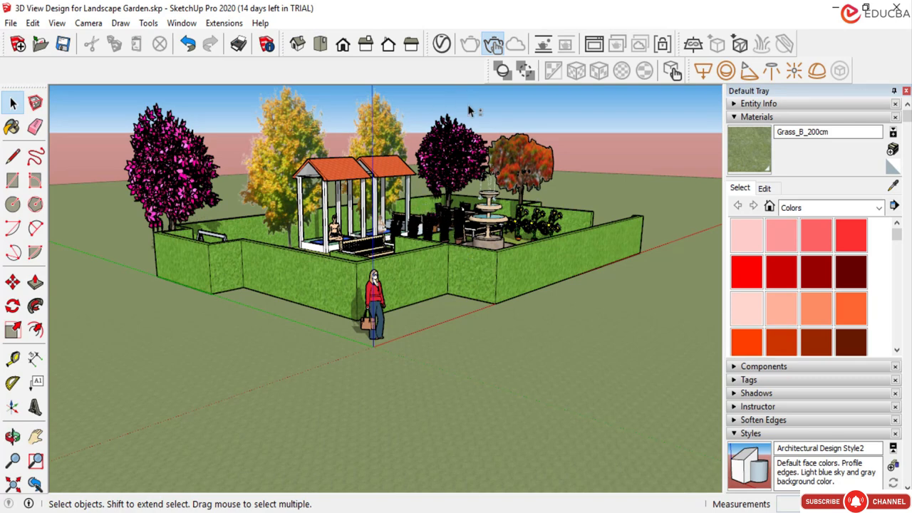
{"action": "left_click", "coordinate": [497, 54]}
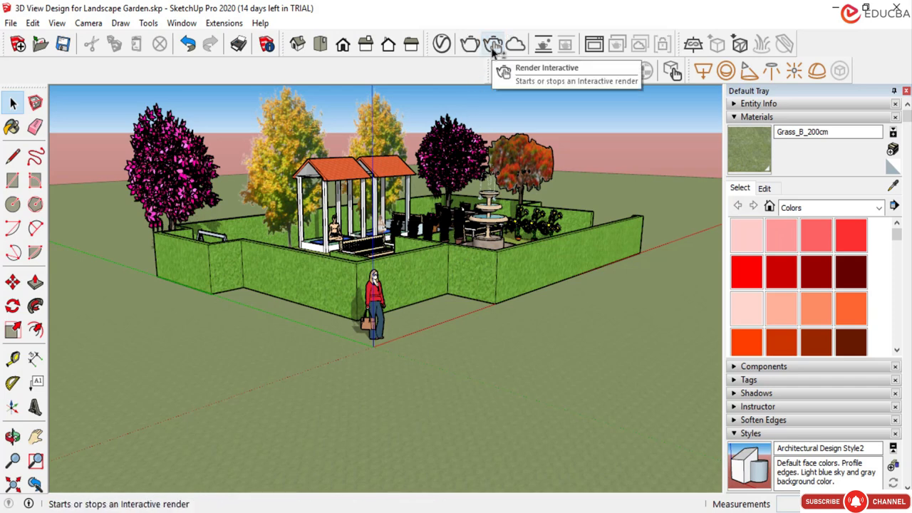
{"action": "left_click", "coordinate": [492, 45]}
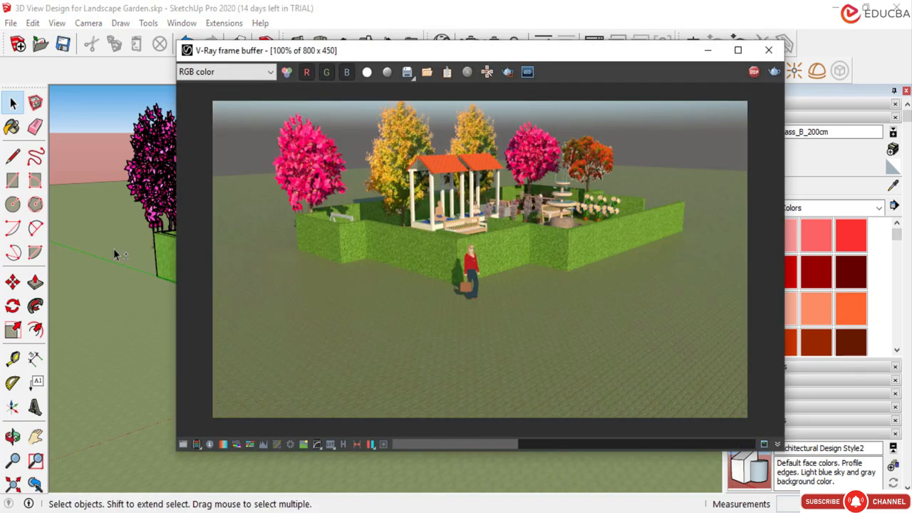
Examine the grass ground and garden in the interactive render from a closer, higher angle, and close the frame buffer.
{"action": "scroll", "coordinate": [114, 249], "scroll_direction": "up", "scroll_amount": 2}
{"action": "left_click", "coordinate": [35, 436]}
{"action": "key", "text": "o"}
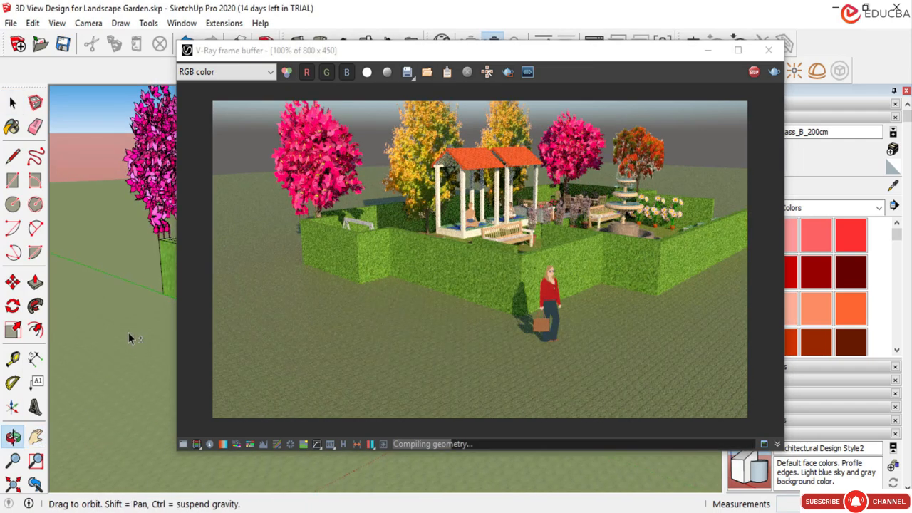
{"action": "left_click_drag", "start_coordinate": [129, 332], "coordinate": [81, 350]}
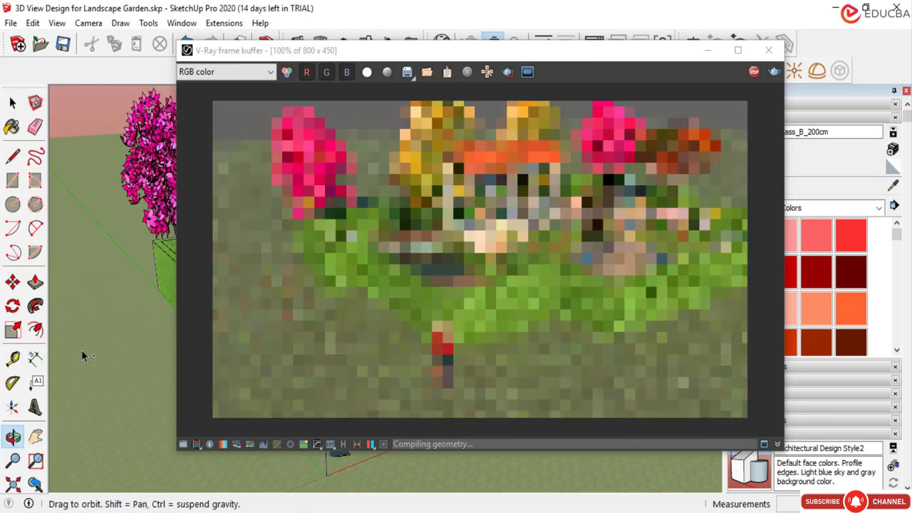
{"action": "left_click", "coordinate": [13, 103]}
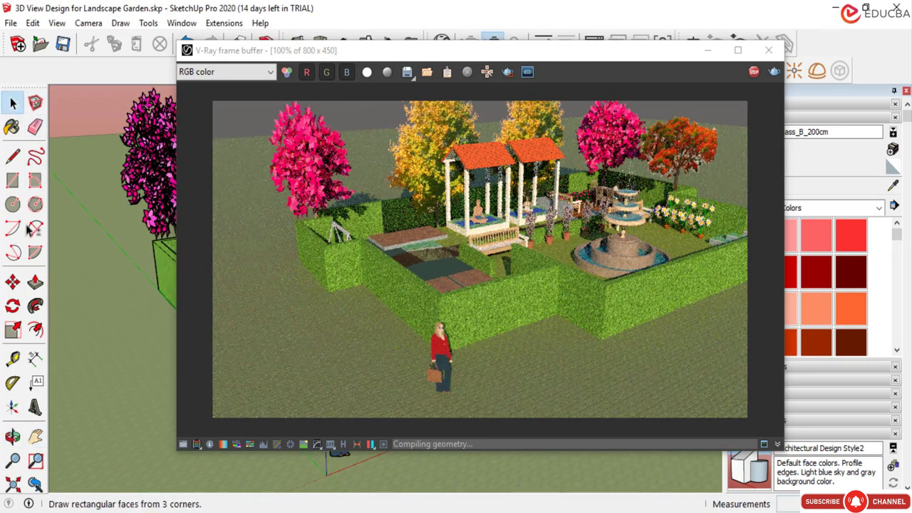
{"action": "left_click", "coordinate": [36, 436]}
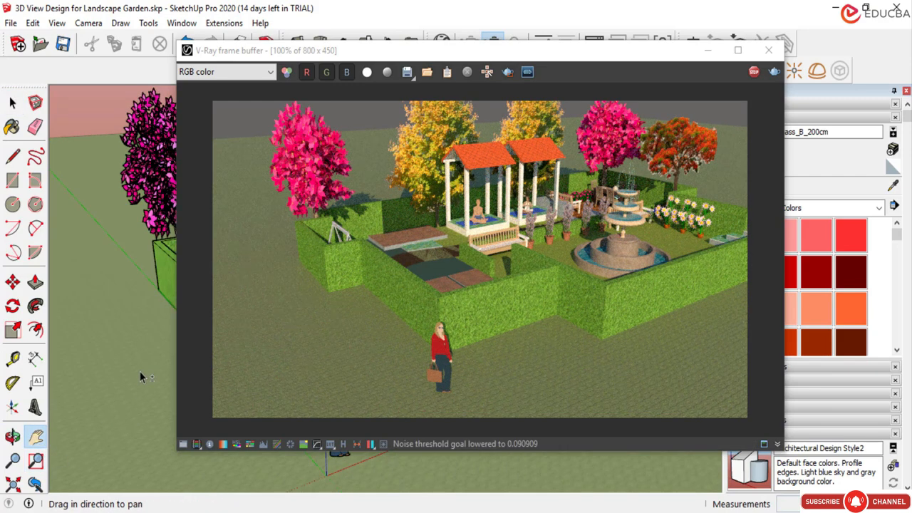
{"action": "mouse_move", "coordinate": [140, 375]}
{"action": "left_mouse_down"}
{"action": "mouse_move", "coordinate": [120, 401]}
{"action": "mouse_move", "coordinate": [99, 402]}
{"action": "left_mouse_up"}
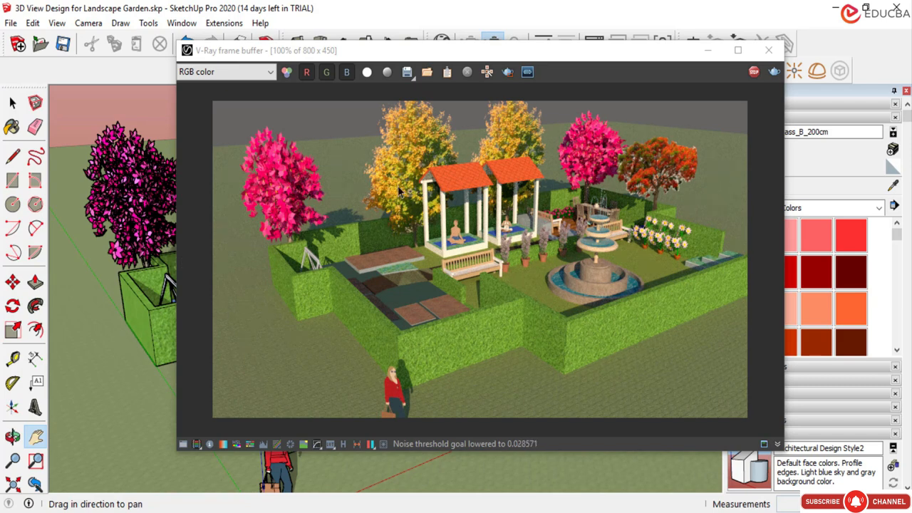
{"action": "left_click", "coordinate": [769, 50]}
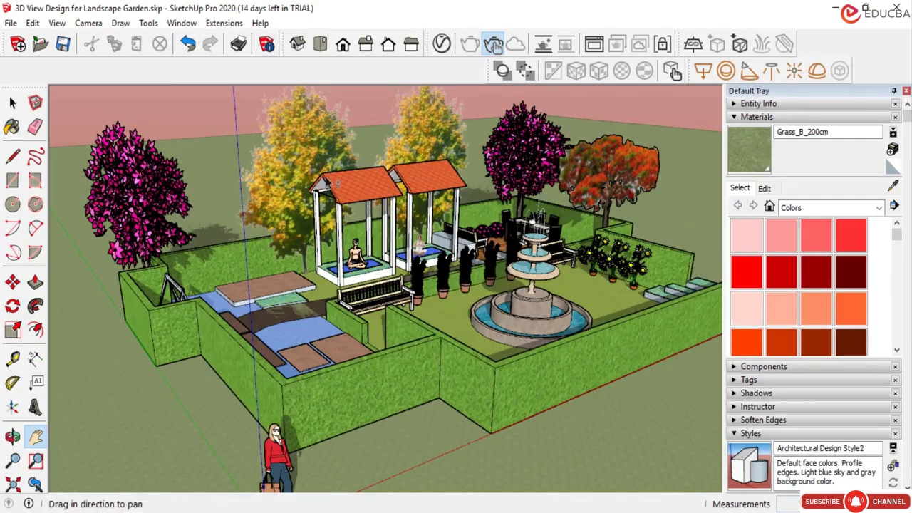
{"action": "scroll", "coordinate": [249, 205], "scroll_direction": "down", "scroll_amount": 1}
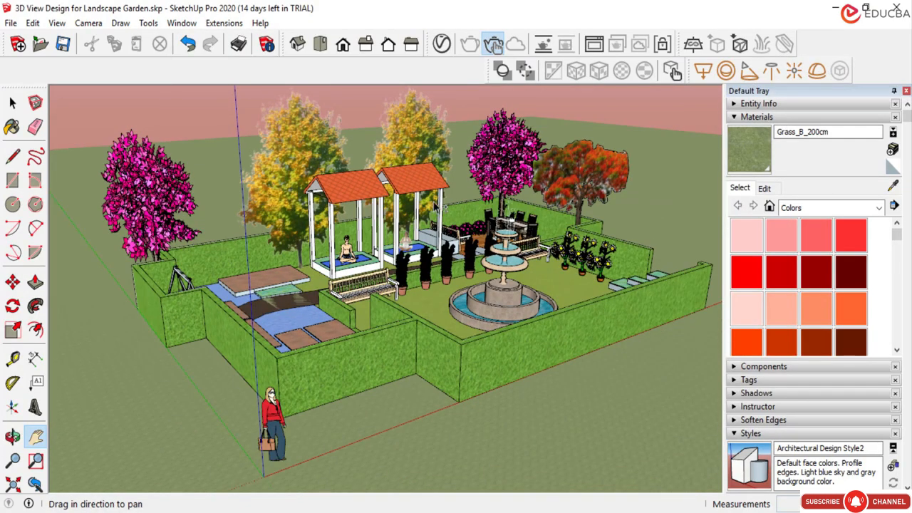
{"action": "scroll", "coordinate": [324, 203], "scroll_direction": "down", "scroll_amount": 1}
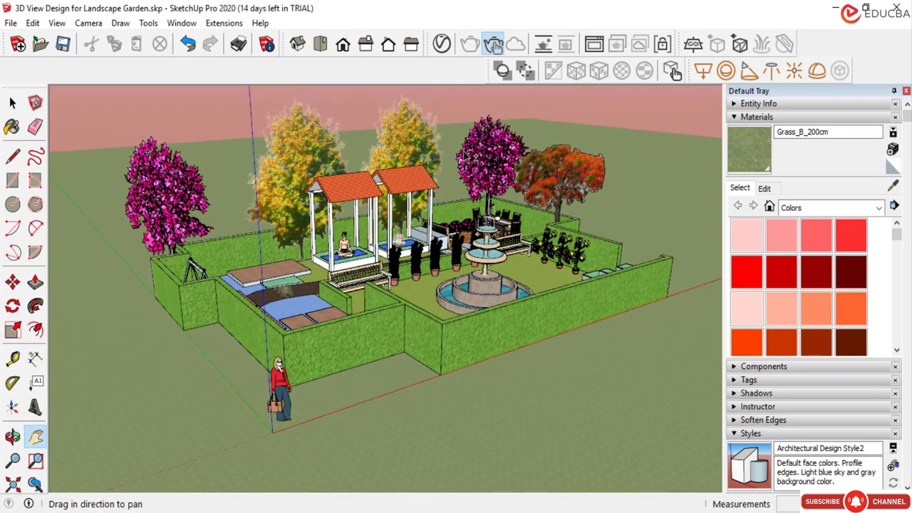
{"action": "key", "text": "space"}
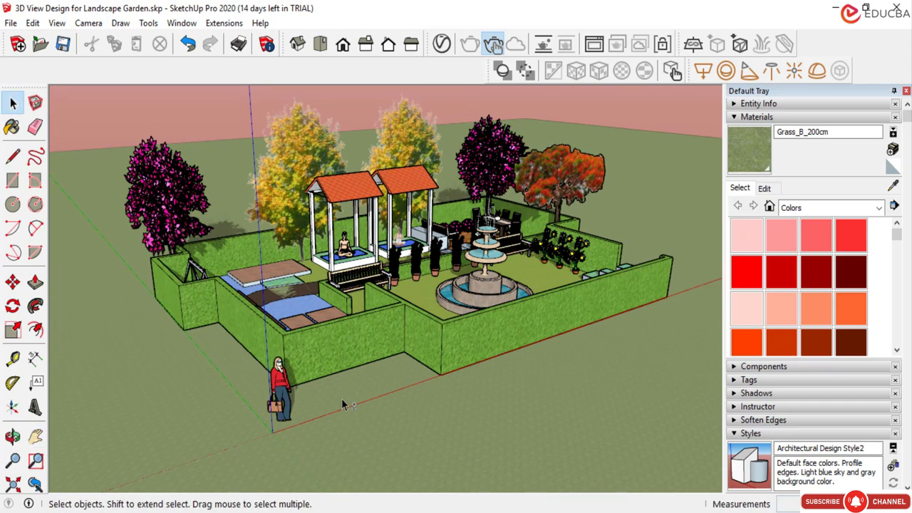
{"action": "key", "text": "o"}
{"action": "left_click_drag", "start_coordinate": [342, 403], "coordinate": [391, 412]}
{"action": "key", "text": "space"}
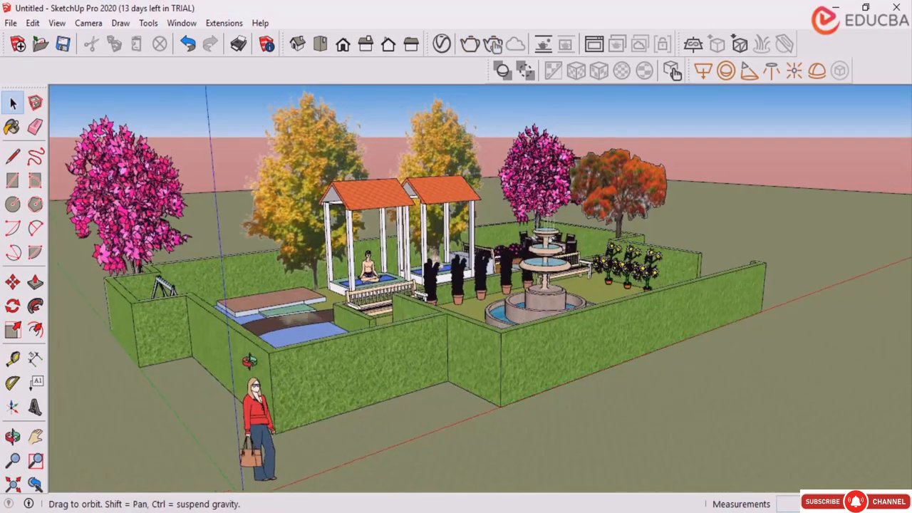
Draw an 8" by 8" square on top of the hedge wall at the front corner behind the standing figure.
{"action": "scroll", "coordinate": [204, 355], "scroll_direction": "up", "scroll_amount": 5}
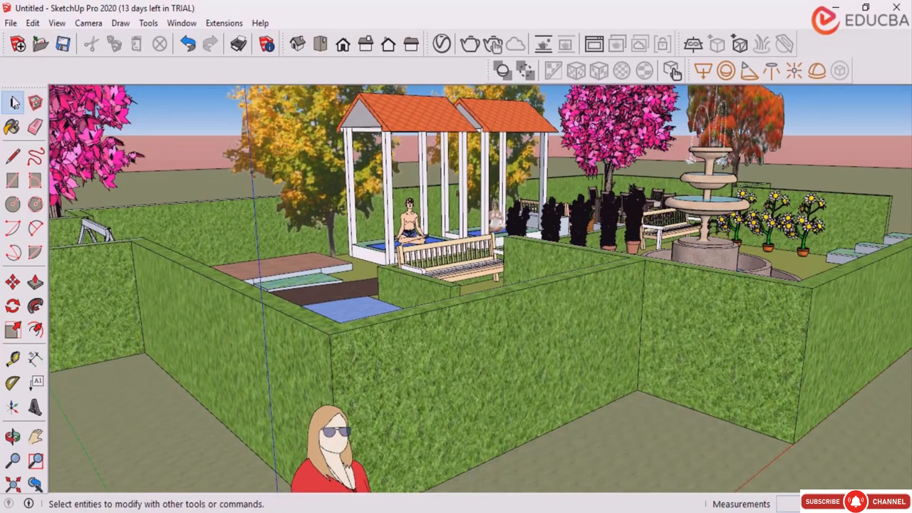
{"action": "left_click", "coordinate": [12, 181]}
{"action": "scroll", "coordinate": [334, 327], "scroll_direction": "up", "scroll_amount": 3}
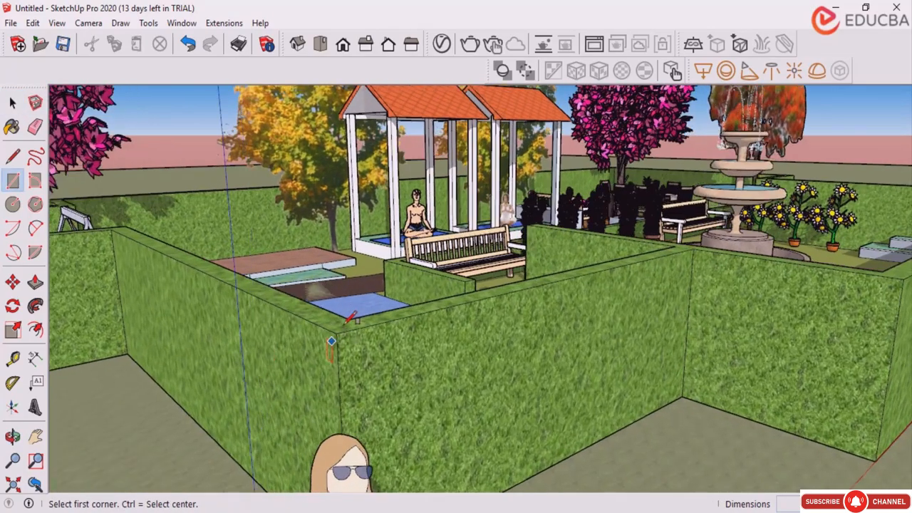
{"action": "scroll", "coordinate": [347, 319], "scroll_direction": "up", "scroll_amount": 4}
{"action": "left_click", "coordinate": [328, 342]}
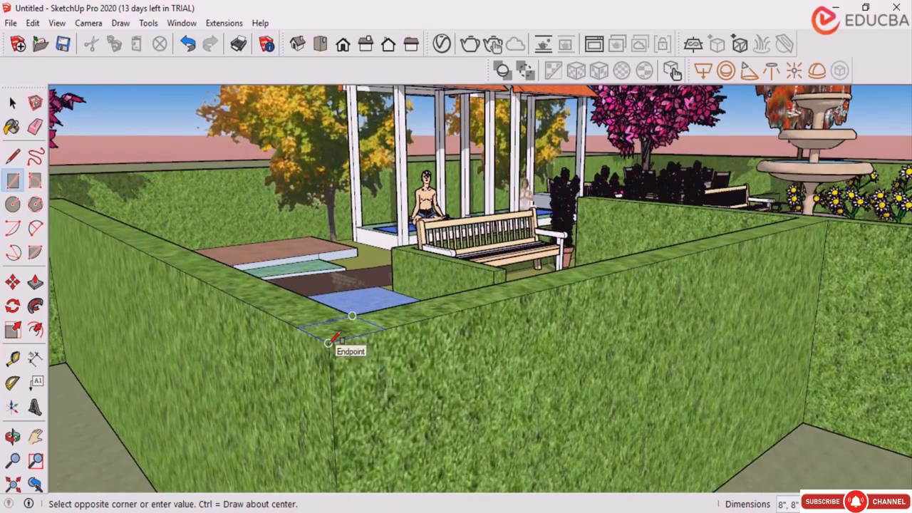
{"action": "left_click", "coordinate": [351, 315]}
{"action": "middle_click_drag", "start_coordinate": [345, 280], "coordinate": [283, 336]}
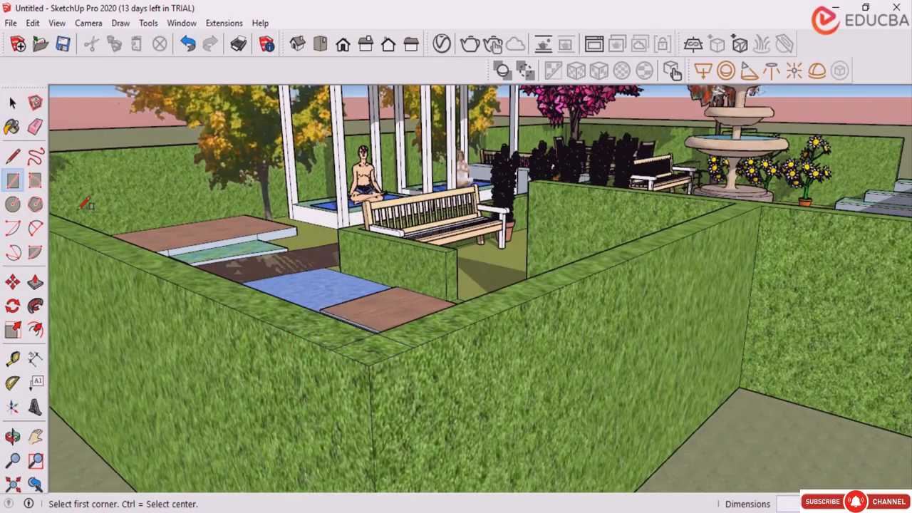
Offset the hedge corner square outward by 1" to form a thin strip around the corner.
{"action": "left_click", "coordinate": [12, 103]}
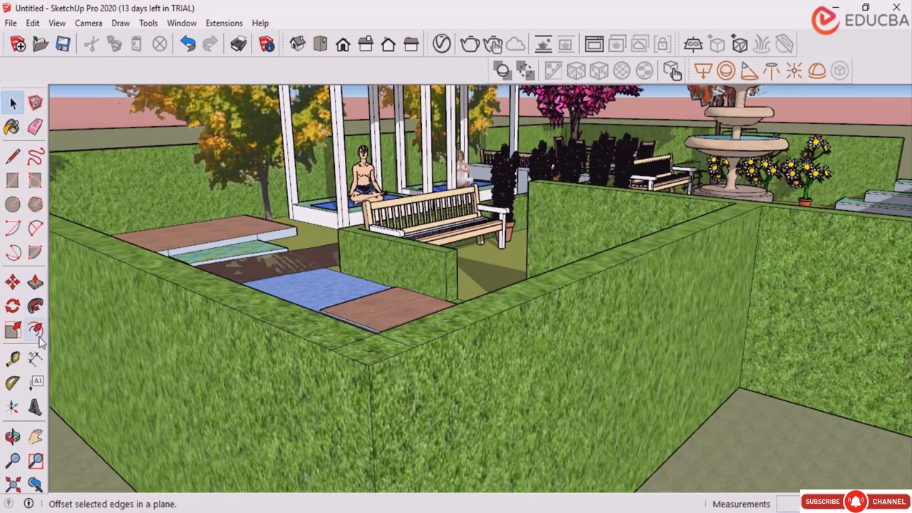
{"action": "left_click", "coordinate": [35, 329]}
{"action": "scroll", "coordinate": [350, 338], "scroll_direction": "up", "scroll_amount": 2}
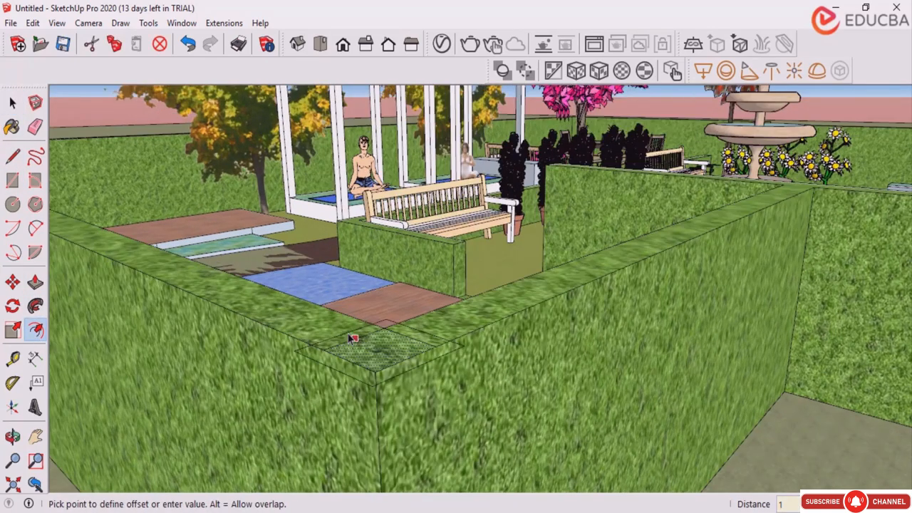
{"action": "left_click", "coordinate": [349, 338]}
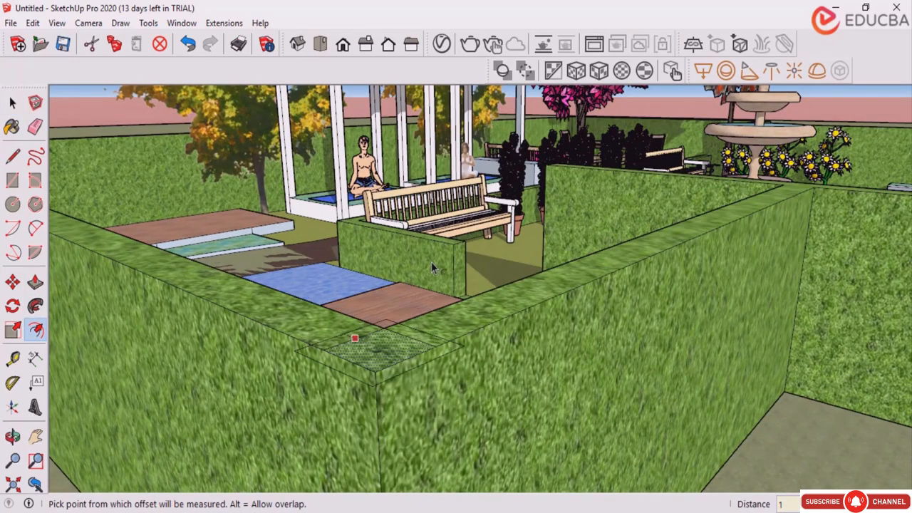
{"action": "key", "text": "Return"}
{"action": "scroll", "coordinate": [395, 247], "scroll_direction": "down", "scroll_amount": 1}
{"action": "left_click", "coordinate": [13, 103]}
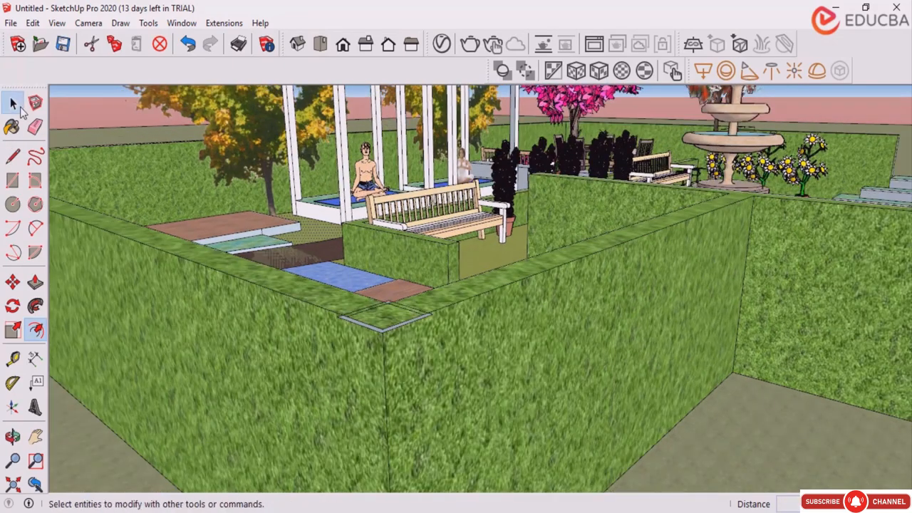
Push/Pull the L-shaped offset strip down to the ground to form a post cladding at the hedge corner.
{"action": "left_click", "coordinate": [35, 282]}
{"action": "scroll", "coordinate": [390, 333], "scroll_direction": "up", "scroll_amount": 7}
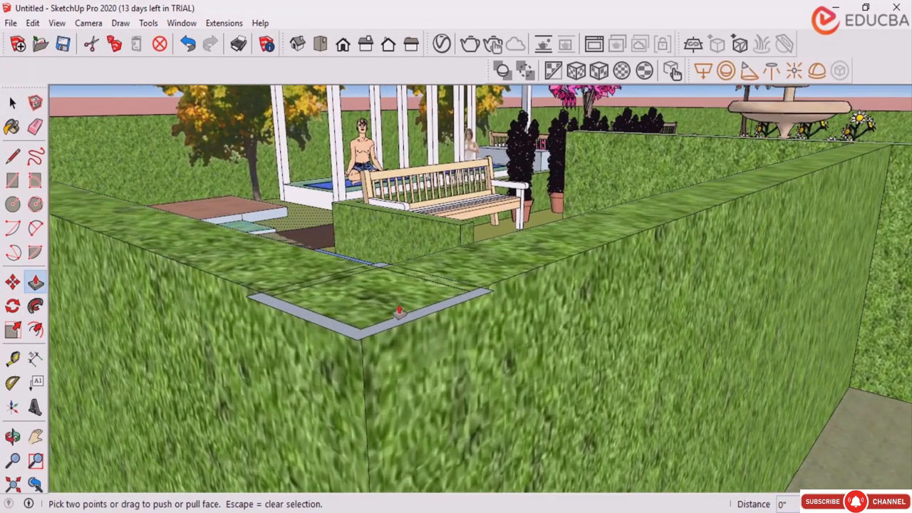
{"action": "left_click", "coordinate": [349, 312]}
{"action": "scroll", "coordinate": [346, 213], "scroll_direction": "down", "scroll_amount": 6}
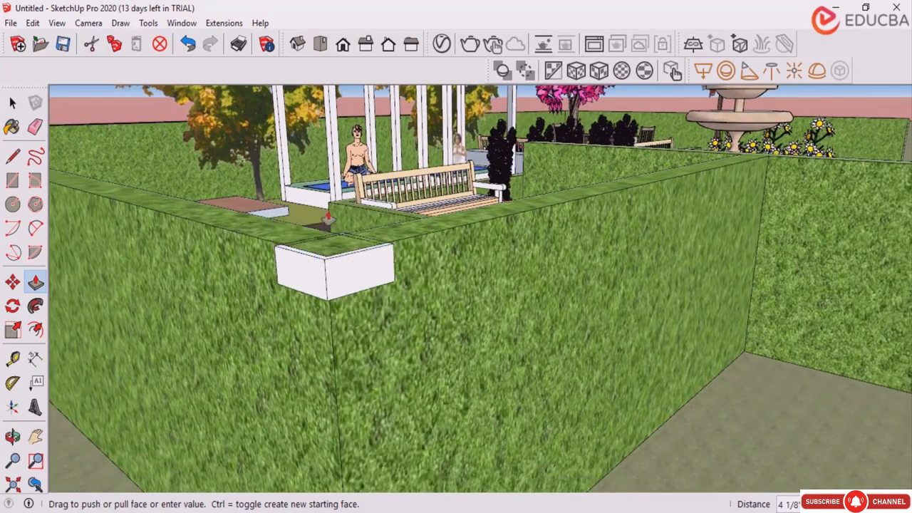
{"action": "scroll", "coordinate": [350, 407], "scroll_direction": "down", "scroll_amount": 2}
{"action": "middle_click_drag", "start_coordinate": [350, 407], "coordinate": [382, 358]}
{"action": "scroll", "coordinate": [384, 357], "scroll_direction": "down", "scroll_amount": 1}
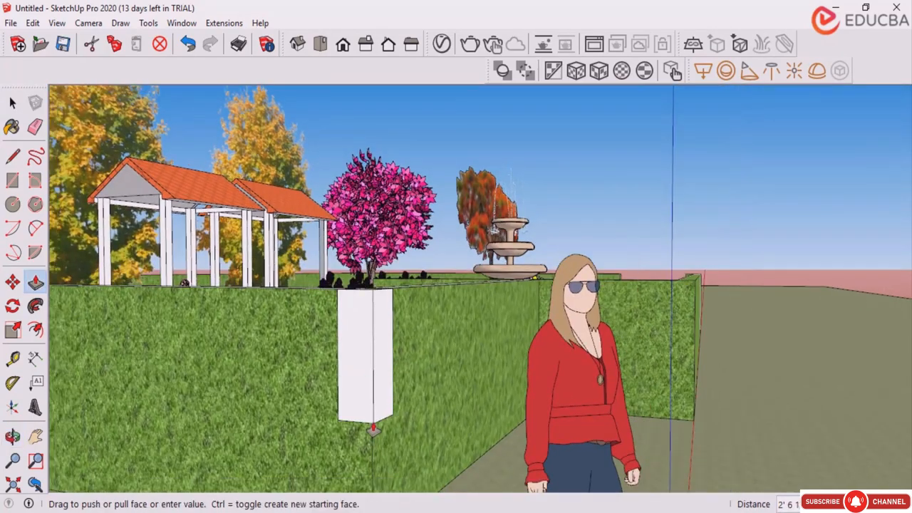
{"action": "scroll", "coordinate": [372, 427], "scroll_direction": "down", "scroll_amount": 4}
{"action": "left_click", "coordinate": [369, 443]}
{"action": "key", "text": "space"}
{"action": "middle_click_drag", "start_coordinate": [306, 371], "coordinate": [218, 362]}
{"action": "scroll", "coordinate": [311, 411], "scroll_direction": "down", "scroll_amount": 3}
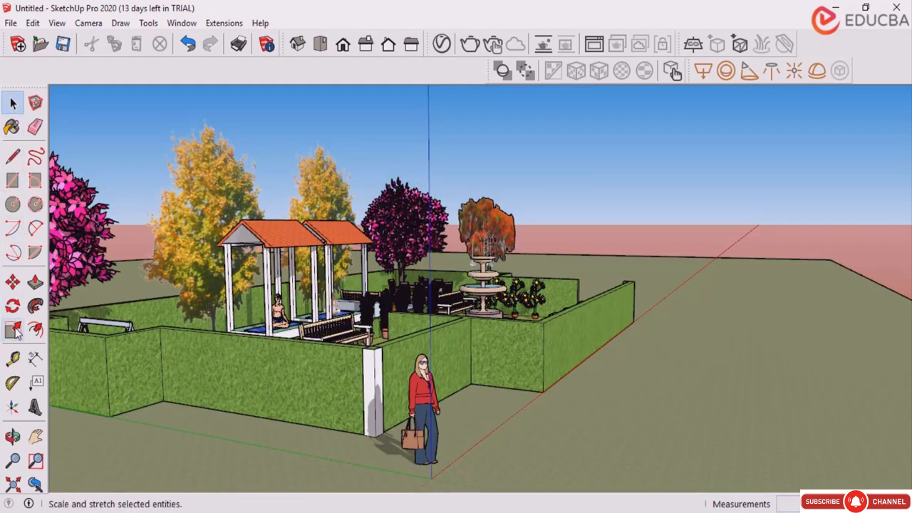
Copy the L-shaped top face of the corner post about 18' to the next outward hedge corner, beside the swing frame.
{"action": "middle_click_drag", "start_coordinate": [307, 413], "coordinate": [346, 423]}
{"action": "scroll", "coordinate": [348, 422], "scroll_direction": "up", "scroll_amount": 5}
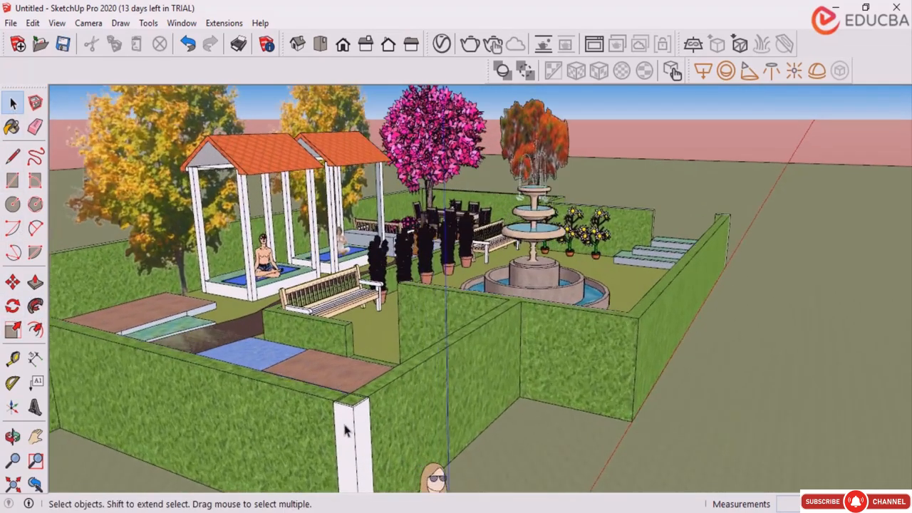
{"action": "scroll", "coordinate": [350, 417], "scroll_direction": "up", "scroll_amount": 6}
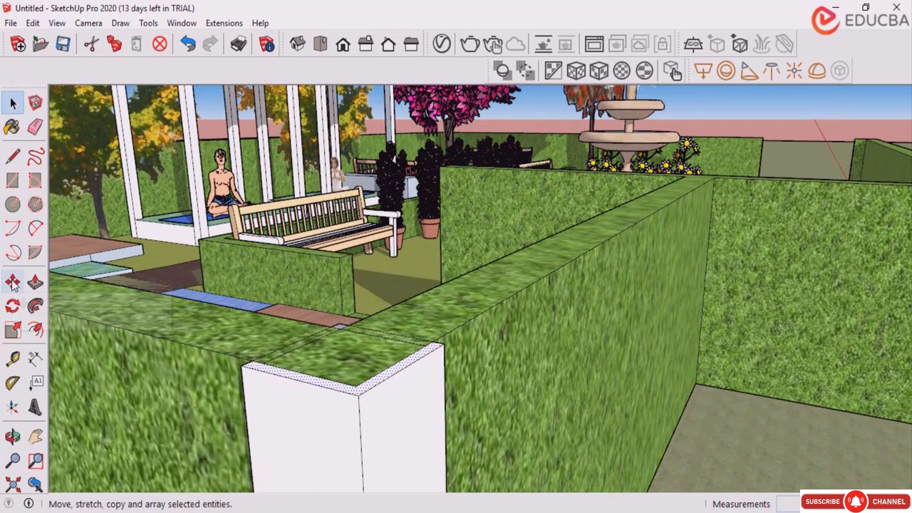
{"action": "left_click", "coordinate": [12, 283]}
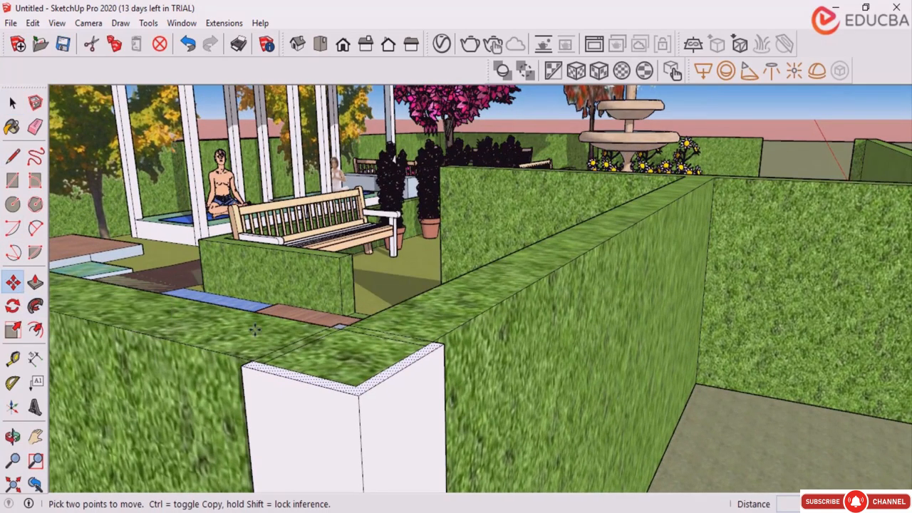
{"action": "left_click", "coordinate": [355, 386]}
{"action": "key", "text": "ctrl"}
{"action": "scroll", "coordinate": [568, 294], "scroll_direction": "down", "scroll_amount": 4}
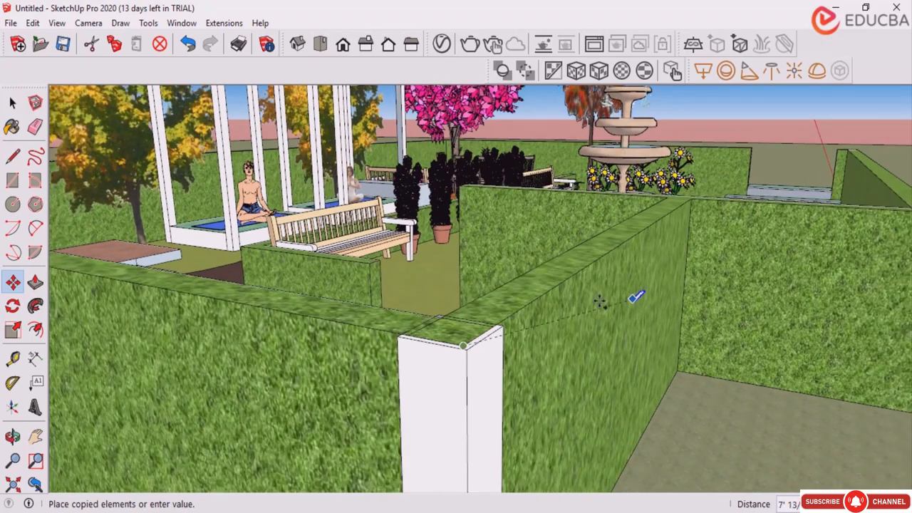
{"action": "scroll", "coordinate": [574, 328], "scroll_direction": "down", "scroll_amount": 3}
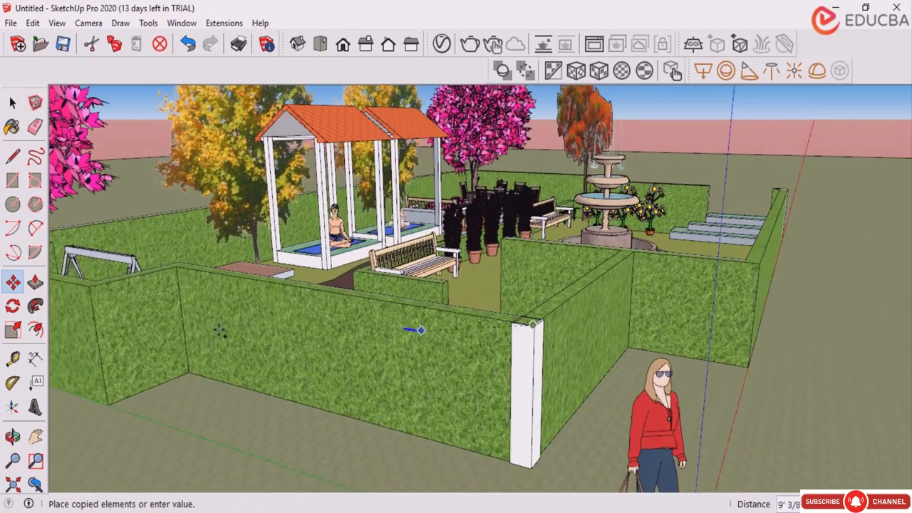
{"action": "scroll", "coordinate": [97, 280], "scroll_direction": "up", "scroll_amount": 3}
{"action": "scroll", "coordinate": [96, 279], "scroll_direction": "up", "scroll_amount": 5}
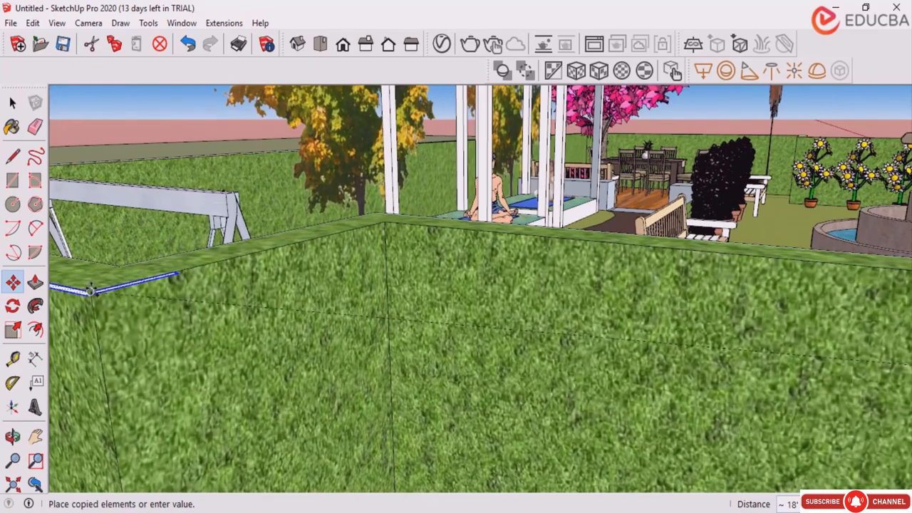
{"action": "middle_click_drag", "start_coordinate": [92, 299], "coordinate": [114, 345]}
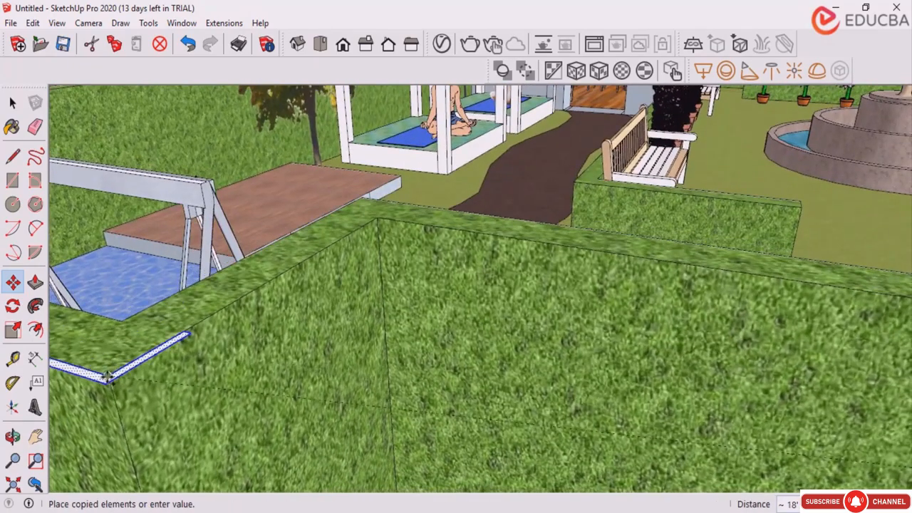
{"action": "left_click", "coordinate": [111, 380]}
{"action": "scroll", "coordinate": [458, 167], "scroll_direction": "down", "scroll_amount": 5}
{"action": "scroll", "coordinate": [372, 193], "scroll_direction": "up", "scroll_amount": 3}
{"action": "key", "text": "ctrl+t"}
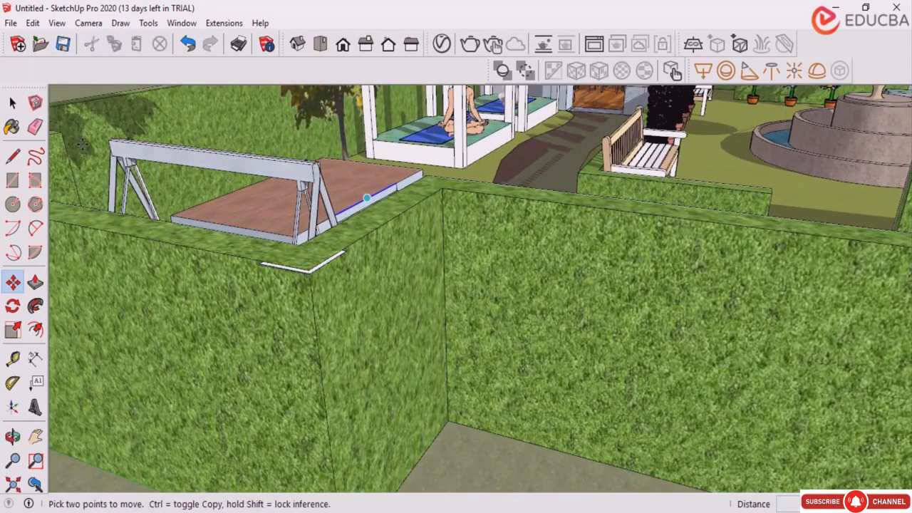
Push/Pull the copied L-shaped strip down to the ground to form a second post at that hedge corner.
{"action": "left_click", "coordinate": [15, 104]}
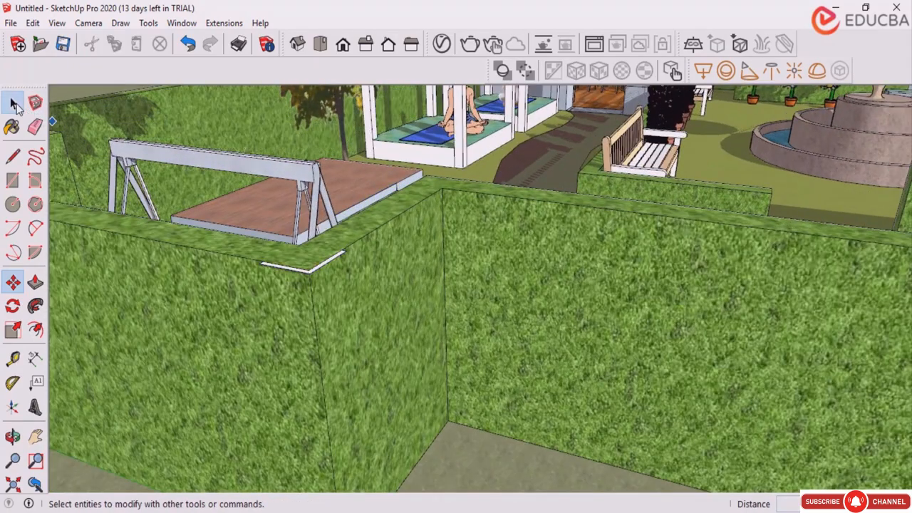
{"action": "left_click", "coordinate": [36, 283]}
{"action": "scroll", "coordinate": [320, 264], "scroll_direction": "up", "scroll_amount": 3}
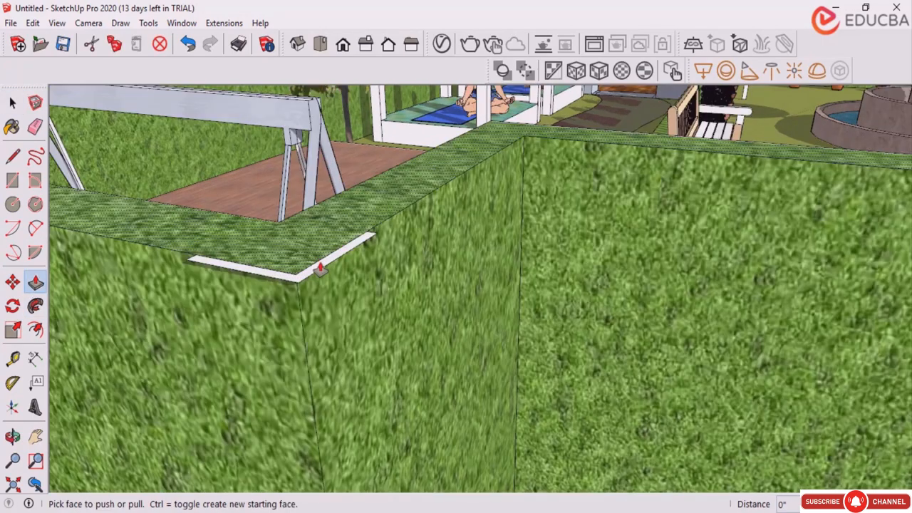
{"action": "left_click", "coordinate": [320, 264]}
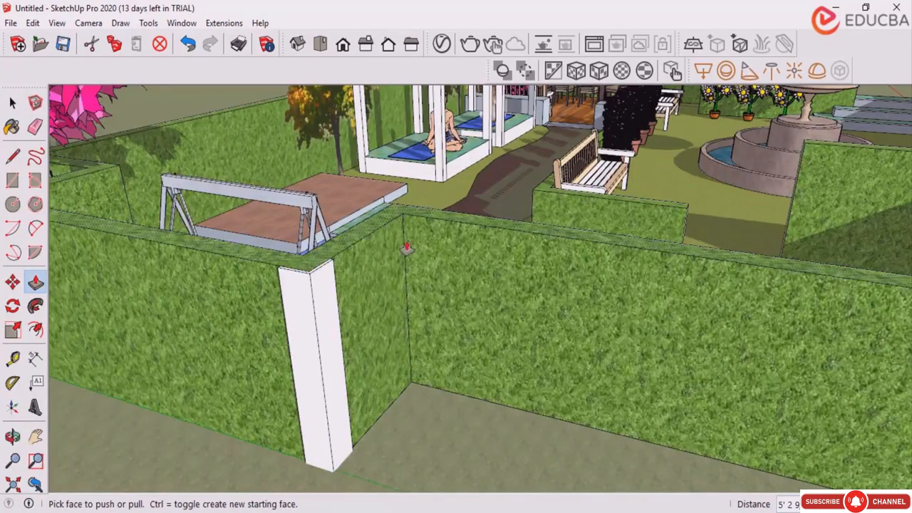
{"action": "scroll", "coordinate": [406, 248], "scroll_direction": "down", "scroll_amount": 5}
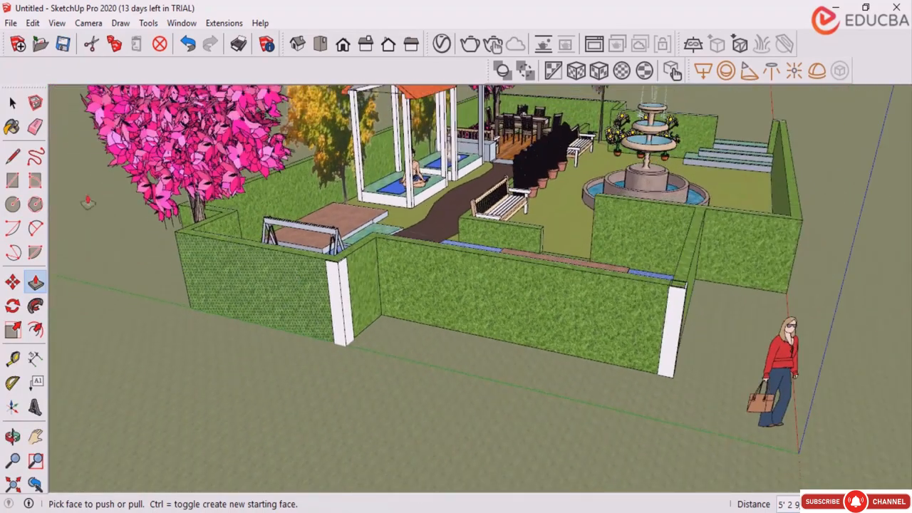
Copy the second post's L-shaped top face about 15' 9" along the green axis, past the hedge end by the pink tree.
{"action": "left_click", "coordinate": [12, 102]}
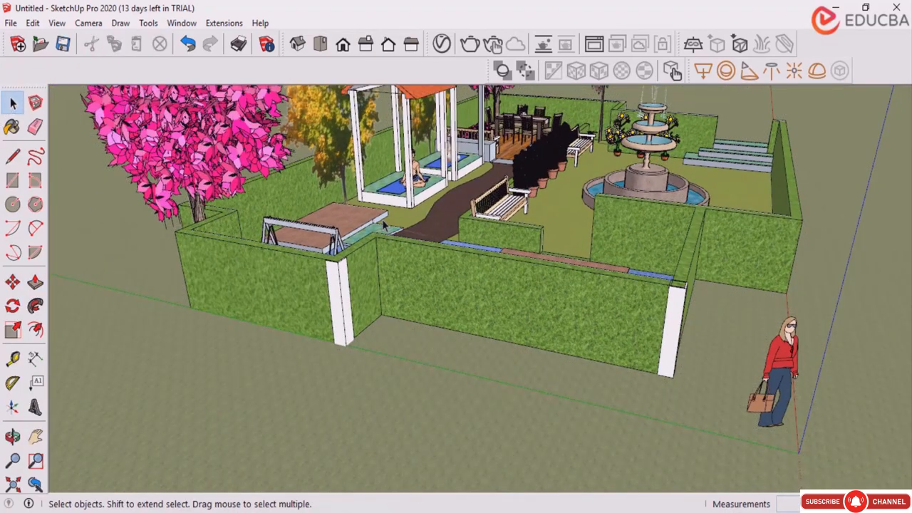
{"action": "middle_click_drag", "start_coordinate": [272, 280], "coordinate": [307, 278]}
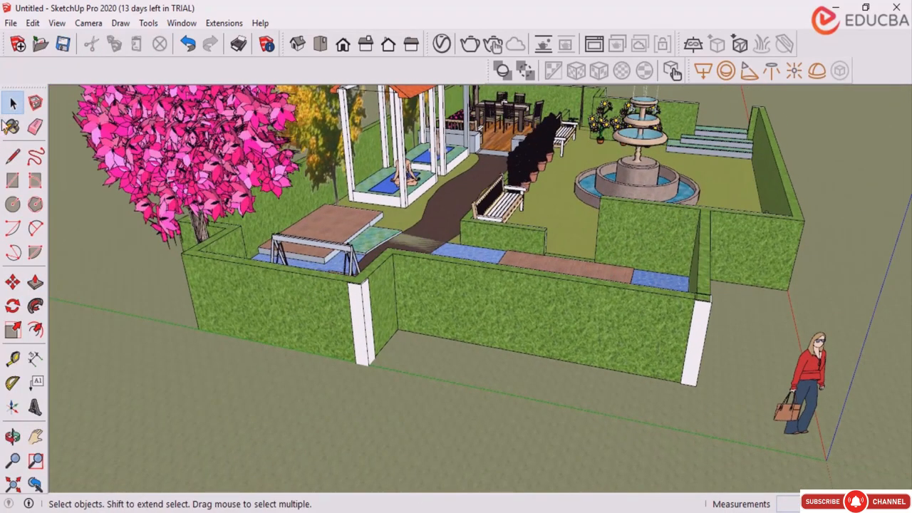
{"action": "left_click", "coordinate": [14, 102]}
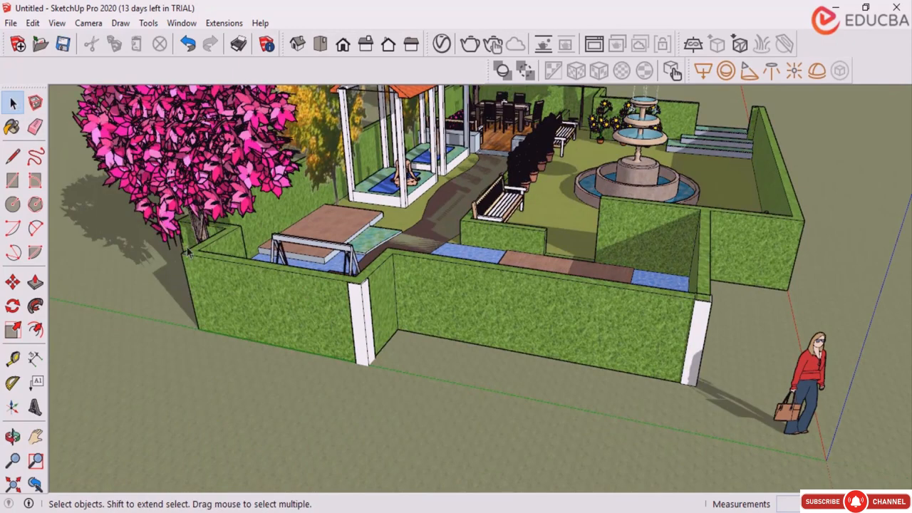
{"action": "scroll", "coordinate": [368, 283], "scroll_direction": "up", "scroll_amount": 5}
{"action": "left_click", "coordinate": [374, 271]}
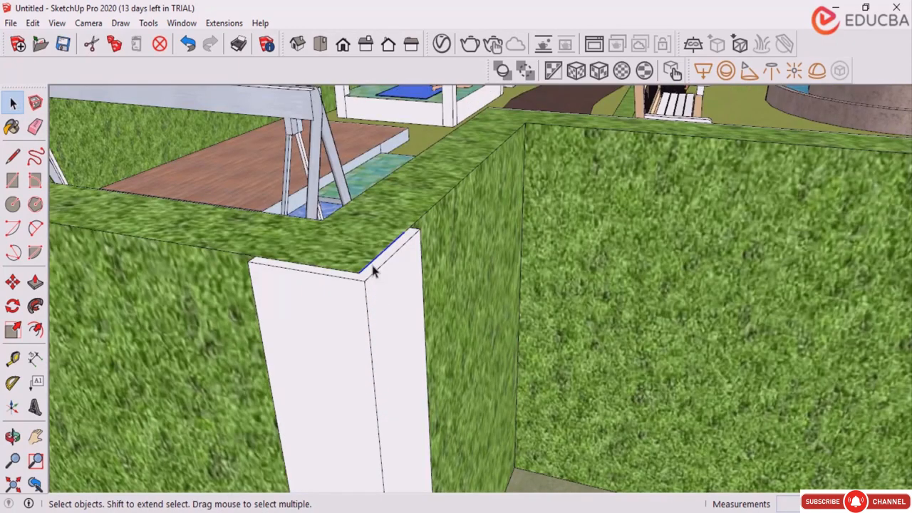
{"action": "scroll", "coordinate": [371, 270], "scroll_direction": "down", "scroll_amount": 4}
{"action": "left_click", "coordinate": [13, 282]}
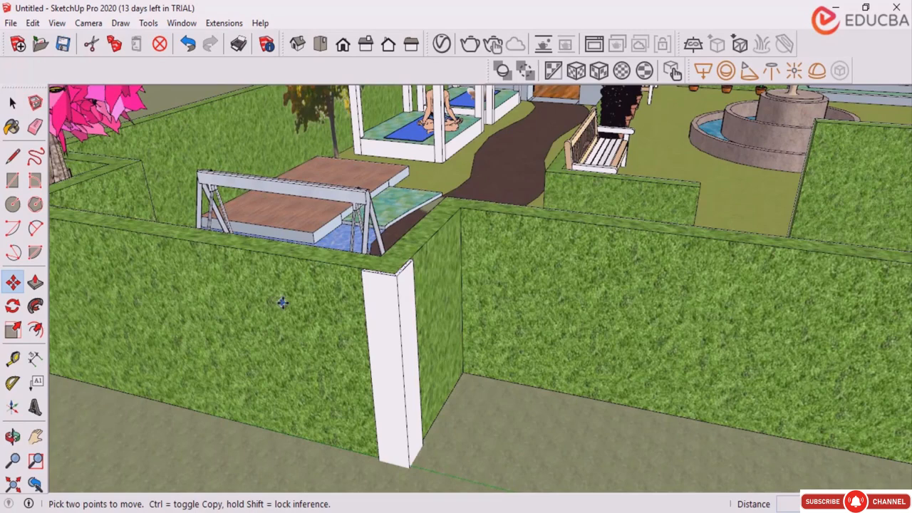
{"action": "left_click", "coordinate": [396, 275]}
{"action": "scroll", "coordinate": [617, 262], "scroll_direction": "down", "scroll_amount": 4}
{"action": "scroll", "coordinate": [264, 221], "scroll_direction": "up", "scroll_amount": 4}
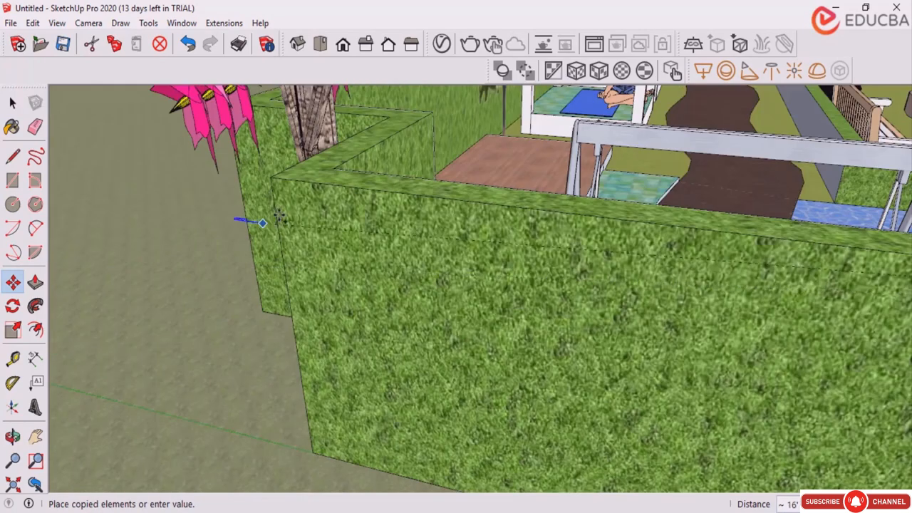
{"action": "scroll", "coordinate": [144, 265], "scroll_direction": "down", "scroll_amount": 3}
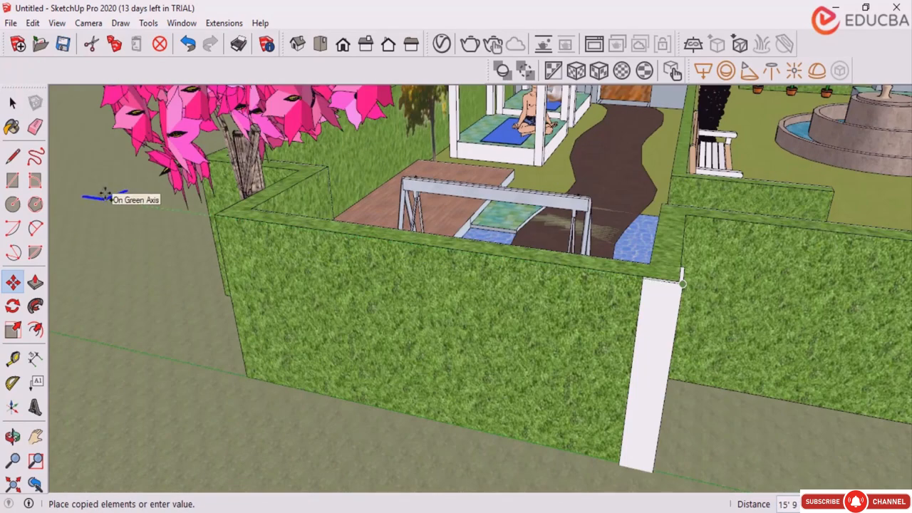
{"action": "left_click", "coordinate": [106, 195]}
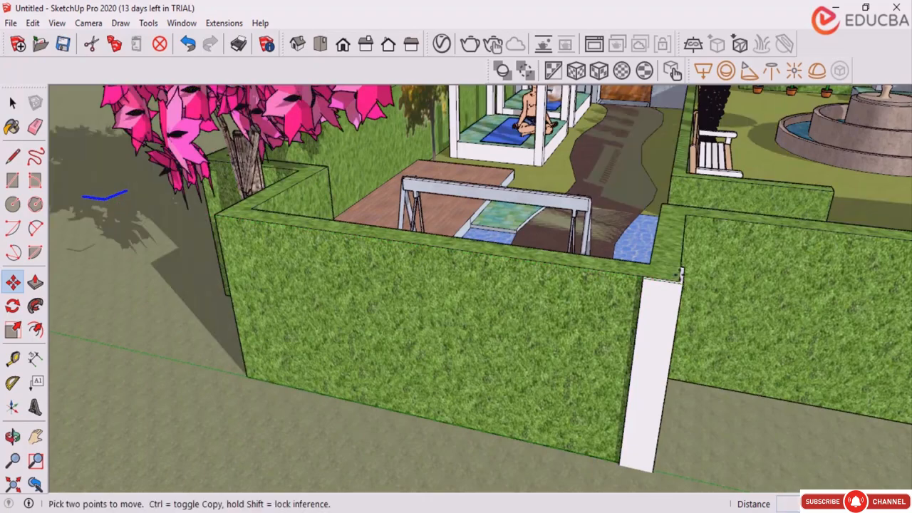
{"action": "scroll", "coordinate": [775, 321], "scroll_direction": "down", "scroll_amount": 3}
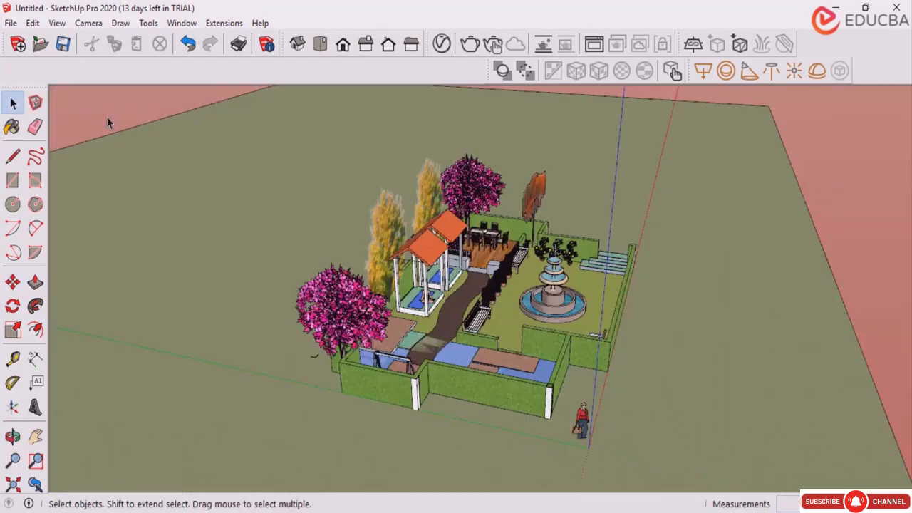
Rotate the copied L-shaped strip a quarter turn in the horizontal plane to suit the opposite-facing hedge corner.
{"action": "scroll", "coordinate": [311, 364], "scroll_direction": "up", "scroll_amount": 8}
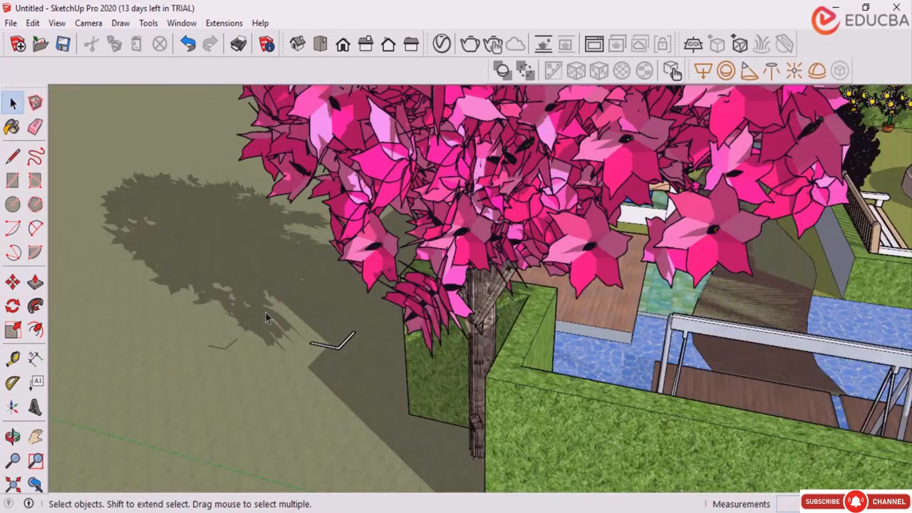
{"action": "scroll", "coordinate": [361, 362], "scroll_direction": "up", "scroll_amount": 2}
{"action": "key", "text": "q"}
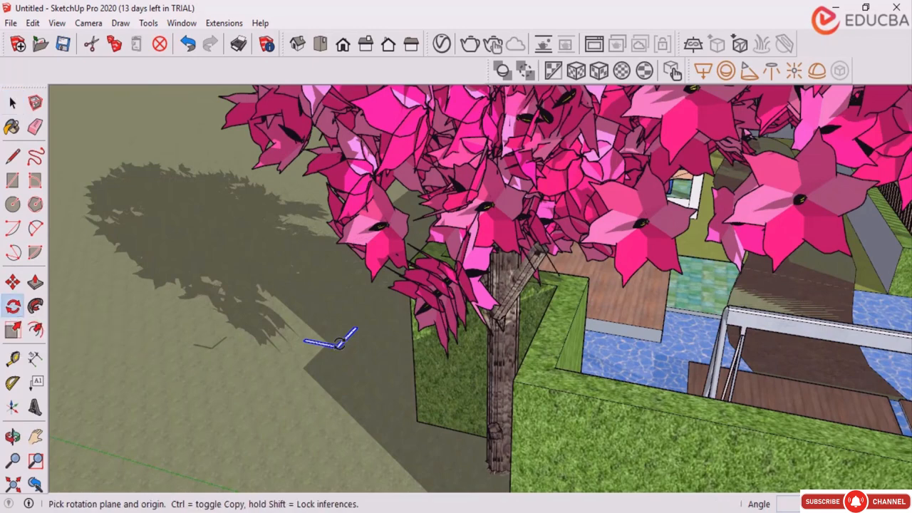
{"action": "scroll", "coordinate": [333, 346], "scroll_direction": "up", "scroll_amount": 5}
{"action": "left_click", "coordinate": [204, 391]}
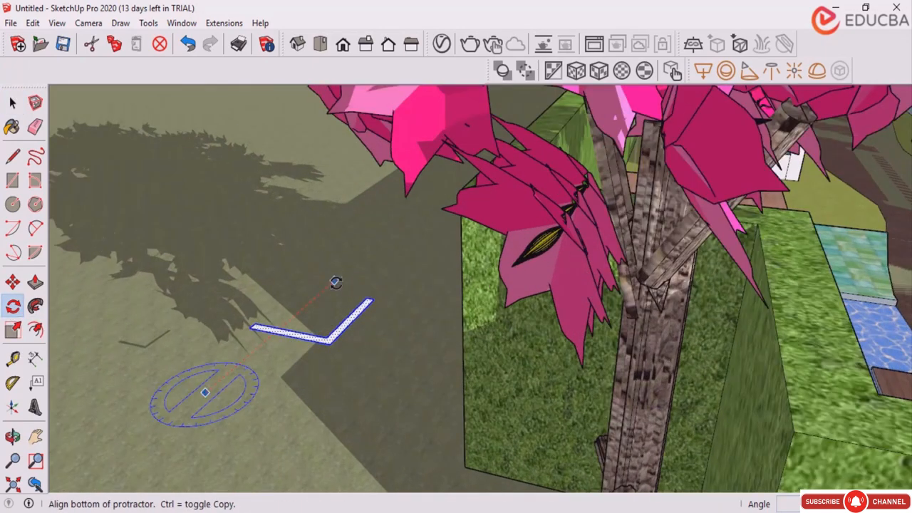
{"action": "left_click", "coordinate": [336, 281]}
{"action": "scroll", "coordinate": [338, 282], "scroll_direction": "down", "scroll_amount": 2}
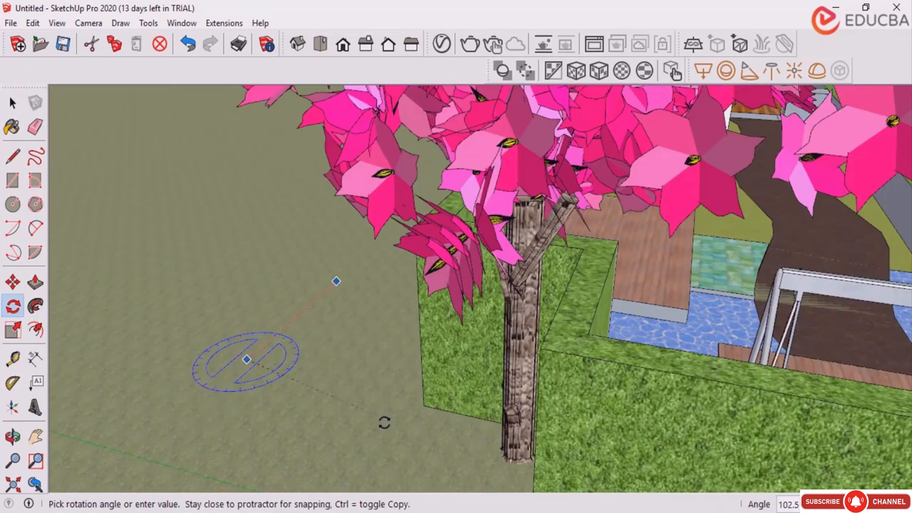
{"action": "left_click", "coordinate": [401, 390]}
{"action": "scroll", "coordinate": [309, 273], "scroll_direction": "down", "scroll_amount": 5}
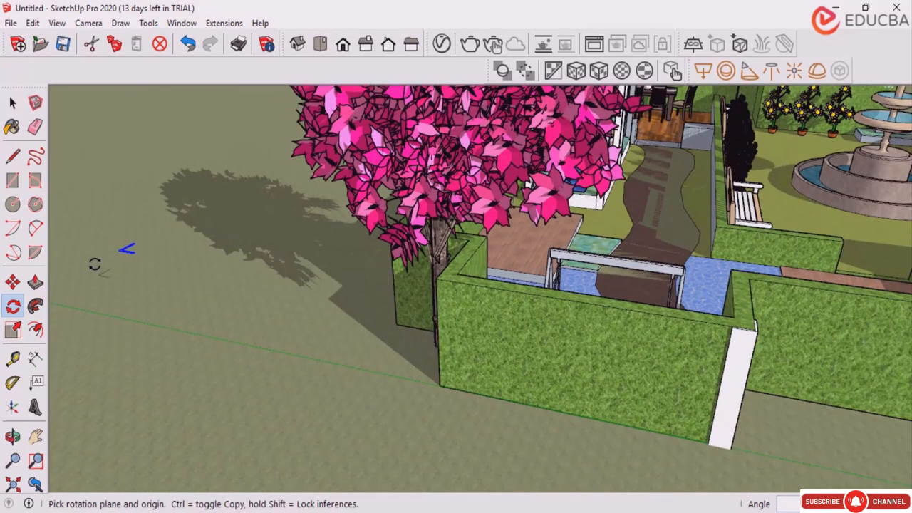
{"action": "scroll", "coordinate": [93, 257], "scroll_direction": "up", "scroll_amount": 1}
{"action": "scroll", "coordinate": [94, 257], "scroll_direction": "up", "scroll_amount": 4}
{"action": "key", "text": "space"}
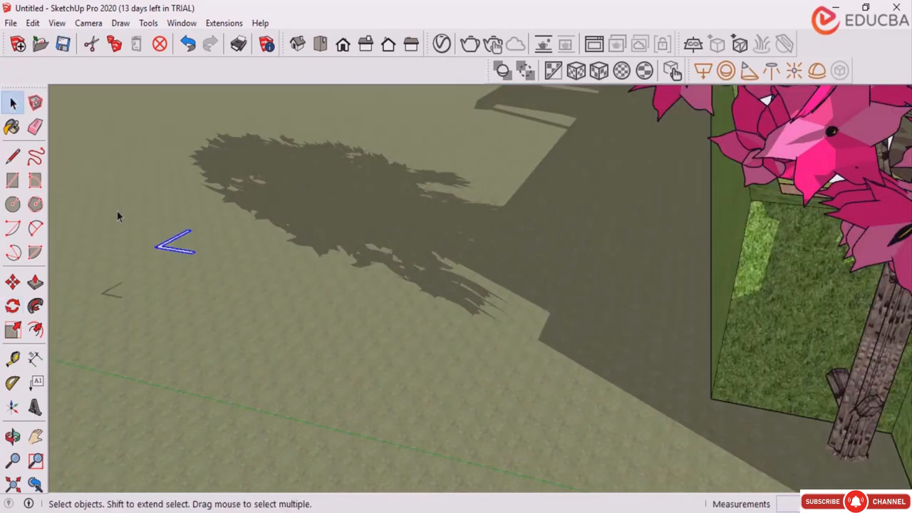
{"action": "left_click", "coordinate": [13, 284]}
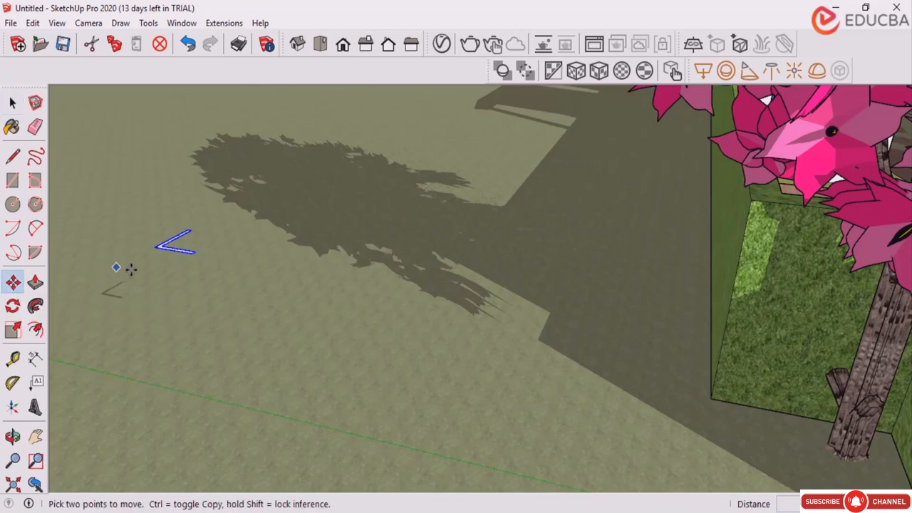
{"action": "scroll", "coordinate": [131, 269], "scroll_direction": "up", "scroll_amount": 3}
{"action": "scroll", "coordinate": [197, 287], "scroll_direction": "down", "scroll_amount": 3}
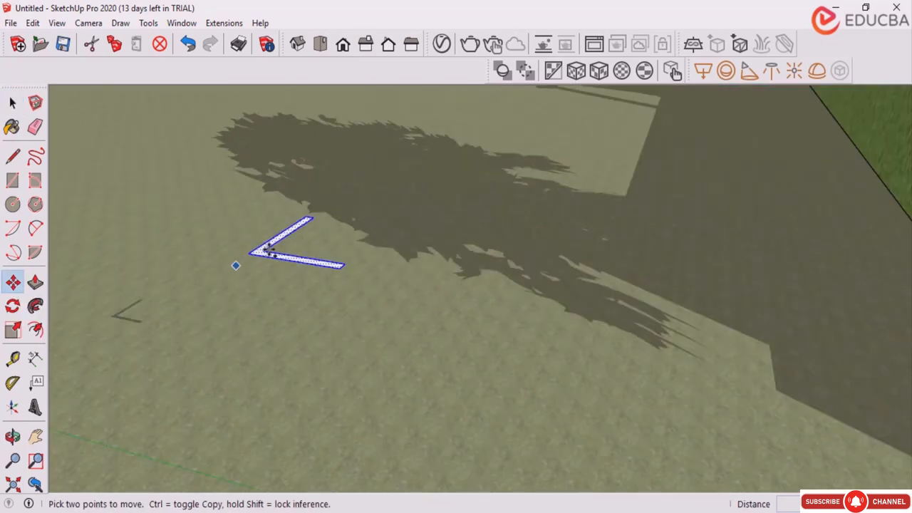
{"action": "scroll", "coordinate": [265, 251], "scroll_direction": "up", "scroll_amount": 5}
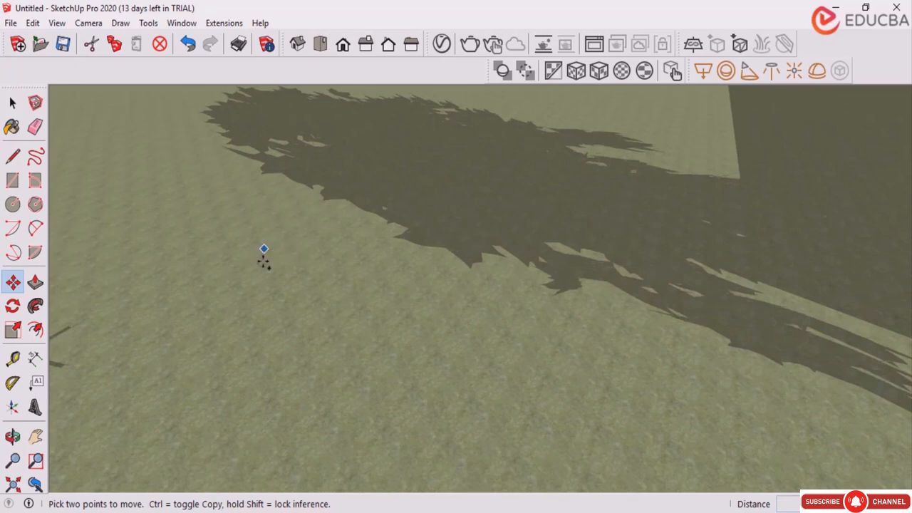
{"action": "scroll", "coordinate": [163, 244], "scroll_direction": "down", "scroll_amount": 6}
{"action": "key", "text": "space"}
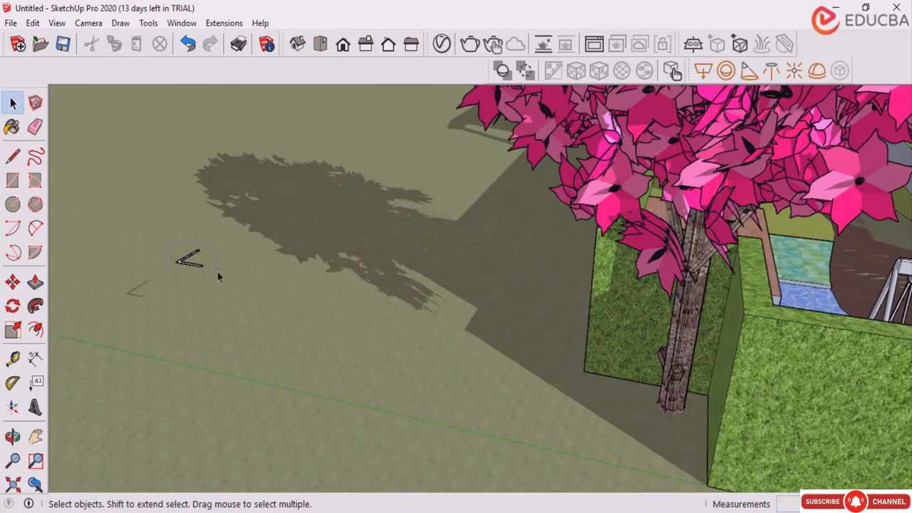
Move the rotated L-shaped strip about 14' onto the top outer corner of the hedge beside the pink tree.
{"action": "left_click_drag", "start_coordinate": [168, 242], "coordinate": [218, 272]}
{"action": "key", "text": "m"}
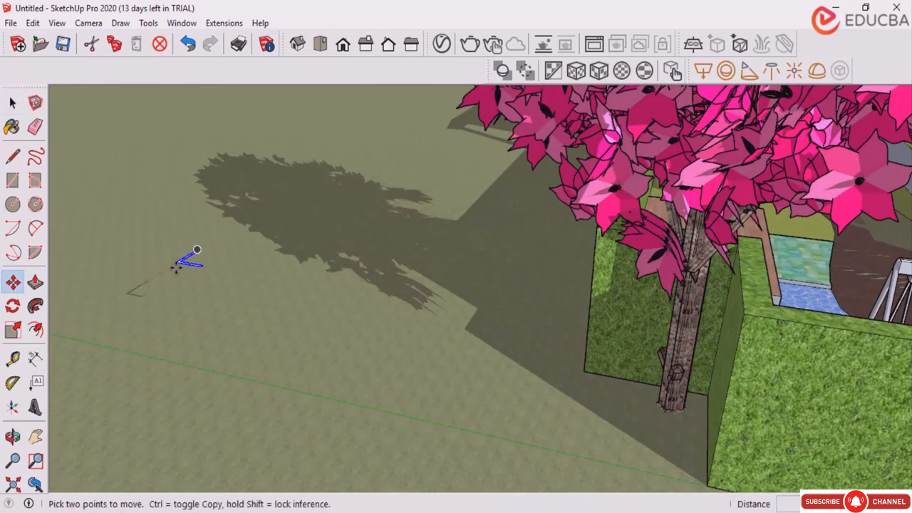
{"action": "scroll", "coordinate": [177, 266], "scroll_direction": "up", "scroll_amount": 4}
{"action": "scroll", "coordinate": [185, 245], "scroll_direction": "down", "scroll_amount": 3}
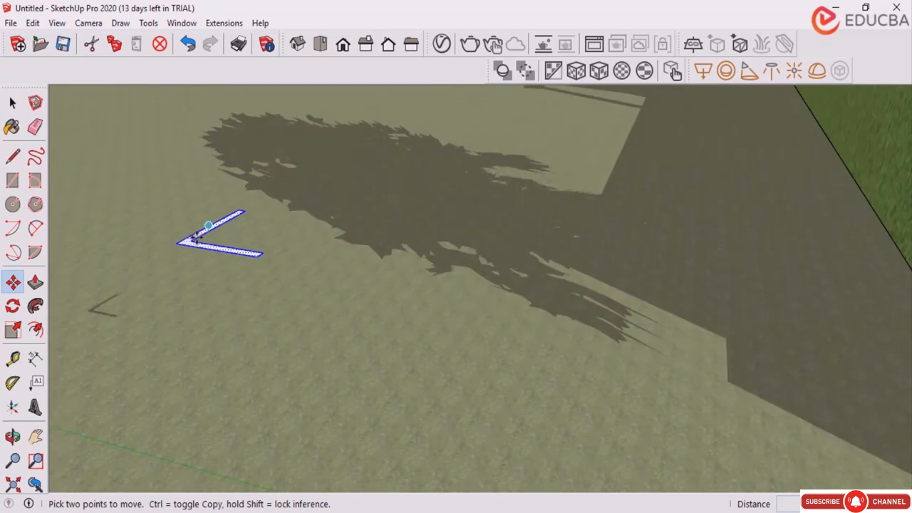
{"action": "scroll", "coordinate": [185, 242], "scroll_direction": "up", "scroll_amount": 1}
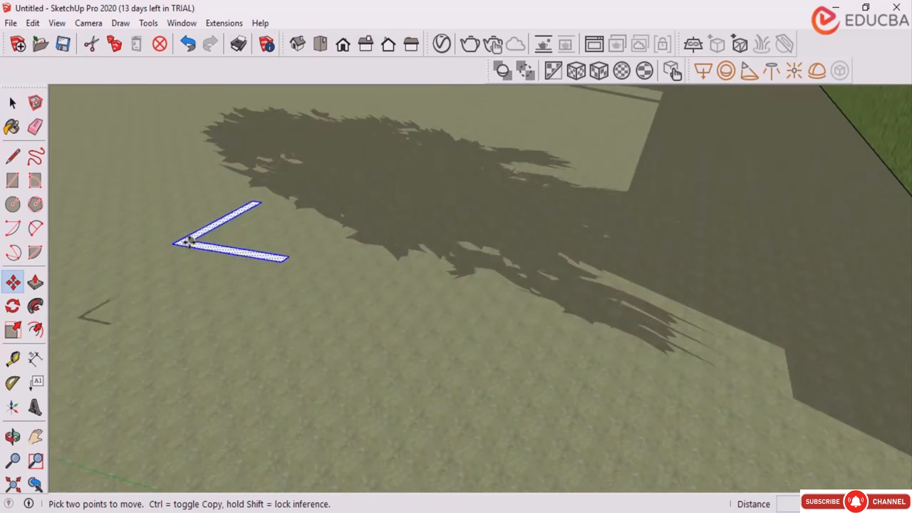
{"action": "left_click", "coordinate": [119, 233]}
{"action": "left_click", "coordinate": [191, 242]}
{"action": "scroll", "coordinate": [171, 256], "scroll_direction": "down", "scroll_amount": 5}
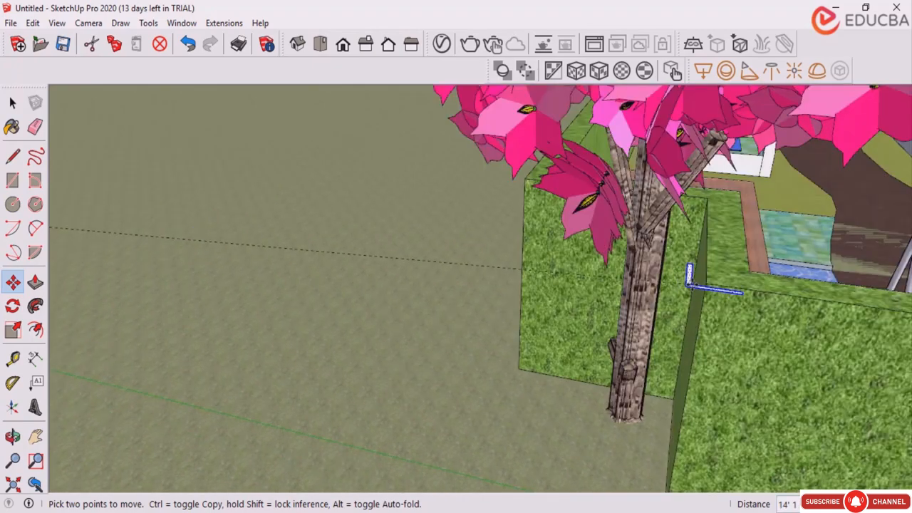
{"action": "scroll", "coordinate": [714, 283], "scroll_direction": "up", "scroll_amount": 3}
{"action": "left_click", "coordinate": [715, 283]}
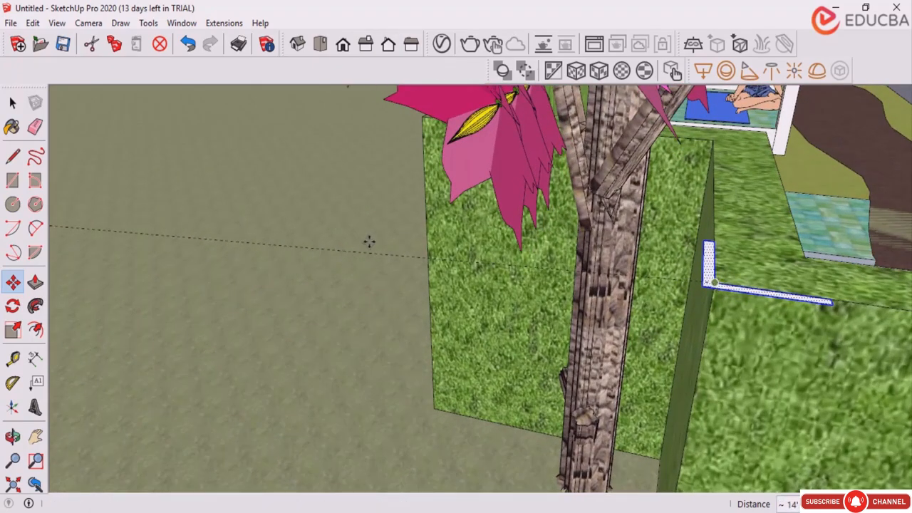
{"action": "scroll", "coordinate": [358, 236], "scroll_direction": "down", "scroll_amount": 4}
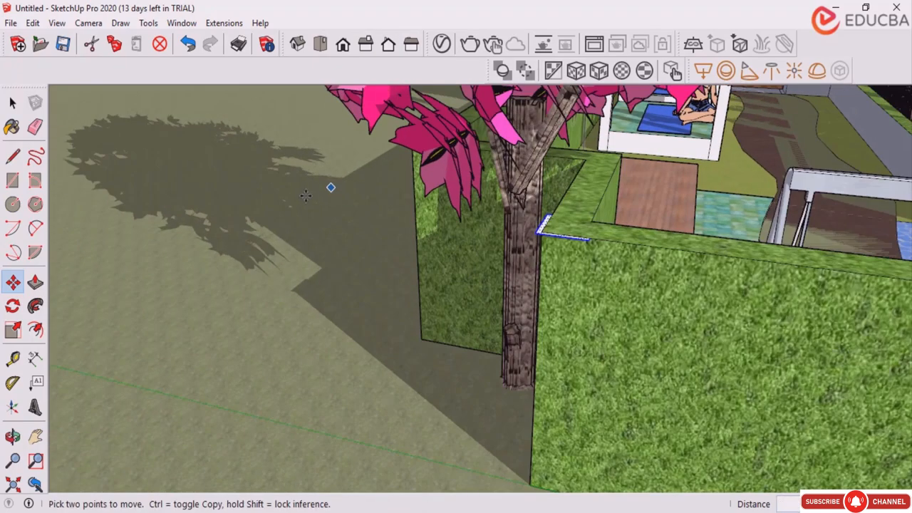
{"action": "scroll", "coordinate": [306, 195], "scroll_direction": "down", "scroll_amount": 4}
{"action": "middle_click_drag", "start_coordinate": [371, 292], "coordinate": [466, 333]}
{"action": "key", "text": "Escape"}
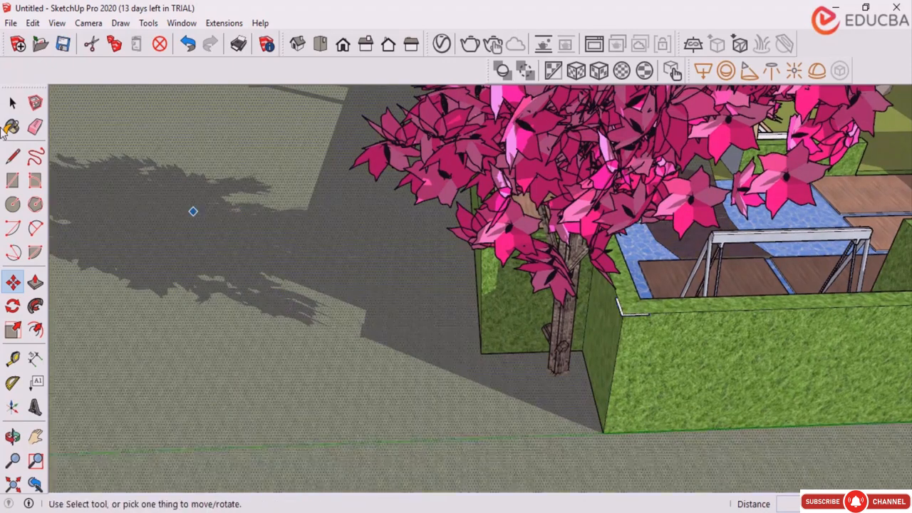
{"action": "left_click", "coordinate": [12, 103]}
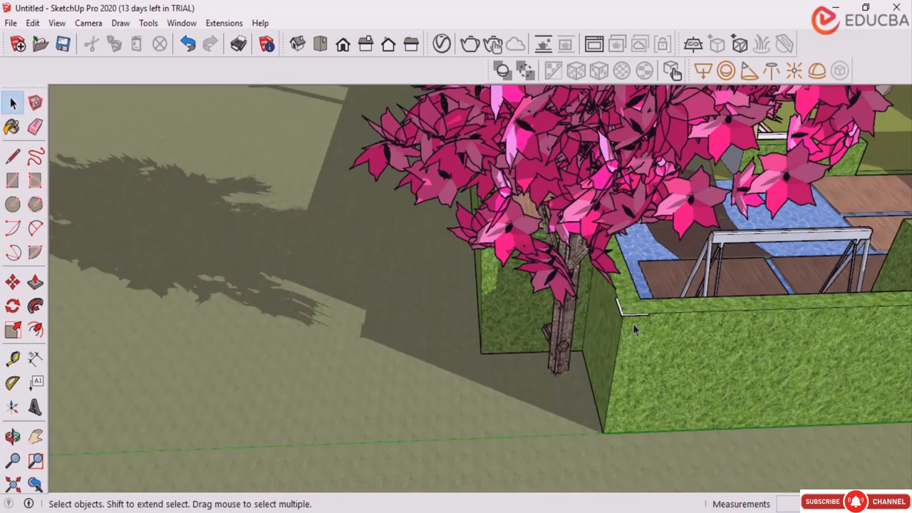
{"action": "scroll", "coordinate": [632, 324], "scroll_direction": "up", "scroll_amount": 1}
{"action": "left_click", "coordinate": [35, 282]}
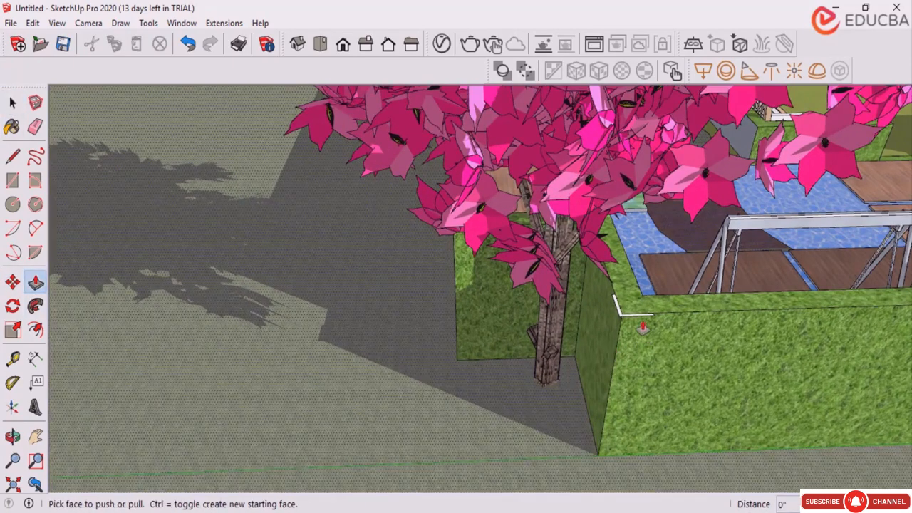
{"action": "scroll", "coordinate": [642, 328], "scroll_direction": "up", "scroll_amount": 5}
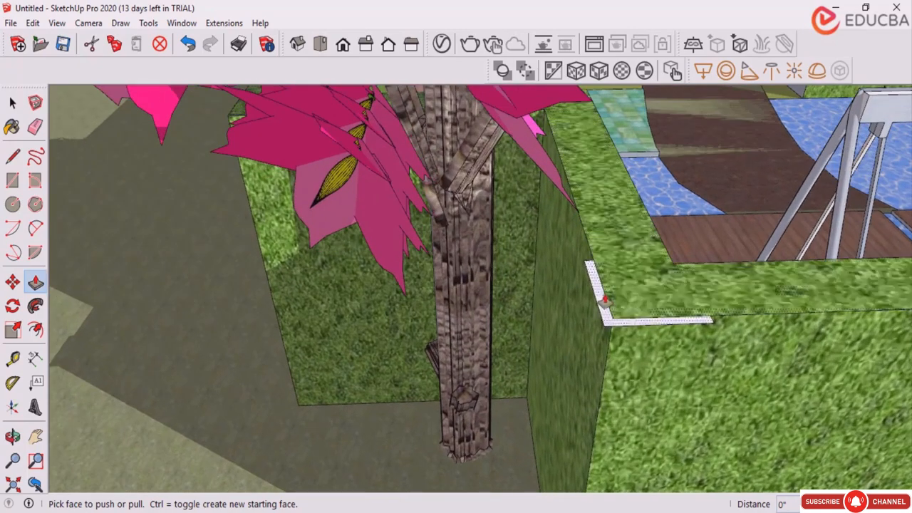
{"action": "left_click", "coordinate": [604, 300]}
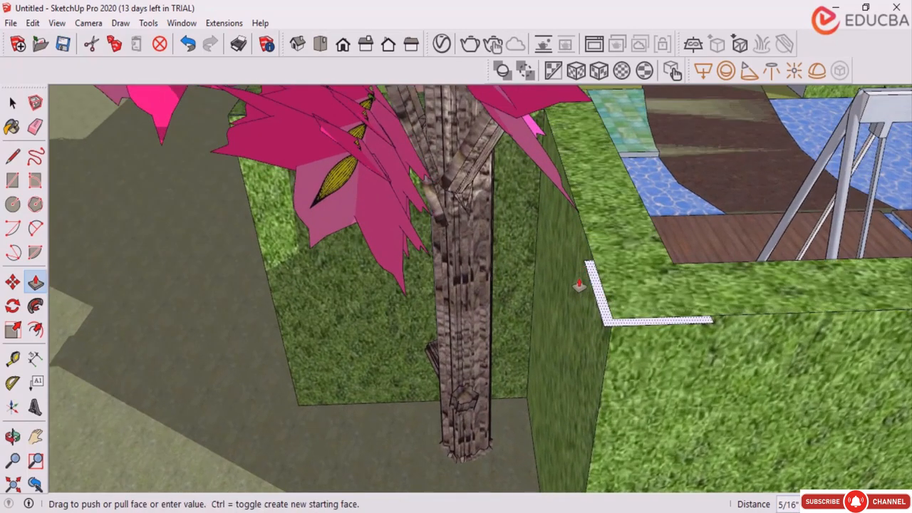
{"action": "left_click", "coordinate": [598, 228]}
{"action": "scroll", "coordinate": [587, 292], "scroll_direction": "down", "scroll_amount": 5}
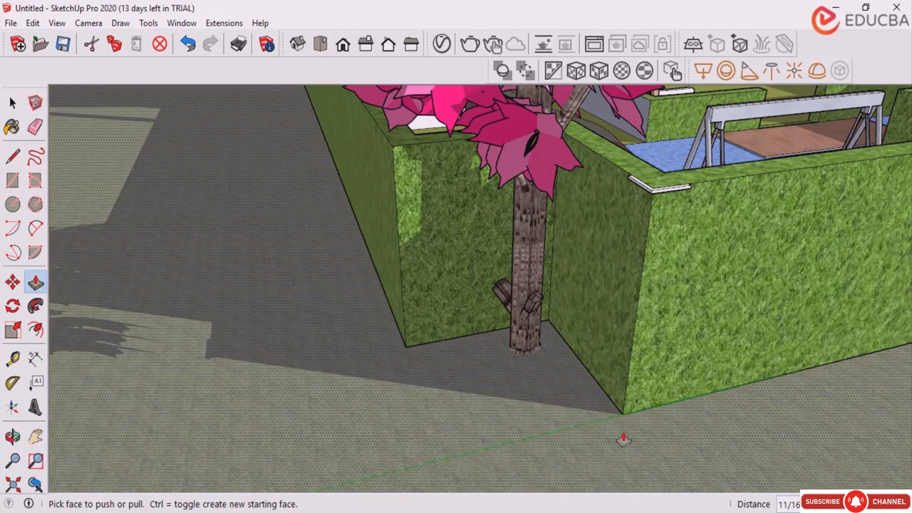
Push/Pull the L-shaped strip at the pink tree's hedge corner 5' down to the ground to form a post.
{"action": "scroll", "coordinate": [657, 205], "scroll_direction": "up", "scroll_amount": 4}
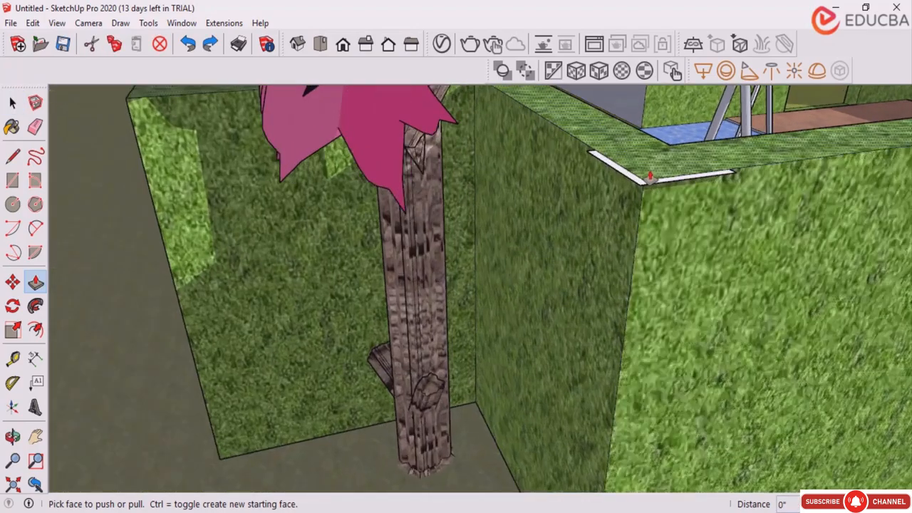
{"action": "scroll", "coordinate": [638, 190], "scroll_direction": "up", "scroll_amount": 1}
{"action": "left_click_drag", "start_coordinate": [637, 190], "coordinate": [641, 251]}
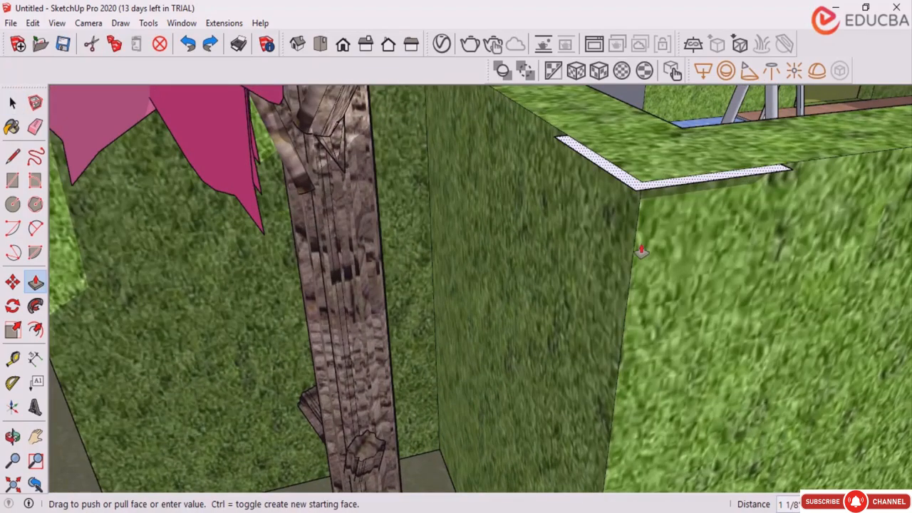
{"action": "scroll", "coordinate": [627, 218], "scroll_direction": "down", "scroll_amount": 5}
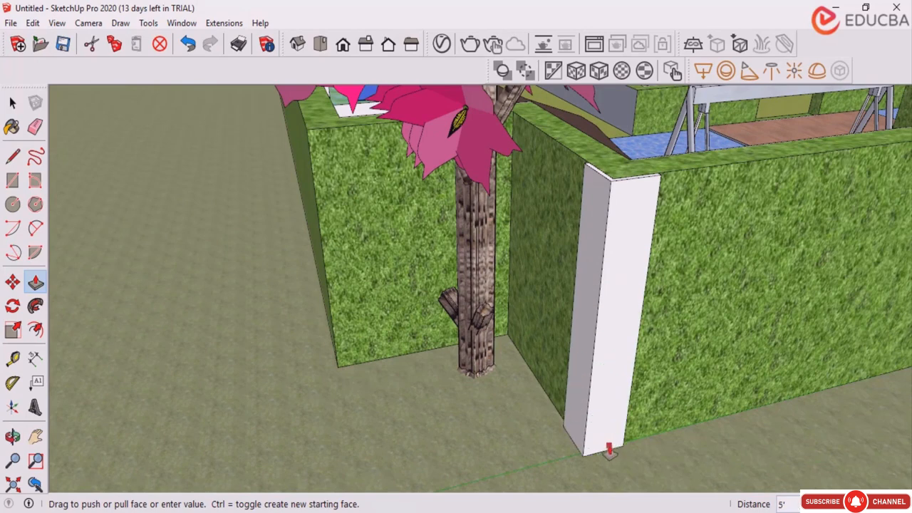
{"action": "left_click", "coordinate": [588, 445]}
{"action": "key", "text": "space"}
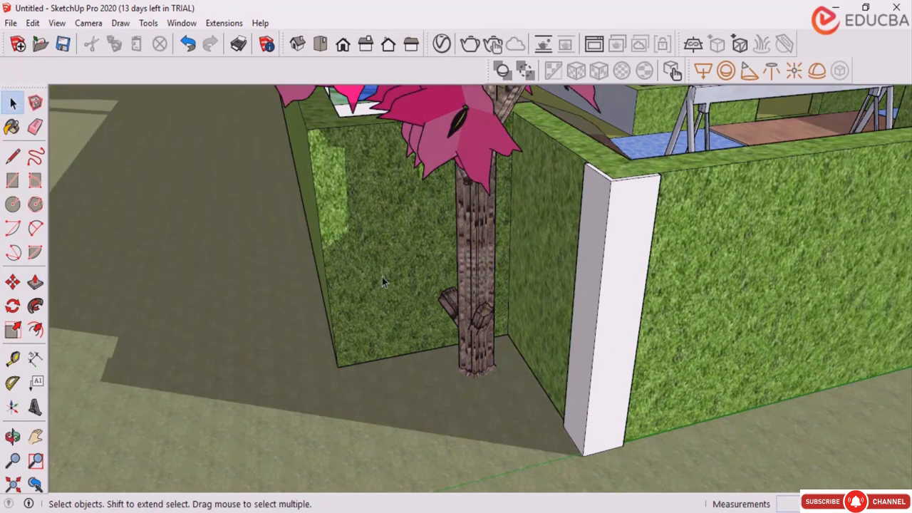
Copy the new post's L-shaped top face about 15' to the neighbouring hedge corner on the other side of the pink tree.
{"action": "middle_click_drag", "start_coordinate": [599, 195], "coordinate": [604, 204]}
{"action": "scroll", "coordinate": [604, 204], "scroll_direction": "up", "scroll_amount": 5}
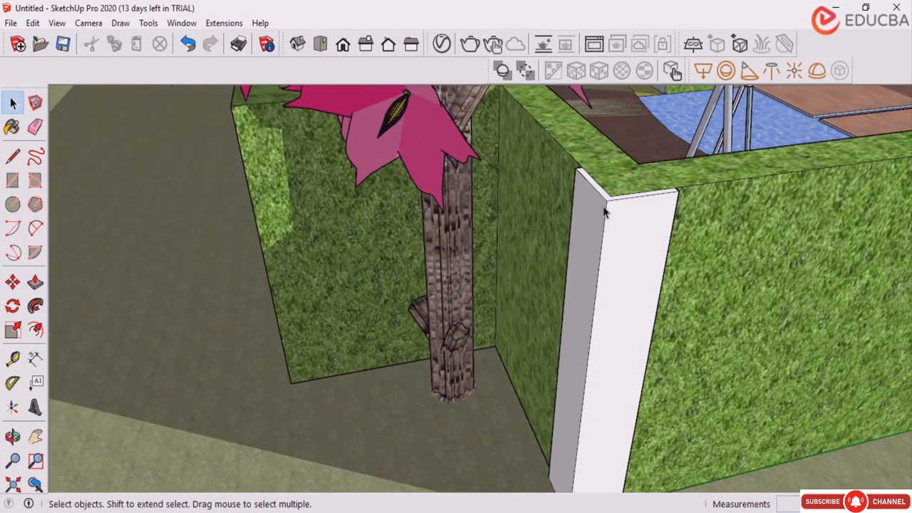
{"action": "left_click", "coordinate": [610, 195]}
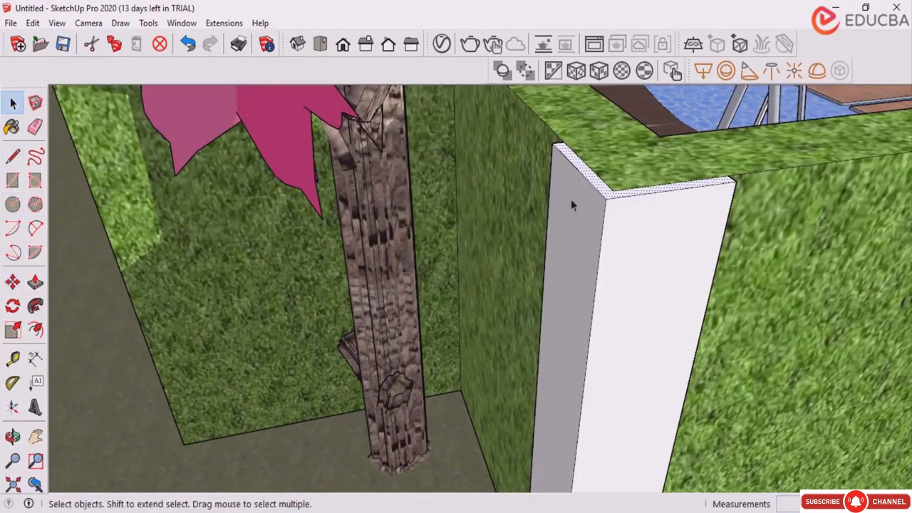
{"action": "left_click", "coordinate": [13, 282]}
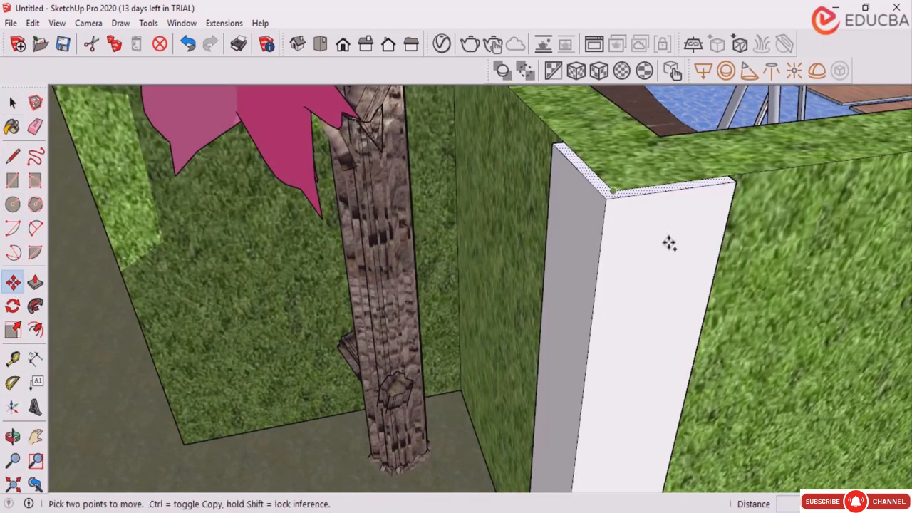
{"action": "key", "text": "ctrl"}
{"action": "left_click", "coordinate": [612, 191]}
{"action": "scroll", "coordinate": [252, 166], "scroll_direction": "up", "scroll_amount": 5}
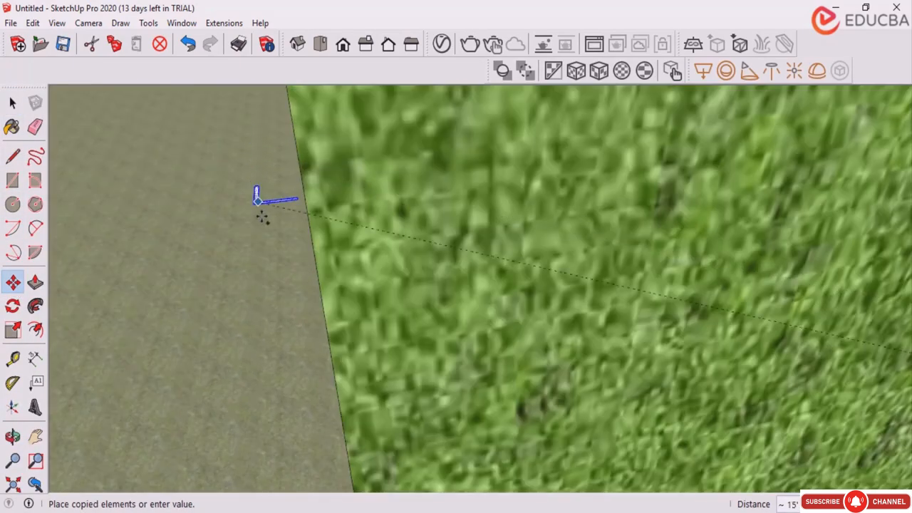
{"action": "scroll", "coordinate": [263, 218], "scroll_direction": "down", "scroll_amount": 5}
{"action": "middle_click_drag", "start_coordinate": [263, 218], "coordinate": [326, 180]}
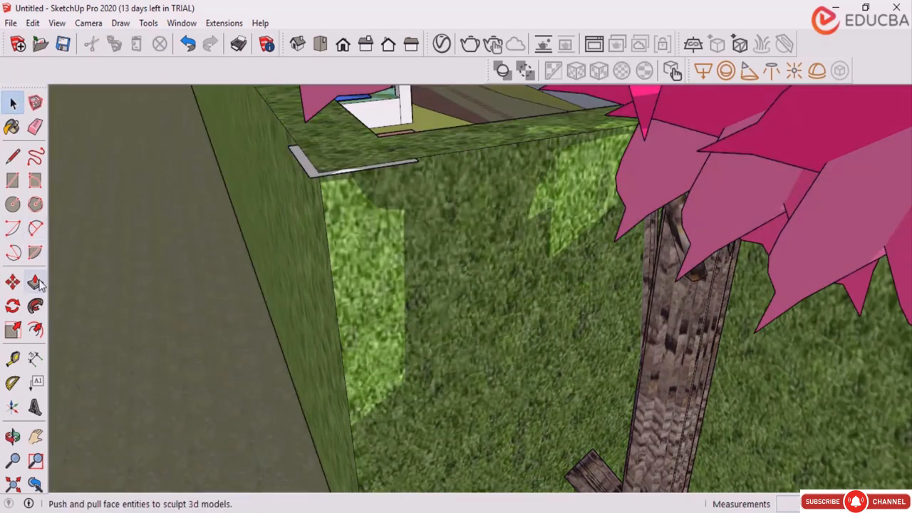
Push/Pull the copied L-shaped strip down to the ground to form a post at the start of the long hedge.
{"action": "left_click", "coordinate": [34, 282]}
{"action": "scroll", "coordinate": [306, 176], "scroll_direction": "up", "scroll_amount": 3}
{"action": "left_click", "coordinate": [306, 179]}
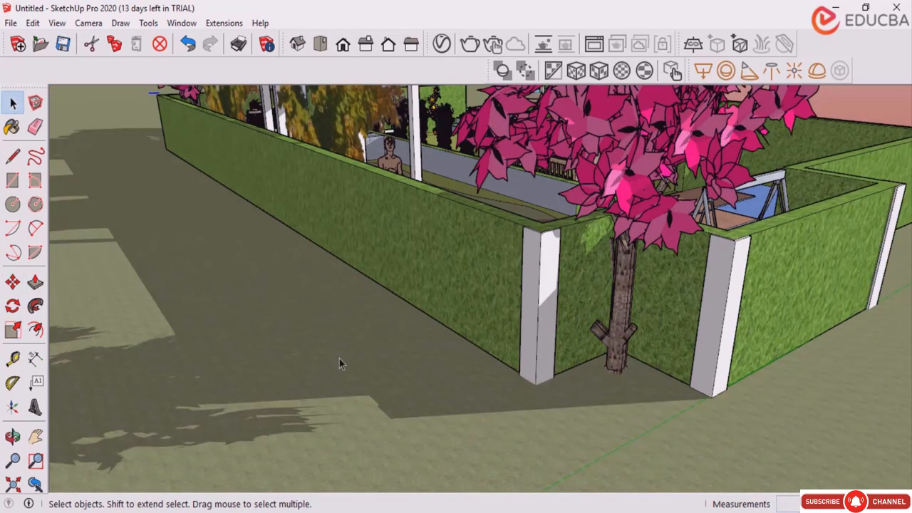
Rotate the L-shaped strip beside the far end of the long hedge 90° in the horizontal plane.
{"action": "middle_click_drag", "start_coordinate": [530, 267], "coordinate": [543, 268]}
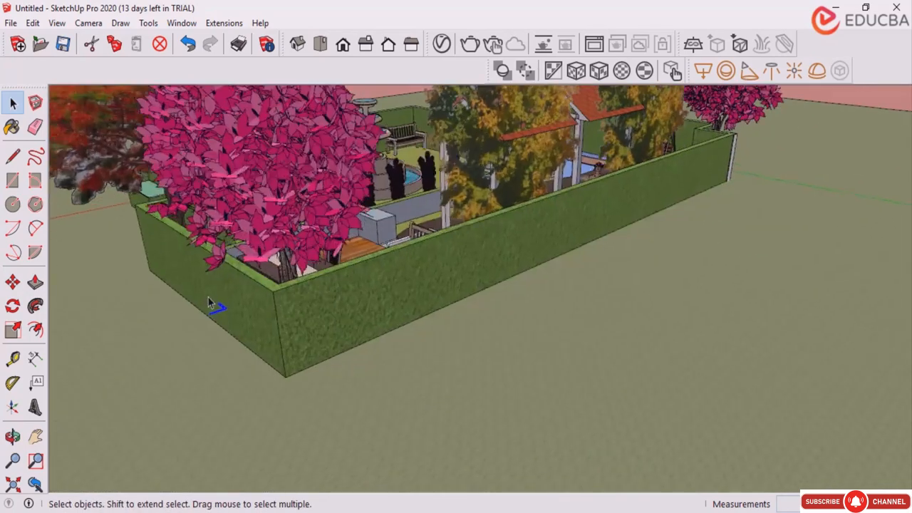
{"action": "middle_click_drag", "start_coordinate": [208, 297], "coordinate": [107, 335]}
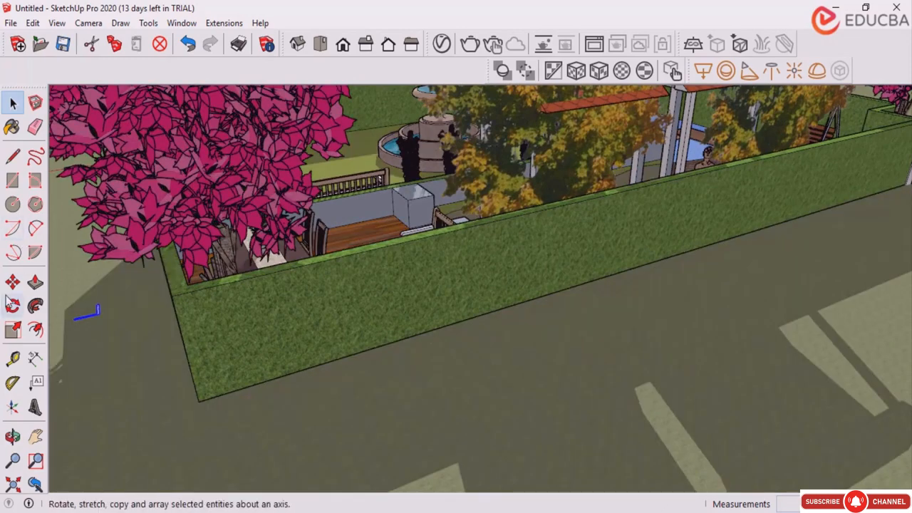
{"action": "left_click", "coordinate": [13, 283]}
{"action": "scroll", "coordinate": [106, 306], "scroll_direction": "up", "scroll_amount": 5}
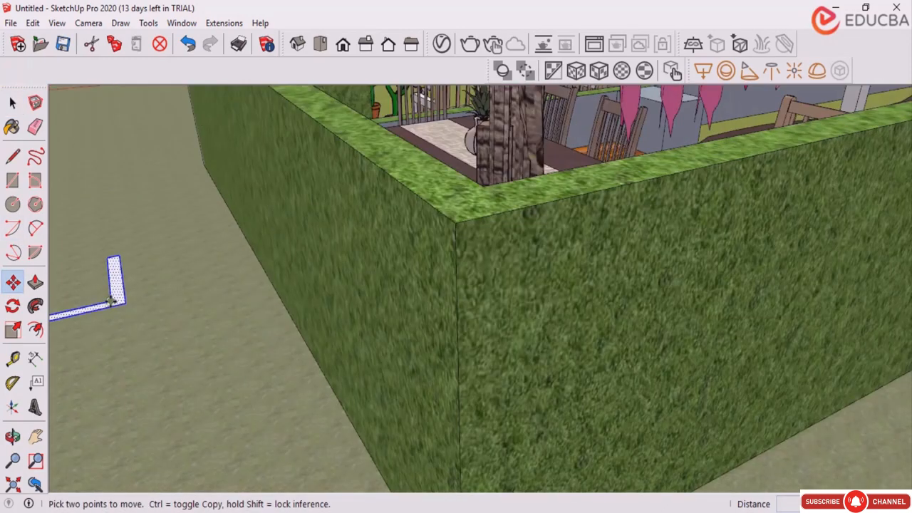
{"action": "key", "text": "space"}
{"action": "scroll", "coordinate": [214, 313], "scroll_direction": "down", "scroll_amount": 5}
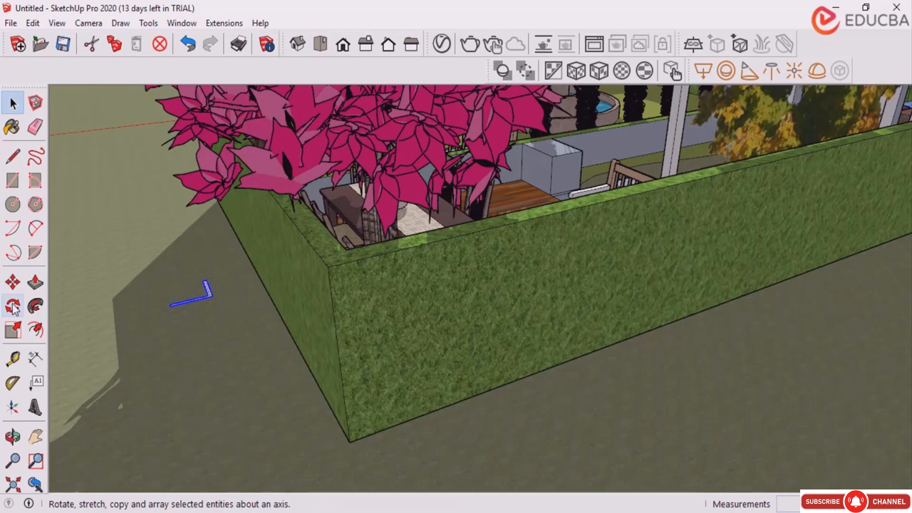
{"action": "left_click", "coordinate": [13, 306]}
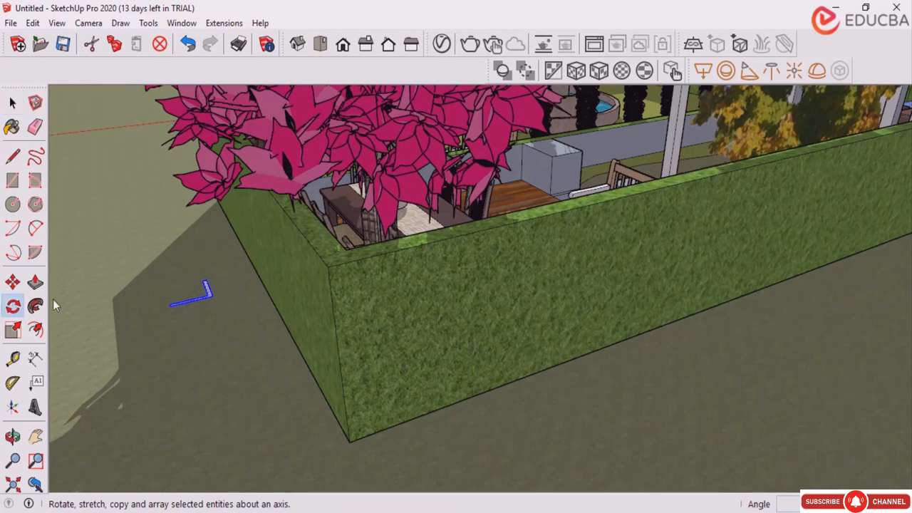
{"action": "scroll", "coordinate": [207, 296], "scroll_direction": "up", "scroll_amount": 2}
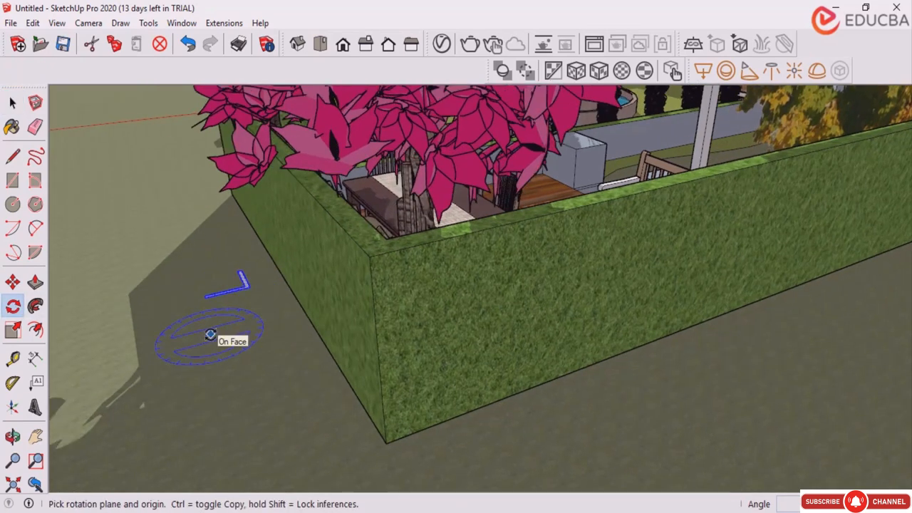
{"action": "left_click", "coordinate": [210, 334]}
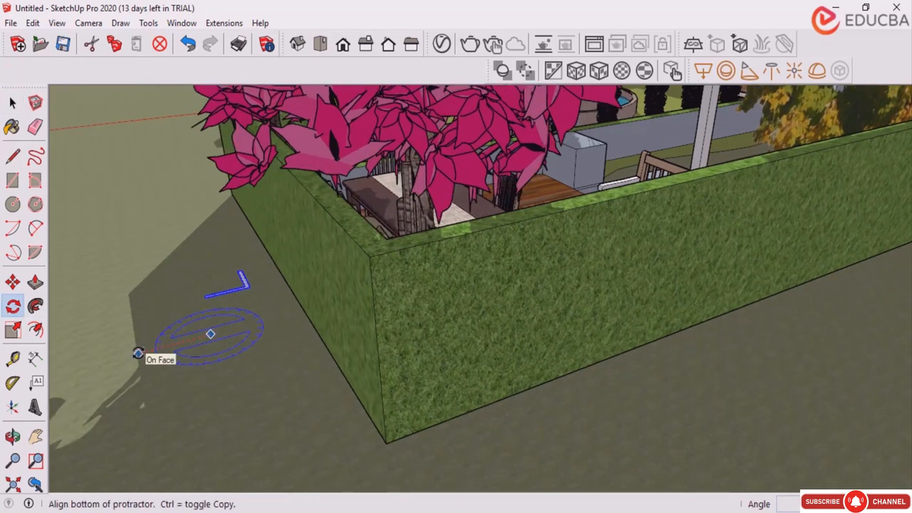
{"action": "left_click", "coordinate": [139, 353]}
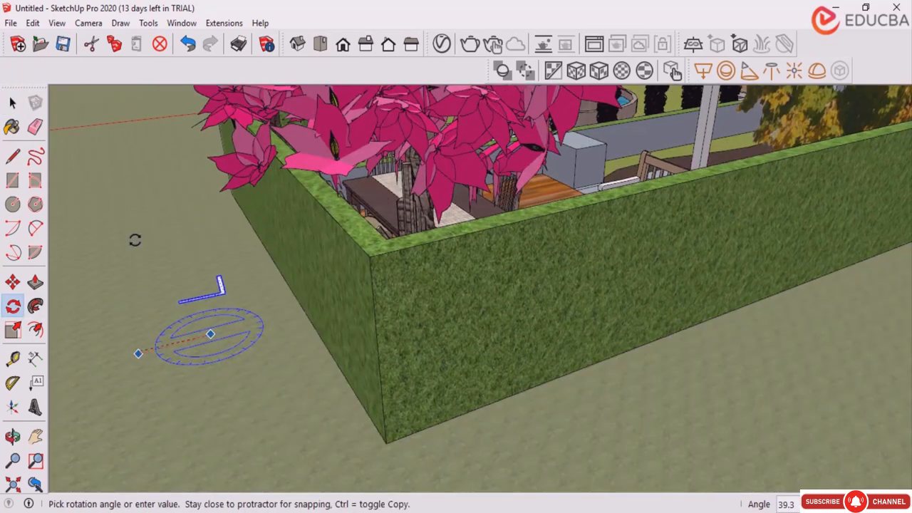
{"action": "left_click", "coordinate": [169, 207]}
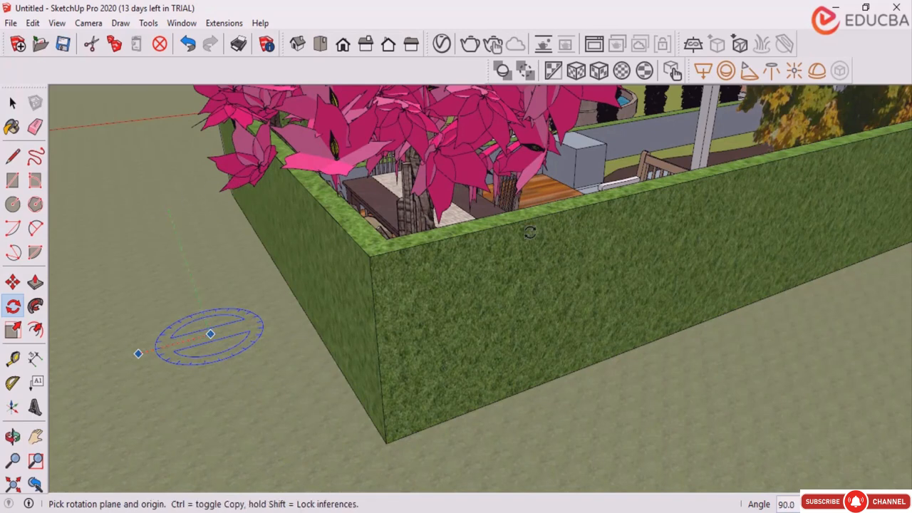
{"action": "scroll", "coordinate": [529, 232], "scroll_direction": "down", "scroll_amount": 4}
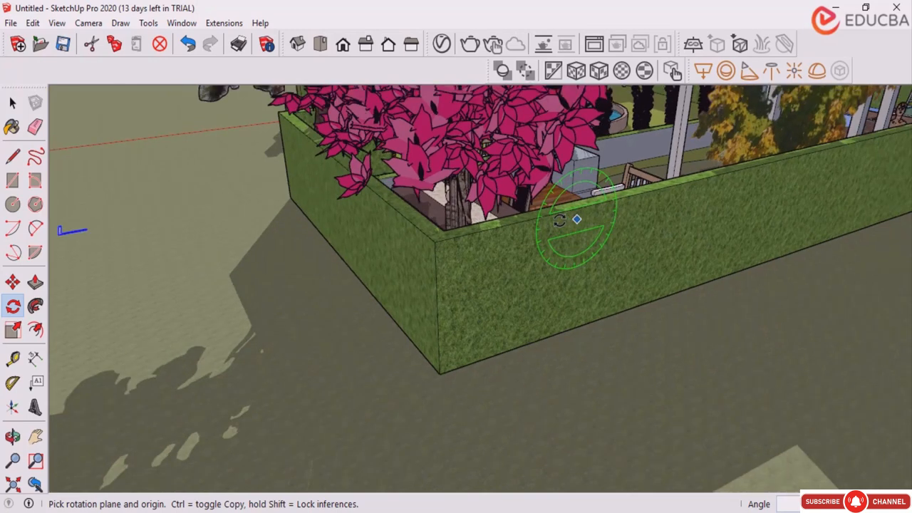
{"action": "scroll", "coordinate": [563, 220], "scroll_direction": "down", "scroll_amount": 2}
{"action": "left_click", "coordinate": [13, 104]}
{"action": "left_click", "coordinate": [12, 104]}
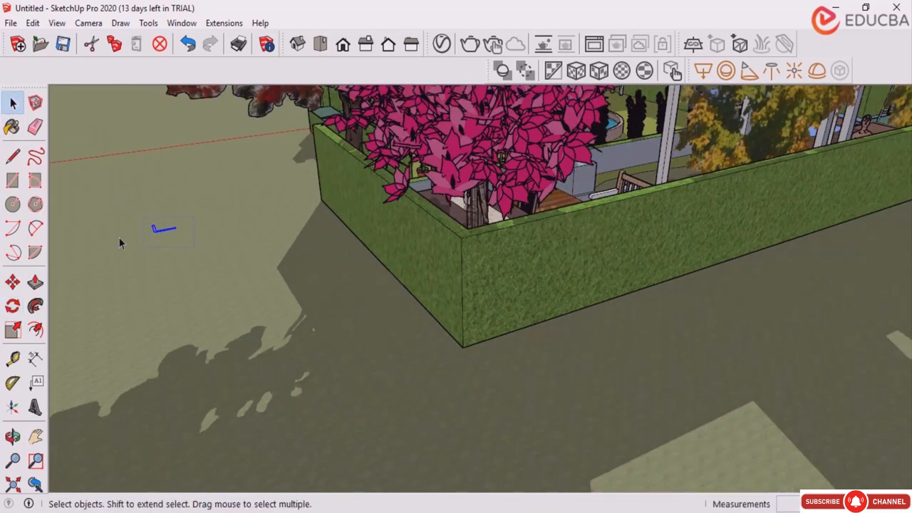
Move the rotated L-shaped strip about 12' onto the top outer corner of the hedge beside the pink tree.
{"action": "left_click", "coordinate": [13, 283]}
{"action": "scroll", "coordinate": [159, 226], "scroll_direction": "up", "scroll_amount": 5}
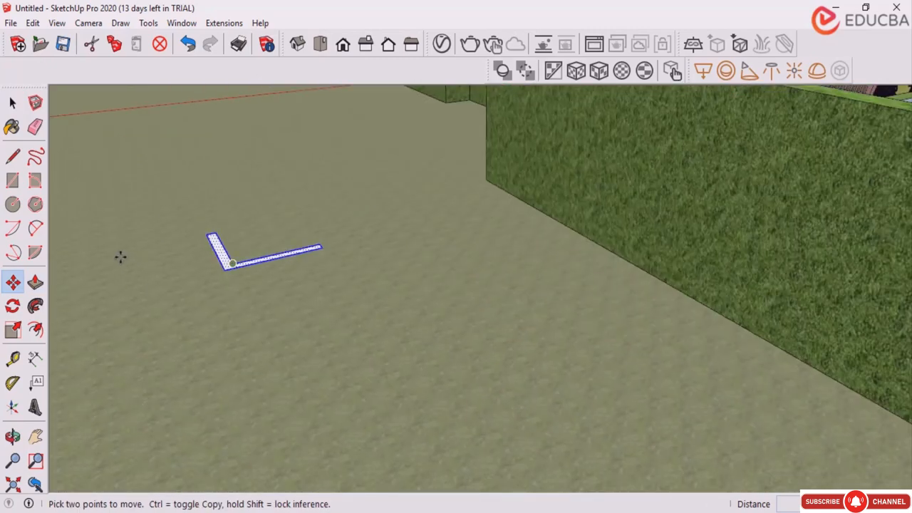
{"action": "scroll", "coordinate": [99, 273], "scroll_direction": "down", "scroll_amount": 5}
{"action": "left_click", "coordinate": [134, 273]}
{"action": "scroll", "coordinate": [232, 320], "scroll_direction": "down", "scroll_amount": 2}
{"action": "scroll", "coordinate": [556, 303], "scroll_direction": "up", "scroll_amount": 5}
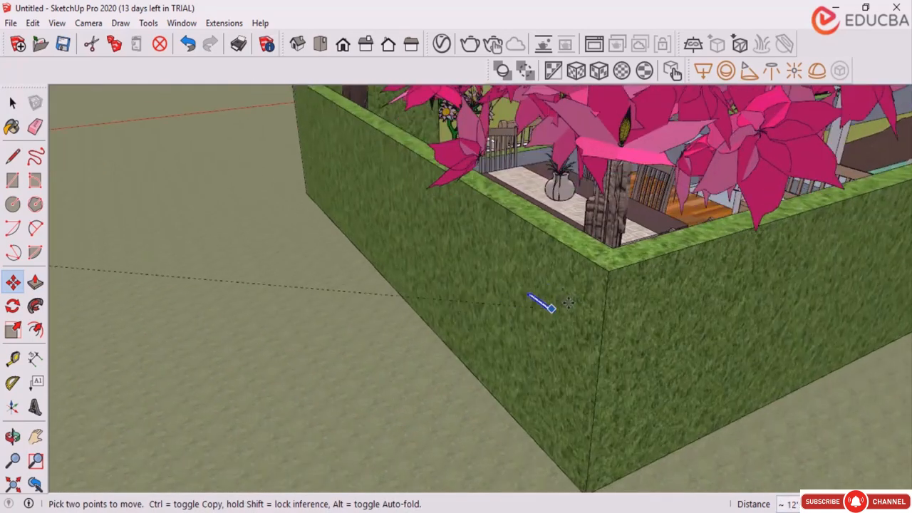
{"action": "left_click", "coordinate": [616, 260]}
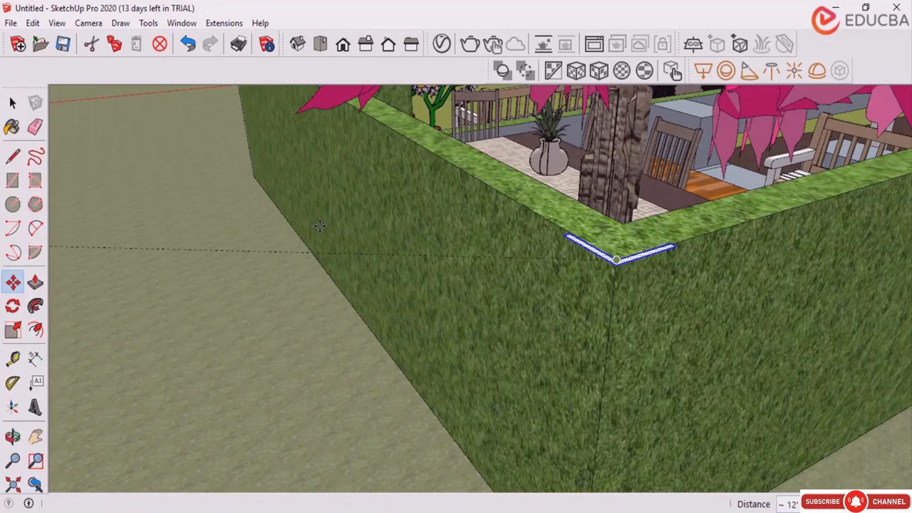
{"action": "scroll", "coordinate": [123, 137], "scroll_direction": "down", "scroll_amount": 1}
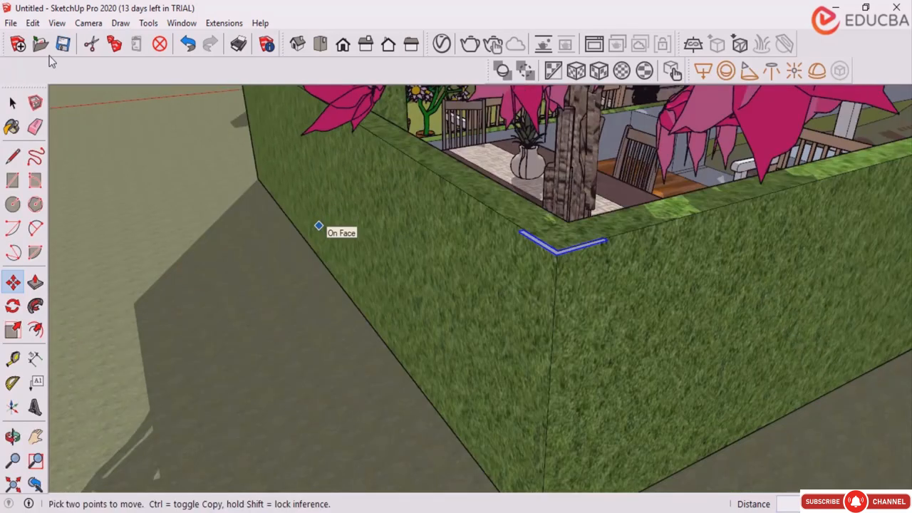
{"action": "key", "text": "space"}
Push/Pull the L-shaped strip at the pink tree's corner down to the ground to form a post.
{"action": "scroll", "coordinate": [352, 147], "scroll_direction": "down", "scroll_amount": 3}
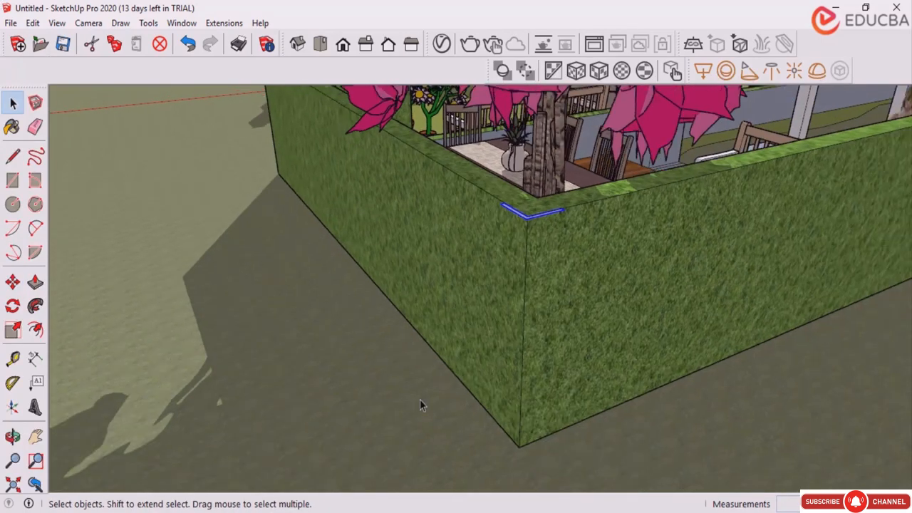
{"action": "left_click", "coordinate": [35, 282]}
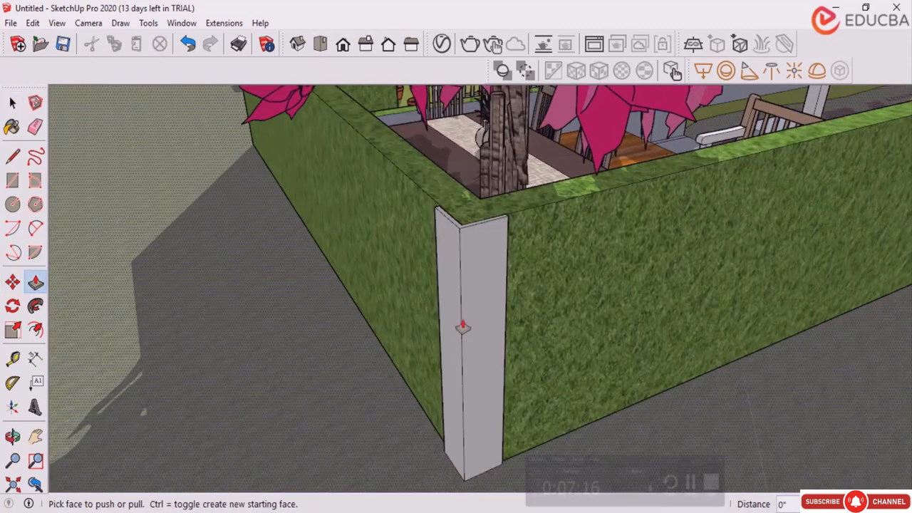
{"action": "scroll", "coordinate": [462, 326], "scroll_direction": "down", "scroll_amount": 1}
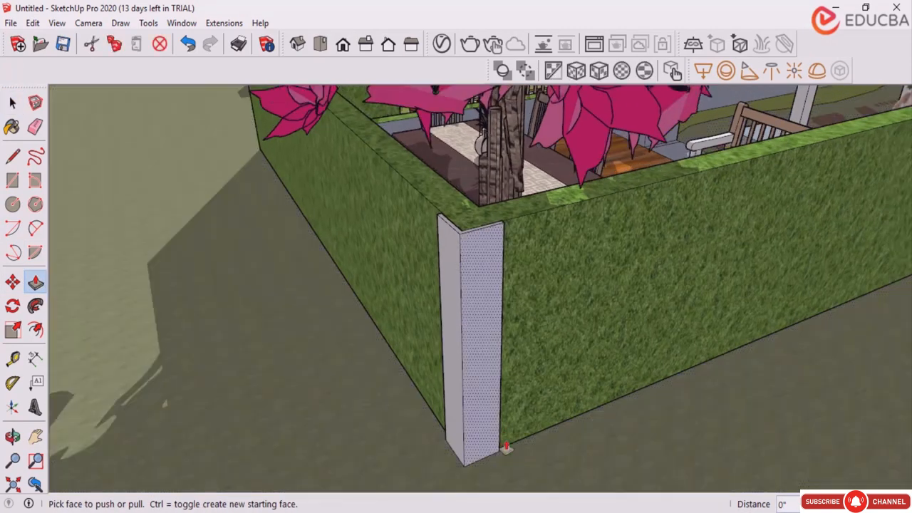
{"action": "scroll", "coordinate": [467, 328], "scroll_direction": "down", "scroll_amount": 1}
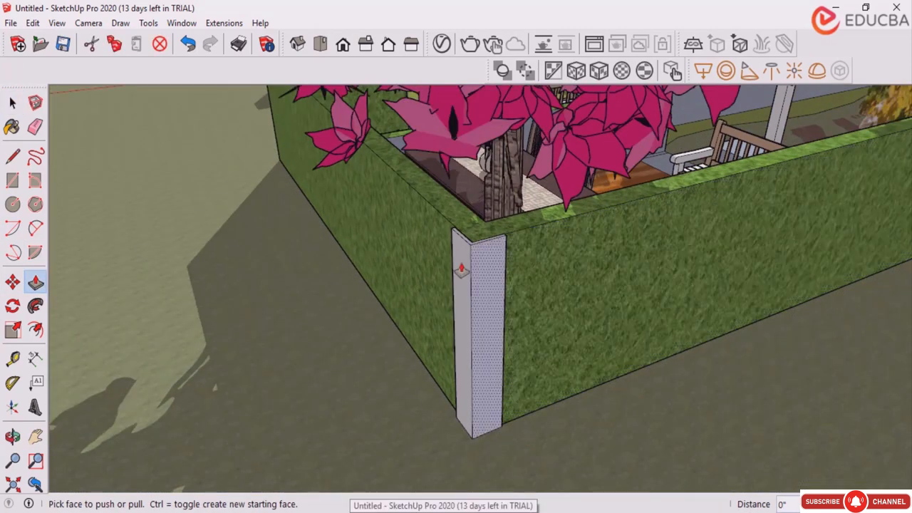
{"action": "scroll", "coordinate": [414, 292], "scroll_direction": "down", "scroll_amount": 3}
{"action": "middle_click_drag", "start_coordinate": [395, 302], "coordinate": [437, 262]}
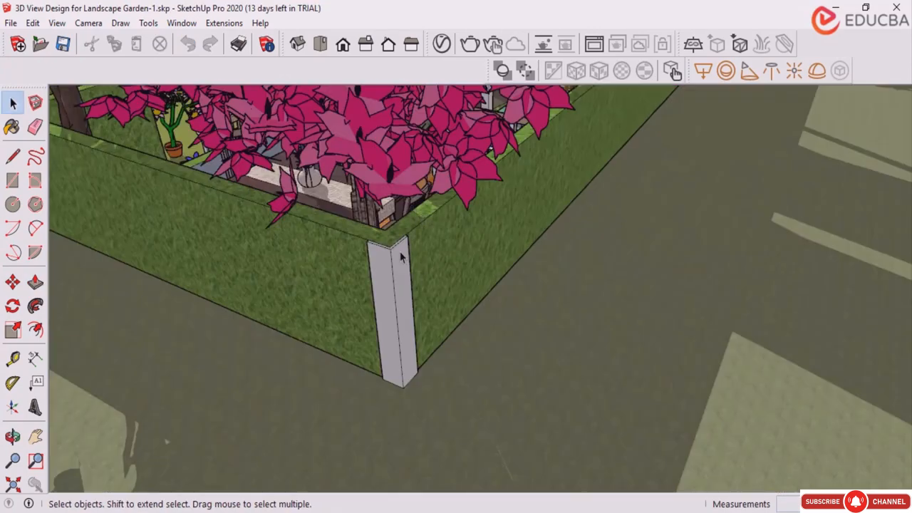
Copy the post's L-shaped top face about 22' 7" along the hedge, just past the corner by the orange tree.
{"action": "scroll", "coordinate": [415, 318], "scroll_direction": "down", "scroll_amount": 5}
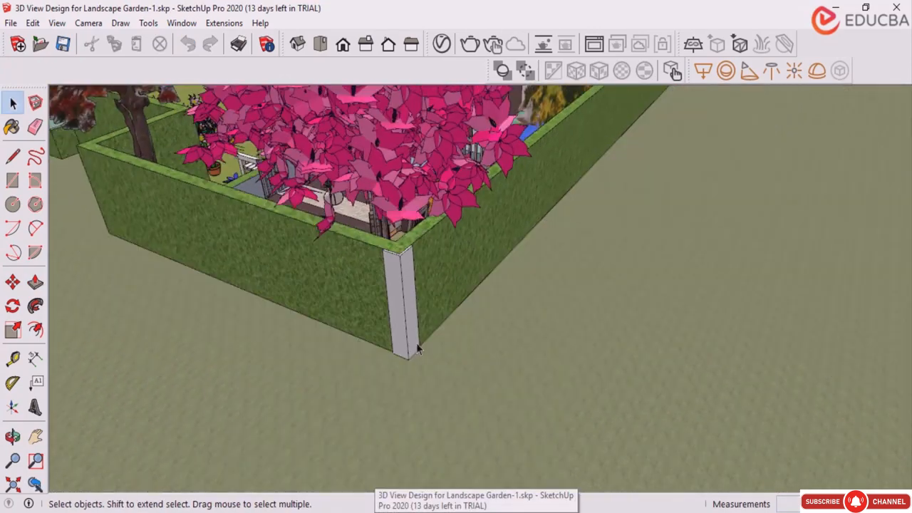
{"action": "mouse_move", "coordinate": [398, 322]}
{"action": "middle_mouse_down"}
{"action": "mouse_move", "coordinate": [382, 329]}
{"action": "mouse_move", "coordinate": [393, 327]}
{"action": "middle_mouse_up"}
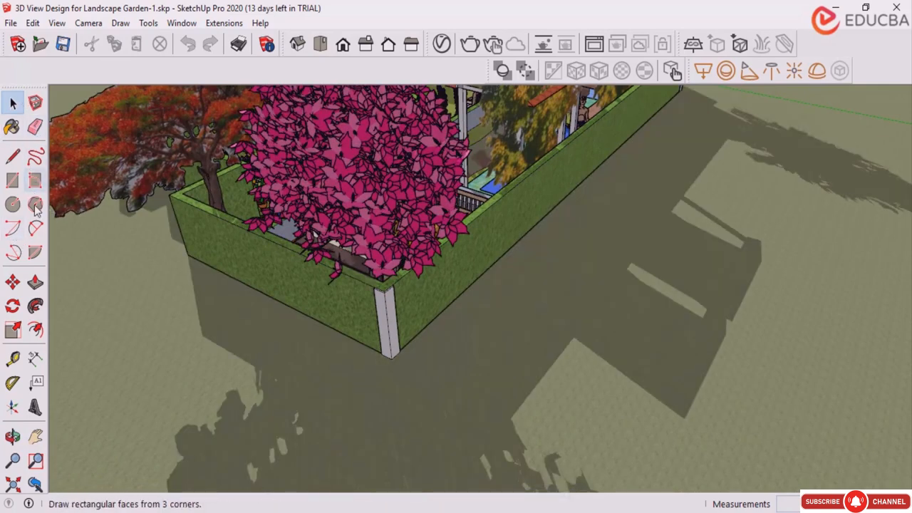
{"action": "scroll", "coordinate": [384, 302], "scroll_direction": "up", "scroll_amount": 8}
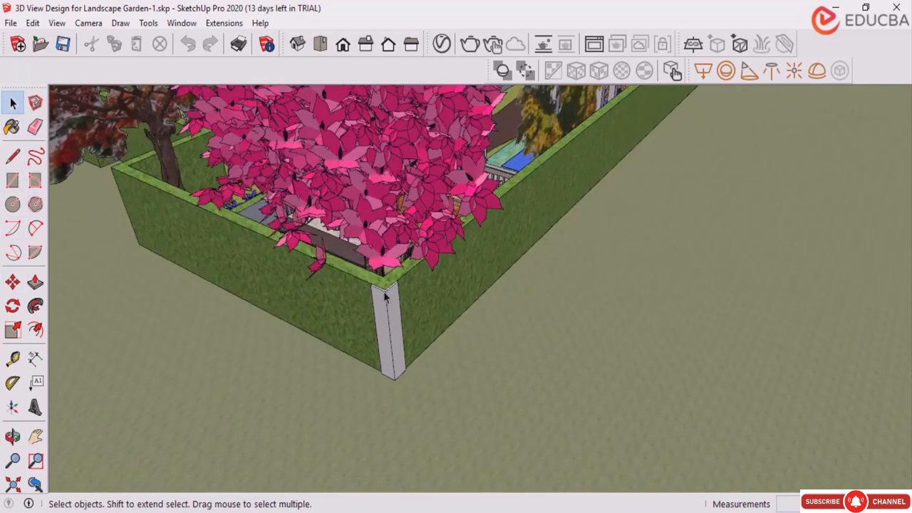
{"action": "left_click", "coordinate": [400, 286]}
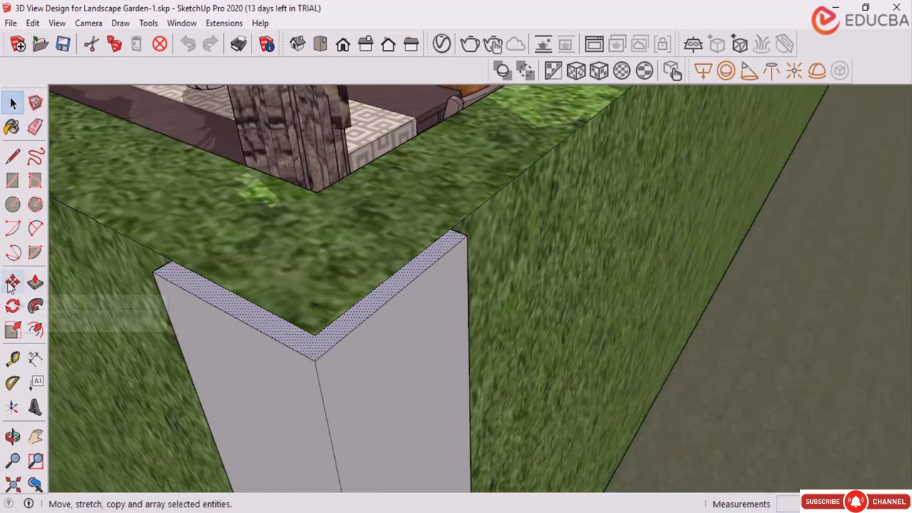
{"action": "left_click", "coordinate": [10, 287]}
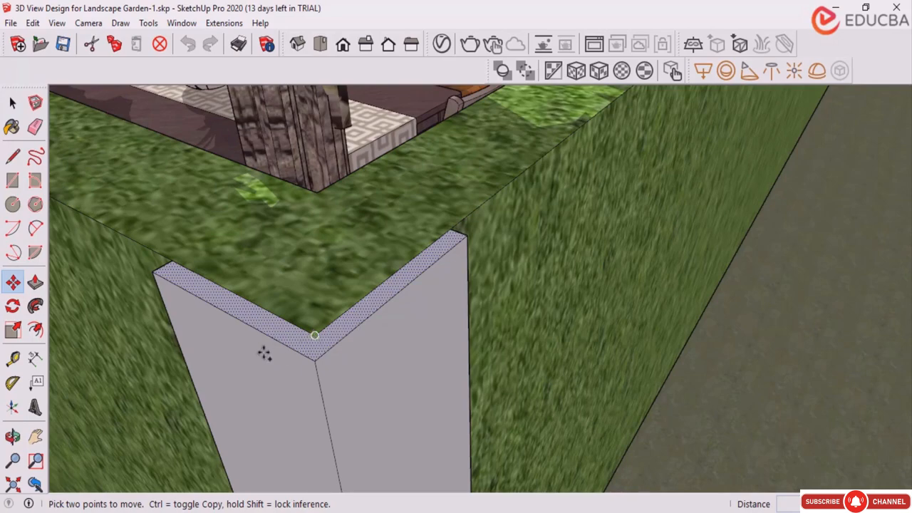
{"action": "left_click", "coordinate": [314, 335]}
{"action": "key", "text": "ctrl"}
{"action": "scroll", "coordinate": [428, 299], "scroll_direction": "down", "scroll_amount": 2}
{"action": "scroll", "coordinate": [427, 299], "scroll_direction": "down", "scroll_amount": 5}
{"action": "middle_click_drag", "start_coordinate": [121, 146], "coordinate": [395, 239]}
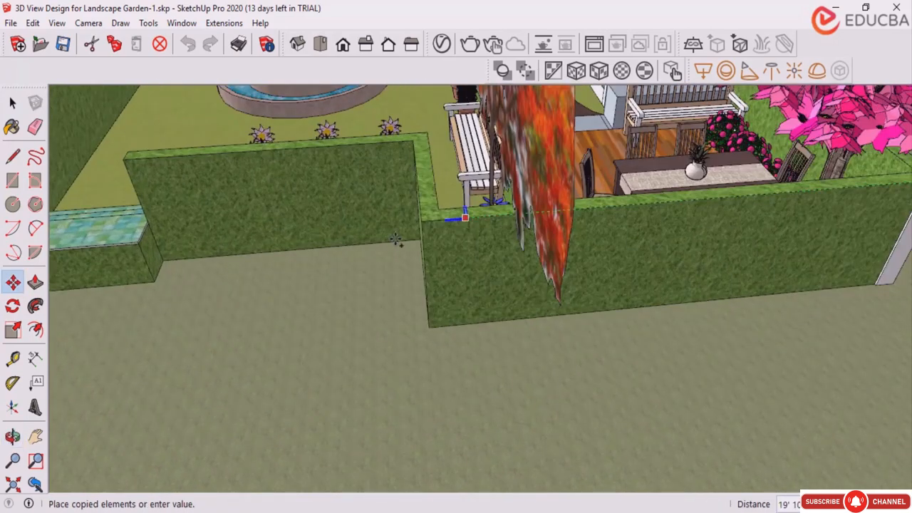
{"action": "scroll", "coordinate": [395, 240], "scroll_direction": "up", "scroll_amount": 5}
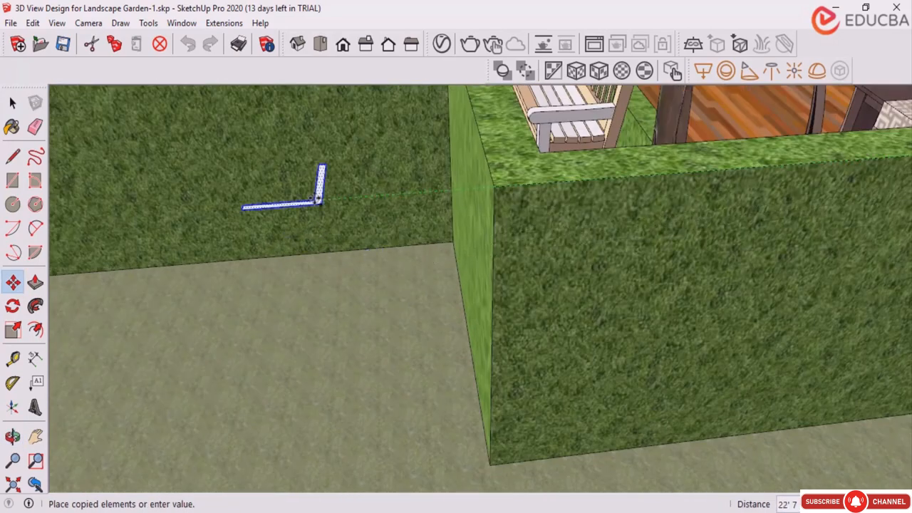
{"action": "left_click", "coordinate": [319, 199]}
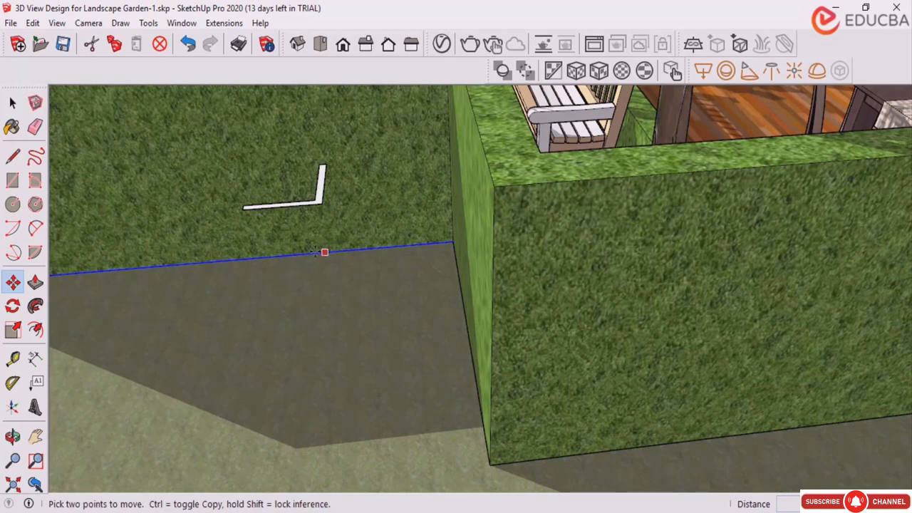
Rotate the copied L-shaped strip beside the orange tree's hedge corner 90° in the horizontal plane.
{"action": "middle_click_drag", "start_coordinate": [268, 258], "coordinate": [320, 328]}
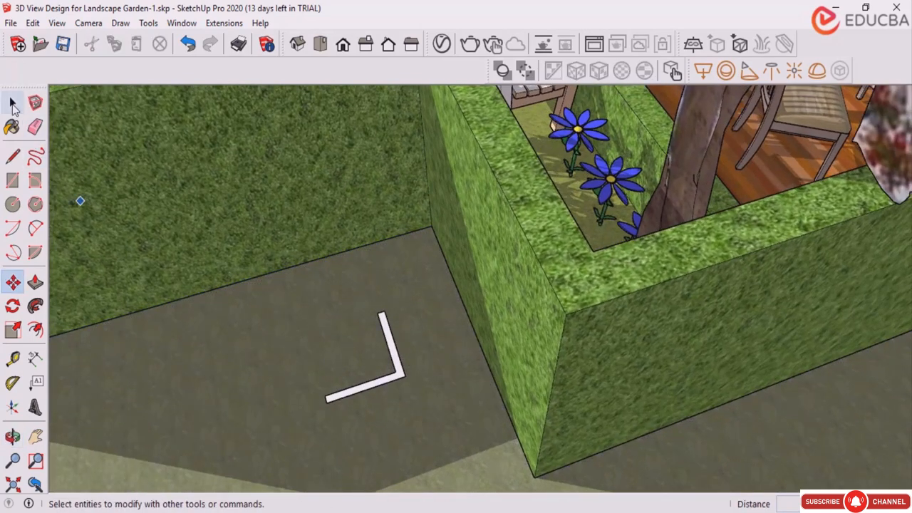
{"action": "left_click", "coordinate": [13, 102]}
{"action": "left_click_drag", "start_coordinate": [333, 337], "coordinate": [415, 413]}
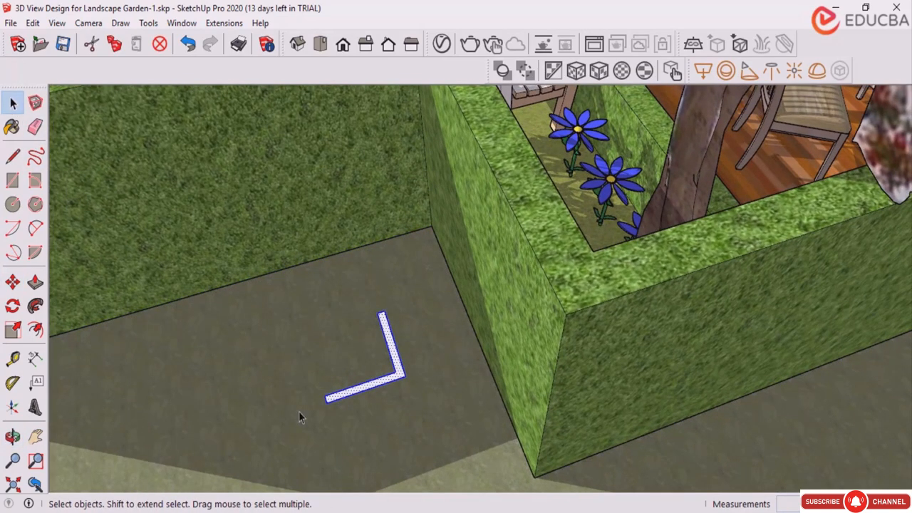
{"action": "left_click", "coordinate": [13, 306]}
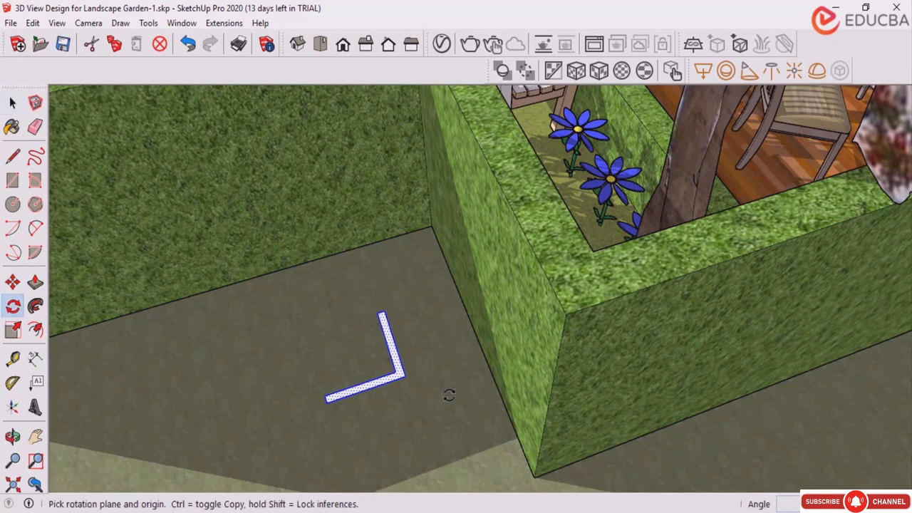
{"action": "scroll", "coordinate": [385, 364], "scroll_direction": "up", "scroll_amount": 3}
{"action": "left_click", "coordinate": [385, 364]}
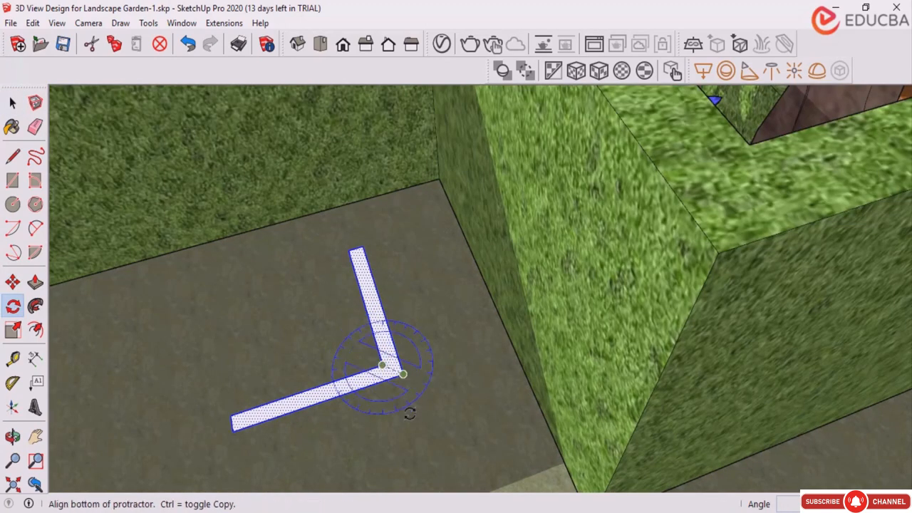
{"action": "left_click", "coordinate": [424, 457]}
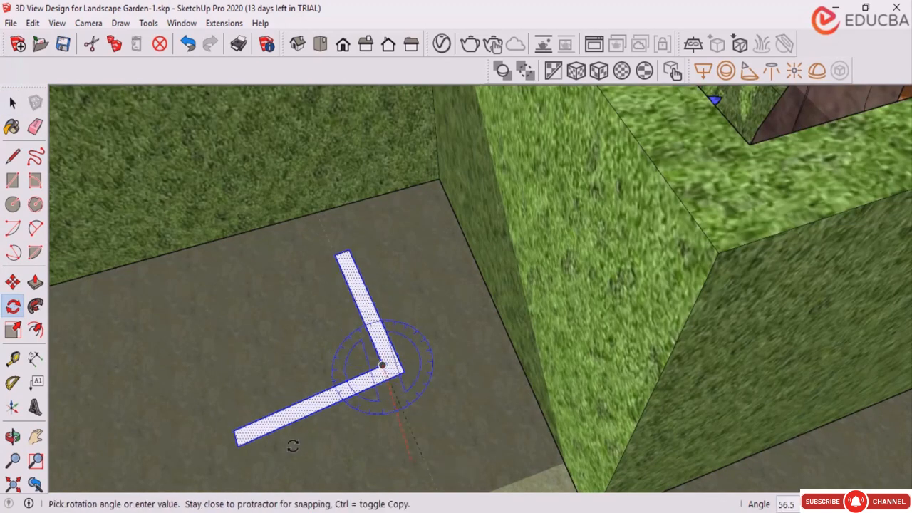
{"action": "scroll", "coordinate": [388, 229], "scroll_direction": "down", "scroll_amount": 2}
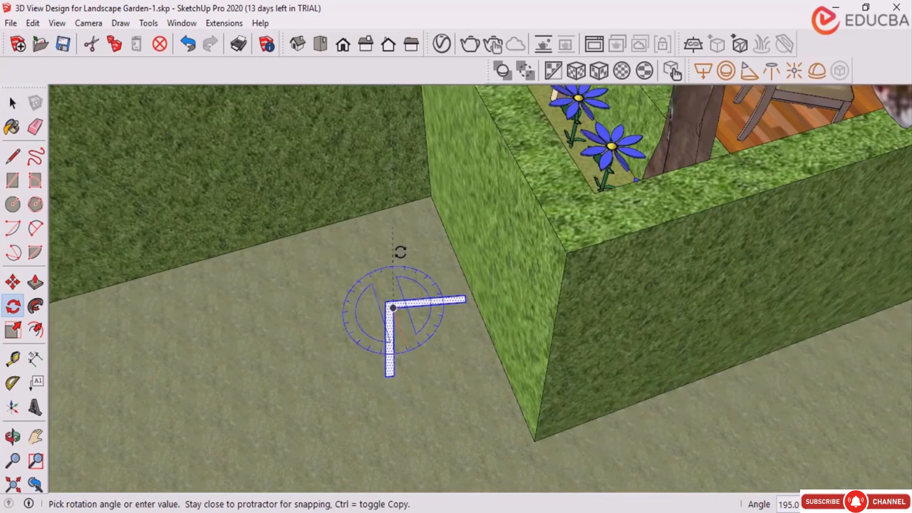
{"action": "left_click", "coordinate": [281, 346]}
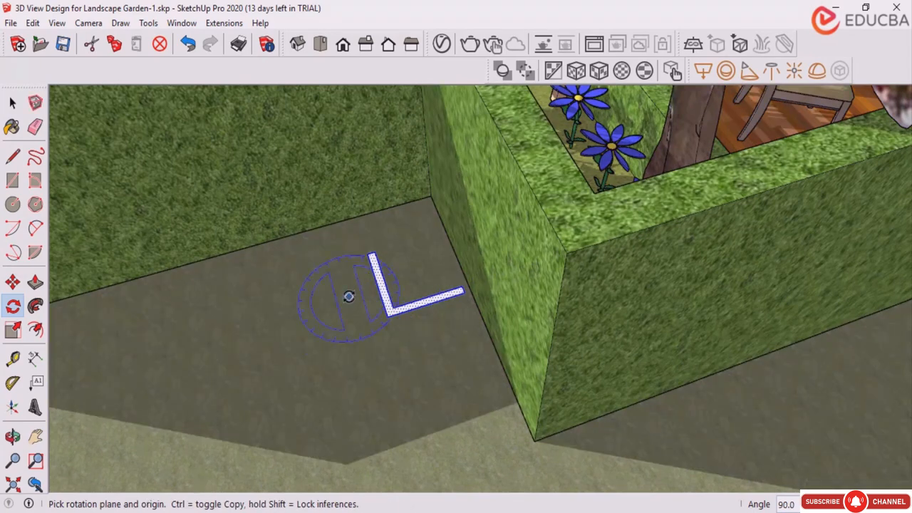
Move the rotated L-shaped strip about 1' 11" onto the top corner of the hedge by the blue flowers.
{"action": "left_click", "coordinate": [13, 104]}
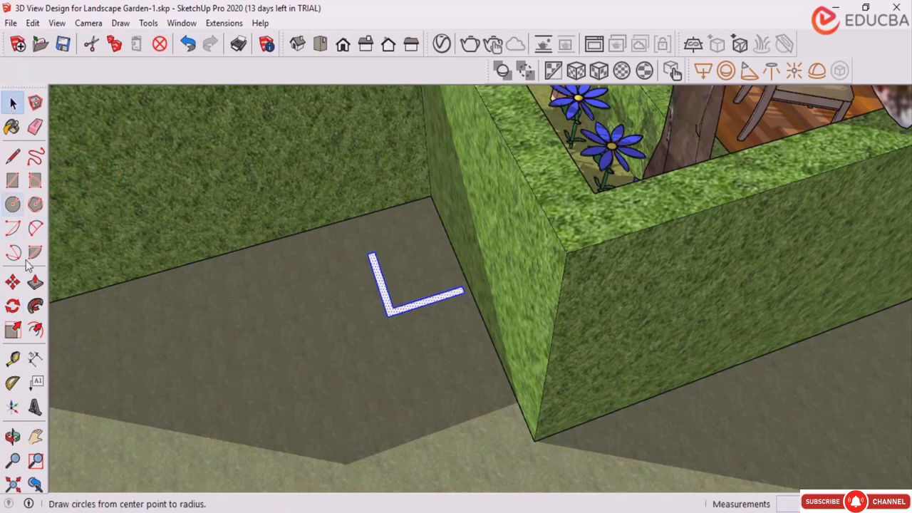
{"action": "left_click", "coordinate": [13, 283]}
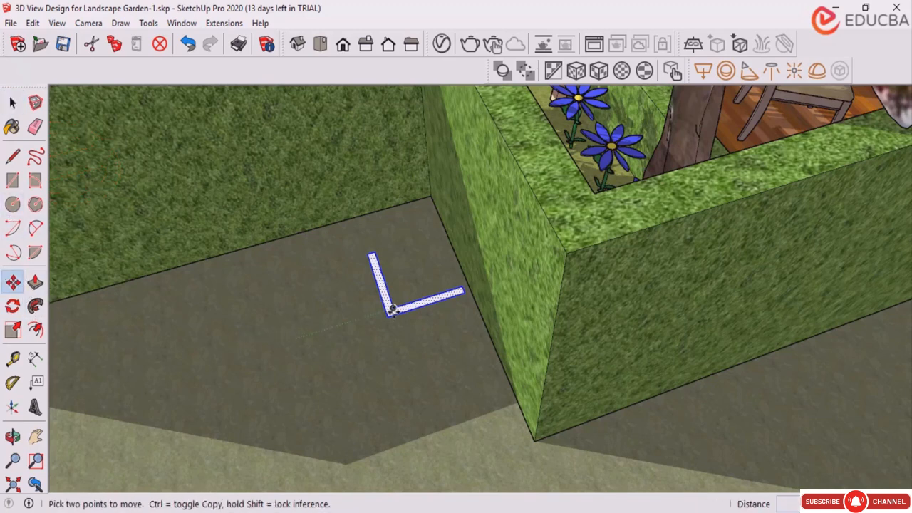
{"action": "scroll", "coordinate": [391, 308], "scroll_direction": "up", "scroll_amount": 2}
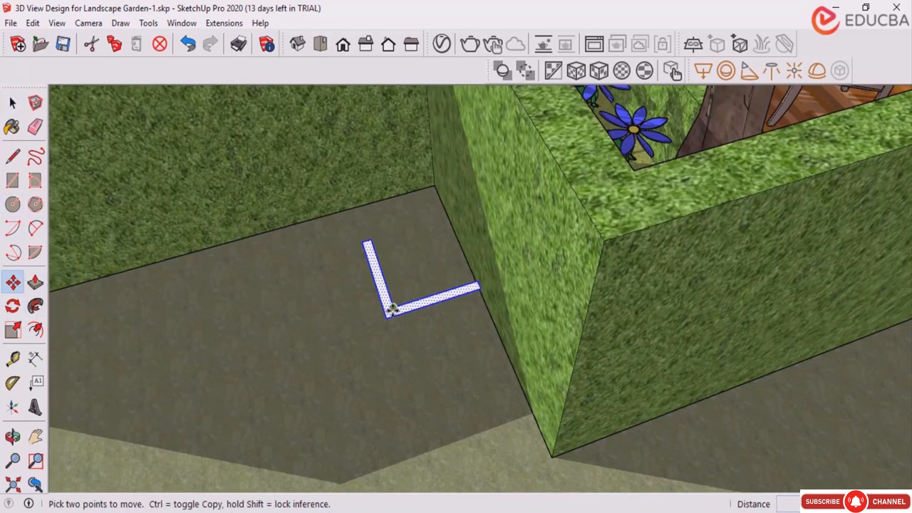
{"action": "left_click", "coordinate": [603, 239]}
{"action": "left_click", "coordinate": [602, 242]}
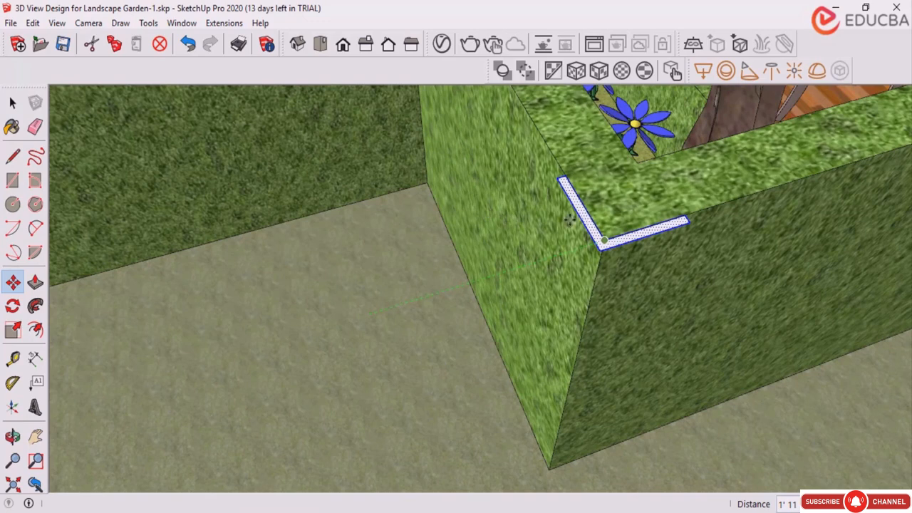
{"action": "scroll", "coordinate": [470, 199], "scroll_direction": "down", "scroll_amount": 1}
{"action": "left_click", "coordinate": [12, 102]}
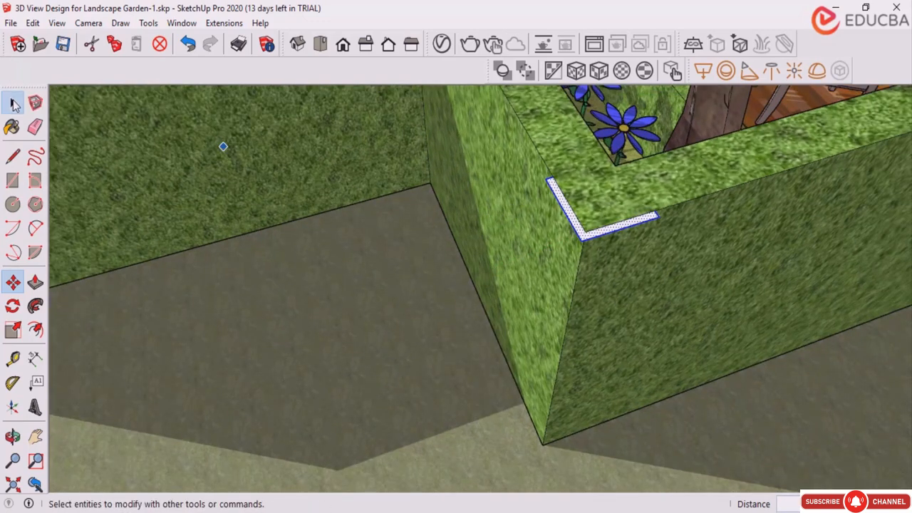
Push/Pull the L-shaped strip at the orange tree's hedge corner about 4' 10" down to the ground to form a post.
{"action": "scroll", "coordinate": [368, 141], "scroll_direction": "down", "scroll_amount": 2}
{"action": "middle_click_drag", "start_coordinate": [440, 252], "coordinate": [496, 252]}
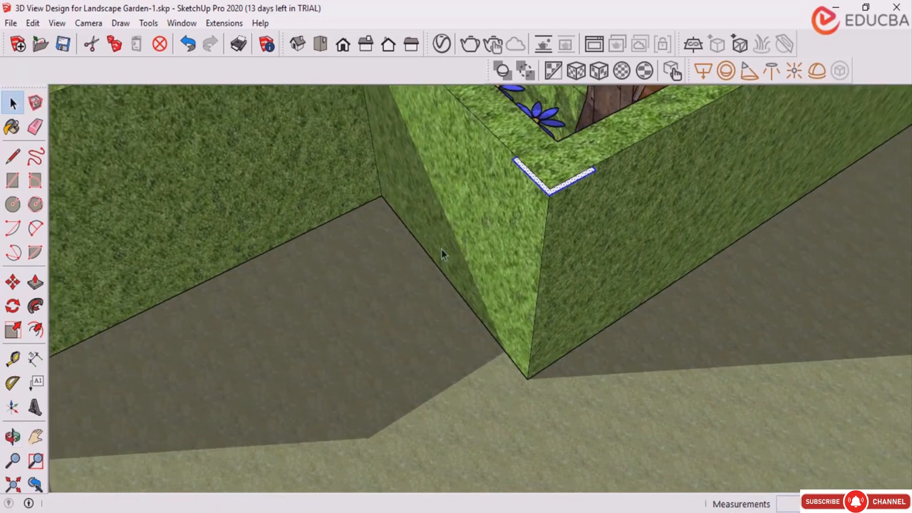
{"action": "left_click", "coordinate": [41, 283]}
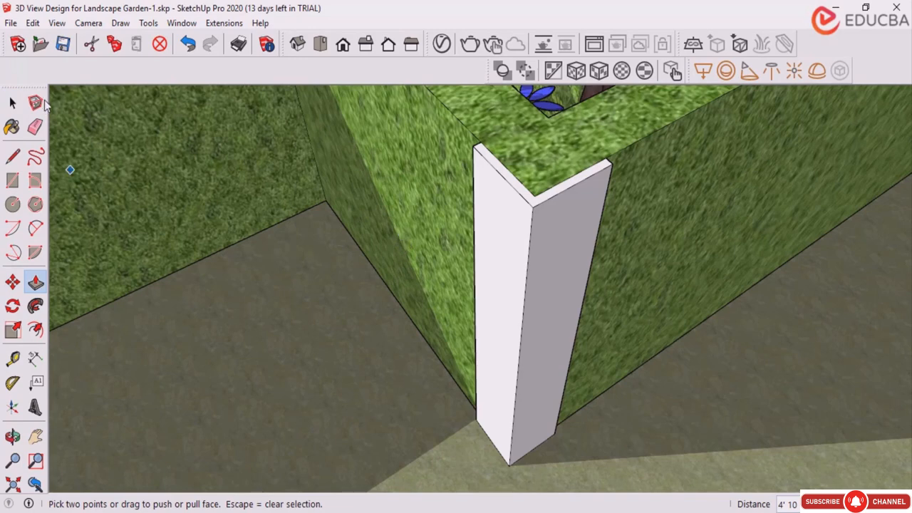
{"action": "left_click", "coordinate": [13, 103]}
{"action": "scroll", "coordinate": [419, 272], "scroll_direction": "down", "scroll_amount": 2}
{"action": "middle_click_drag", "start_coordinate": [420, 272], "coordinate": [494, 229]}
{"action": "scroll", "coordinate": [493, 228], "scroll_direction": "down", "scroll_amount": 3}
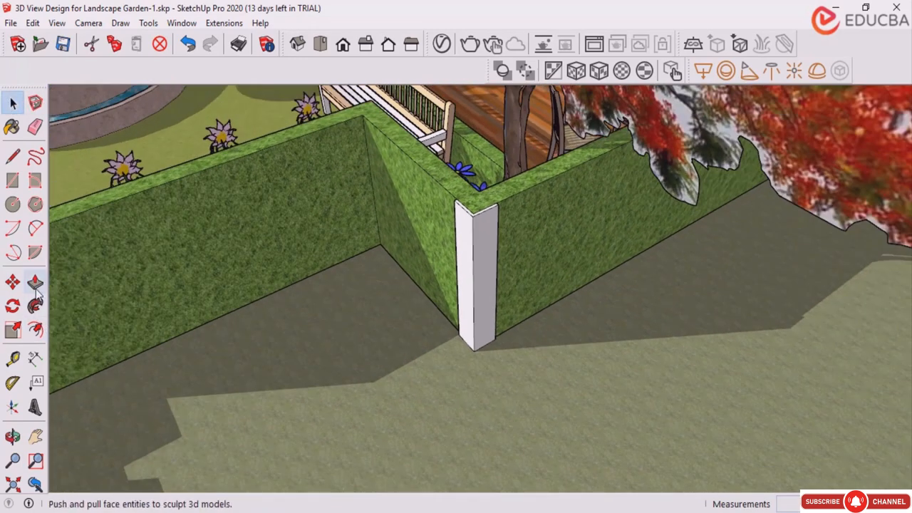
{"action": "scroll", "coordinate": [383, 295], "scroll_direction": "down", "scroll_amount": 3}
{"action": "middle_click_drag", "start_coordinate": [384, 298], "coordinate": [472, 265]}
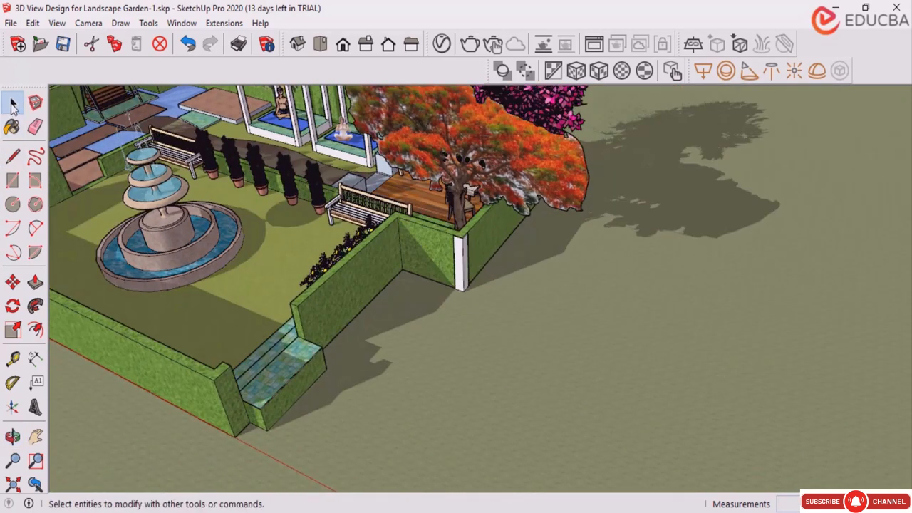
{"action": "scroll", "coordinate": [478, 235], "scroll_direction": "up", "scroll_amount": 10}
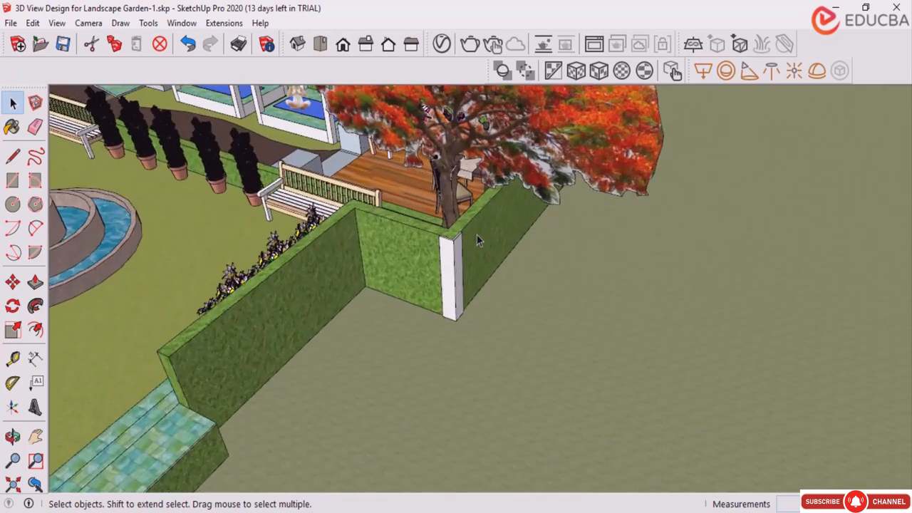
{"action": "scroll", "coordinate": [449, 245], "scroll_direction": "up", "scroll_amount": 3}
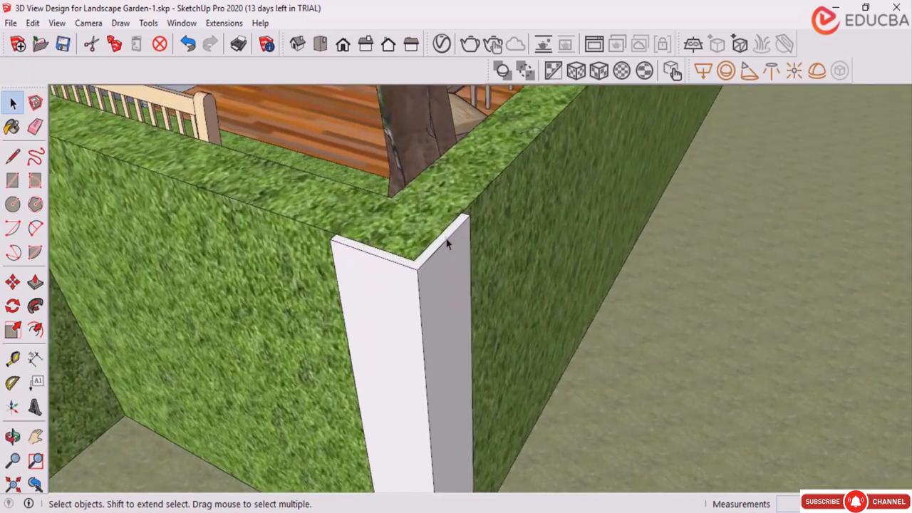
Copy the L-shaped top face of the post by the orange tree about 20' onto the hedge corner beside the tiled steps.
{"action": "key", "text": "m"}
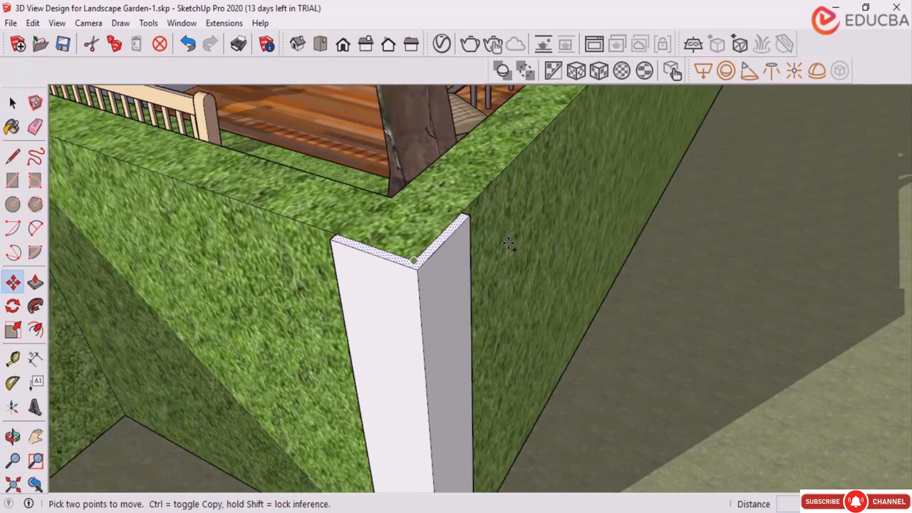
{"action": "left_click", "coordinate": [508, 243]}
{"action": "key", "text": "ctrl"}
{"action": "scroll", "coordinate": [531, 238], "scroll_direction": "down", "scroll_amount": 10}
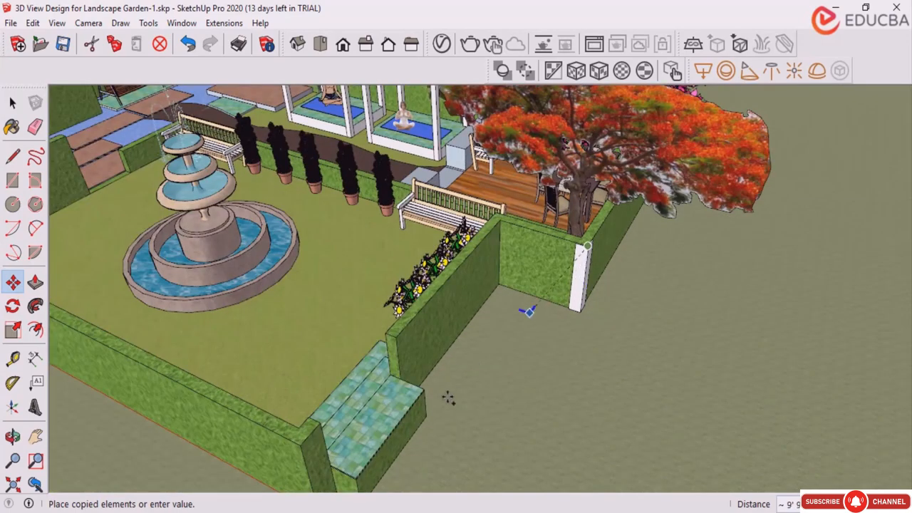
{"action": "scroll", "coordinate": [427, 403], "scroll_direction": "up", "scroll_amount": 5}
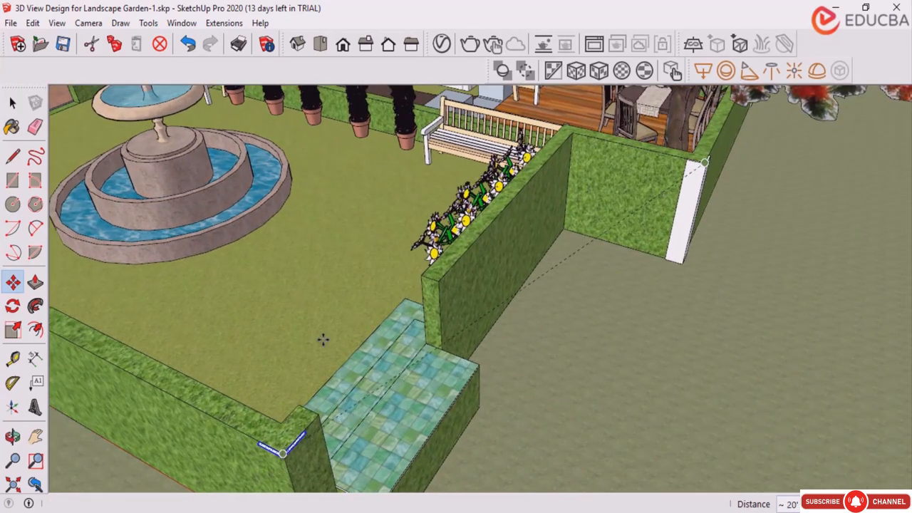
{"action": "scroll", "coordinate": [515, 273], "scroll_direction": "down", "scroll_amount": 4}
{"action": "left_click", "coordinate": [13, 104]}
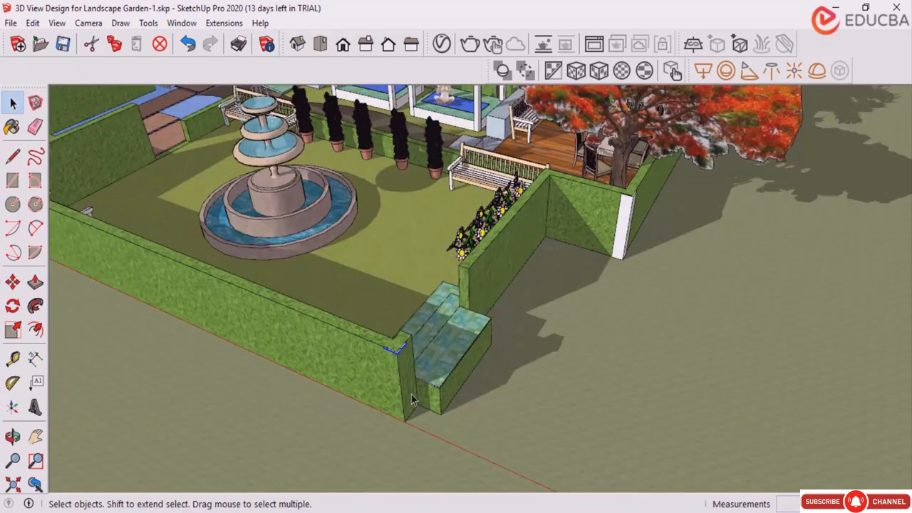
Push/Pull the L-shaped strip at the hedge corner beside the tiled steps 5' down to the ground to form a post.
{"action": "scroll", "coordinate": [397, 430], "scroll_direction": "up", "scroll_amount": 2}
{"action": "scroll", "coordinate": [396, 429], "scroll_direction": "up", "scroll_amount": 5}
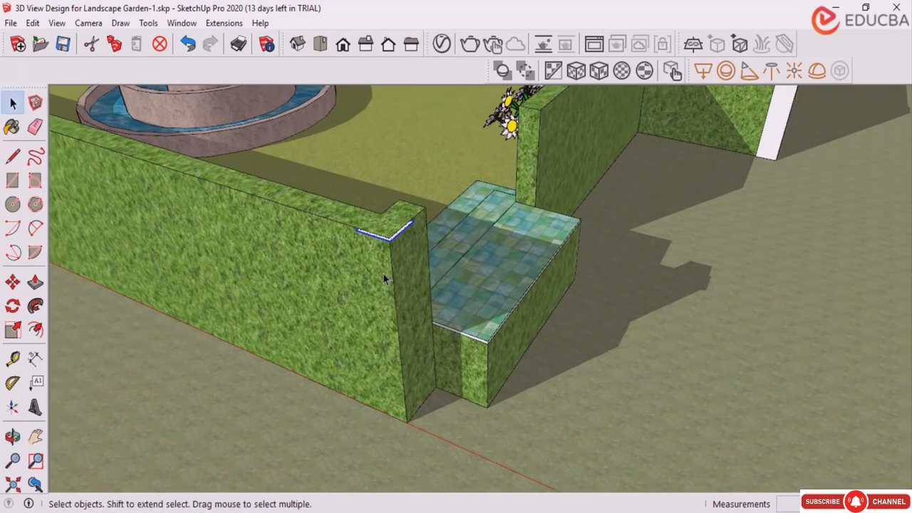
{"action": "left_click", "coordinate": [34, 284]}
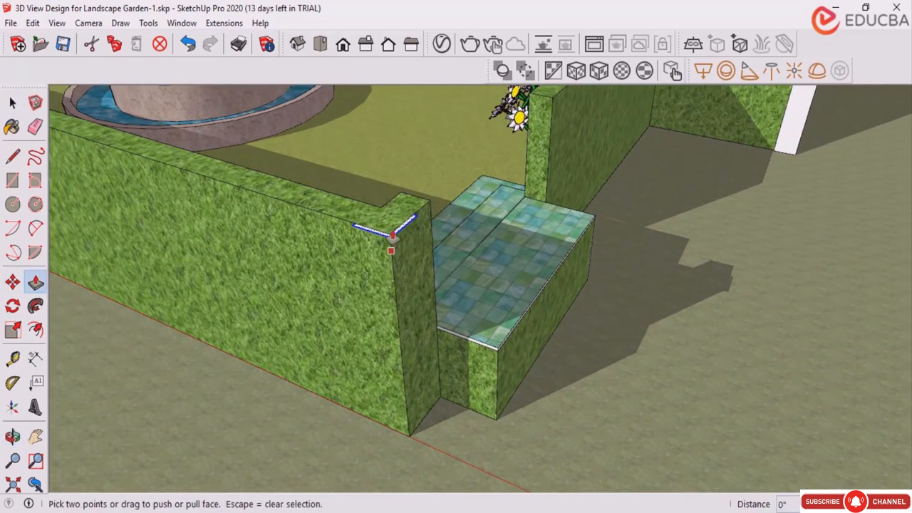
{"action": "left_click", "coordinate": [391, 236]}
{"action": "scroll", "coordinate": [379, 411], "scroll_direction": "down", "scroll_amount": 2}
{"action": "left_click", "coordinate": [378, 417]}
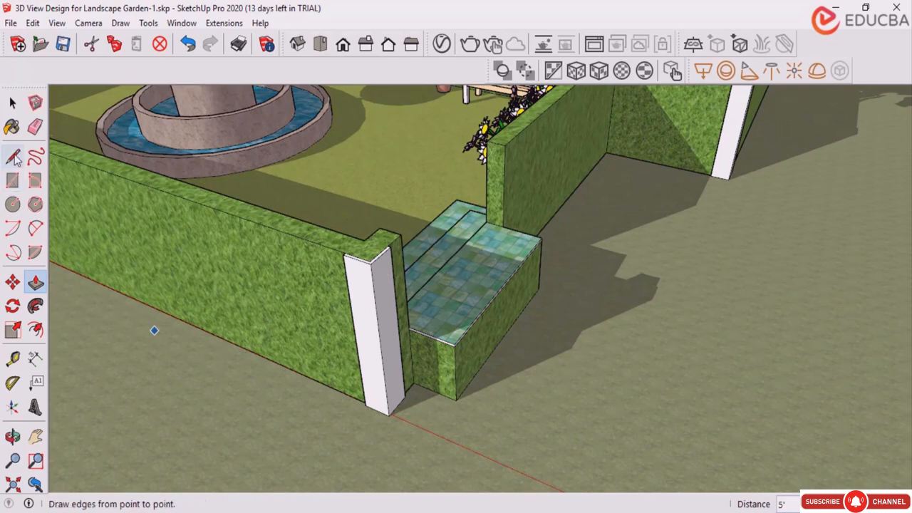
{"action": "left_click", "coordinate": [12, 102]}
Copy the L-shaped top face of the post behind the woman figure about 14' onto the outer hedge corner nearest the fountain.
{"action": "scroll", "coordinate": [498, 300], "scroll_direction": "down", "scroll_amount": 6}
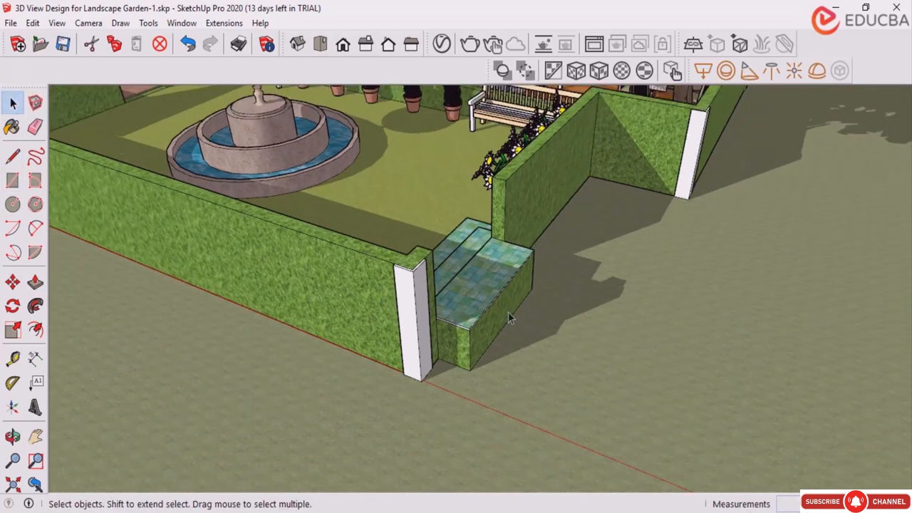
{"action": "middle_click_drag", "start_coordinate": [499, 306], "coordinate": [576, 205]}
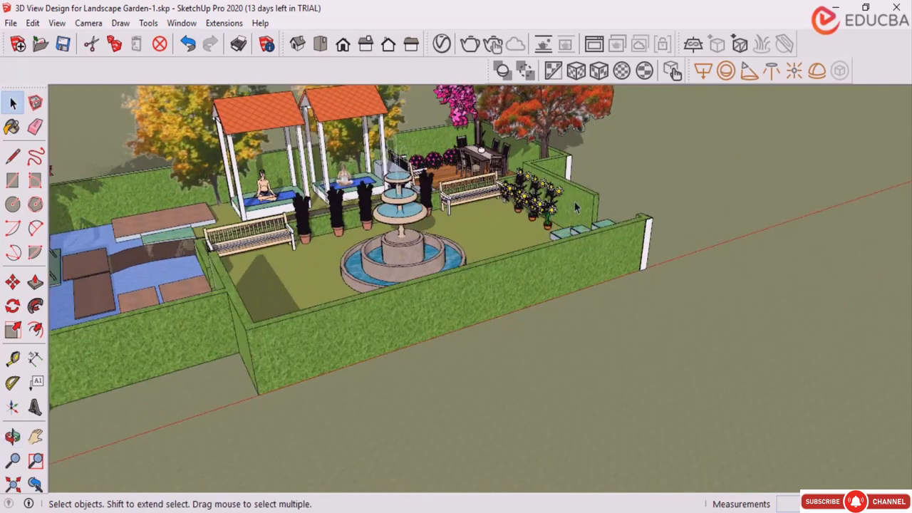
{"action": "scroll", "coordinate": [576, 205], "scroll_direction": "down", "scroll_amount": 4}
{"action": "scroll", "coordinate": [174, 305], "scroll_direction": "up", "scroll_amount": 4}
{"action": "middle_click_drag", "start_coordinate": [179, 305], "coordinate": [90, 302]}
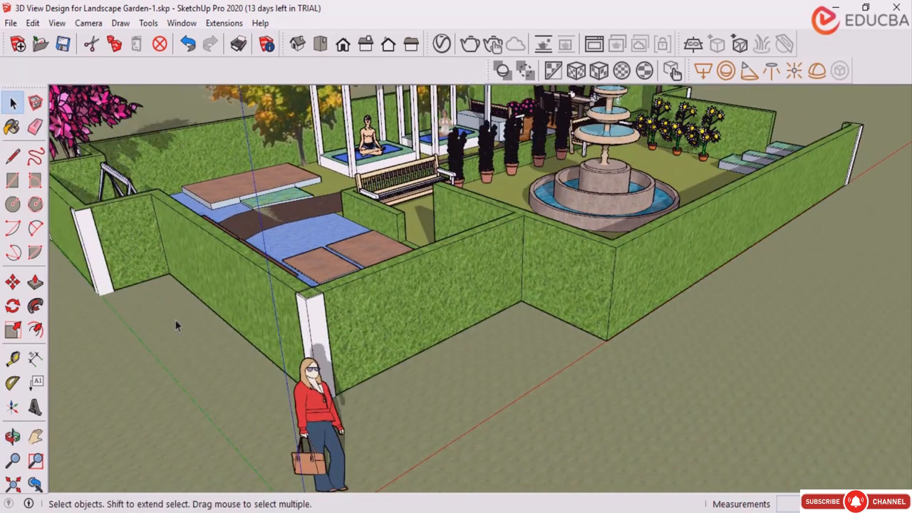
{"action": "middle_click_drag", "start_coordinate": [324, 313], "coordinate": [317, 312]}
{"action": "scroll", "coordinate": [317, 312], "scroll_direction": "up", "scroll_amount": 8}
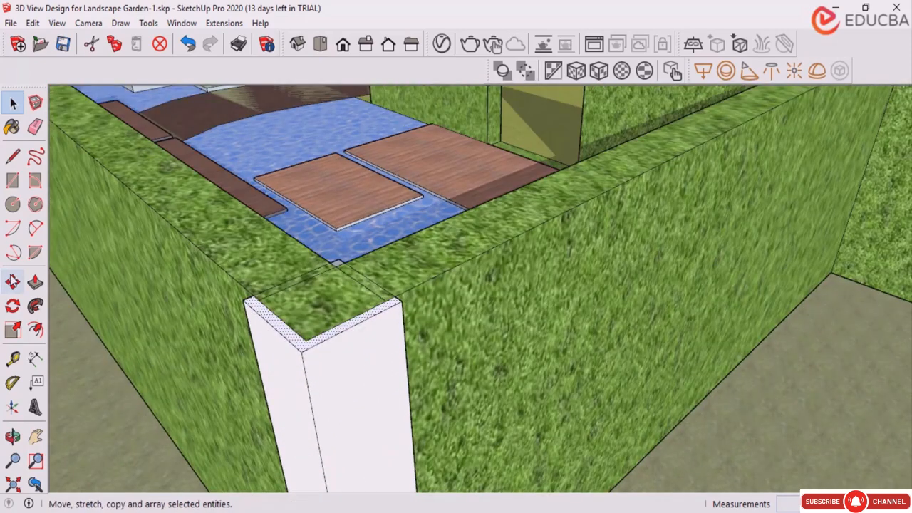
{"action": "left_click", "coordinate": [13, 282]}
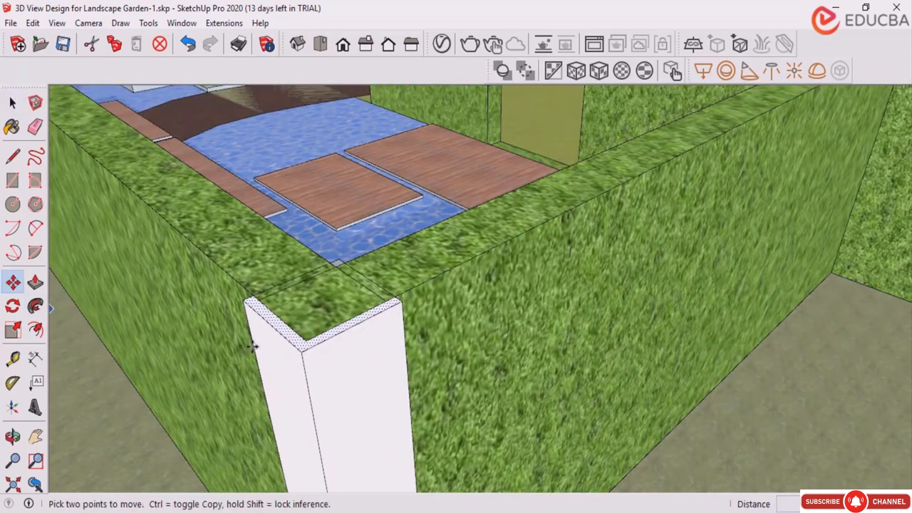
{"action": "key", "text": "ctrl"}
{"action": "left_click", "coordinate": [305, 341]}
{"action": "scroll", "coordinate": [136, 360], "scroll_direction": "down", "scroll_amount": 6}
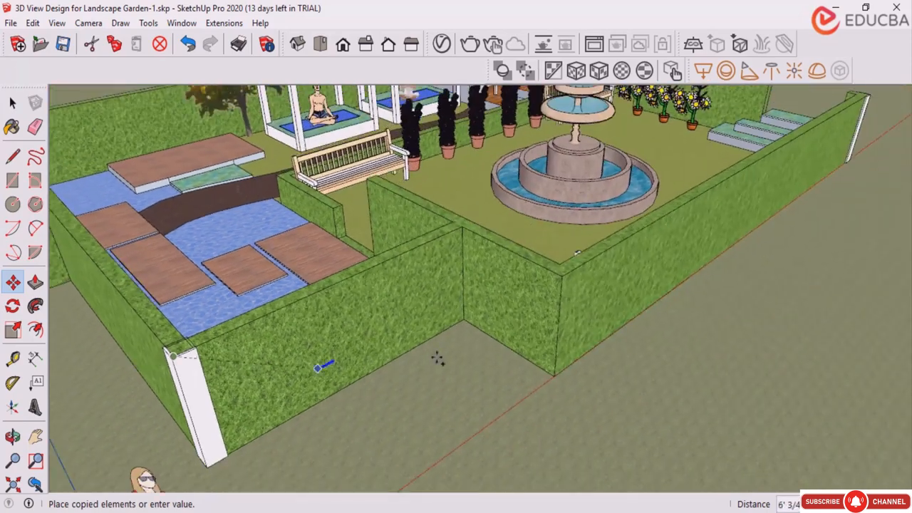
{"action": "scroll", "coordinate": [547, 287], "scroll_direction": "up", "scroll_amount": 4}
{"action": "scroll", "coordinate": [563, 263], "scroll_direction": "up", "scroll_amount": 2}
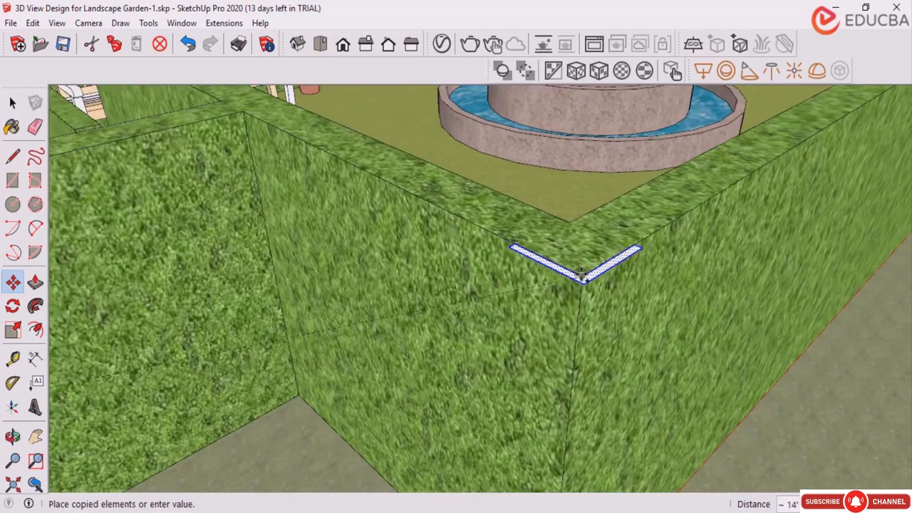
{"action": "left_click", "coordinate": [582, 275]}
Push/Pull the L-shaped strip at the hedge corner nearest the fountain 5' down to the ground to form a post.
{"action": "scroll", "coordinate": [427, 209], "scroll_direction": "down", "scroll_amount": 3}
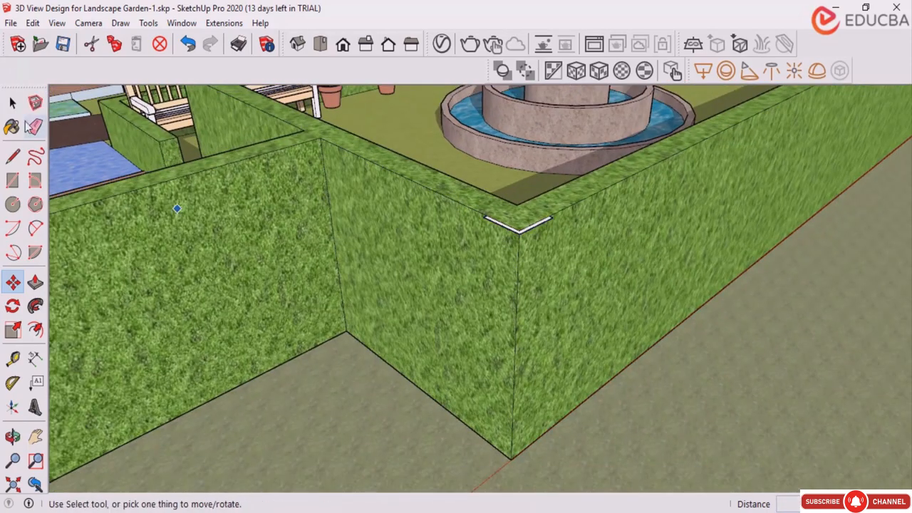
{"action": "left_click", "coordinate": [12, 103]}
{"action": "left_click", "coordinate": [34, 282]}
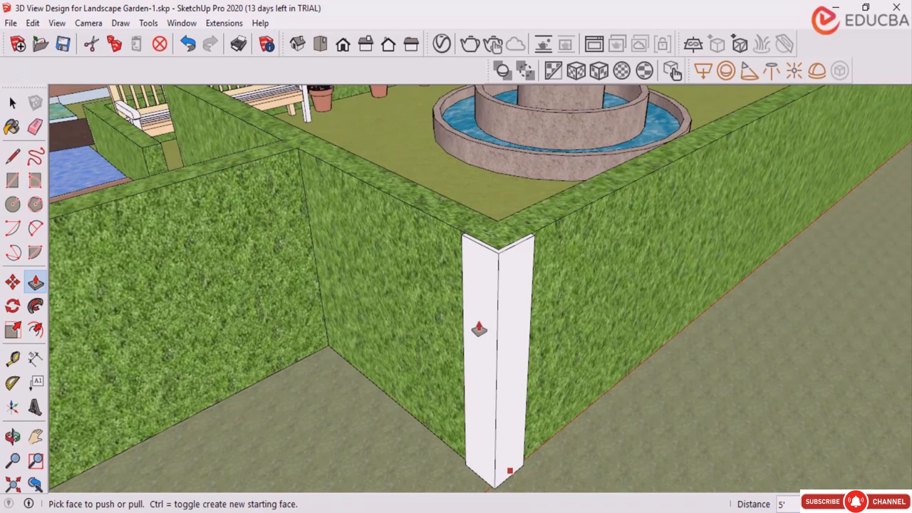
{"action": "scroll", "coordinate": [452, 310], "scroll_direction": "down", "scroll_amount": 1}
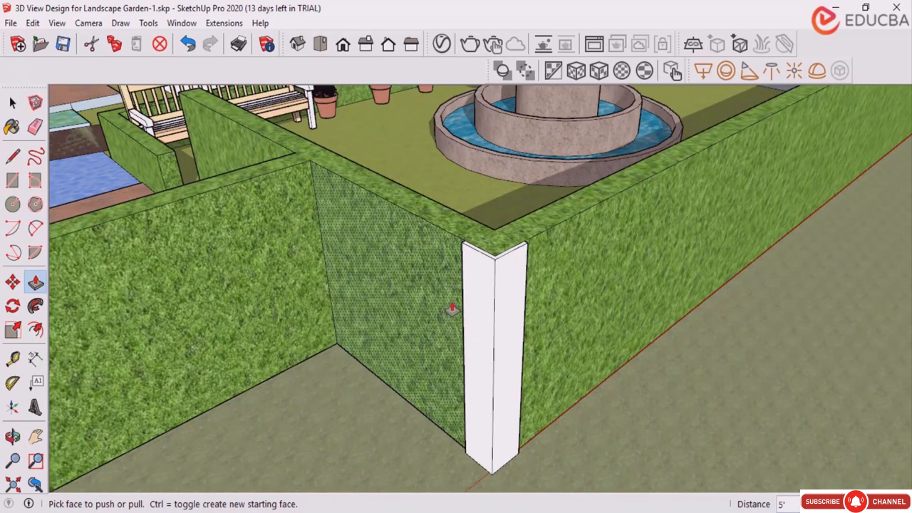
Examine the whole garden from outside, checking the white posts at the hedge's outer corners.
{"action": "scroll", "coordinate": [394, 331], "scroll_direction": "down", "scroll_amount": 8}
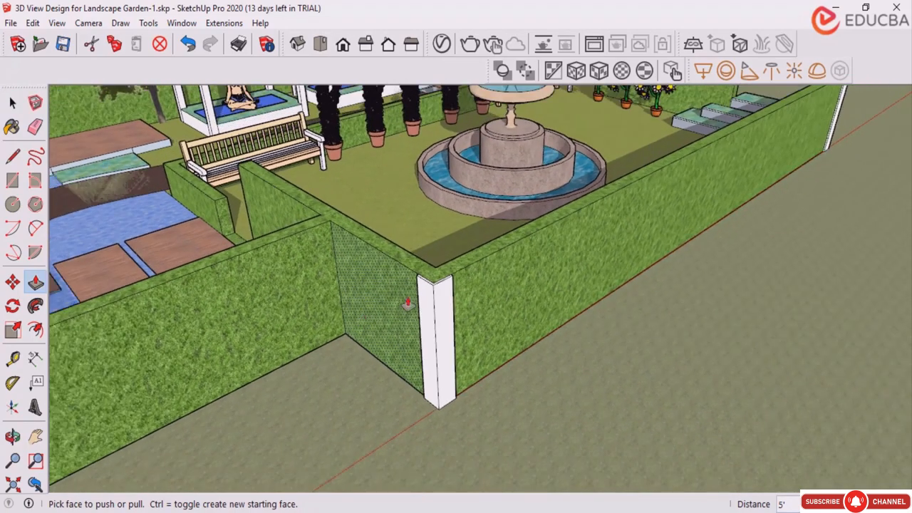
{"action": "scroll", "coordinate": [470, 272], "scroll_direction": "down", "scroll_amount": 5}
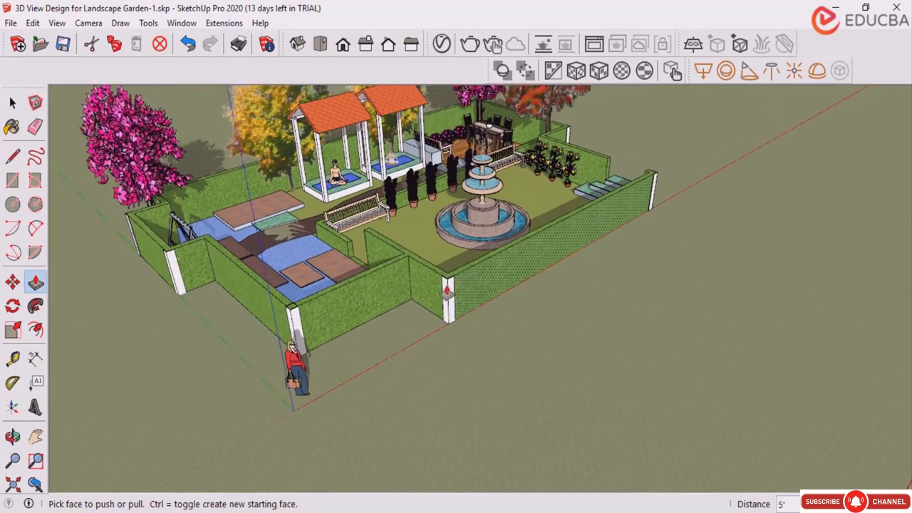
{"action": "middle_click_drag", "start_coordinate": [399, 277], "coordinate": [386, 305]}
{"action": "scroll", "coordinate": [408, 186], "scroll_direction": "up", "scroll_amount": 2}
{"action": "middle_click_drag", "start_coordinate": [408, 186], "coordinate": [409, 170]}
{"action": "scroll", "coordinate": [405, 443], "scroll_direction": "down", "scroll_amount": 4}
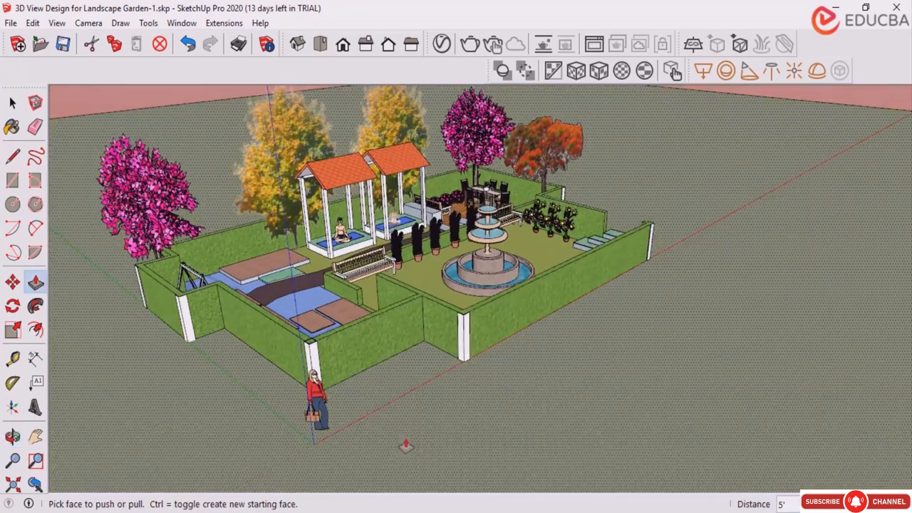
{"action": "middle_click_drag", "start_coordinate": [435, 303], "coordinate": [440, 257]}
{"action": "left_click_drag", "start_coordinate": [440, 258], "coordinate": [445, 222]}
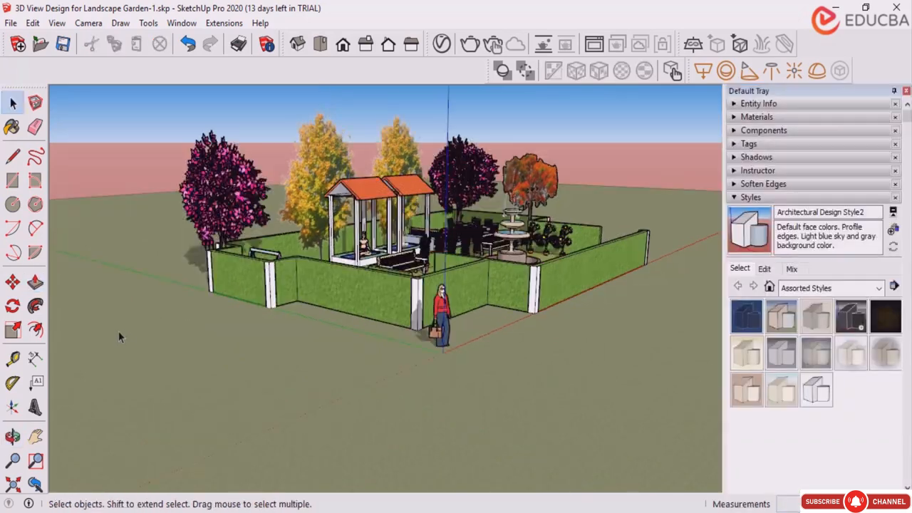
{"action": "left_click", "coordinate": [637, 214]}
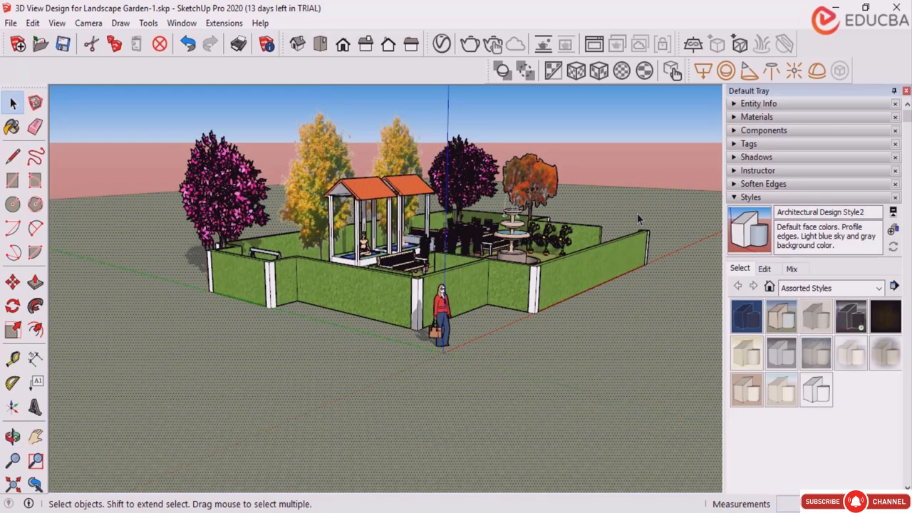
{"action": "left_click", "coordinate": [748, 104]}
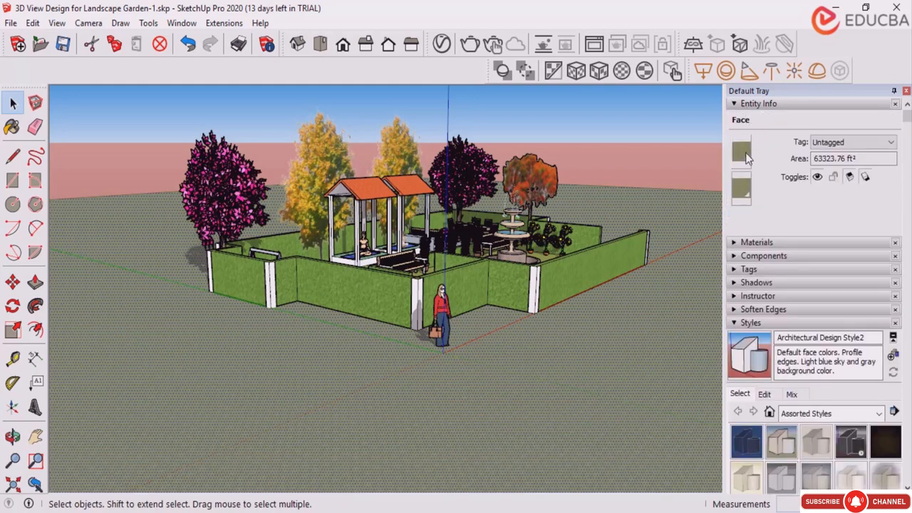
{"action": "left_click", "coordinate": [744, 153]}
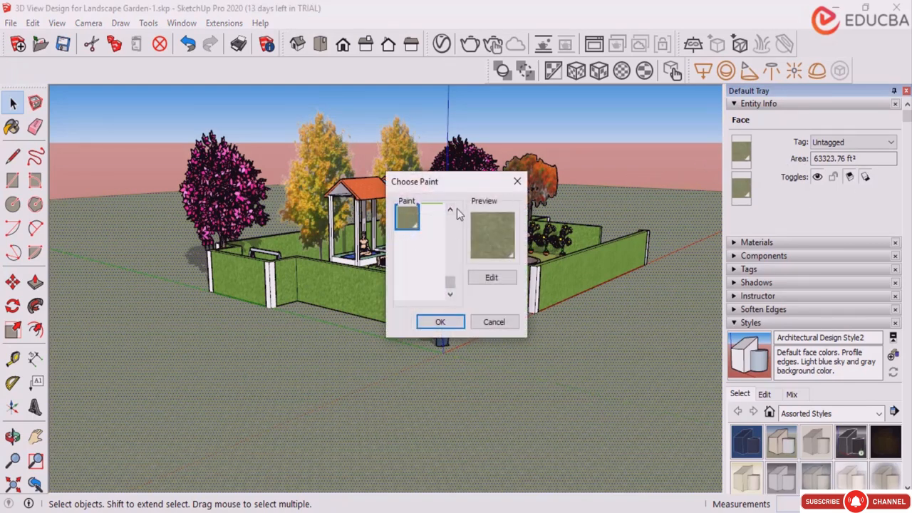
{"action": "left_click_drag", "start_coordinate": [459, 186], "coordinate": [443, 179]}
{"action": "left_click", "coordinate": [476, 269]}
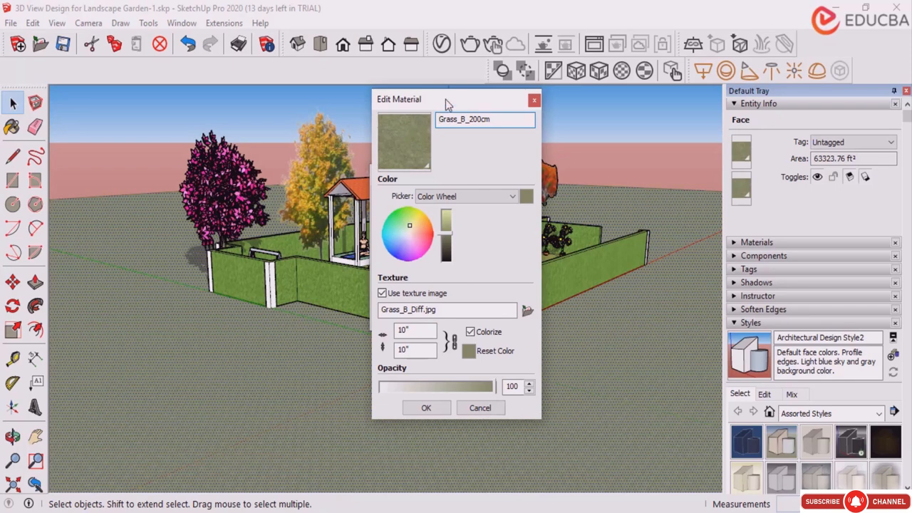
{"action": "left_click_drag", "start_coordinate": [445, 100], "coordinate": [420, 105]}
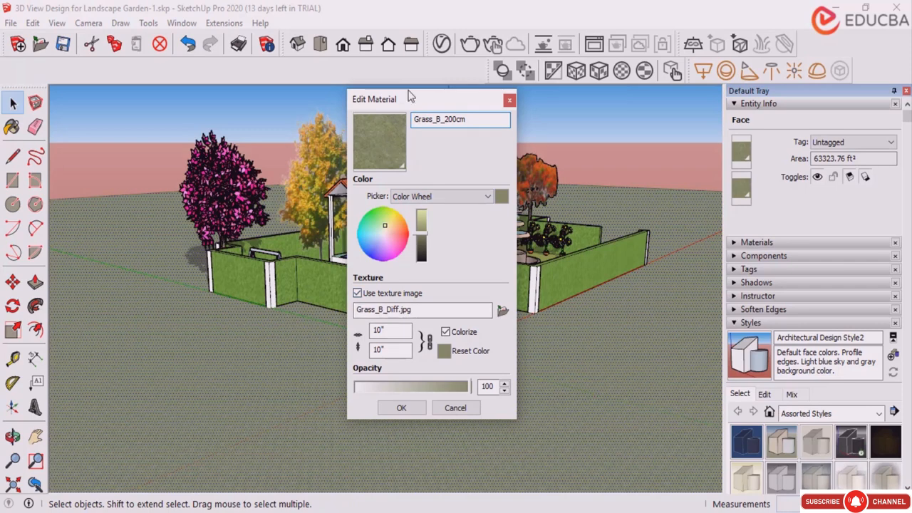
{"action": "left_click_drag", "start_coordinate": [405, 102], "coordinate": [411, 101]}
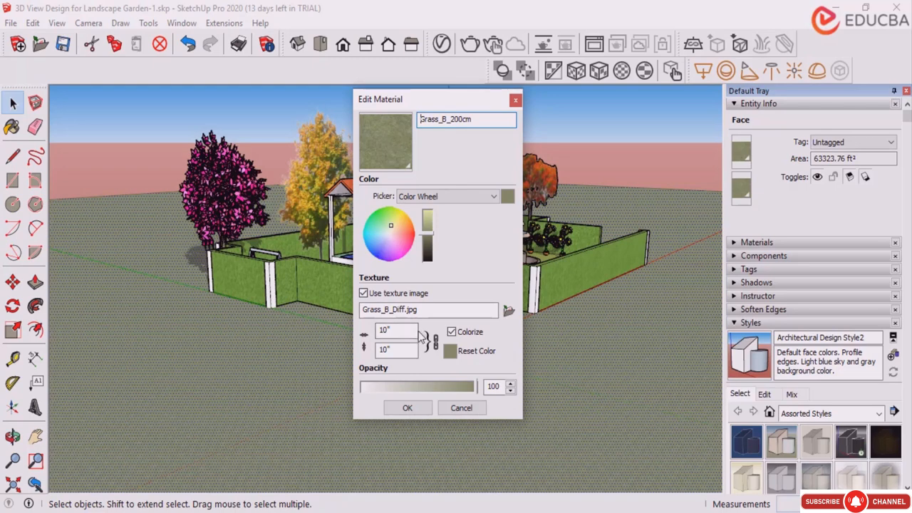
{"action": "left_click", "coordinate": [508, 310]}
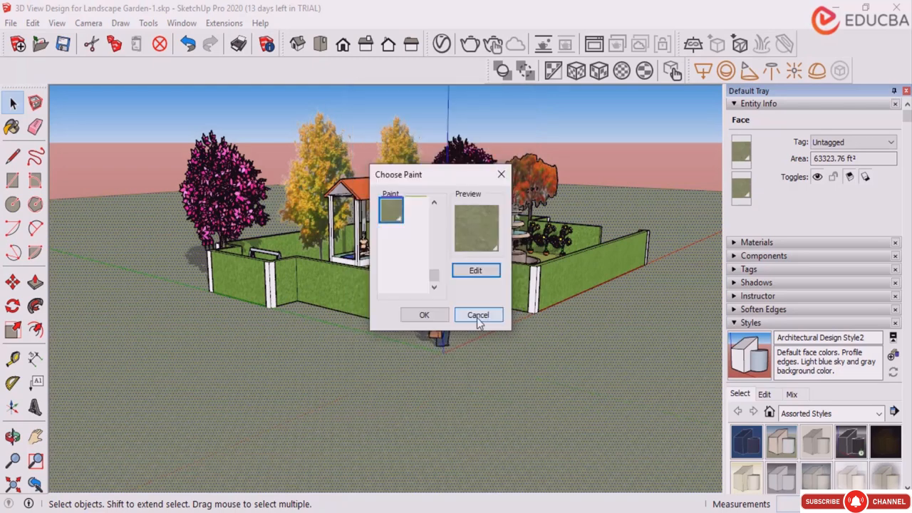
{"action": "left_click", "coordinate": [476, 317]}
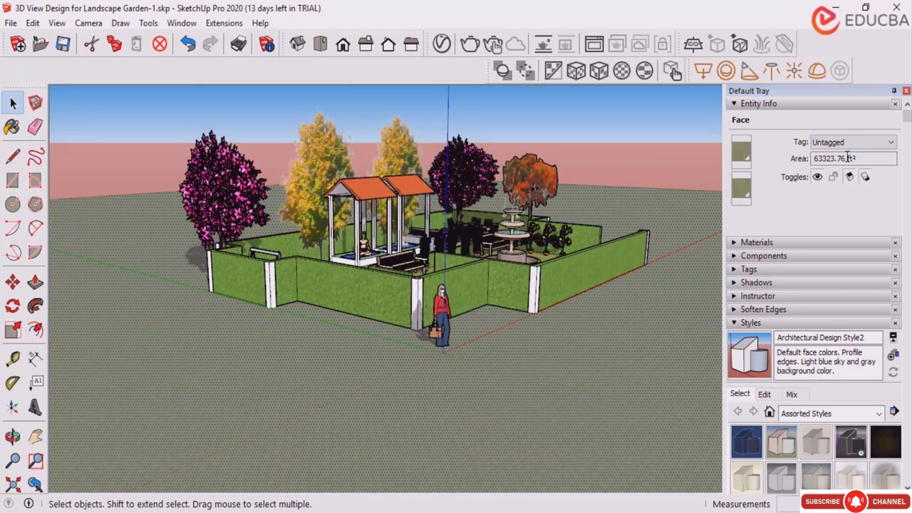
{"action": "key", "text": "ctrl+z"}
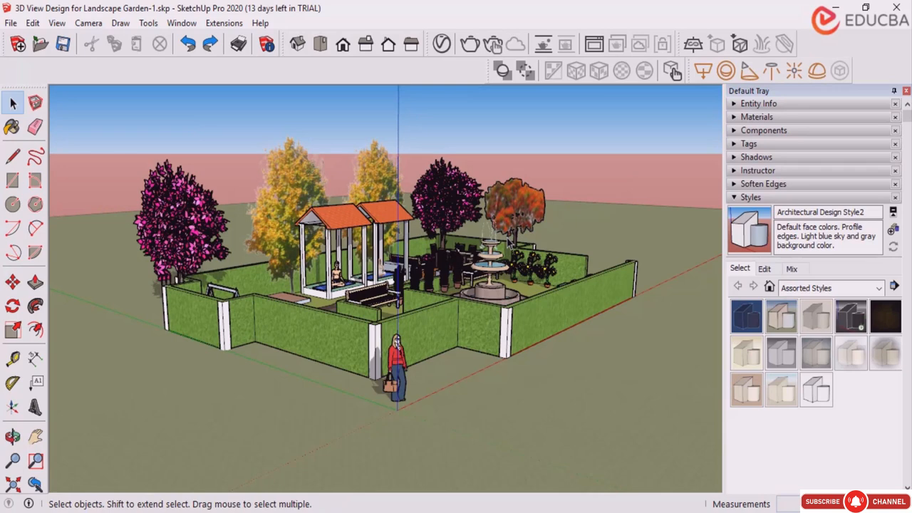
Open the Grass_B_200cm material of the large ground face around the garden for editing.
{"action": "scroll", "coordinate": [589, 230], "scroll_direction": "down", "scroll_amount": 2}
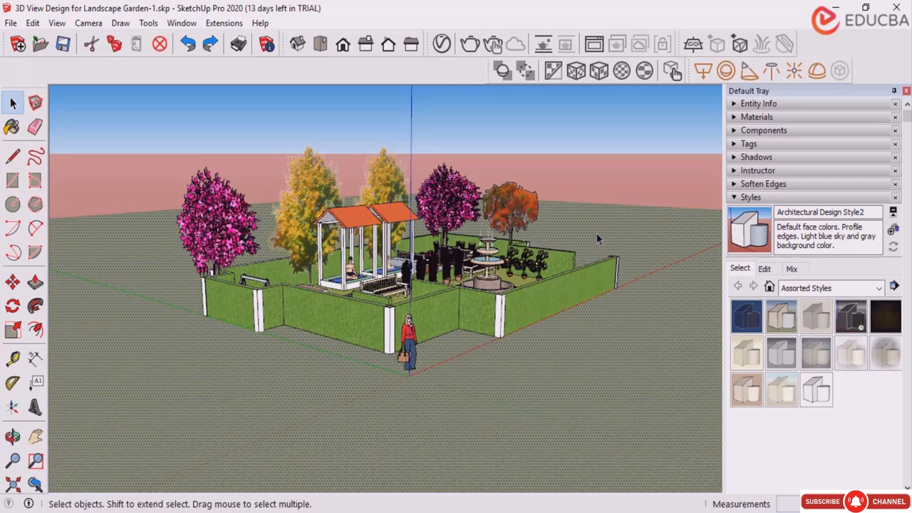
{"action": "left_click", "coordinate": [585, 234]}
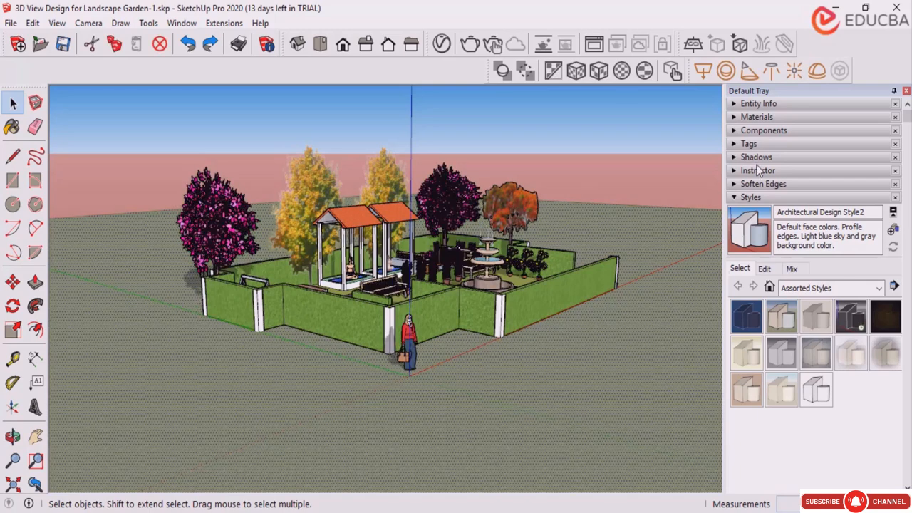
{"action": "left_click", "coordinate": [757, 104]}
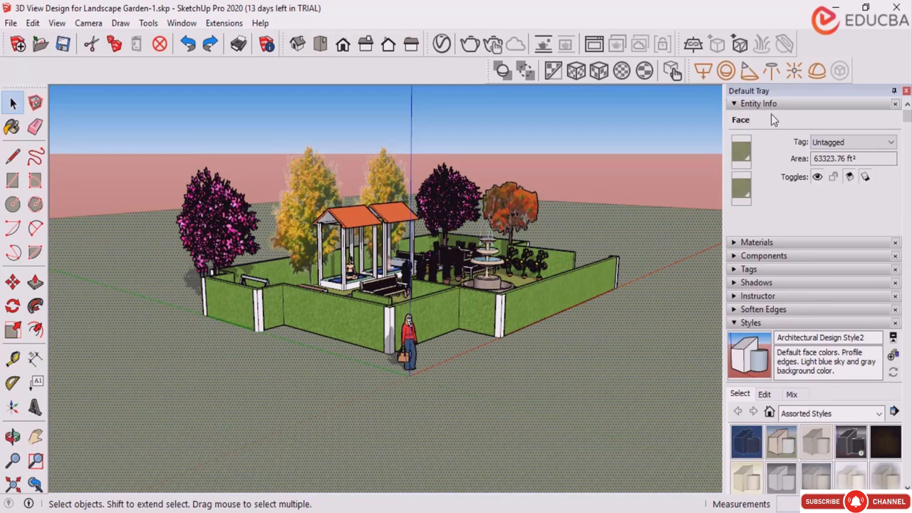
{"action": "left_click", "coordinate": [739, 156]}
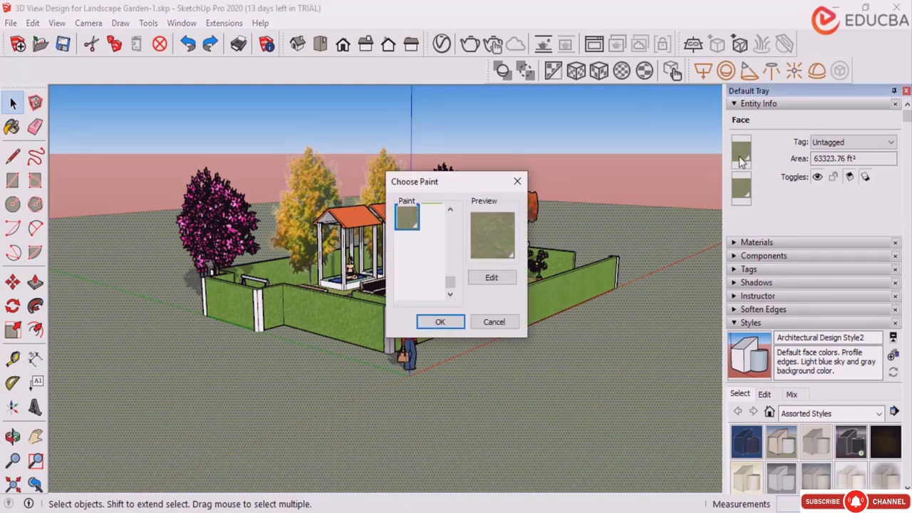
{"action": "left_click_drag", "start_coordinate": [443, 189], "coordinate": [427, 185]}
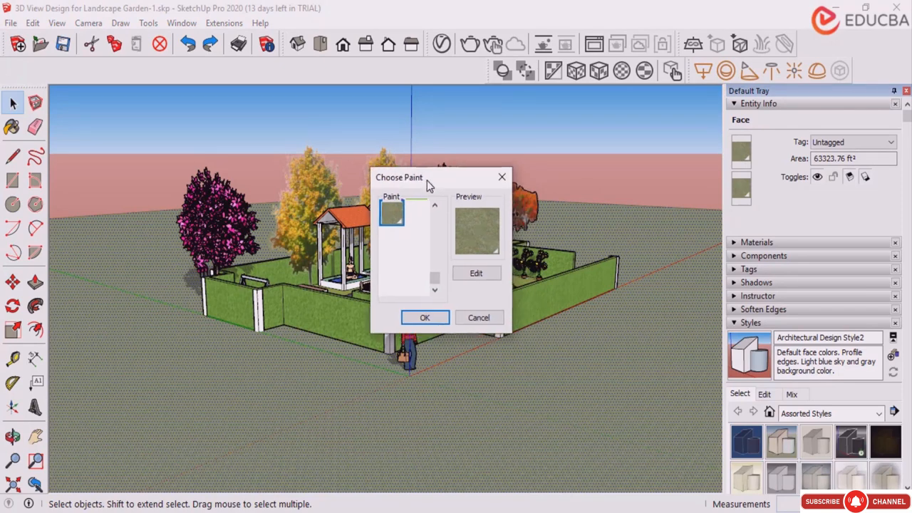
{"action": "left_click", "coordinate": [475, 273]}
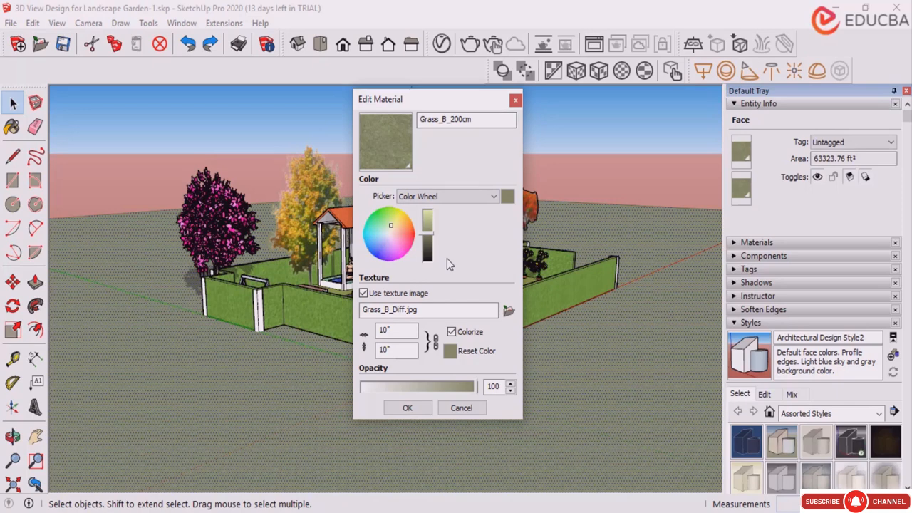
Replace the ground material's texture image with Grass.jpg from the Desktop and apply the edited paint to the ground face.
{"action": "left_click", "coordinate": [433, 313]}
{"action": "left_click", "coordinate": [508, 312]}
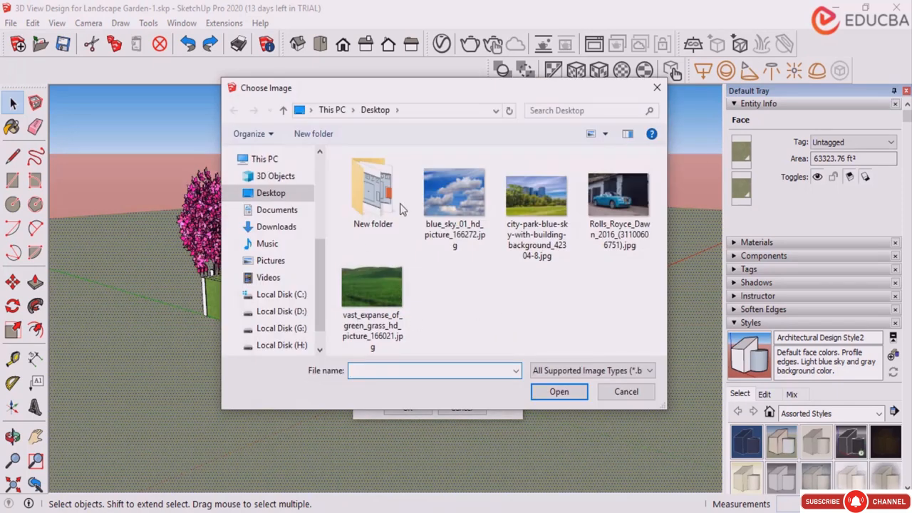
{"action": "left_click", "coordinate": [370, 284]}
{"action": "left_click", "coordinate": [550, 387]}
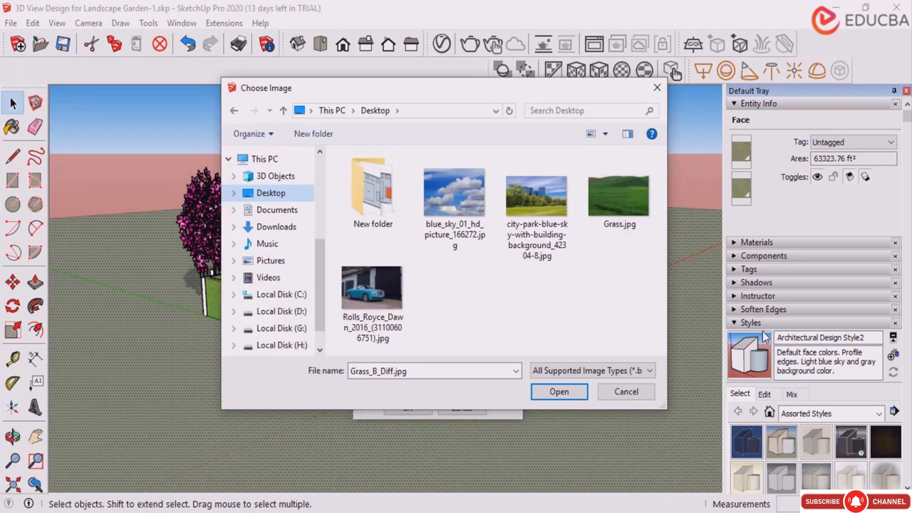
{"action": "left_click", "coordinate": [634, 189]}
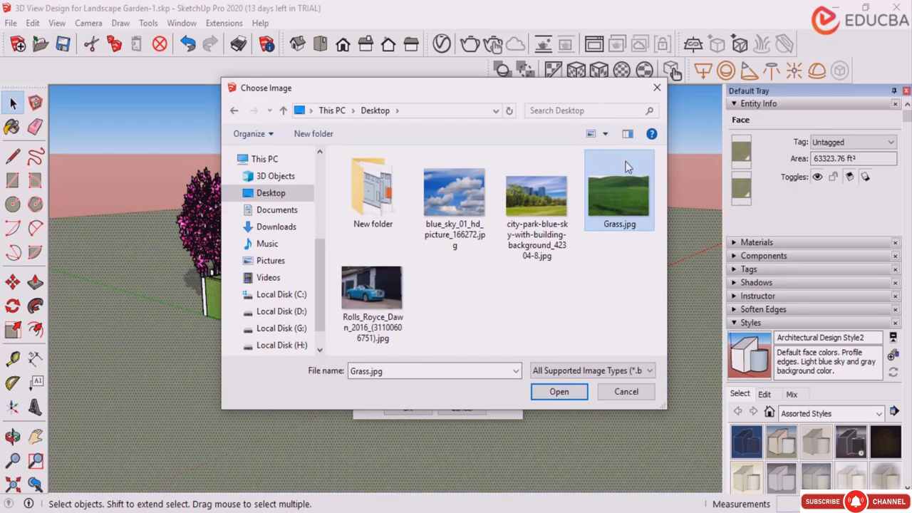
{"action": "left_click", "coordinate": [560, 393]}
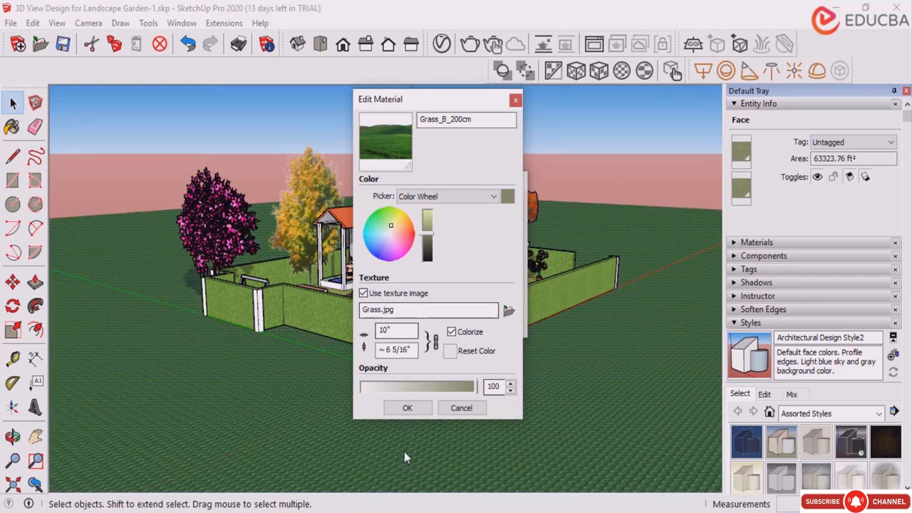
{"action": "left_click", "coordinate": [408, 408]}
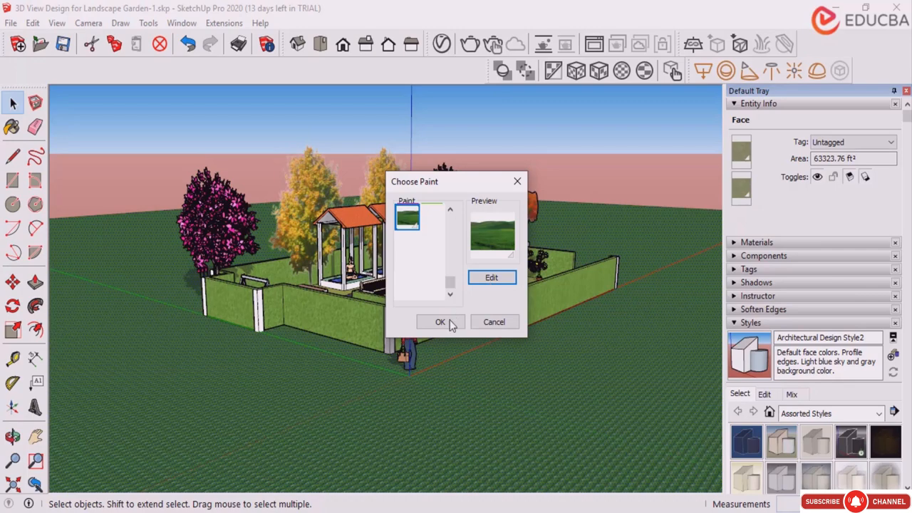
{"action": "left_click", "coordinate": [475, 326]}
Frame the whole garden from outside the hedge corner with the woman figure and run a non-interactive V-Ray render.
{"action": "key", "text": "o"}
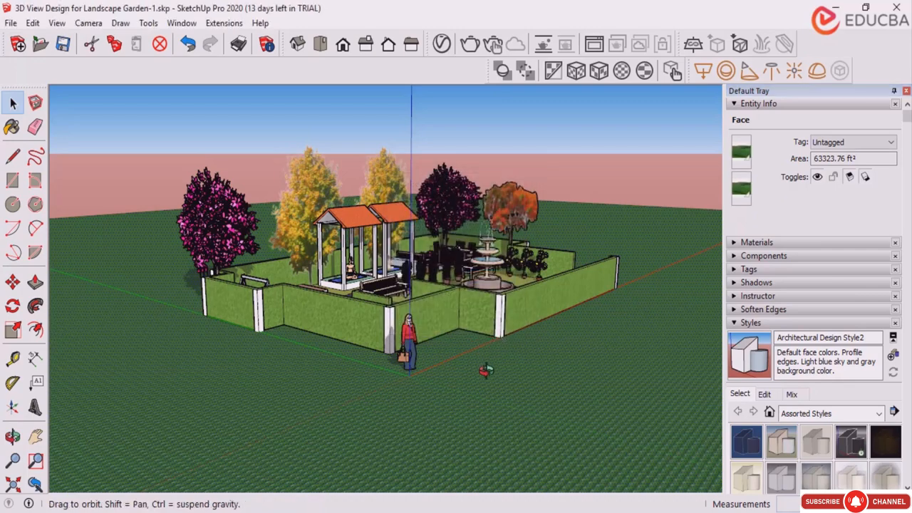
{"action": "key", "text": "o"}
{"action": "left_click_drag", "start_coordinate": [495, 377], "coordinate": [497, 349]}
{"action": "key", "text": "space"}
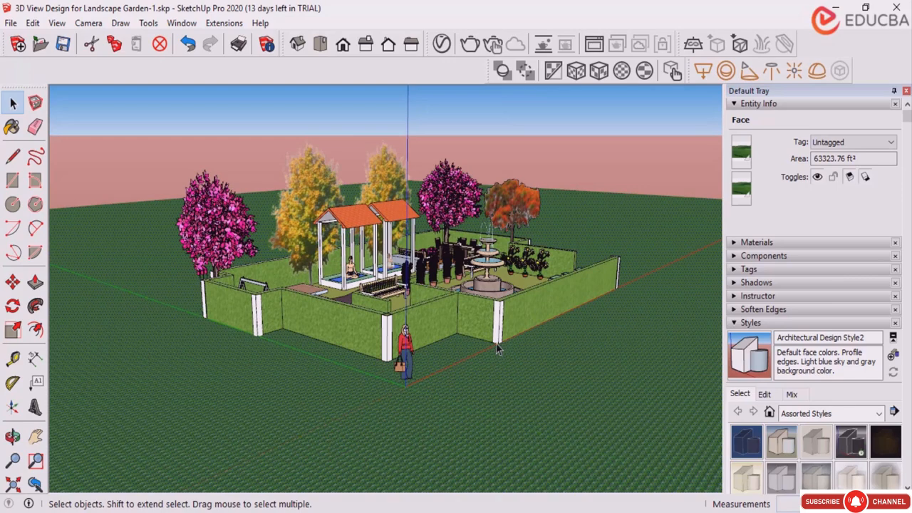
{"action": "scroll", "coordinate": [413, 297], "scroll_direction": "up", "scroll_amount": 2}
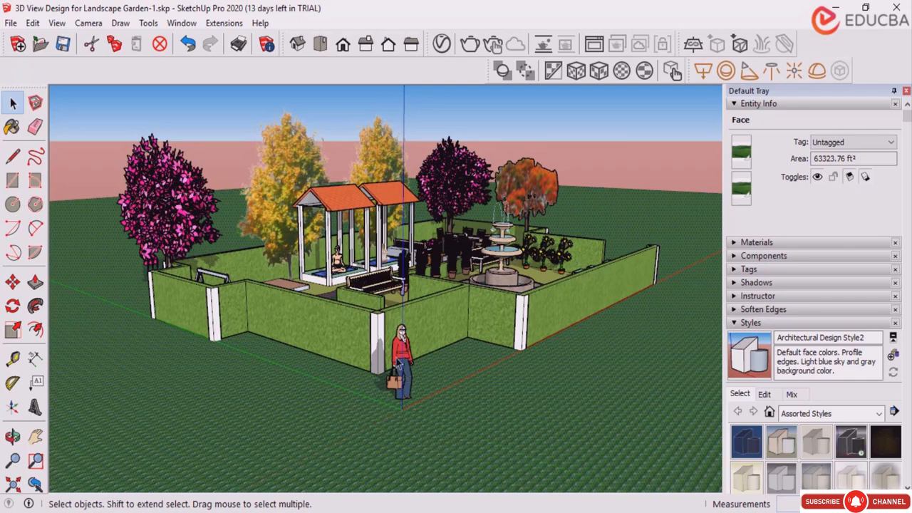
{"action": "scroll", "coordinate": [394, 356], "scroll_direction": "down", "scroll_amount": 1}
{"action": "middle_click_drag", "start_coordinate": [394, 354], "coordinate": [404, 319]}
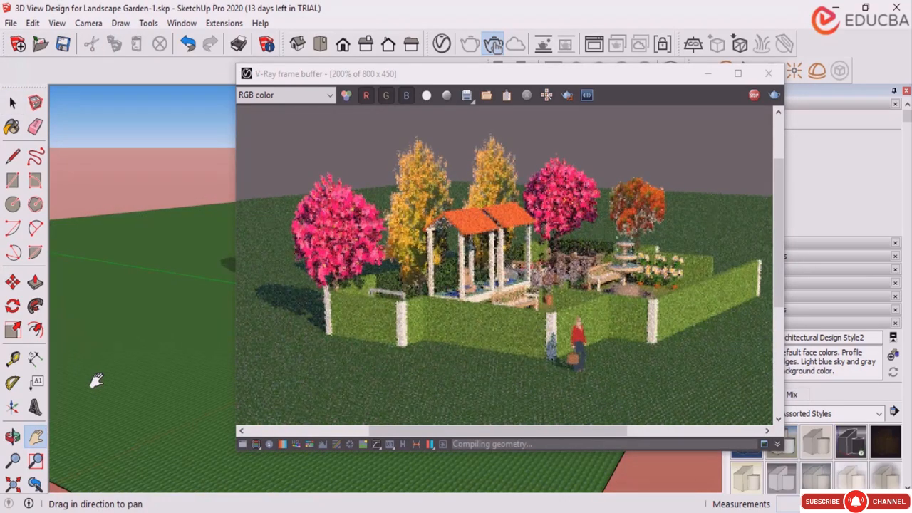
{"action": "left_click_drag", "start_coordinate": [96, 381], "coordinate": [112, 367]}
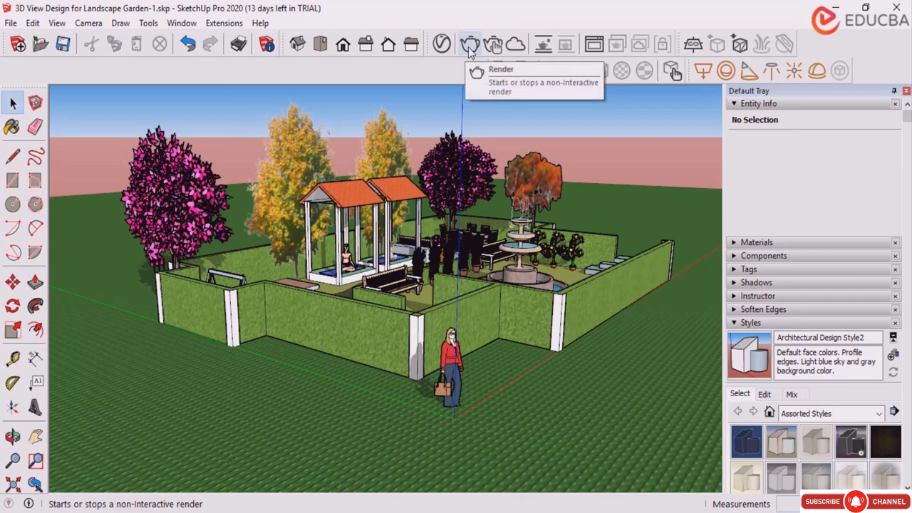
{"action": "left_click", "coordinate": [470, 46]}
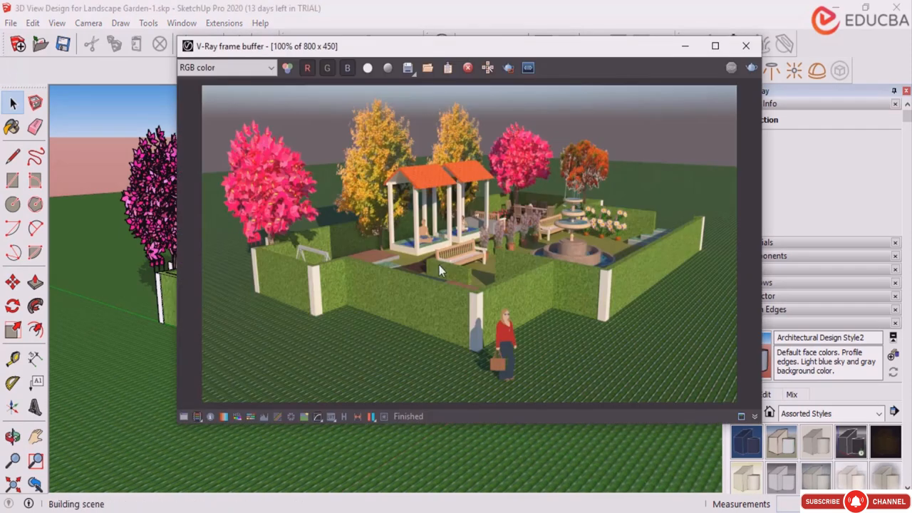
{"action": "left_click_drag", "start_coordinate": [556, 47], "coordinate": [514, 57]}
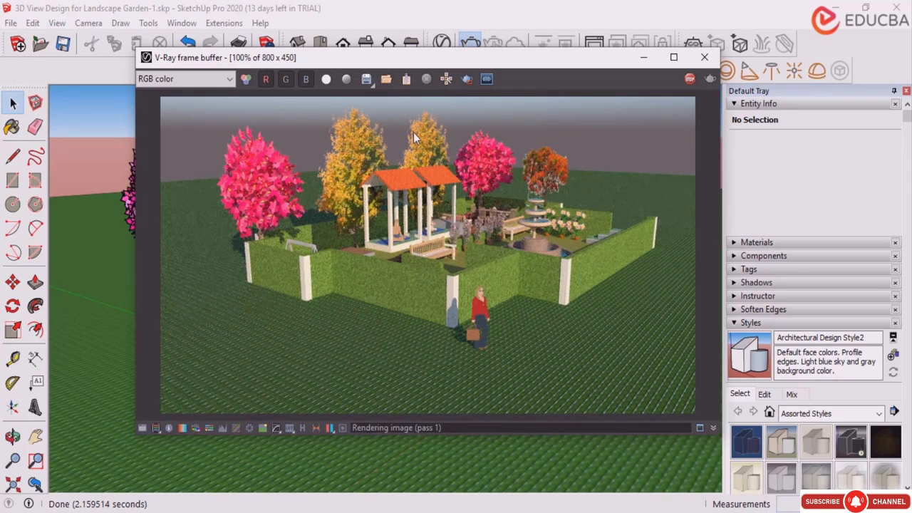
Start saving the rendered image to the Desktop with the file name "3D View render File for Landscape Garden".
{"action": "left_click", "coordinate": [366, 79]}
{"action": "scroll", "coordinate": [241, 263], "scroll_direction": "down", "scroll_amount": 3}
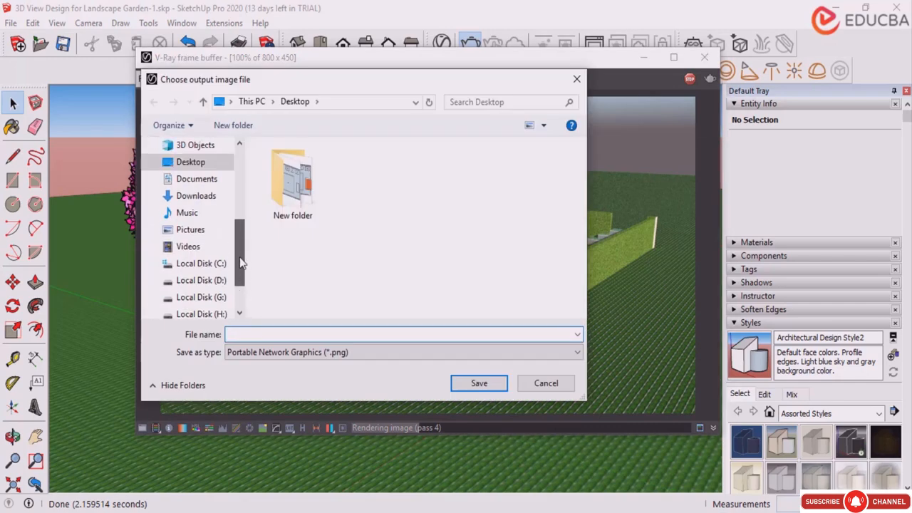
{"action": "left_click", "coordinate": [191, 162]}
{"action": "left_click", "coordinate": [270, 334]}
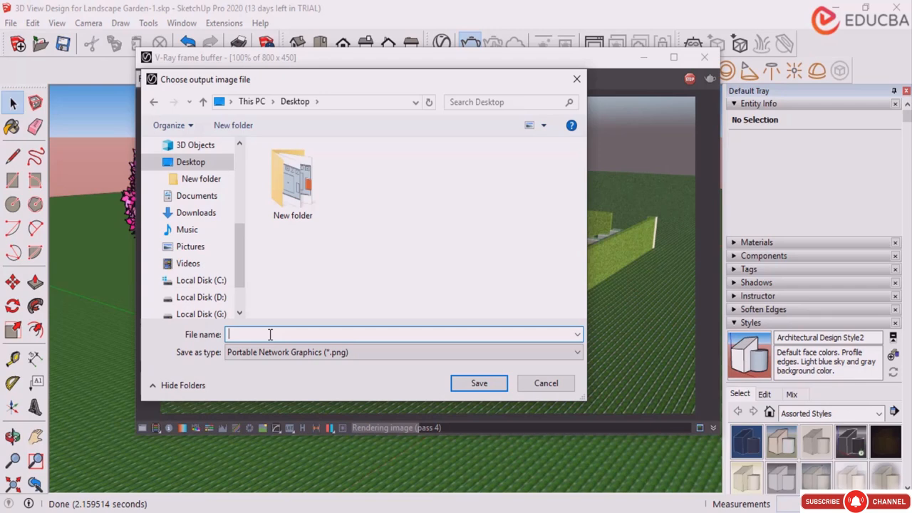
{"action": "type", "text": "3D"}
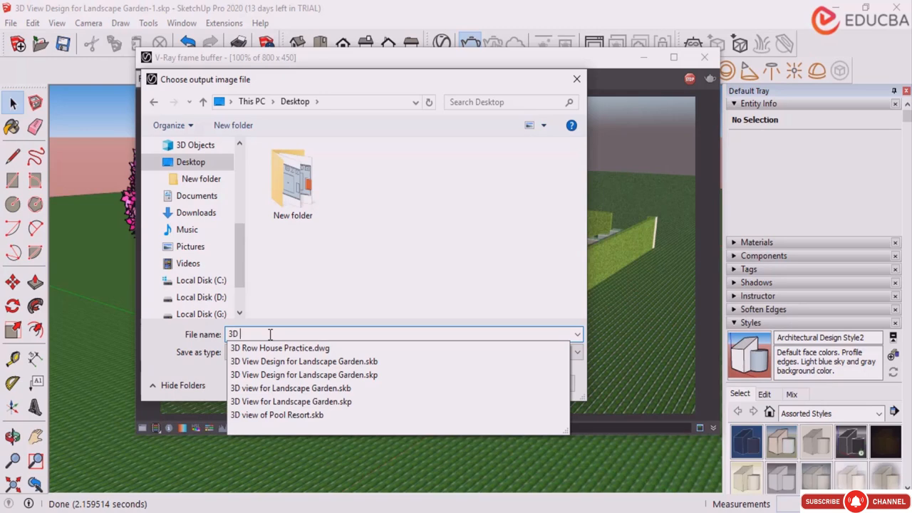
{"action": "type", "text": " View render File"}
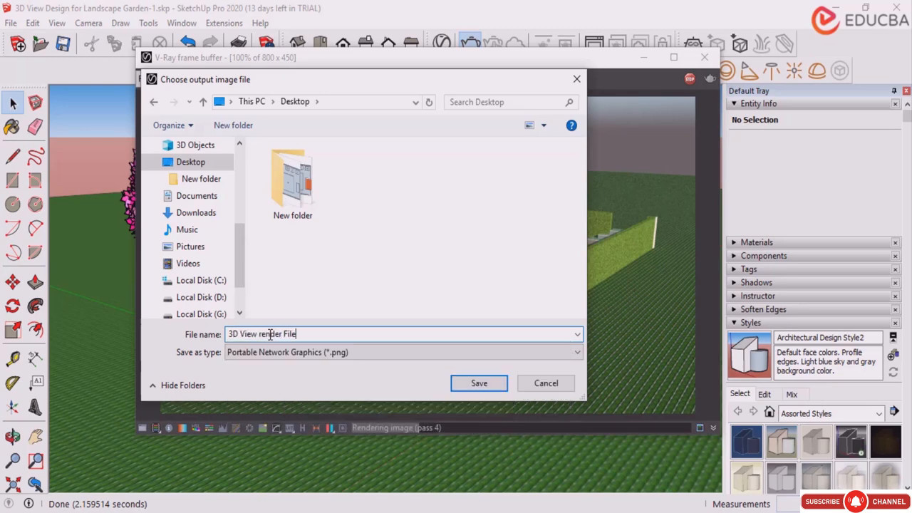
{"action": "type", "text": " for Landscape Garden"}
Correct the image's file name to "3D View Render for Landscape Garden" and save it as a PNG.
{"action": "key", "text": "Home"}
{"action": "key", "text": "Right"}
{"action": "key", "text": "Right"}
{"action": "key", "text": "Right"}
{"action": "key", "text": "Right"}
{"action": "key", "text": "Right"}
{"action": "key", "text": "Right"}
{"action": "key", "text": "Right"}
{"action": "key", "text": "Right"}
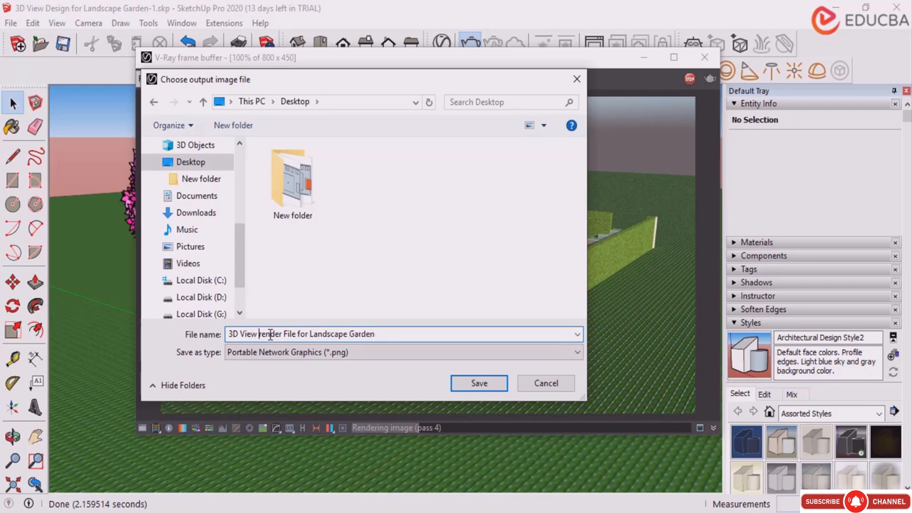
{"action": "key", "text": "Delete"}
{"action": "type", "text": "R"}
{"action": "key", "text": "Right"}
{"action": "key", "text": "Right"}
{"action": "key", "text": "Right"}
{"action": "key", "text": "Right"}
{"action": "key", "text": "Right"}
{"action": "key", "text": "Delete"}
{"action": "key", "text": "Delete"}
{"action": "key", "text": "Delete"}
{"action": "key", "text": "Delete"}
{"action": "key", "text": "Delete"}
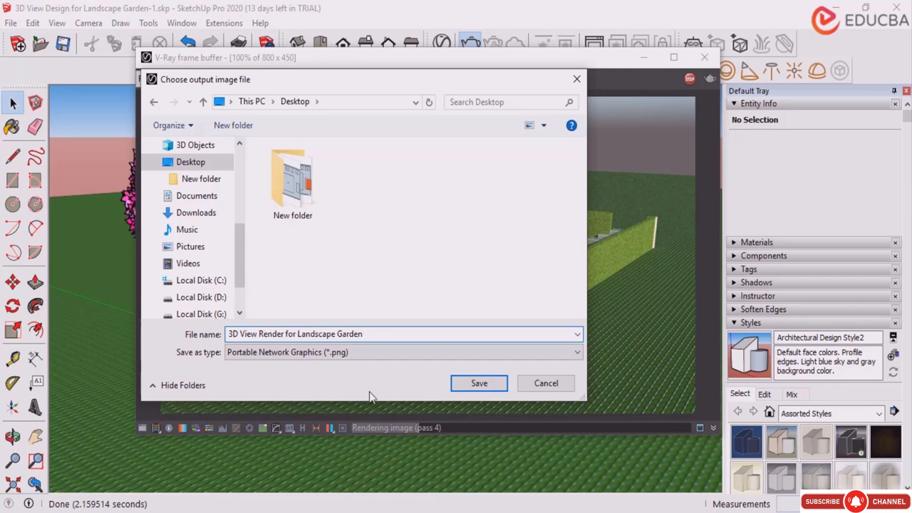
{"action": "left_click", "coordinate": [471, 383]}
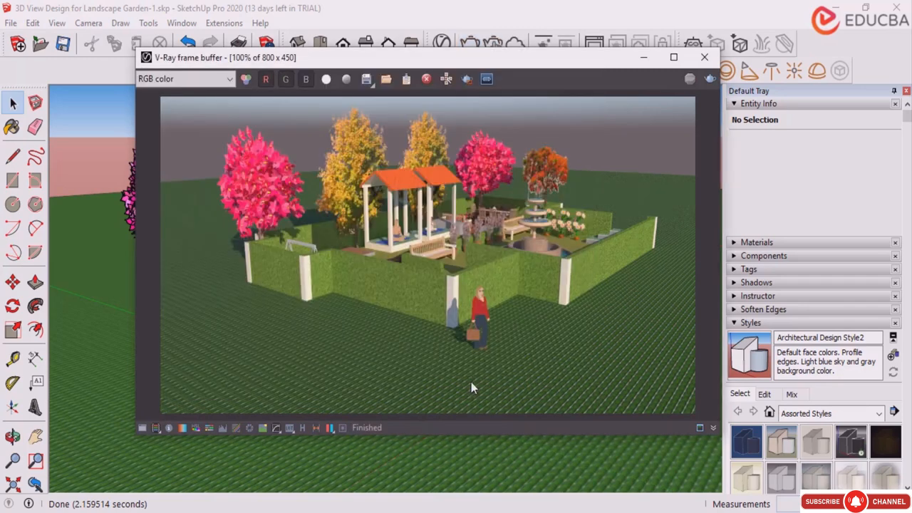